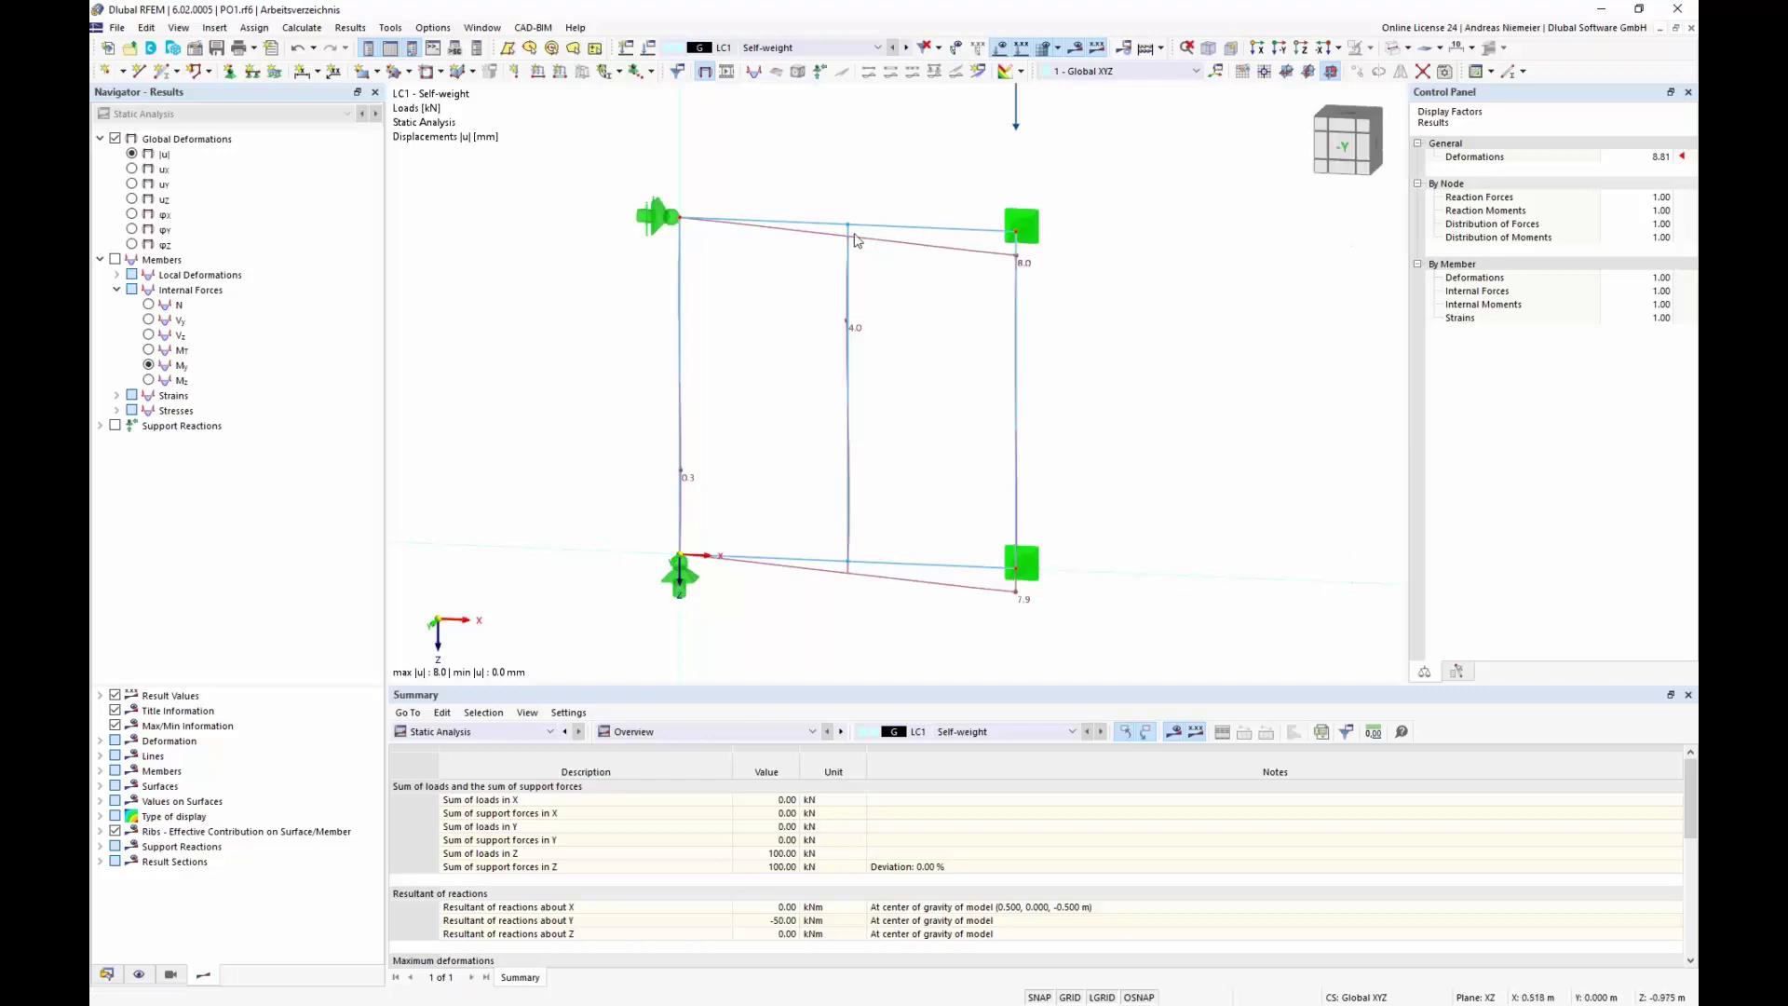
- Review the node type and on-member distance settings, relative and absolute, of the middle node on the upper member
scroll(792, 223, up, 1)
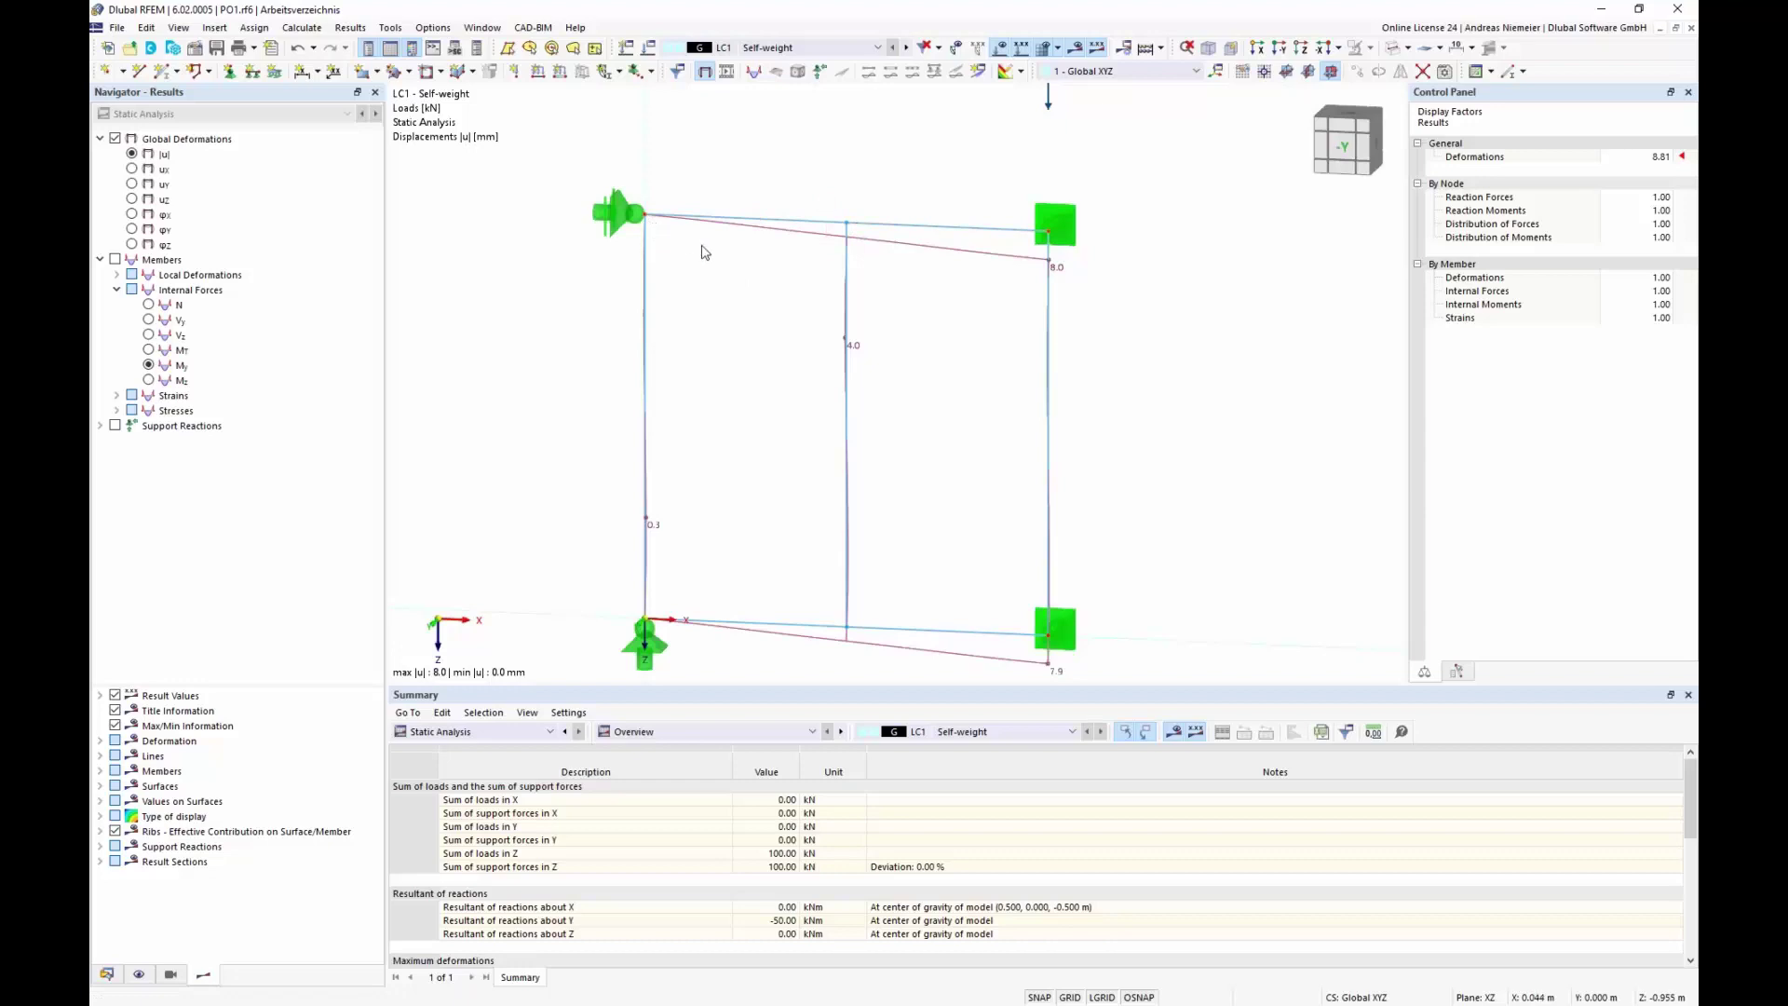
double_click(846, 225)
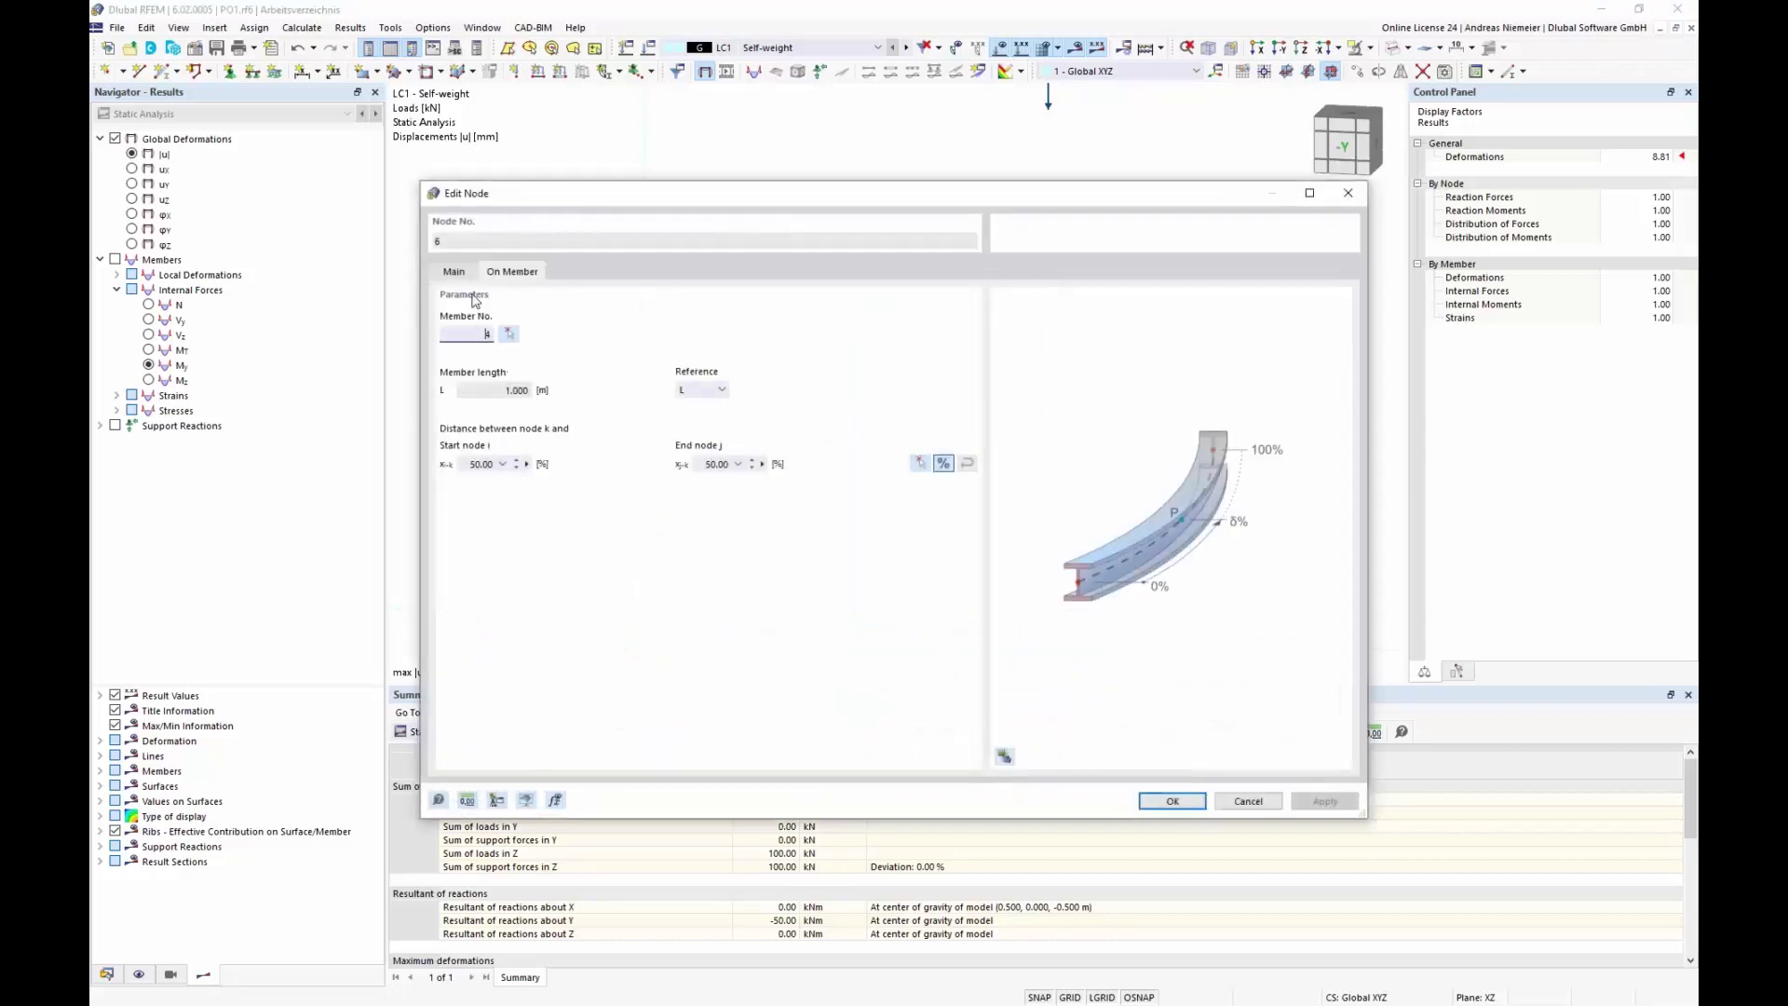
click(461, 273)
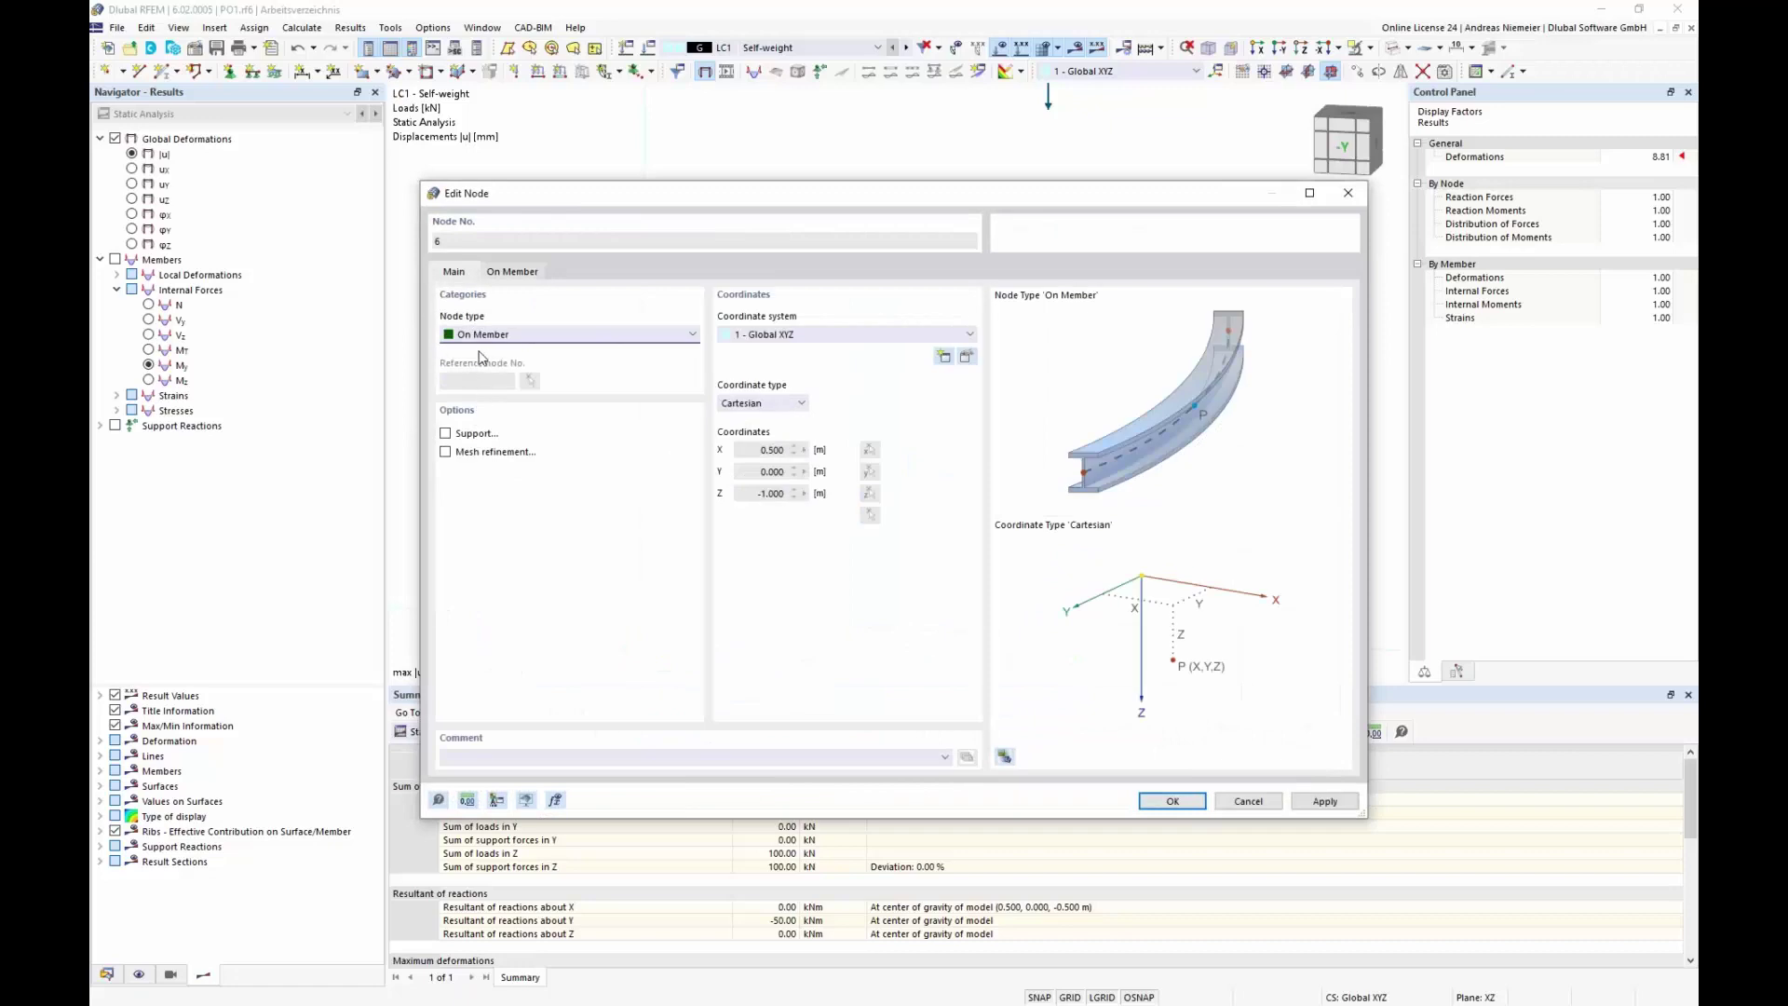
click(531, 278)
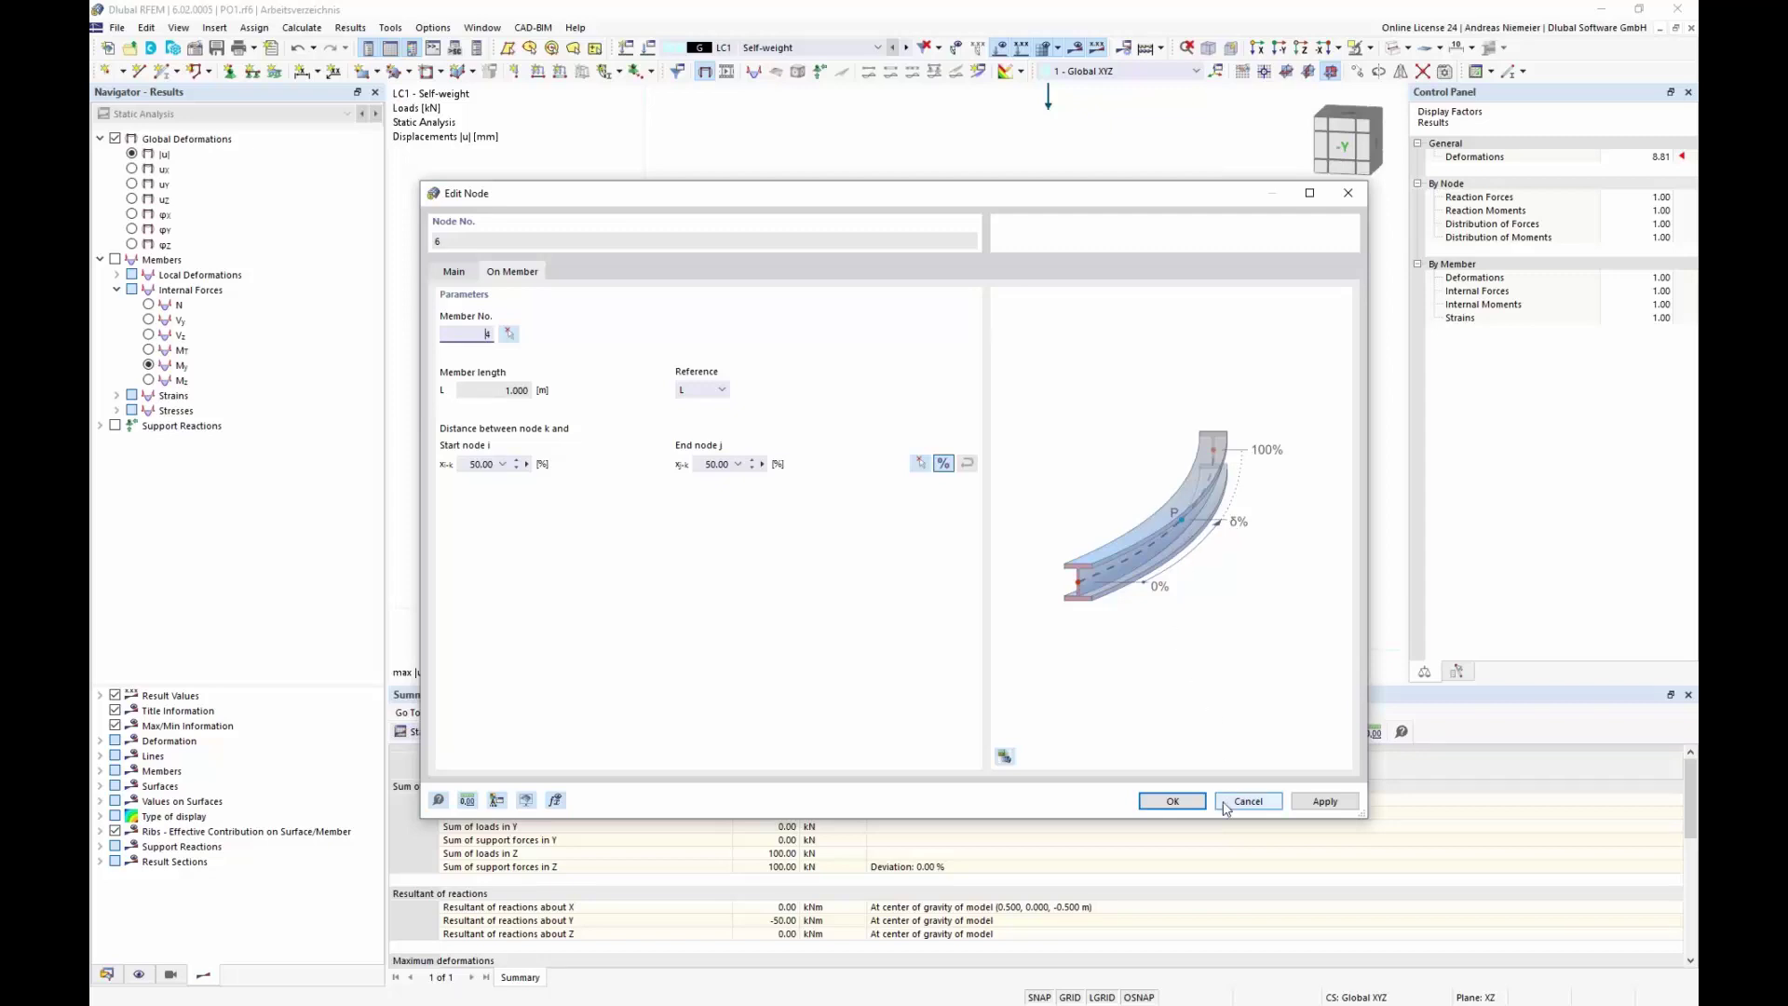
click(943, 463)
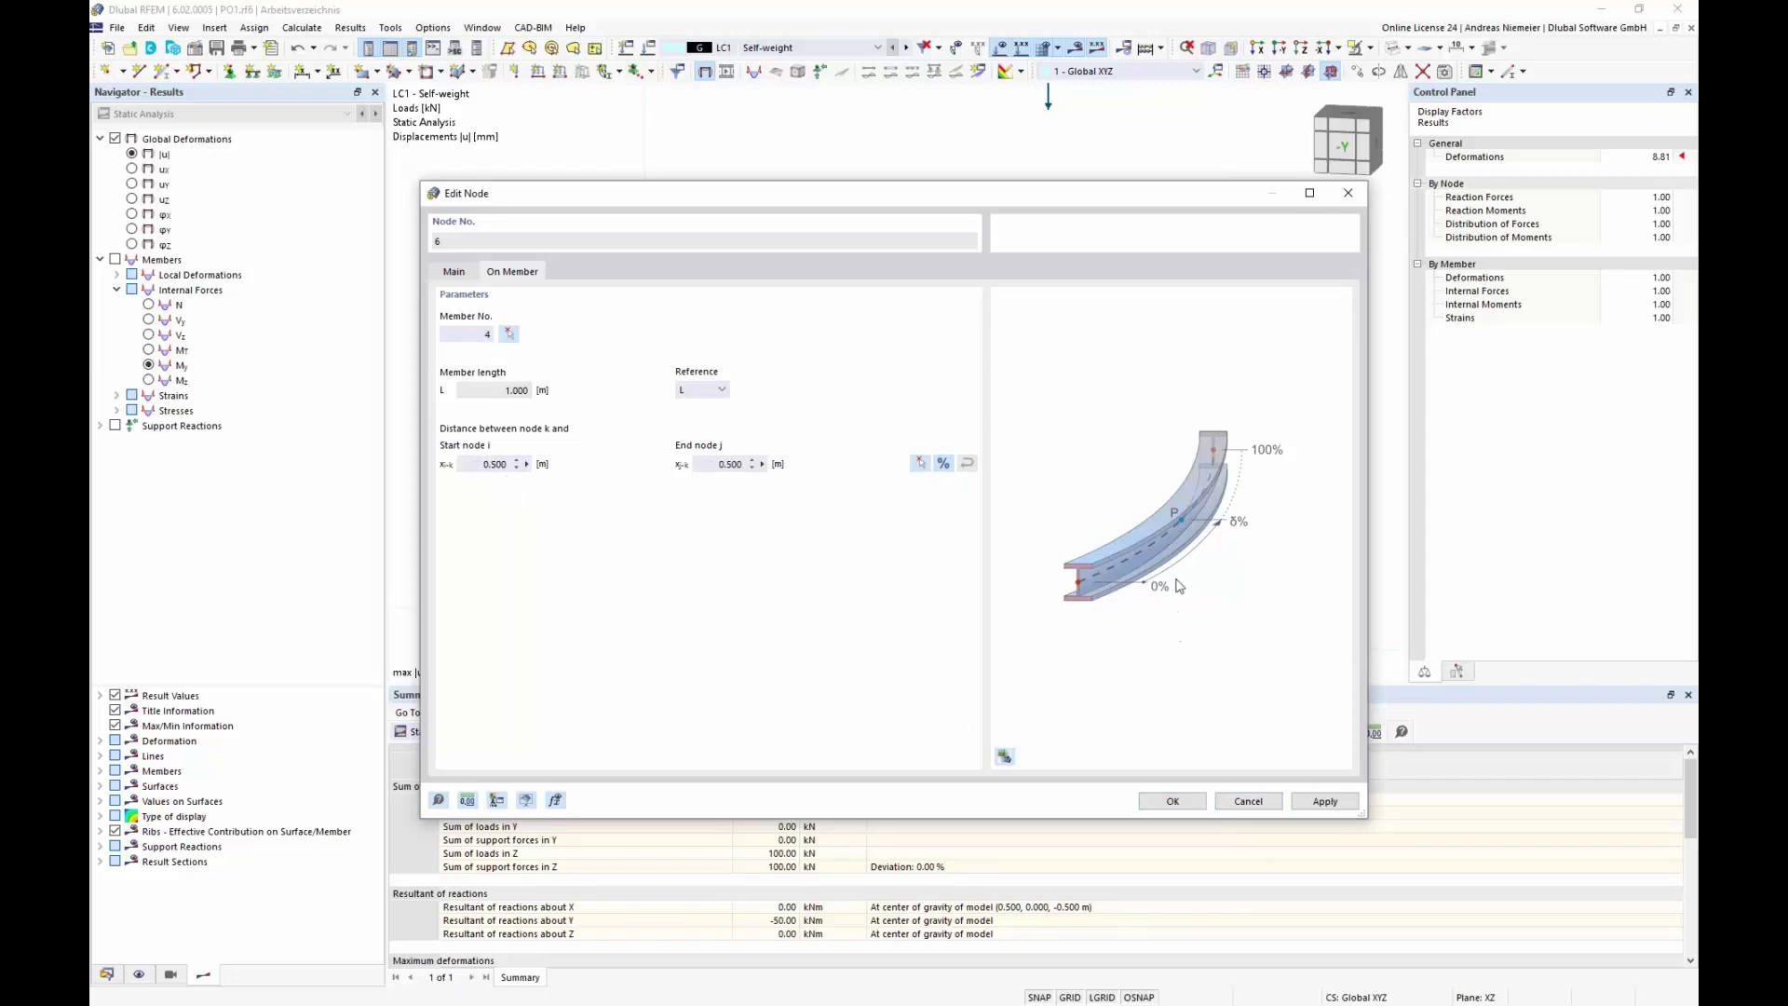
click(1247, 802)
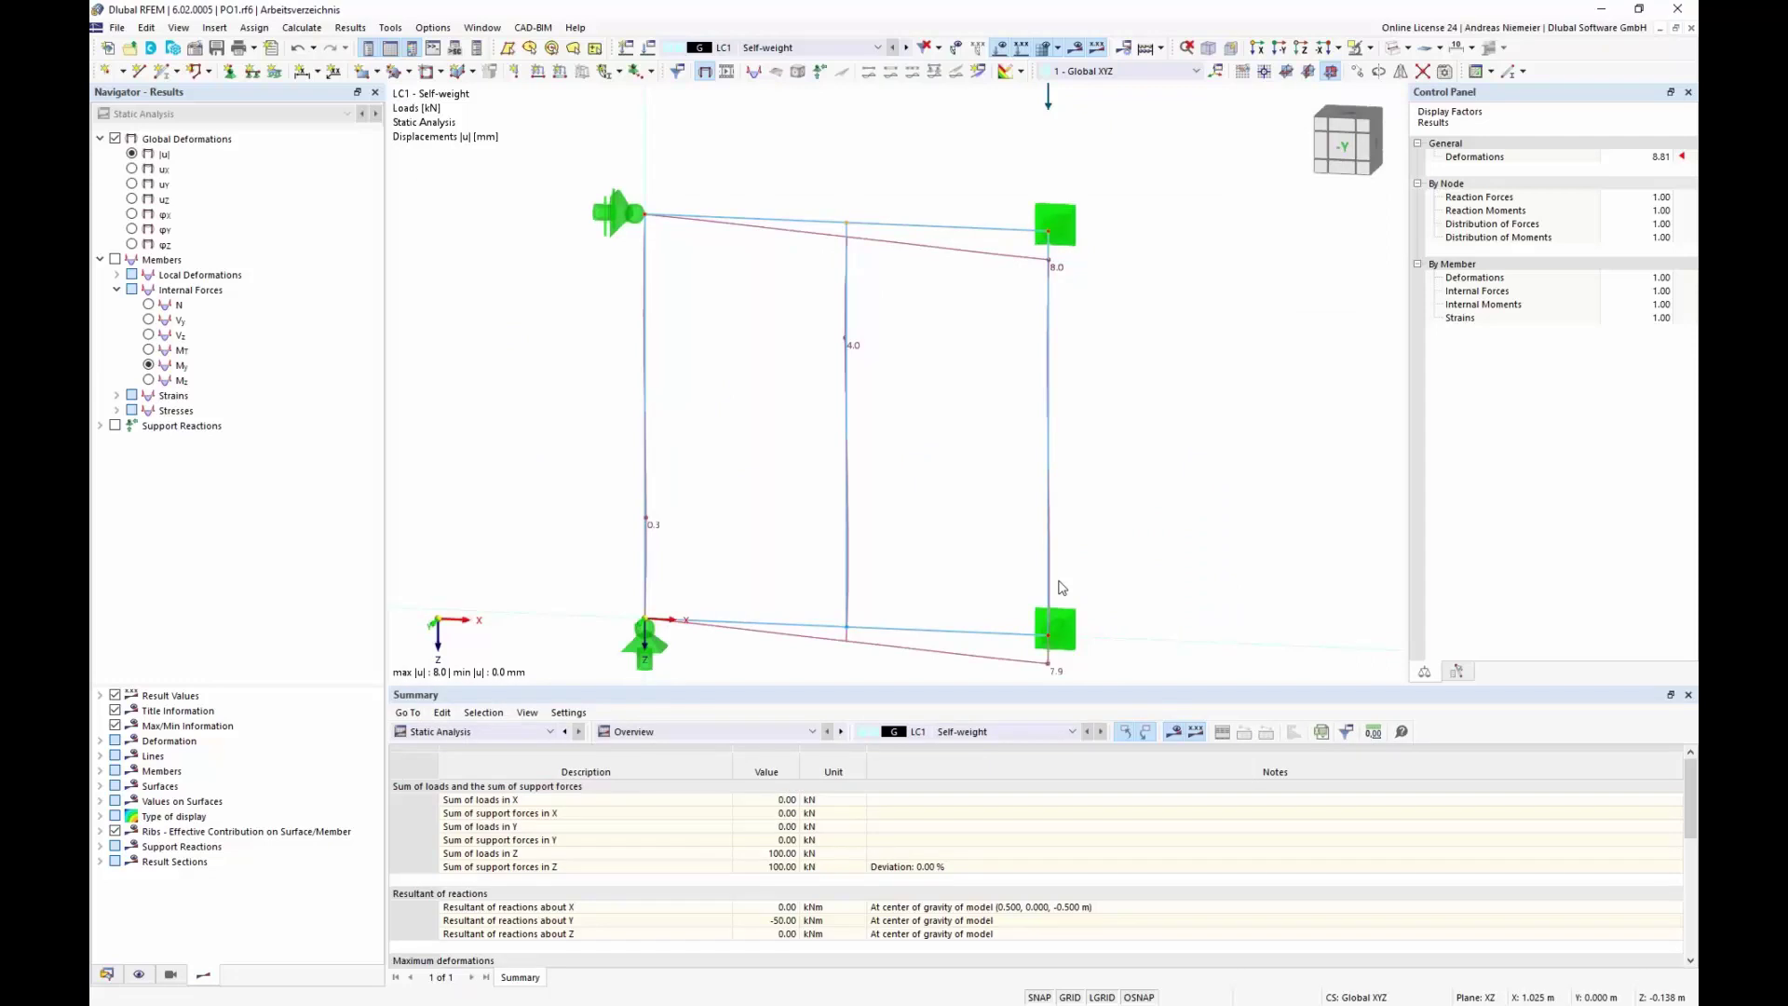
- Add a global length parameter named Xtop to the model's global parameters
click(147, 28)
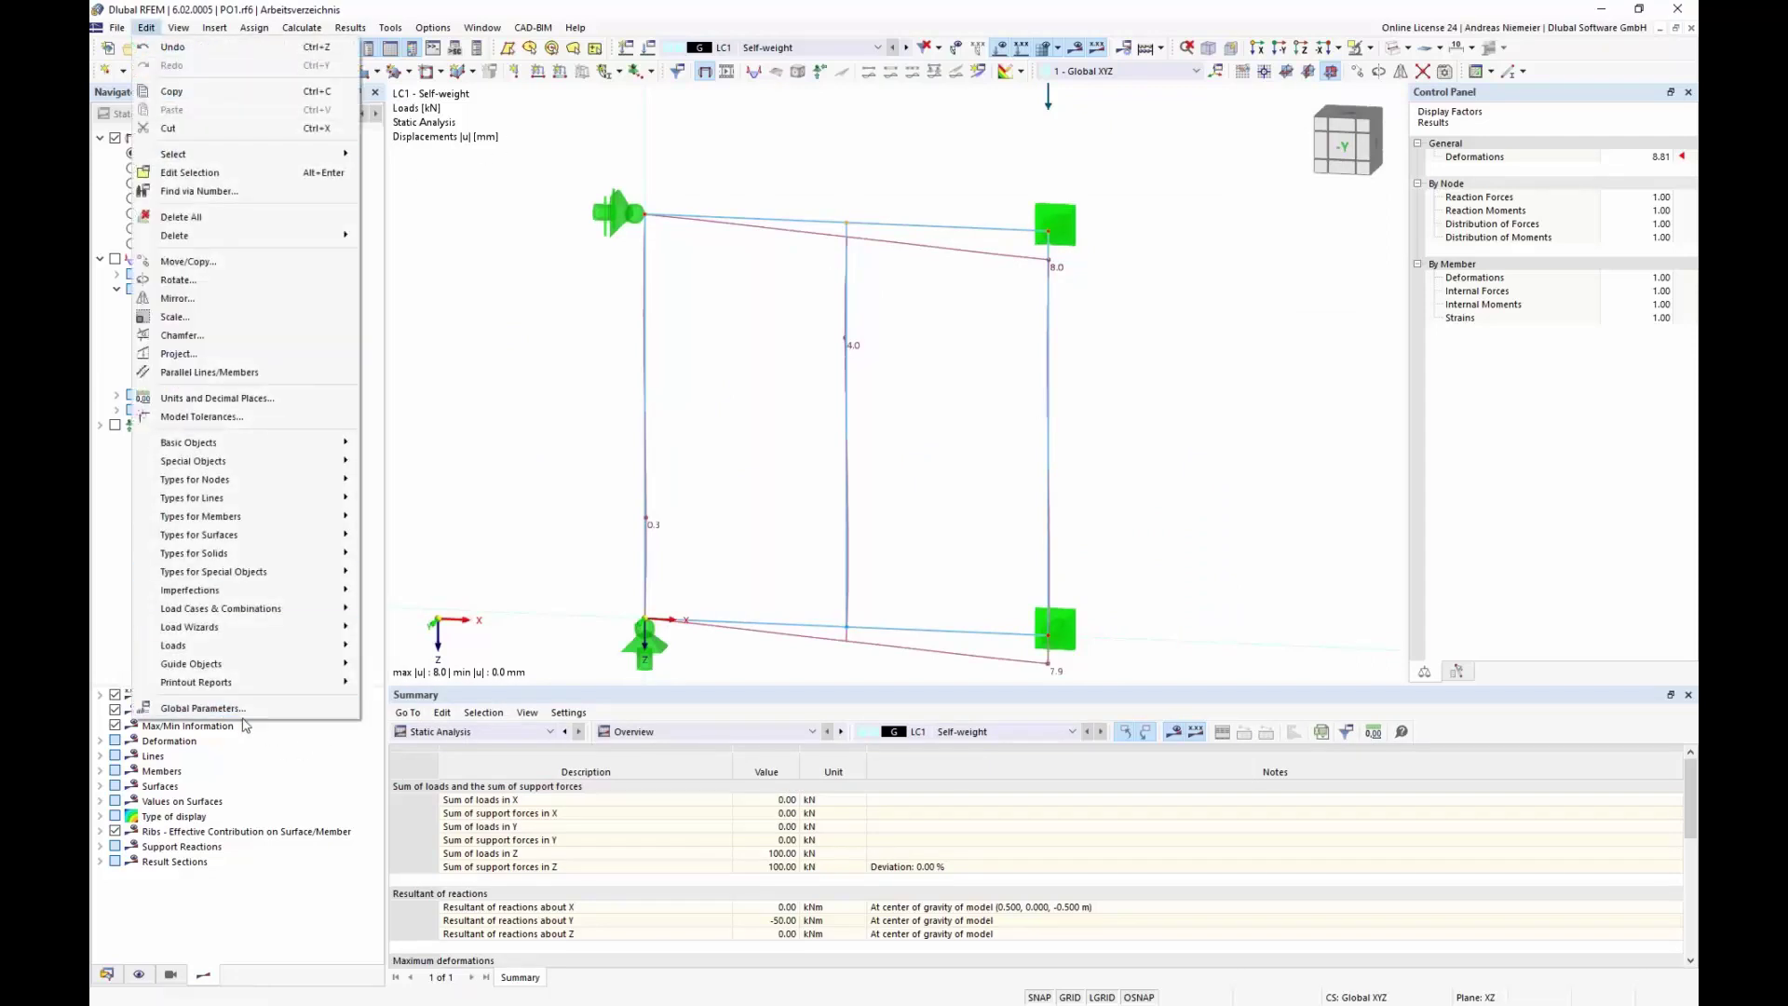
click(203, 707)
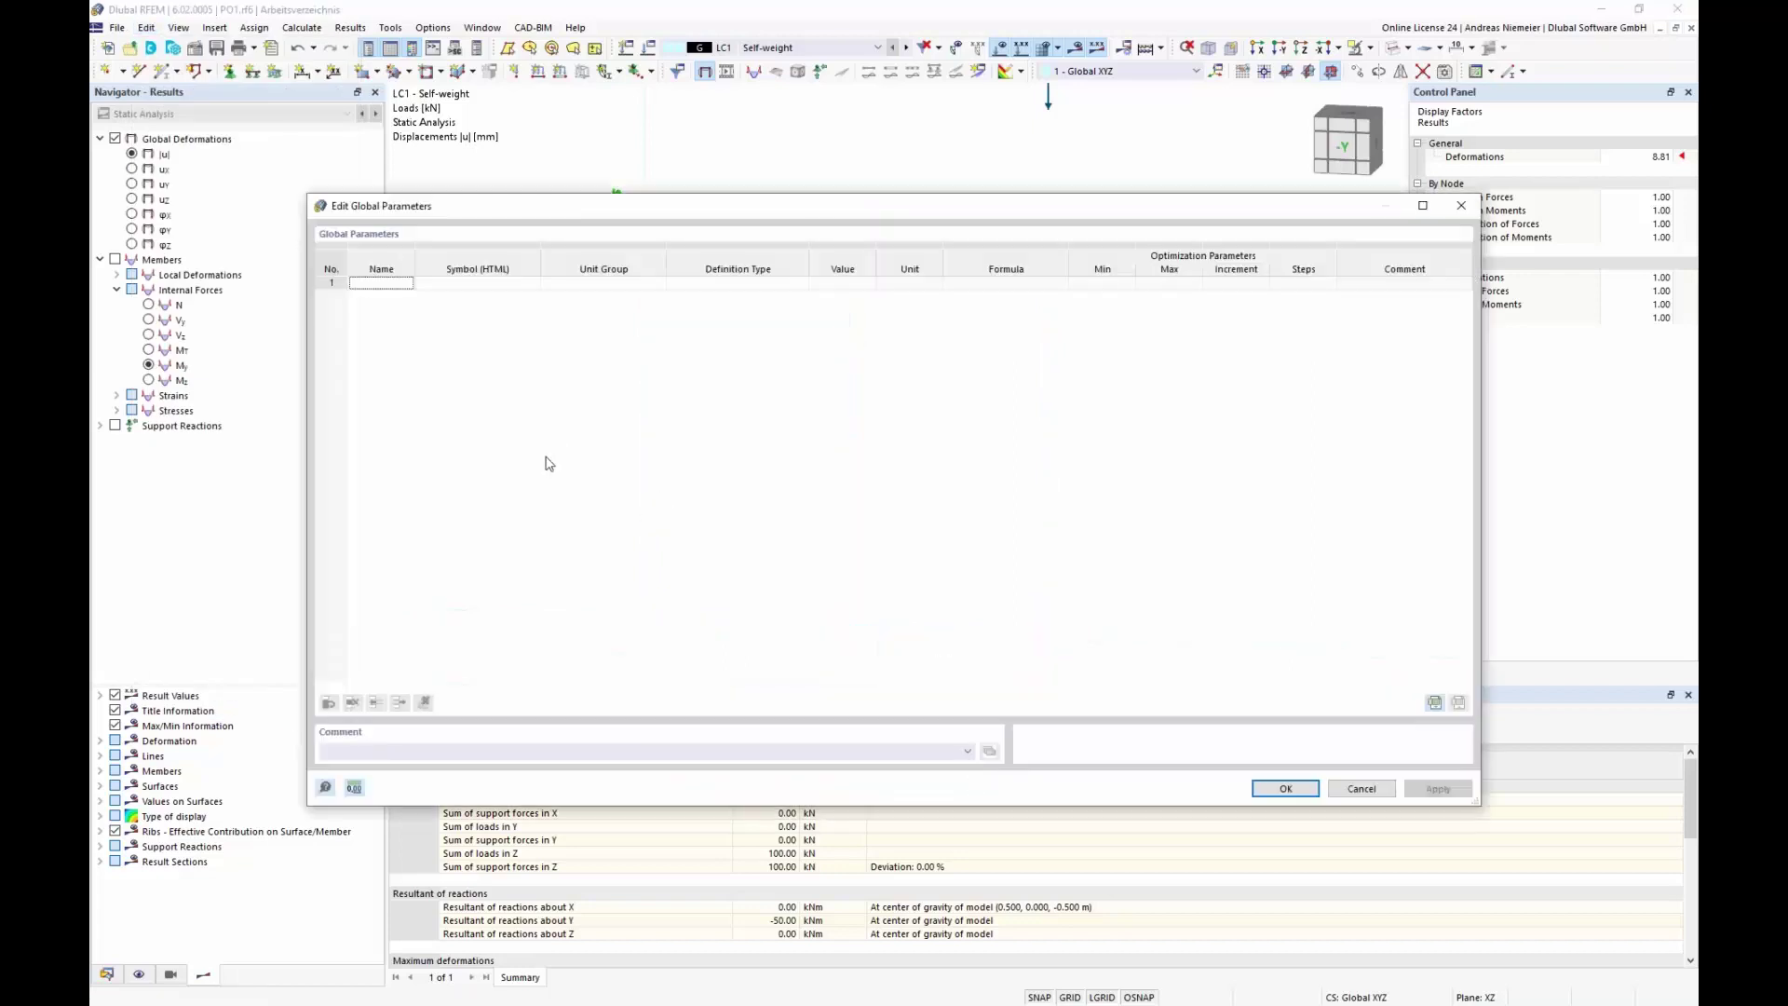
click(334, 284)
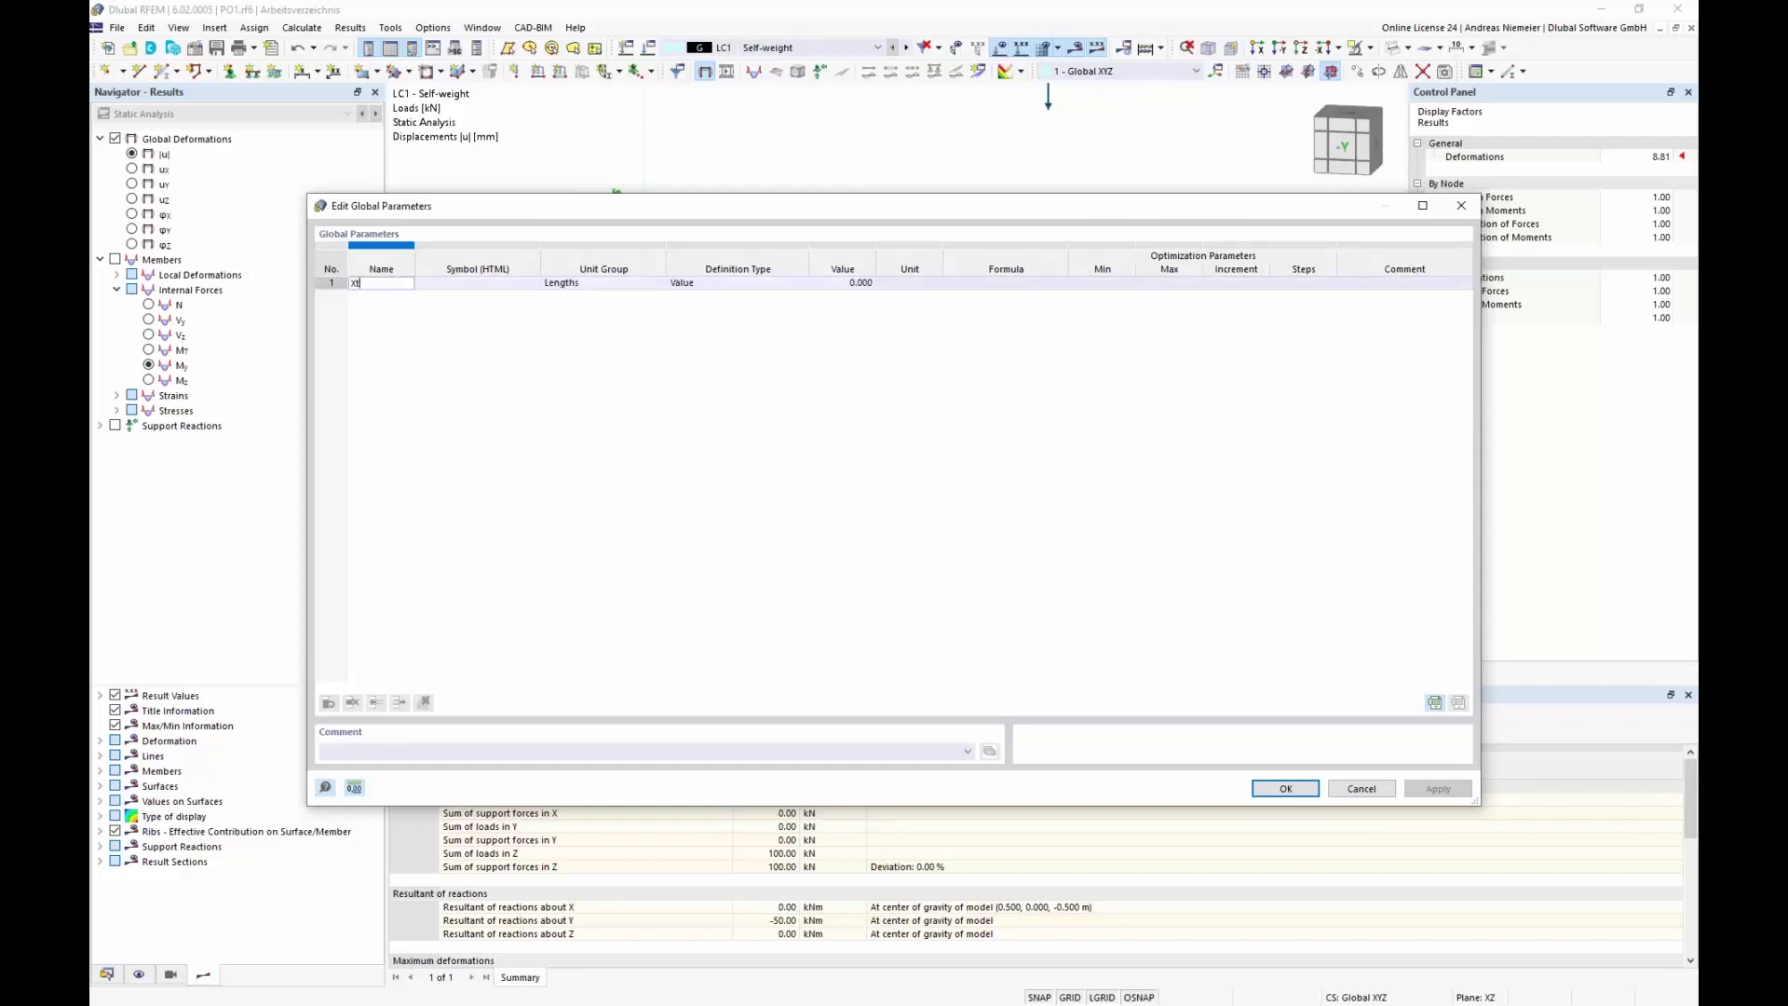
text(Xtop)
key(Return)
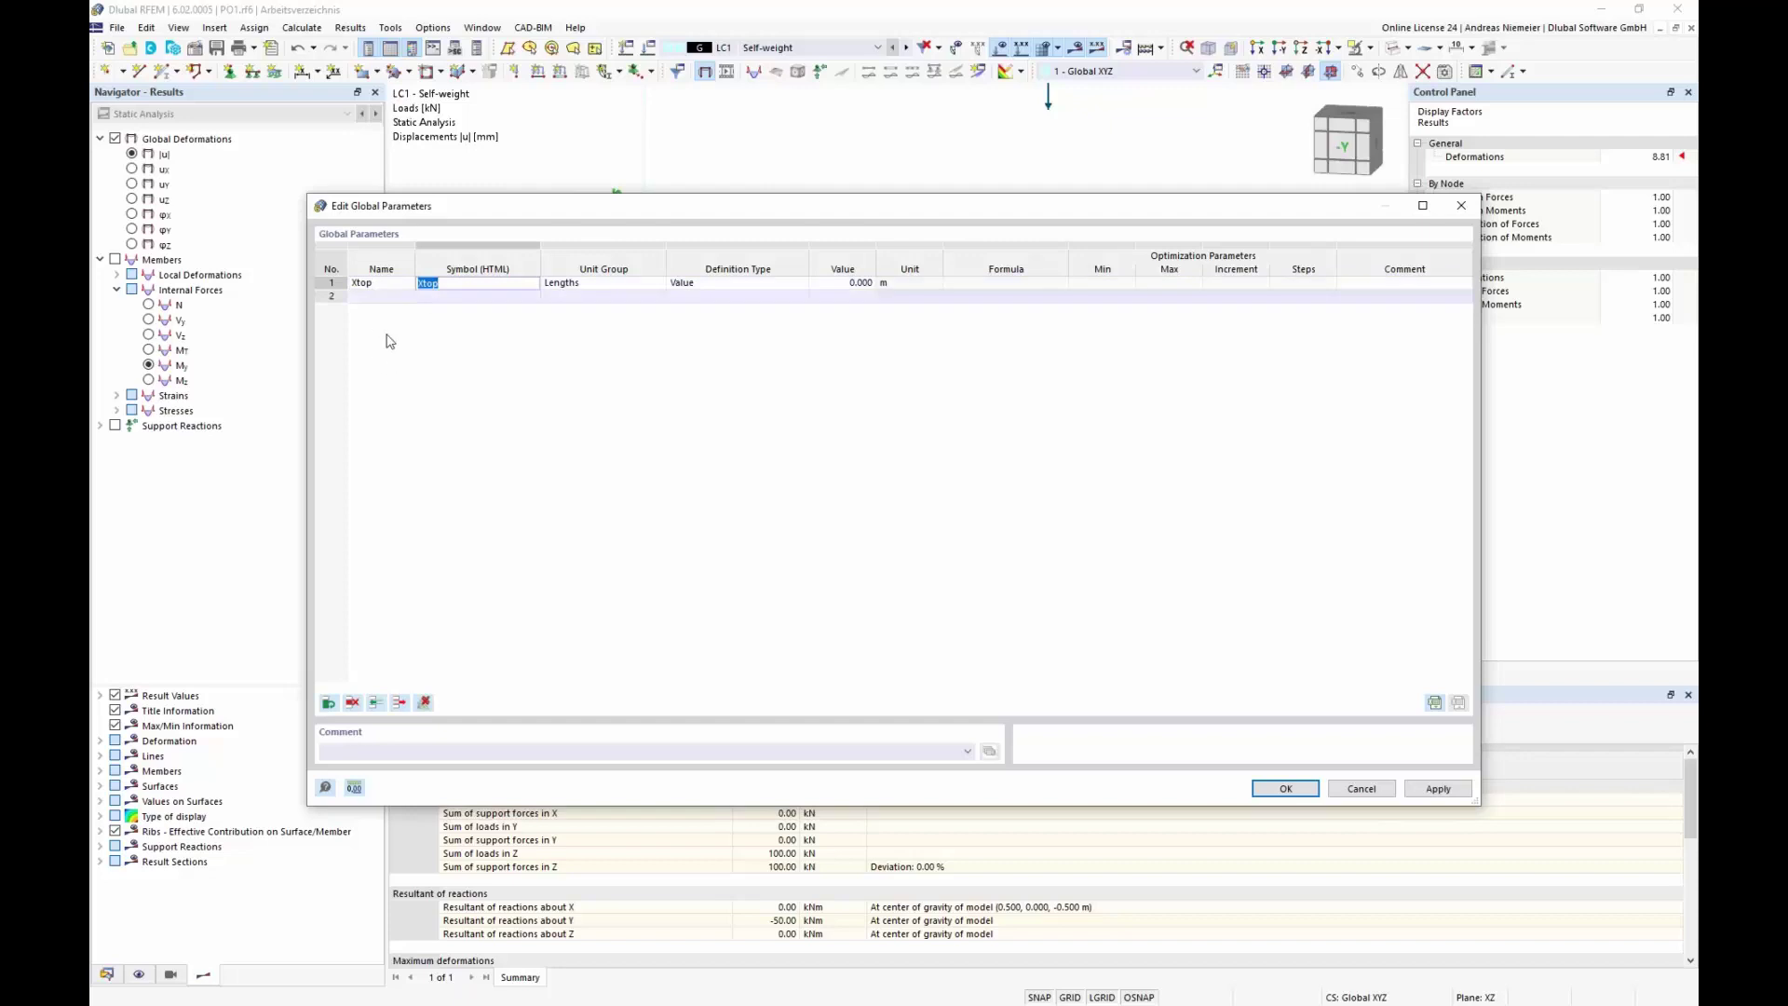
- Add a second global length parameter named Xbottom and save the global parameters
click(377, 298)
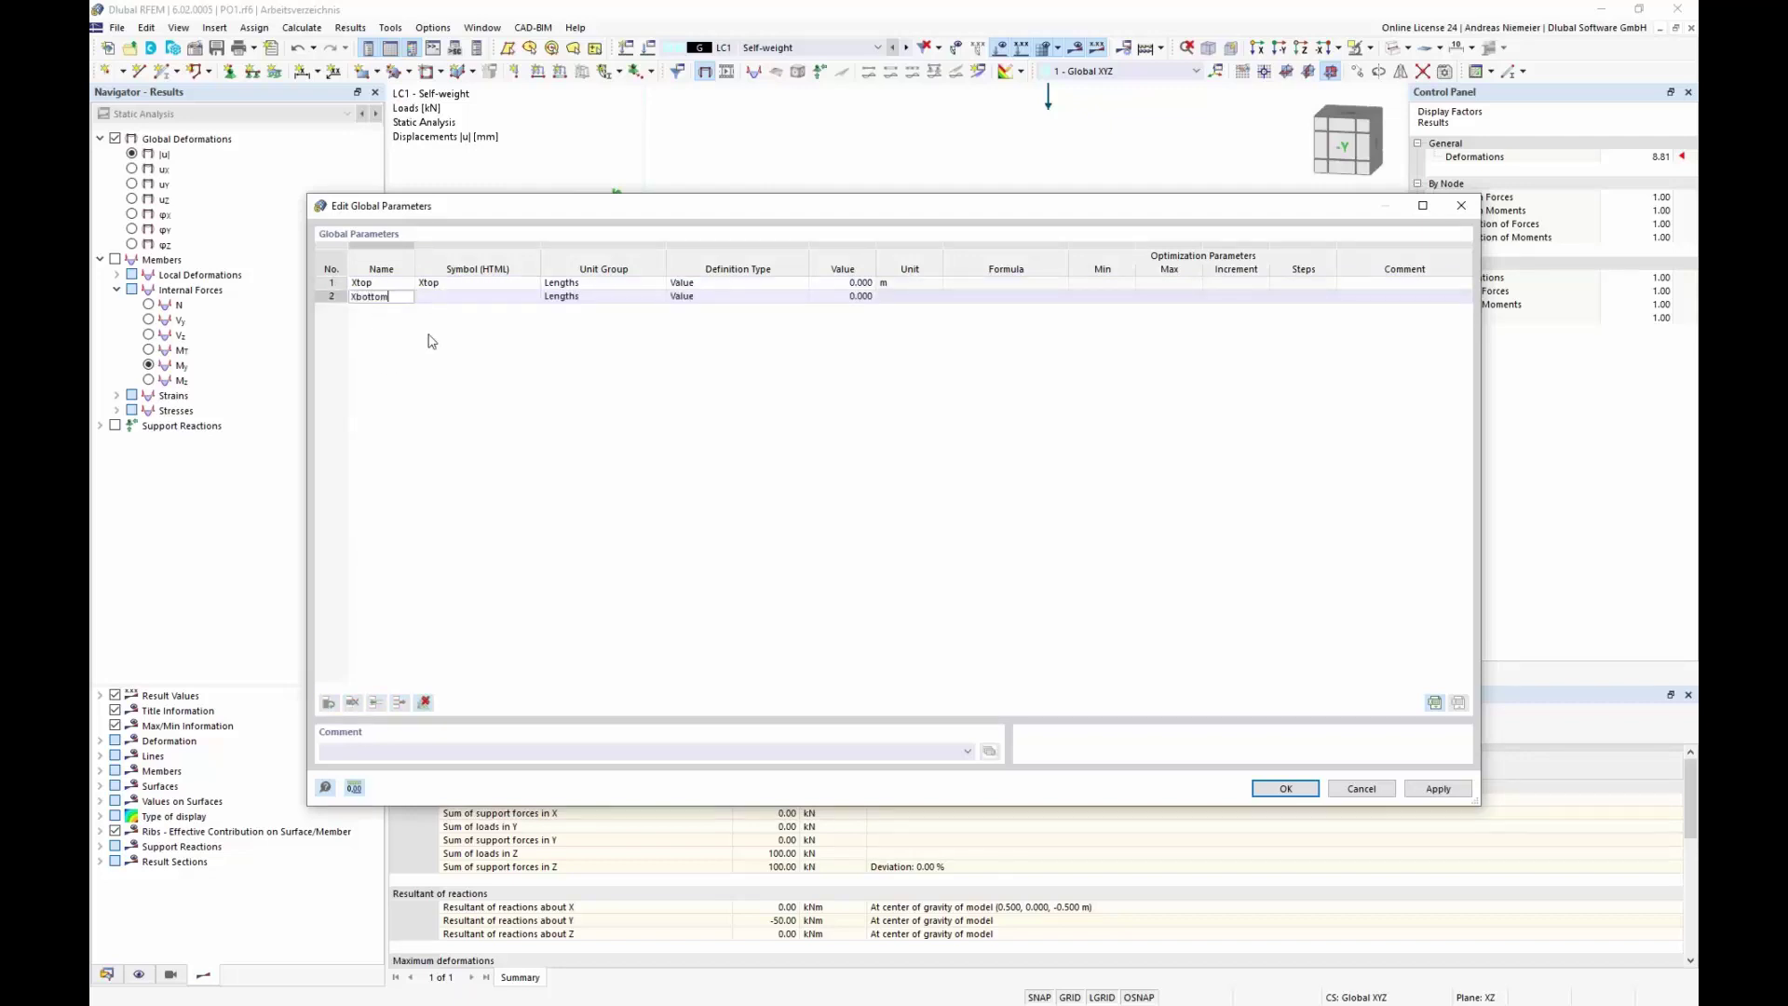
text(Xbottom)
key(Return)
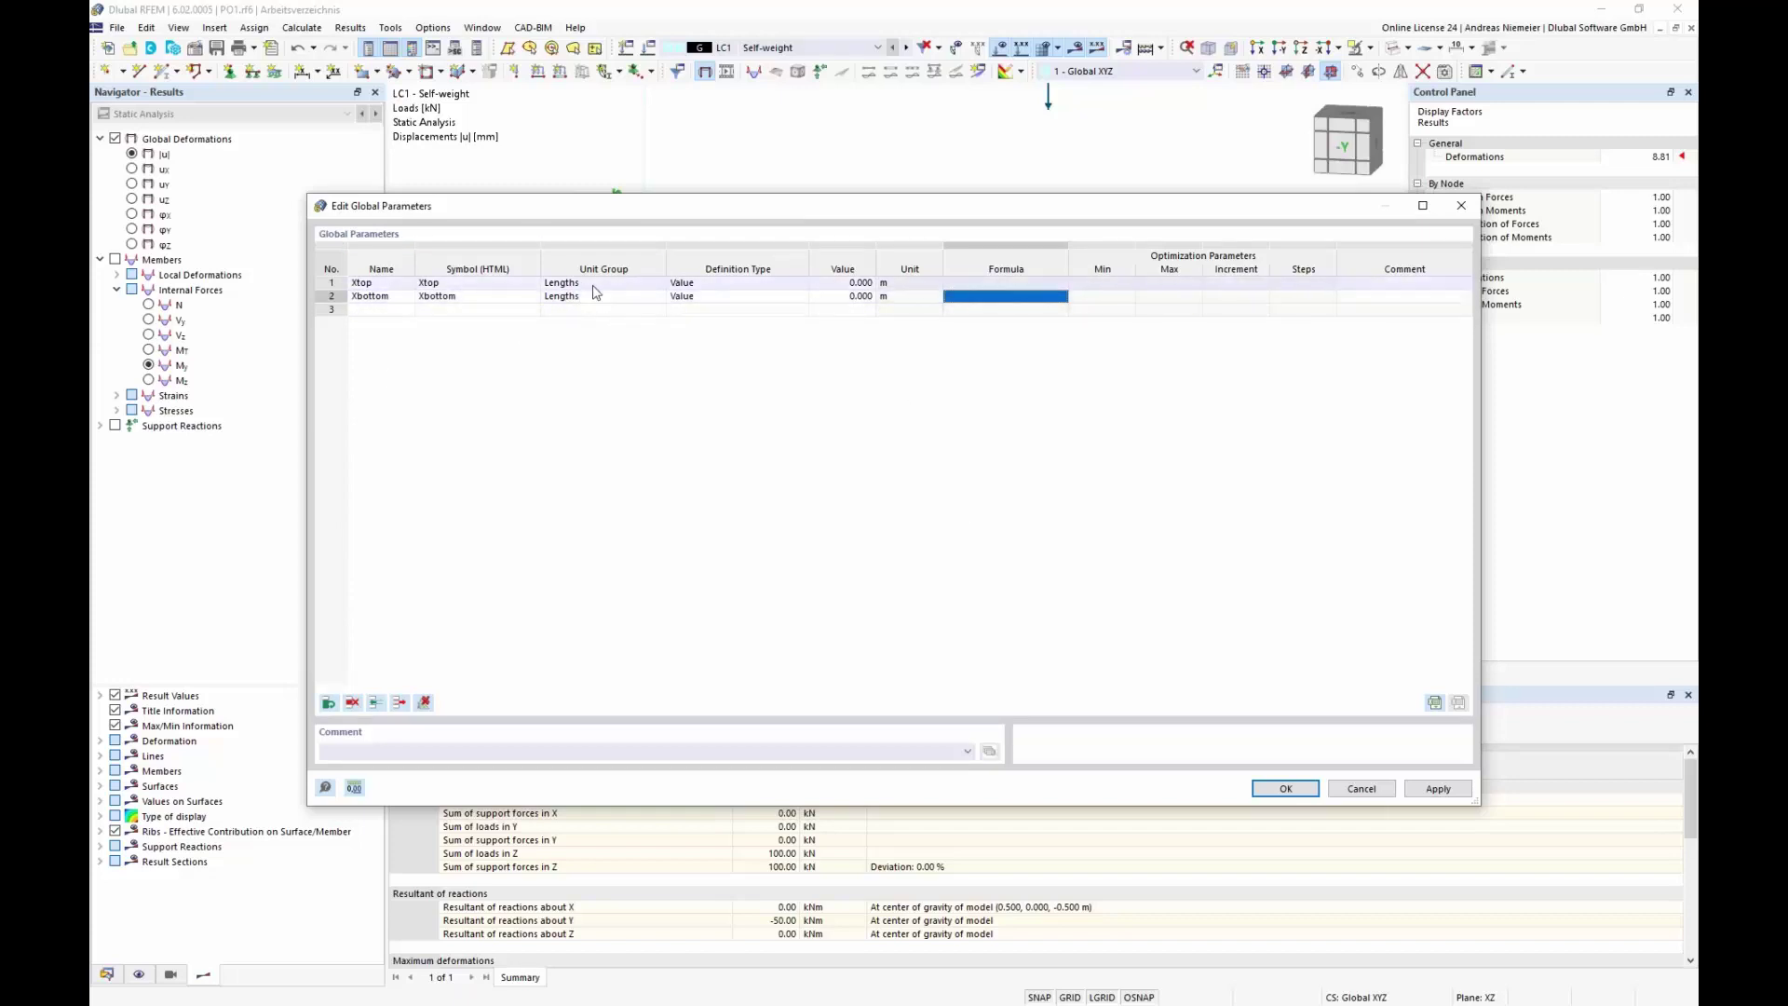
double_click(859, 283)
key(Return)
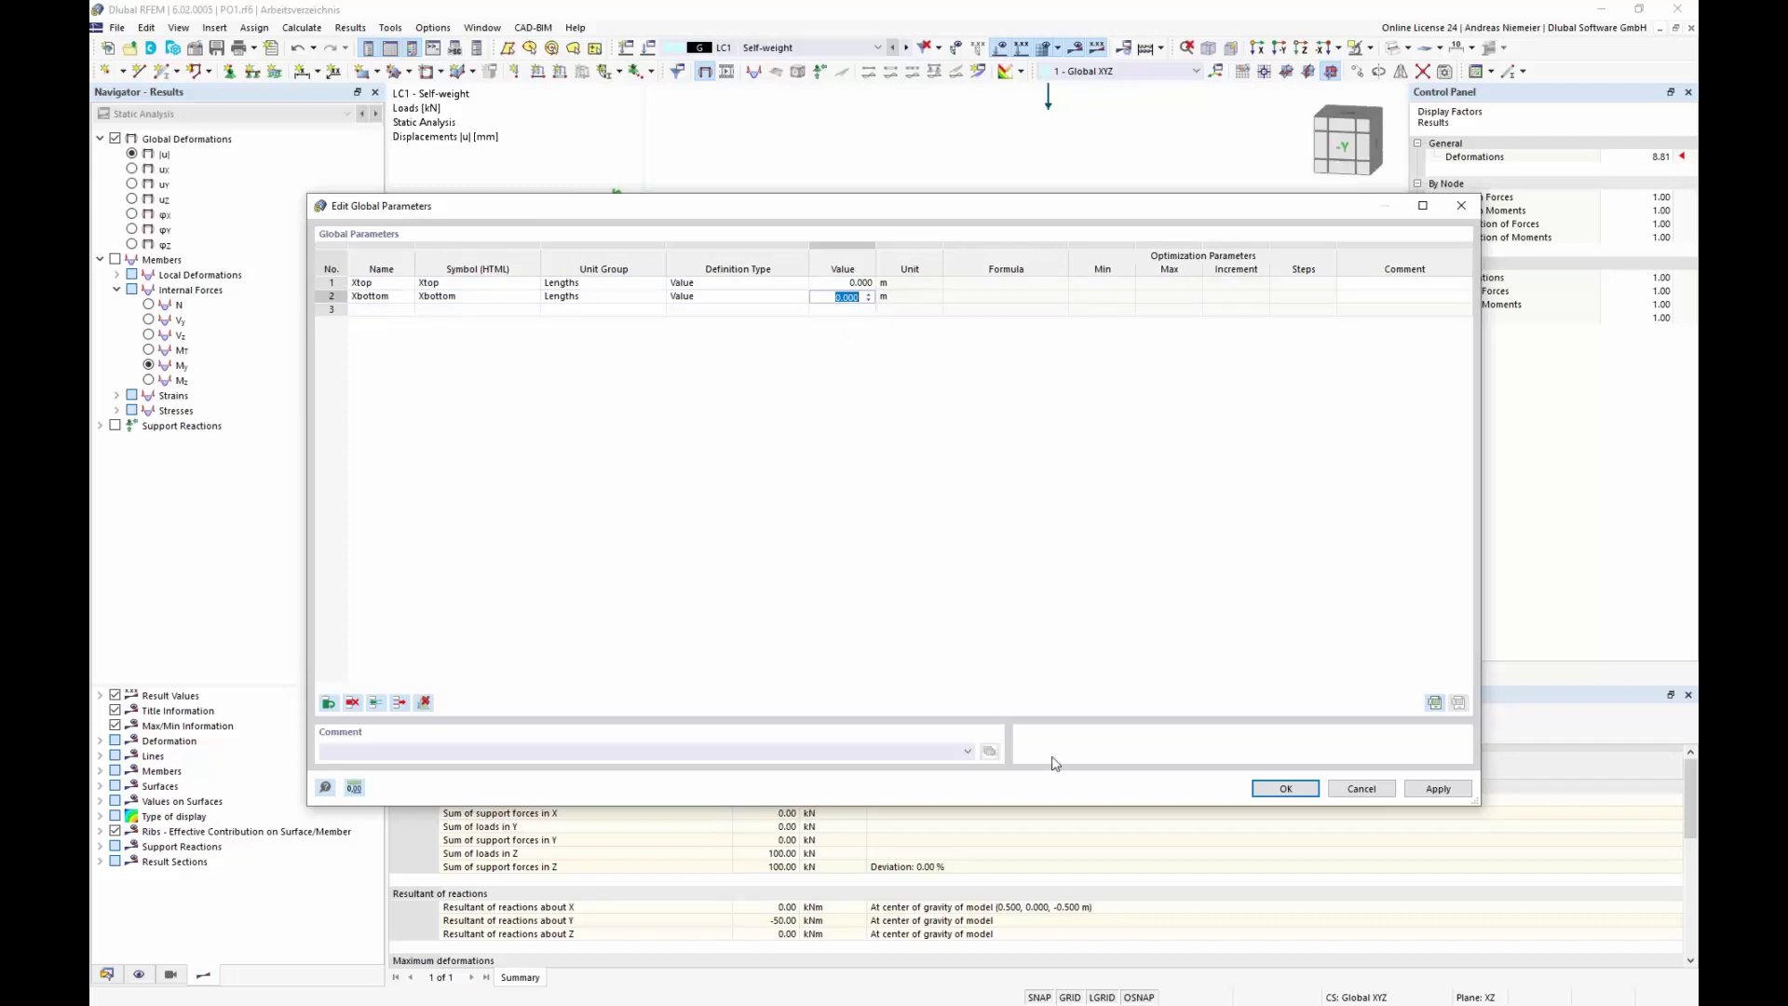
click(1284, 789)
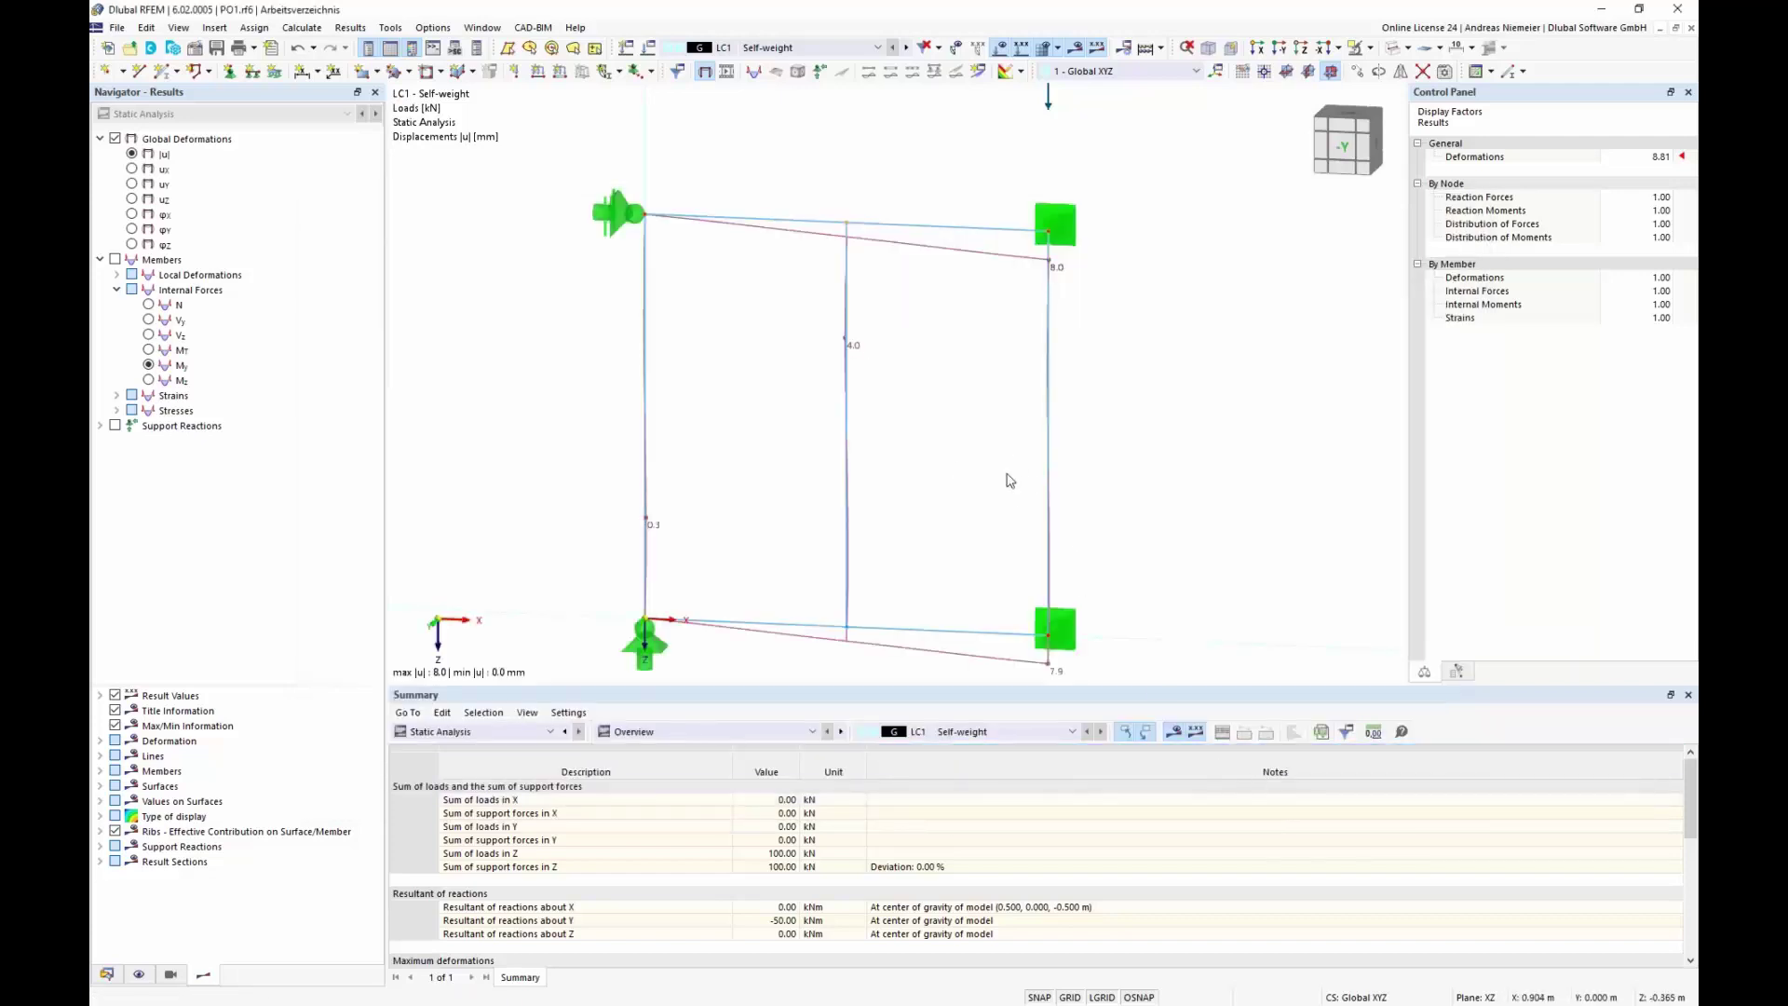
- Switch the upper member's middle node to absolute distances and define its start-node distance with the formula 0.5+Xtop
double_click(848, 230)
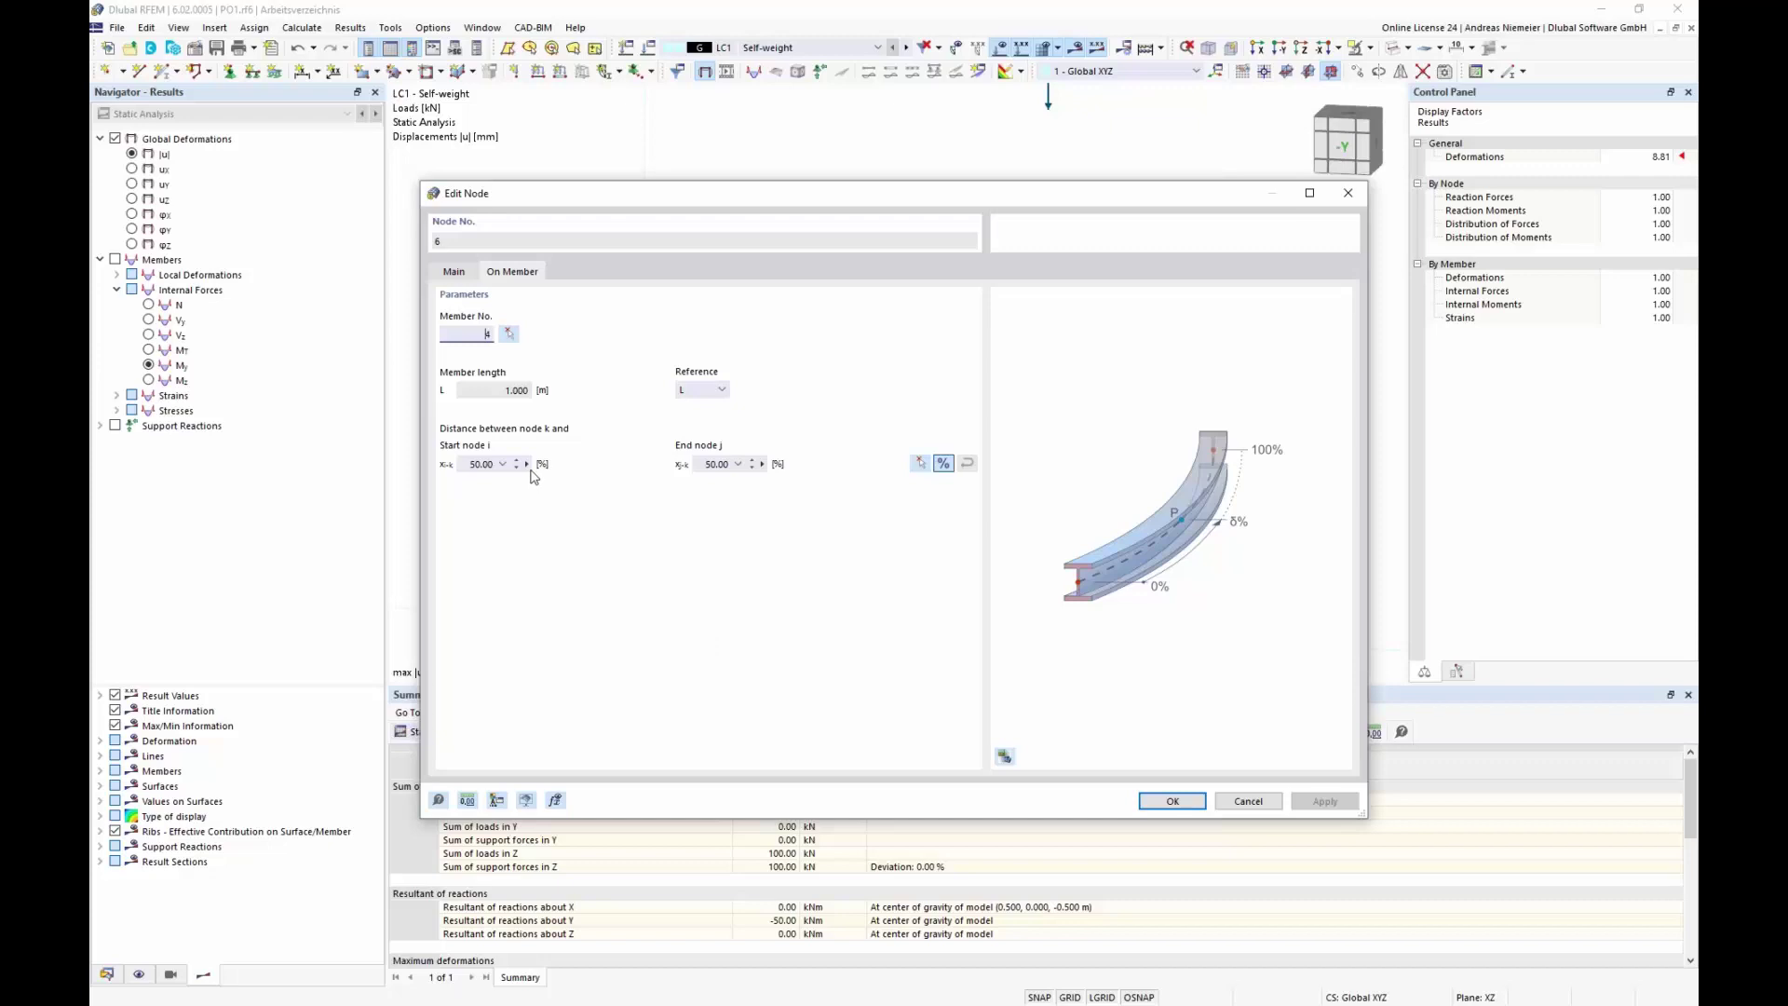
click(943, 462)
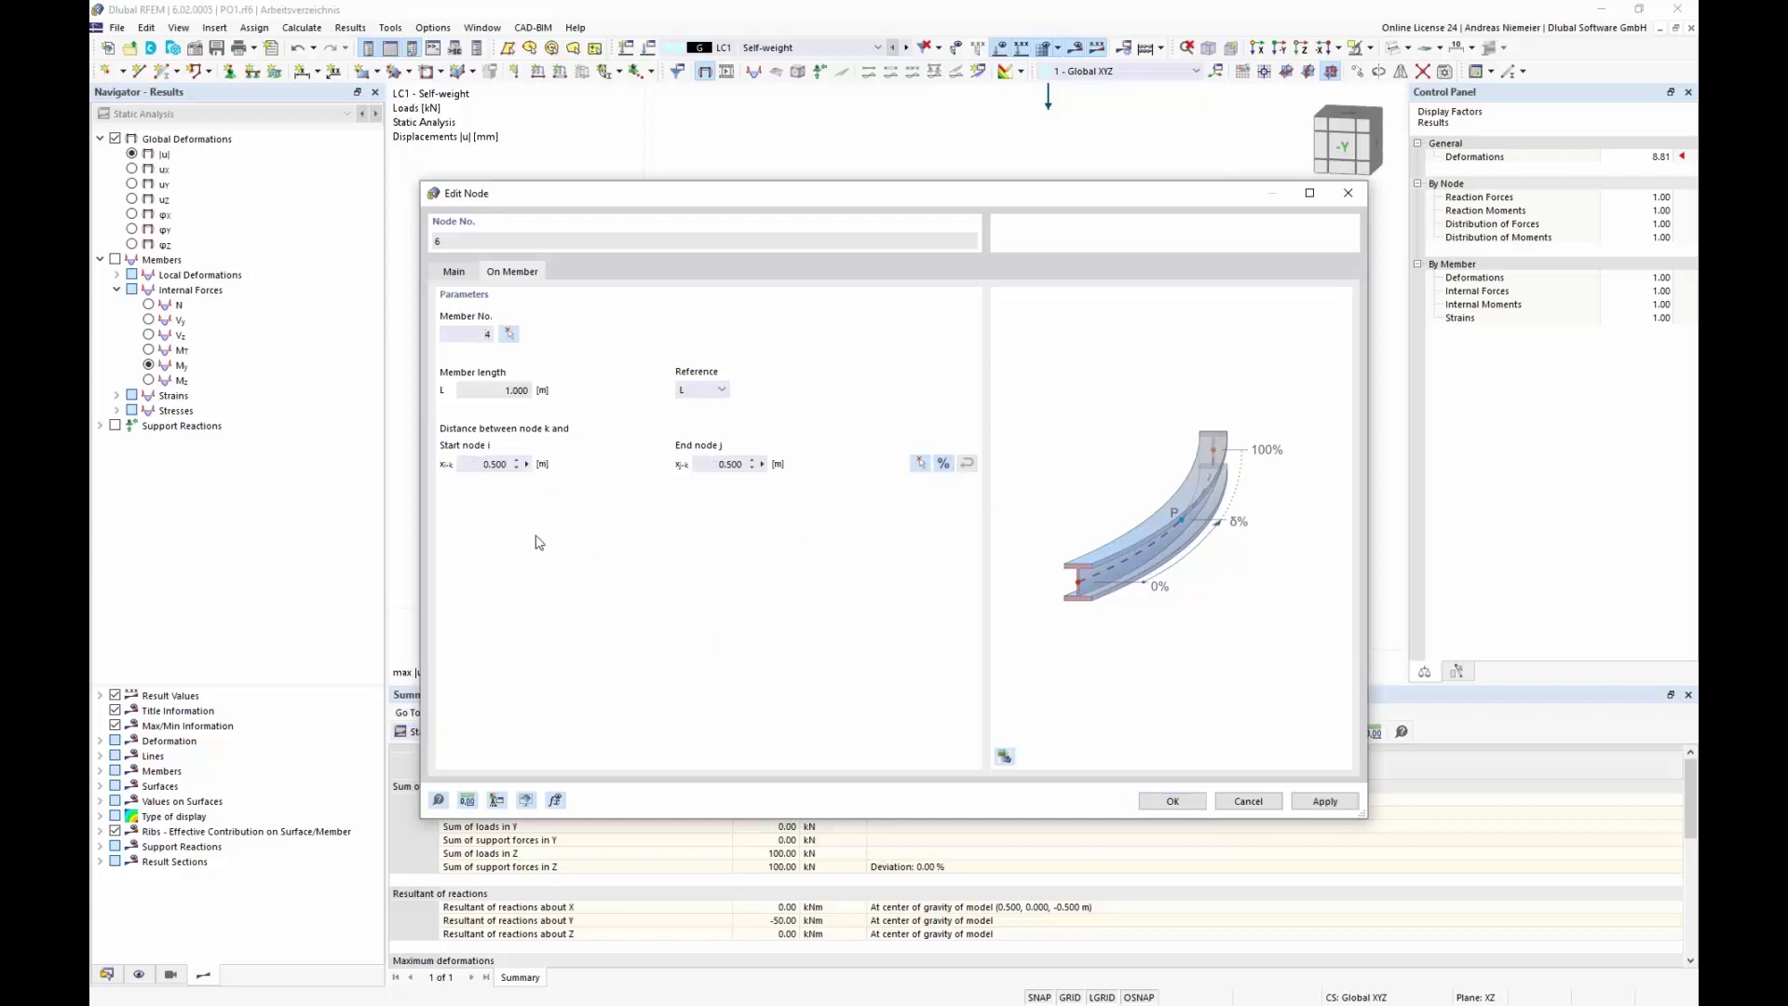
click(527, 465)
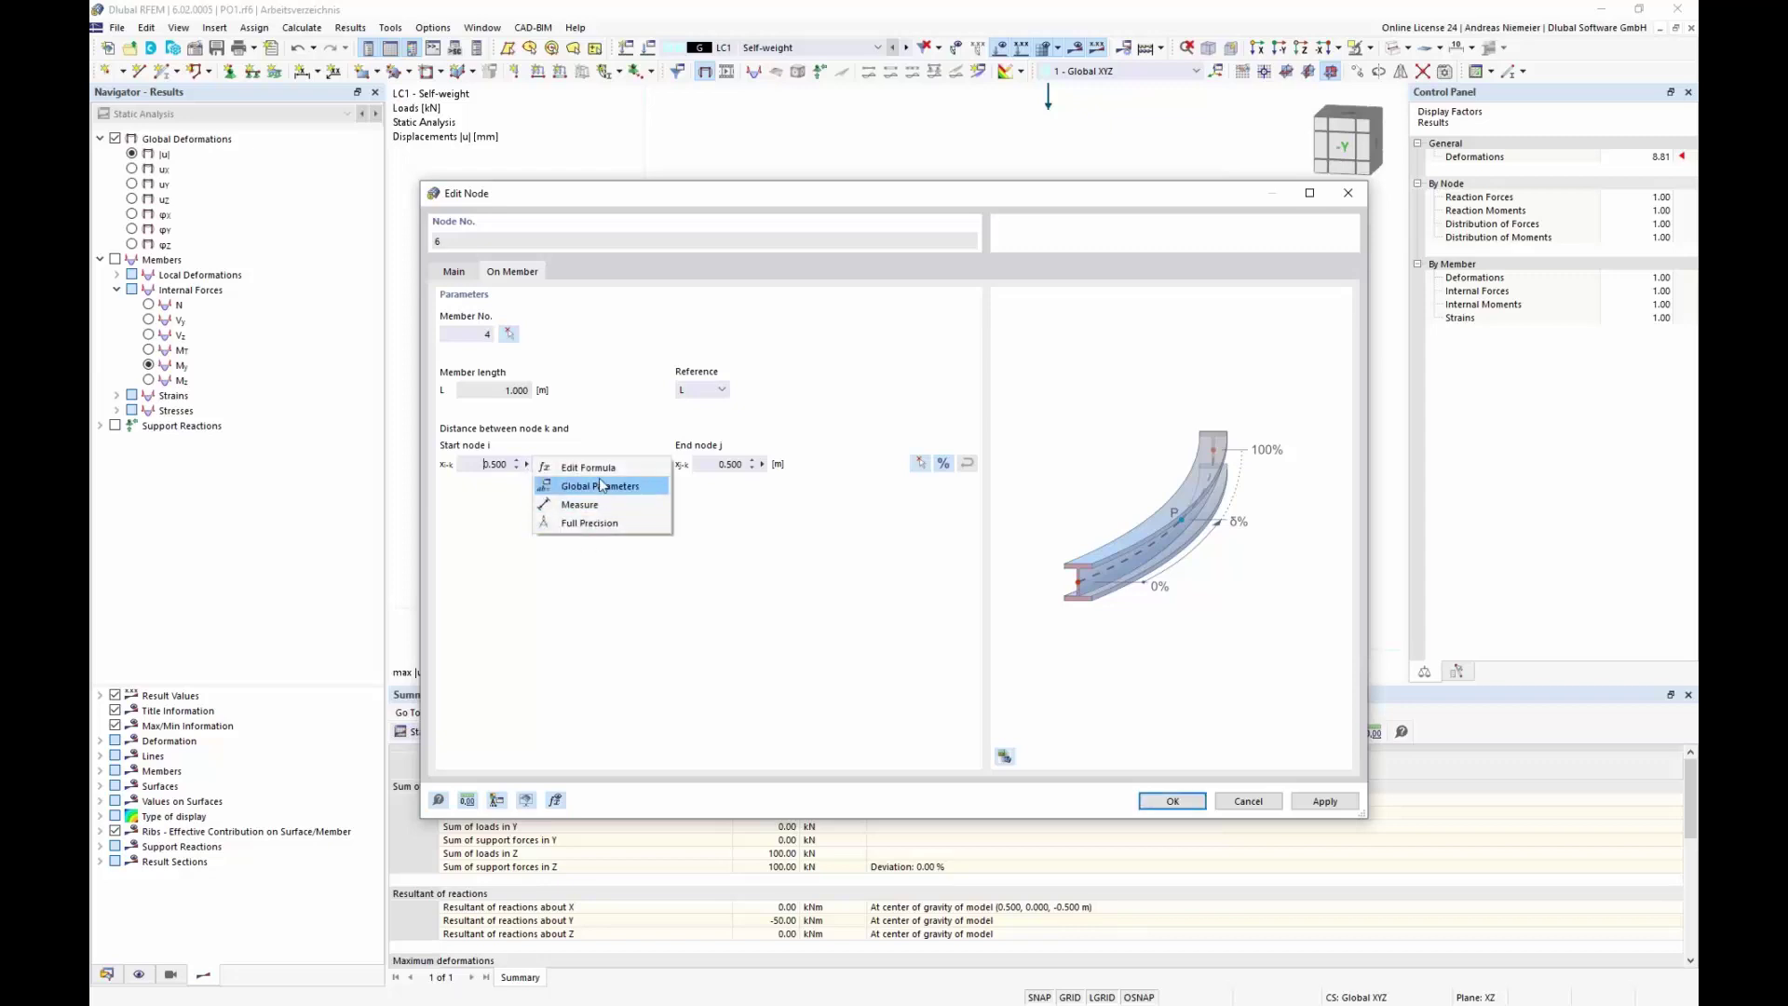
click(602, 471)
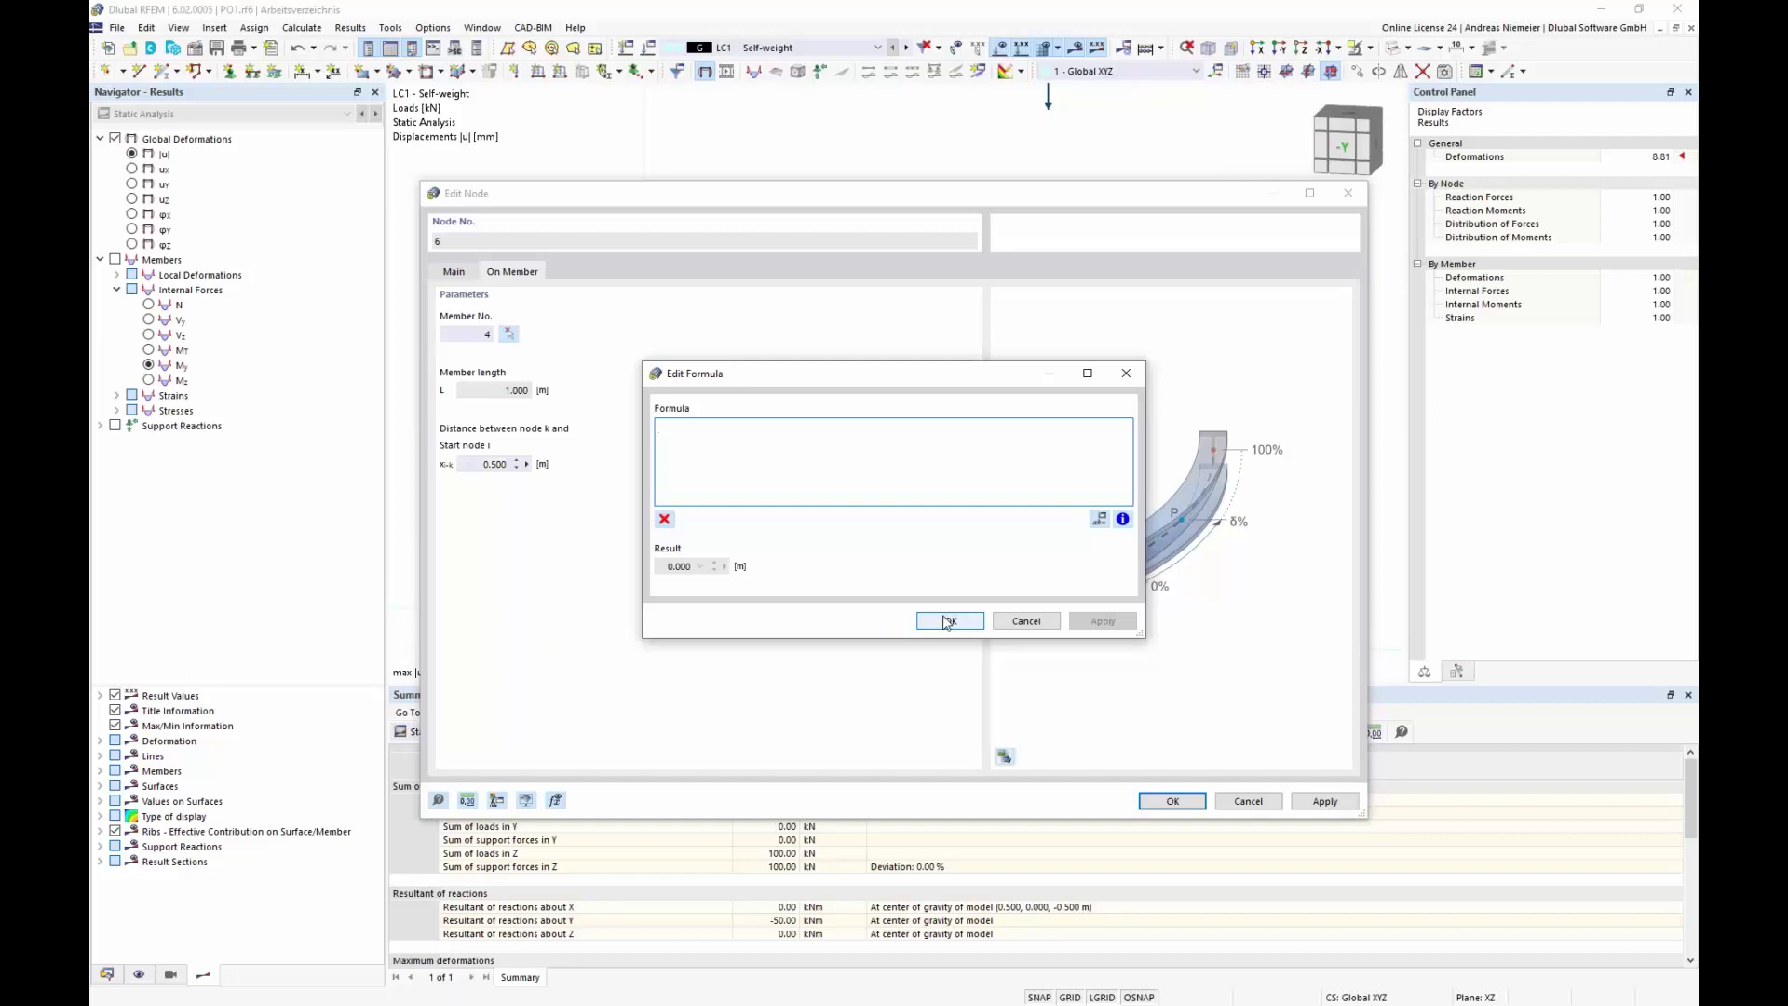
text(0.5+X)
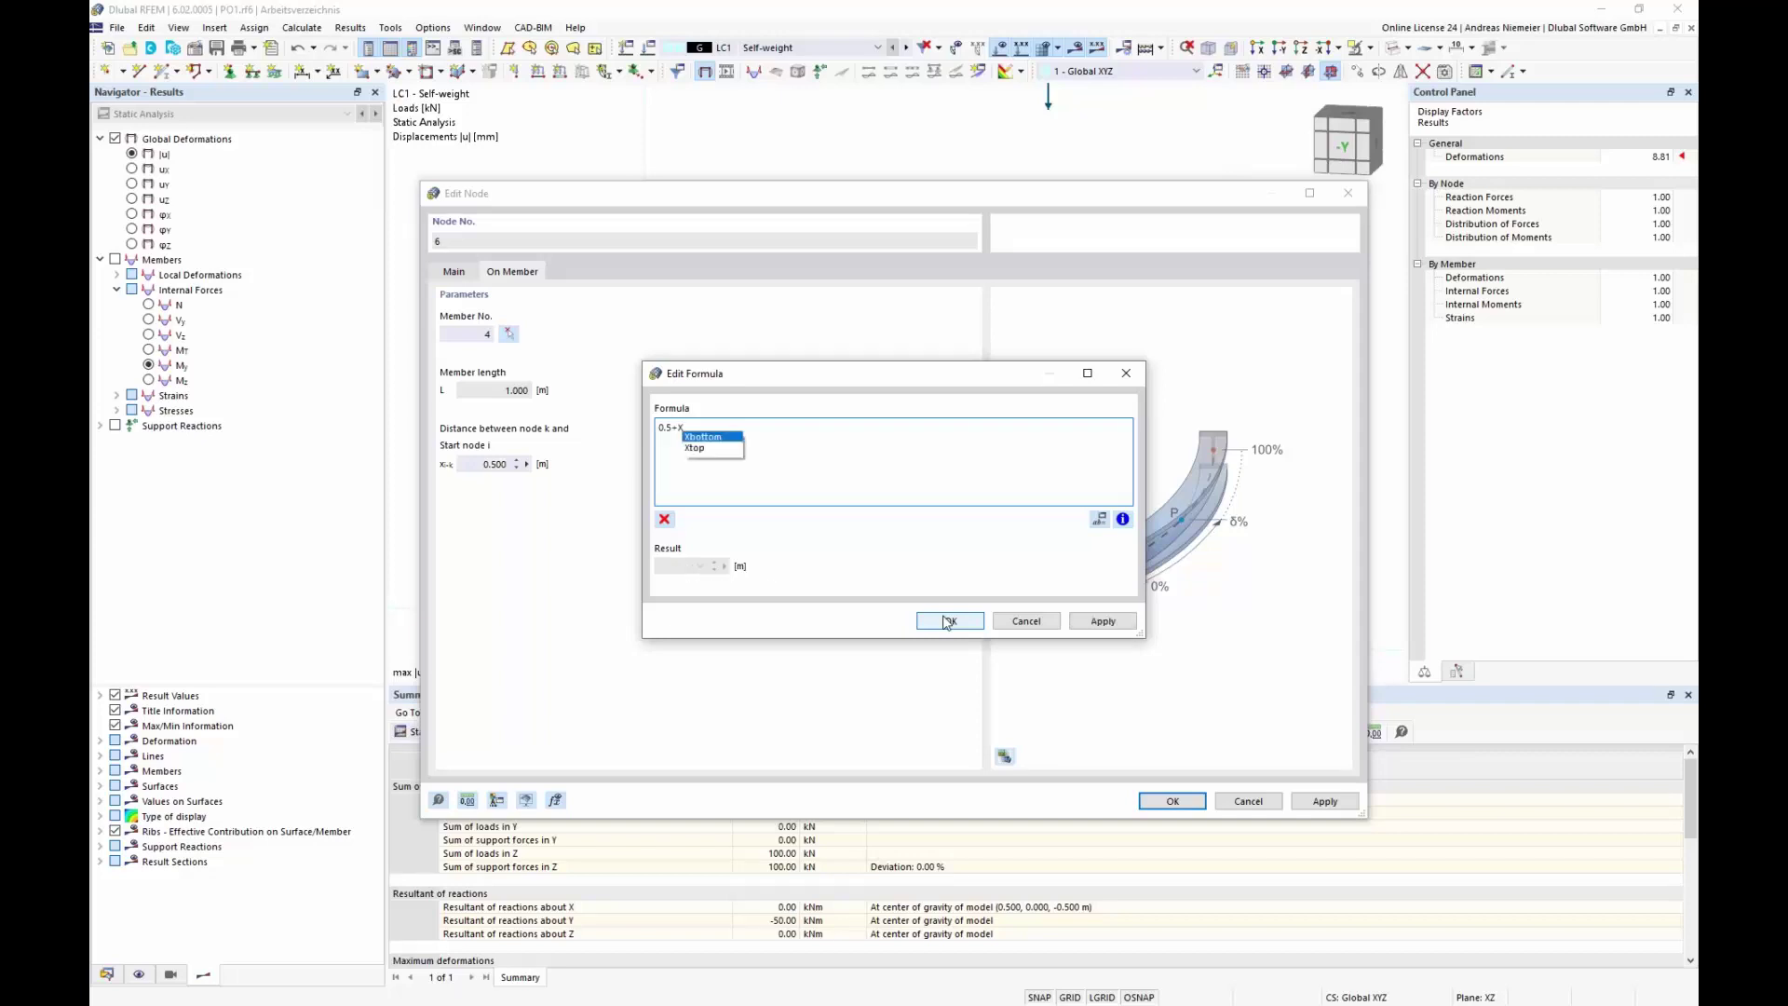
text(top)
click(953, 623)
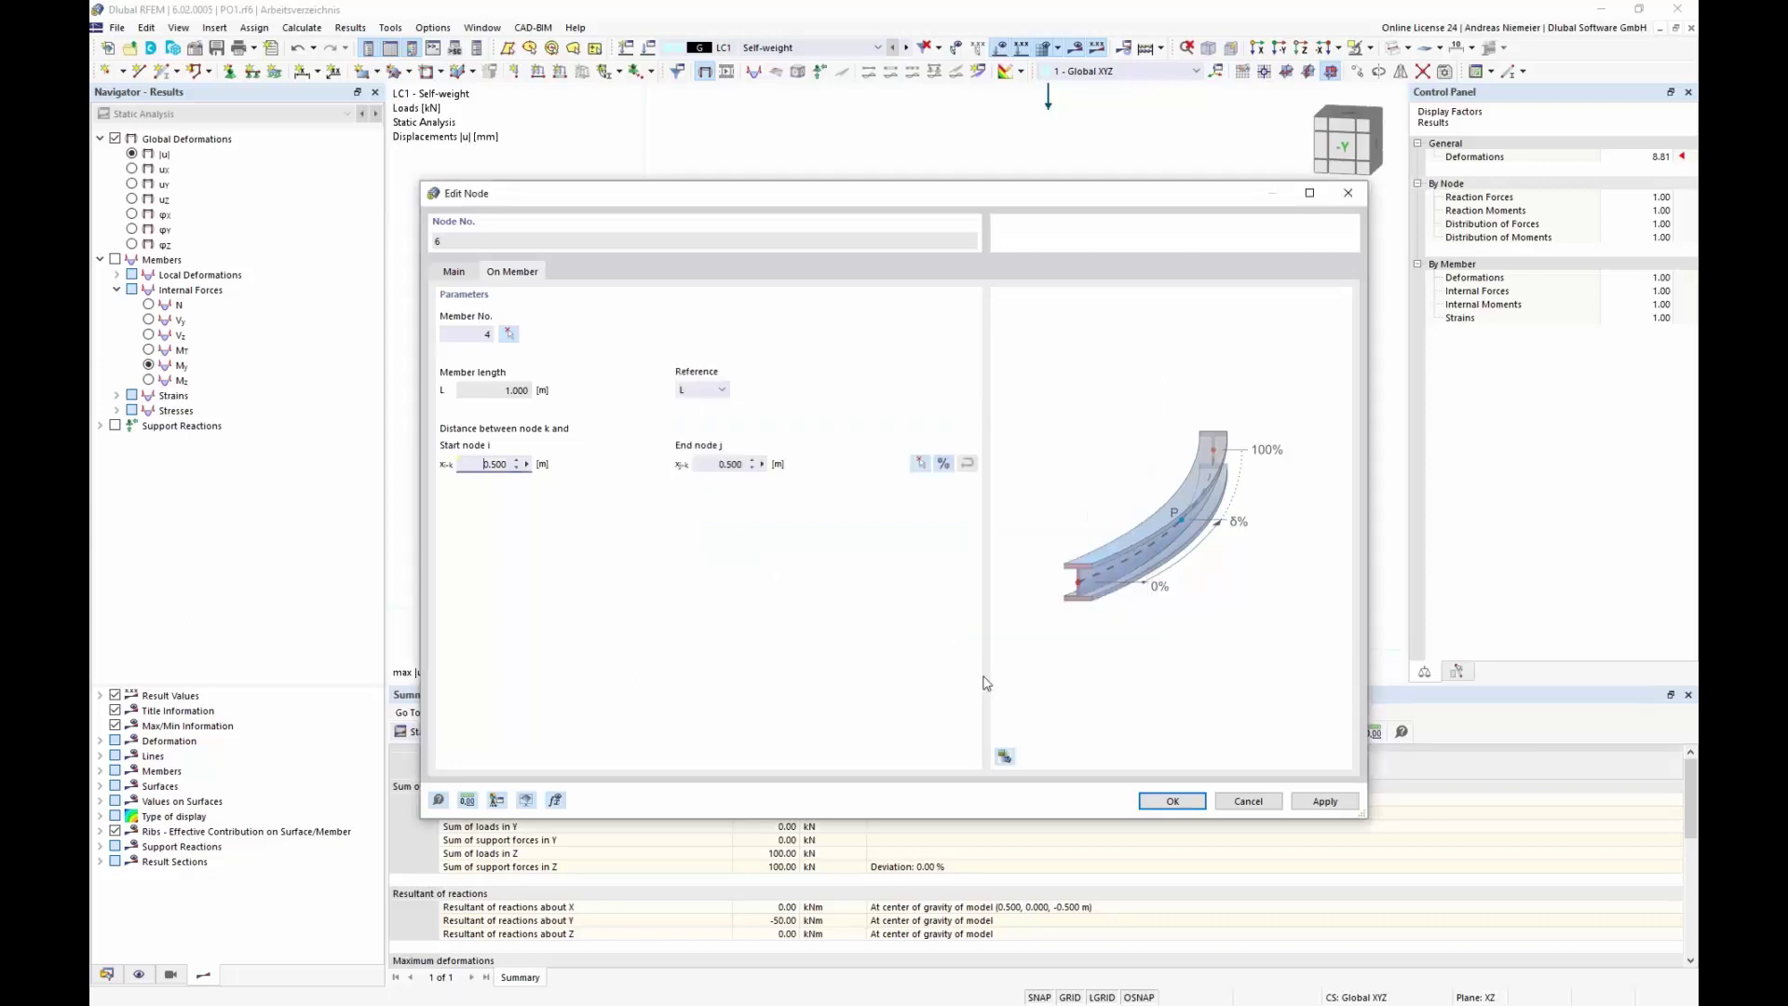
click(1170, 801)
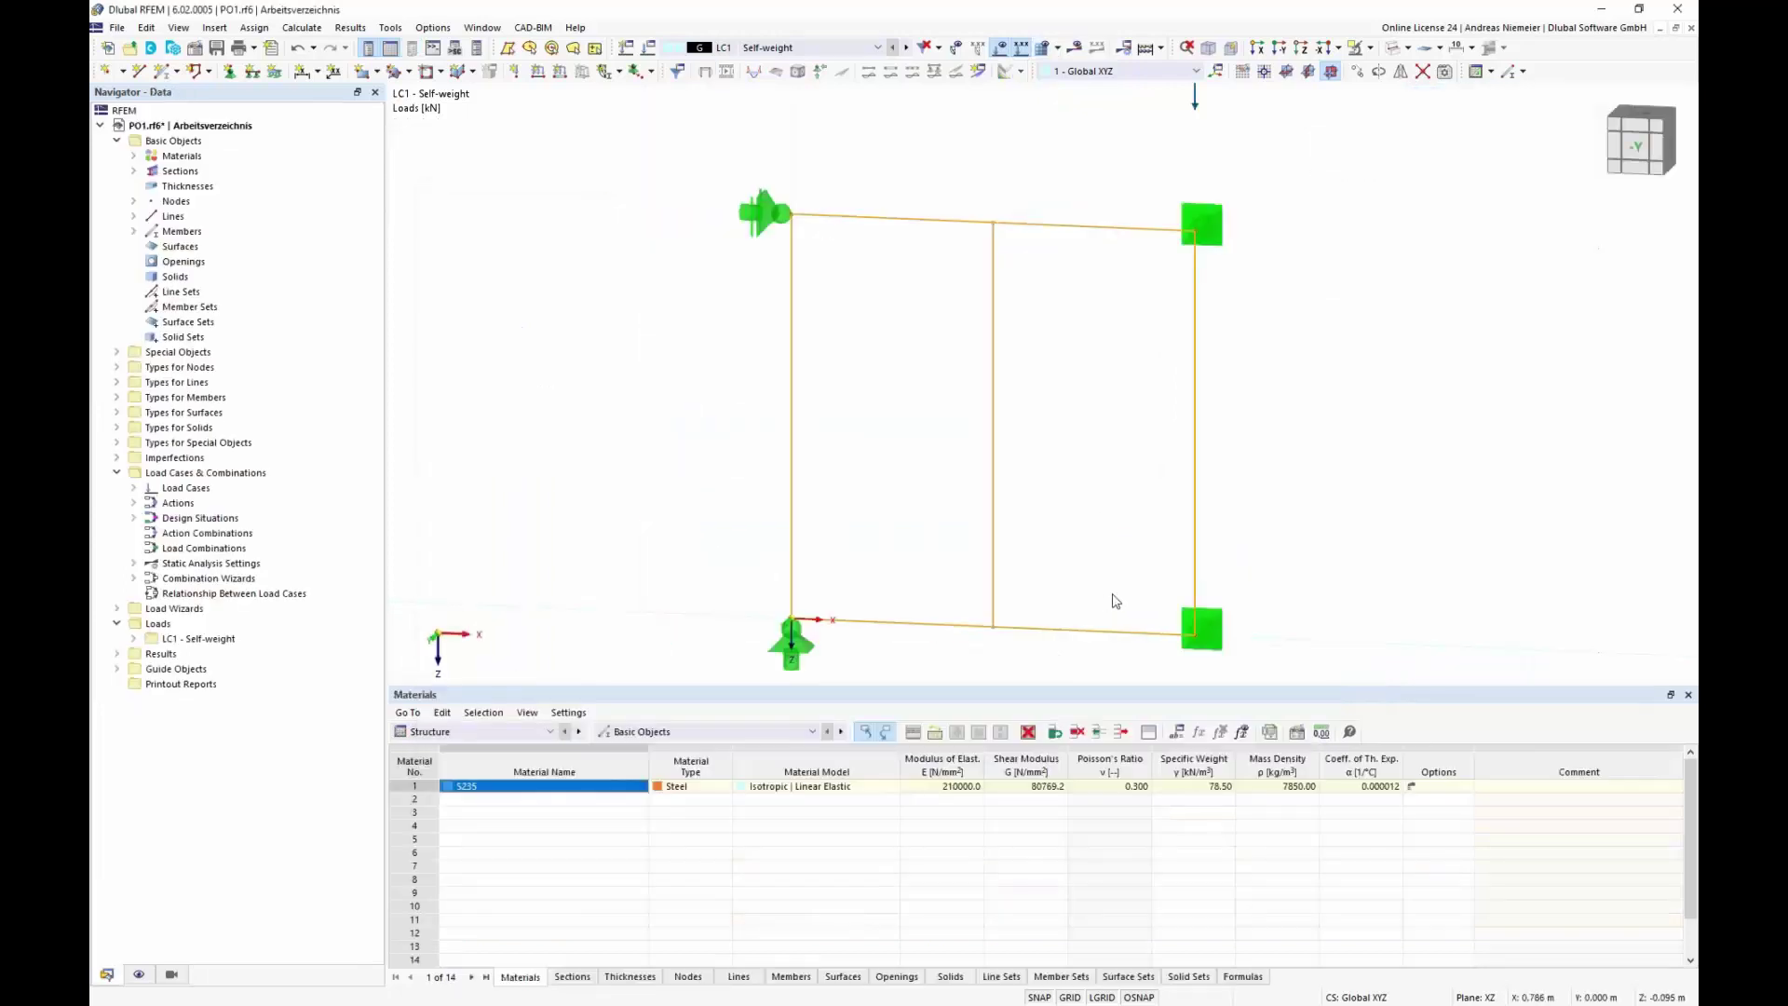
- Set the global parameter Xtop to 0.1 m and apply it to the model
click(1176, 730)
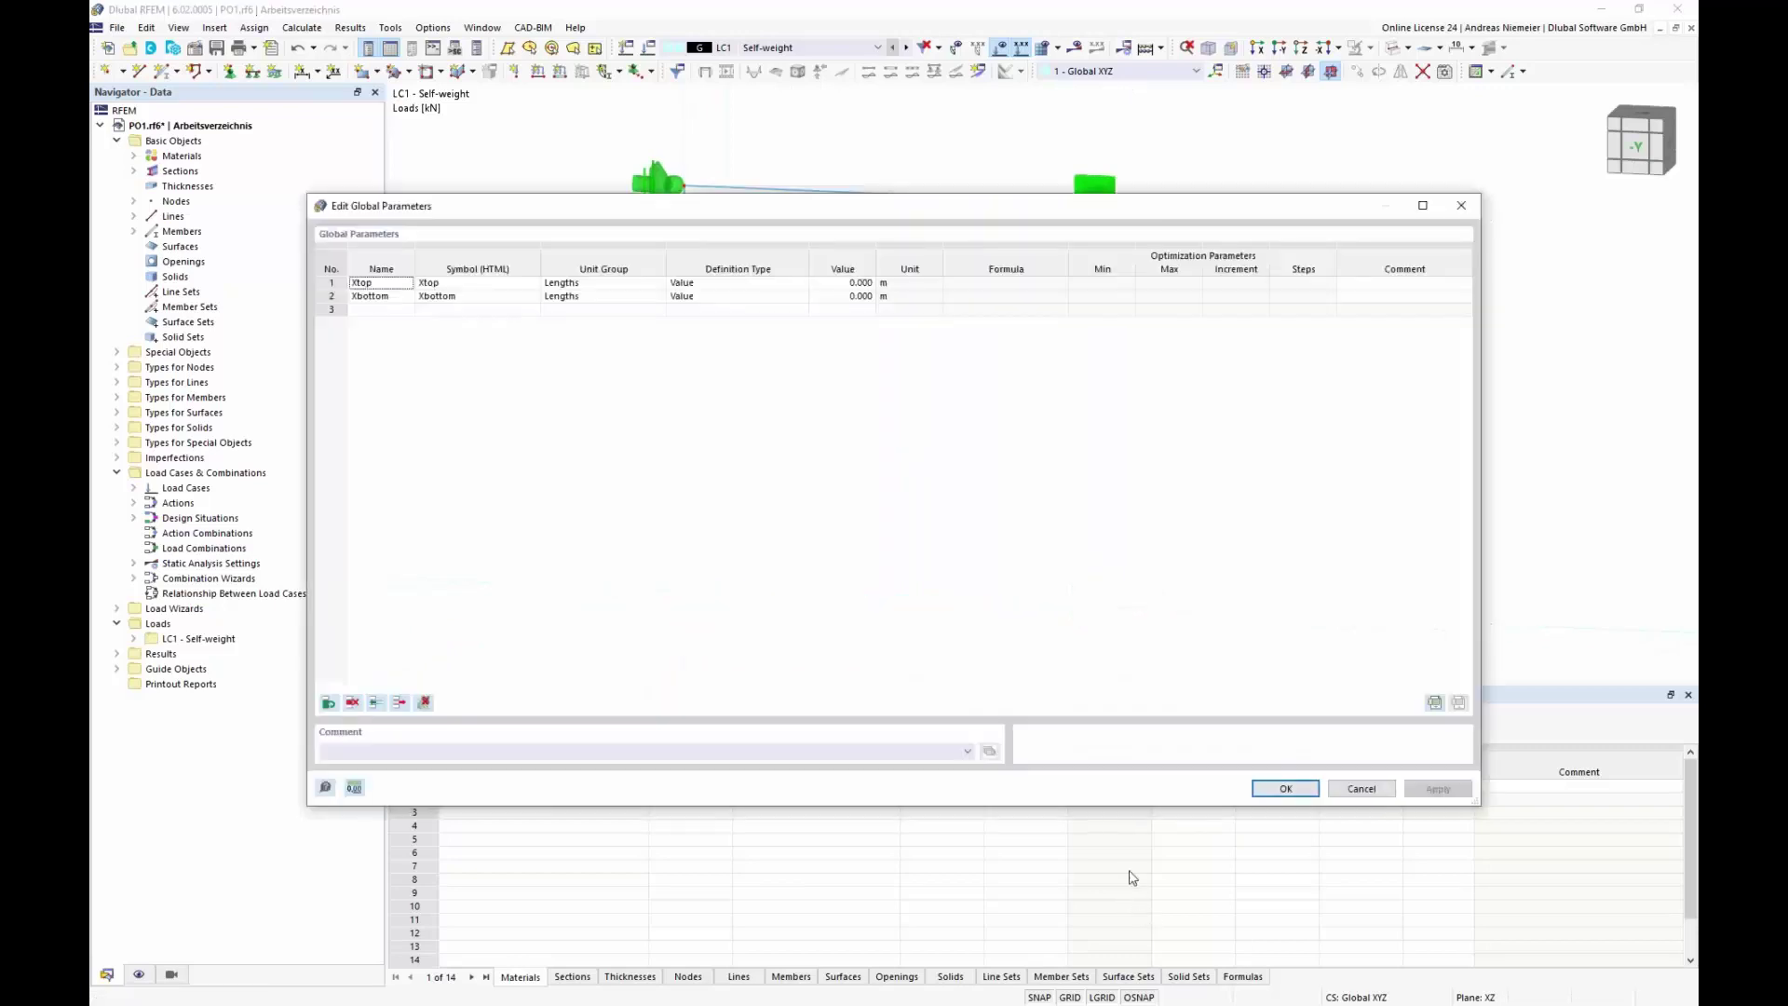
click(850, 282)
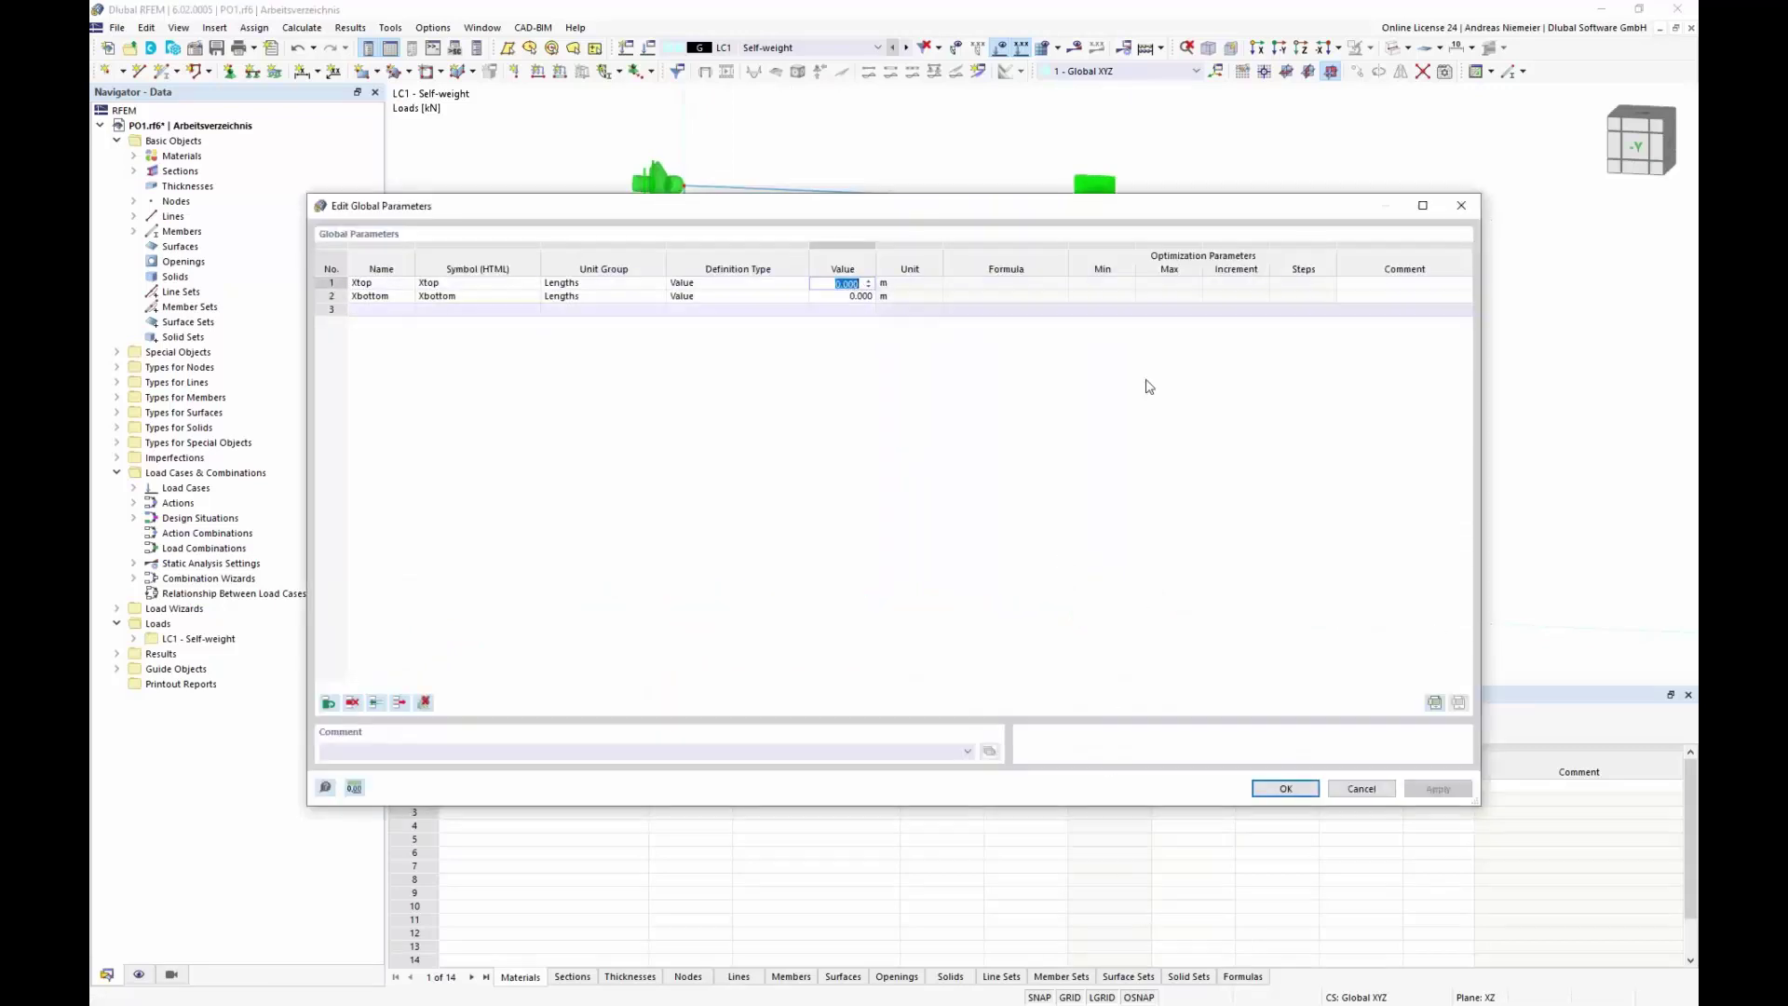
text(0.1)
click(1285, 788)
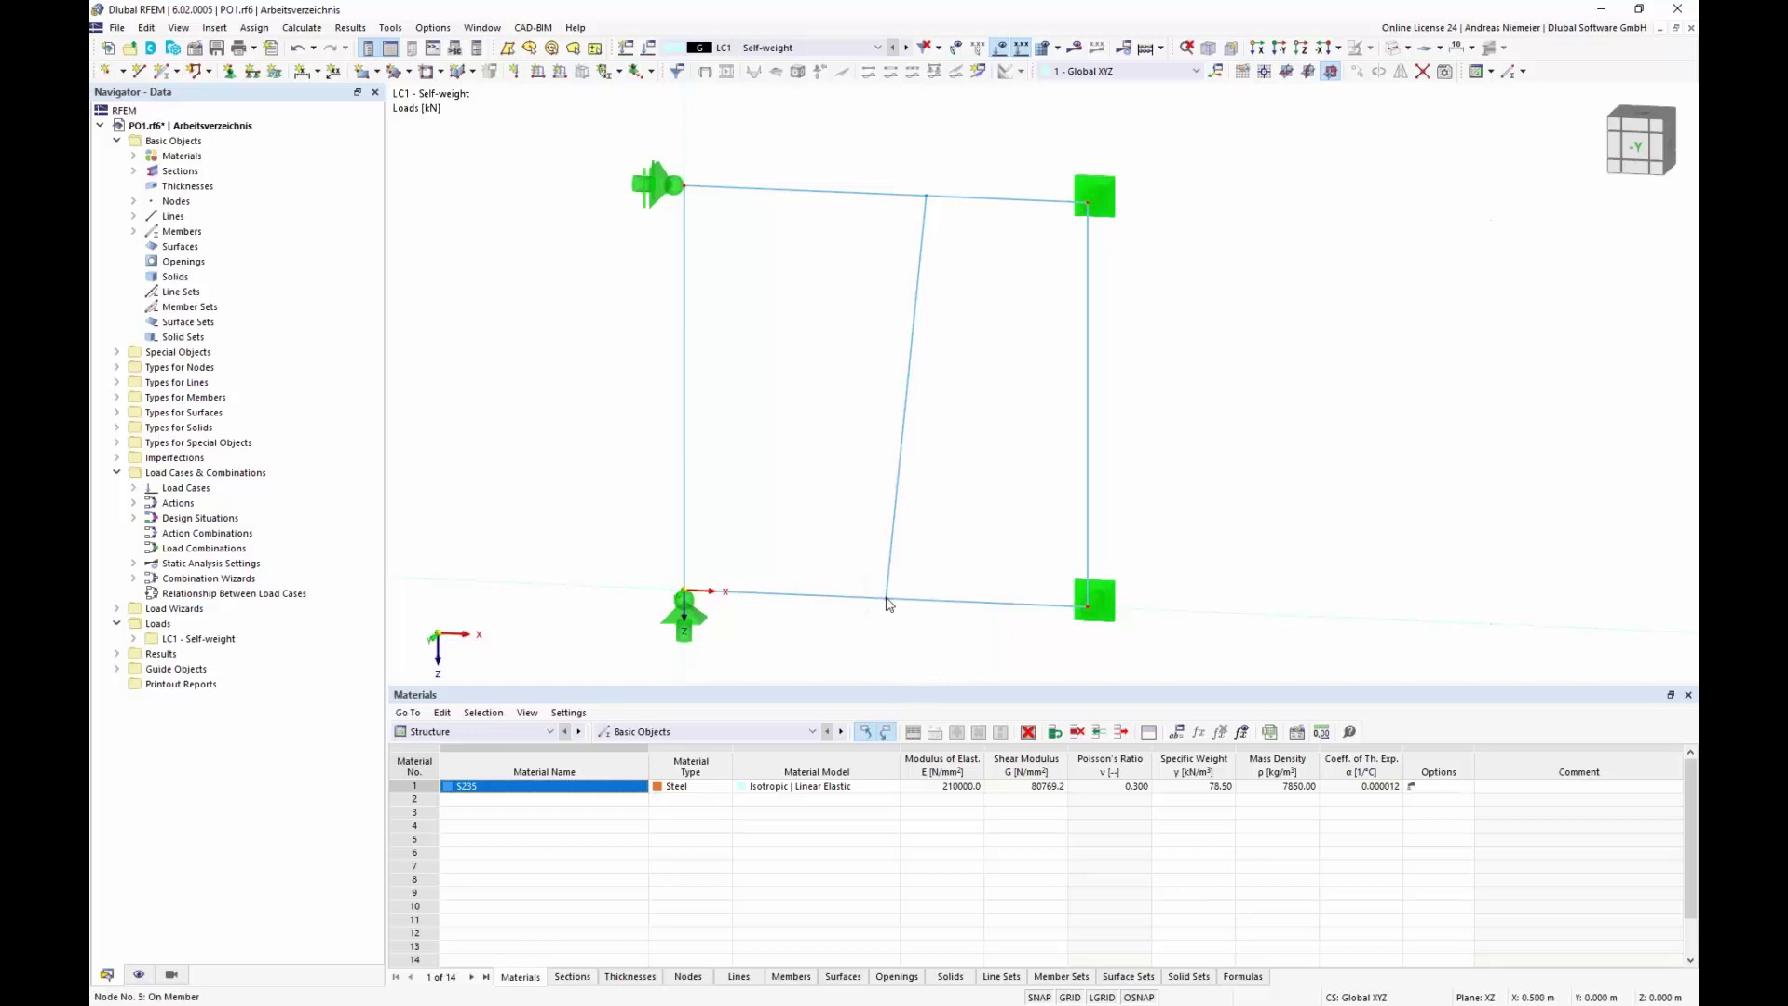
mouse_move(887, 603)
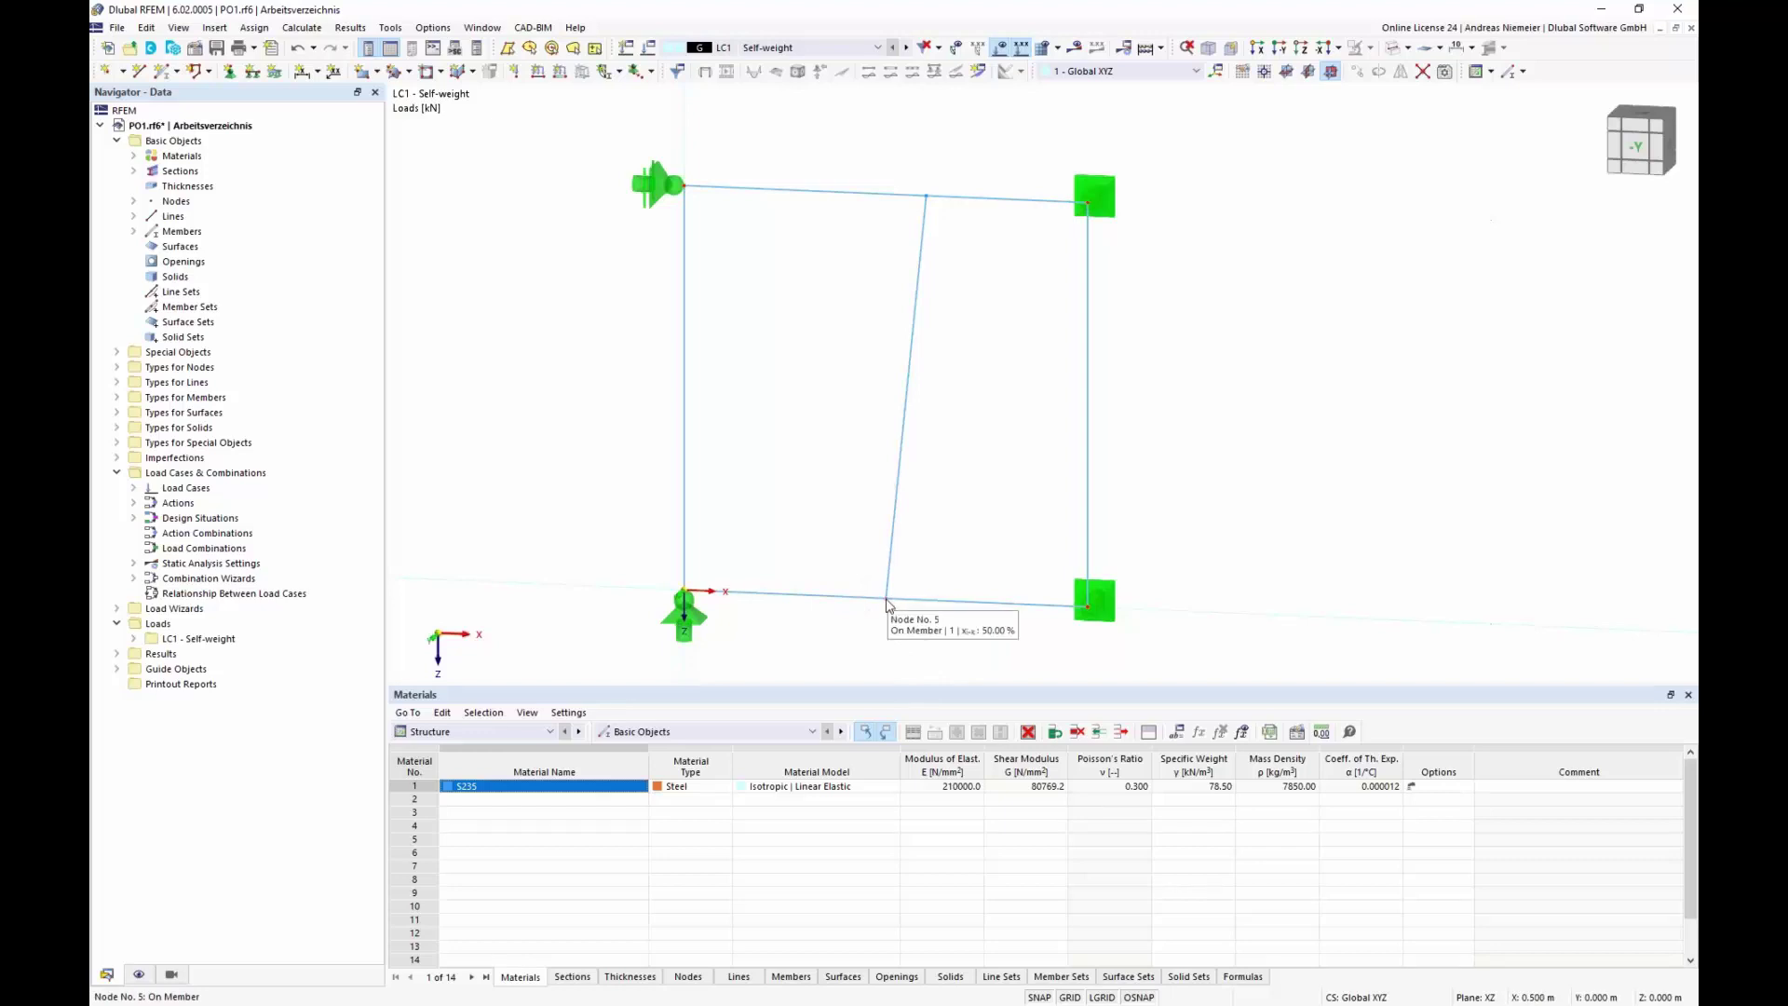
middle_drag(1268, 600, 1120, 529)
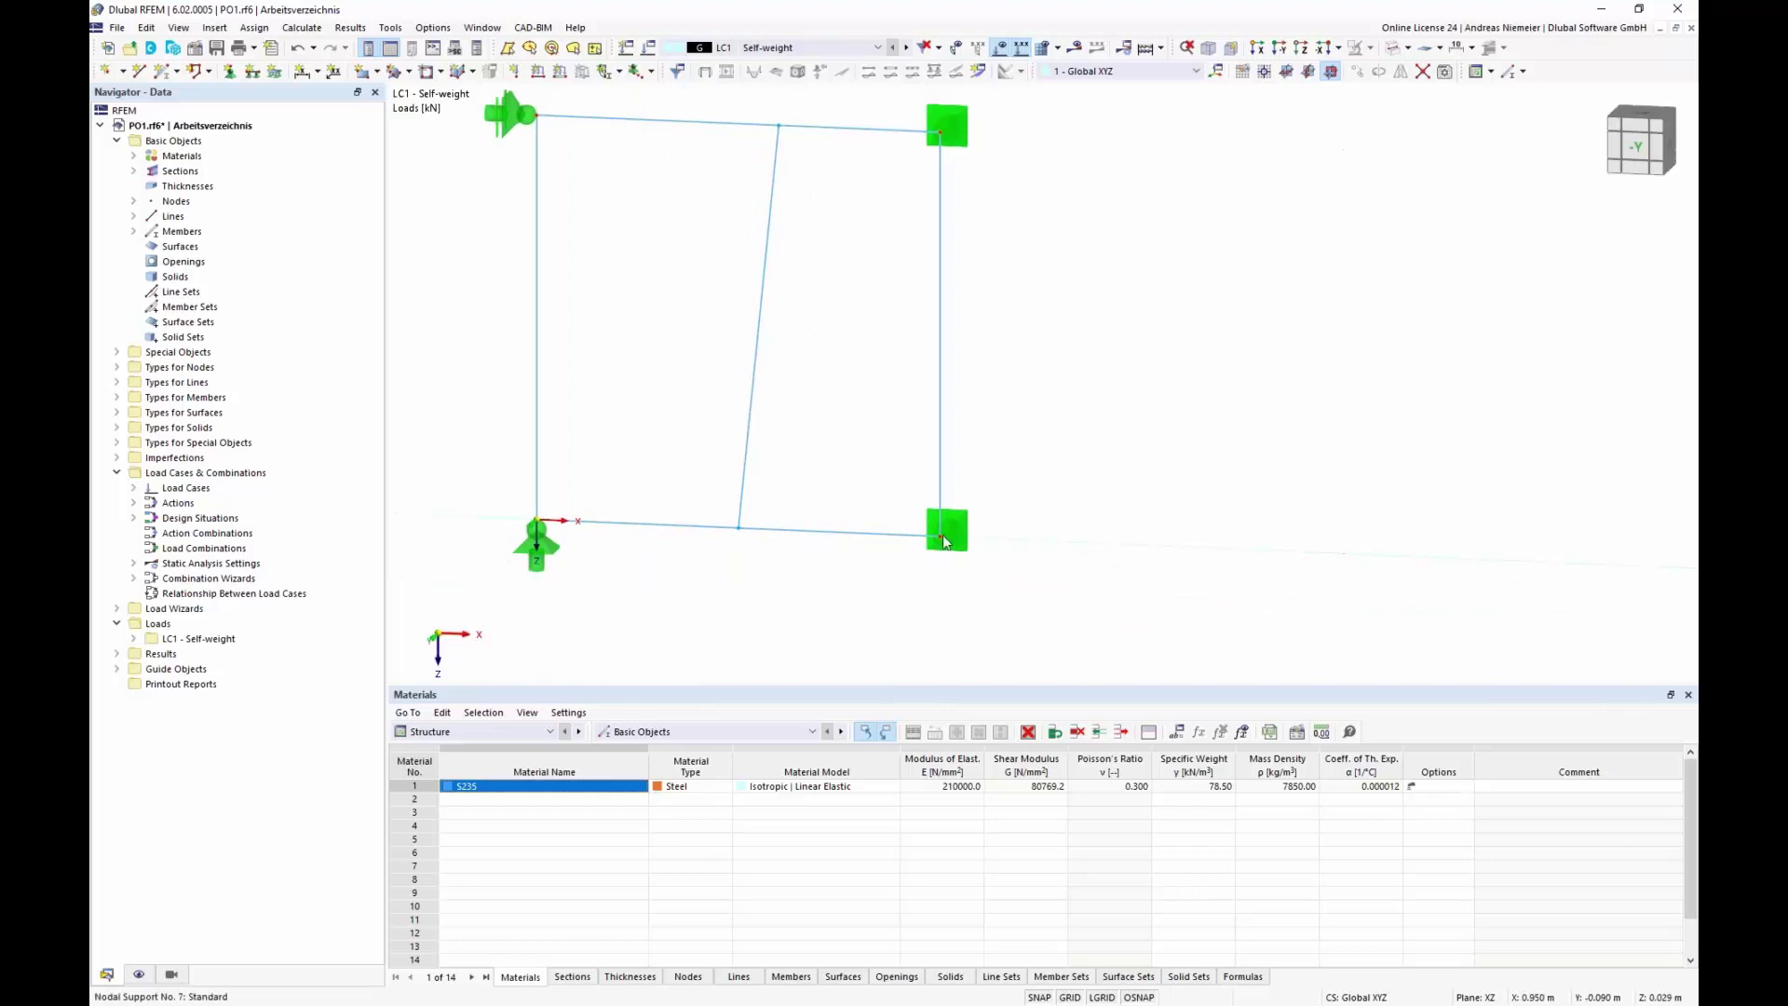
mouse_move(937, 532)
mouse_down()
mouse_move(1063, 561)
mouse_move(952, 535)
mouse_move(1021, 598)
mouse_move(1408, 609)
mouse_move(1177, 607)
mouse_move(1158, 599)
mouse_move(1174, 580)
mouse_move(969, 559)
mouse_move(945, 539)
mouse_move(940, 561)
mouse_up()
double_click(738, 536)
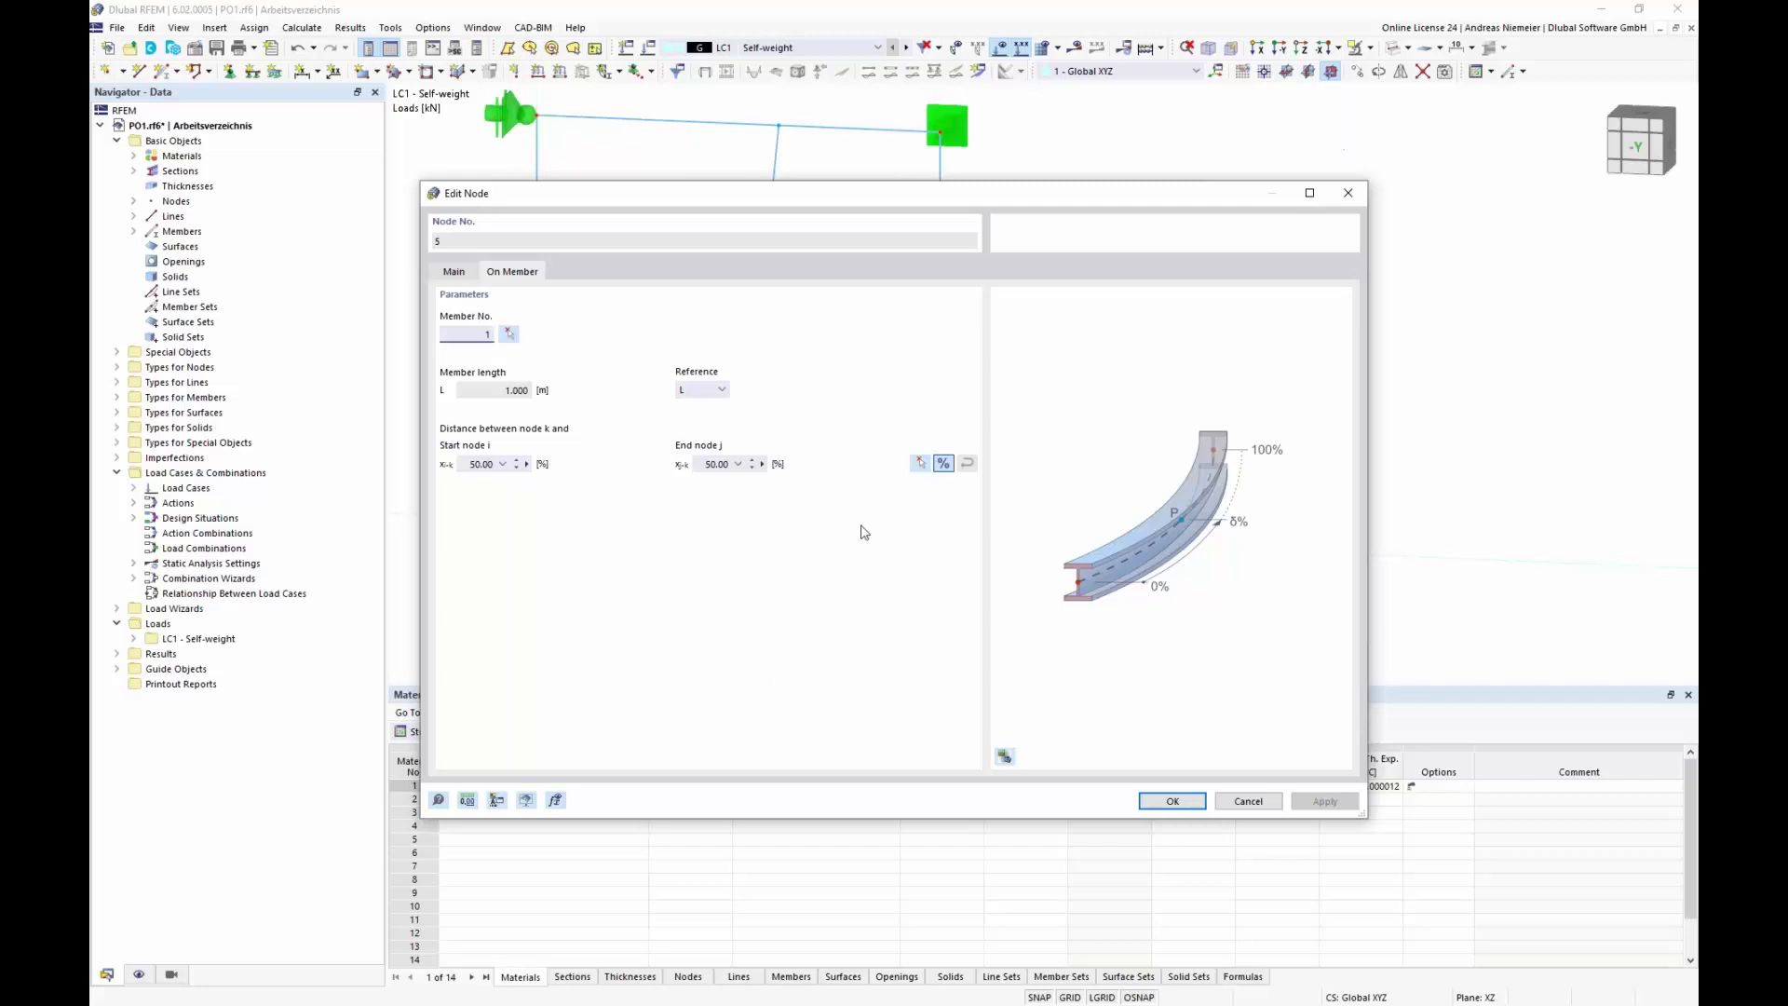
click(943, 463)
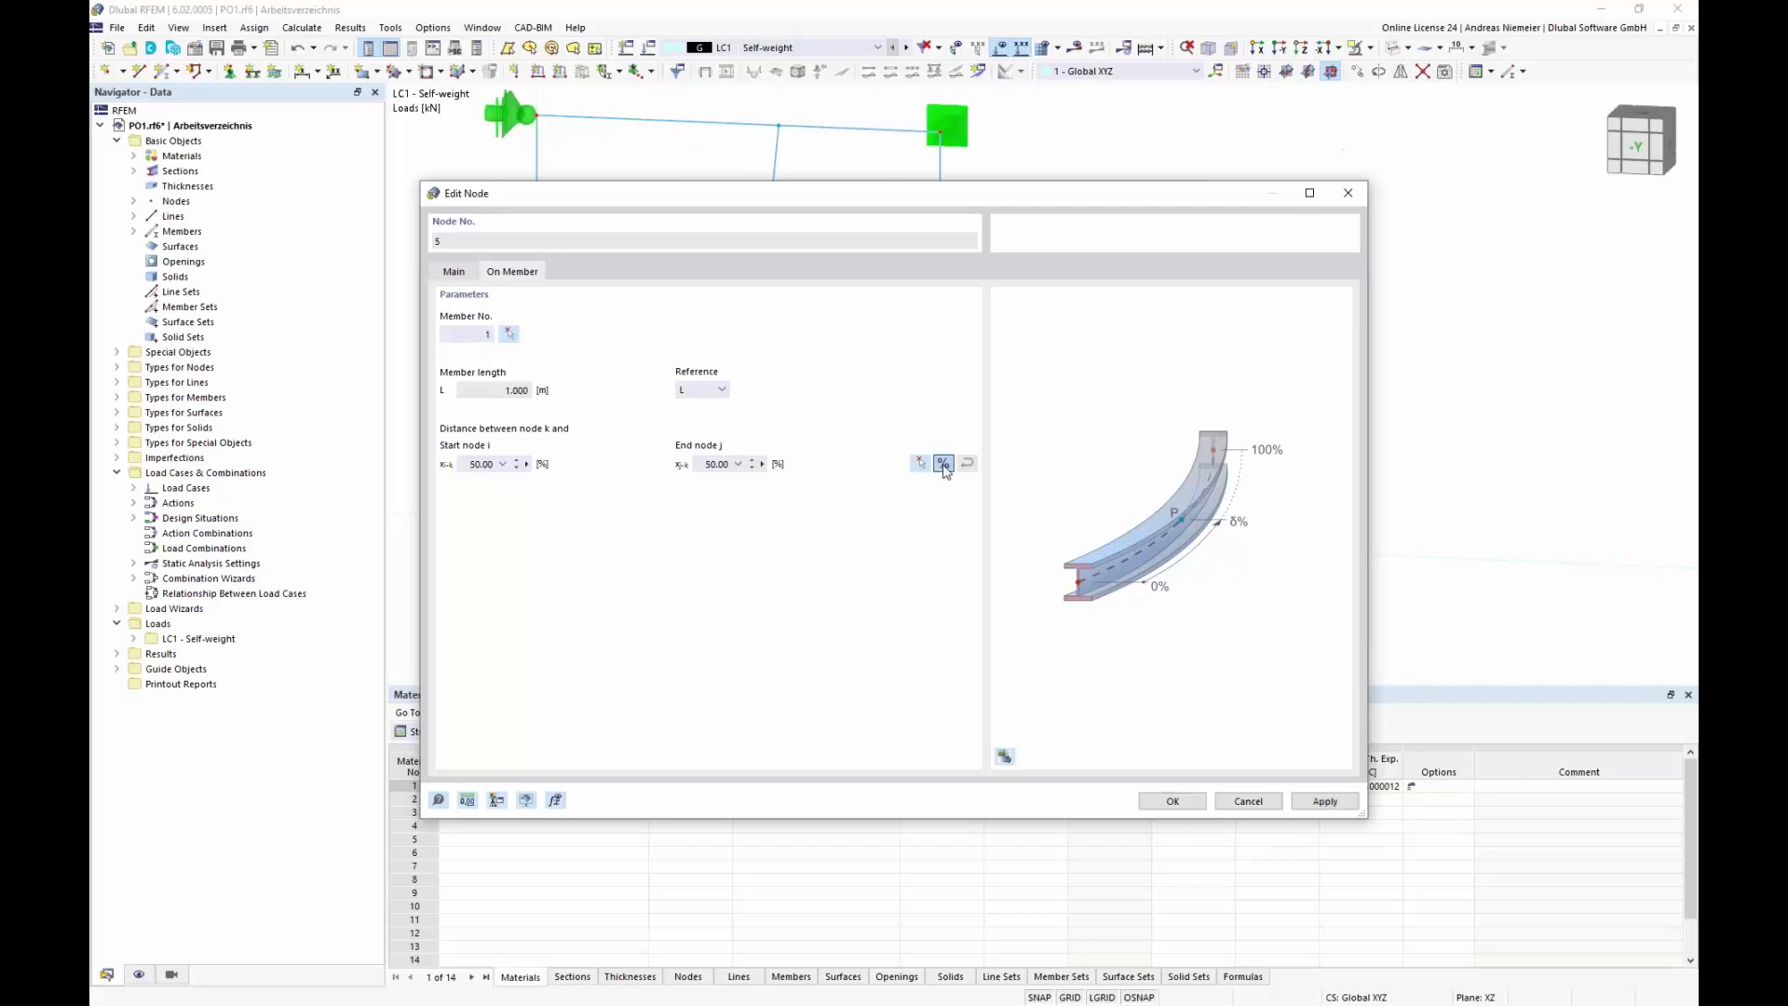
click(527, 463)
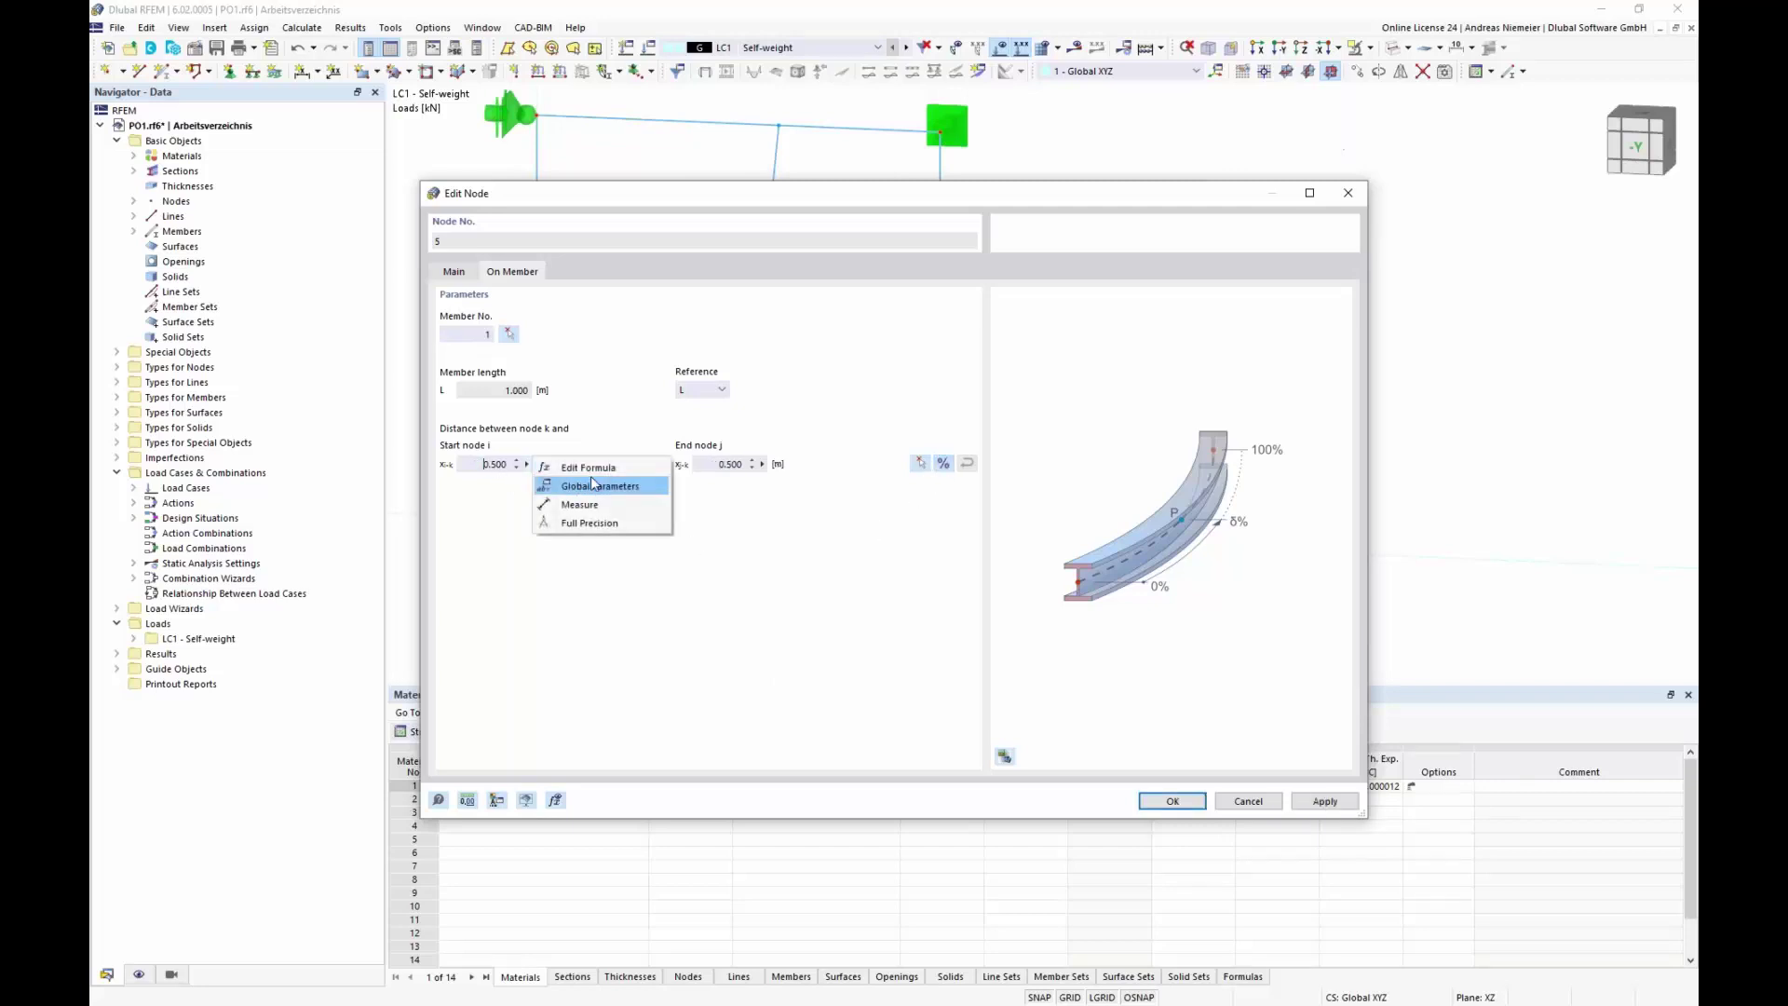
click(610, 473)
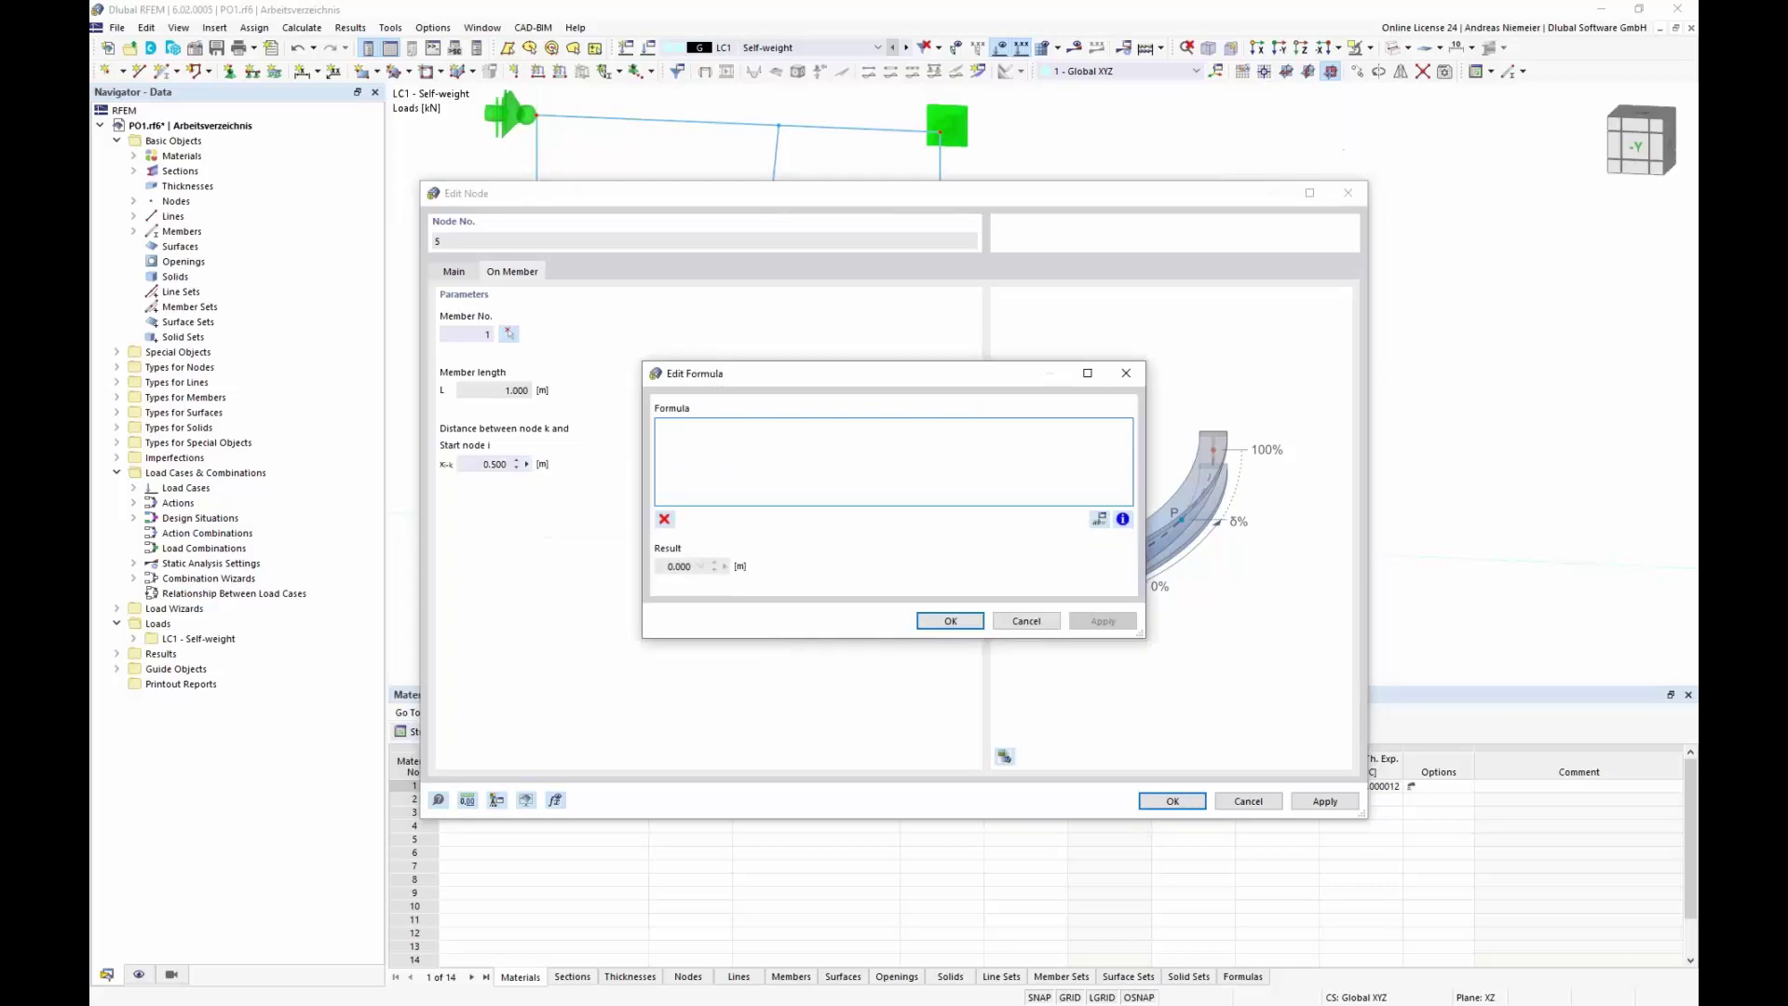
click(1123, 519)
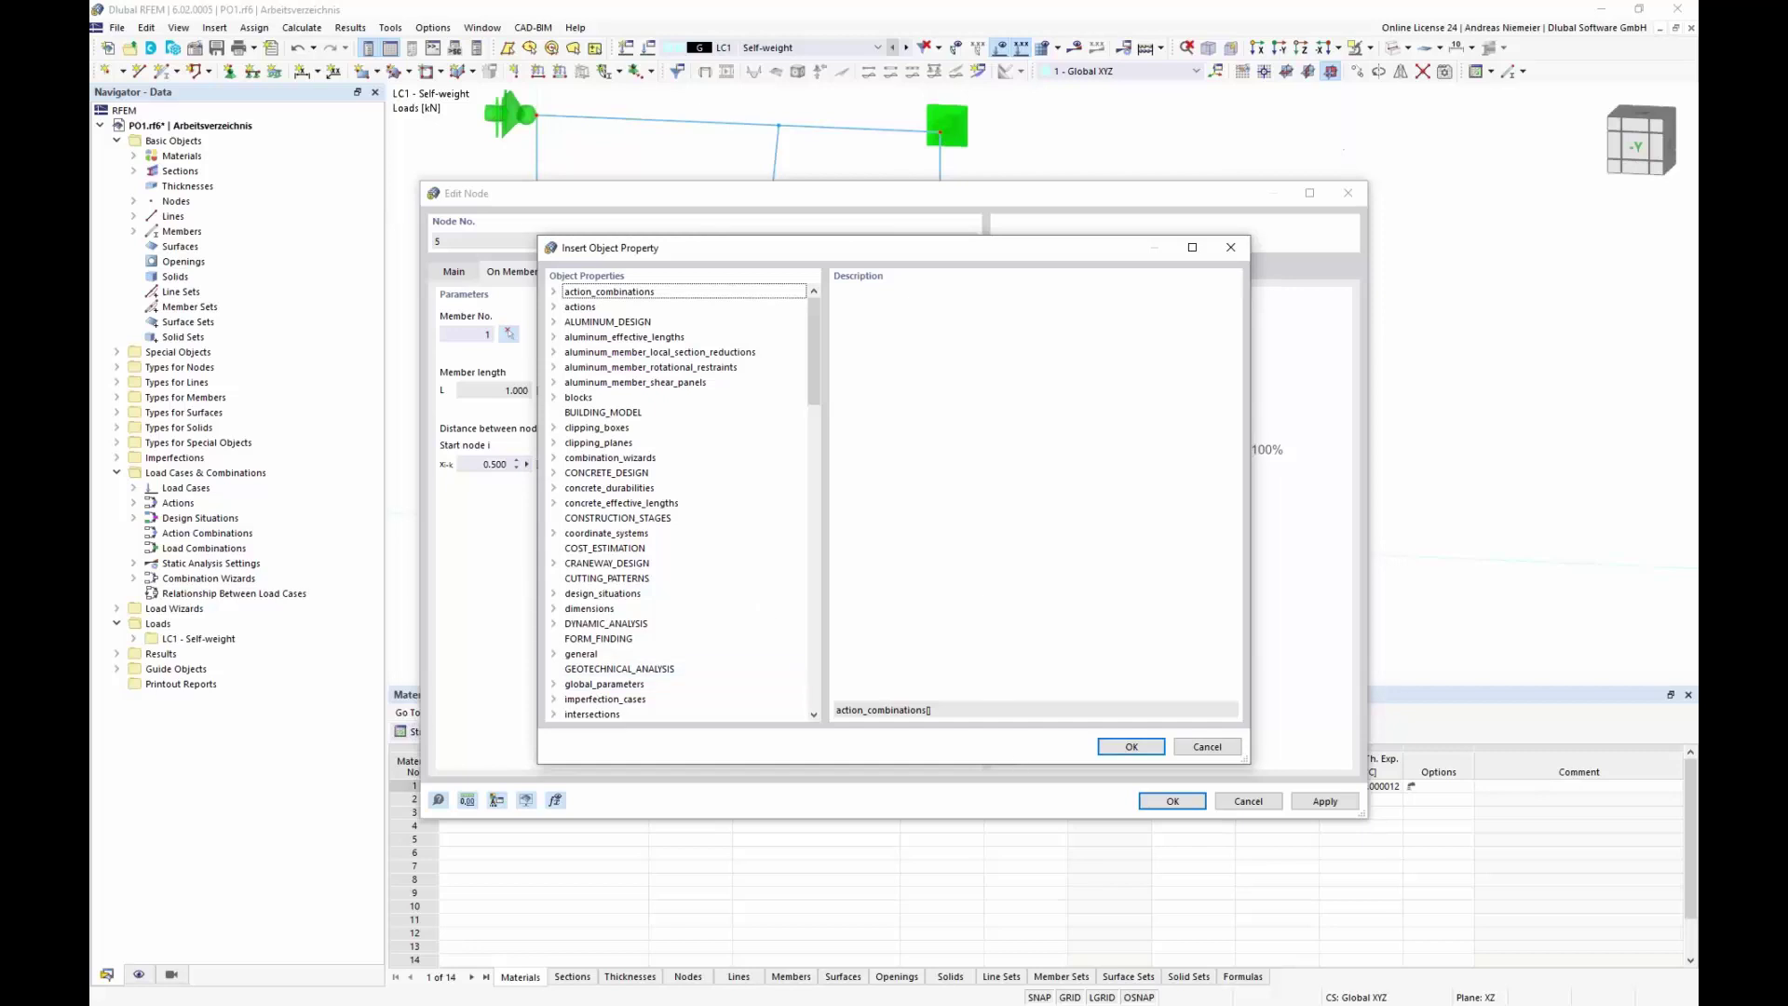
click(1234, 748)
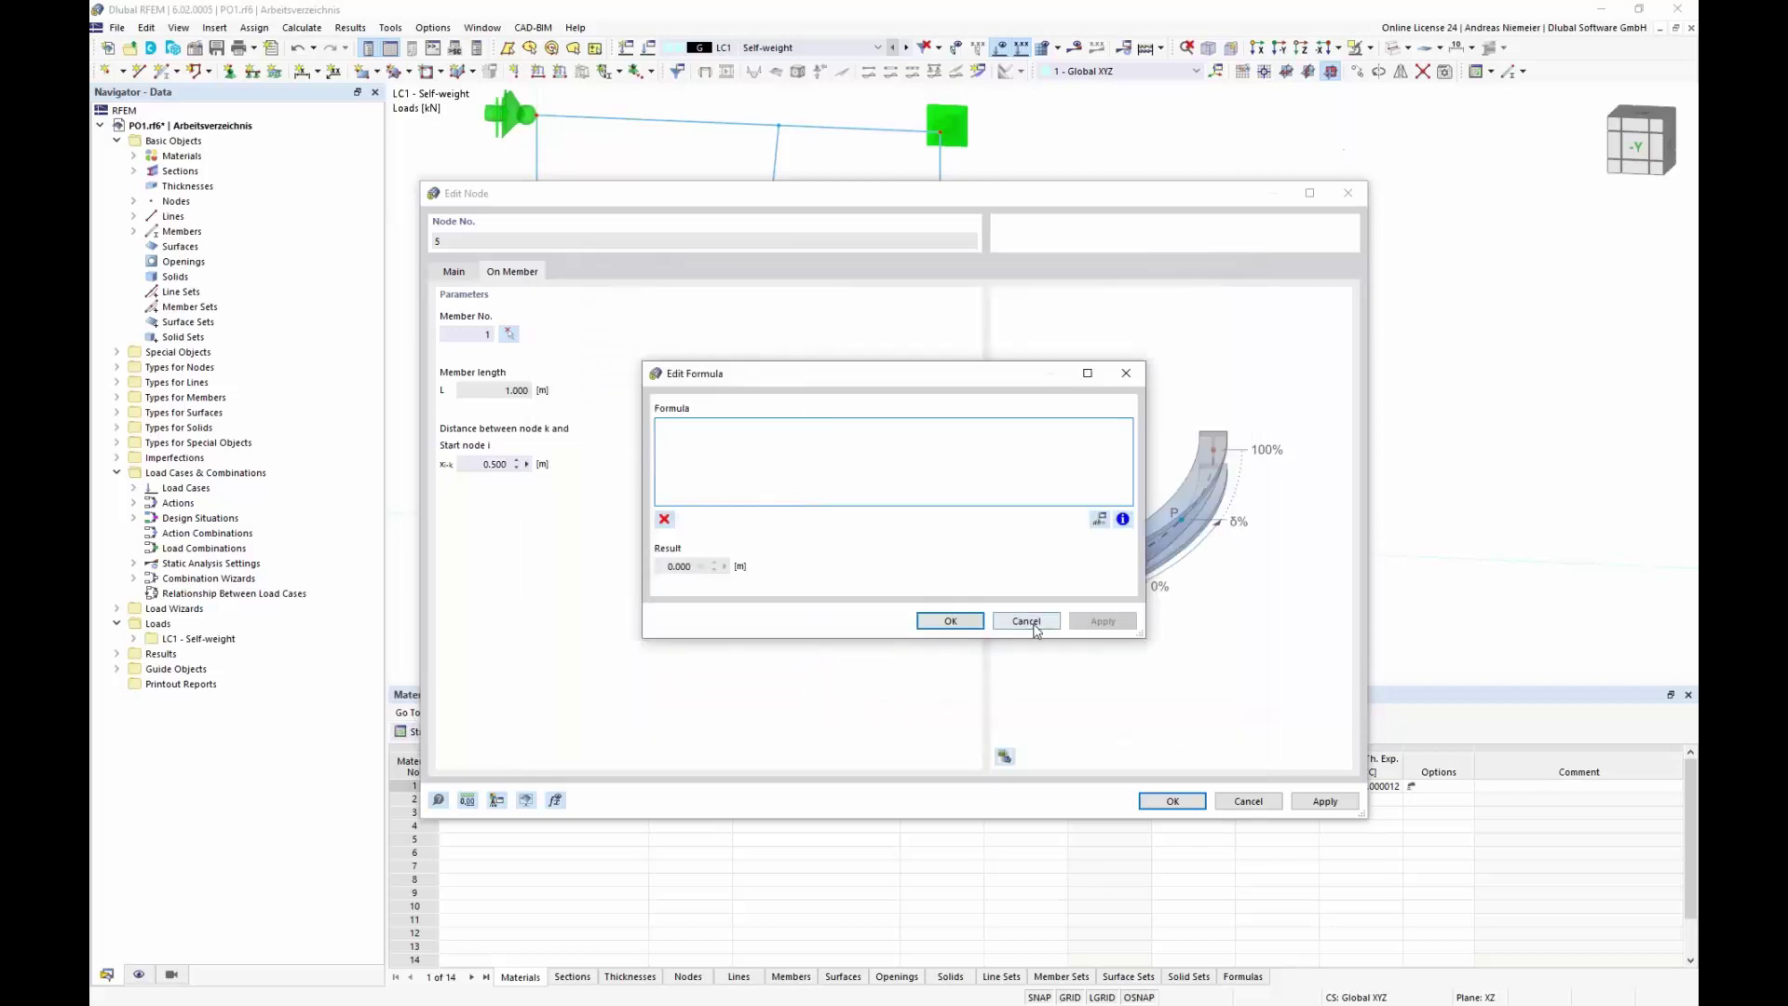
click(1026, 626)
click(1248, 801)
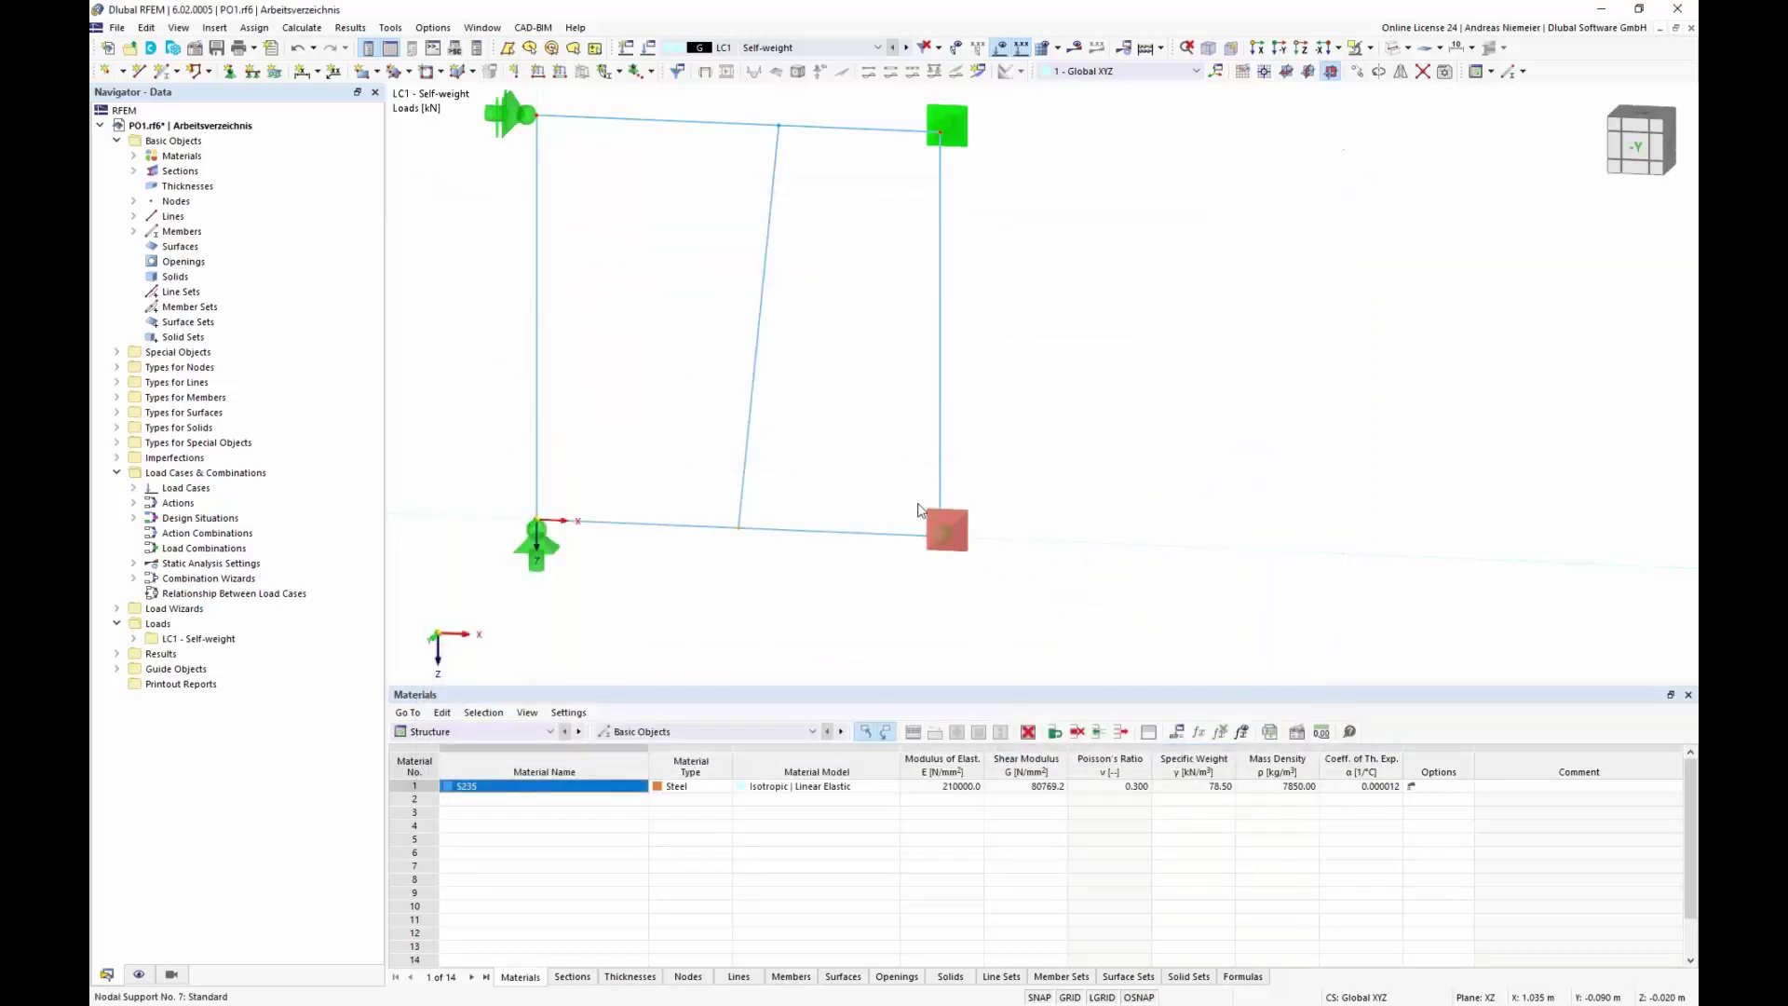
- Show the object numbering for the nodes and members in the model view
right_click(1177, 441)
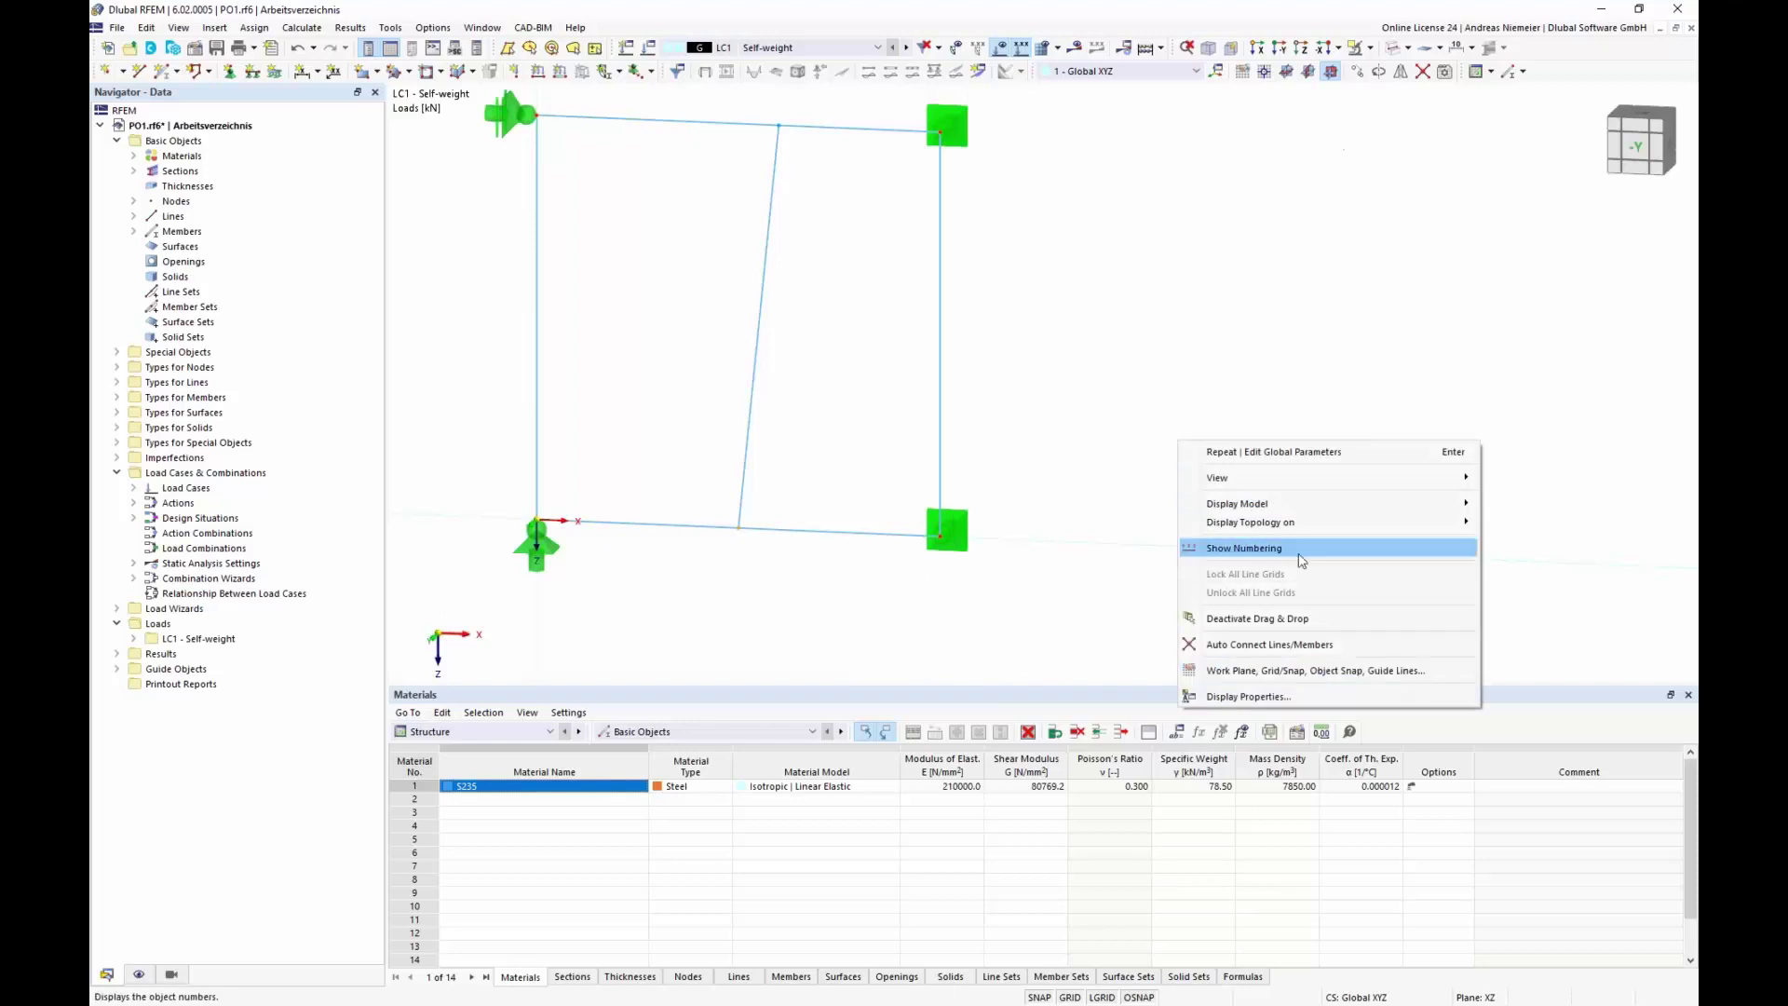
click(1297, 563)
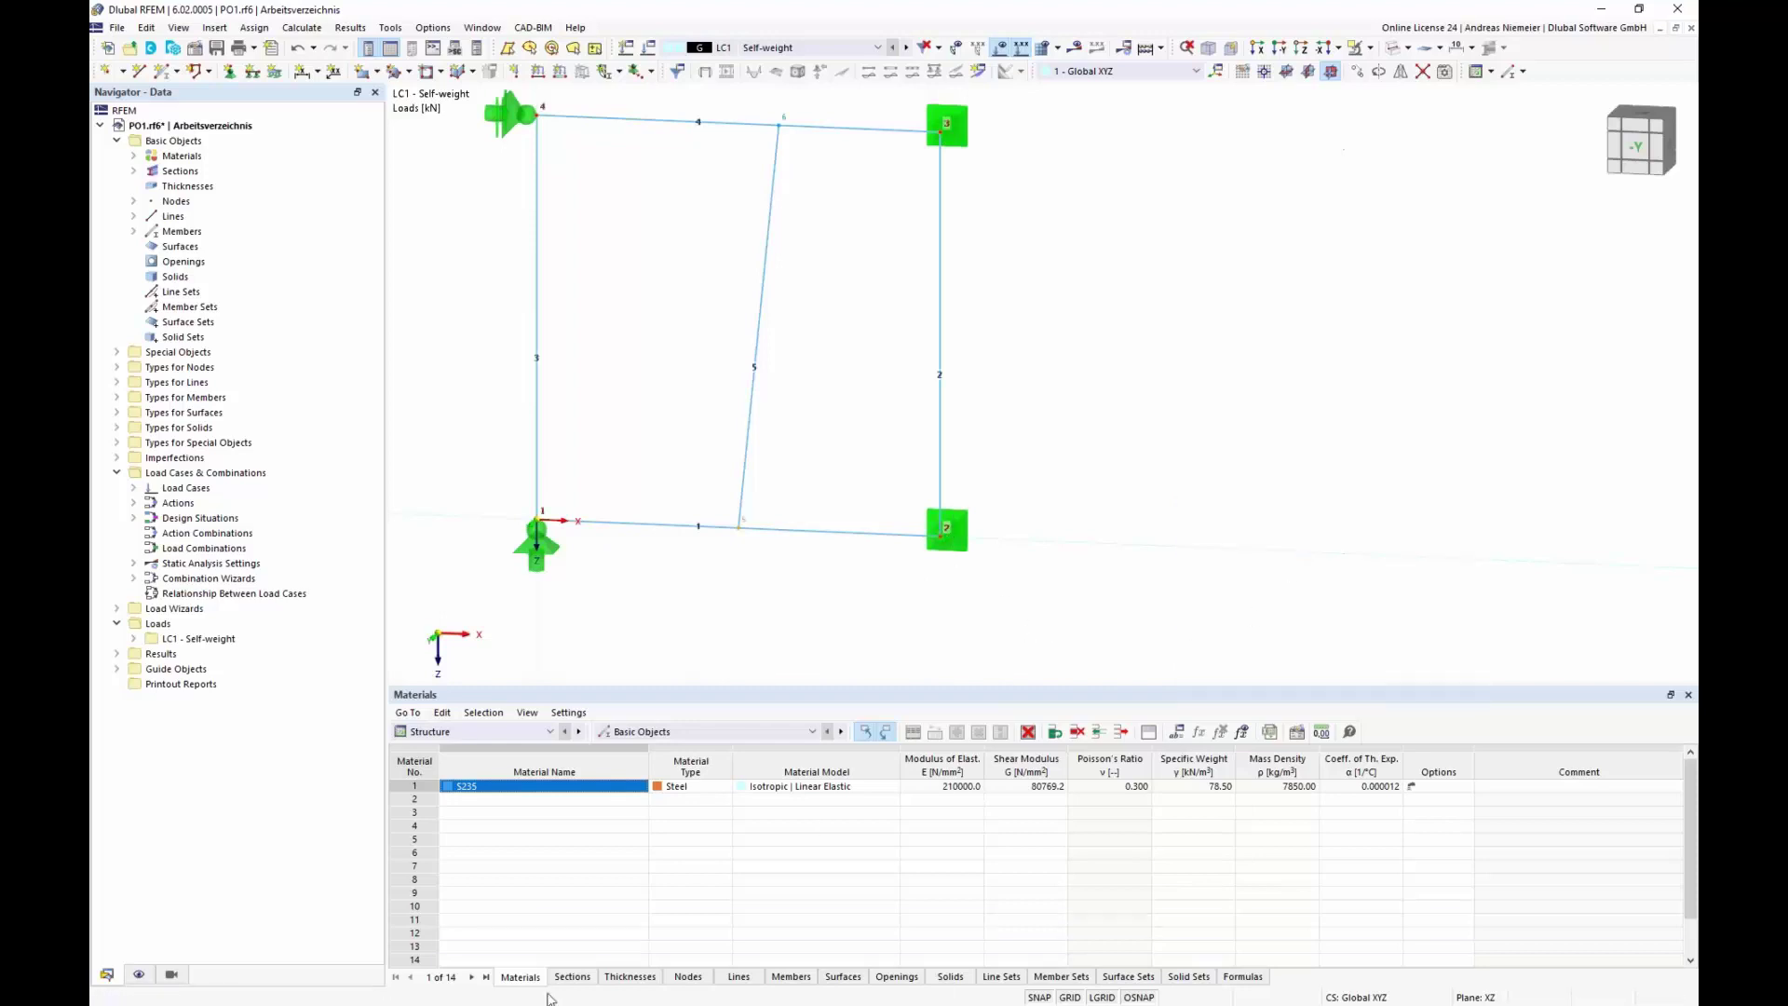
- Display the table of nodes and check the X-coordinate of node 2
click(694, 978)
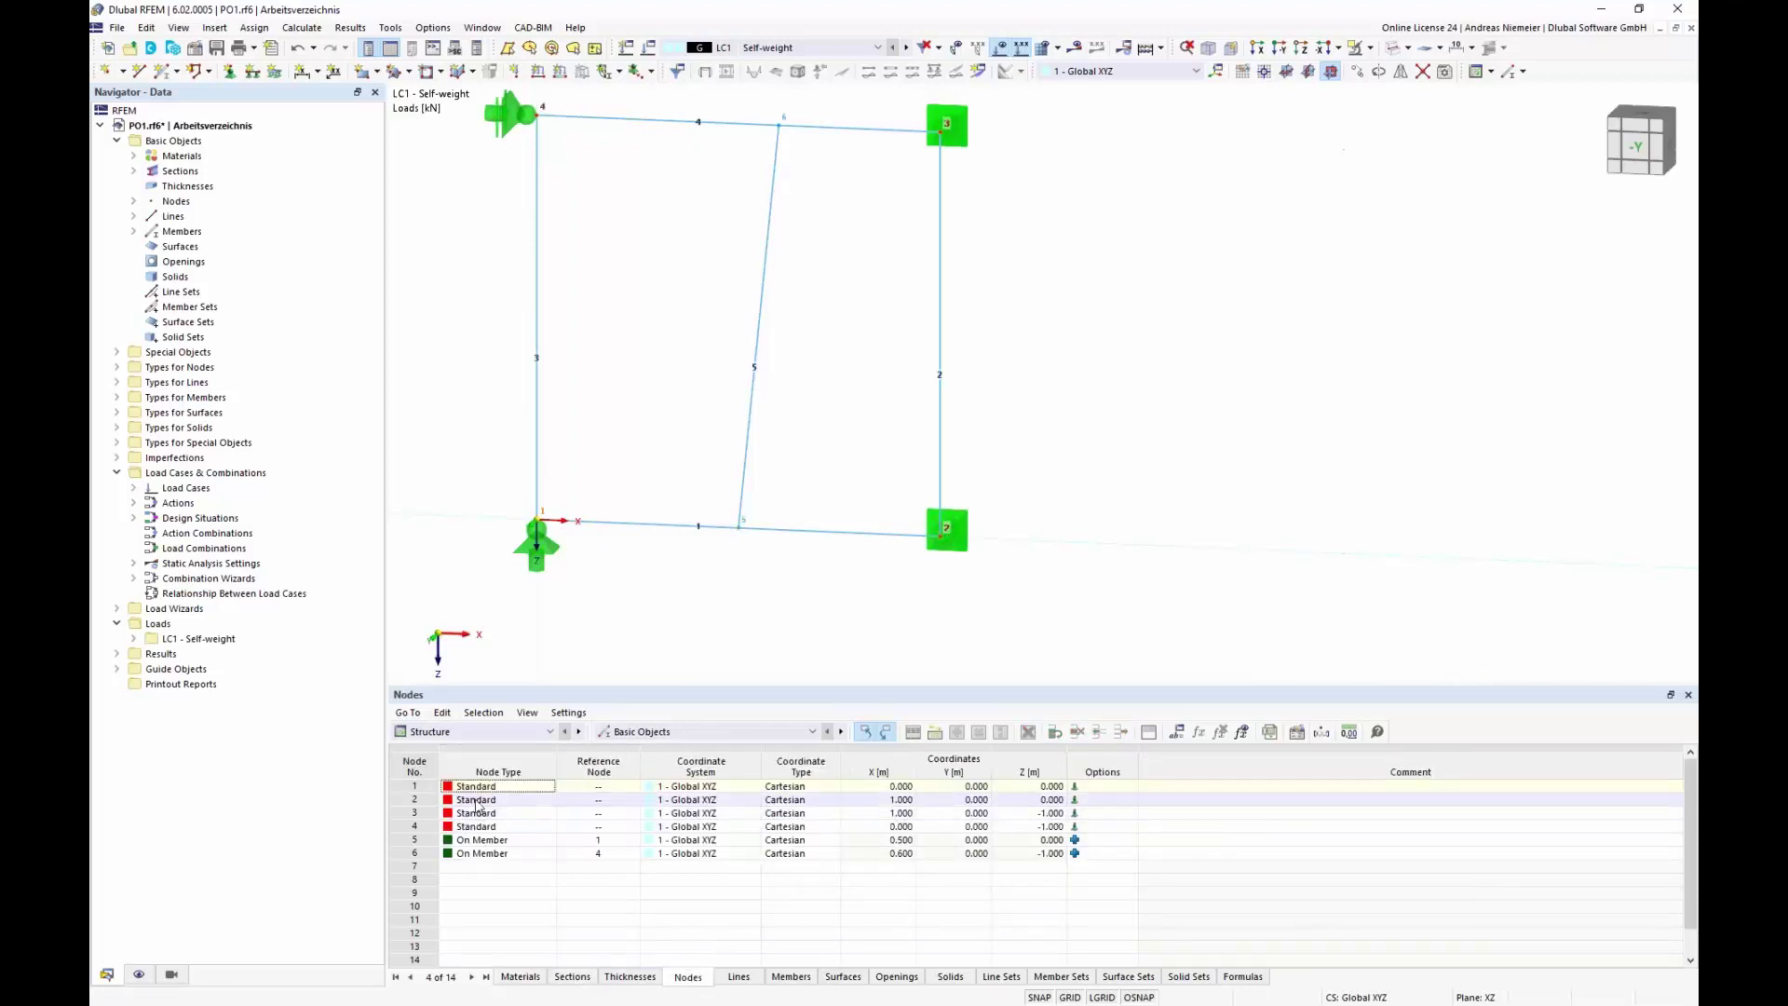
click(890, 799)
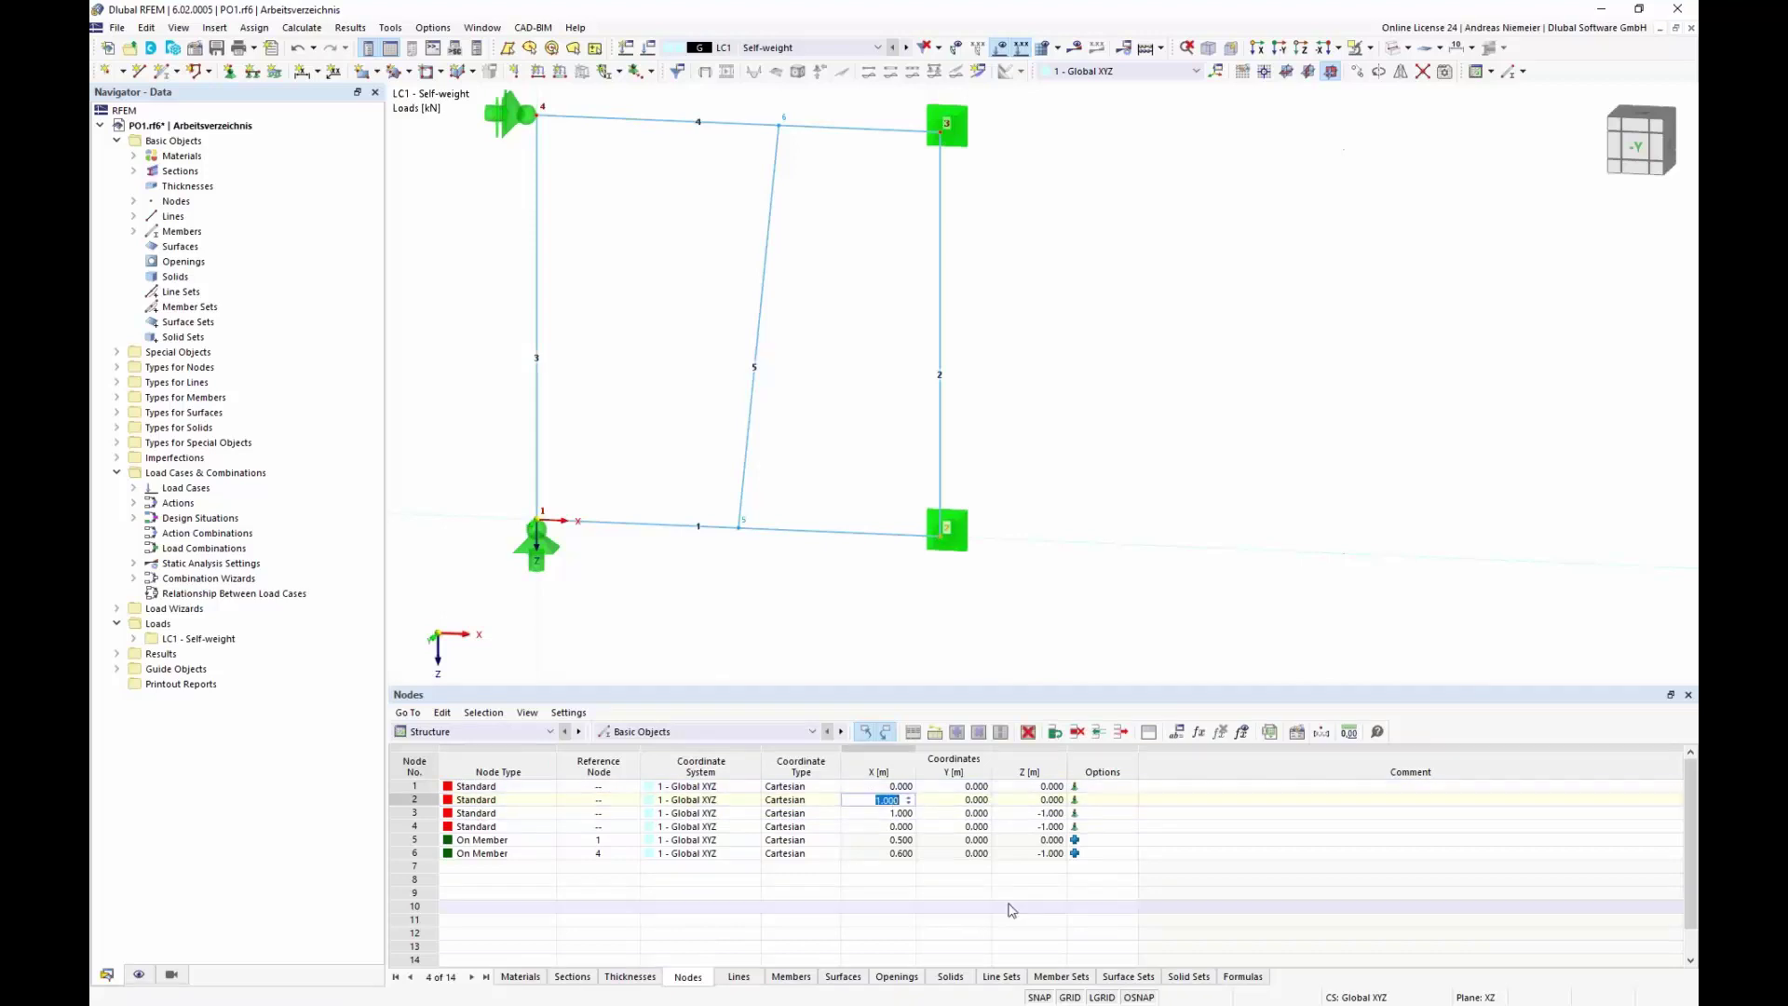
key(Return)
- Edit node 5 in the middle of the lower member and switch its distances from relative to absolute
double_click(740, 529)
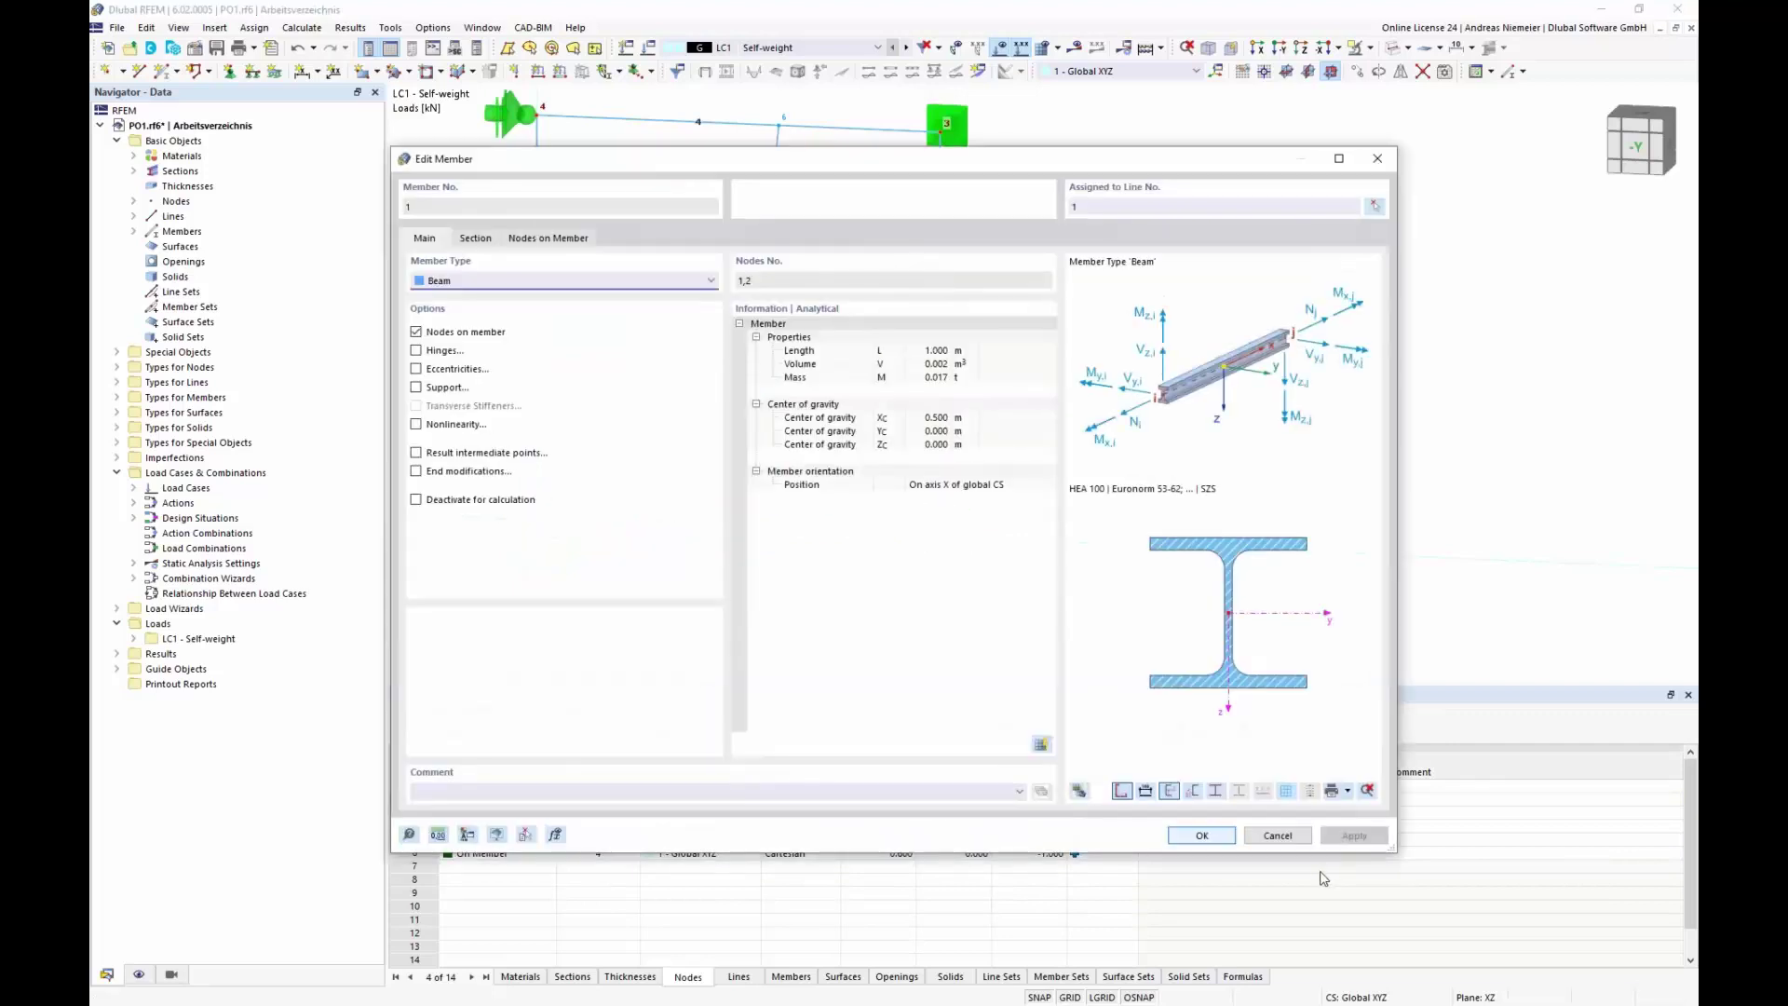
click(1206, 835)
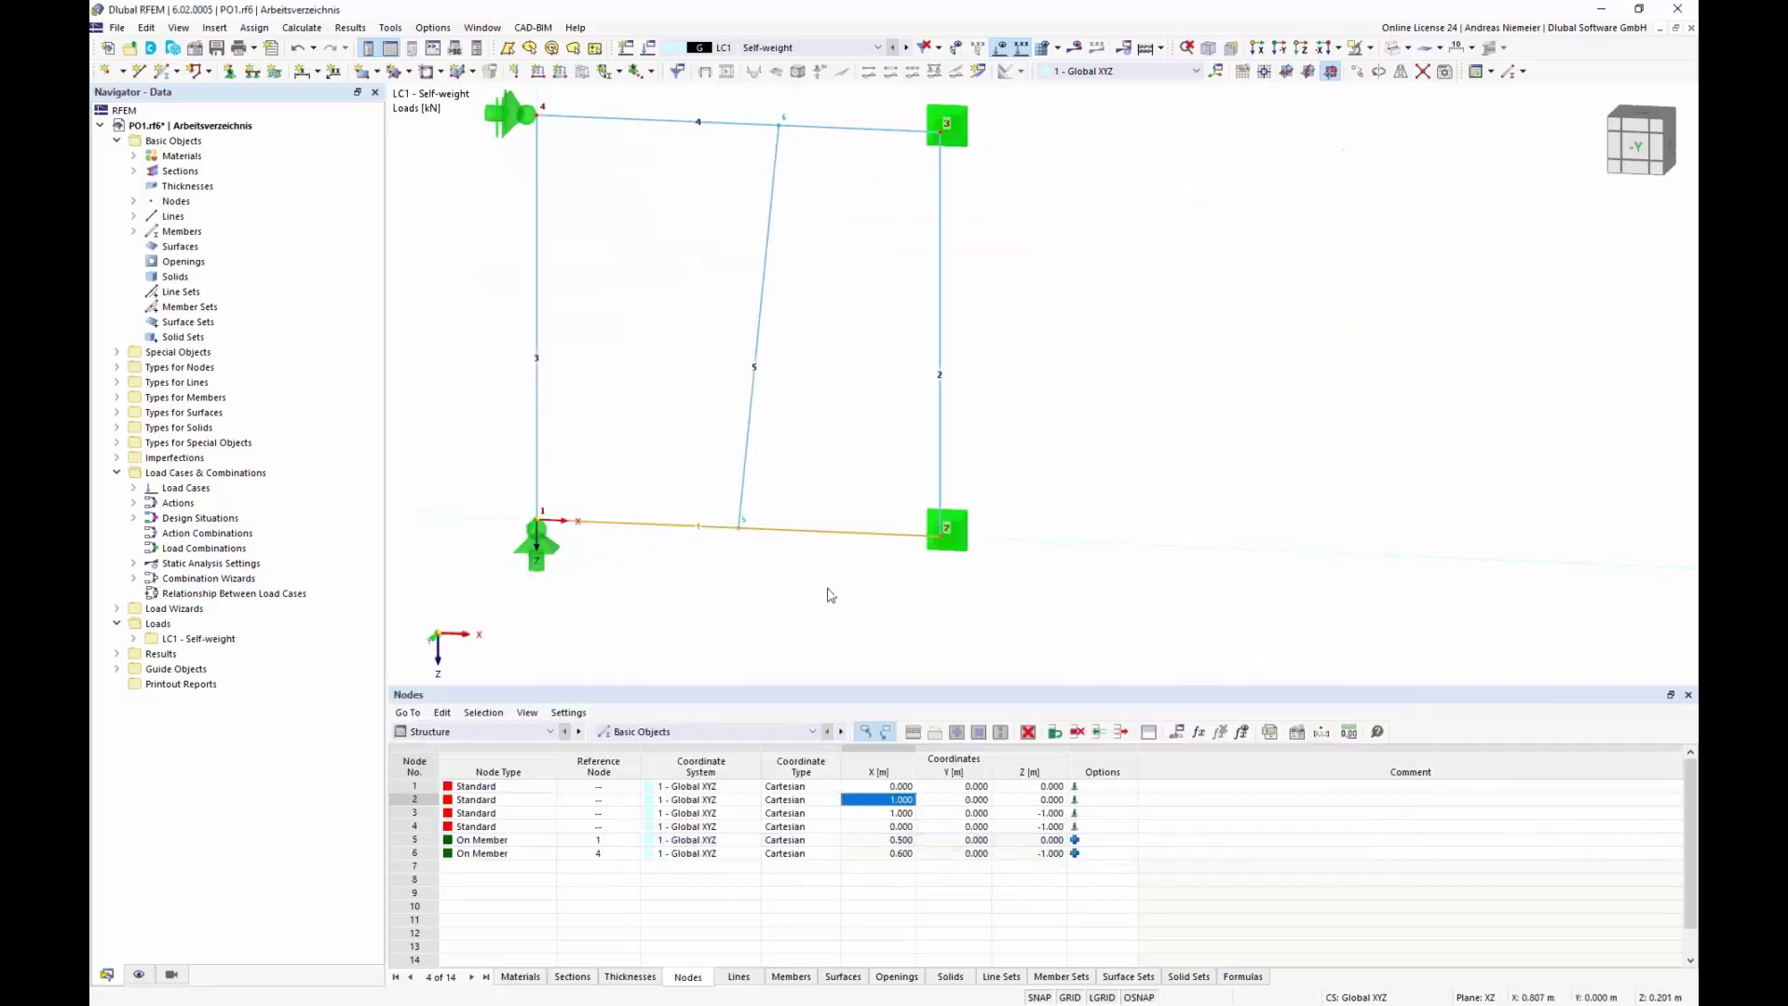
double_click(741, 529)
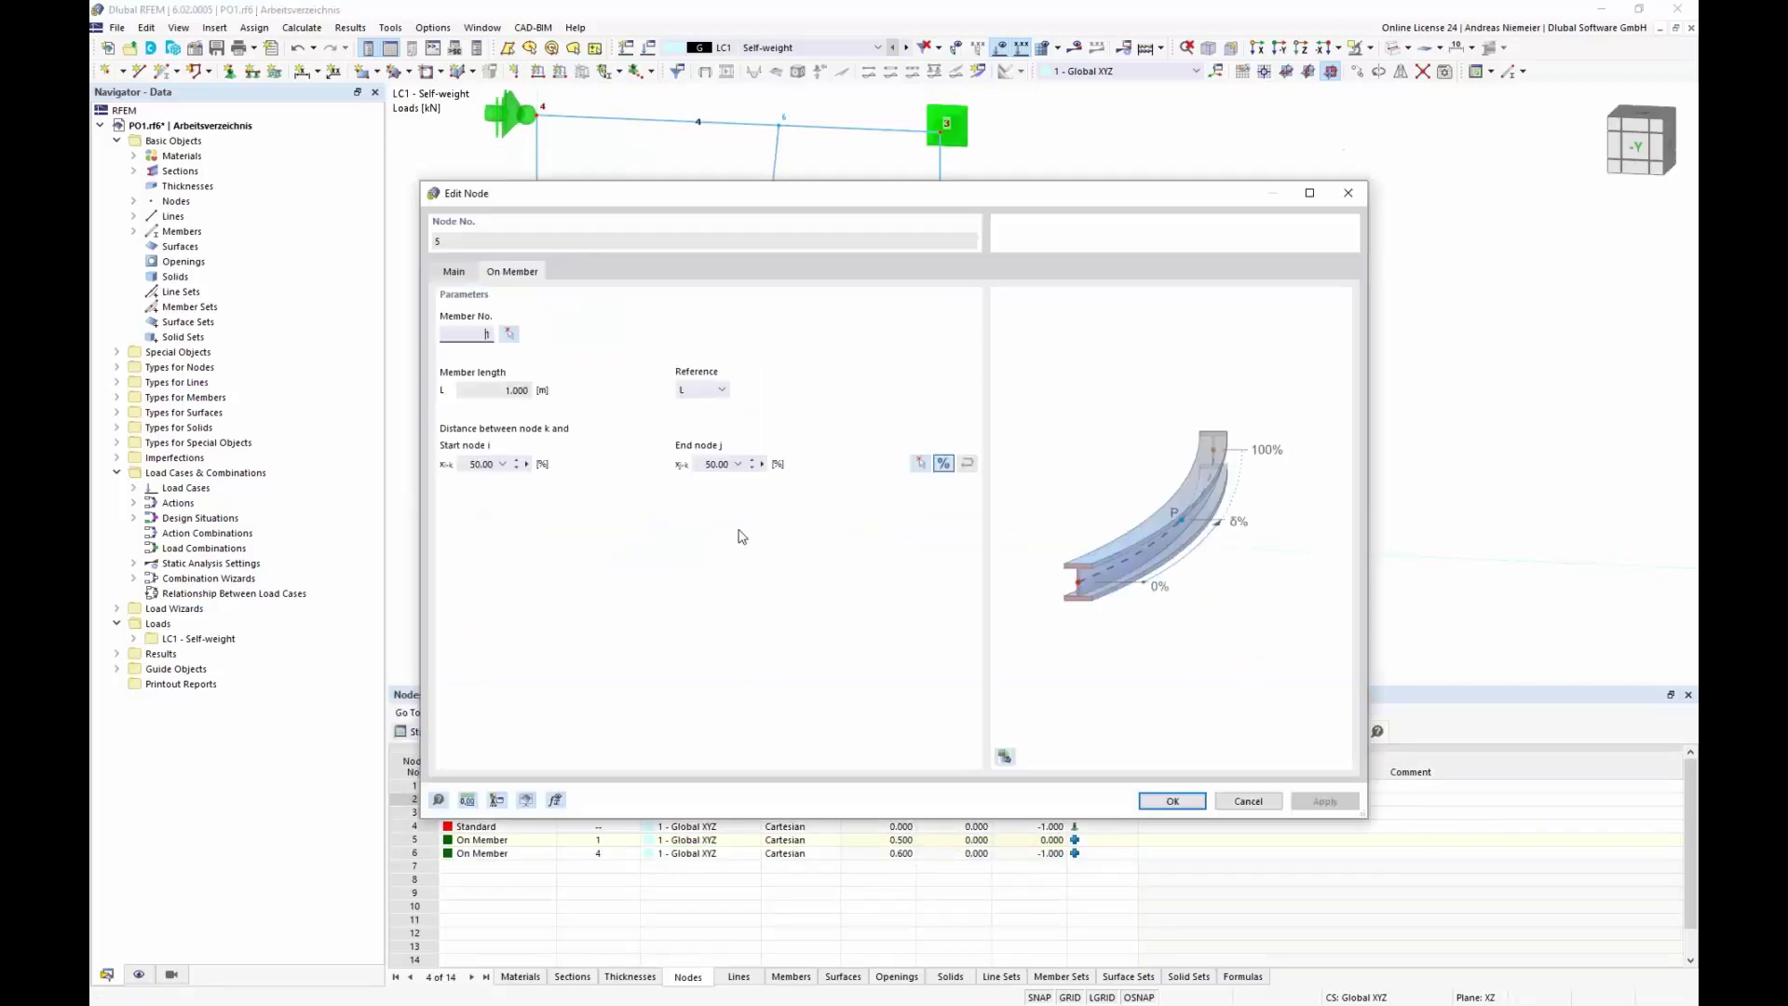
click(945, 465)
- Start a formula for node 5's start-node distance by inserting the object property nodes[2].coordinate_1
right_click(535, 466)
click(586, 468)
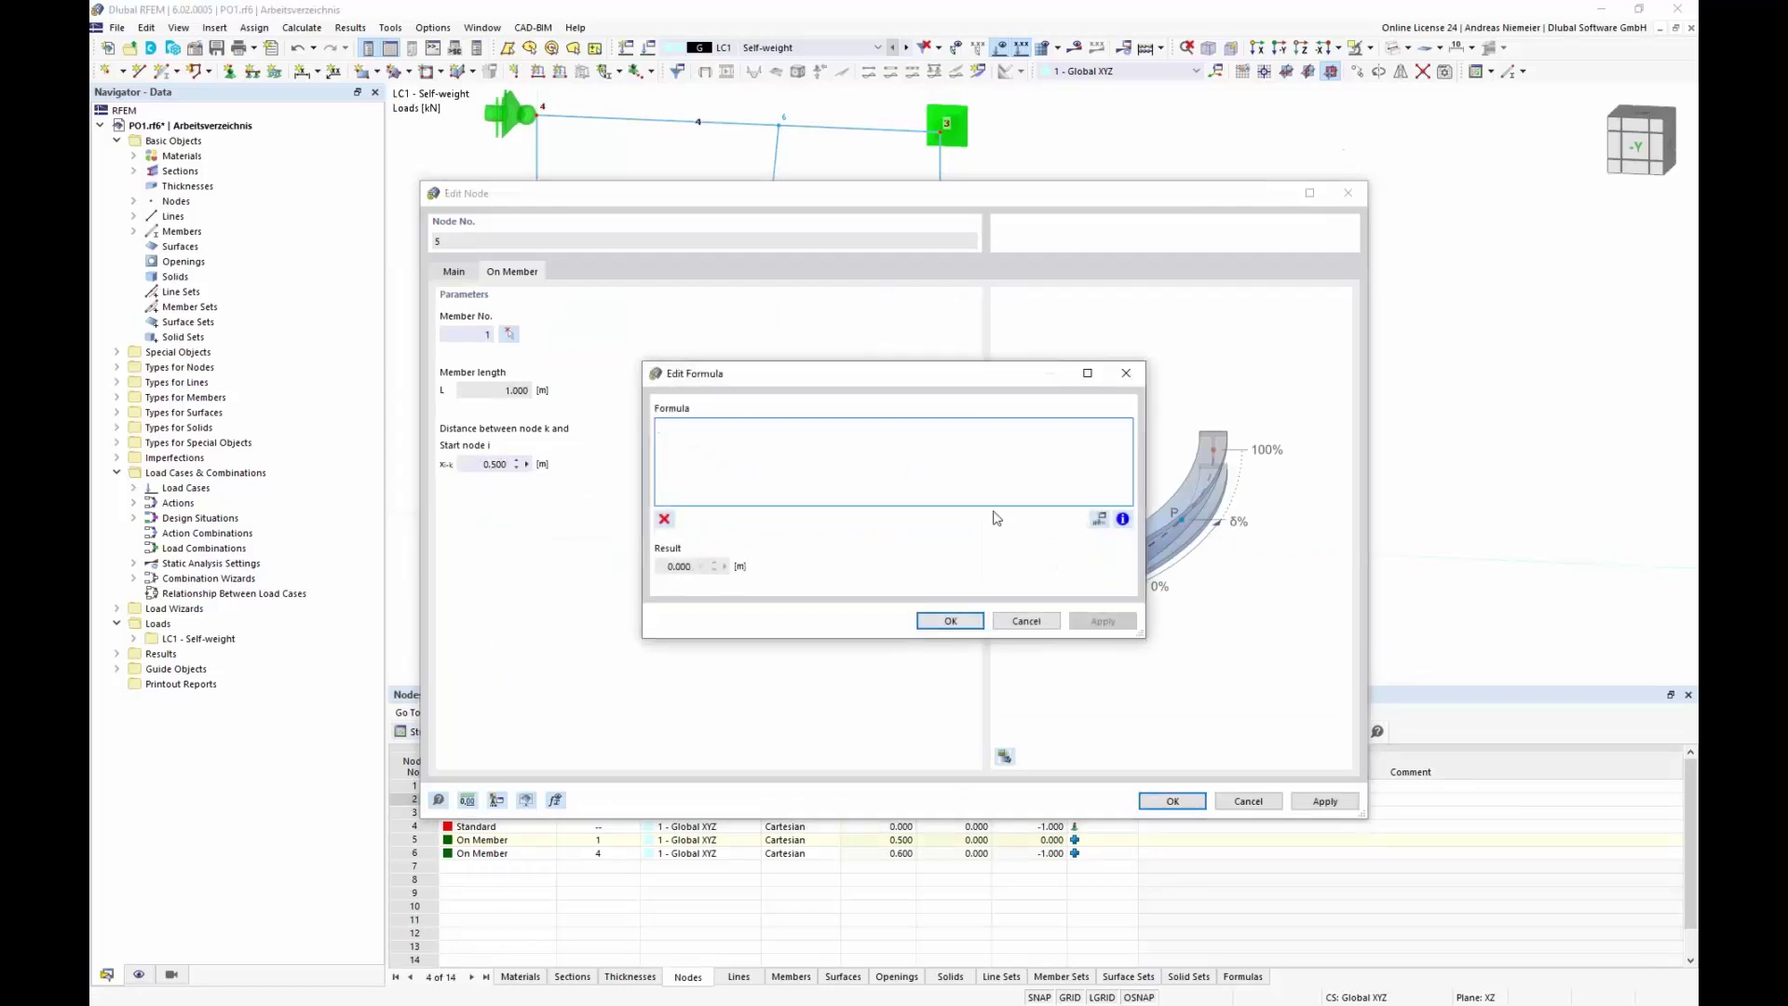
click(1099, 518)
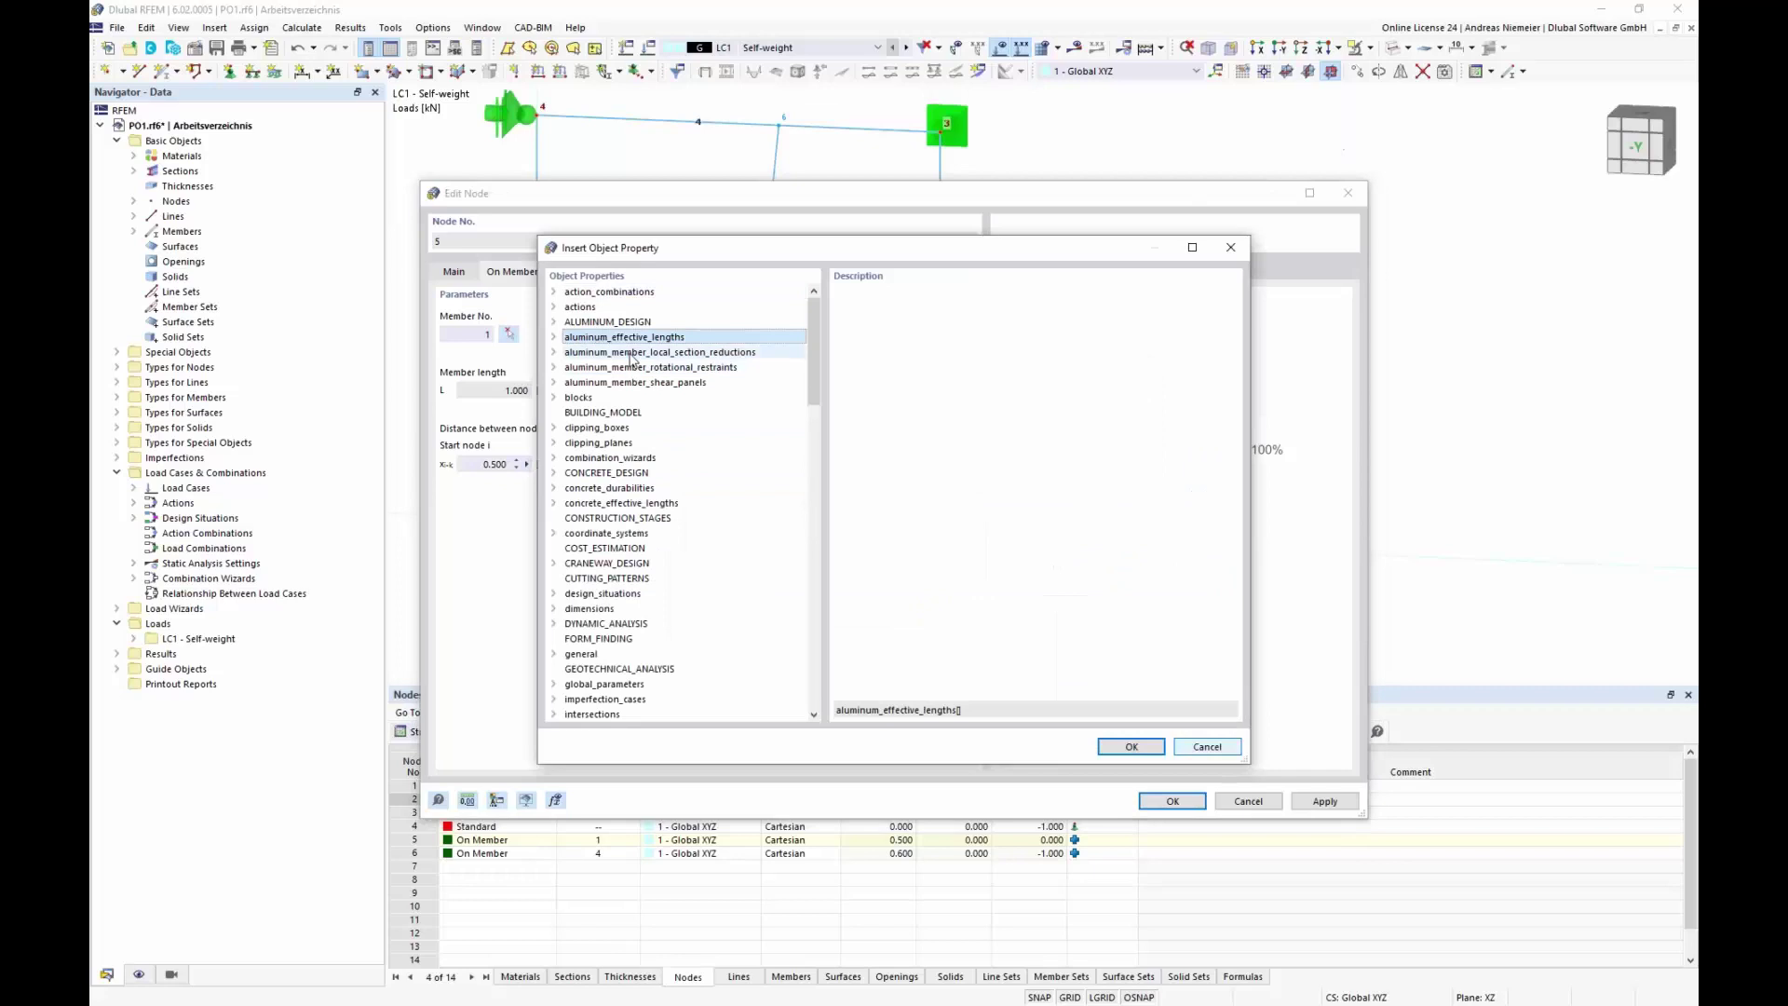
key(n)
key(Down)
key(Down)
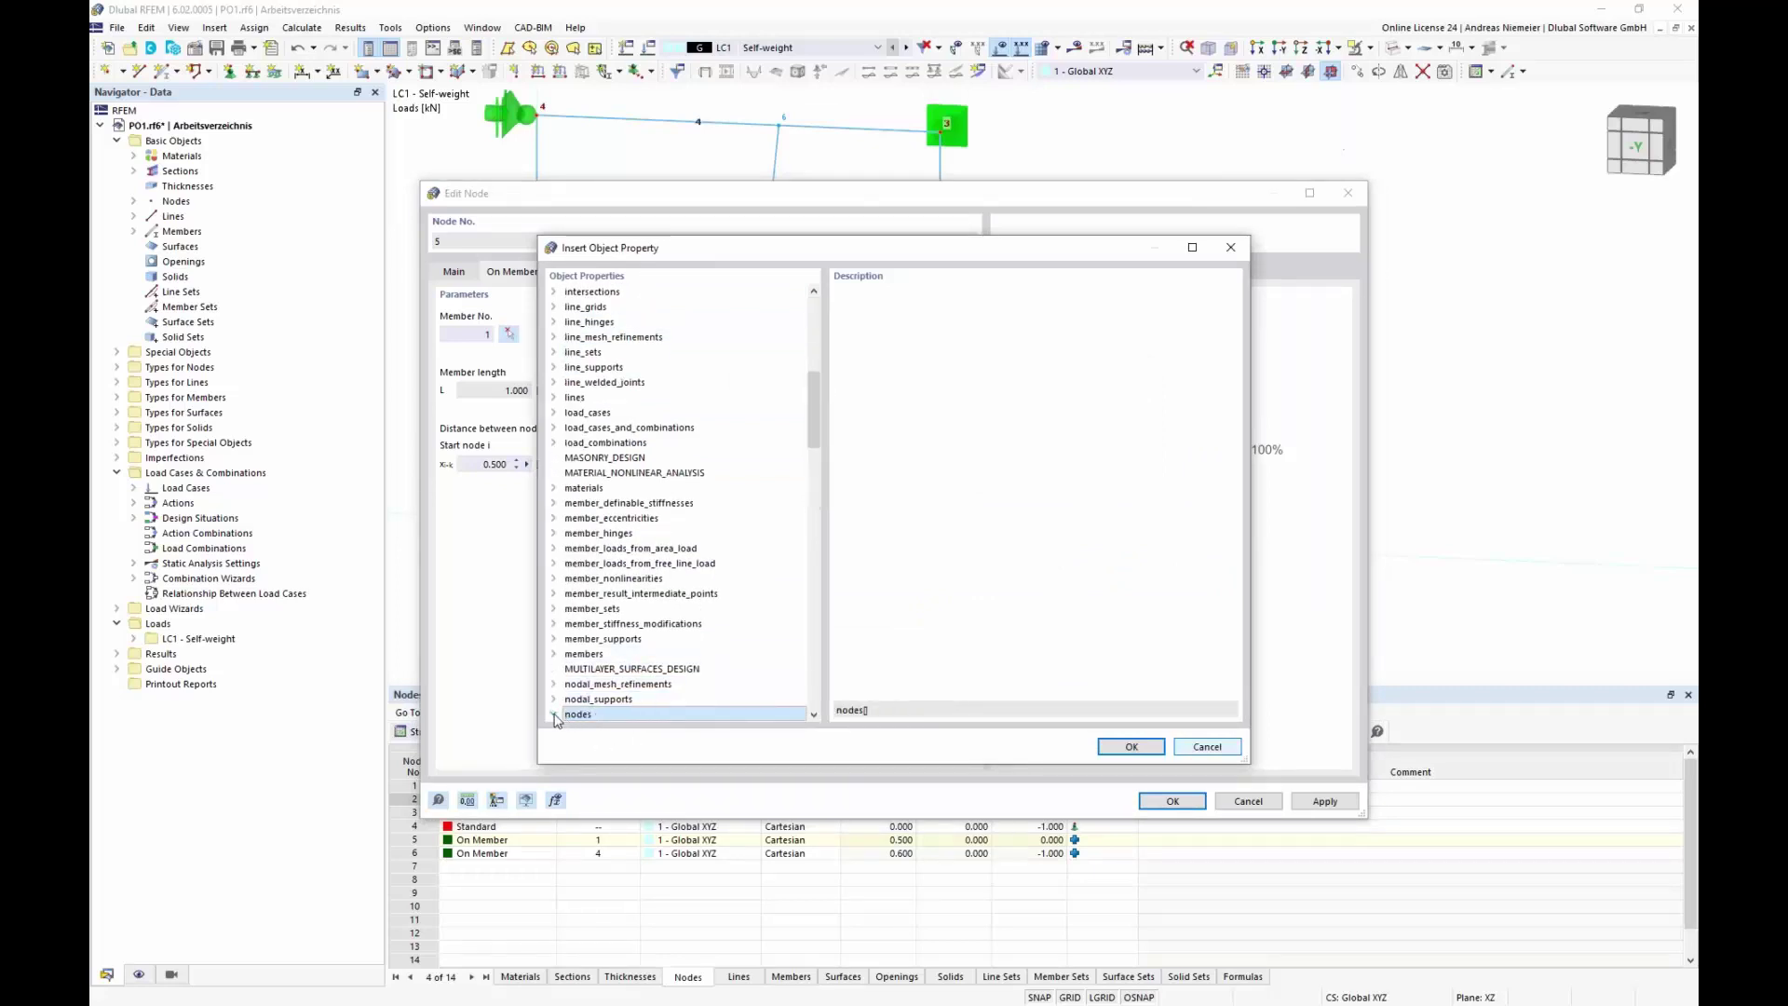
click(553, 714)
scroll(568, 559, down, 7)
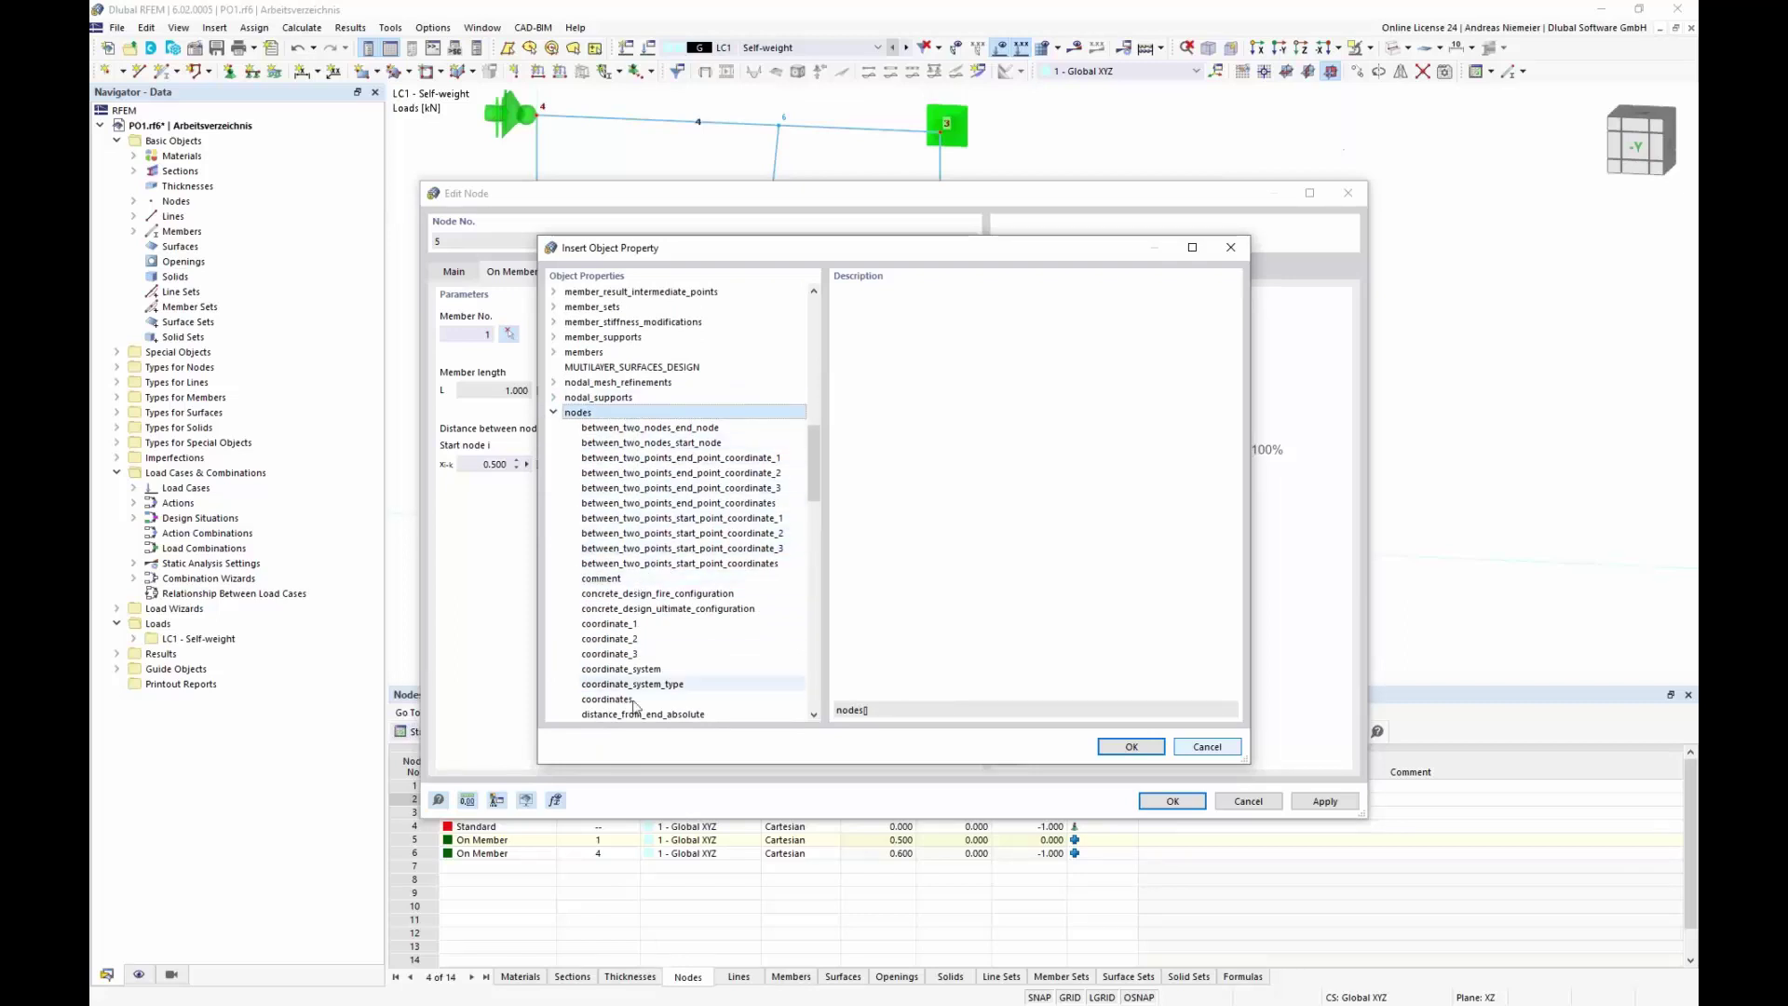
click(620, 625)
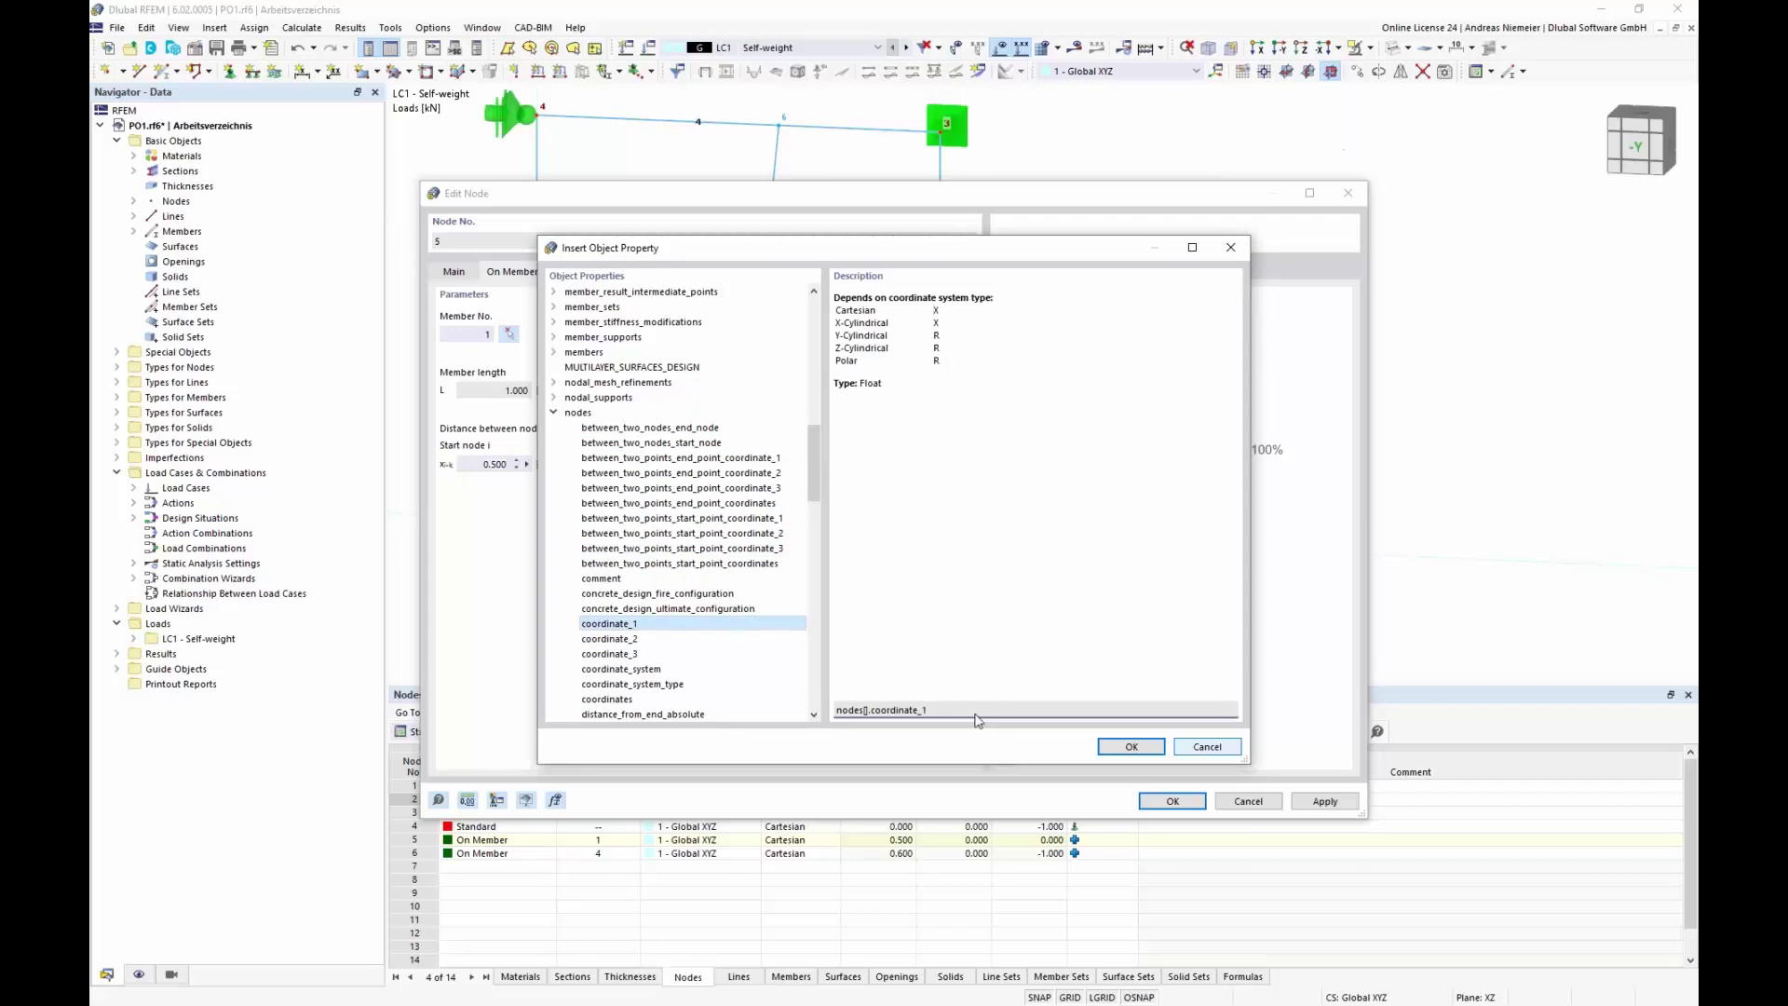
click(1131, 746)
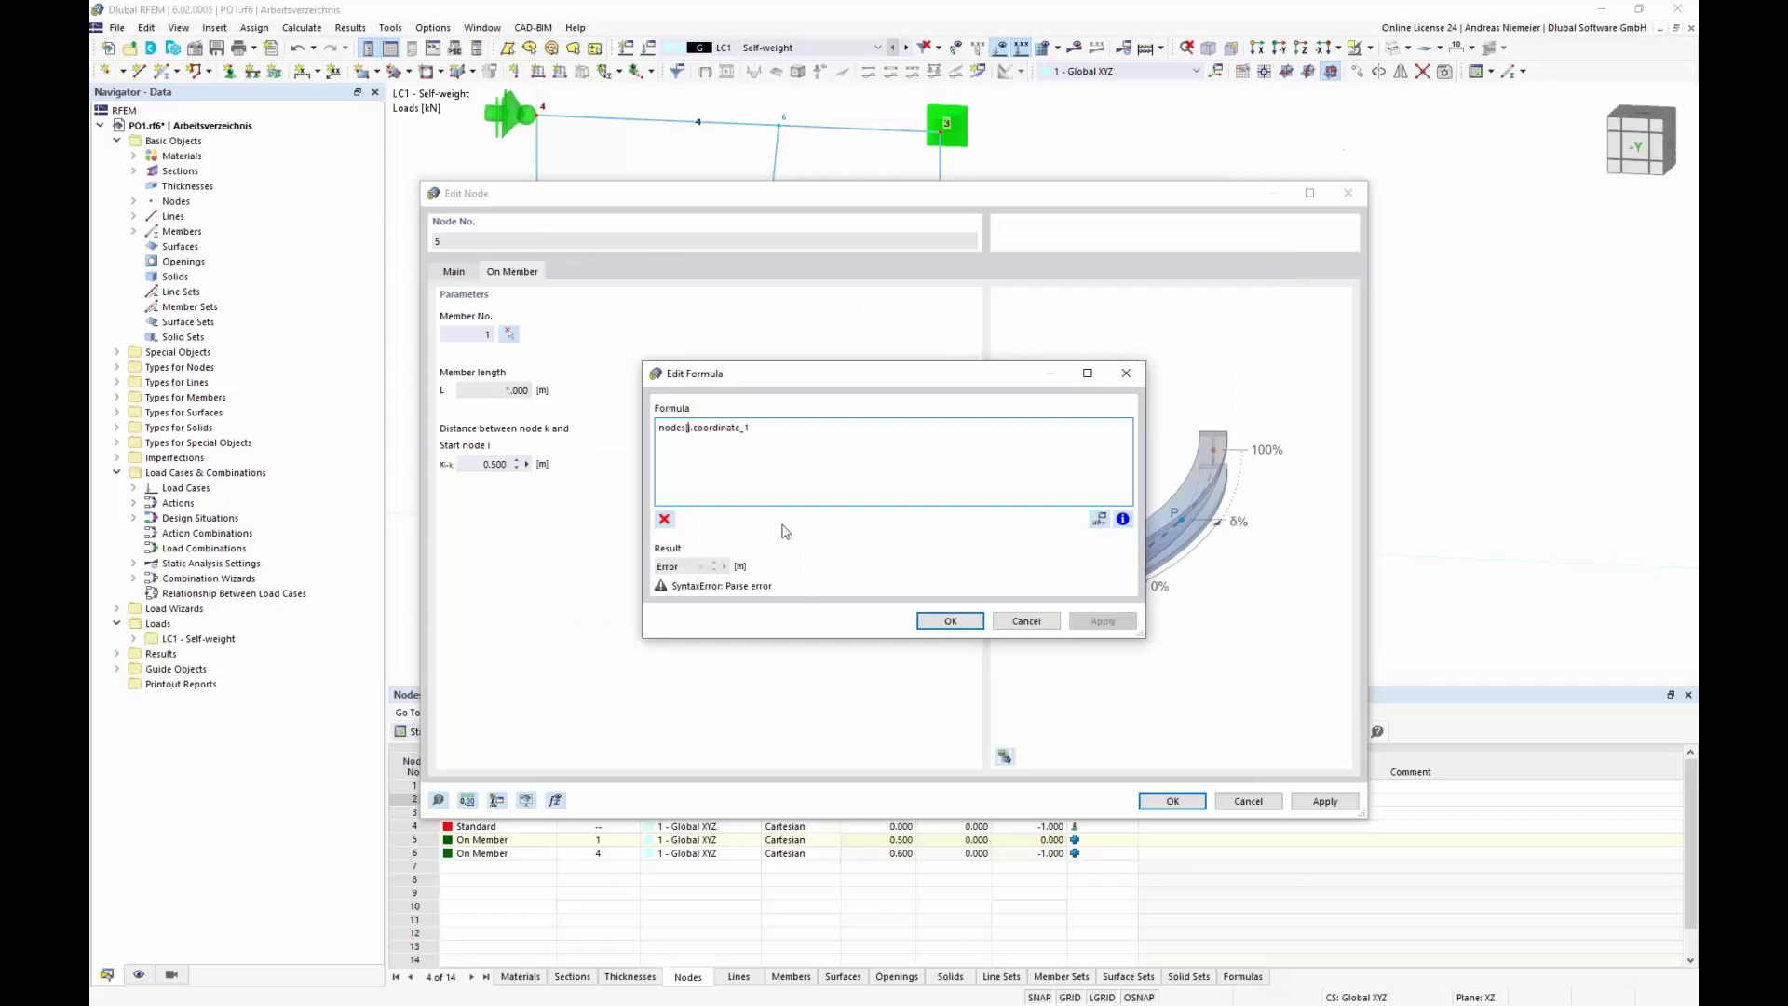
text(2)
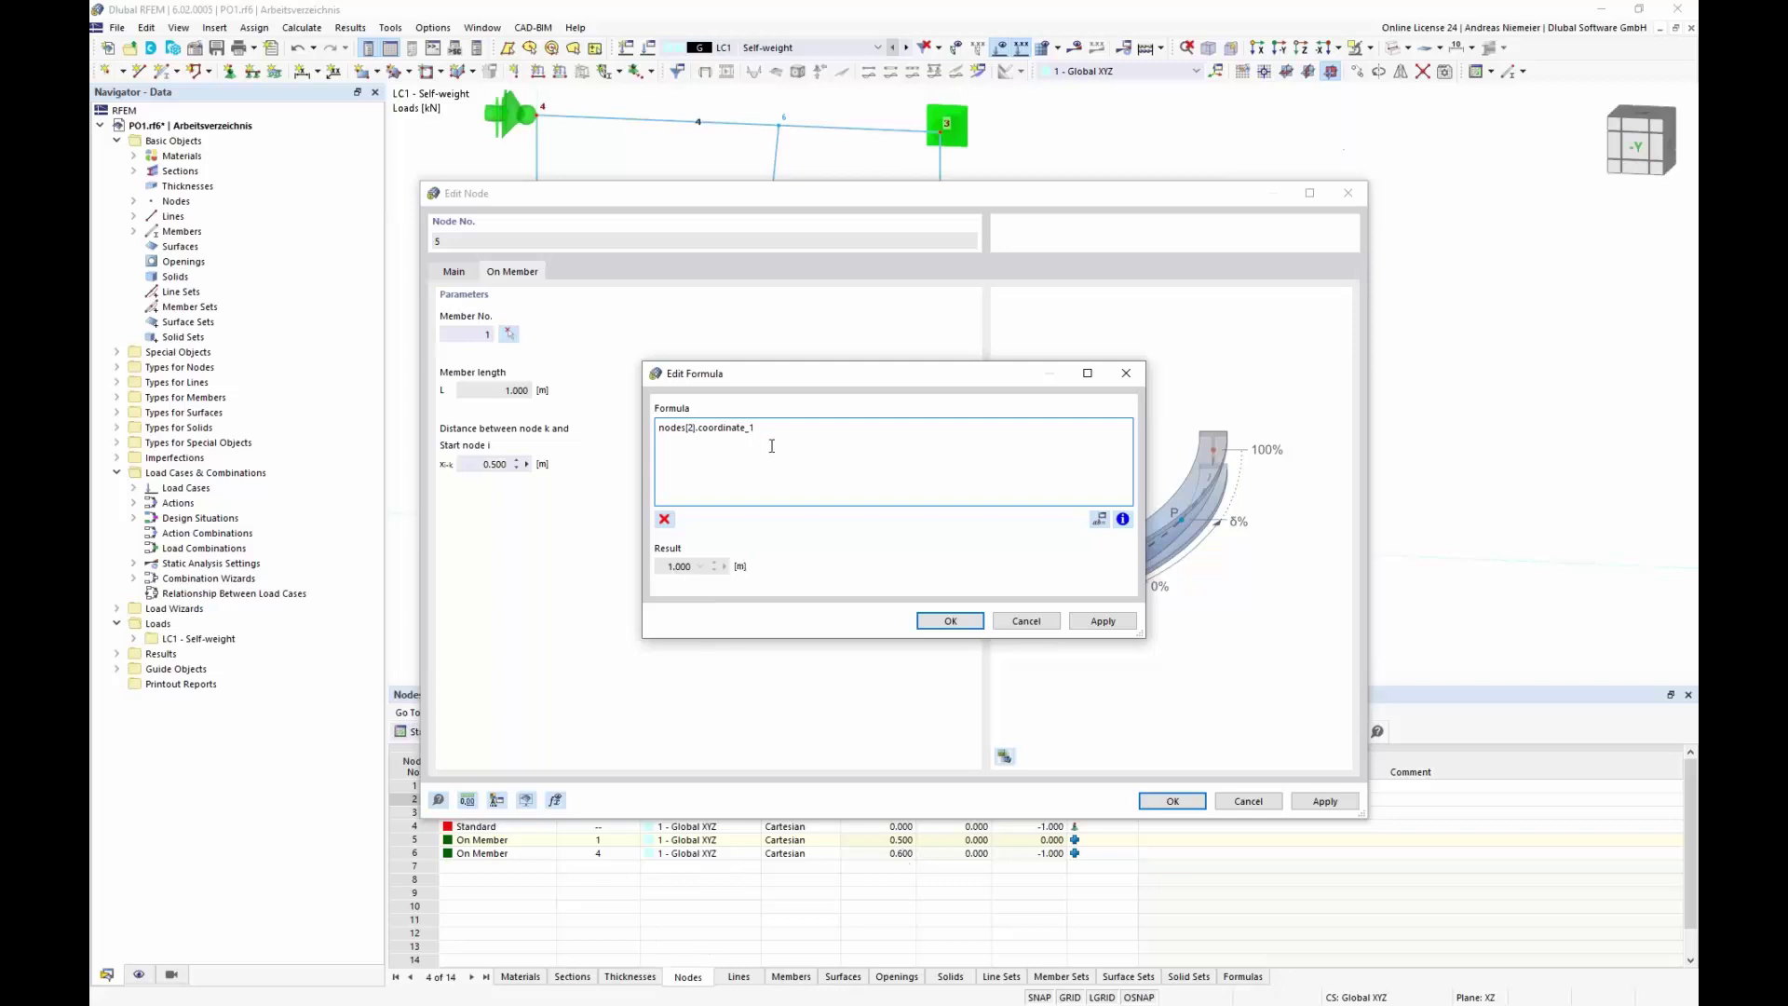
- Complete the distance formula as nodes[2].coordinate_1/2+Xbottom and save the changes to node 5
text(/)
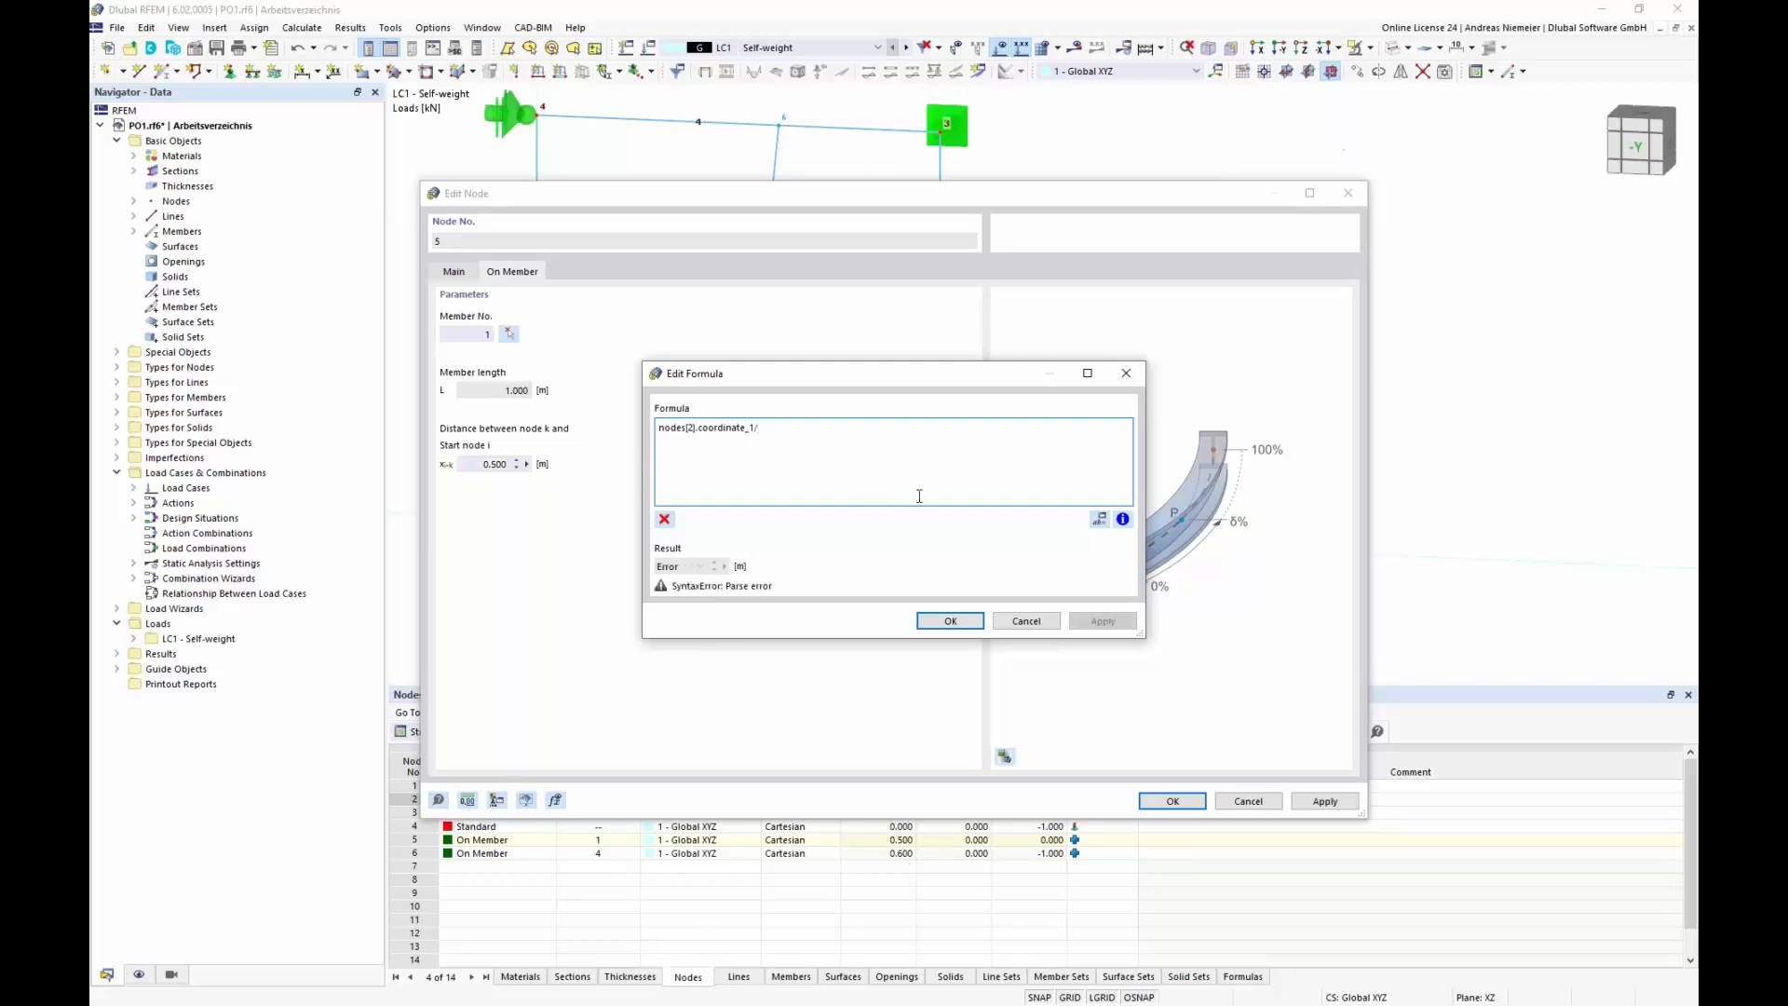
text(2)
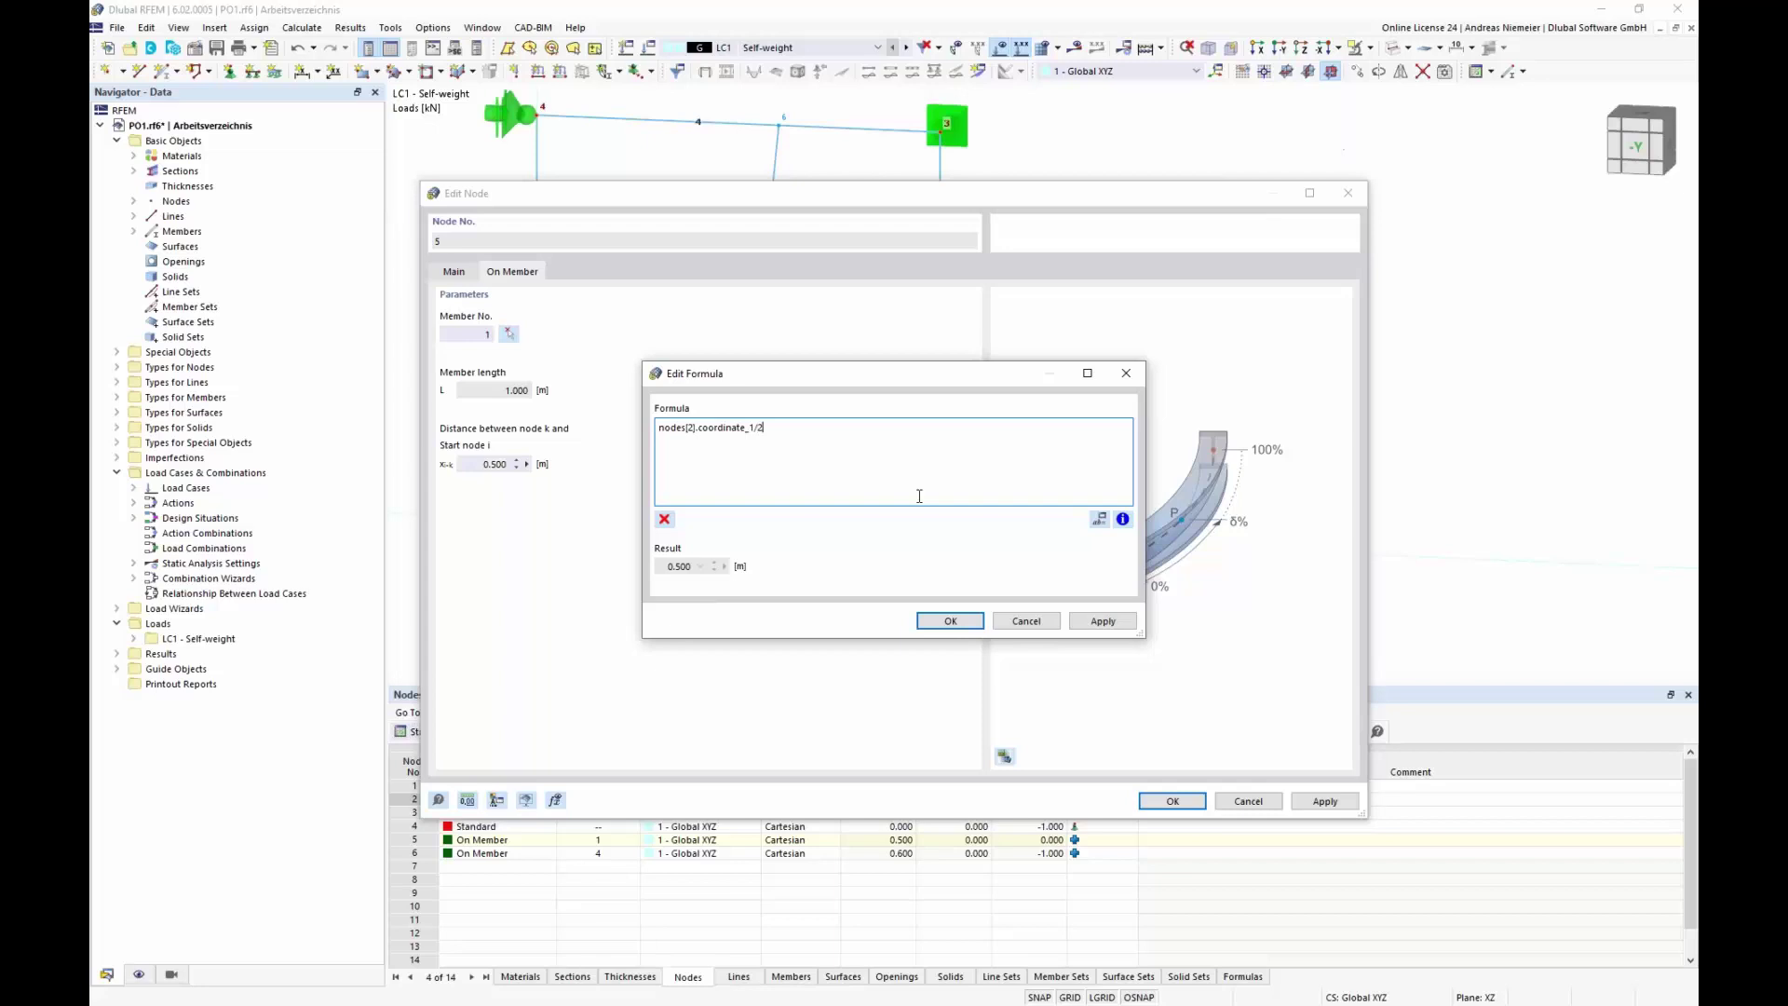
text(+)
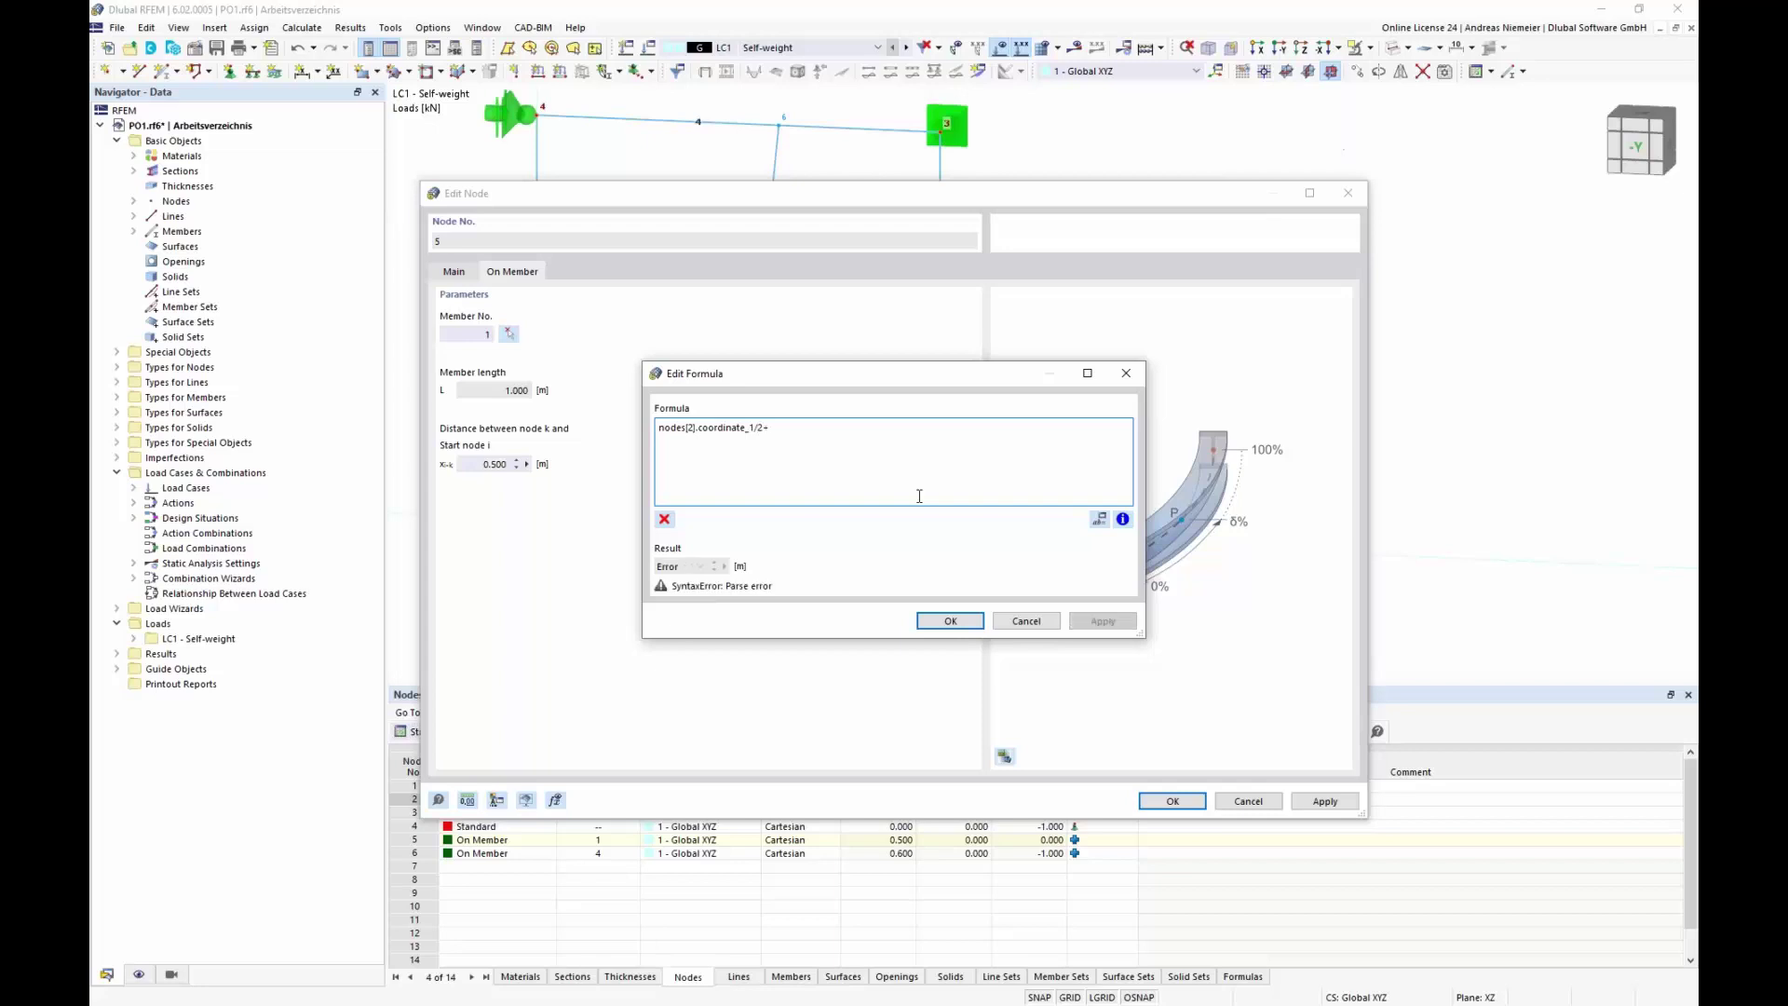
text(Xbo)
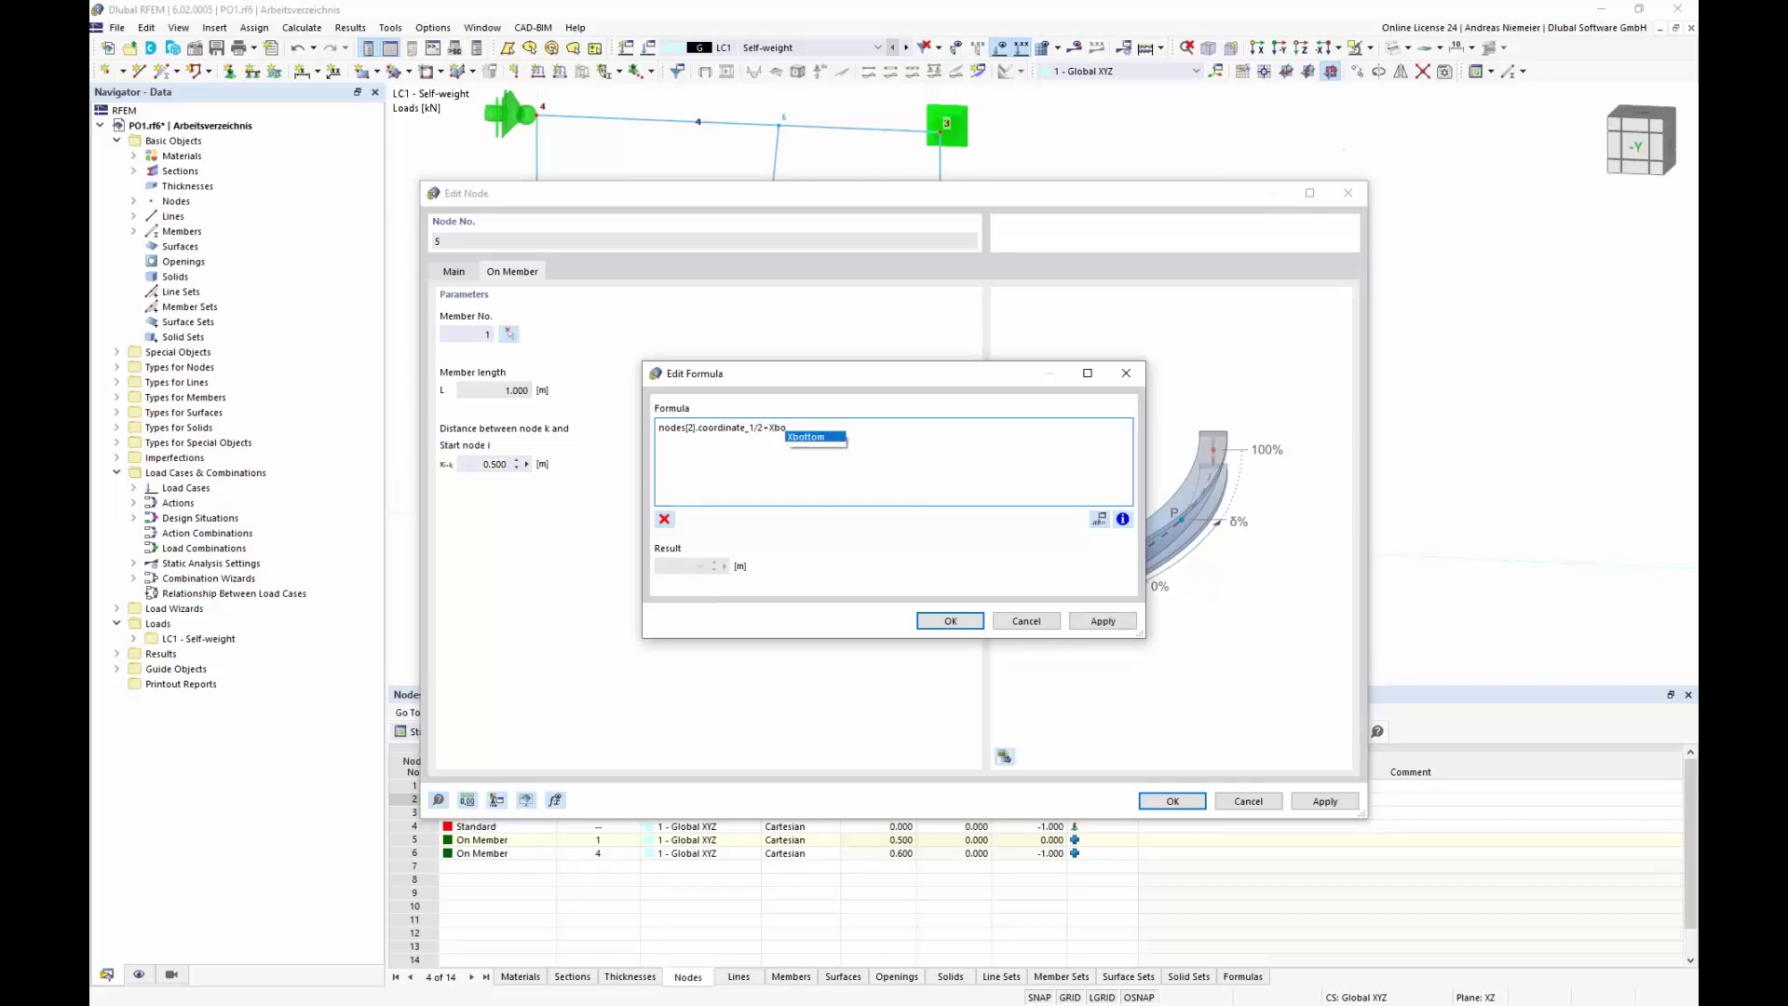
click(831, 436)
click(968, 622)
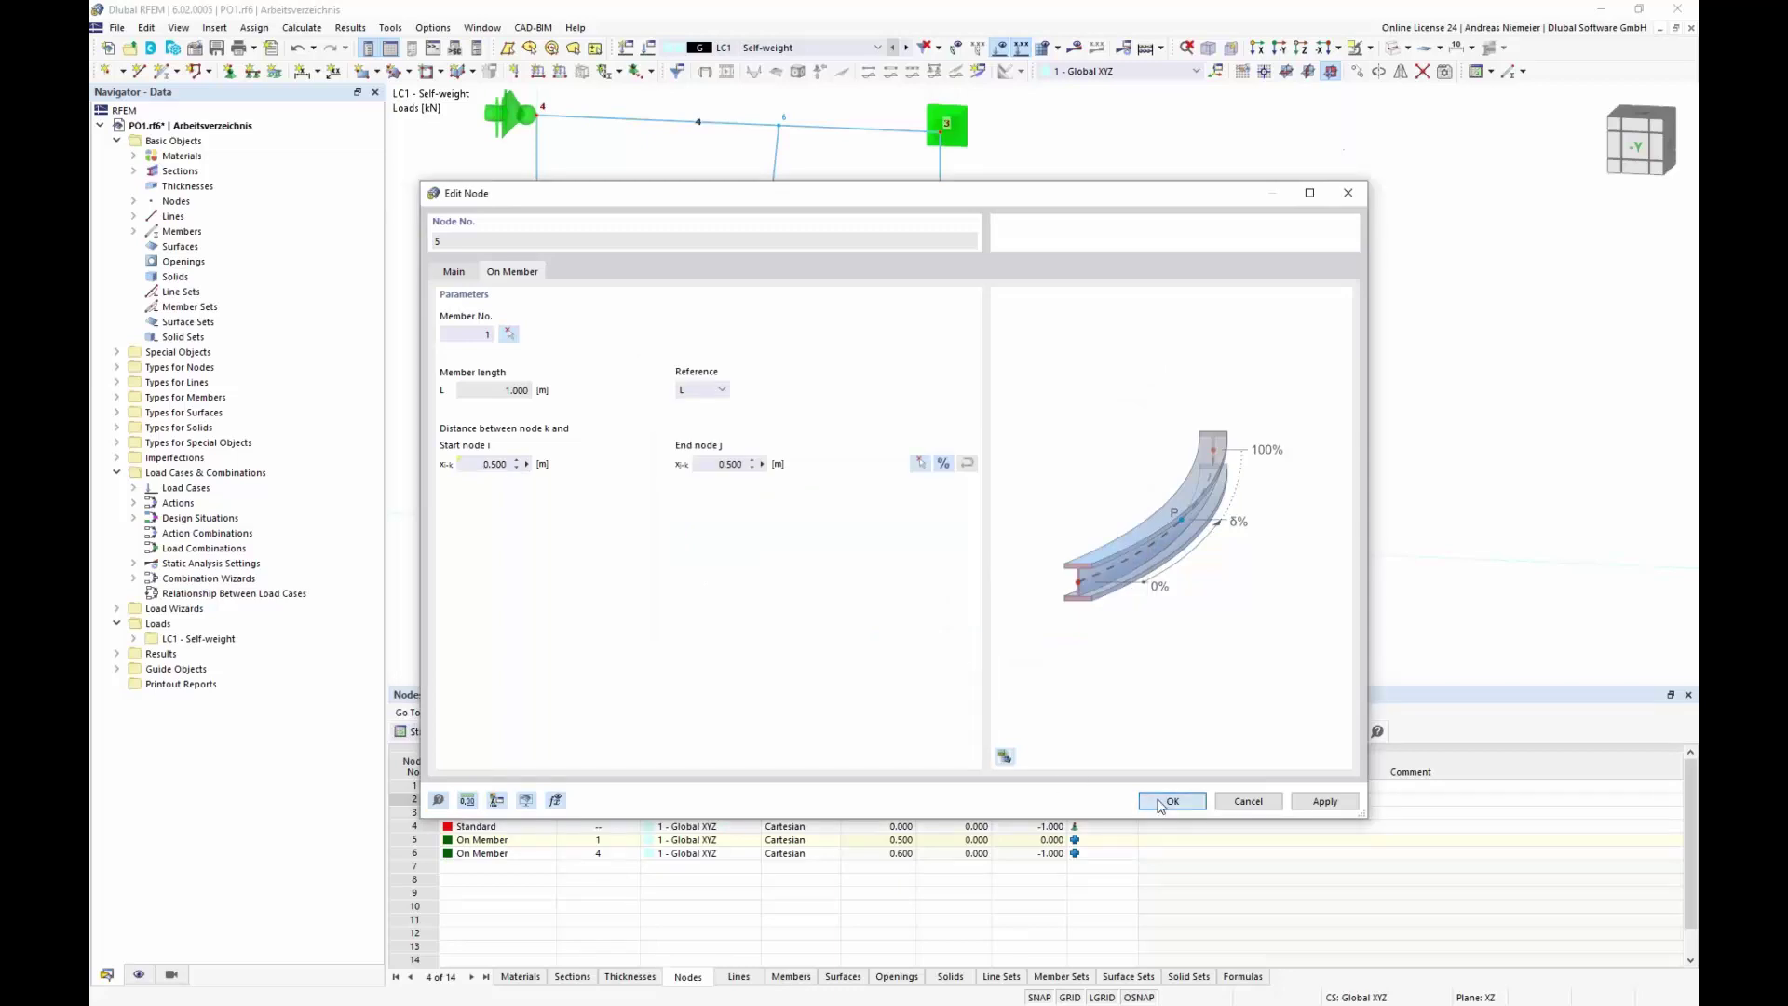
click(1161, 803)
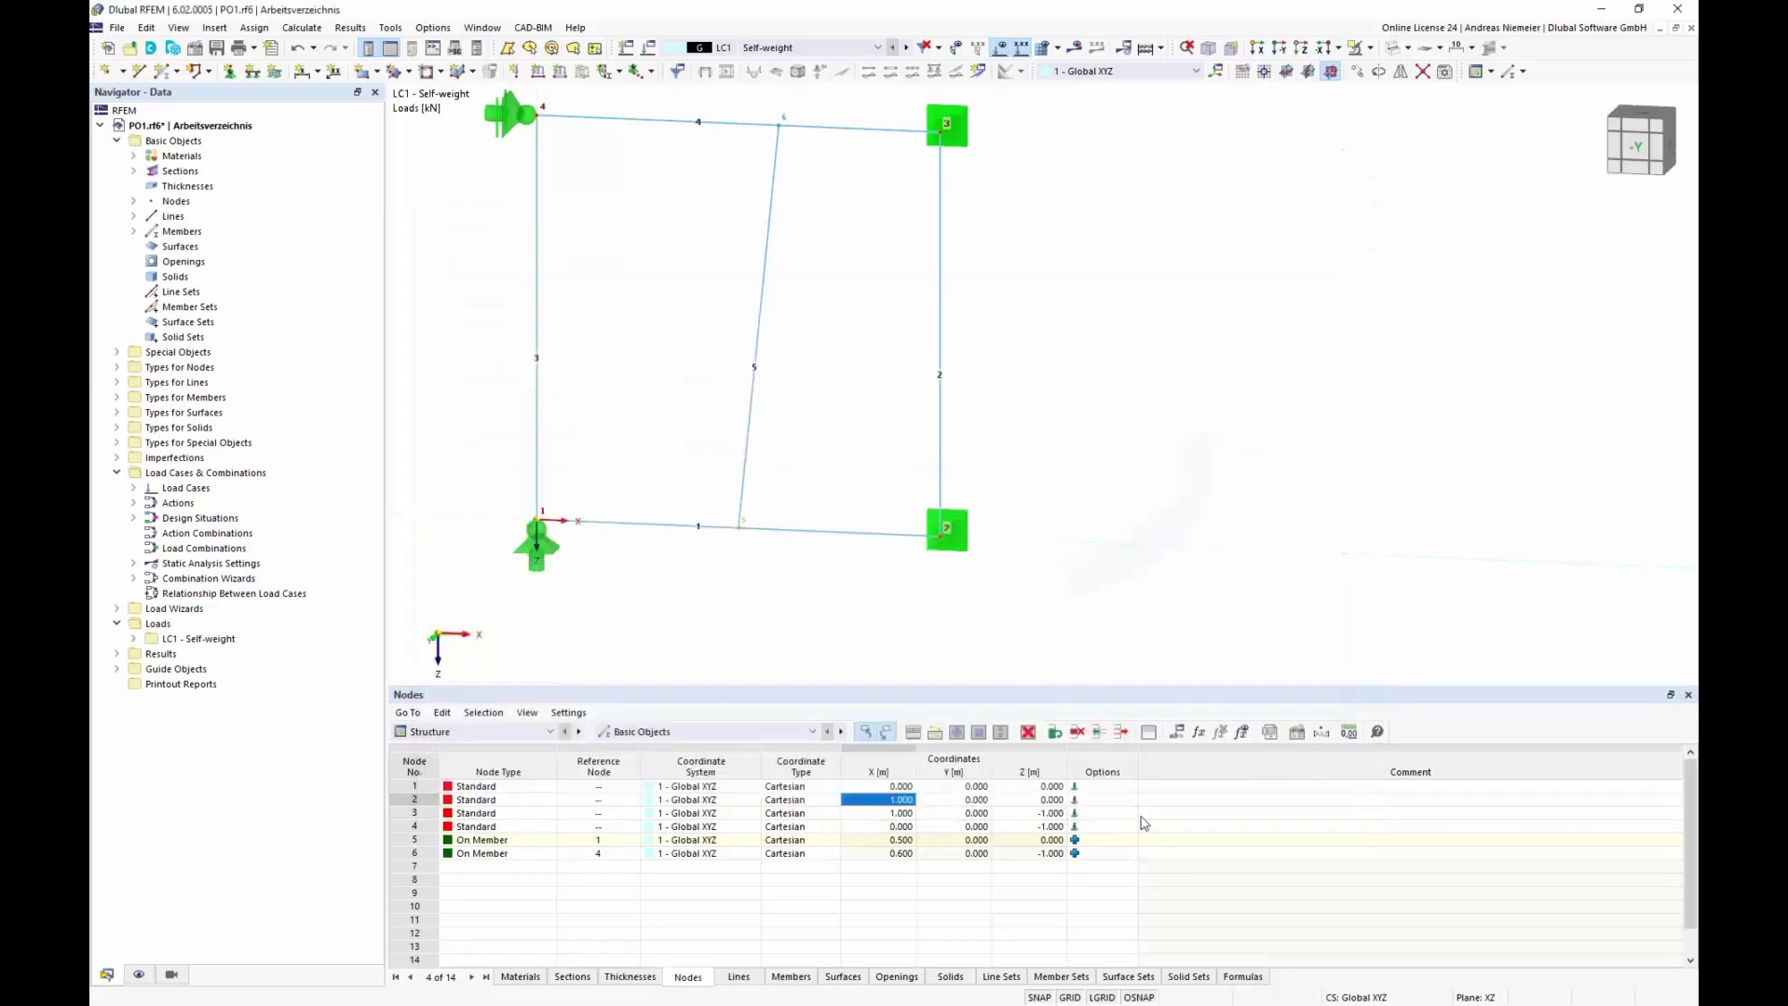
- Set the global parameter Xbottom to -0.1 m and apply it to the model
click(1176, 731)
click(842, 296)
click(843, 296)
text(-0,1)
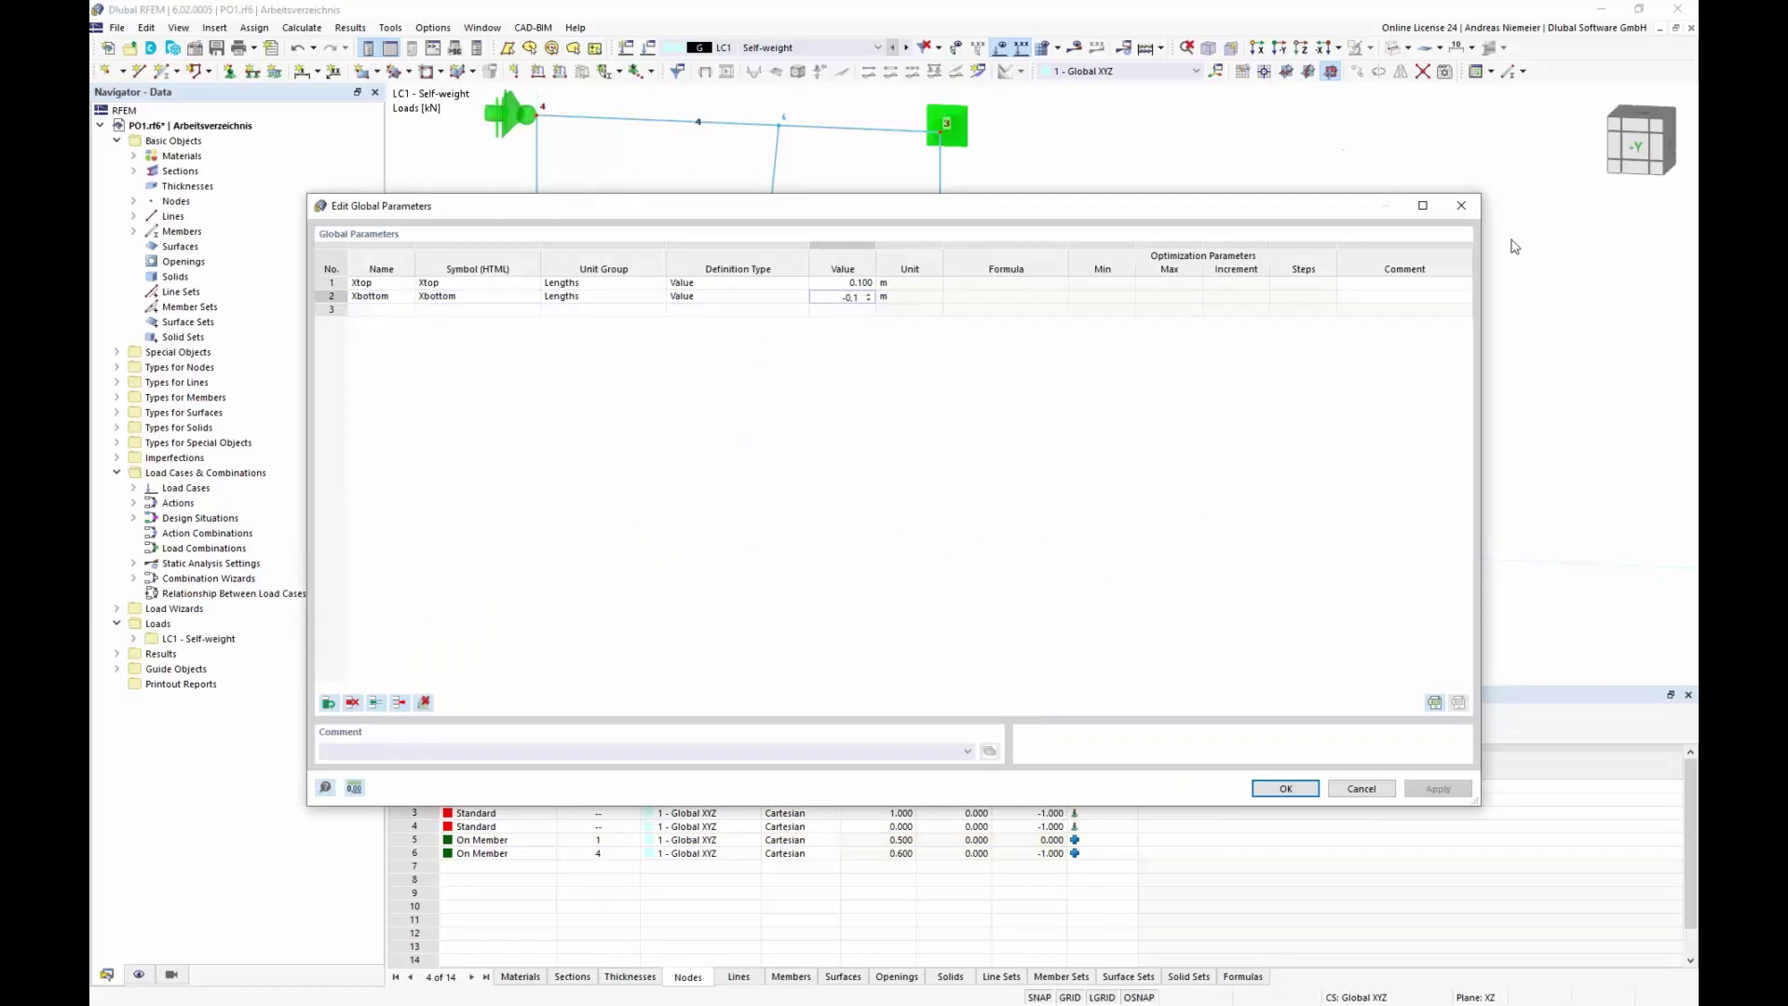
click(1285, 788)
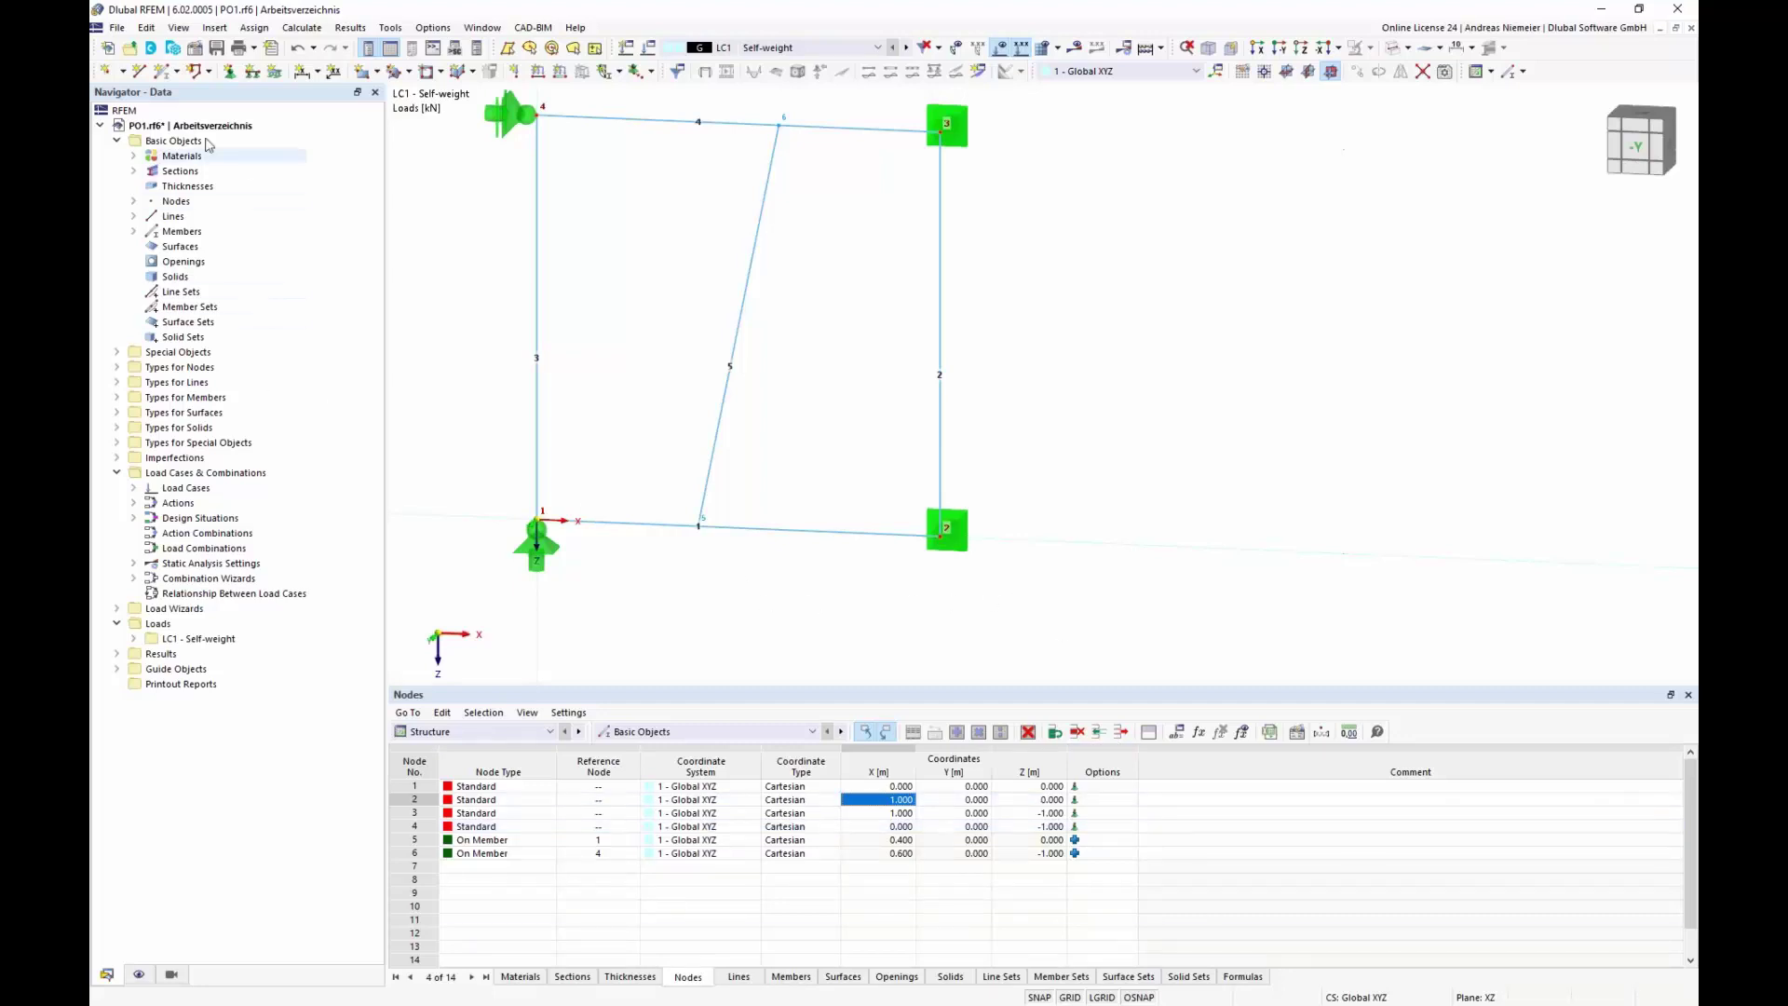
- Review the add-ons in the model's base data and the optimization settings without changing anything
click(194, 49)
click(614, 183)
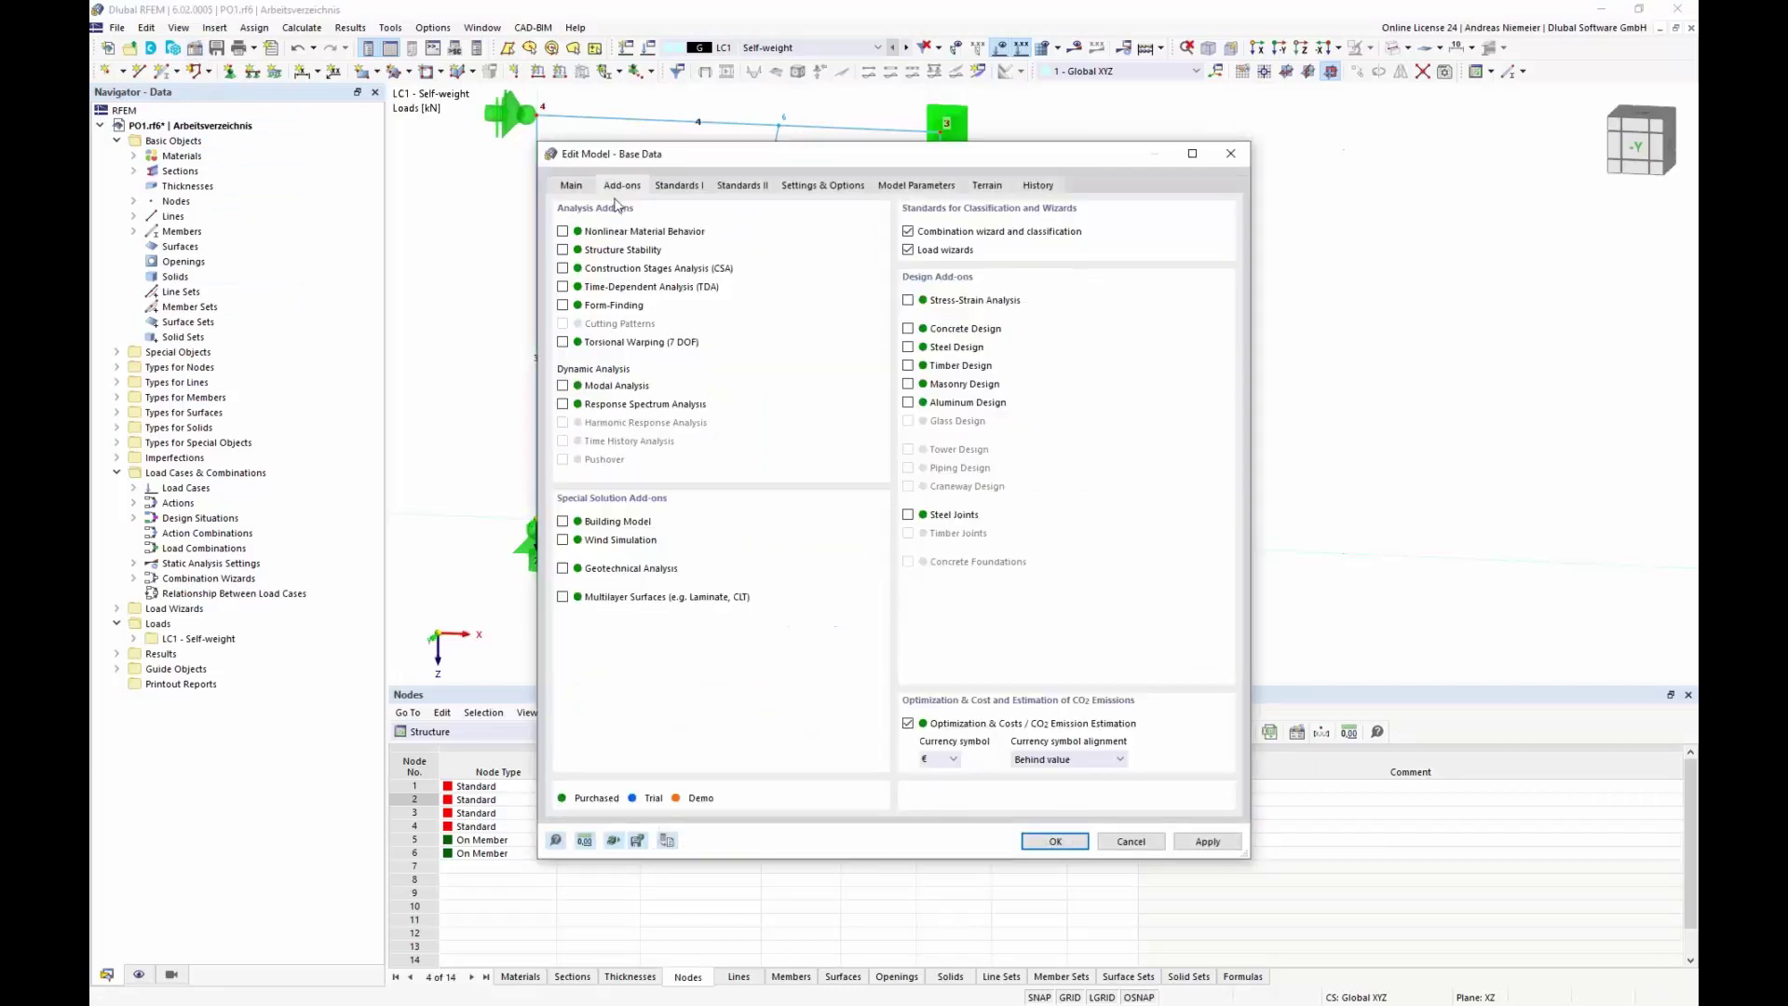
click(1143, 844)
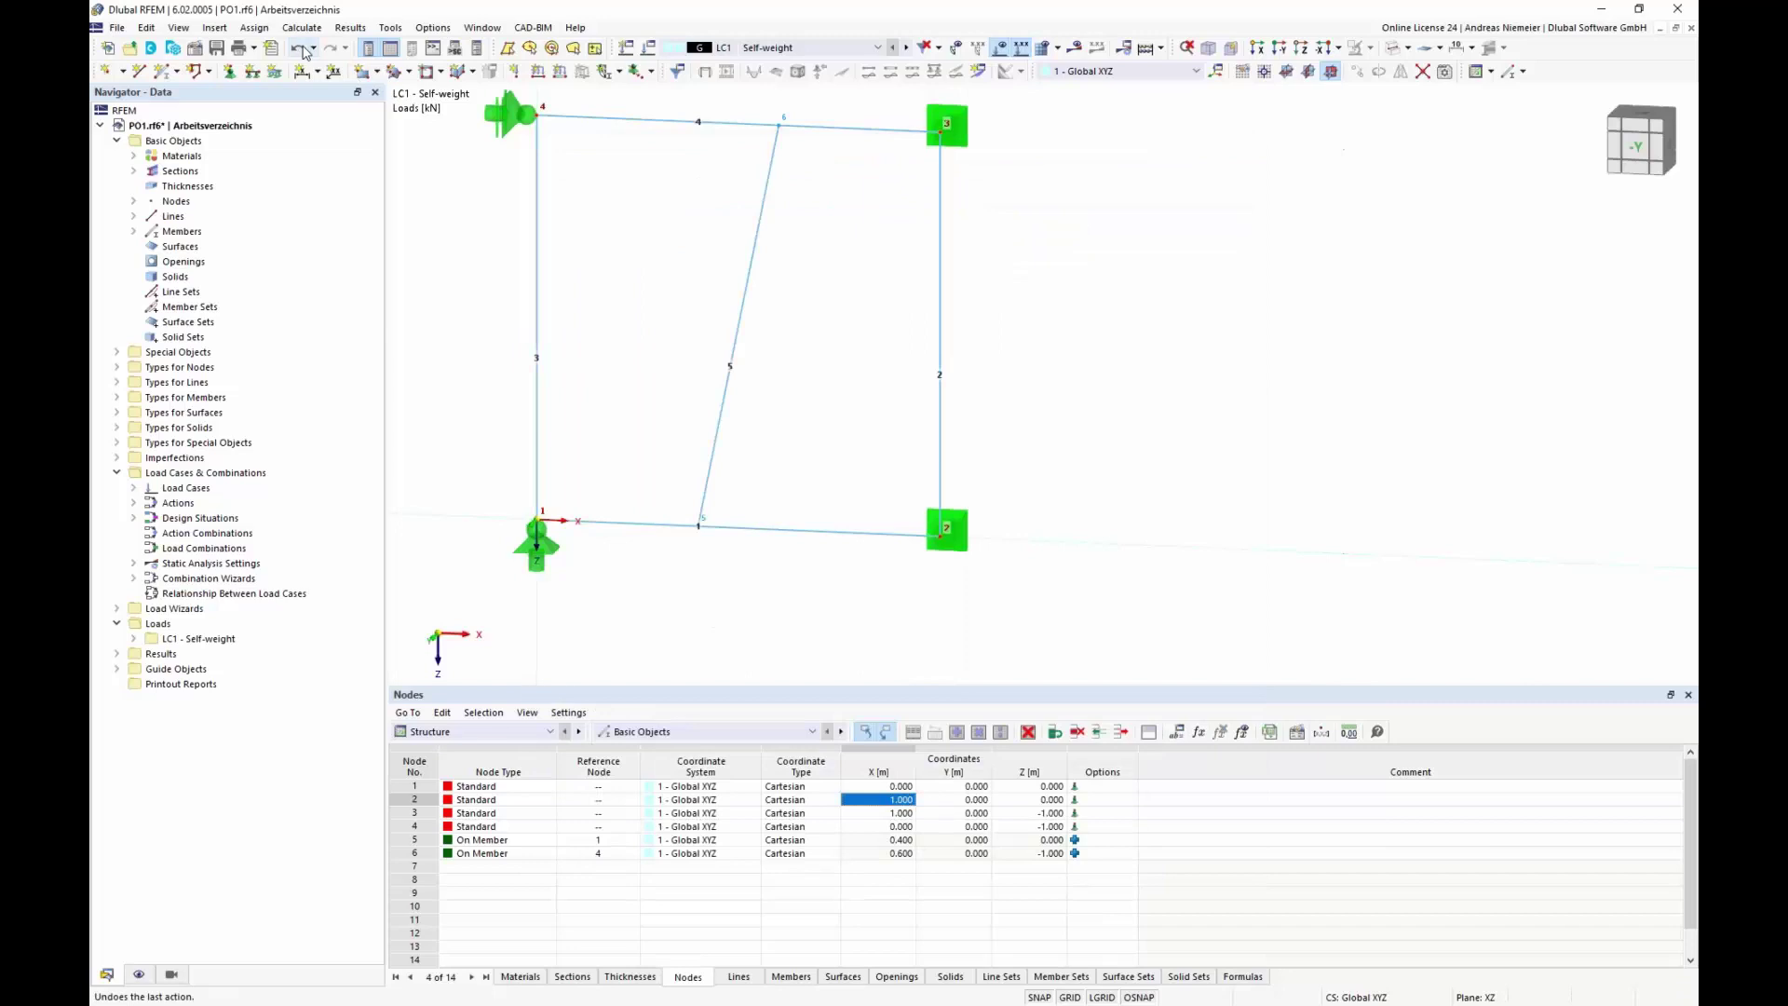
click(303, 28)
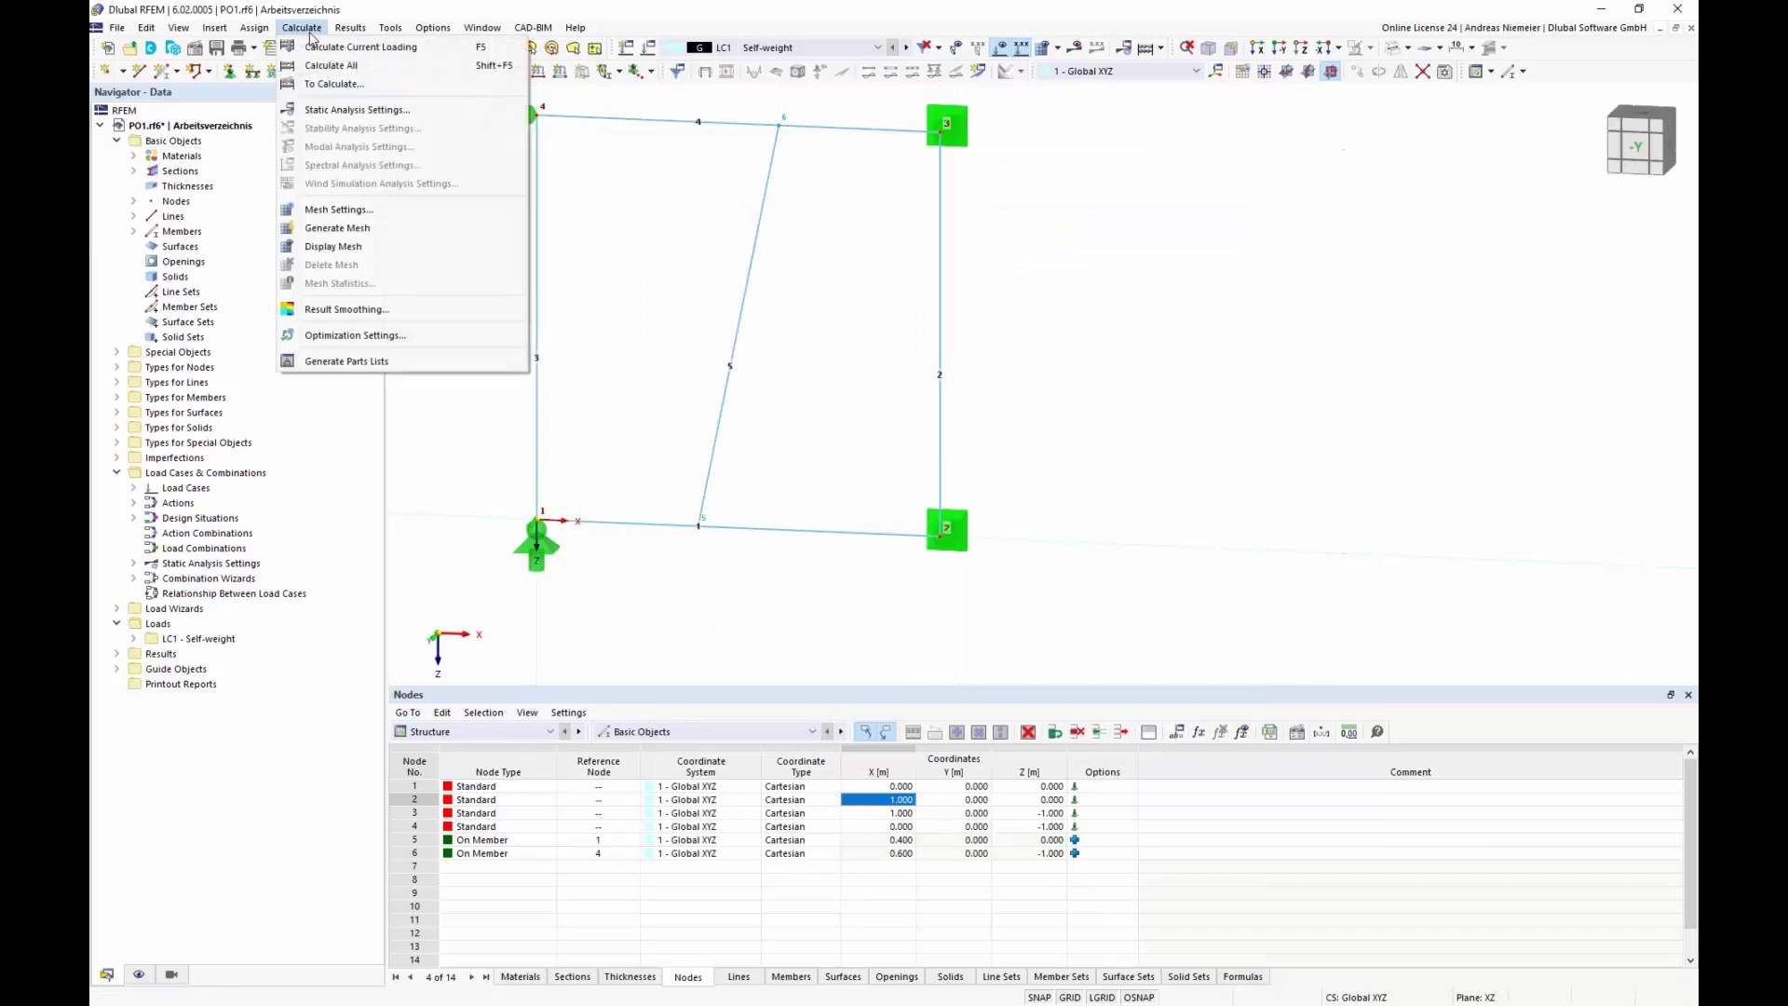
click(370, 337)
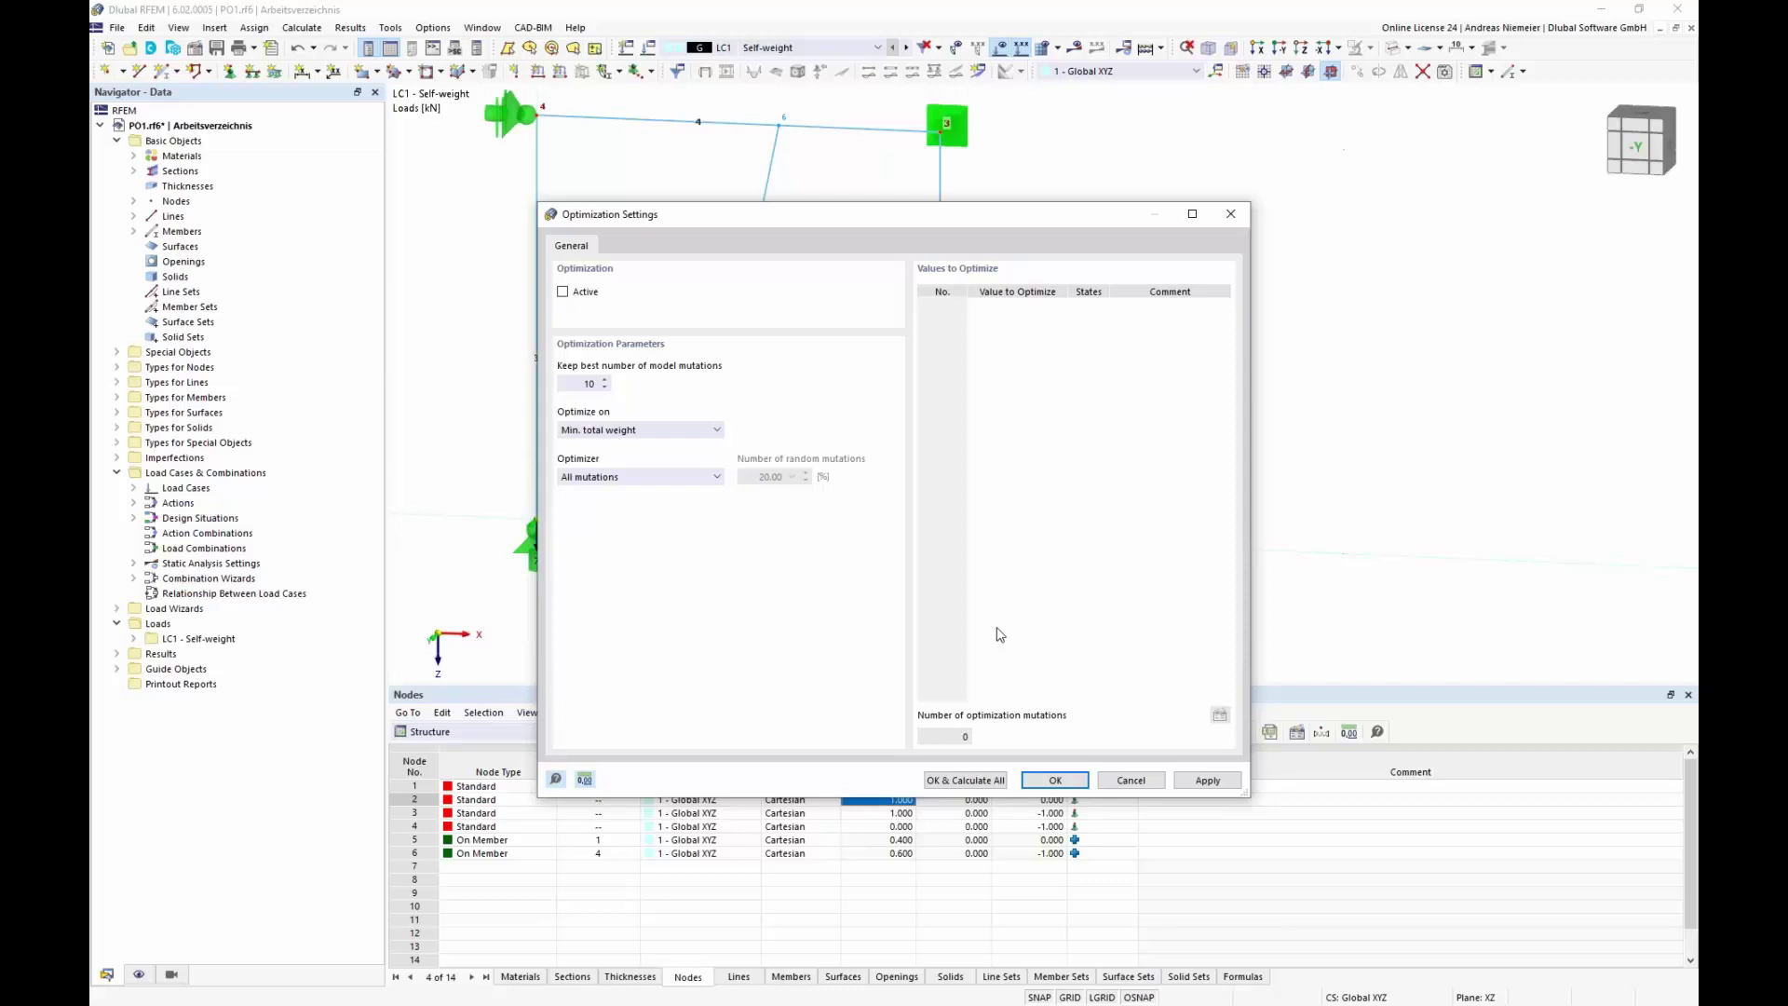
click(1152, 782)
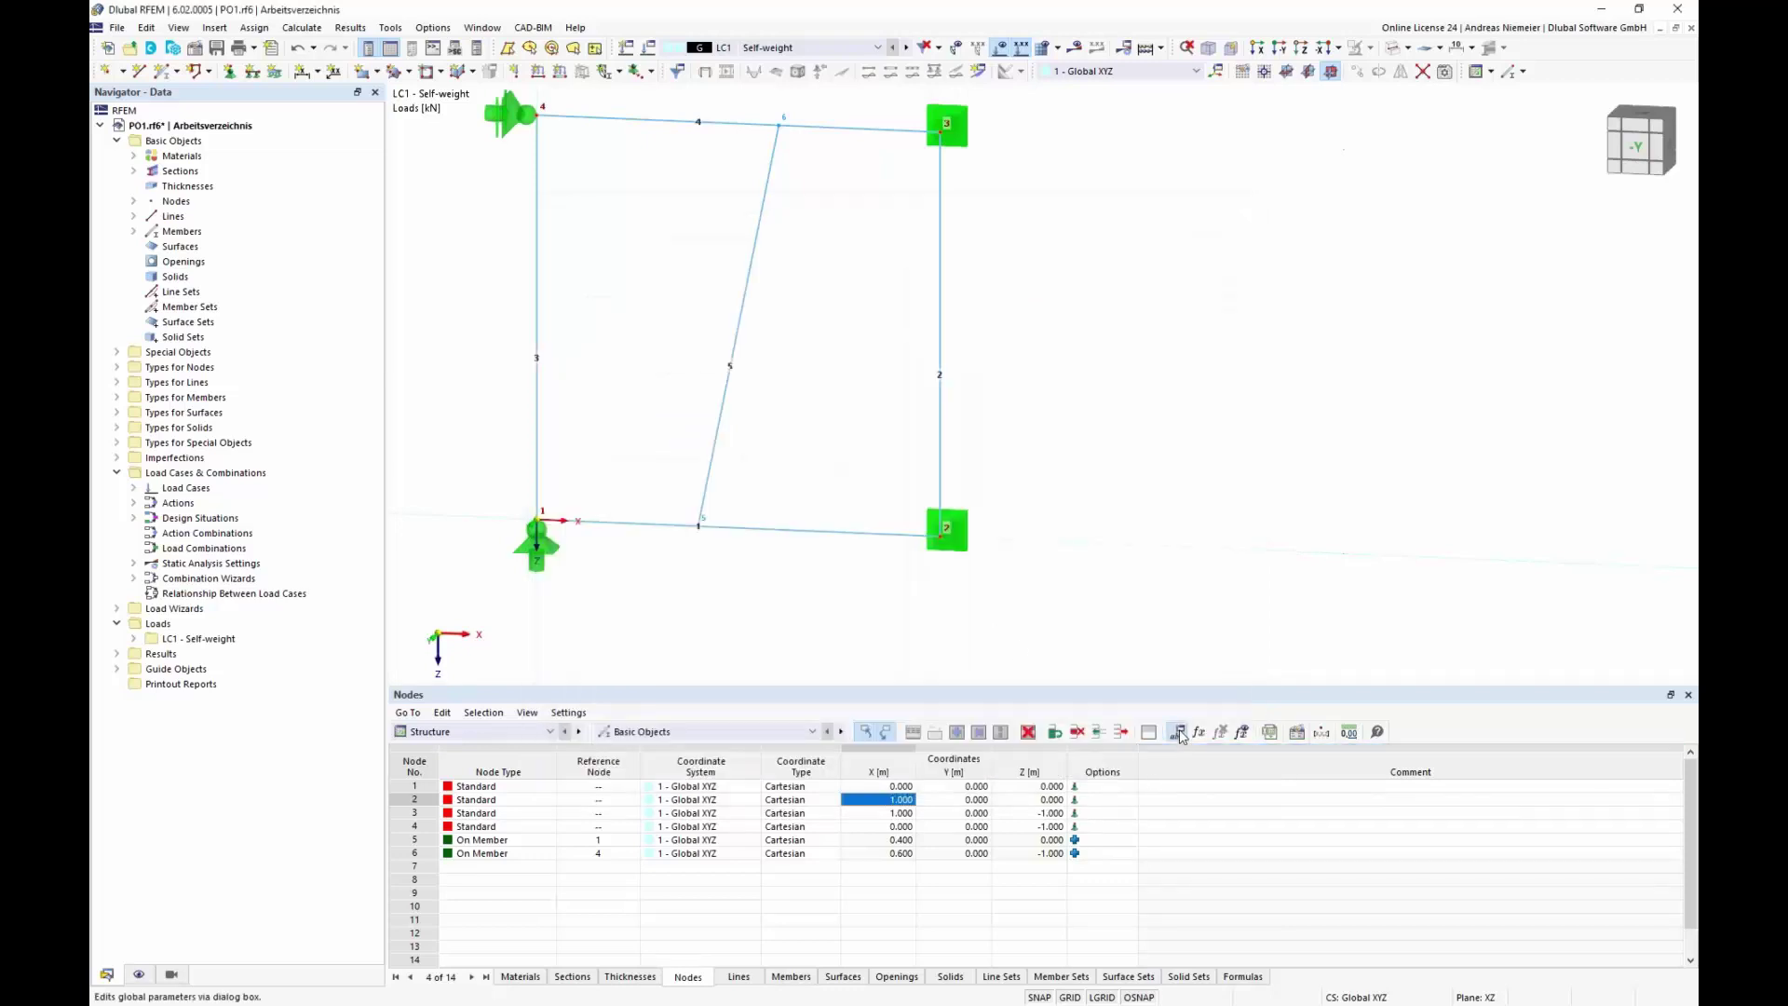
- Change the definition type of the global parameter Xtop to Optimization
click(1177, 731)
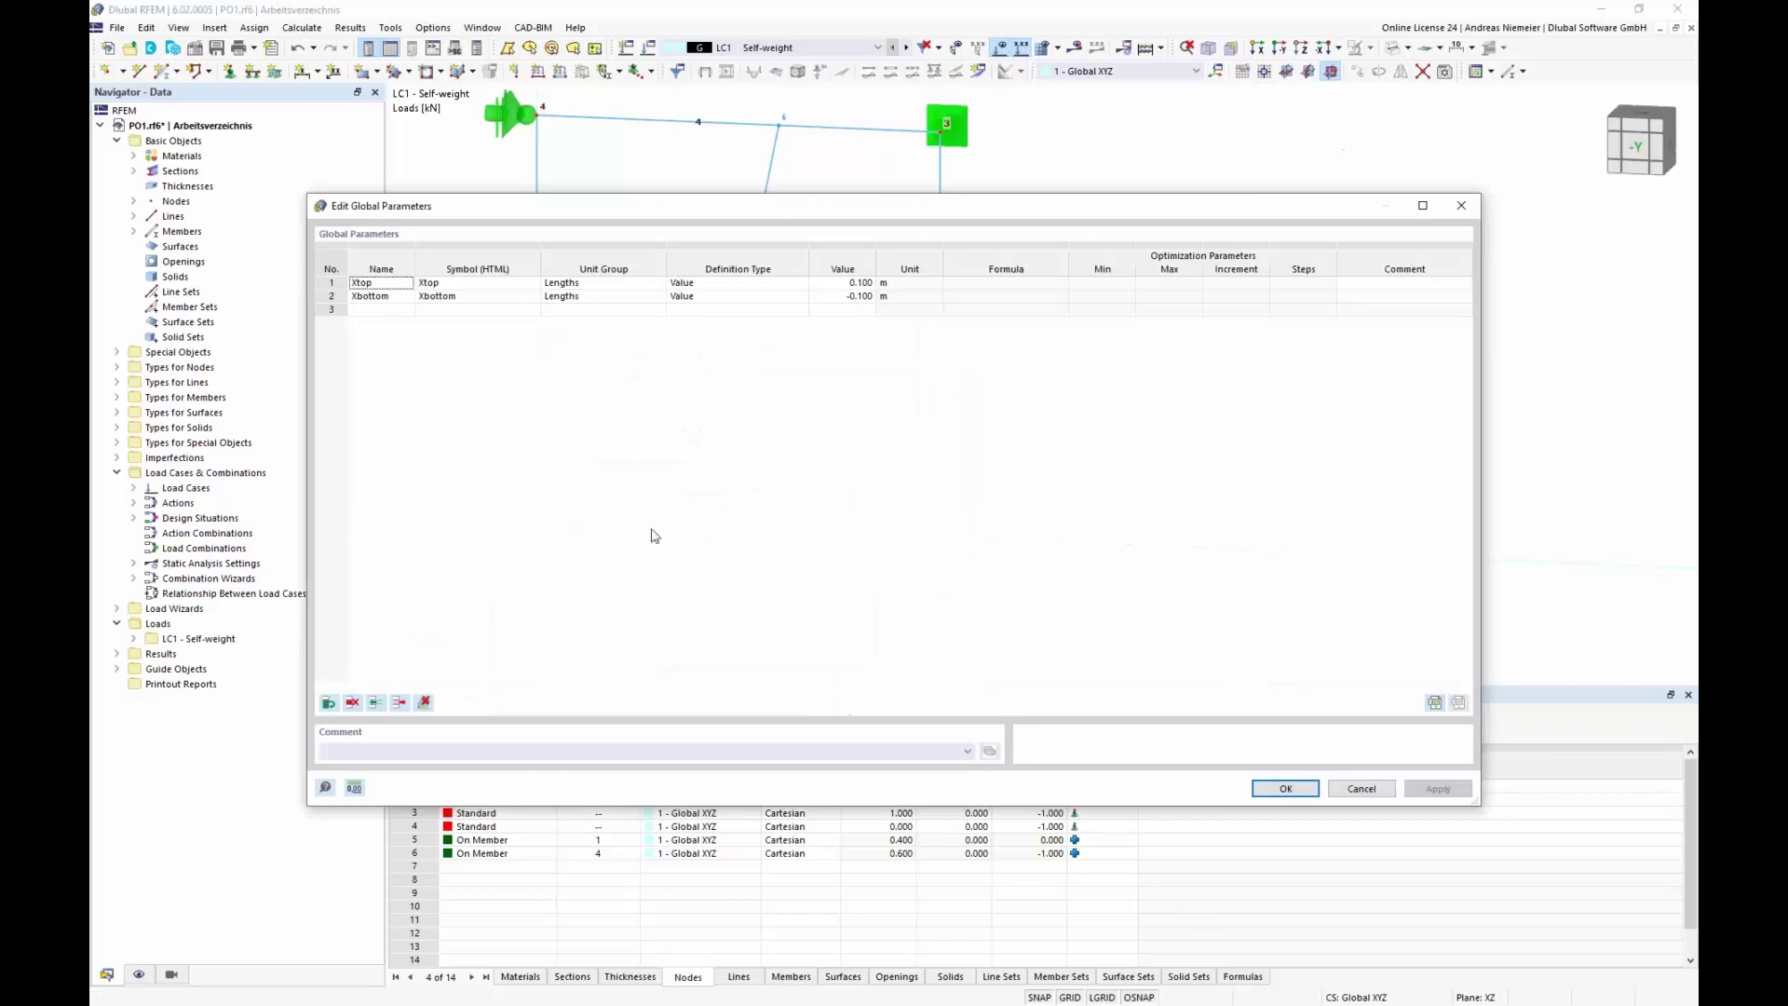
click(740, 283)
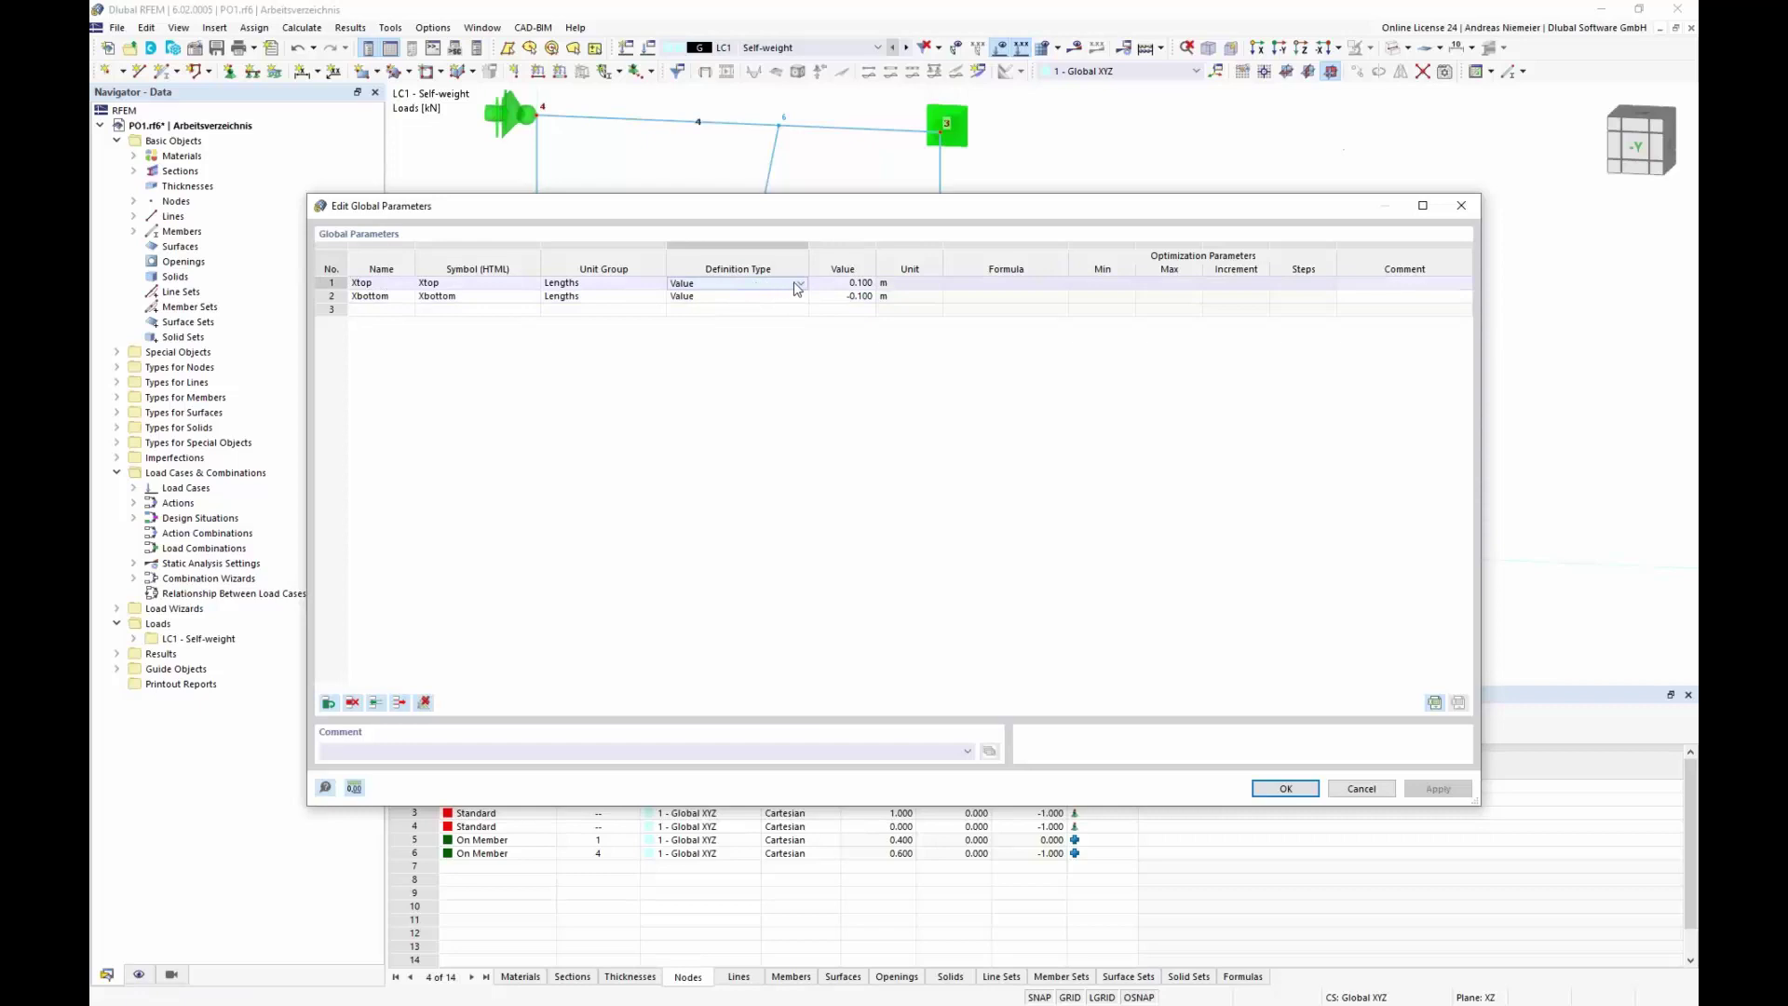
click(800, 285)
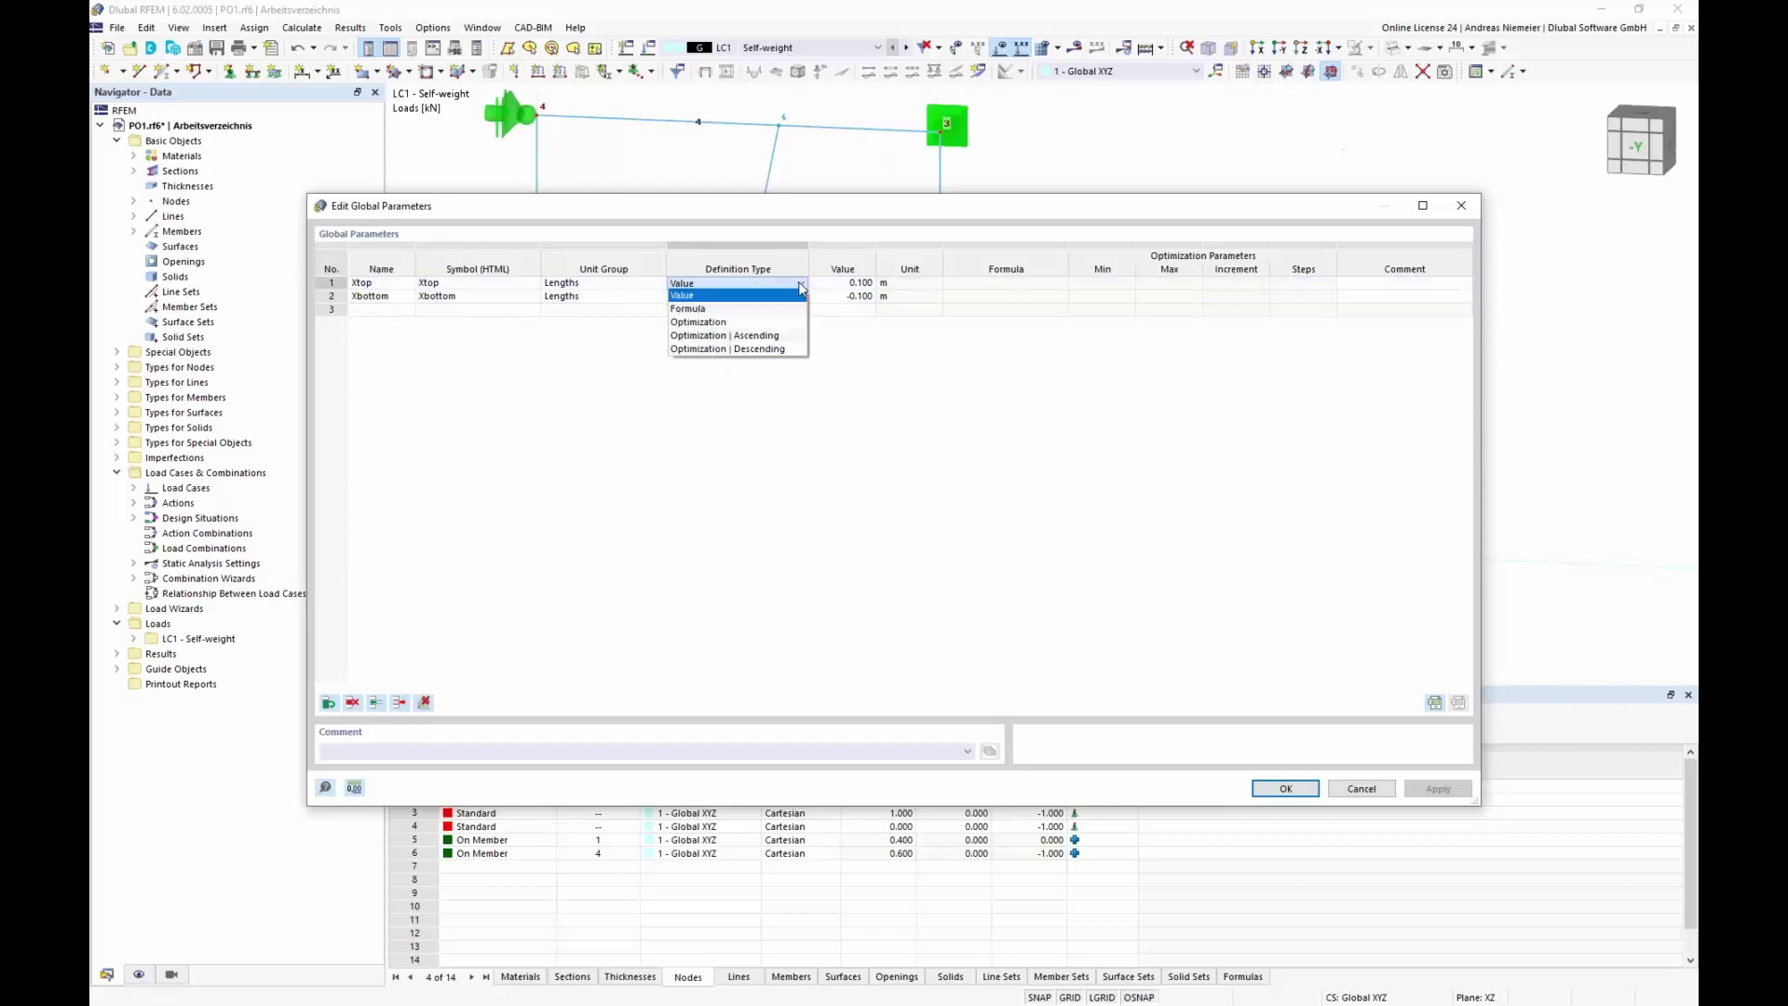
click(709, 322)
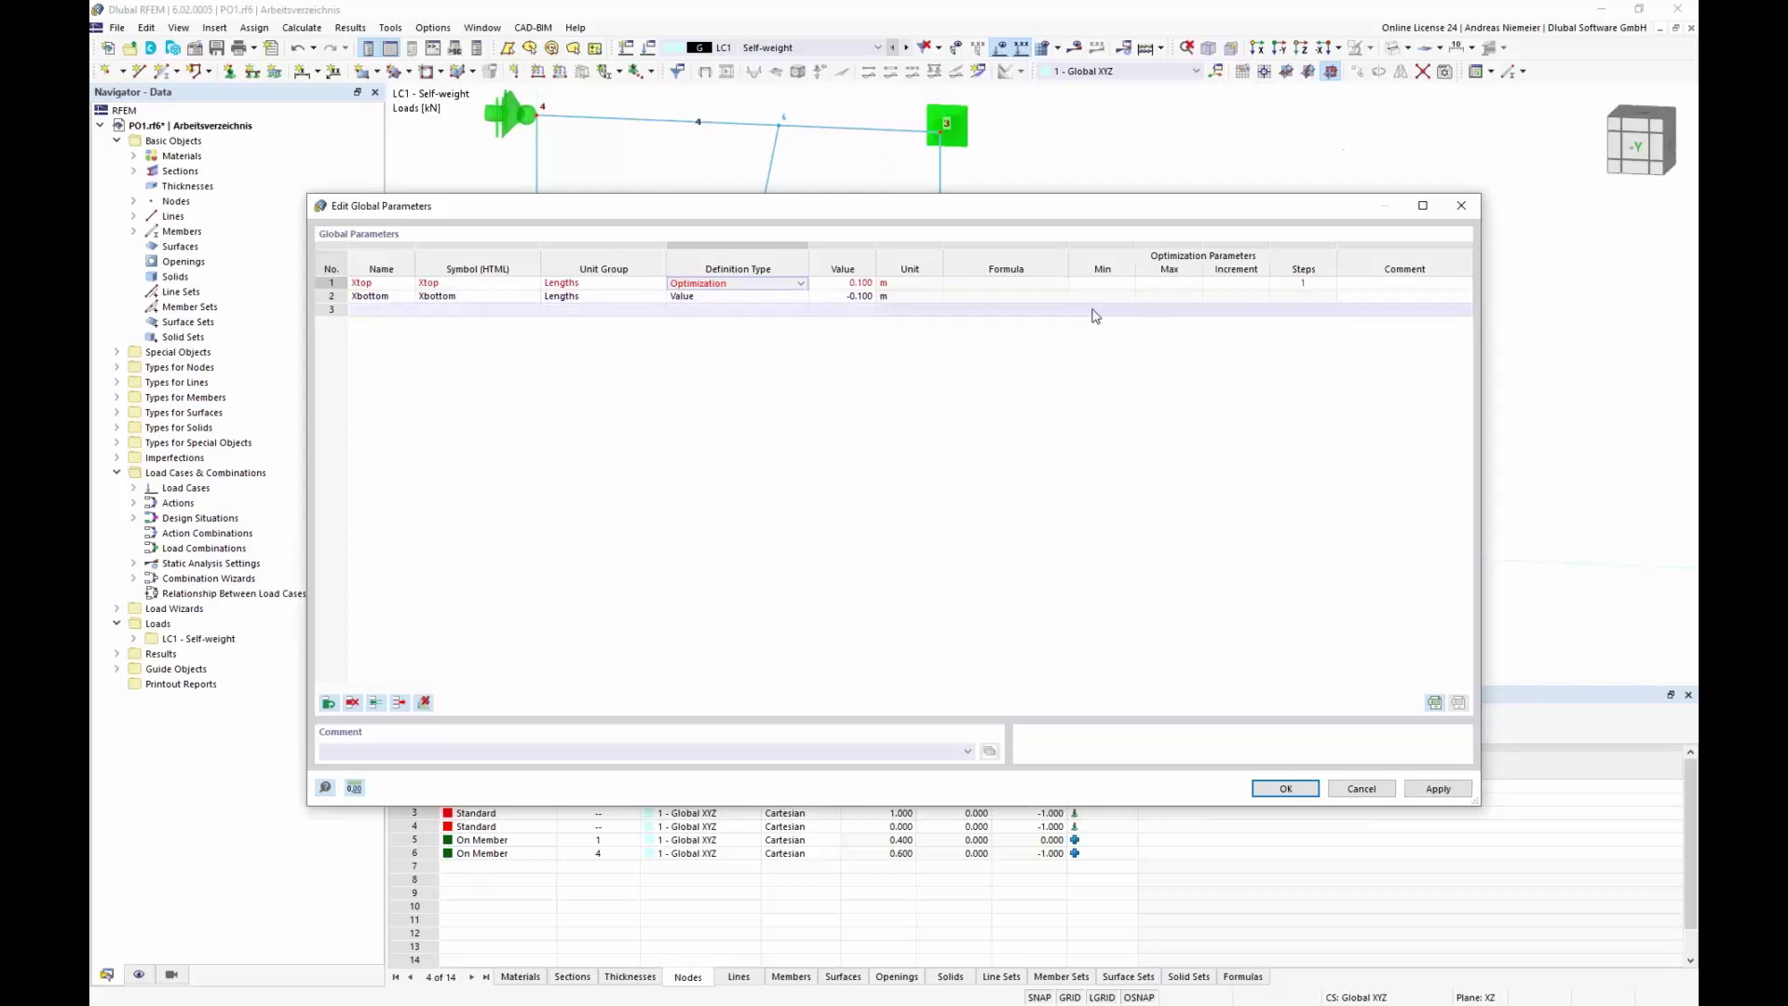
- Set Xtop's optimization range to a minimum of -0.4 m, a maximum of 0.4 m and an increment of 0.2 m
click(1101, 284)
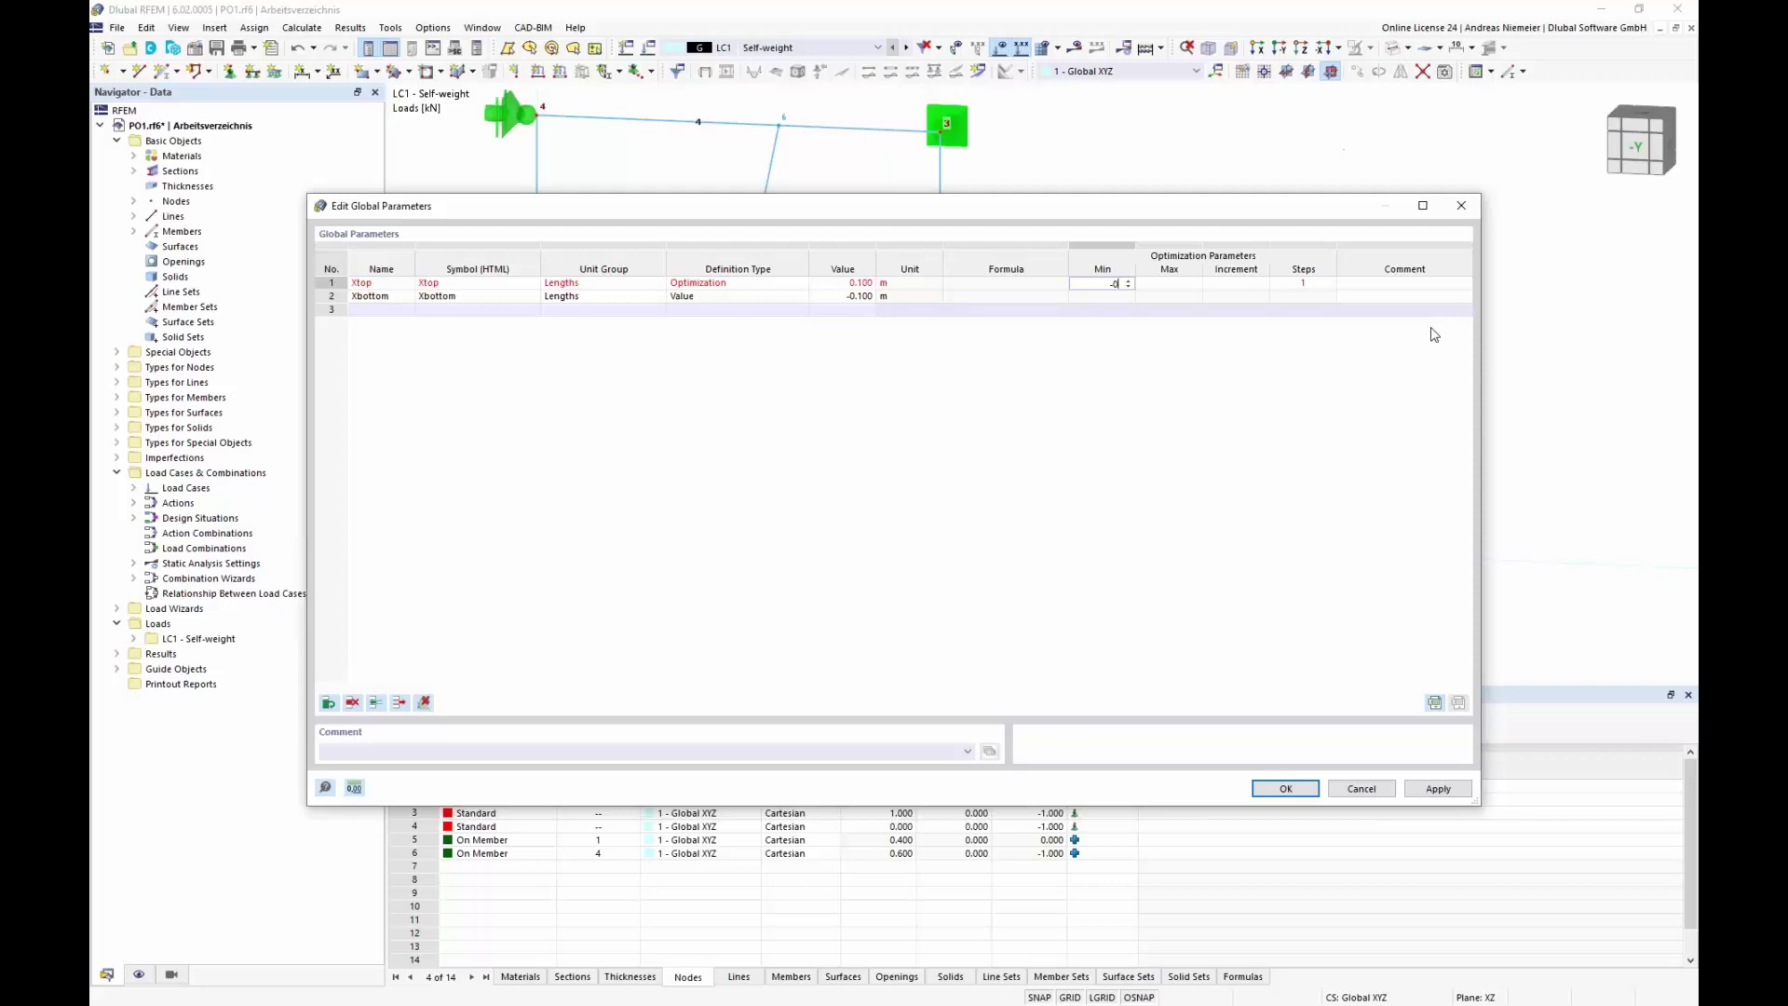
text(.4)
key(Tab)
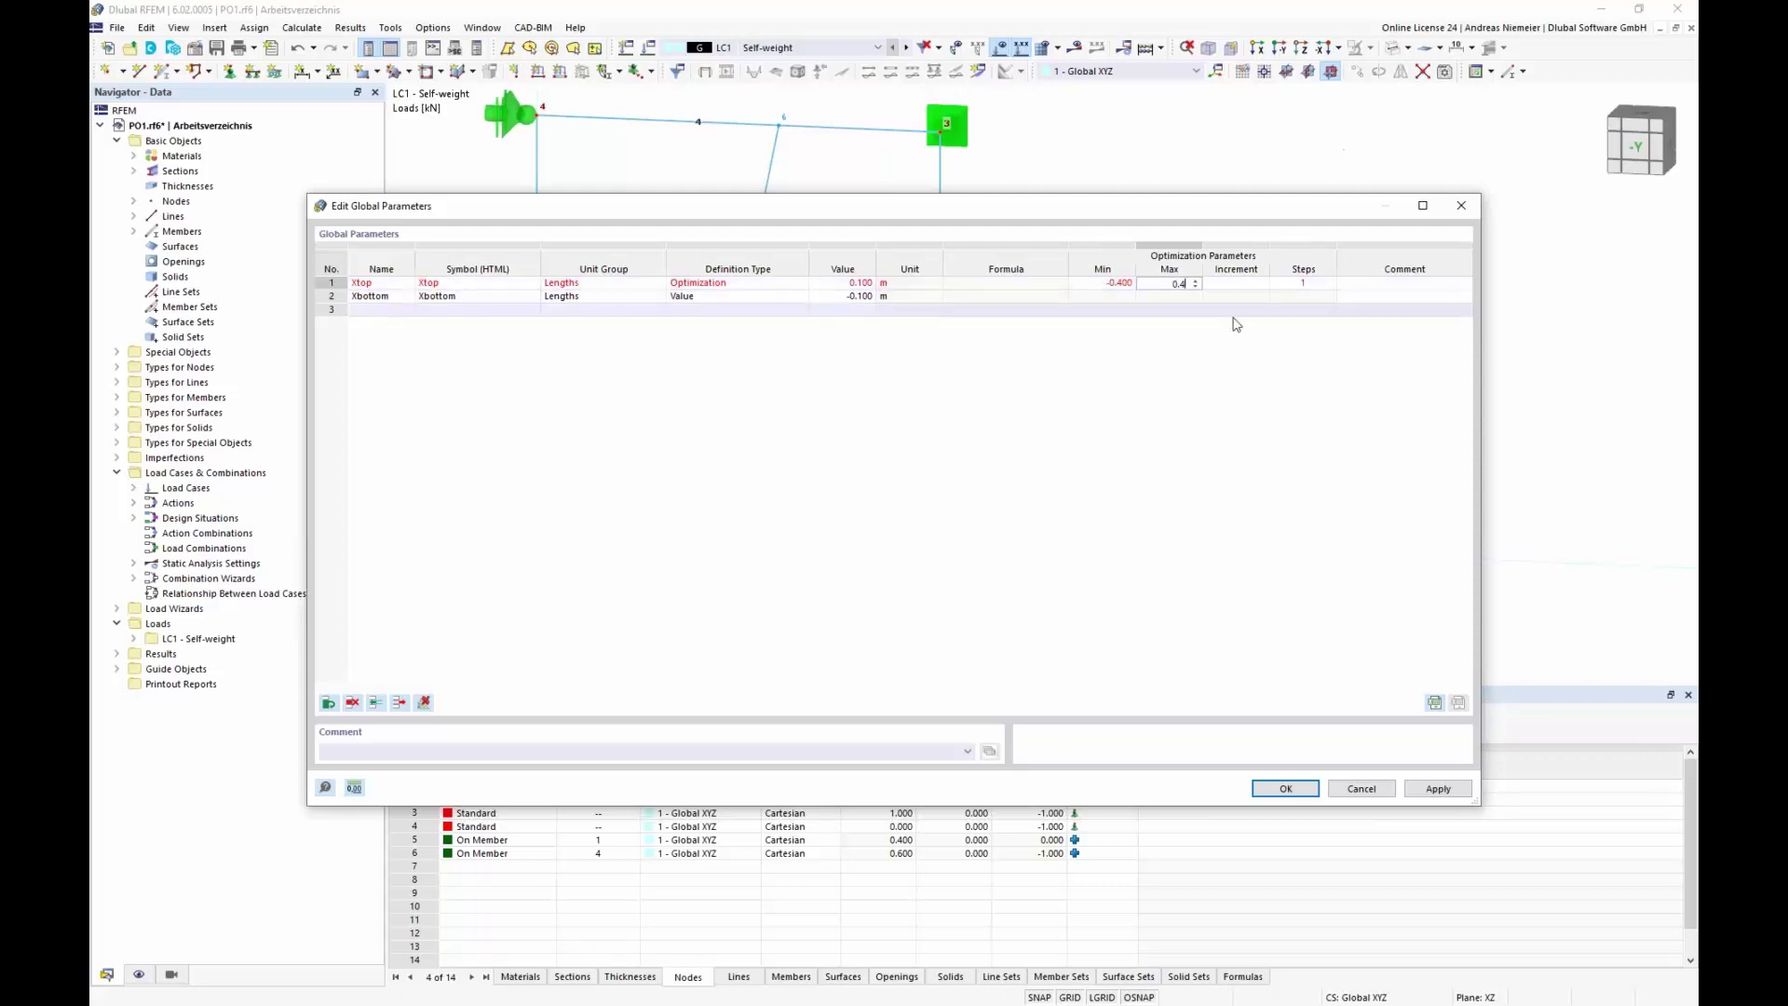
text(0.4)
key(Tab)
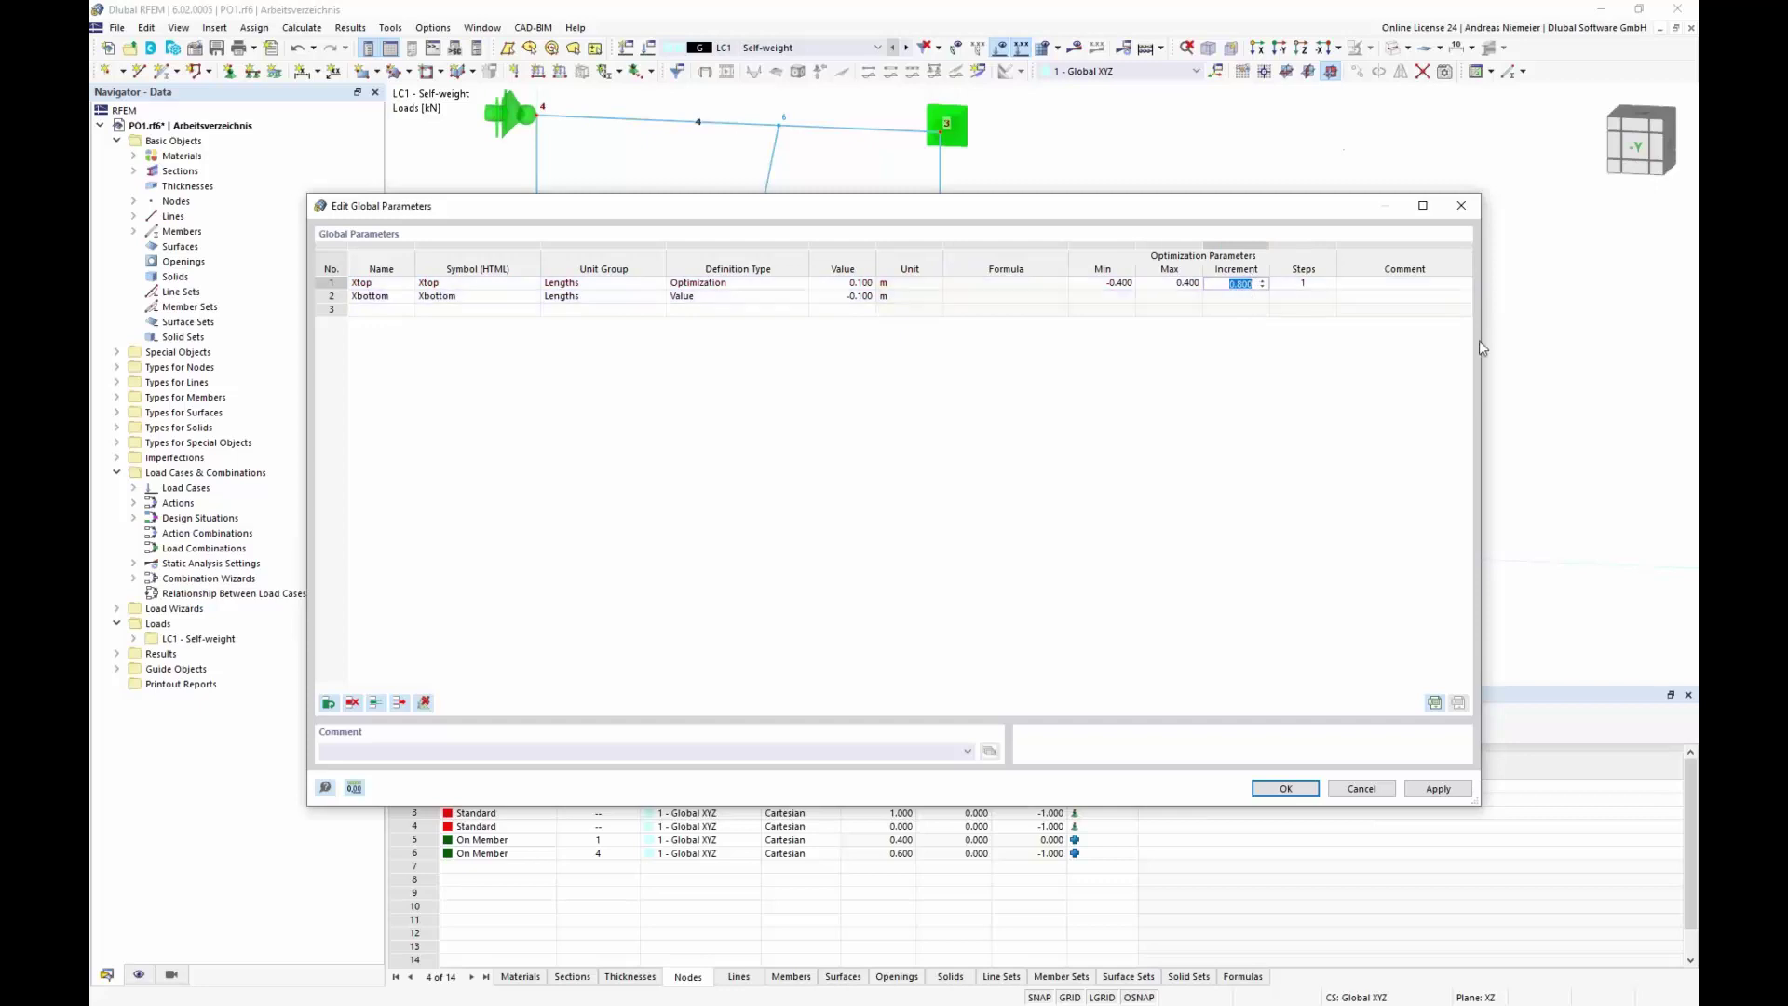
text(0.2)
click(1406, 309)
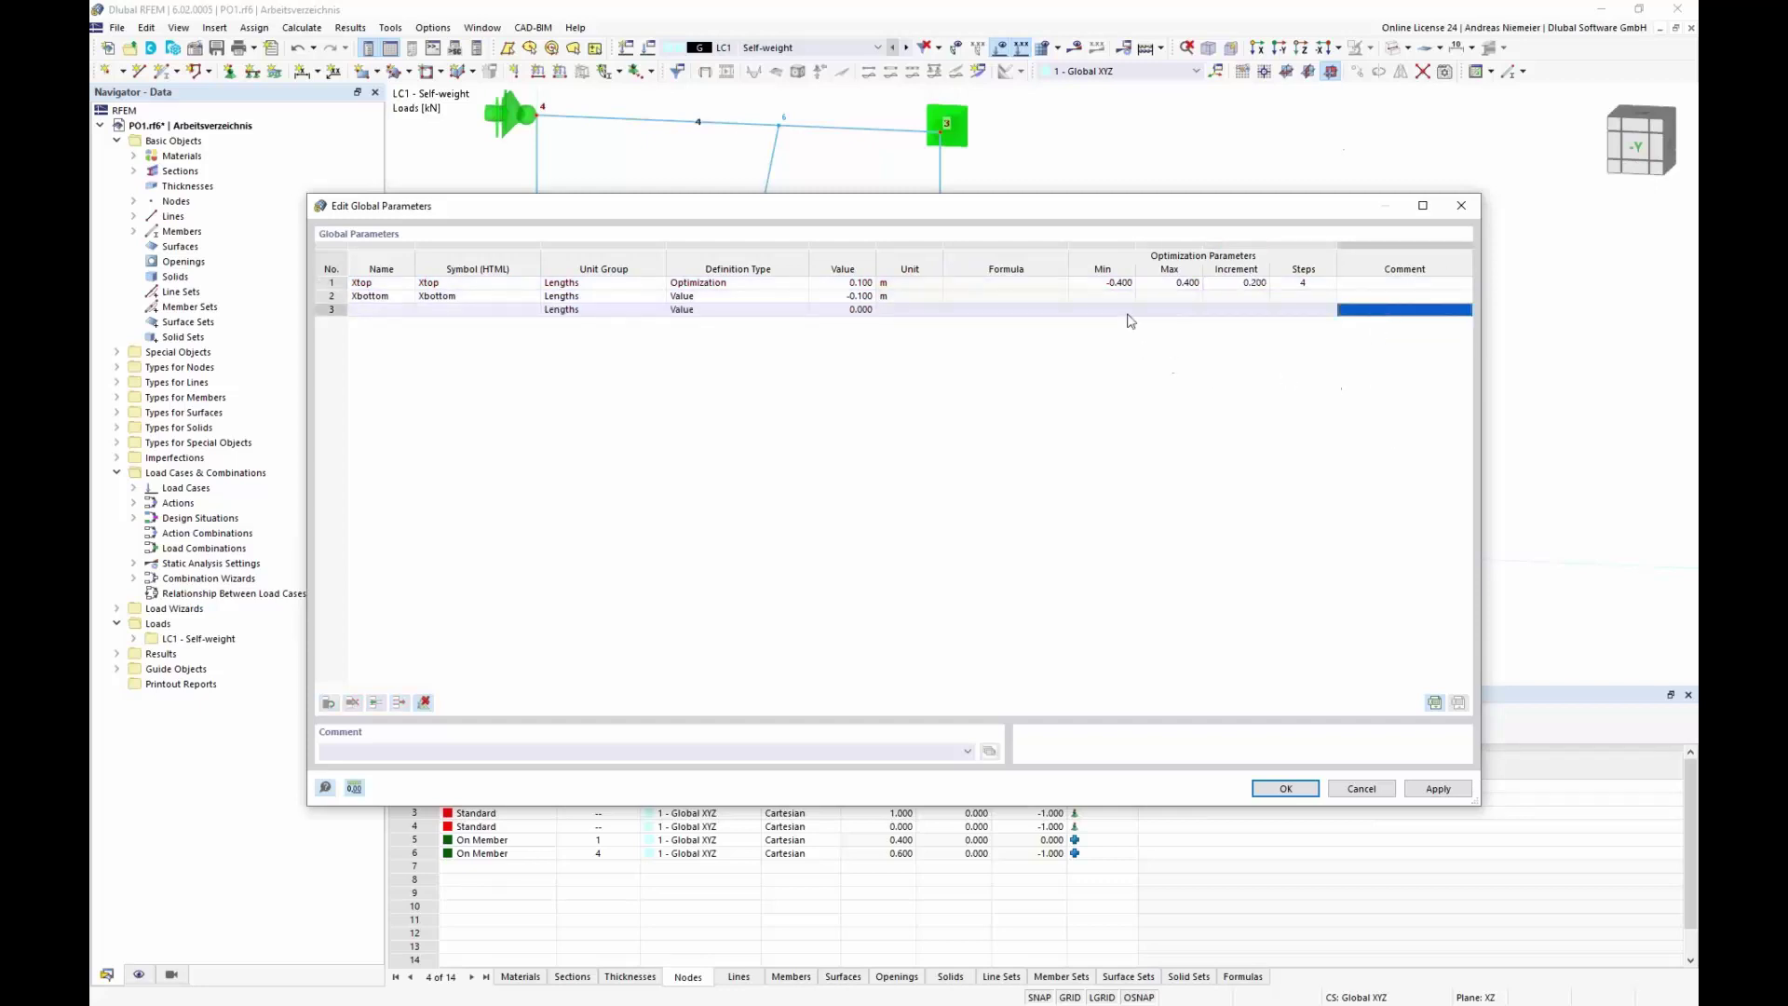
- Change the definition type of the global parameter Xbottom to Optimization
click(745, 296)
click(800, 296)
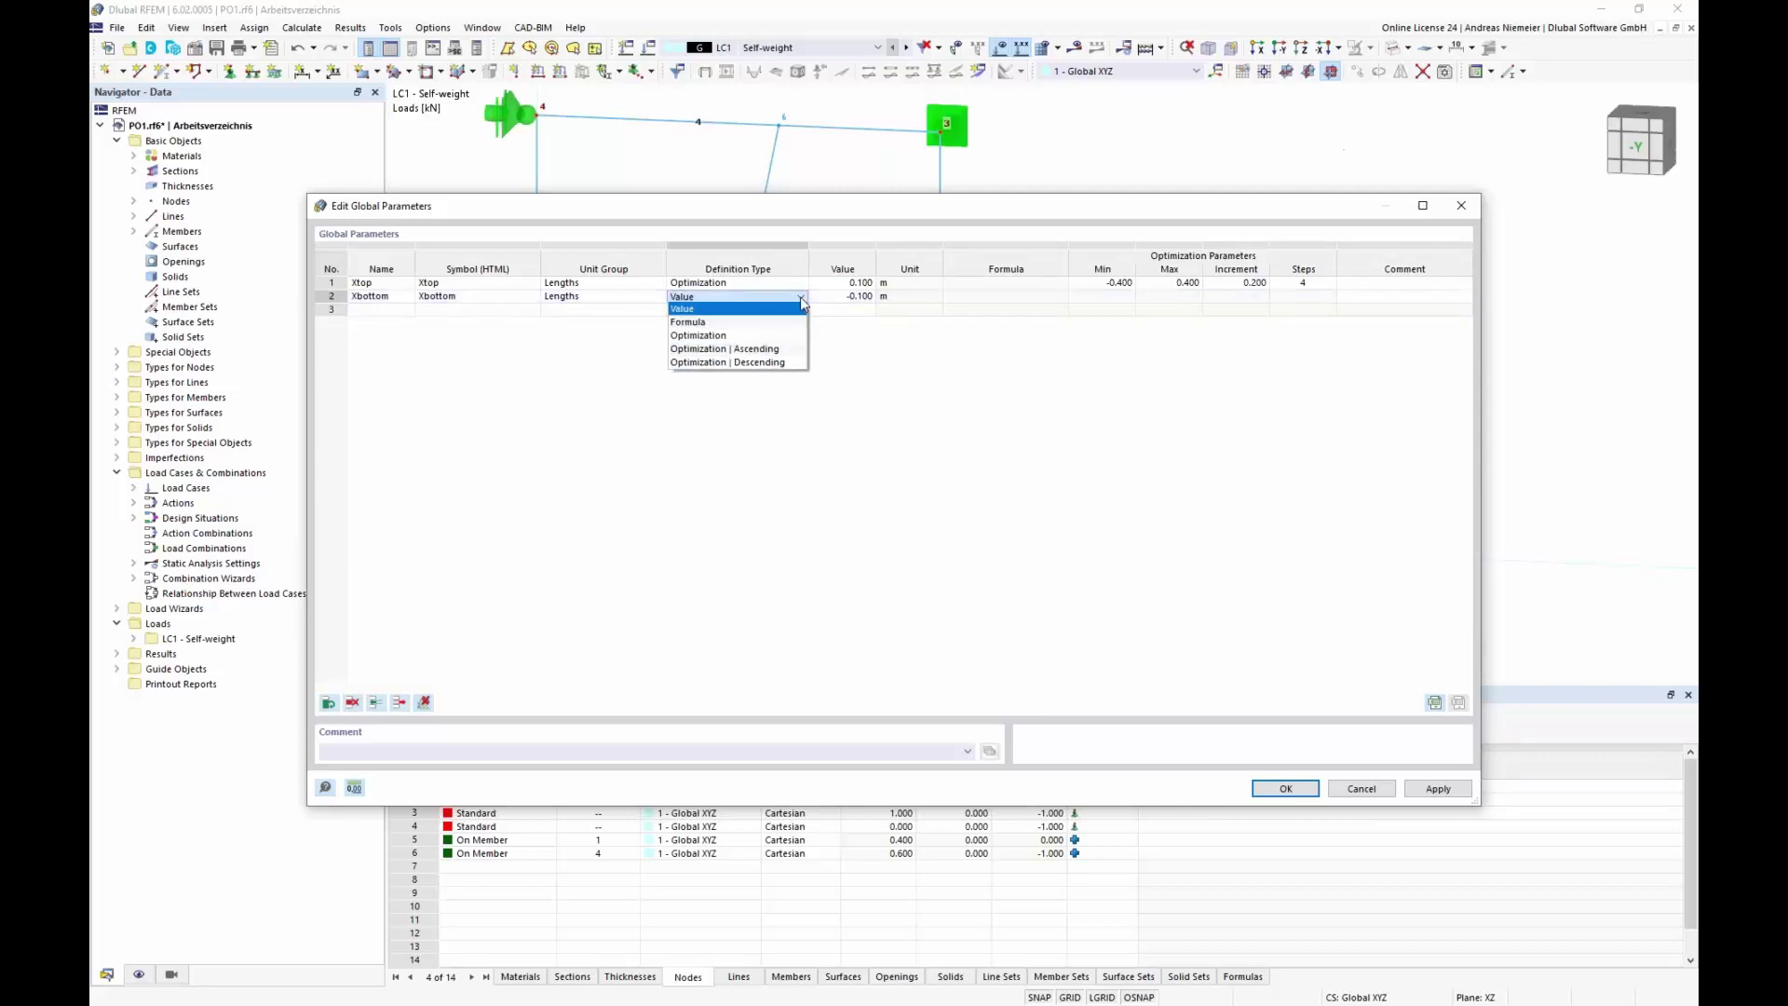
click(782, 335)
- Set Xbottom's optimization range to a minimum of -0.4 m, a maximum of 0.4 m and an increment of 0.2 m, and confirm the parameters
click(1118, 296)
text(-0..4)
click(1316, 319)
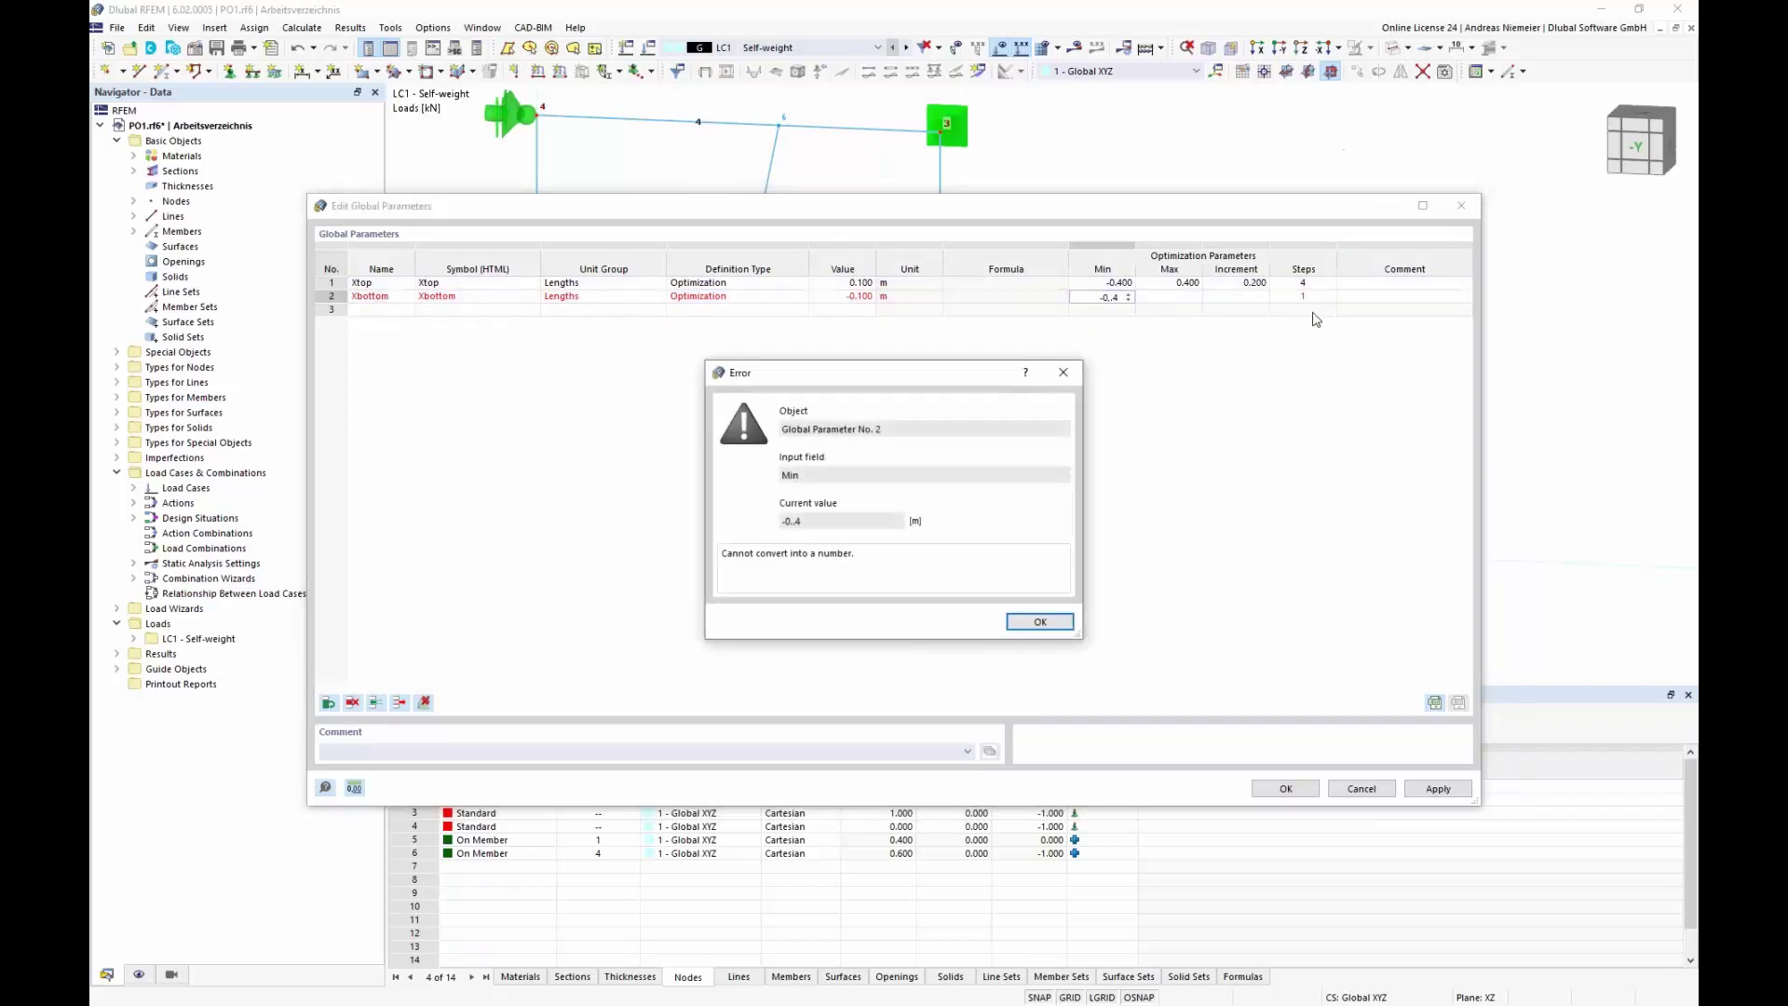
click(1042, 621)
text(-)
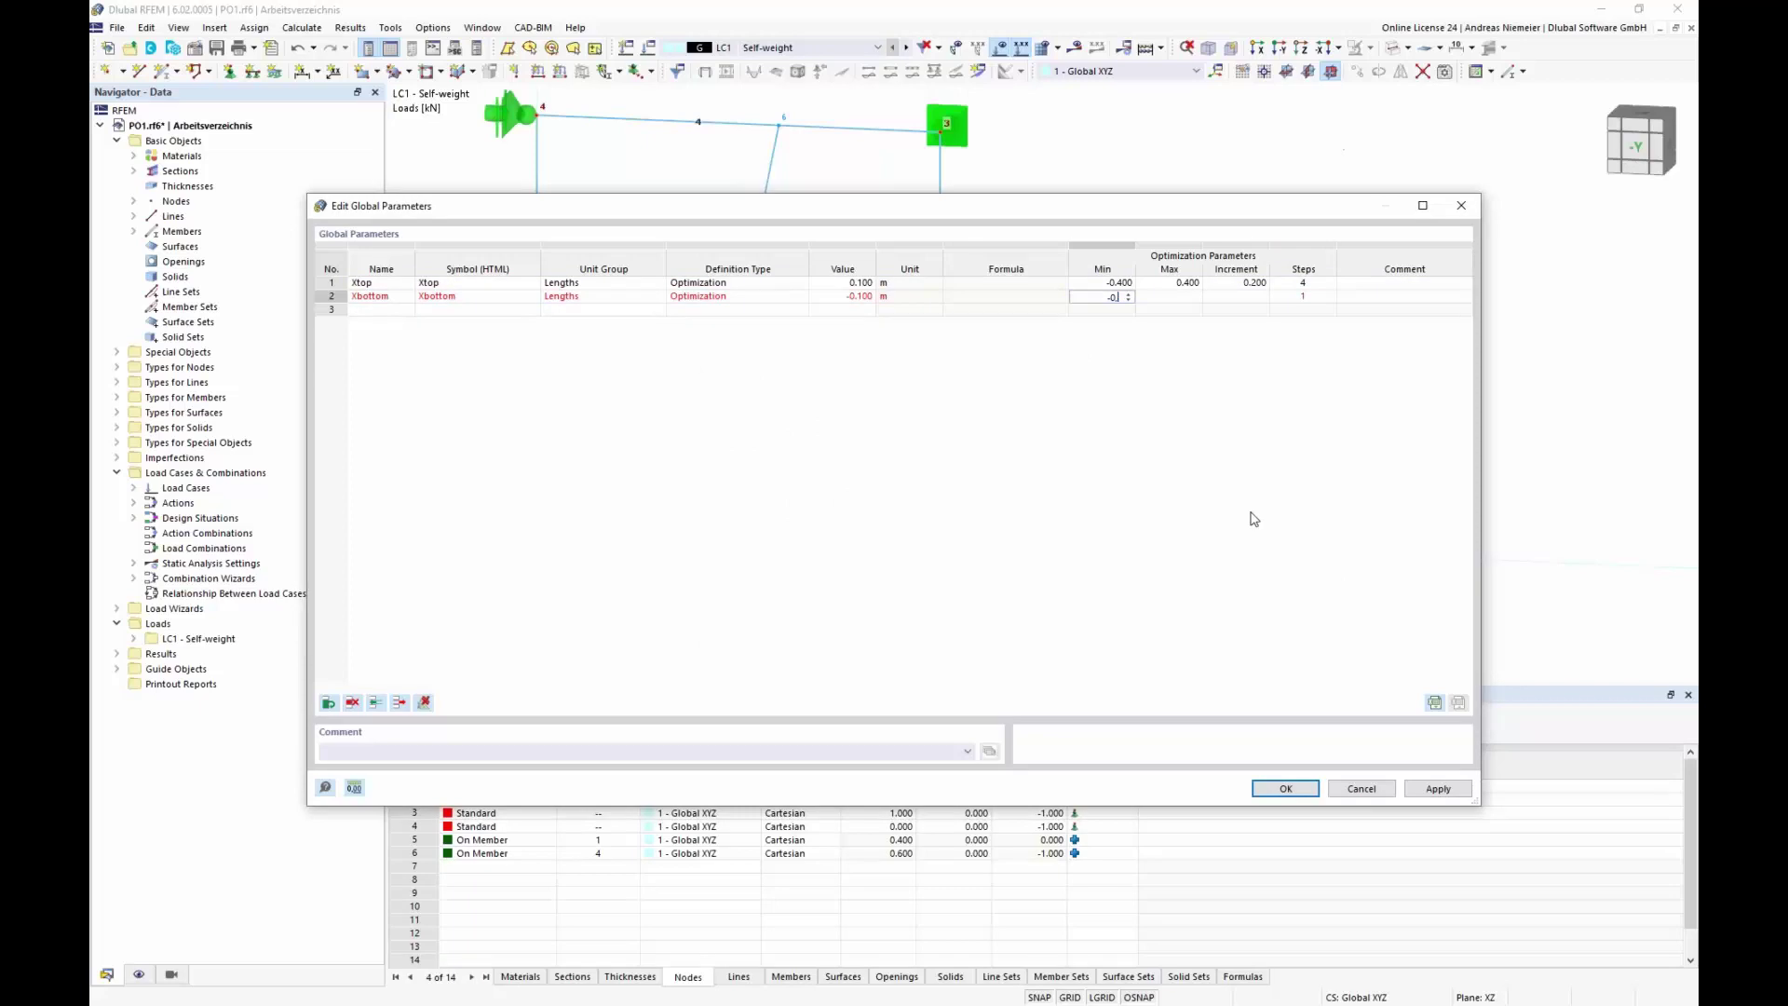
key(BackSpace)
text(4)
key(Tab)
text(0.4)
key(Tab)
text(0.2)
key(Tab)
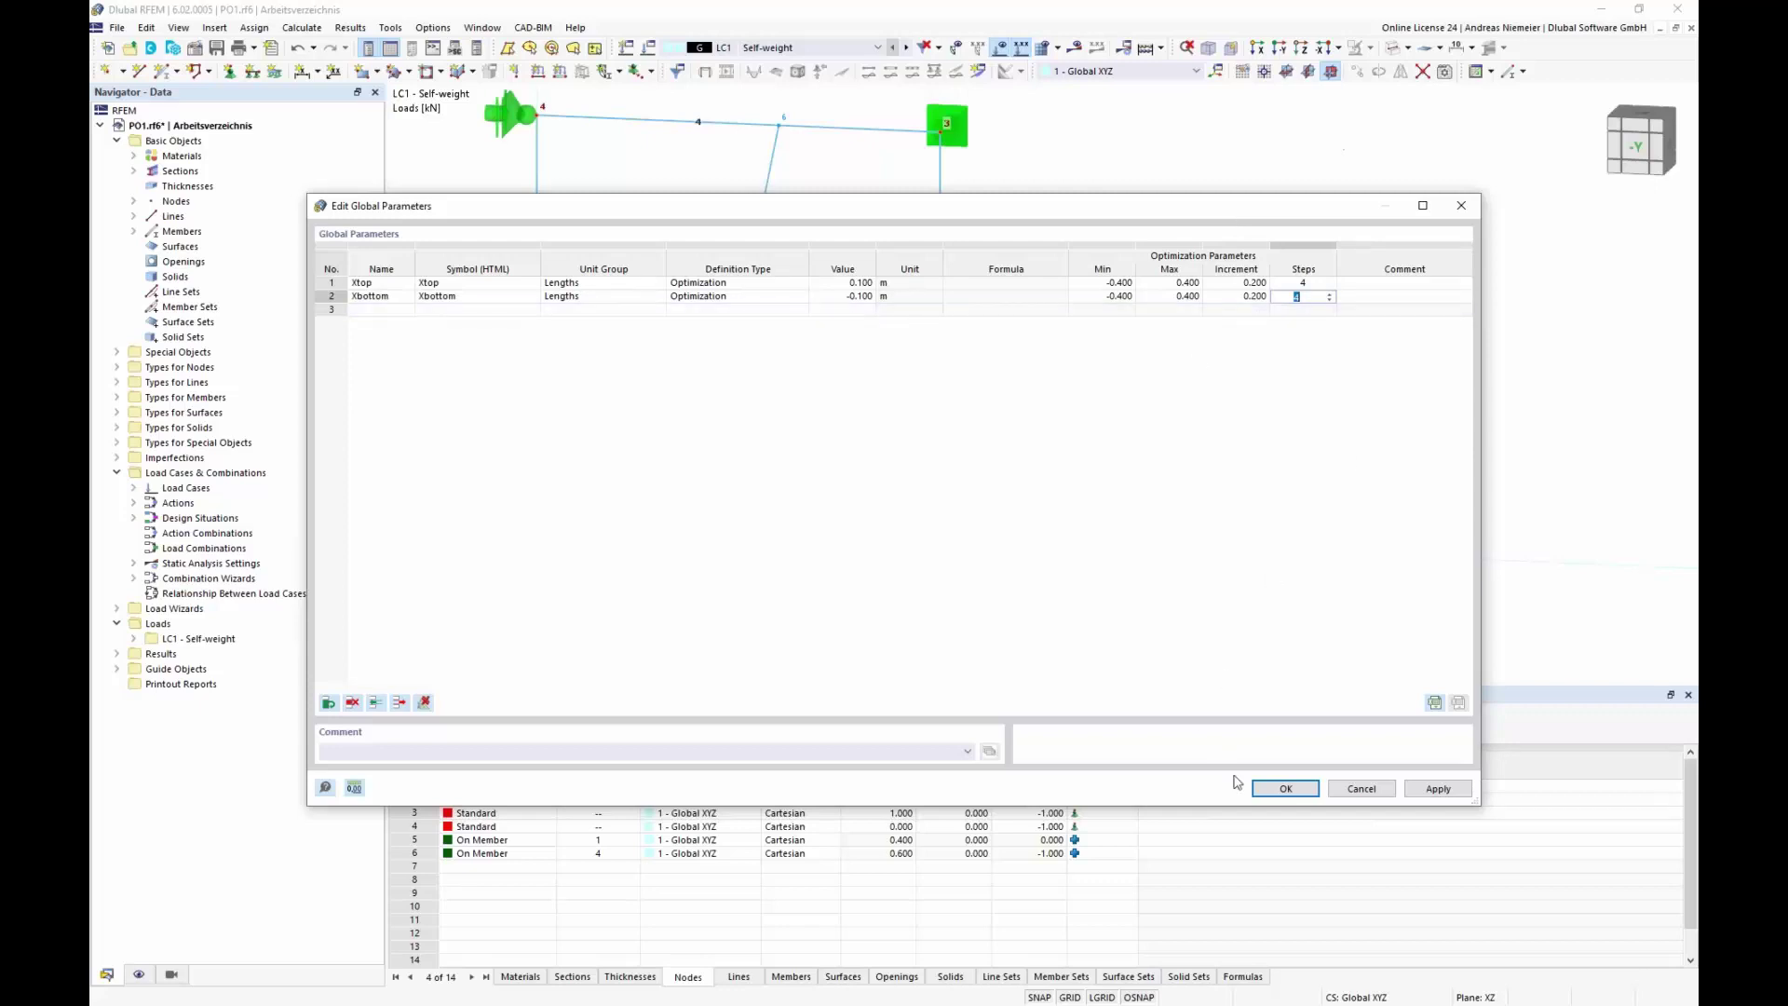
click(1313, 792)
click(1285, 788)
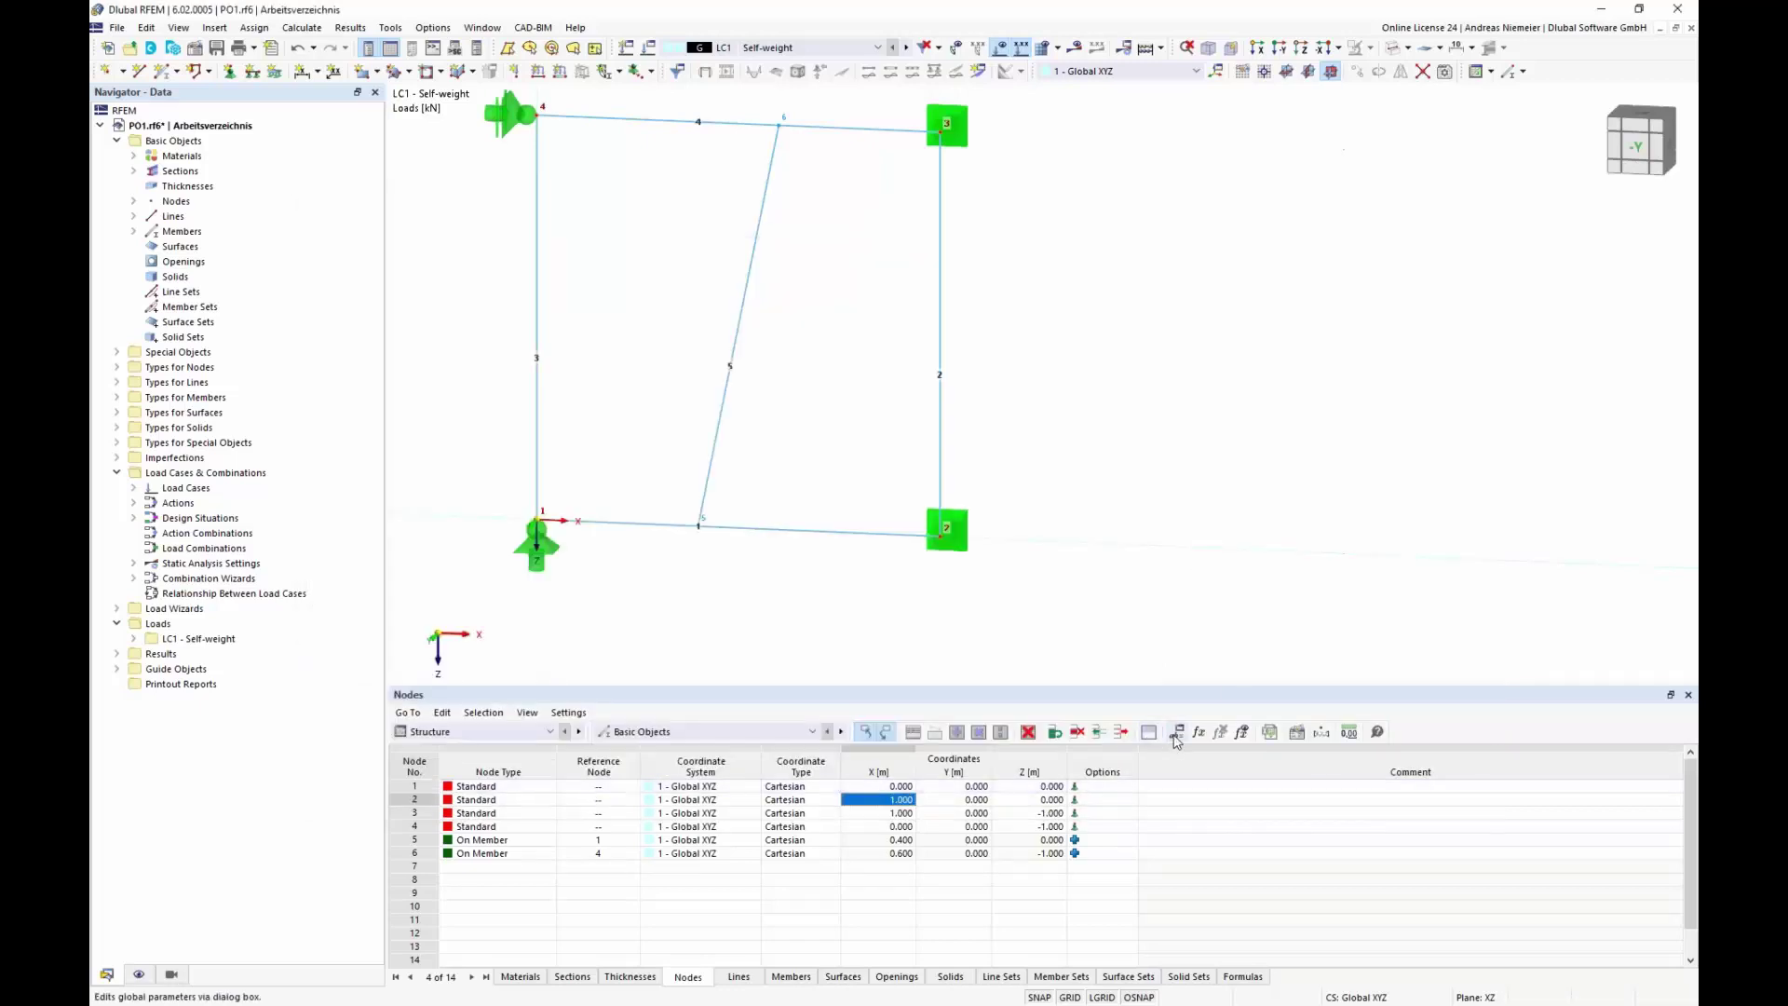
- Set the current values of the global parameters Xtop and Xbottom to 0 m and confirm
click(1176, 732)
click(843, 282)
text(0)
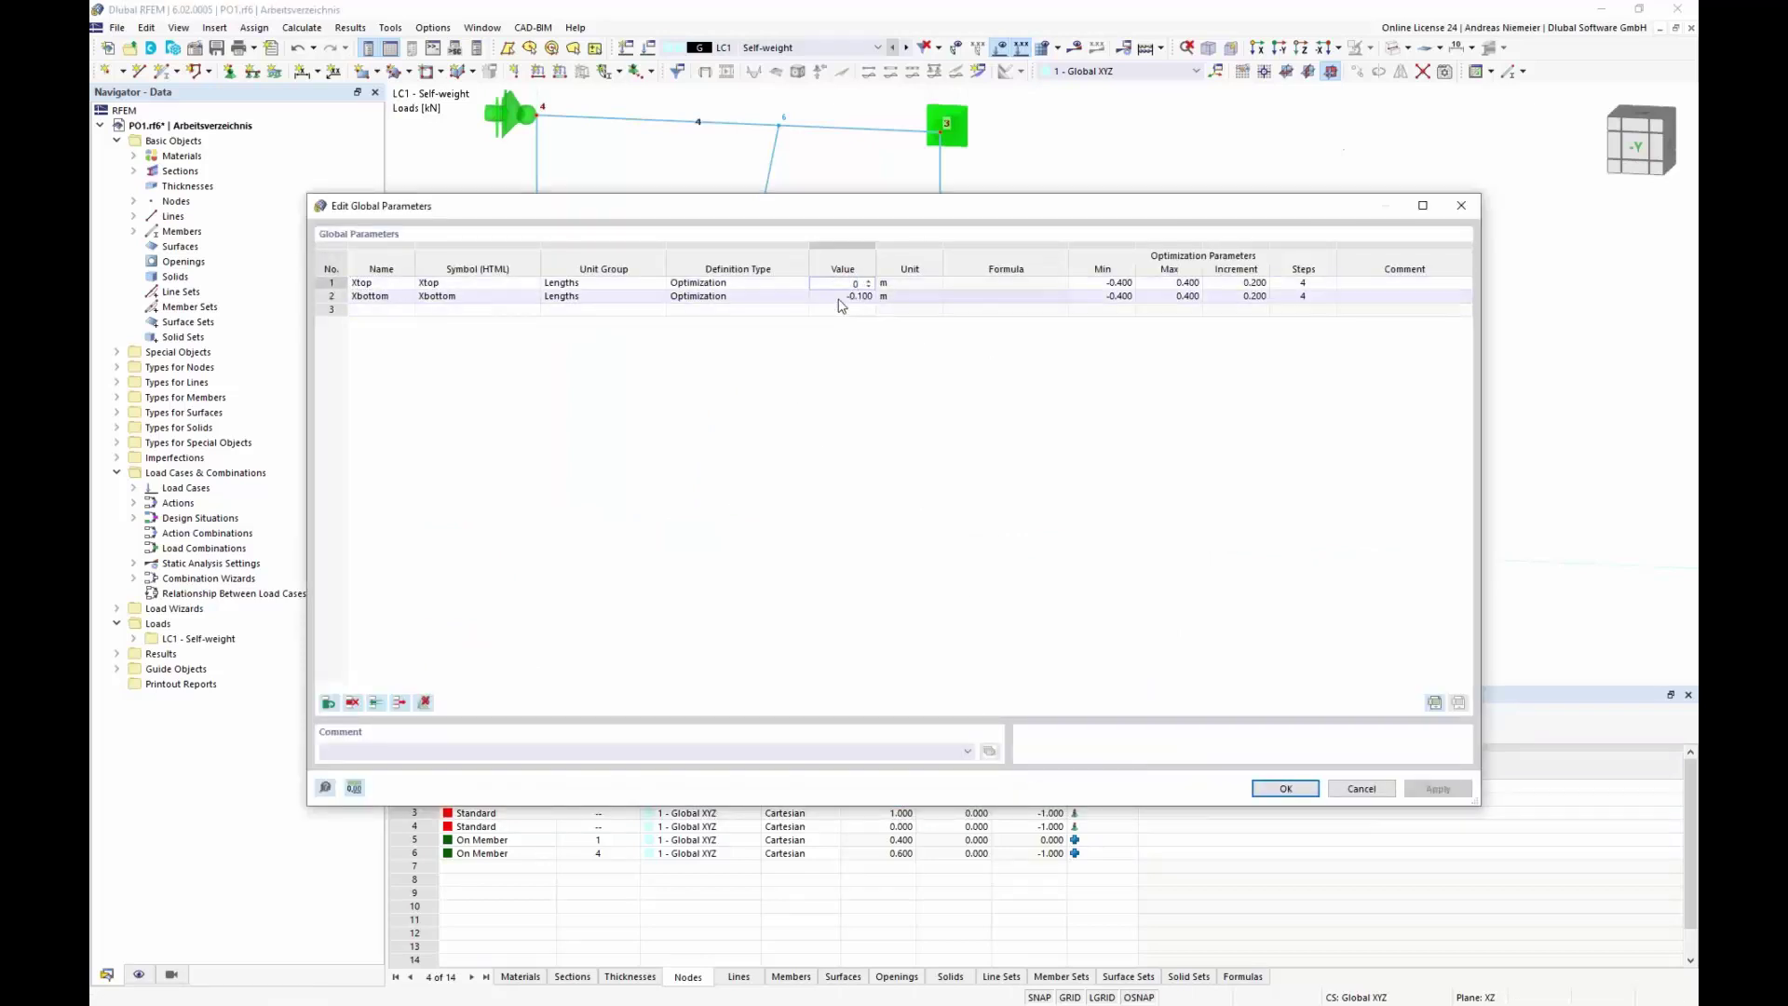
click(1285, 790)
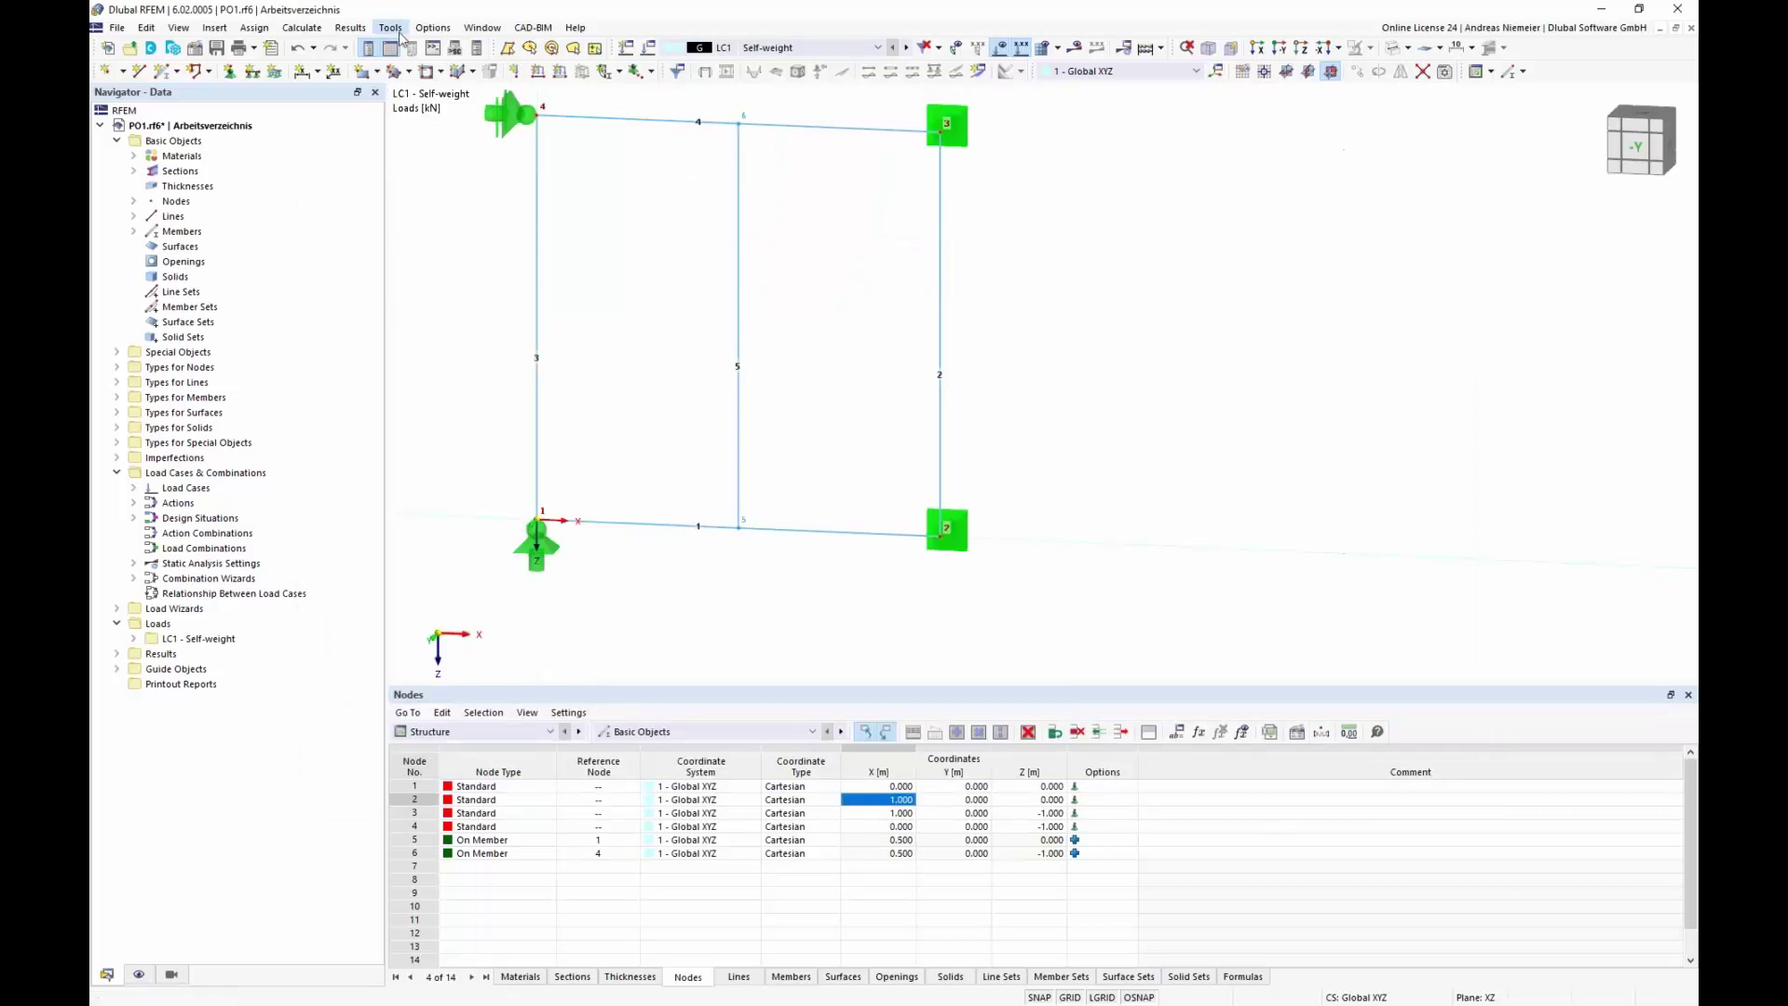
- Activate the optimization in the model's optimization settings
click(302, 27)
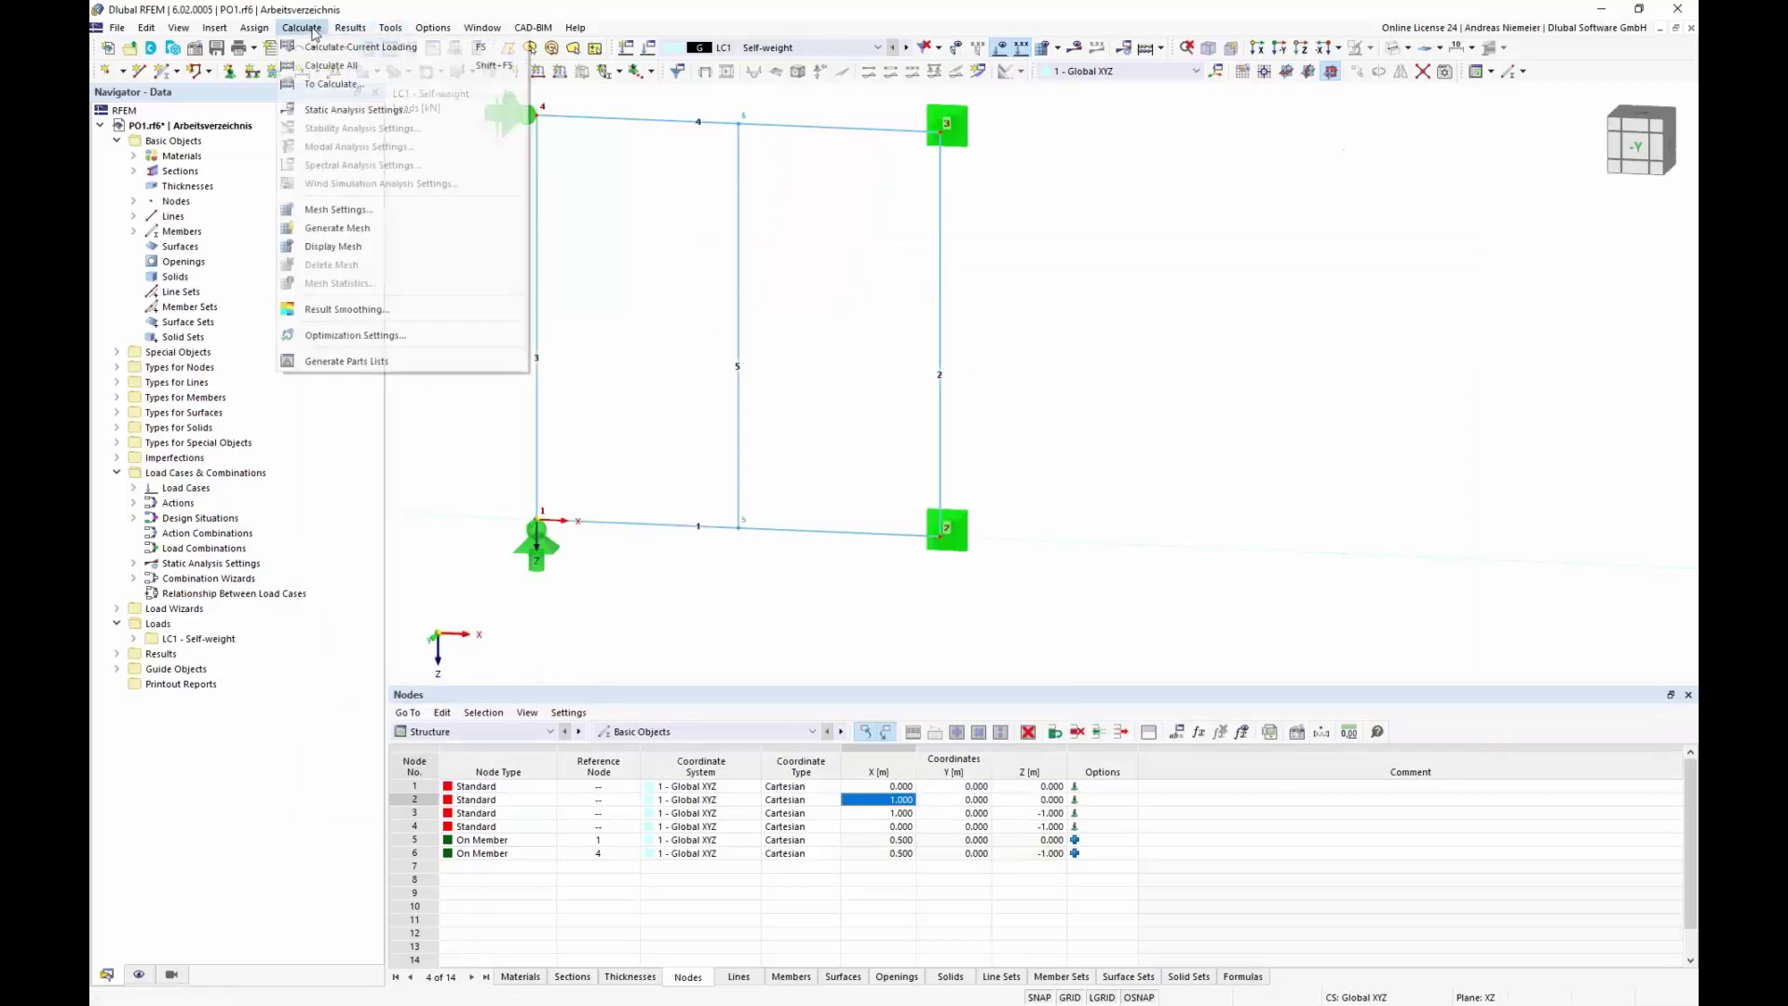
click(337, 337)
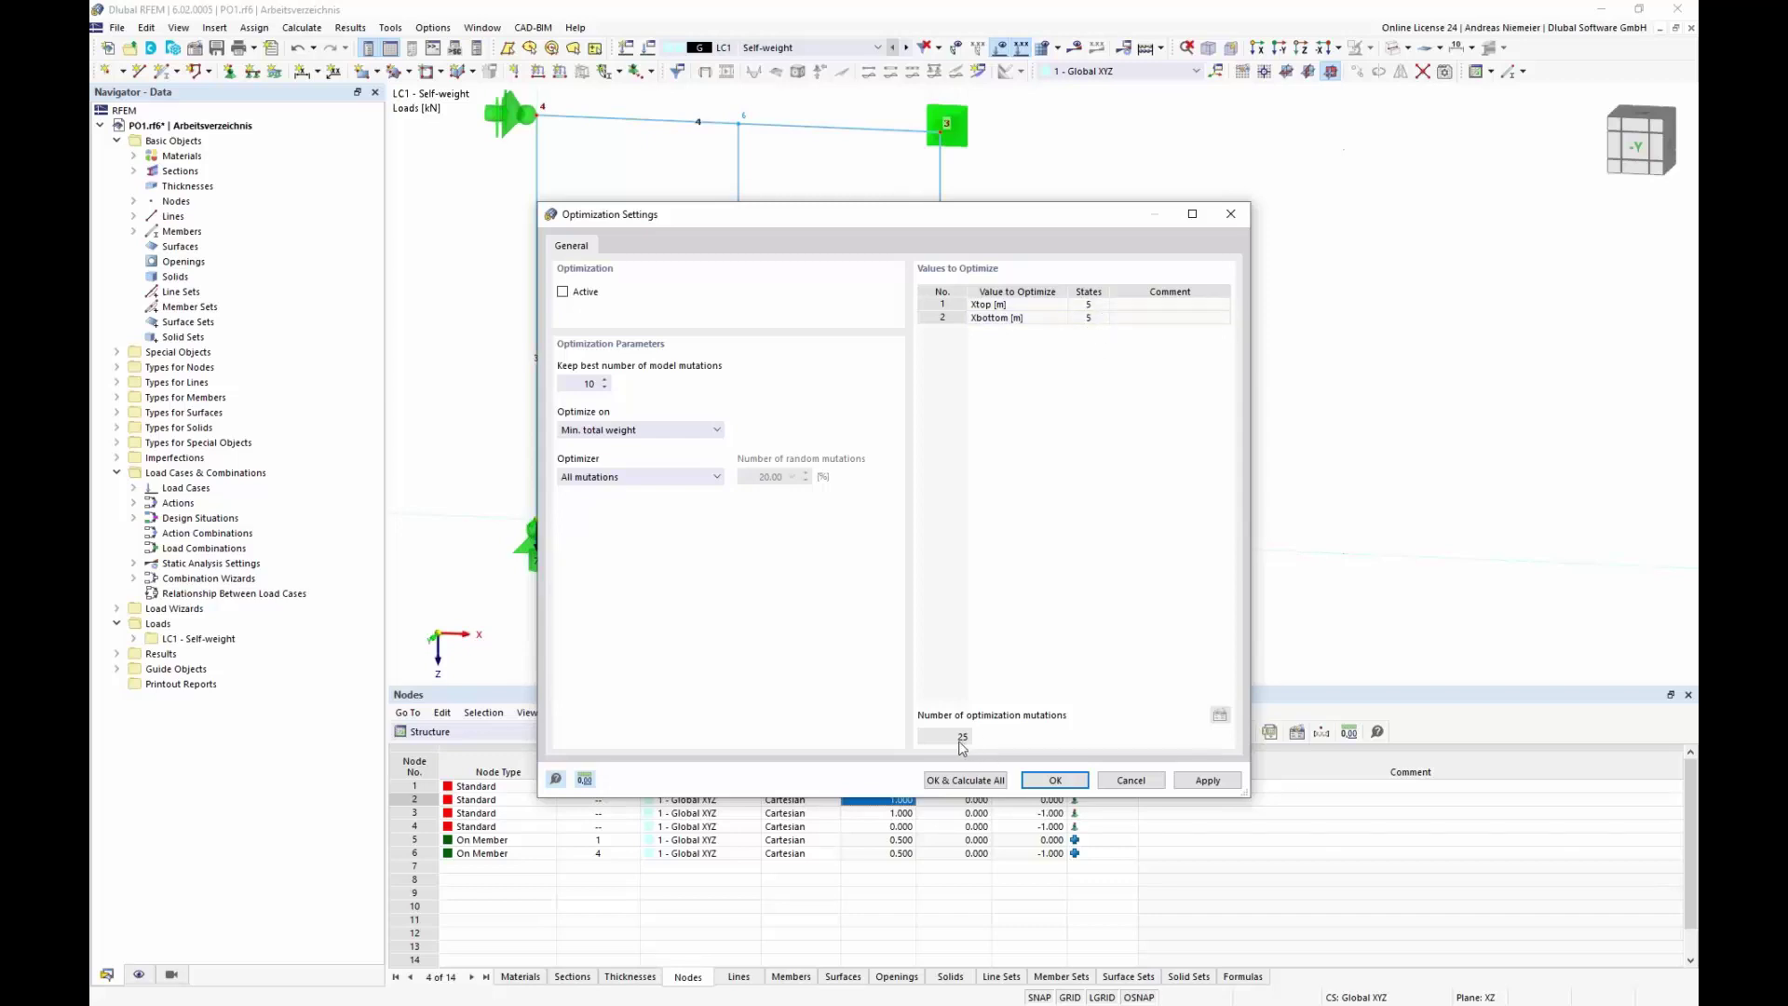
drag(837, 220, 1209, 203)
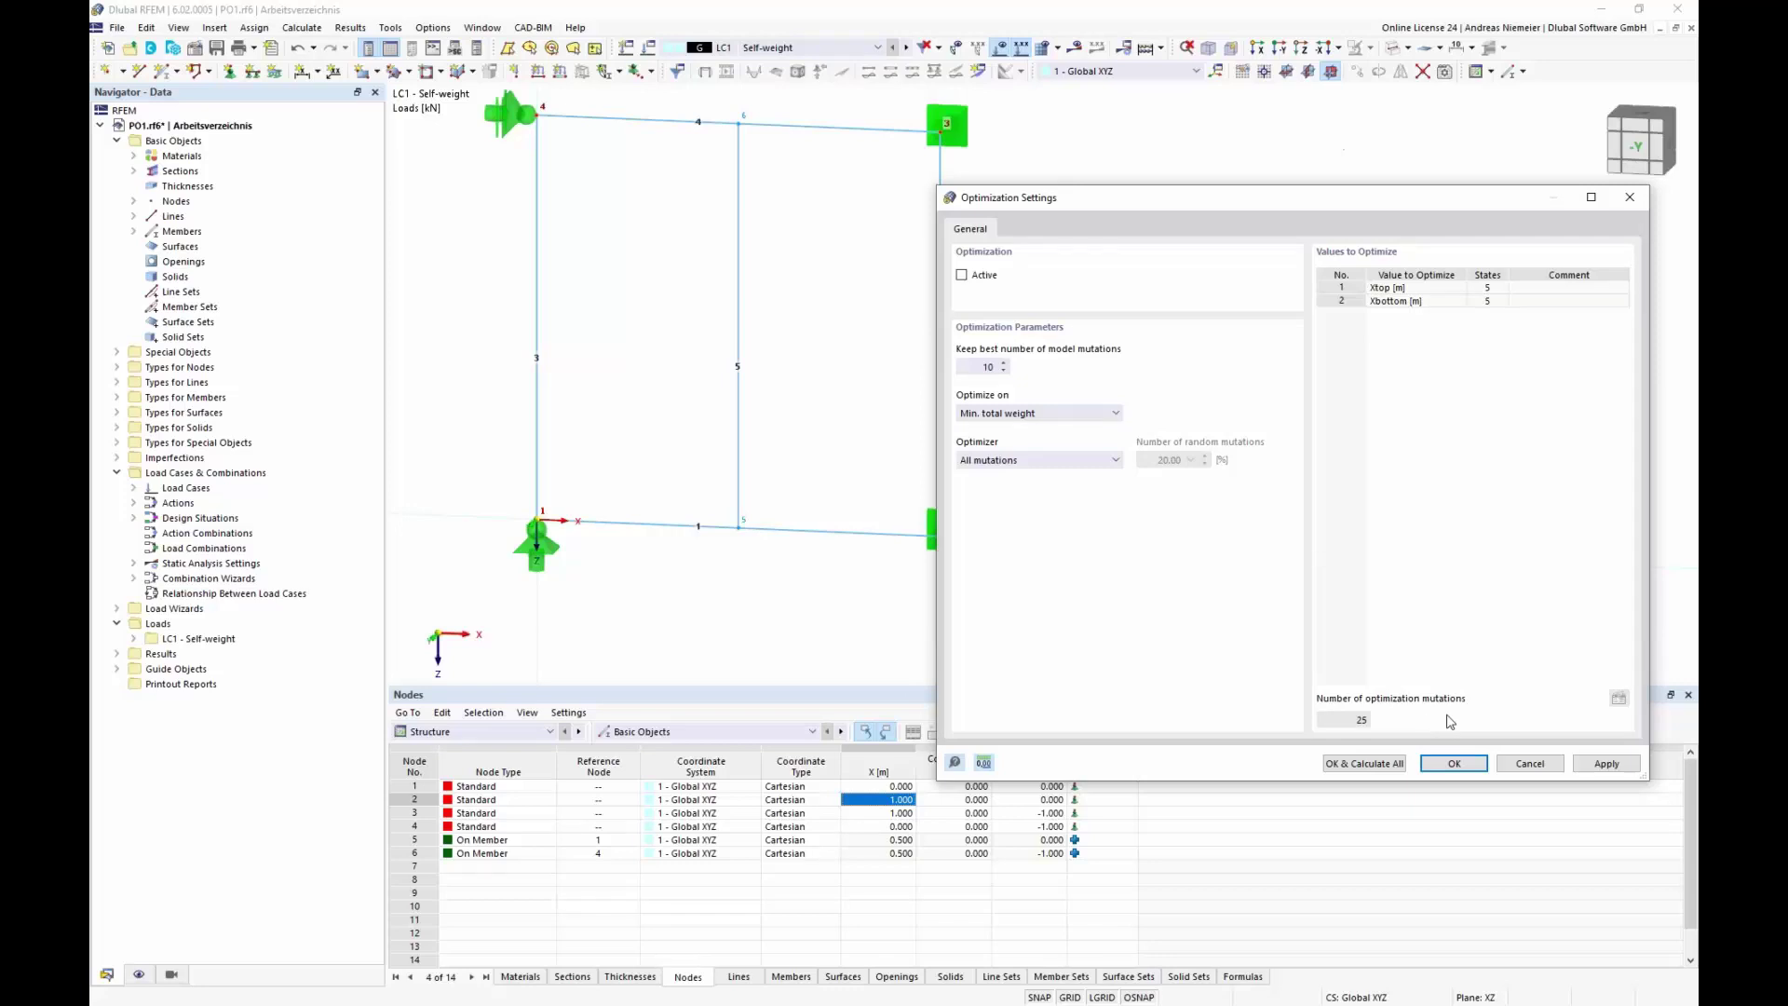
click(1459, 303)
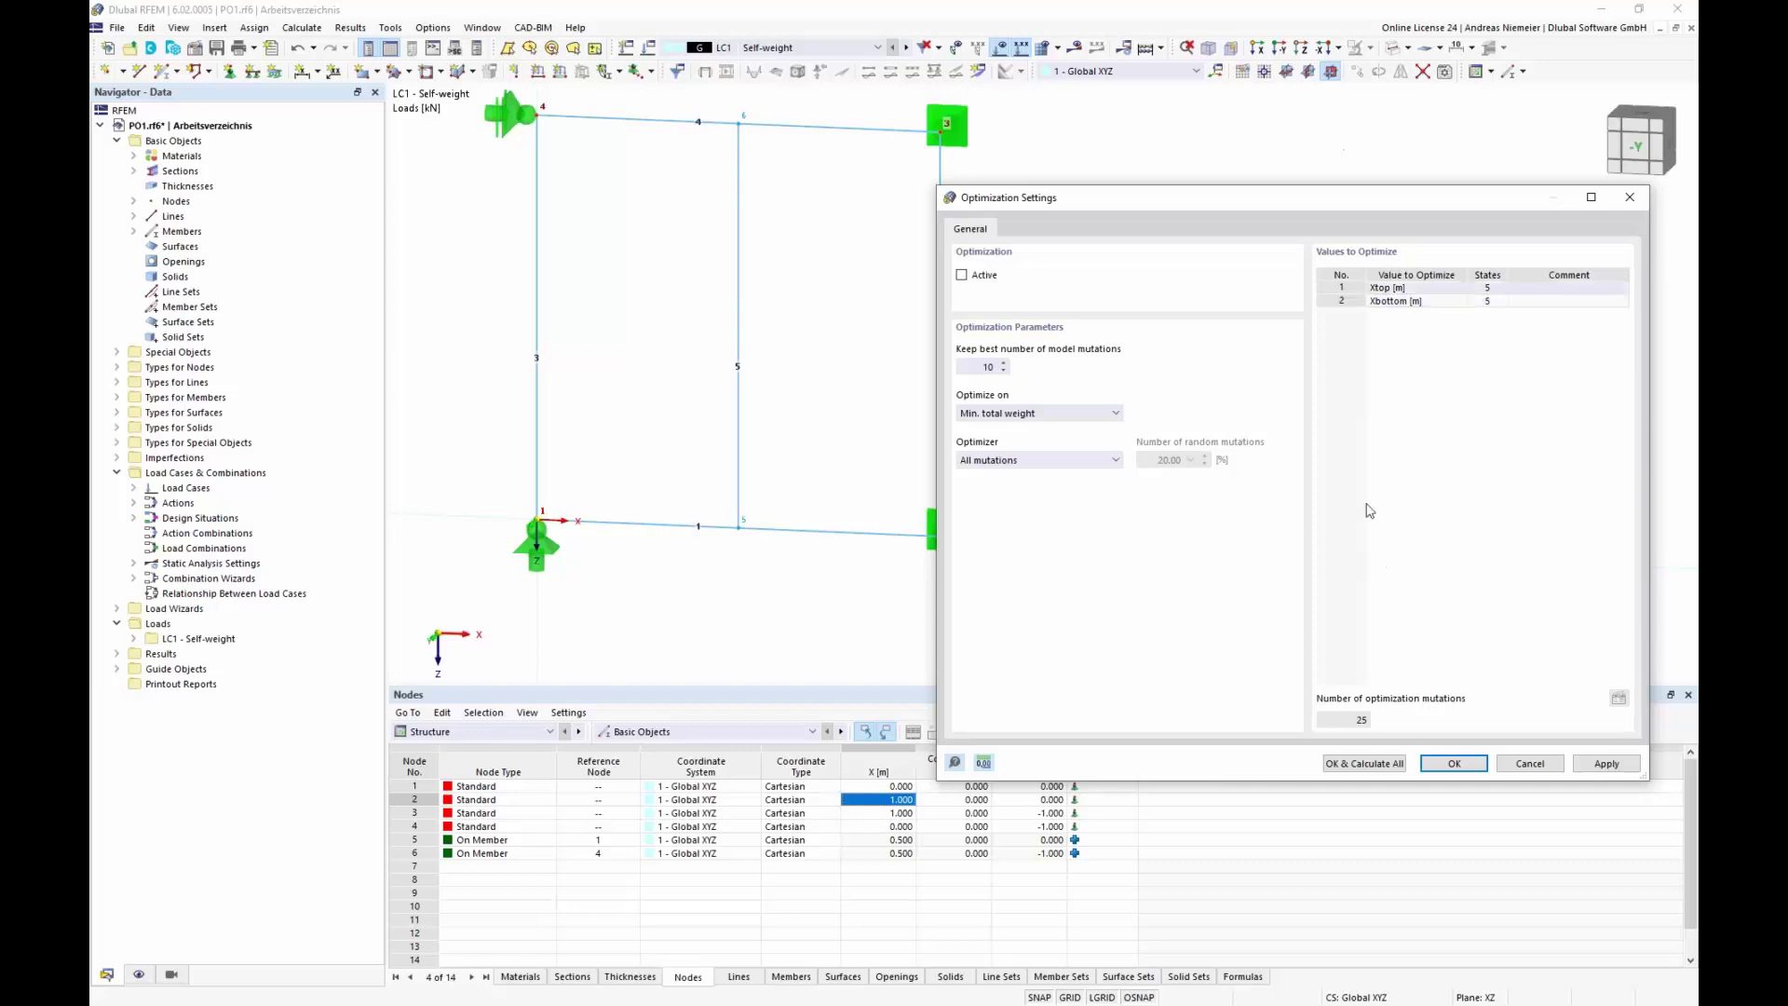
click(962, 277)
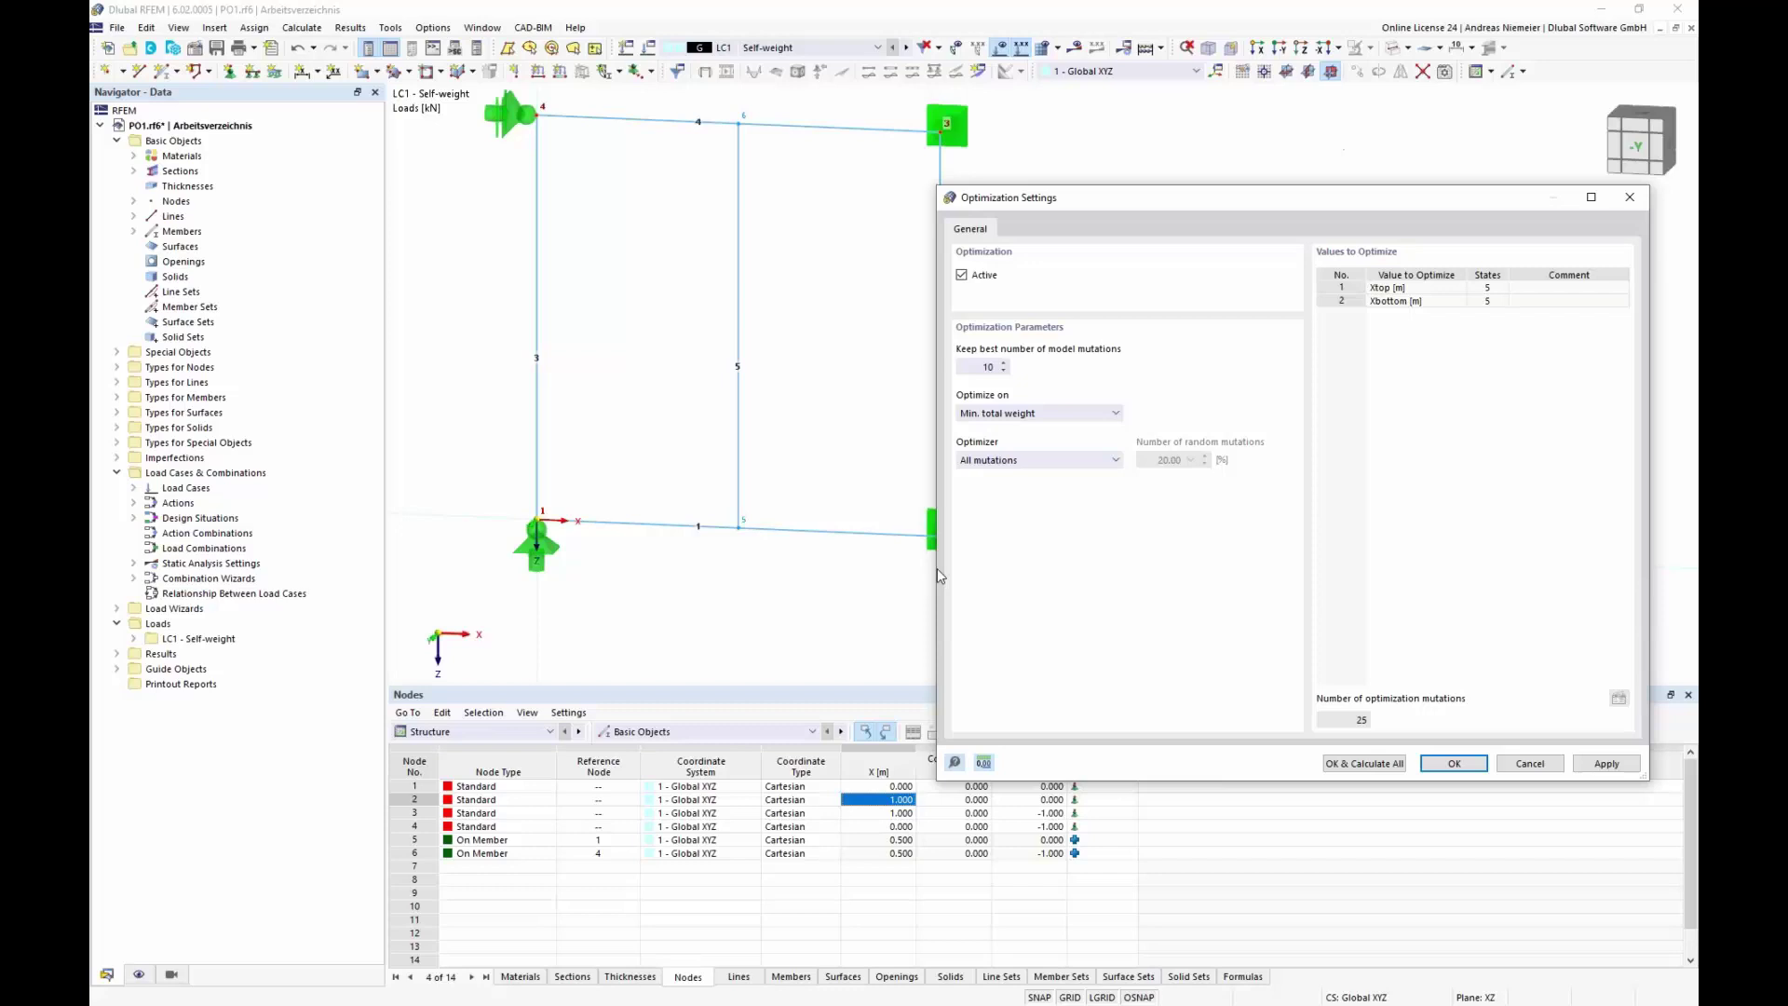
- Keep the best 25 model mutations and set the optimization target to Min. vectorial displacement
click(979, 367)
double_click(979, 365)
text(25)
click(1051, 416)
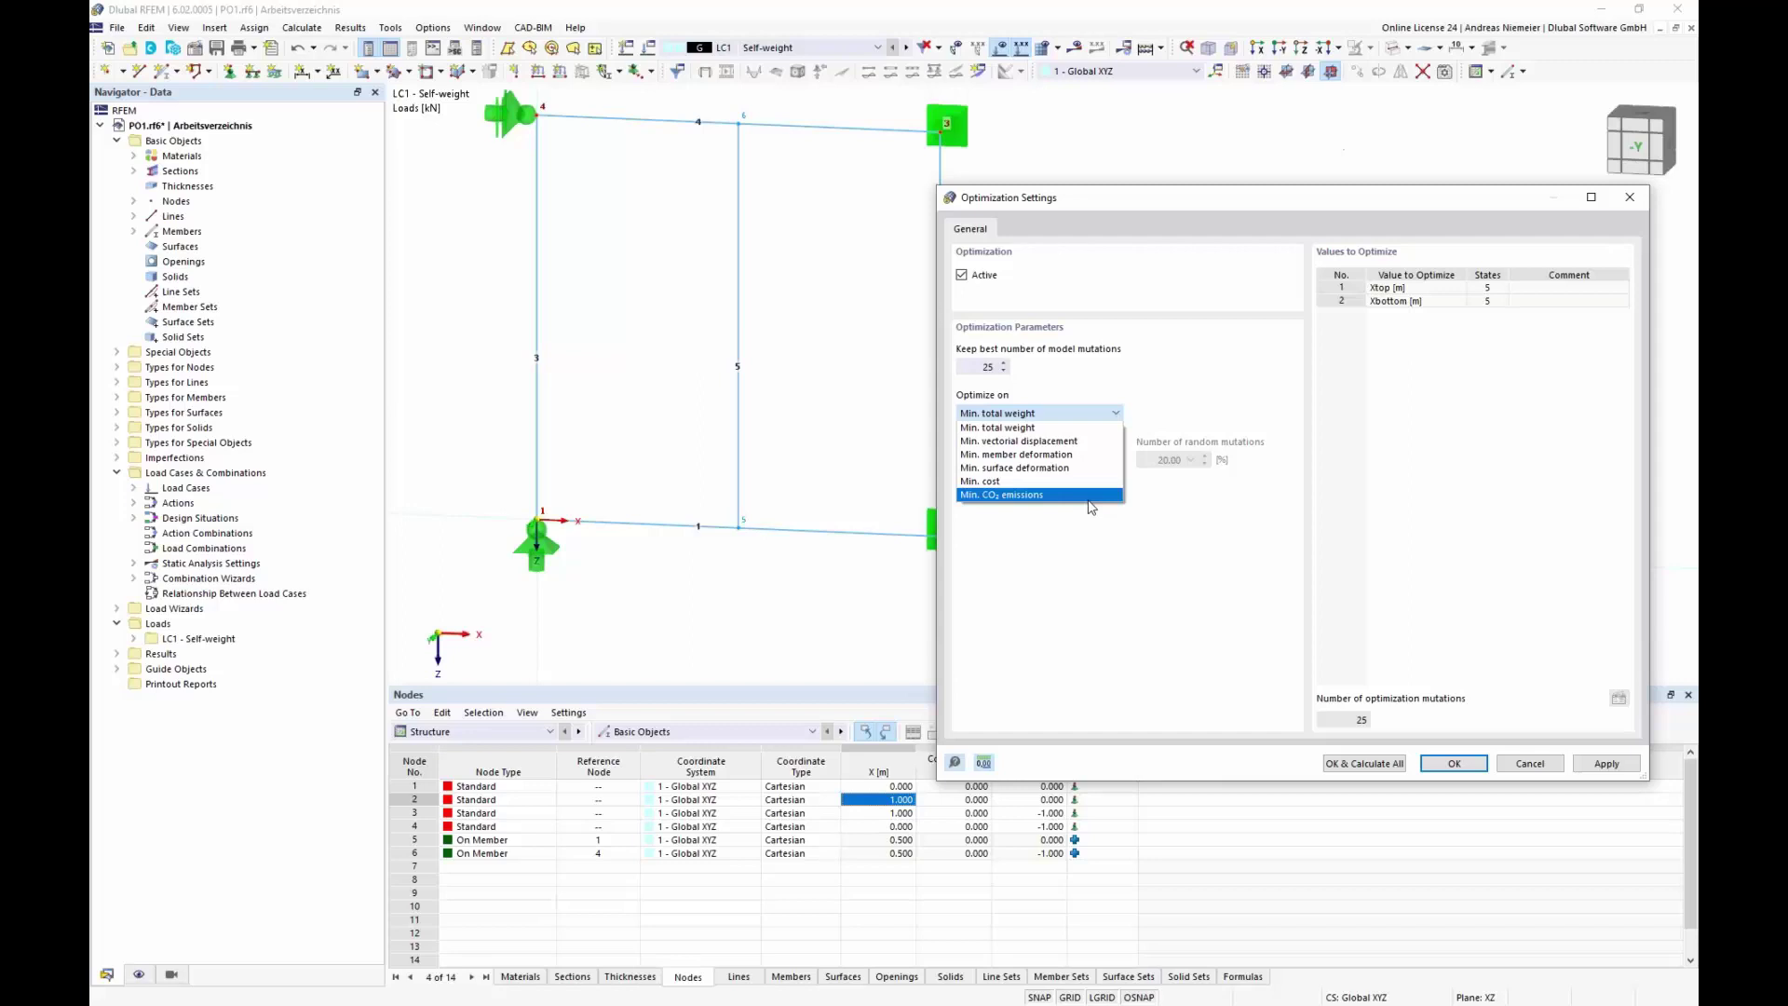
click(1064, 443)
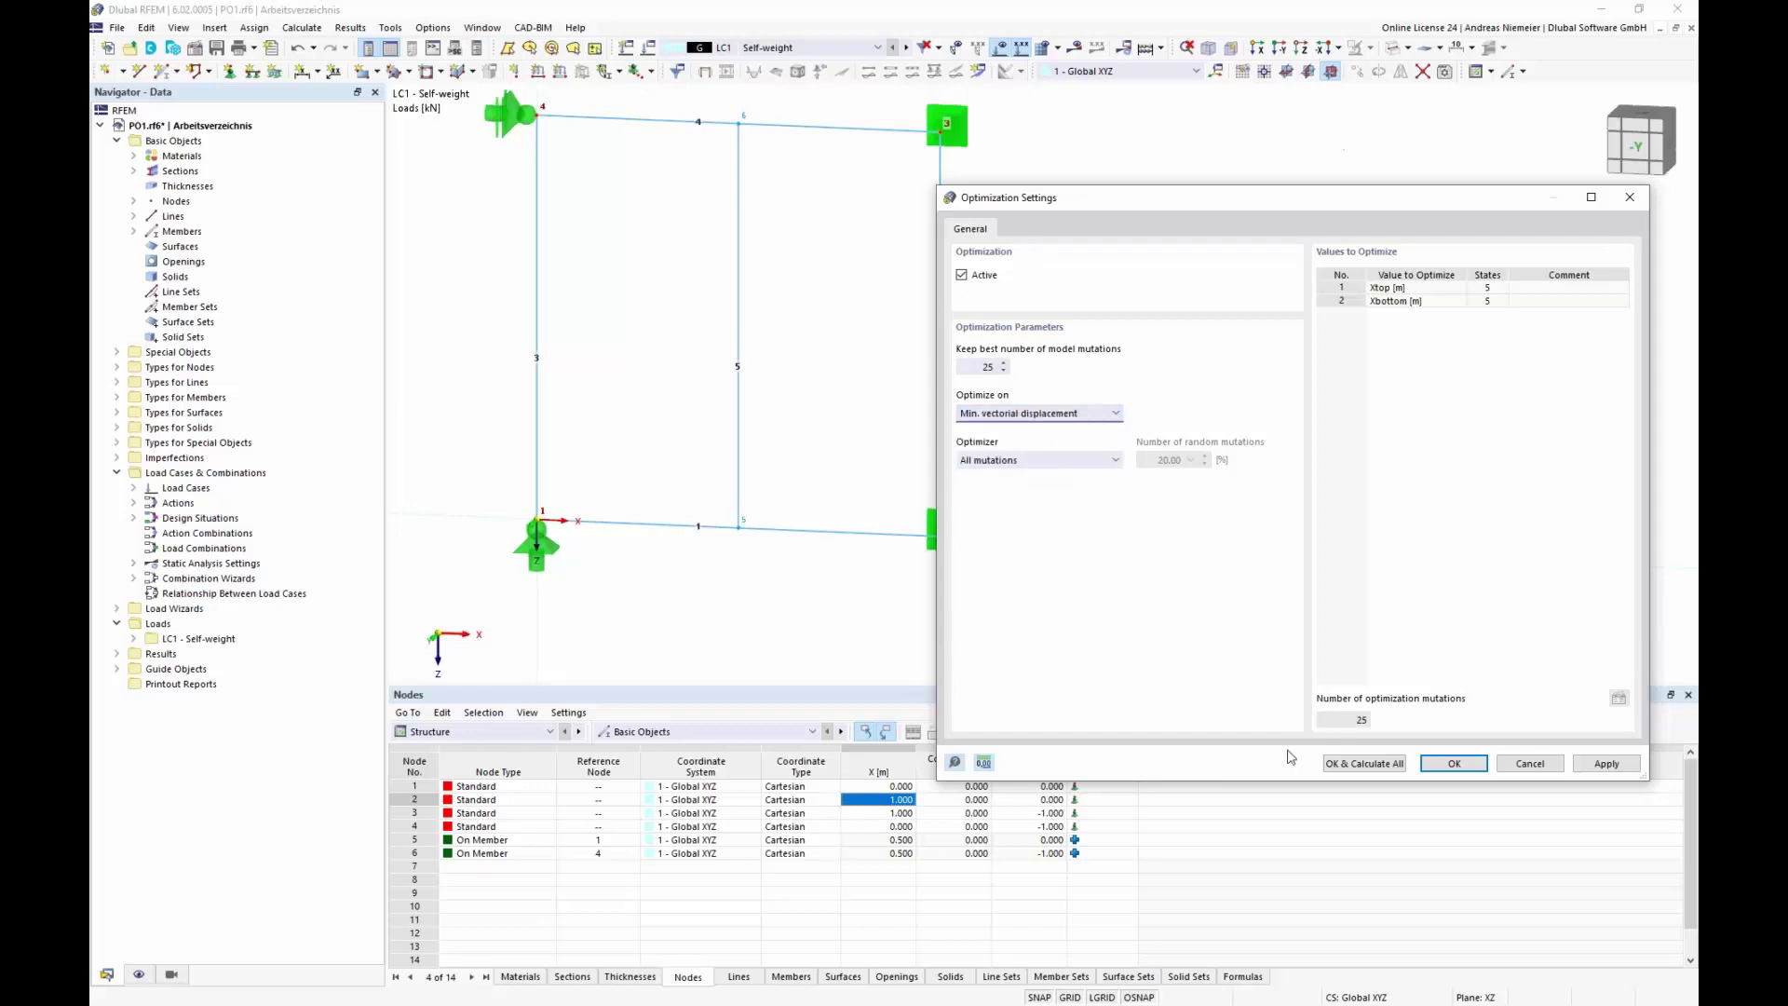
- Use All mutations as the optimizer and run the full optimization calculation
click(1067, 458)
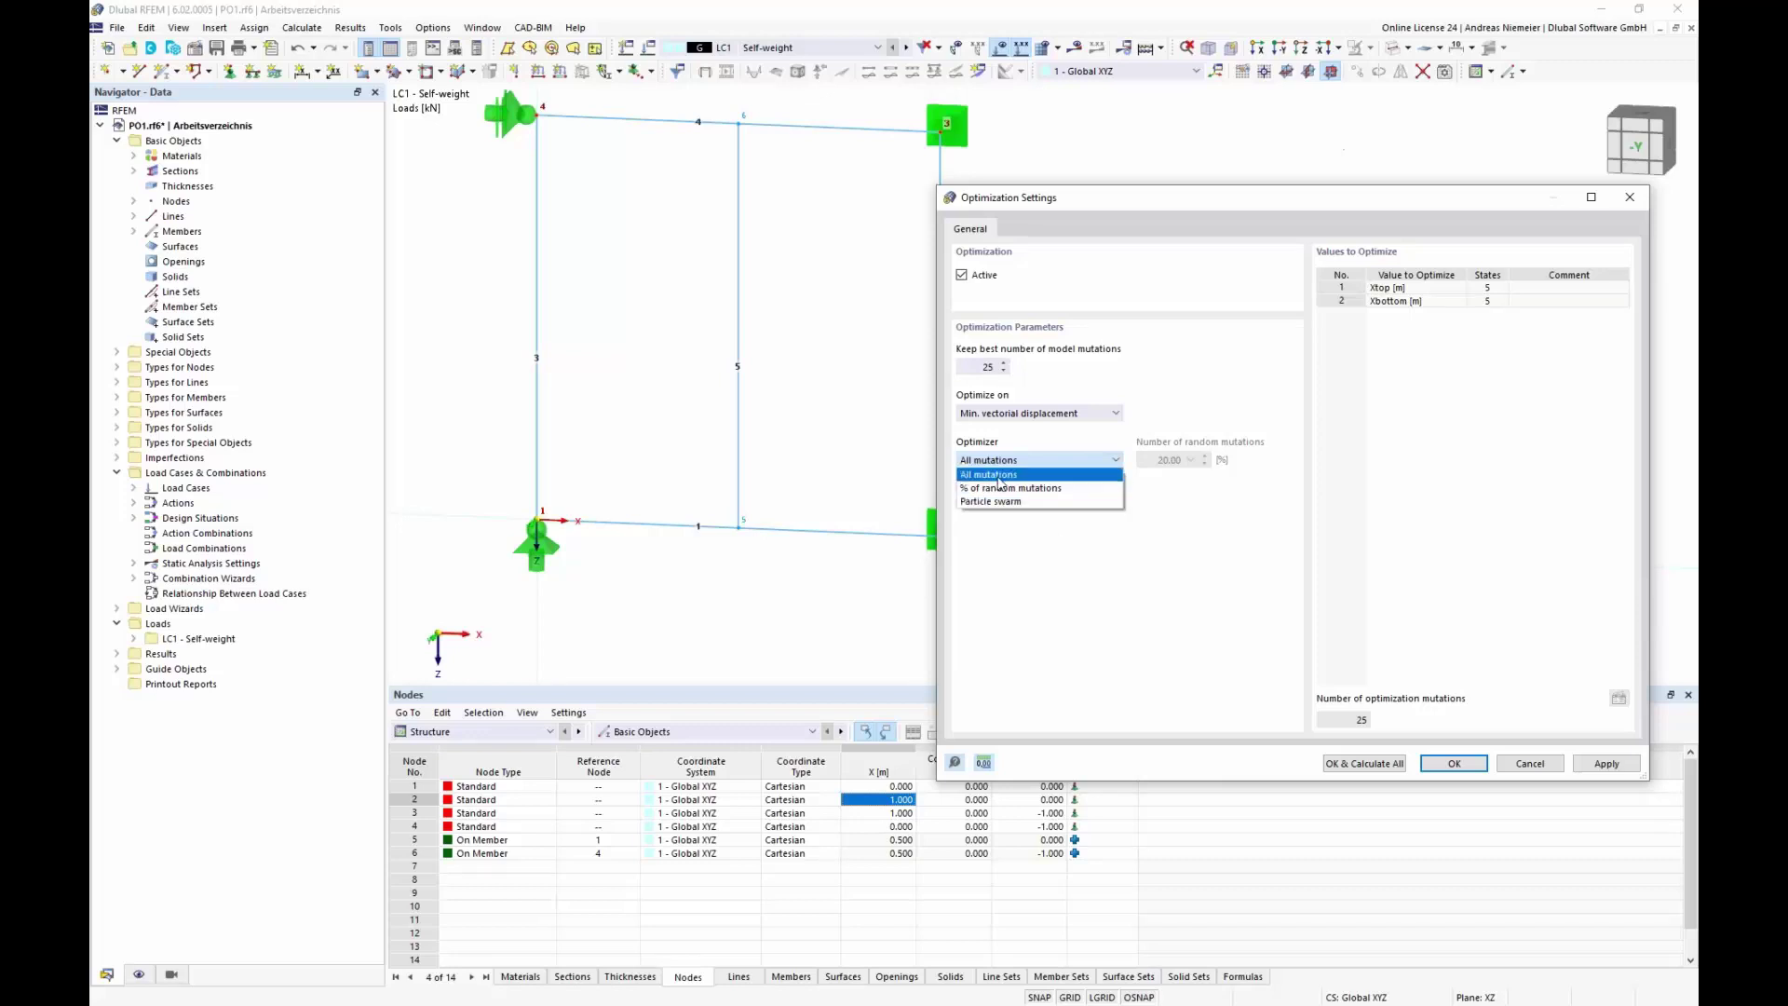
click(997, 476)
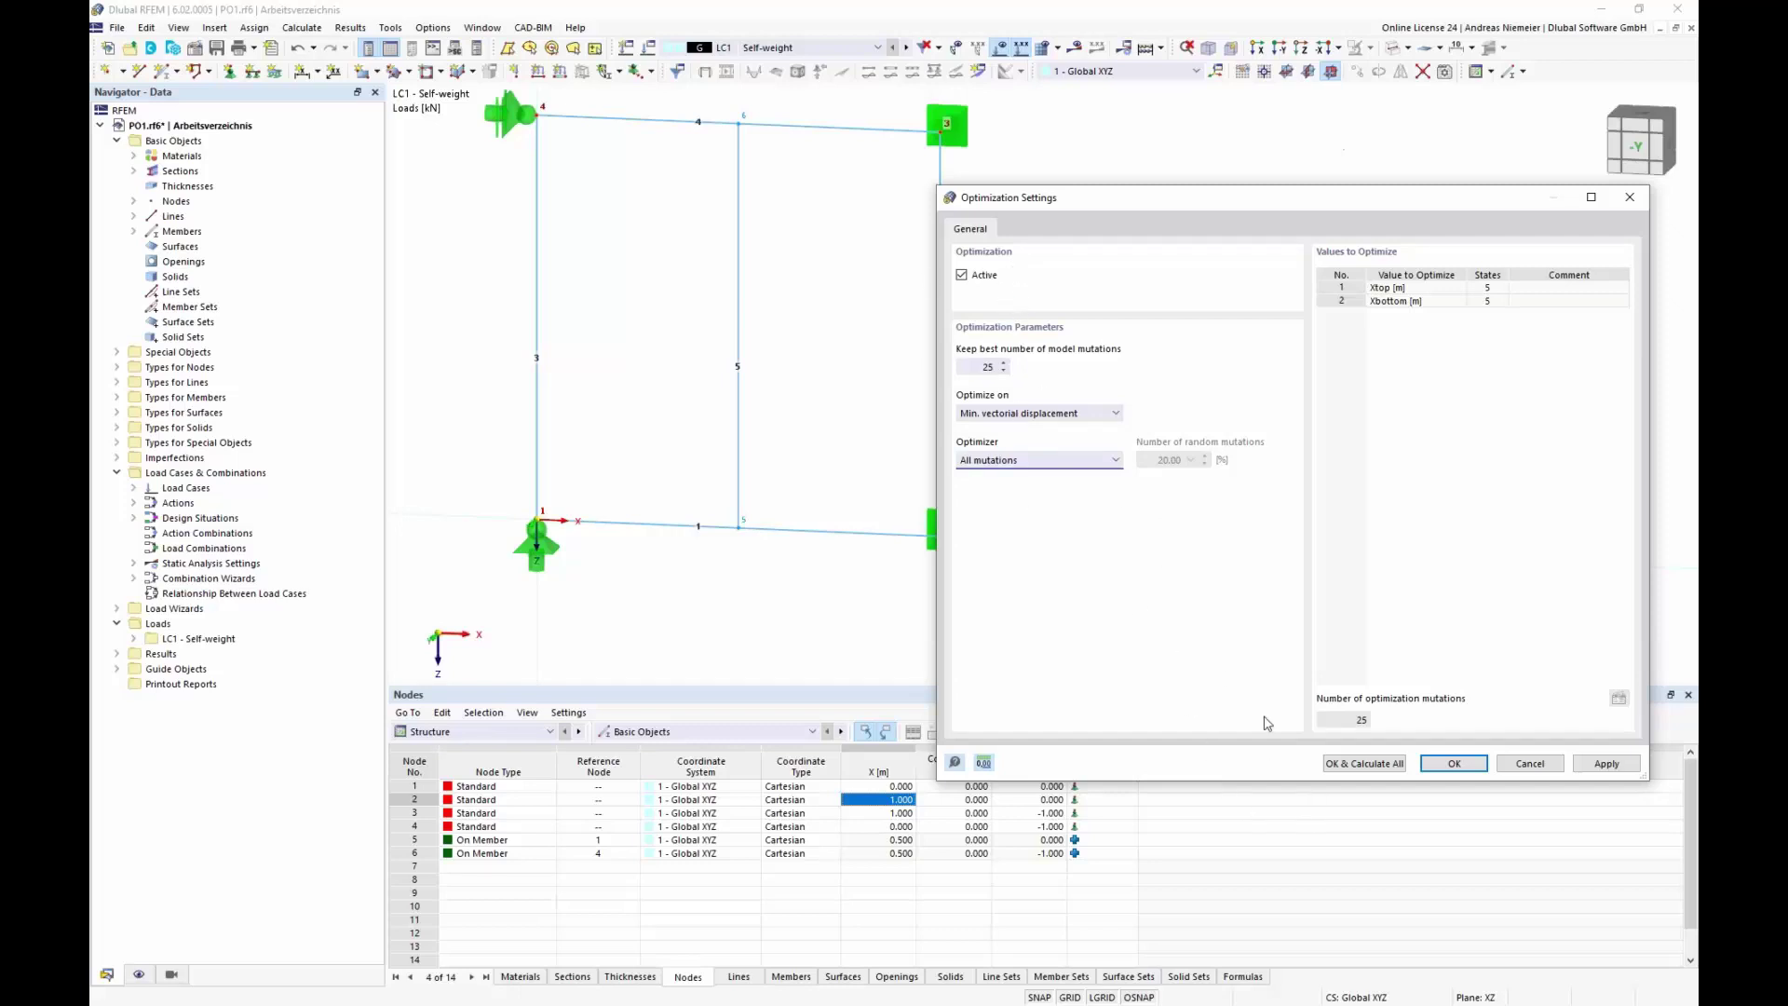
click(1364, 764)
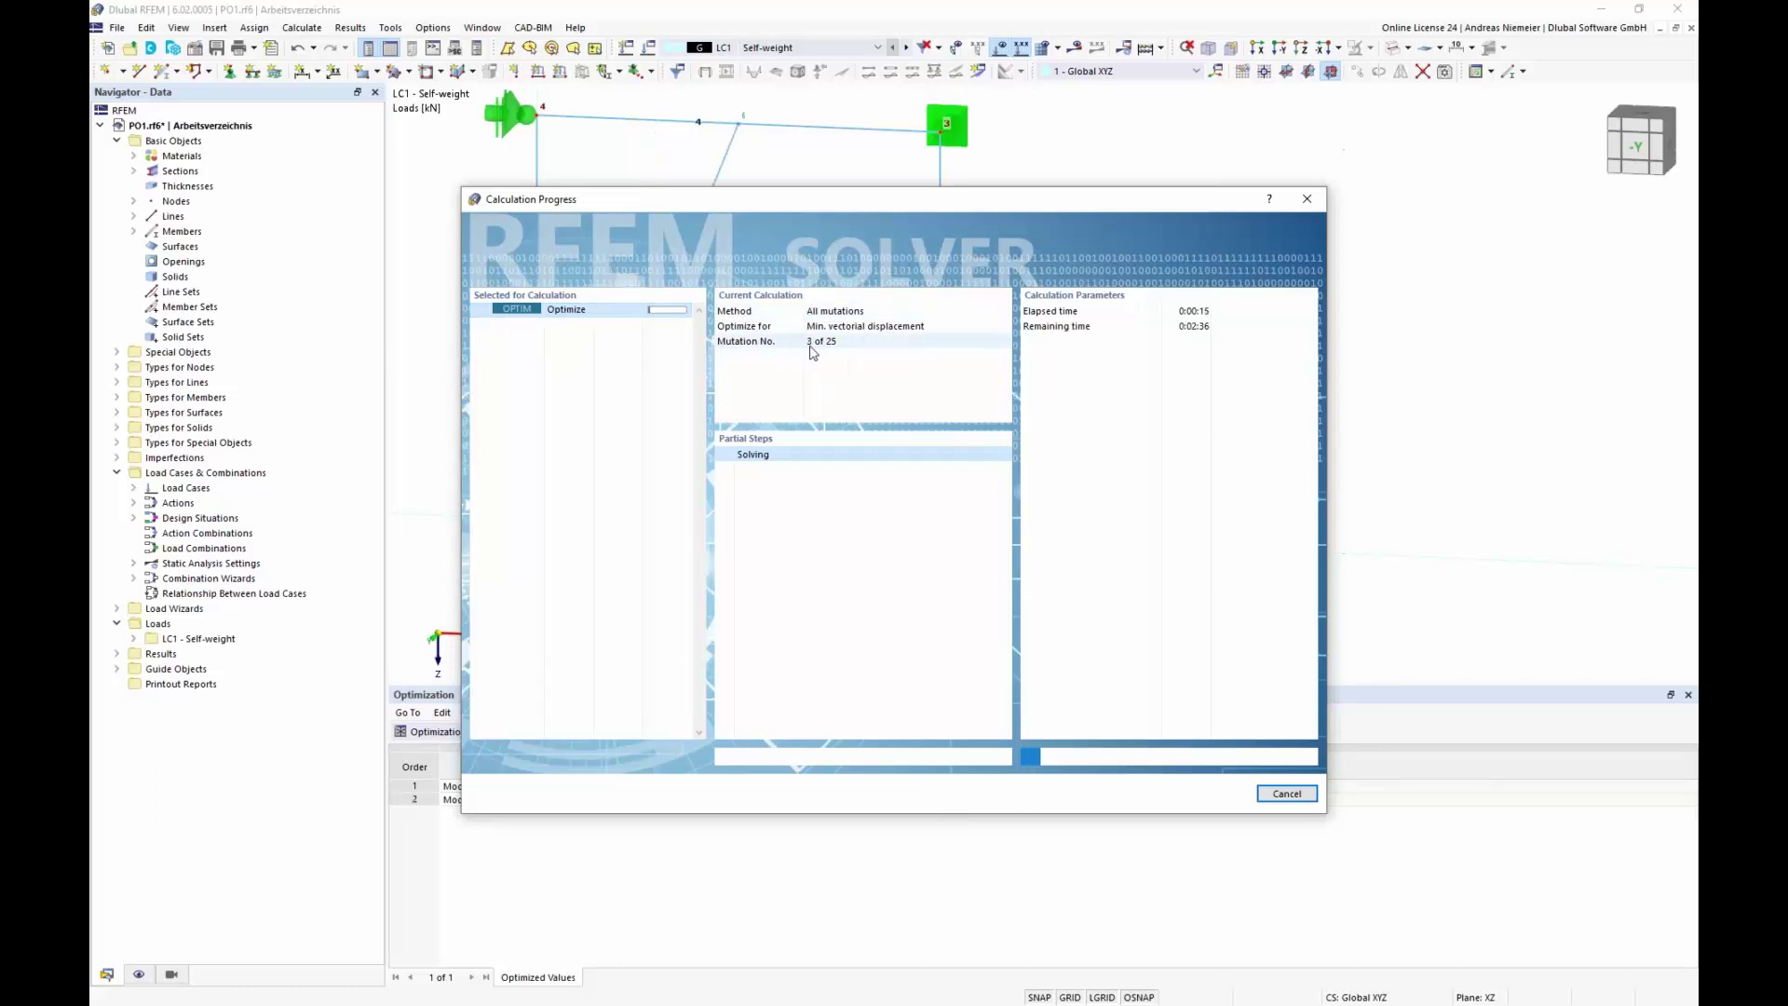
drag(737, 198, 1320, 292)
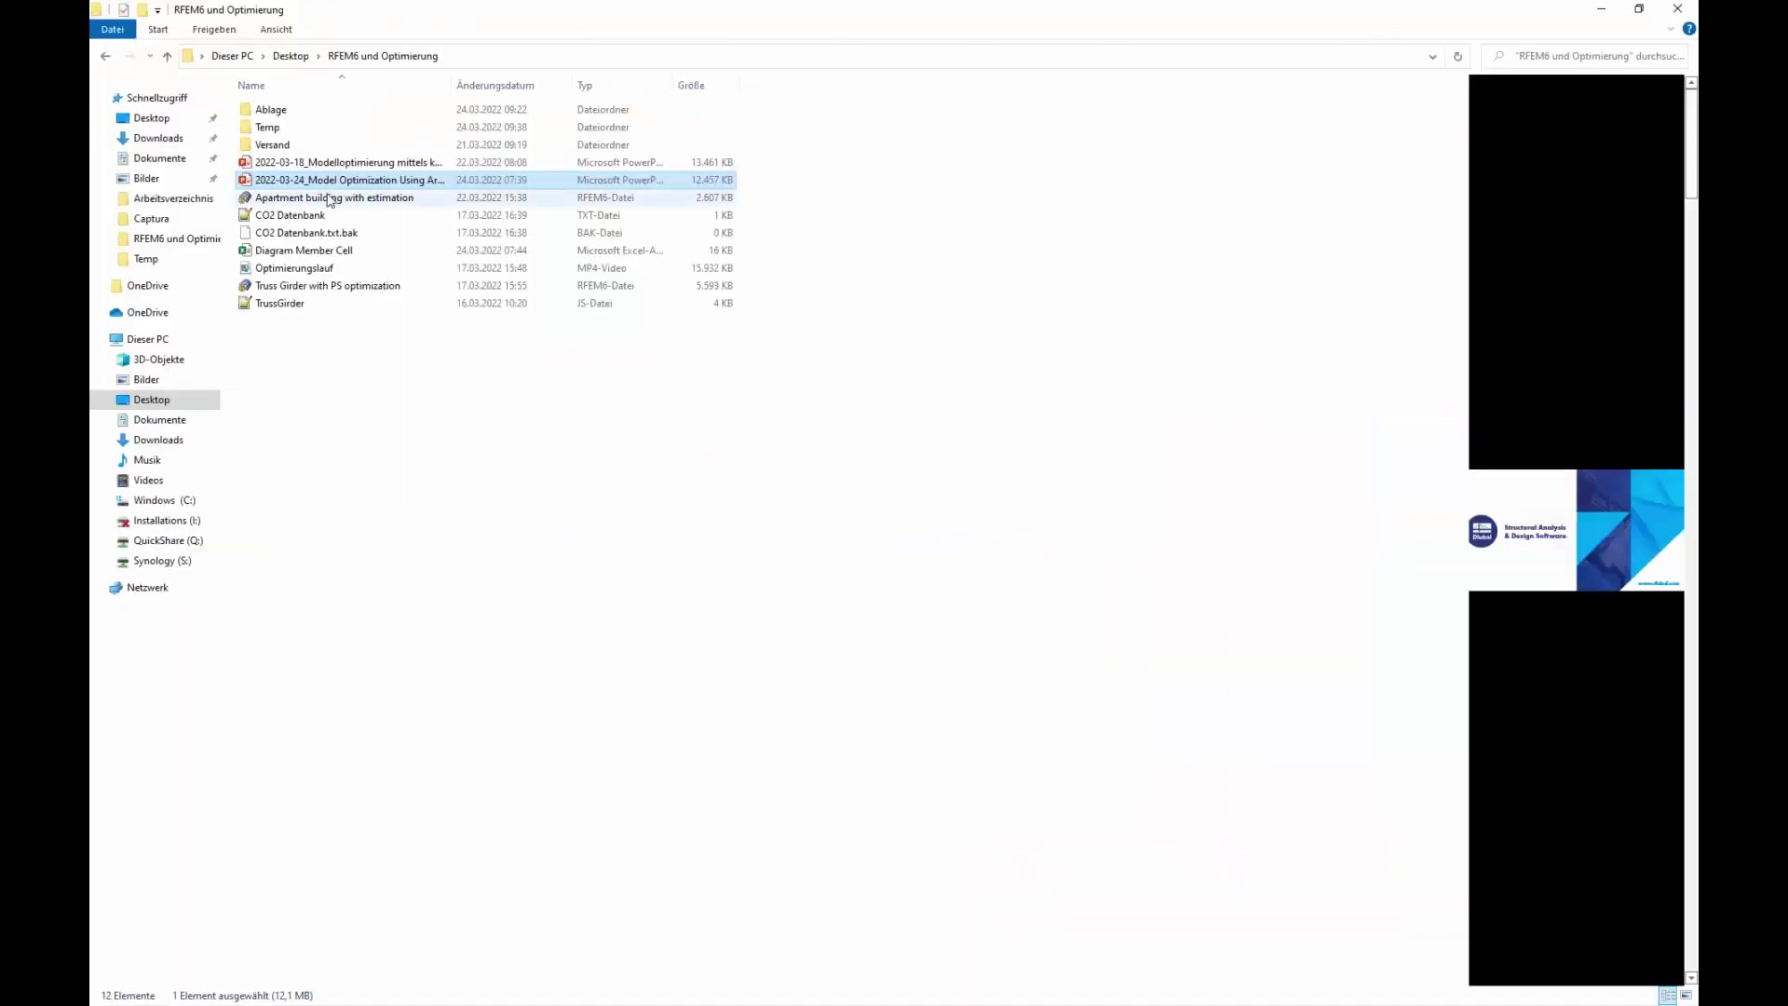
- Switch to File Explorer, open the Diagram Member Cell workbook from the RFEM6 und Optimierung folder in Excel and maximize it
click(303, 250)
key(F2)
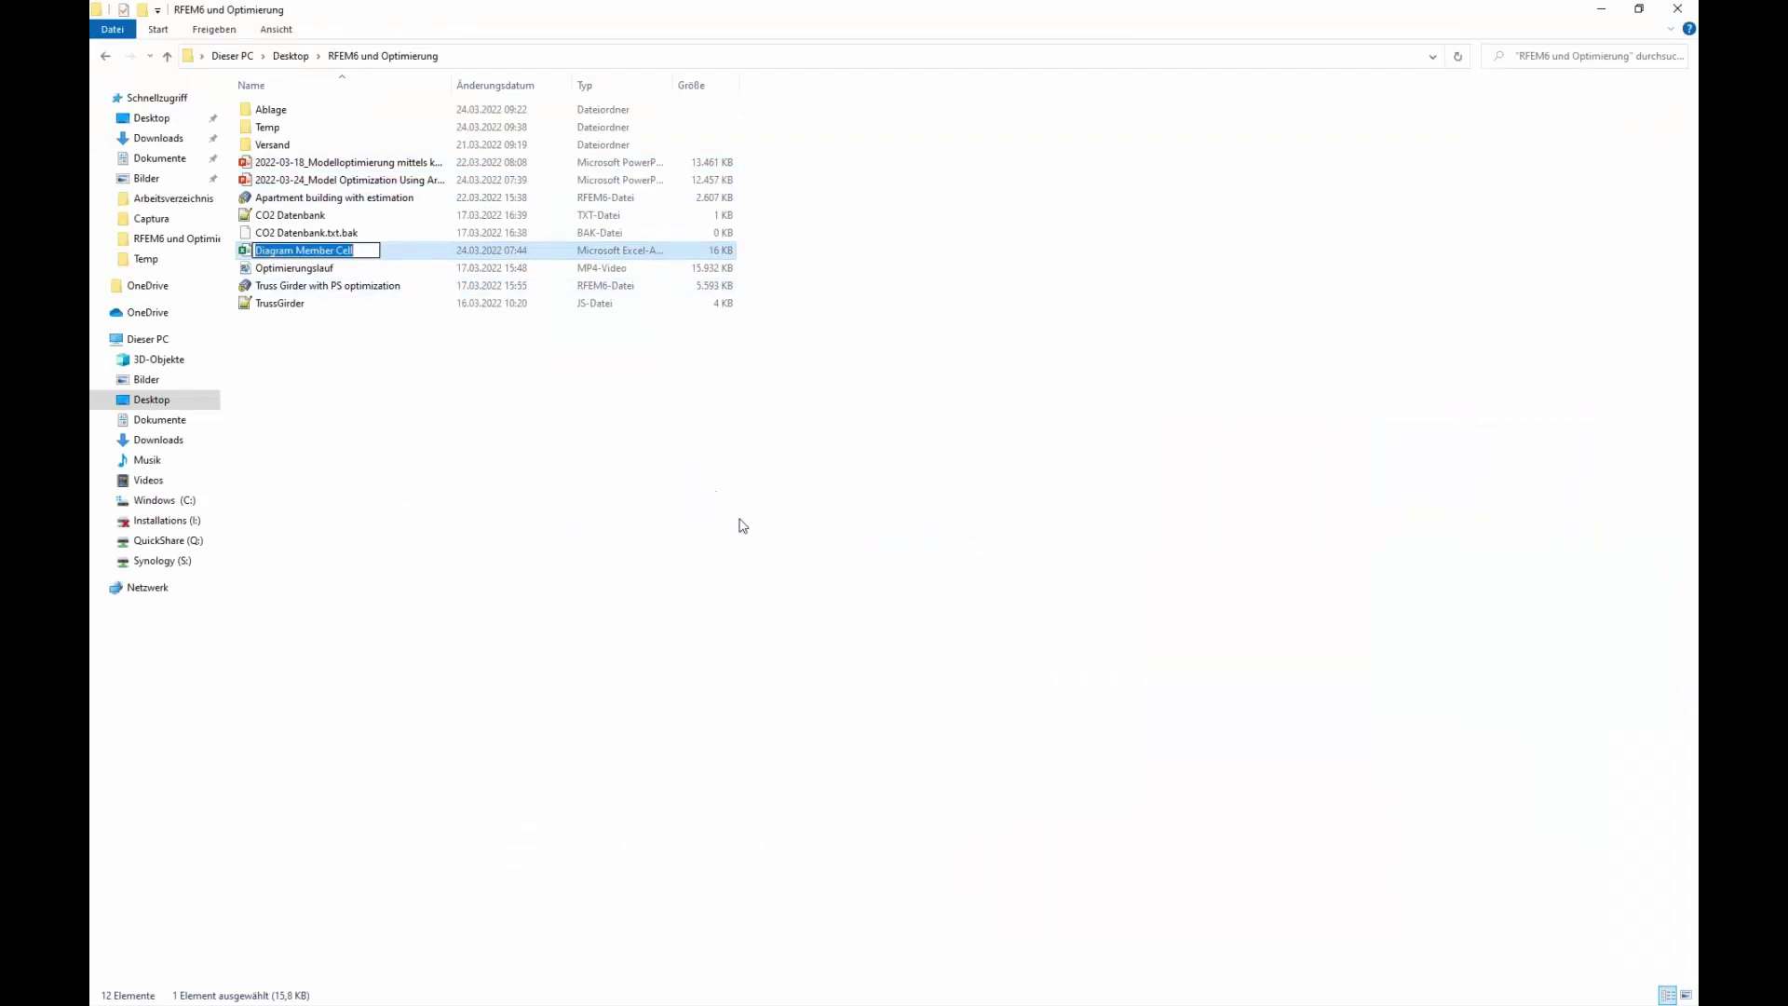
key(Return)
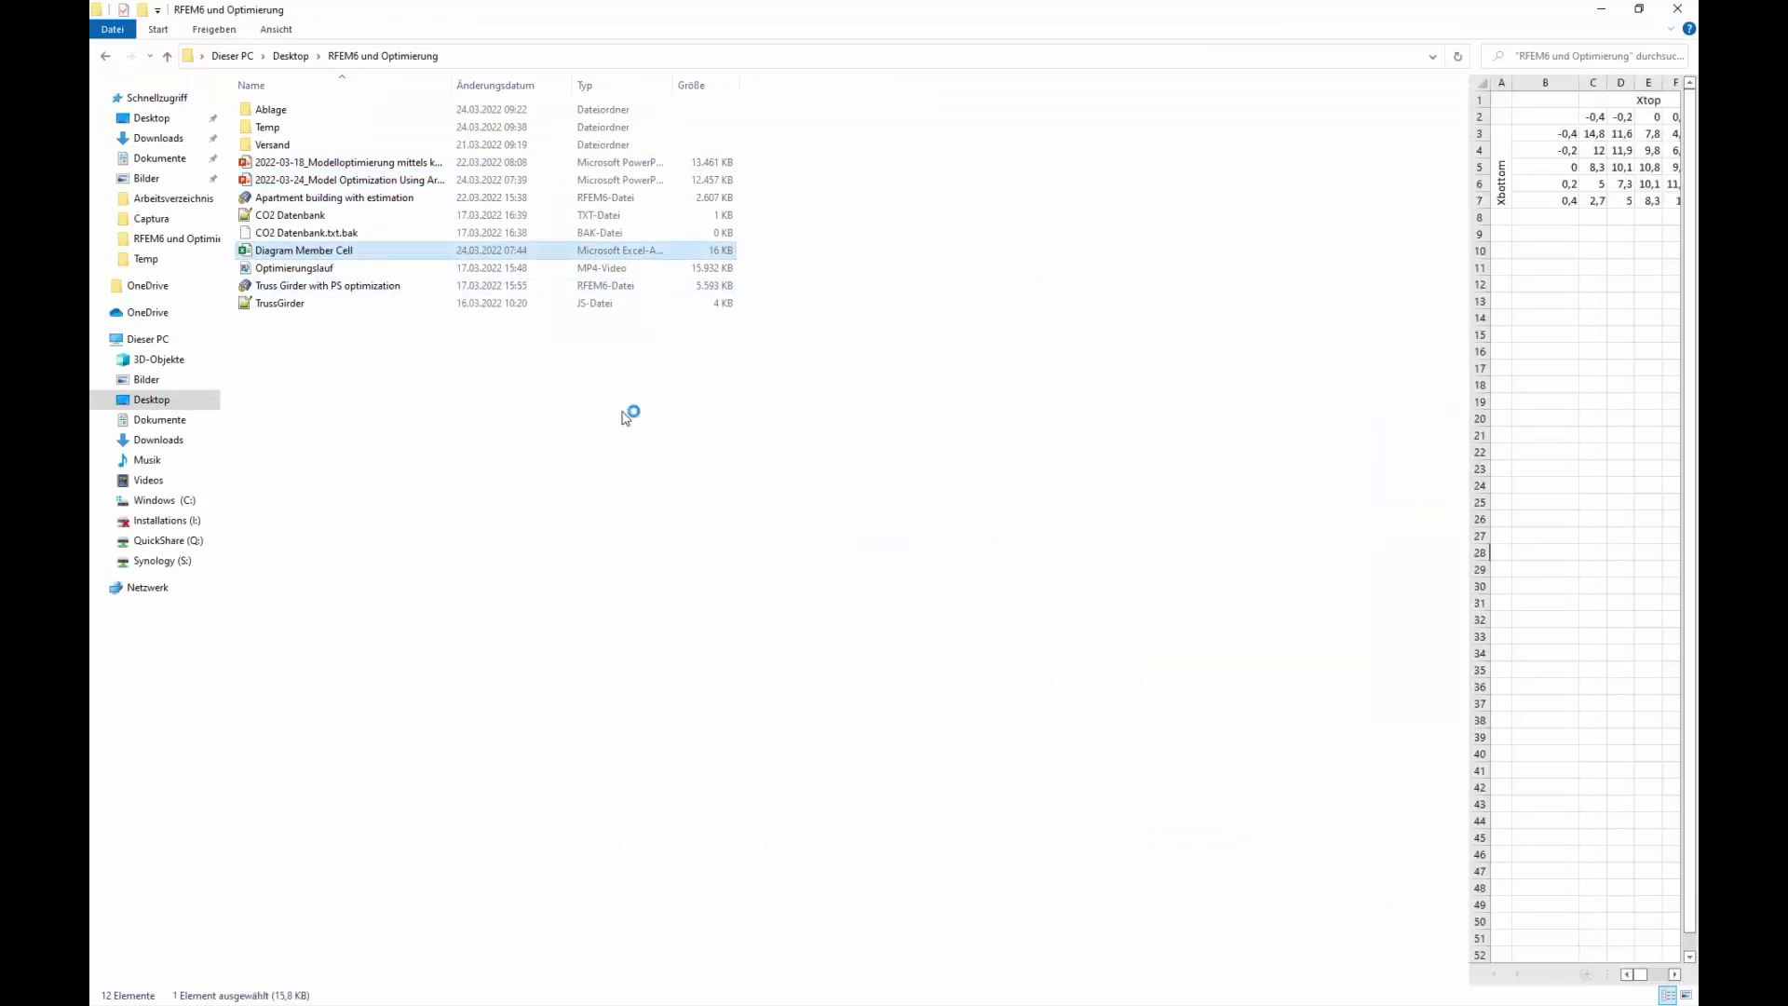
key(Return)
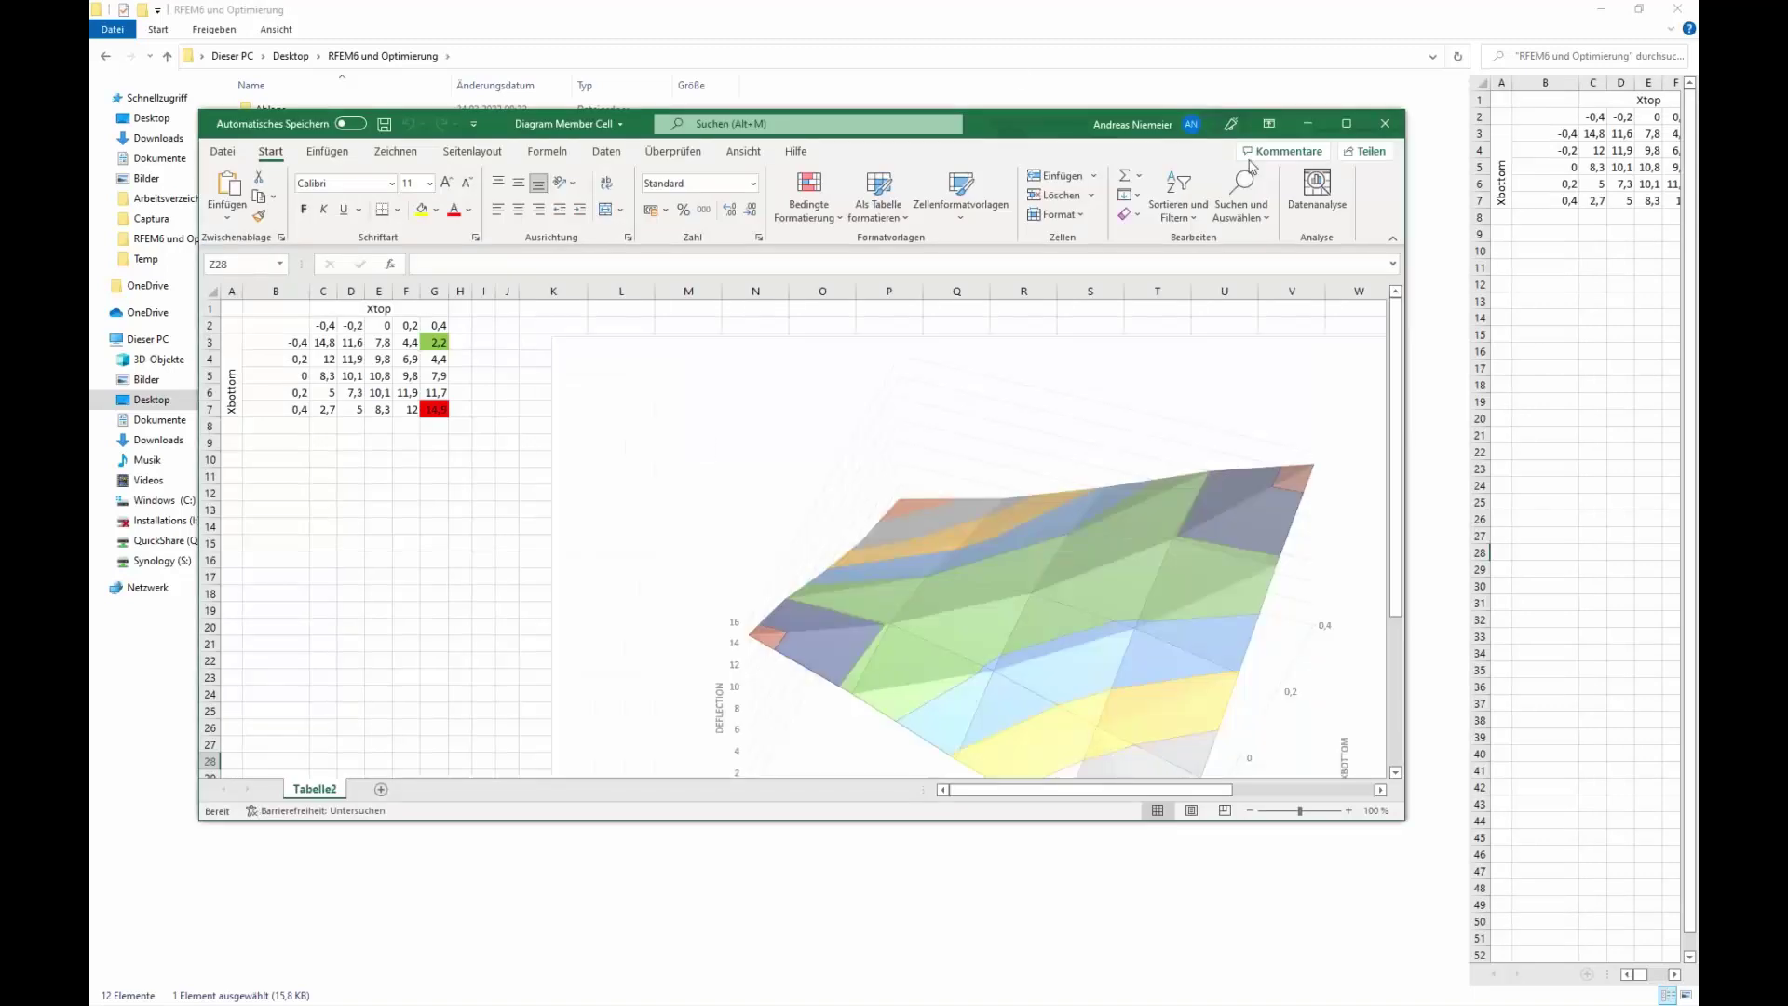
click(1346, 124)
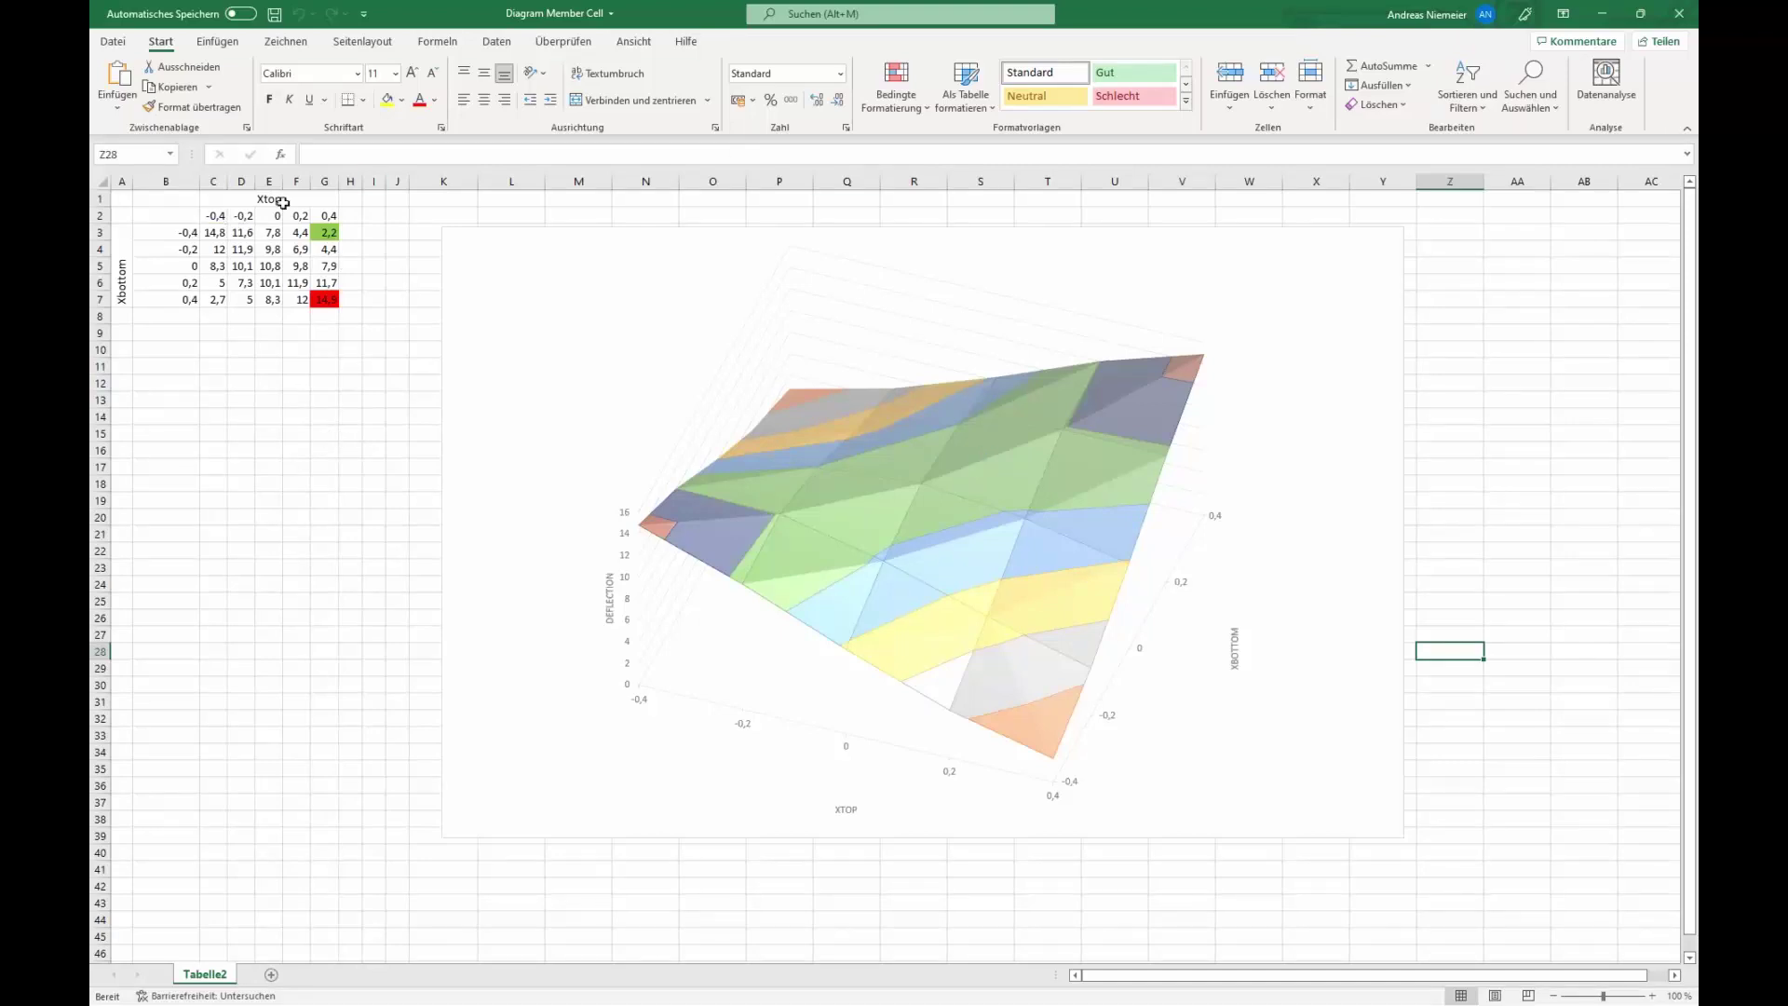
- Examine the deflection table over the Xtop and Xbottom values, including the highlighted minimum and the opposite corner values
click(223, 199)
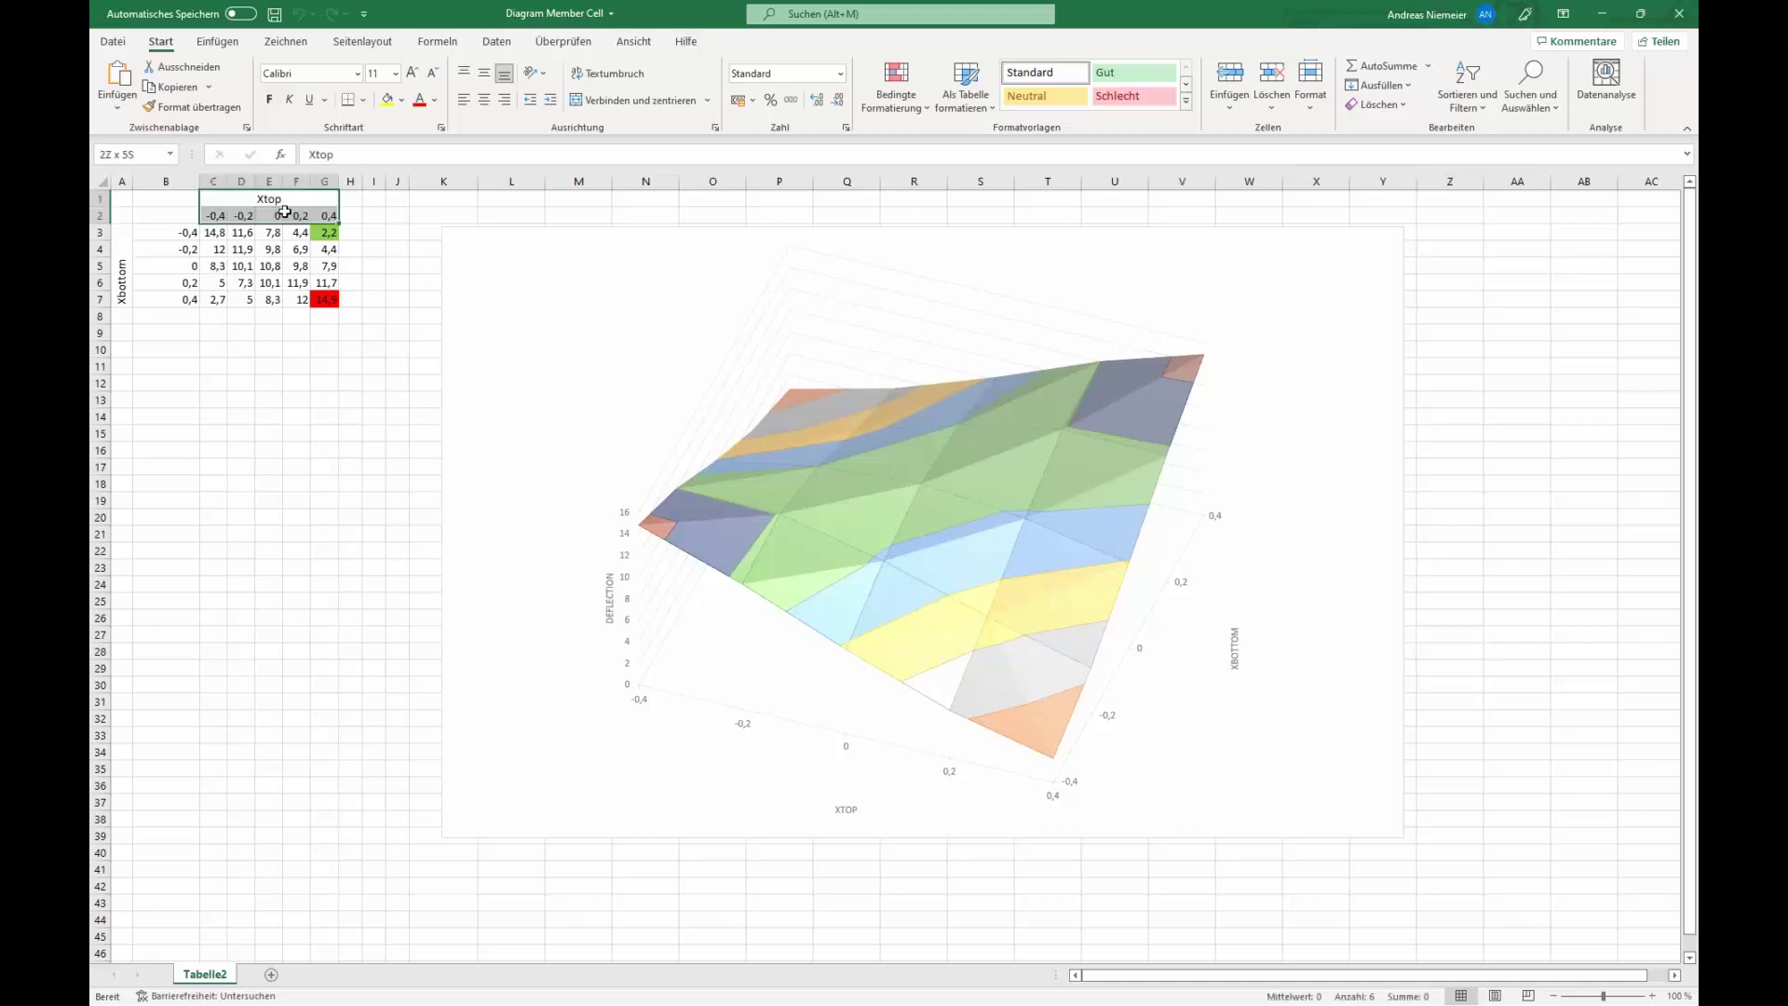
click(126, 232)
click(215, 217)
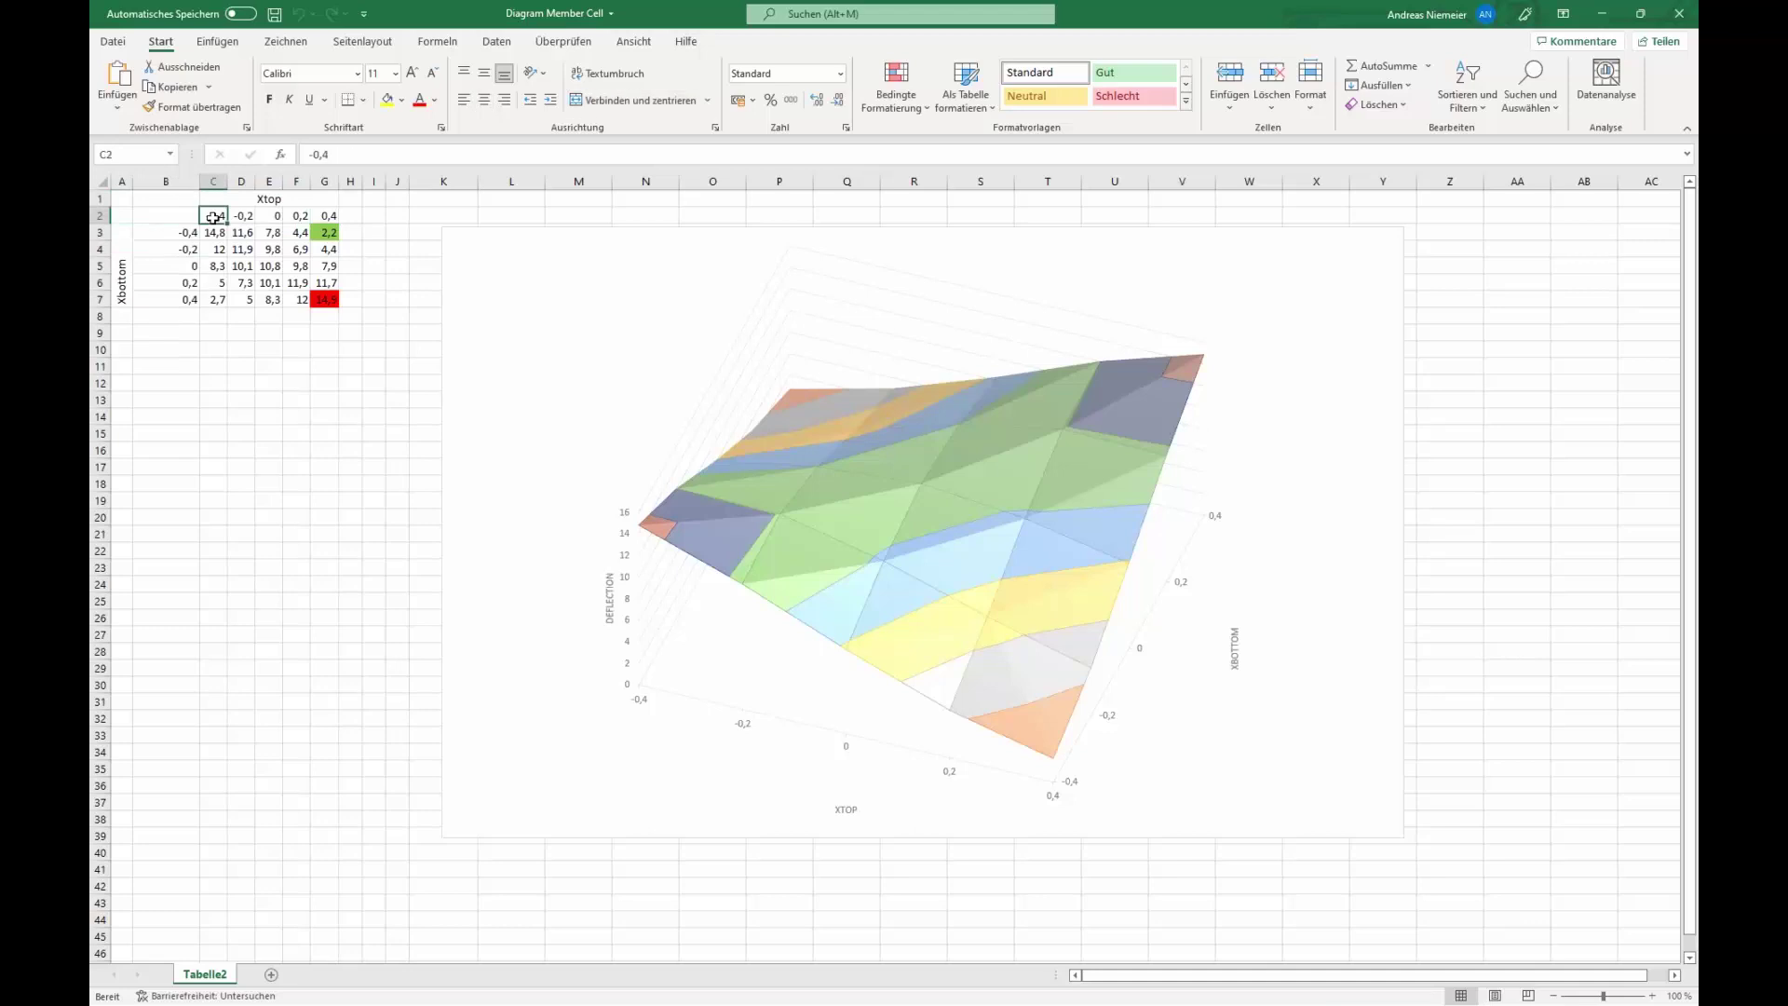
click(322, 217)
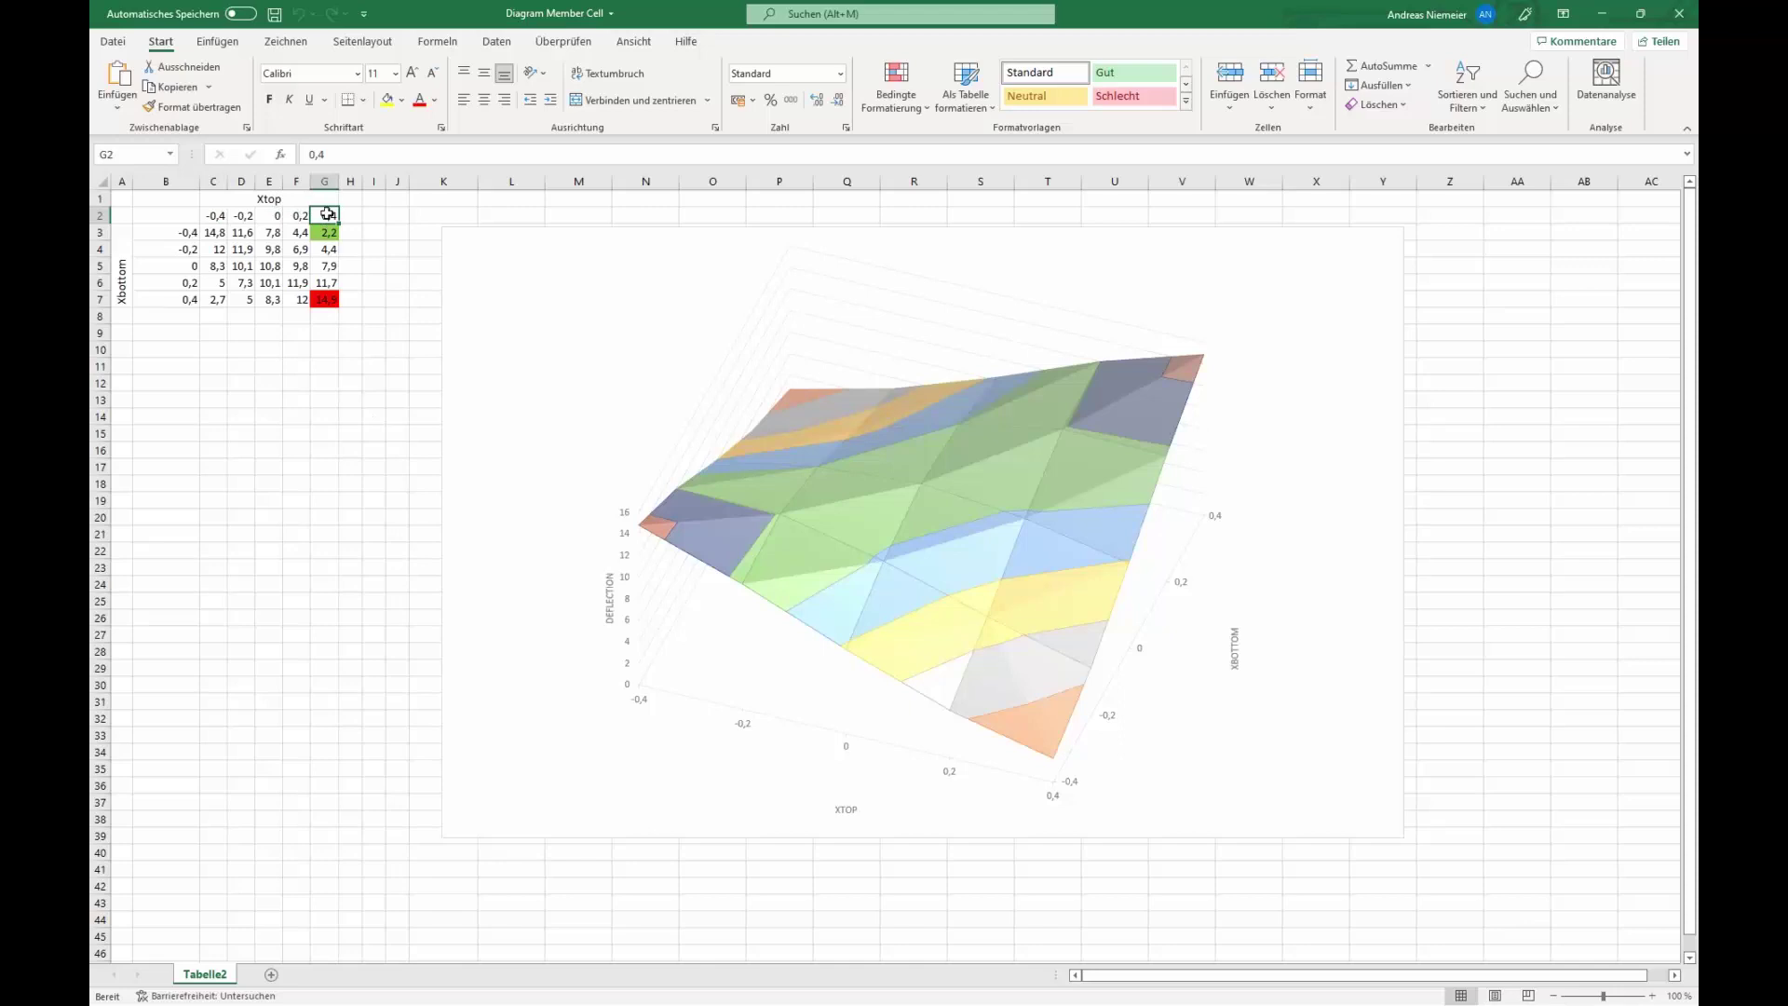
click(328, 232)
click(212, 299)
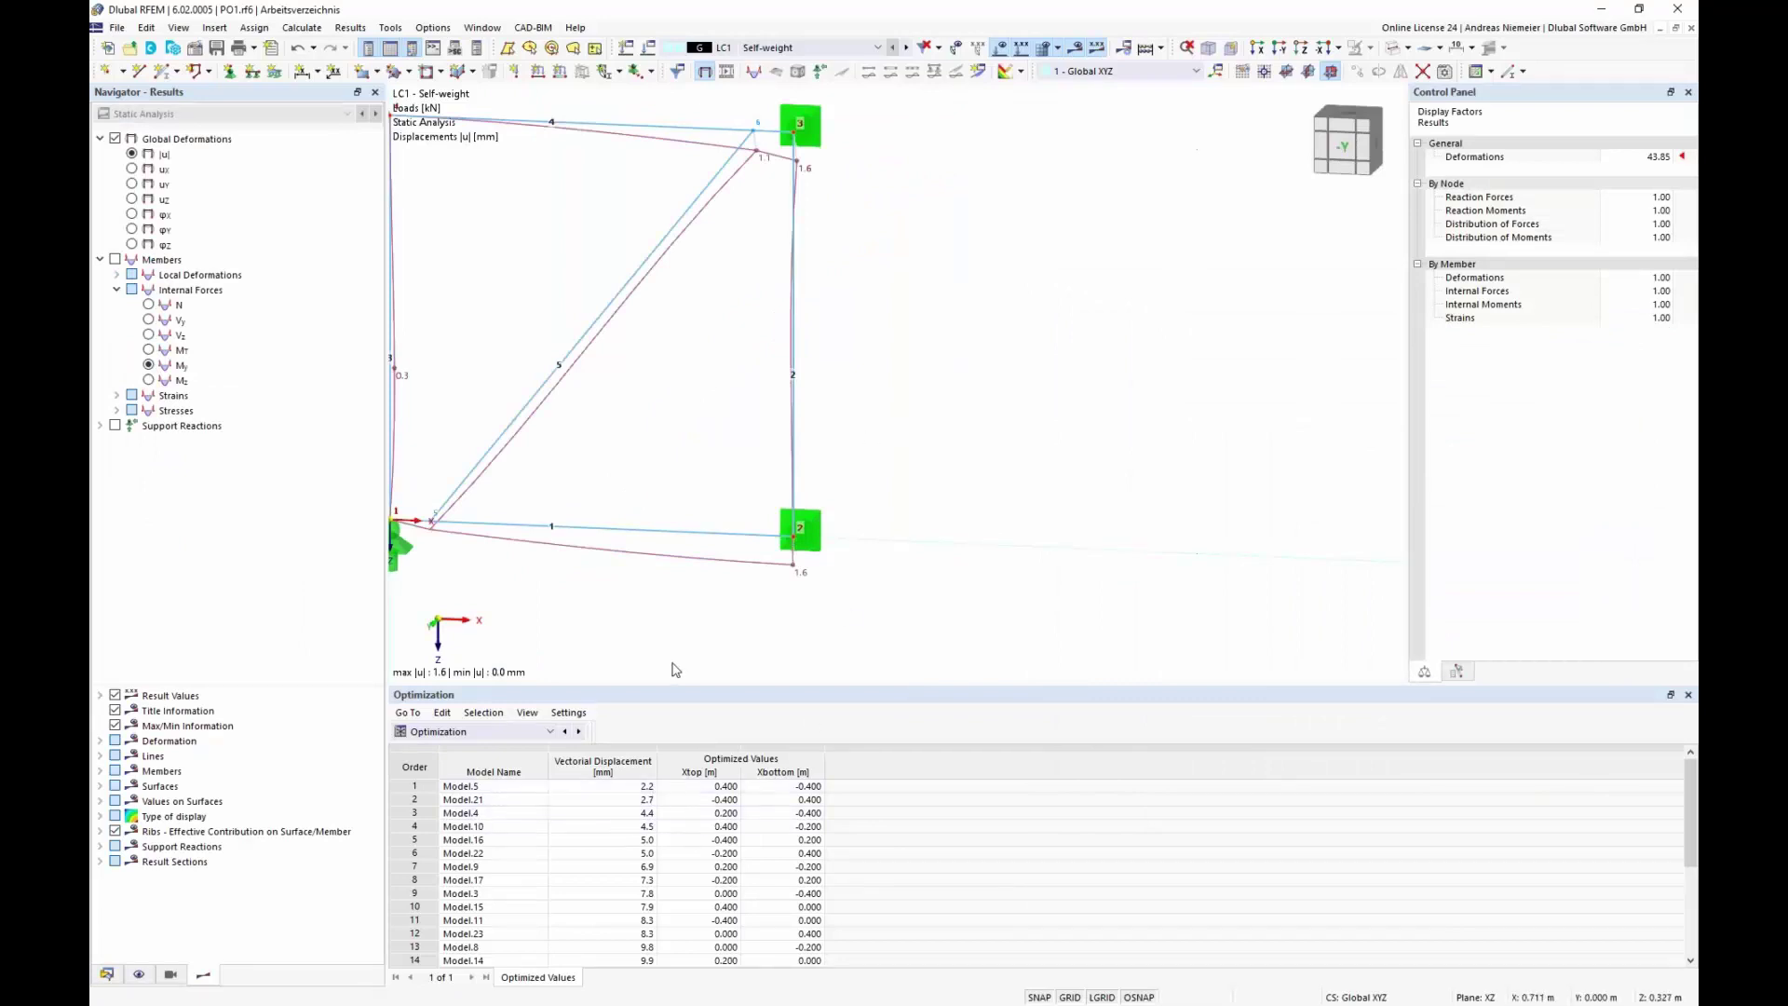
- Review the vectorial displacements and optimized Xtop and Xbottom values of the best-ranked mutations in RFEM's optimization results
click(633, 801)
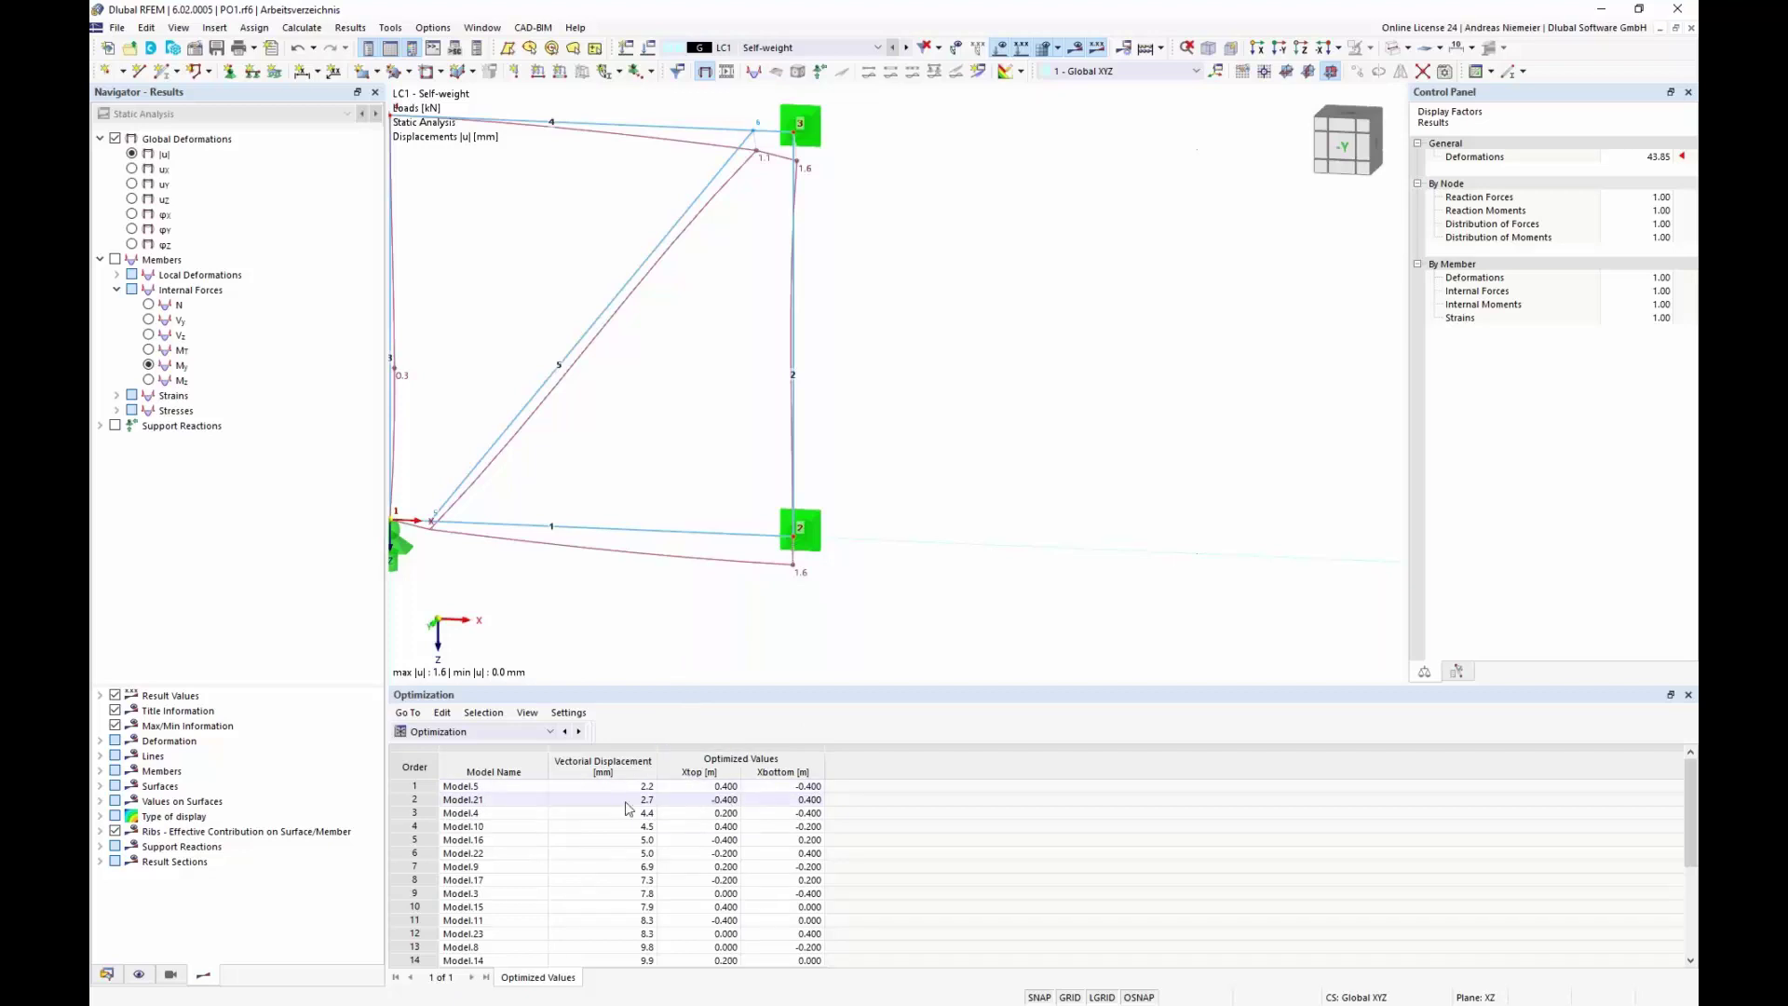
key(Up)
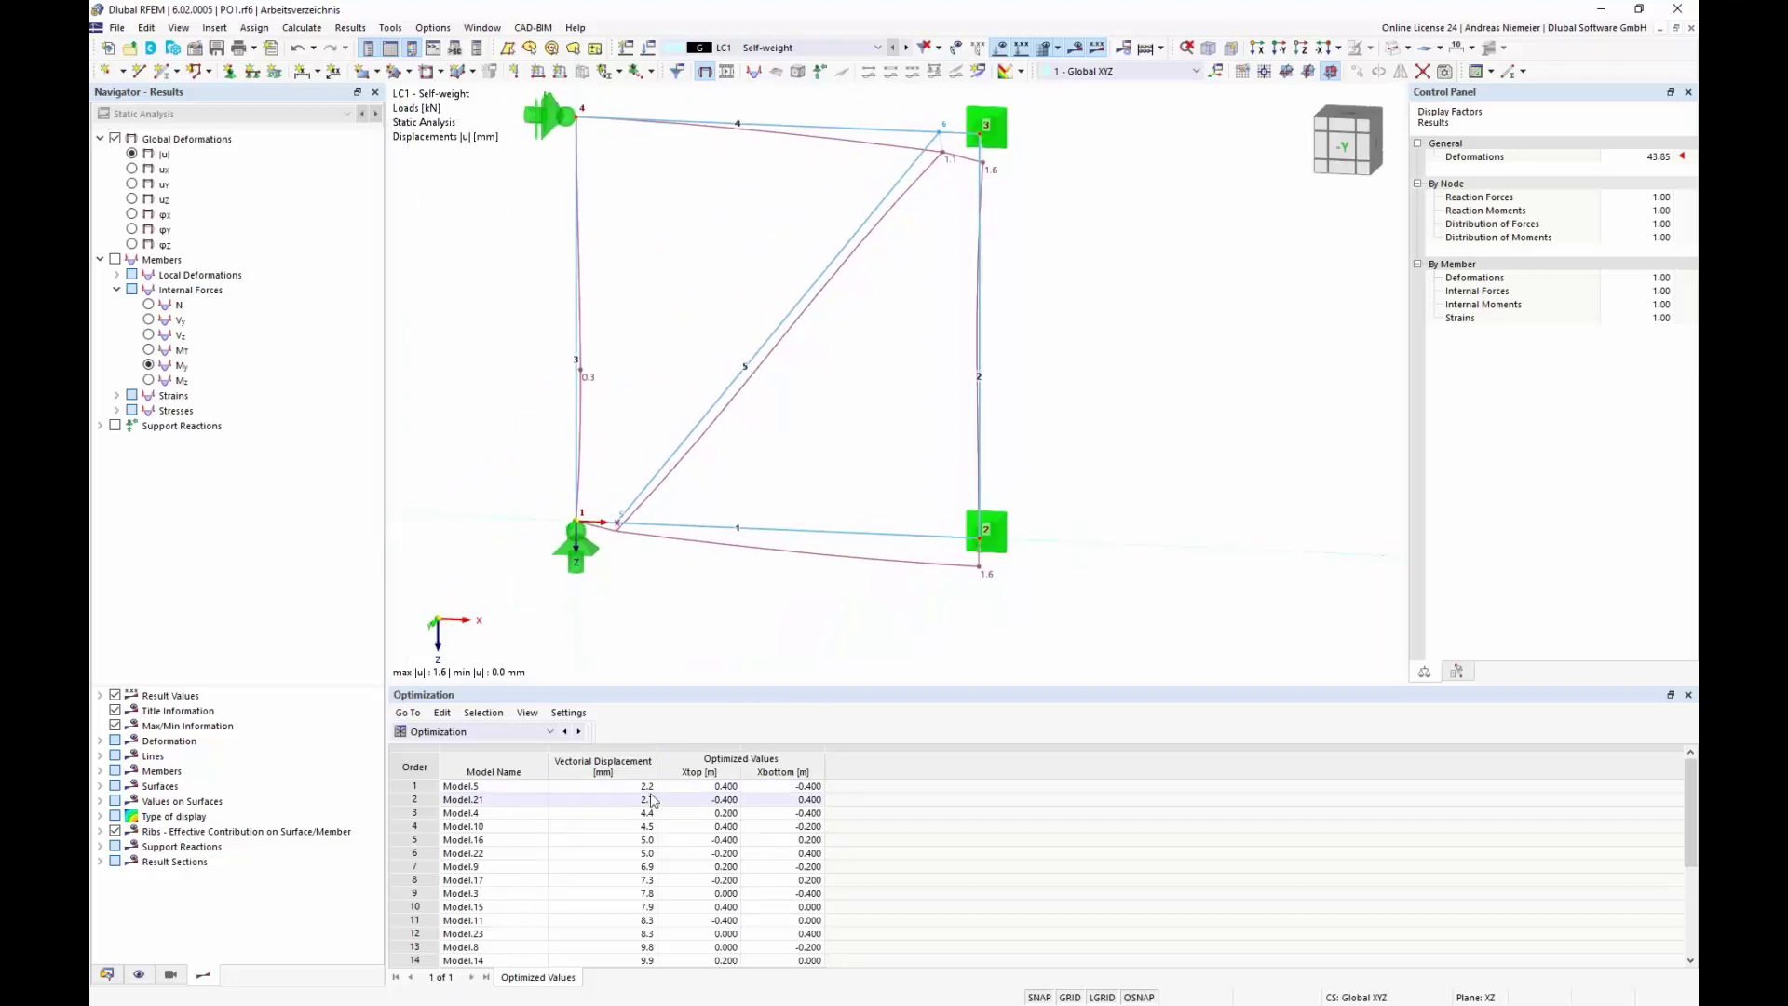
click(651, 800)
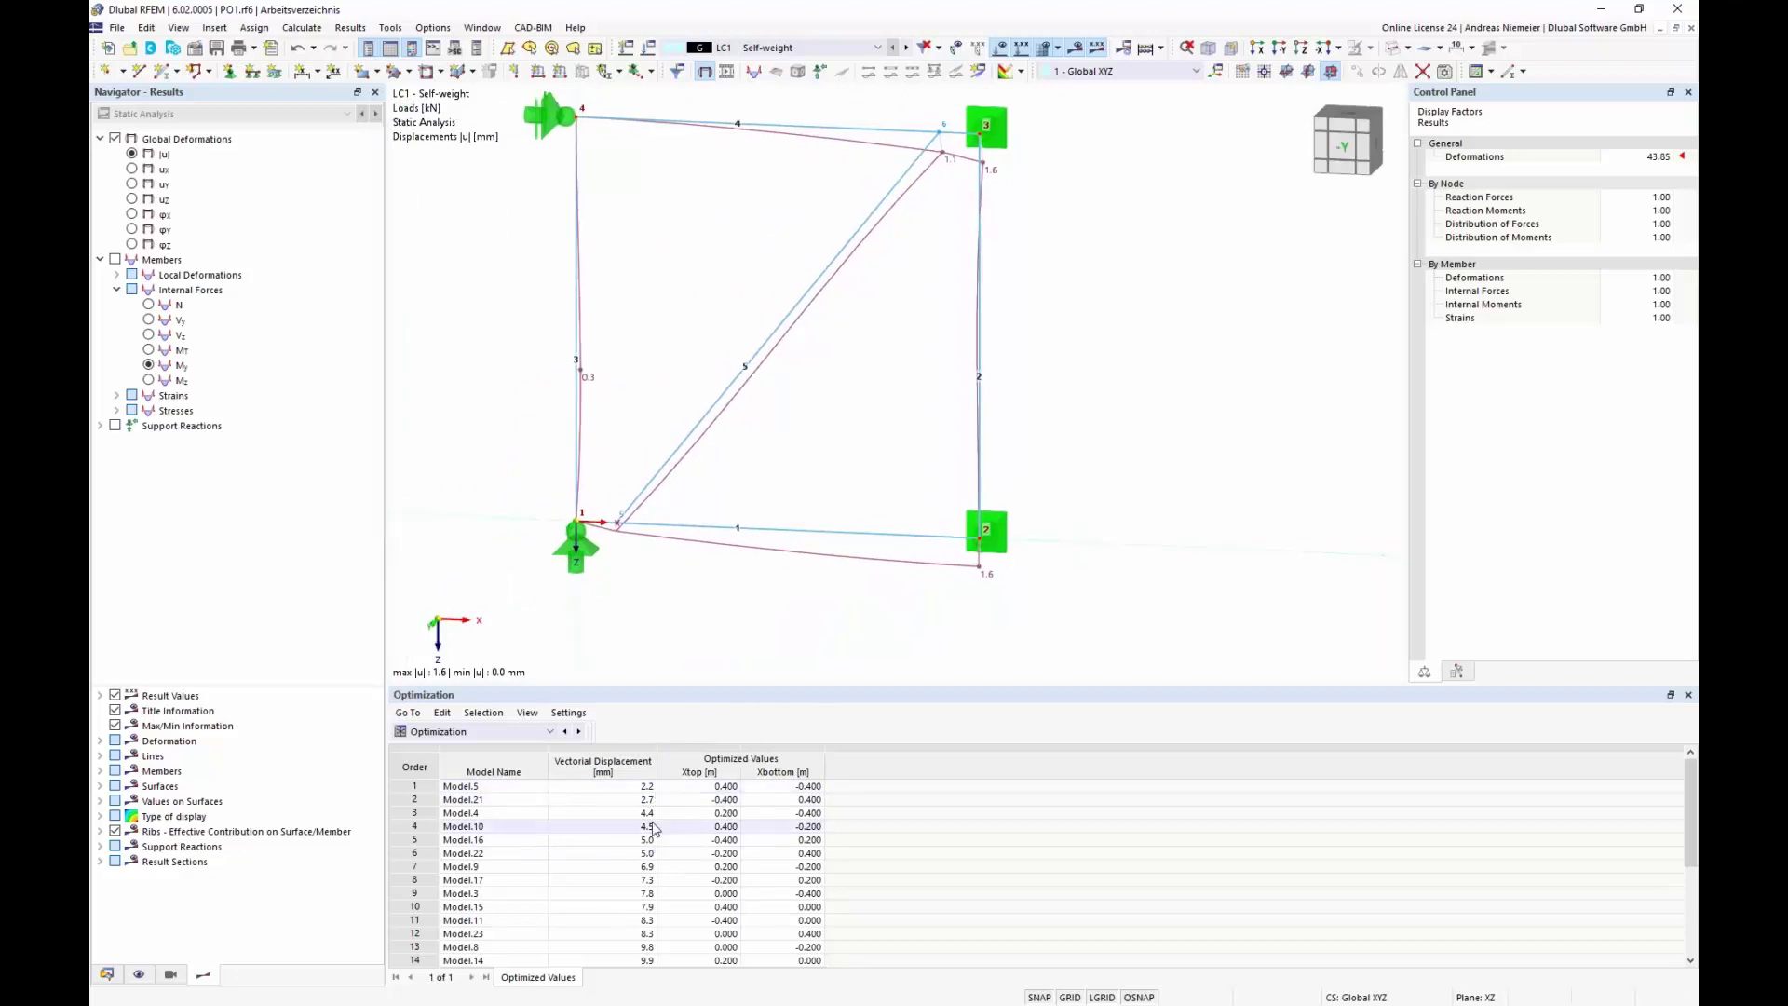
- Check the design situations and load combinations, and calculate load combination CO1 (1.35 * LC1)
click(819, 48)
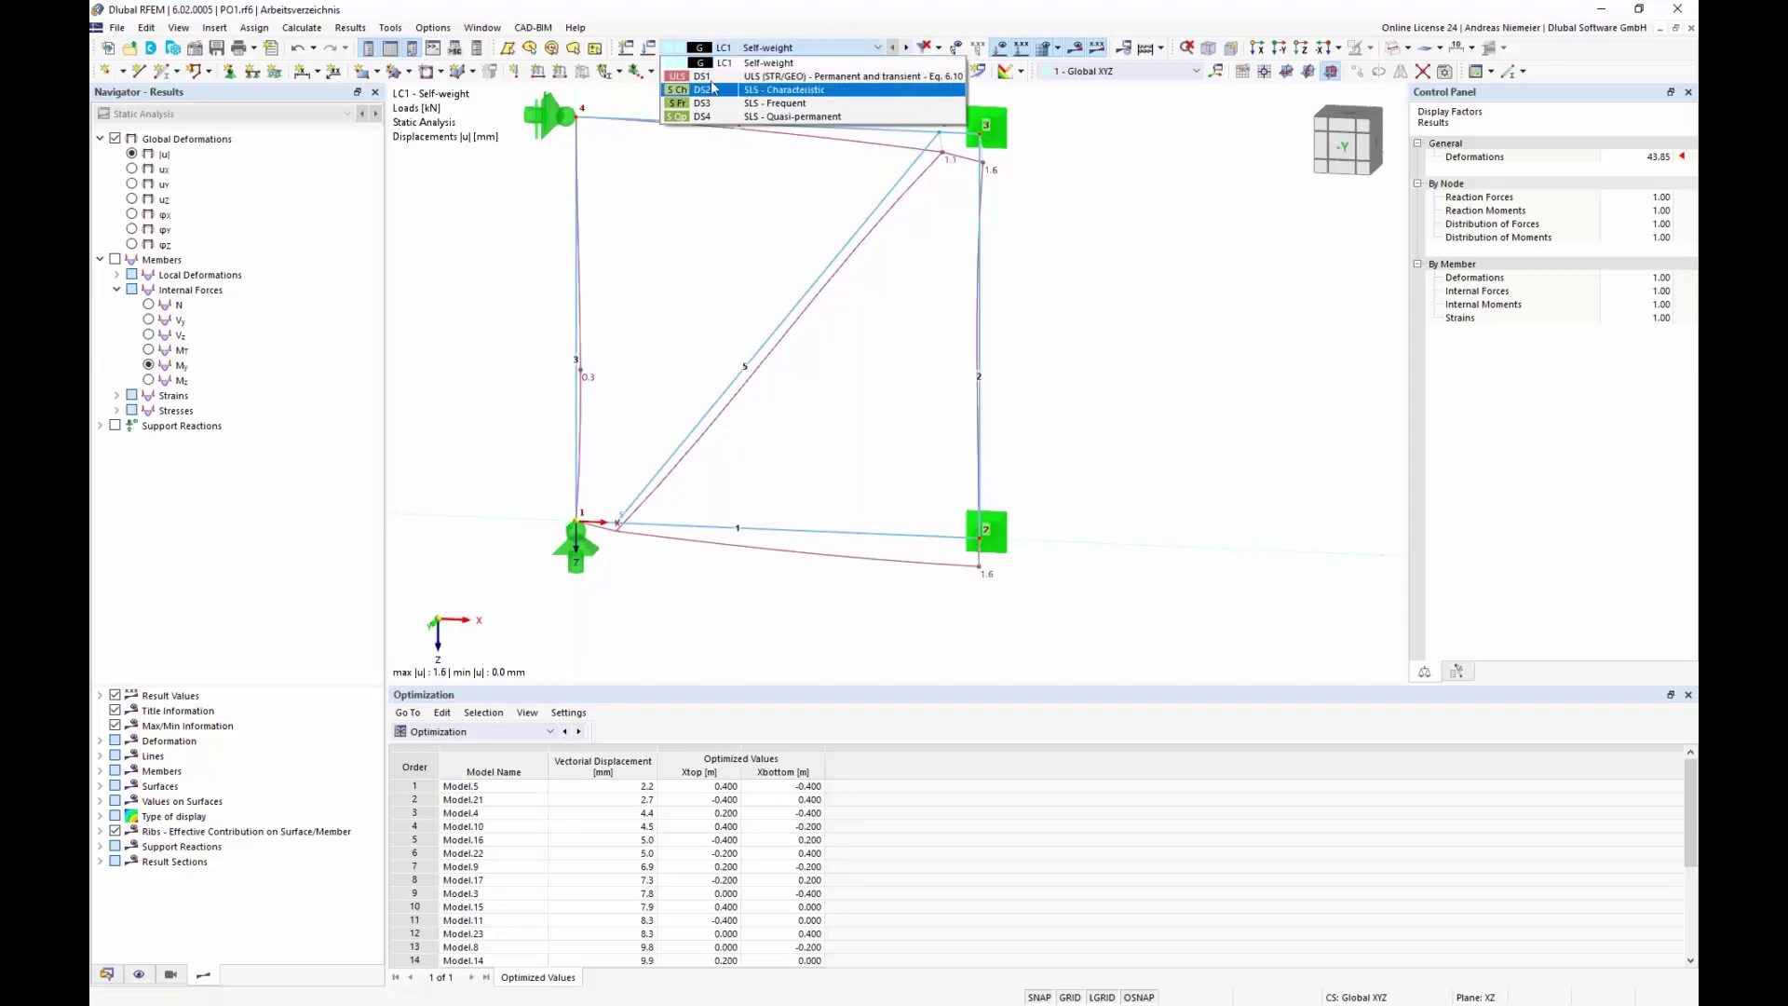
click(649, 50)
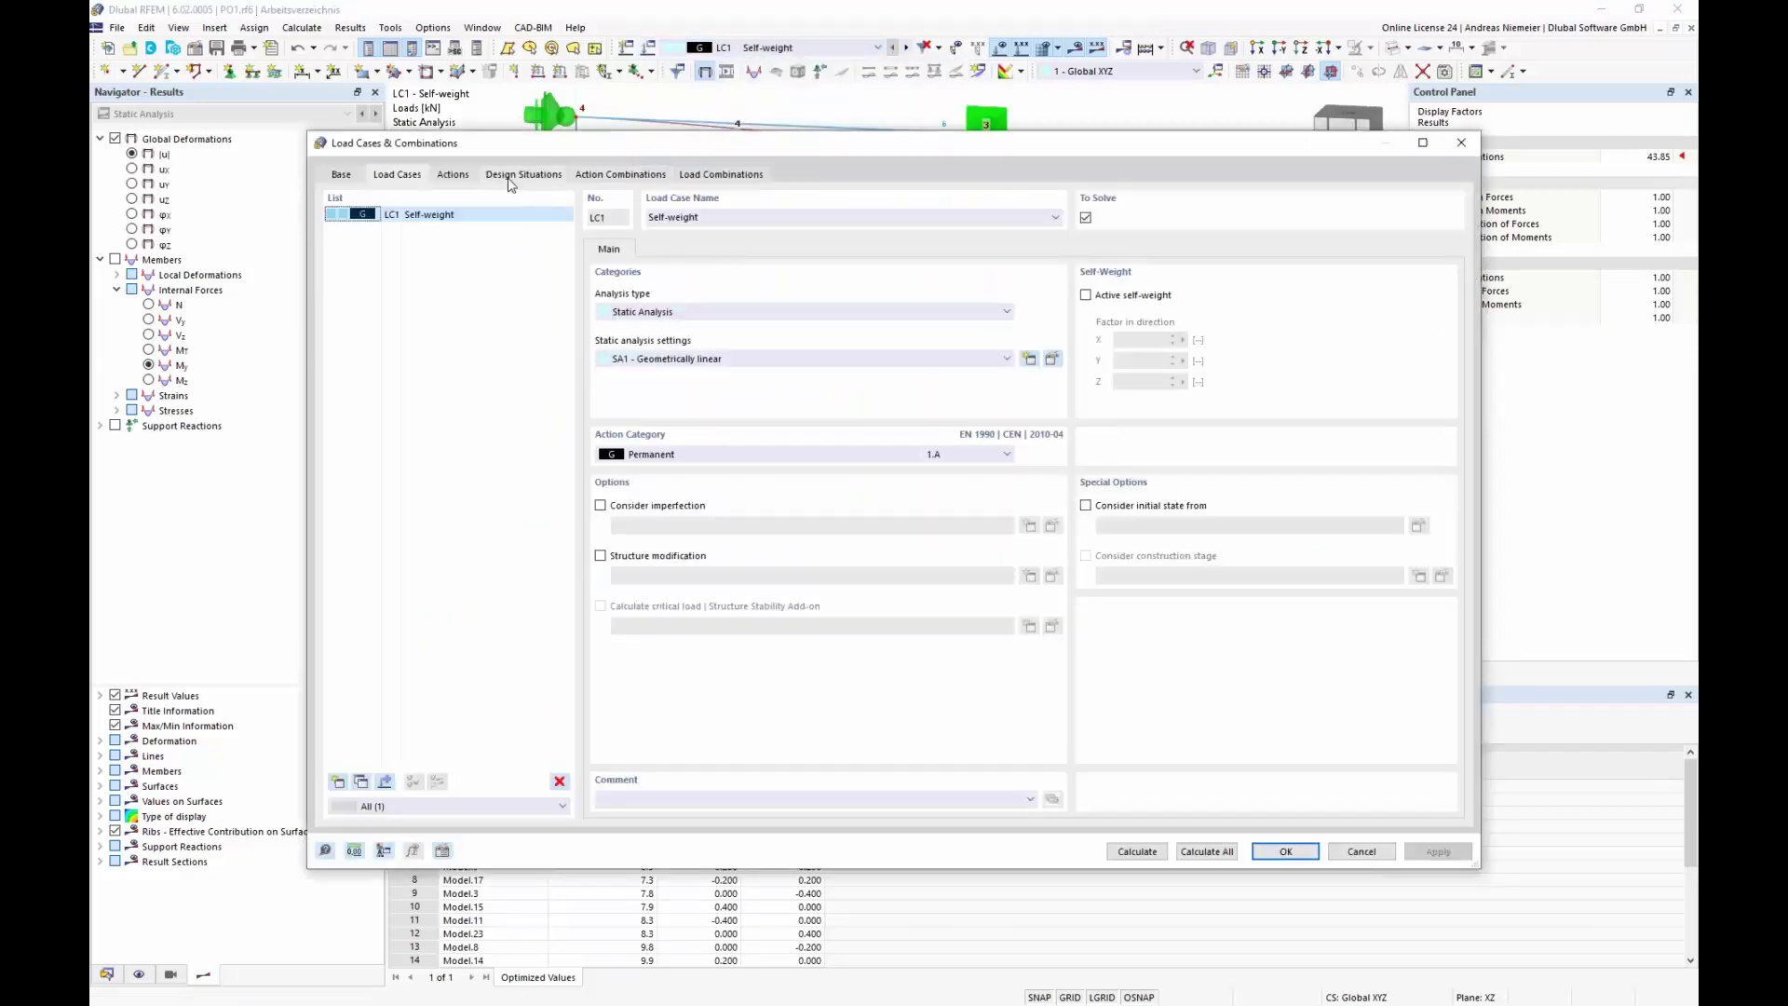
click(512, 186)
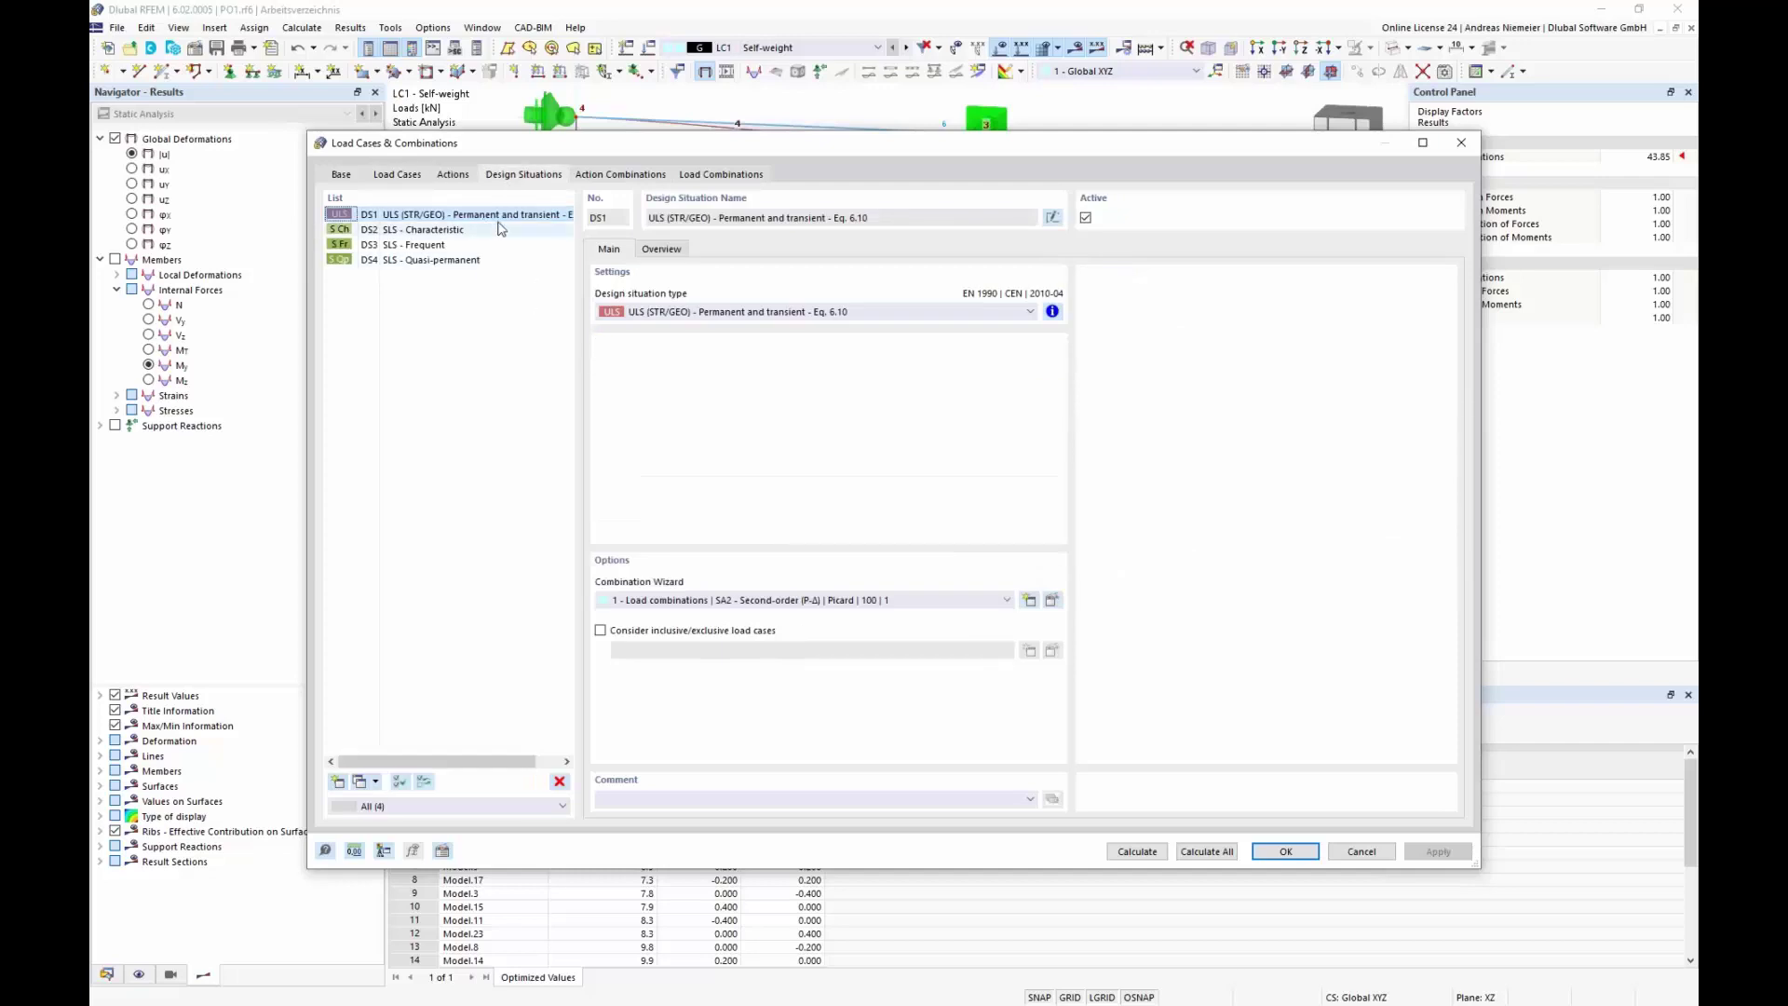
click(725, 175)
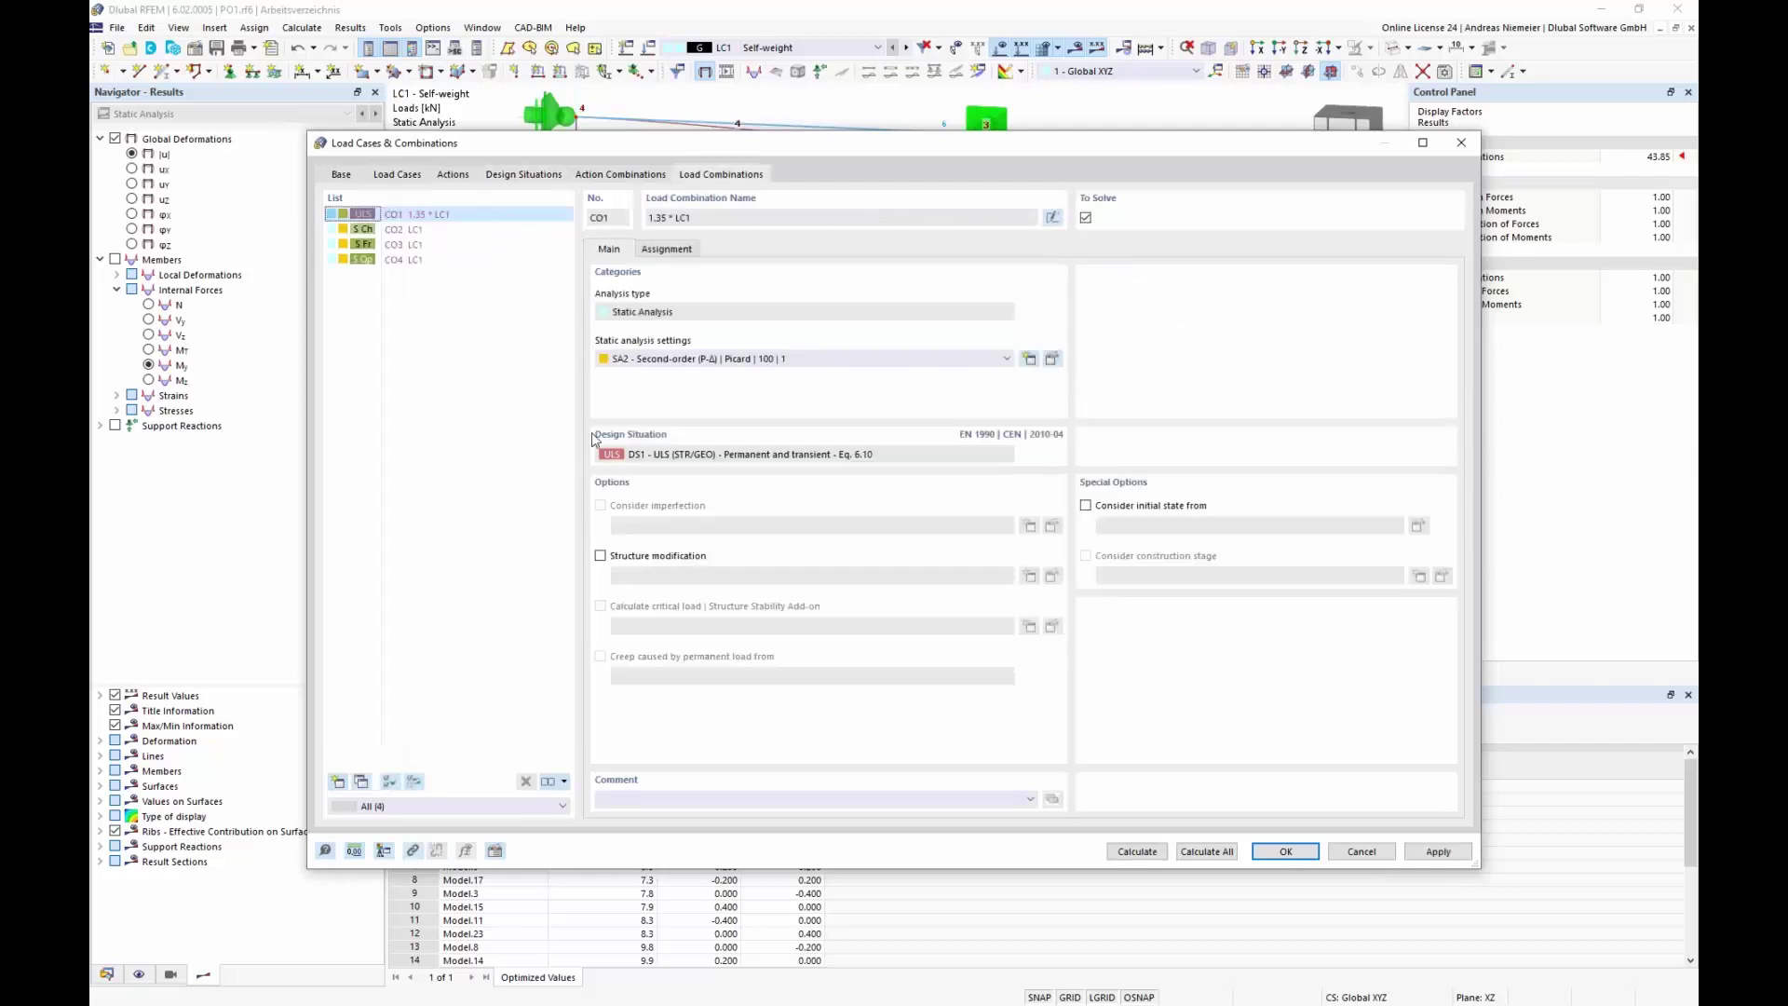
click(1137, 851)
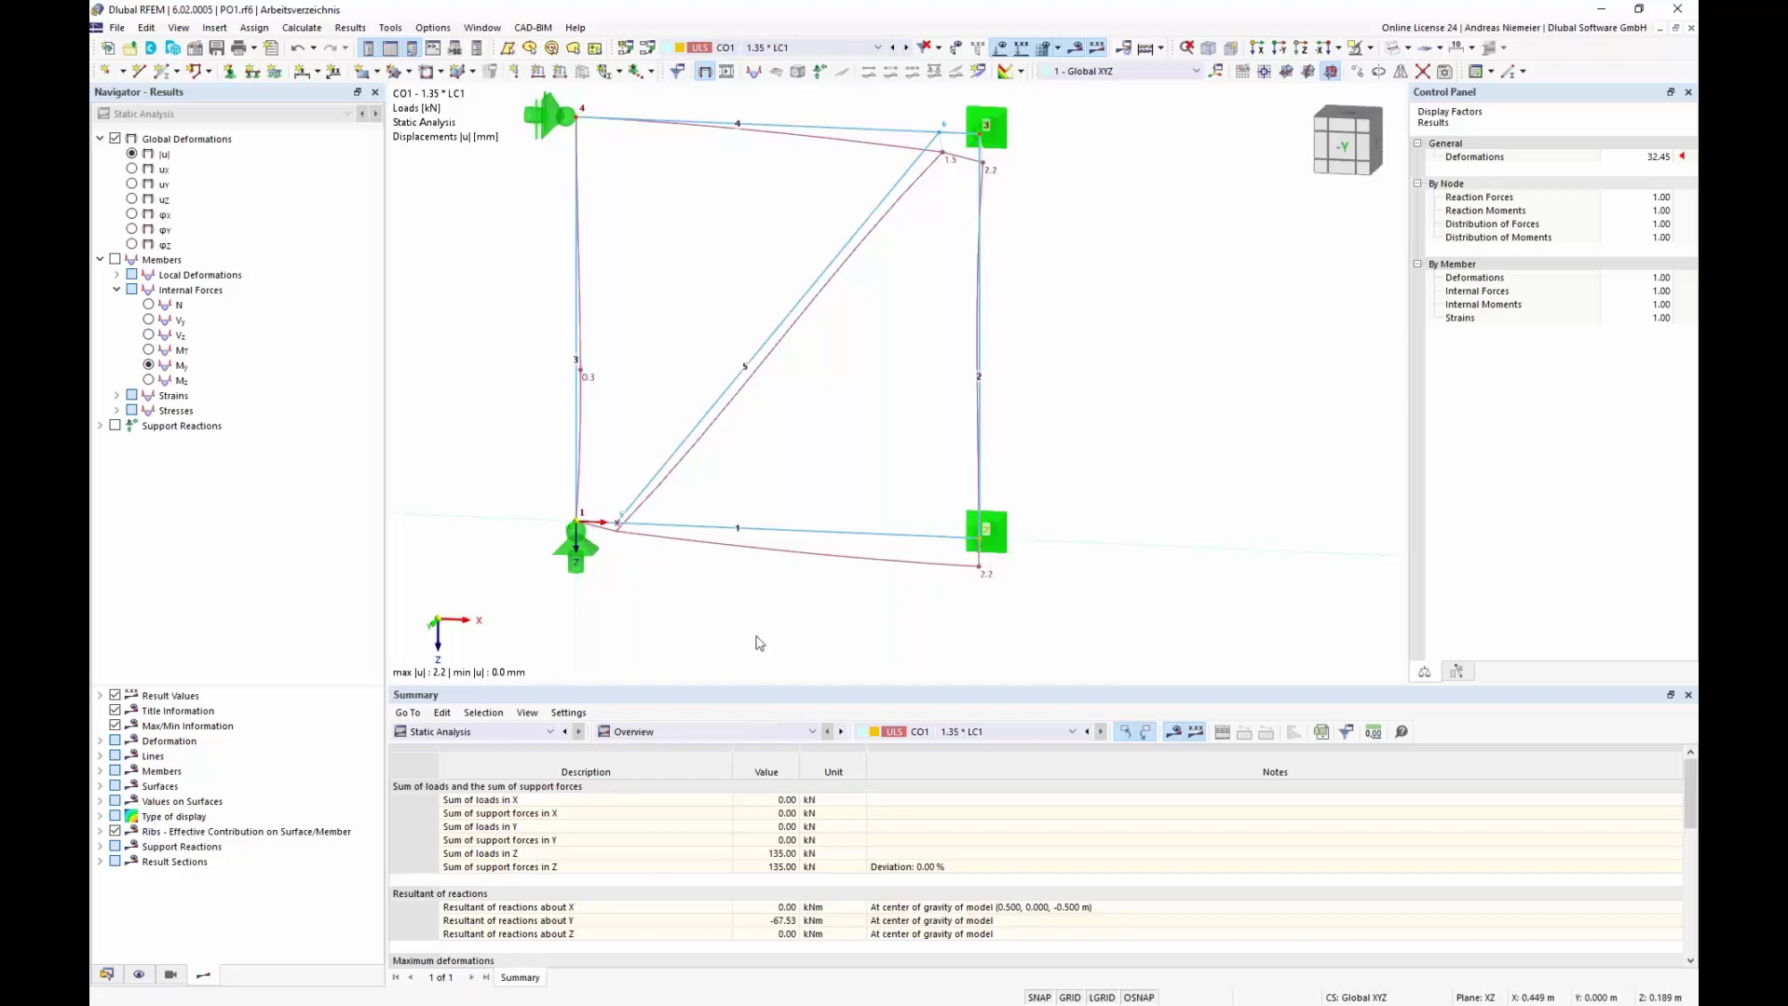
- Reset the global parameters Xtop and Xbottom to 0 m from the Structure tables
click(456, 732)
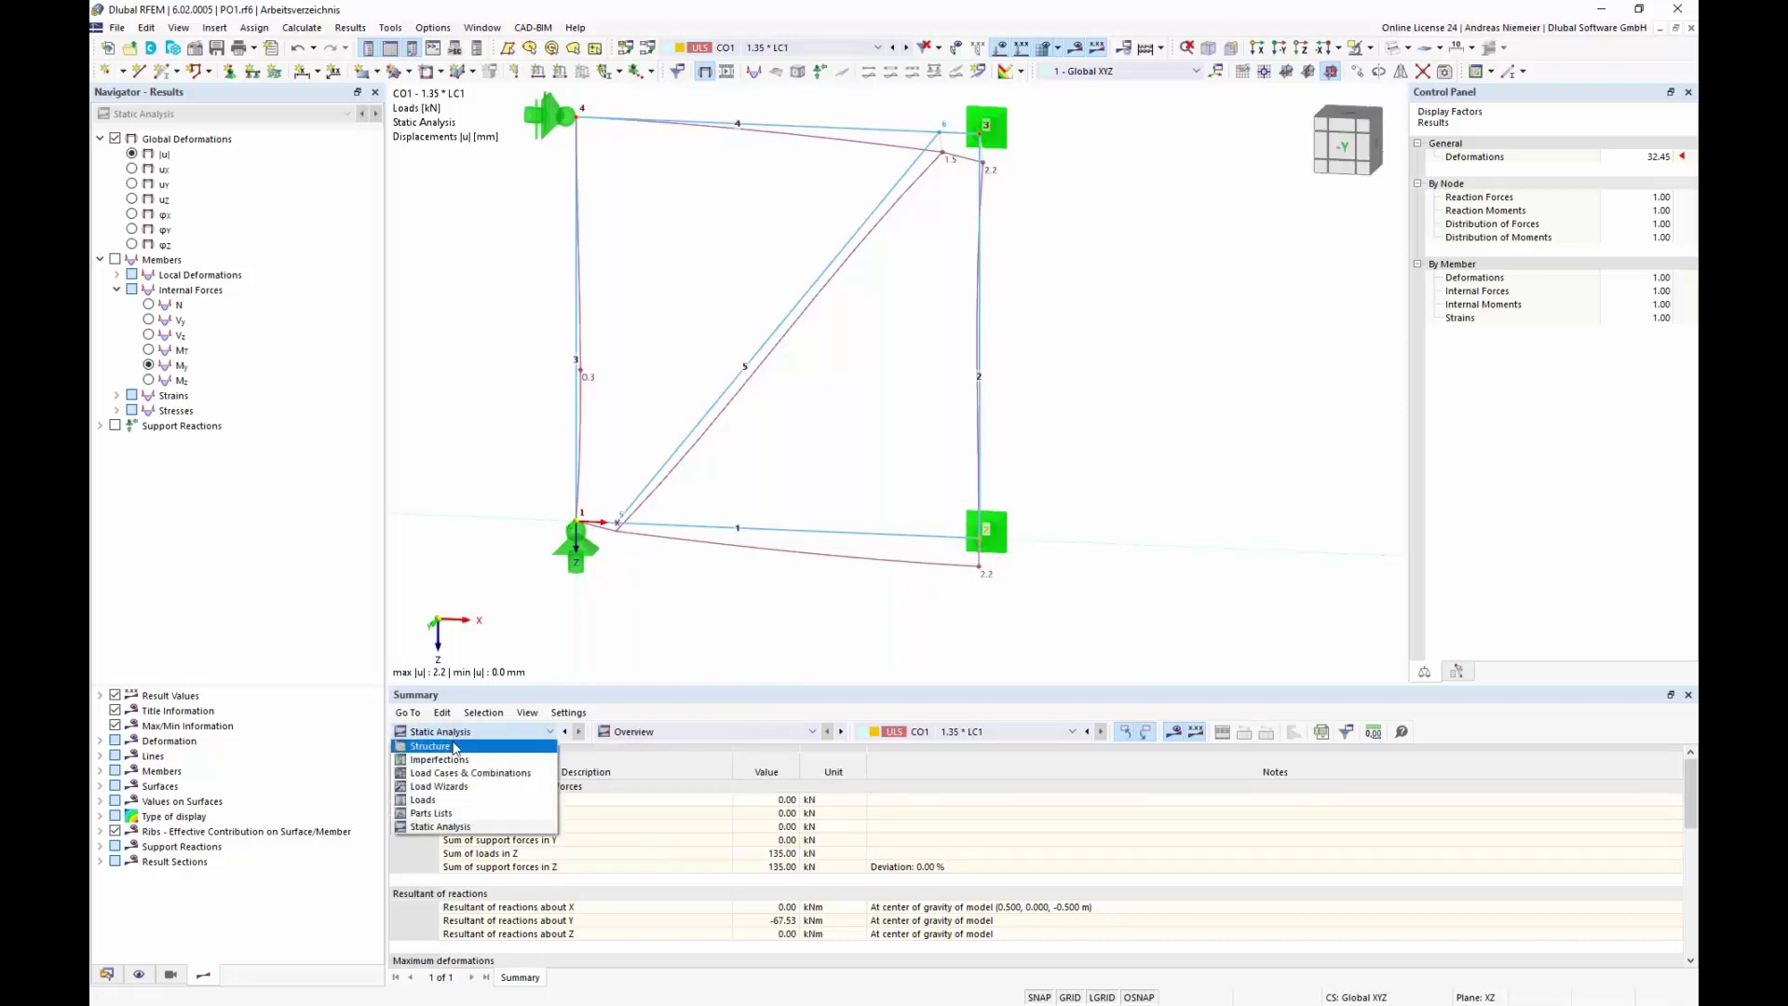
click(456, 747)
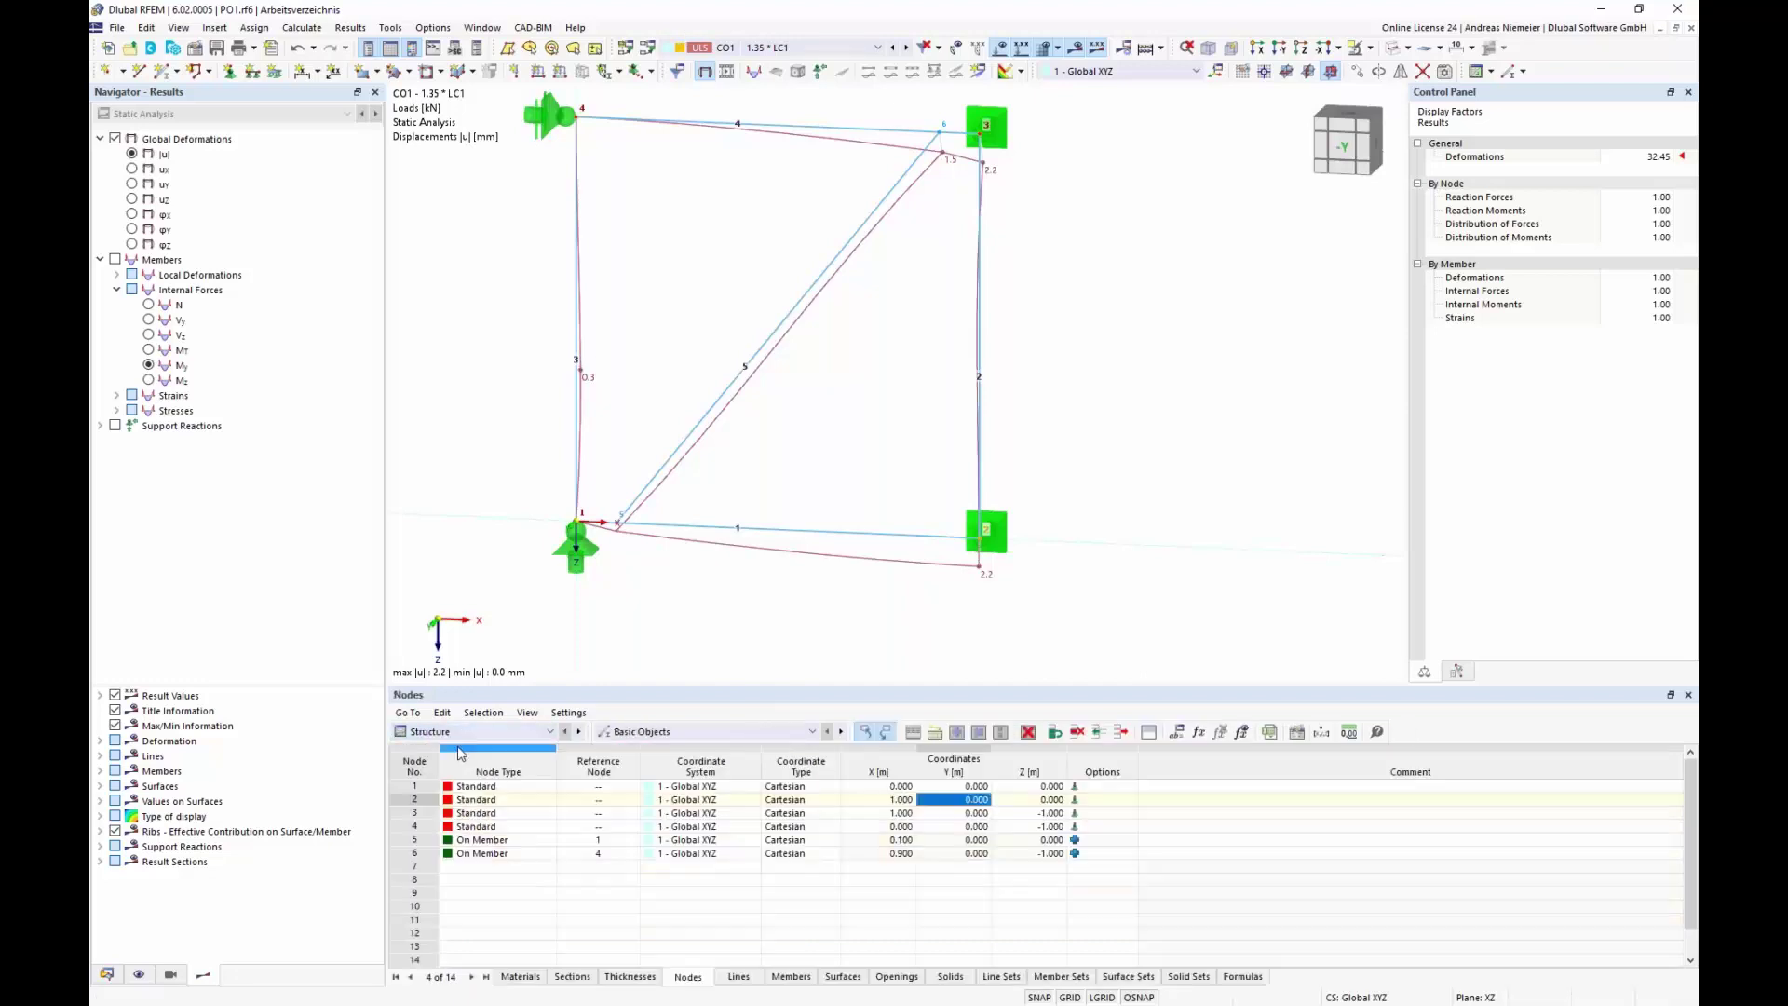
click(1176, 735)
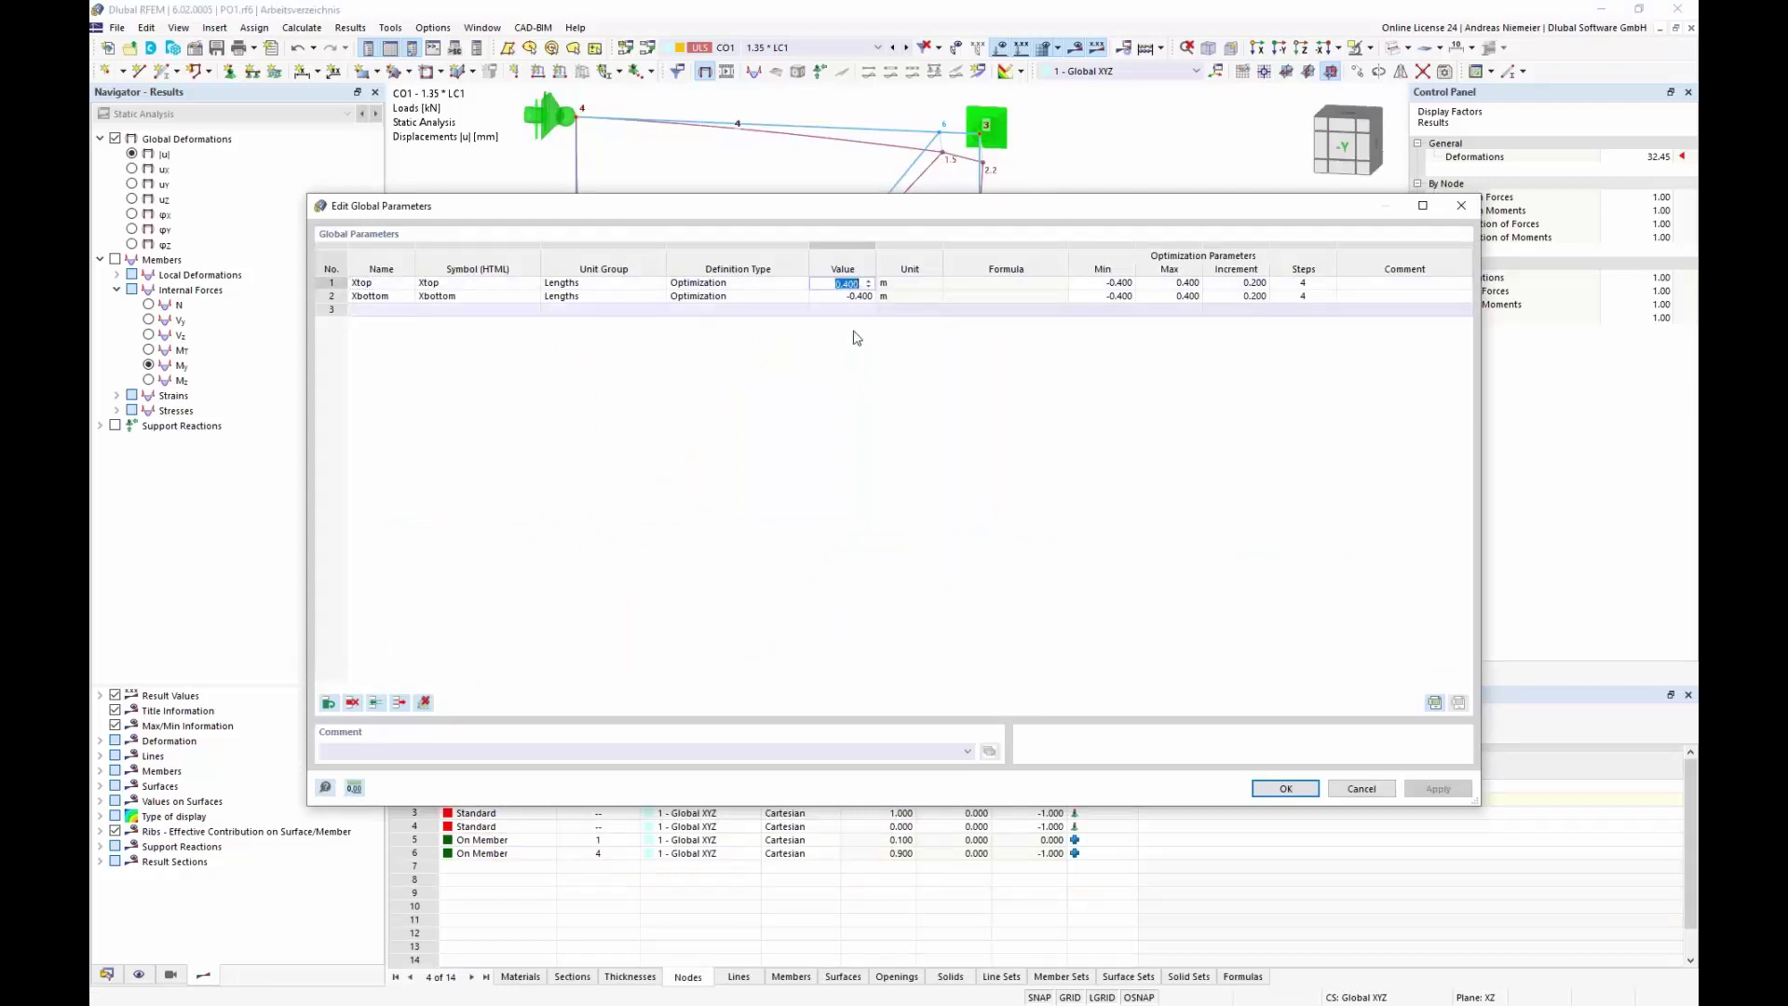
text(0)
key(Down)
text(0)
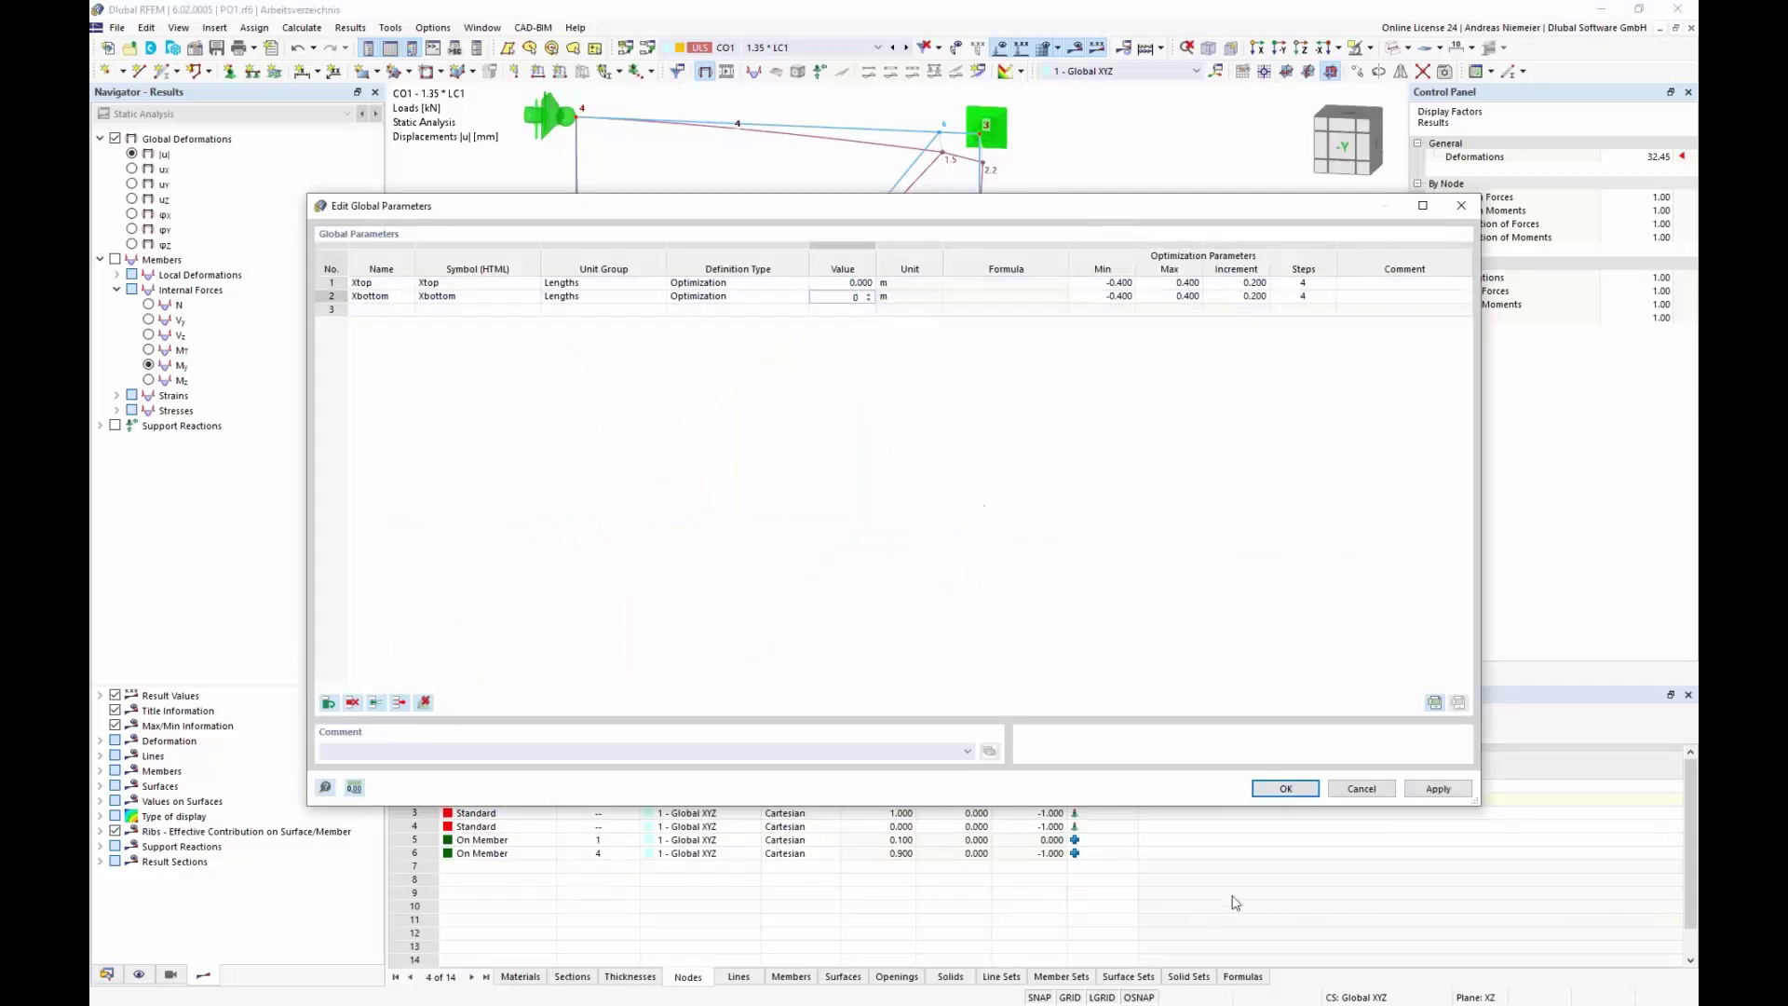
click(1285, 788)
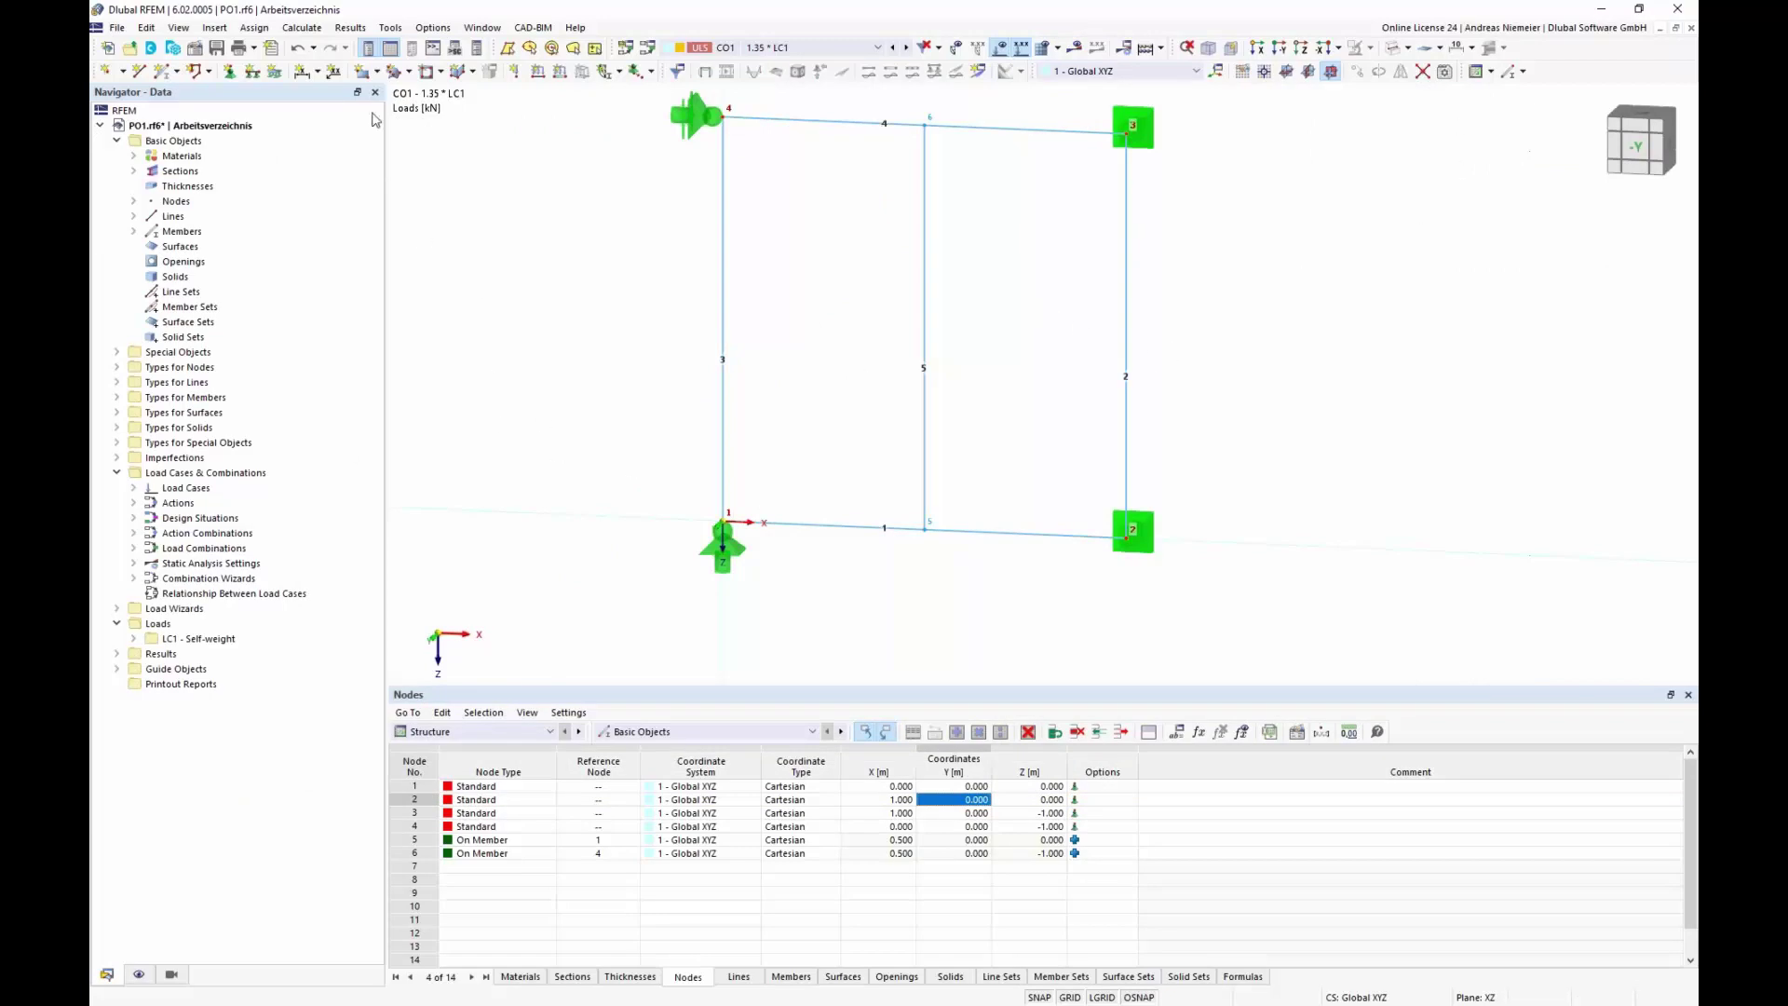
- Set the optimizer to Particle swarm with 30 % random mutations and calculate the optimization
click(307, 28)
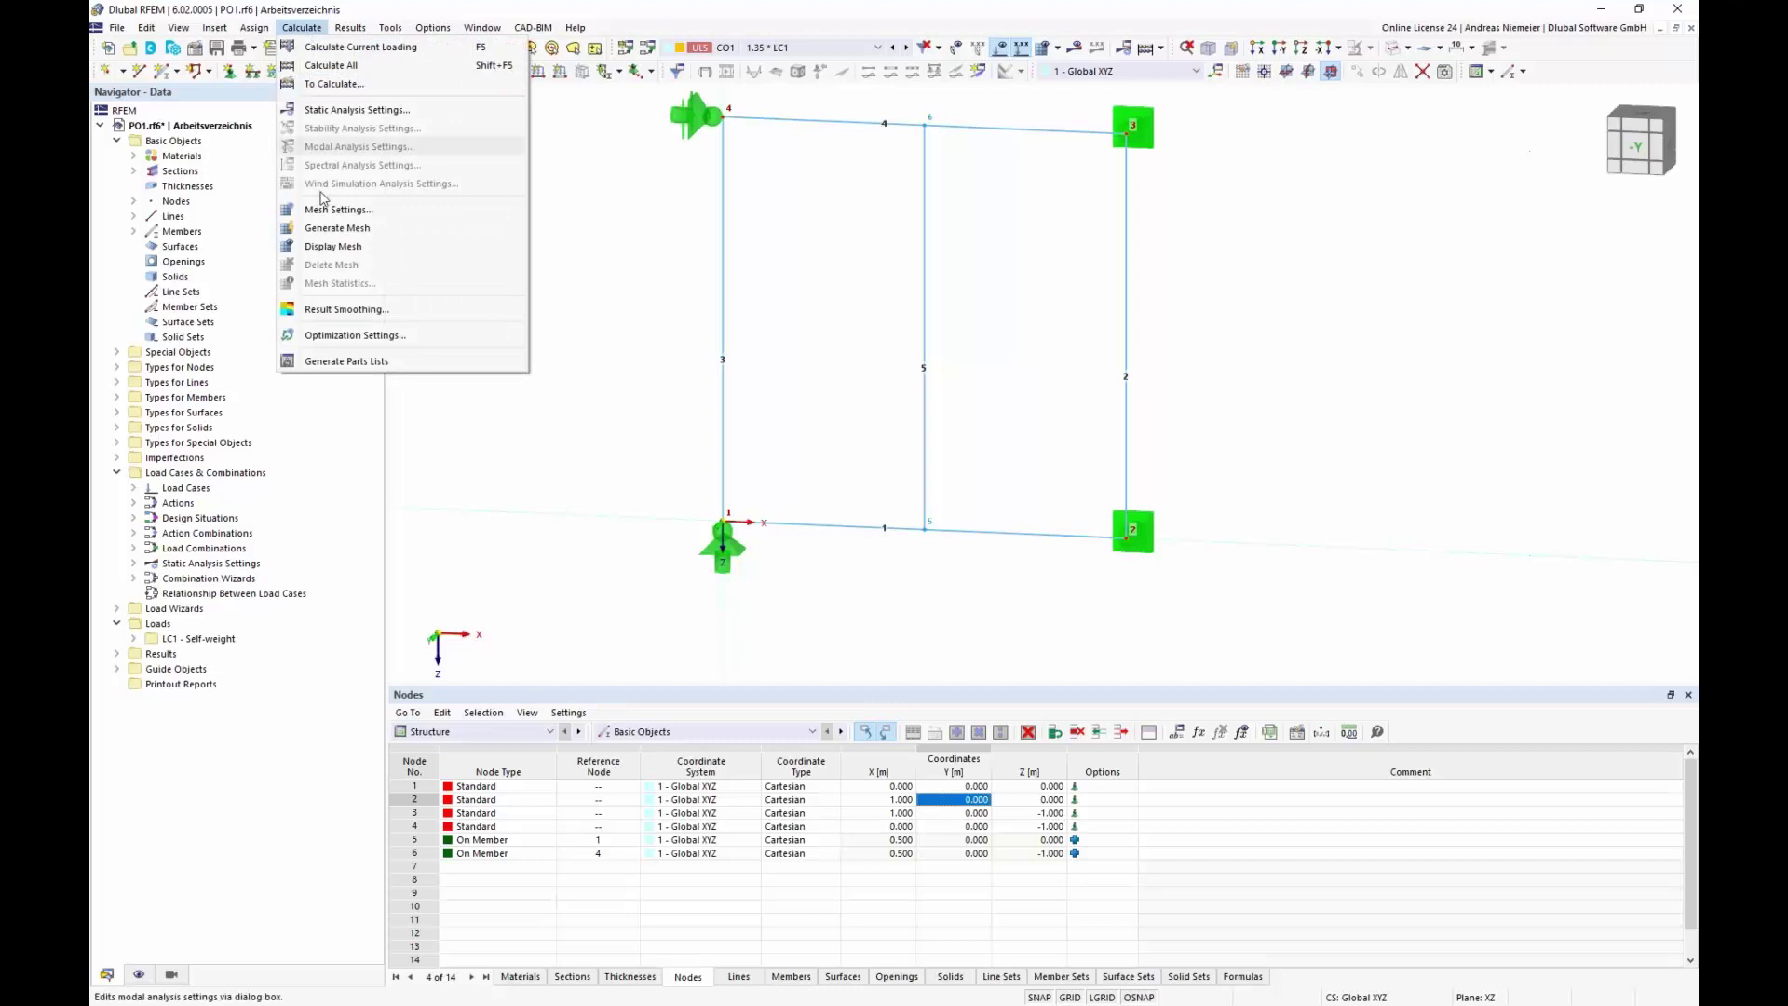
click(326, 337)
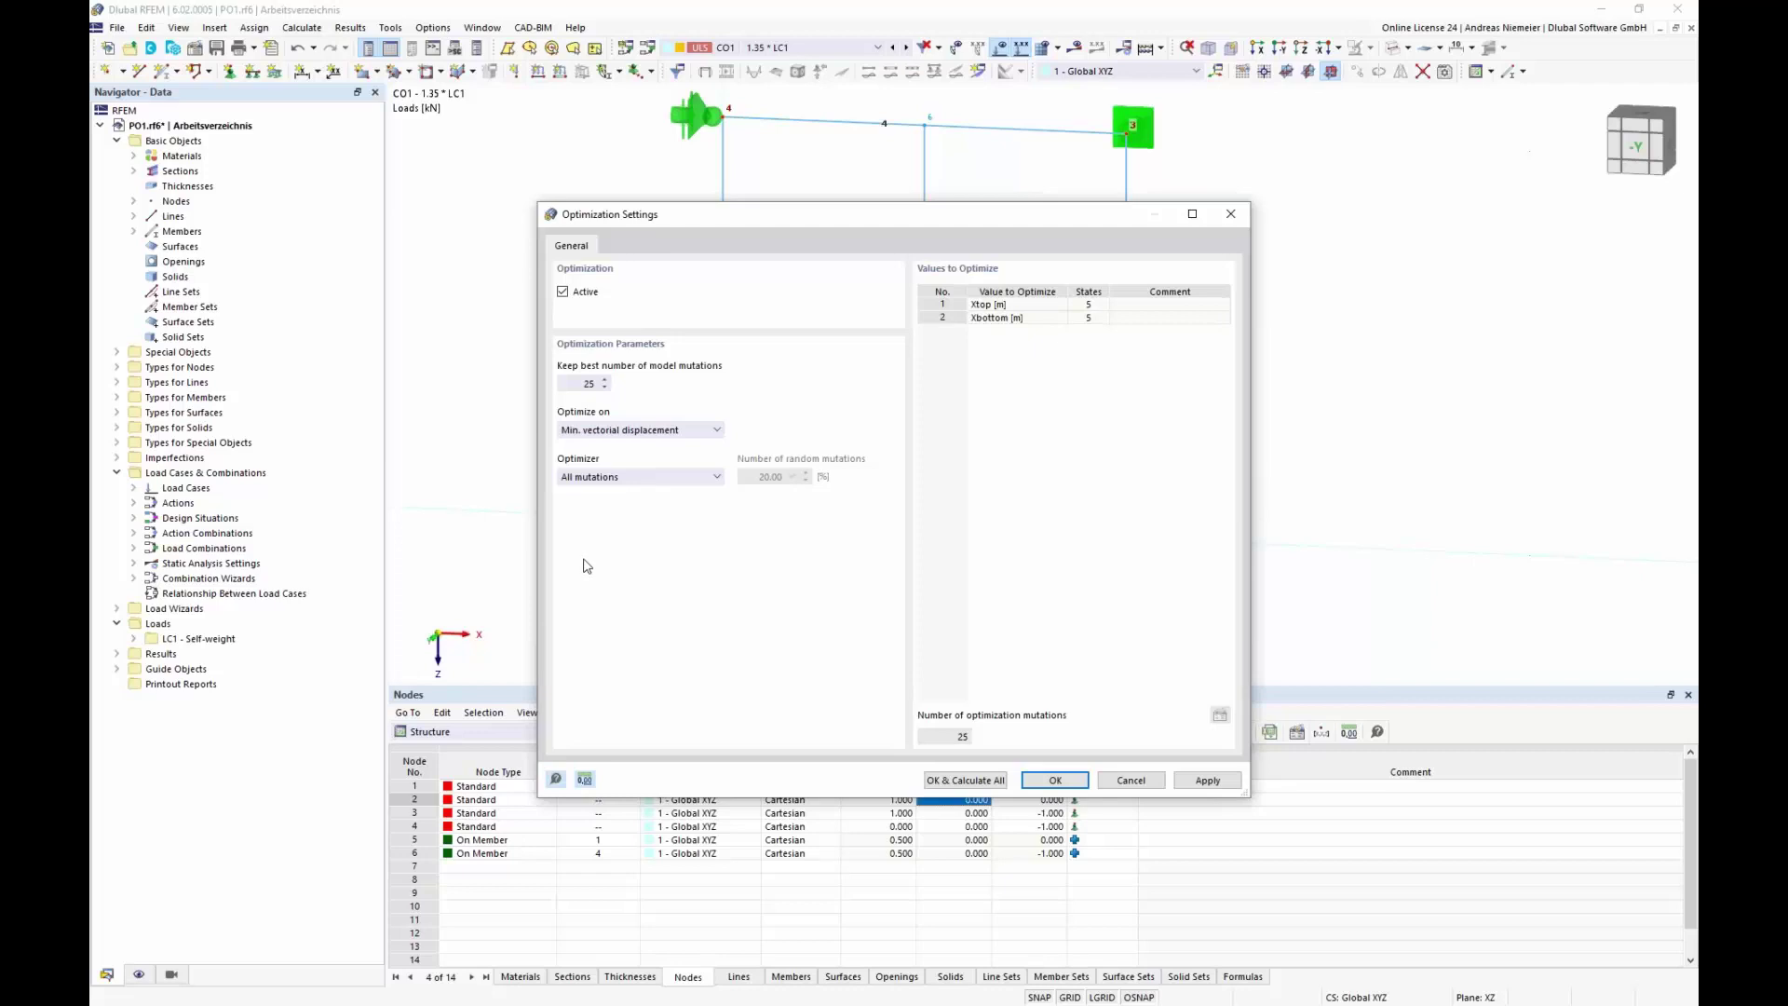
click(609, 485)
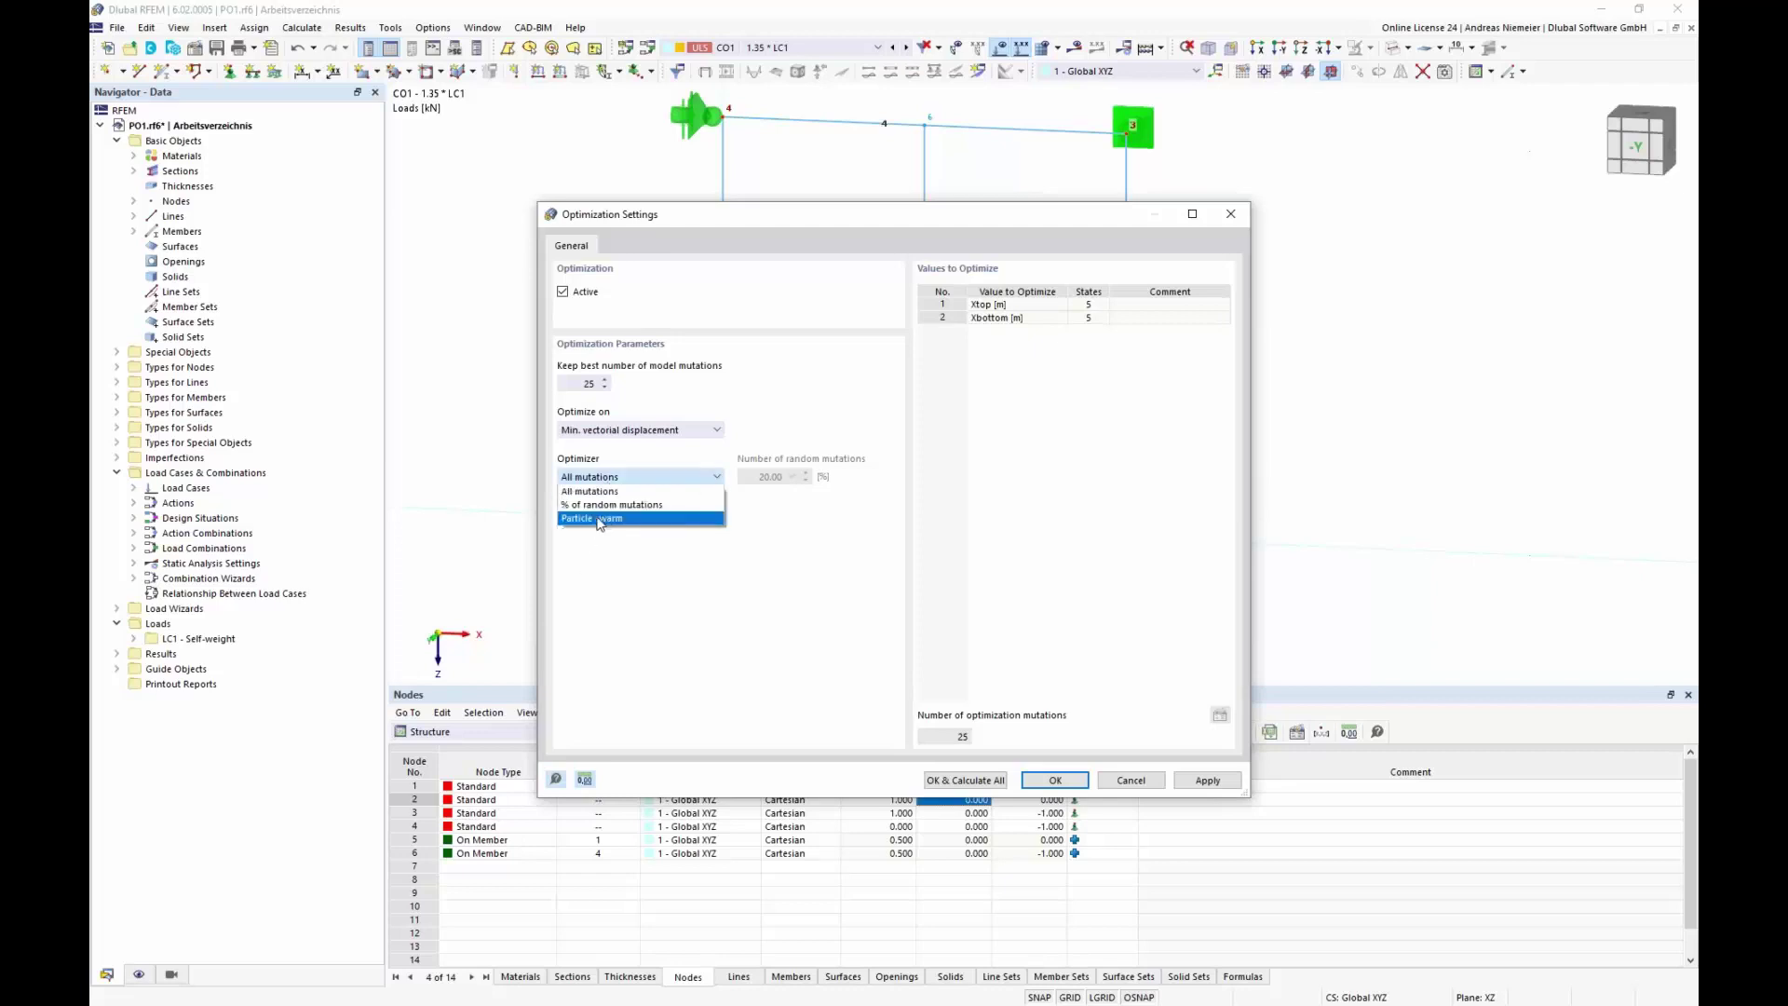
click(592, 522)
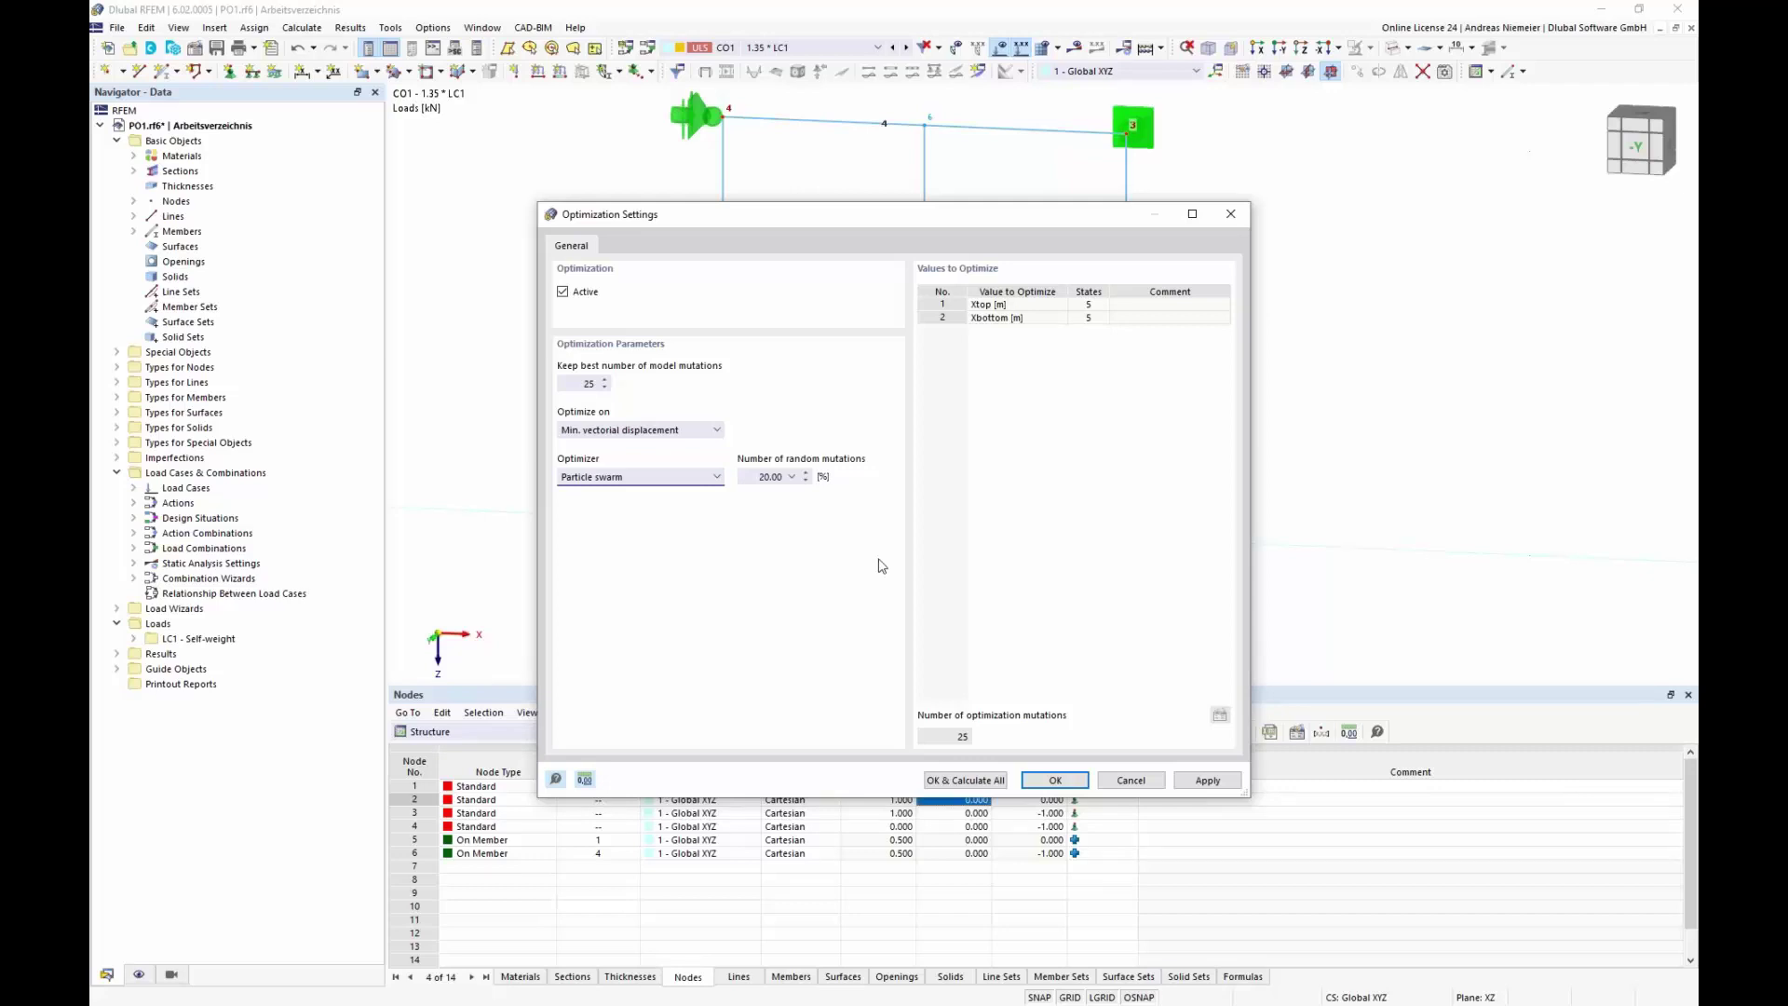
click(759, 478)
text(30)
click(948, 786)
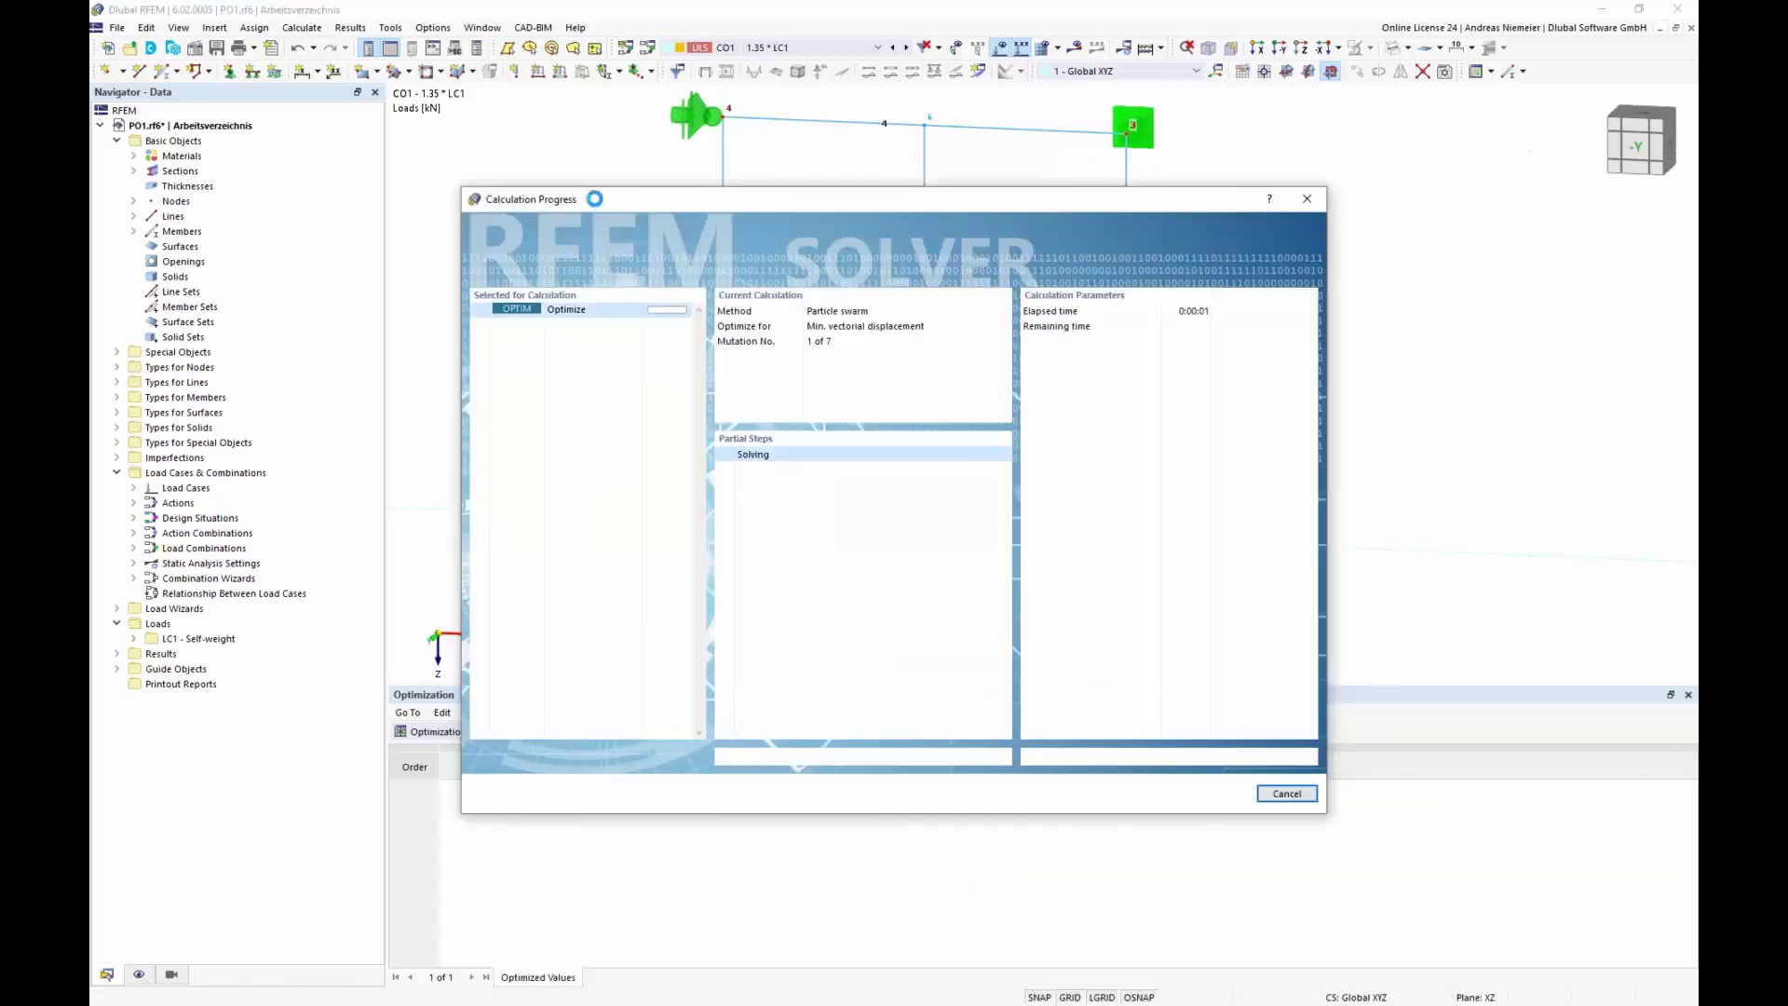
drag(607, 203, 1365, 378)
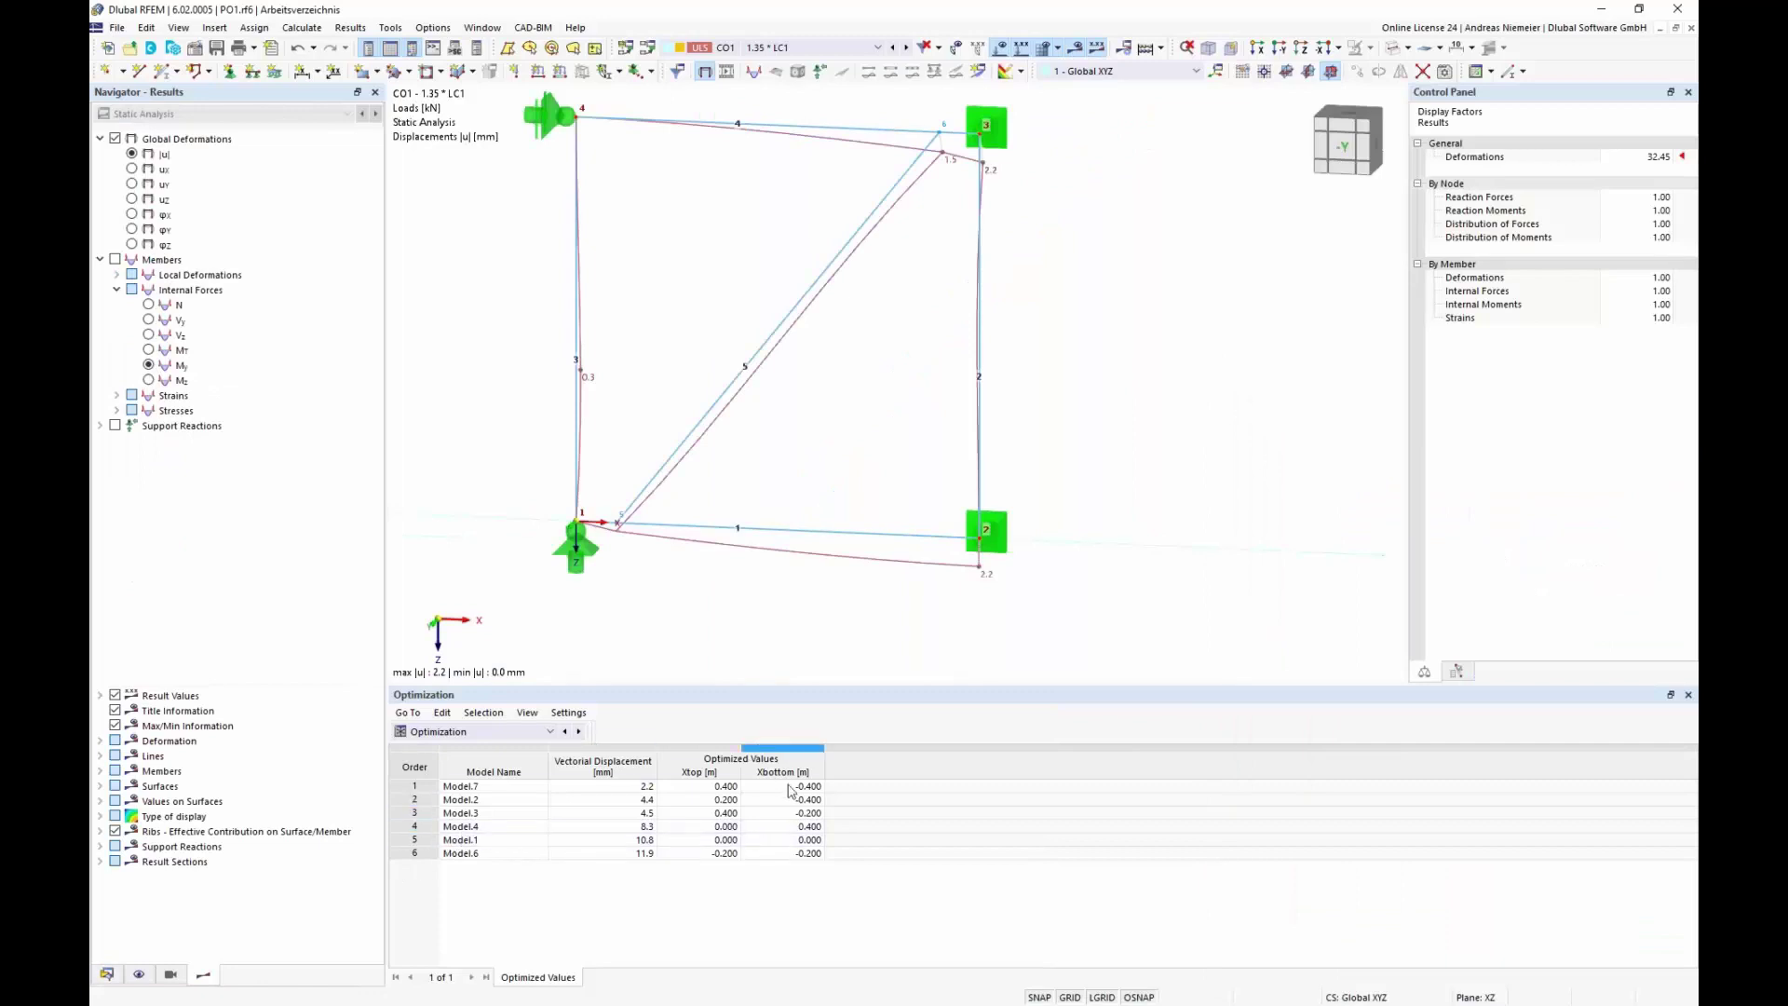
- Compare the particle swarm mutations' vectorial displacements with the deflection table in Excel, and return to the deformed frame in RFEM
click(624, 786)
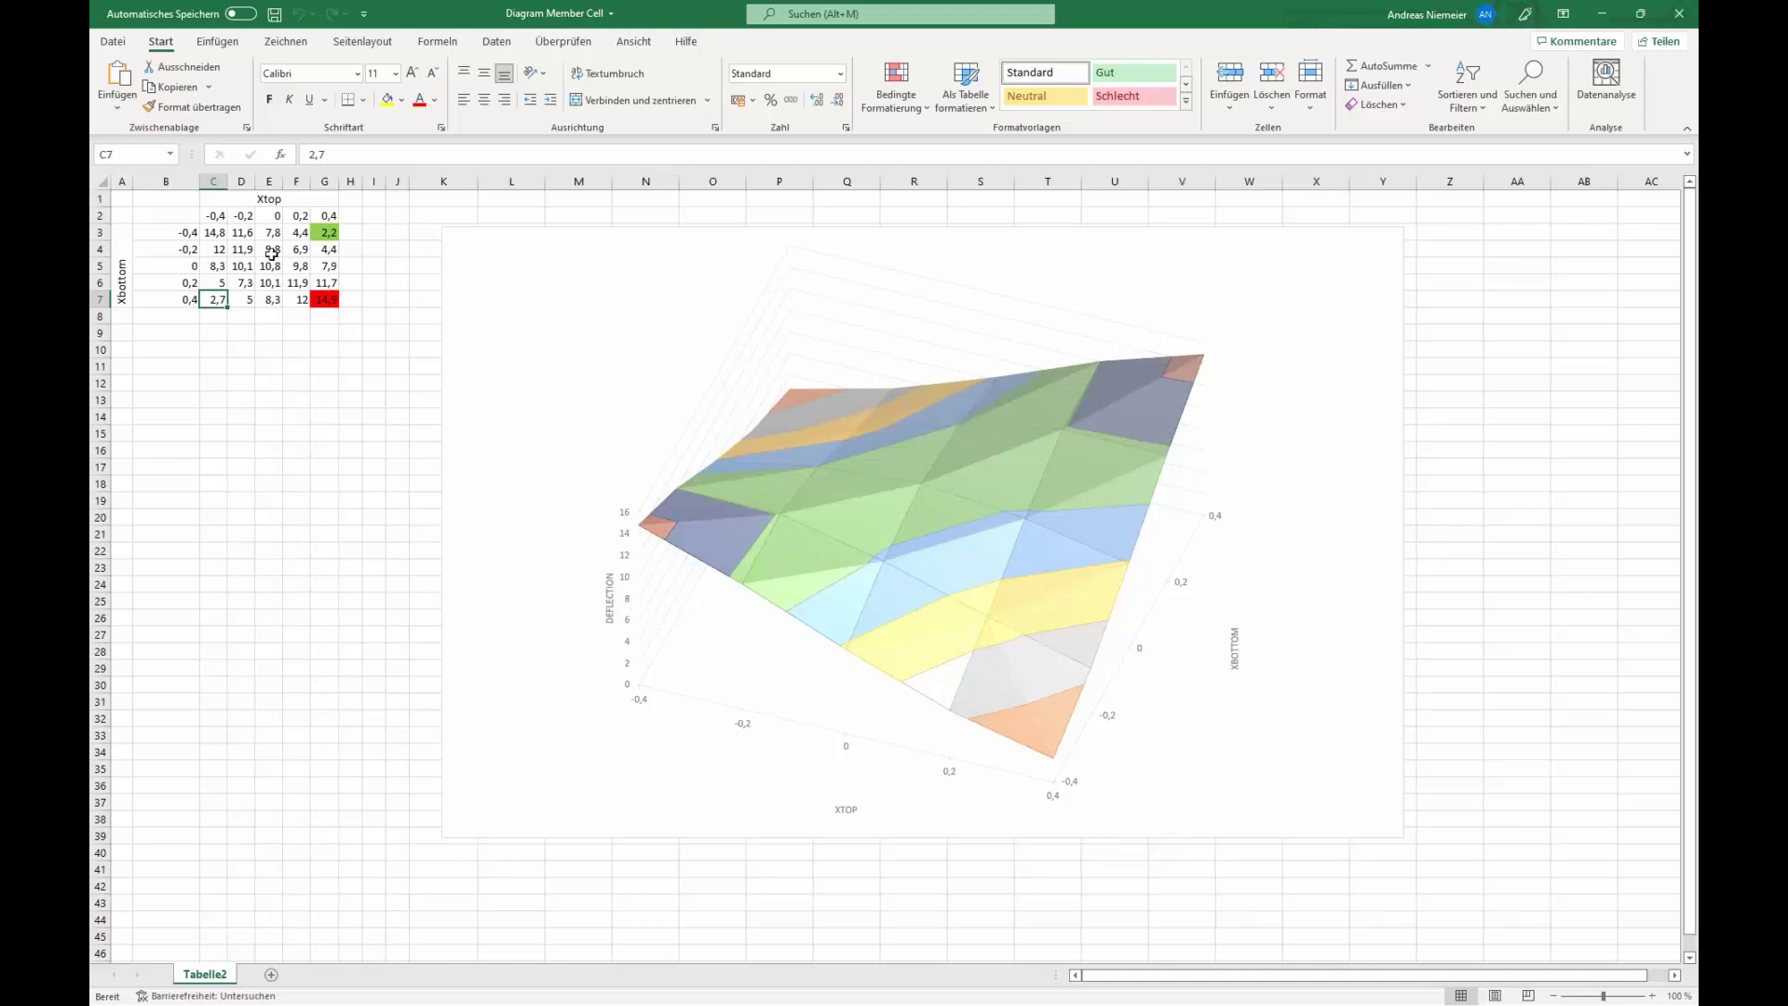
click(243, 216)
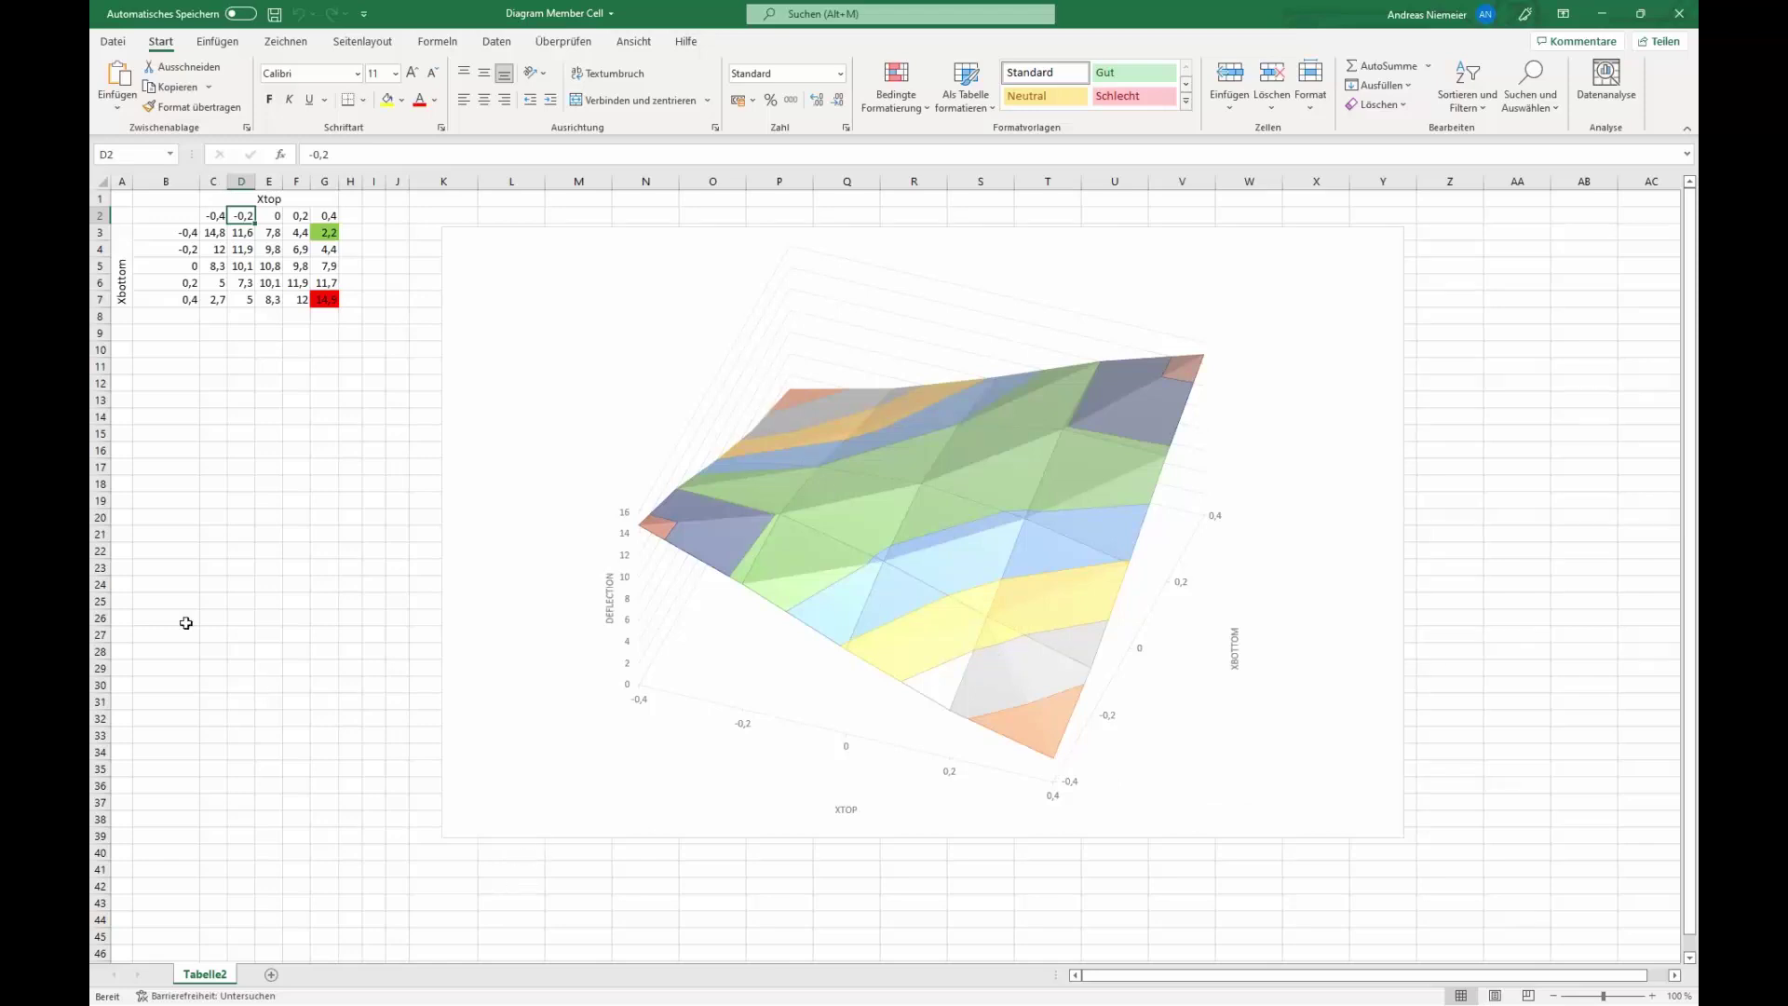
key(alt+Tab)
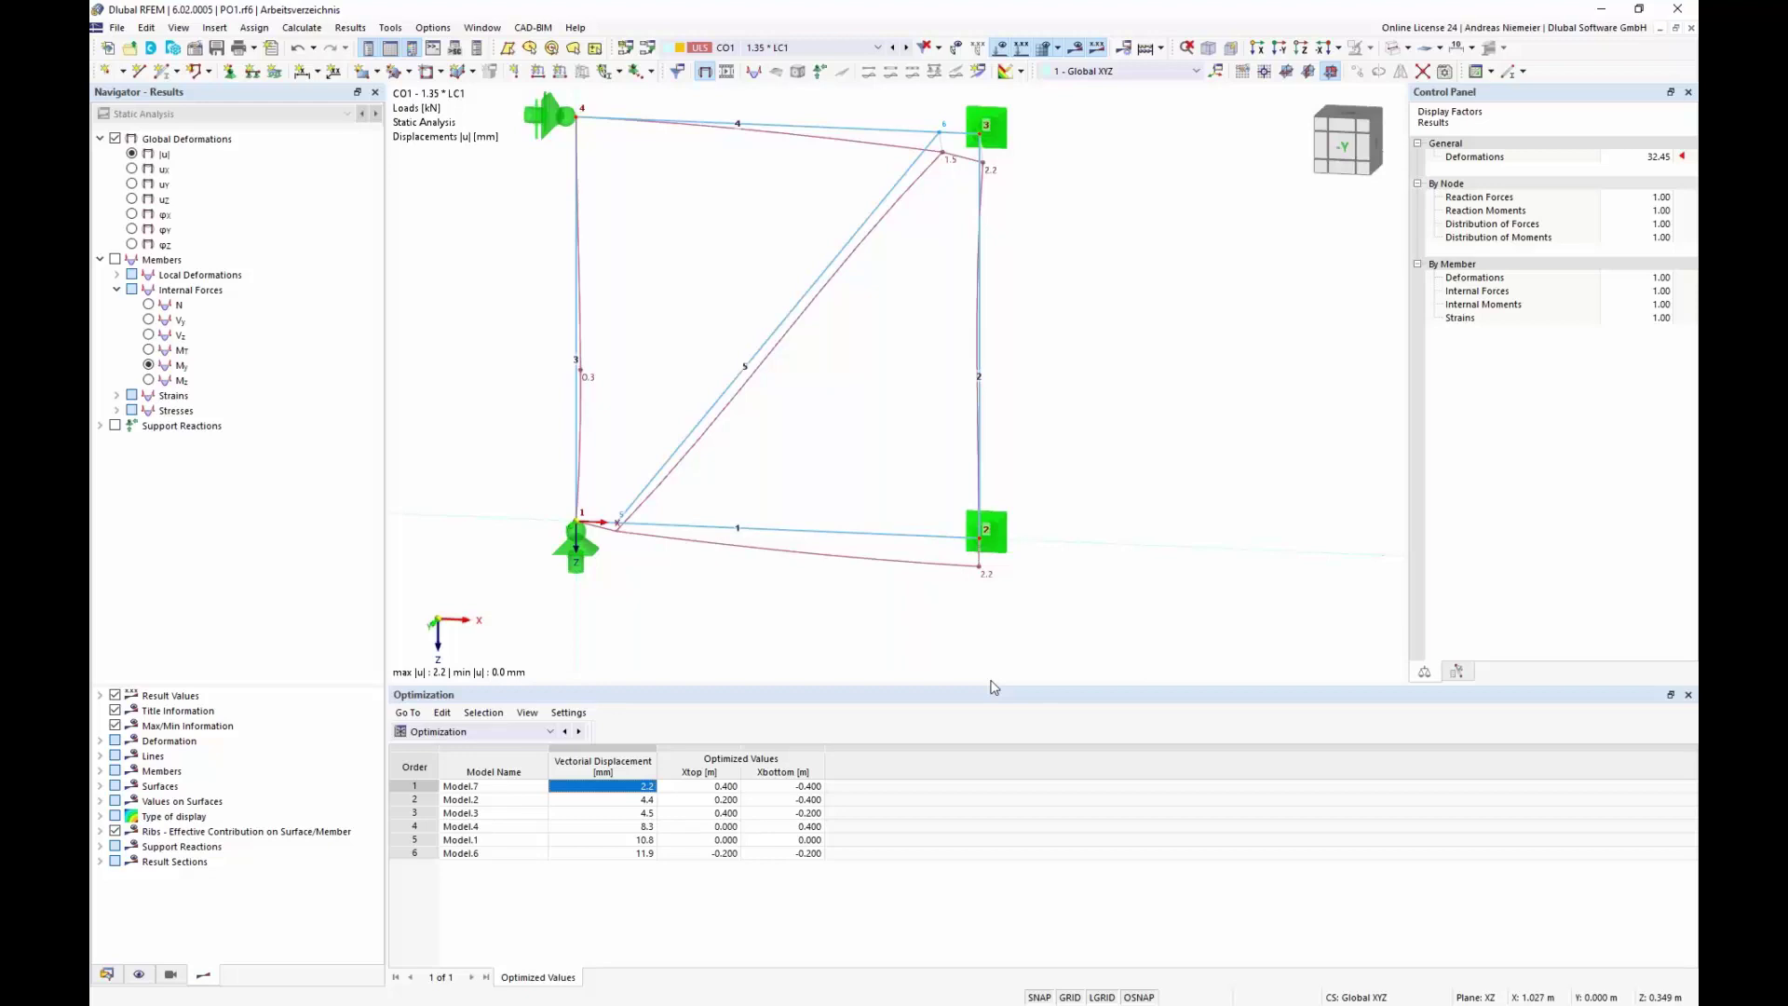
scroll(819, 365, down, 3)
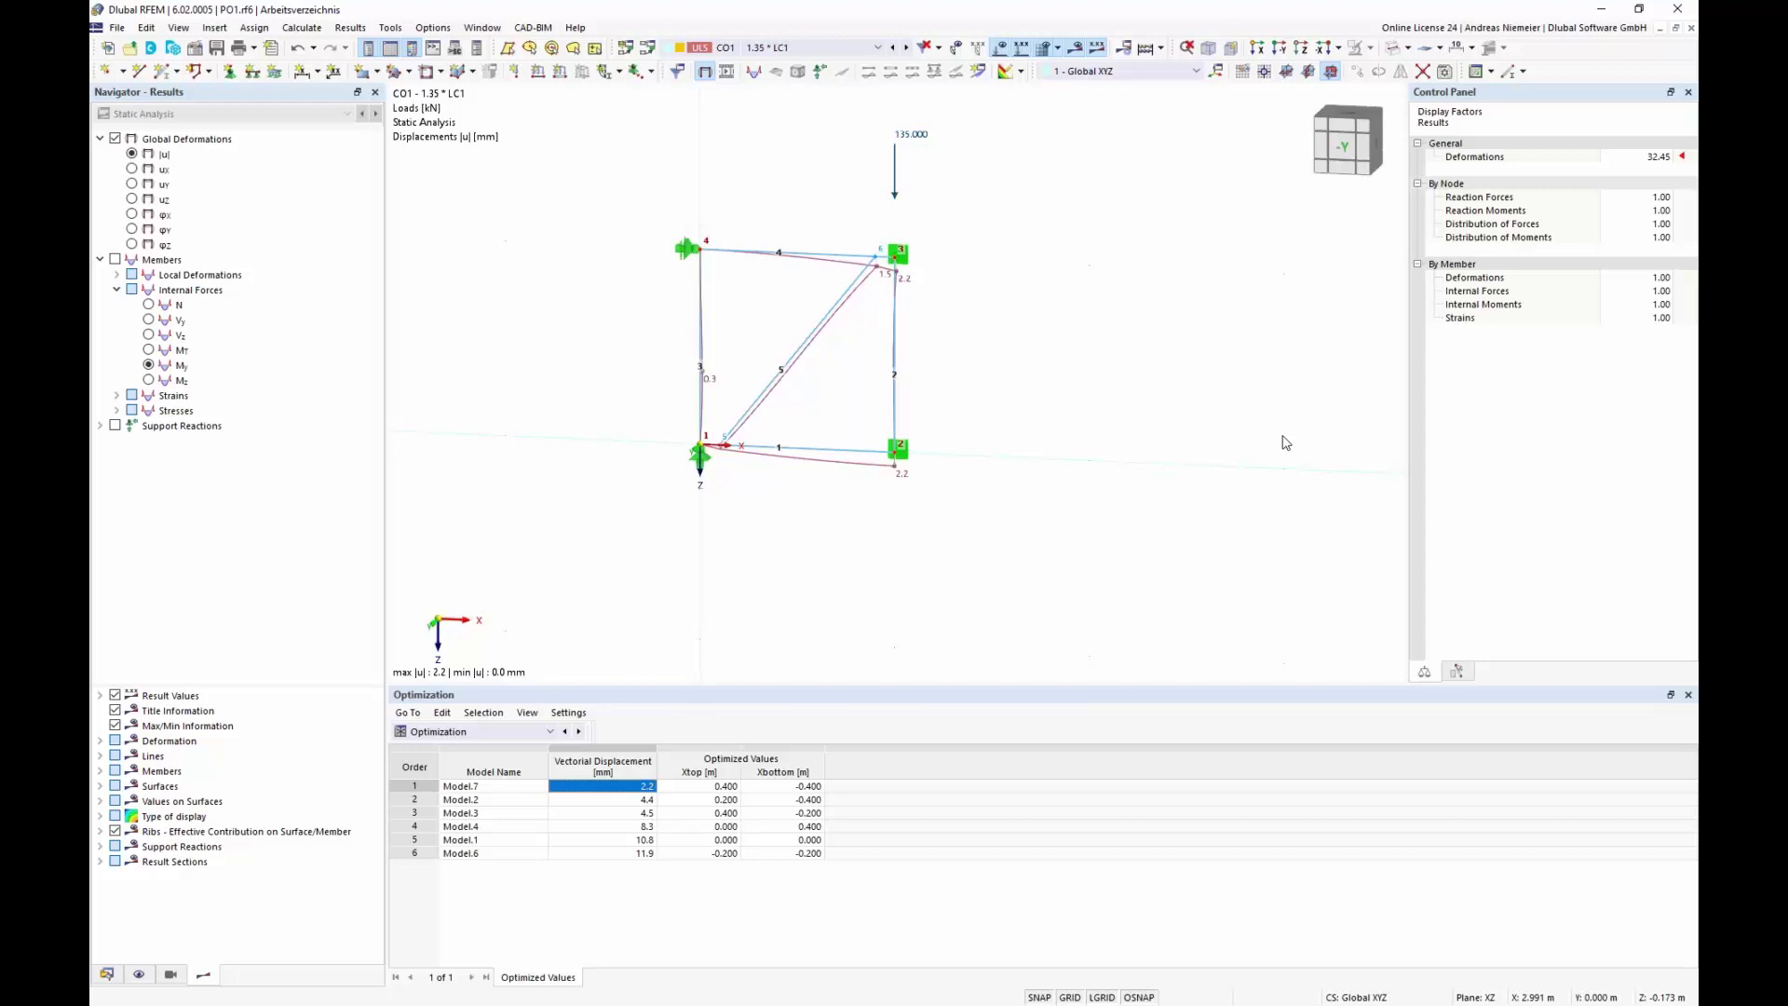
- Review the values and optimization ranges of the global parameters Xtop and Xbottom without changing them
click(479, 733)
click(480, 745)
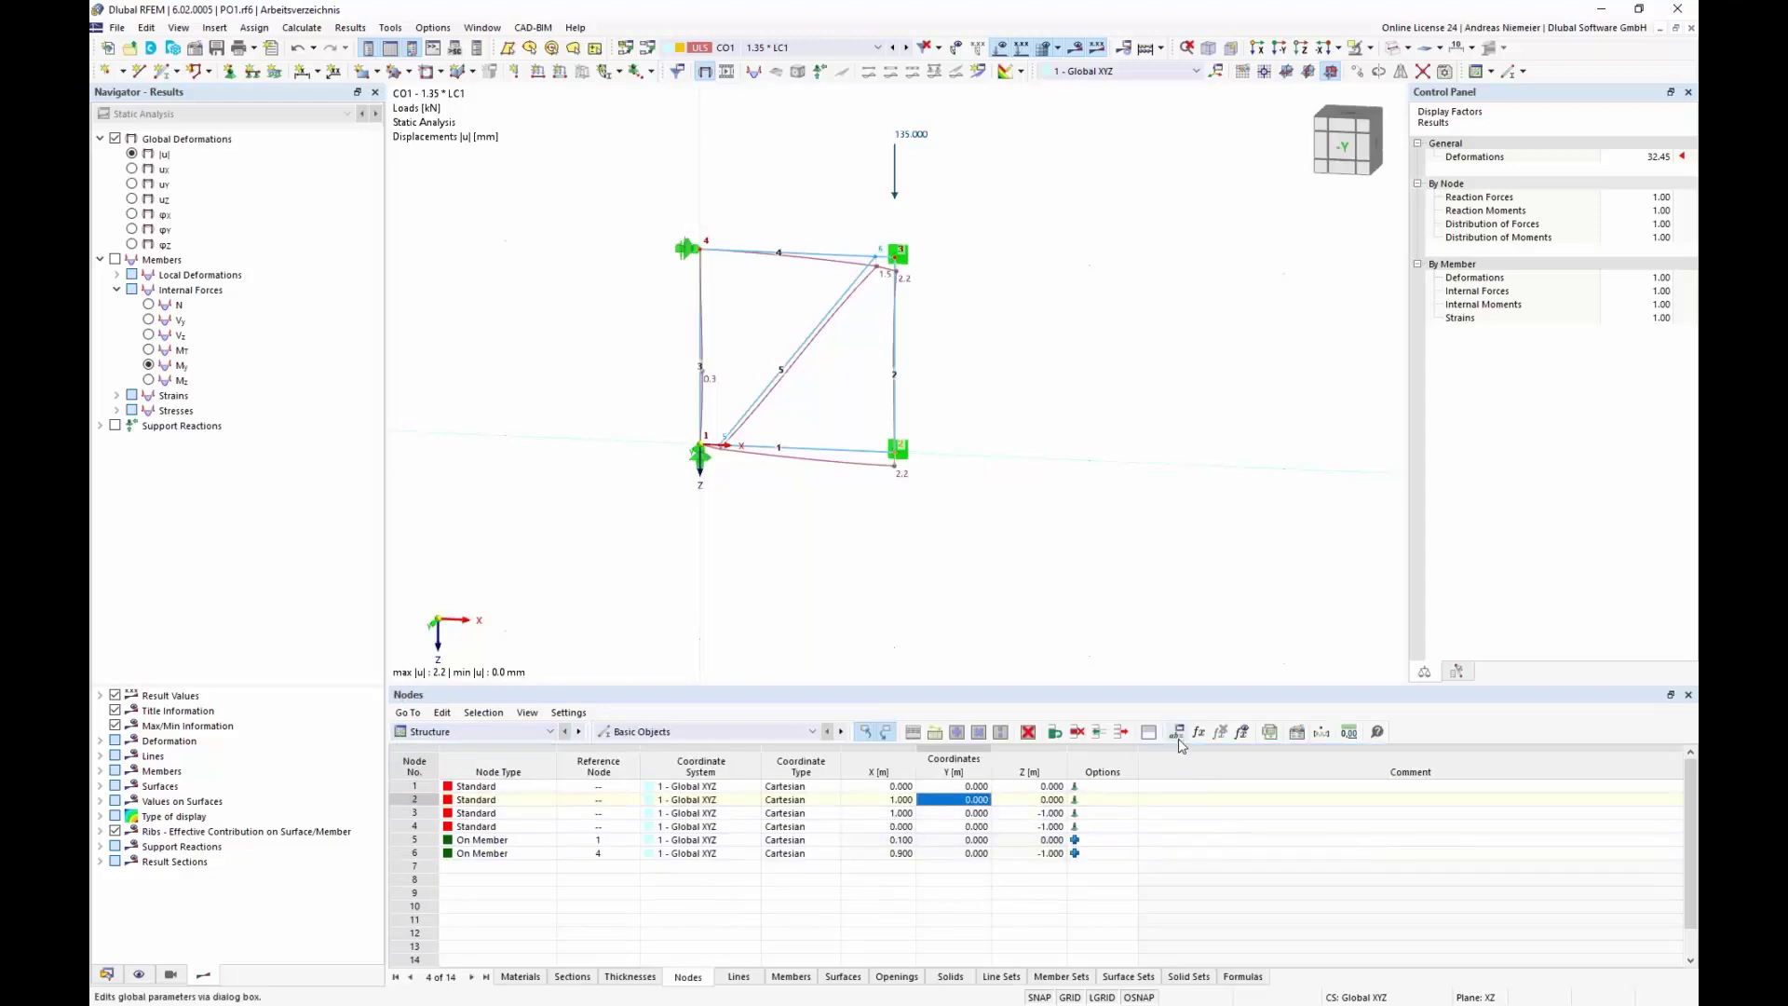
click(1179, 740)
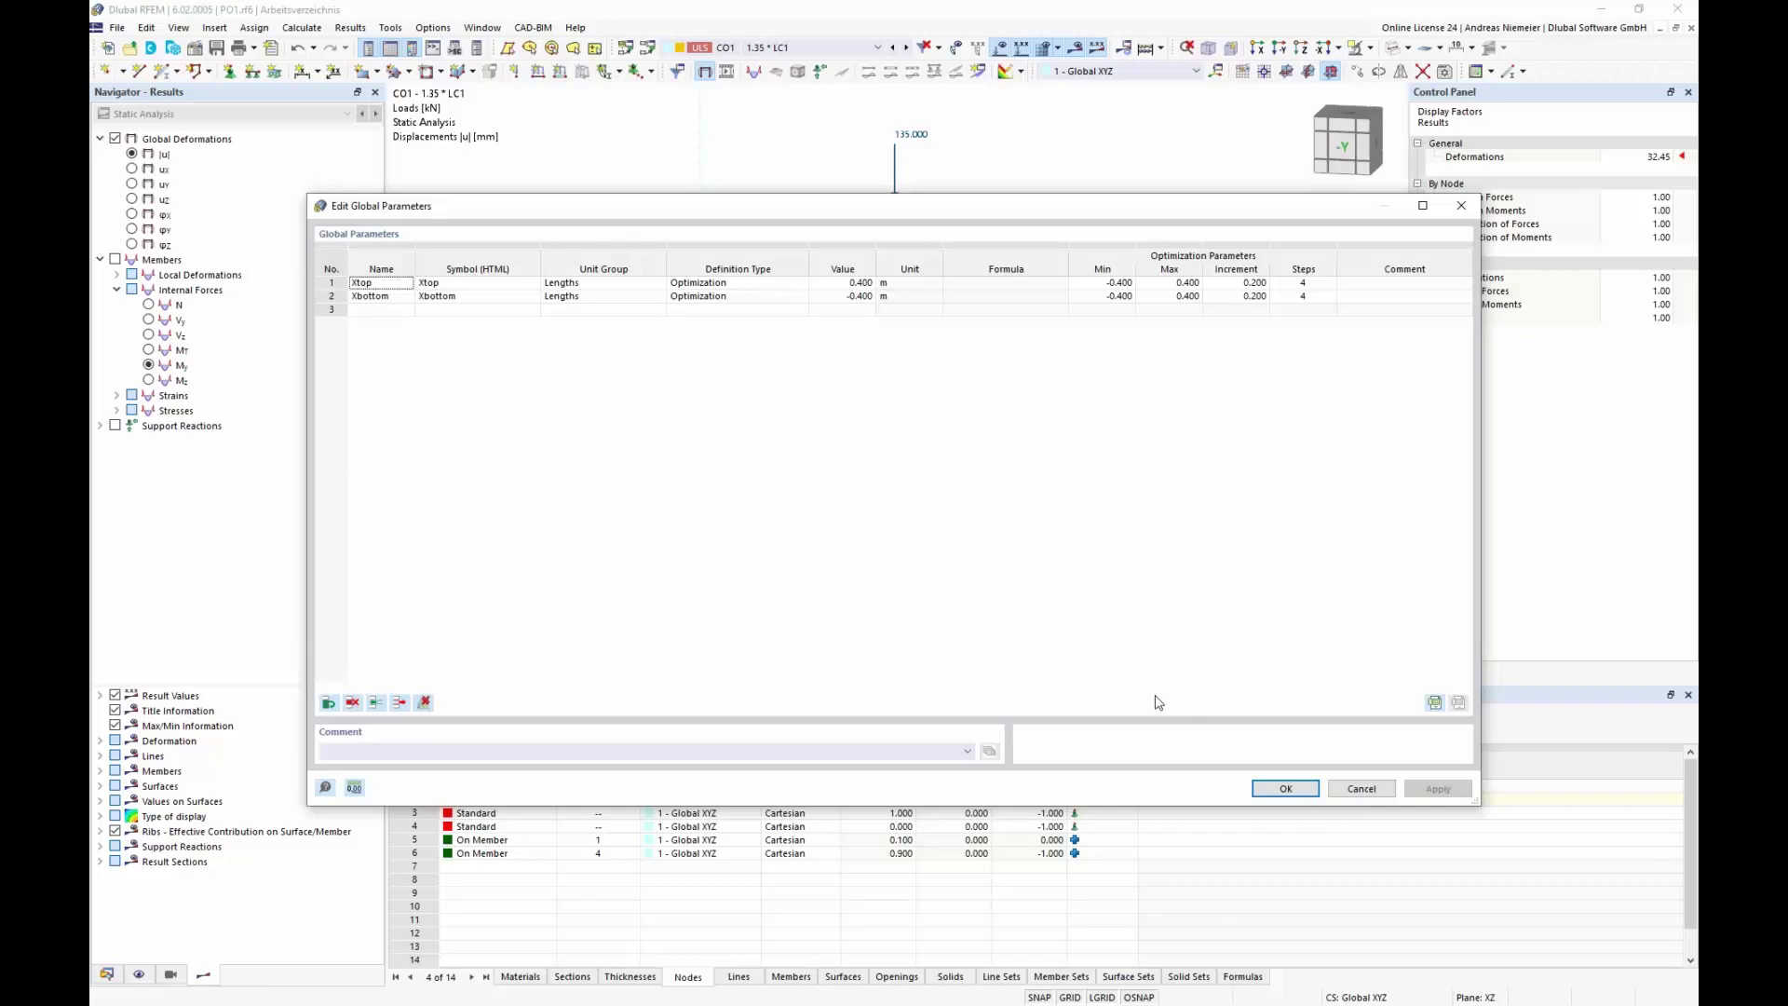
click(976, 458)
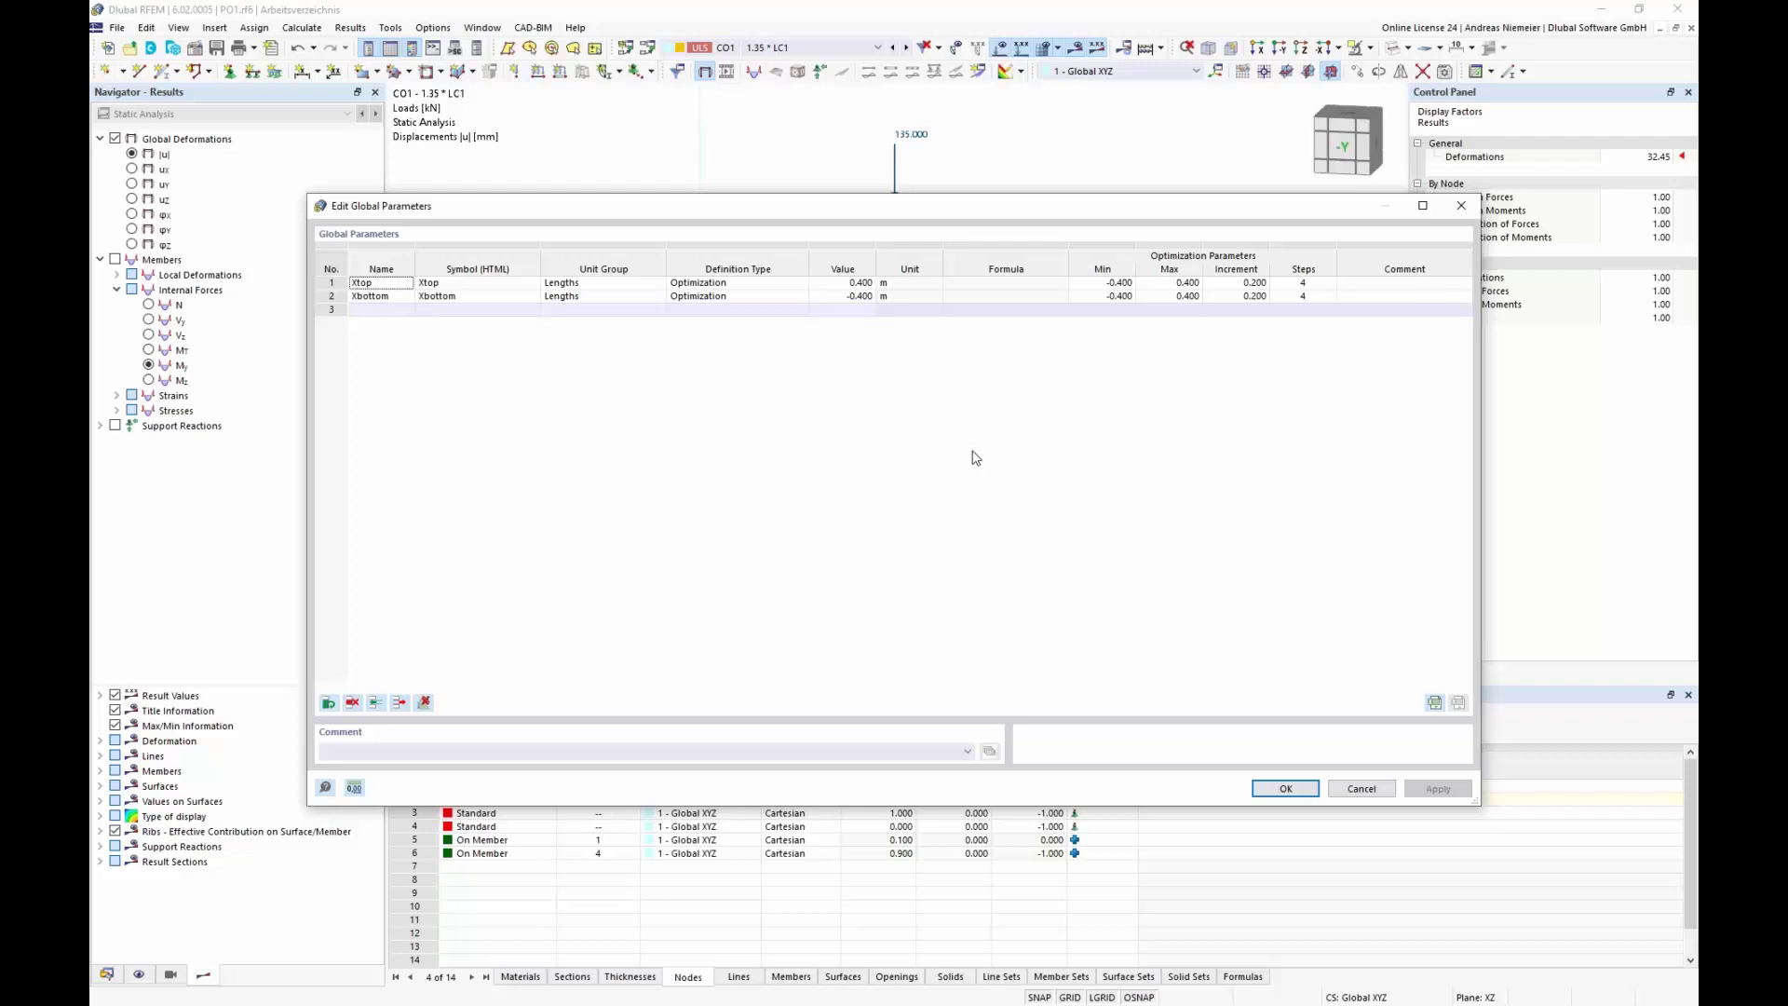
click(1359, 787)
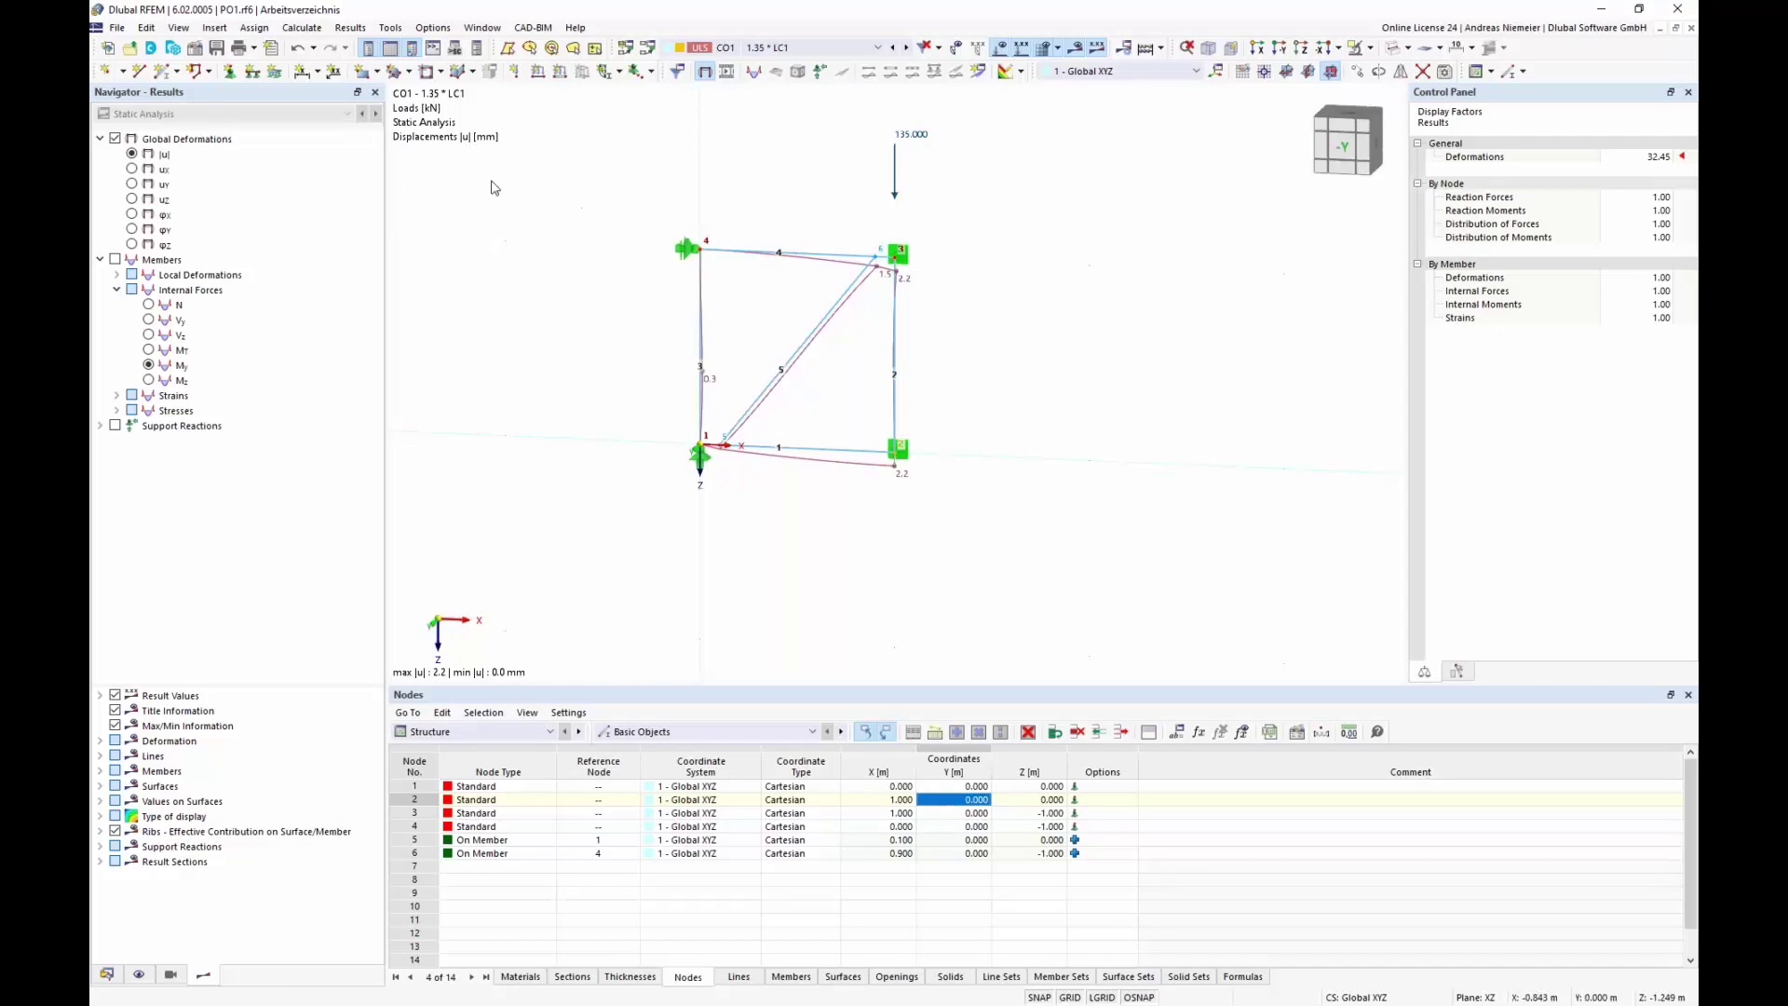
- Close the PO1 model
click(118, 27)
click(190, 104)
click(942, 581)
- Create a new model named PO2 with the Optimization & Costs / CO2 Emission Estimation add-on activated
click(104, 27)
click(130, 61)
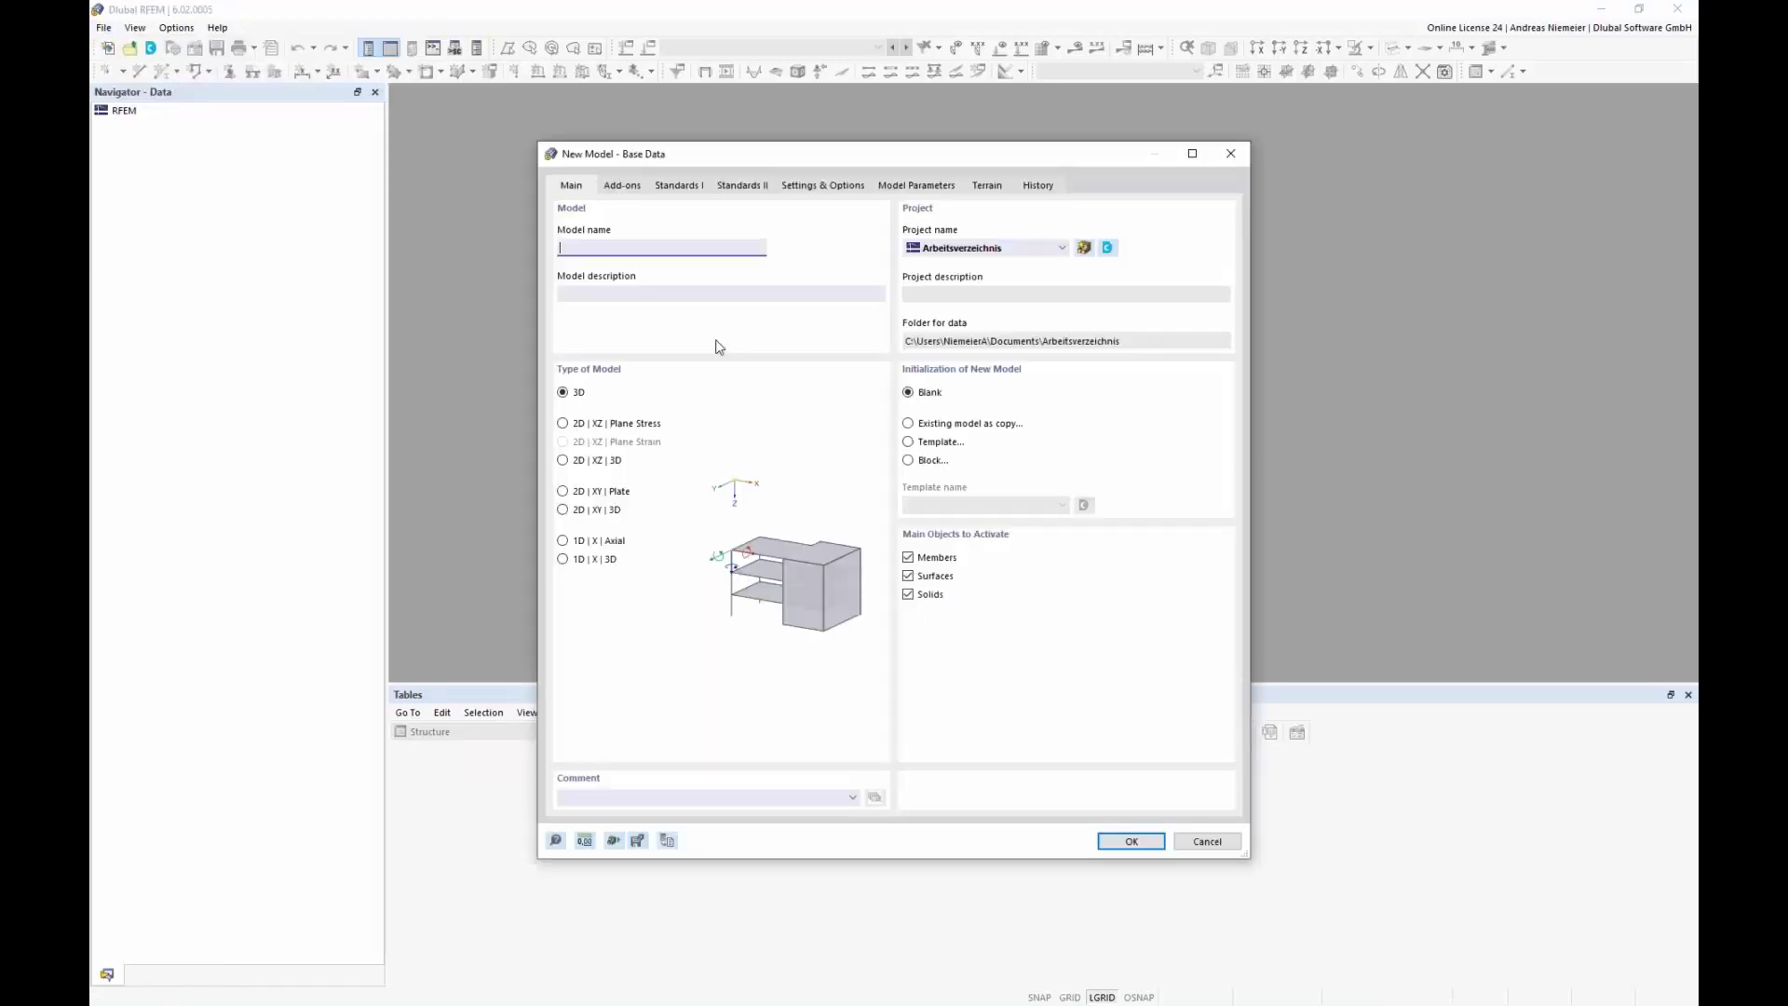
text(PO2)
click(622, 186)
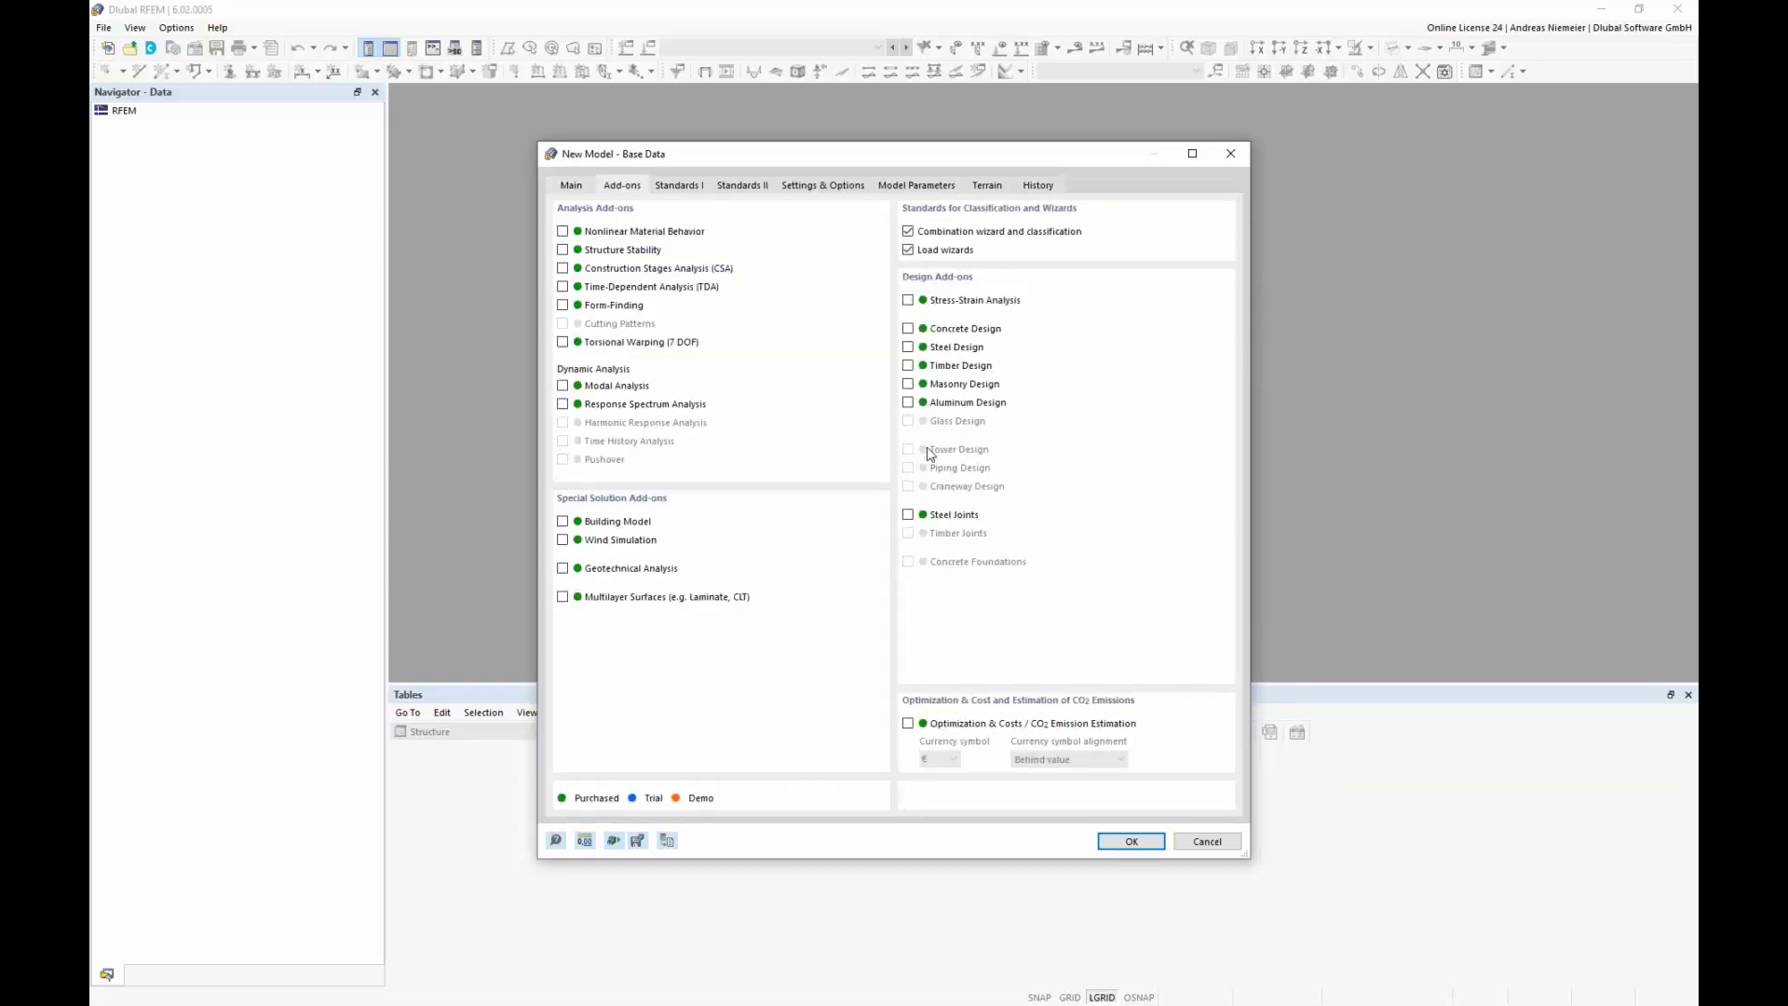
click(925, 726)
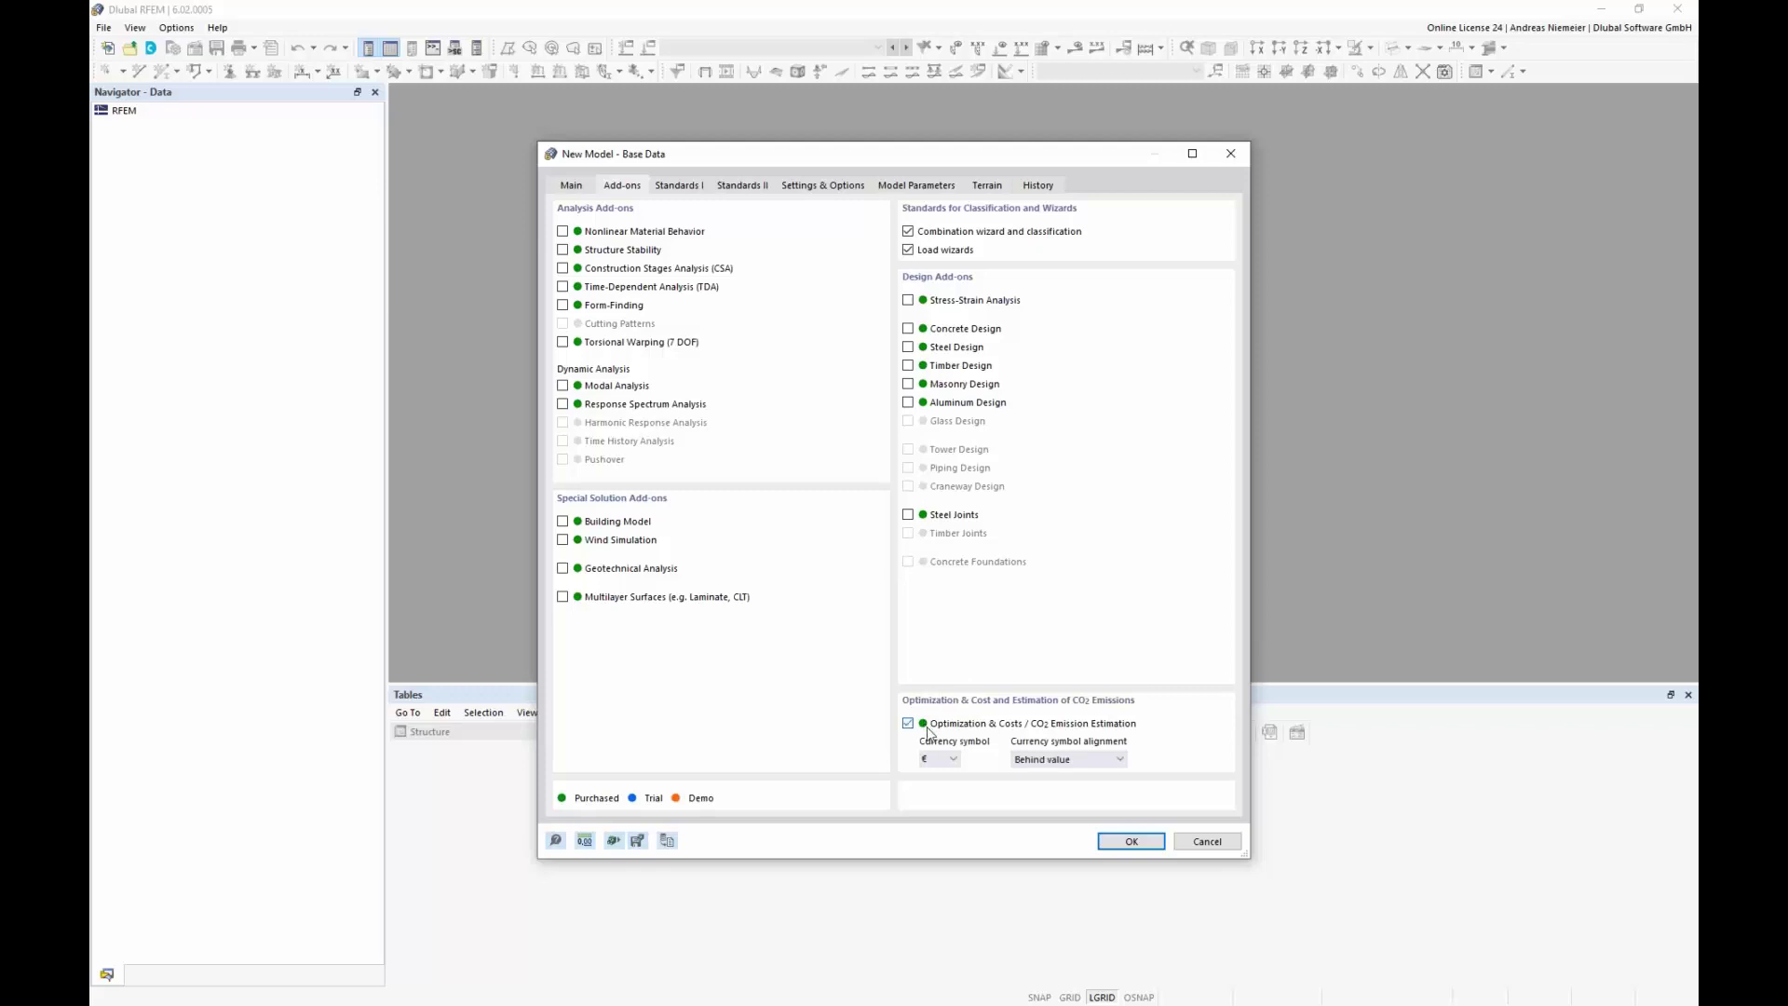
click(1136, 845)
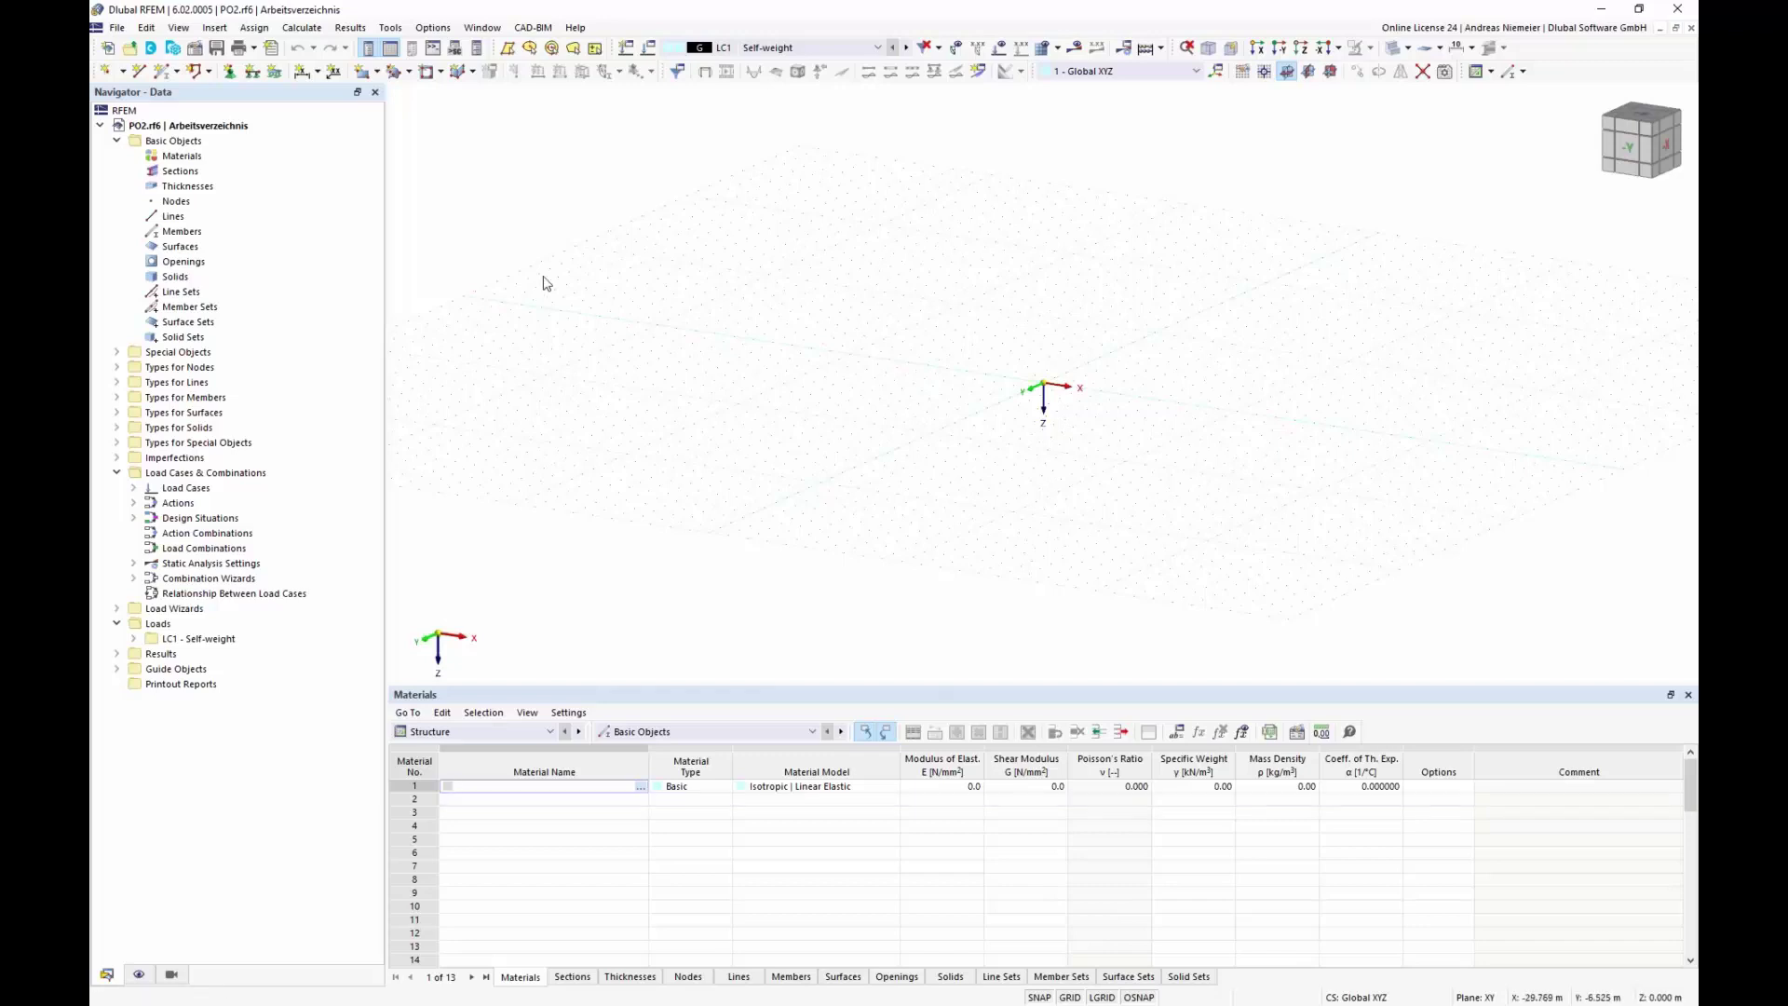
- Show the Console and Script Manager, and look up the coordinate_1 property of nodes in the object property list
click(433, 47)
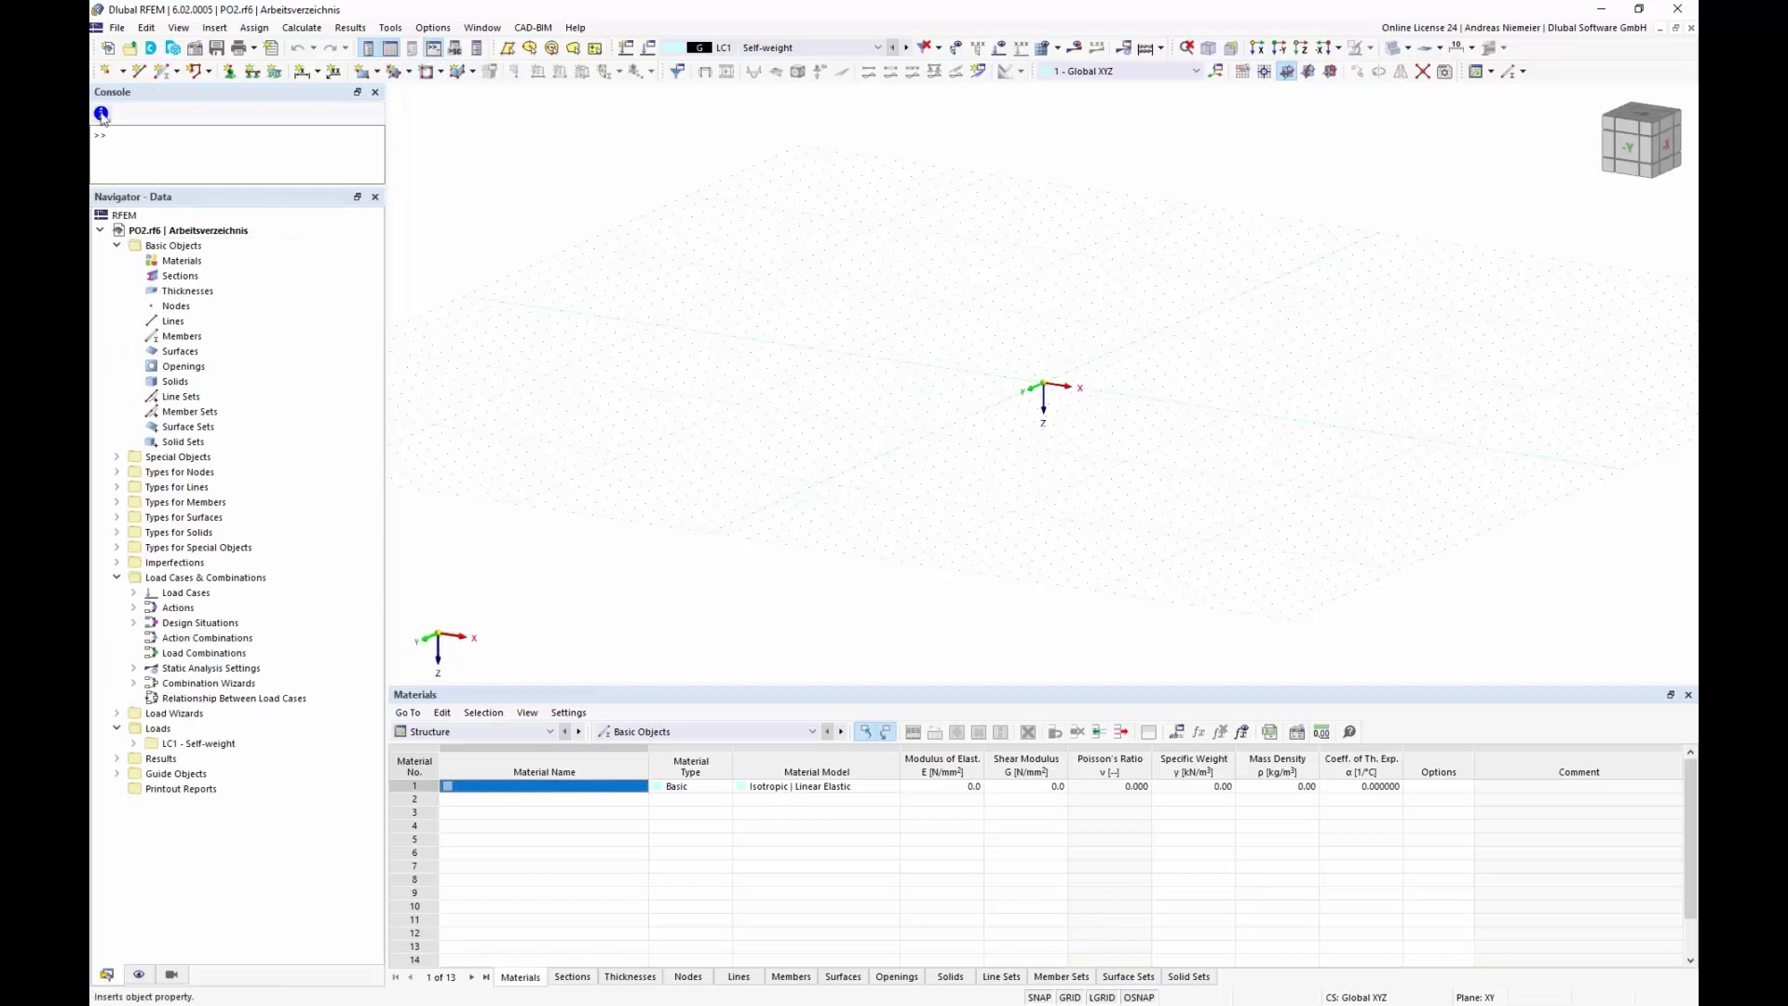
key(ctrl+space)
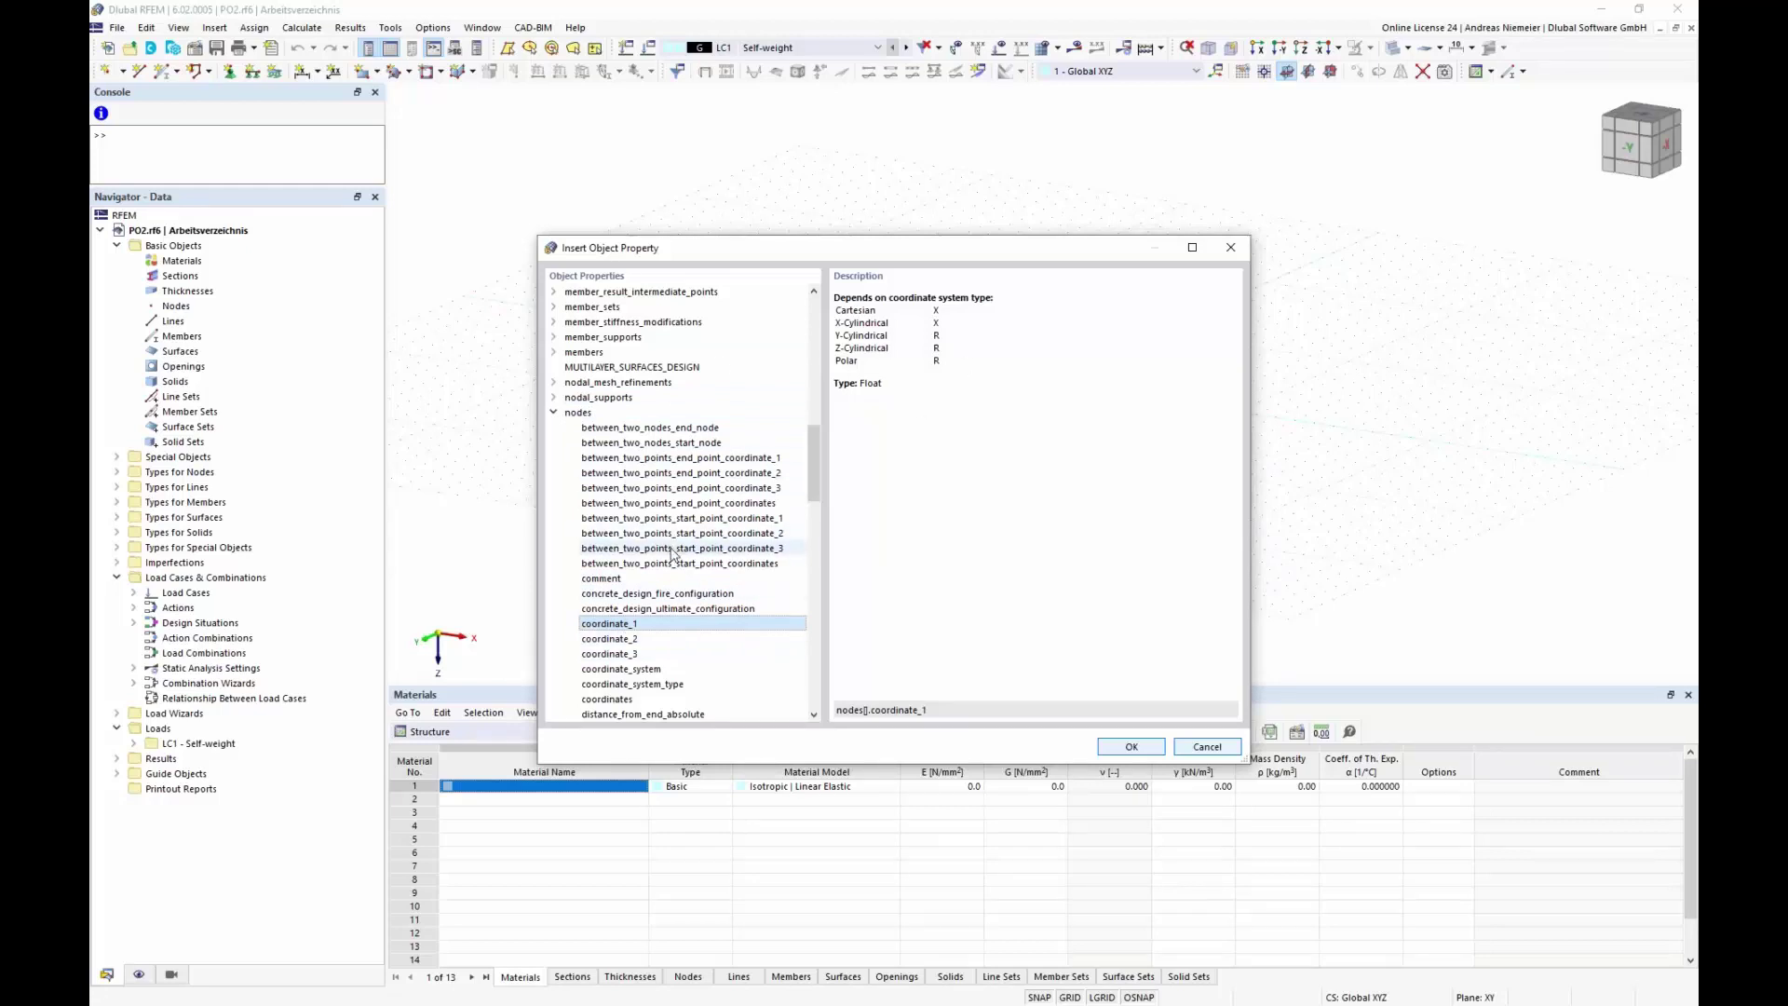
click(1205, 747)
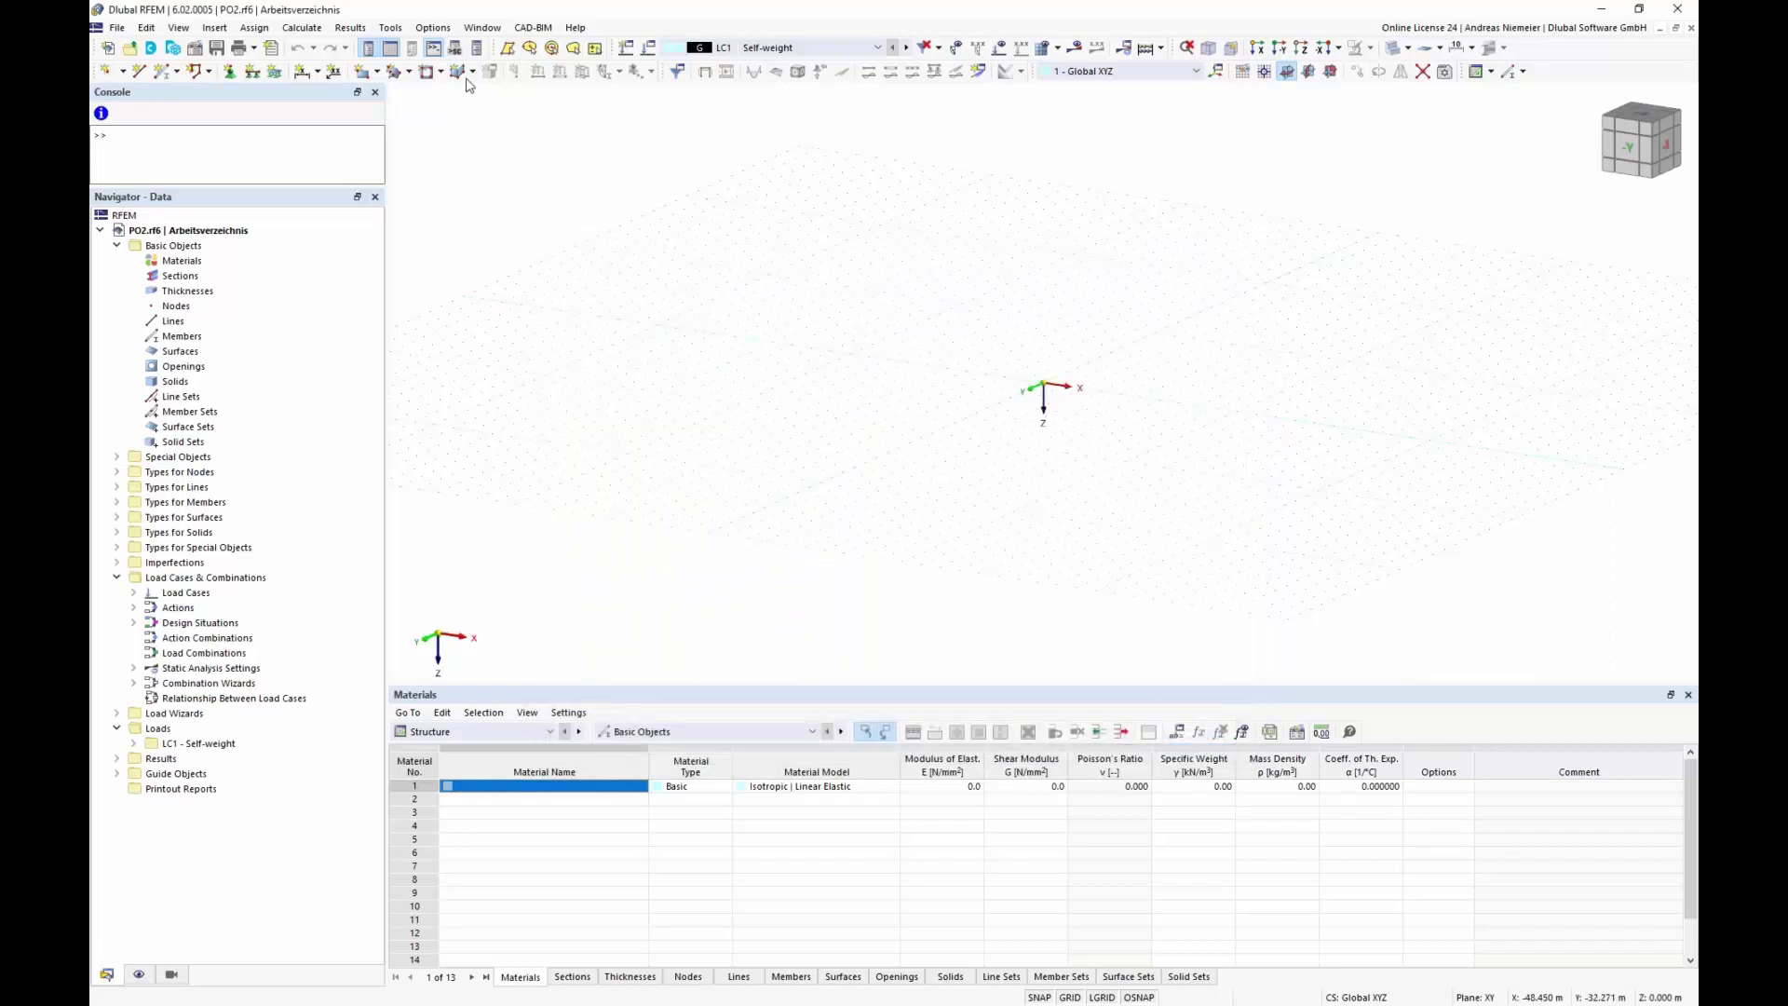
click(456, 69)
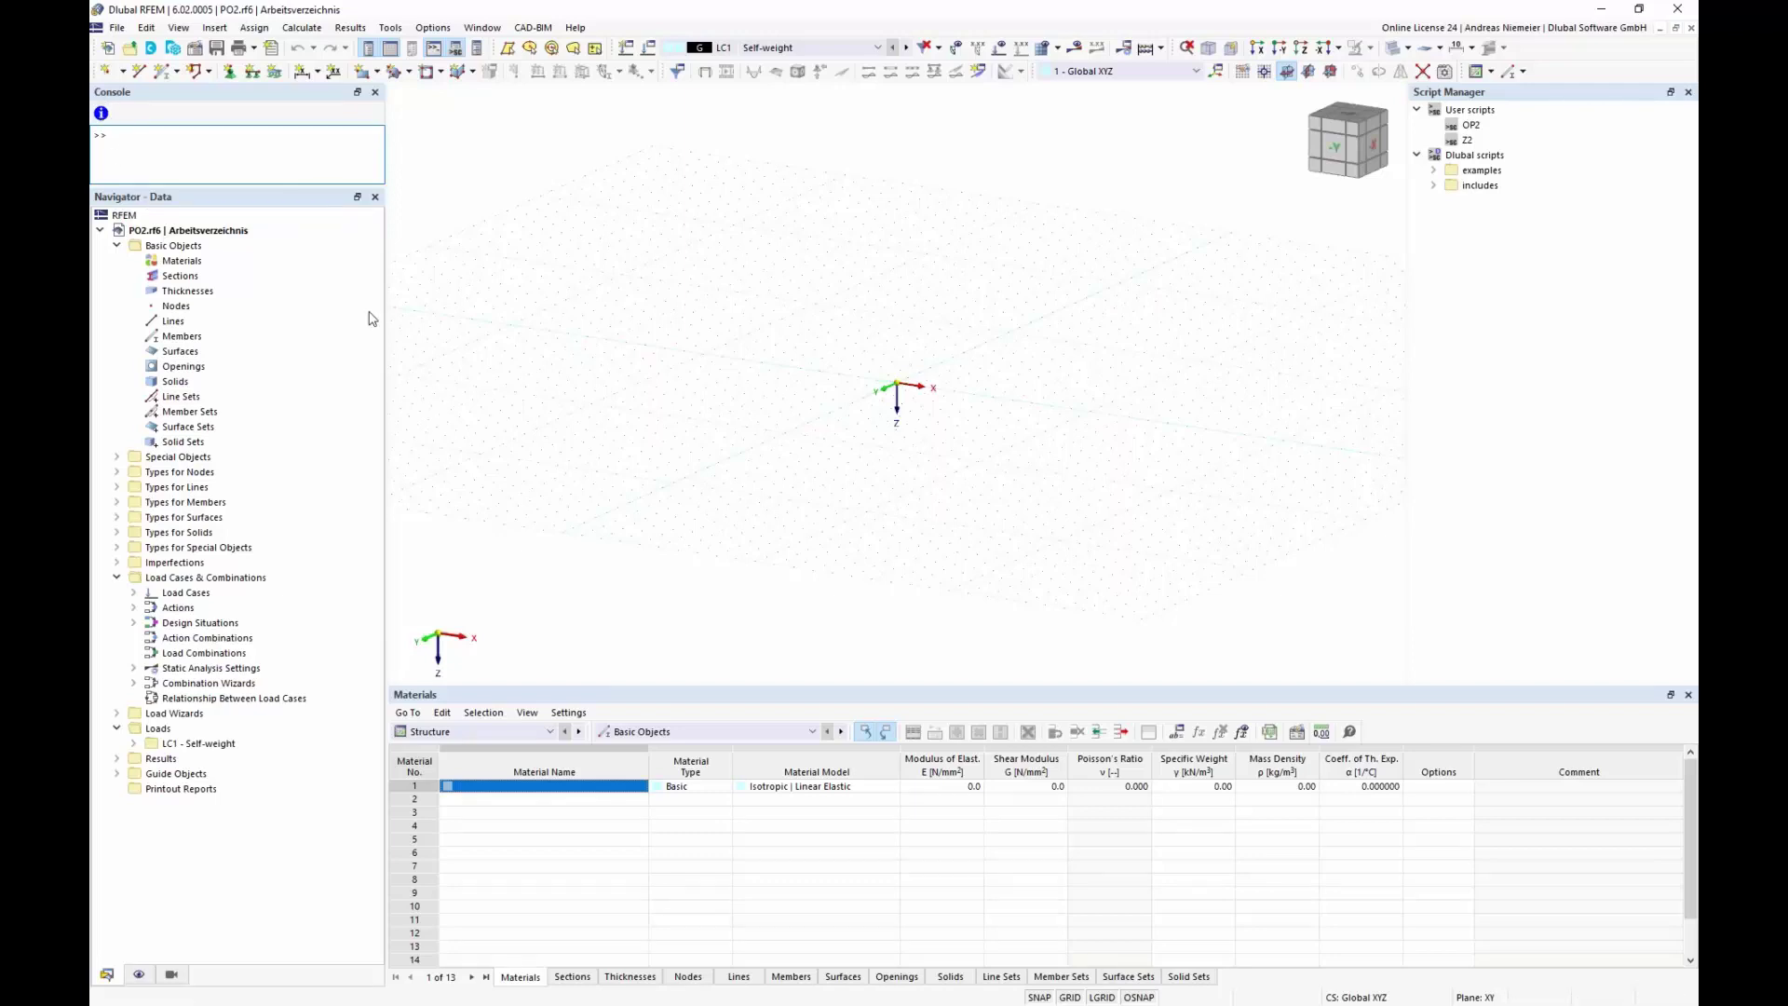
- Create node 1 at coordinates 1, 1, 1 with the console command Node(1).coordinates=$V(1,1,1)
text(Node)
key(Escape)
text((1).)
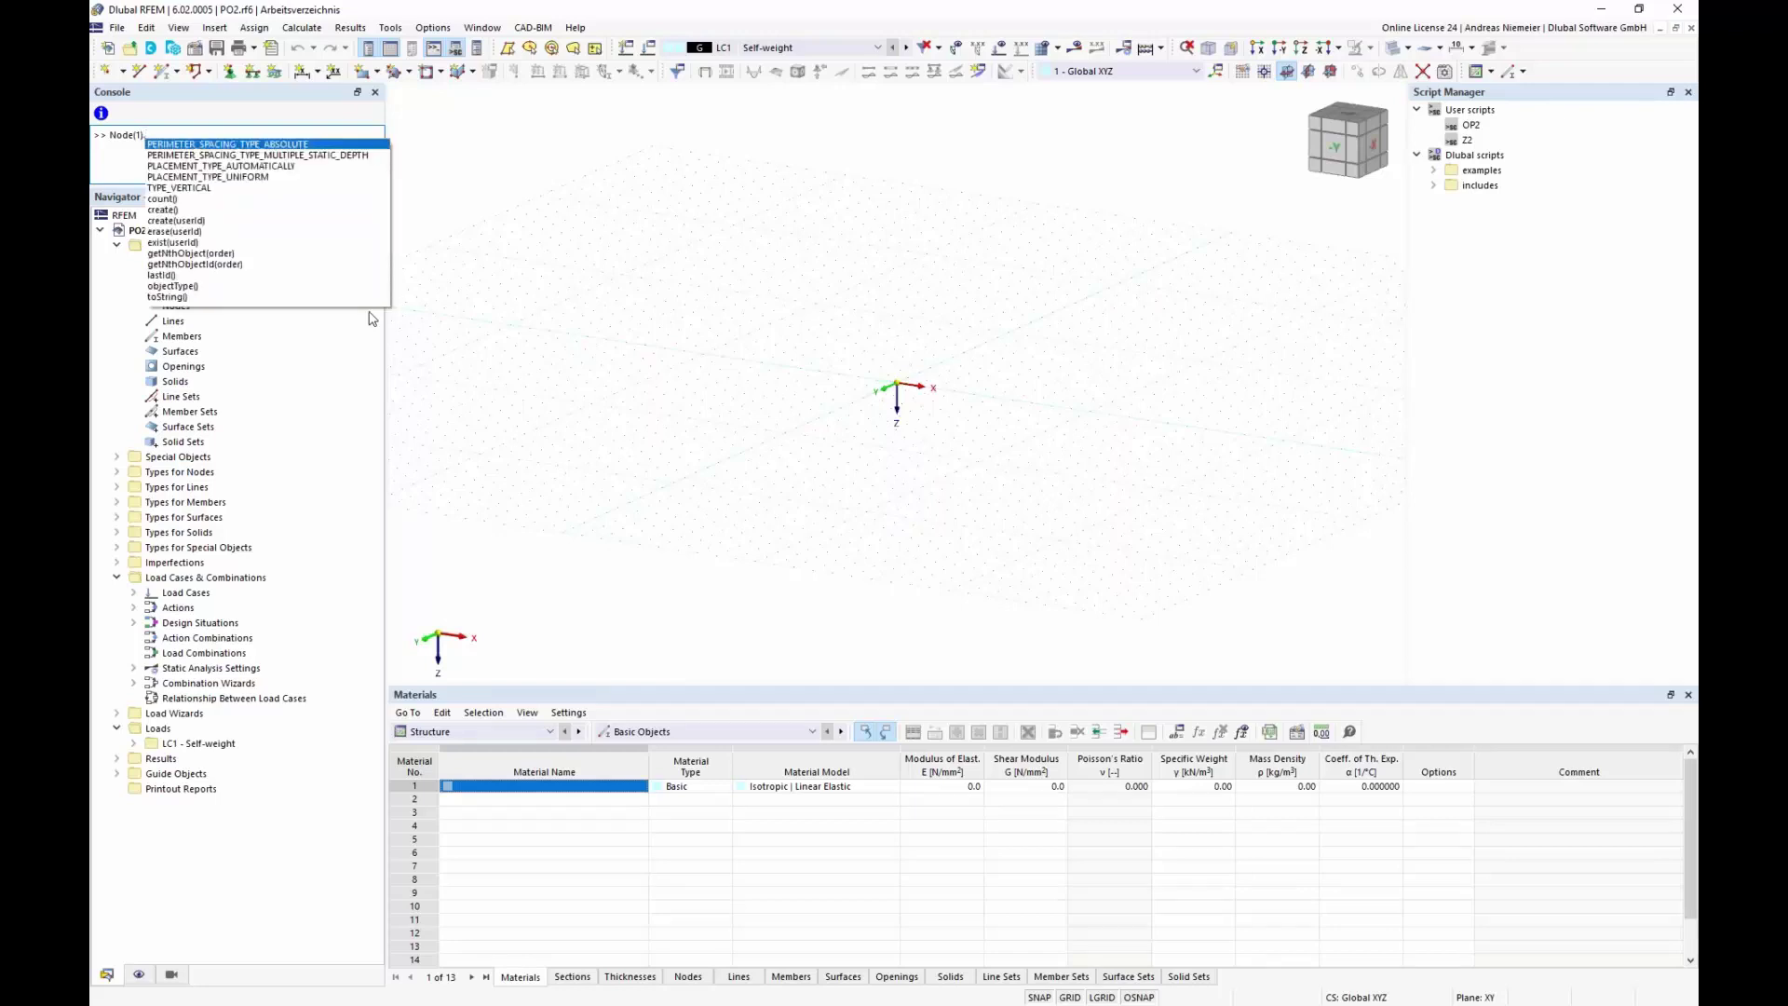
text(coordinates=)
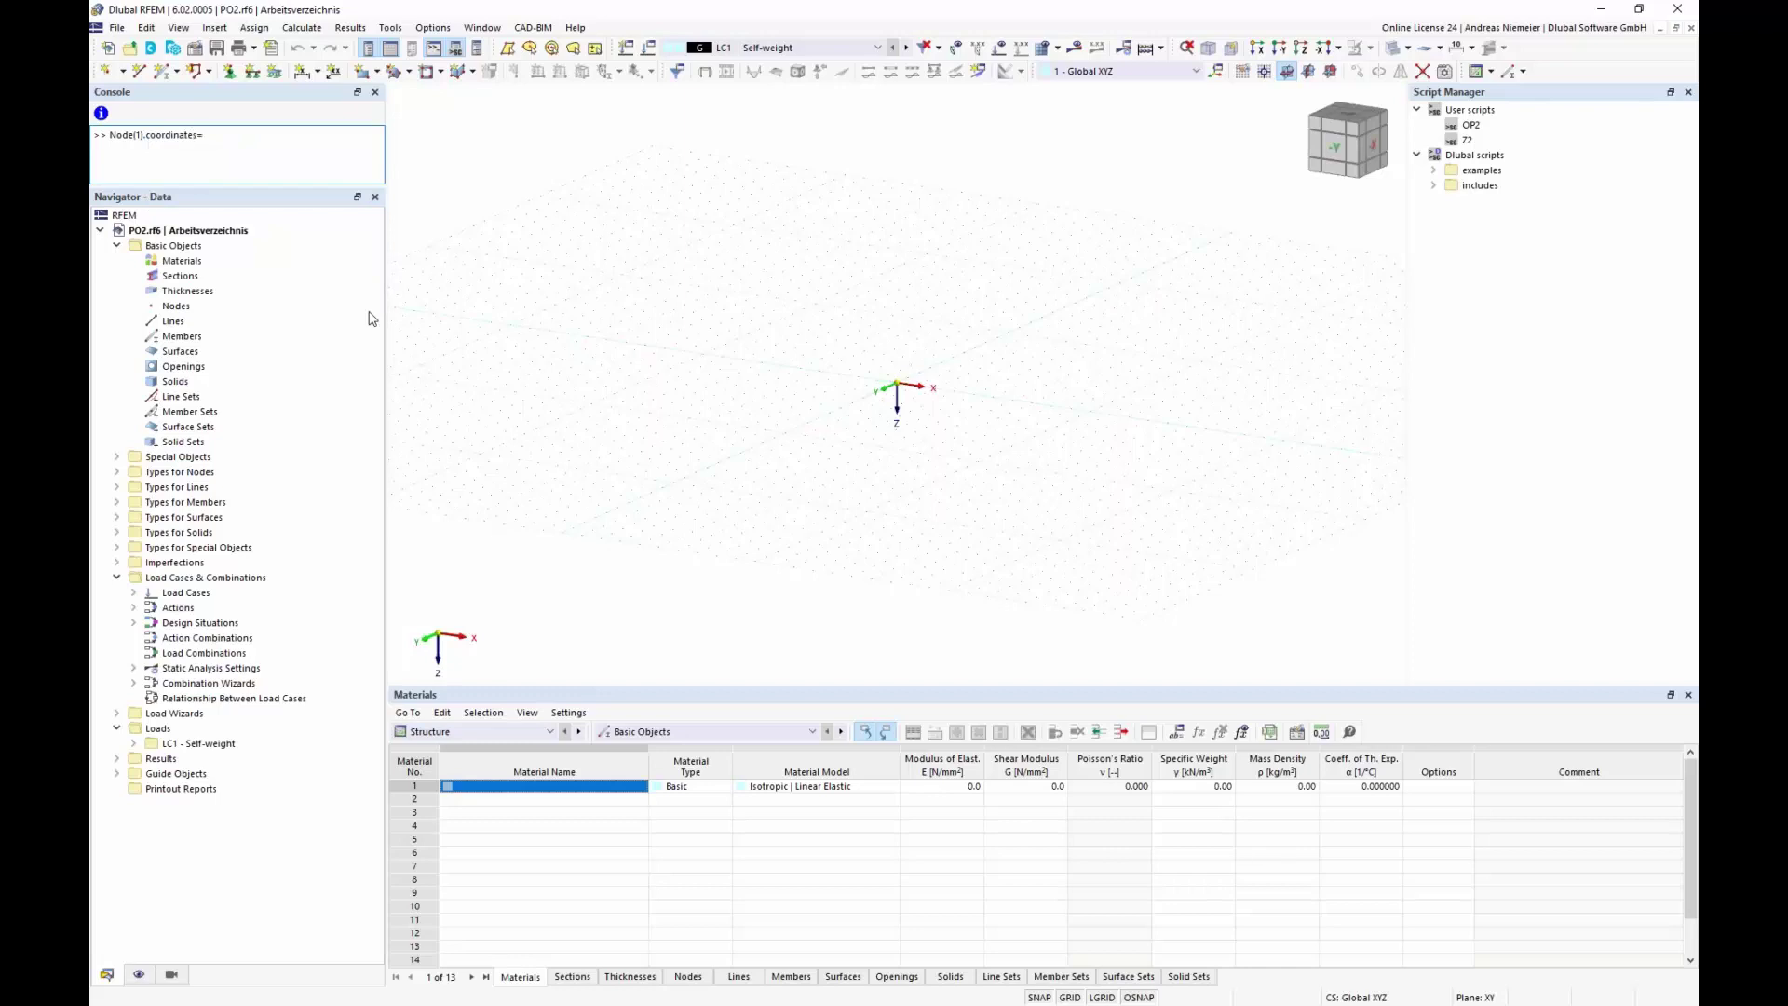
text(V)
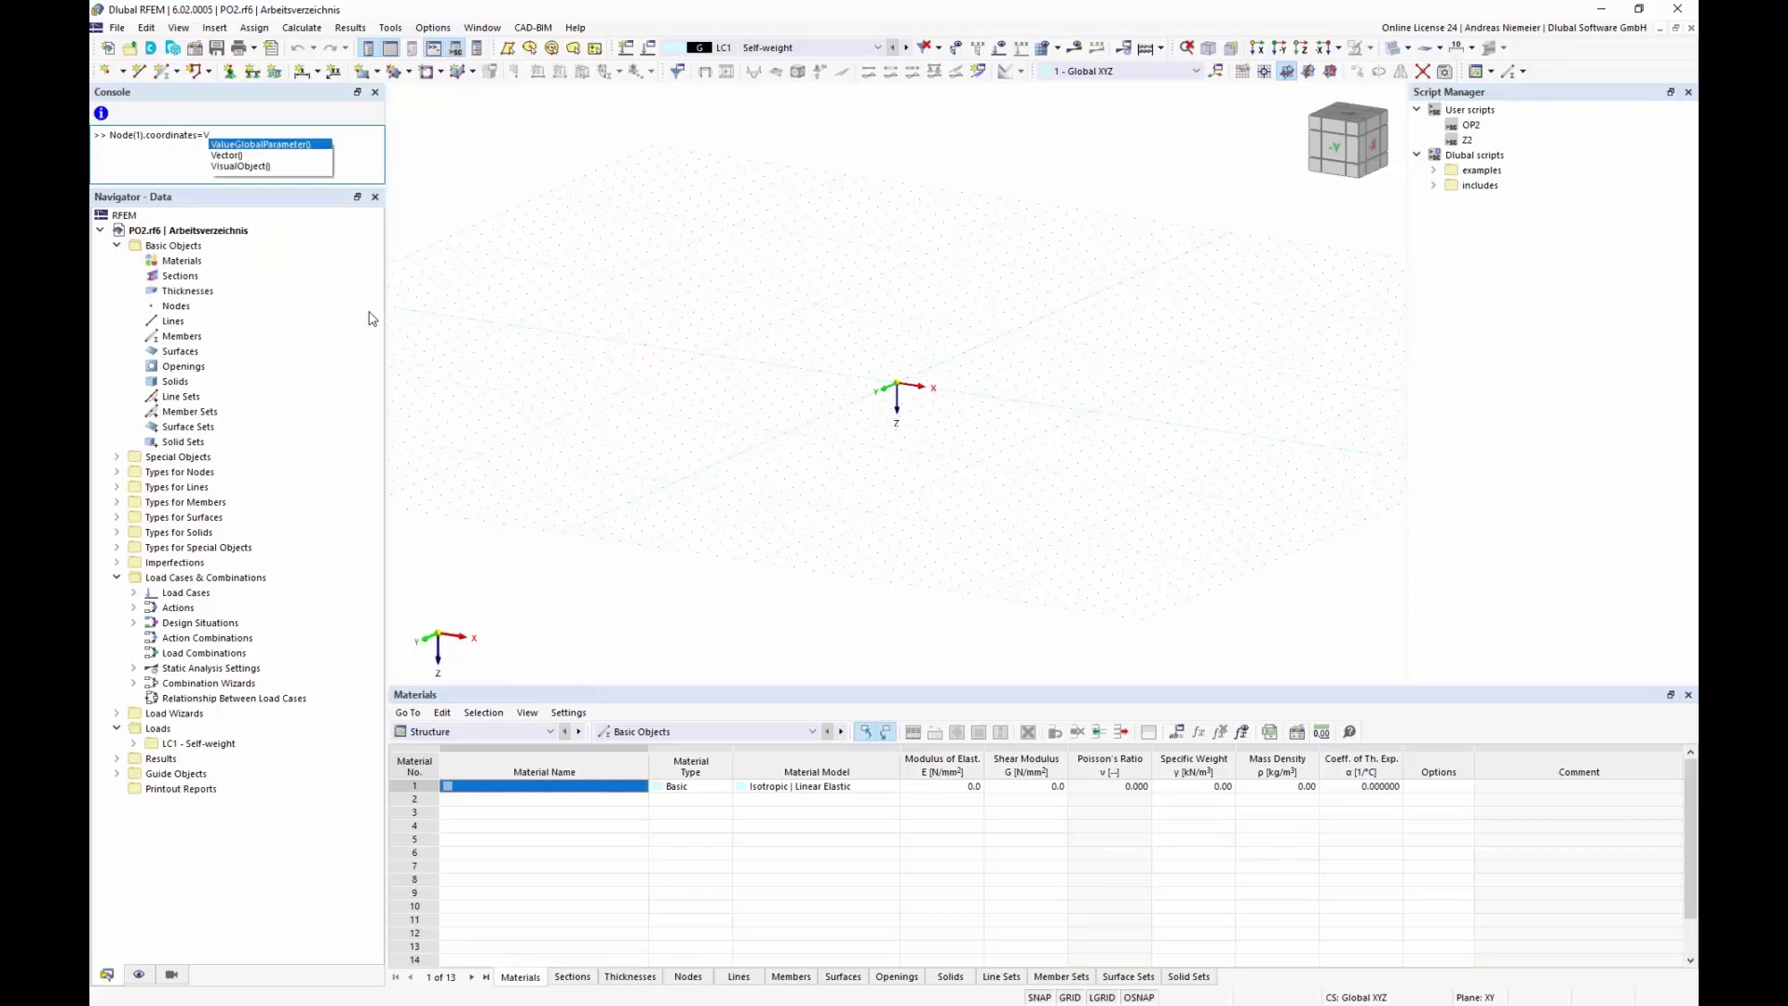
key(BackSpace)
text($V(1,1,1)
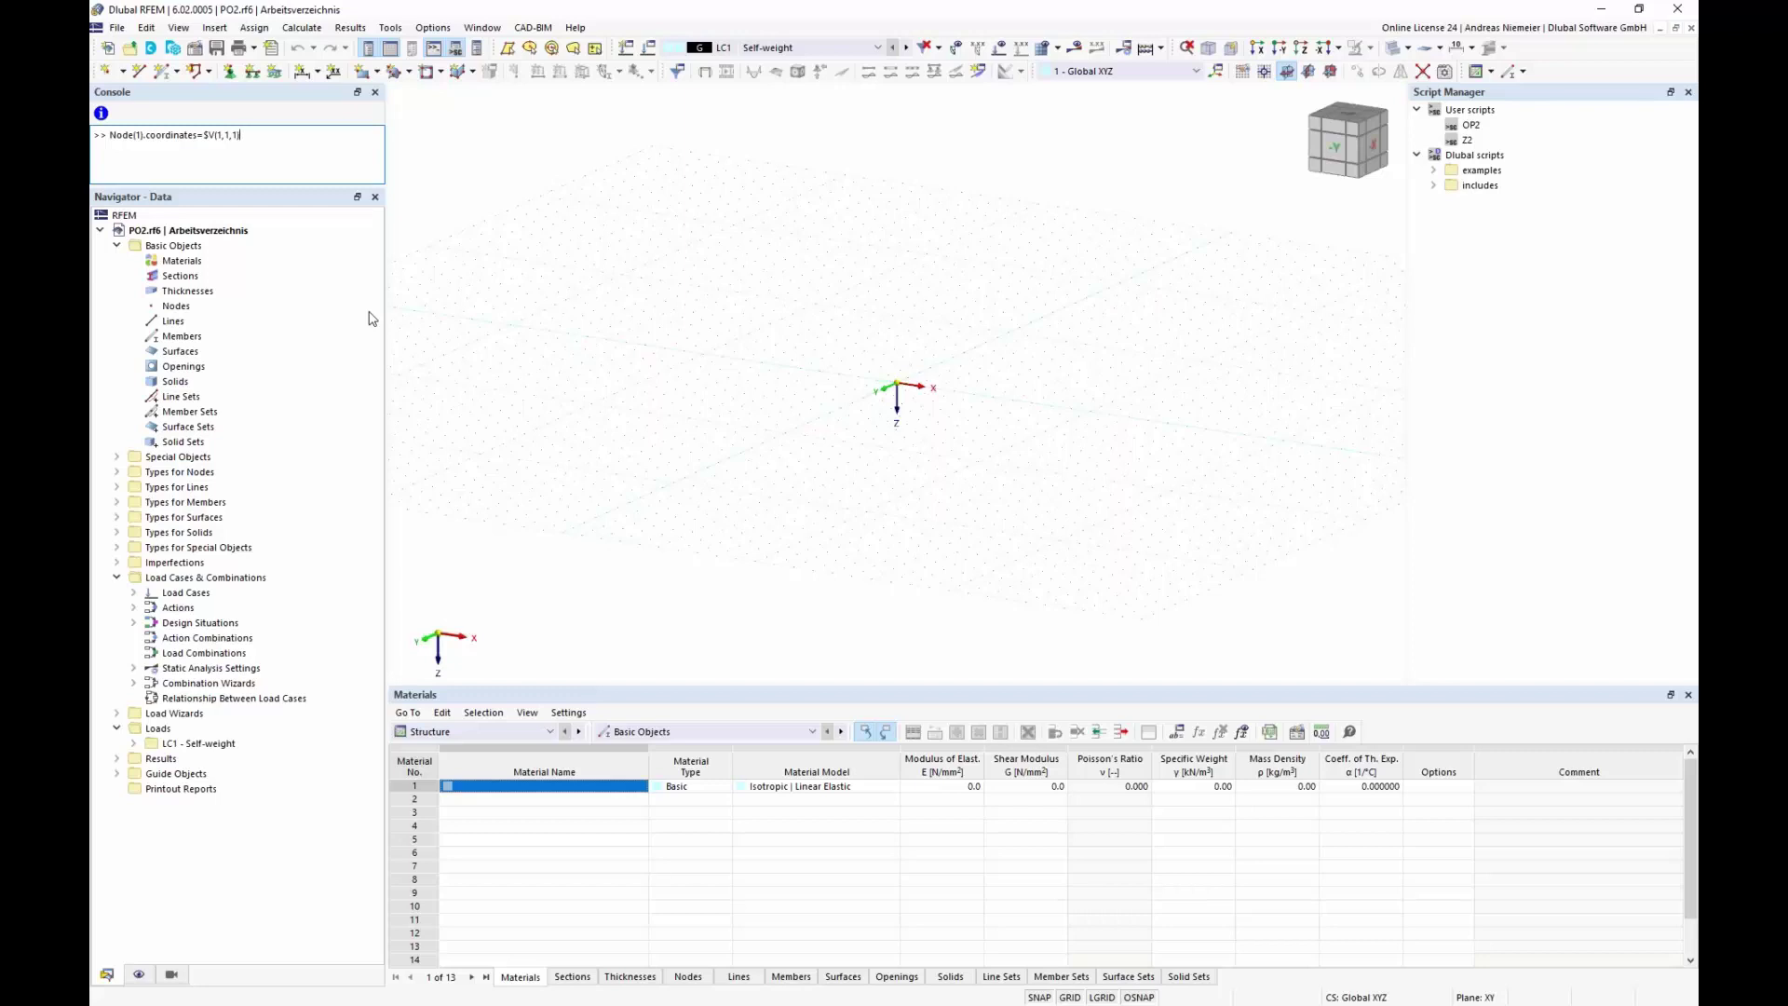
key(Return)
- Check node 1 in the model view and the Nodes table, and undo its creation
scroll(896, 461, up, 3)
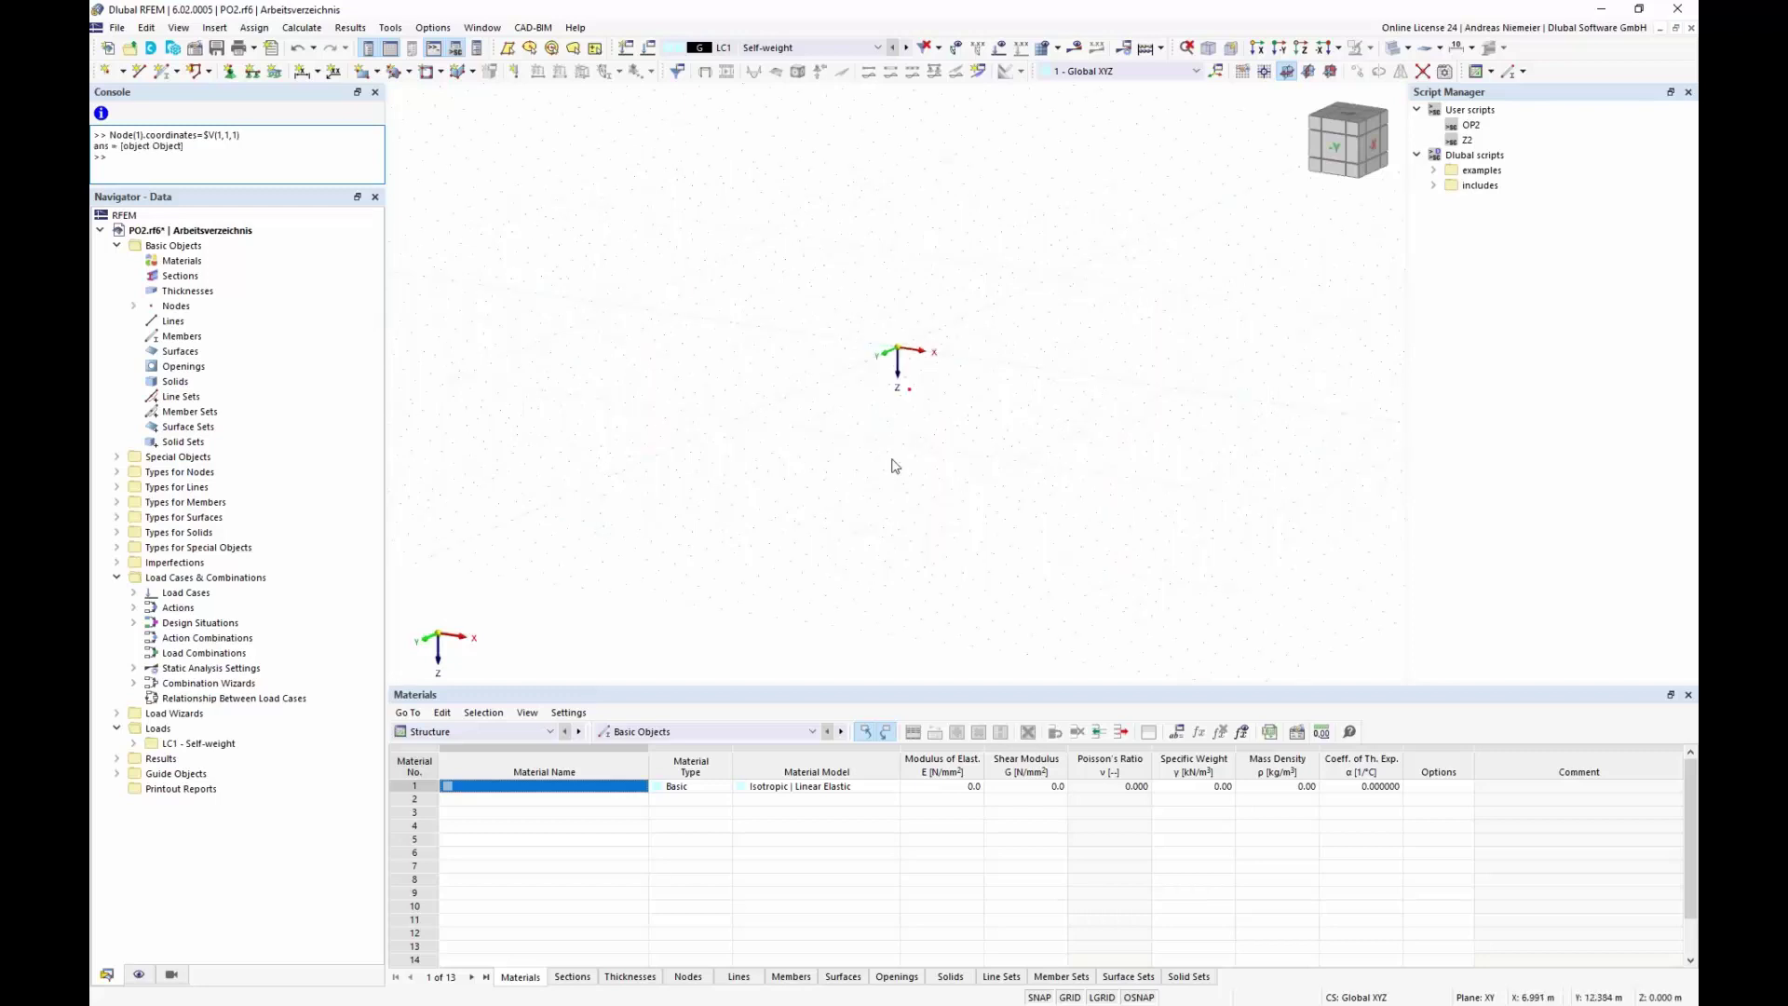
click(687, 976)
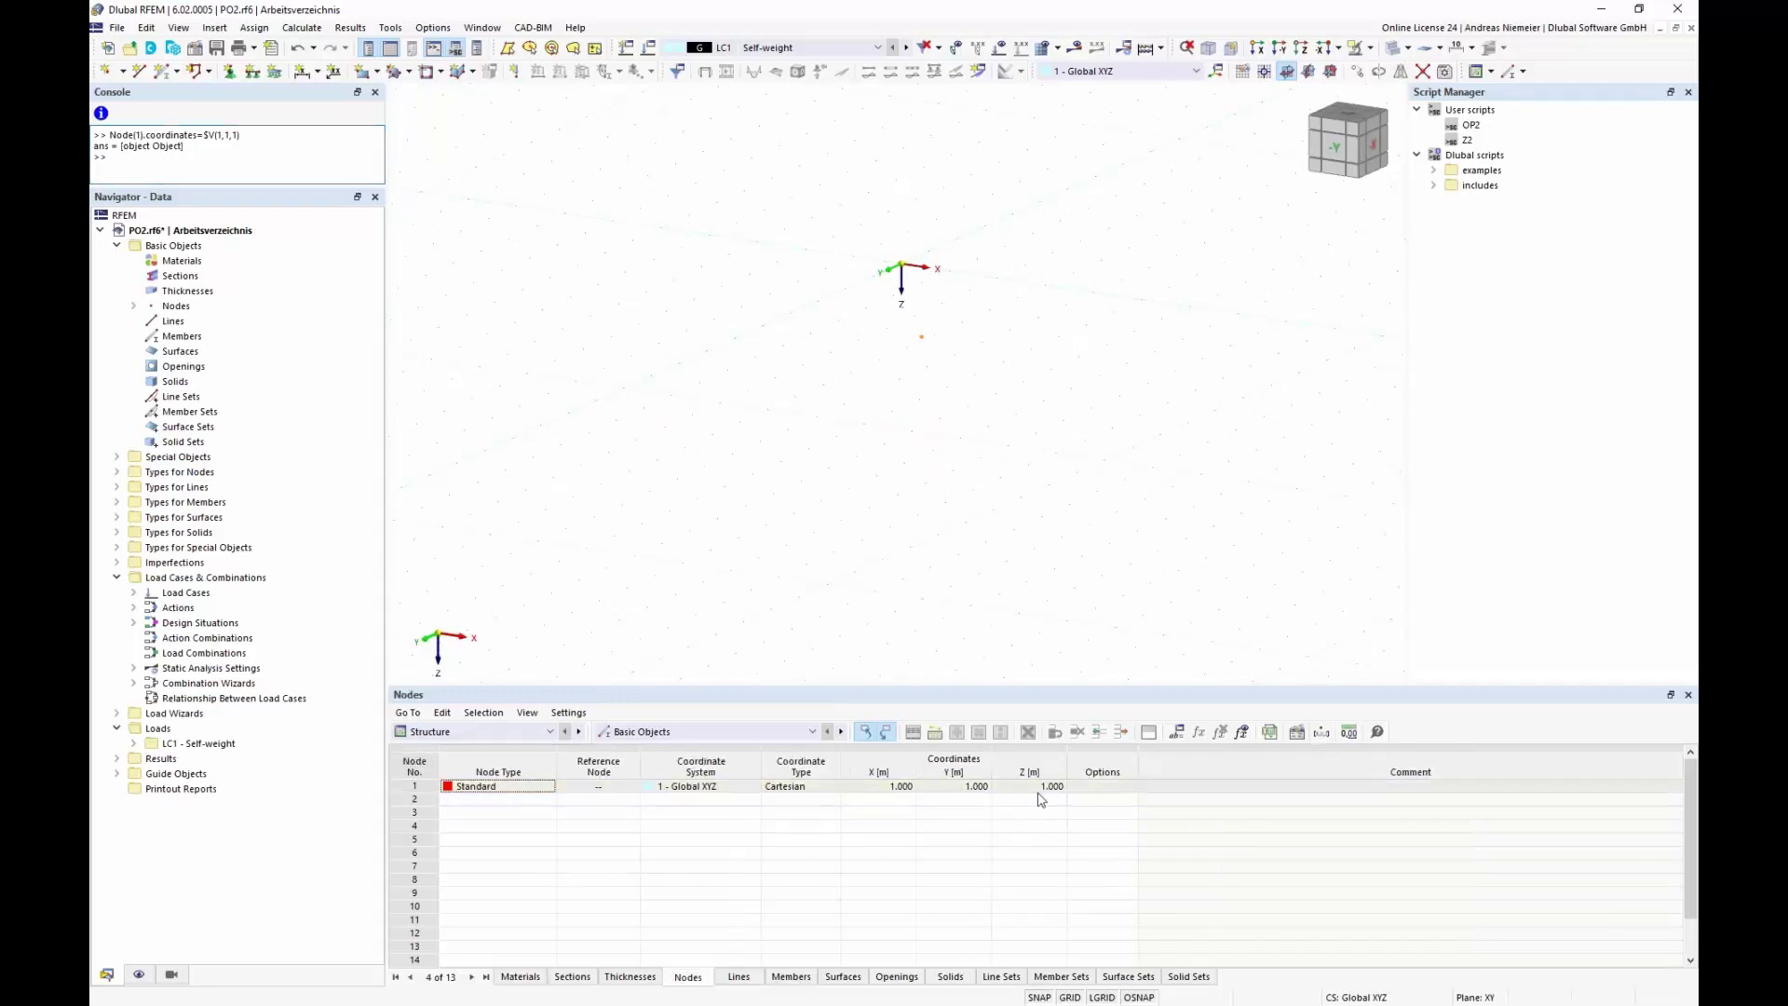
ctrl+middle_drag(909, 418, 888, 593)
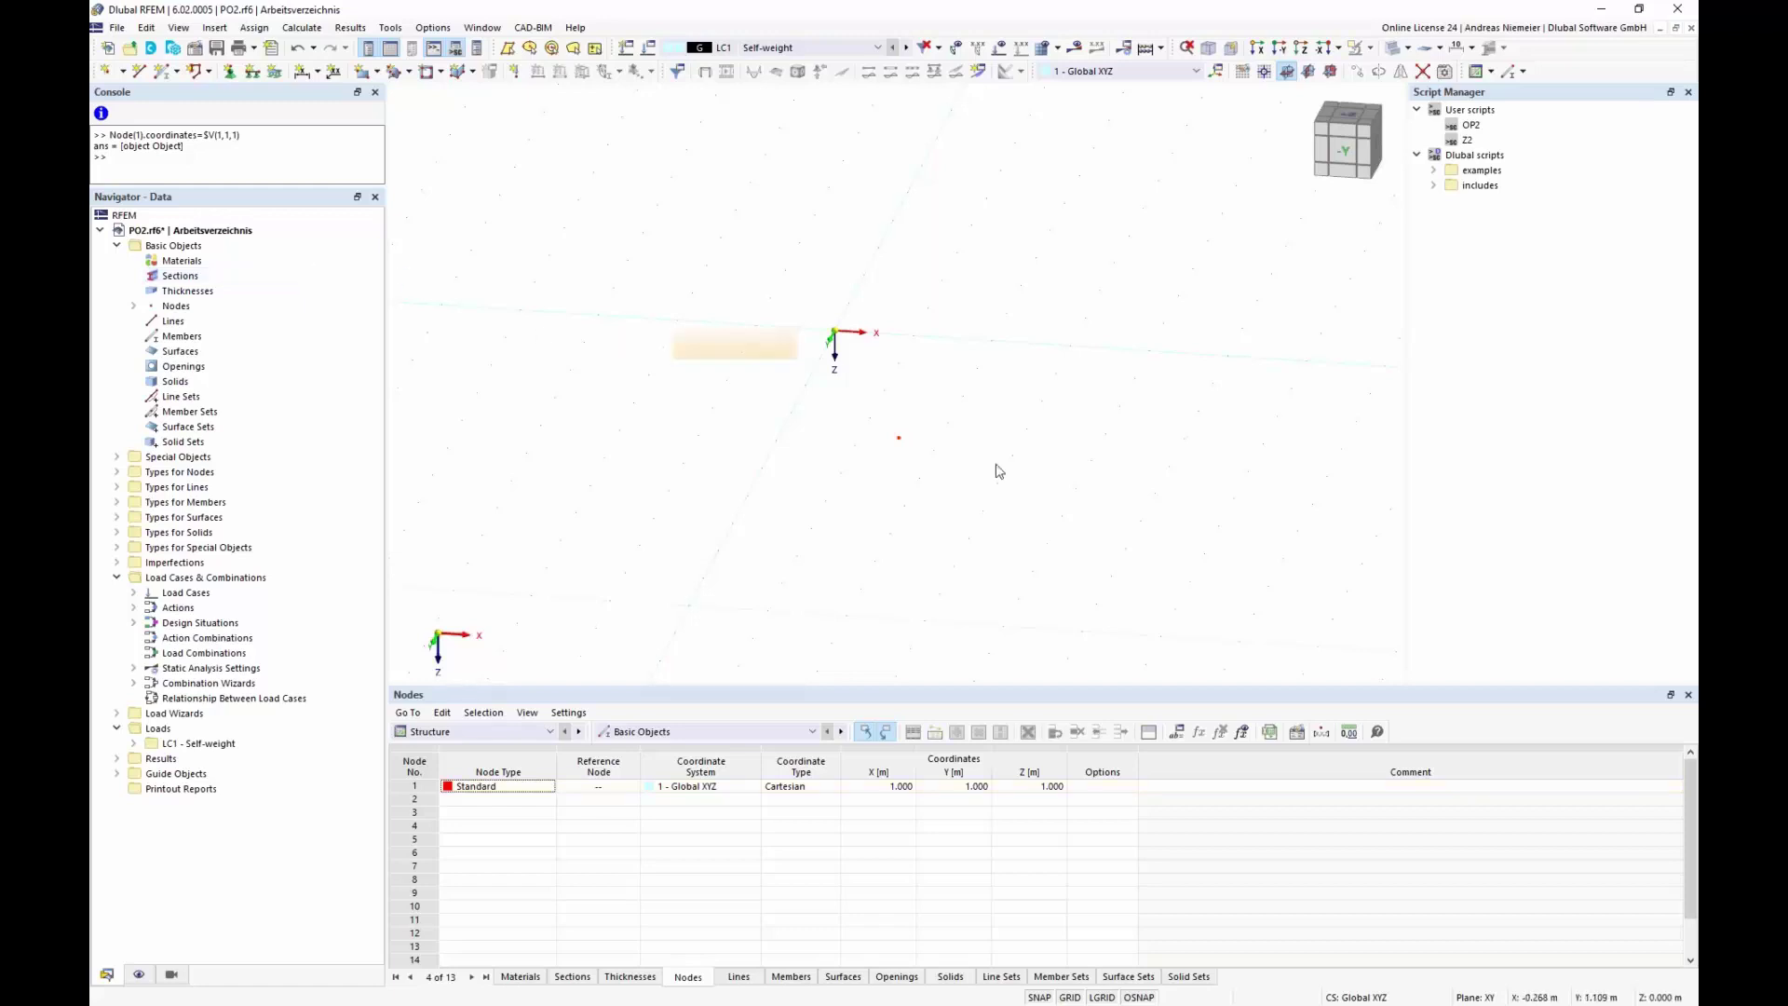
key(ctrl+z)
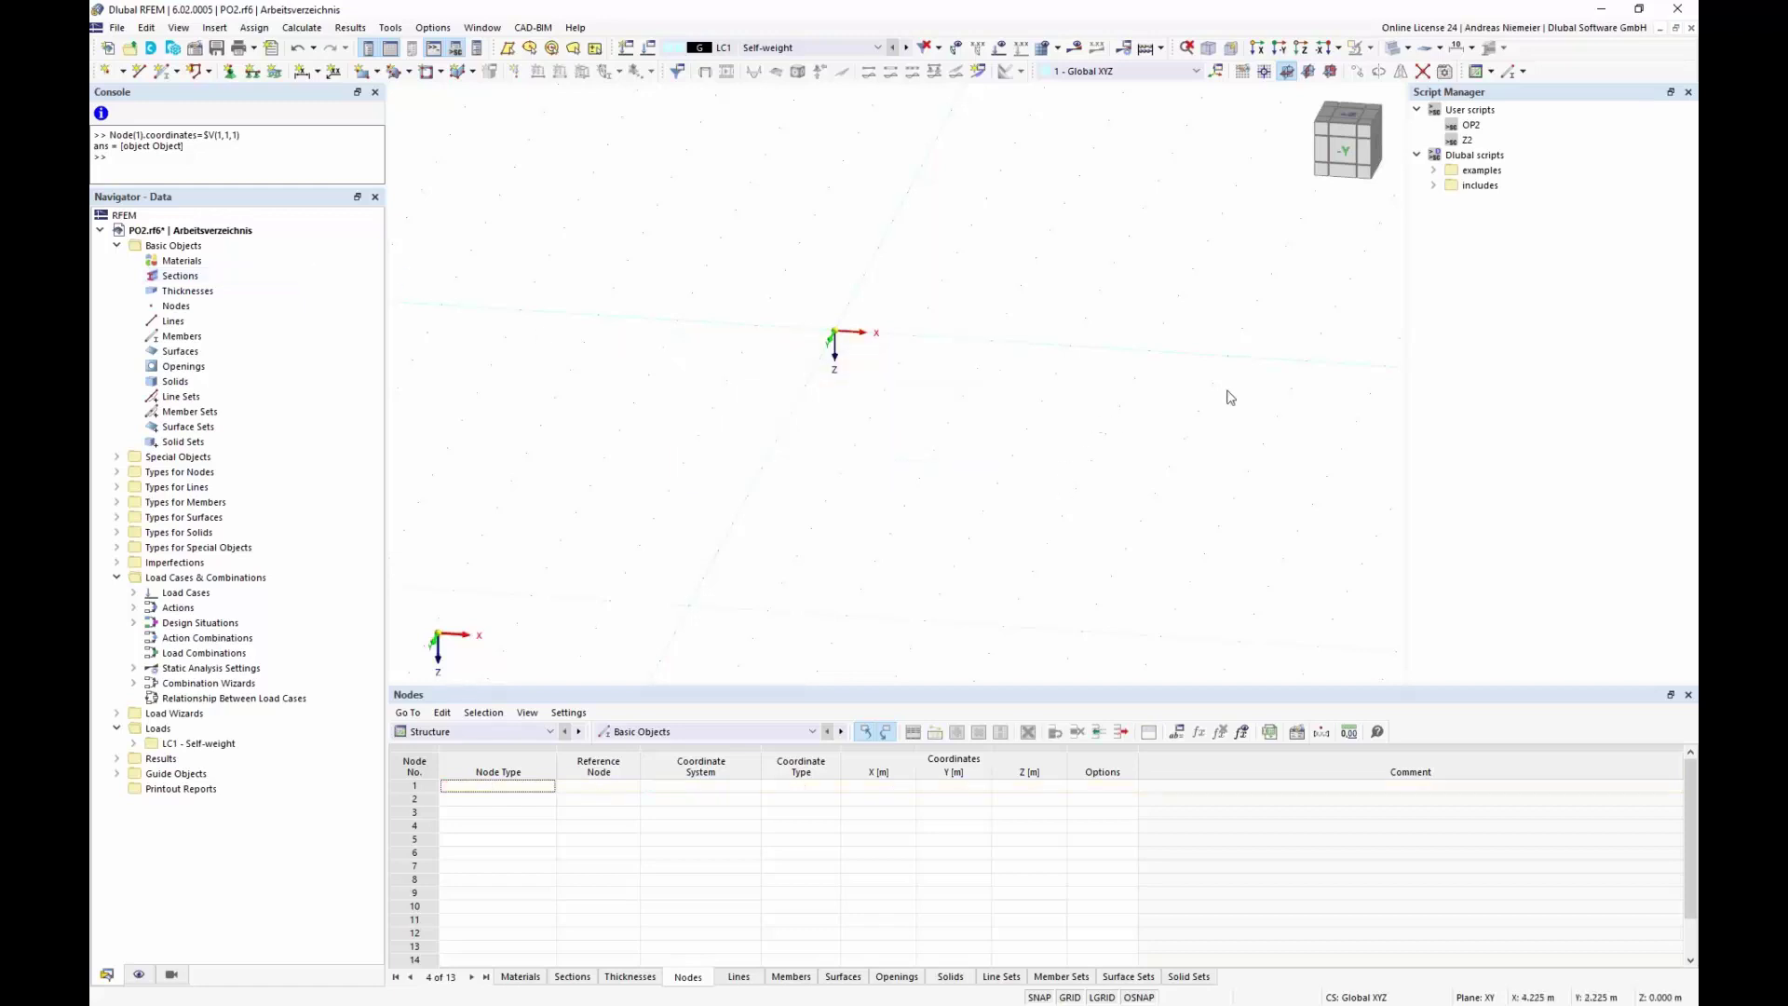
- Run the example script 01_simple_beam, view the generated beam, and delete it from the model
click(1434, 170)
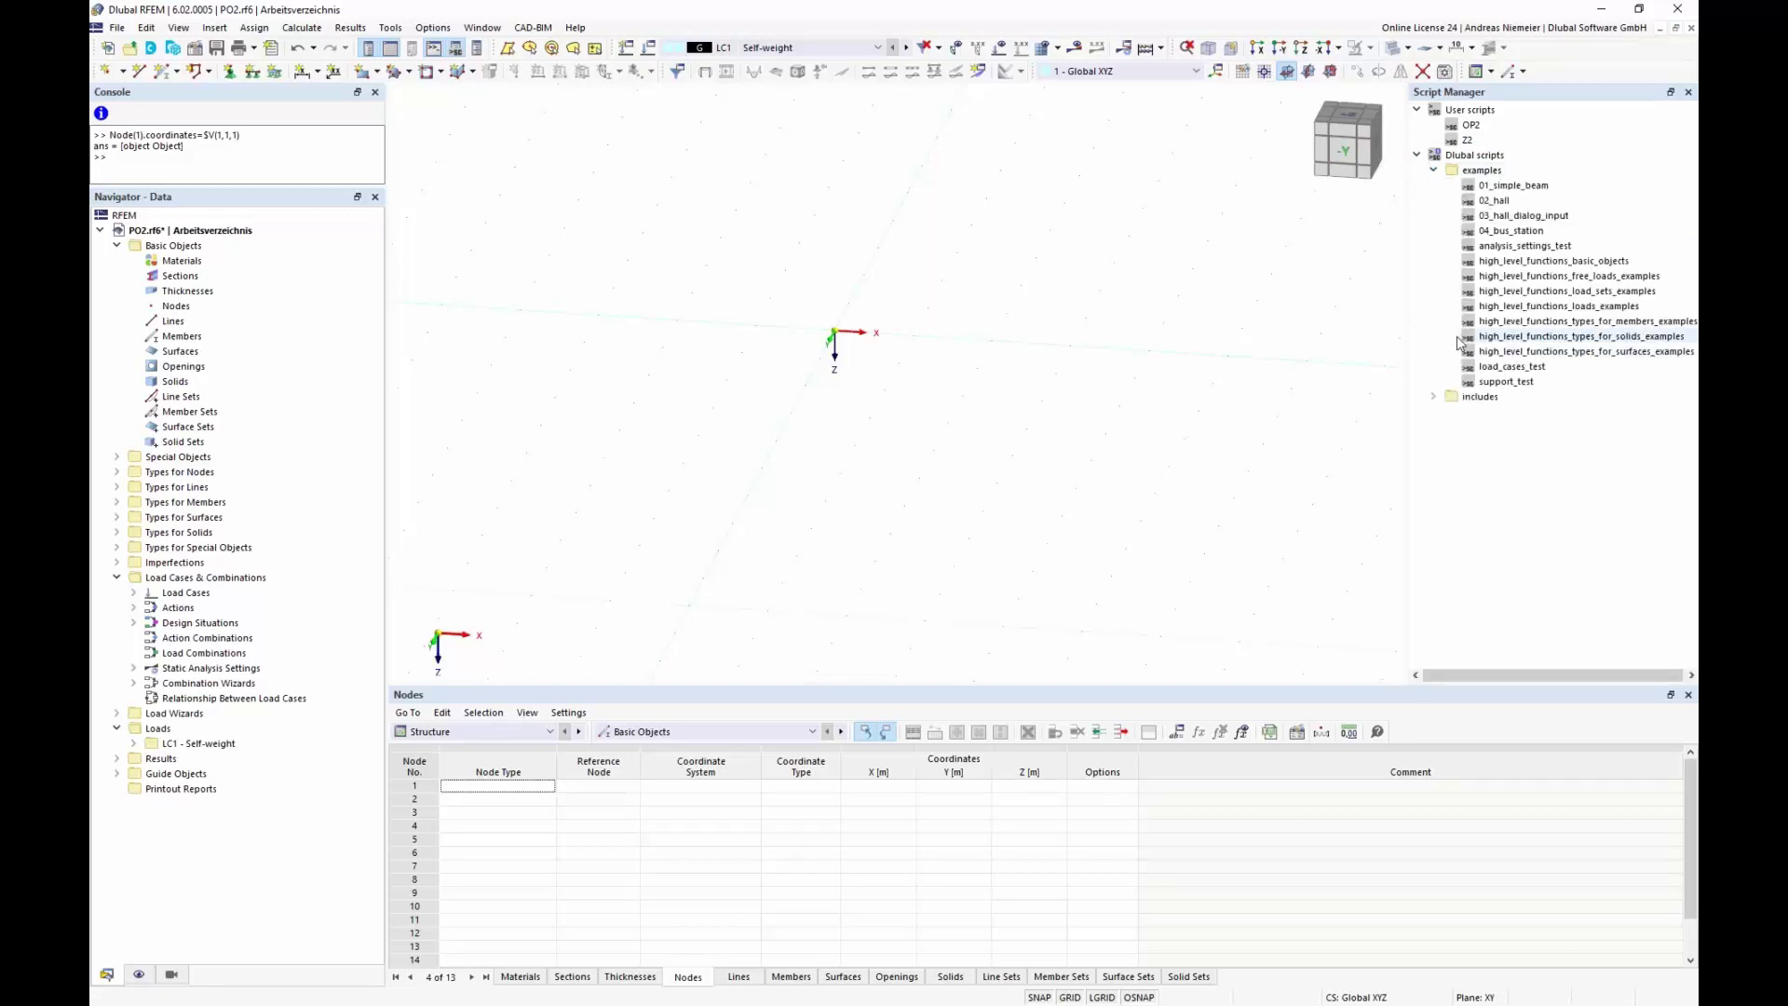
double_click(1541, 189)
ctrl+middle_drag(942, 535, 1052, 518)
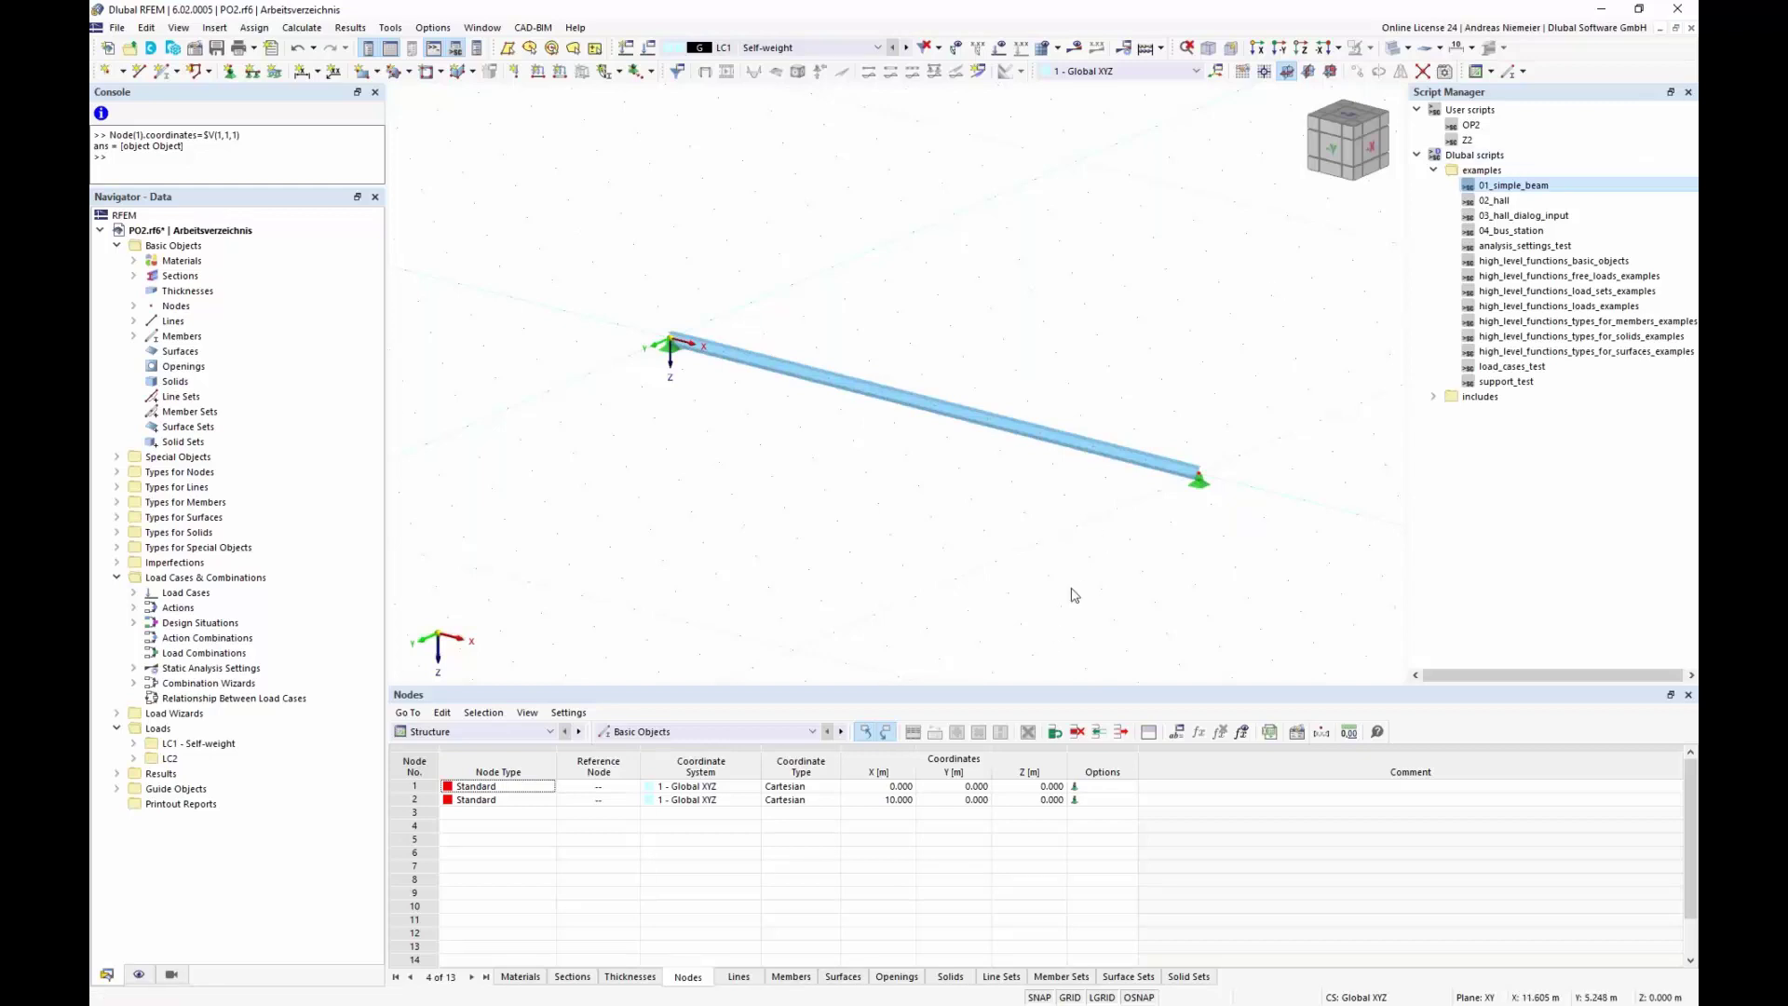
drag(555, 316, 1285, 610)
key(Delete)
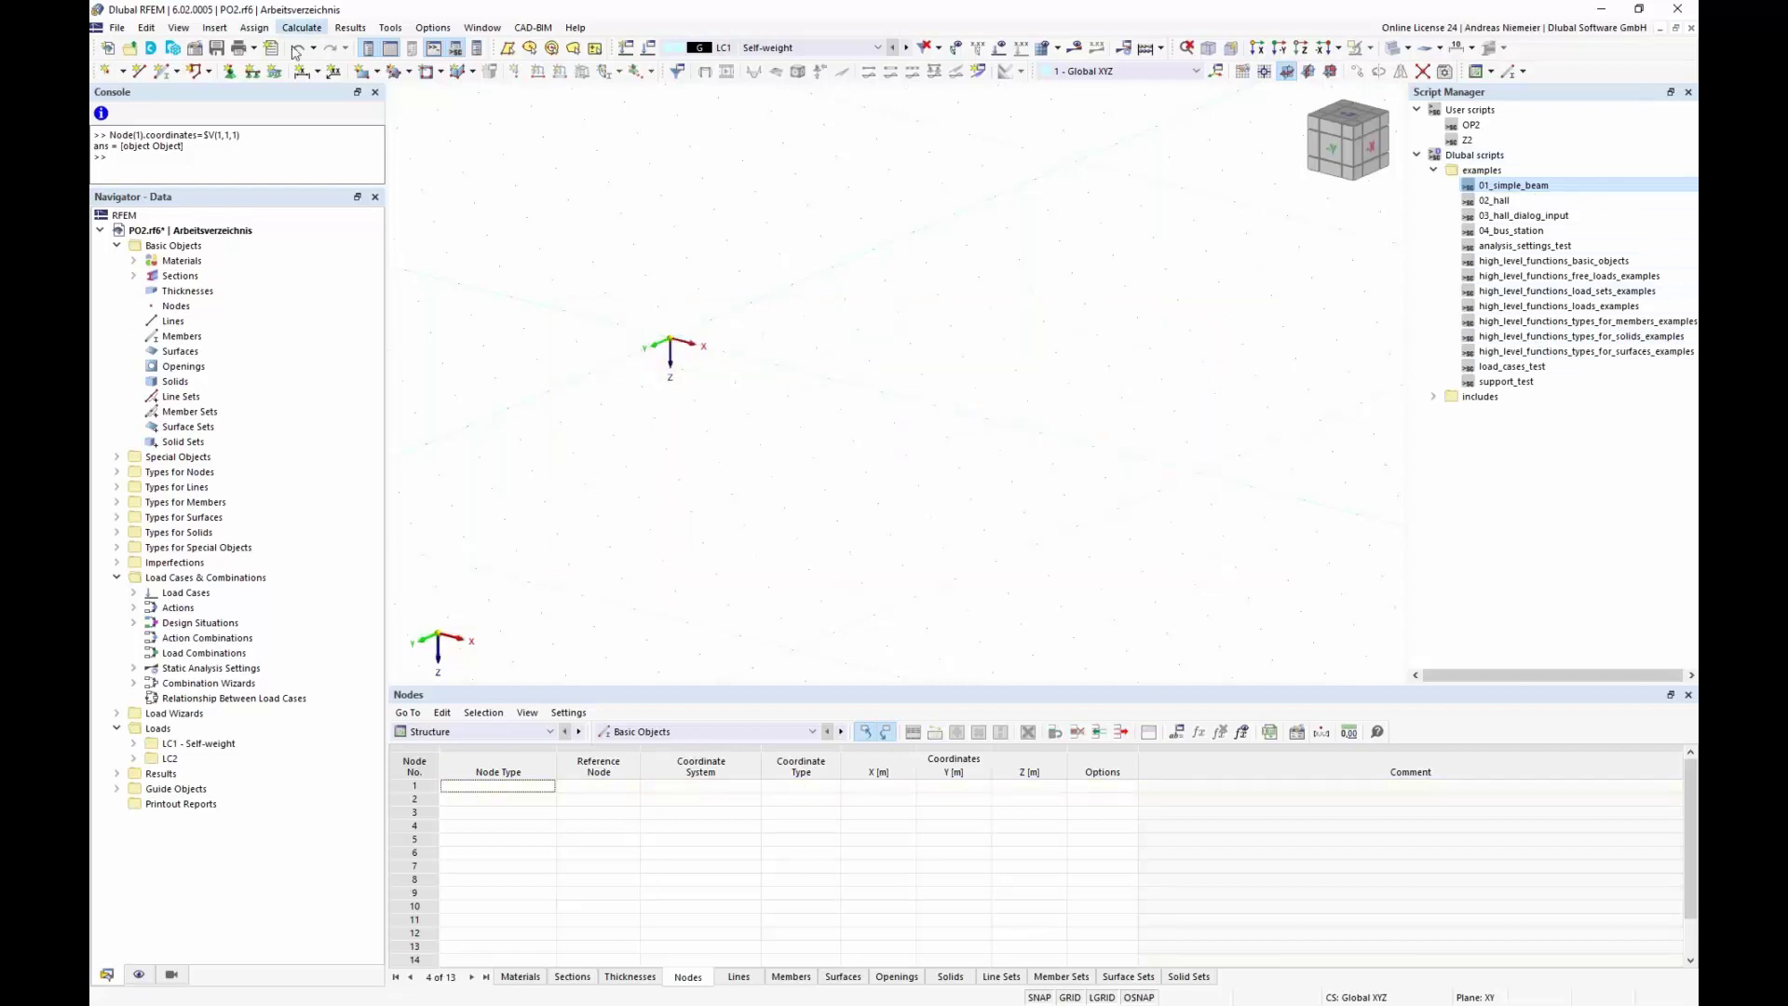
- Copy the console command Node(1).coordinates=$V(1,1,1) and delete the user script OP2
drag(244, 136, 112, 139)
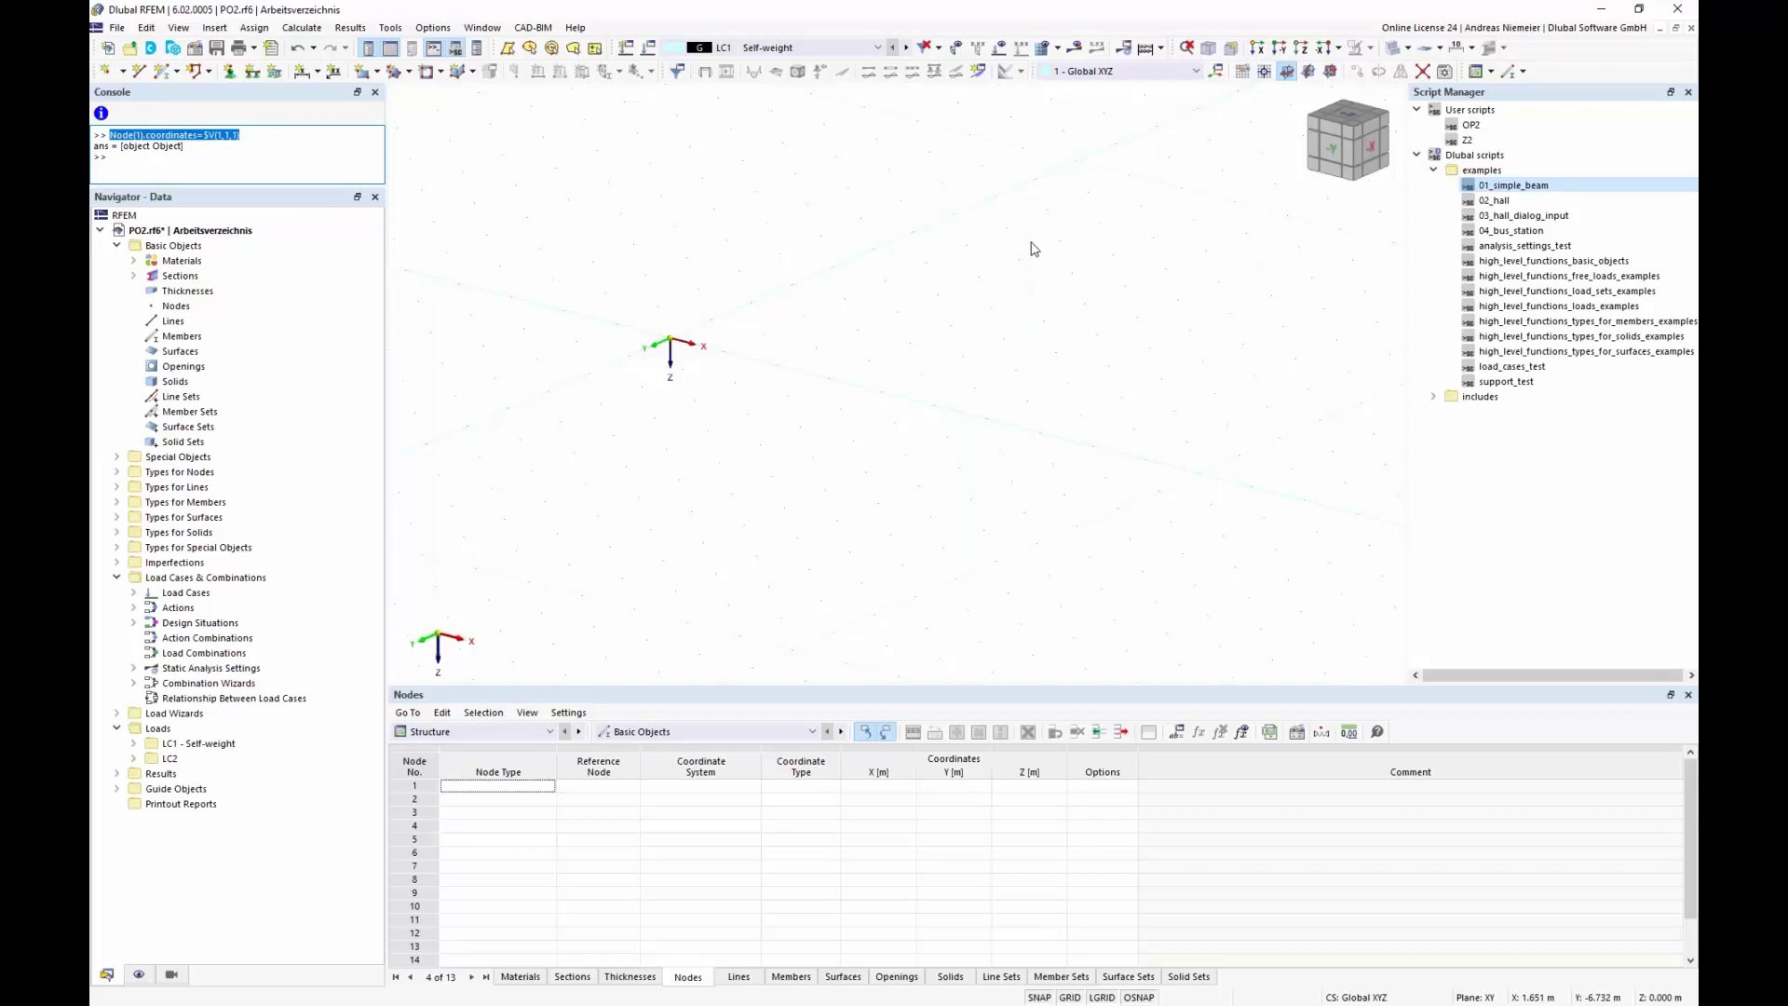
click(1471, 125)
right_click(1472, 125)
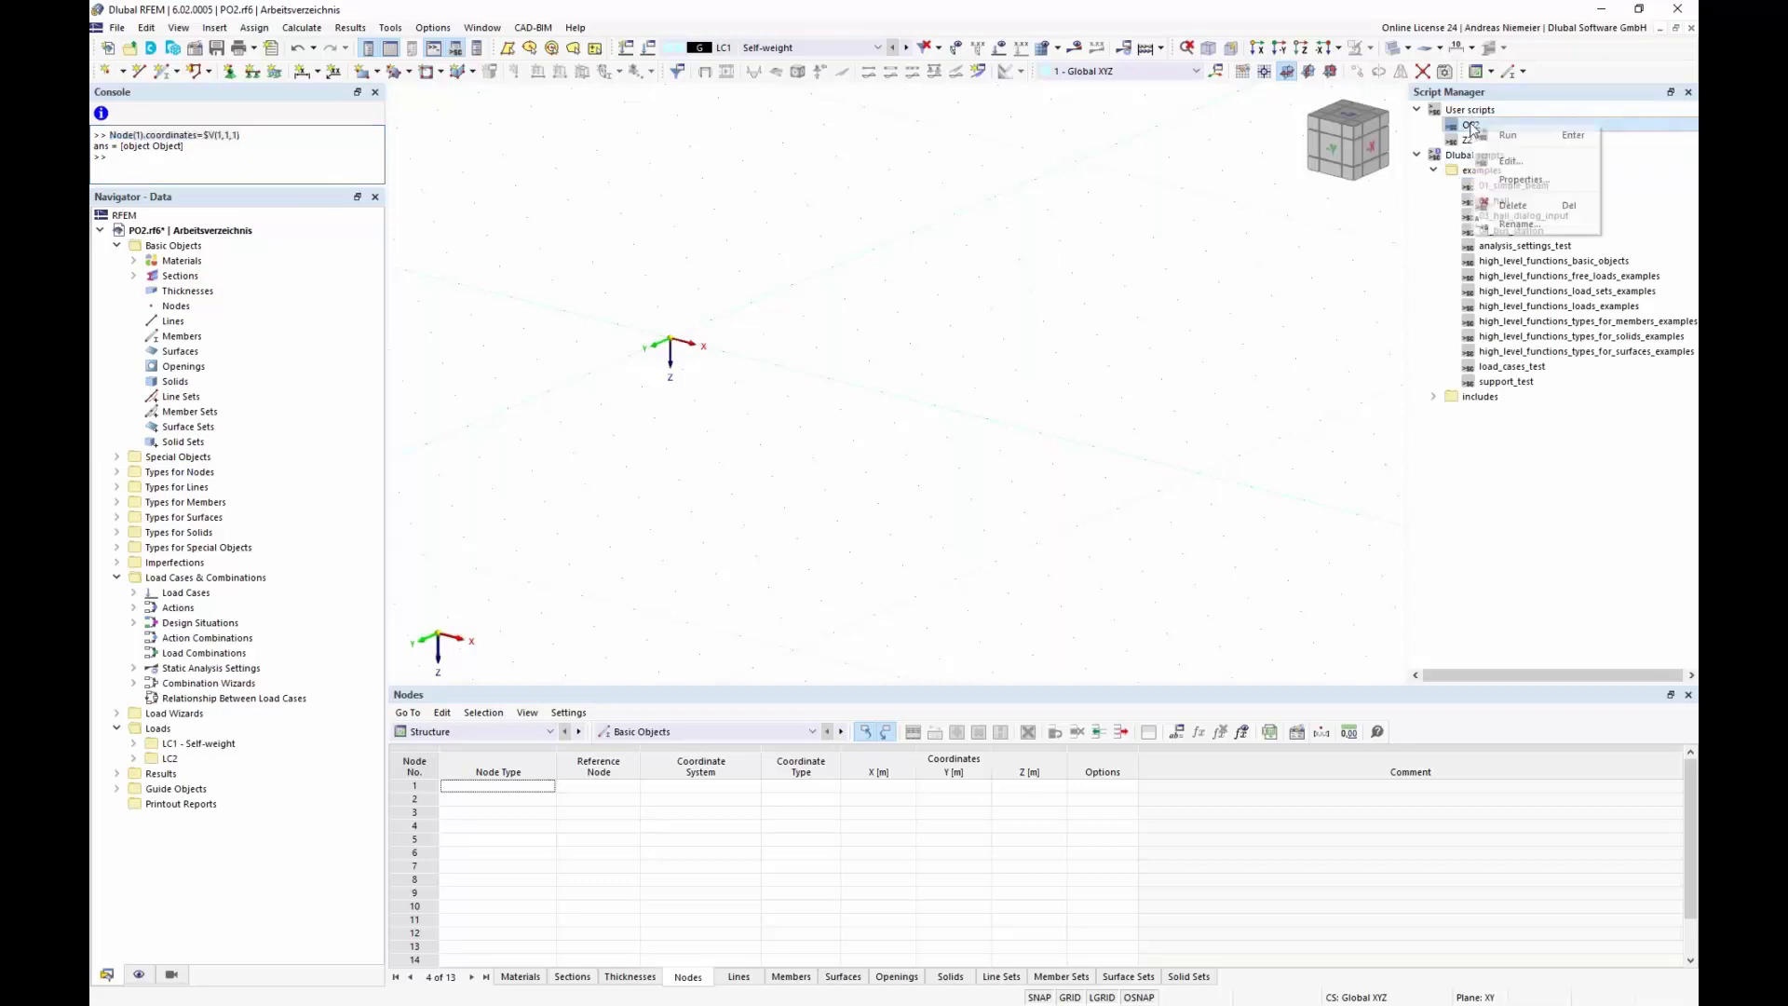
click(1500, 205)
click(963, 581)
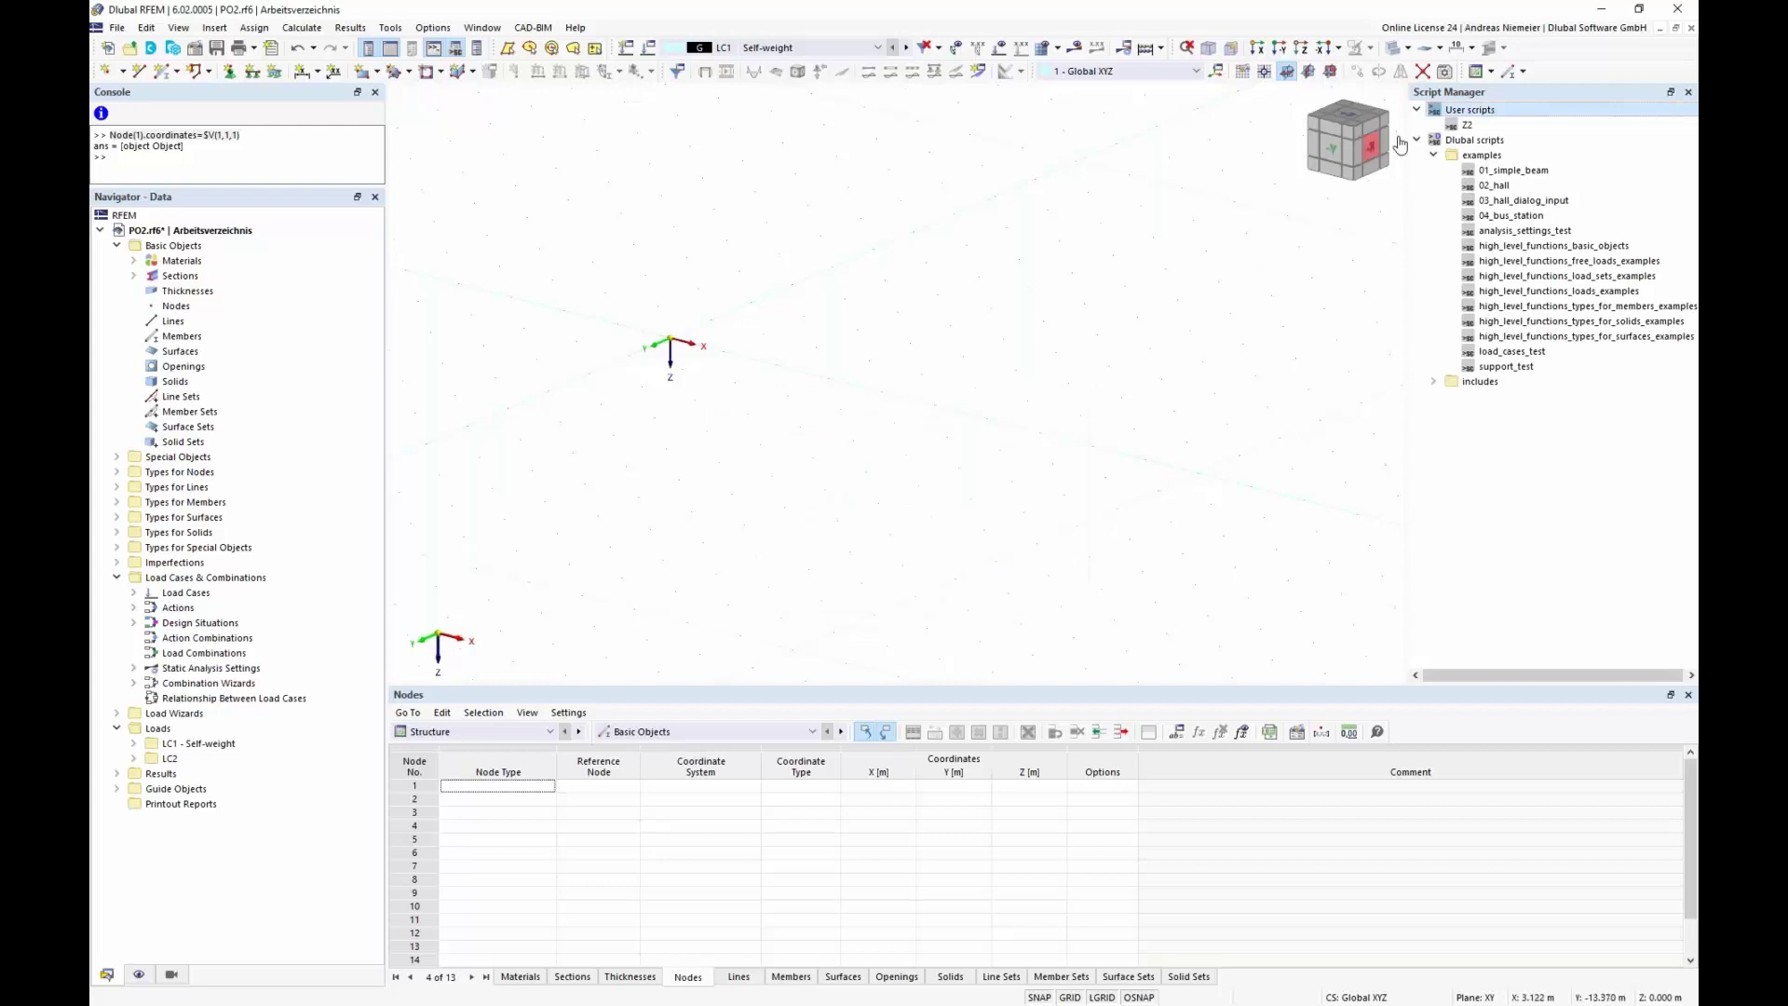
- Create a new user script named PO2 and open it for editing in Notepad++
right_click(1476, 114)
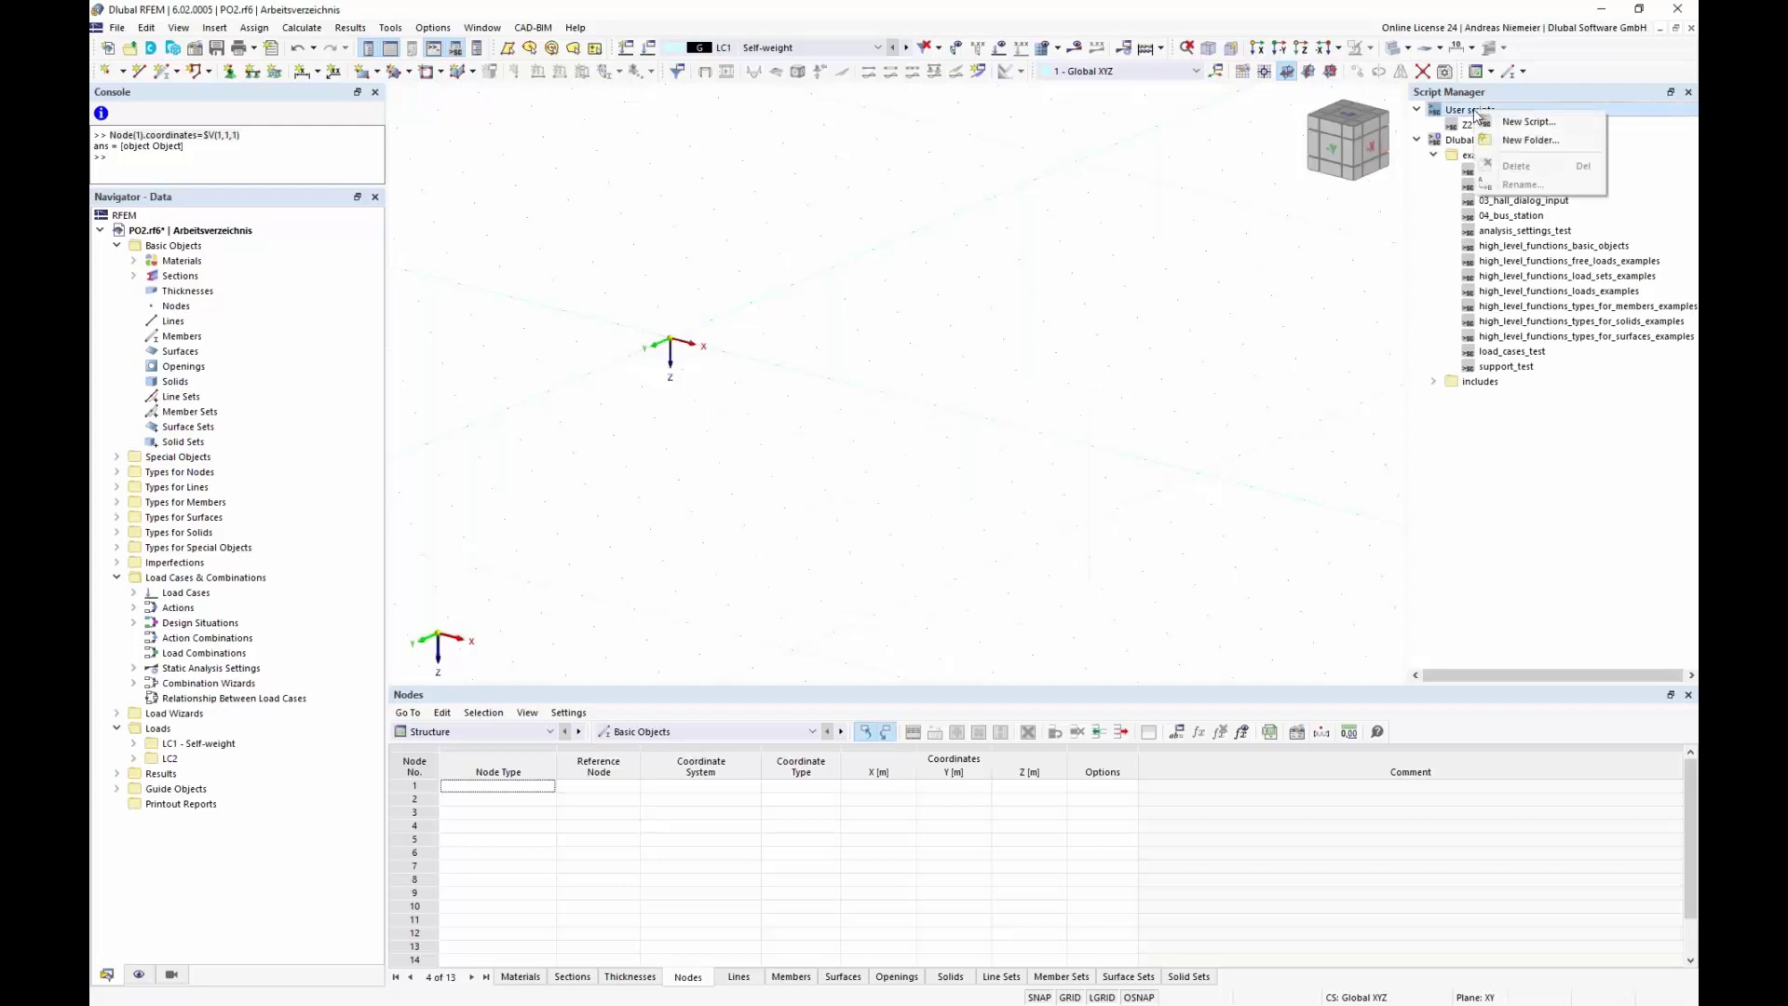
click(1526, 128)
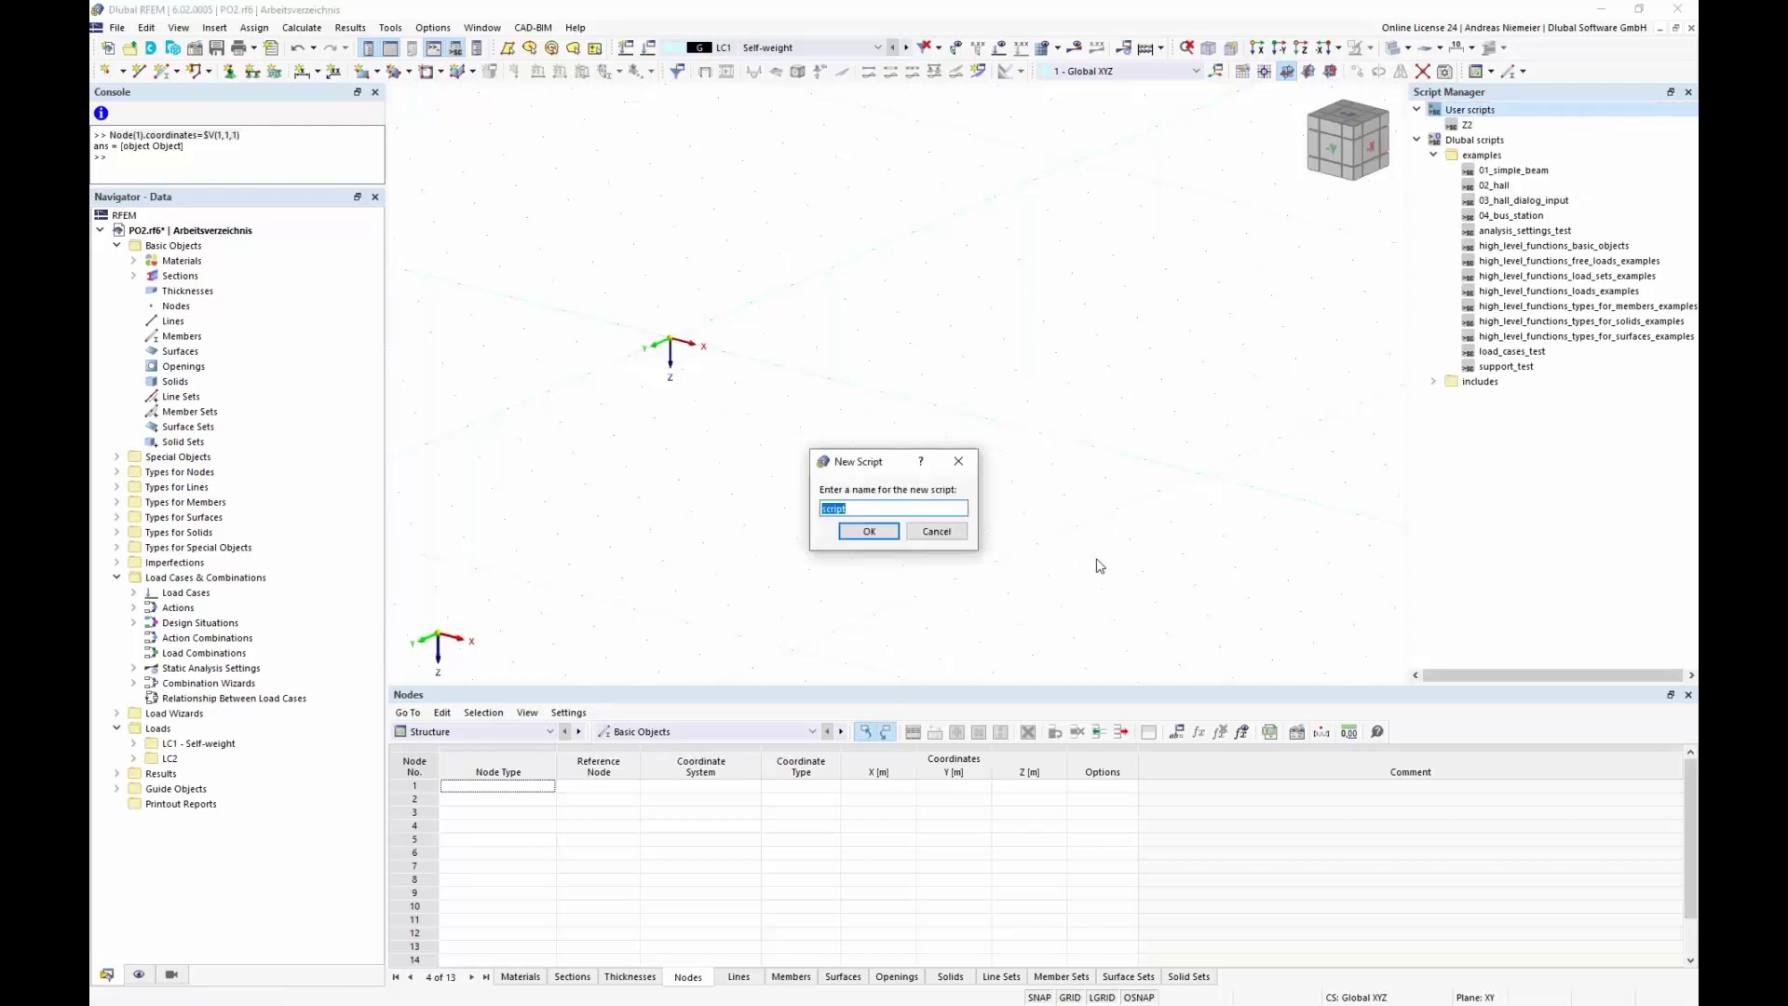
text(PO2)
click(868, 531)
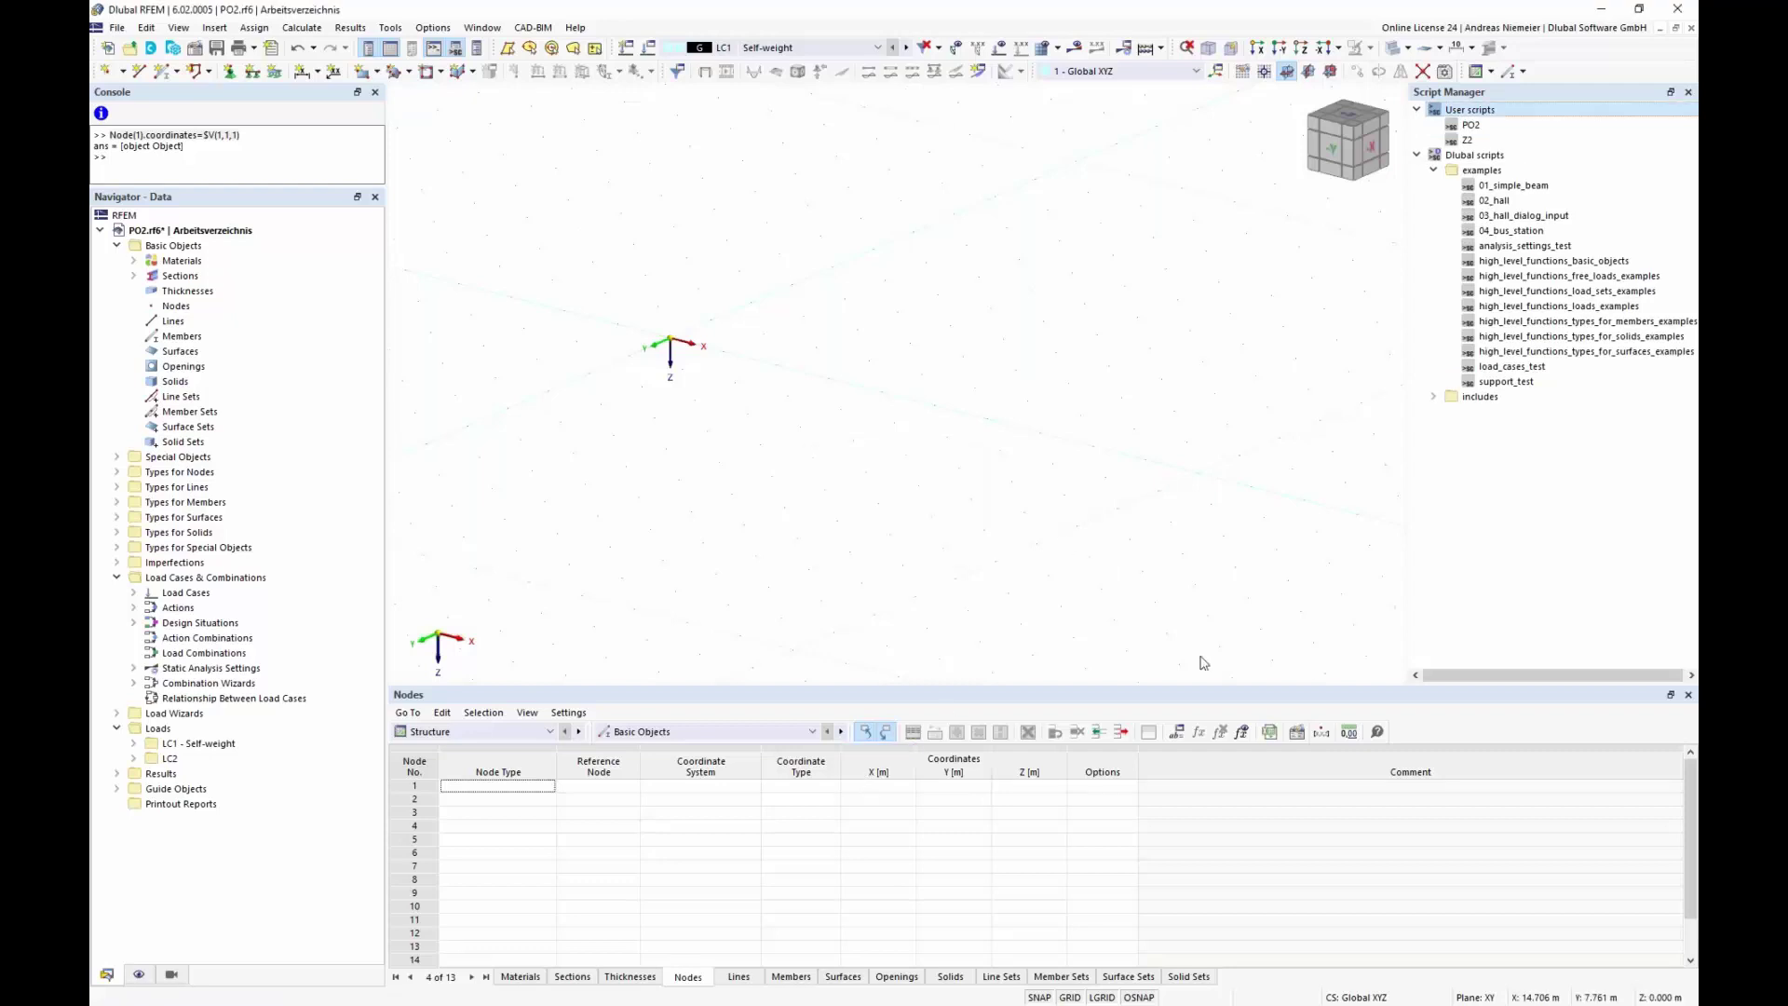
click(1471, 128)
right_click(1472, 128)
click(1494, 141)
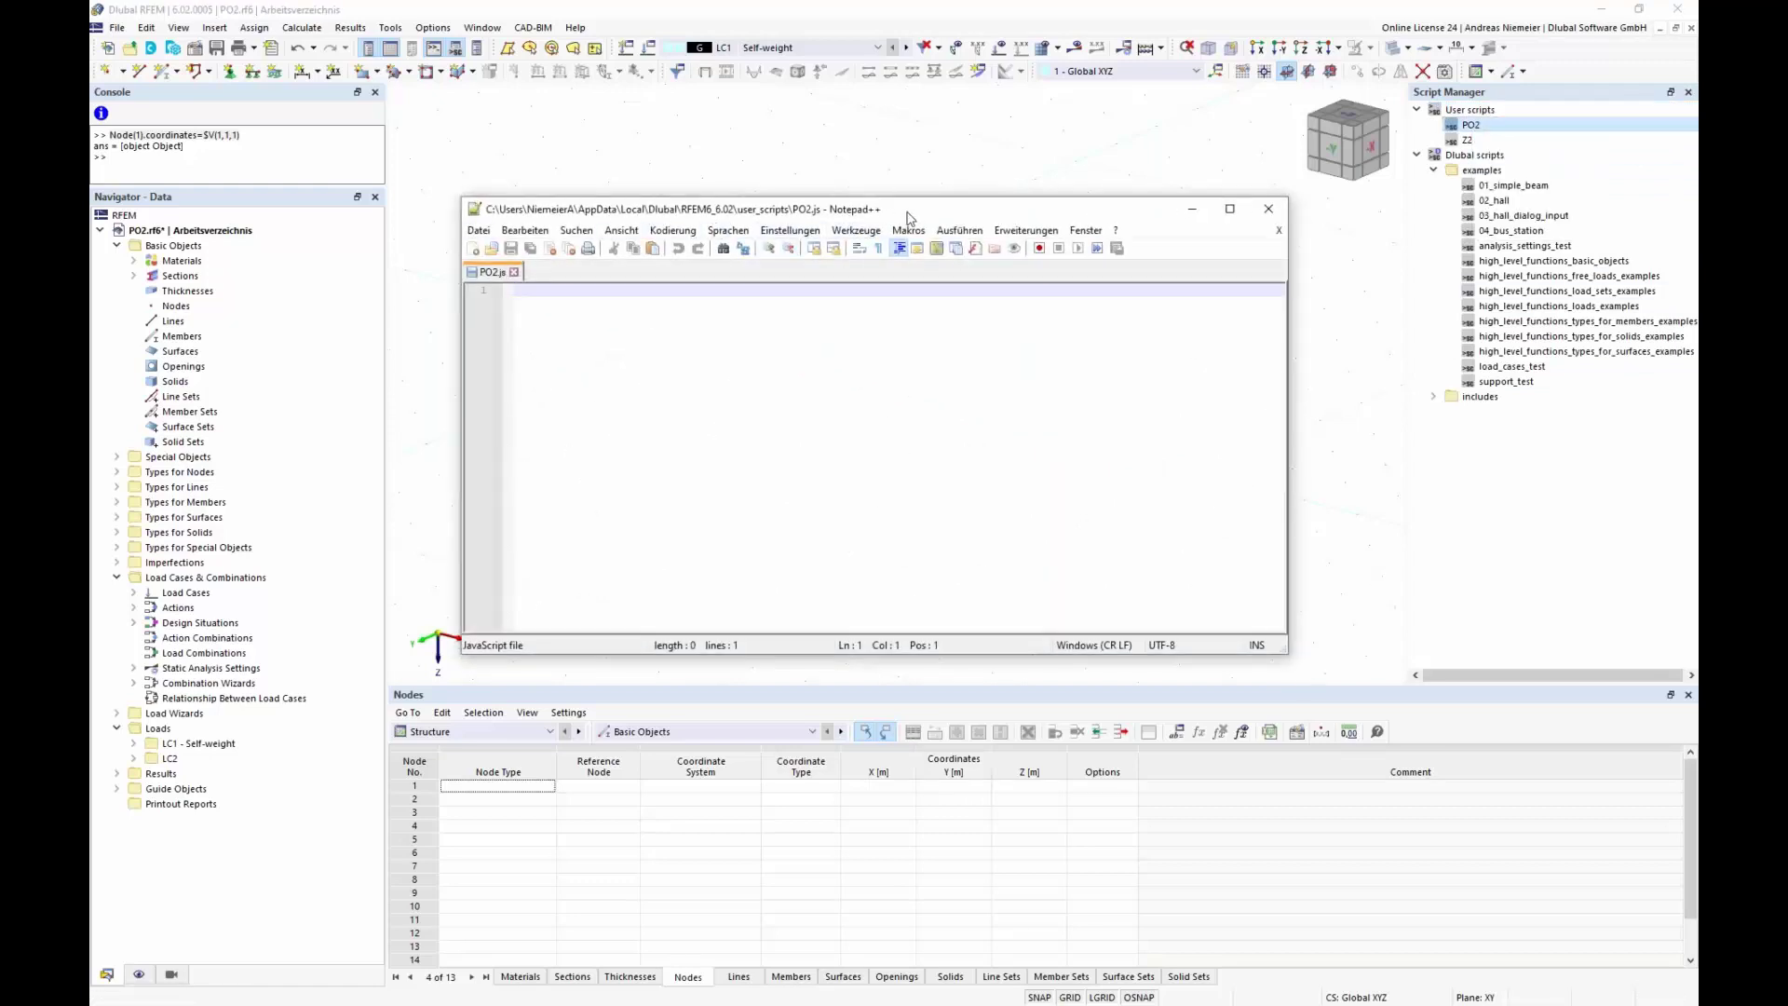
drag(908, 216, 879, 295)
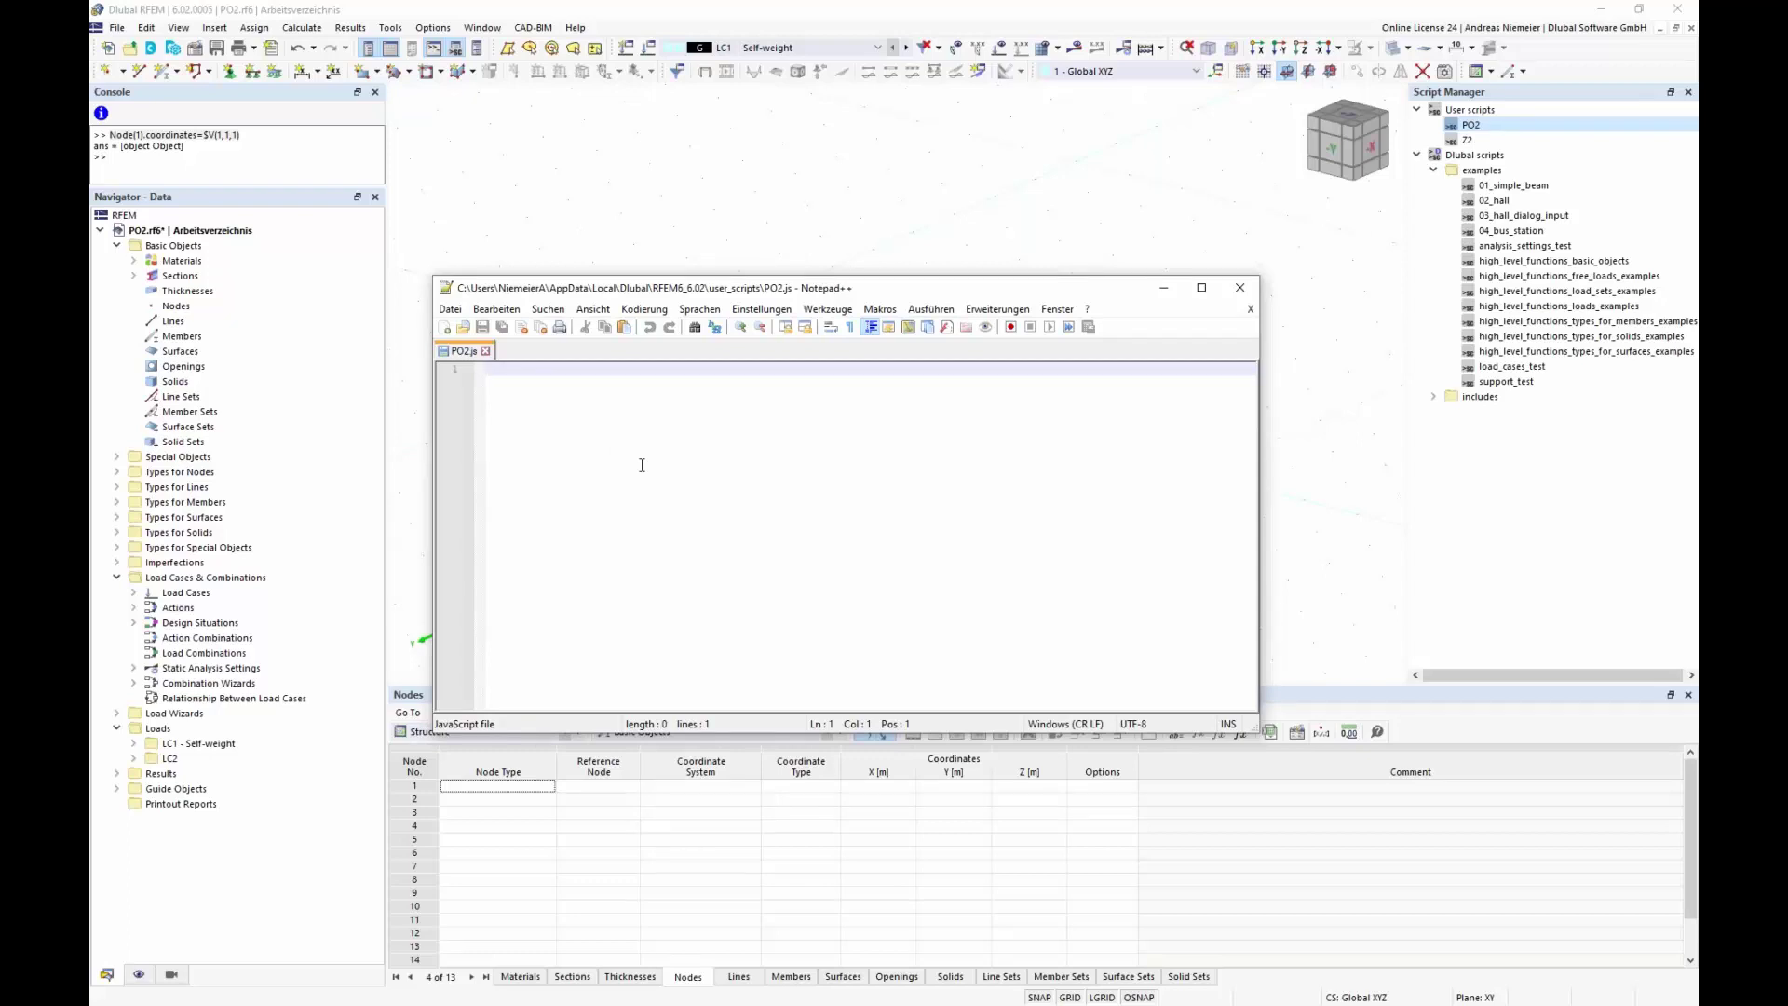
- Write the comment //Create one node in the script, followed by the line Node(1).coordinates=$V(1,1,1)
text(//)
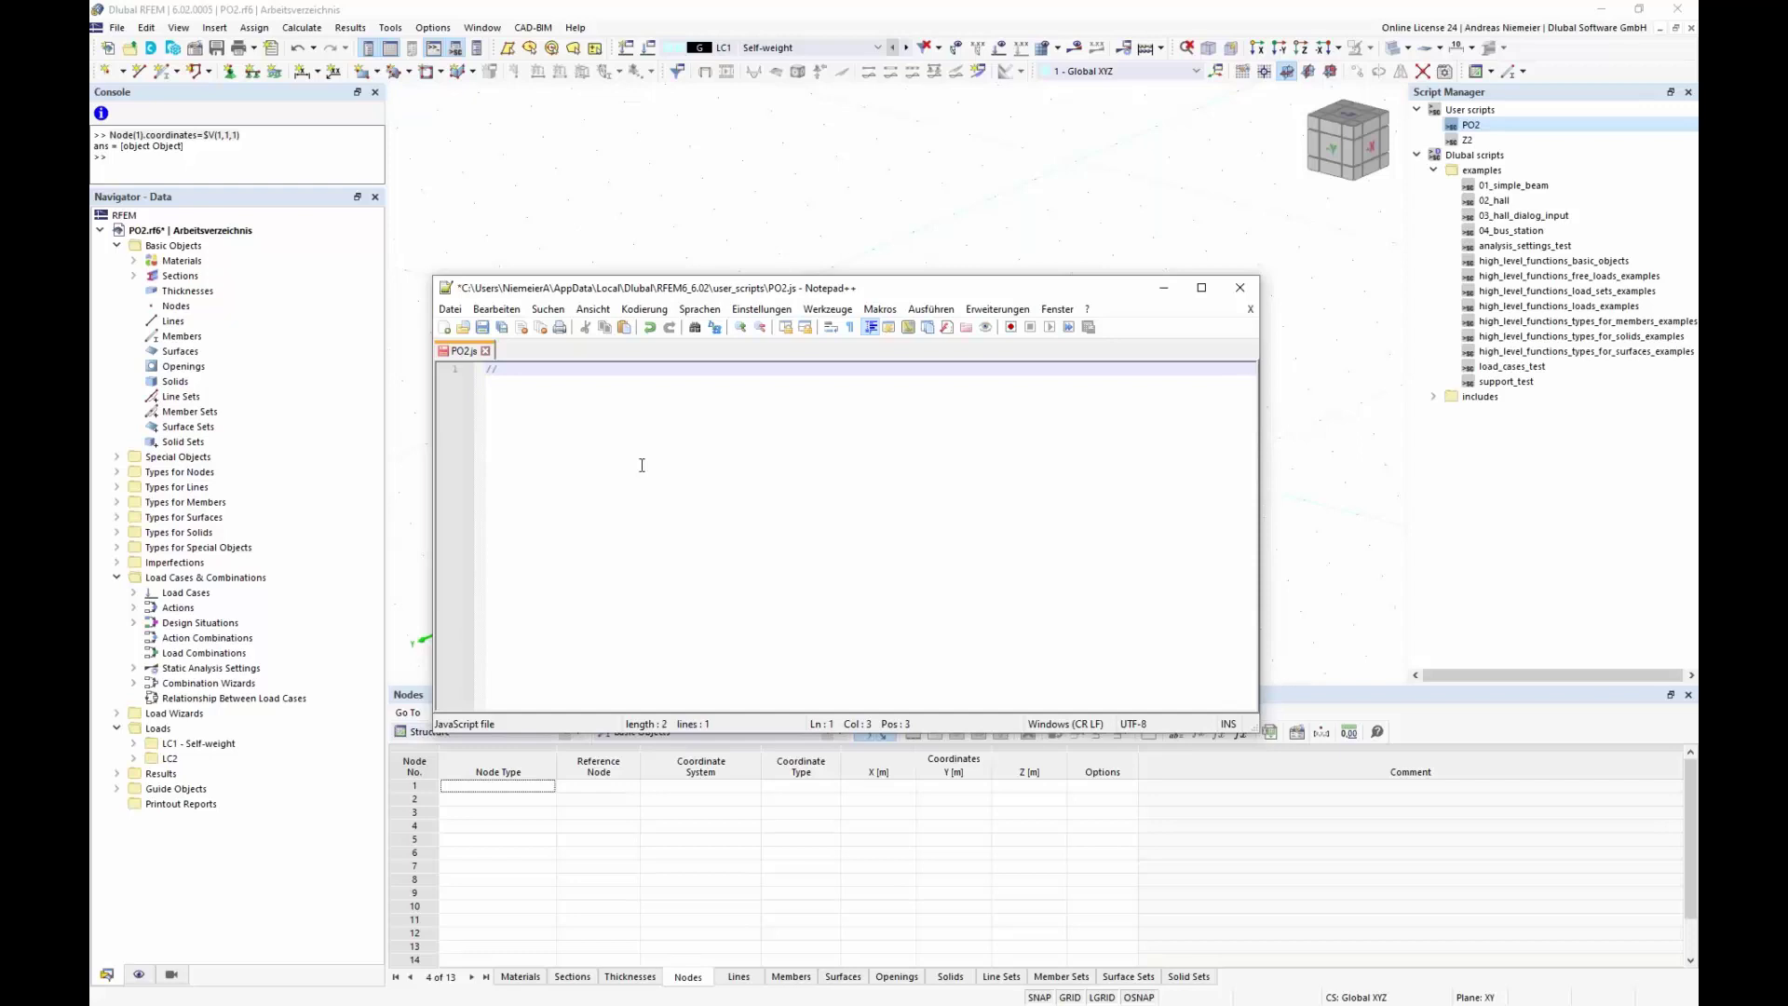
text(Create one node)
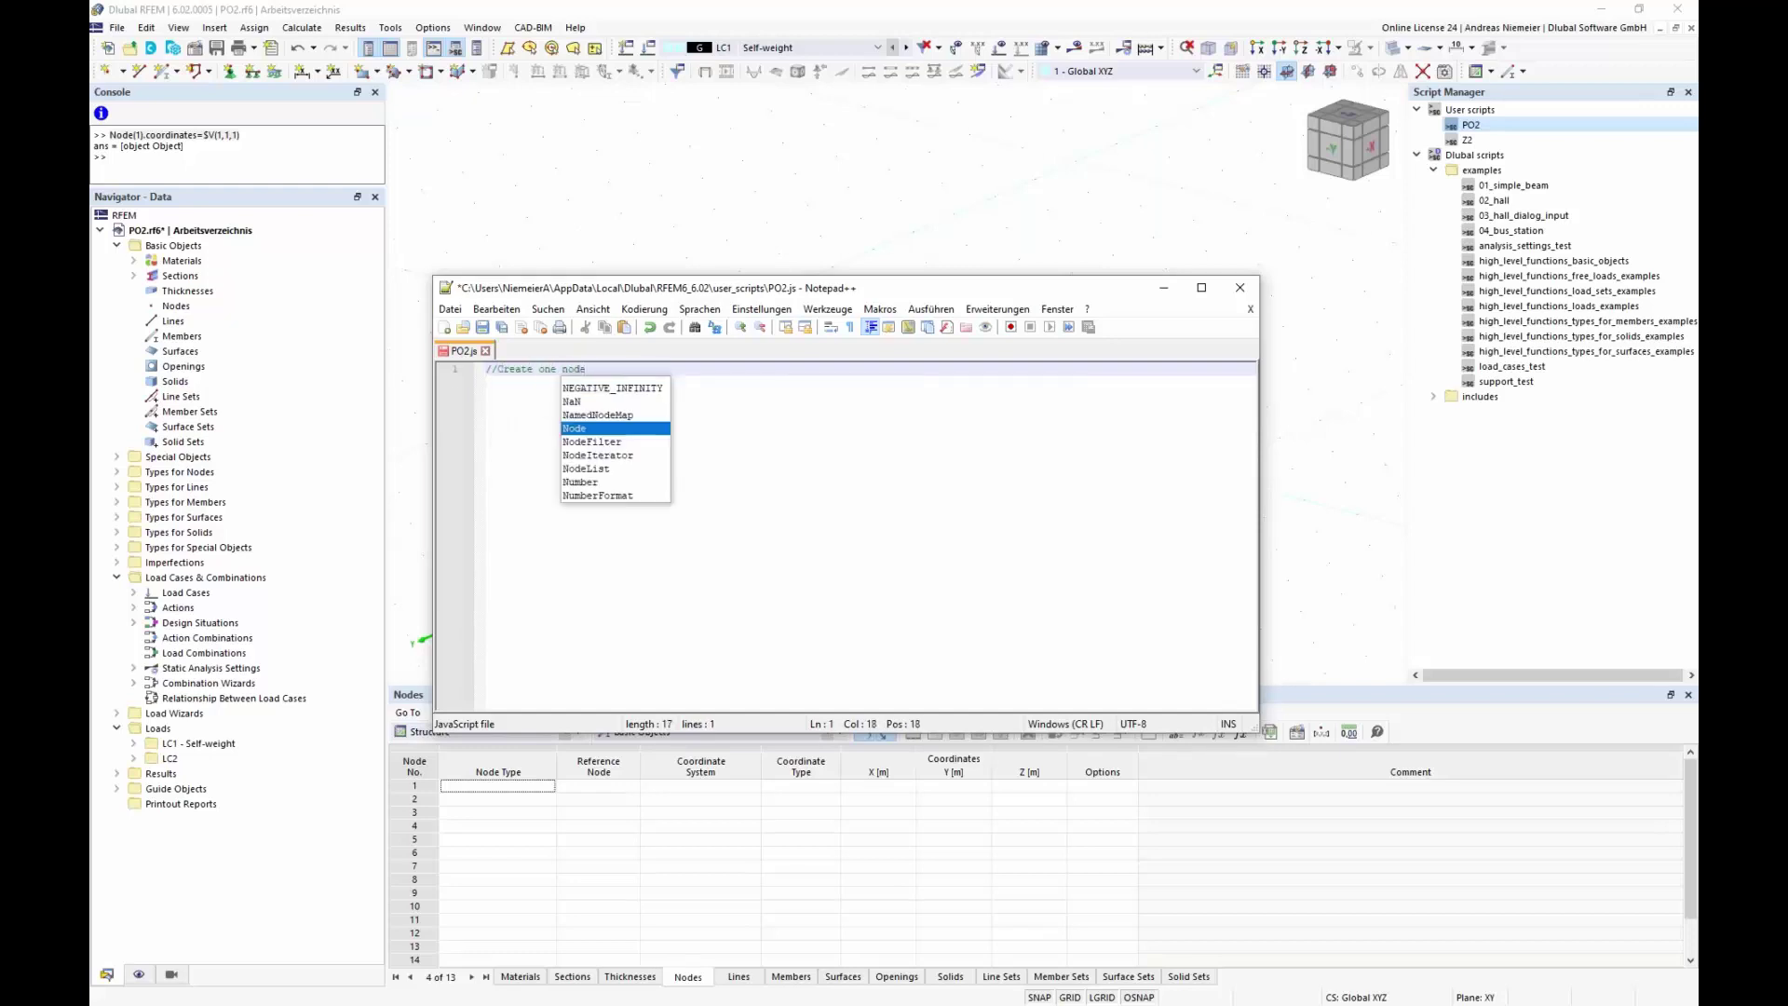
key(Return)
text(Node(1).coordinates=$V(1,1,1))
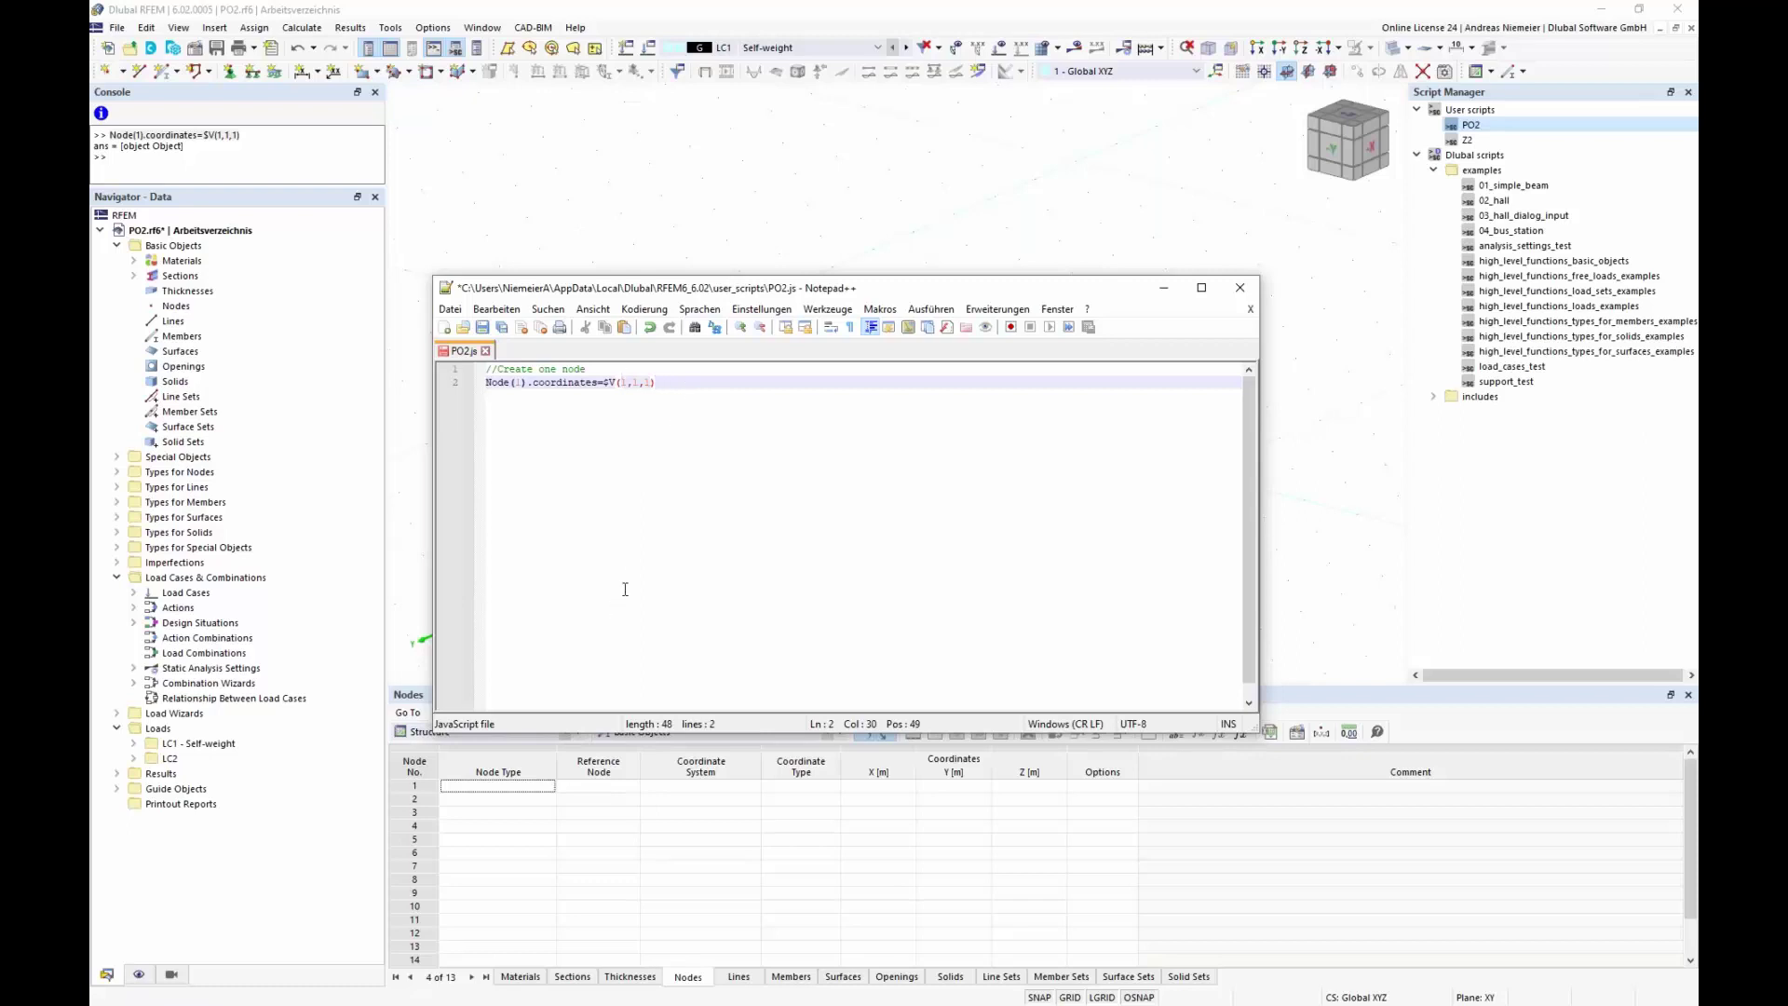
- Save the PO2 script and run it from the user scripts in RFEM
click(482, 327)
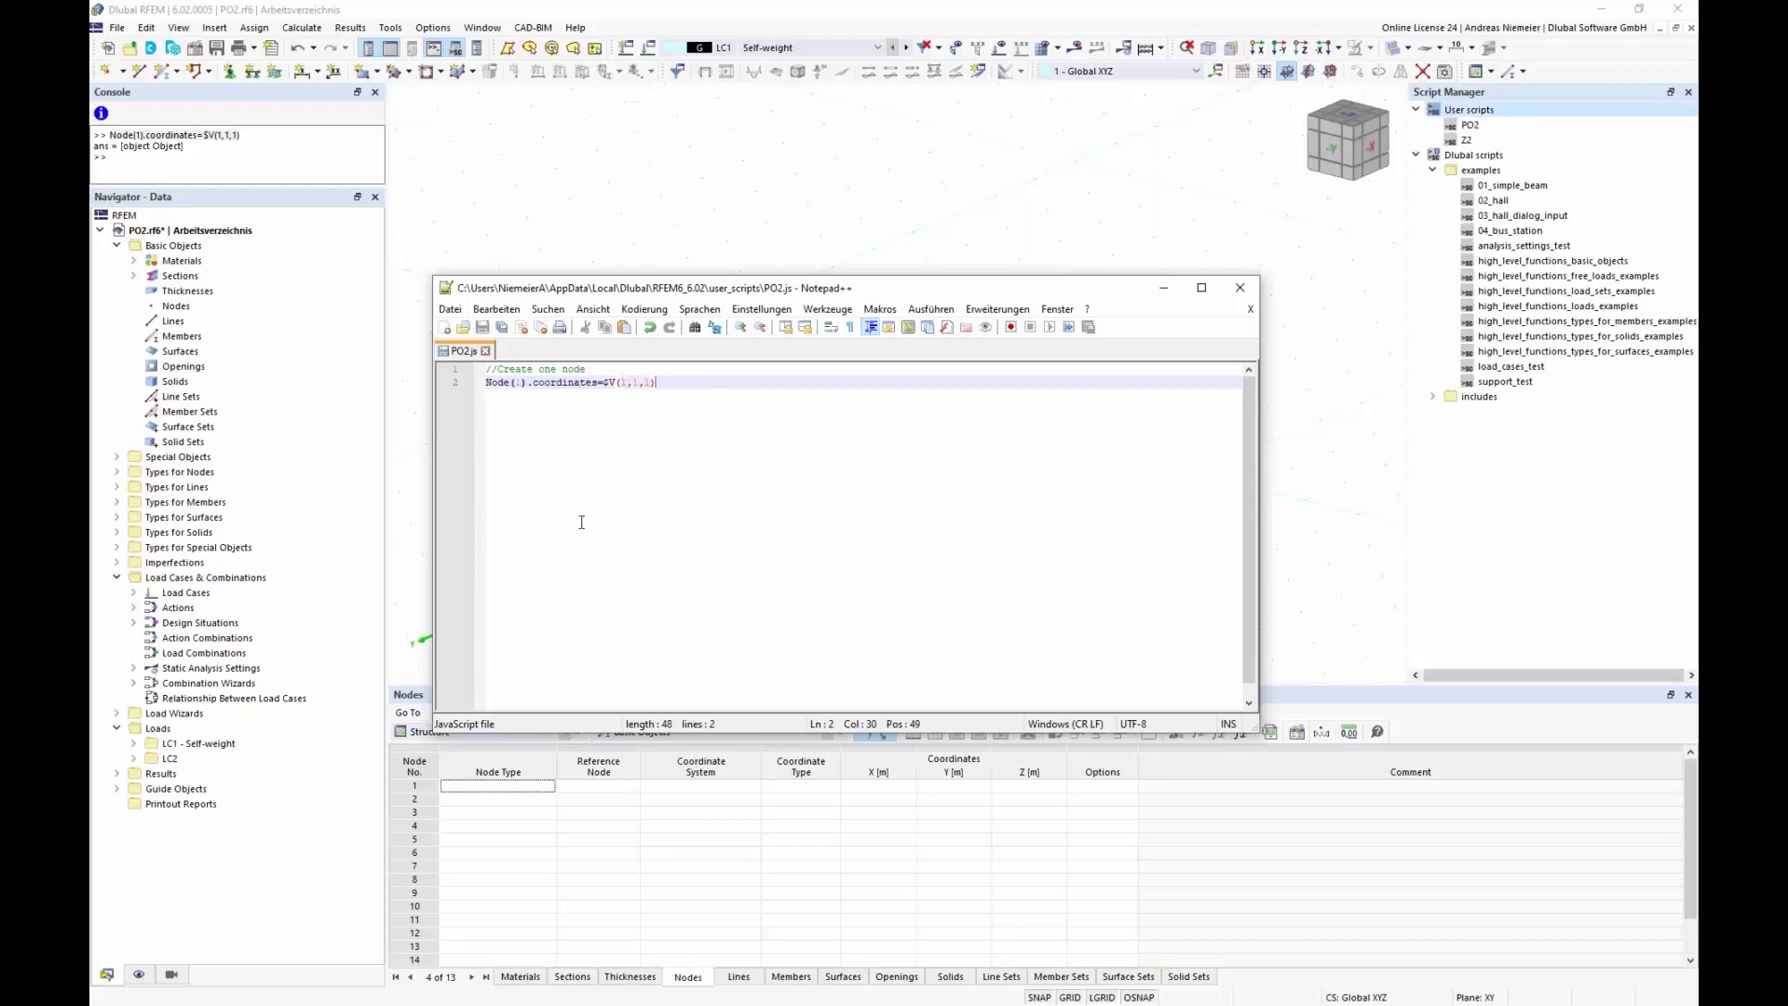
click(779, 201)
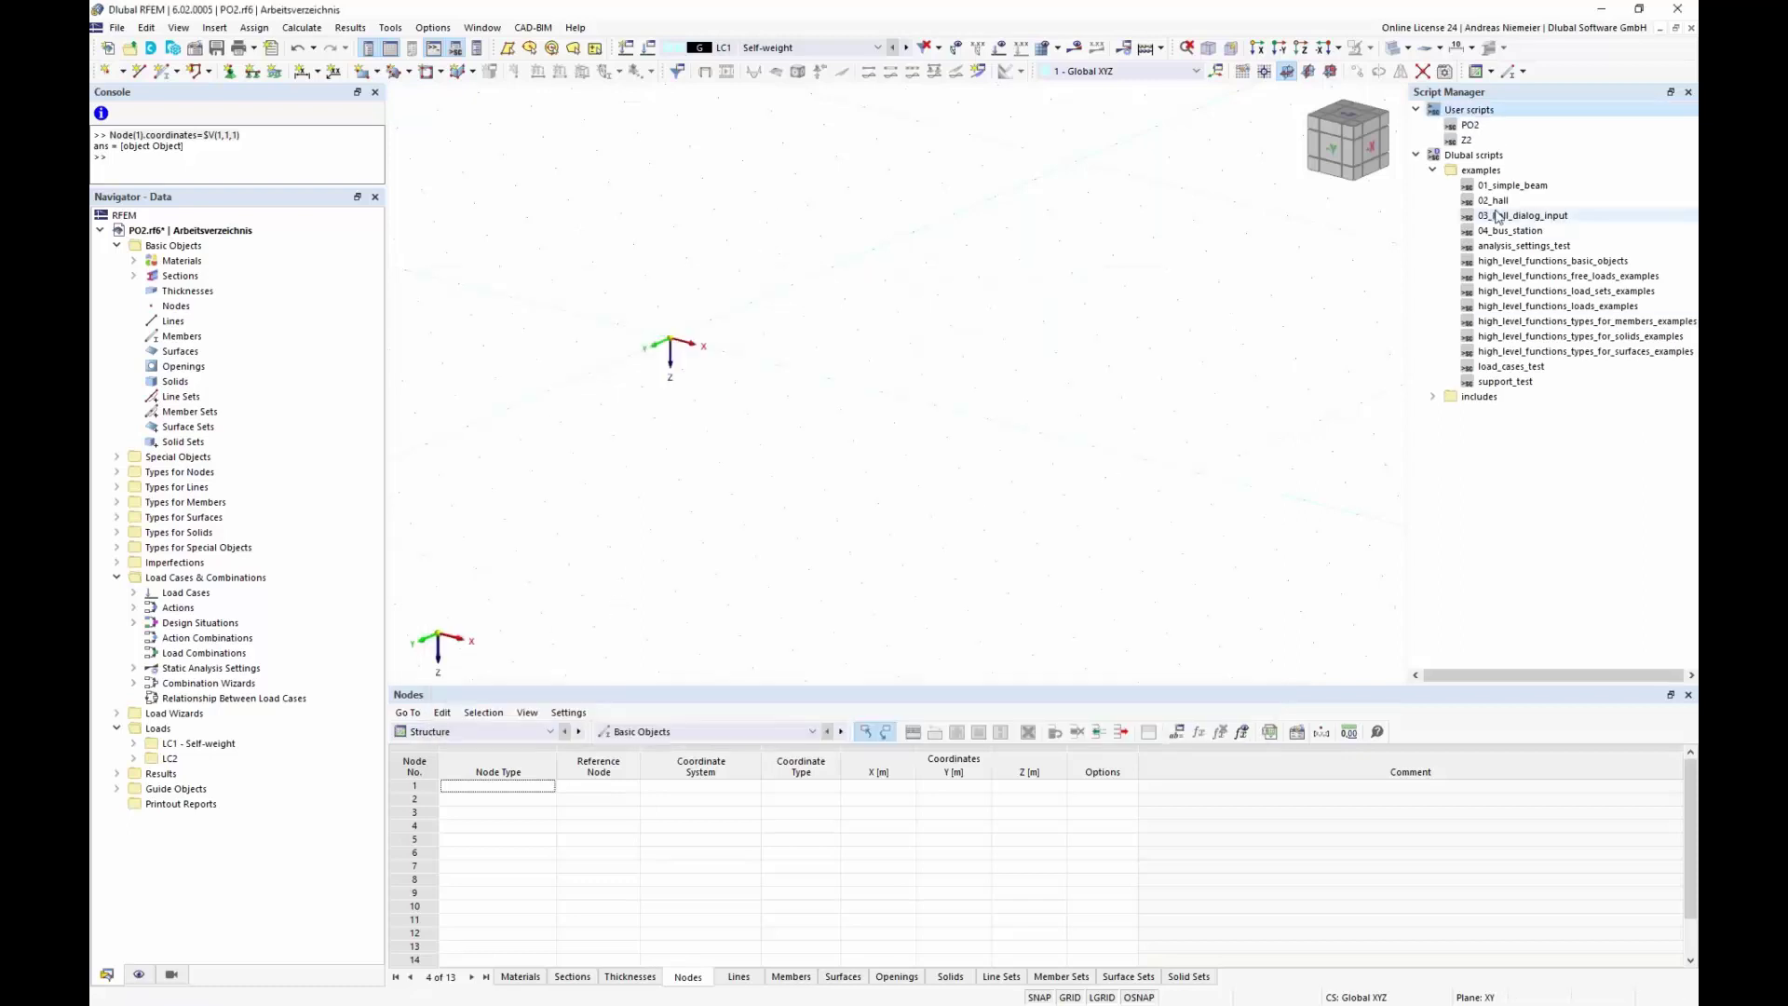
double_click(1485, 127)
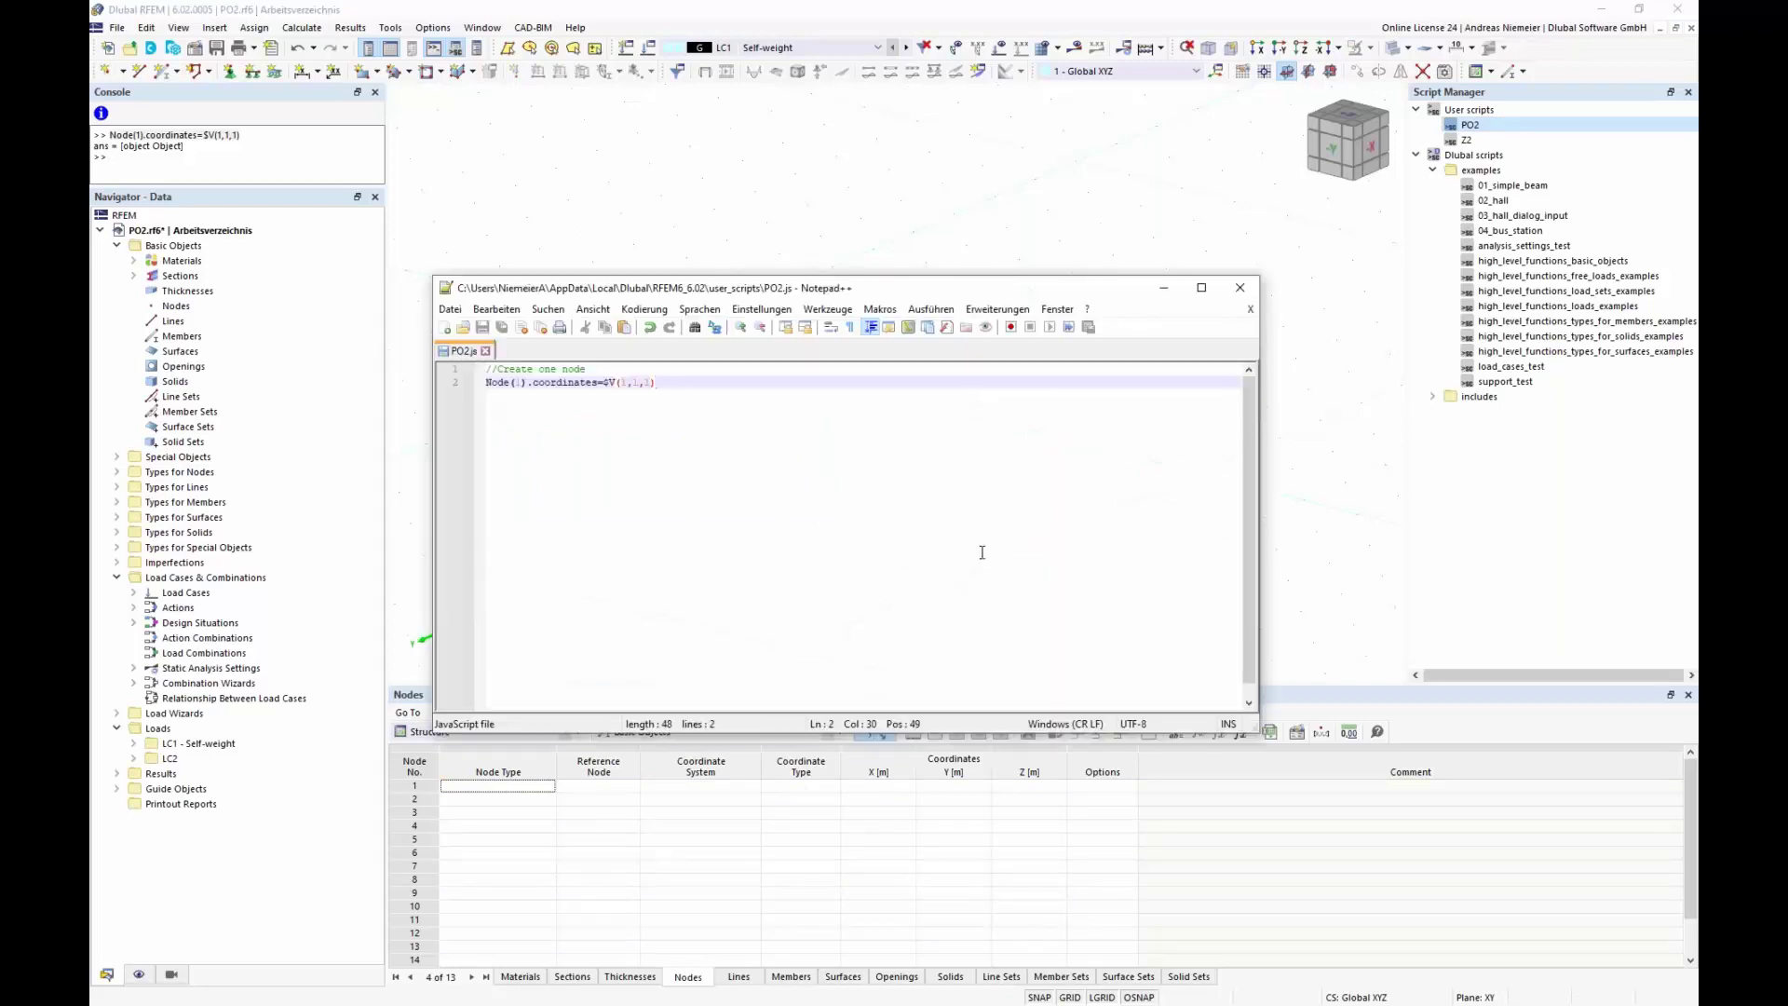
- Change the script's comment to //Create more nodes on one line and add an empty line below it
click(614, 373)
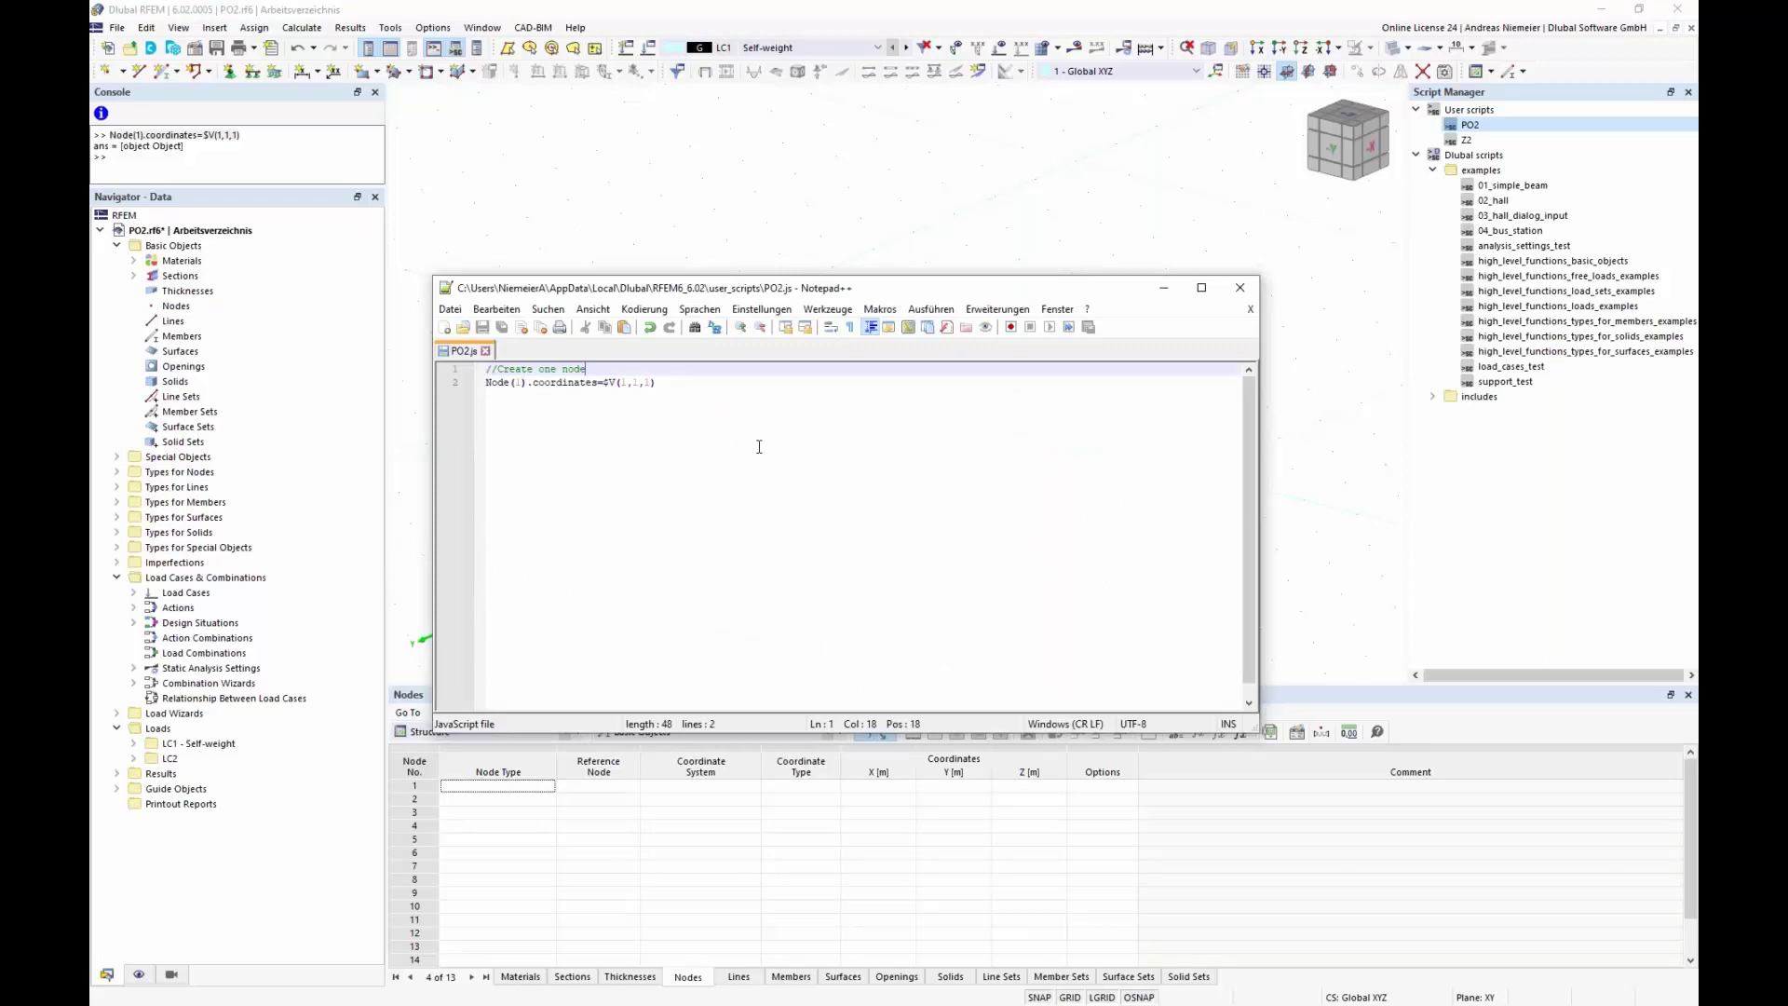
click(534, 369)
text(more nodes o)
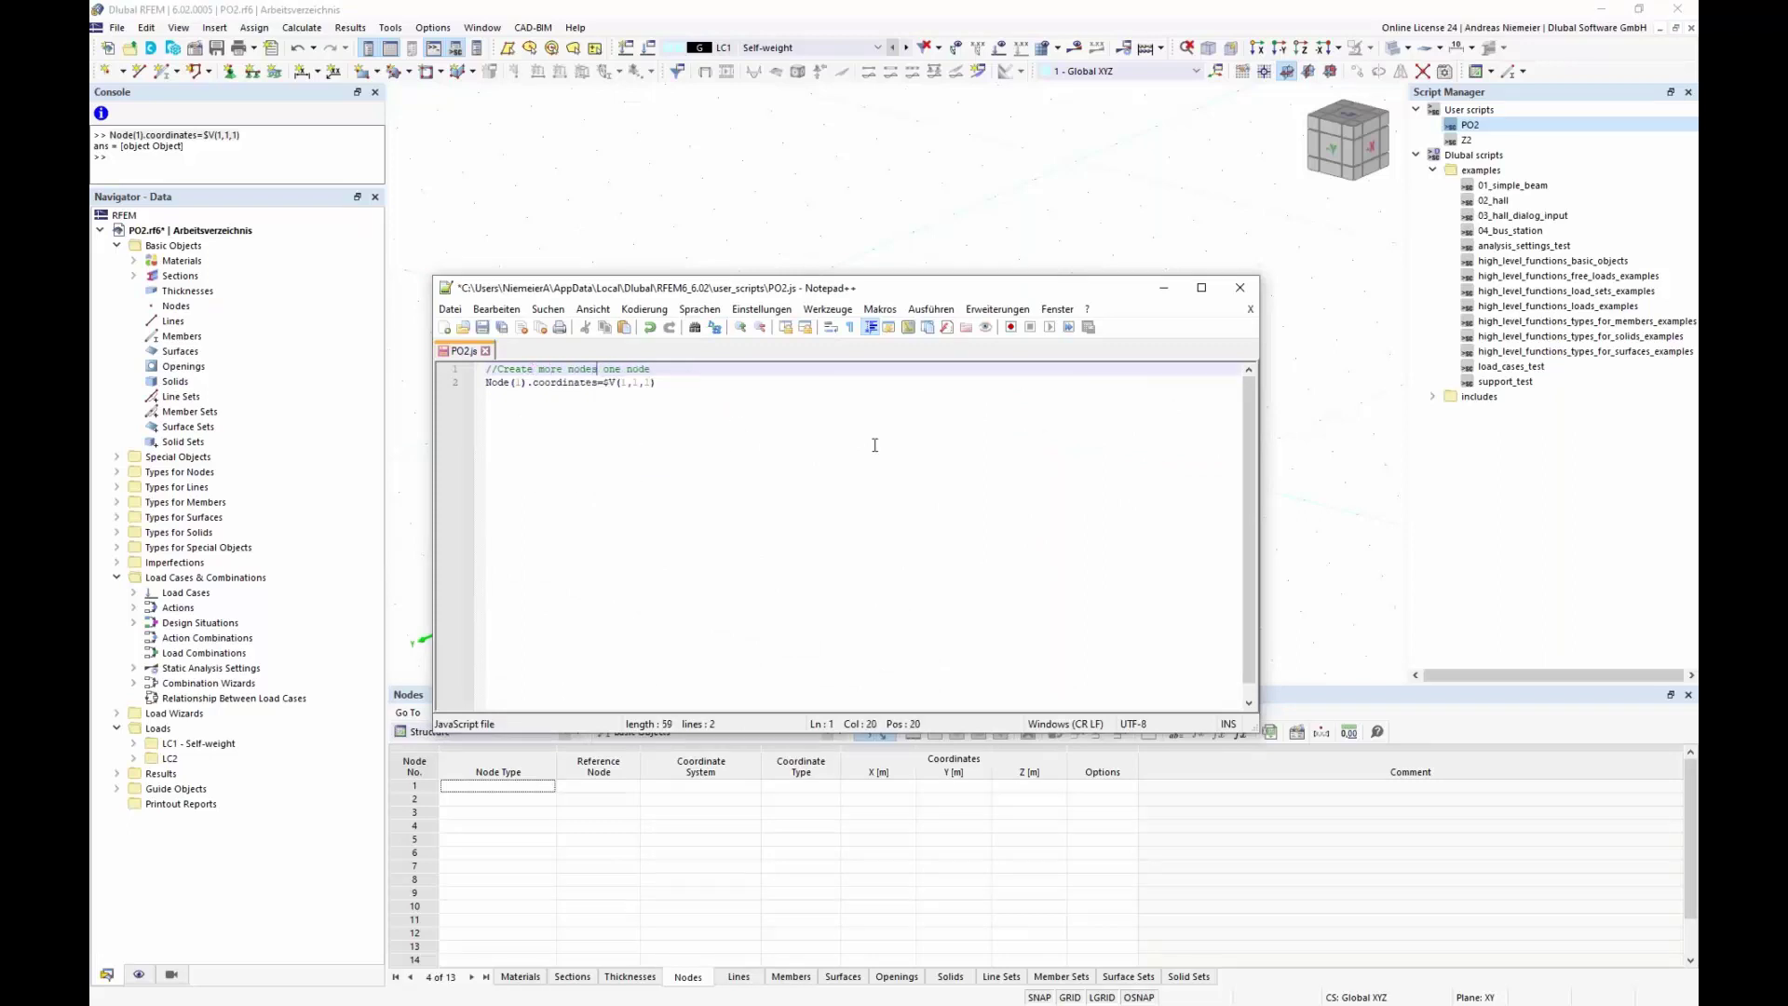
text(n one line)
key(Delete)
key(Delete)
key(Delete)
key(Delete)
key(Delete)
key(Delete)
key(Delete)
key(Delete)
key(Return)
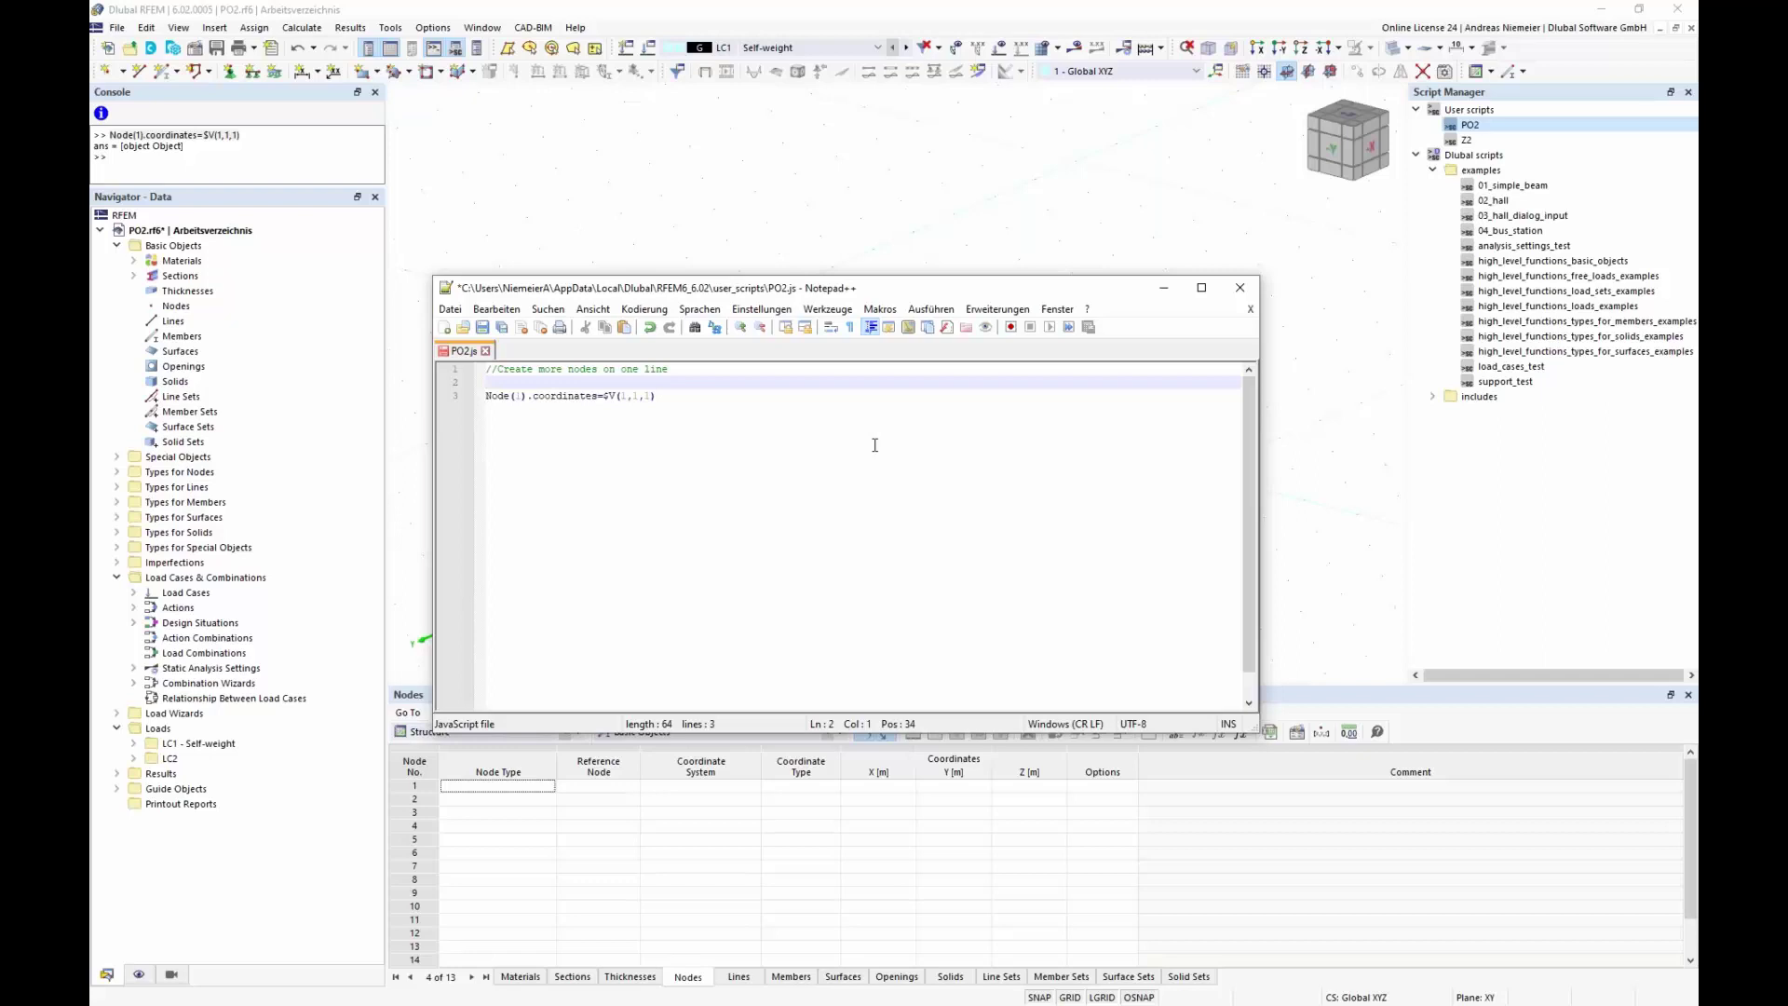
- Add the loop header for (var i=1;i<5;++i) above the existing node line
text(for (va)
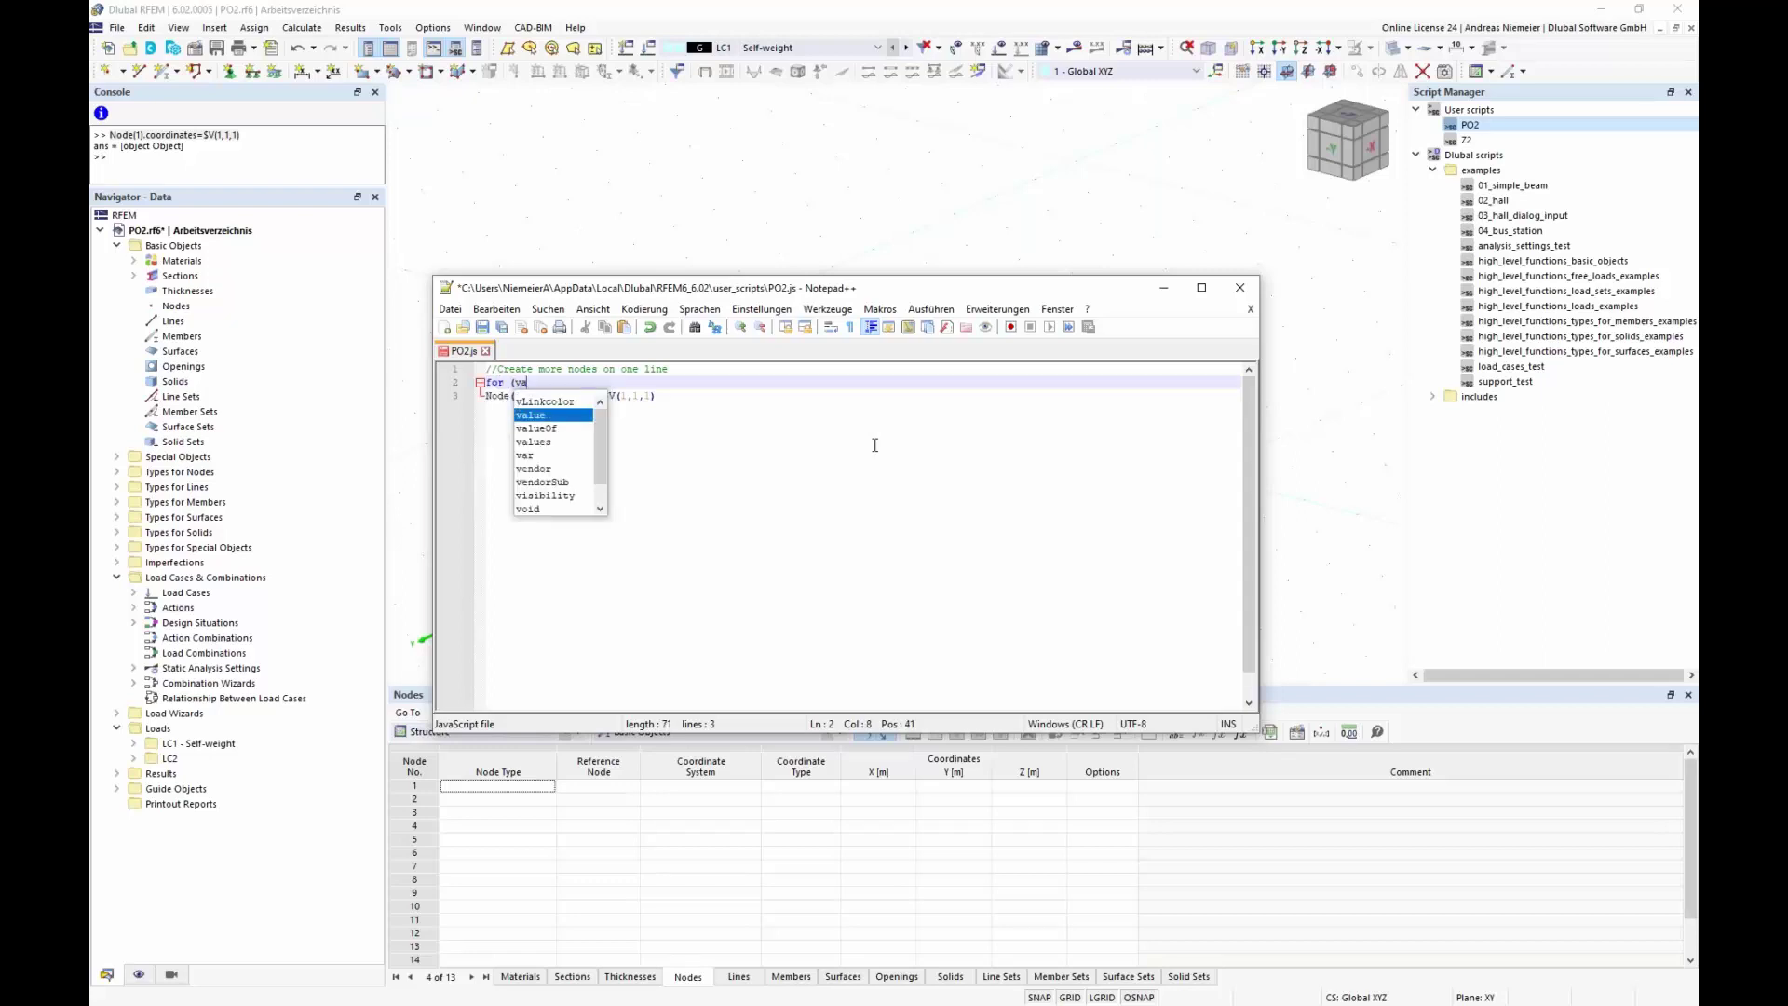
text(r i)
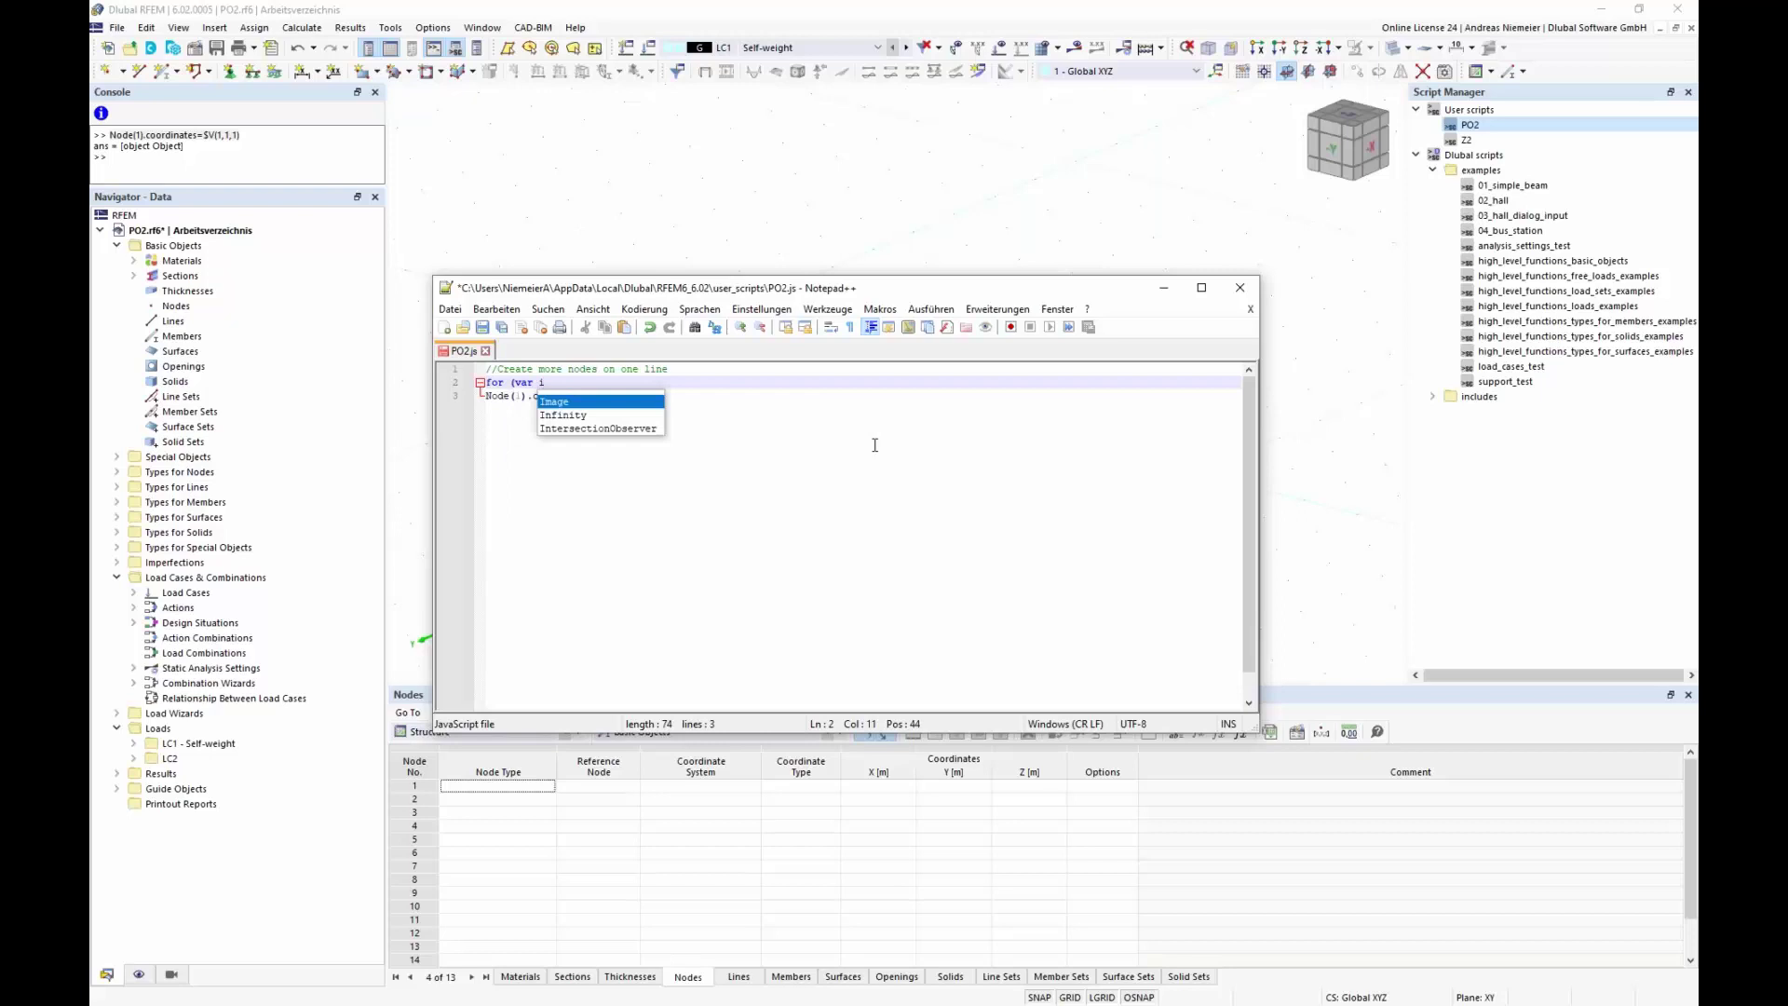
text(=1)
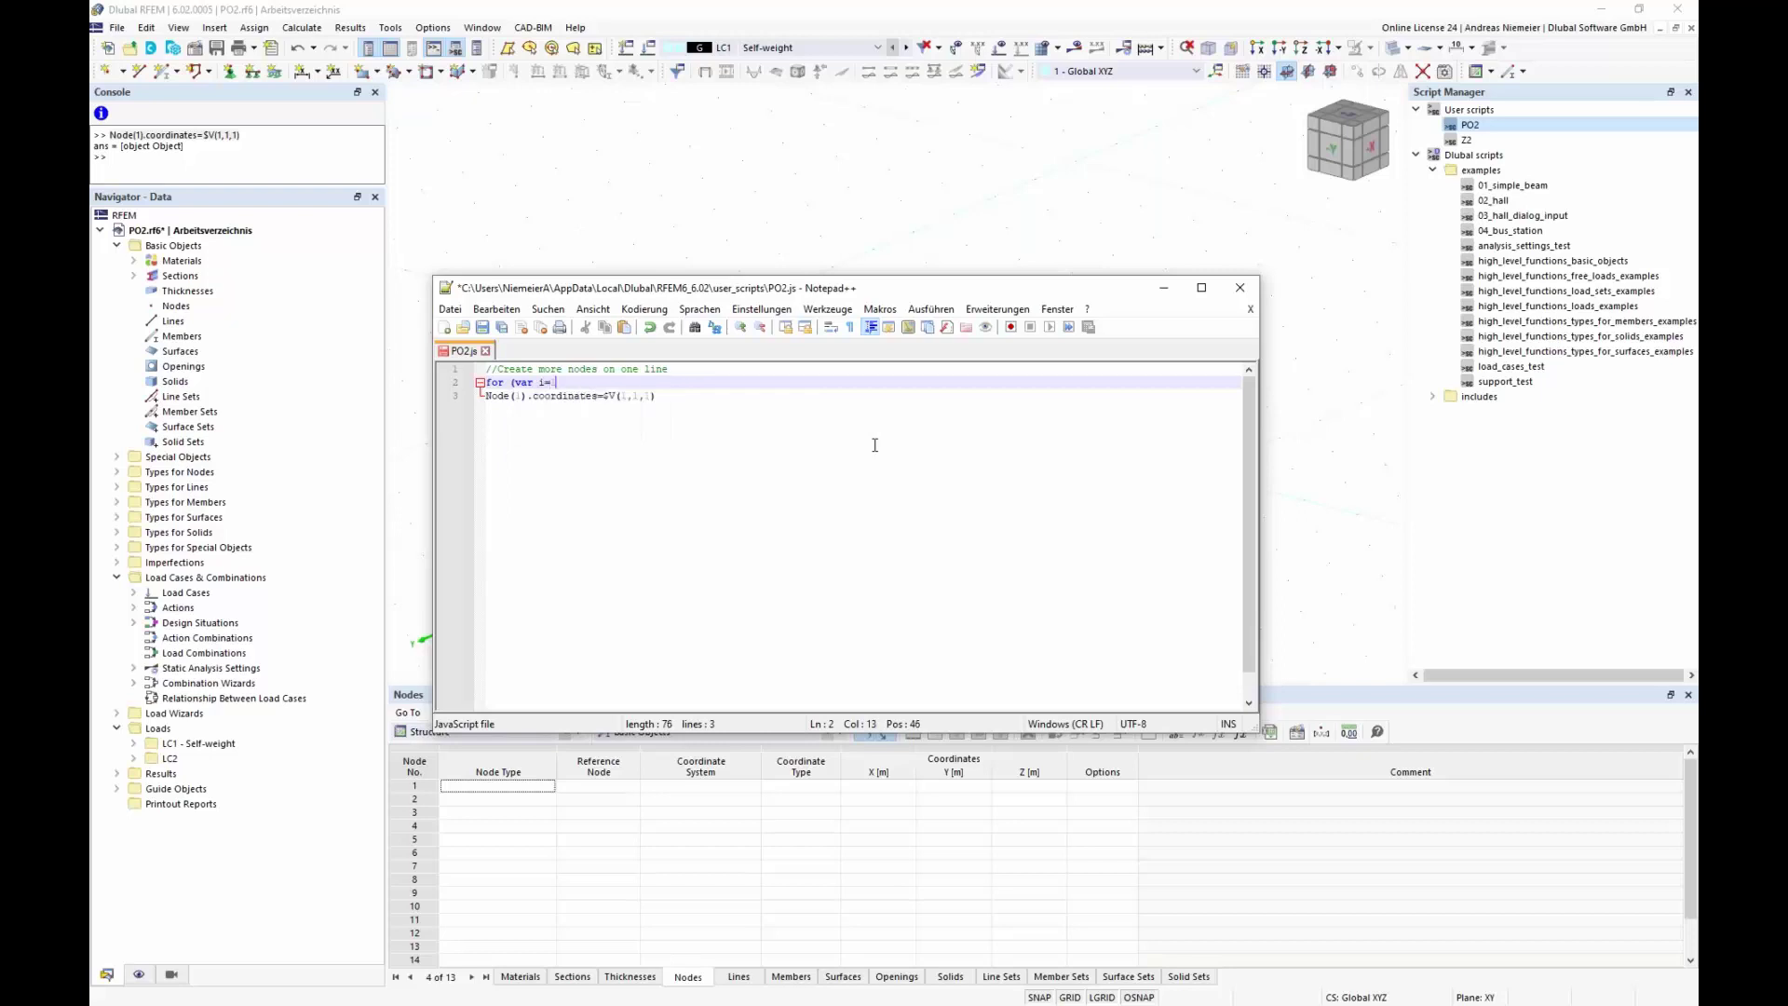
text(;i)
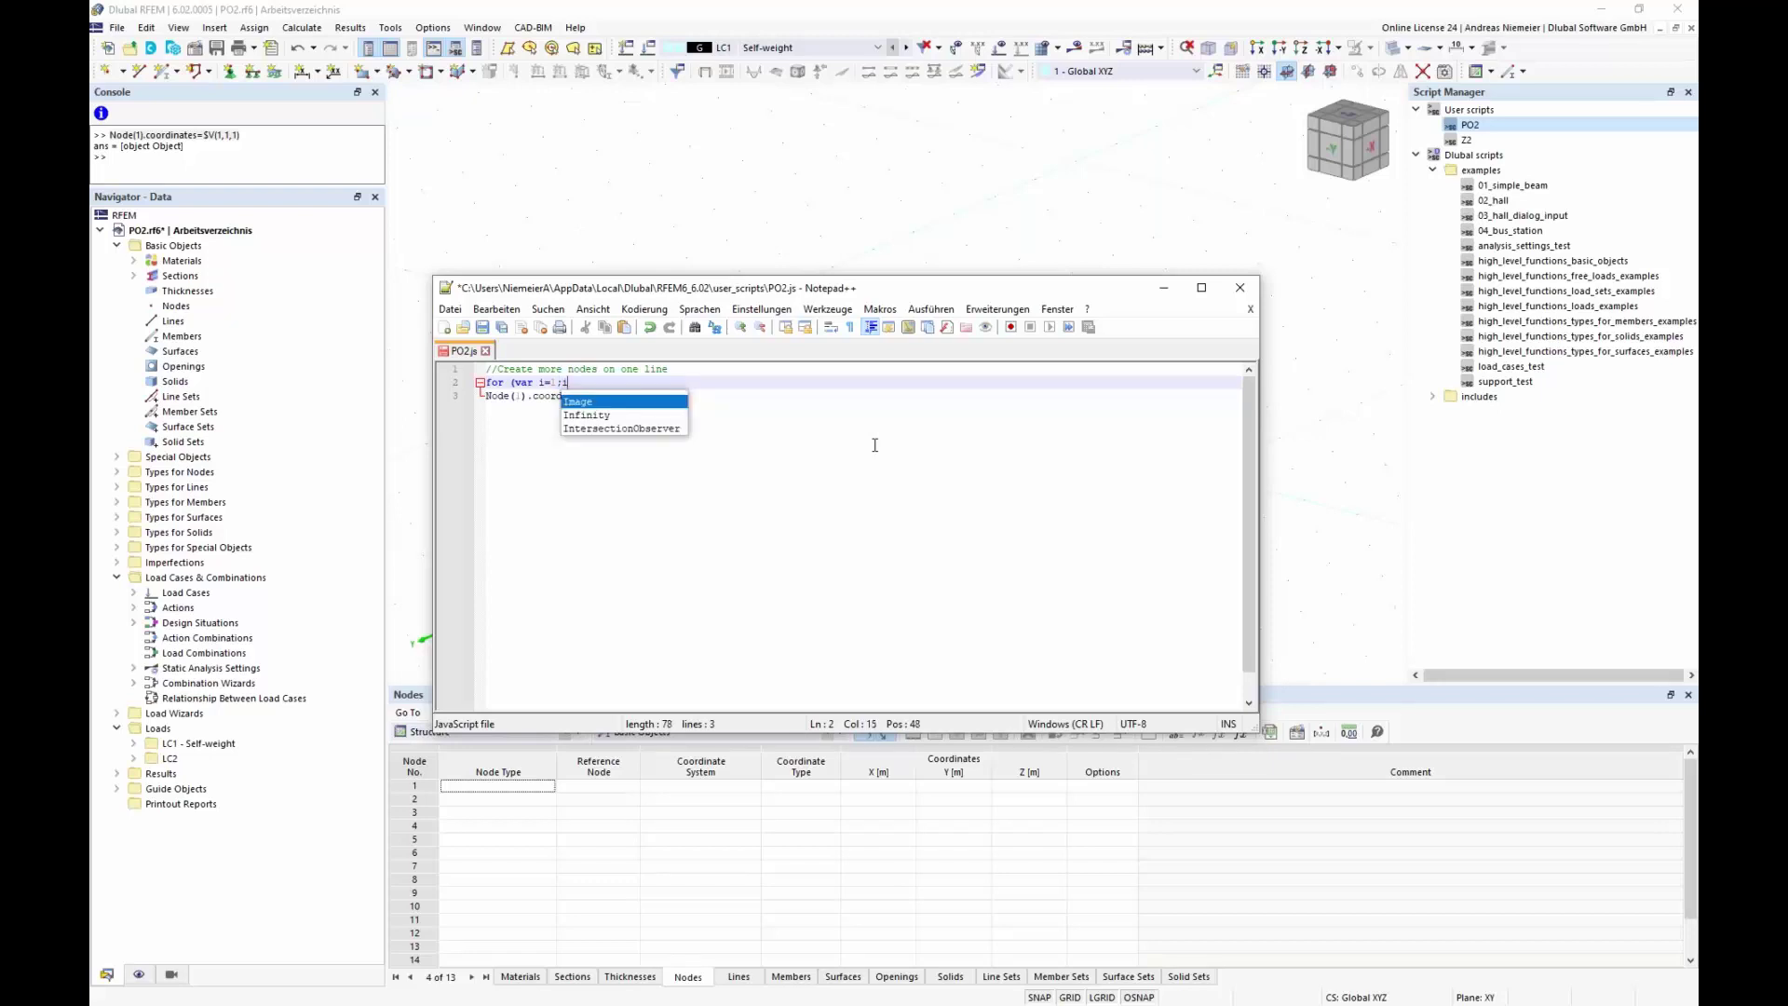
text(<)
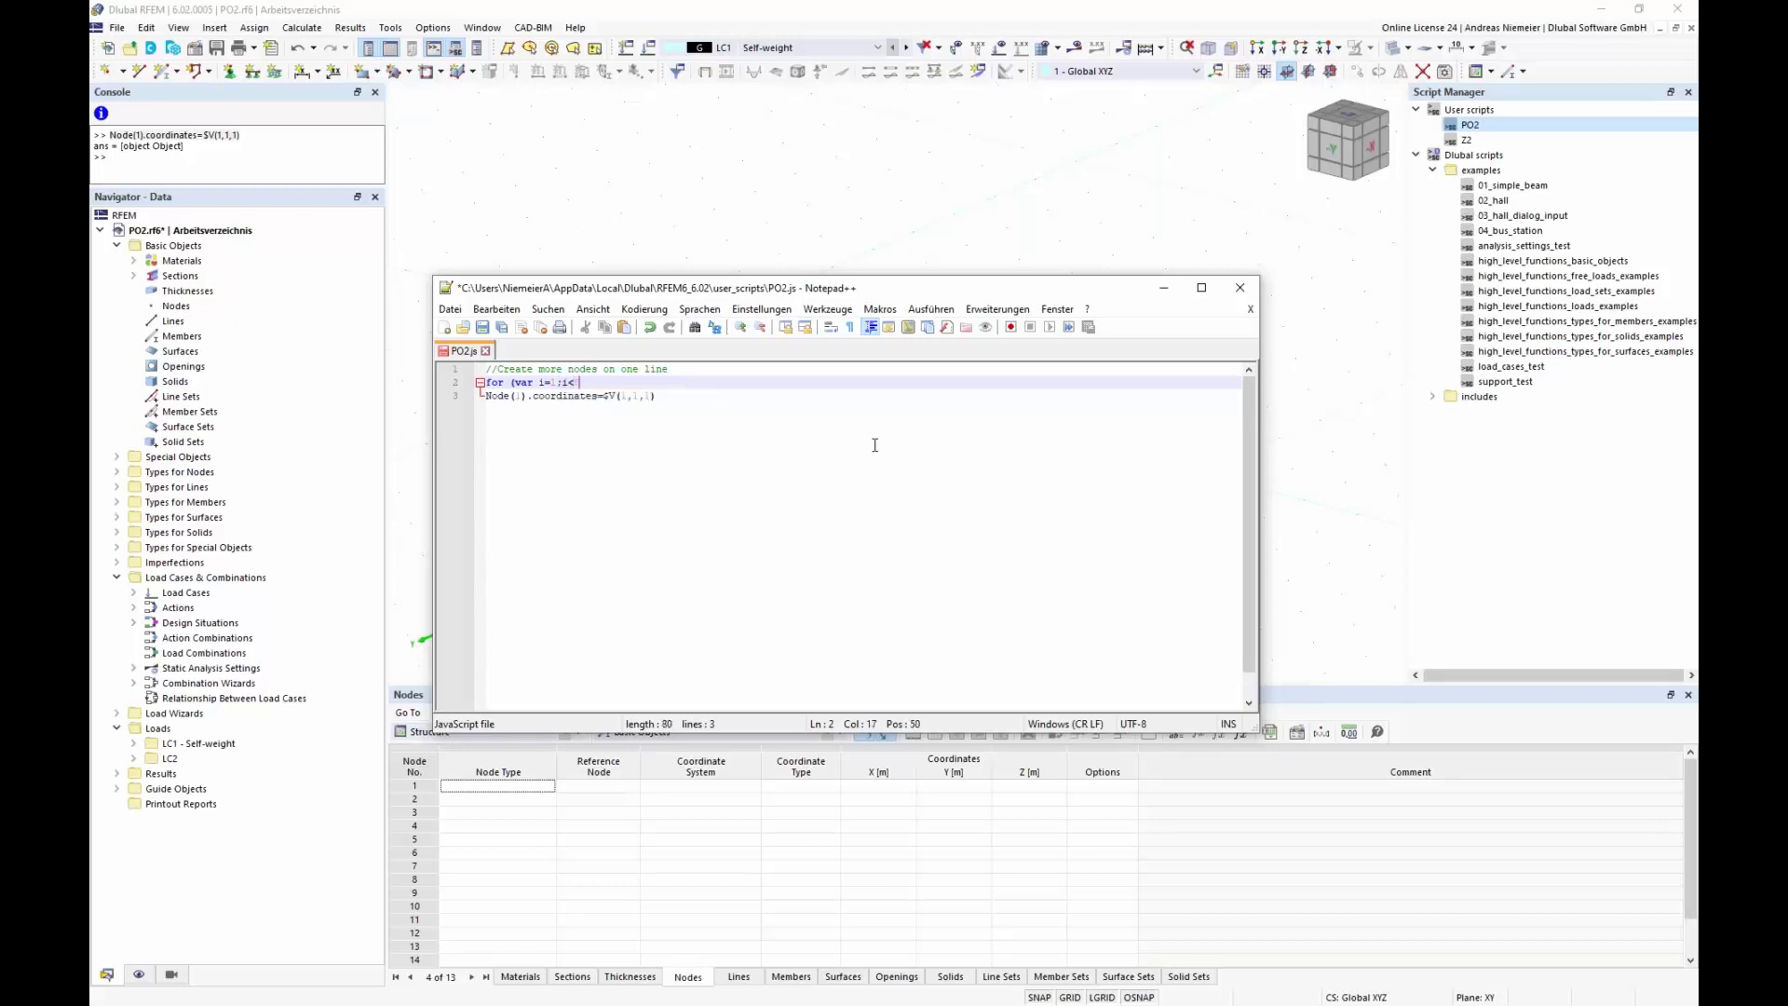
text(5;++i))
key(Return)
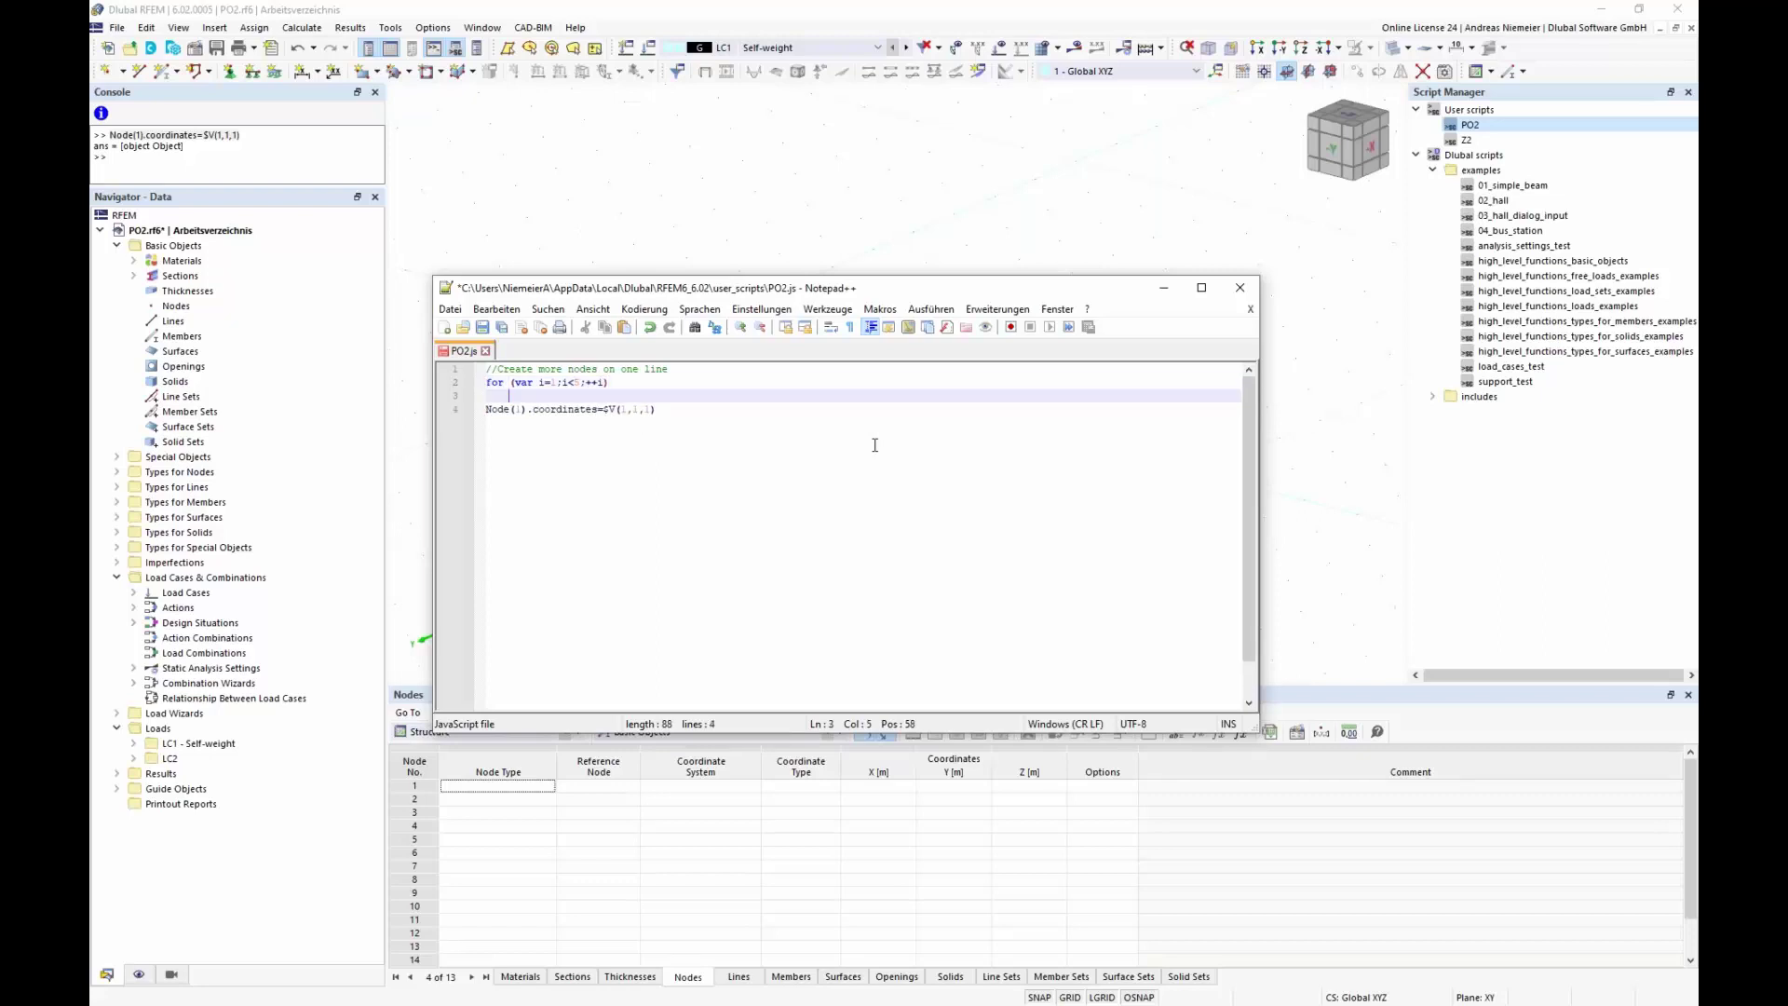
- Open the loop body with a brace and add the statements Node(i); and x=i*1; on separate lines
text({)
key(Return)
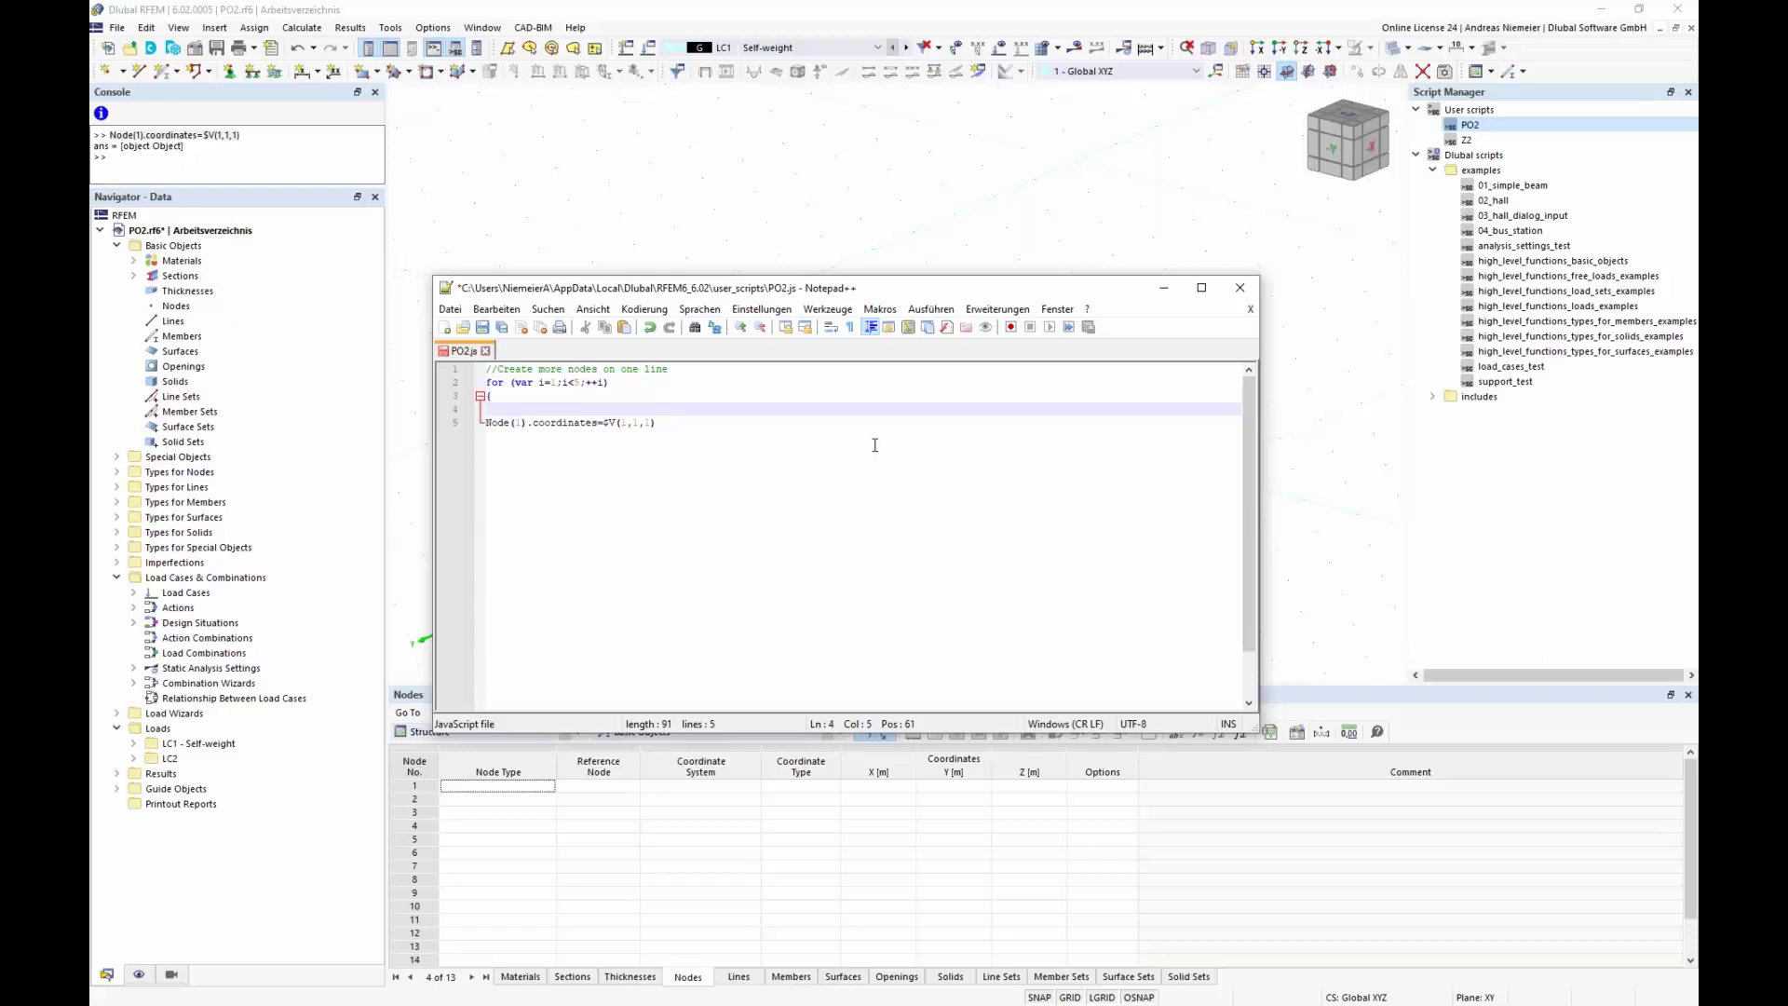
text(Node(i);)
key(Return)
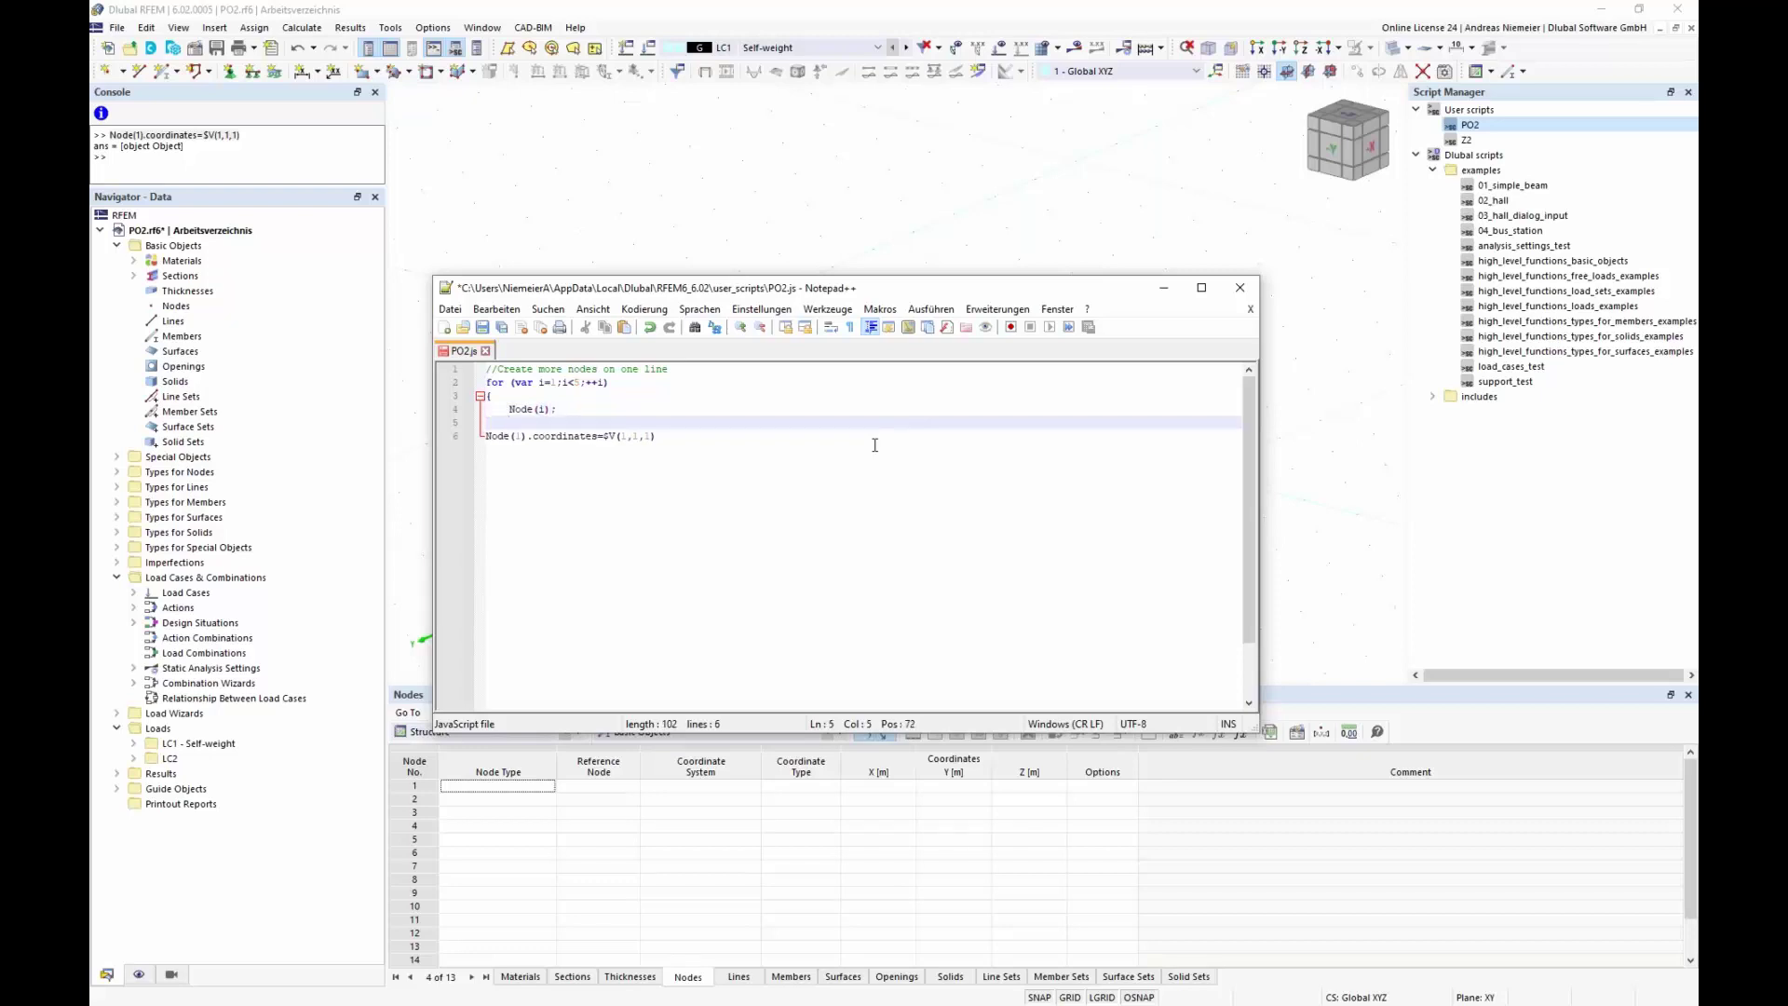
text(x)
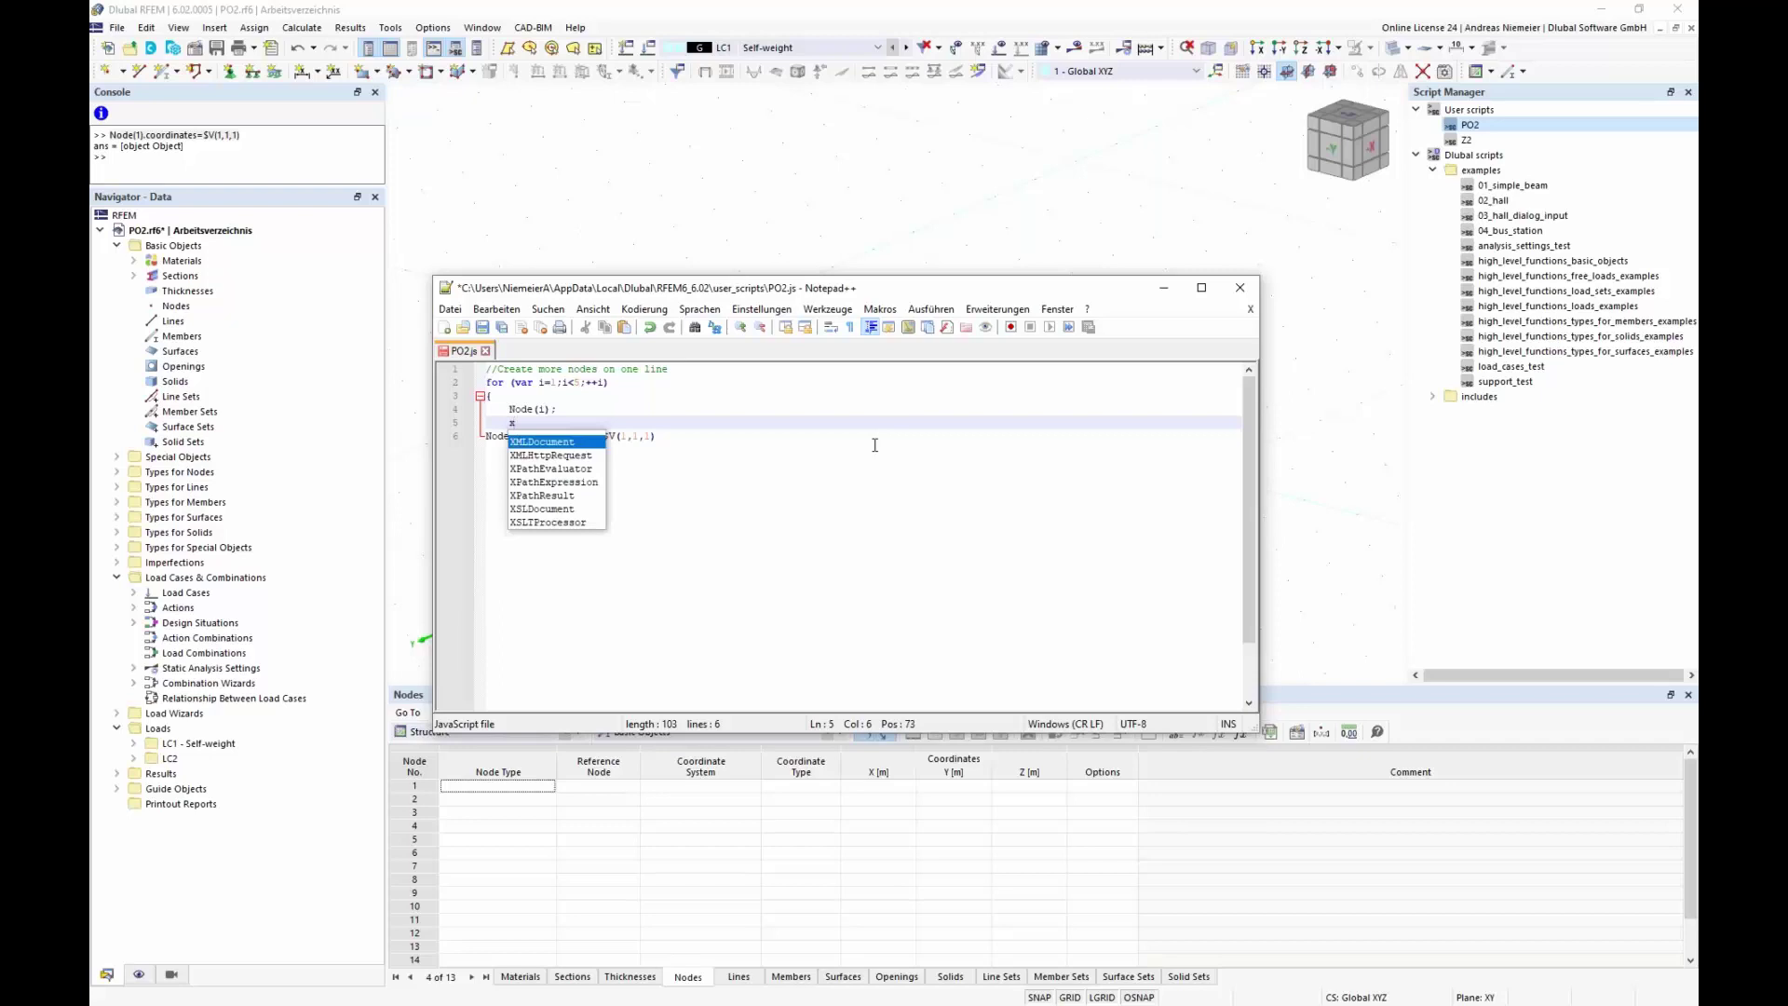
text(=i)
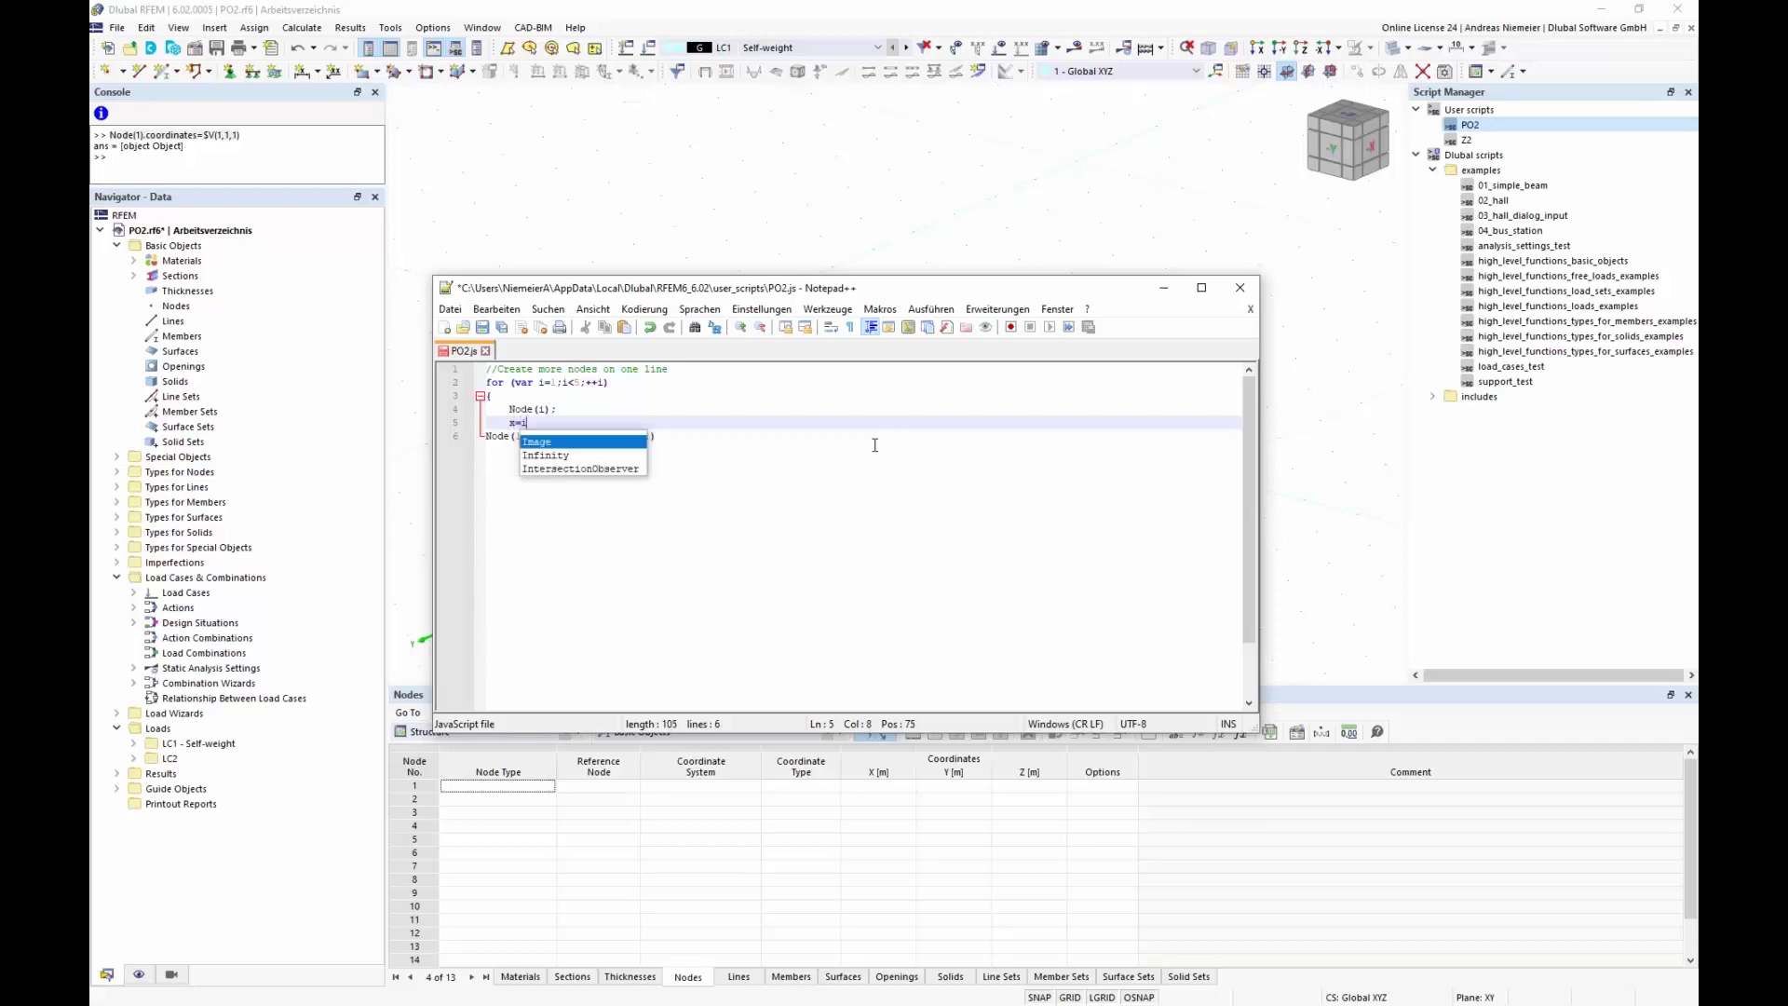
text(*.)
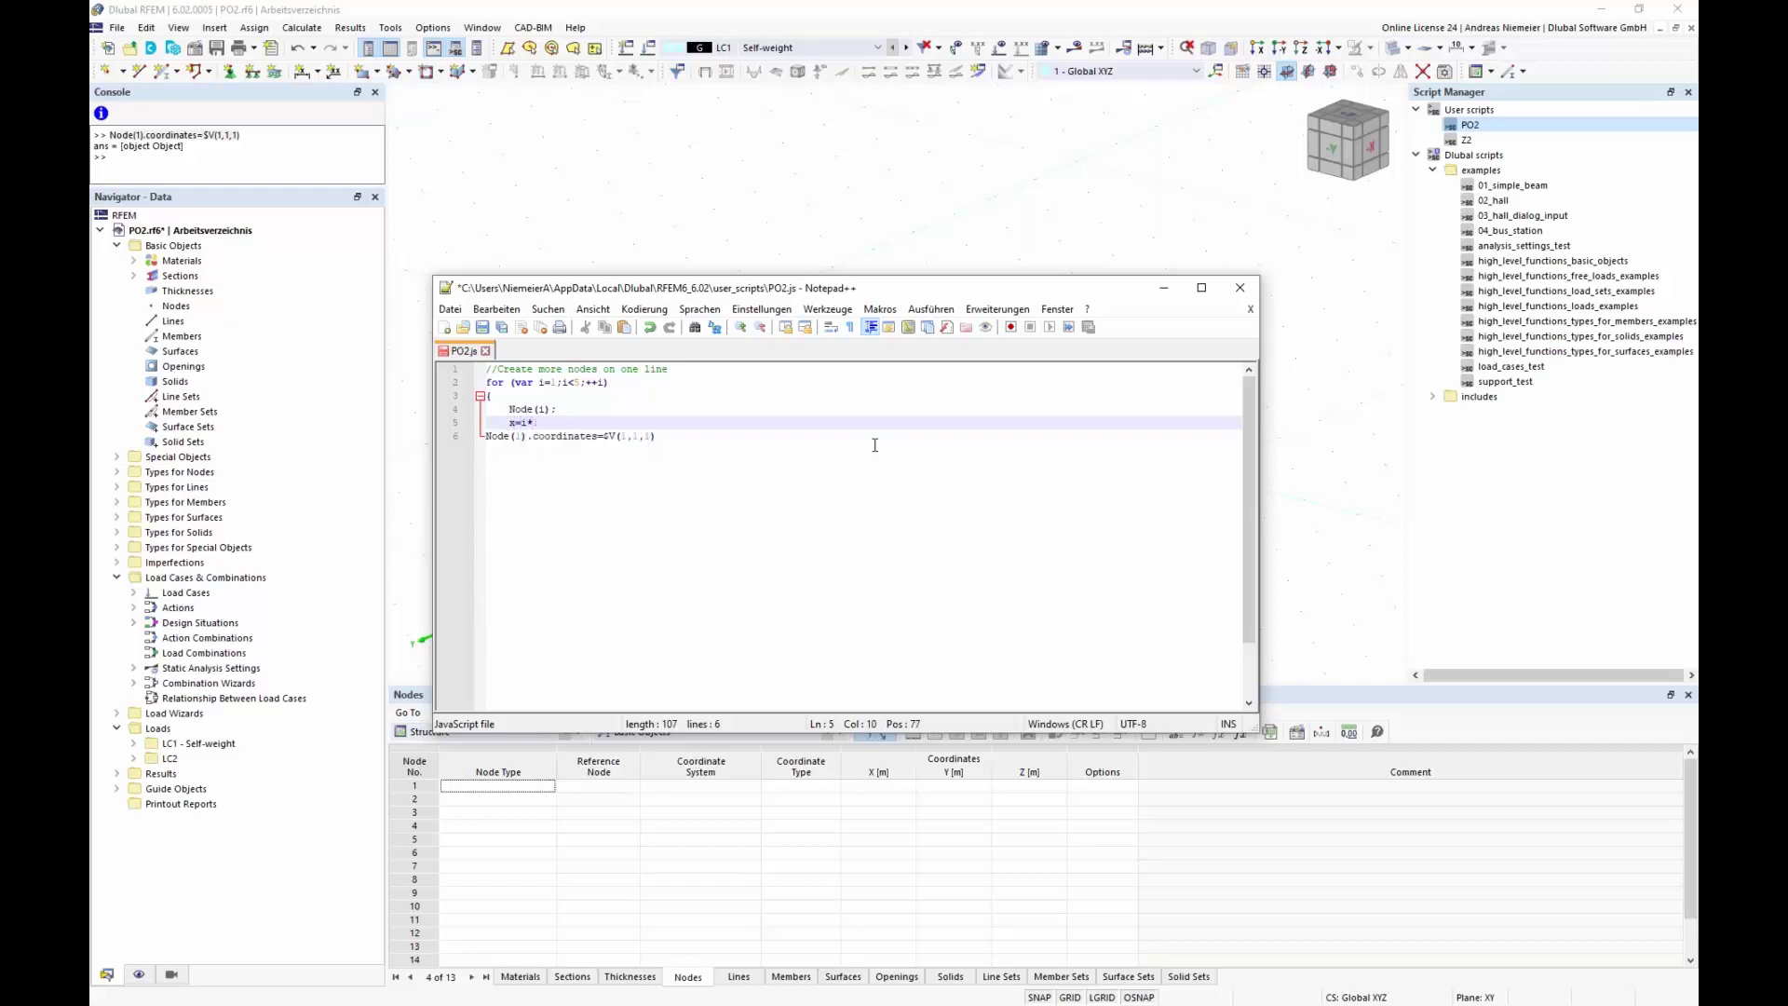
text(;)
key(Return)
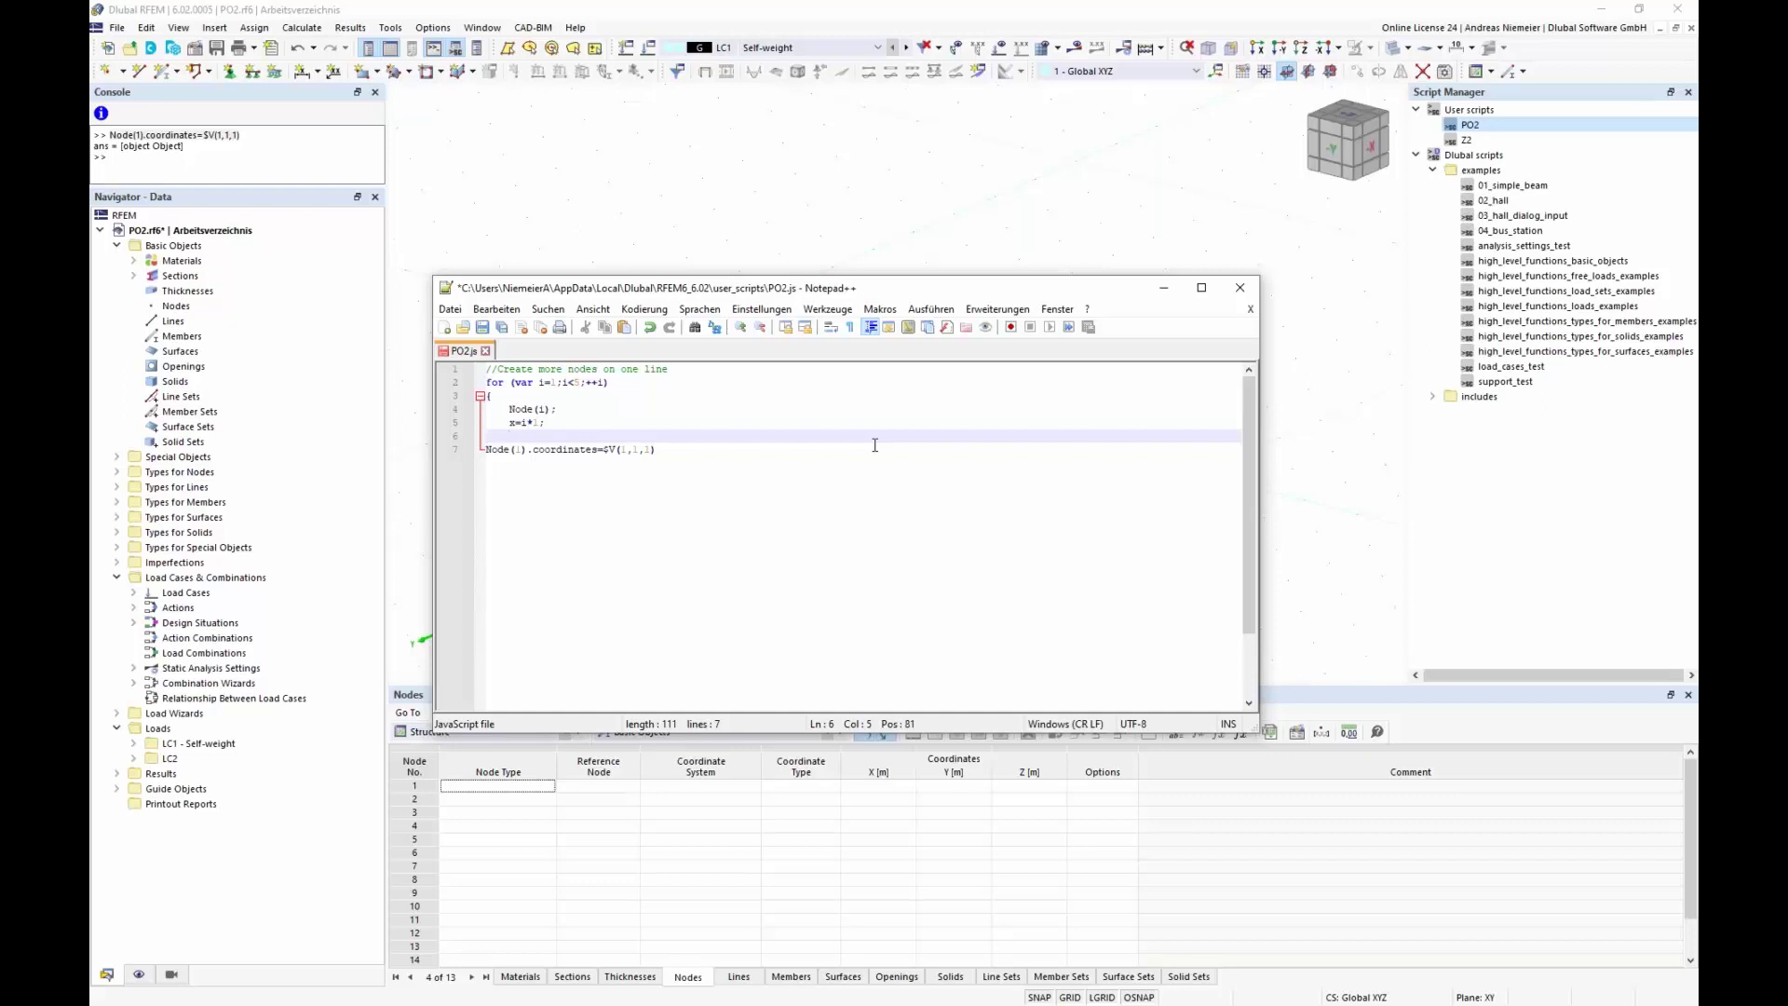
- Add the statement nodes[i].coordinates=$V(x,0,0); to the loop body, followed by a new line
text(node)
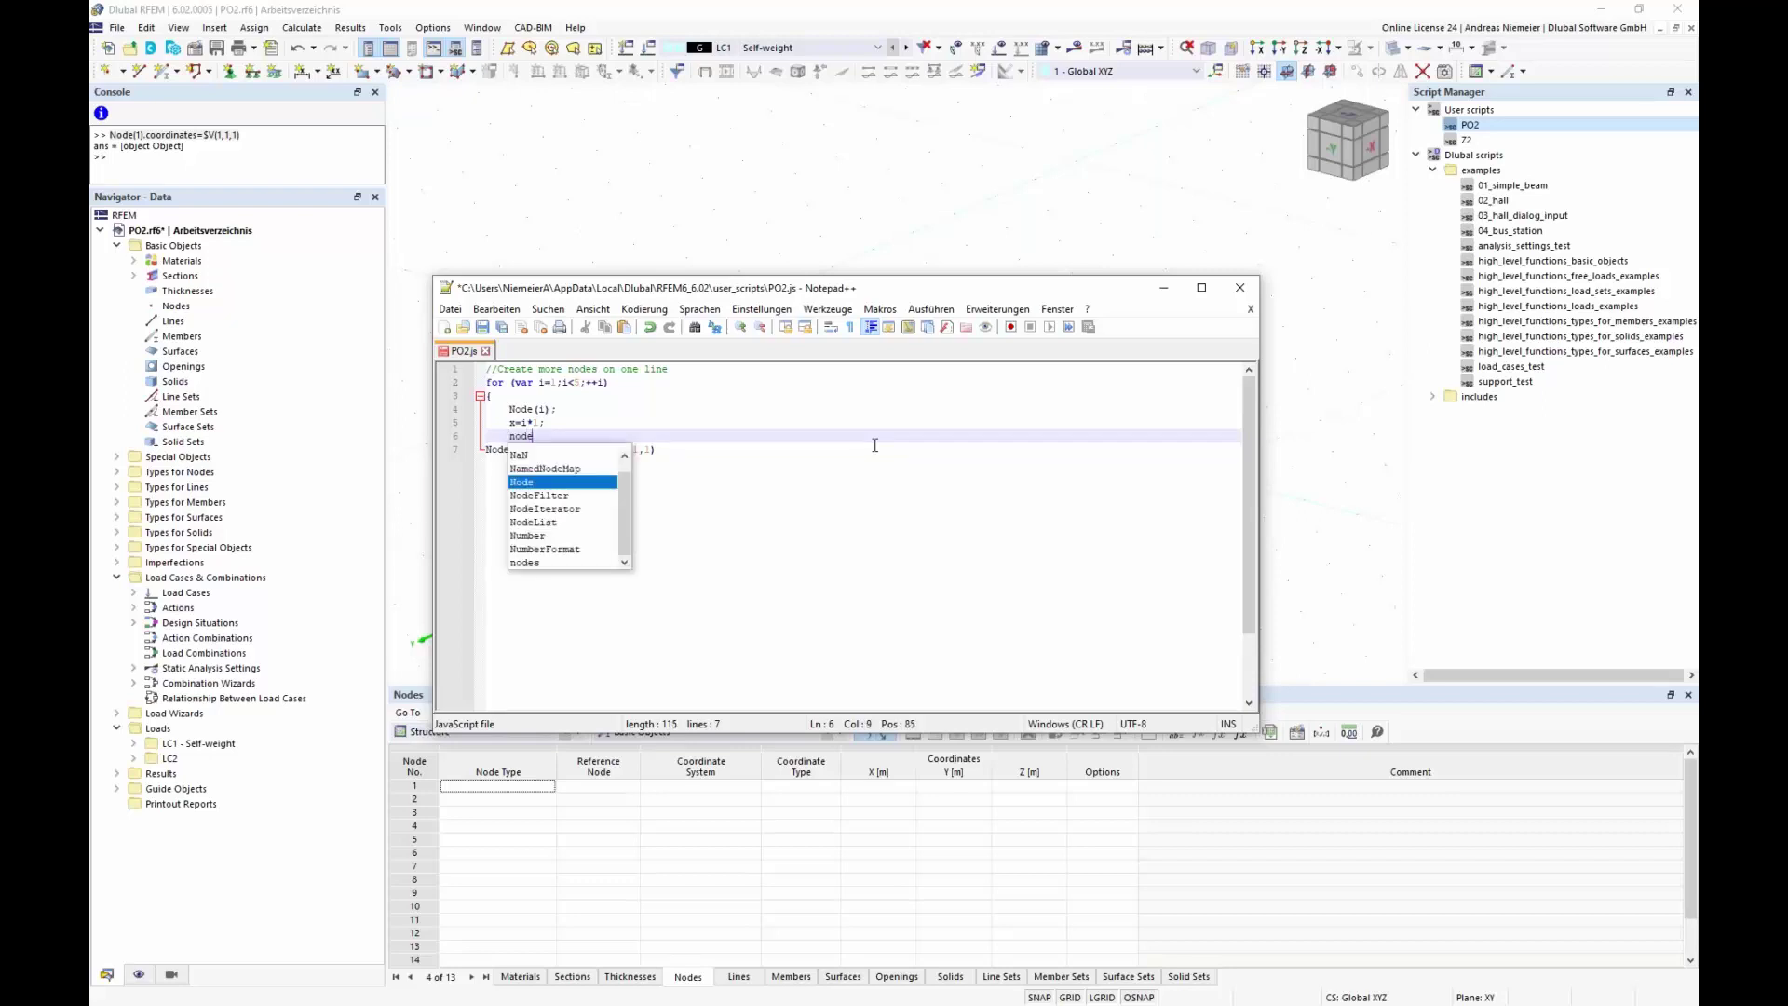
text(s()
text(i])
text(.coor)
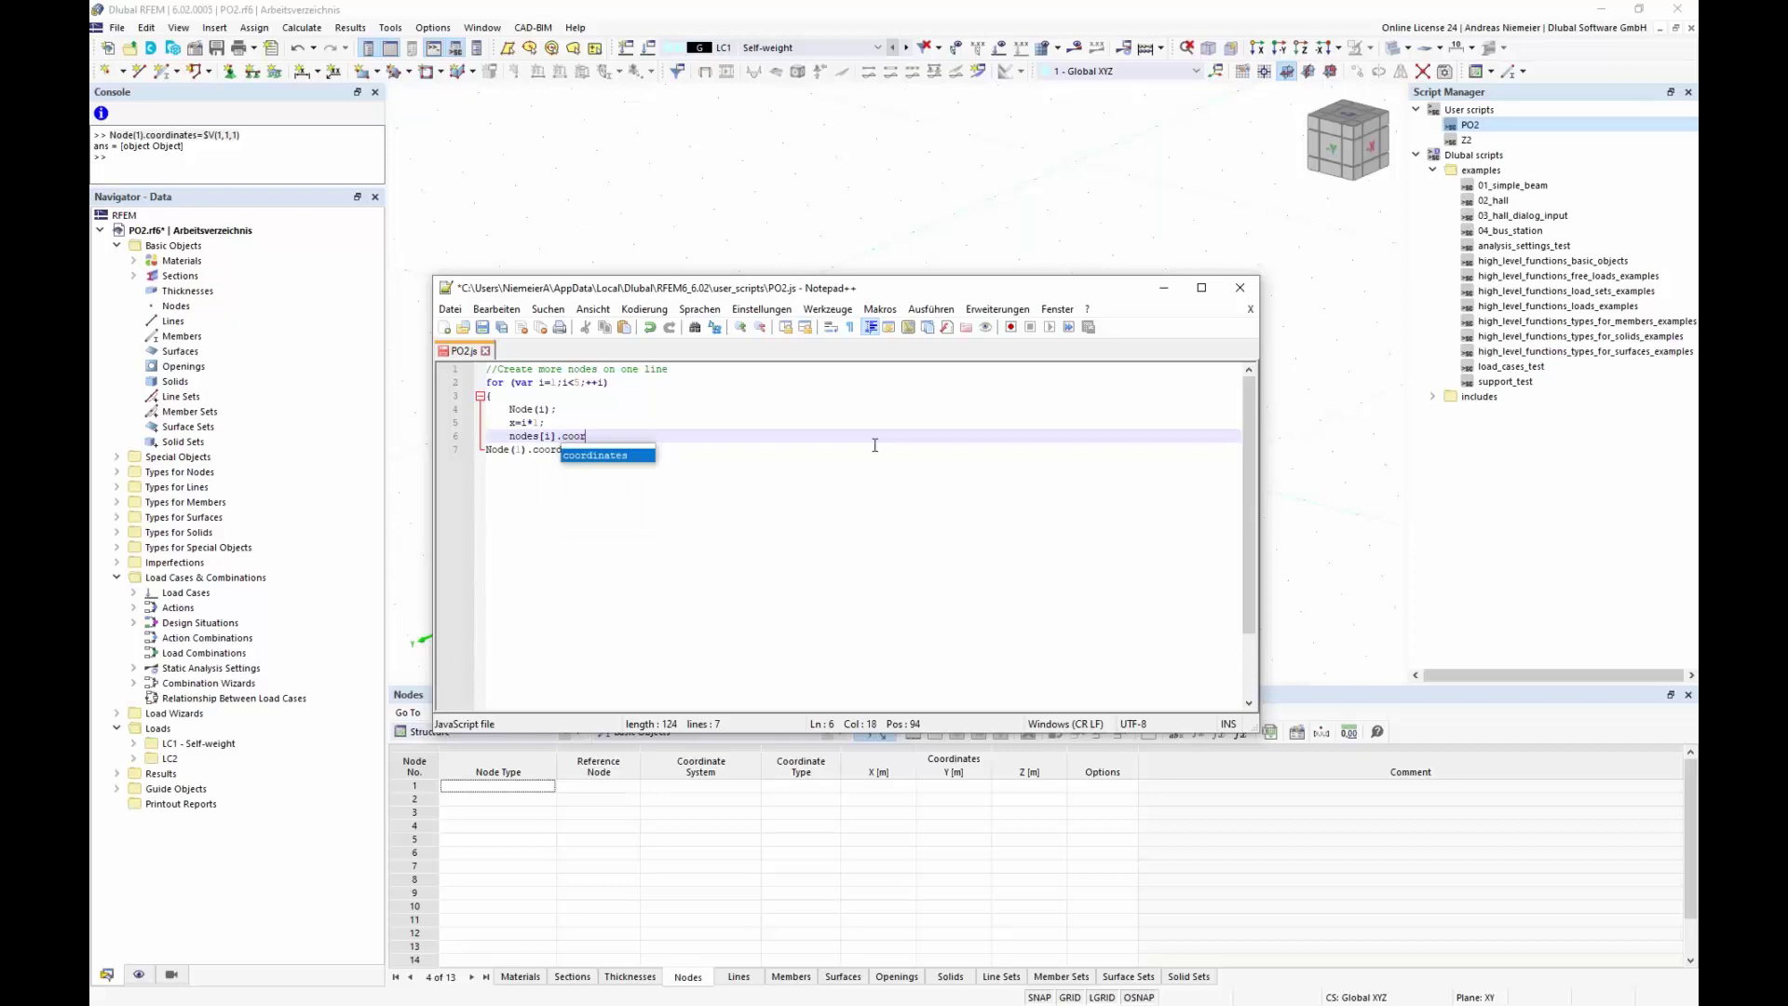
text(dinates=)
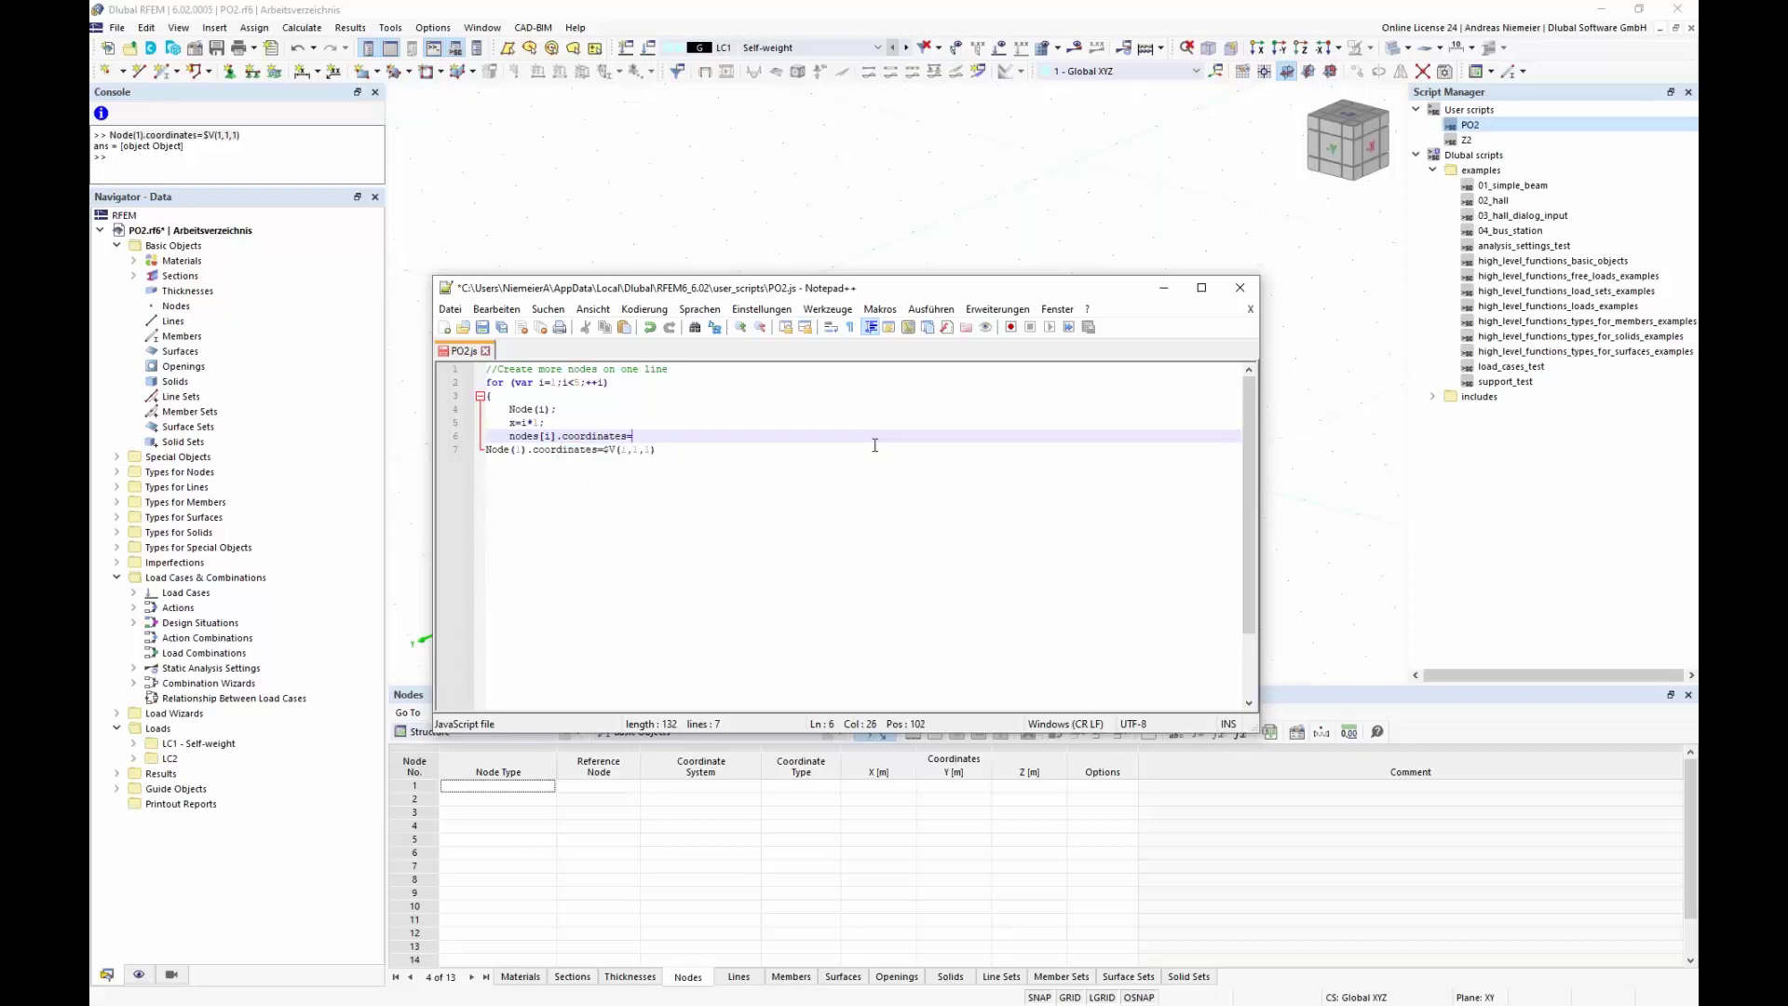
text($V)
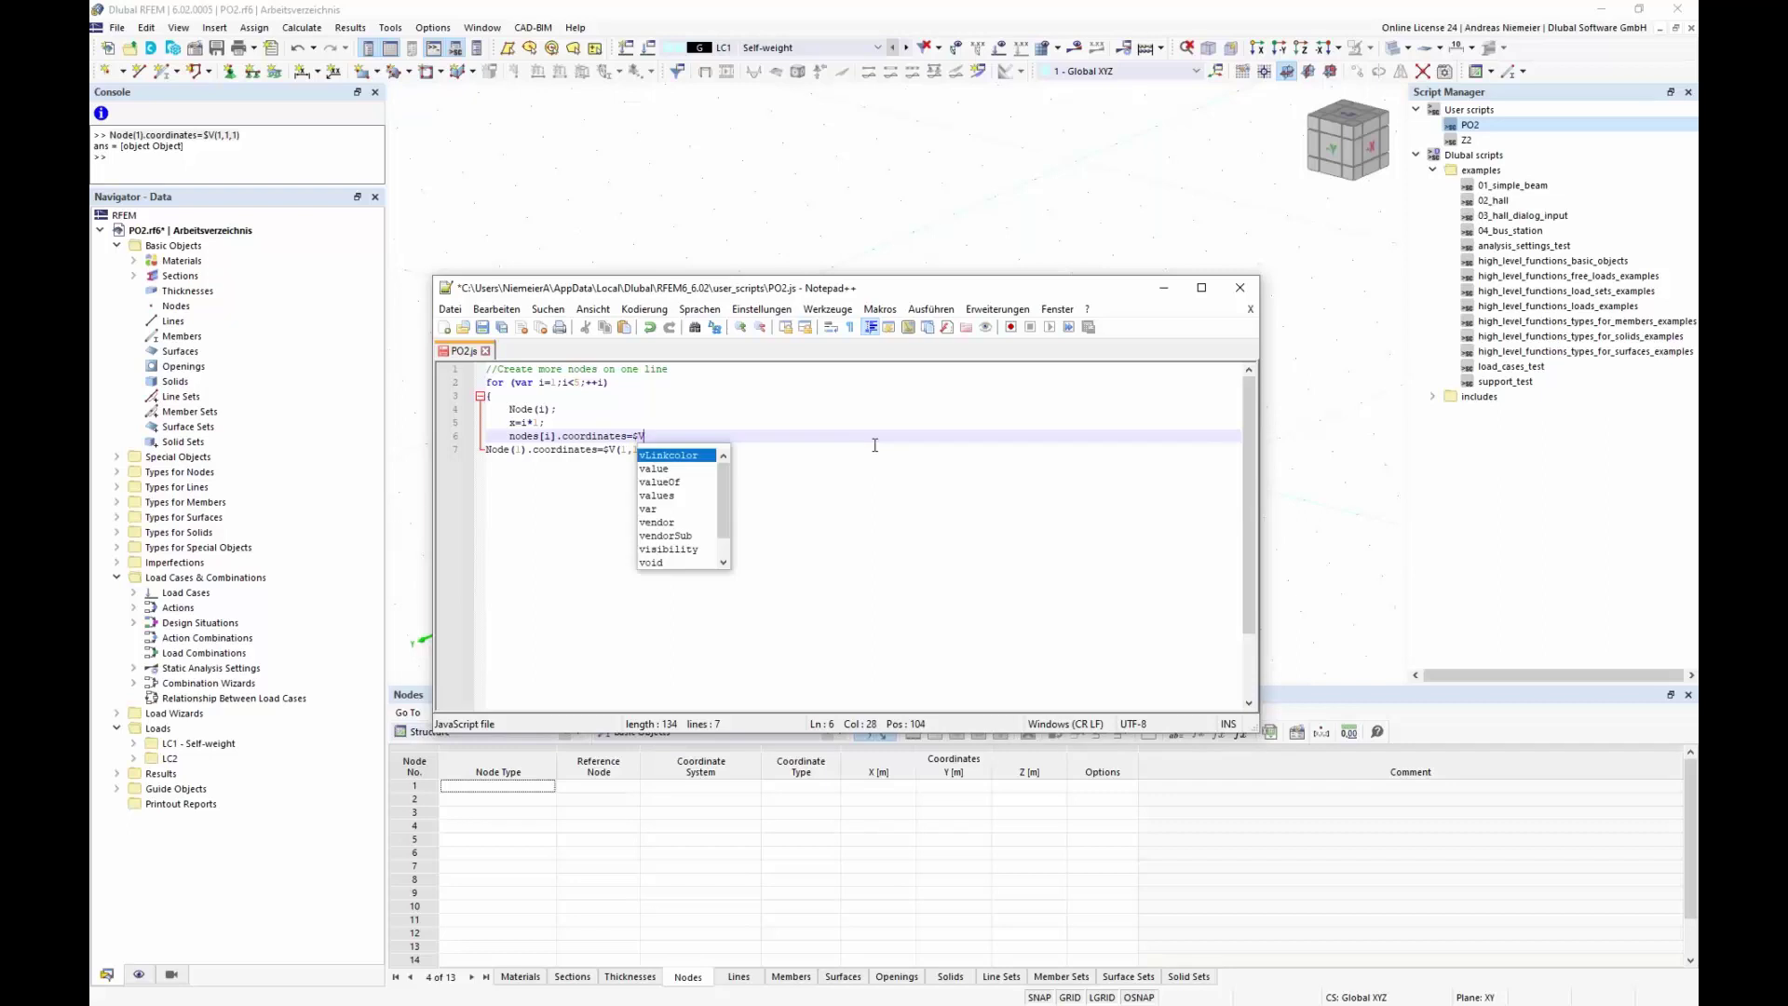
text(()
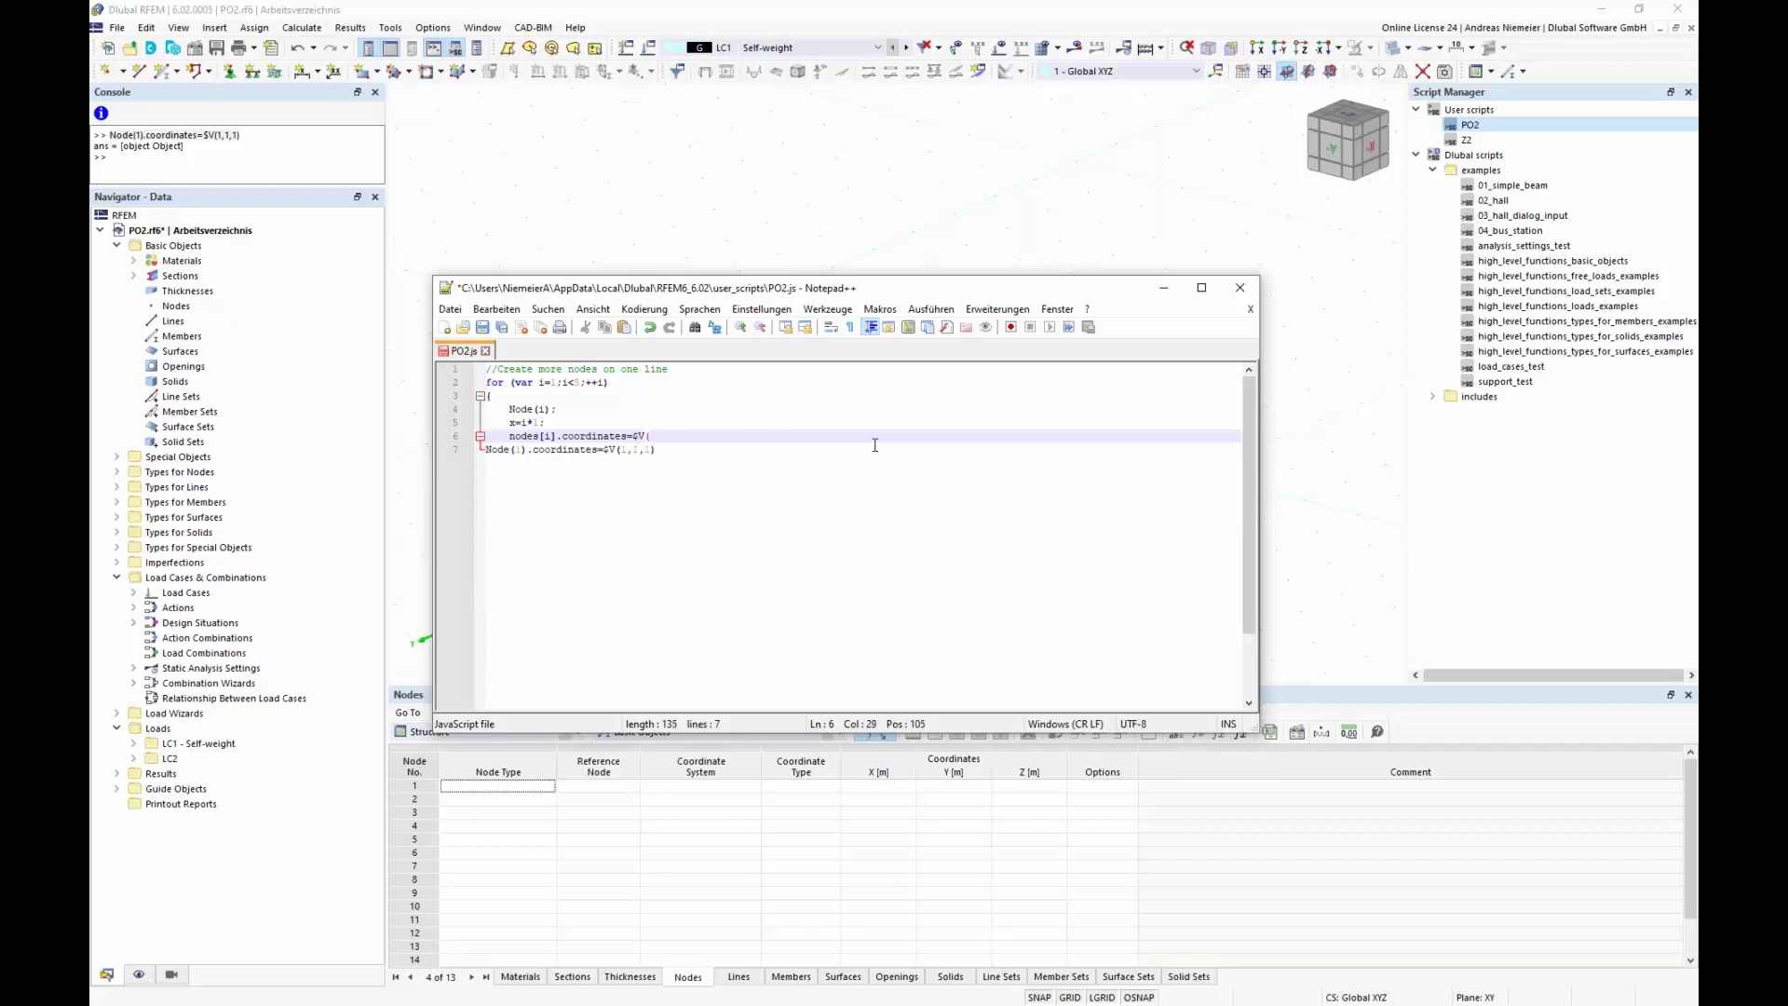
text(x,0,0);)
key(Return)
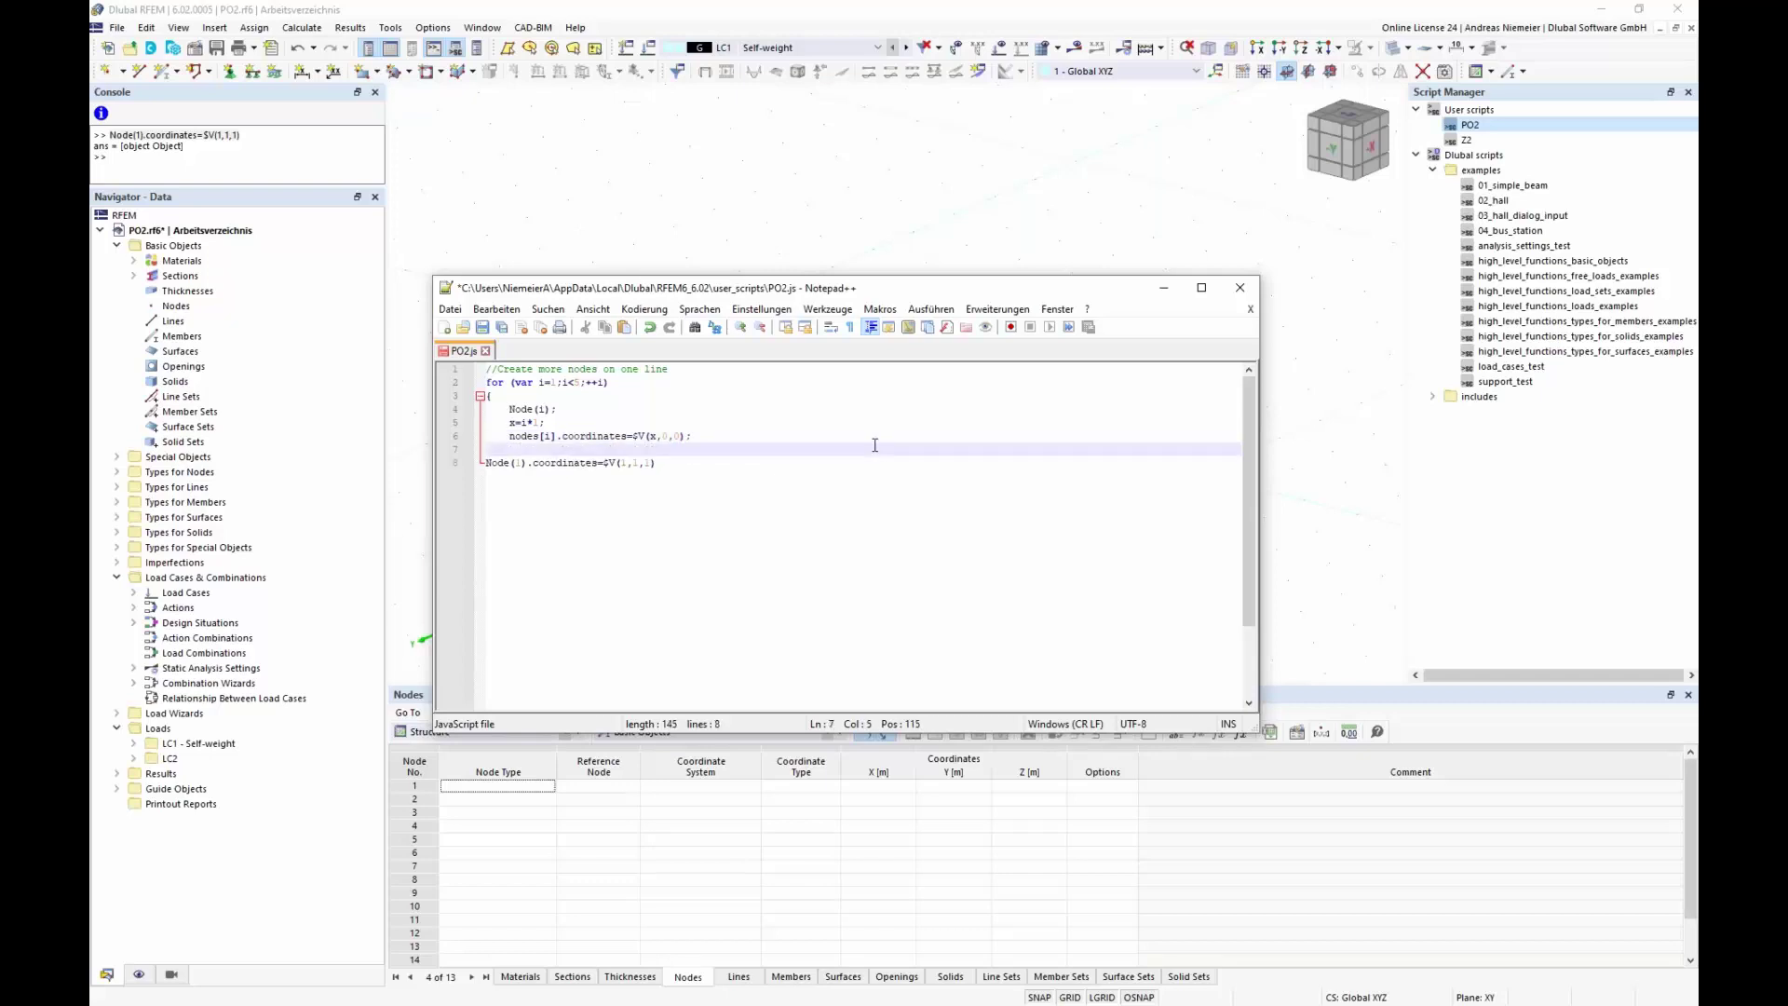
- Close the loop body with a brace and remove the old single-node coordinates line below it
text(})
drag(794, 463, 475, 465)
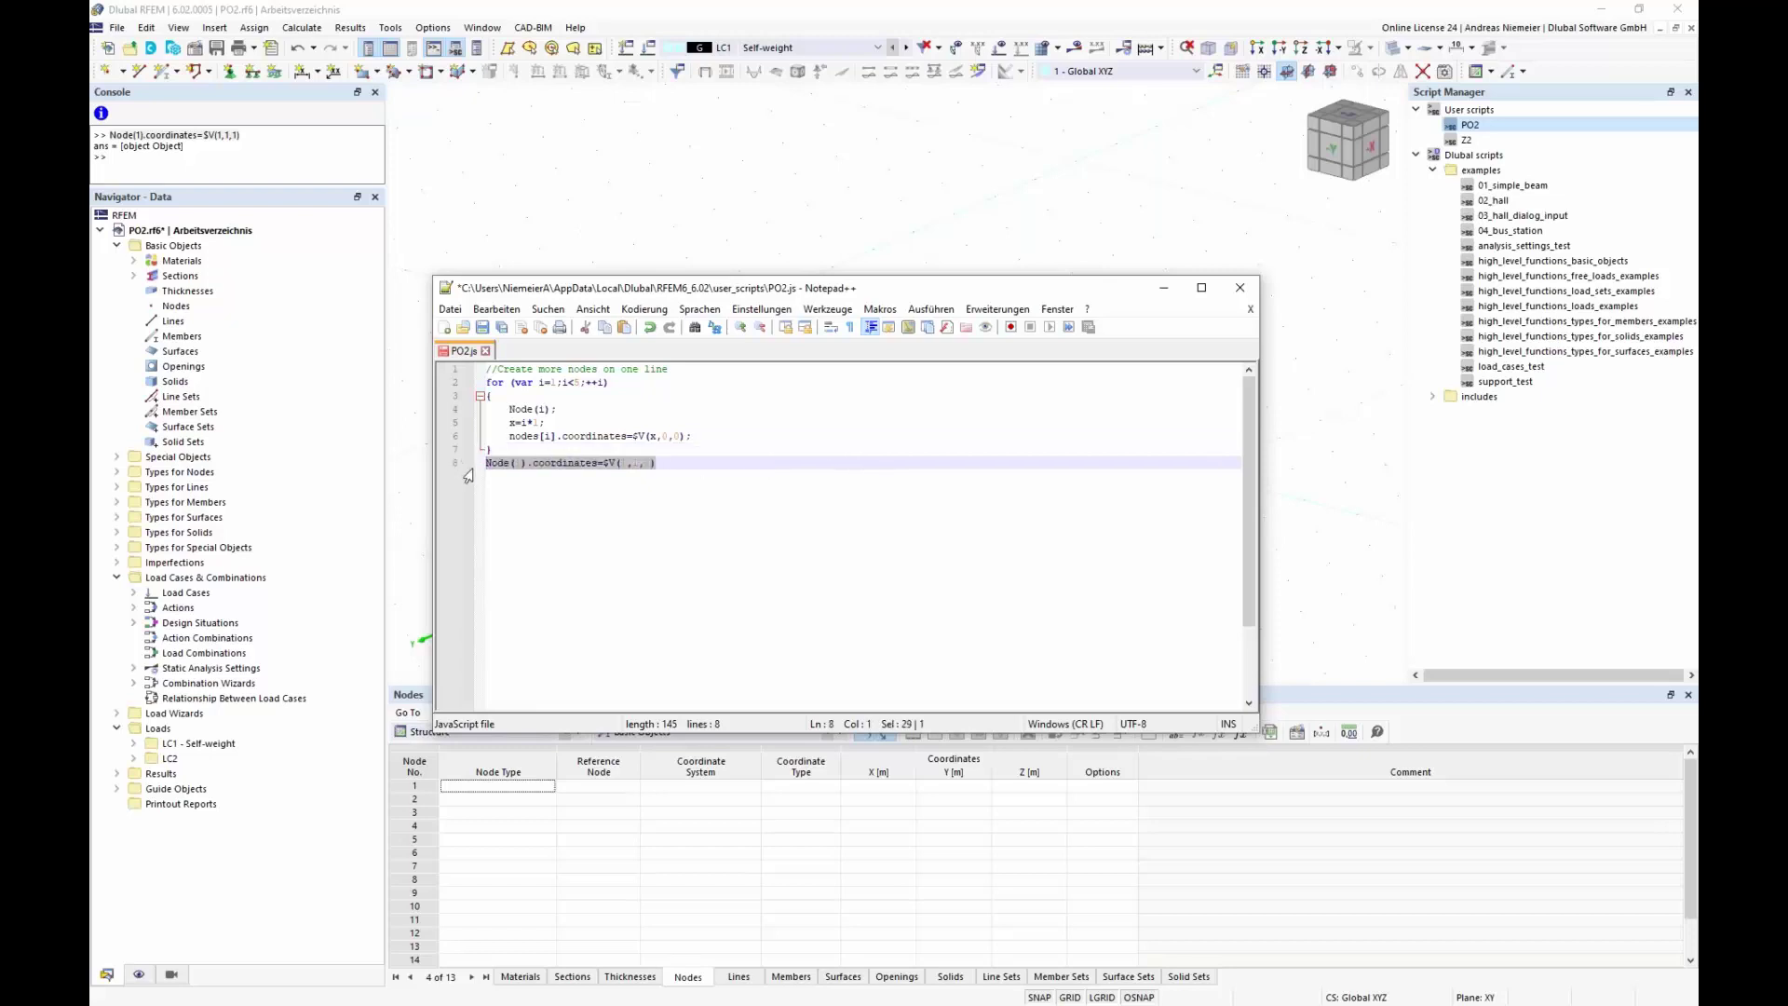
key(BackSpace)
key(BackSpace)
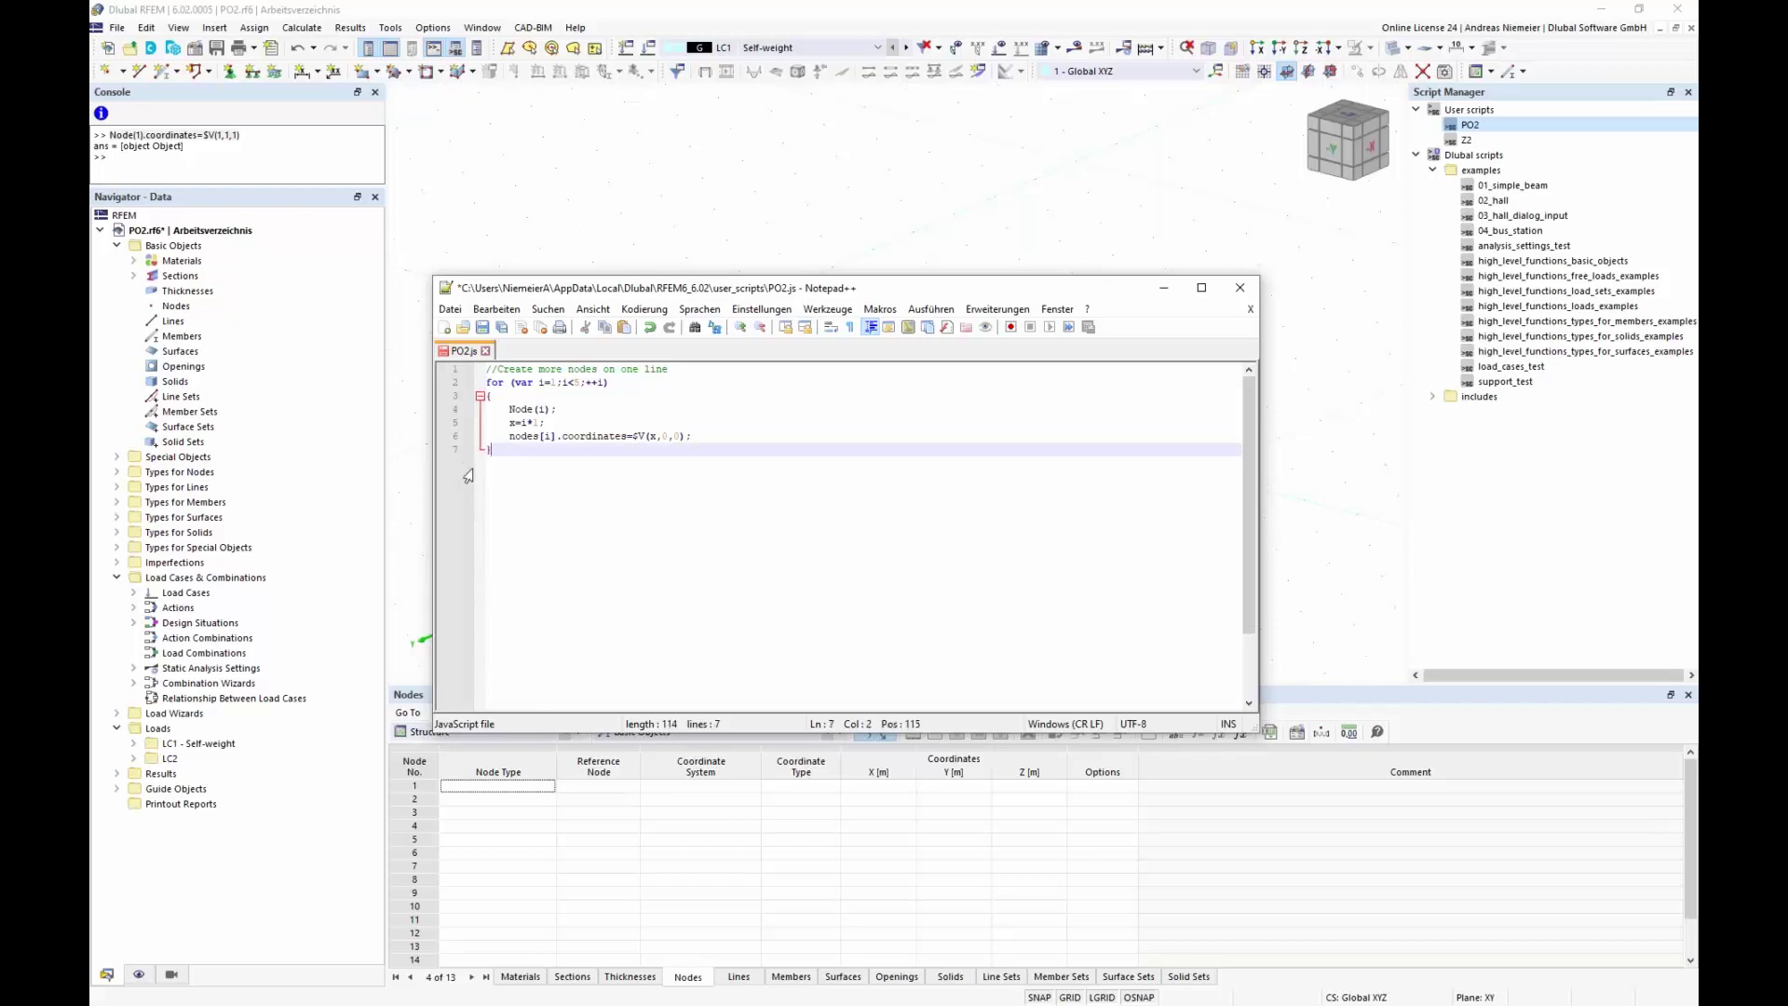
- Save the PO2 script, switch to RFEM and run PO2 from the user scripts
click(482, 327)
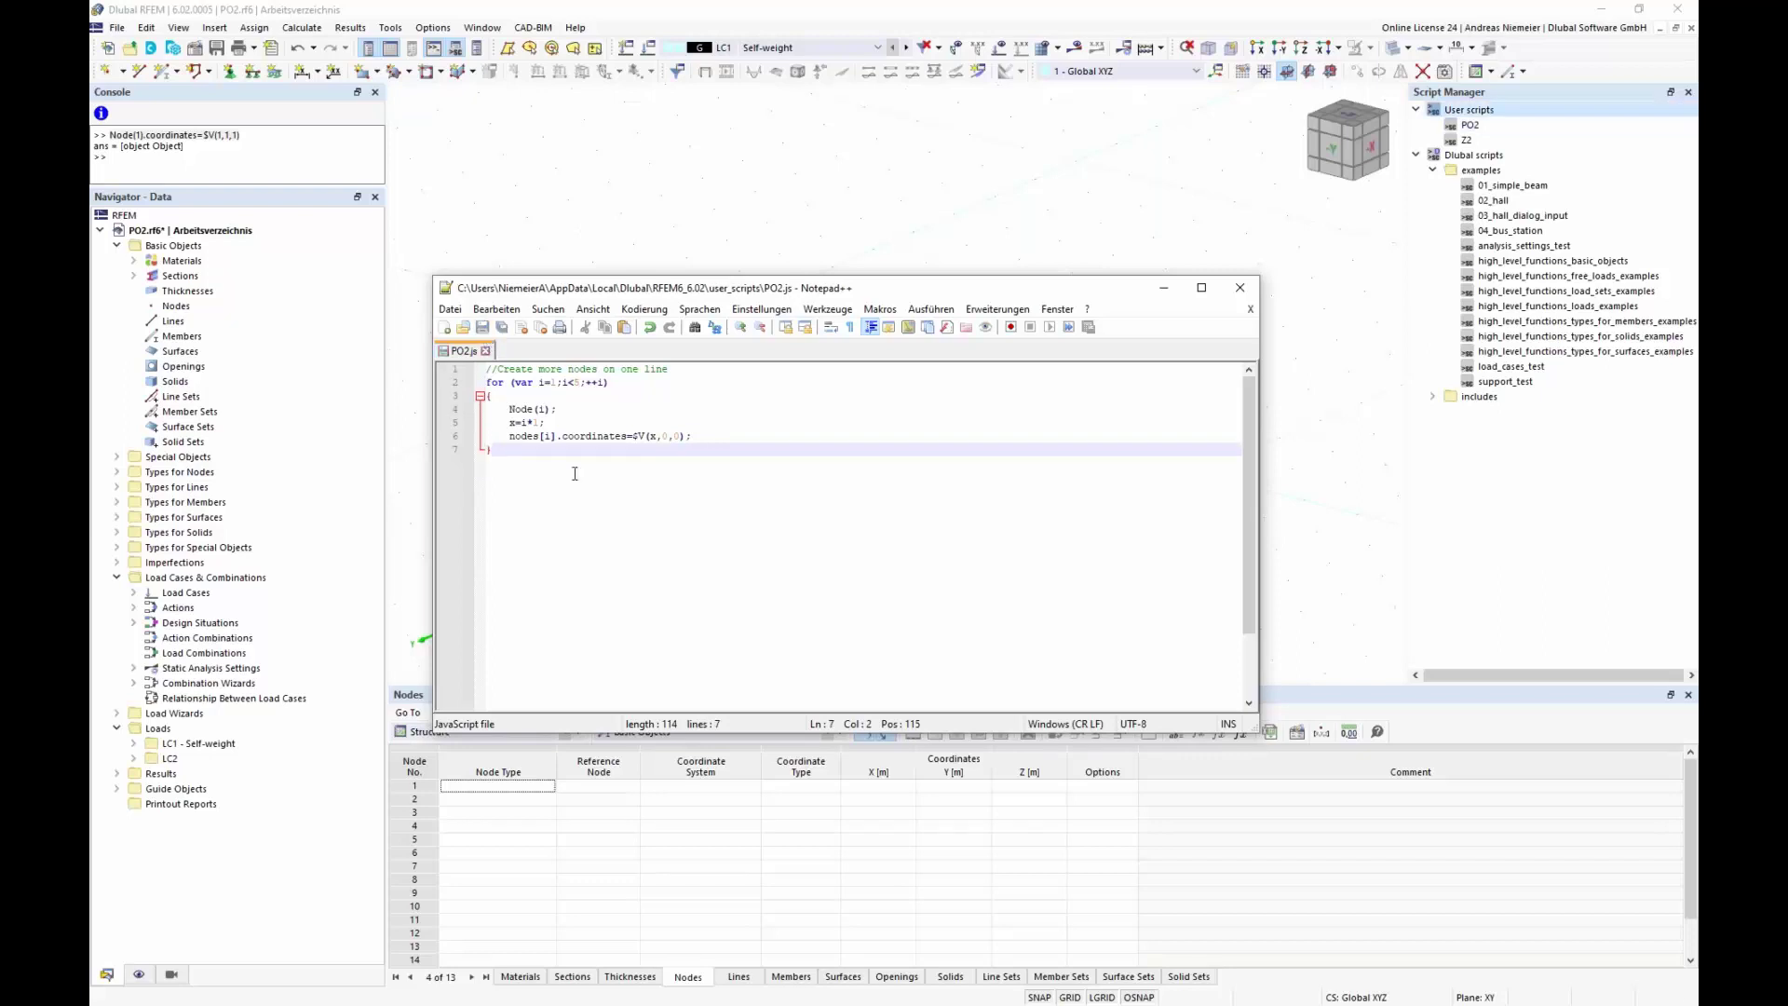
click(619, 267)
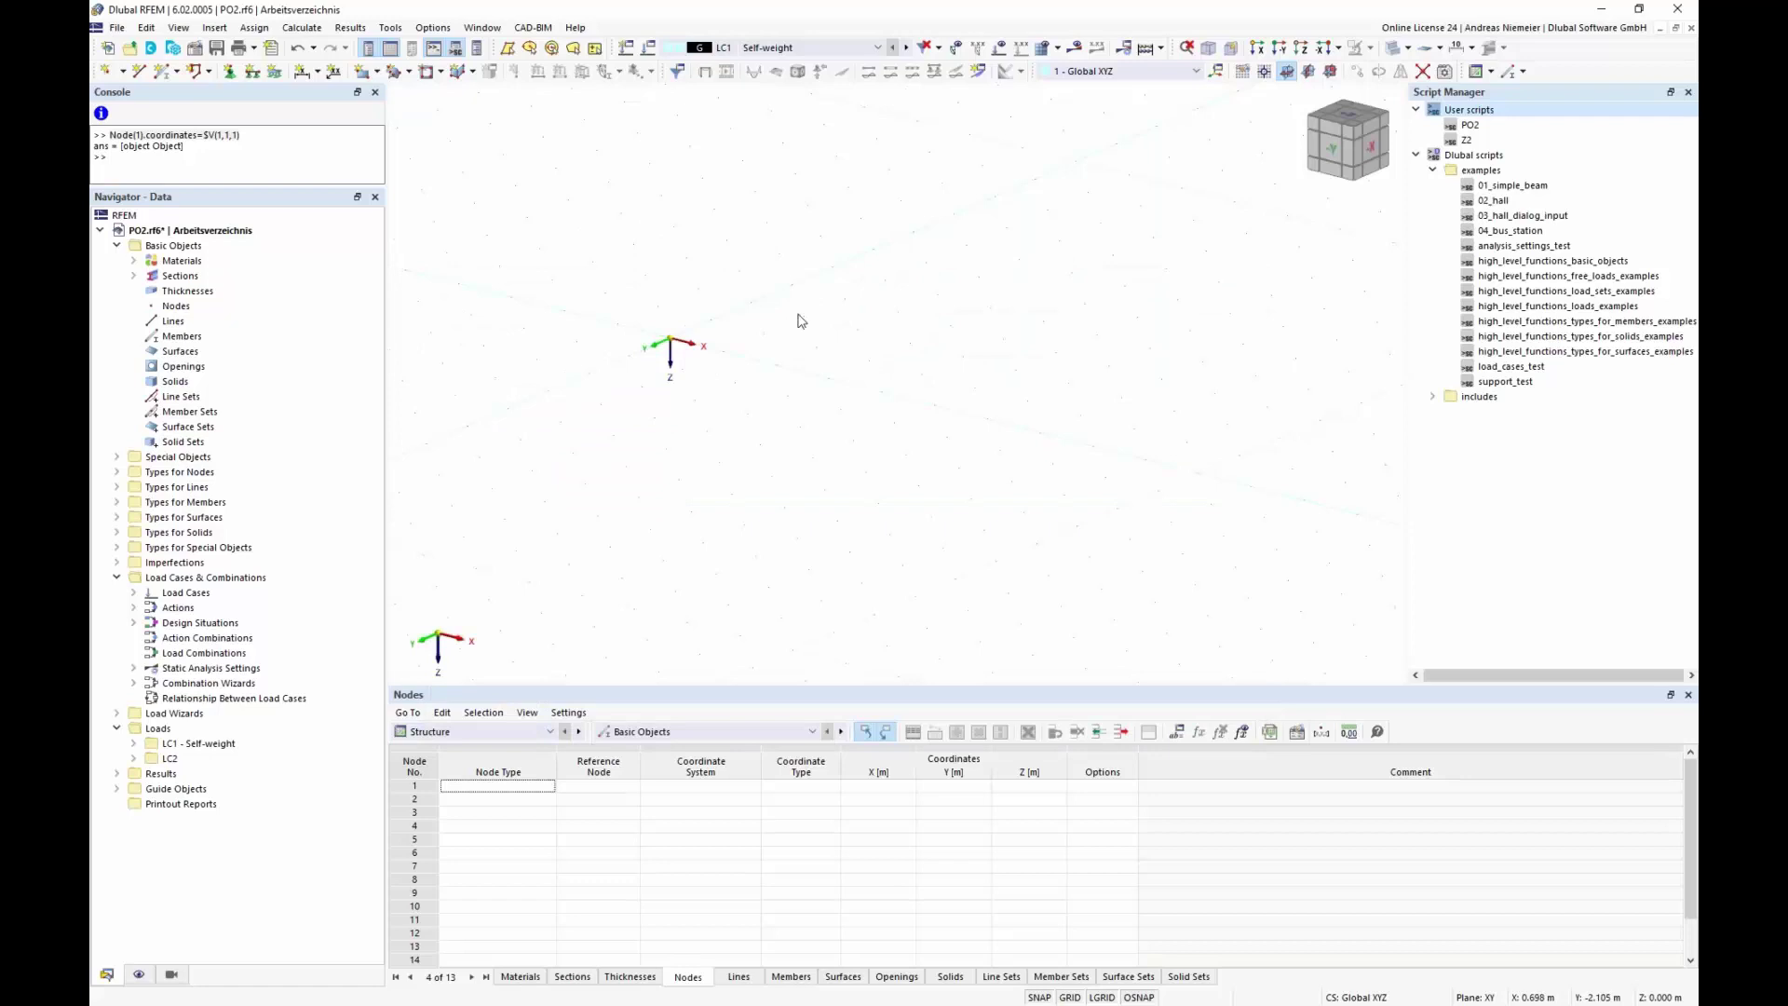
click(1496, 128)
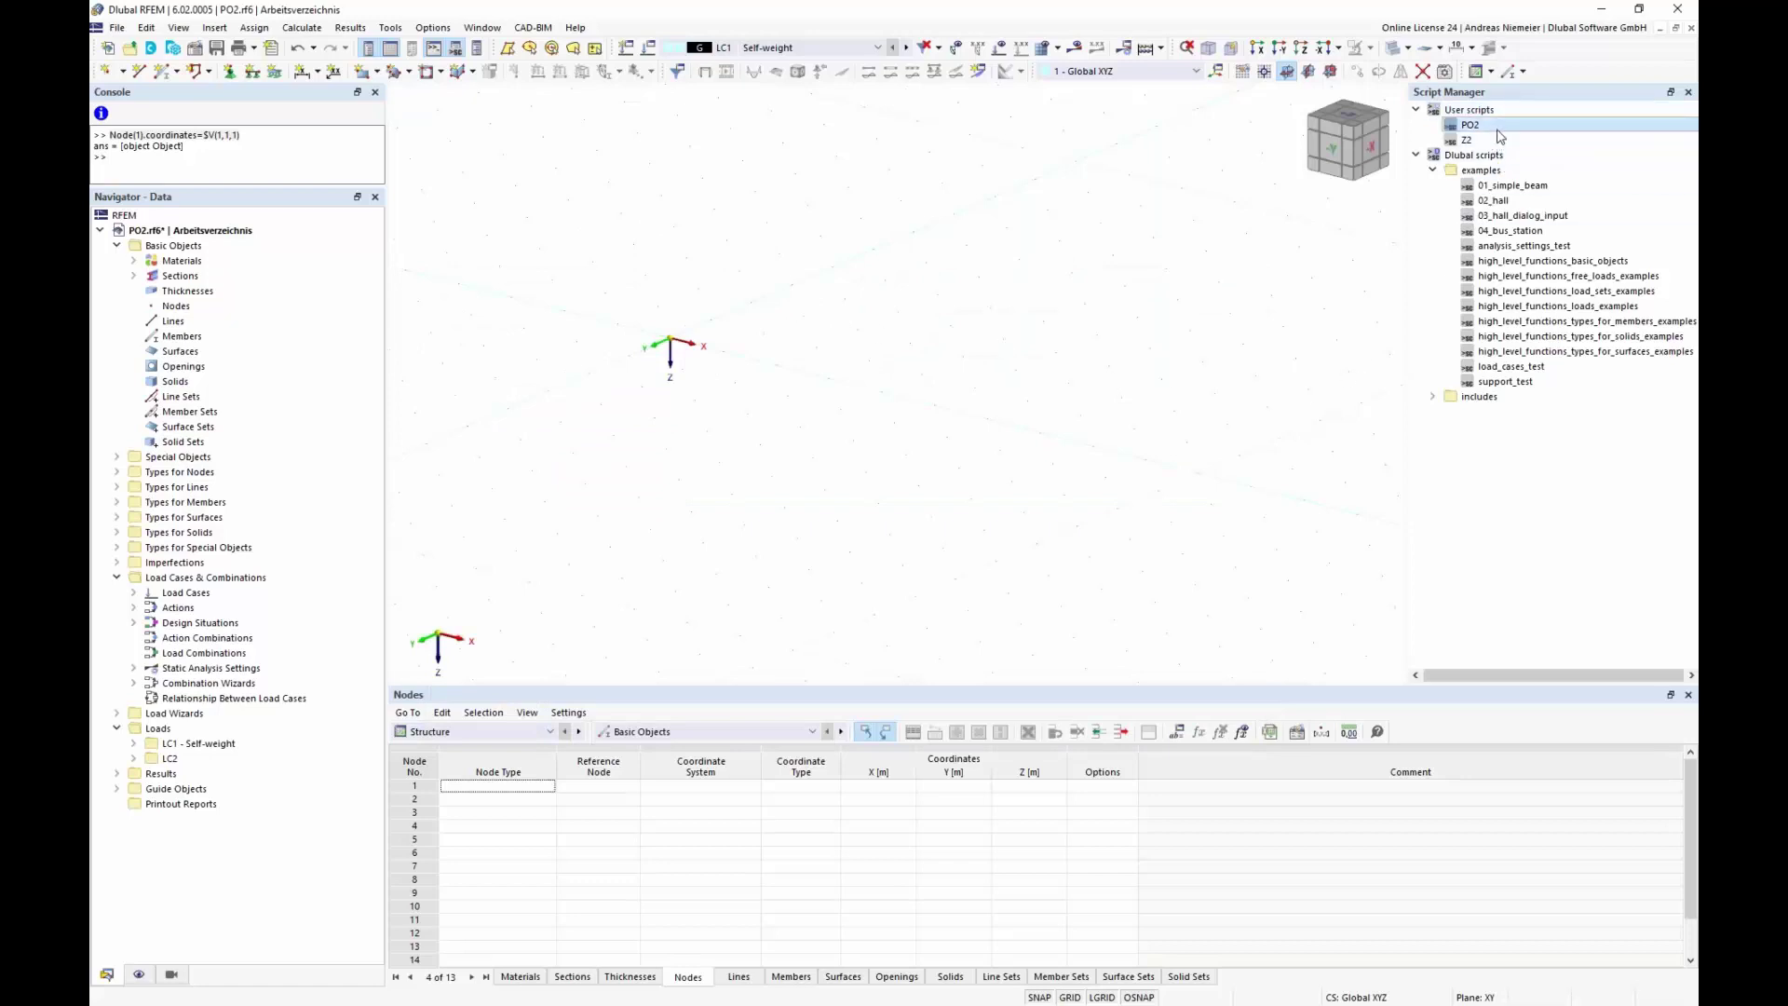
double_click(1497, 128)
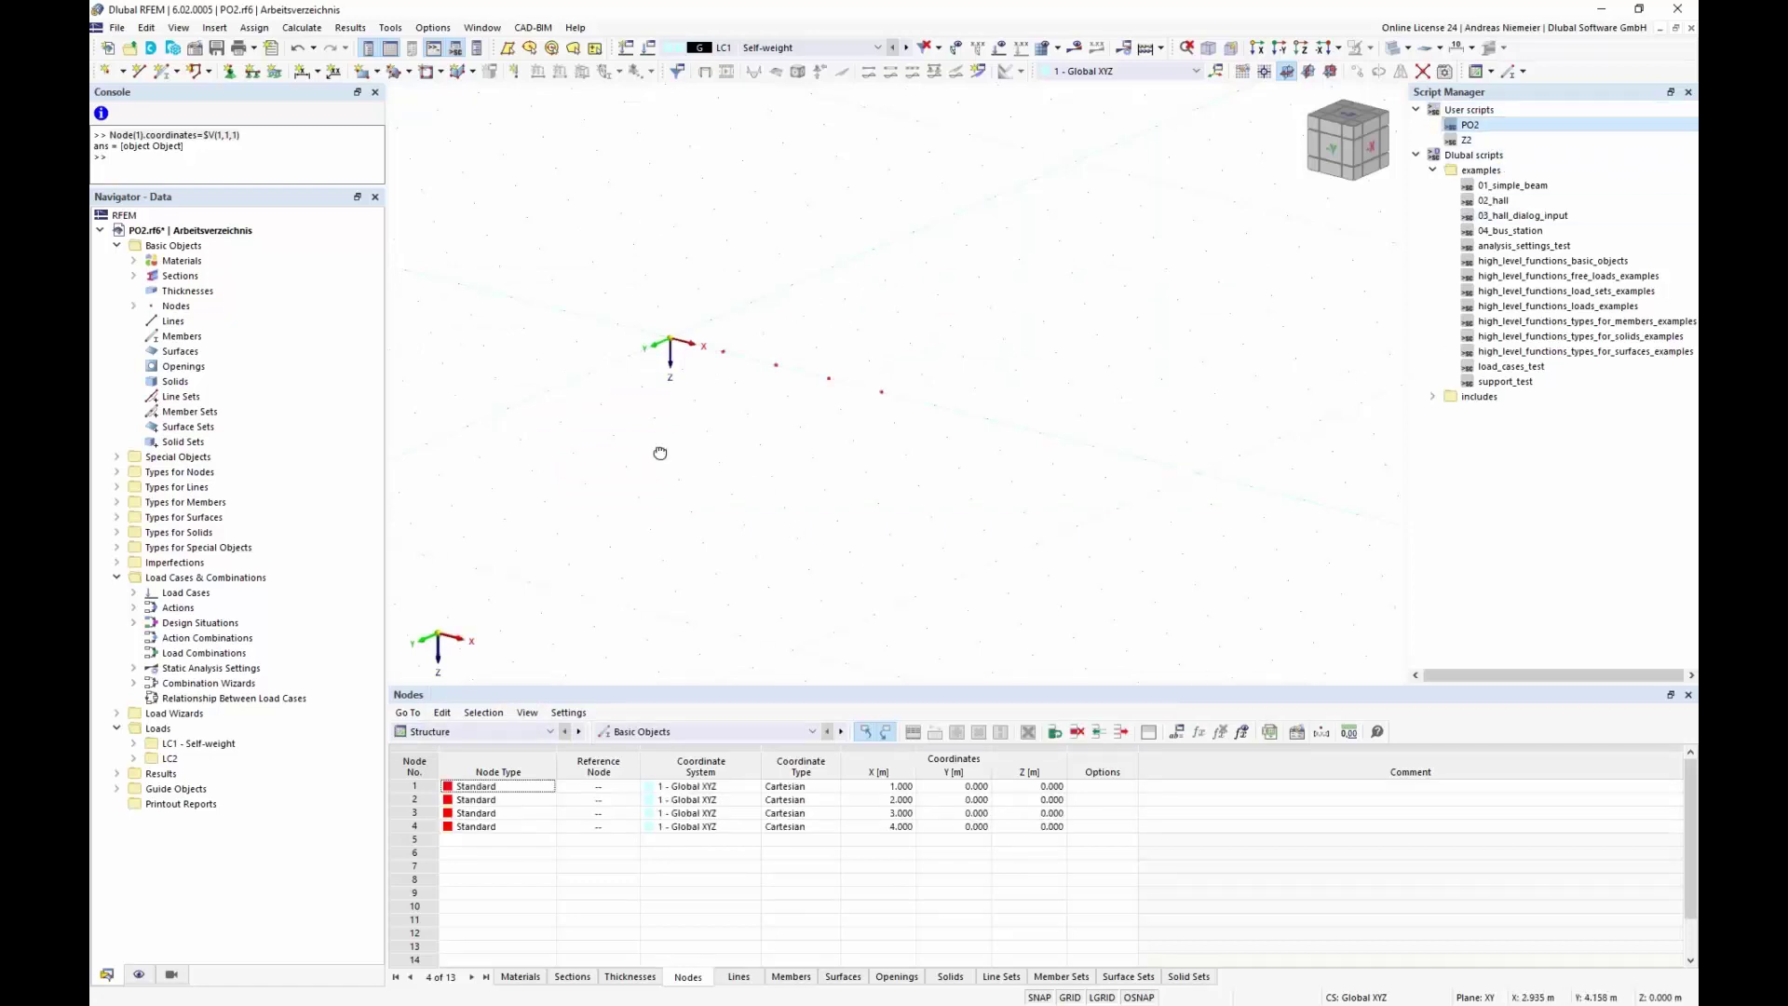
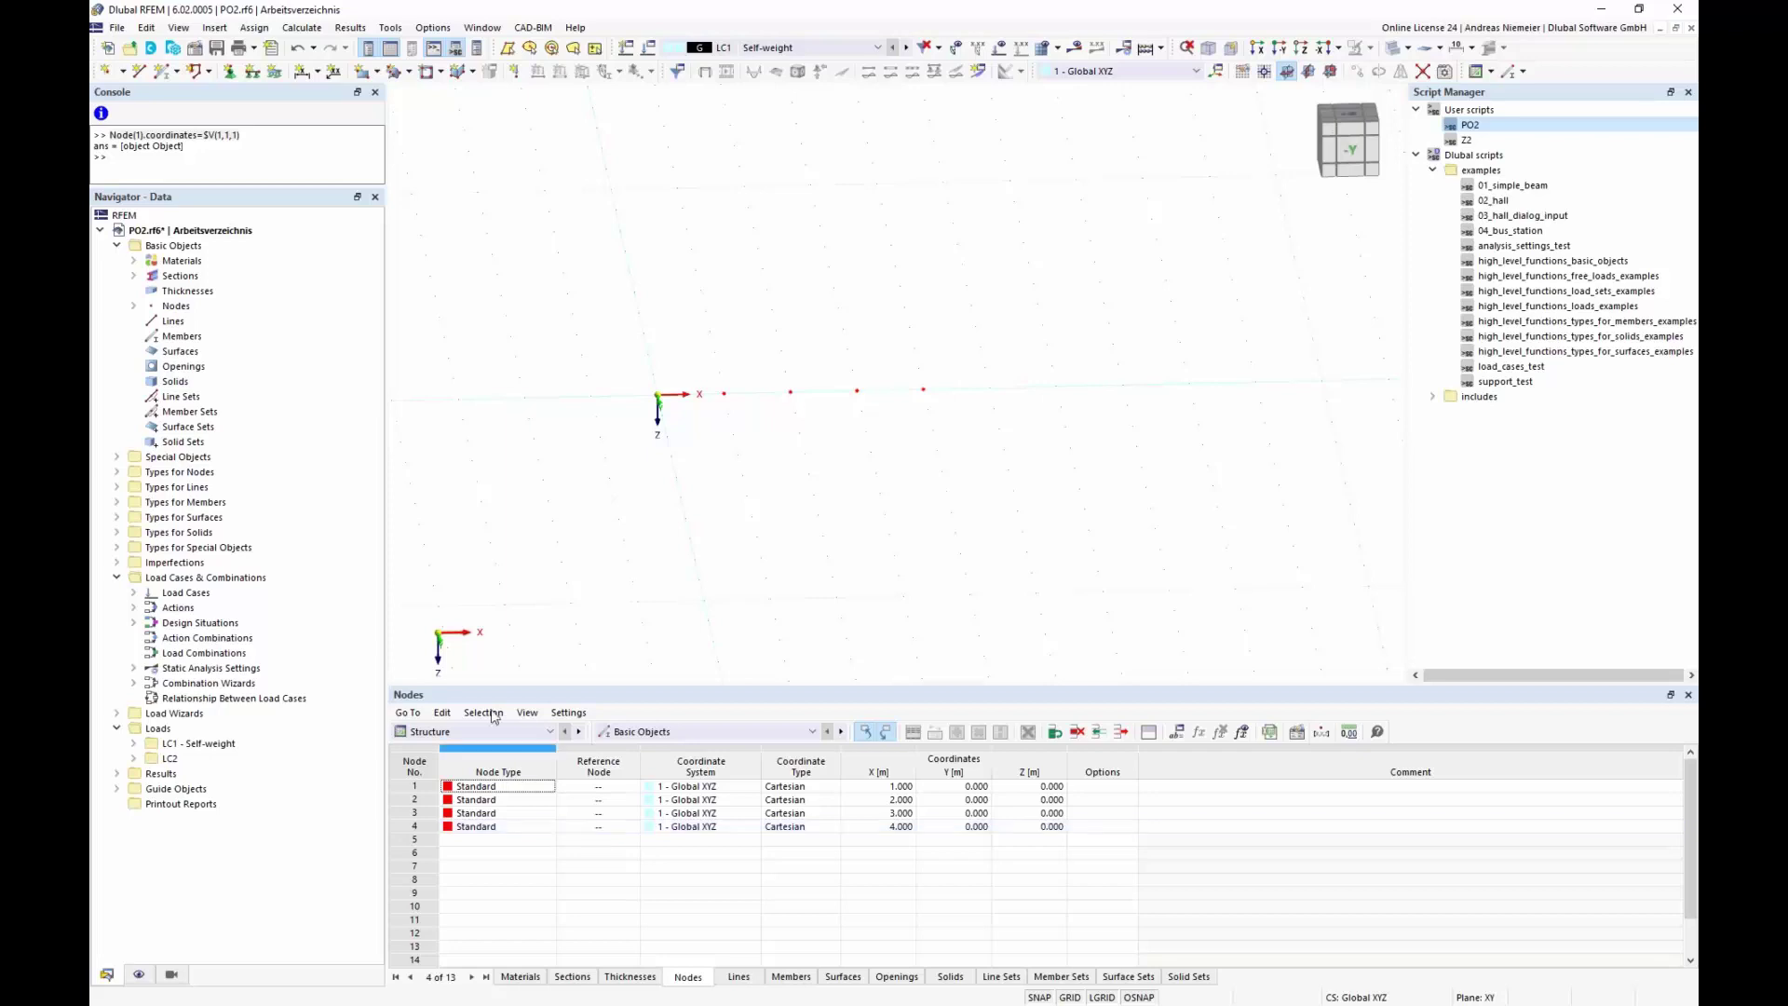
- Switch back to Notepad++ and change the script's comment to //Create a specific amount of nodes on one line
key(alt+Tab)
click(674, 369)
click(537, 368)
text(a specific )
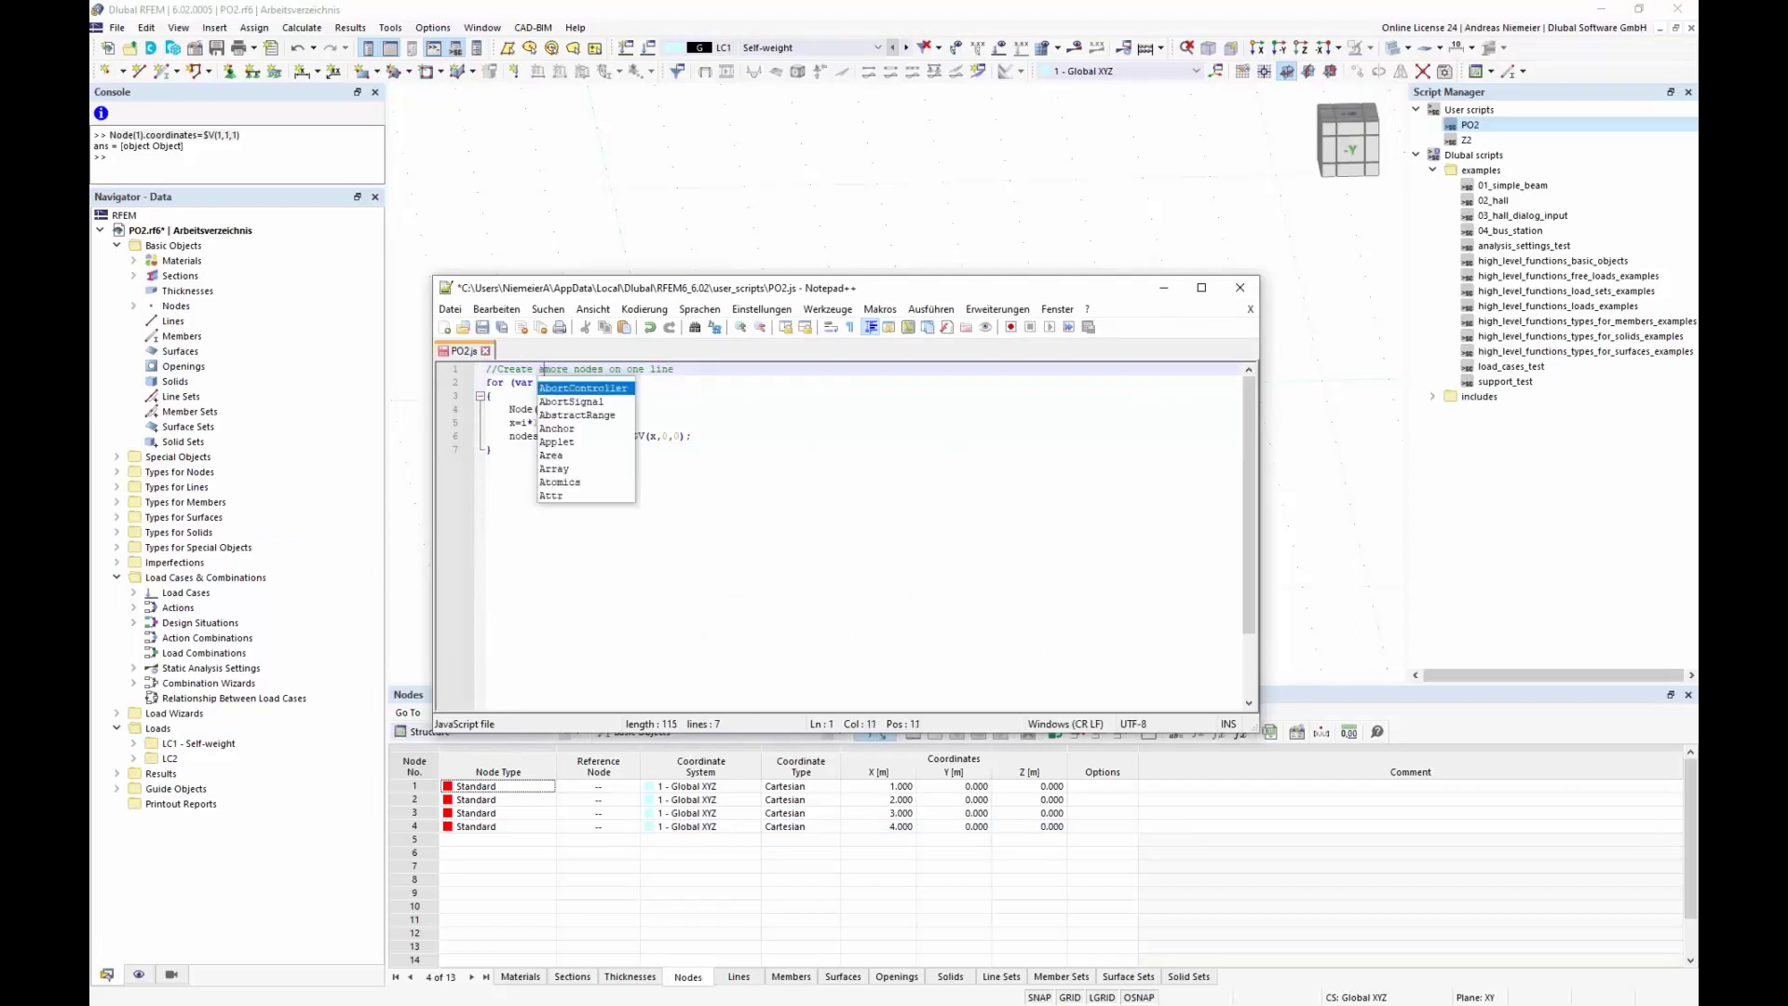
text(amount of o)
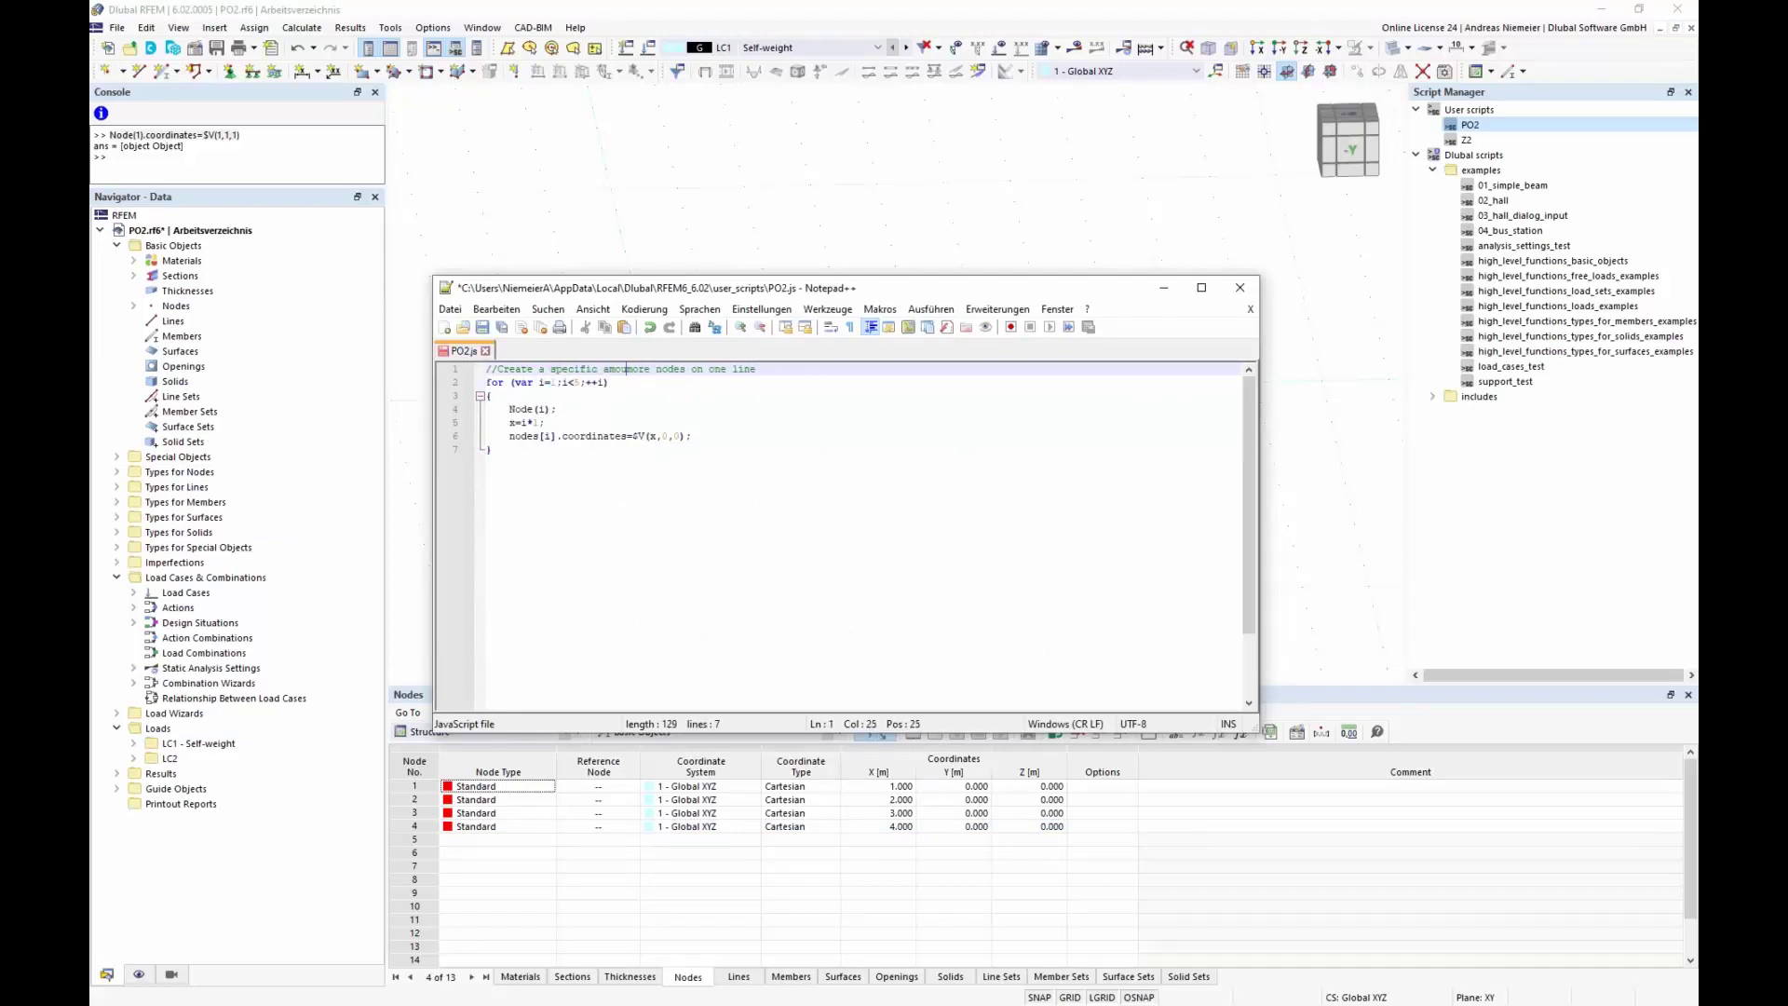
key(BackSpace)
key(Delete)
key(Delete)
key(Delete)
text(nodes)
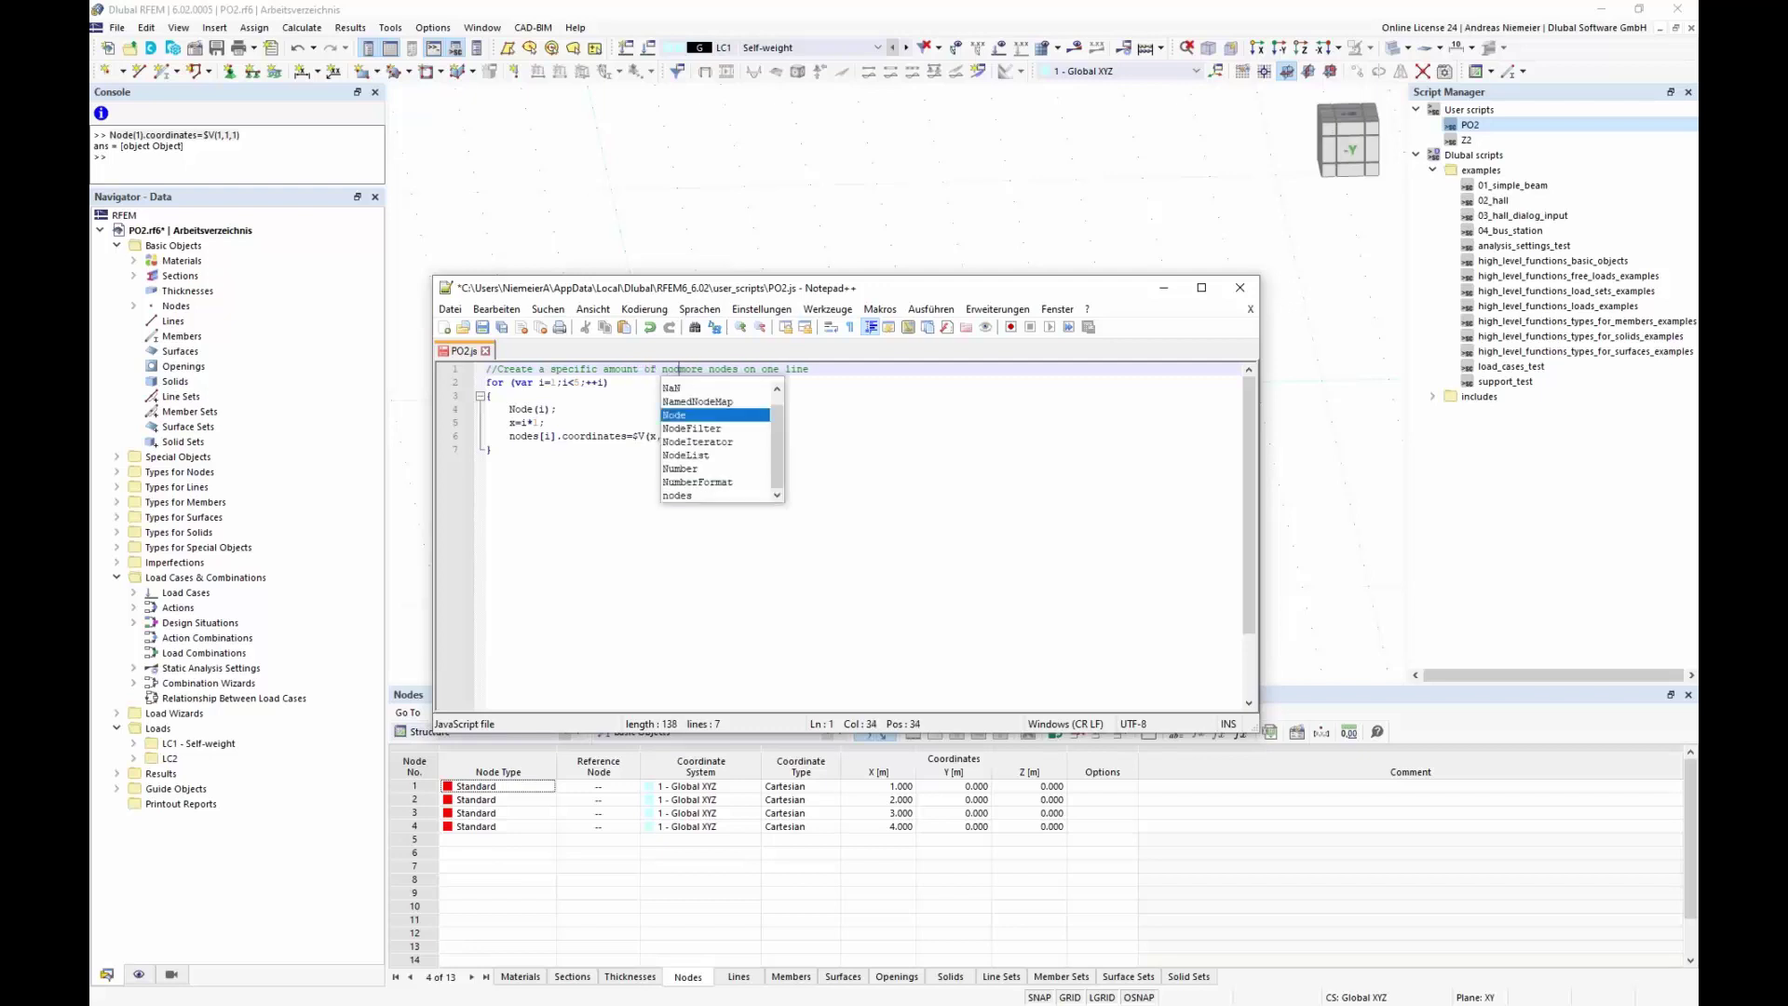
key(Delete)
key(Delete)
key(Delete)
key(Delete)
key(Delete)
key(Delete)
key(Delete)
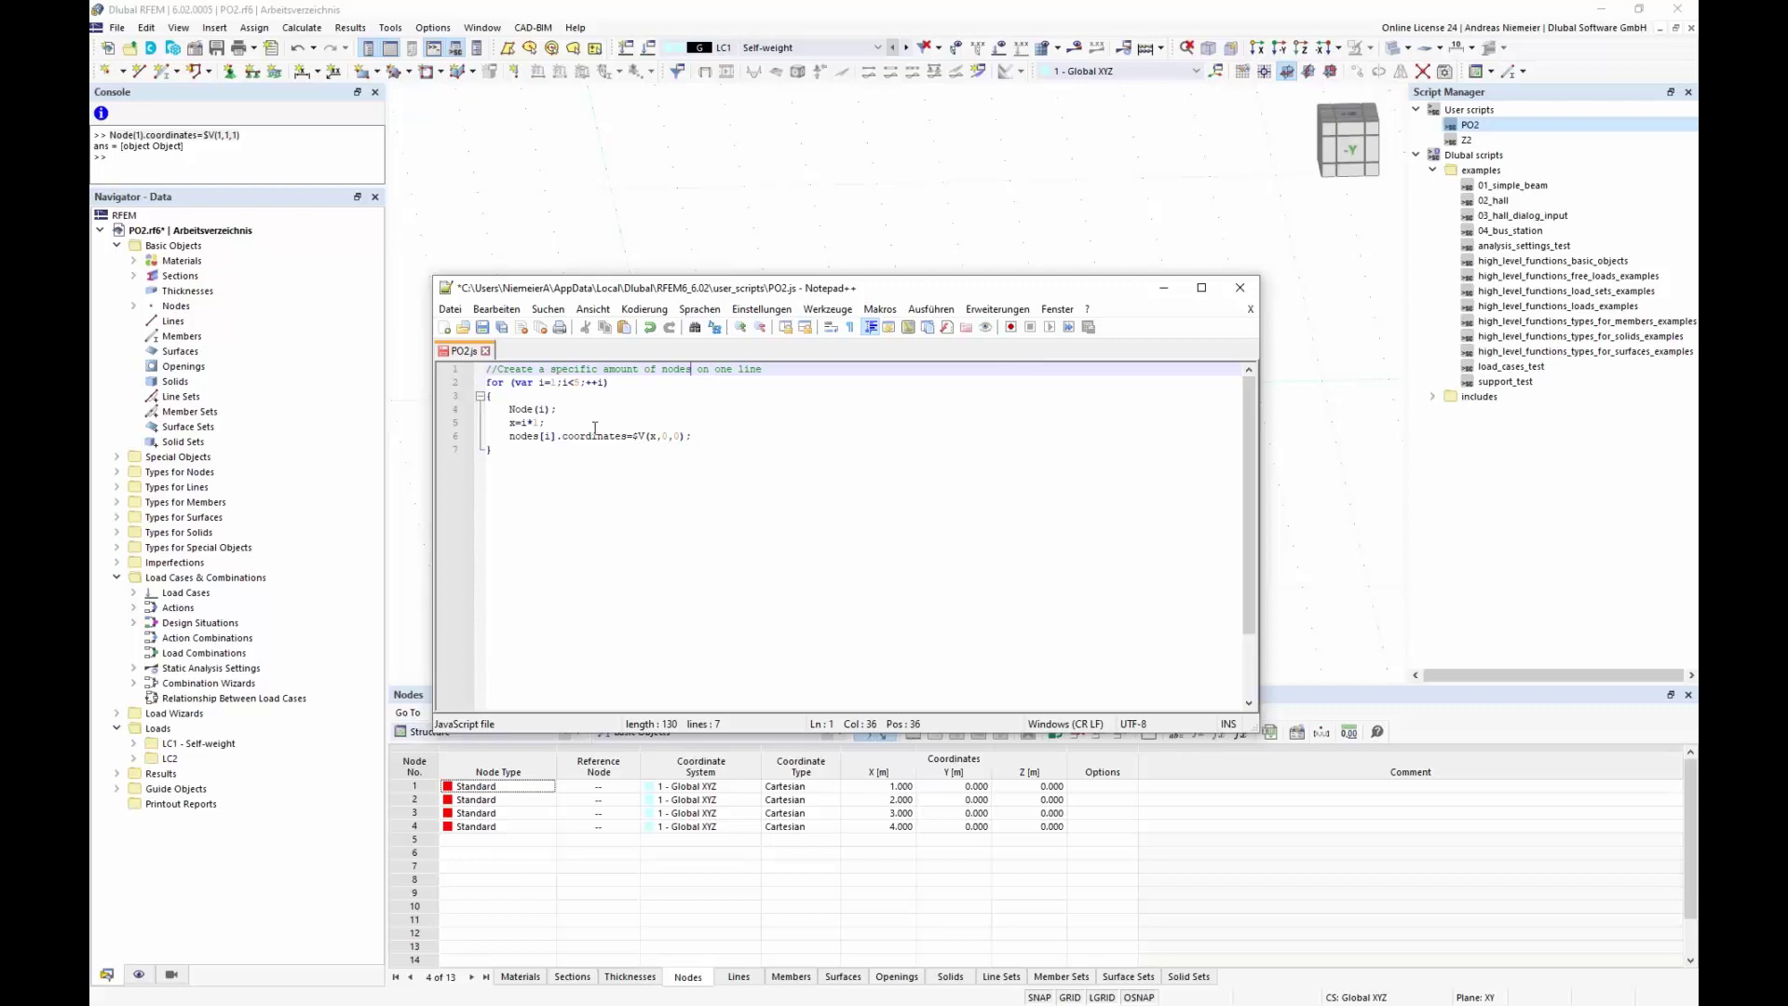
- Declare the variable var amount=7 on a new line between the comment and the loop header
click(779, 372)
key(Return)
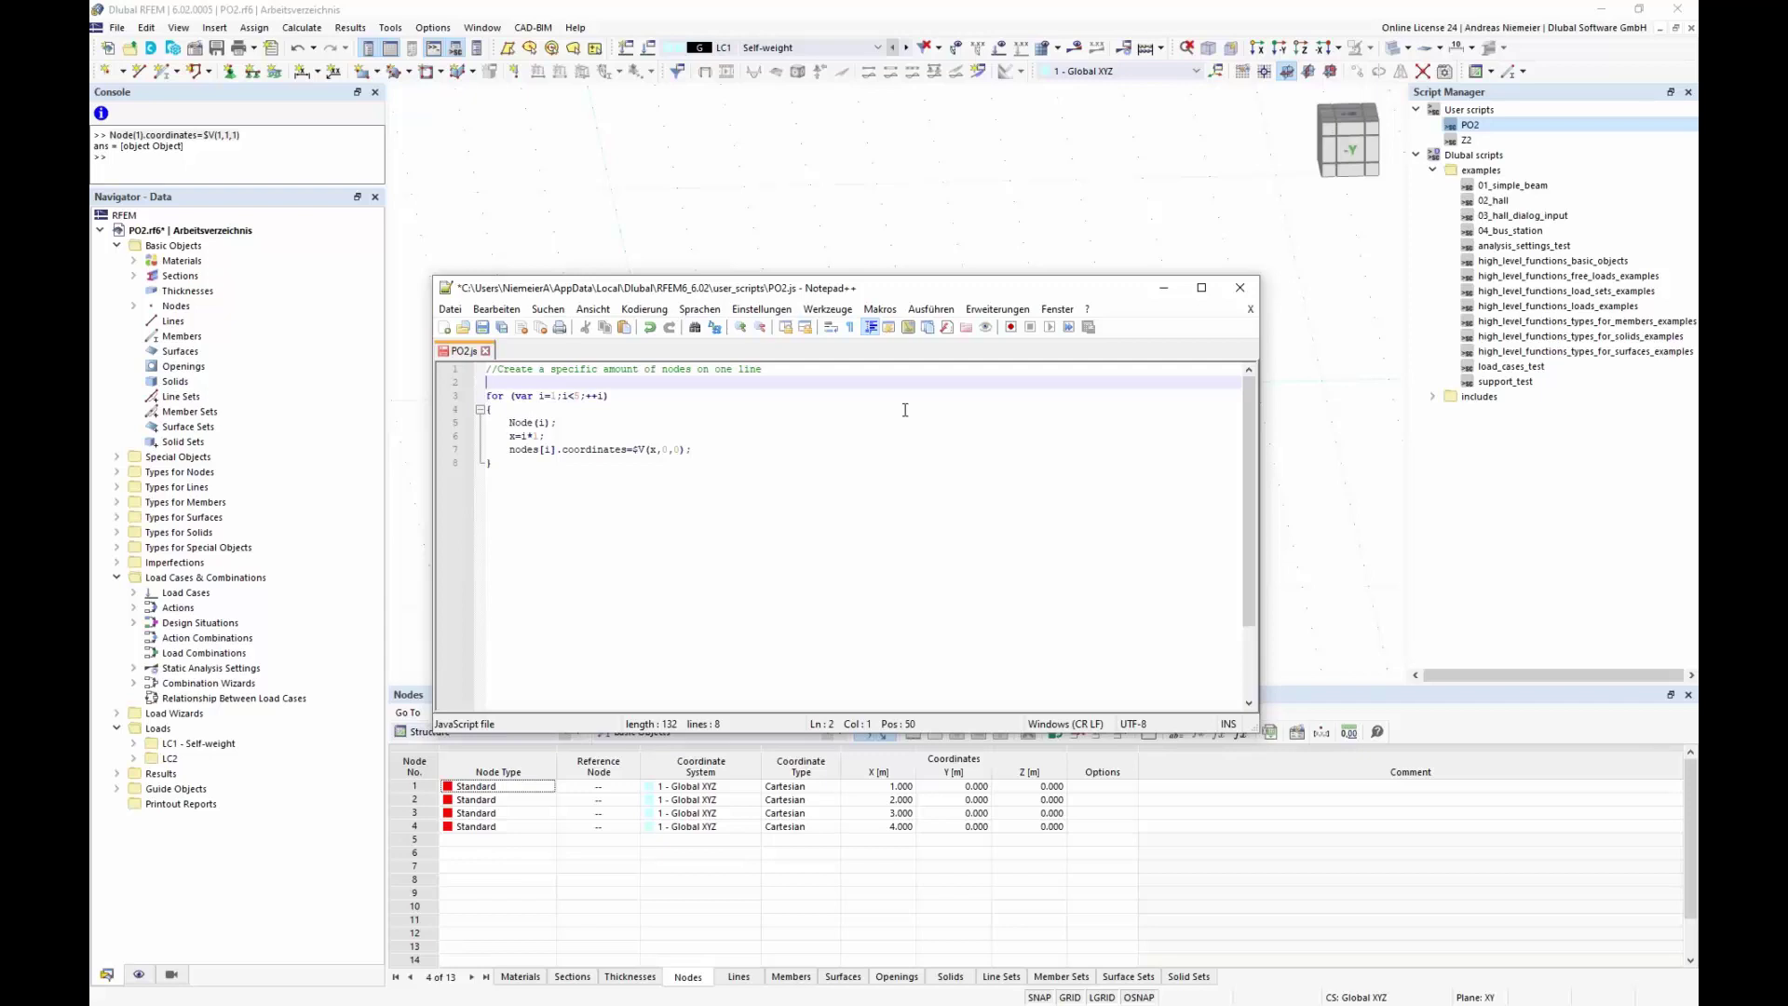
text(var amount)
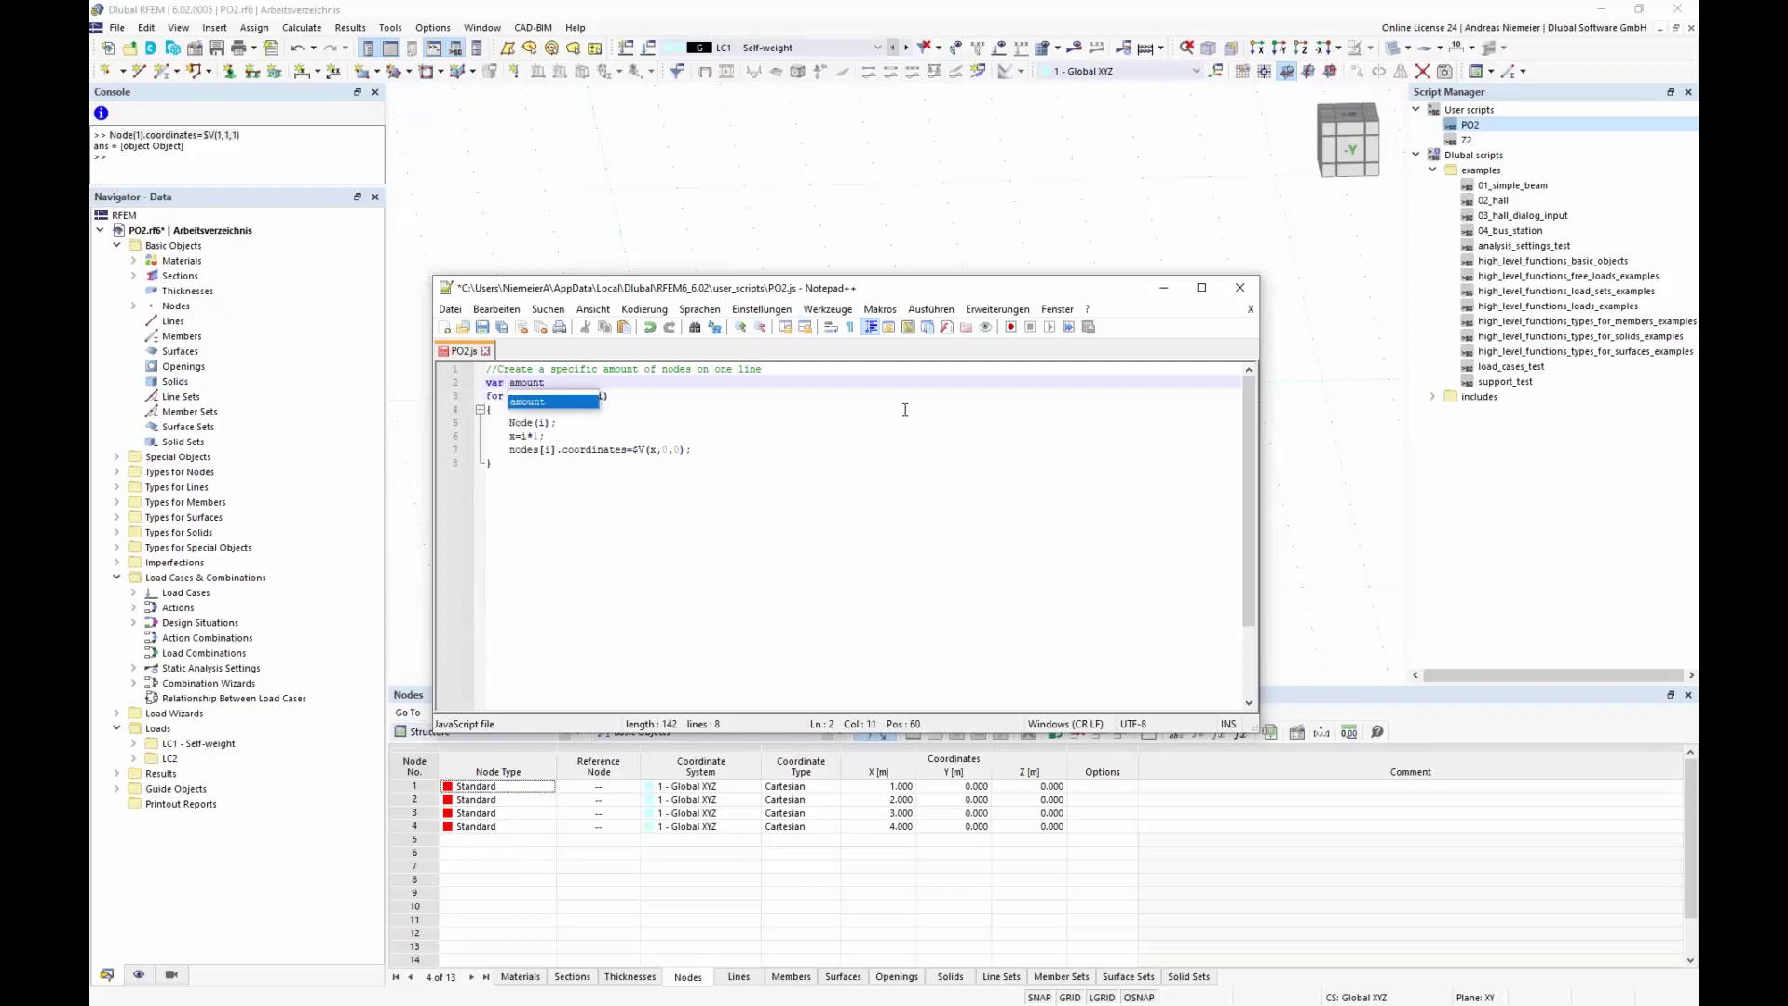
text(=)
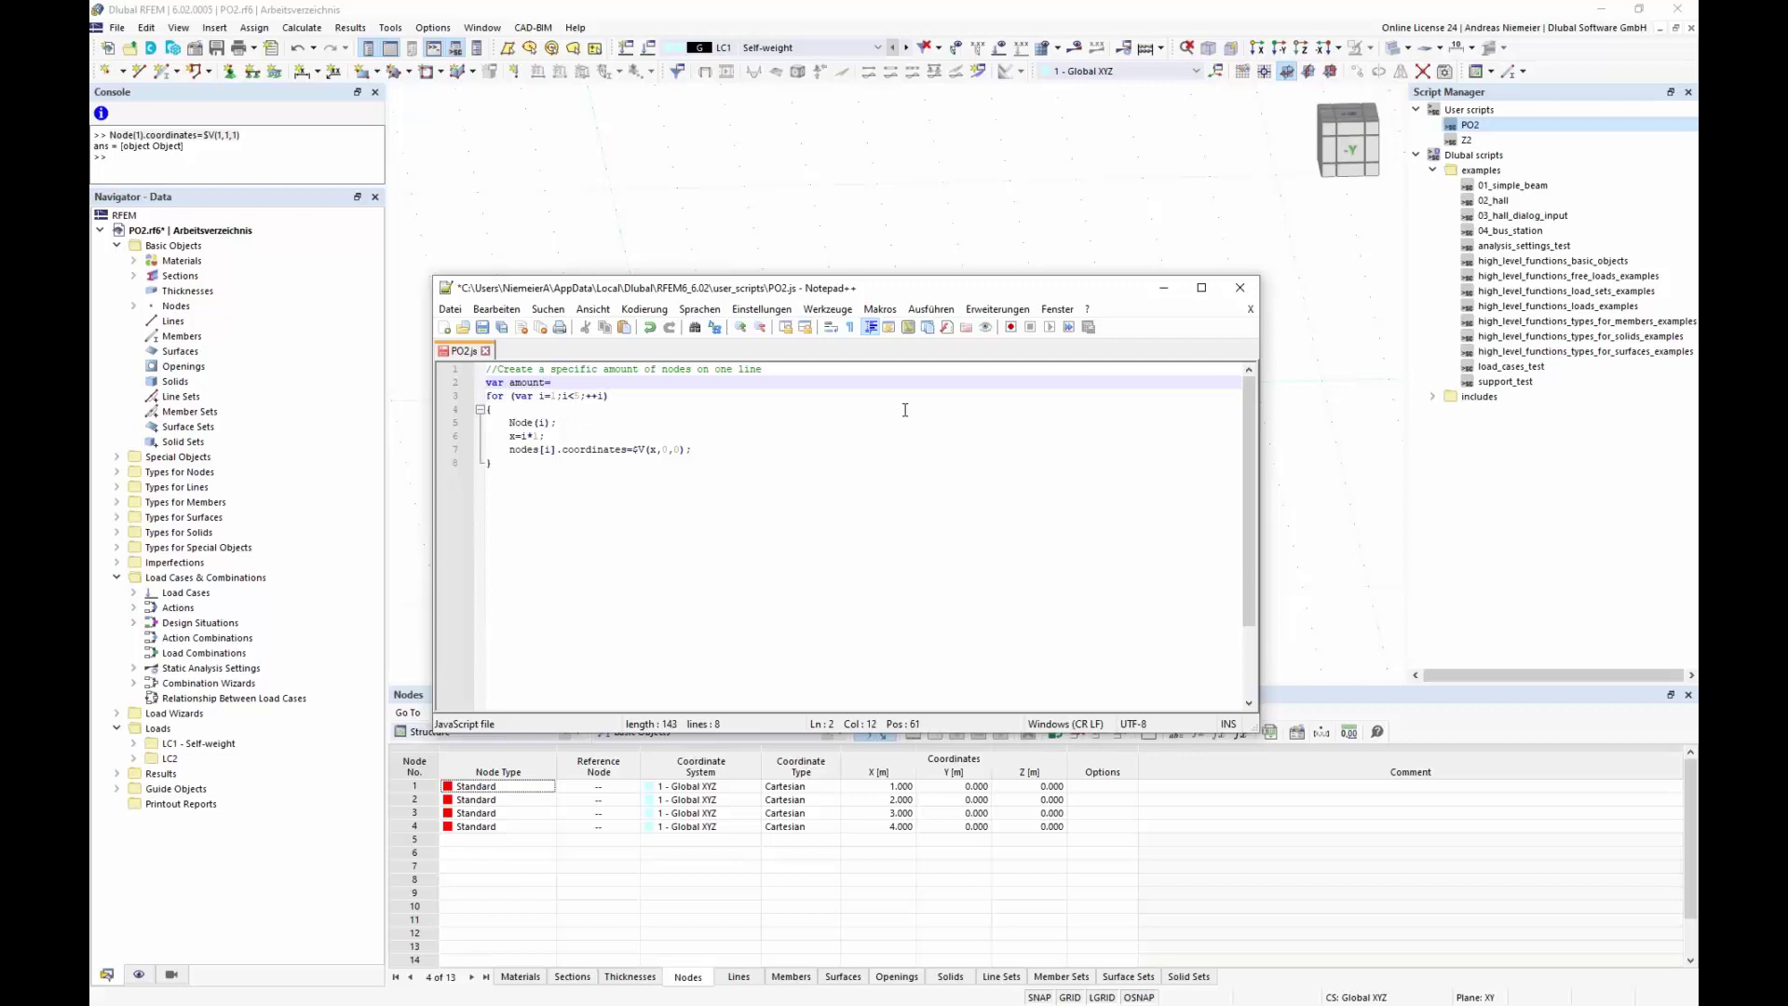
text(5)
text(7)
key(ctrl+End)
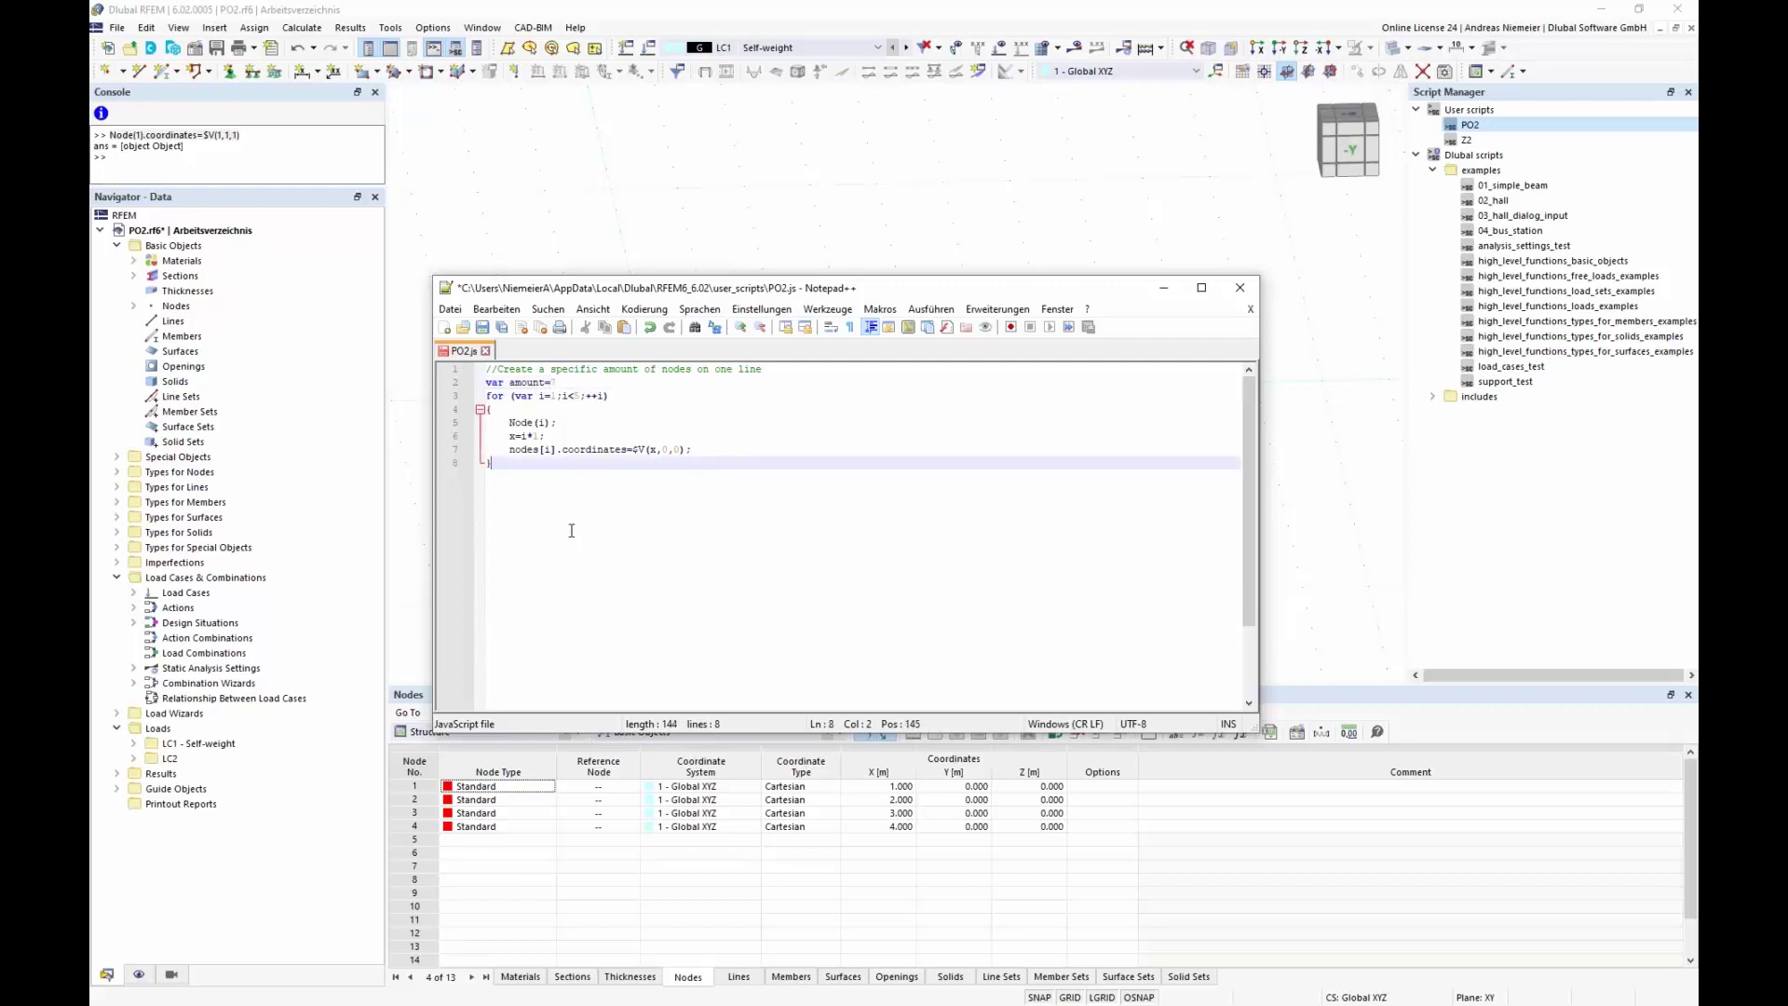
- Replace the loop's fixed upper limit with amount+1 and save the script
double_click(527, 382)
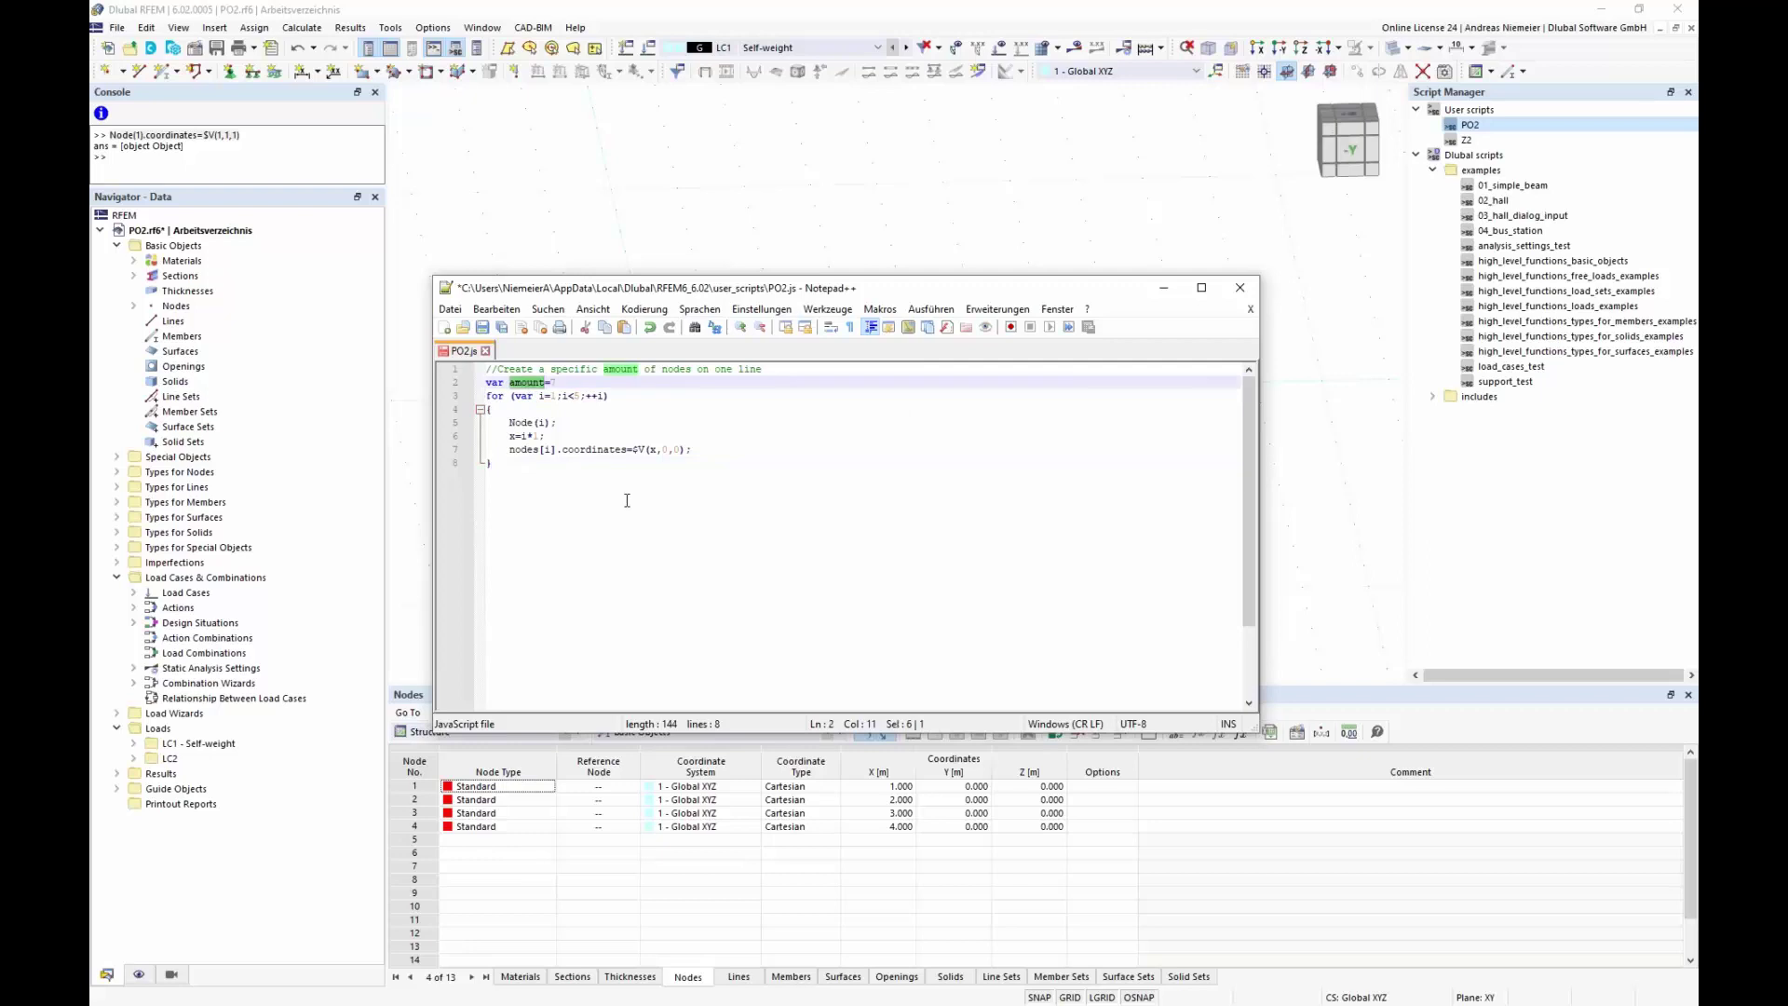
click(579, 397)
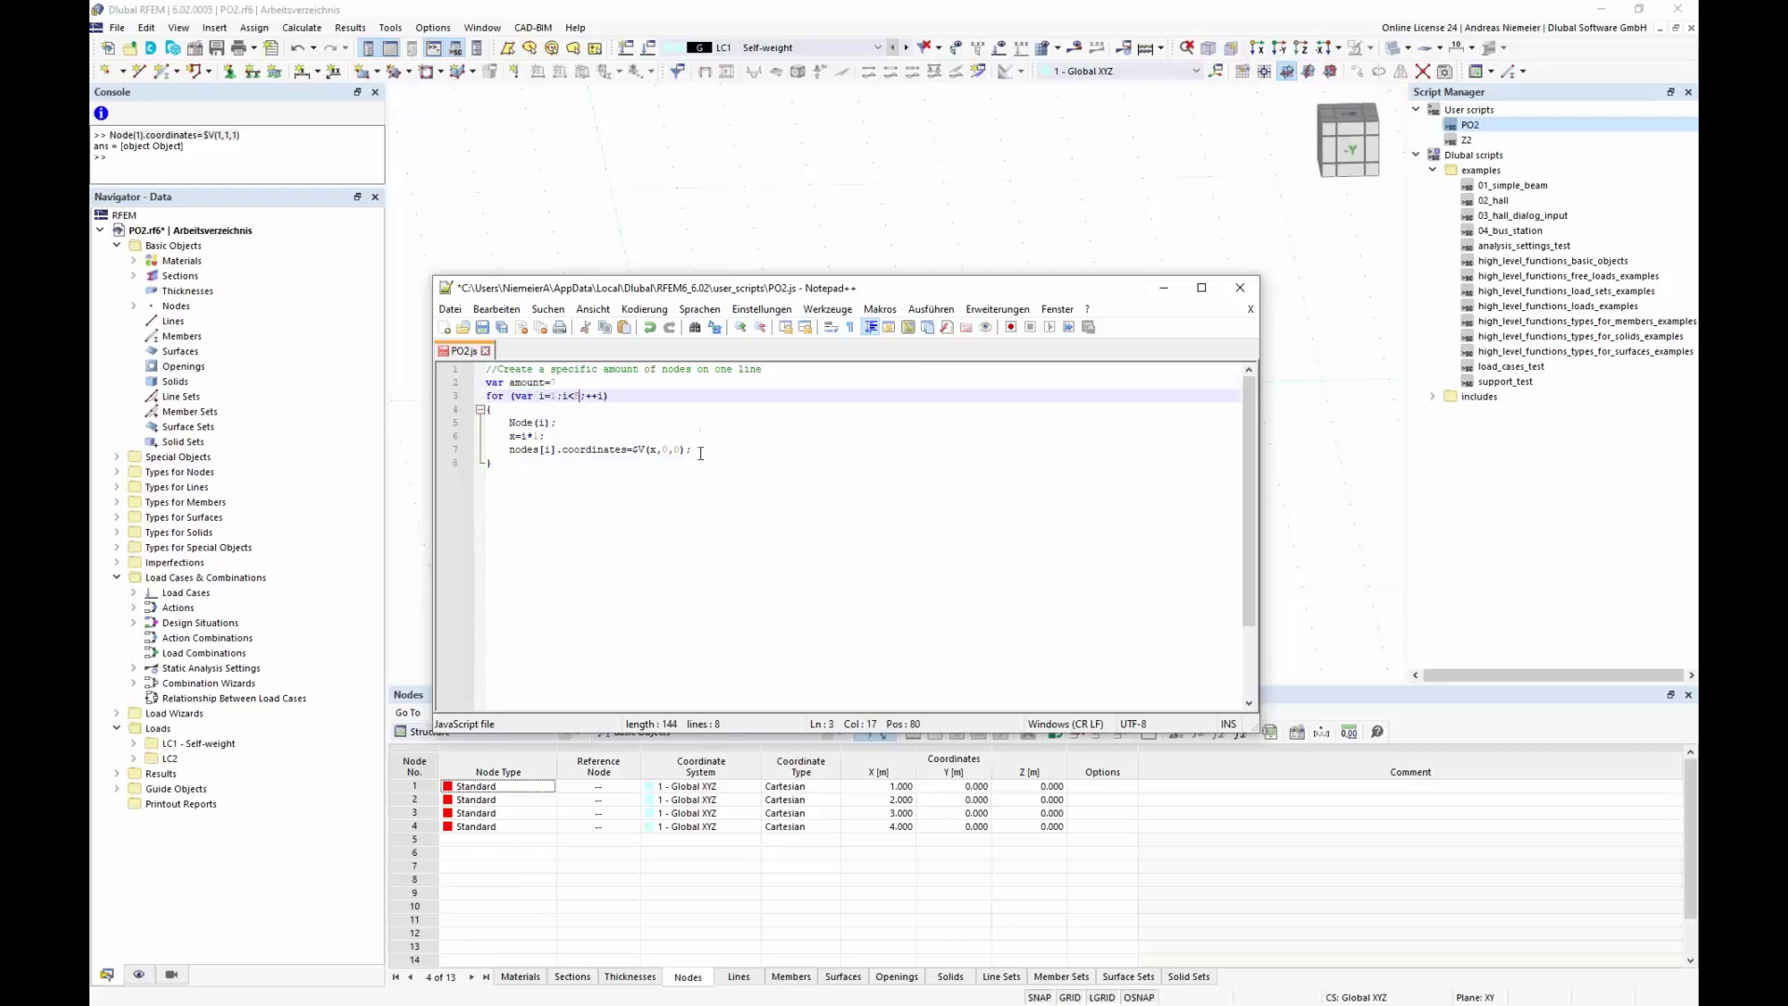
key(BackSpace)
text(amount+1)
click(819, 553)
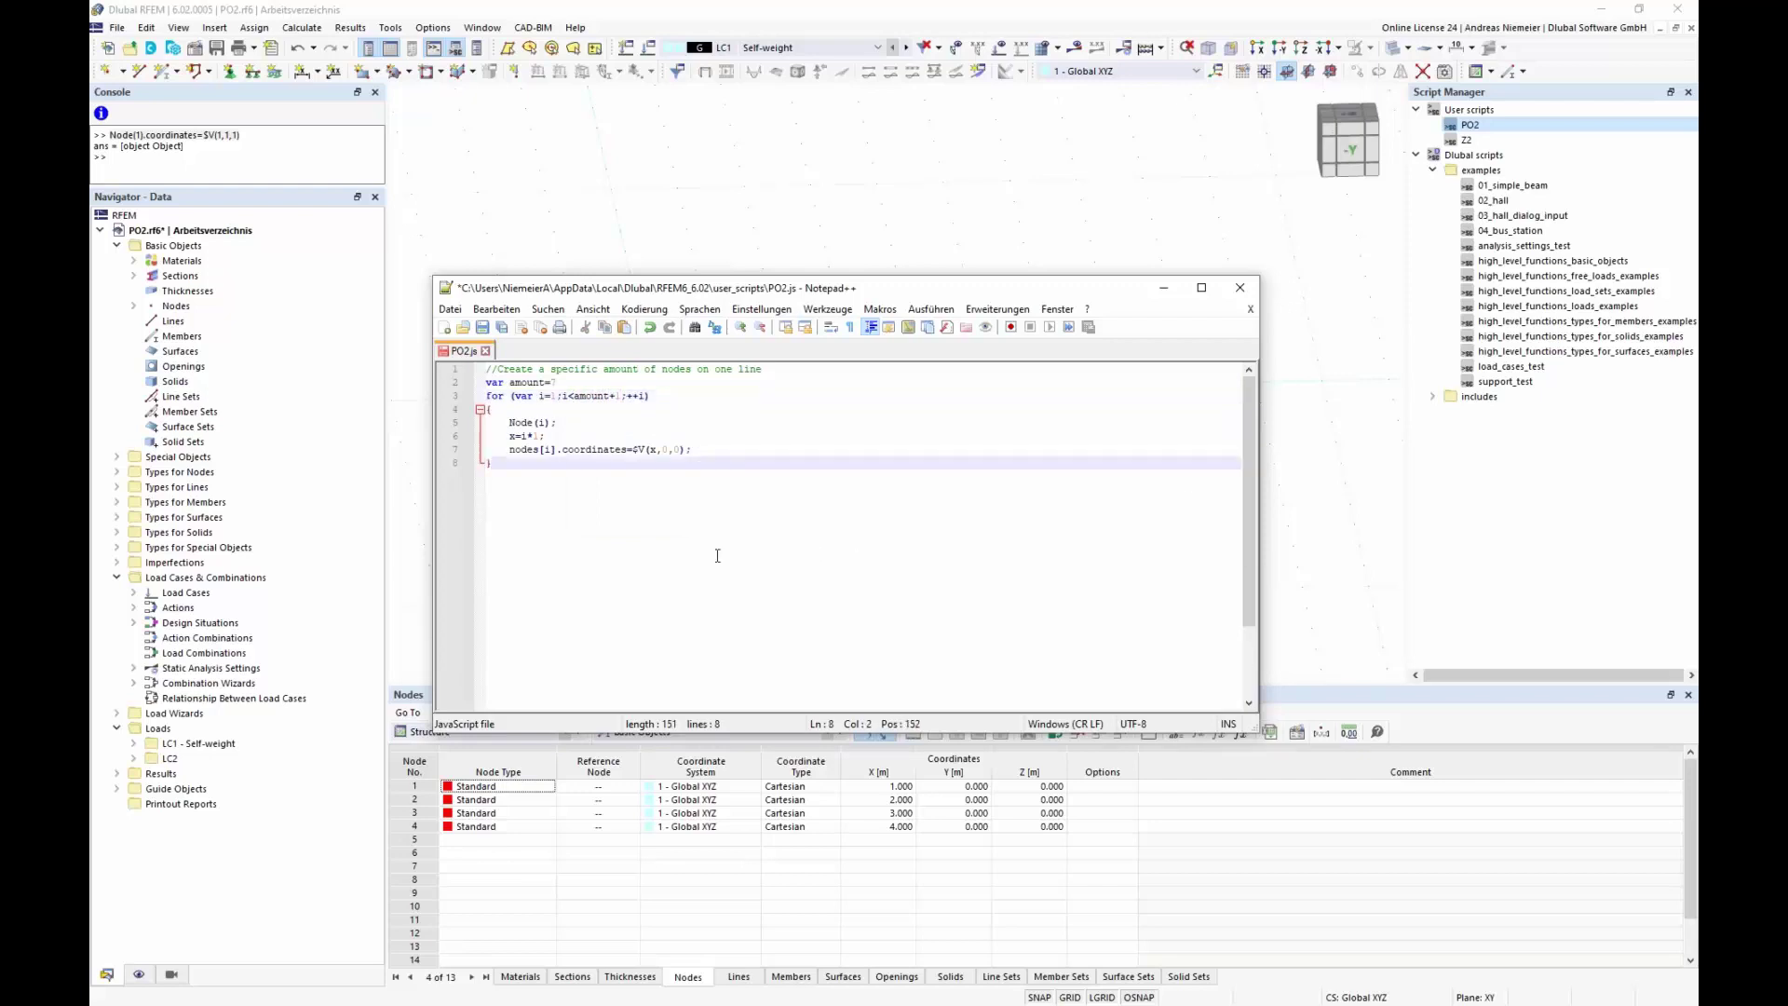
click(483, 329)
- Switch to RFEM, delete all existing nodes from the model and run the PO2 user script again
click(706, 184)
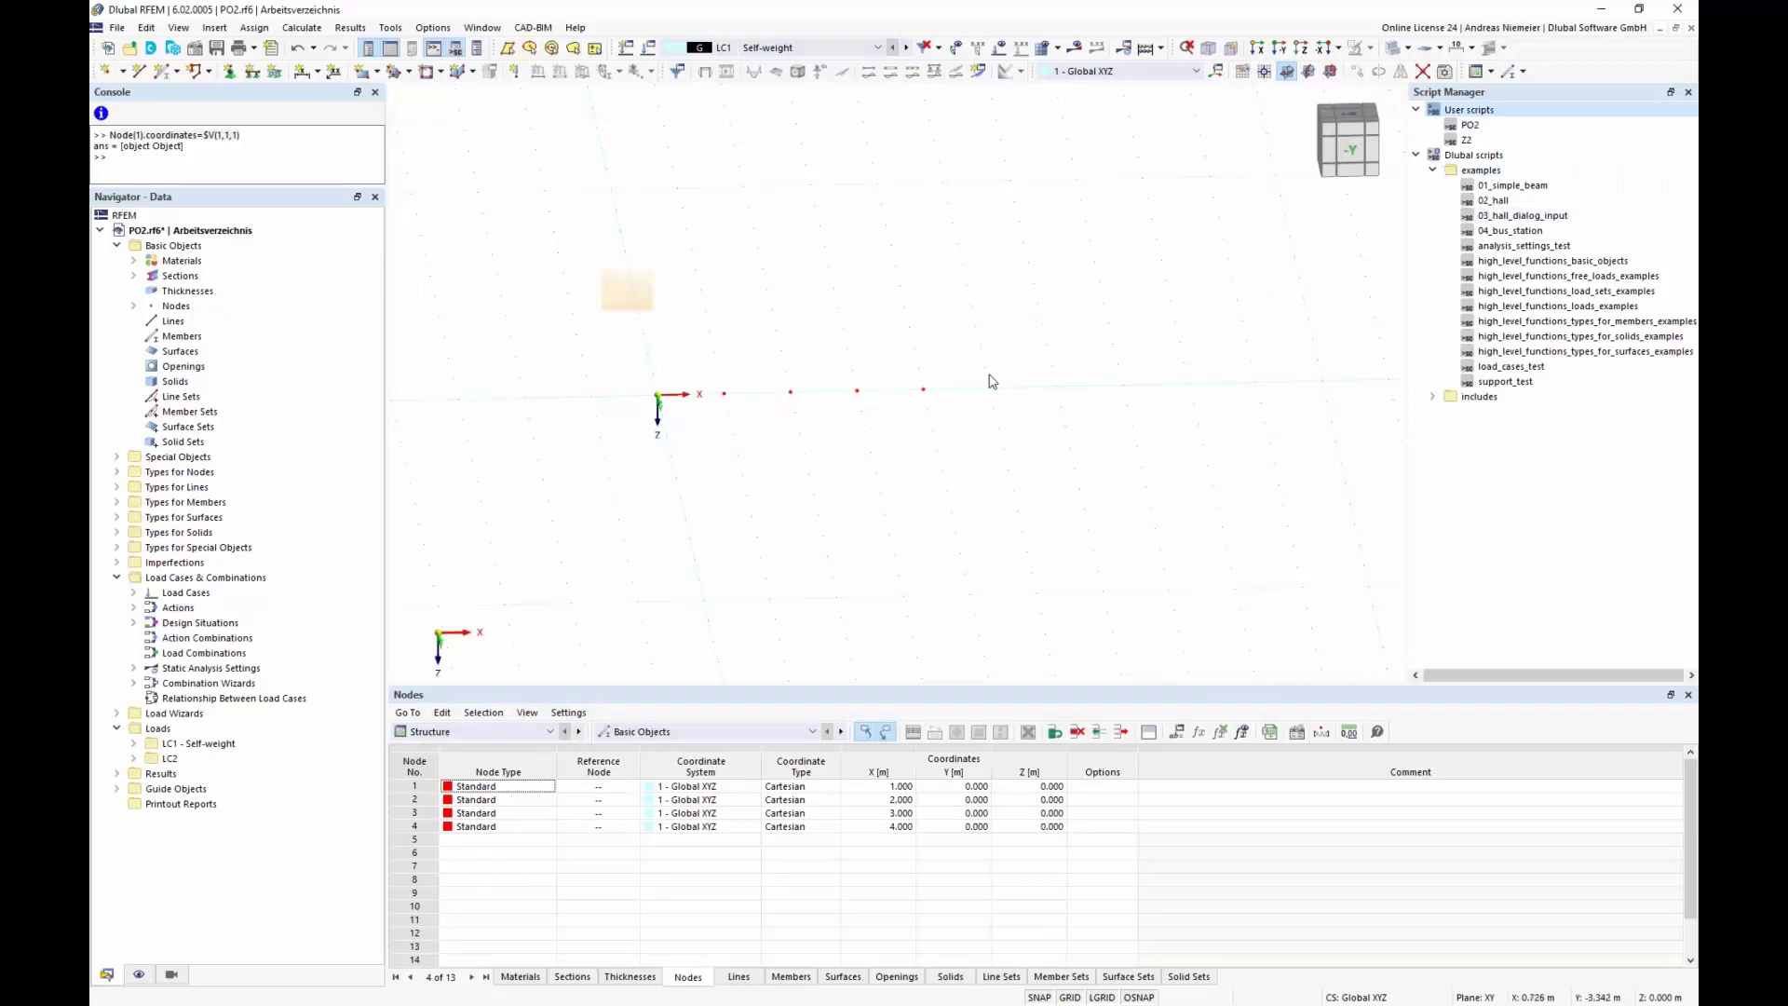
drag(586, 278, 1175, 512)
key(Delete)
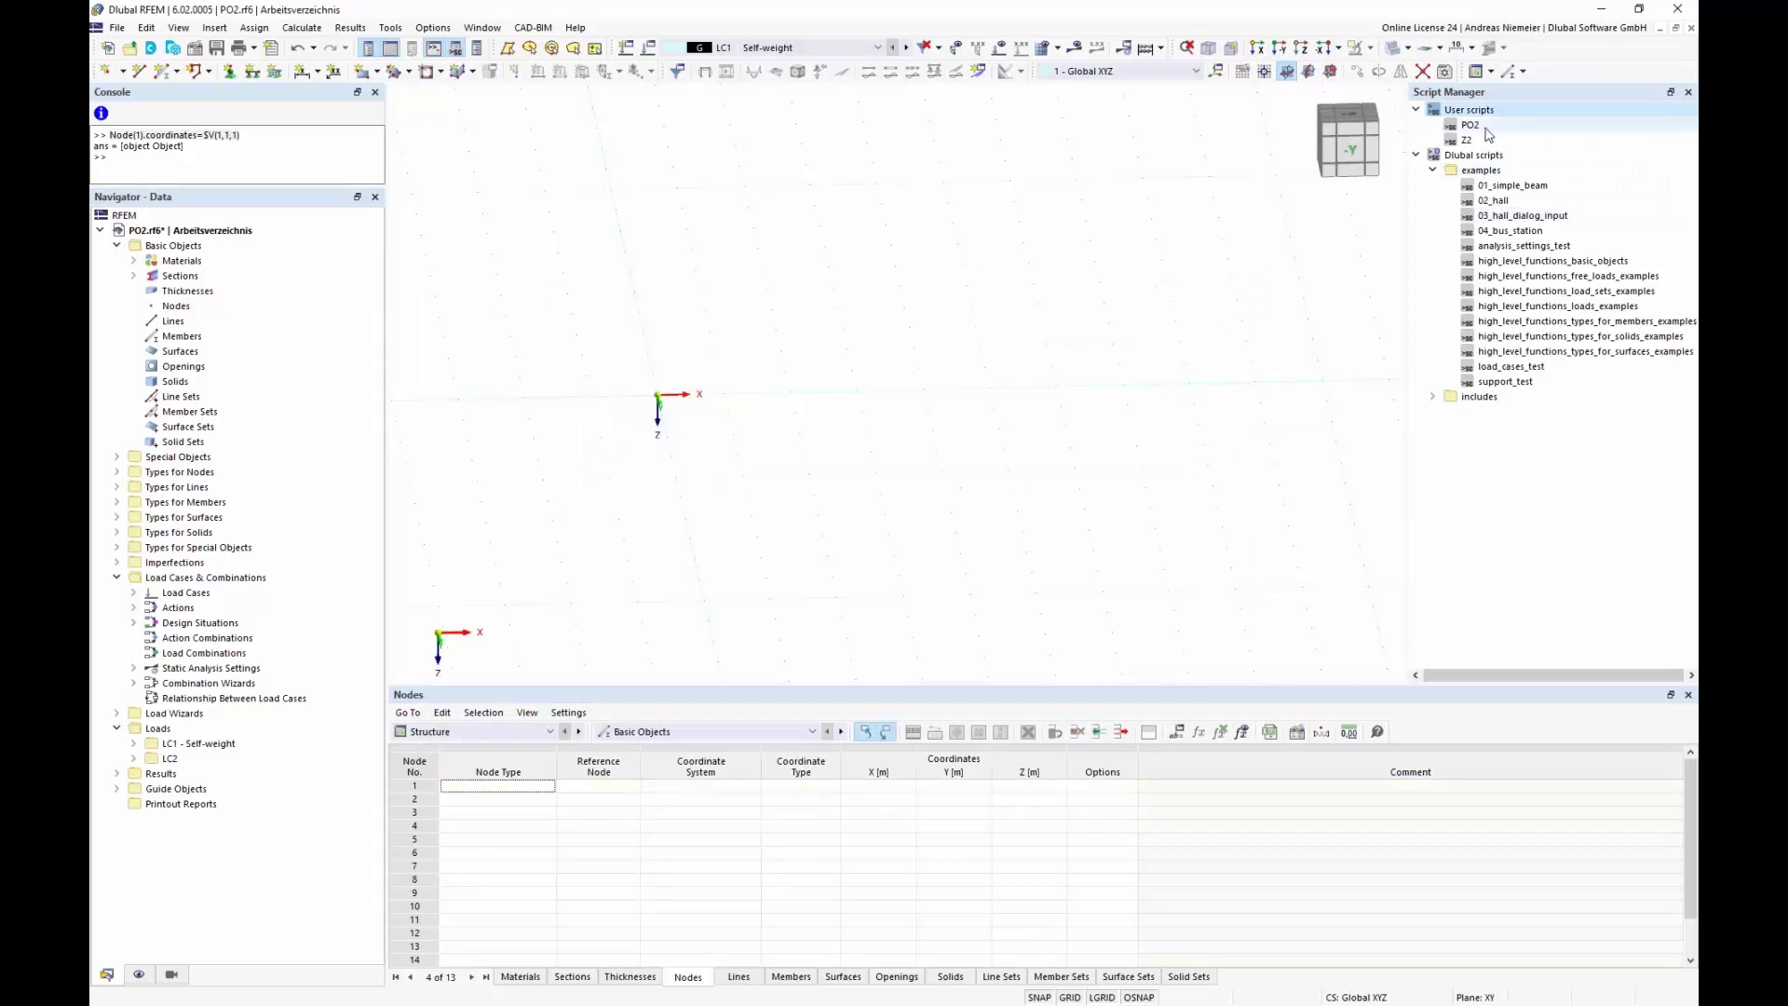
double_click(1469, 124)
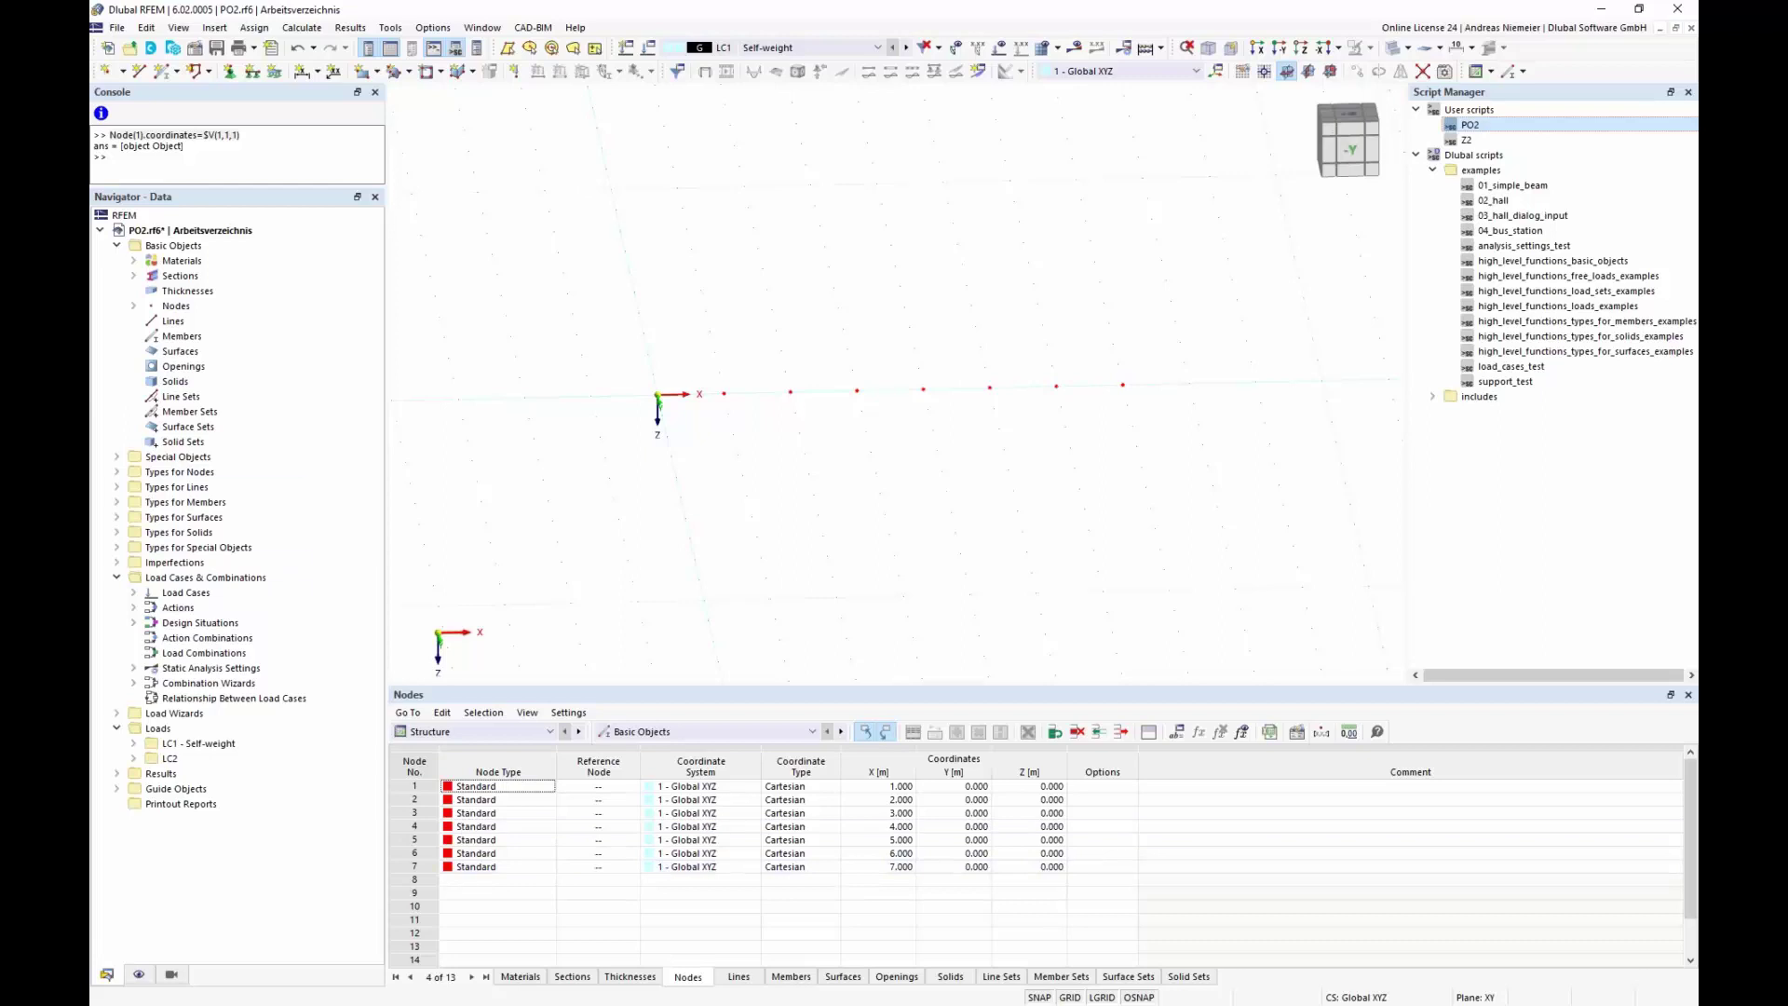
- Check the script in Notepad++ briefly, return to RFEM and delete the row of generated nodes
key(alt+Tab)
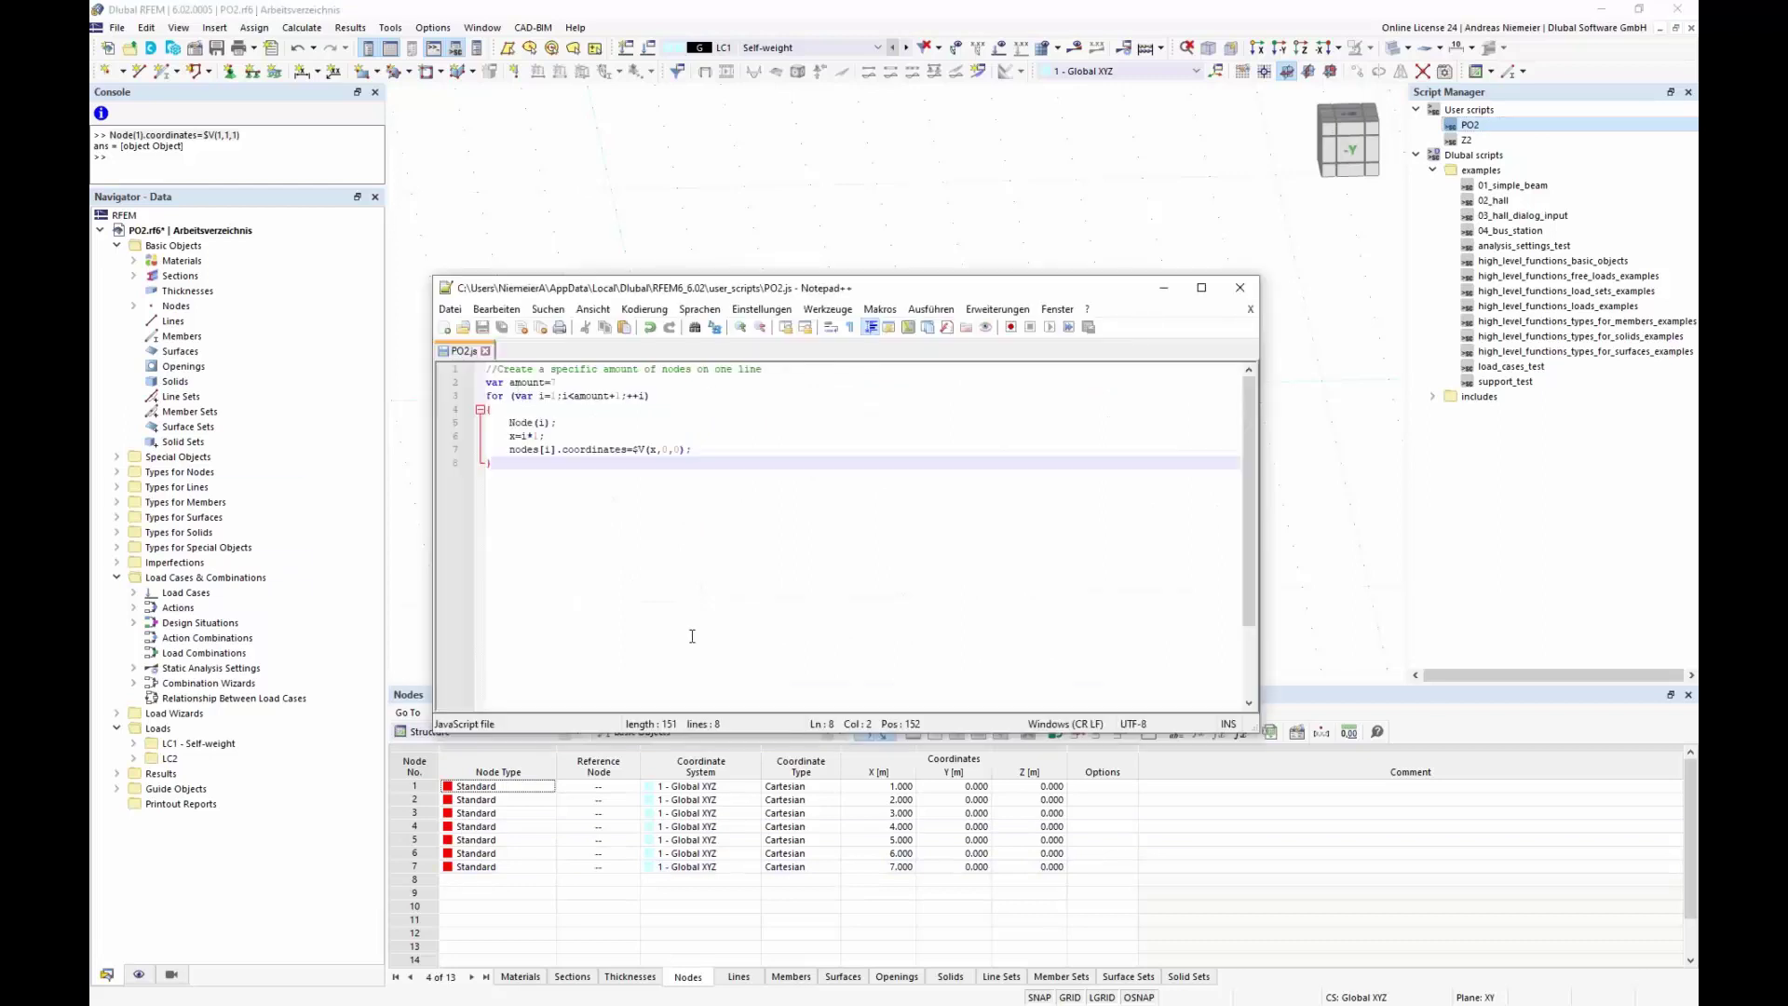
click(392, 106)
drag(614, 278, 1185, 491)
key(Delete)
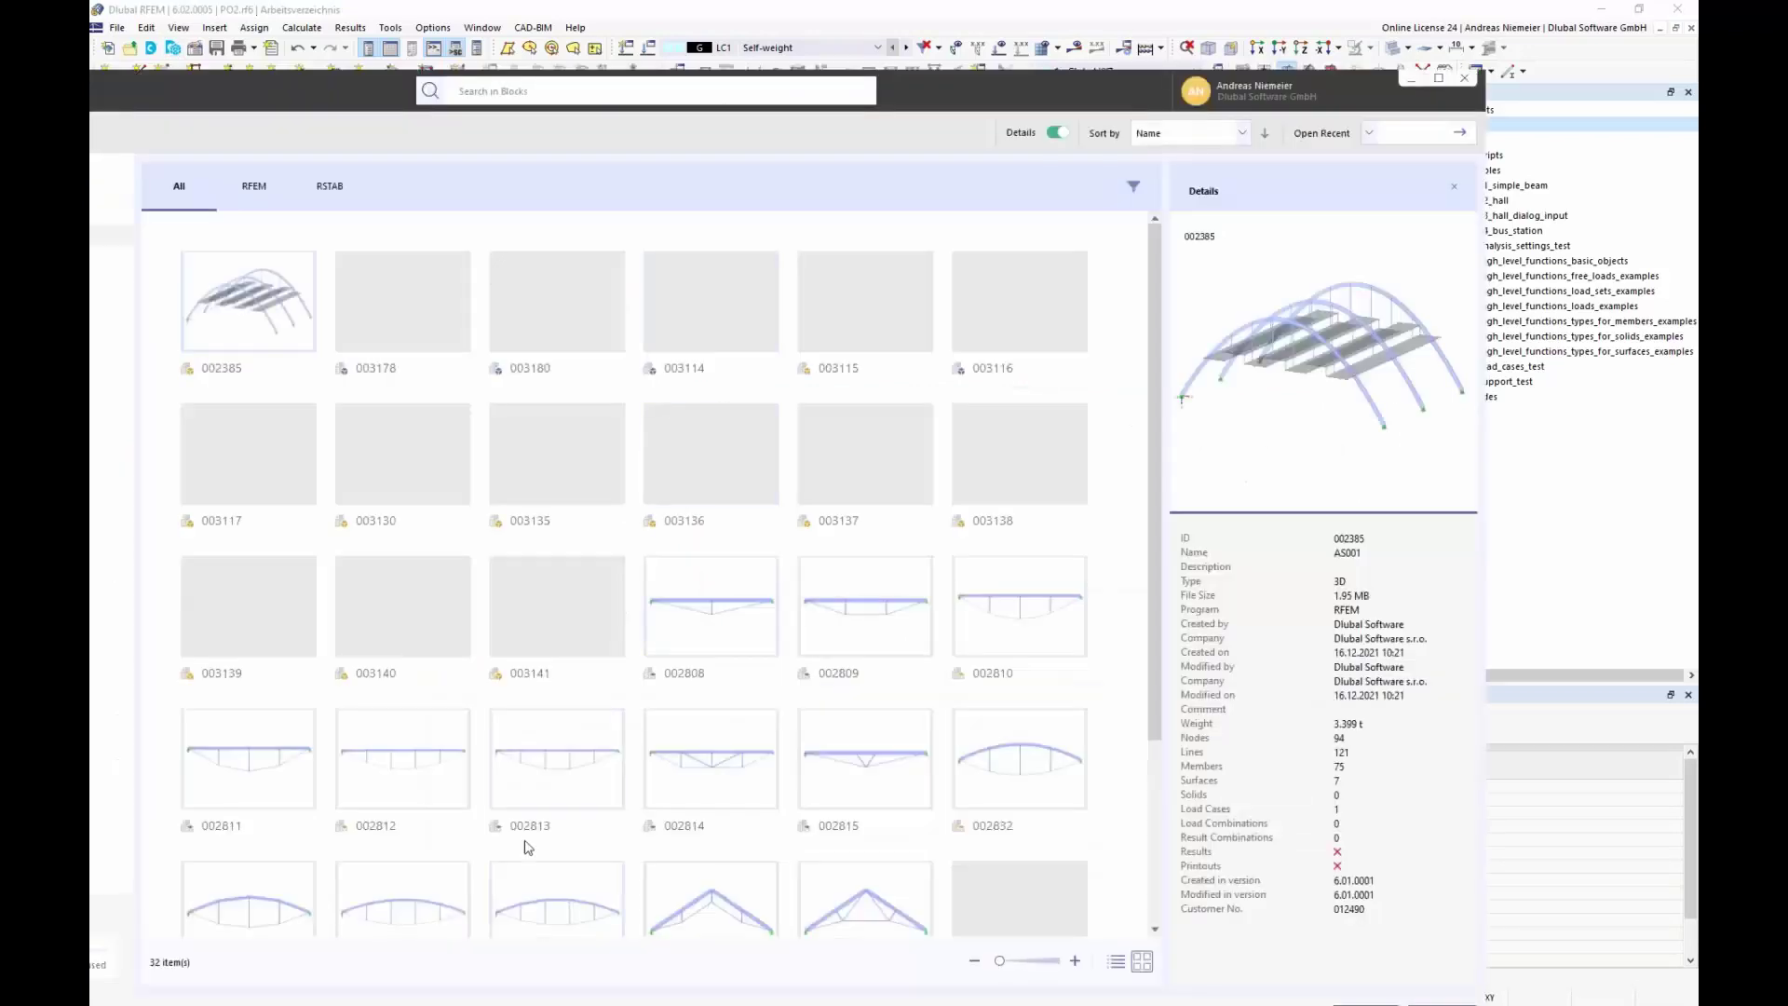
- Filter the block library to RFEM blocks, open block 002812 and display its JavaScript code
click(254, 189)
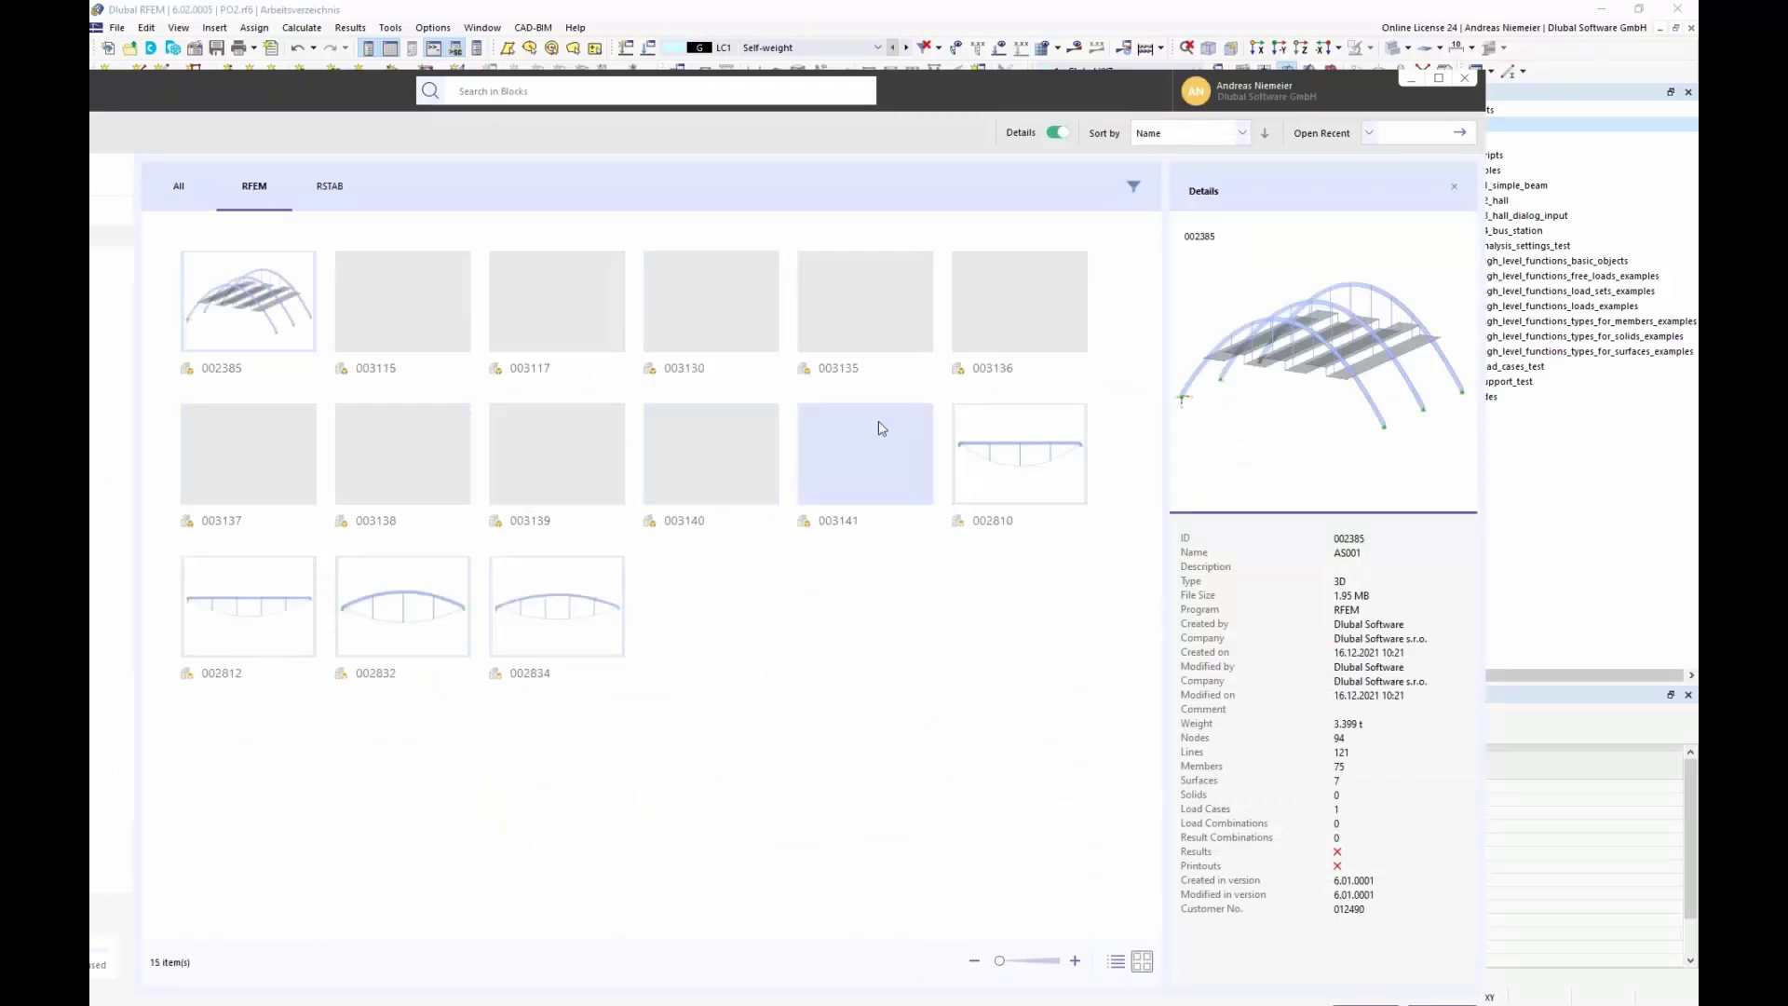
double_click(272, 617)
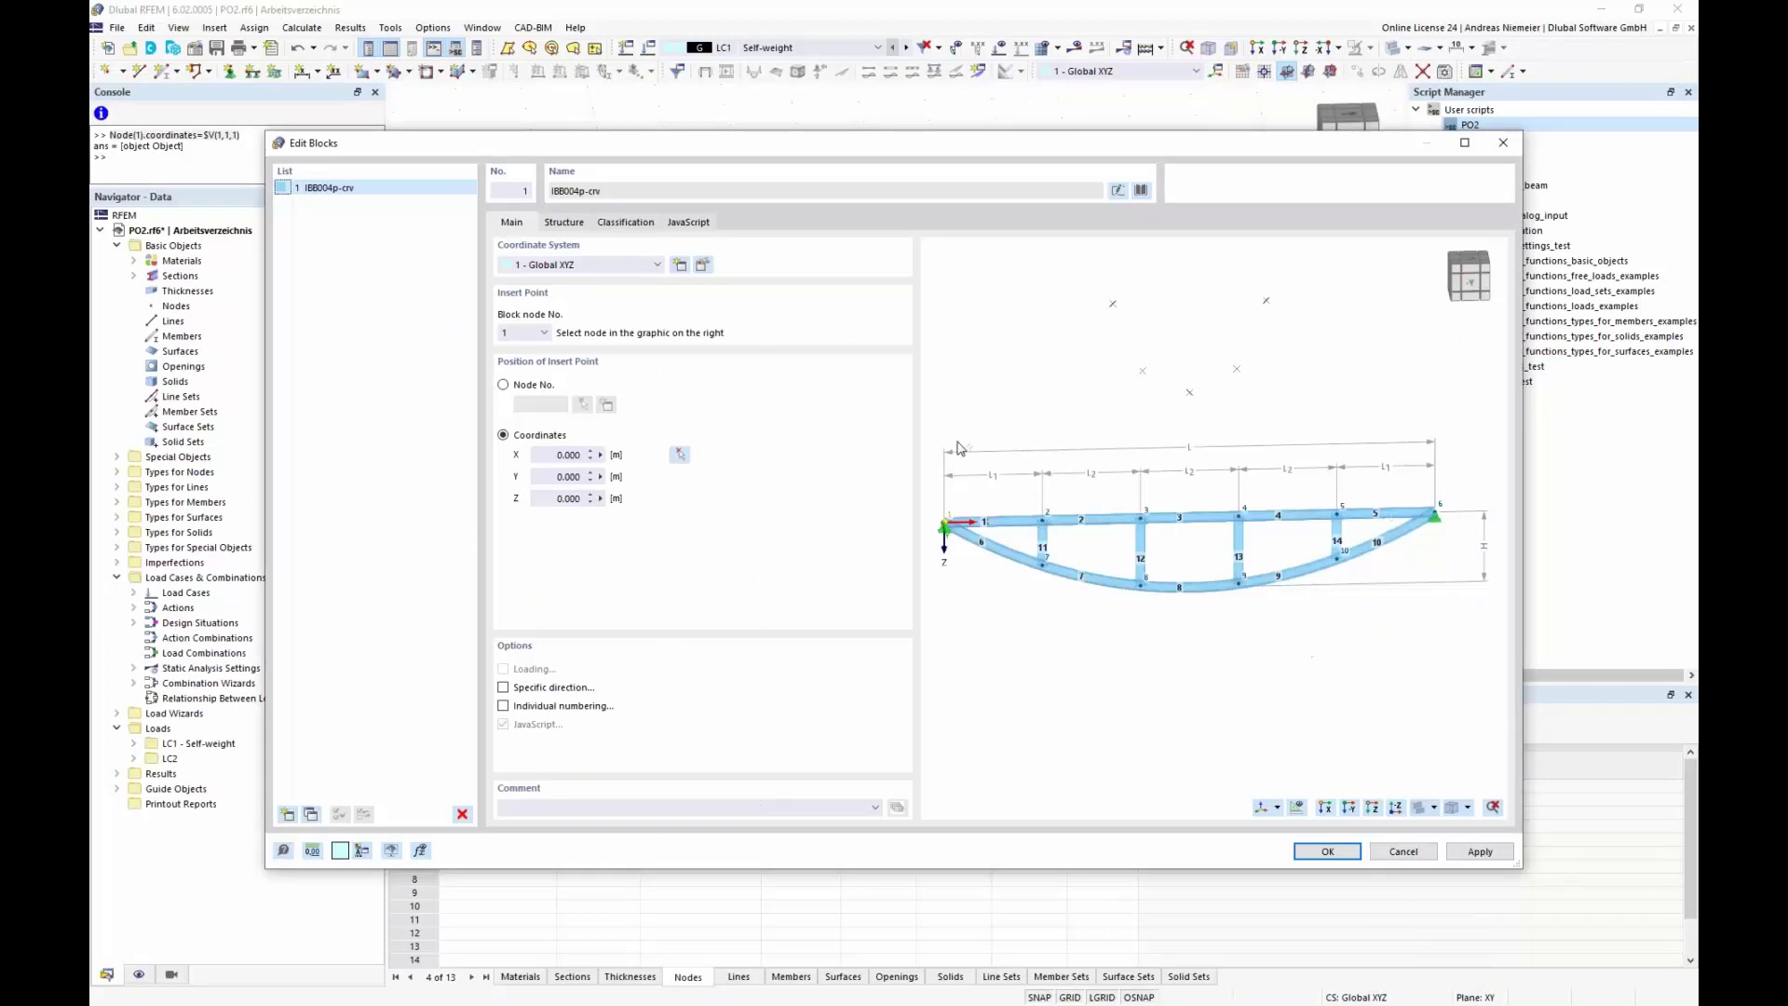
click(690, 223)
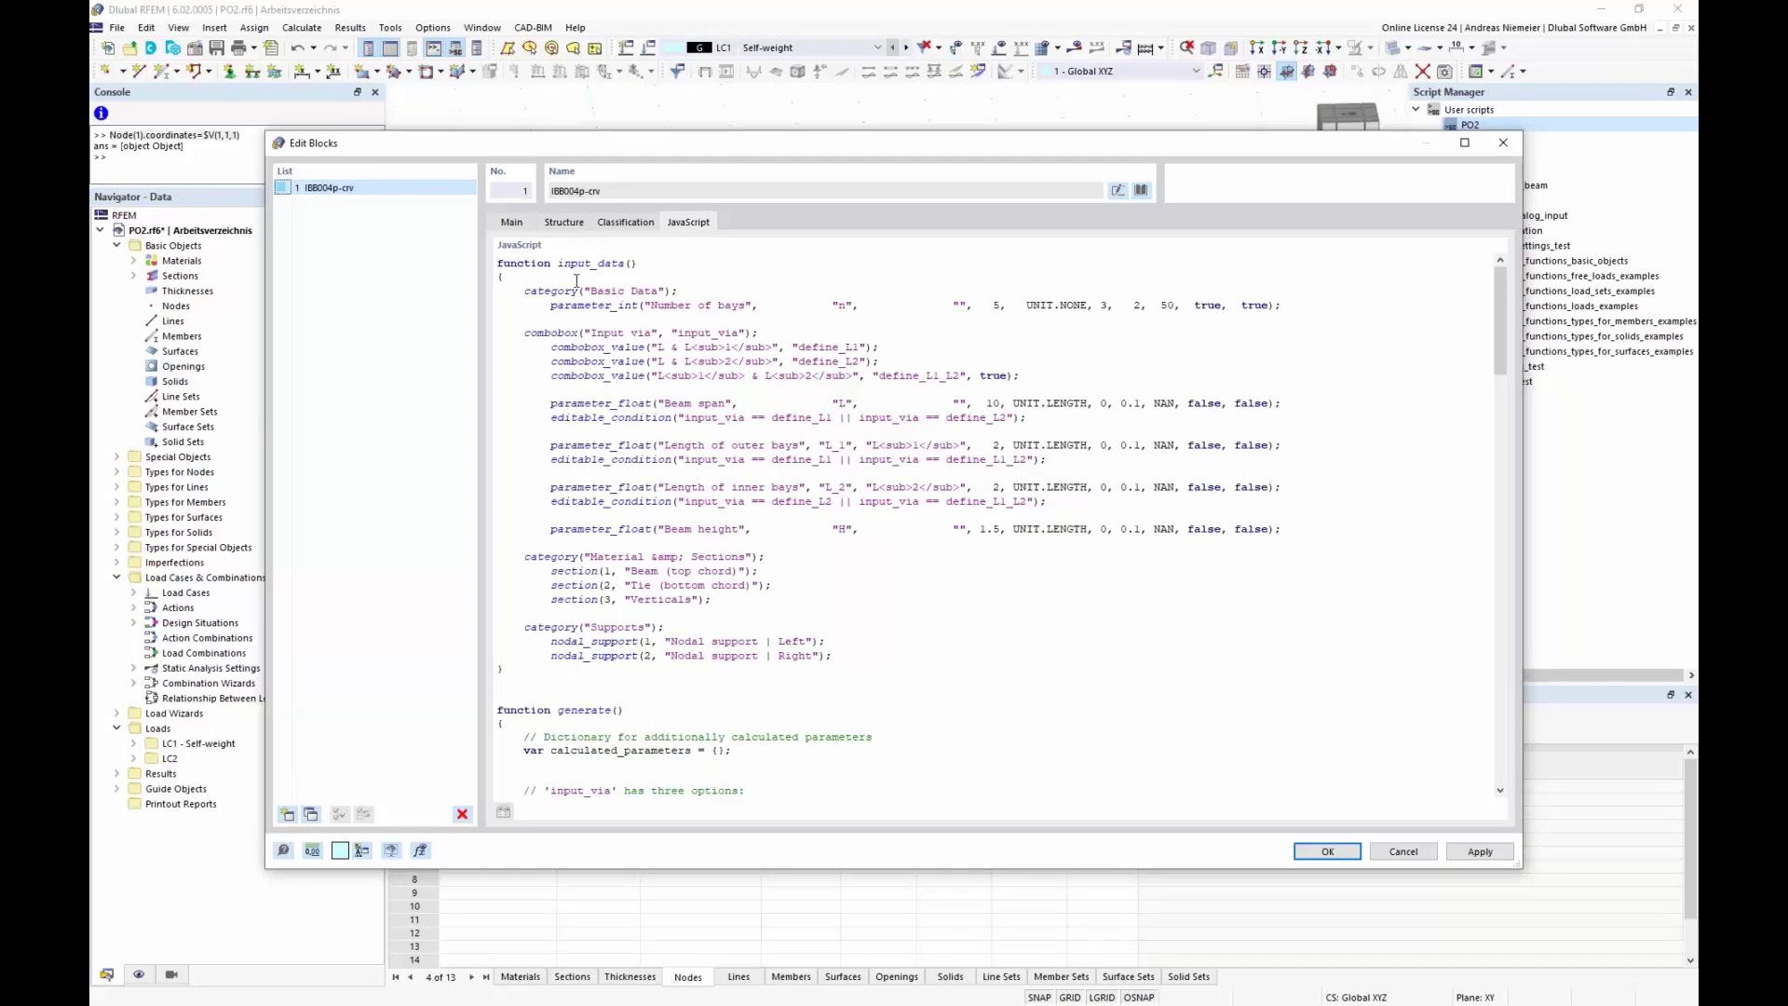
- Examine the block's structure parameters and the formula options for the number of bays
click(563, 225)
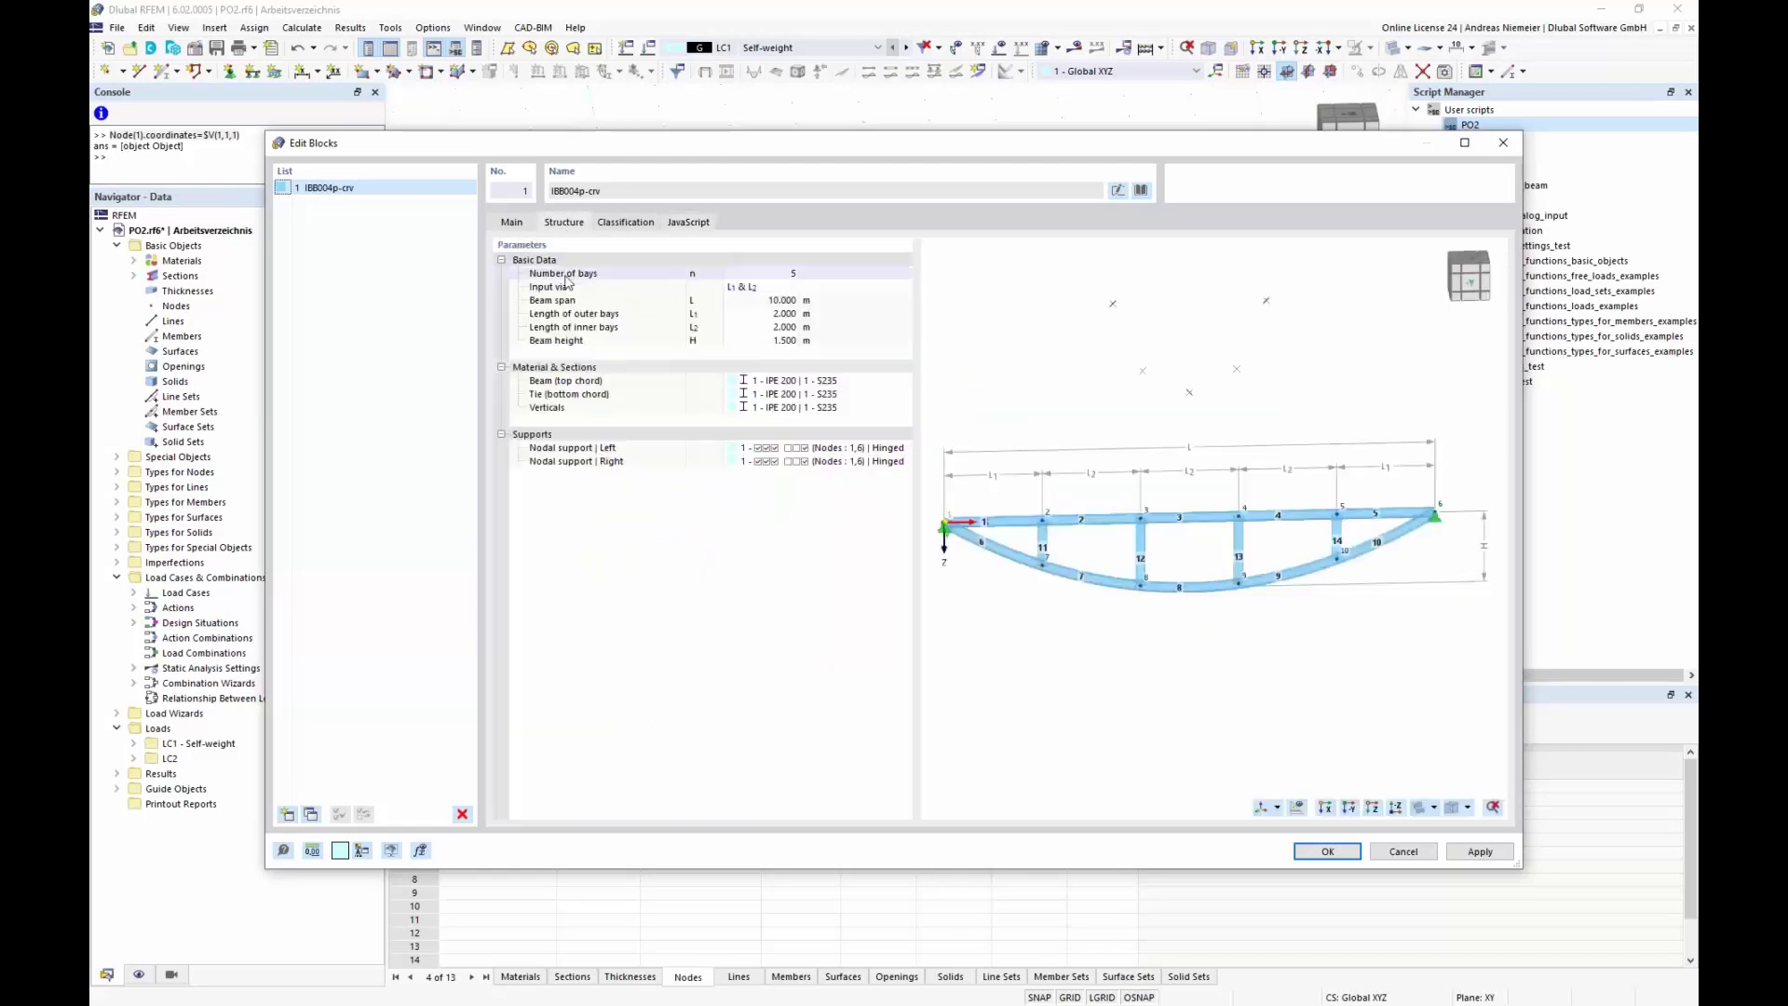
click(771, 273)
click(795, 272)
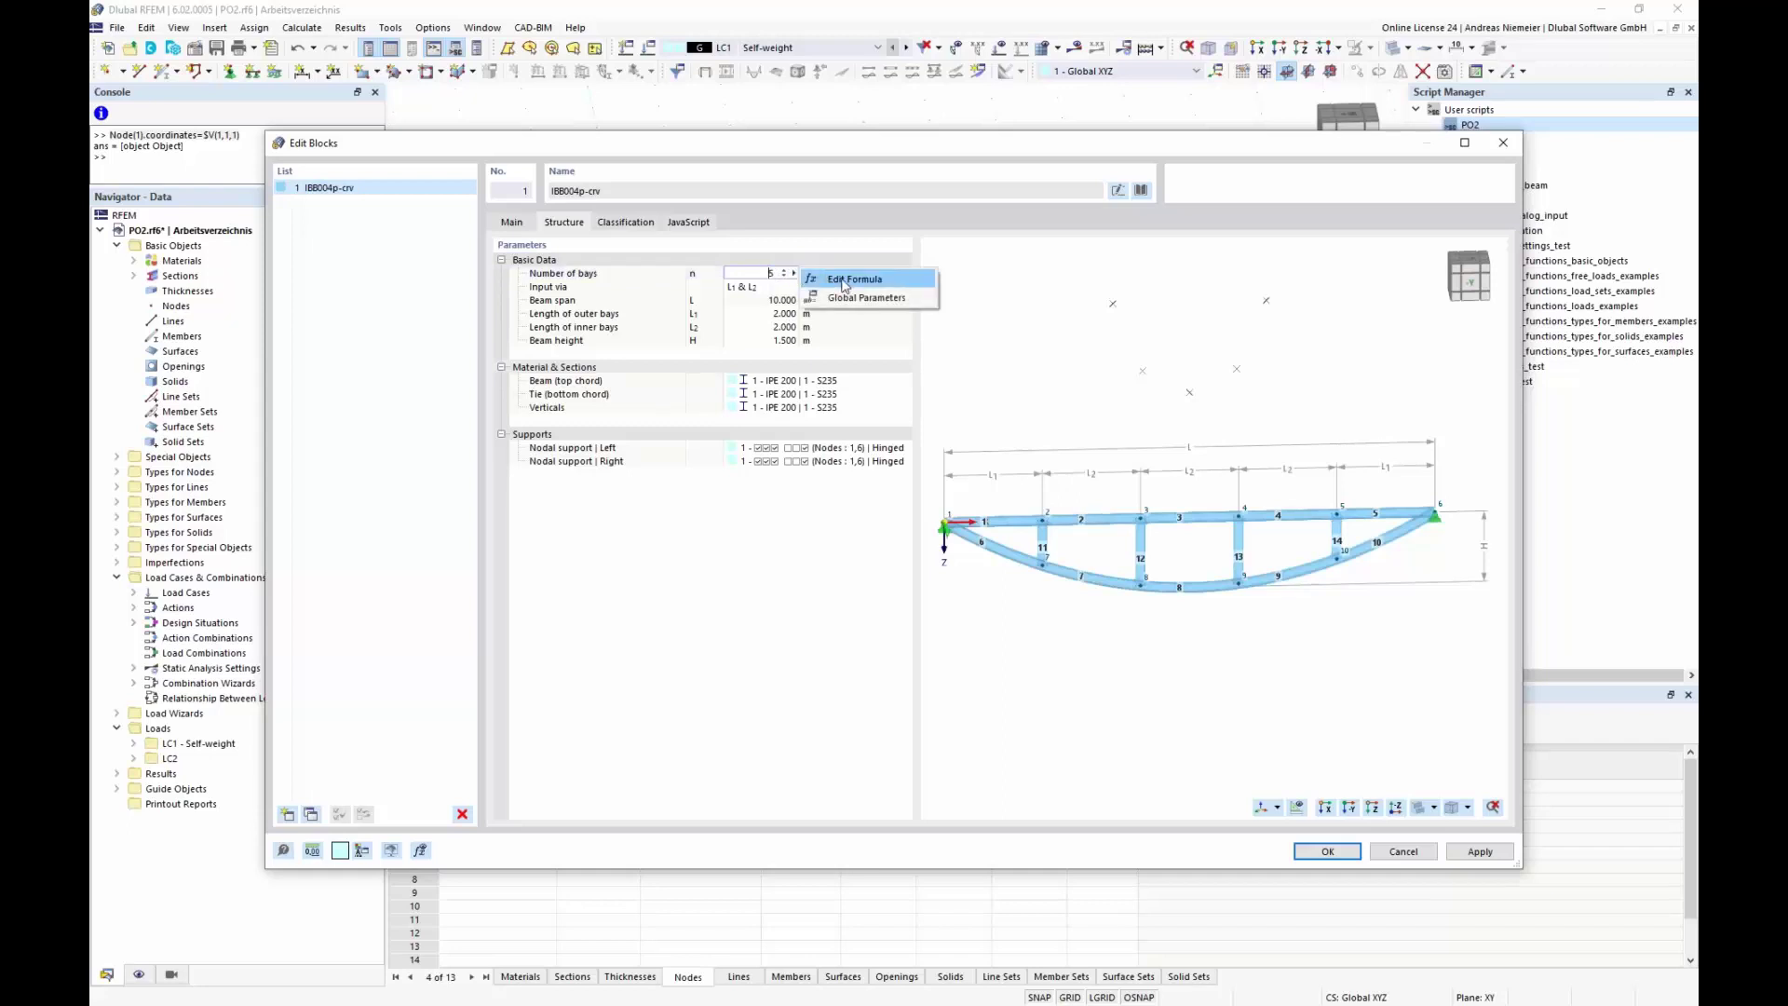
click(827, 711)
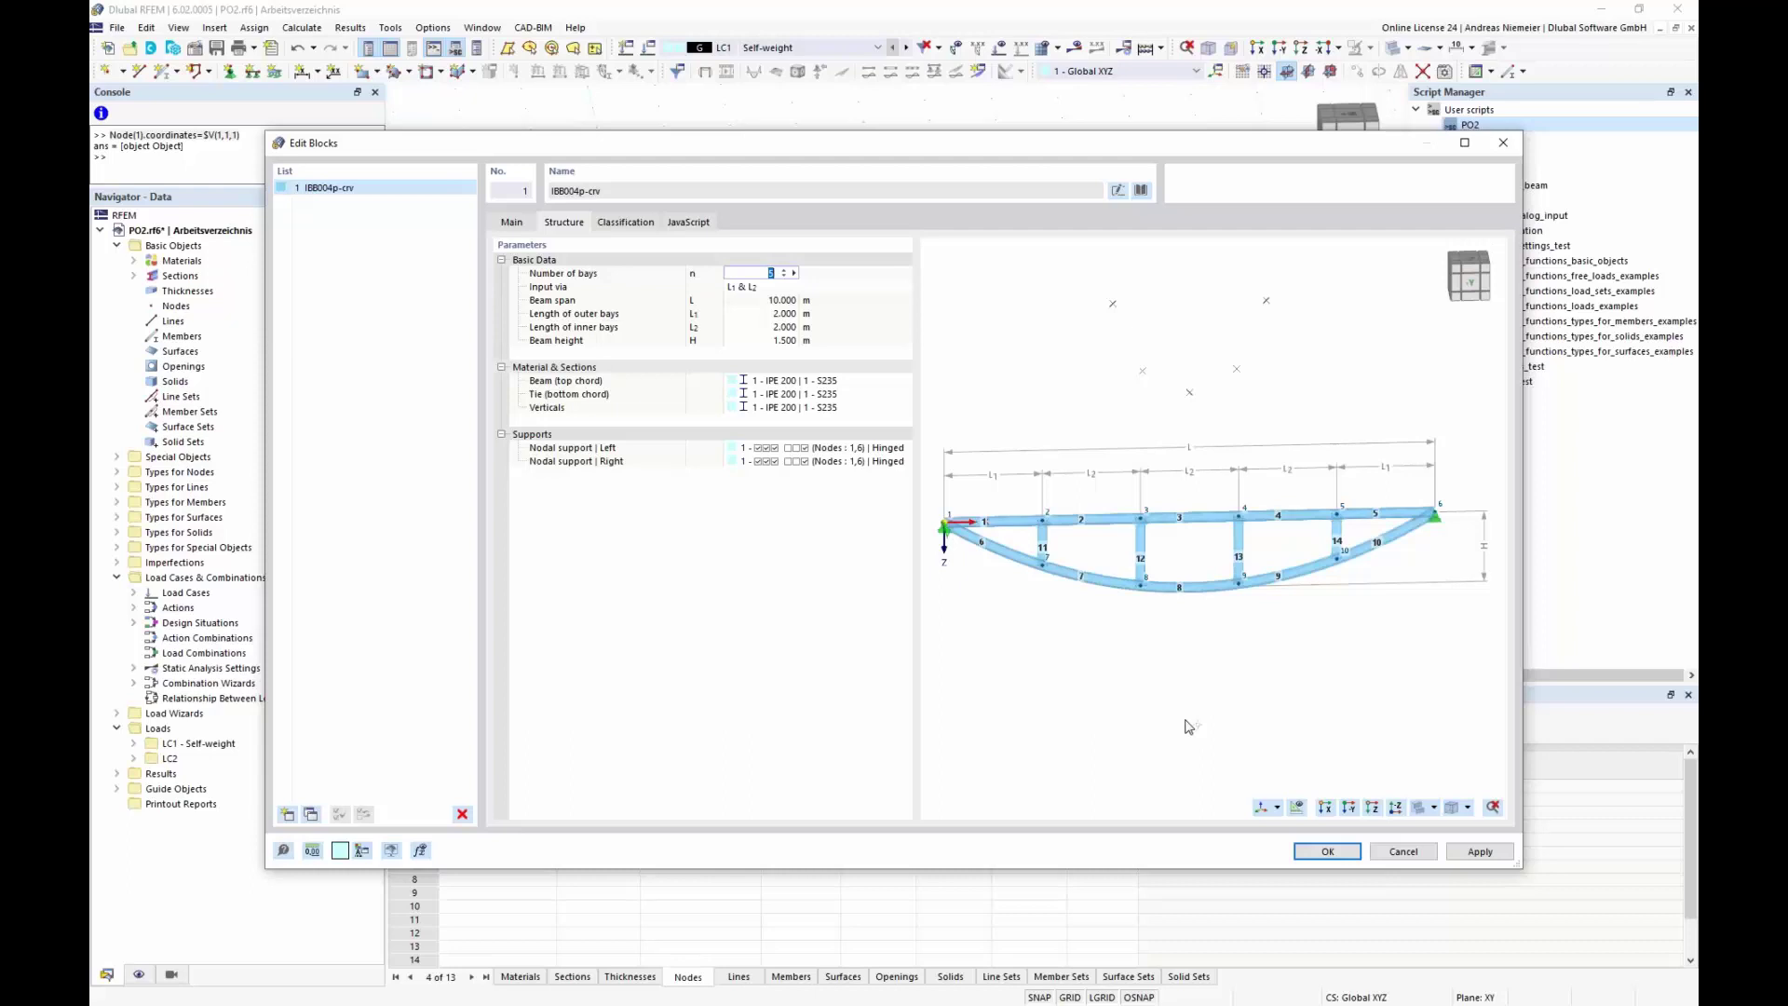
- Cancel the block editing, switch to the PO2 script in Notepad++ and add the line function generate() above the comment
click(1403, 852)
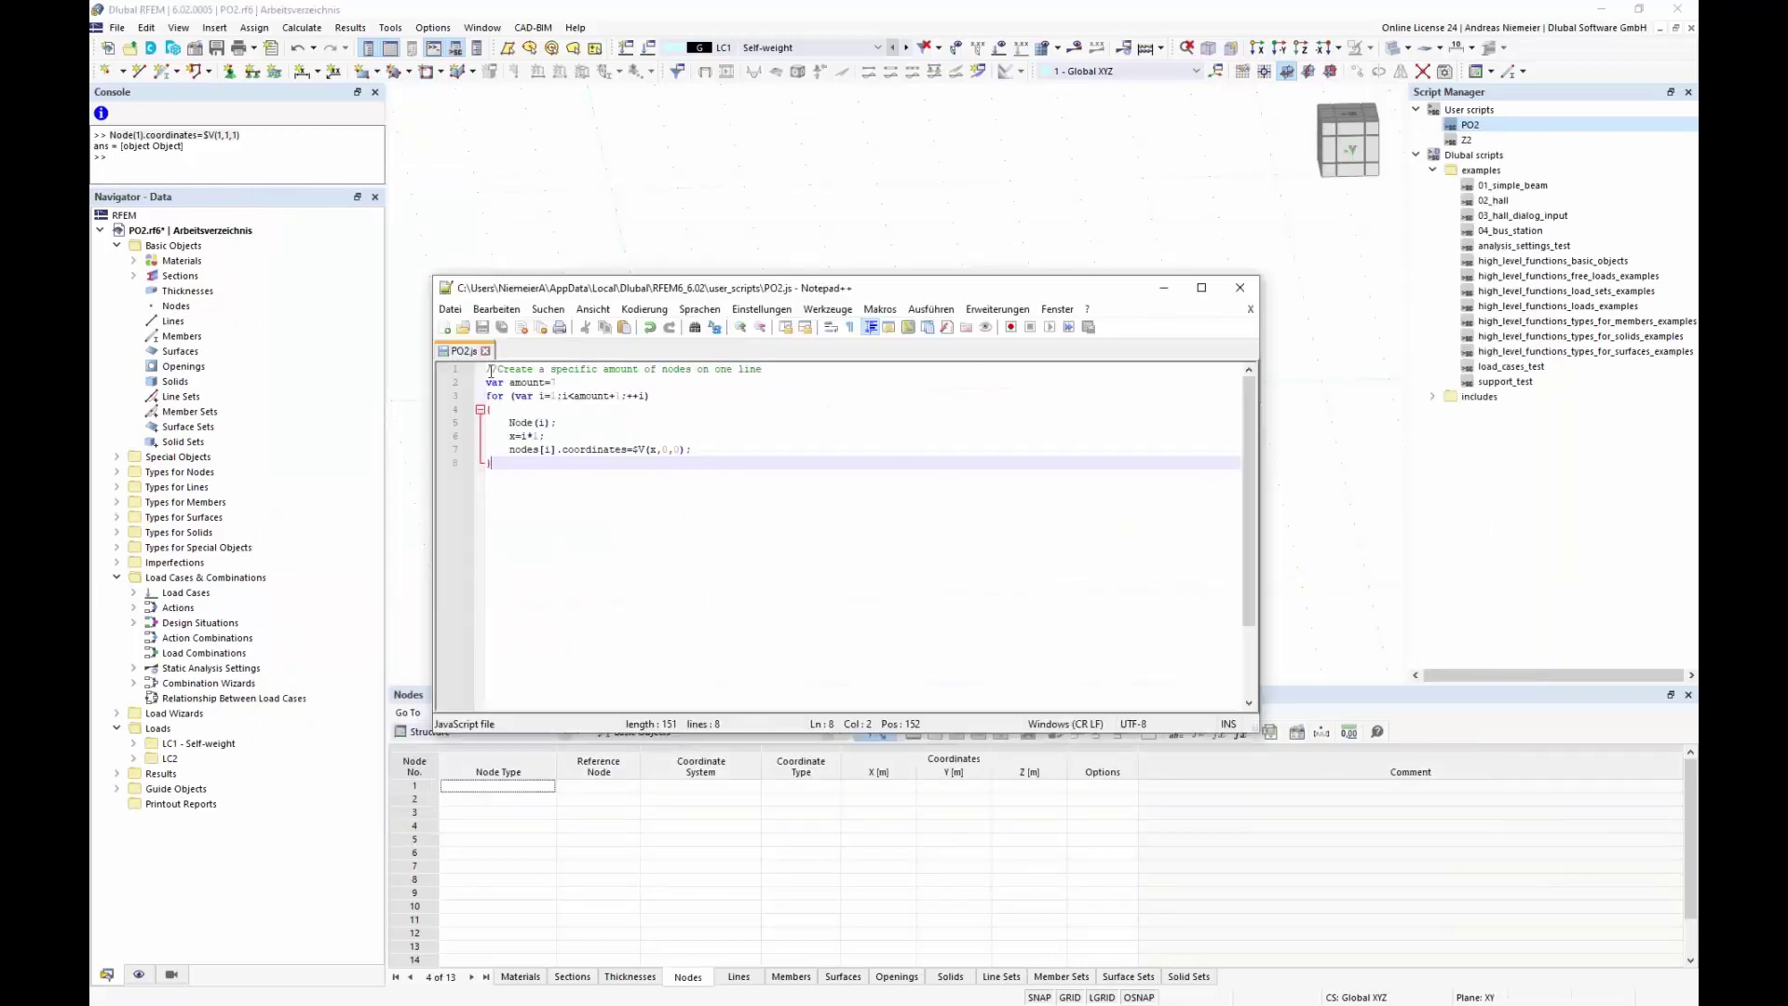
click(489, 370)
key(Return)
key(Up)
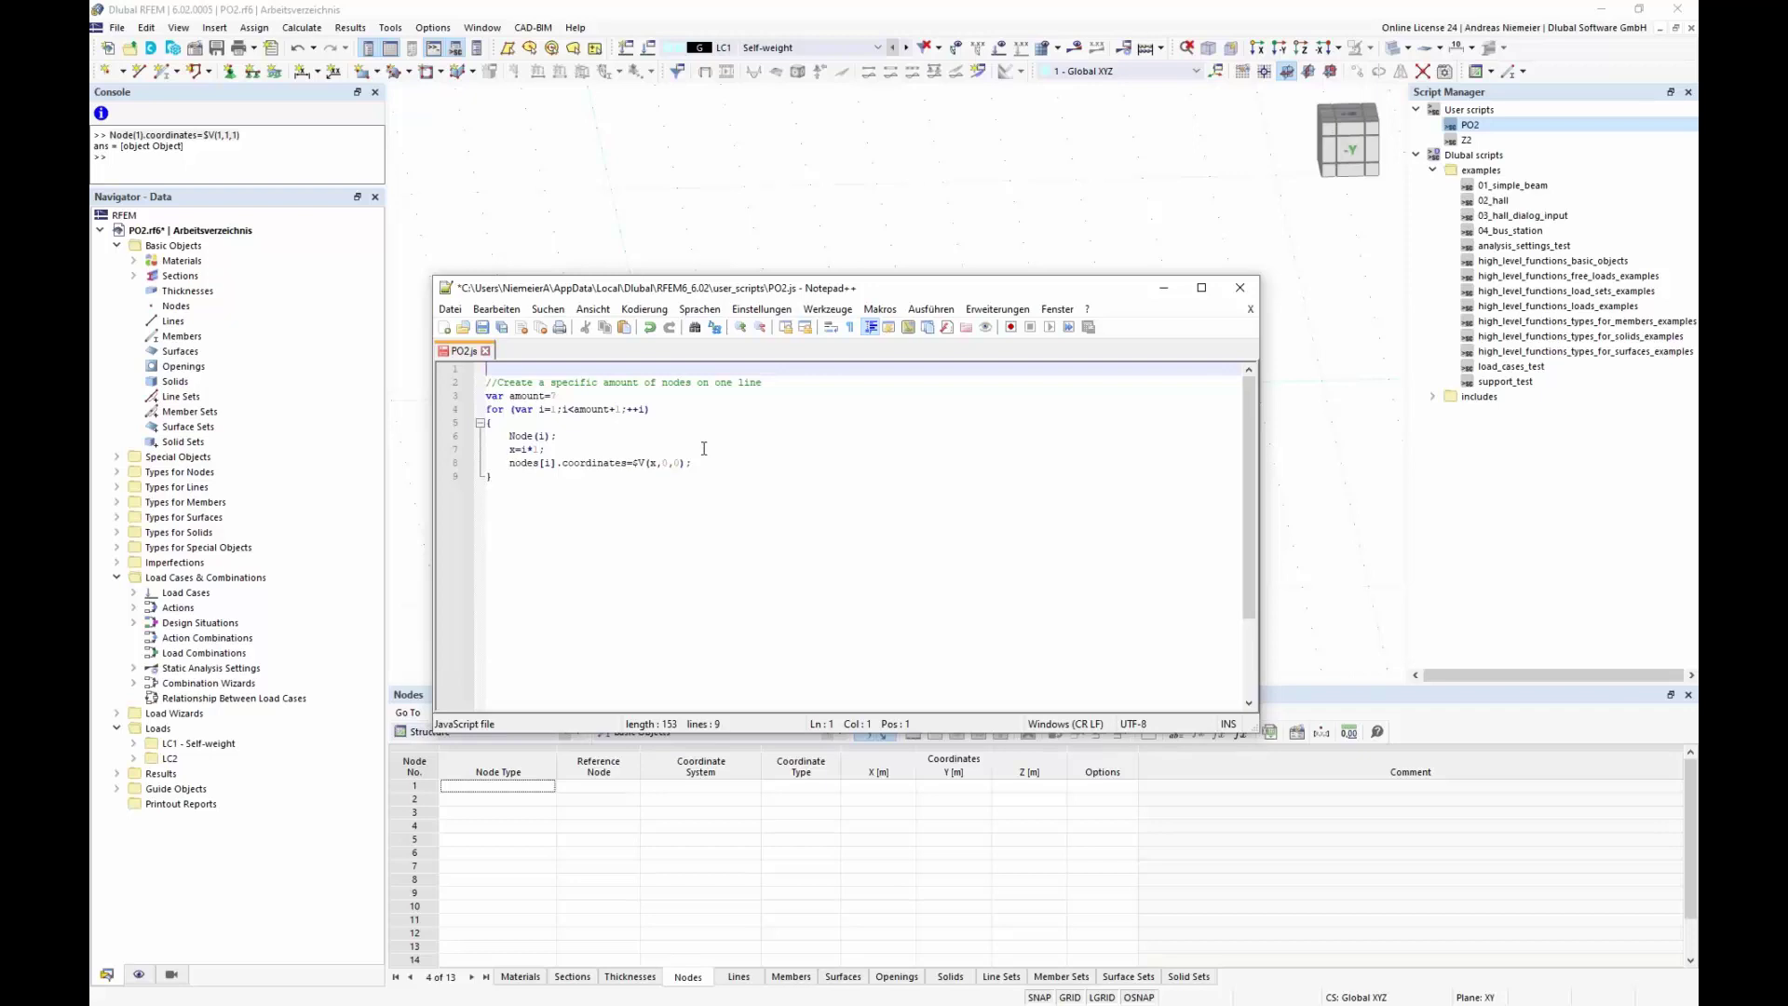
text(function generate())
key(Return)
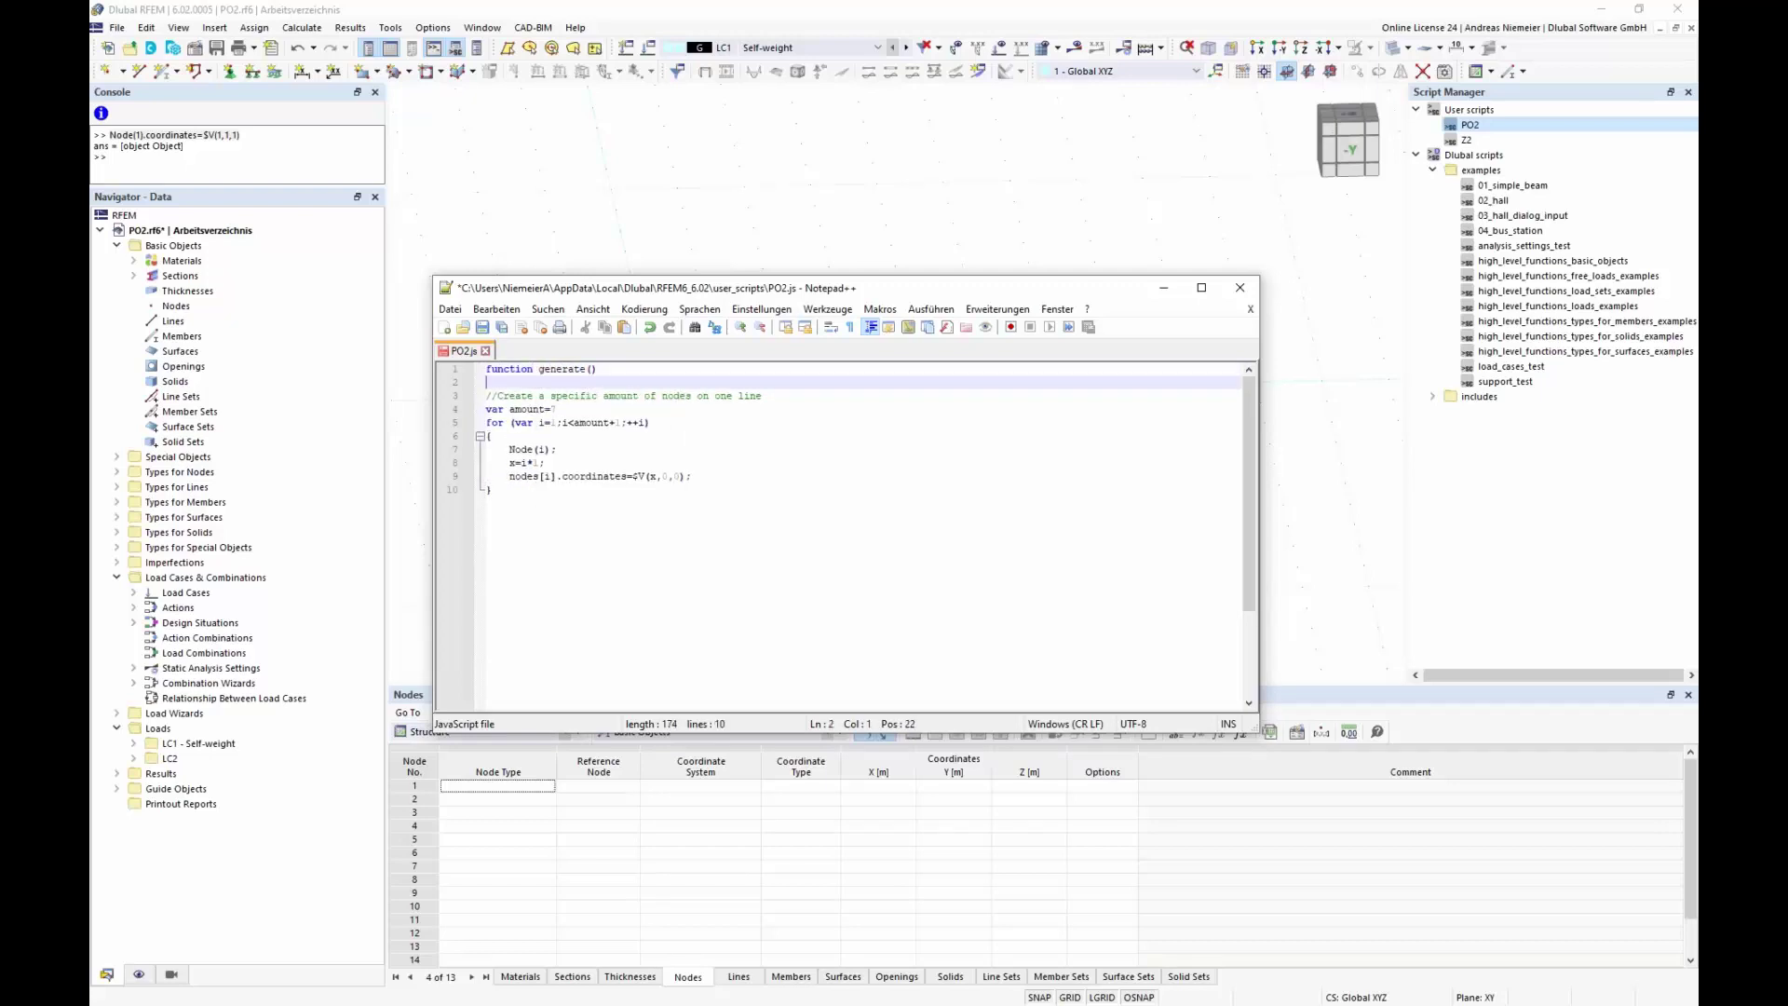
- Enclose the existing script code in curly braces as the body of the generate function and save the file
text({)
click(654, 496)
key(Return)
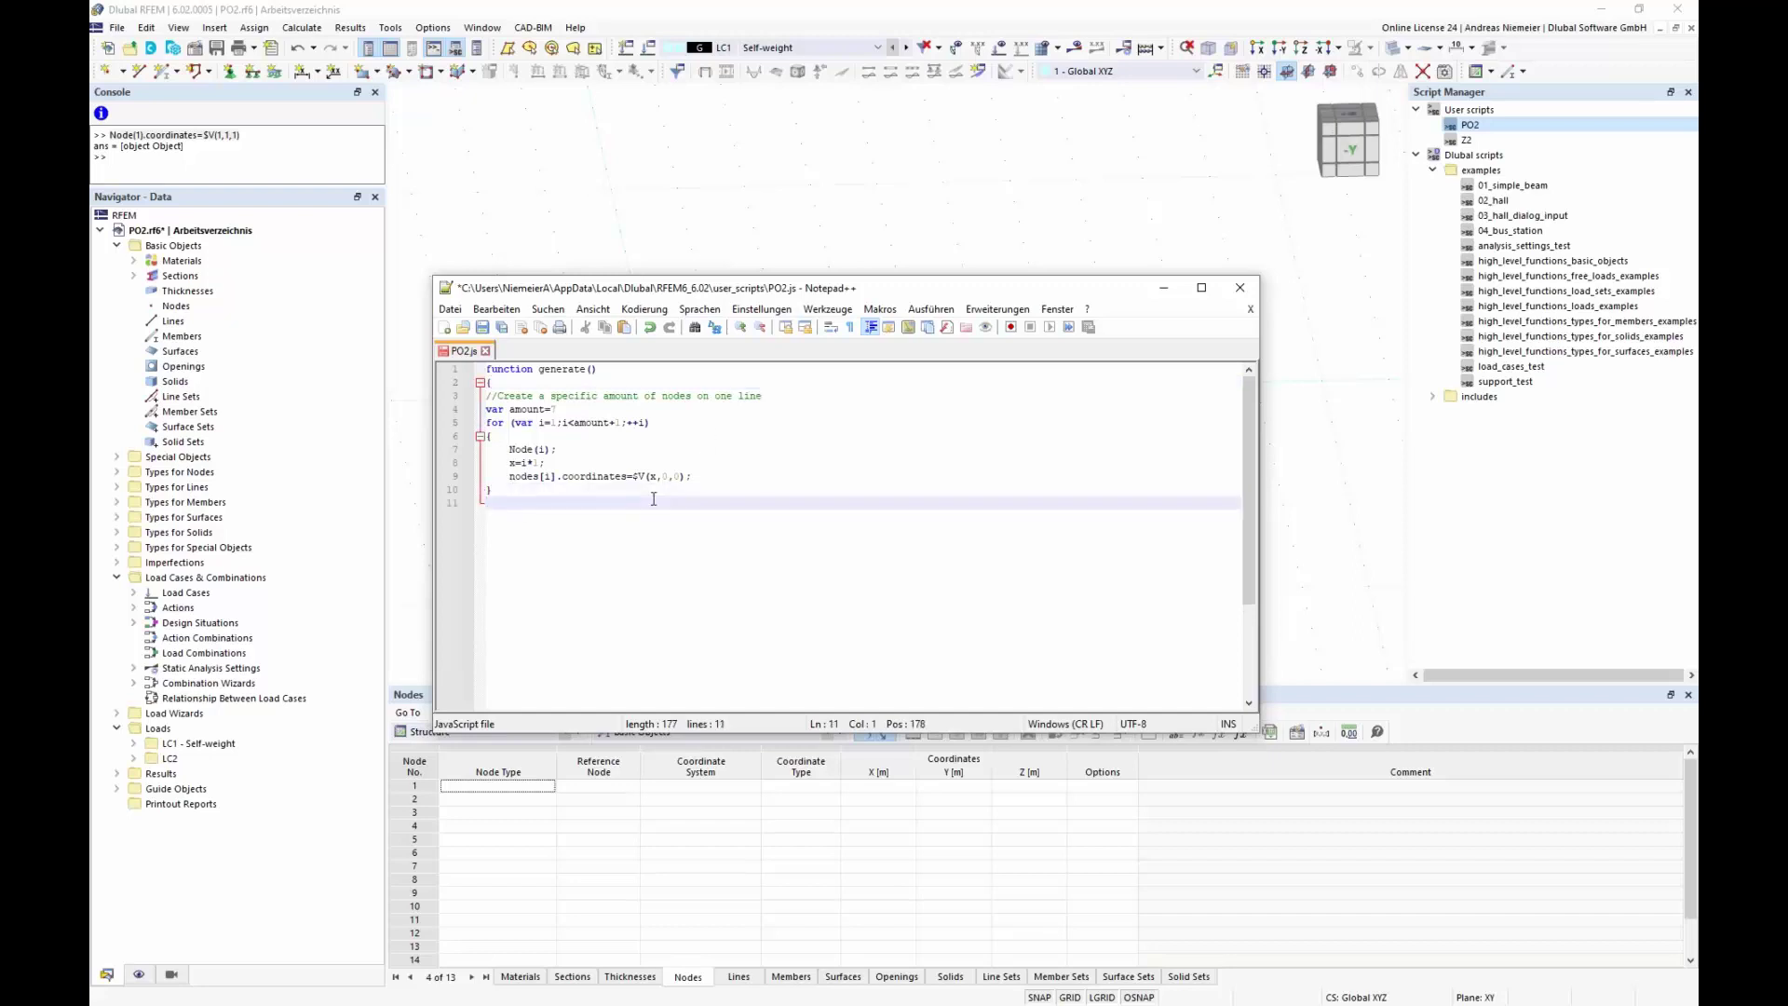
text(})
click(481, 327)
- Begin saving a copy of the PO2 script under a different location, choosing the Desktop folder
click(793, 157)
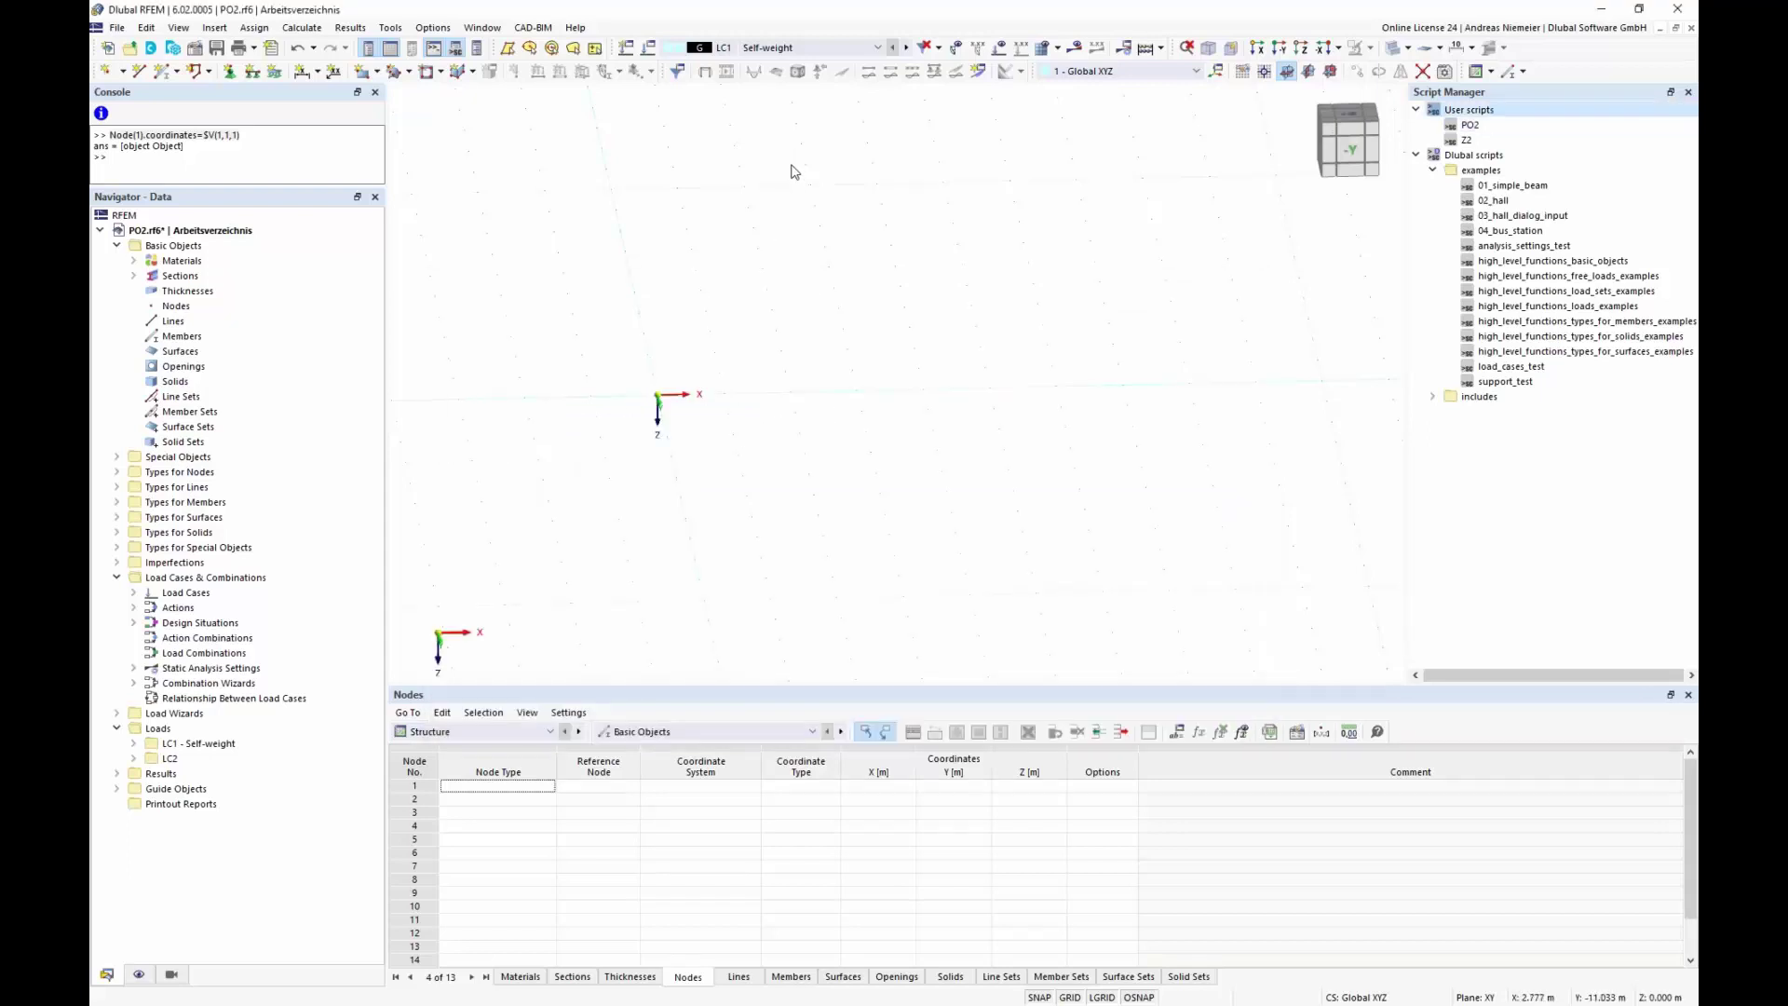
key(alt+Tab)
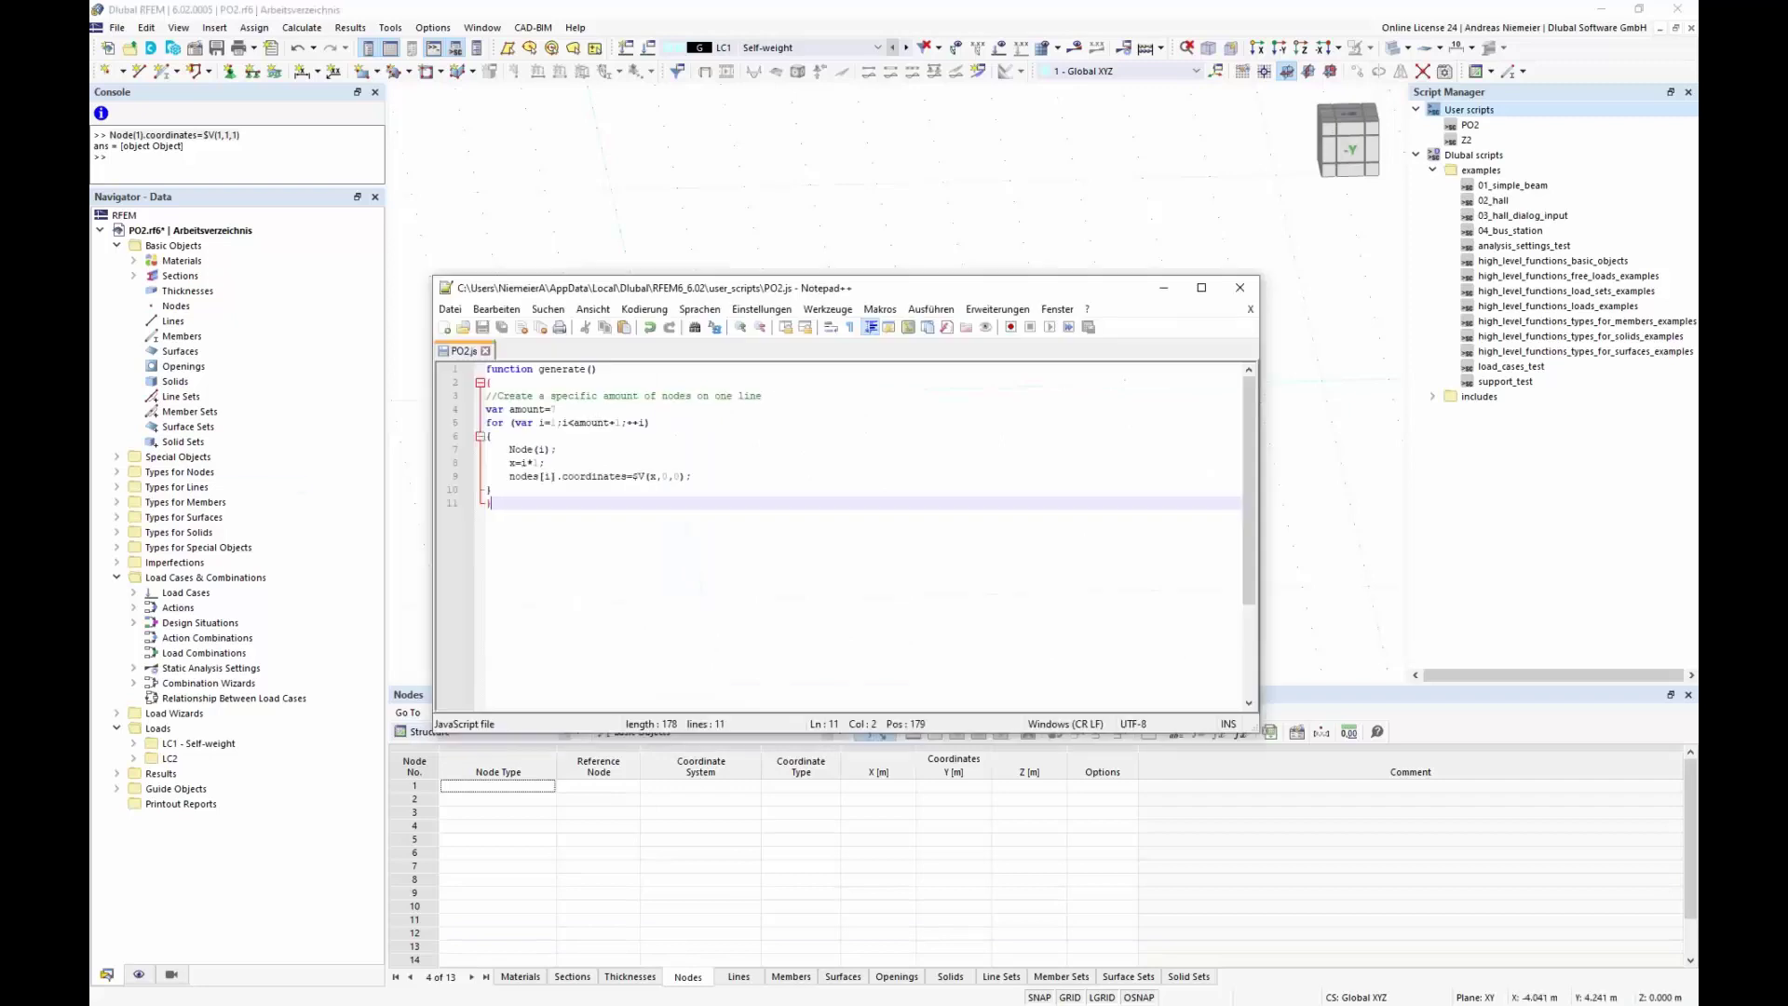
click(451, 309)
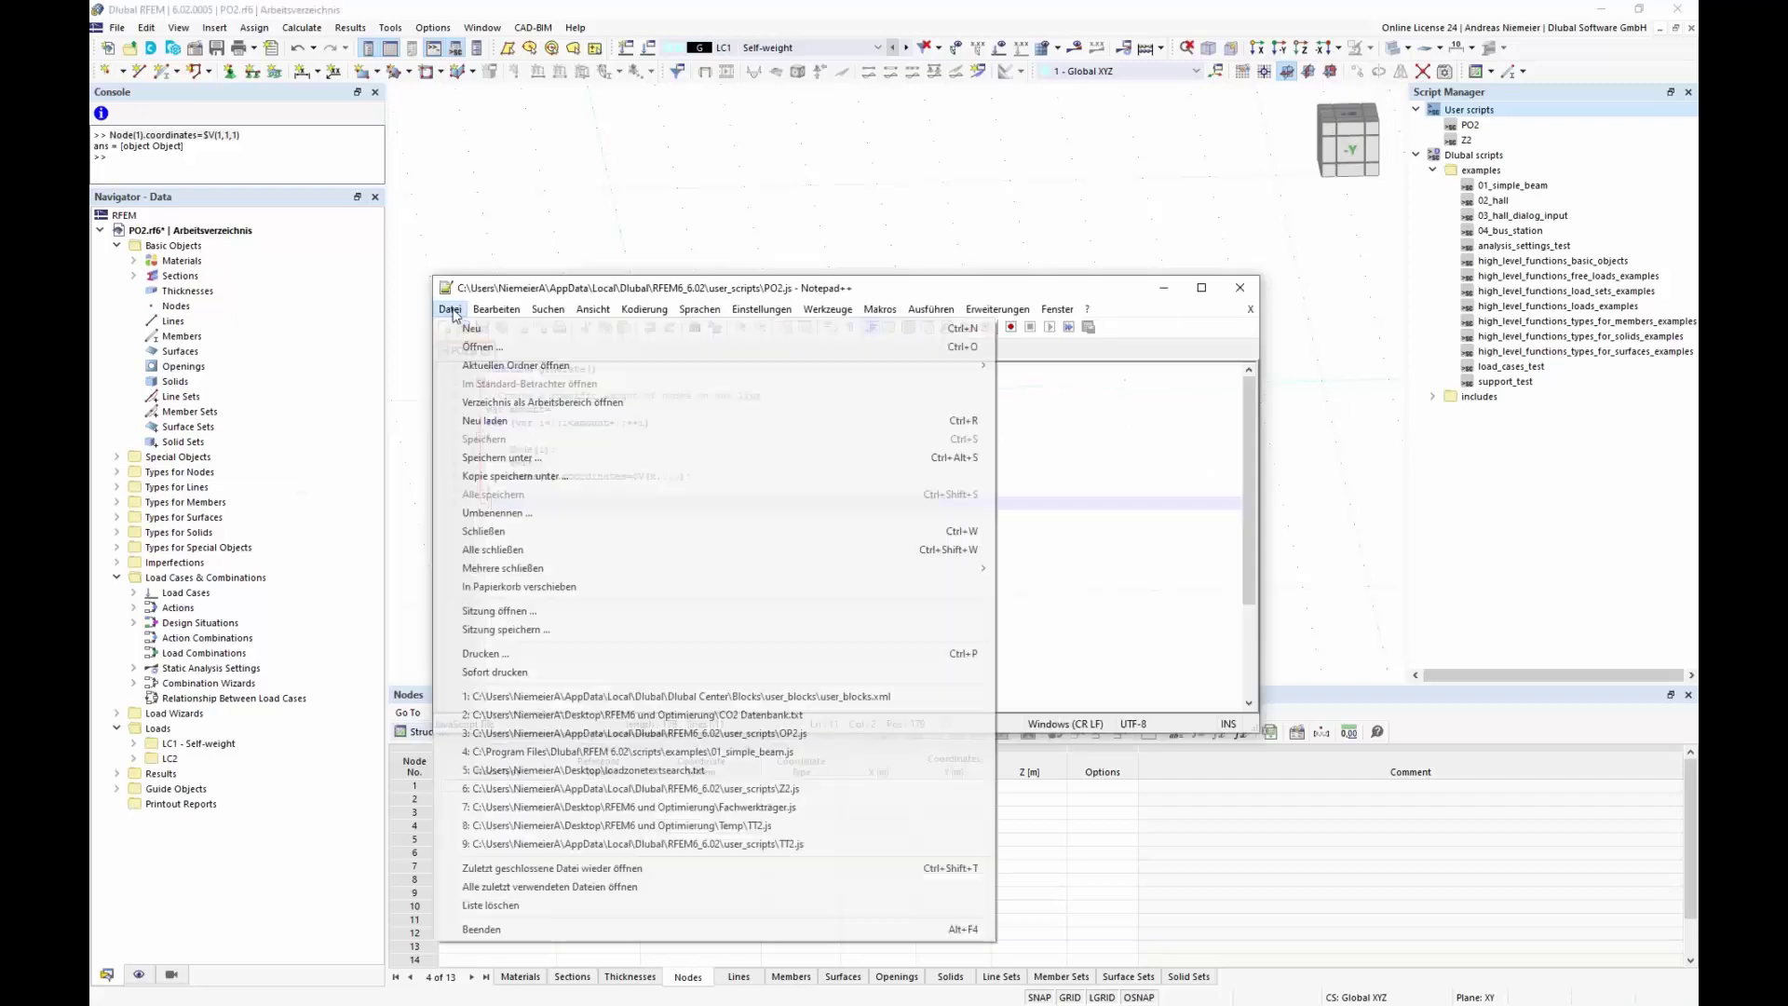
click(507, 458)
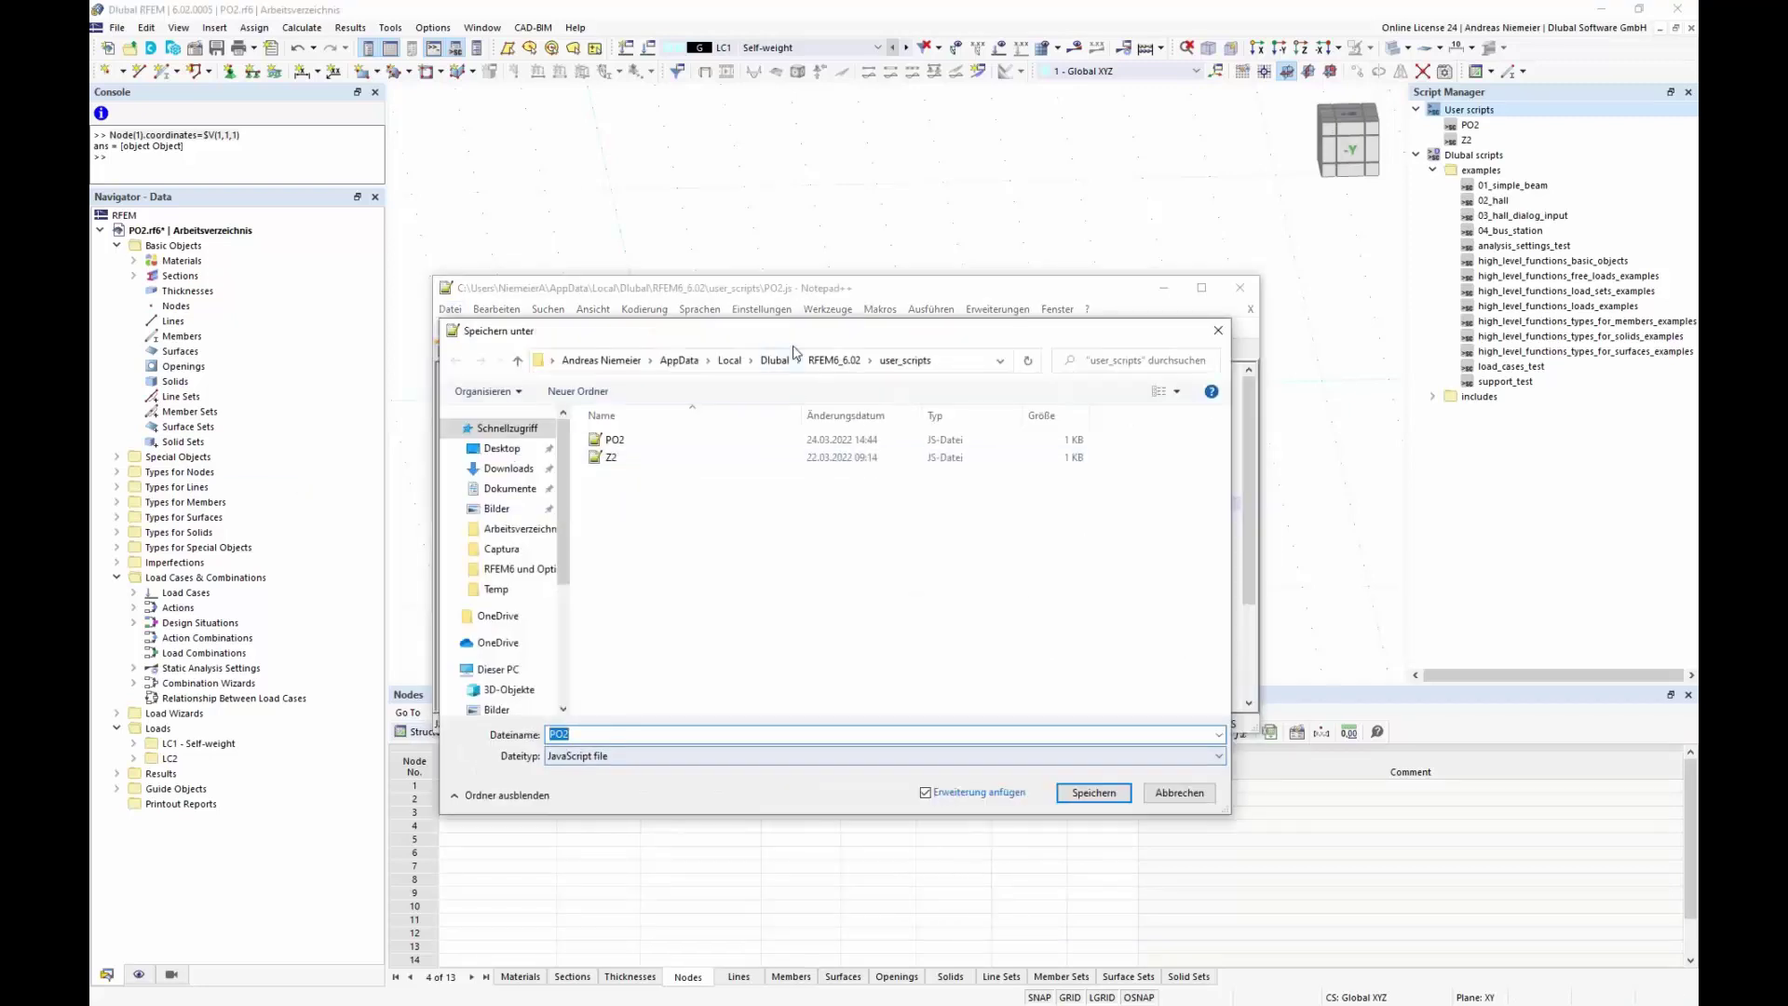
click(503, 448)
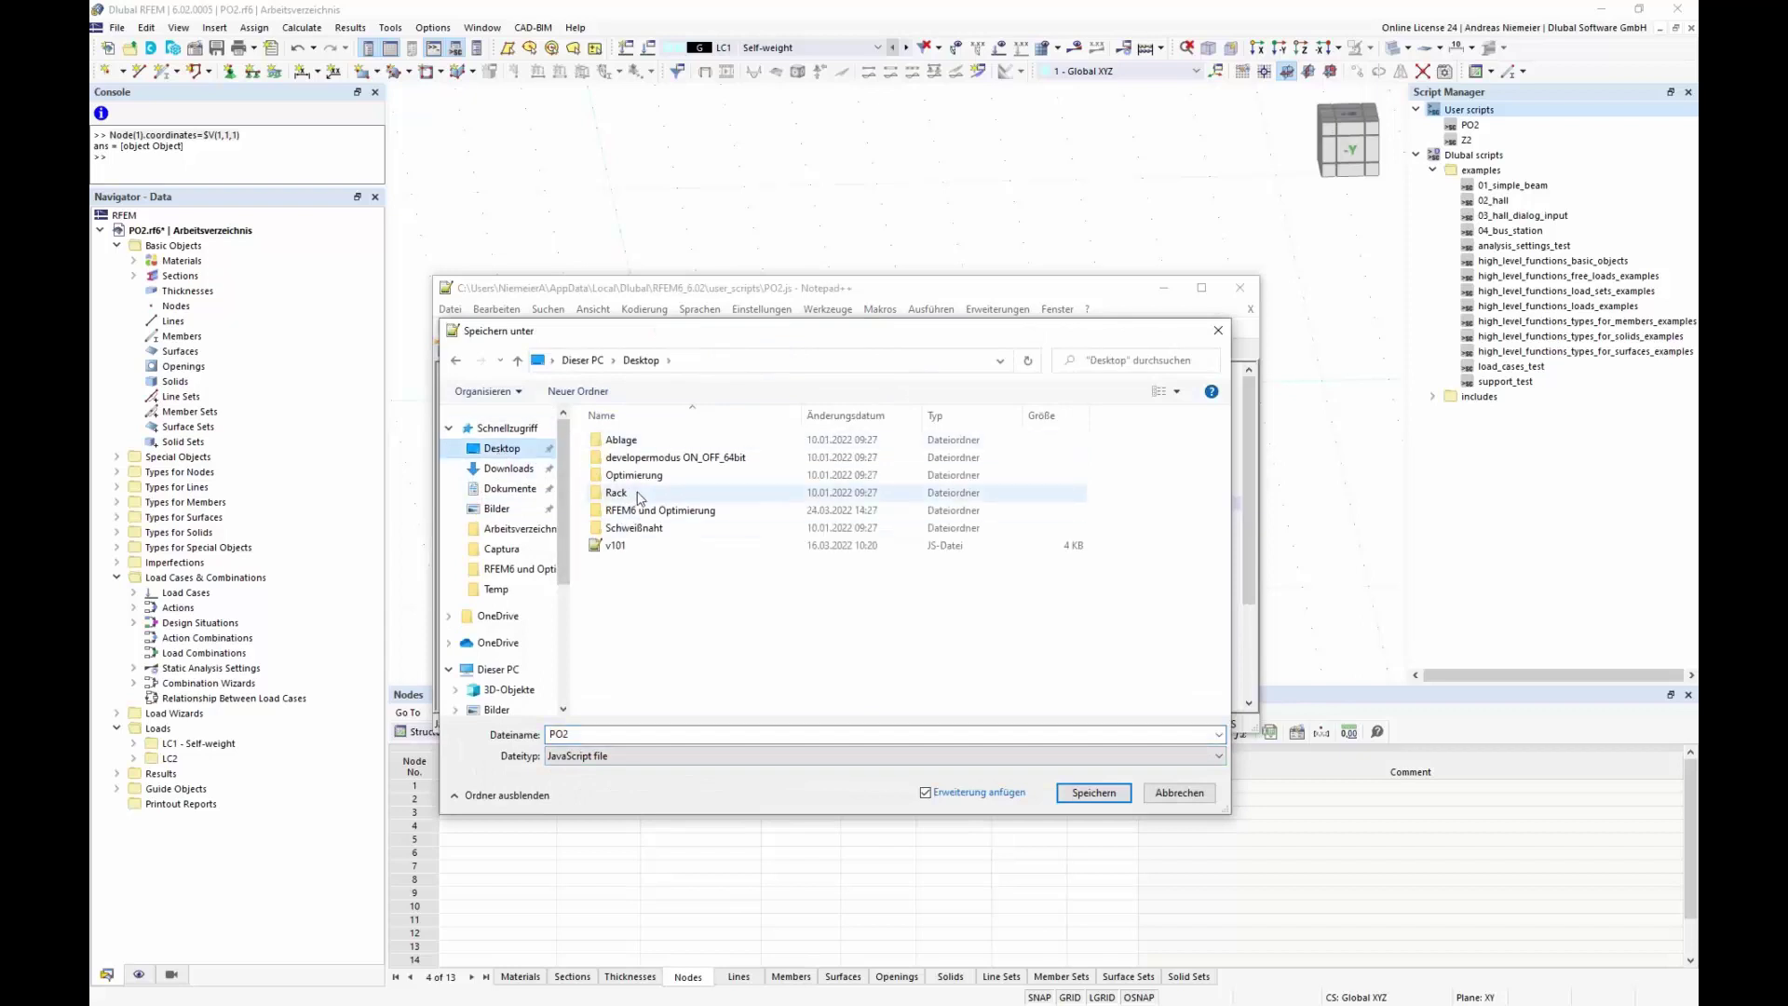
- Save the script as the JavaScript file PO2 in Desktop > RFEM6 und Optimierung > Temp
double_click(659, 510)
double_click(618, 458)
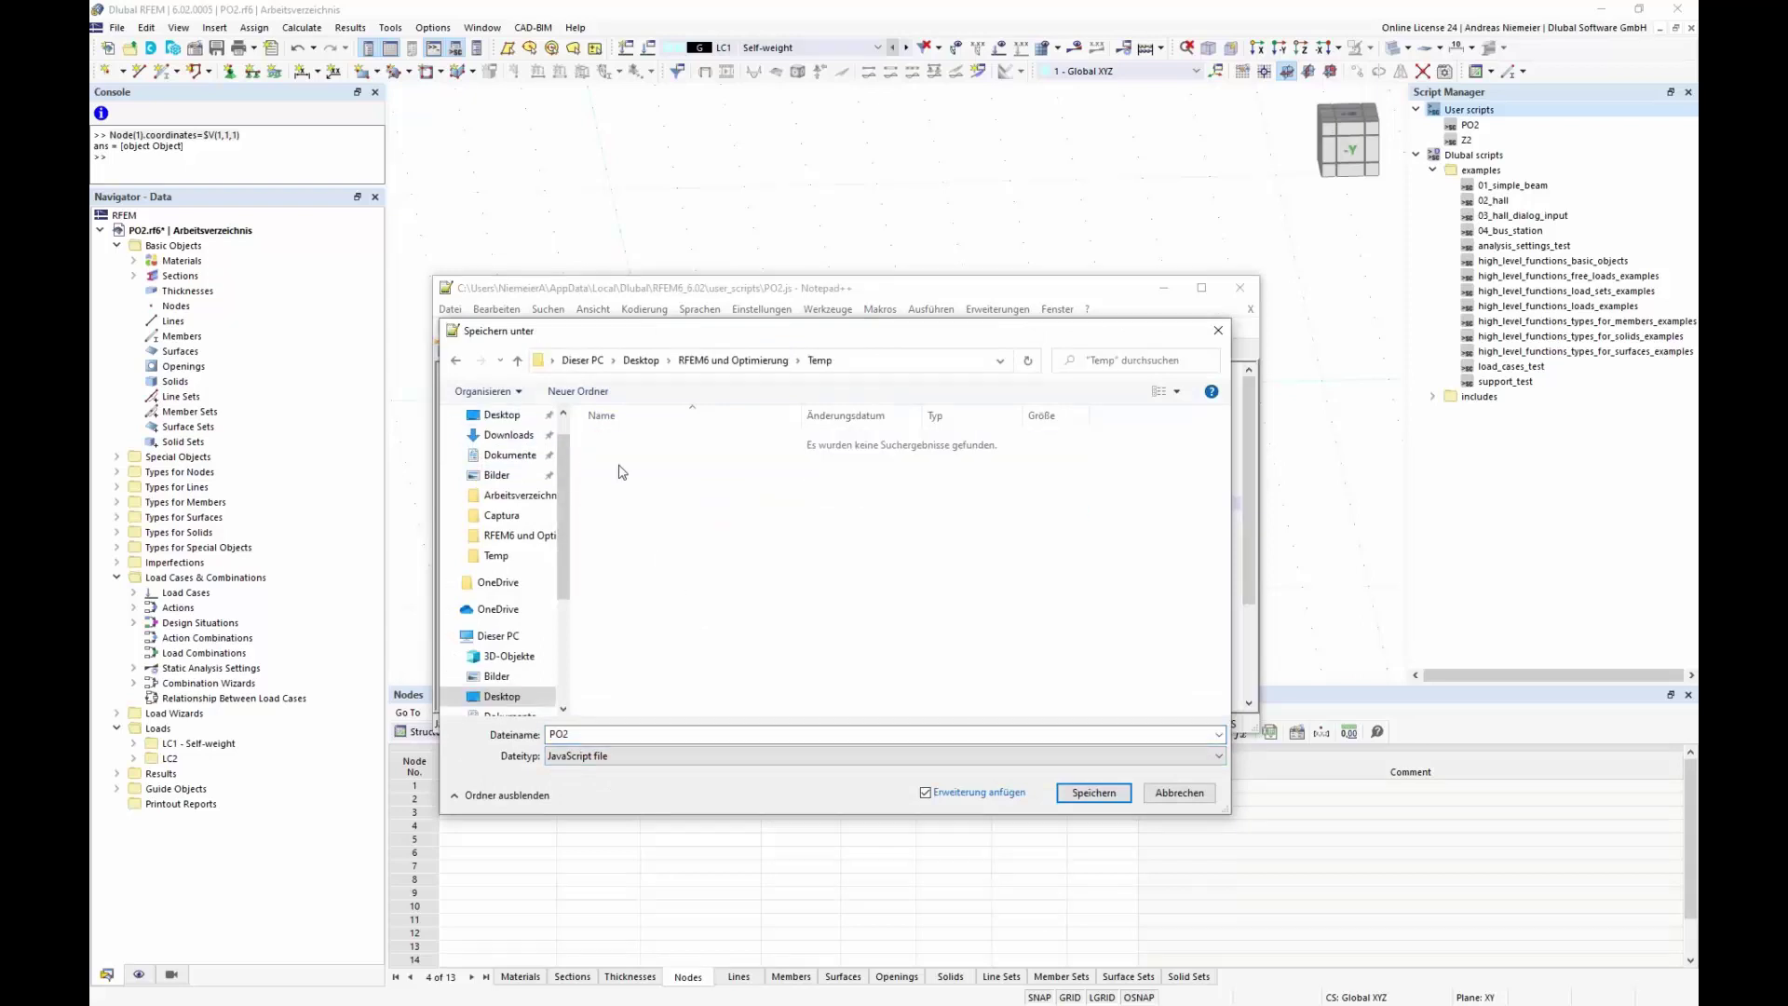
click(1080, 793)
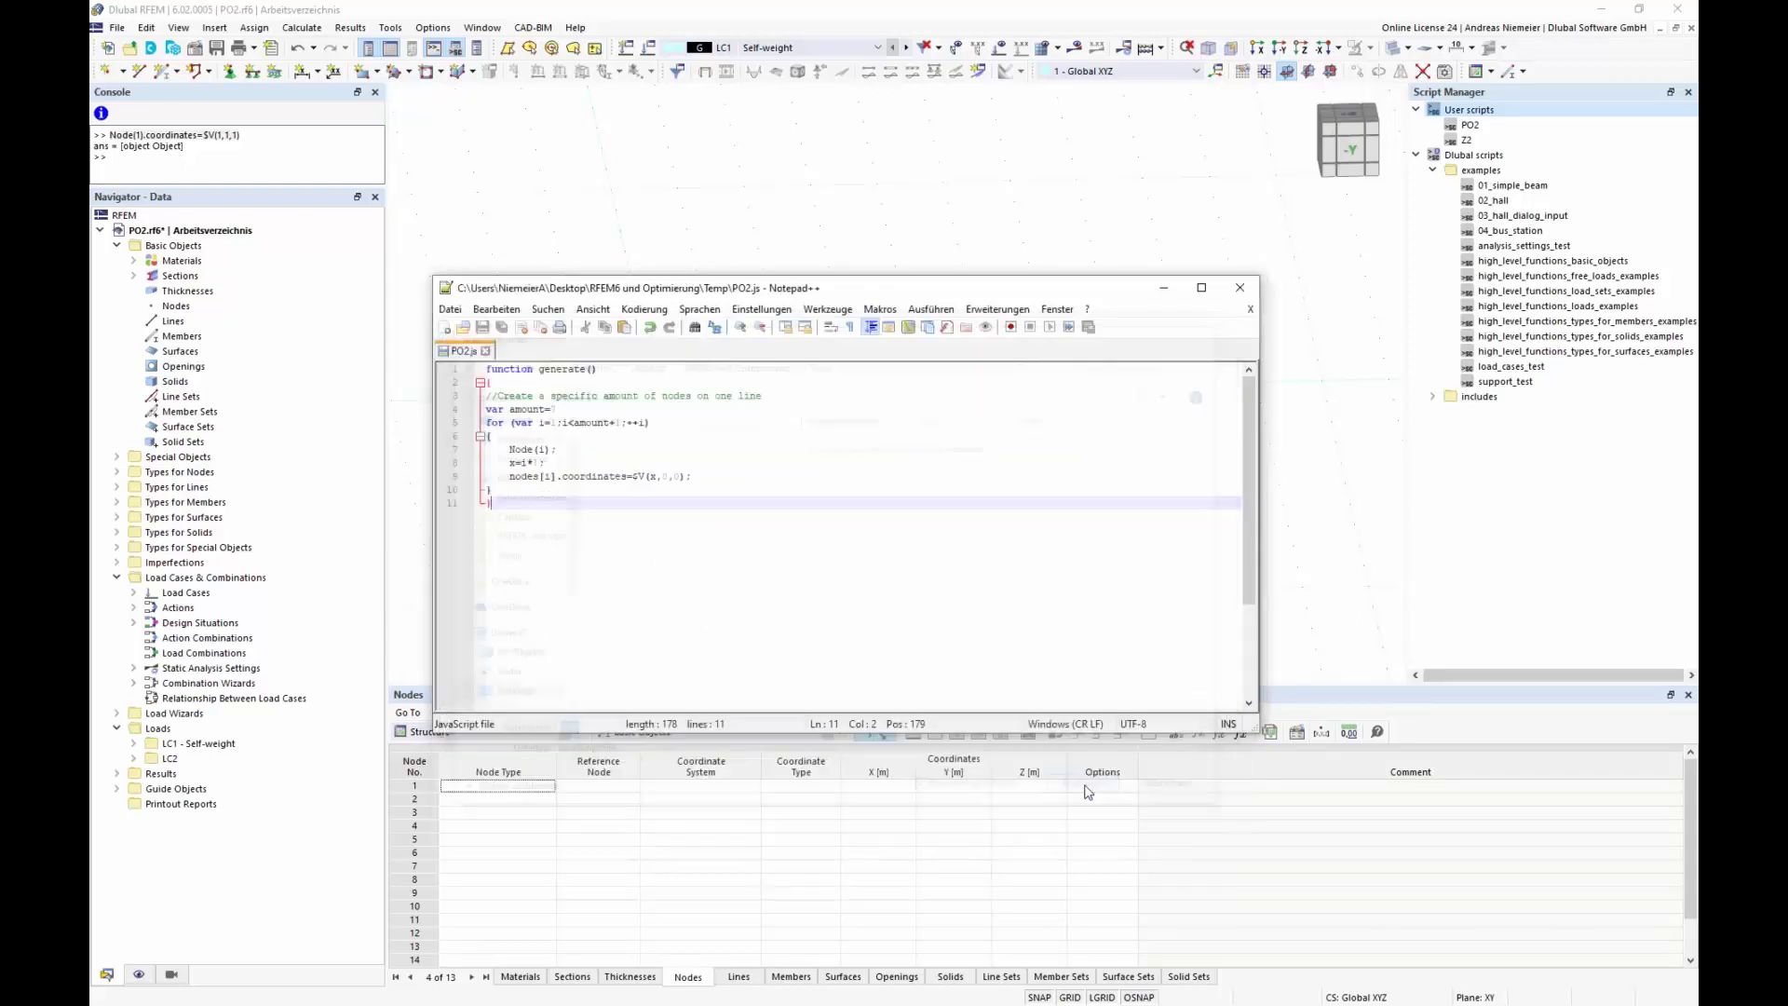
- Switch to RFEM and start saving the model as a block, with Beams as model category 1
click(1048, 162)
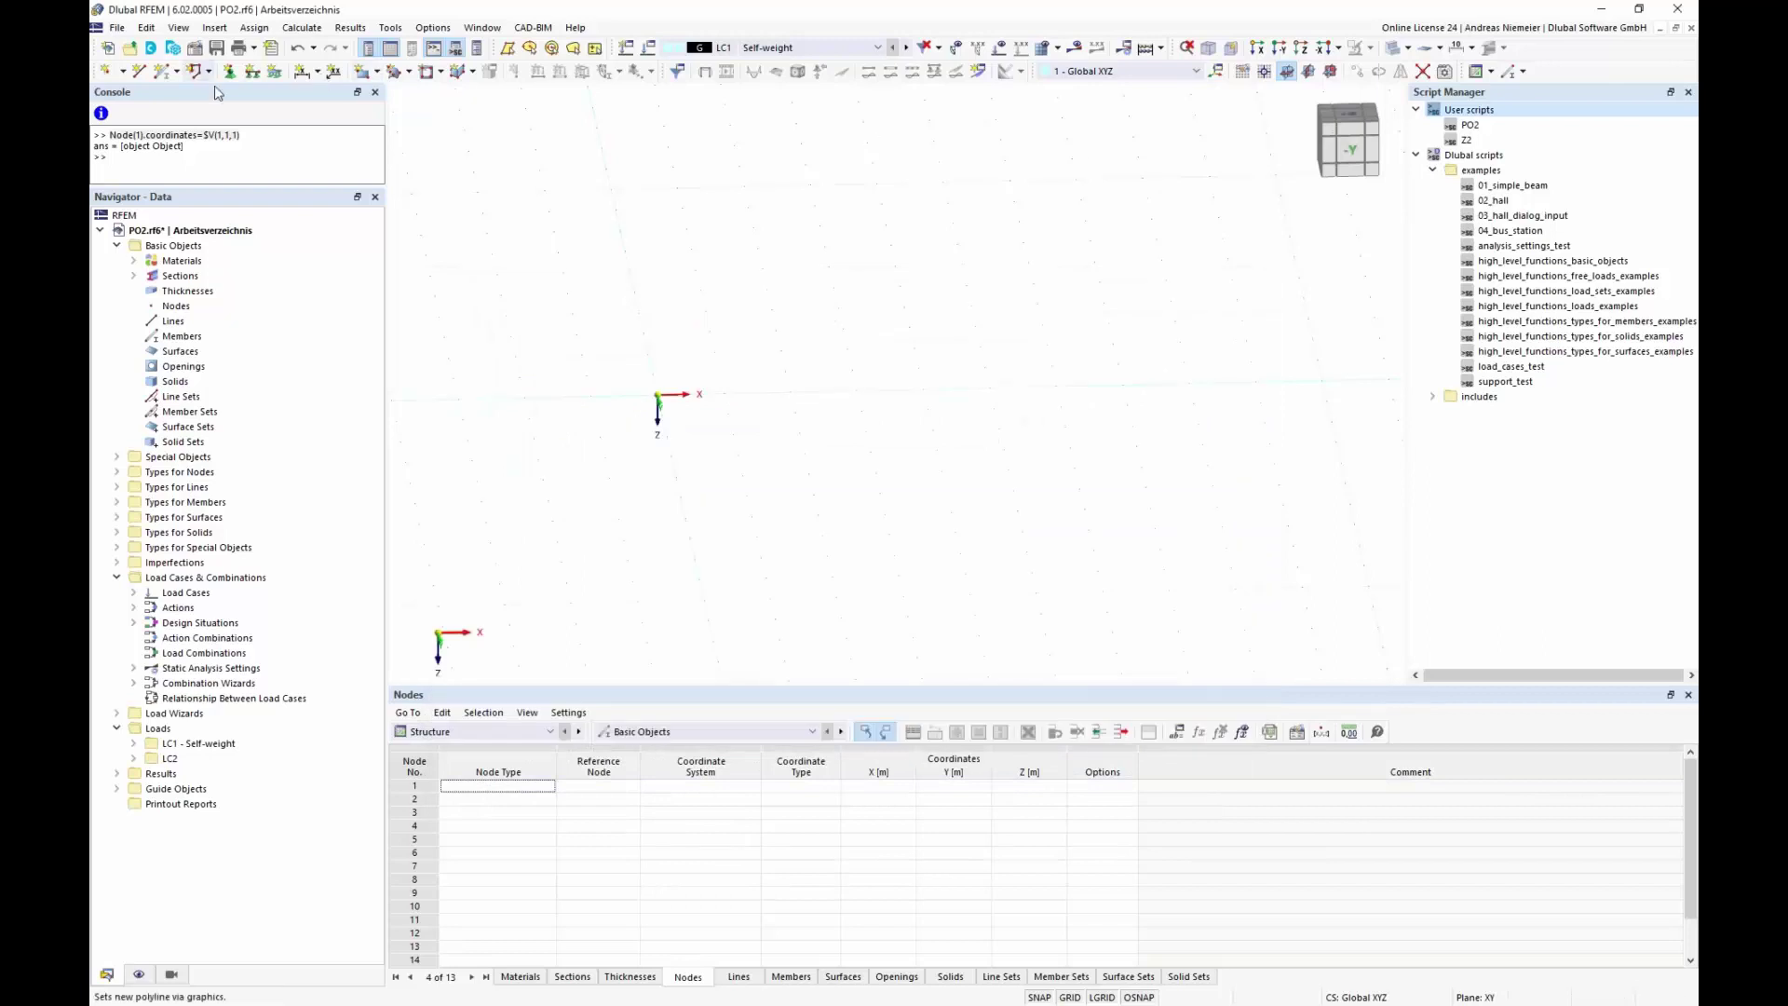
click(121, 28)
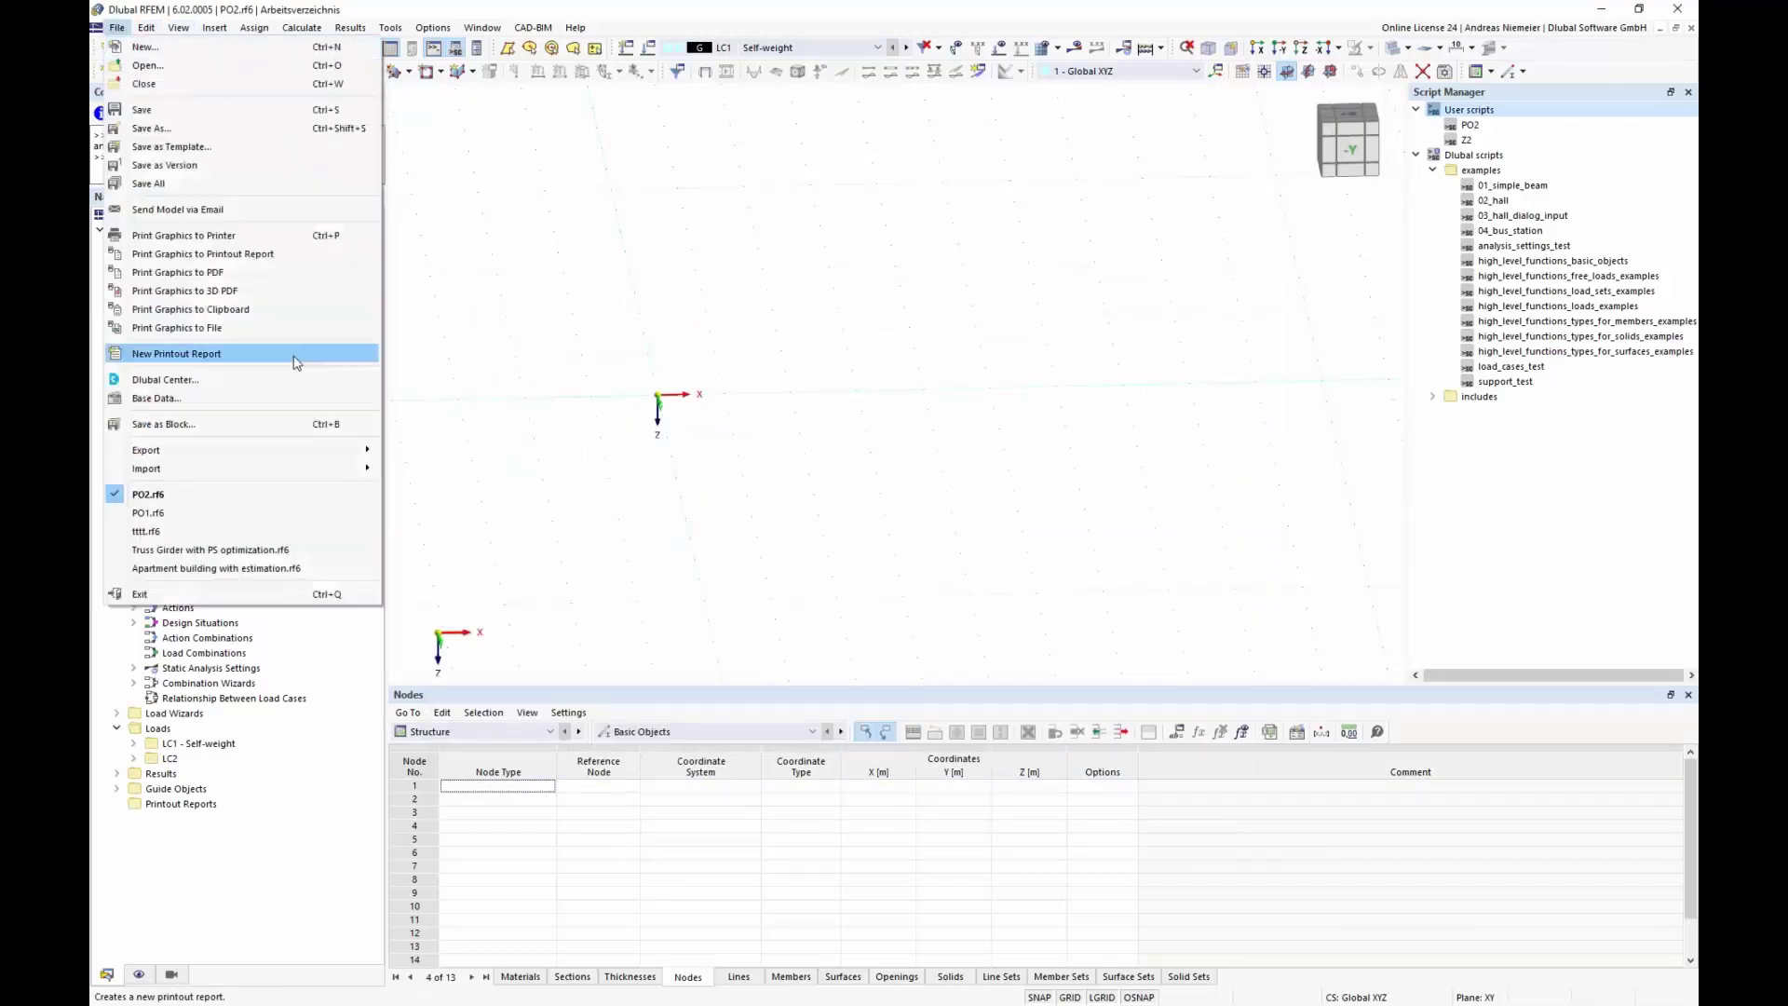
click(208, 425)
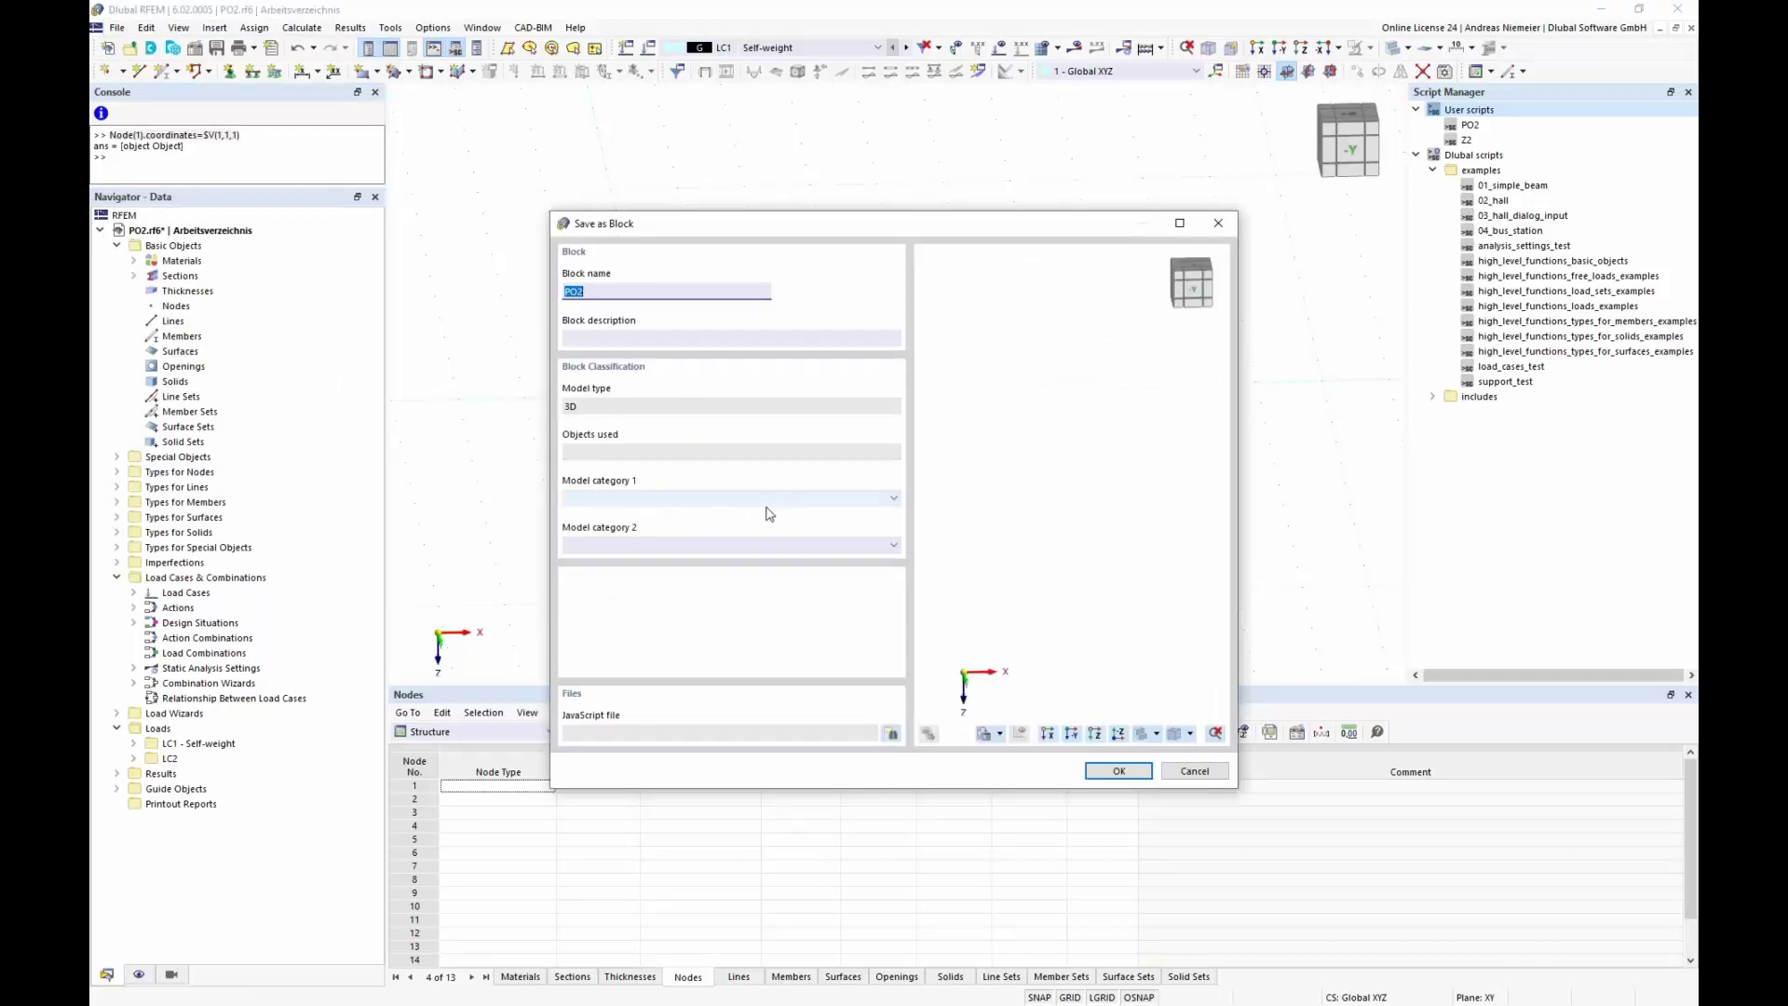
click(724, 500)
scroll(652, 587, down, 3)
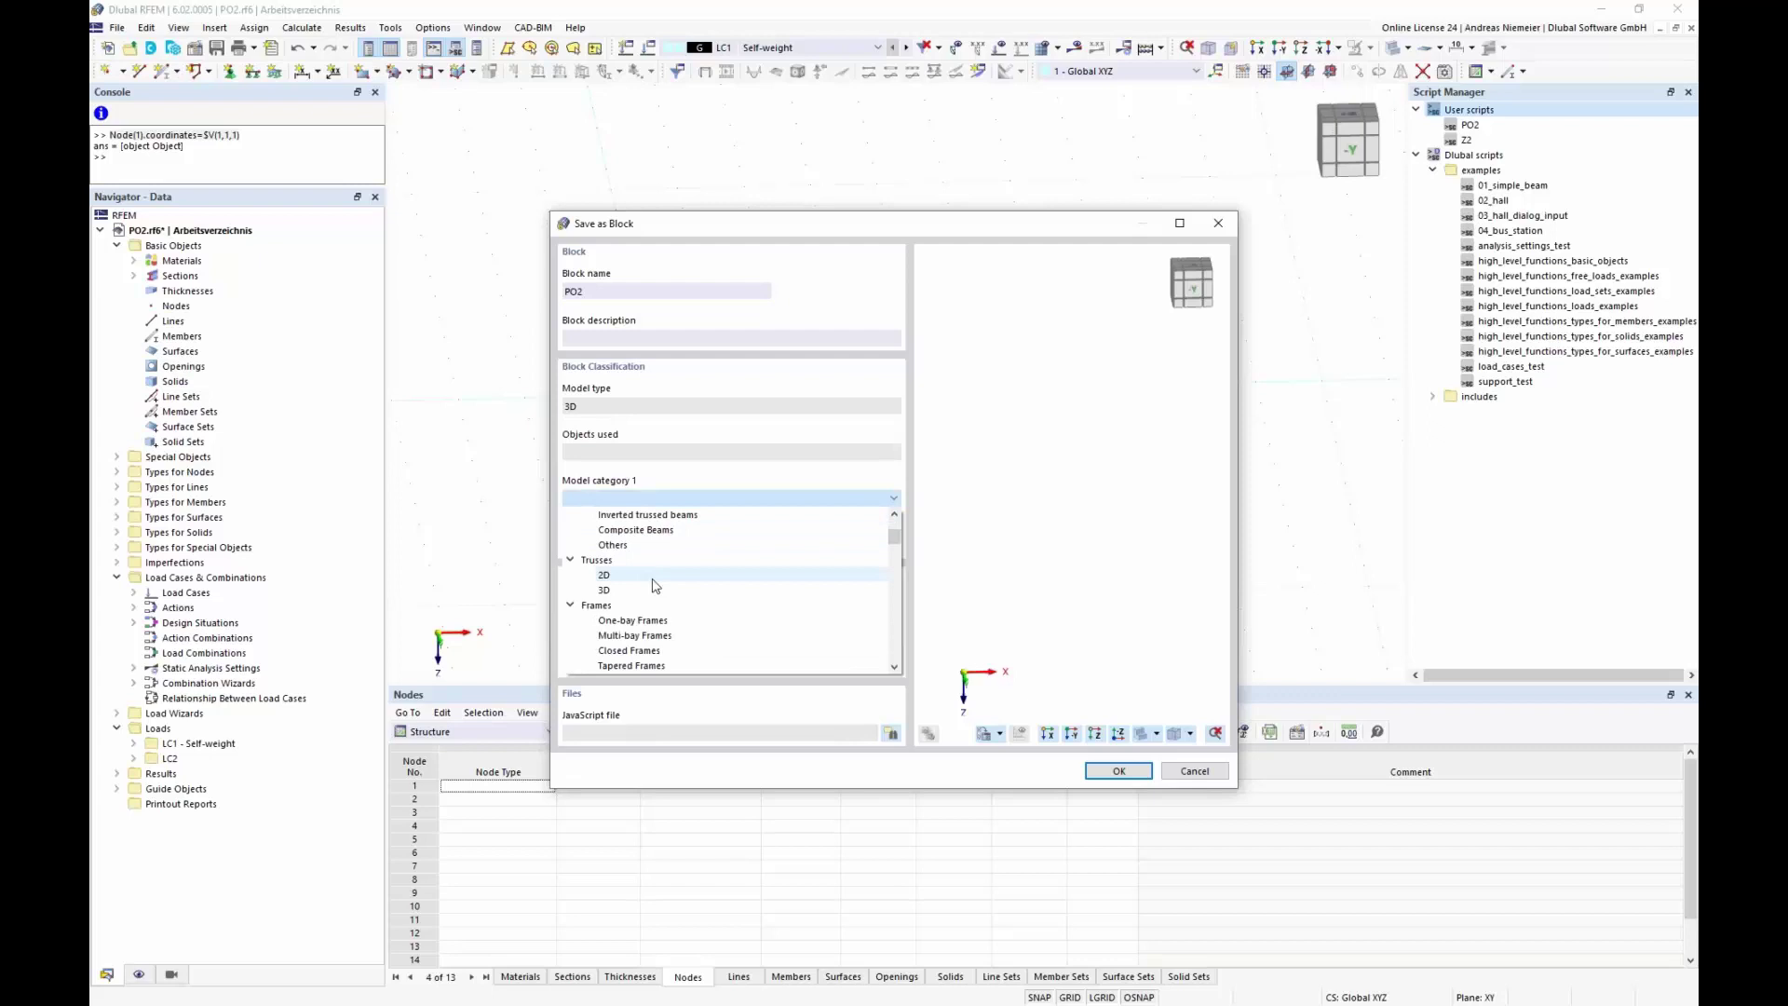
scroll(634, 578, up, 3)
click(613, 530)
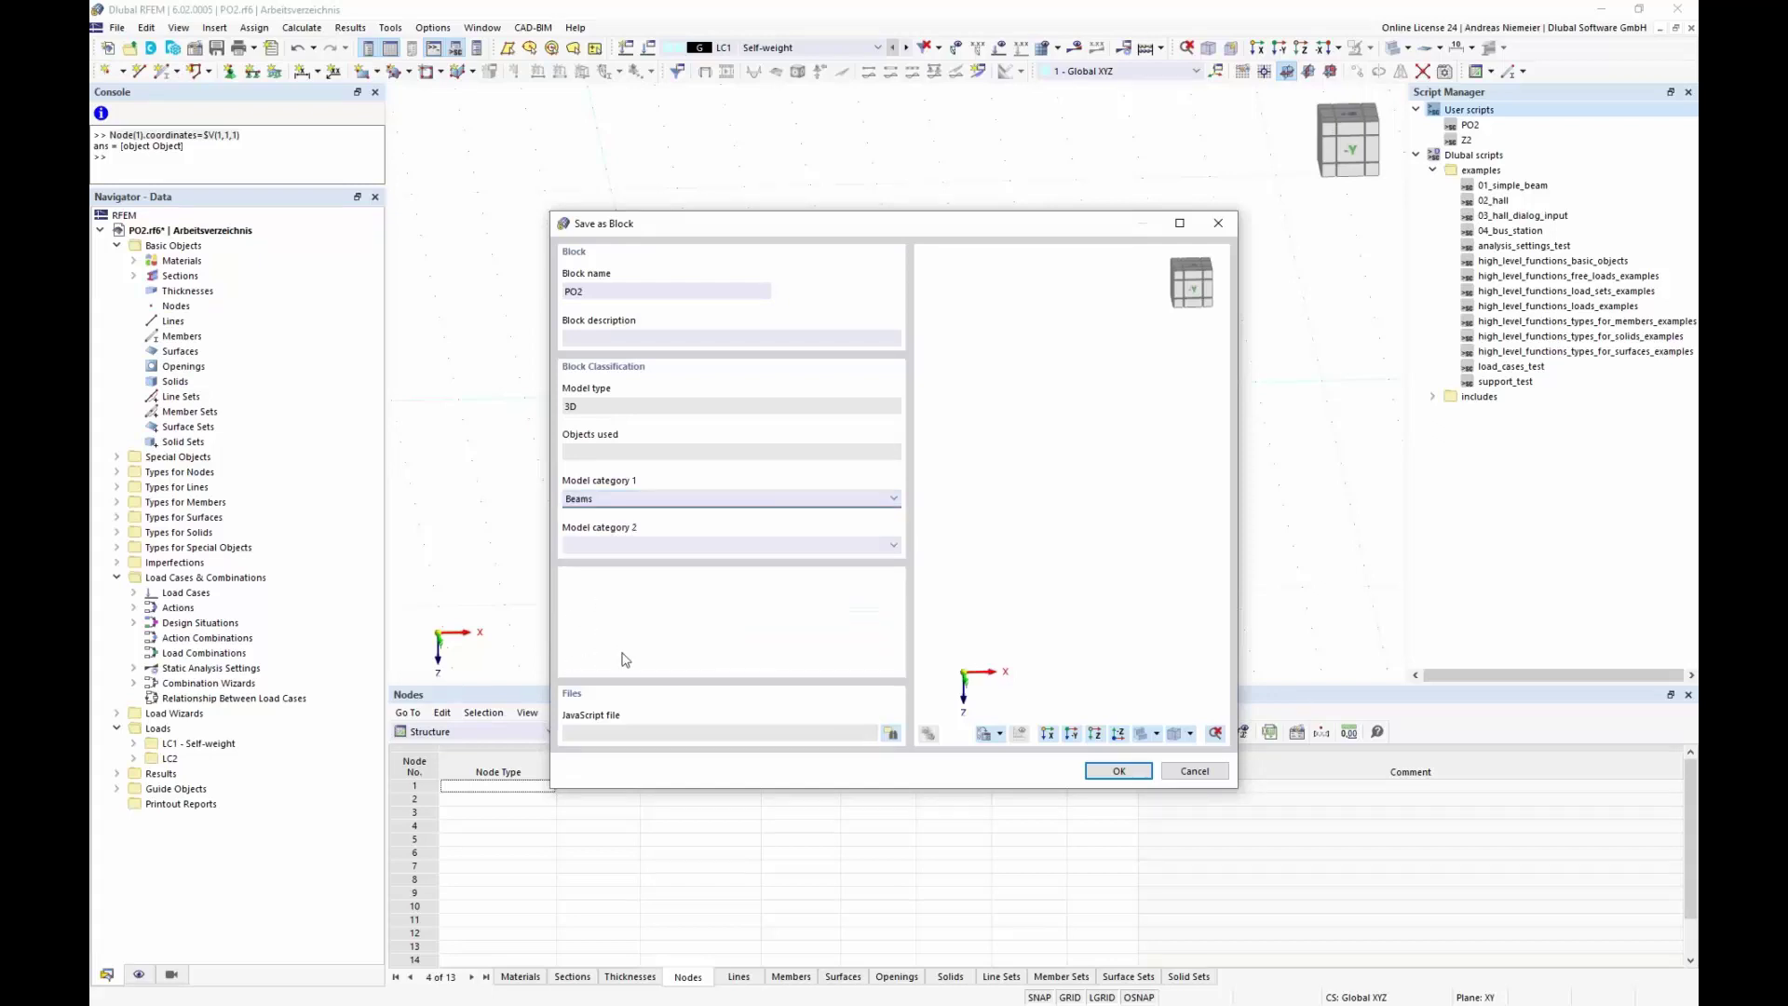
- Attach PO2.js from the Temp folder as the block's JavaScript file and save the block
click(892, 734)
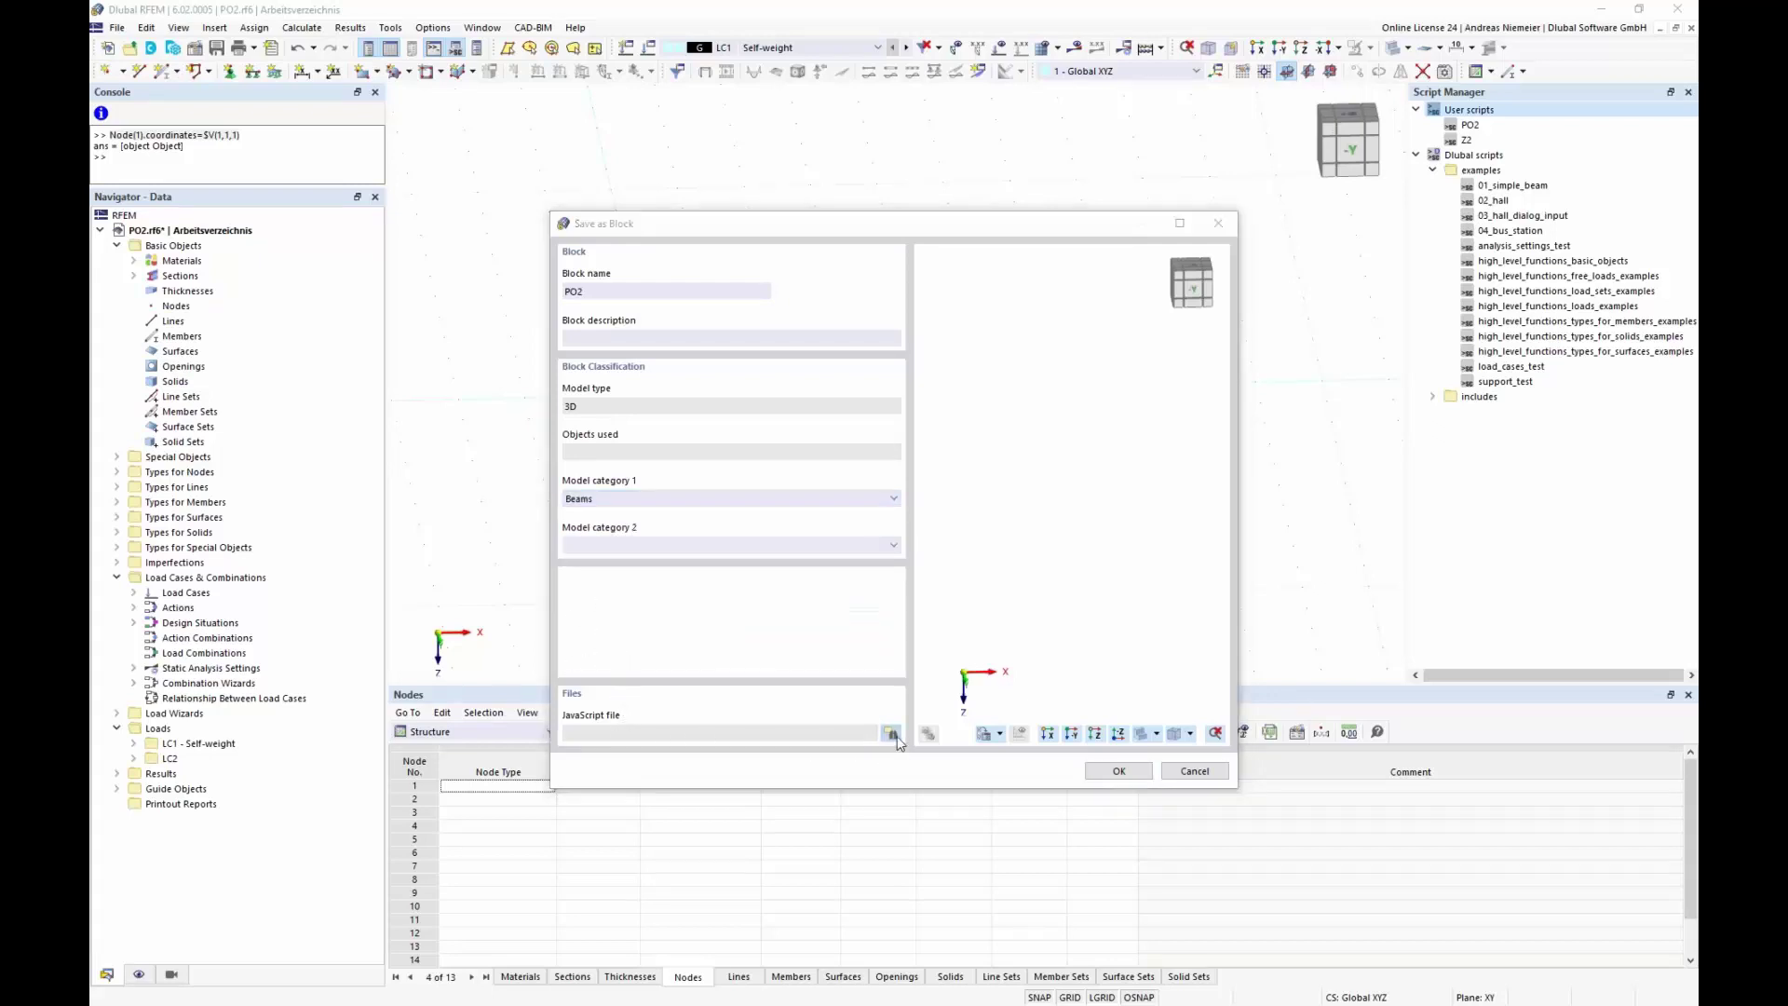
double_click(488, 377)
click(484, 360)
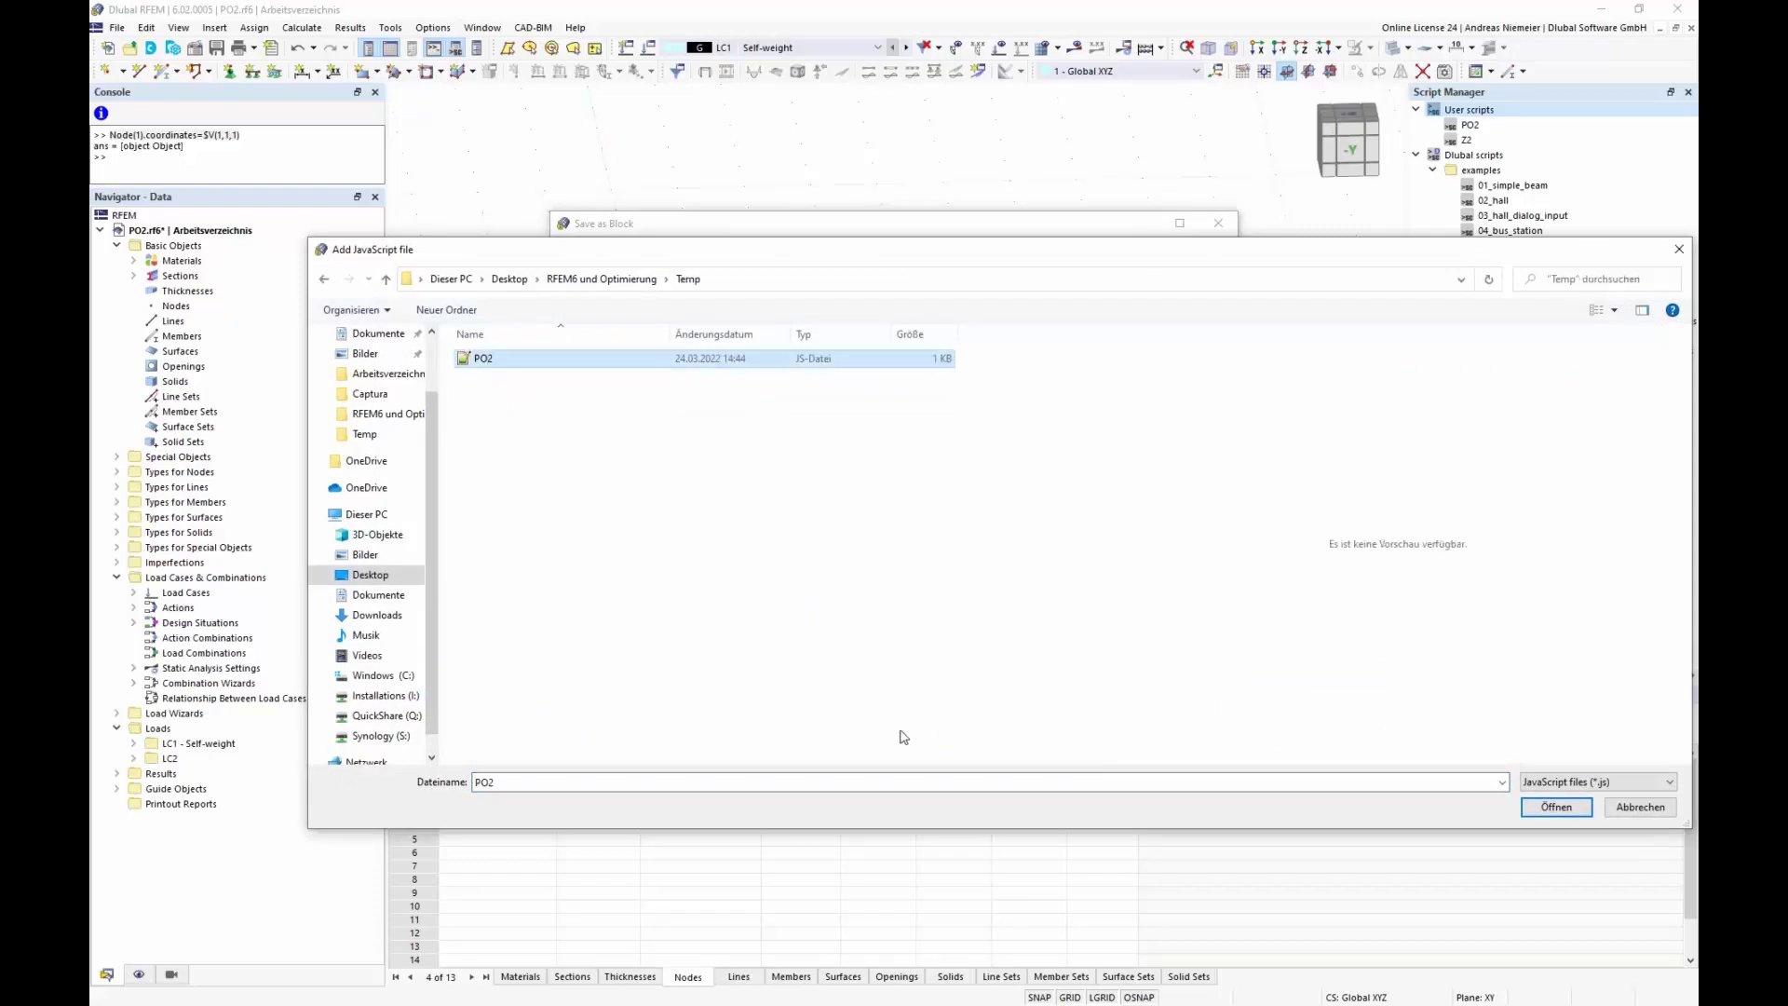
click(1556, 808)
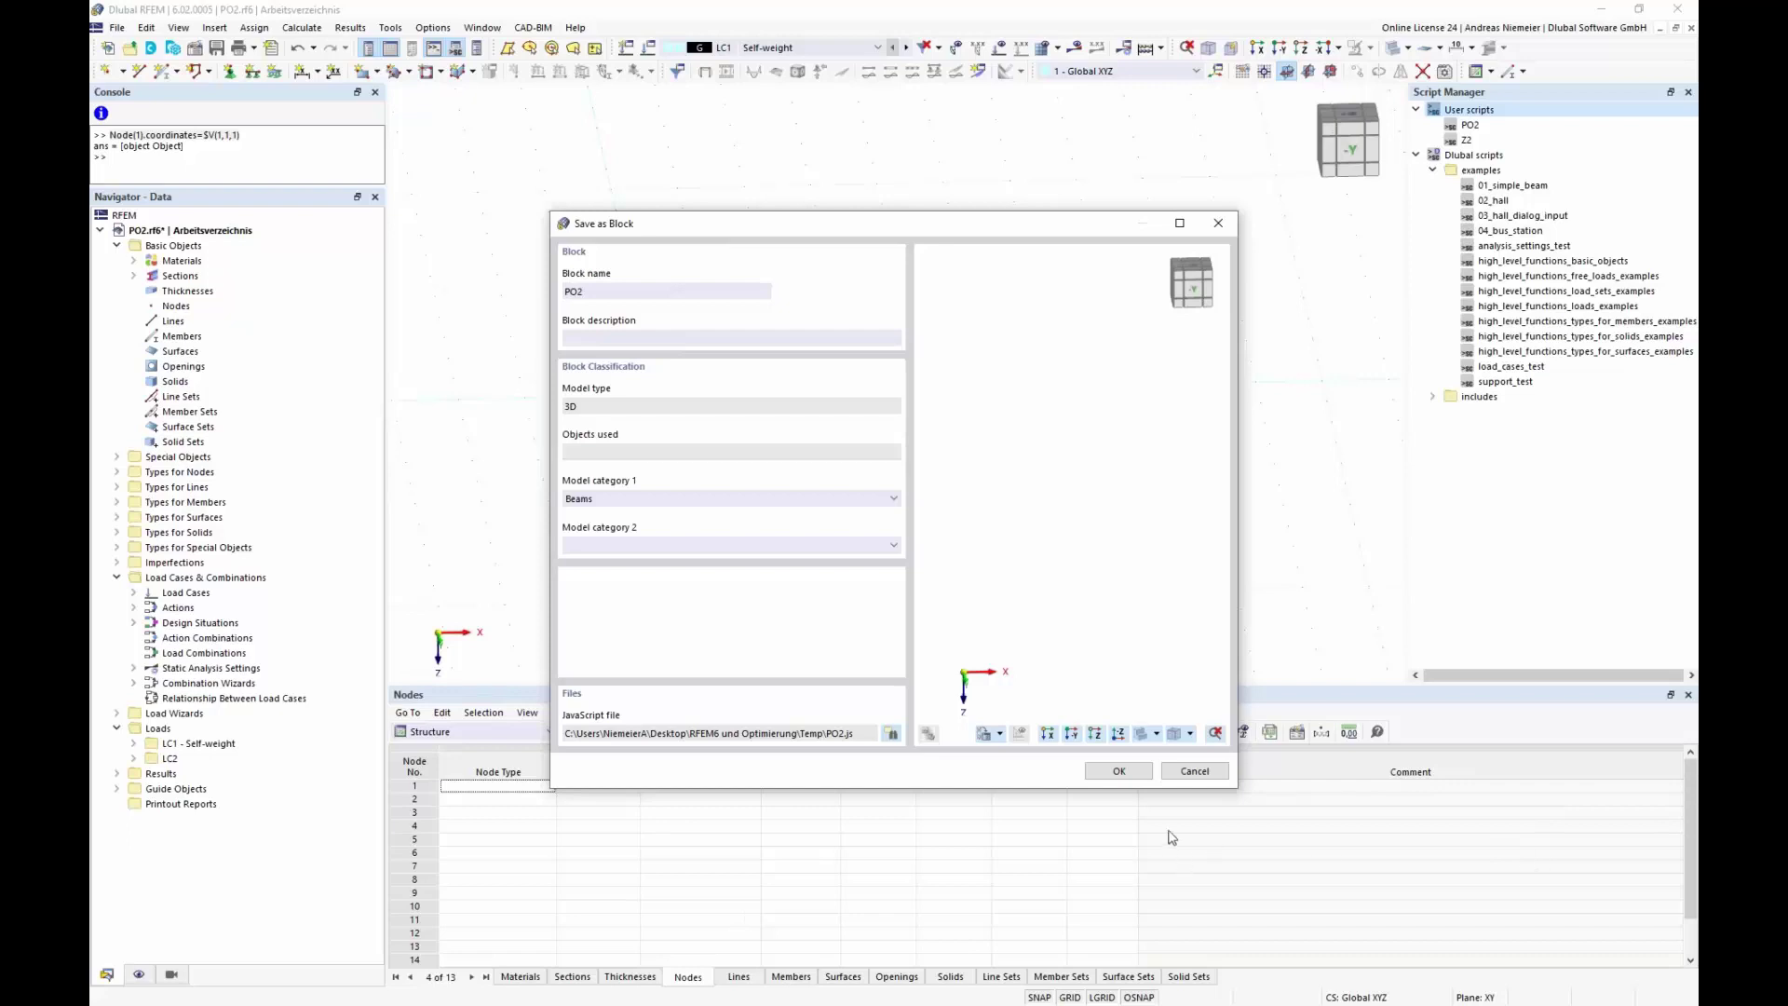
click(1120, 772)
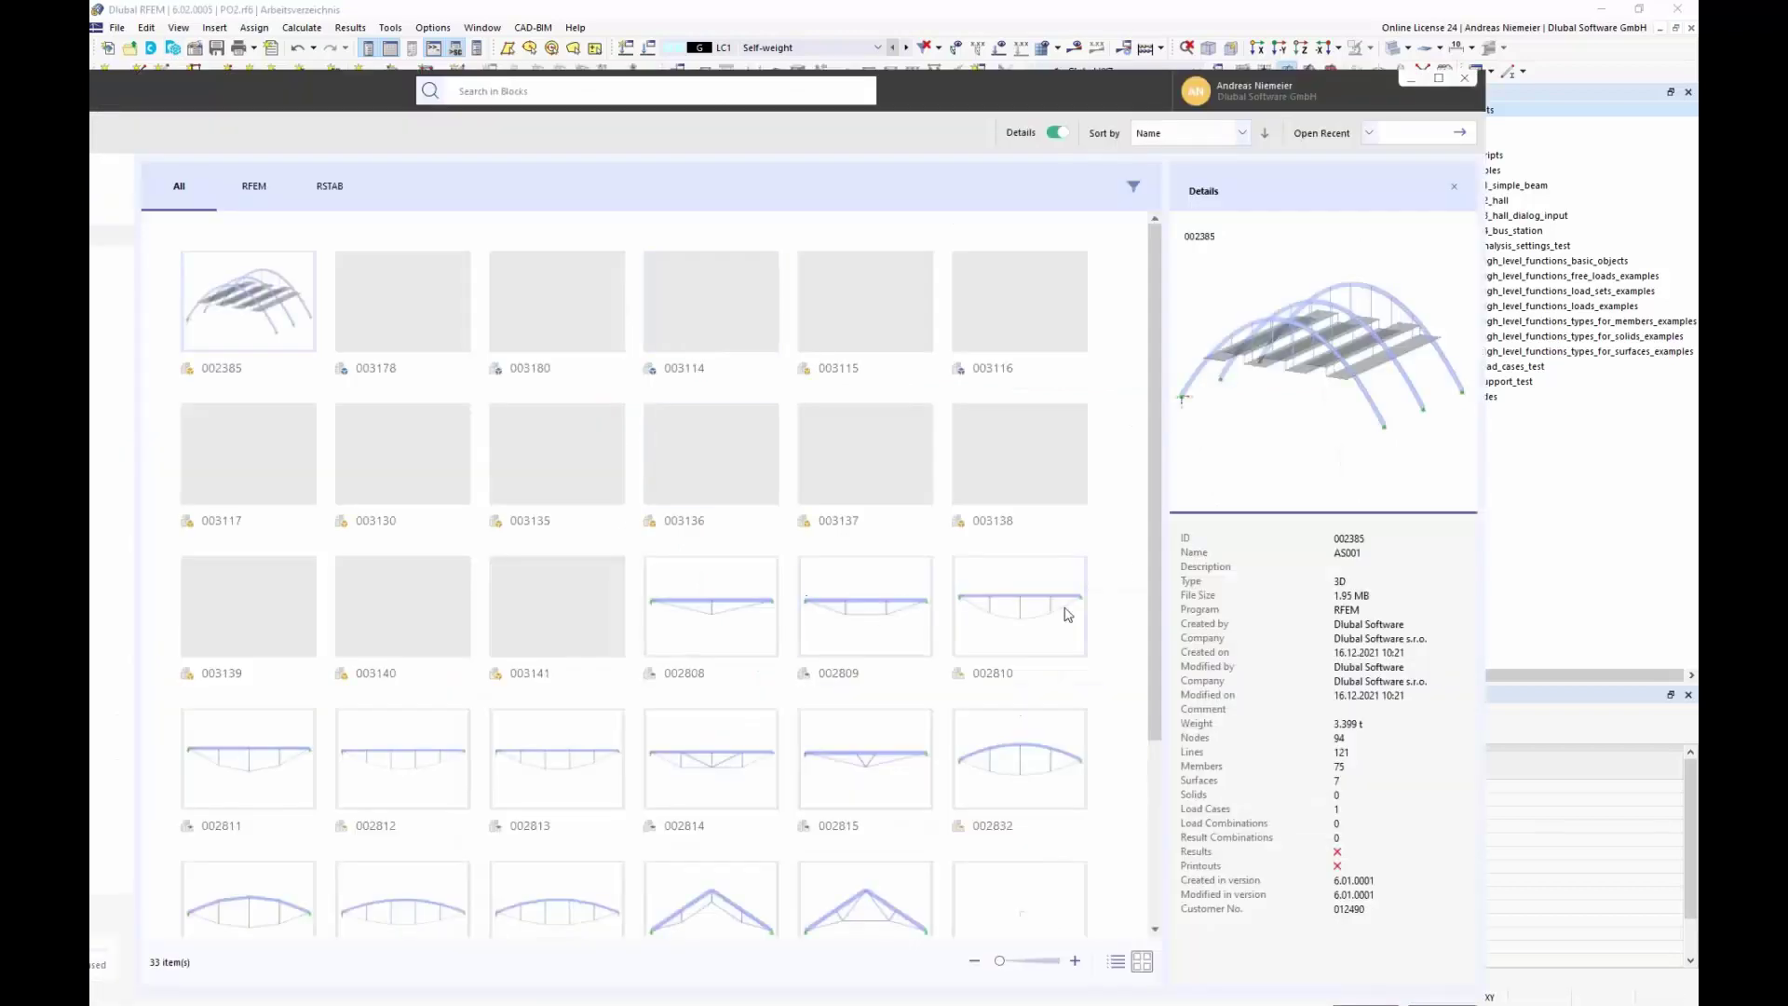
- Show the block library as a detailed list and open the PO2 block for insertion
scroll(1163, 519, down, 3)
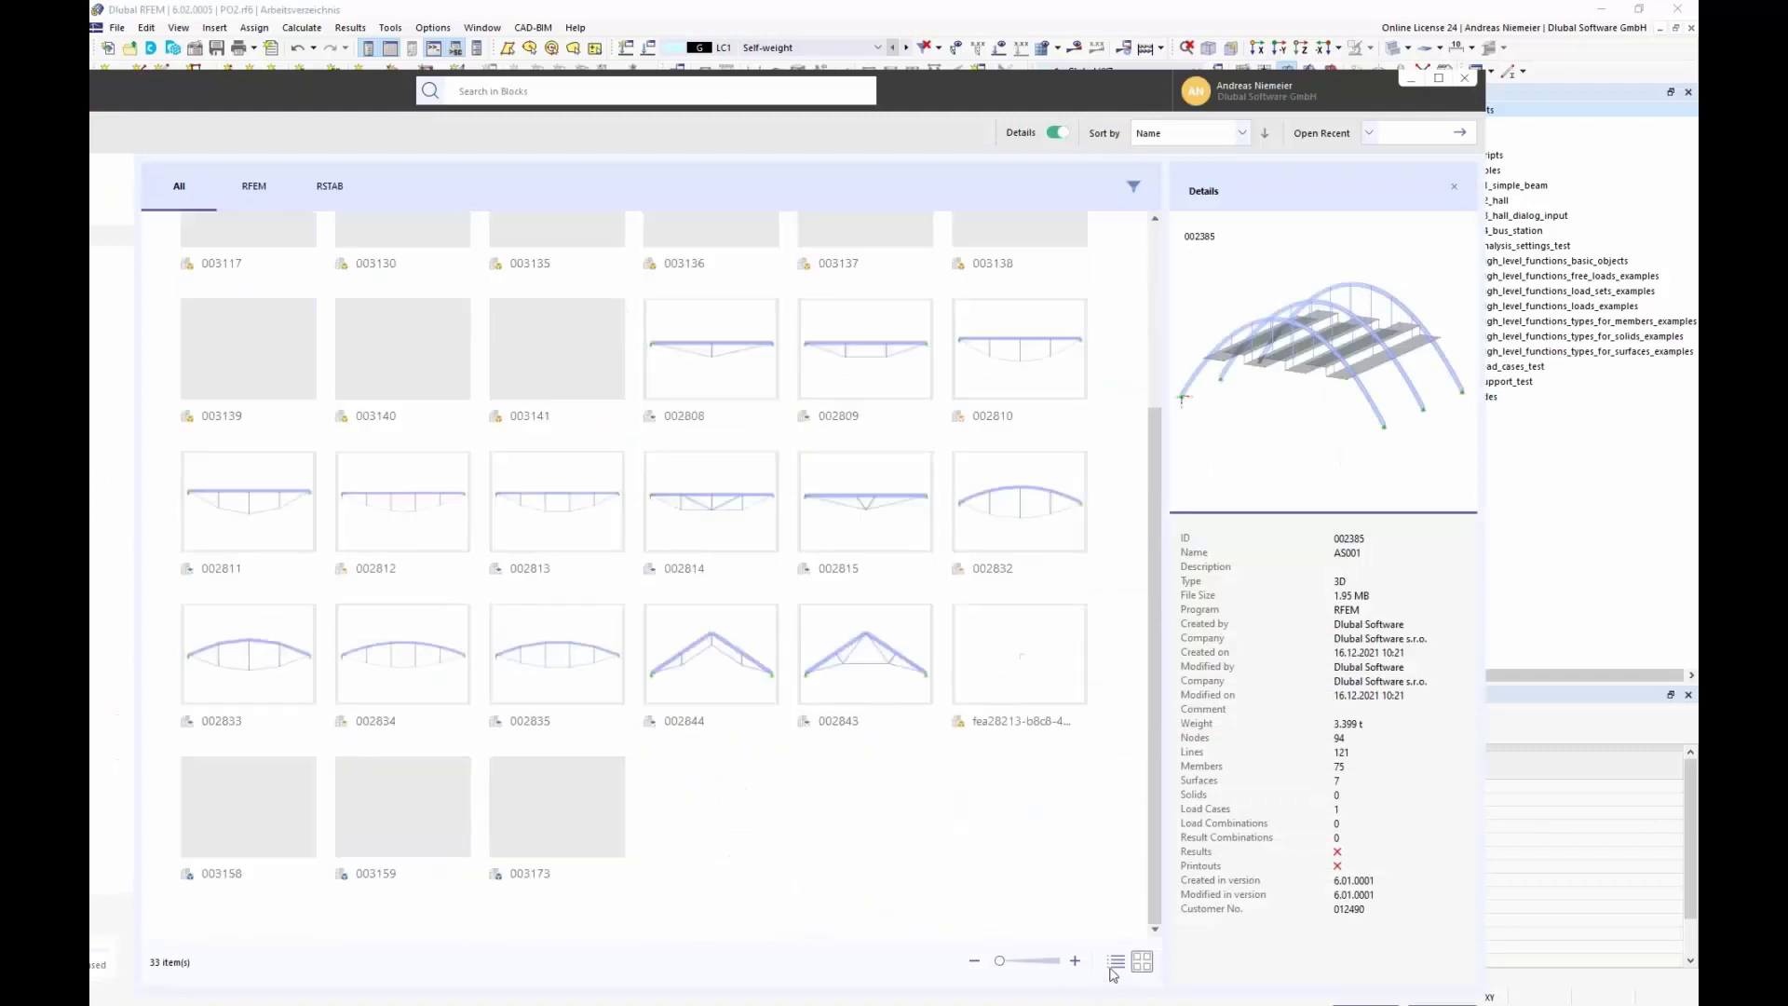
click(1116, 961)
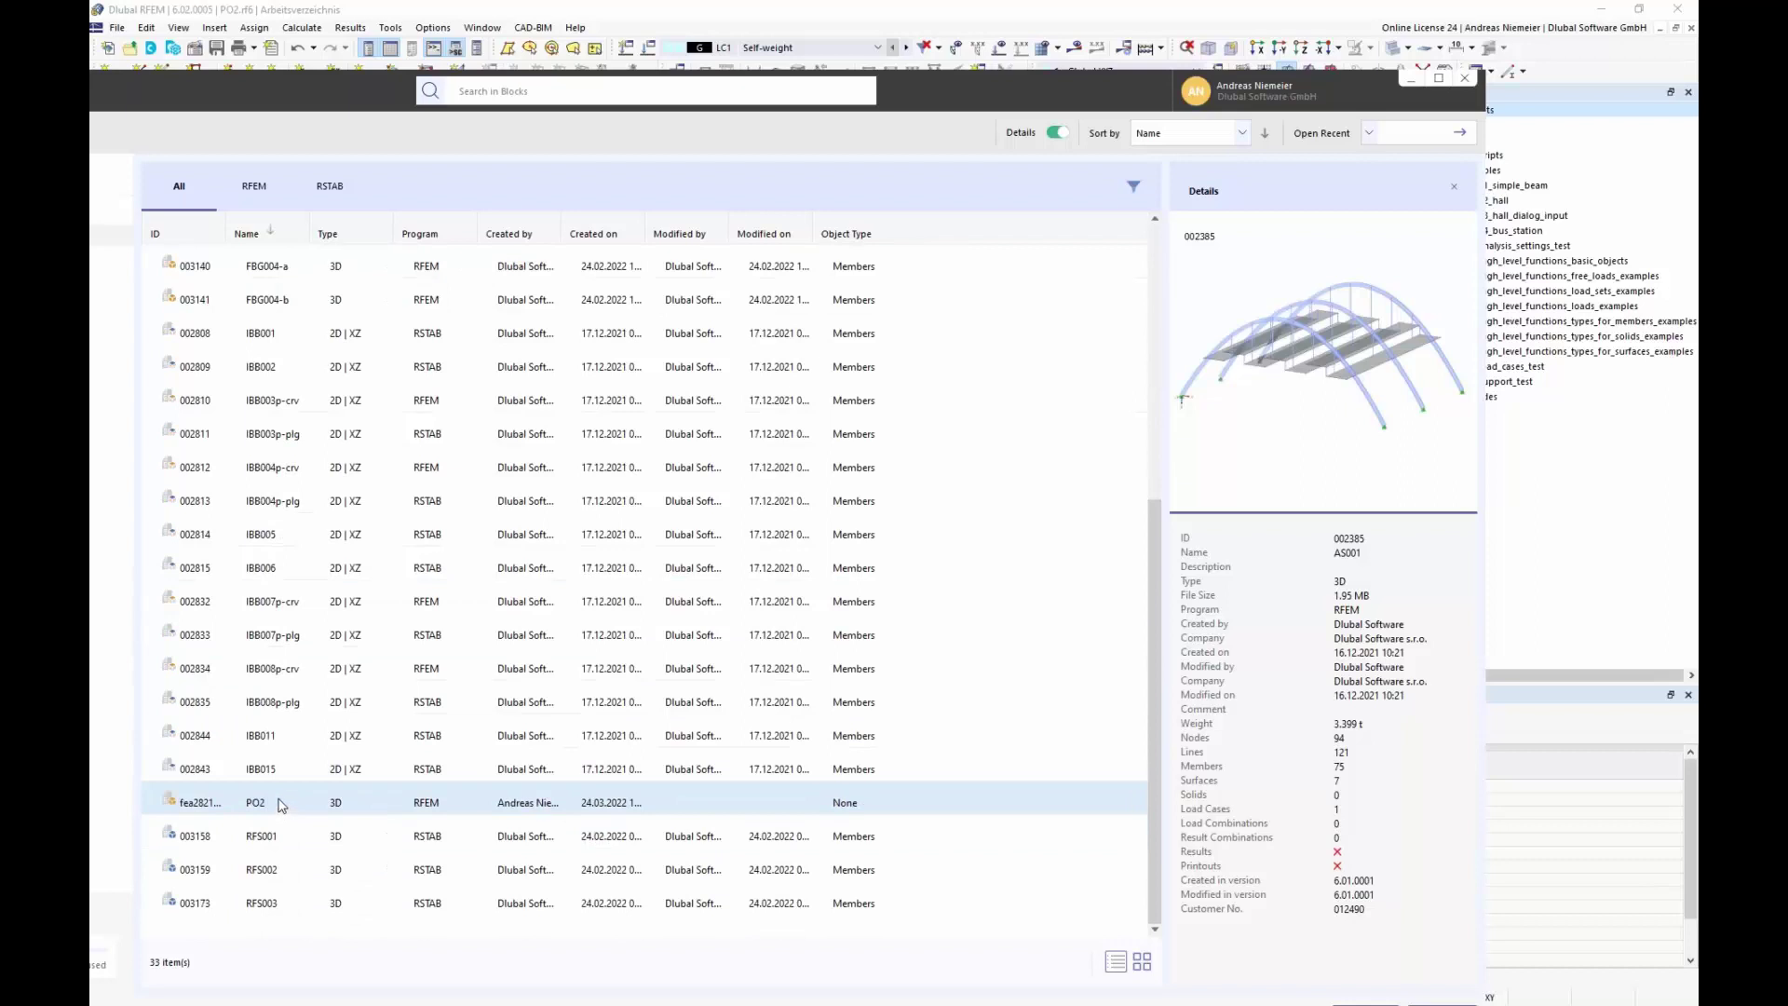
double_click(281, 807)
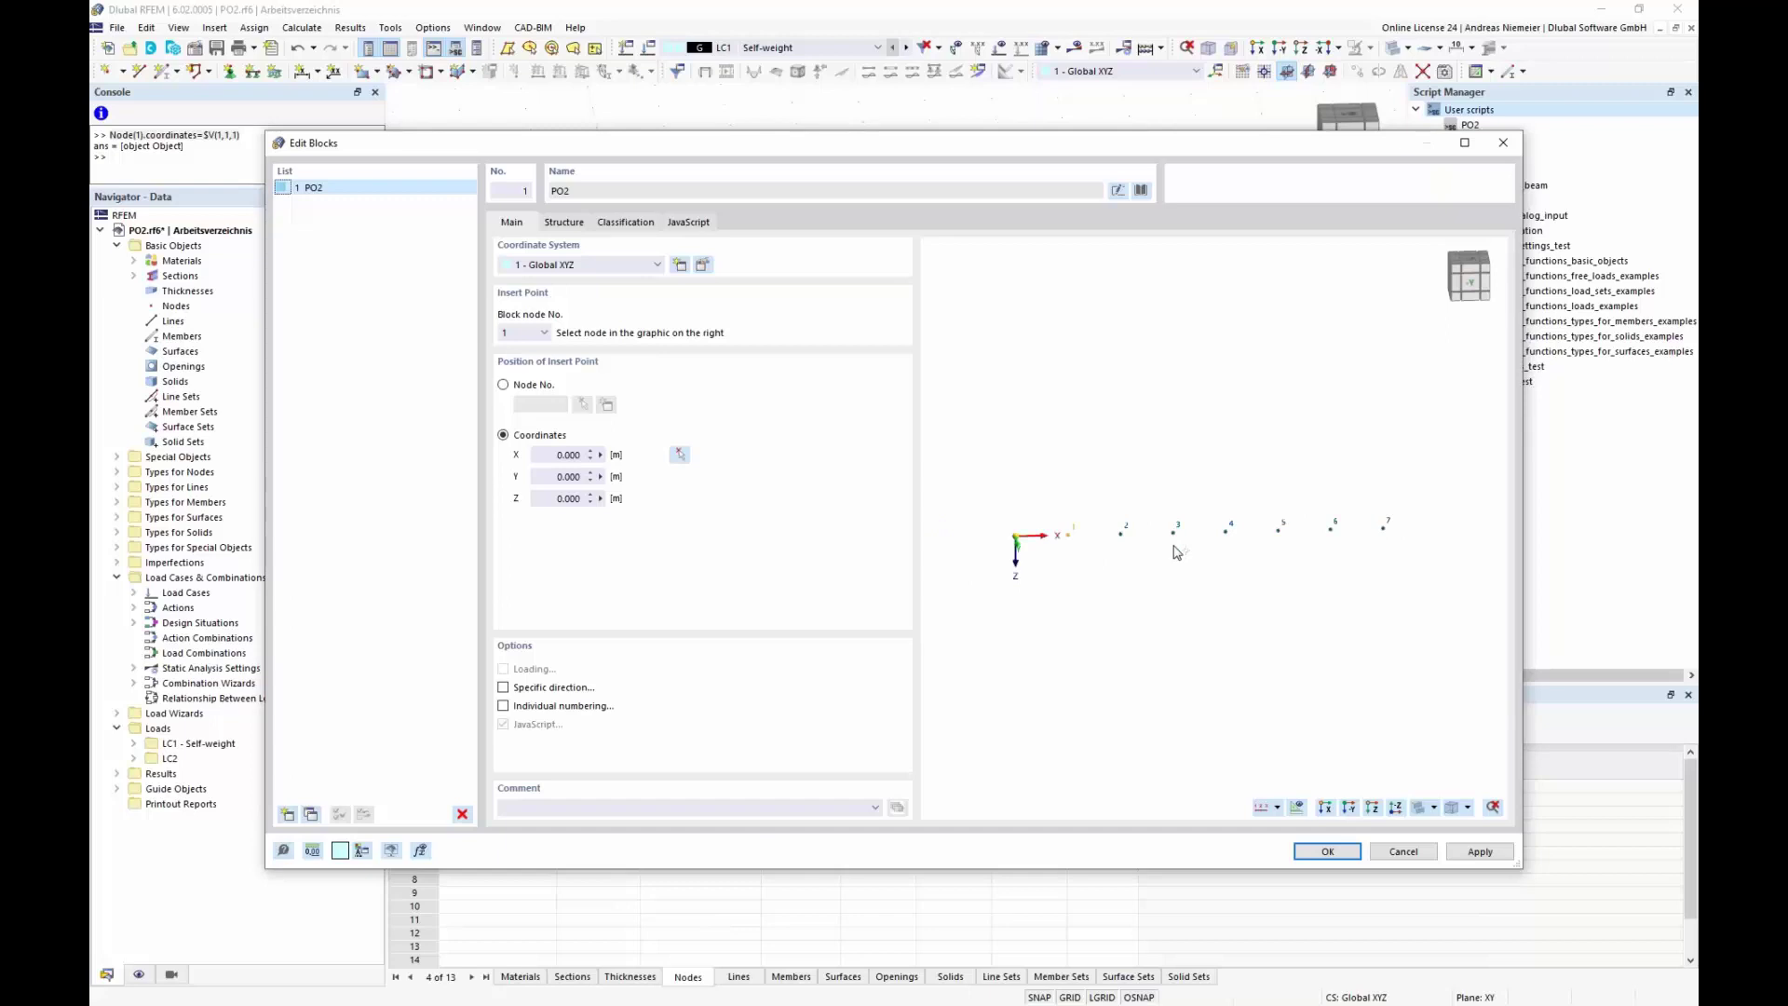
- Examine the PO2 block's JavaScript code and structure parameters, and close the block without inserting it
click(700, 223)
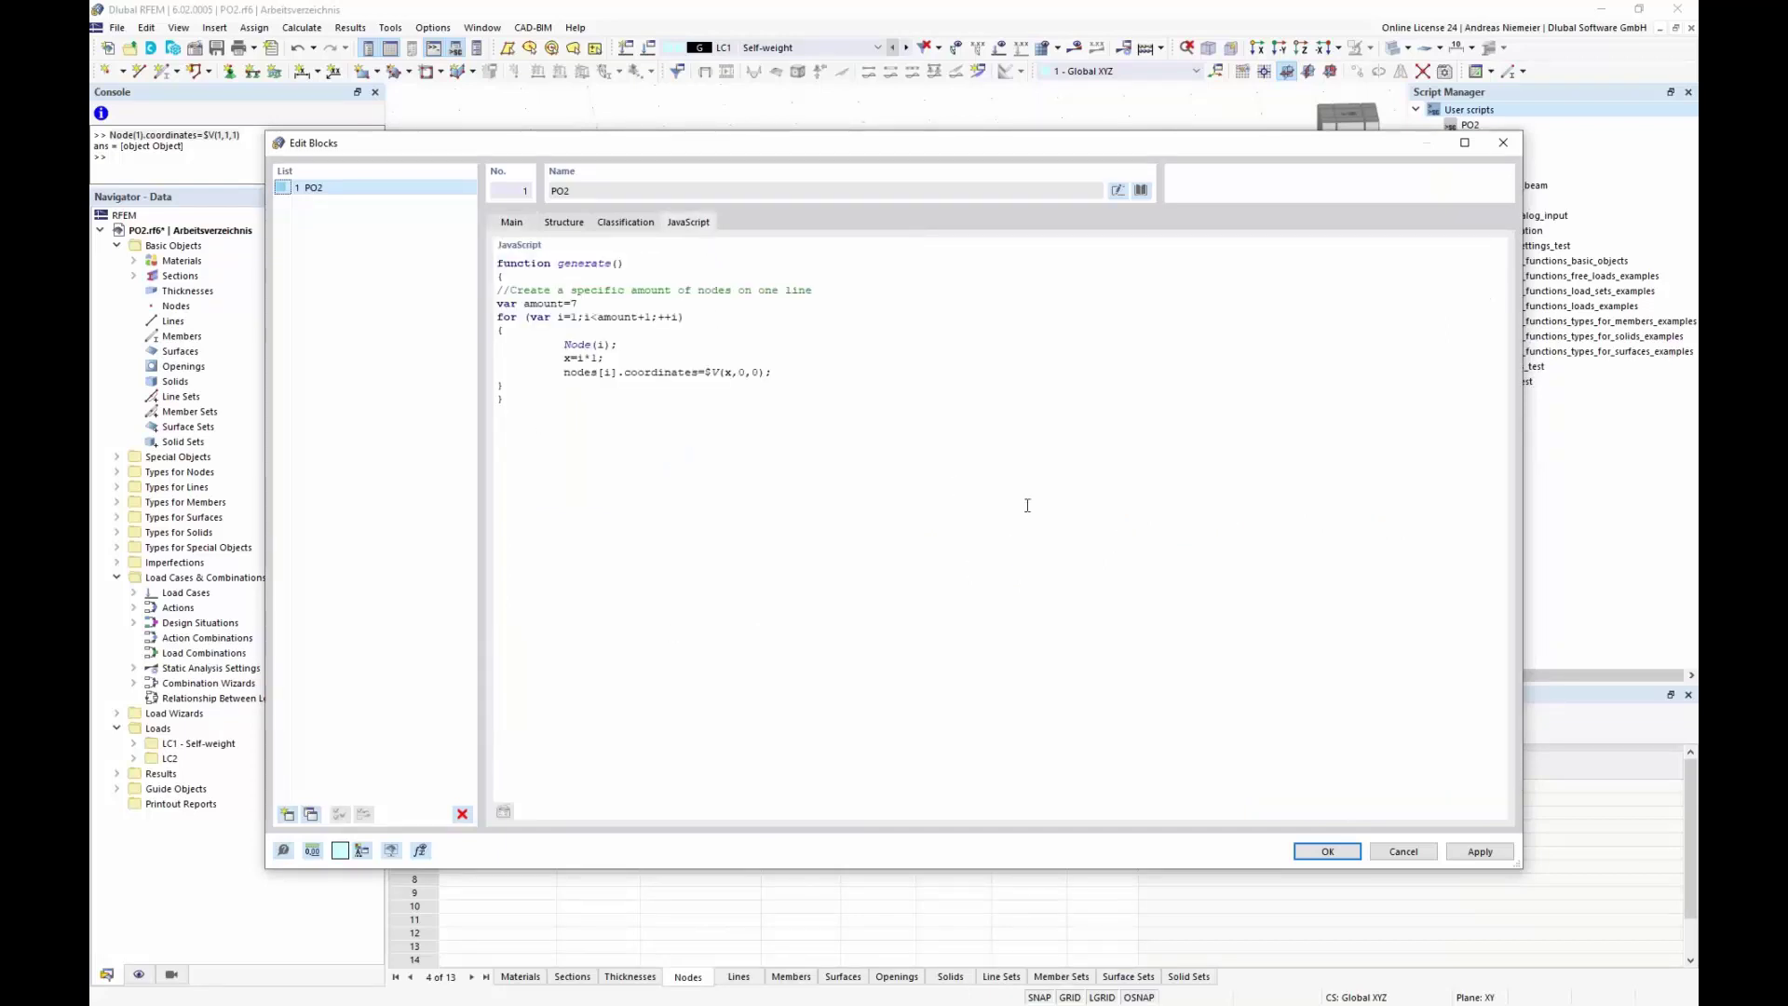
click(570, 227)
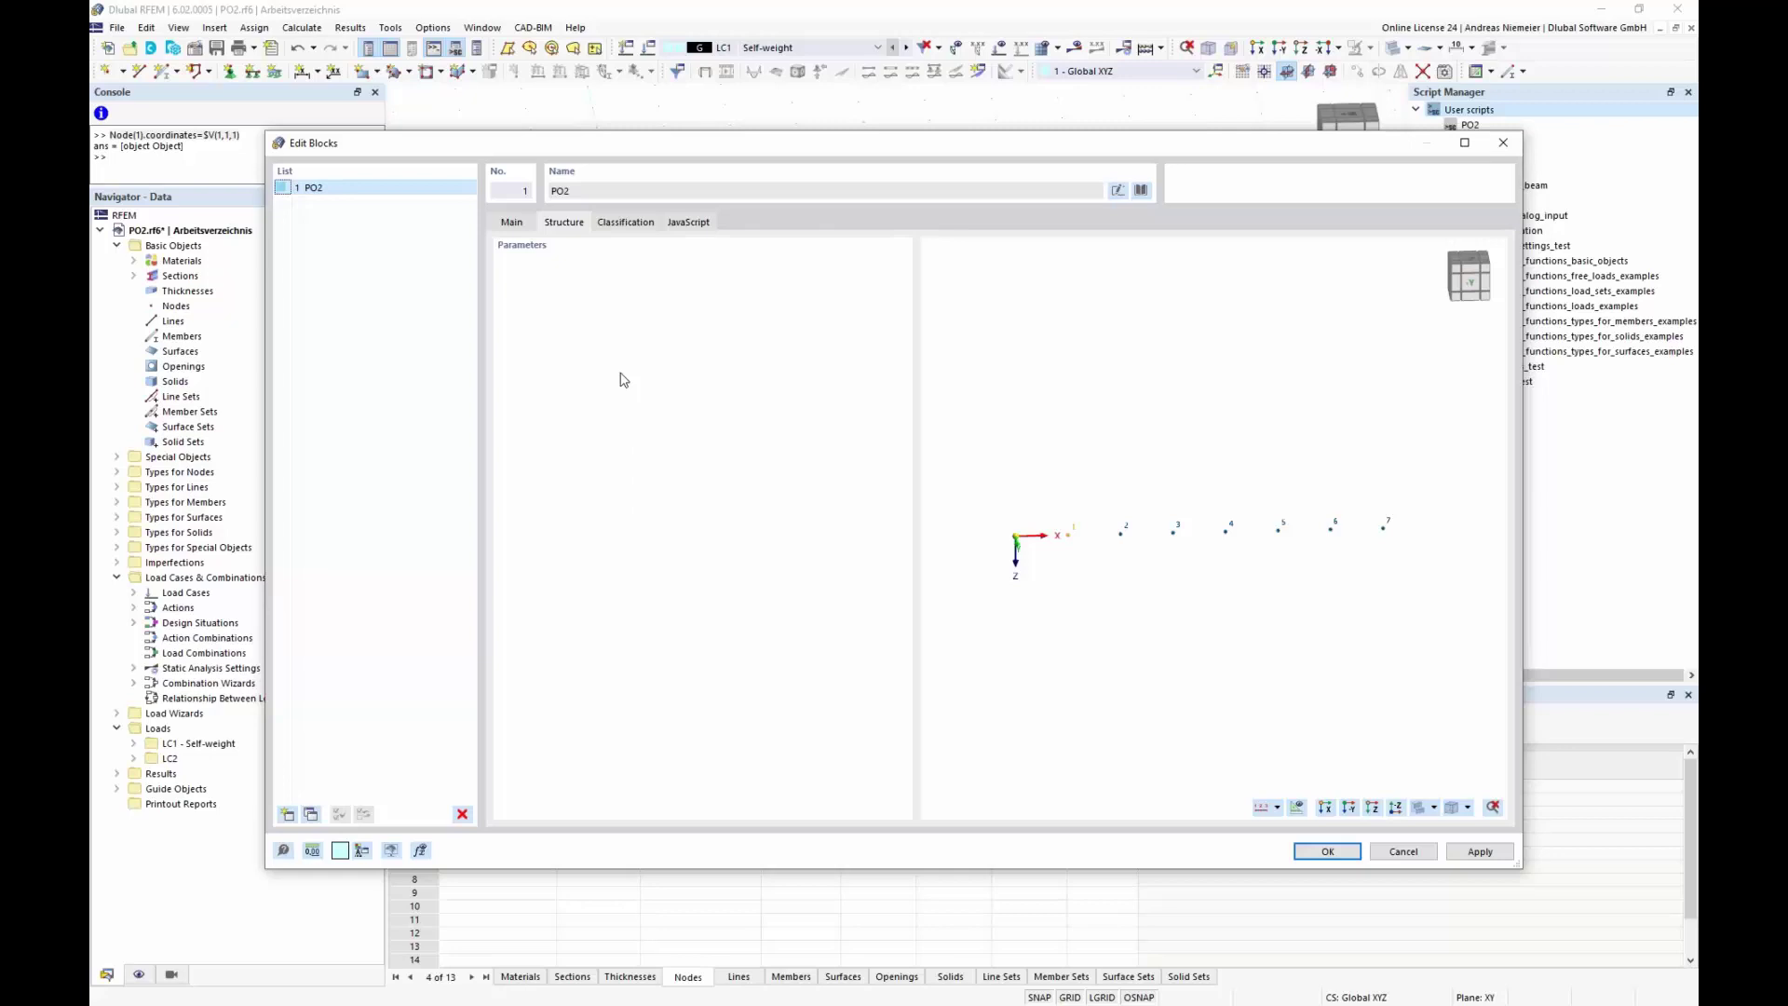
click(1403, 851)
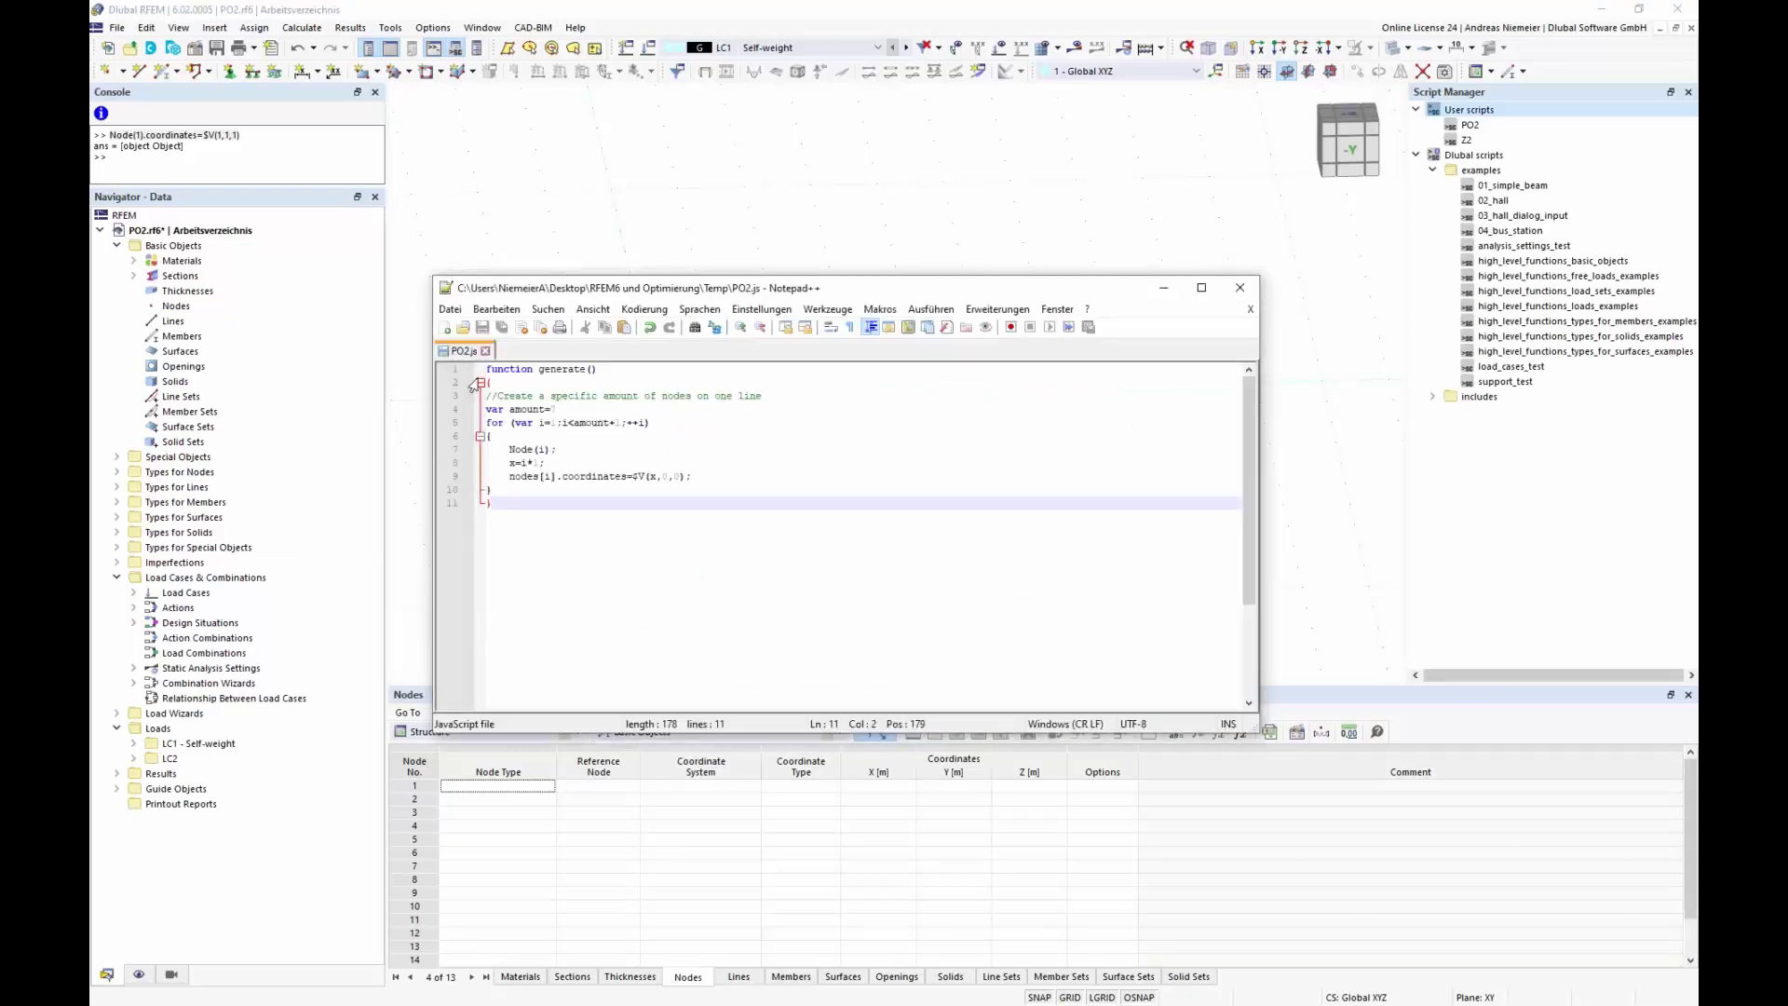
- In Notepad++, begin a new function input_data() with an opening brace above generate() in PO2.js
key(Return)
key(Return)
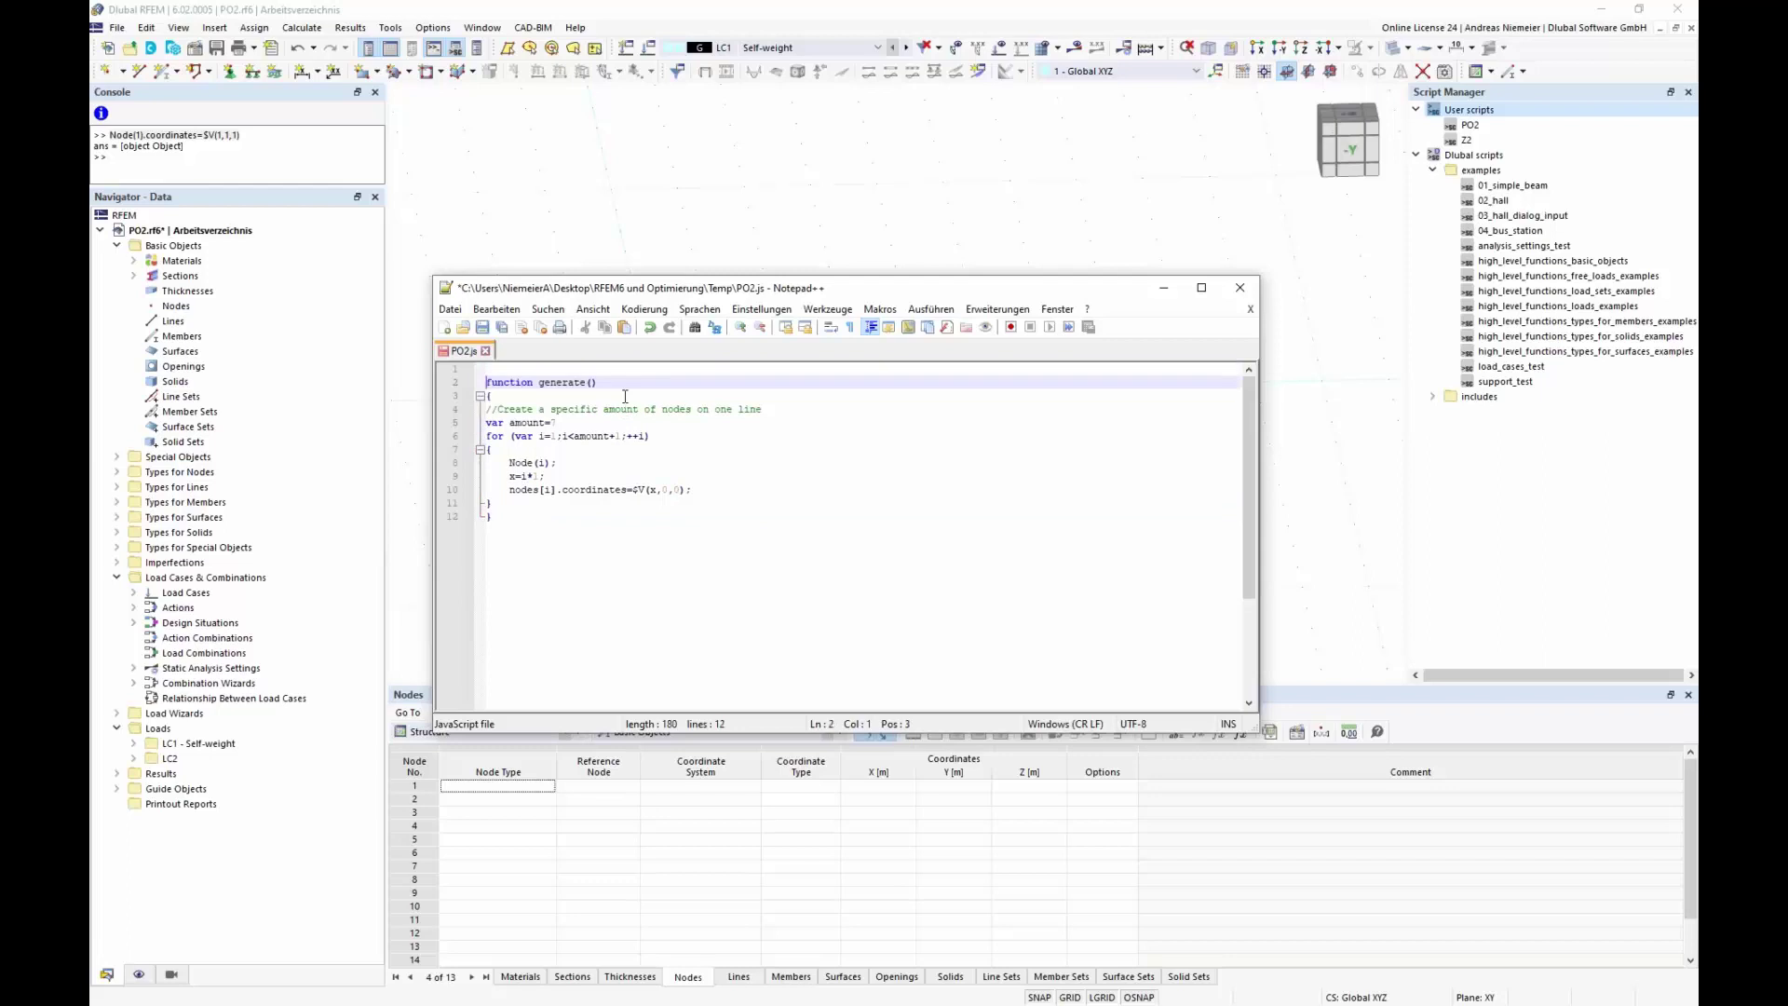
key(Up)
key(Up)
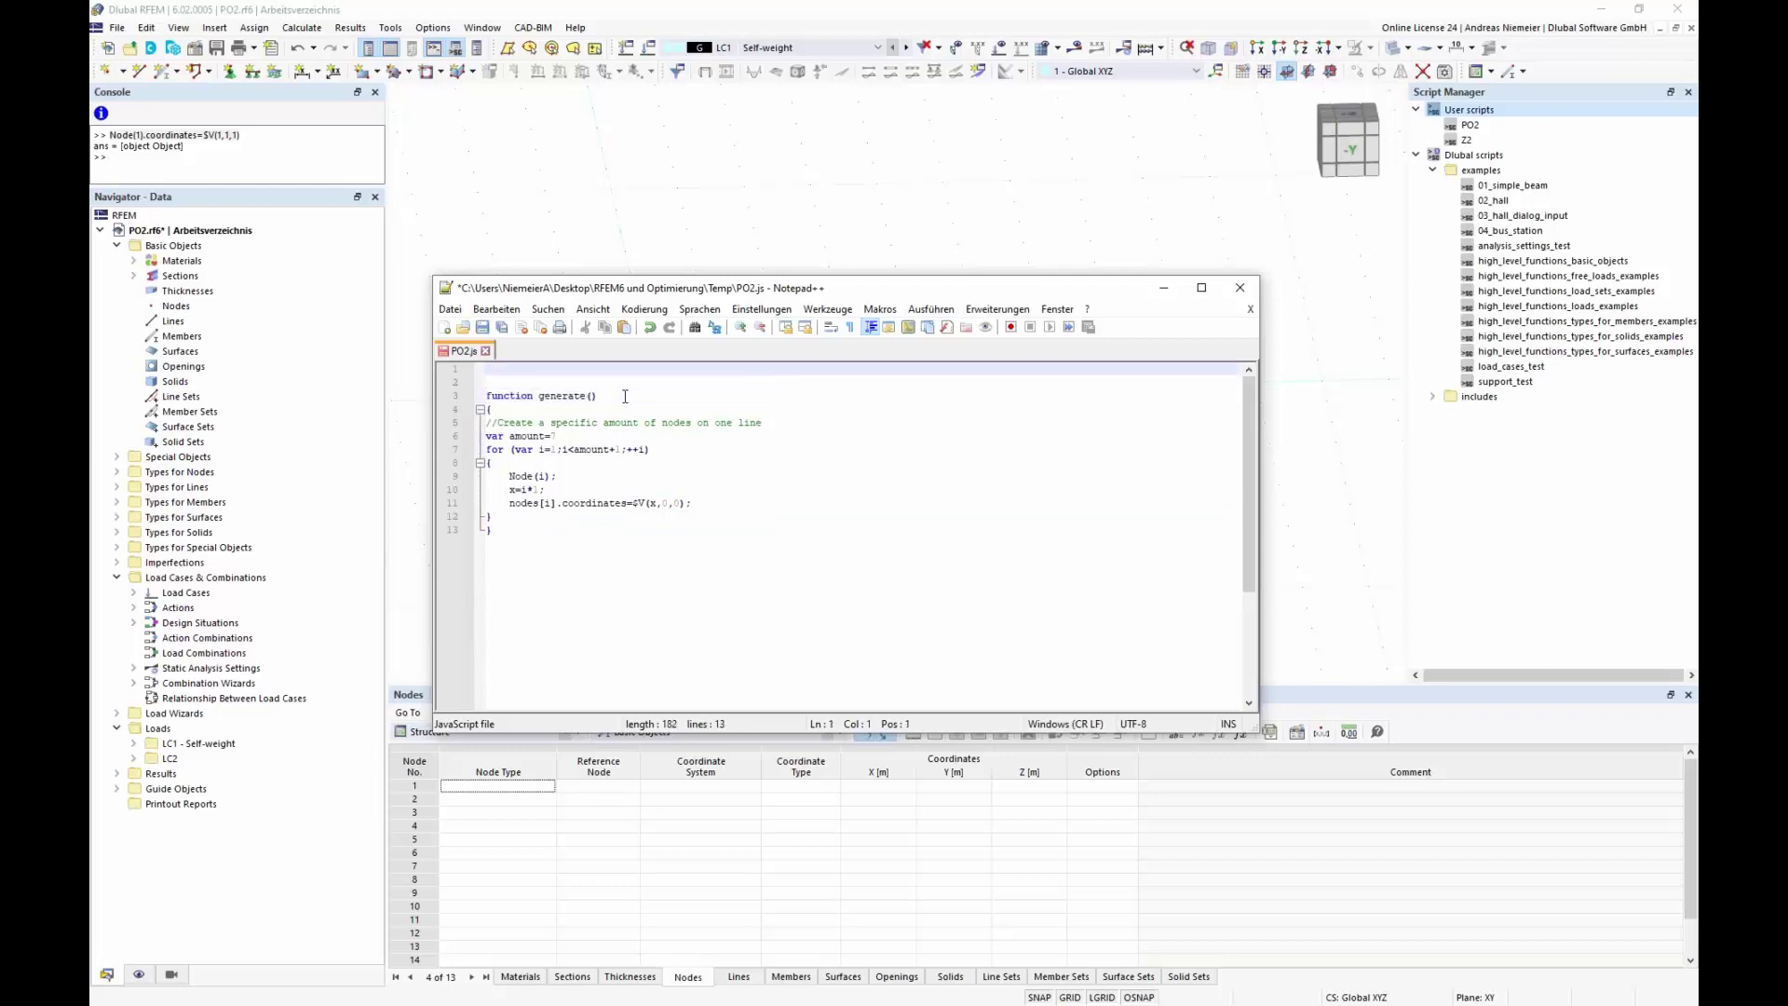
text(functi)
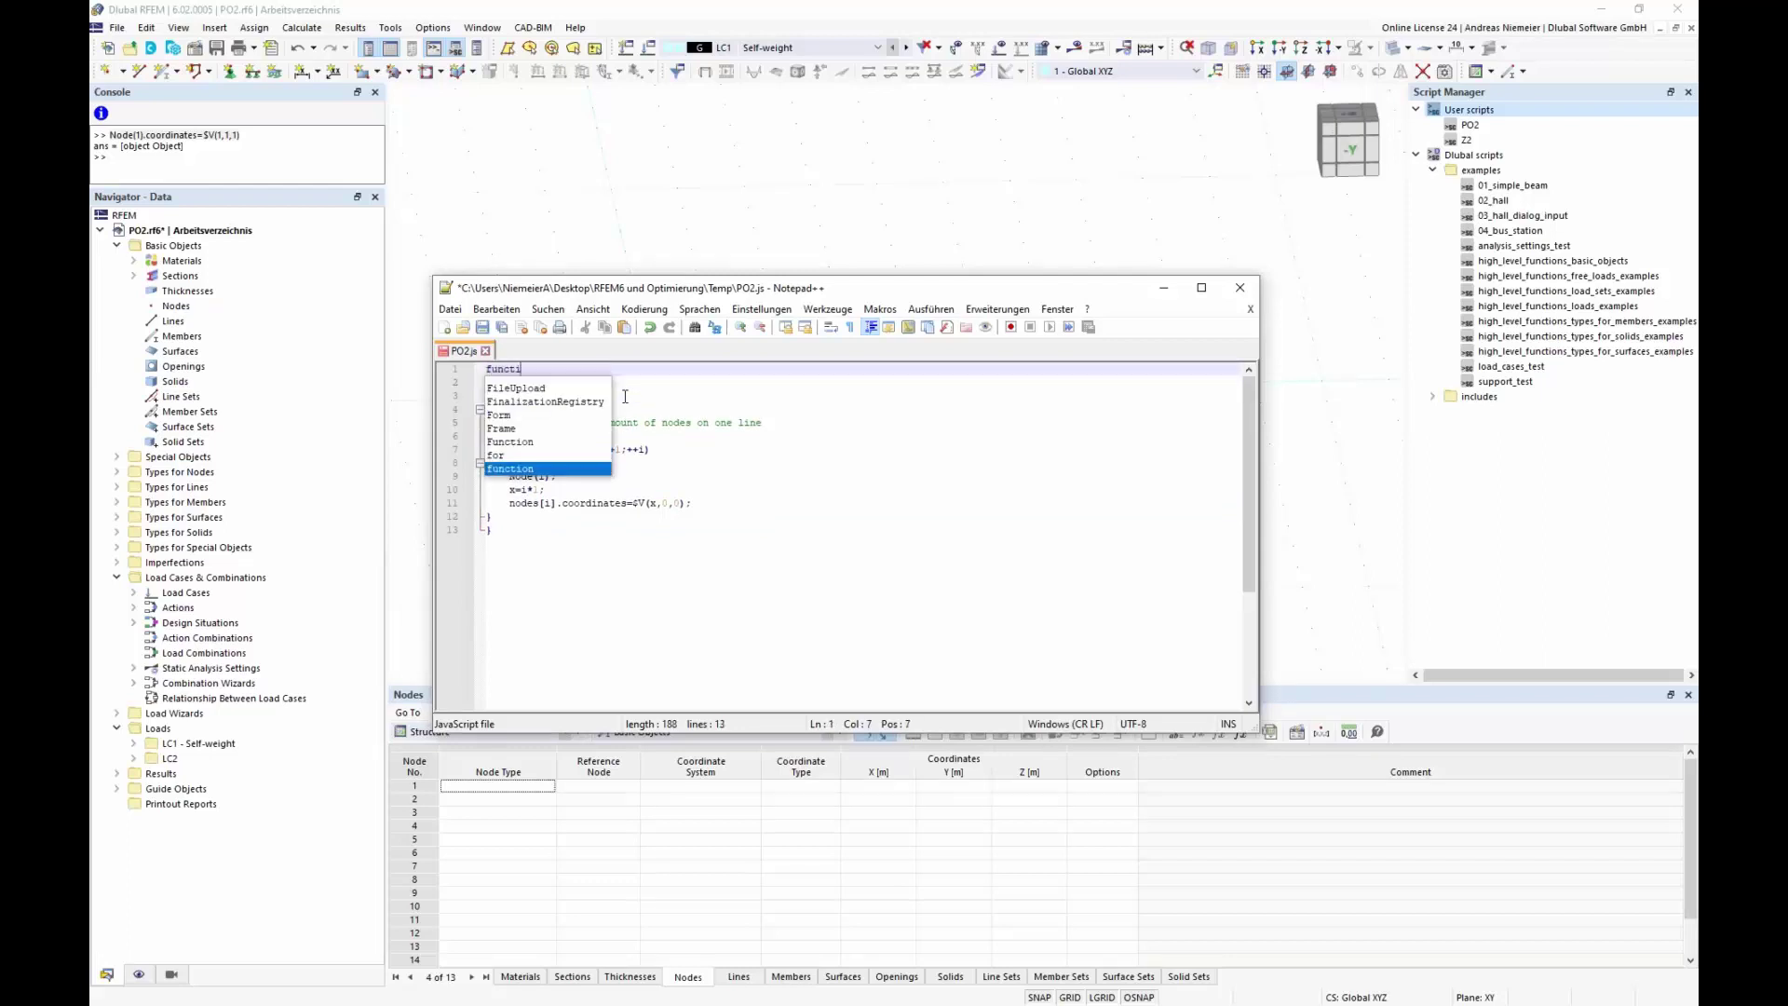
text(on inp)
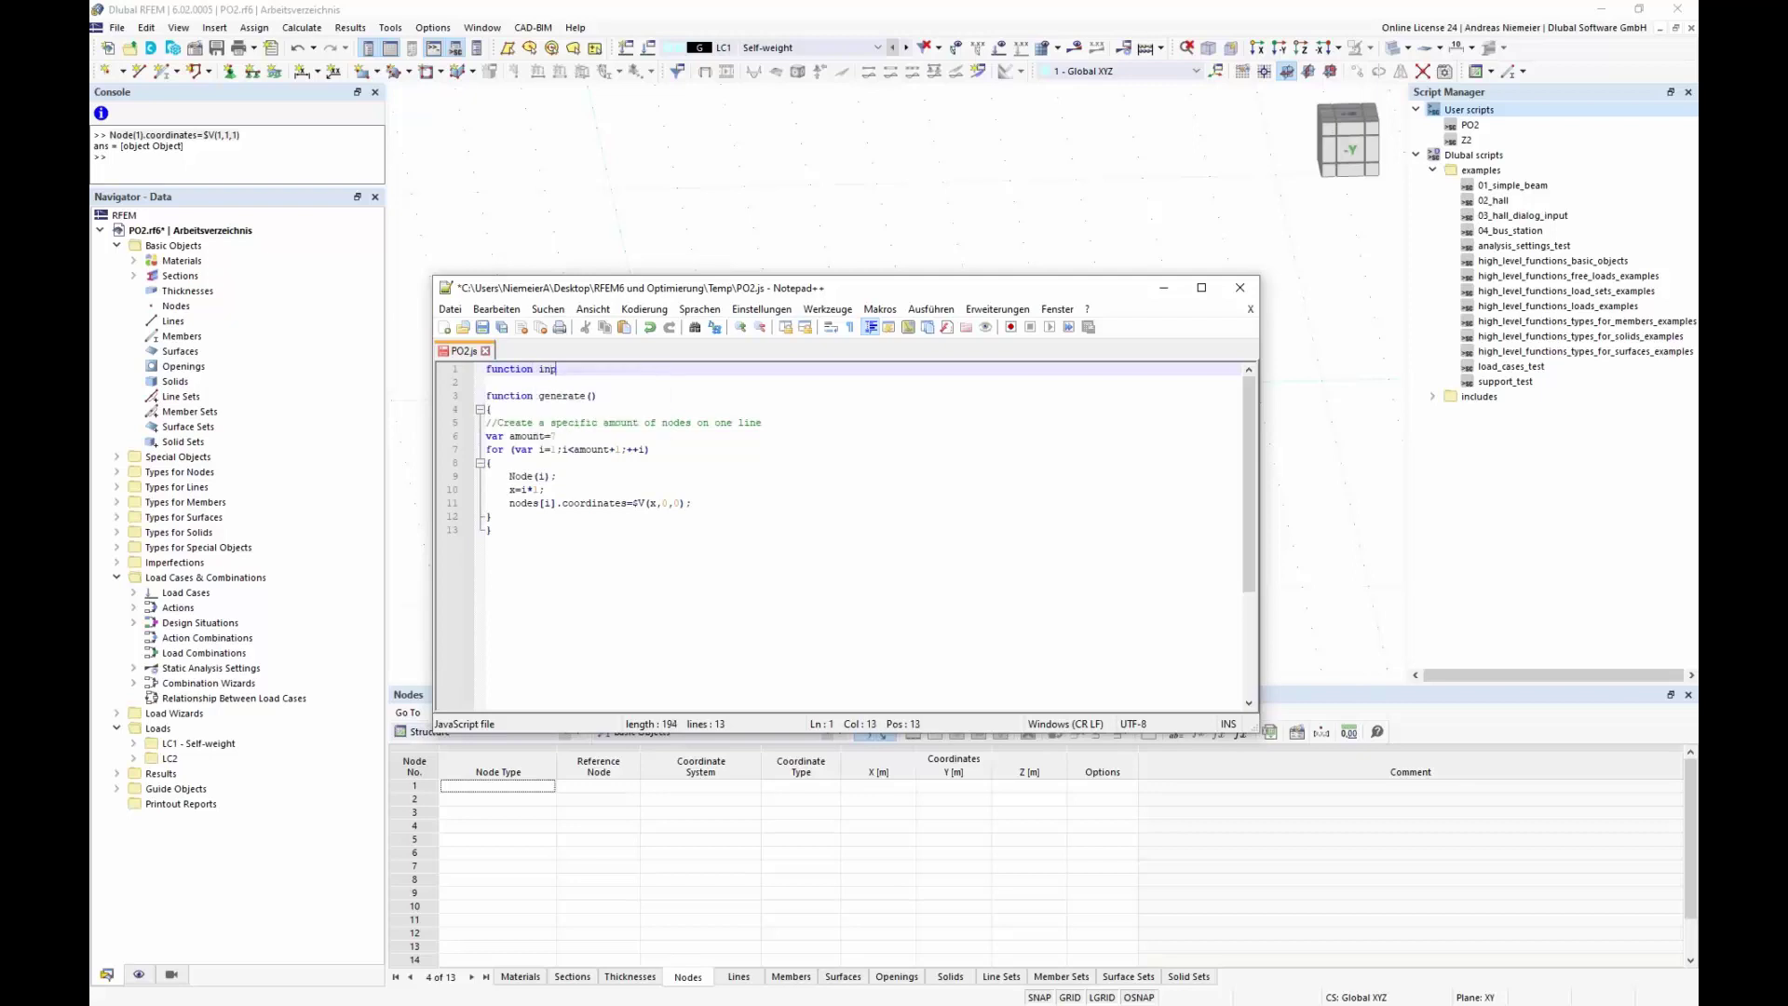
text(ut_data())
key(Return)
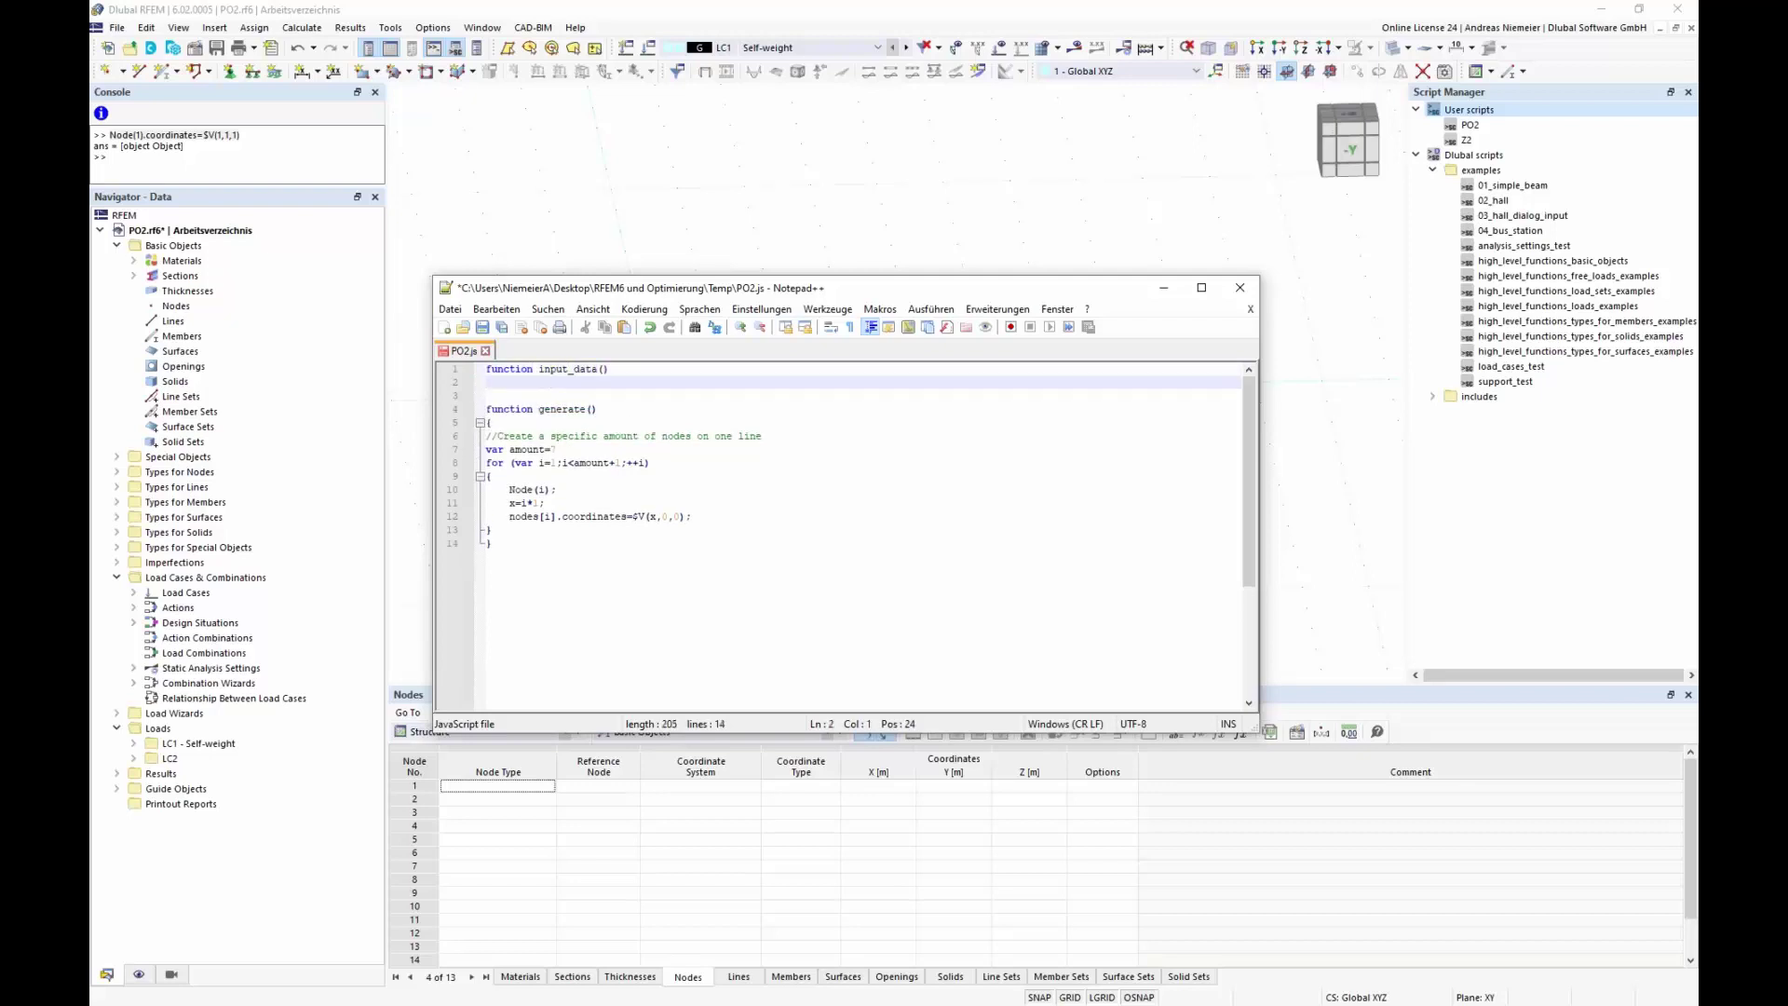
text({)
key(Return)
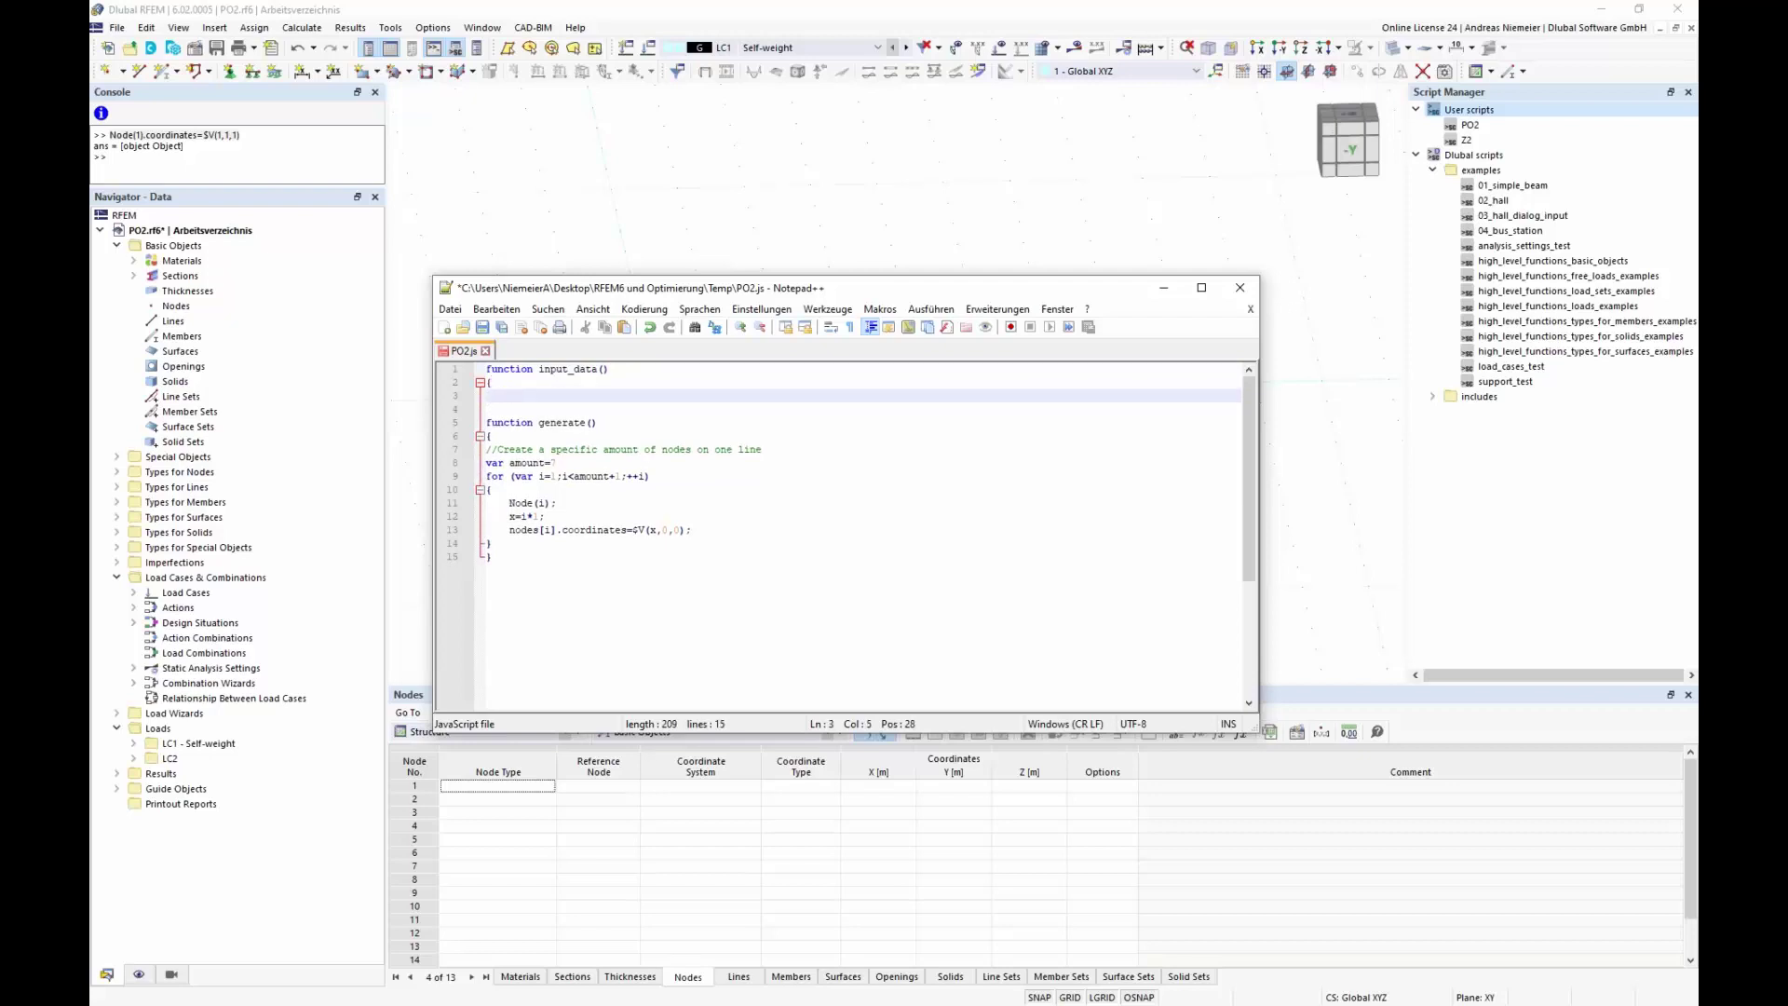
- Fill input_data() with category("Geometry") and parameter_int("Amount of nodes", "amount", "", 5, UNIT.NONE, 0, 2, 50, true, true), and close its brace
text(category("Gemoometry");)
key(Return)
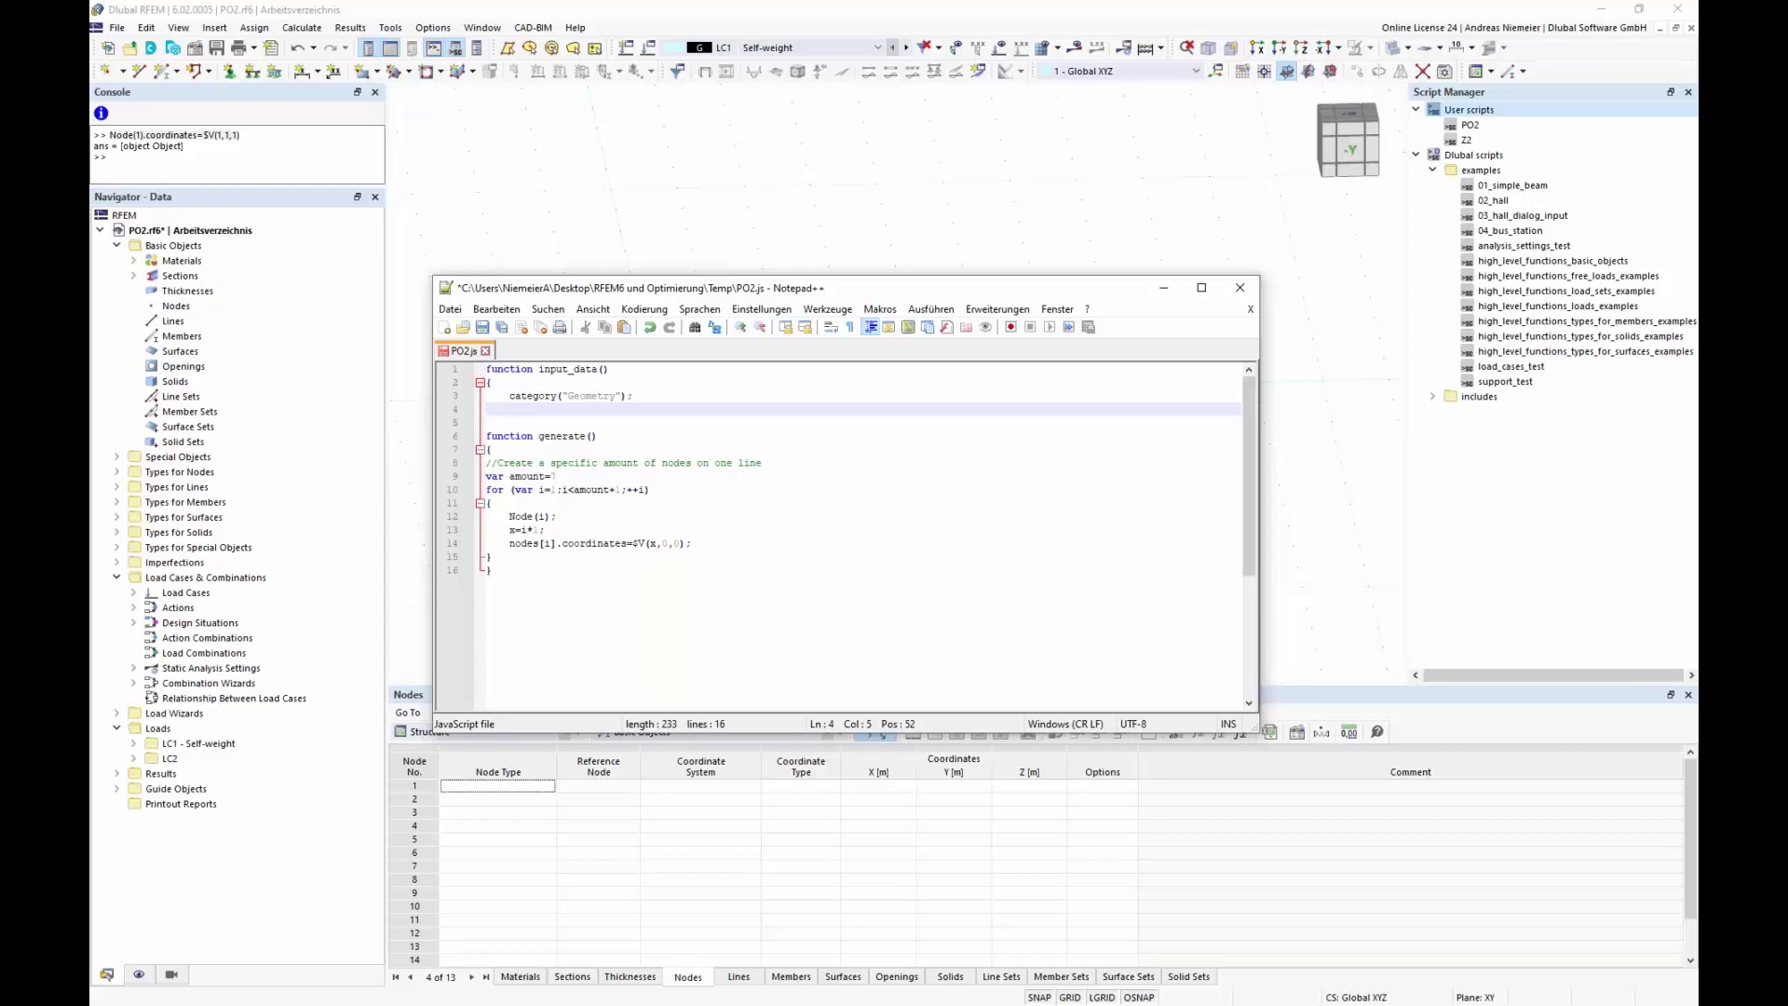
text(parameter_int("Amount of nodes", )
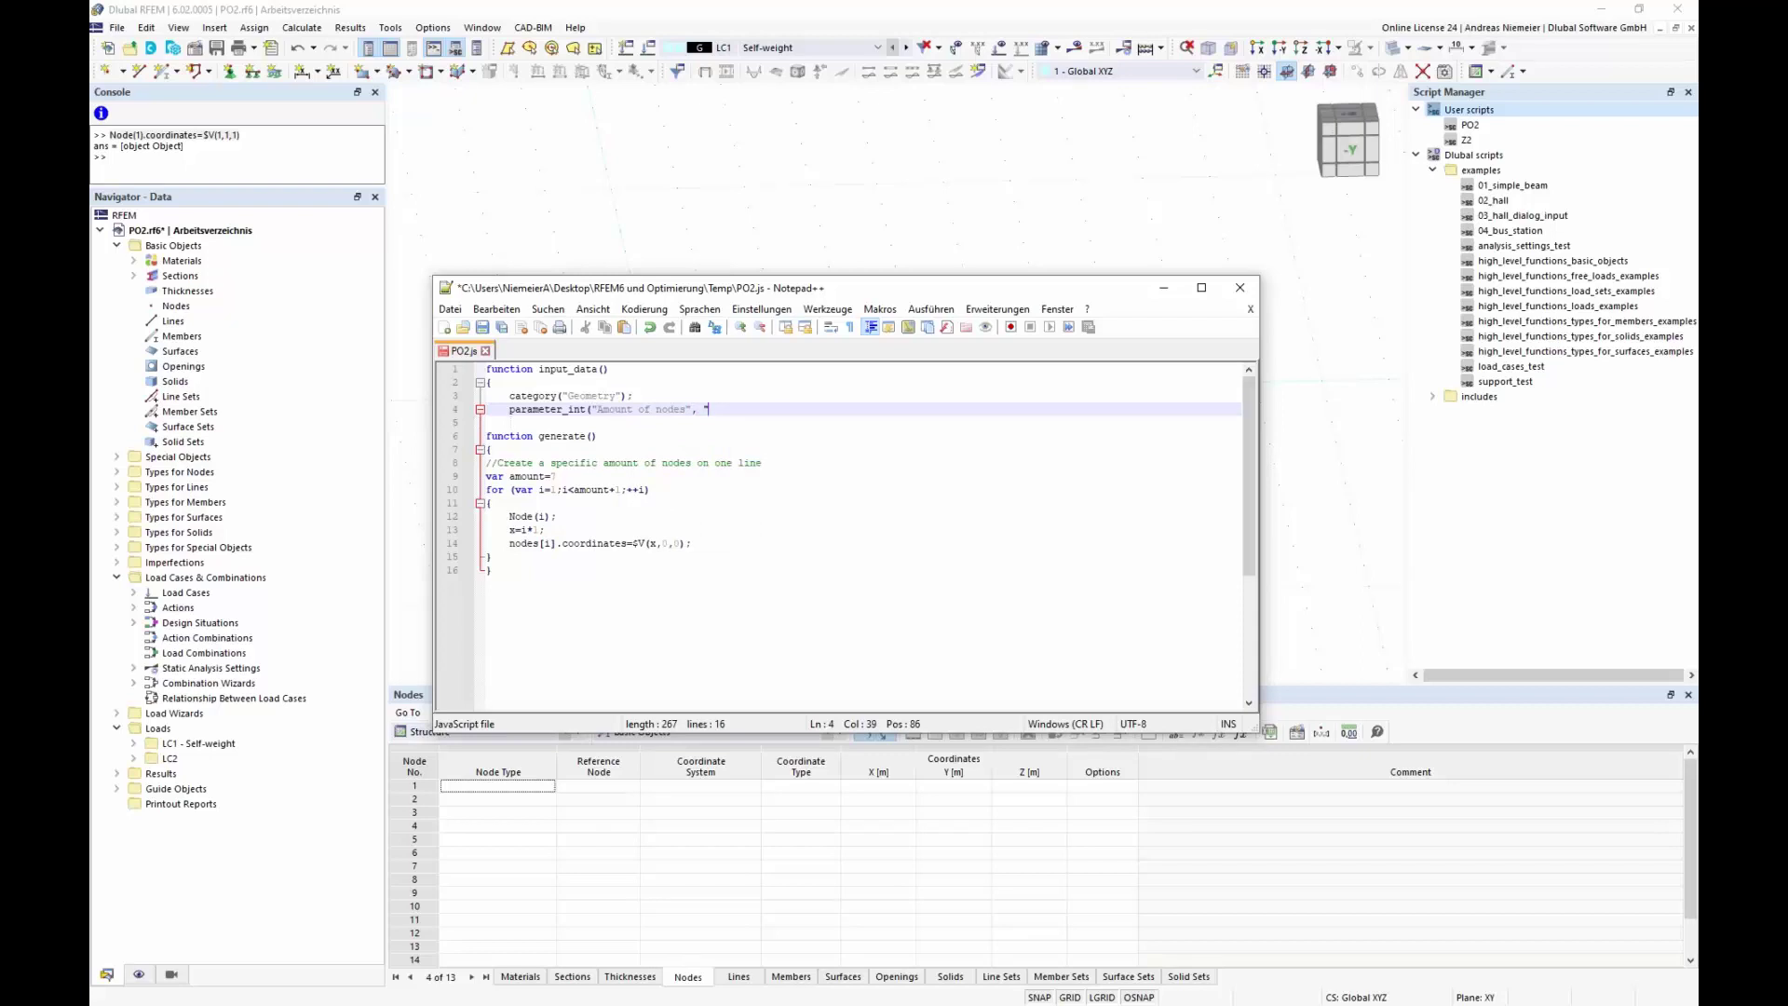
text("amount")
text(, "", 5, UNIT.NO)
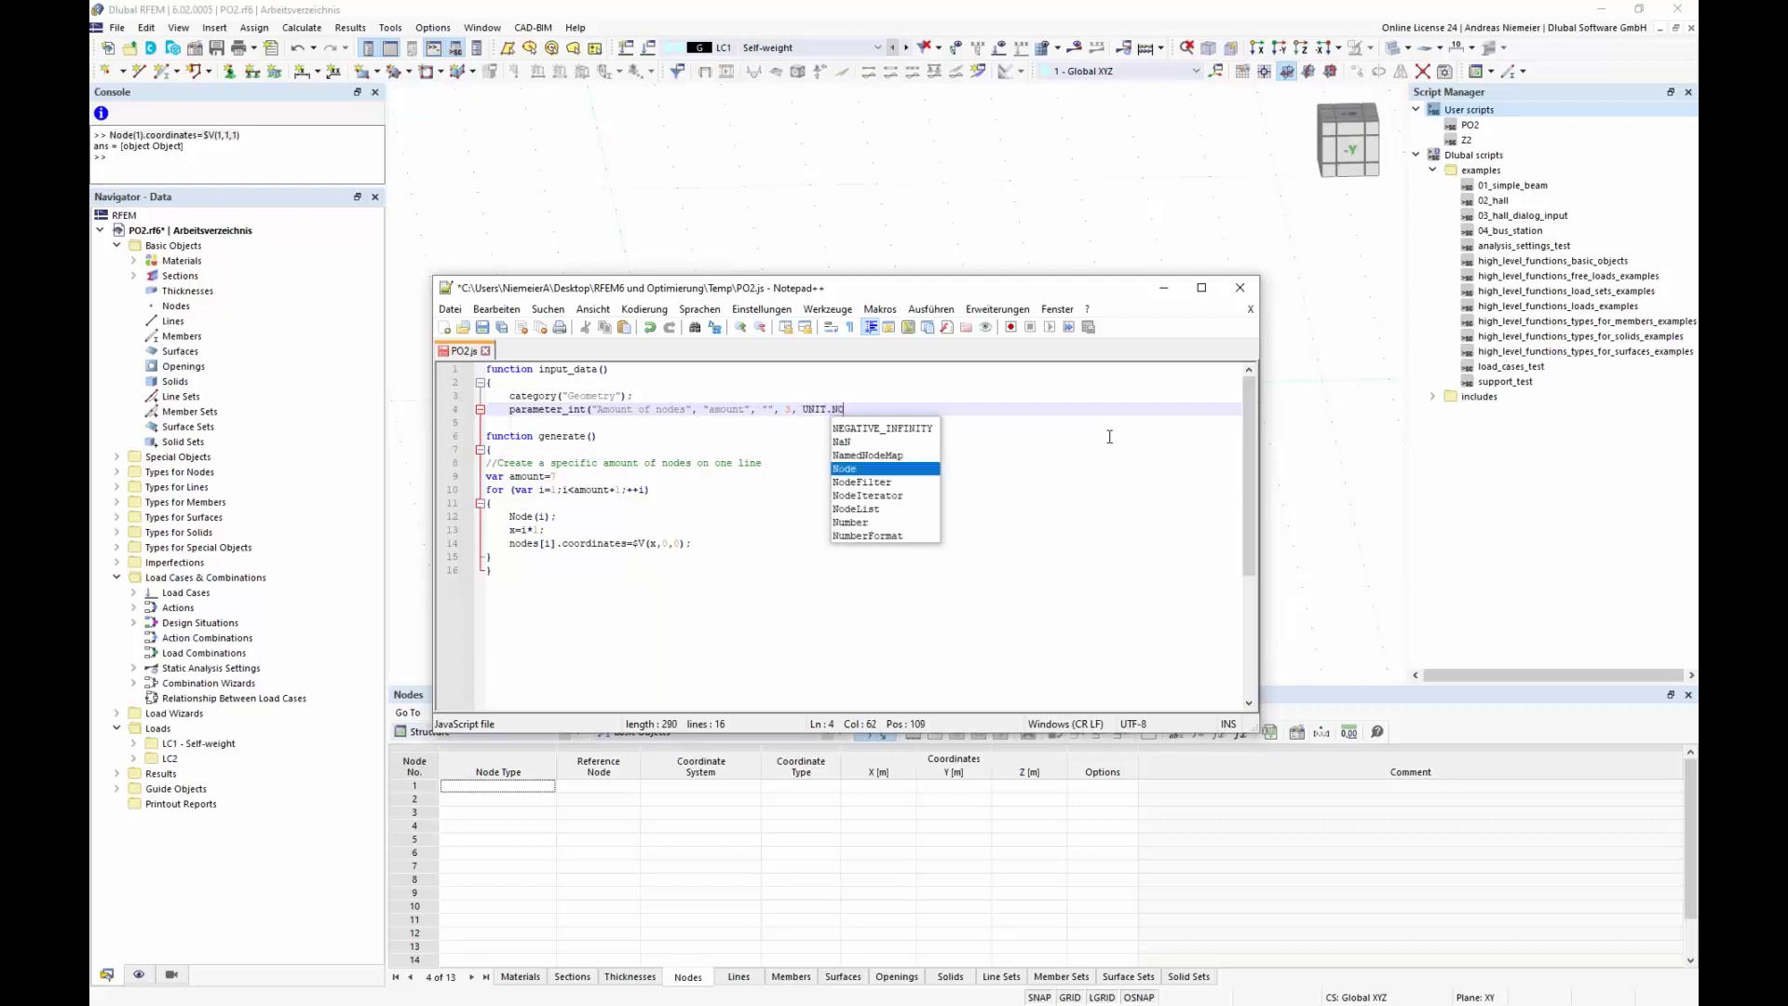
text(NE)
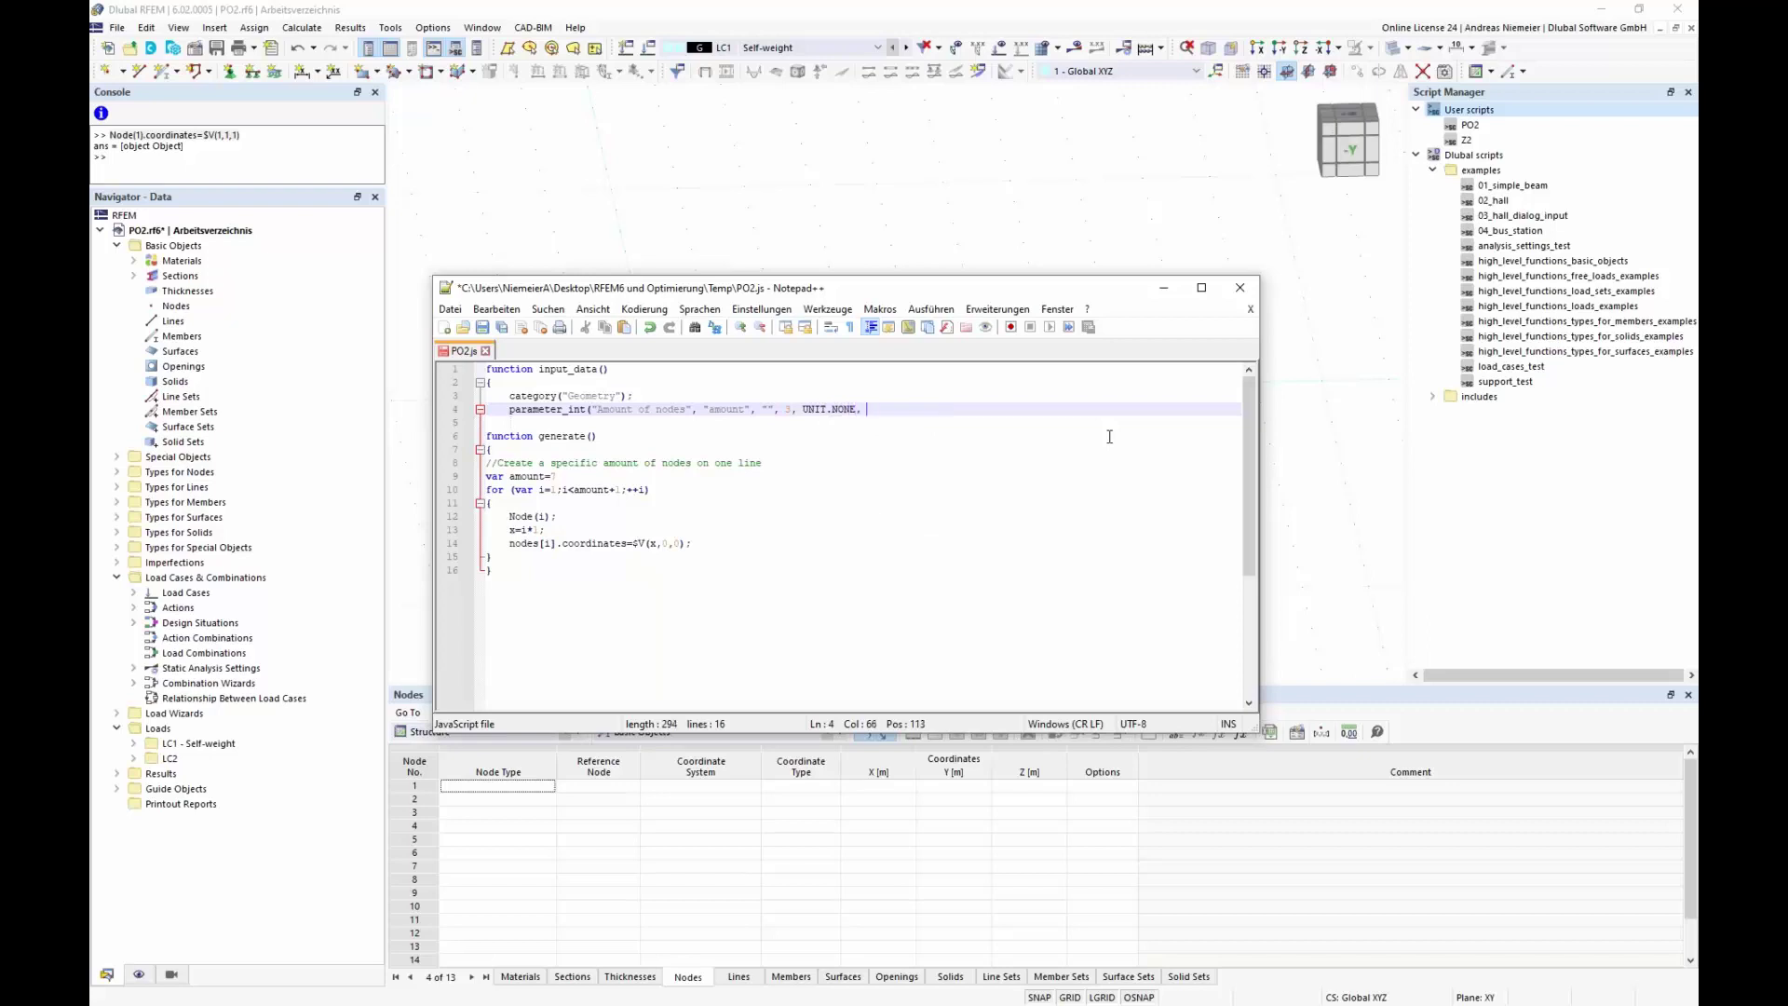
text(, 0, 2, 50, true, true);)
key(Return)
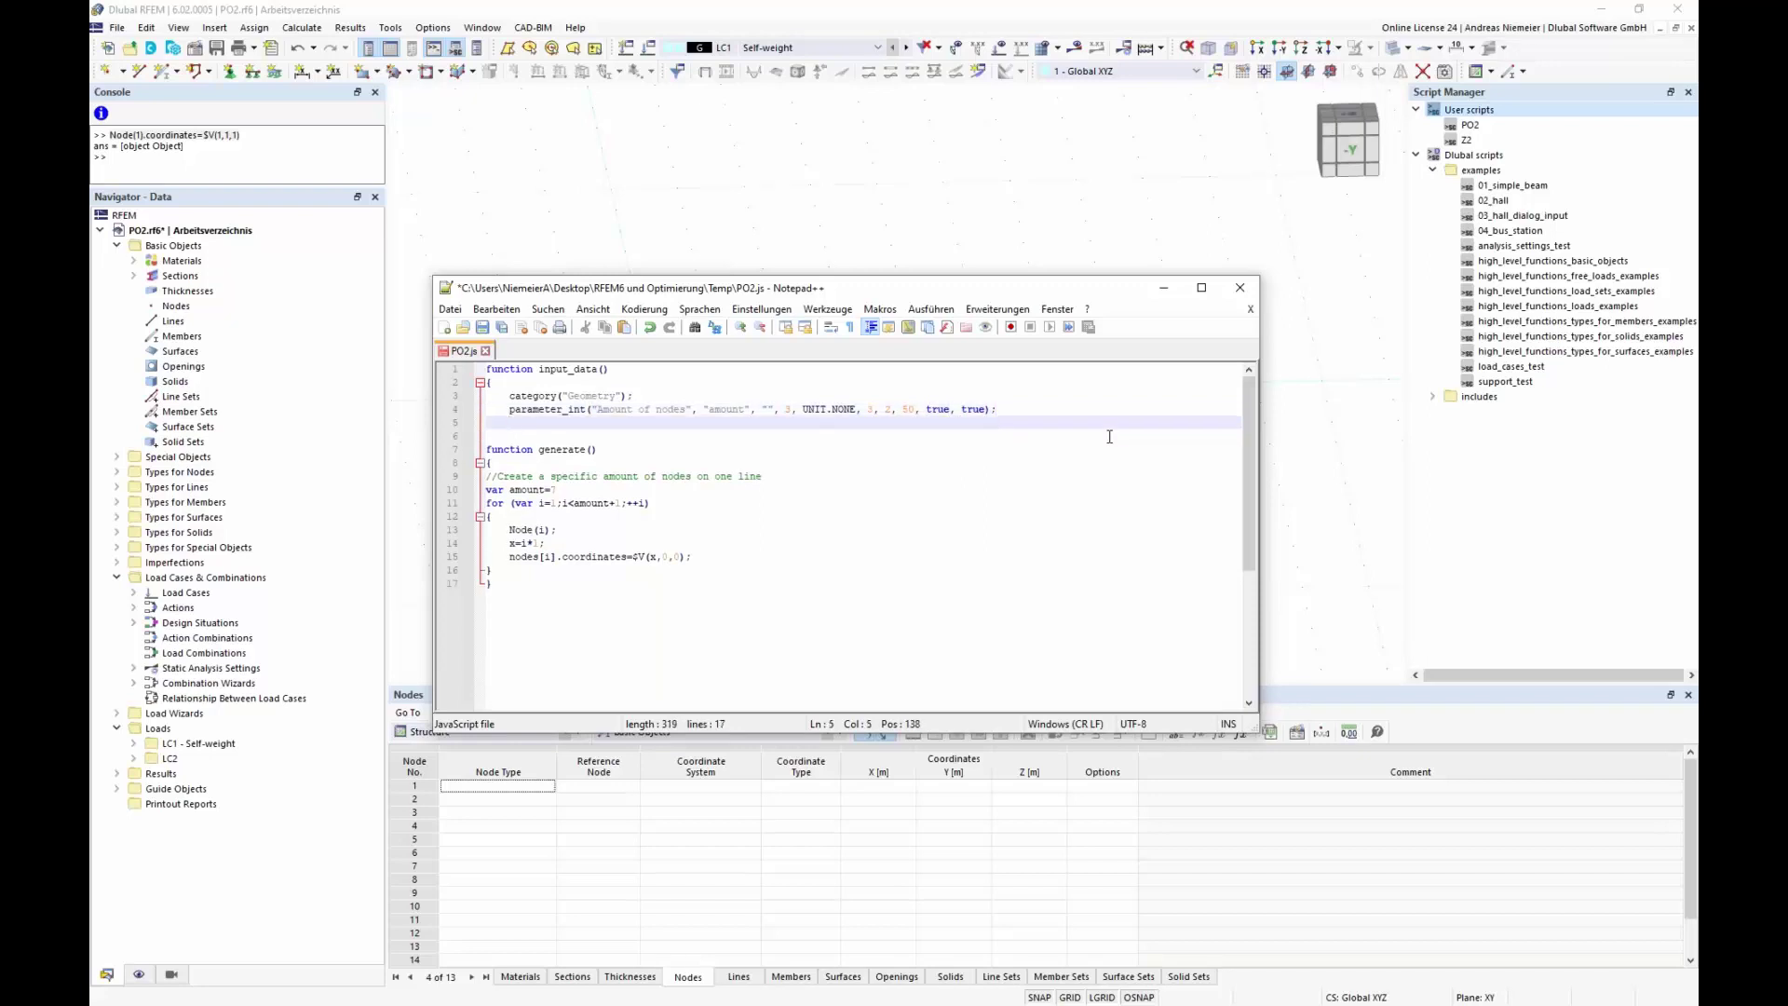
text(})
- Delete the fixed "var amount" assignment from generate() and save the script
drag(577, 491, 458, 488)
key(Delete)
click(719, 409)
click(588, 504)
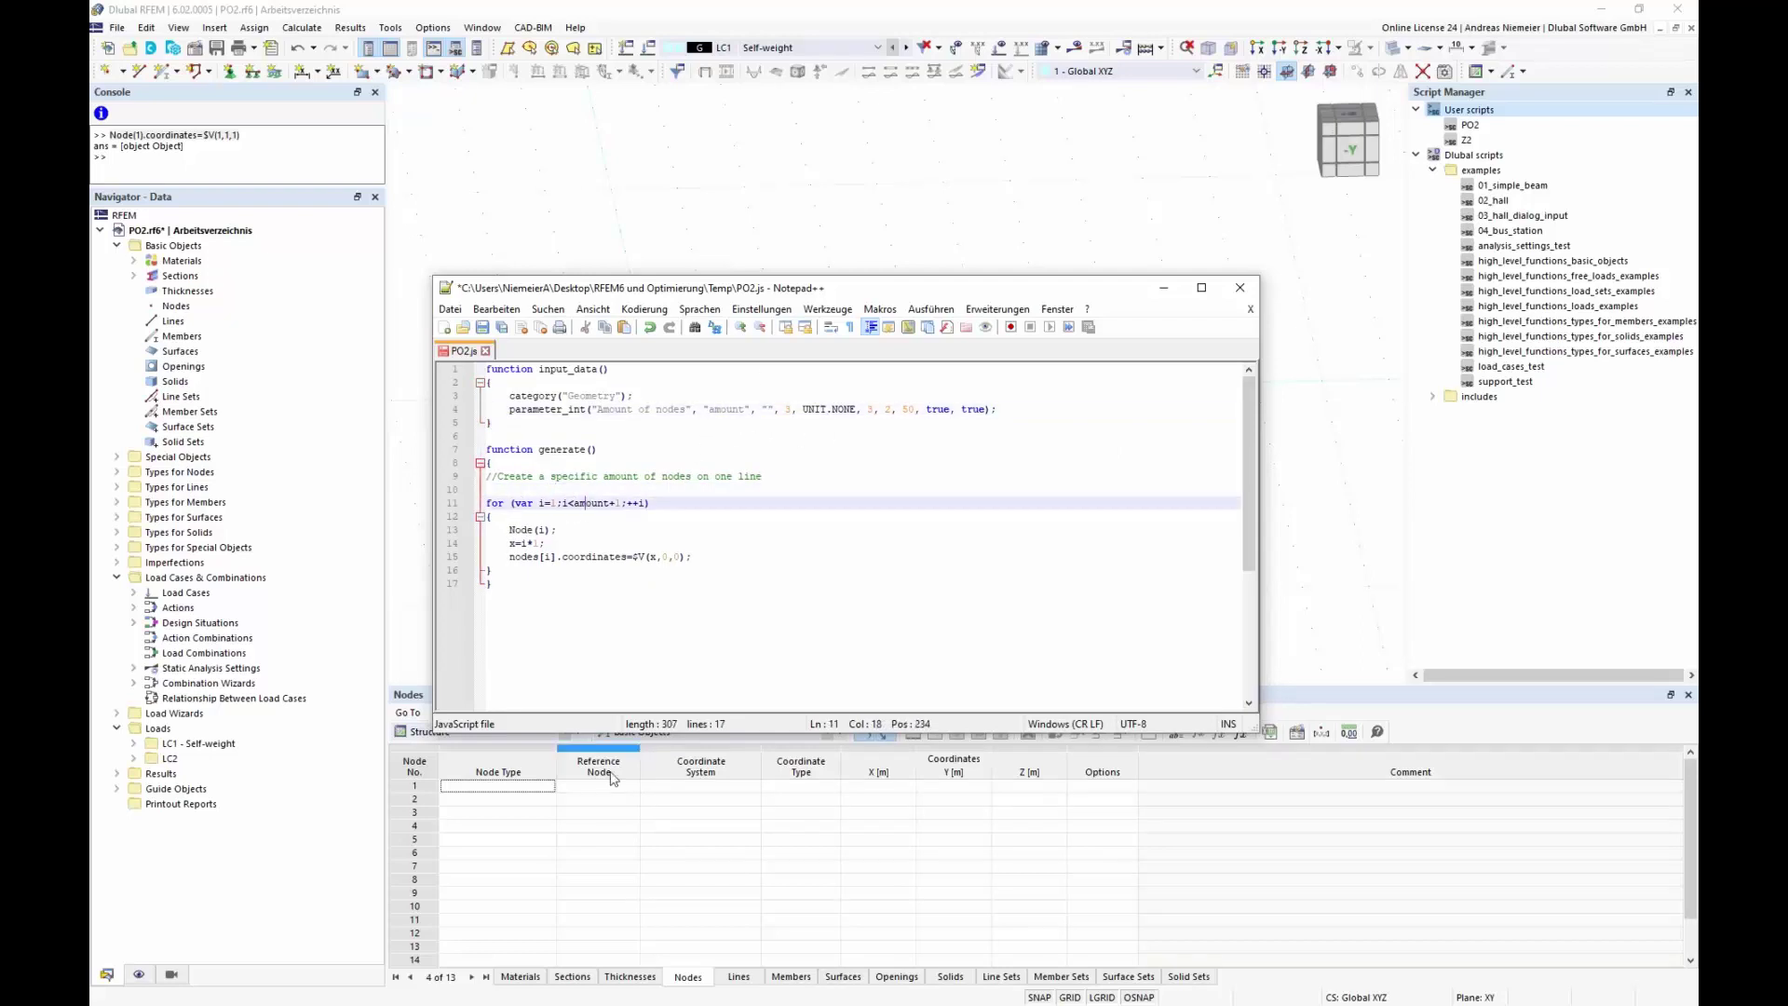
key(ctrl+s)
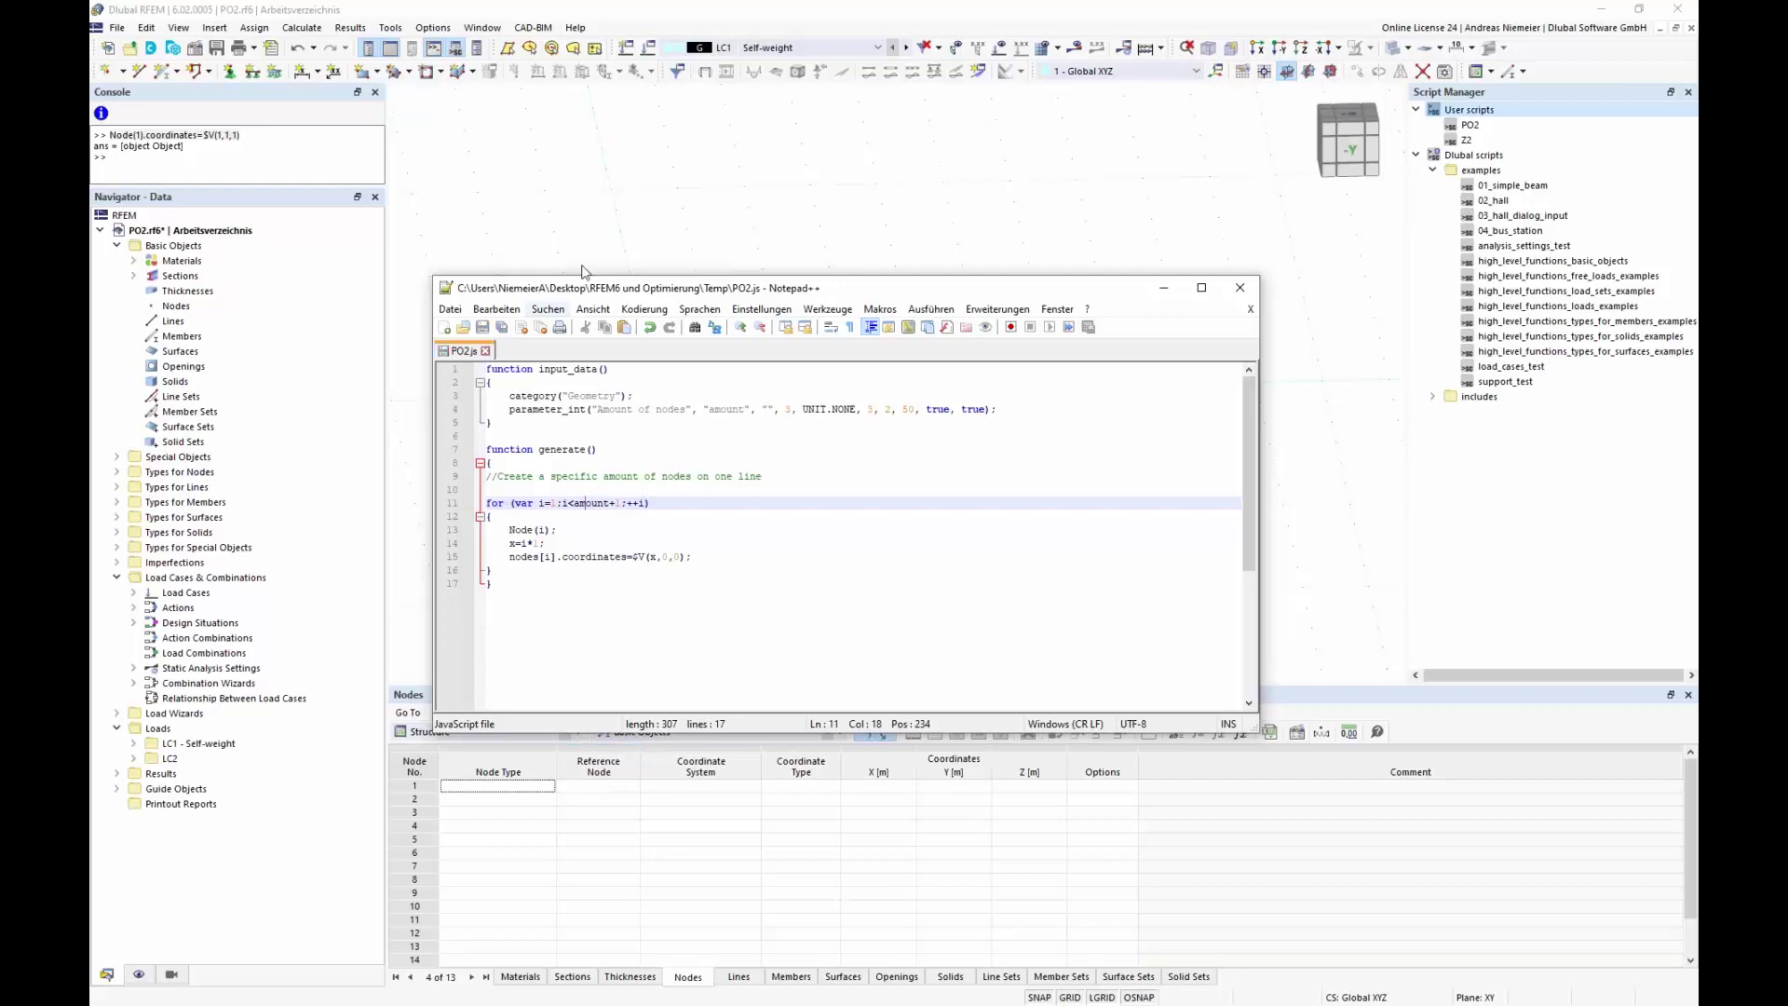
- In RFEM, prepare to save the model as block PO2 with Beams as model category 1
click(674, 172)
click(118, 27)
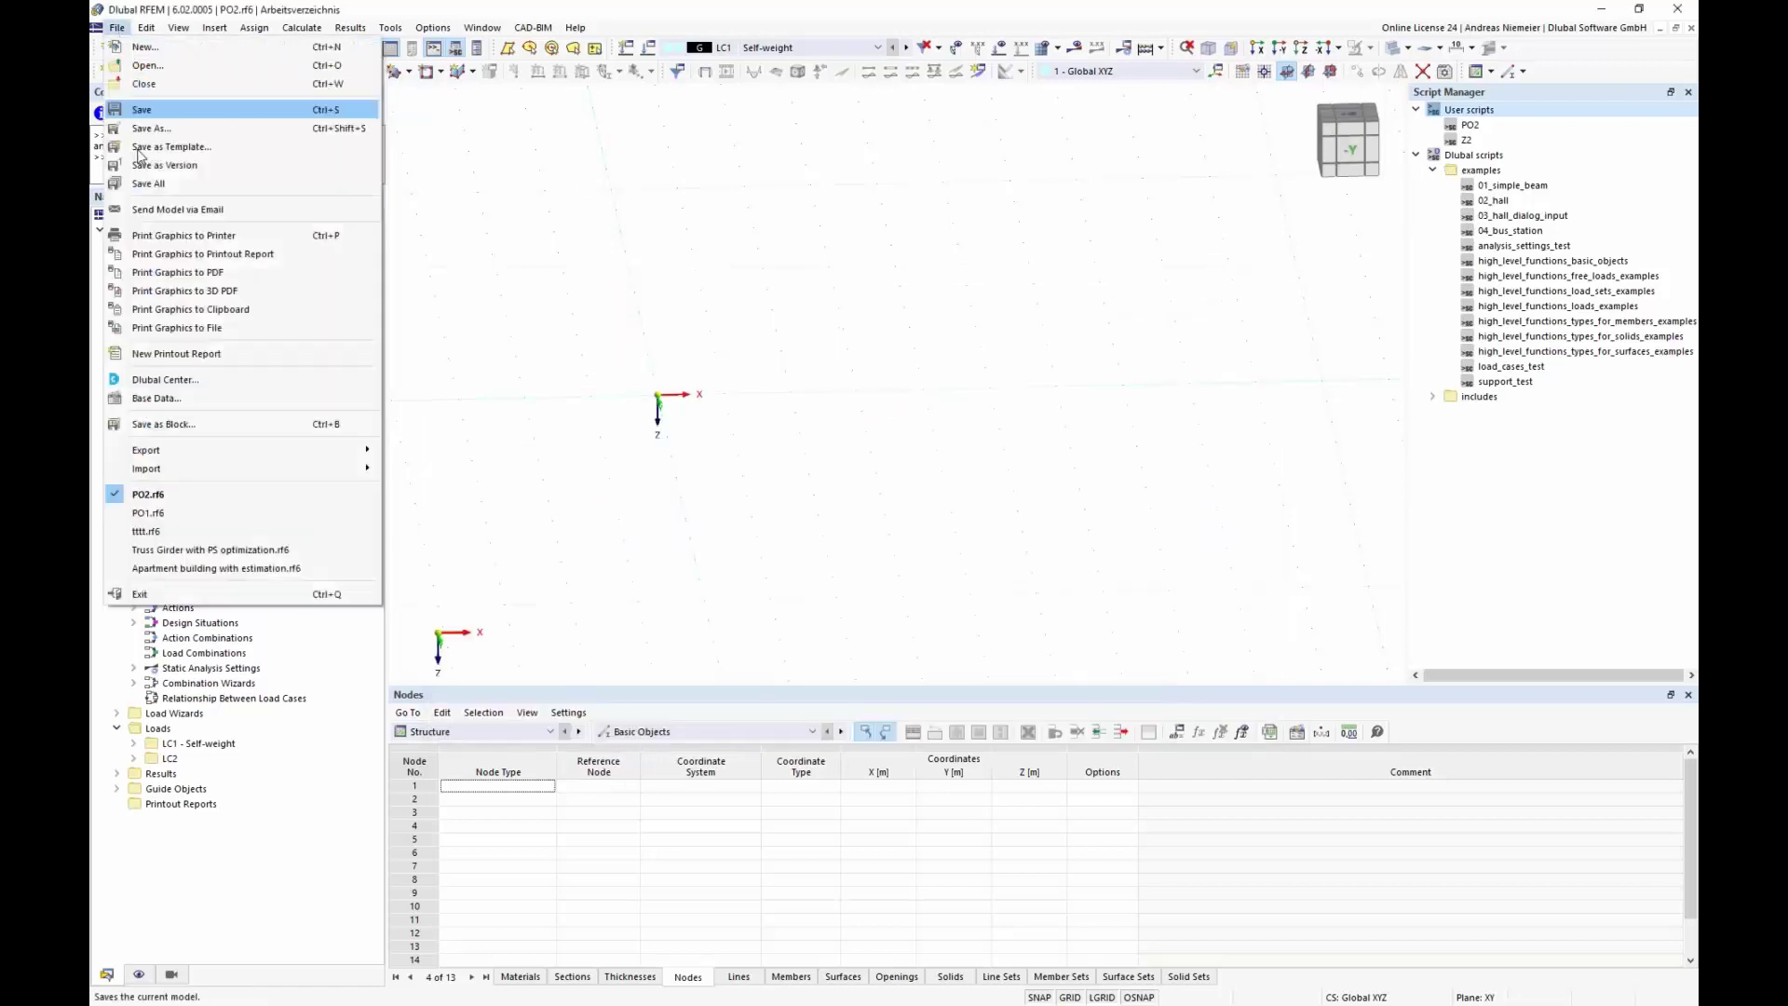
key(Escape)
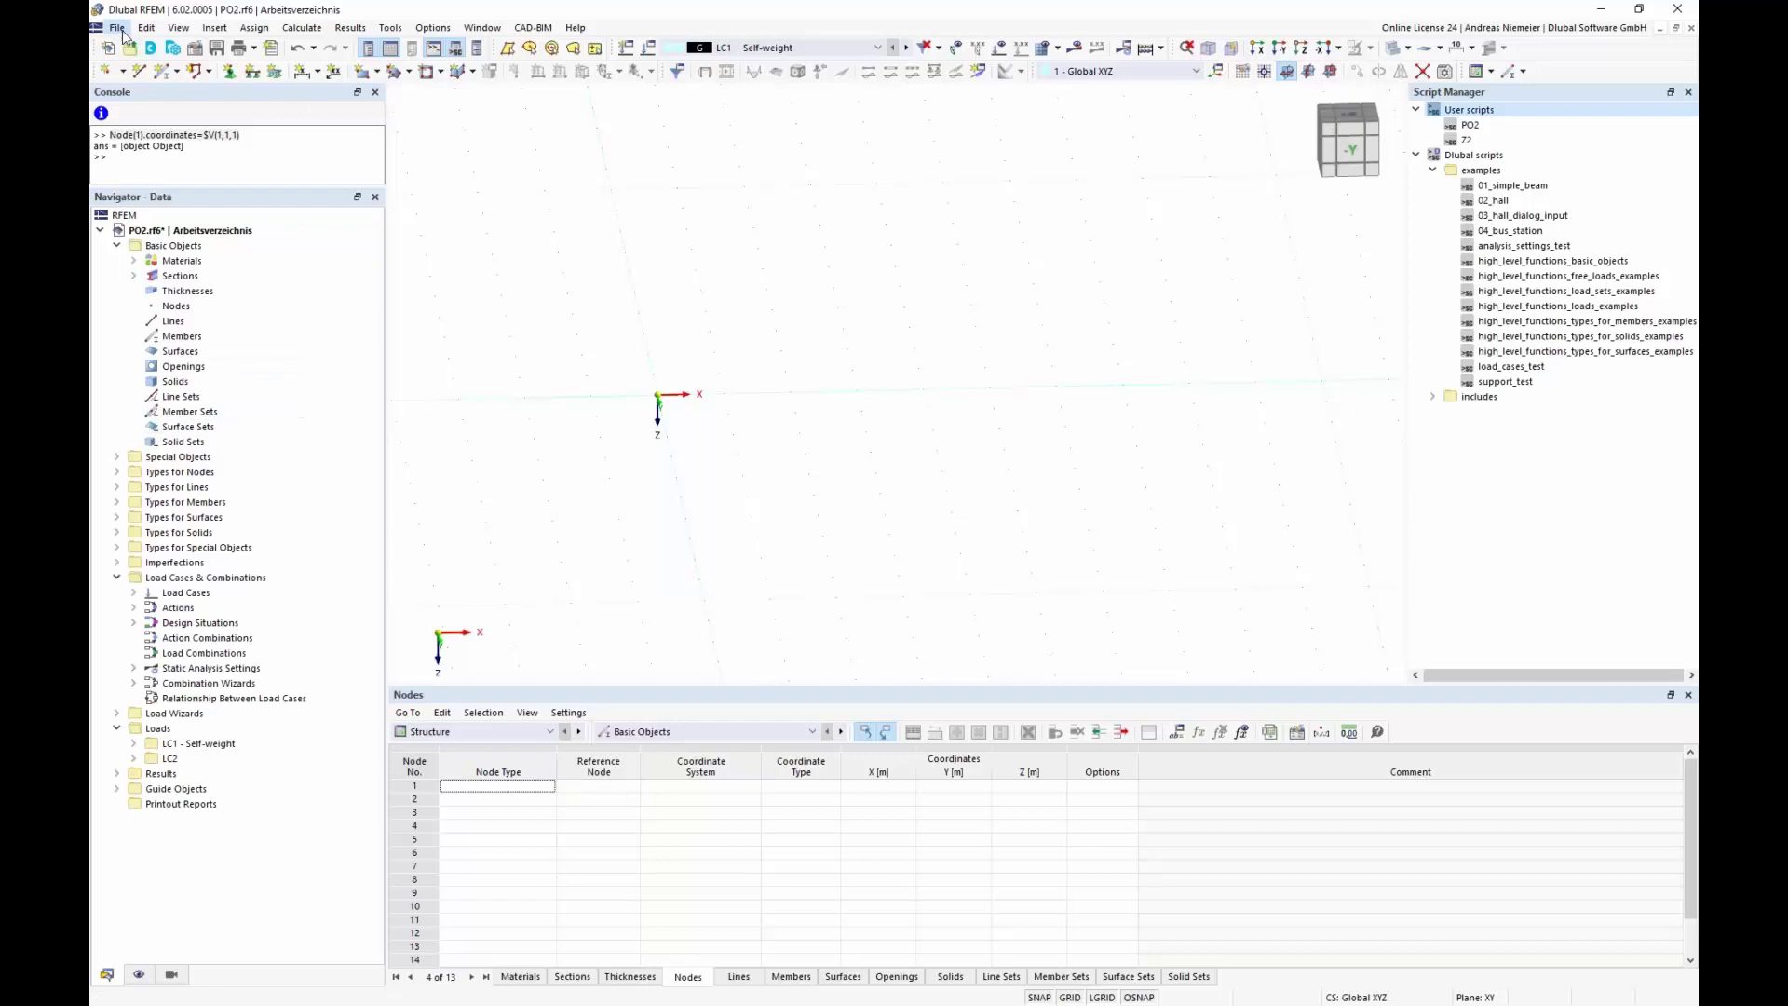
click(117, 27)
click(163, 423)
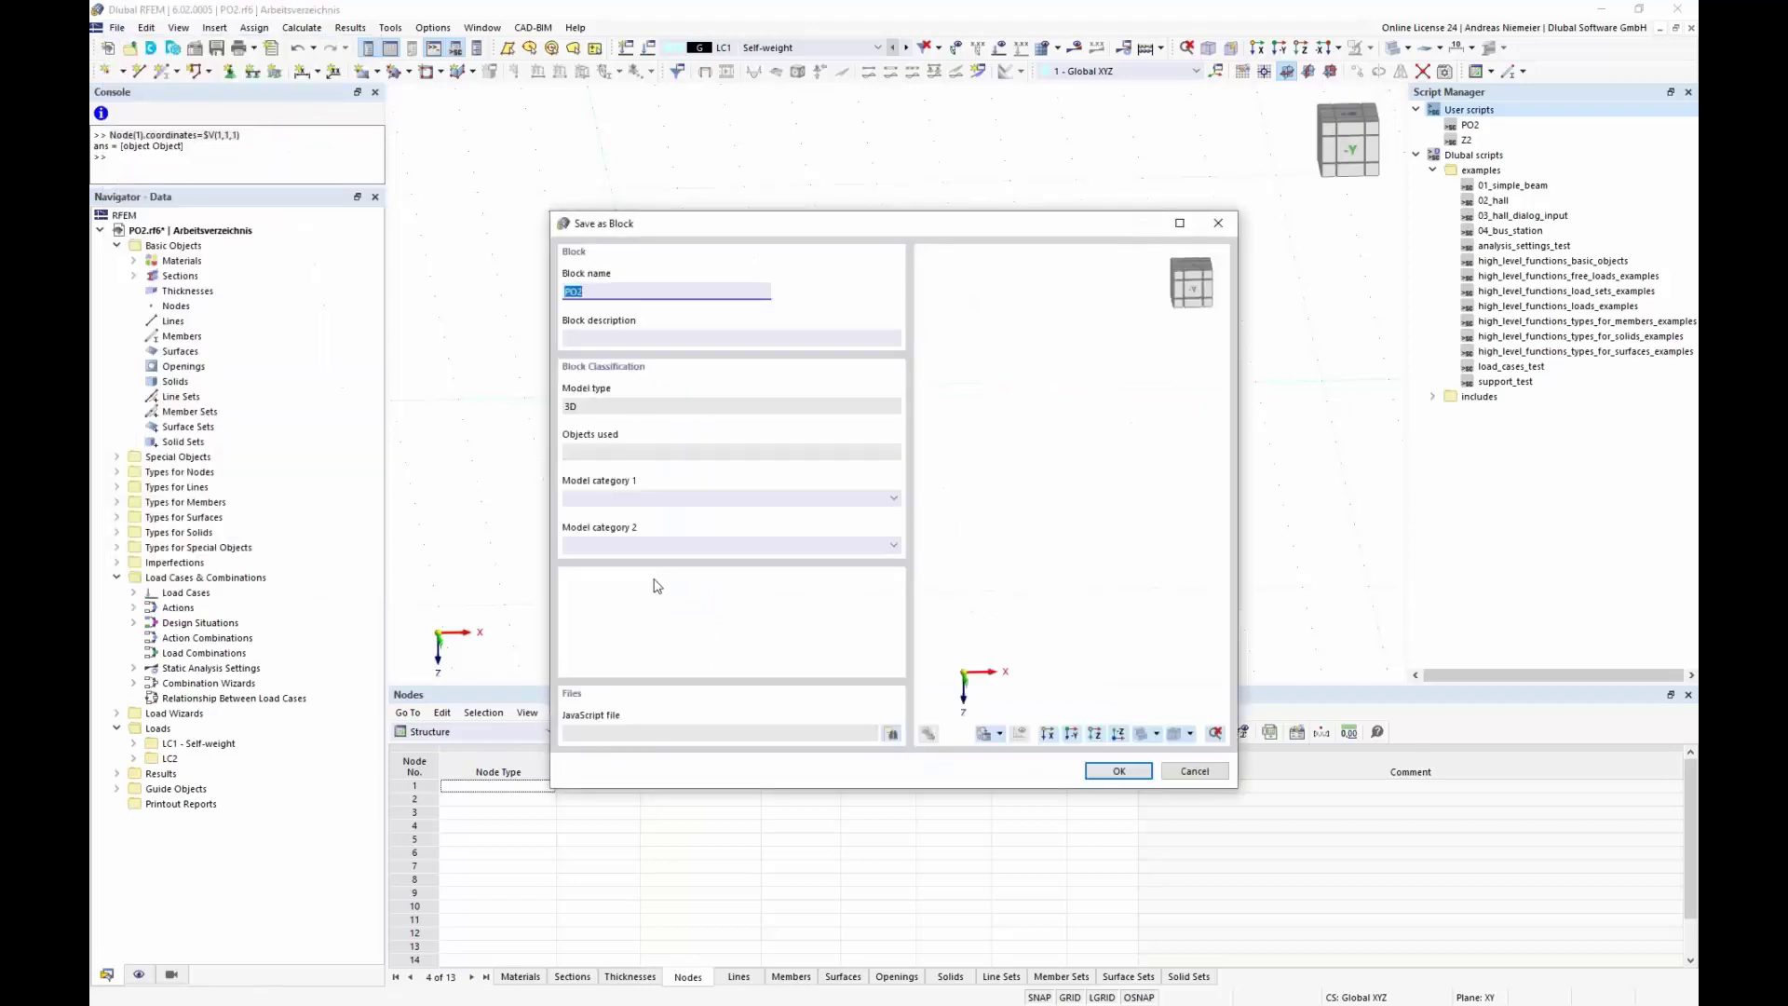
click(633, 503)
click(632, 526)
- Attach PO2.js from the Temp folder as the block's JavaScript file and save the block, replacing the existing PO2
click(892, 734)
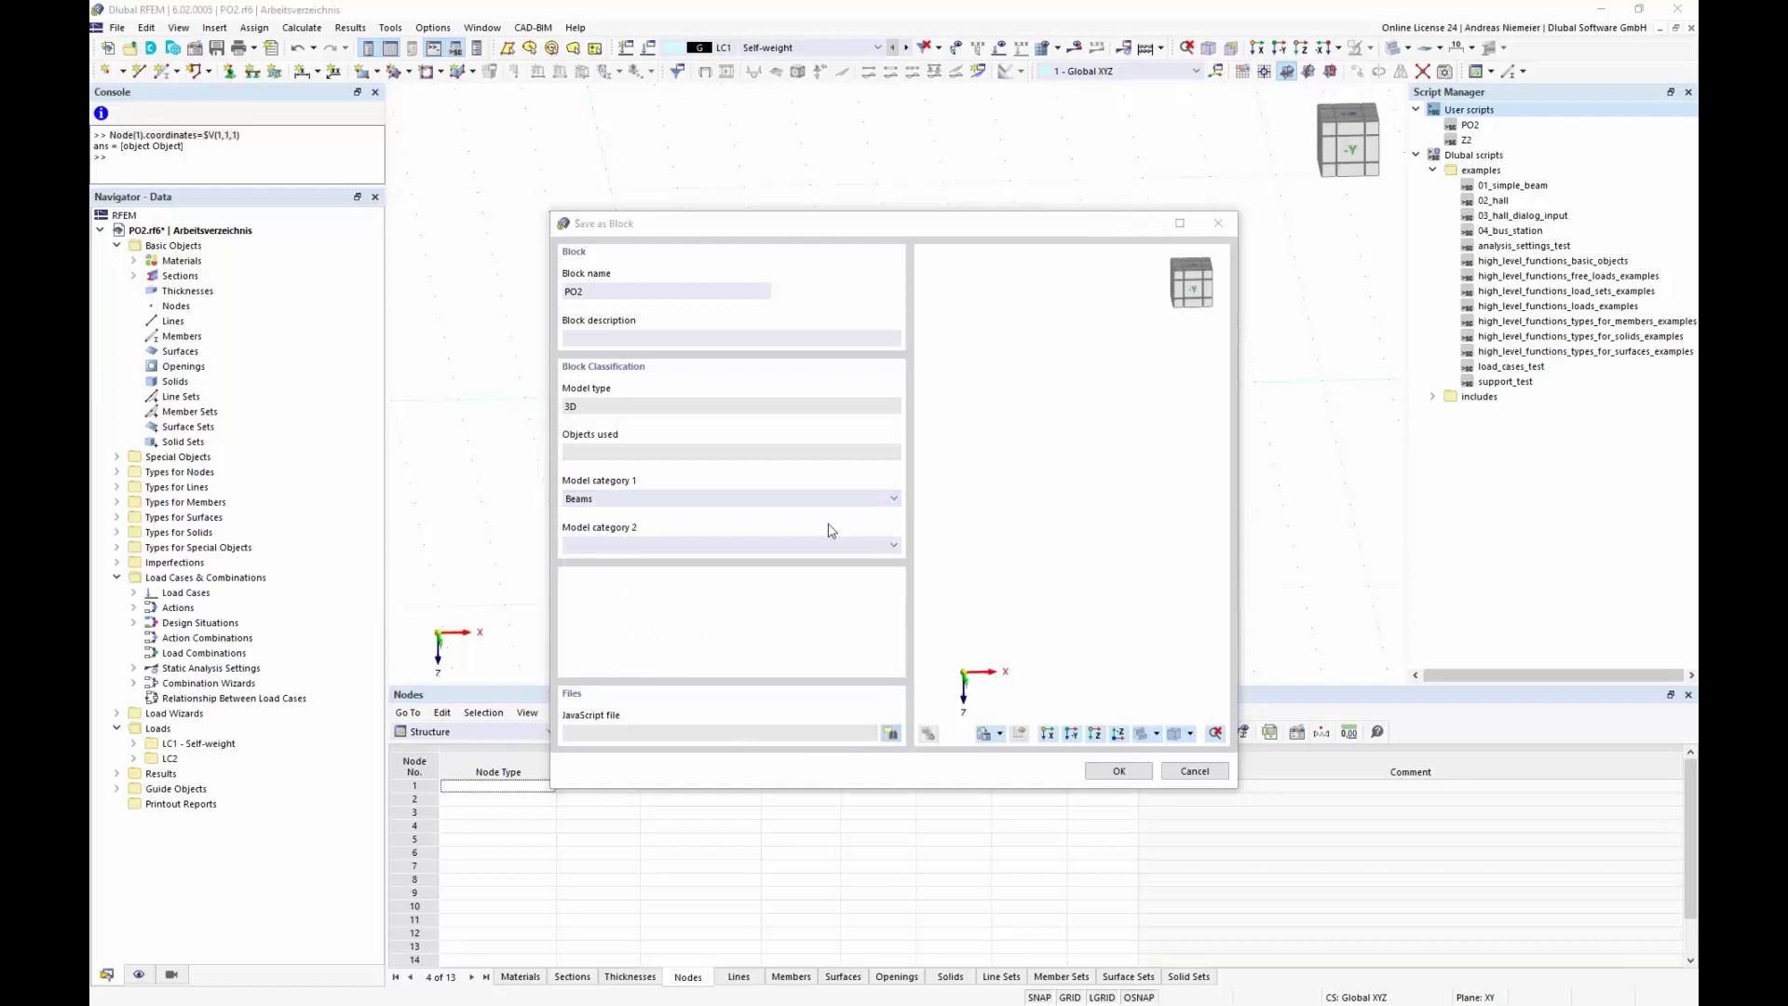
click(607, 368)
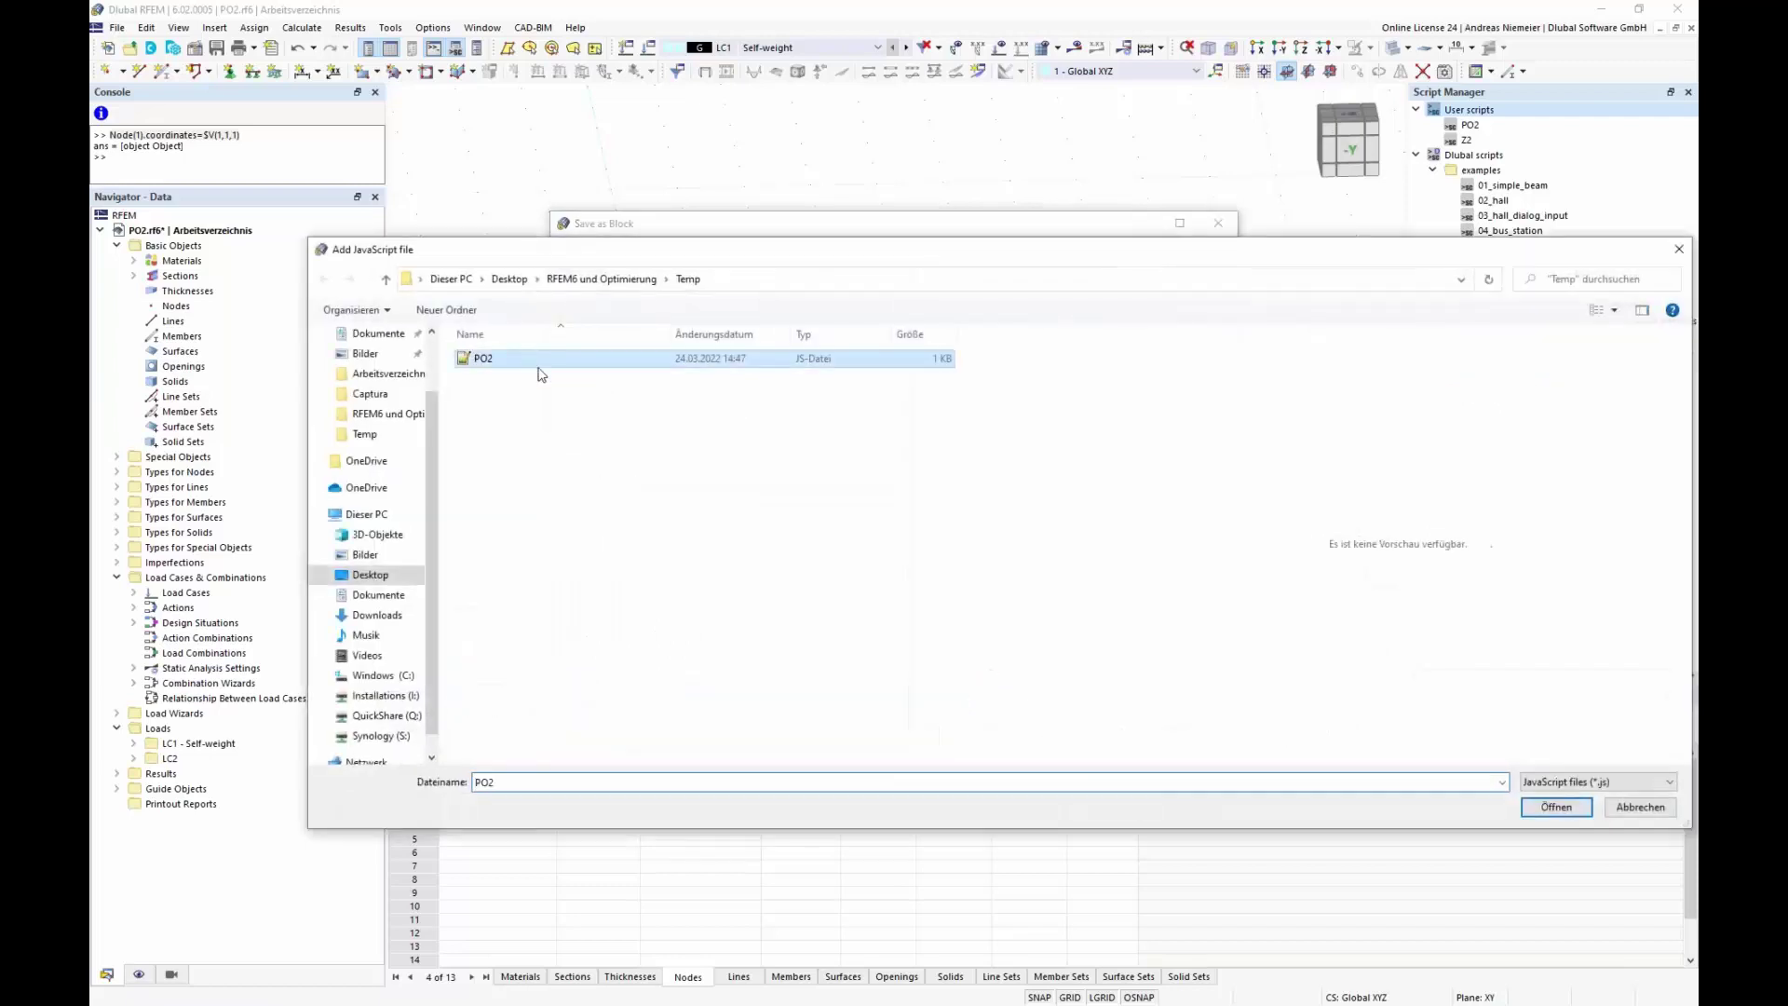
click(1555, 806)
click(1104, 771)
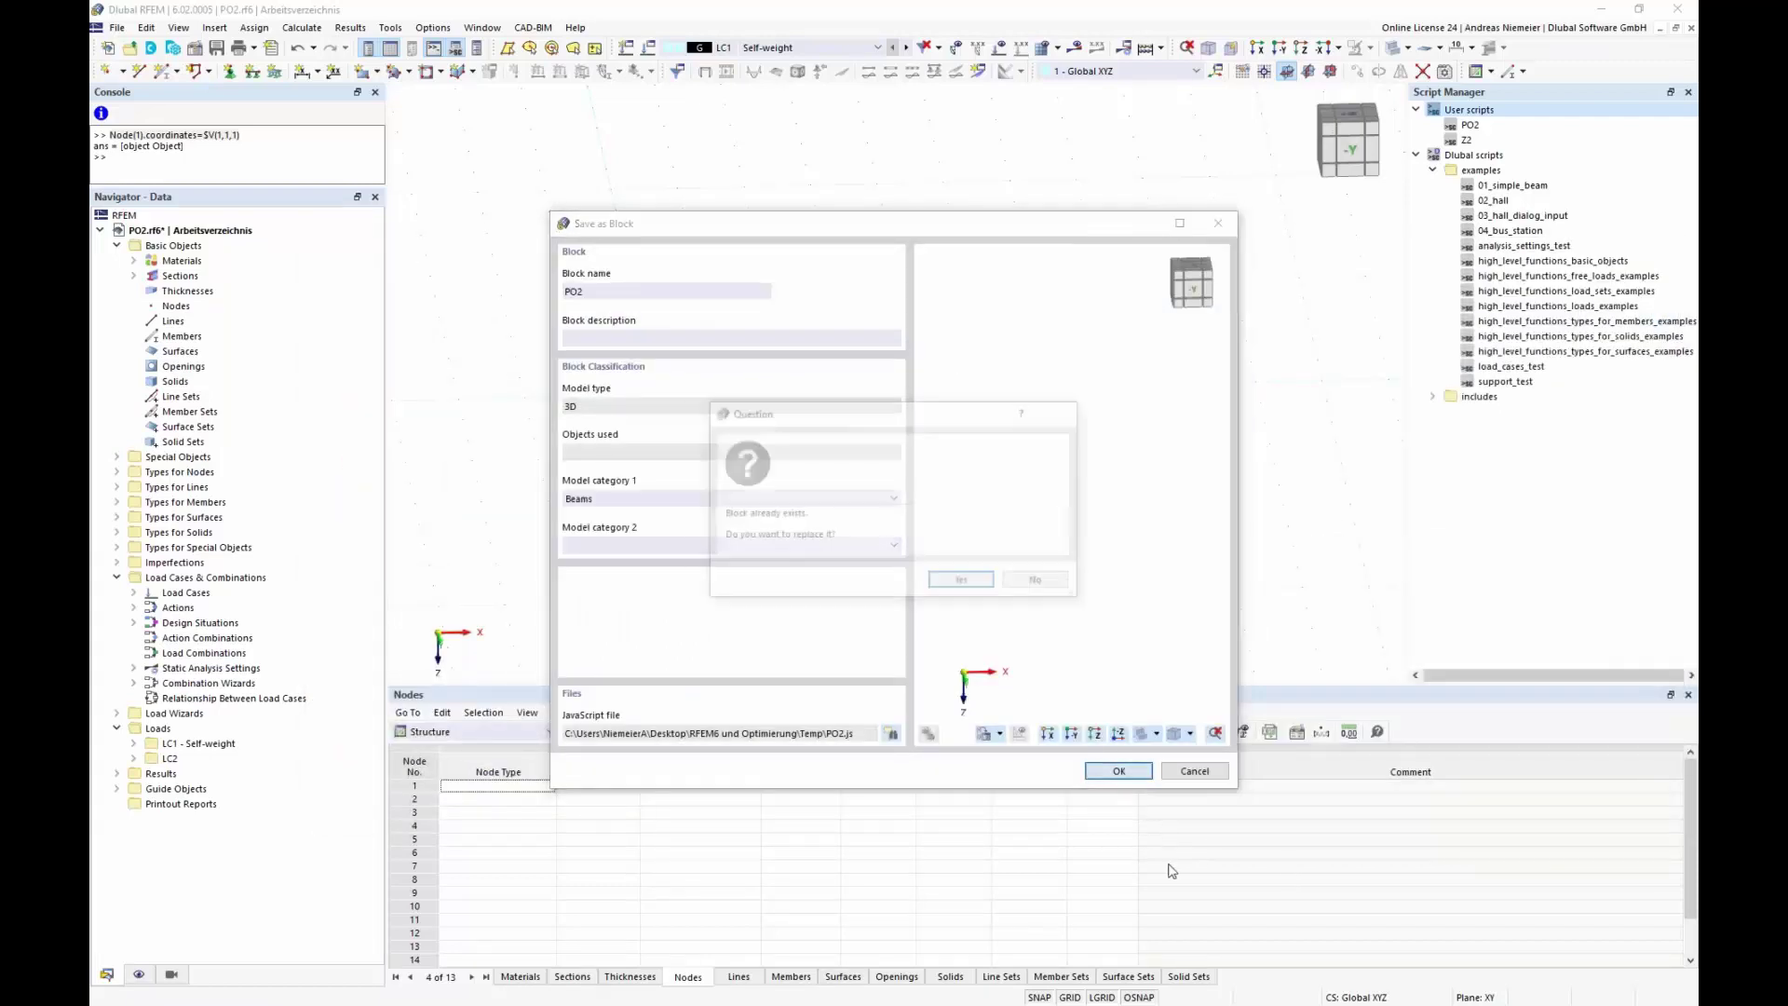
click(955, 585)
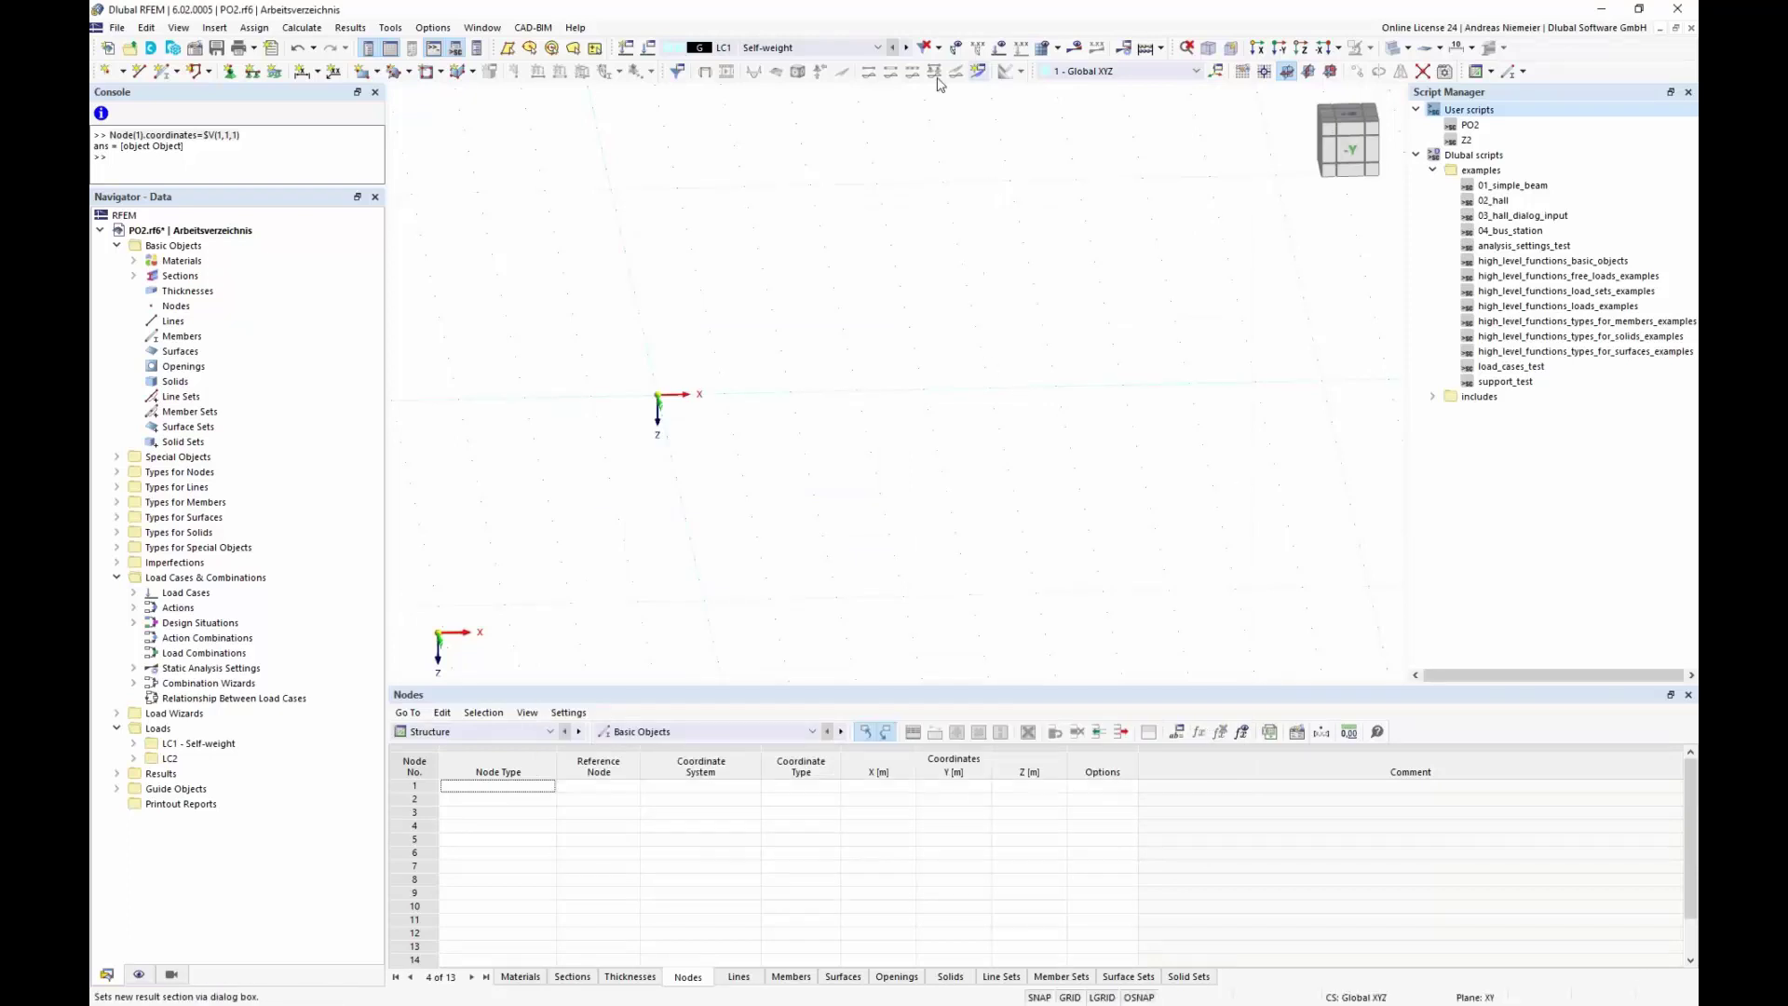
- Open the PO2 block from the block library, using the list view to find it
click(116, 27)
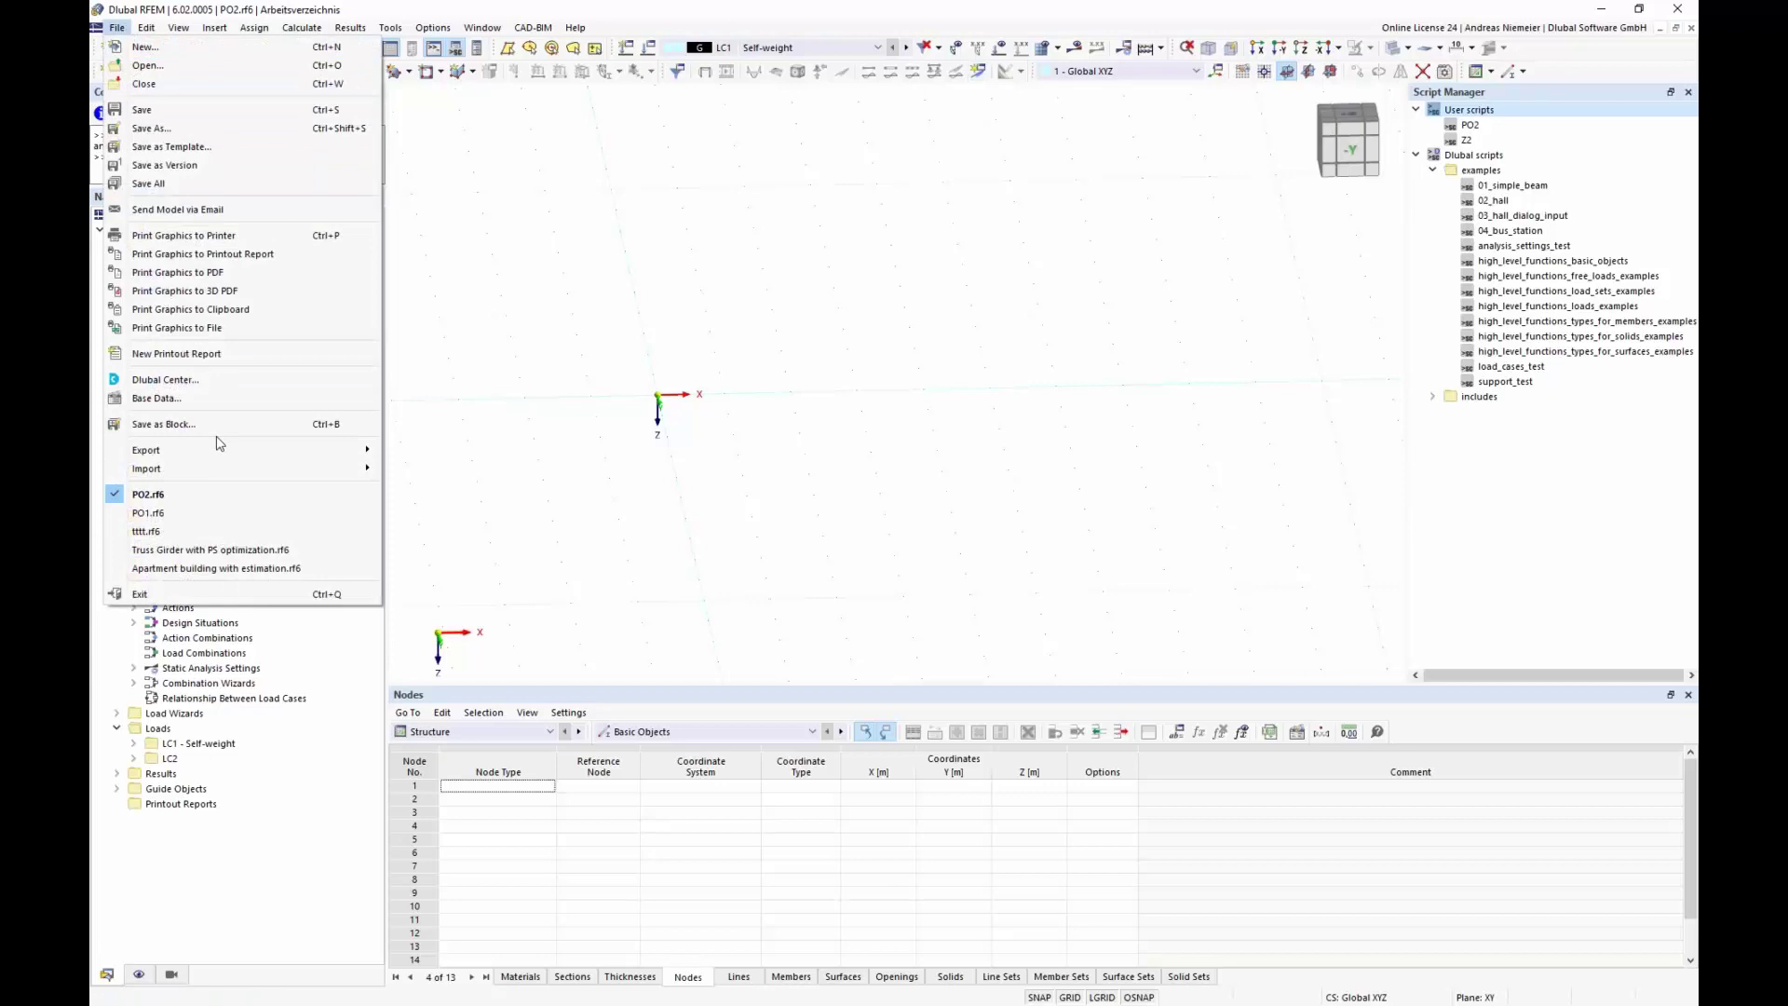
click(578, 399)
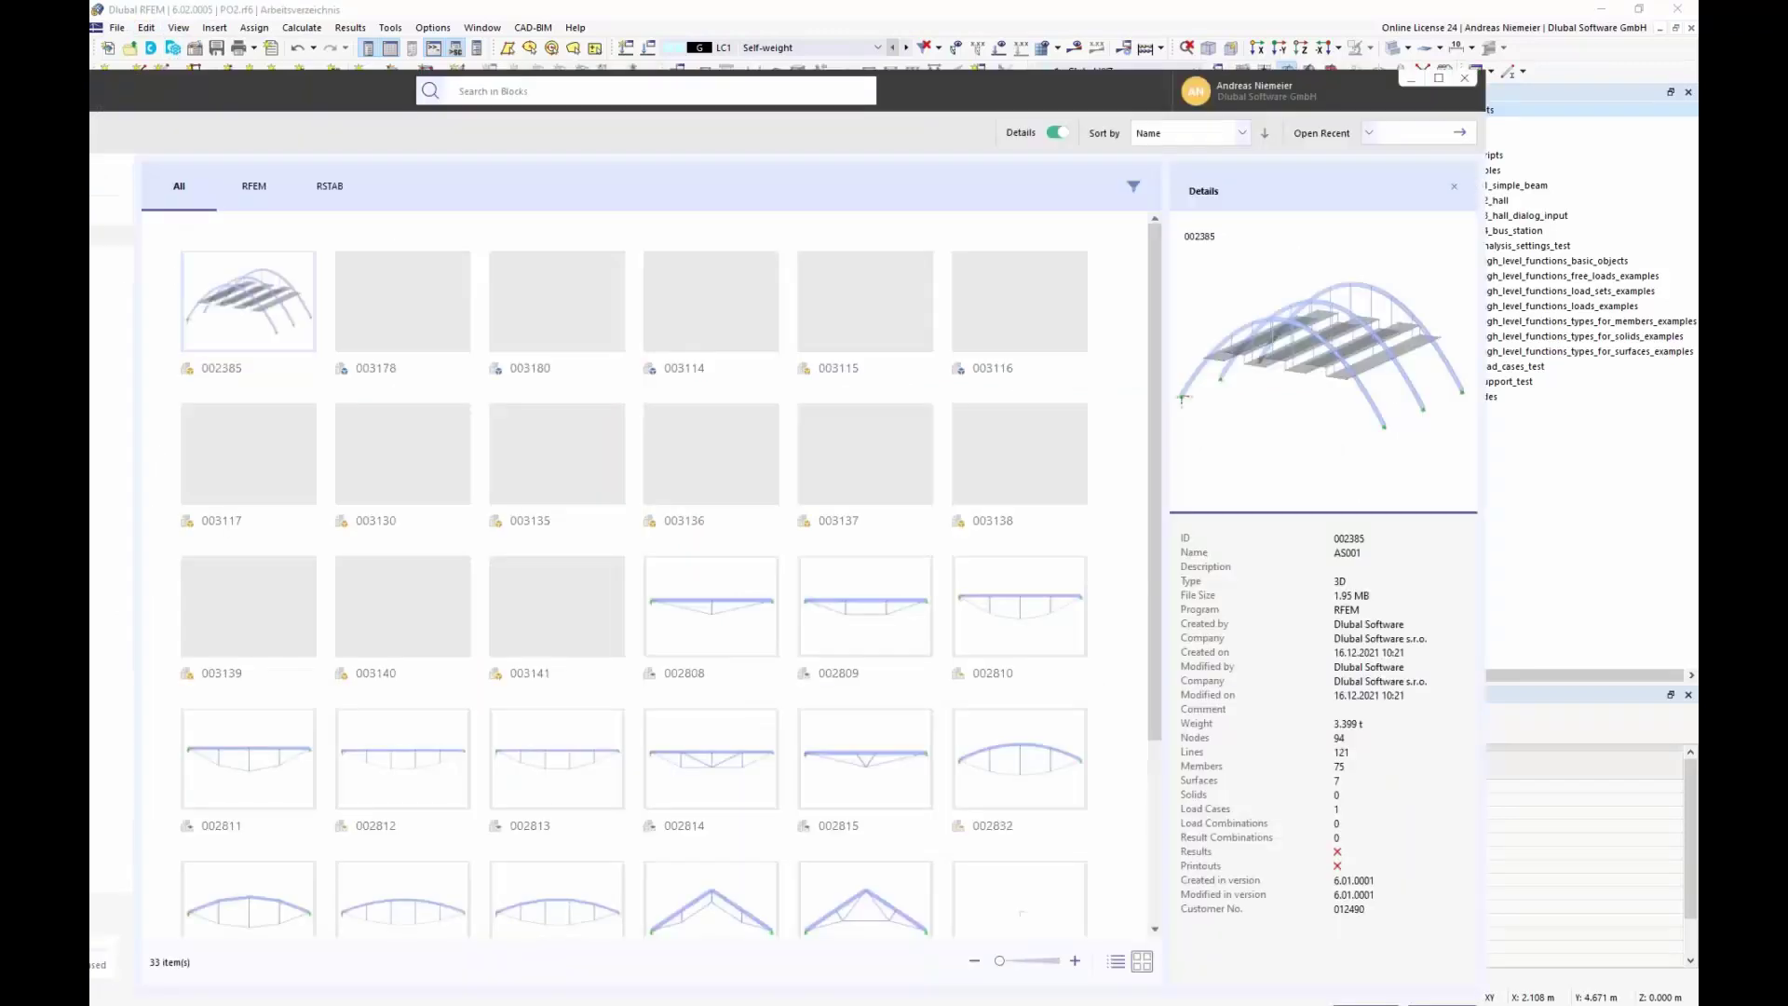
click(1115, 961)
scroll(591, 670, down, 5)
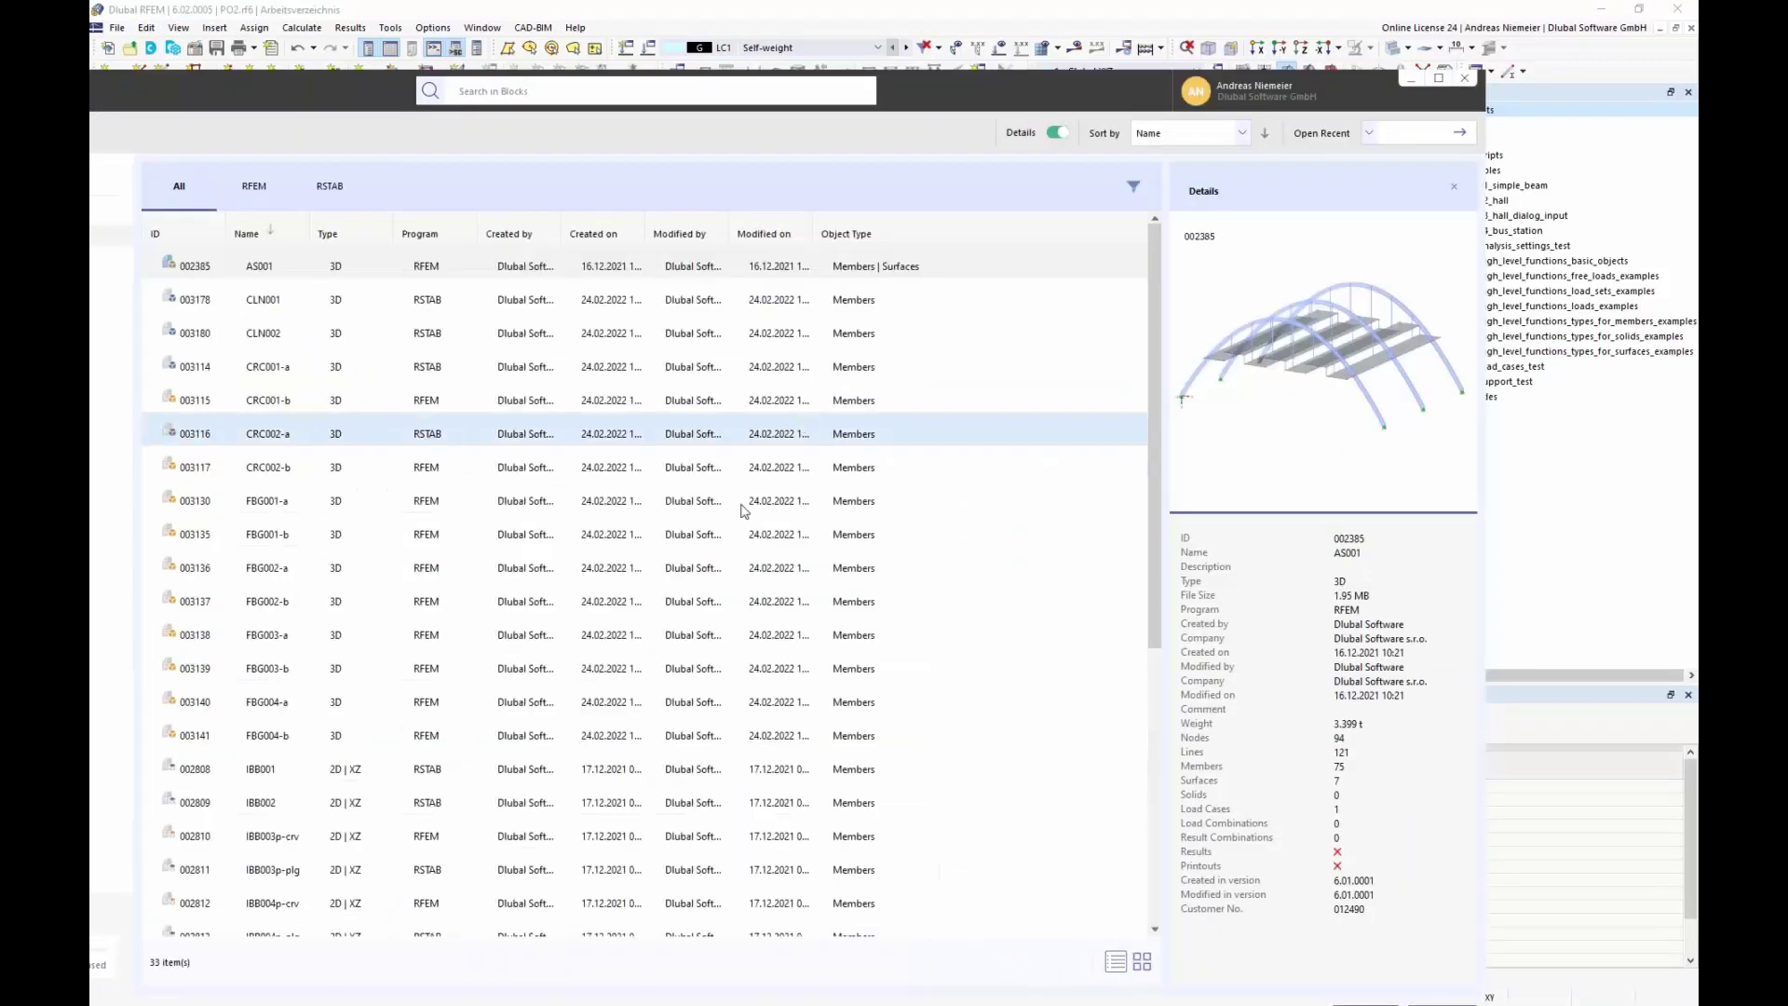
double_click(298, 807)
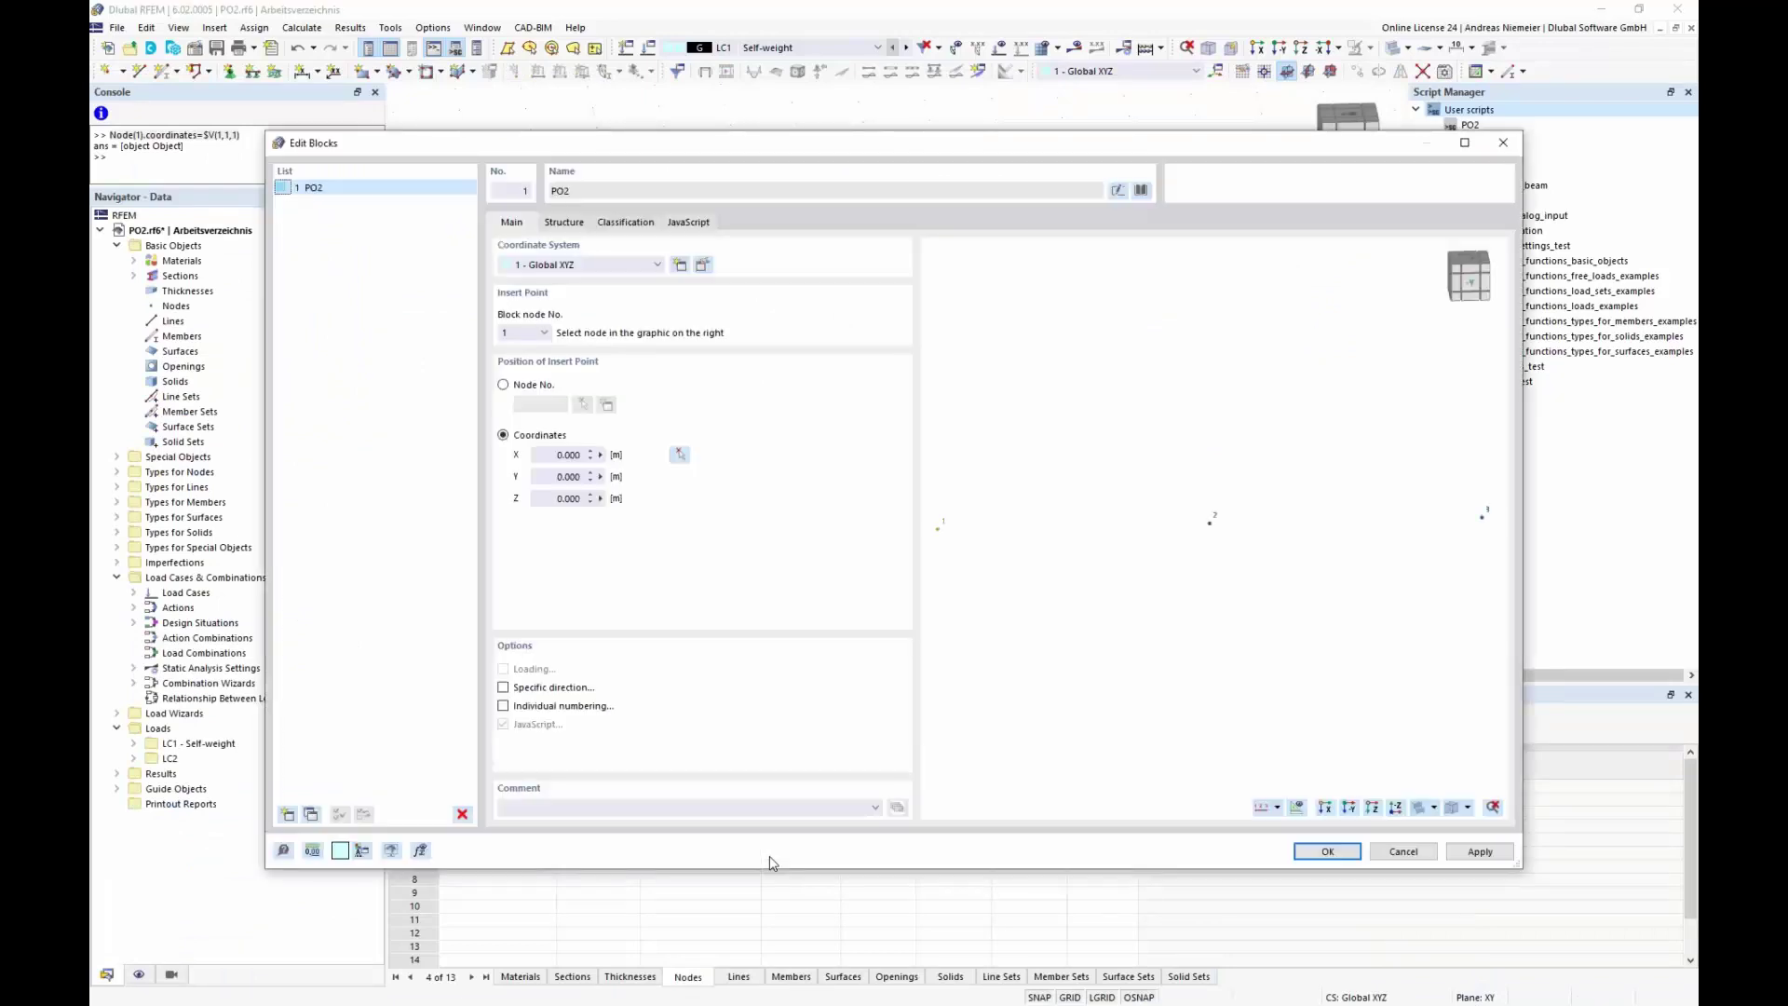
- Set the PO2 block's Amount of nodes to 4 and insert the block into the model
scroll(1118, 521, down, 3)
click(563, 221)
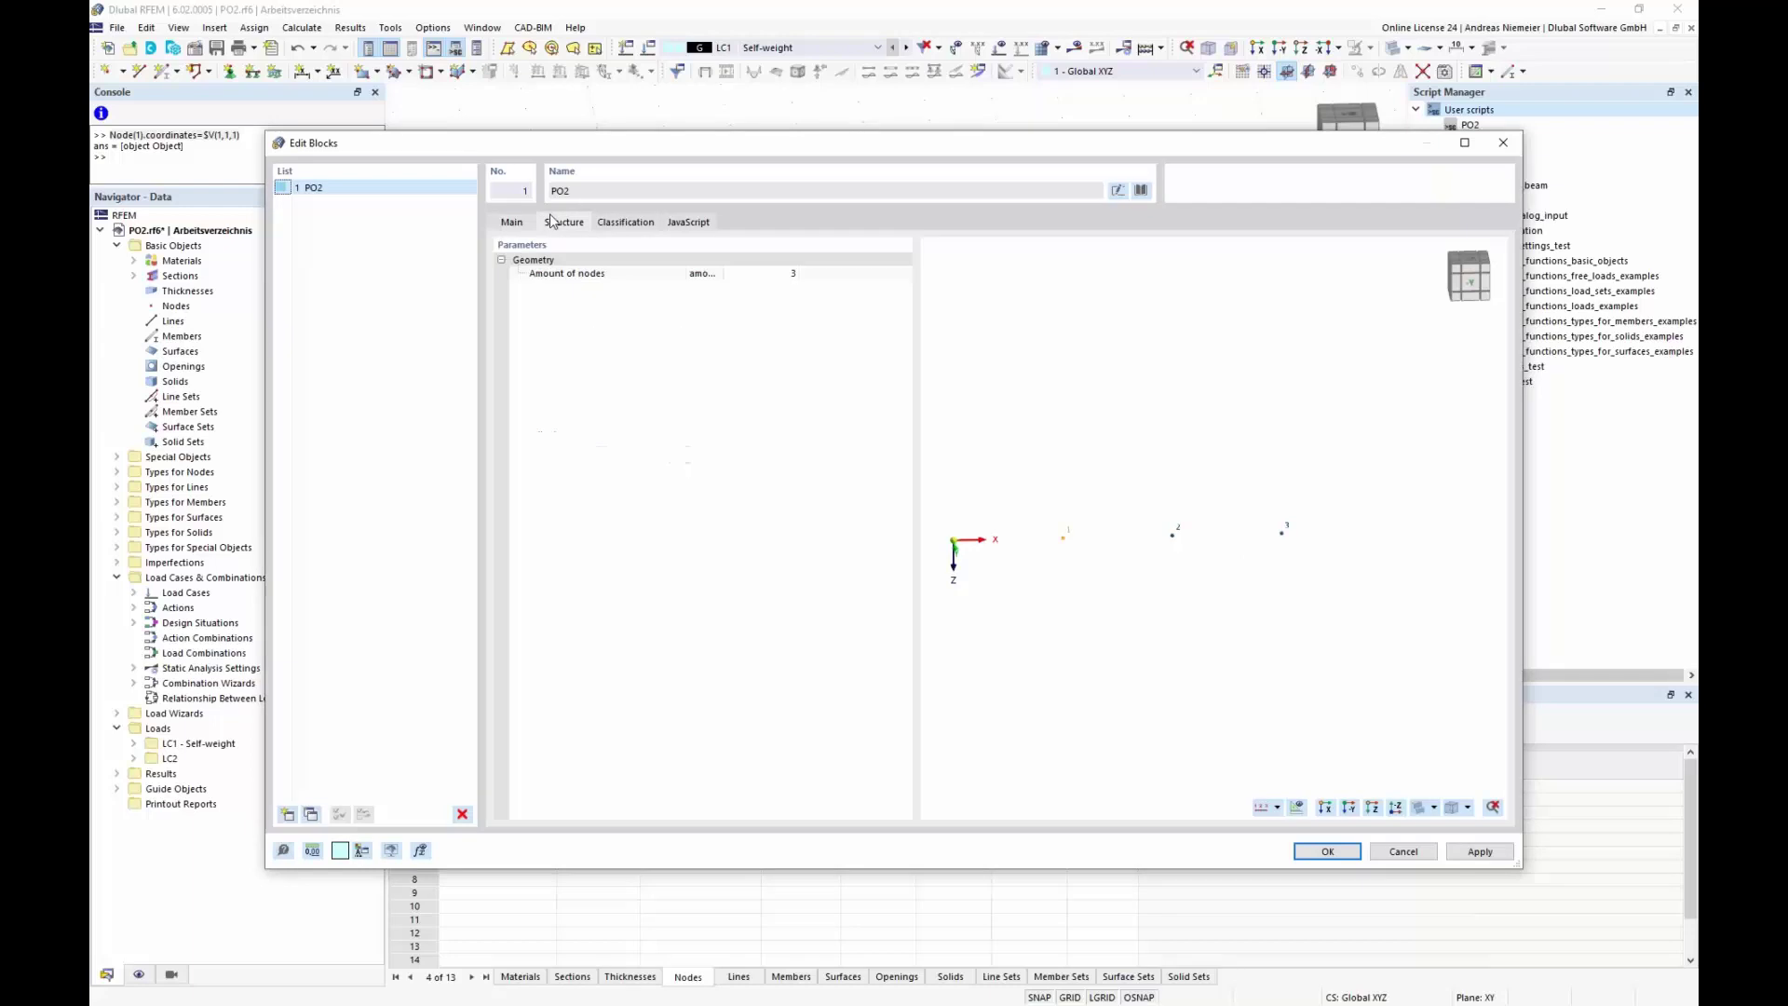
click(779, 275)
click(1327, 852)
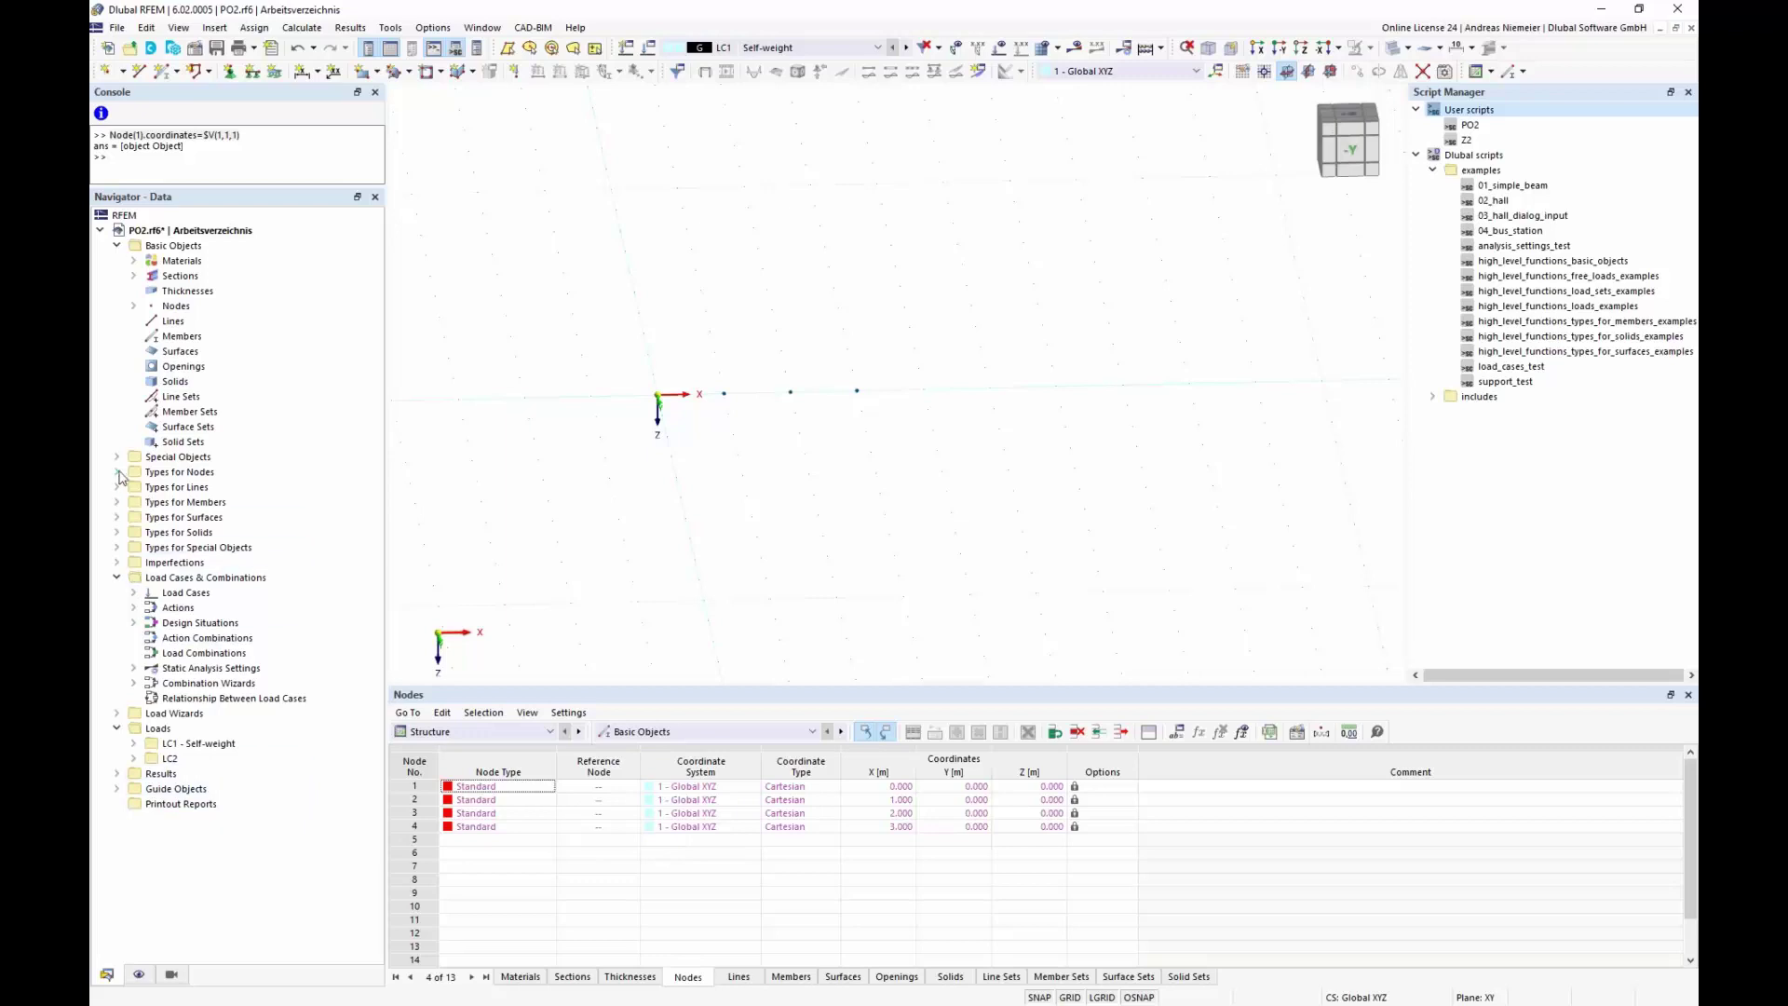
- Reopen the inserted PO2 block, examine the formula and global parameter options of its Amount of nodes, and close it without changes
click(791, 394)
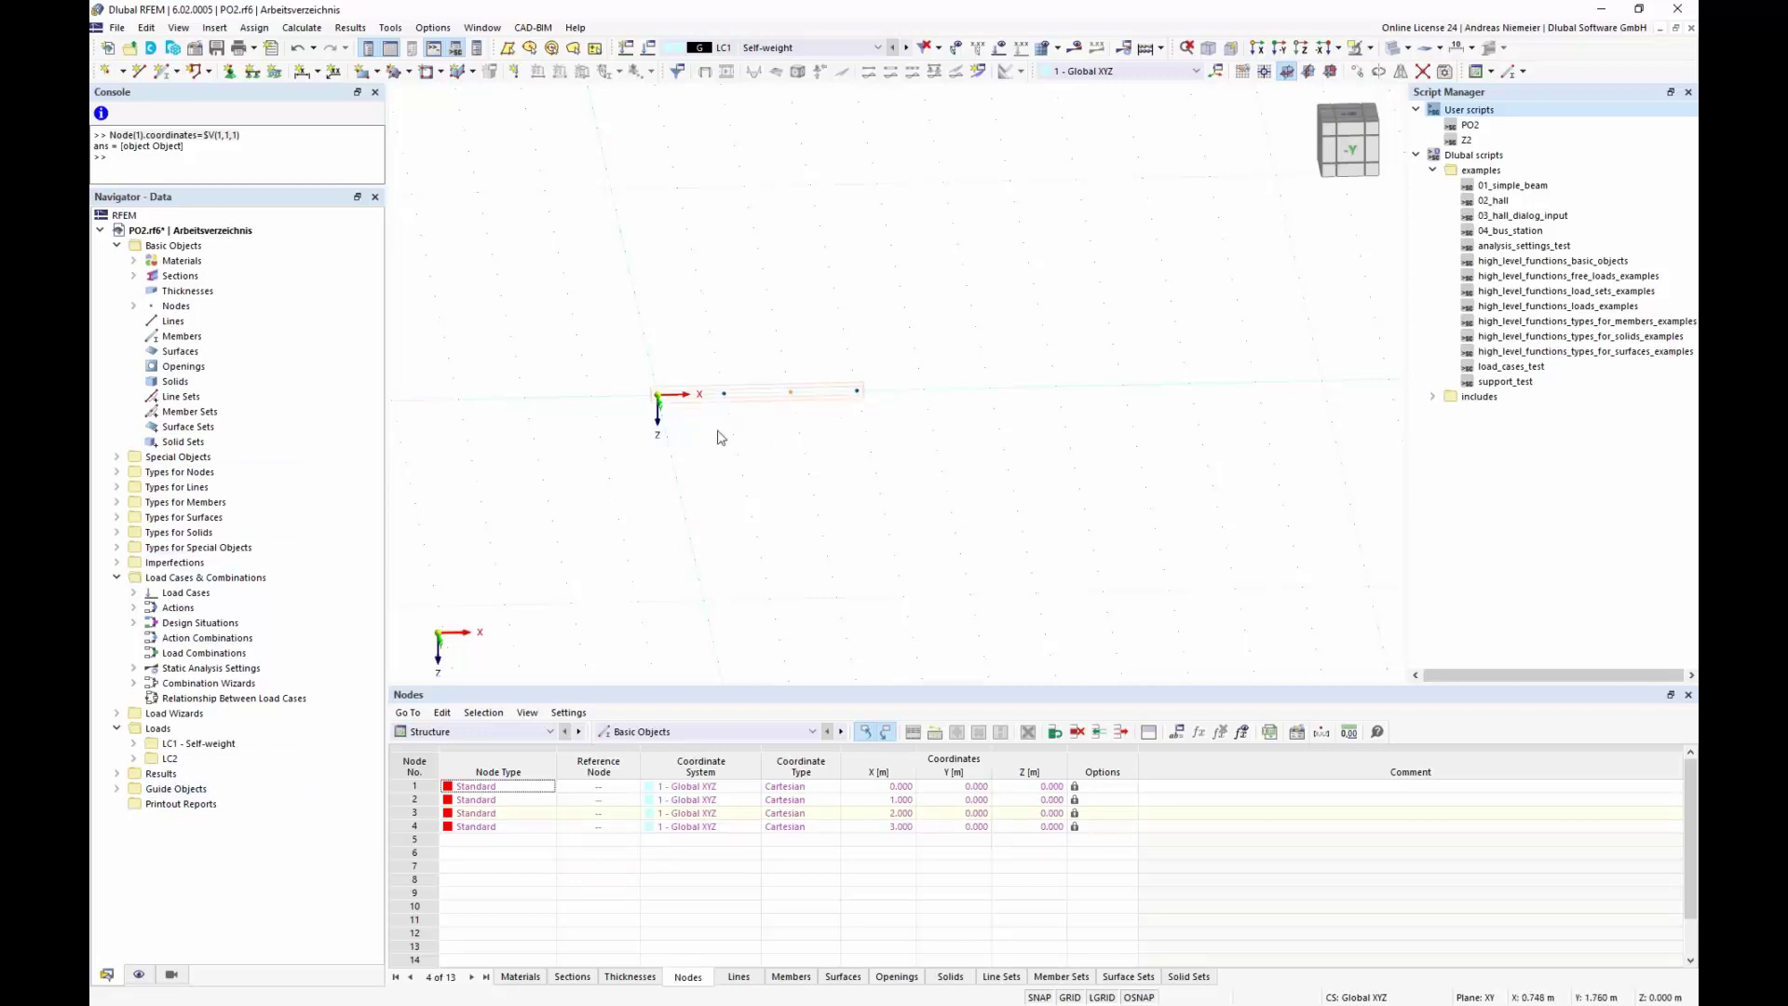
click(116, 457)
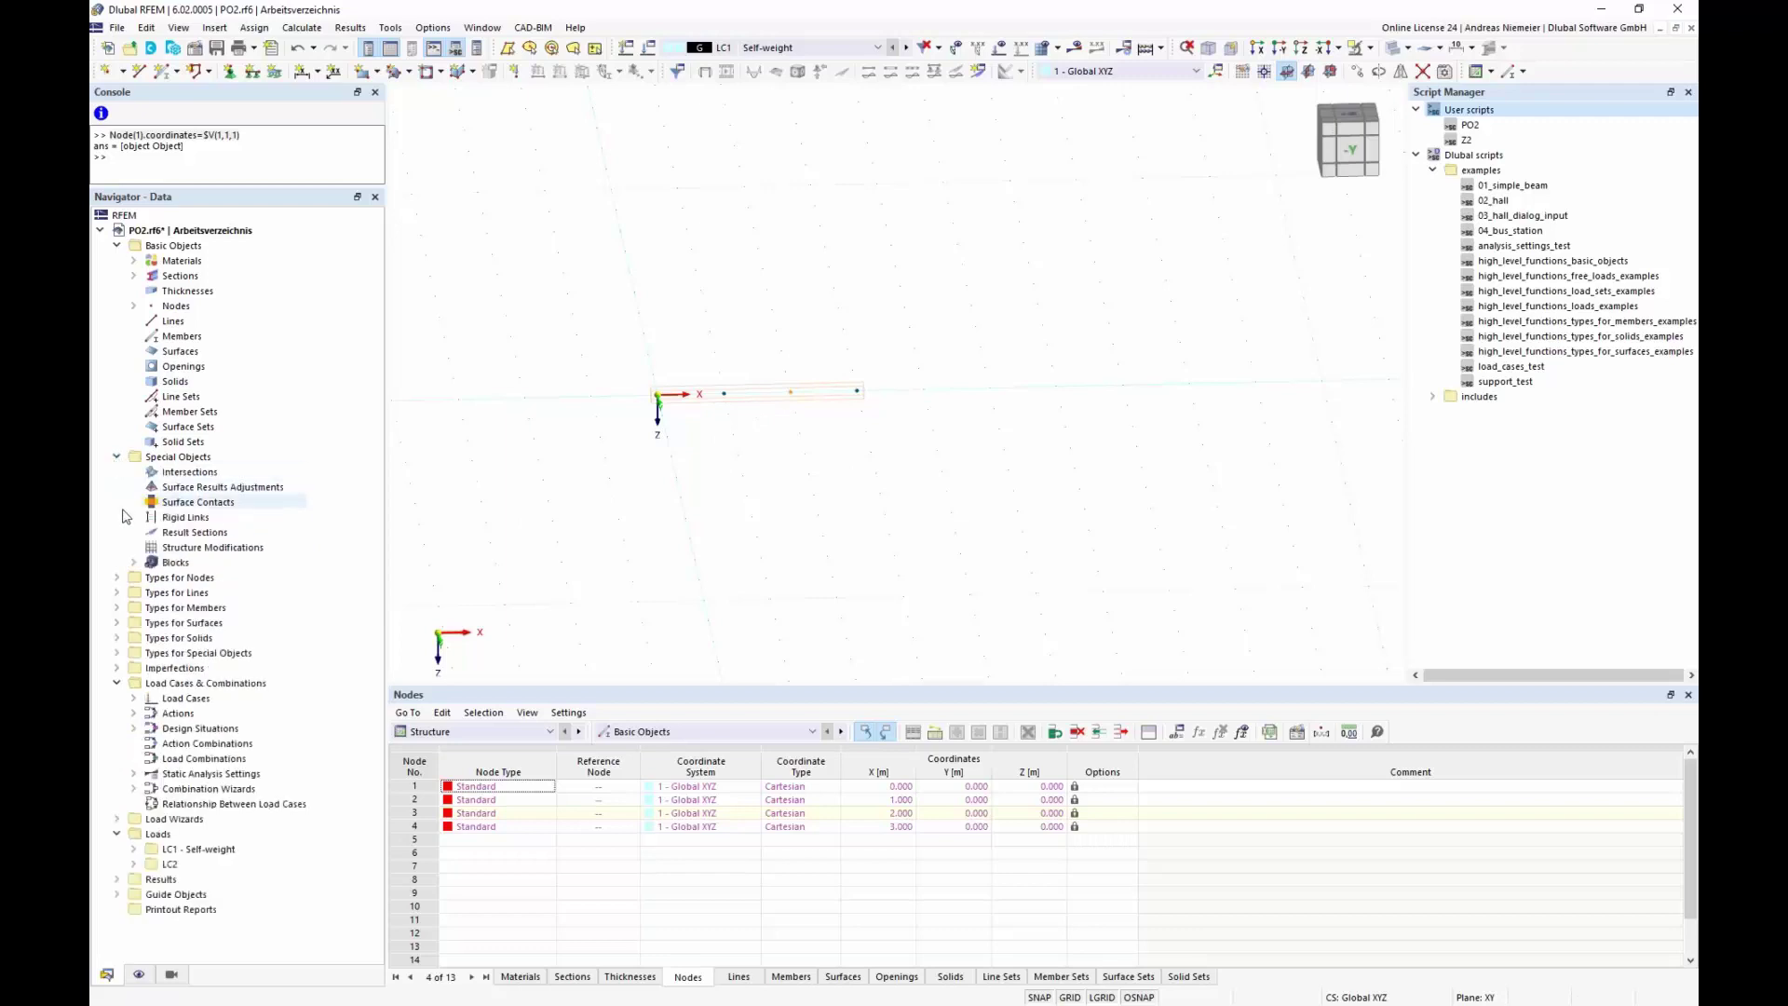
click(133, 563)
click(194, 579)
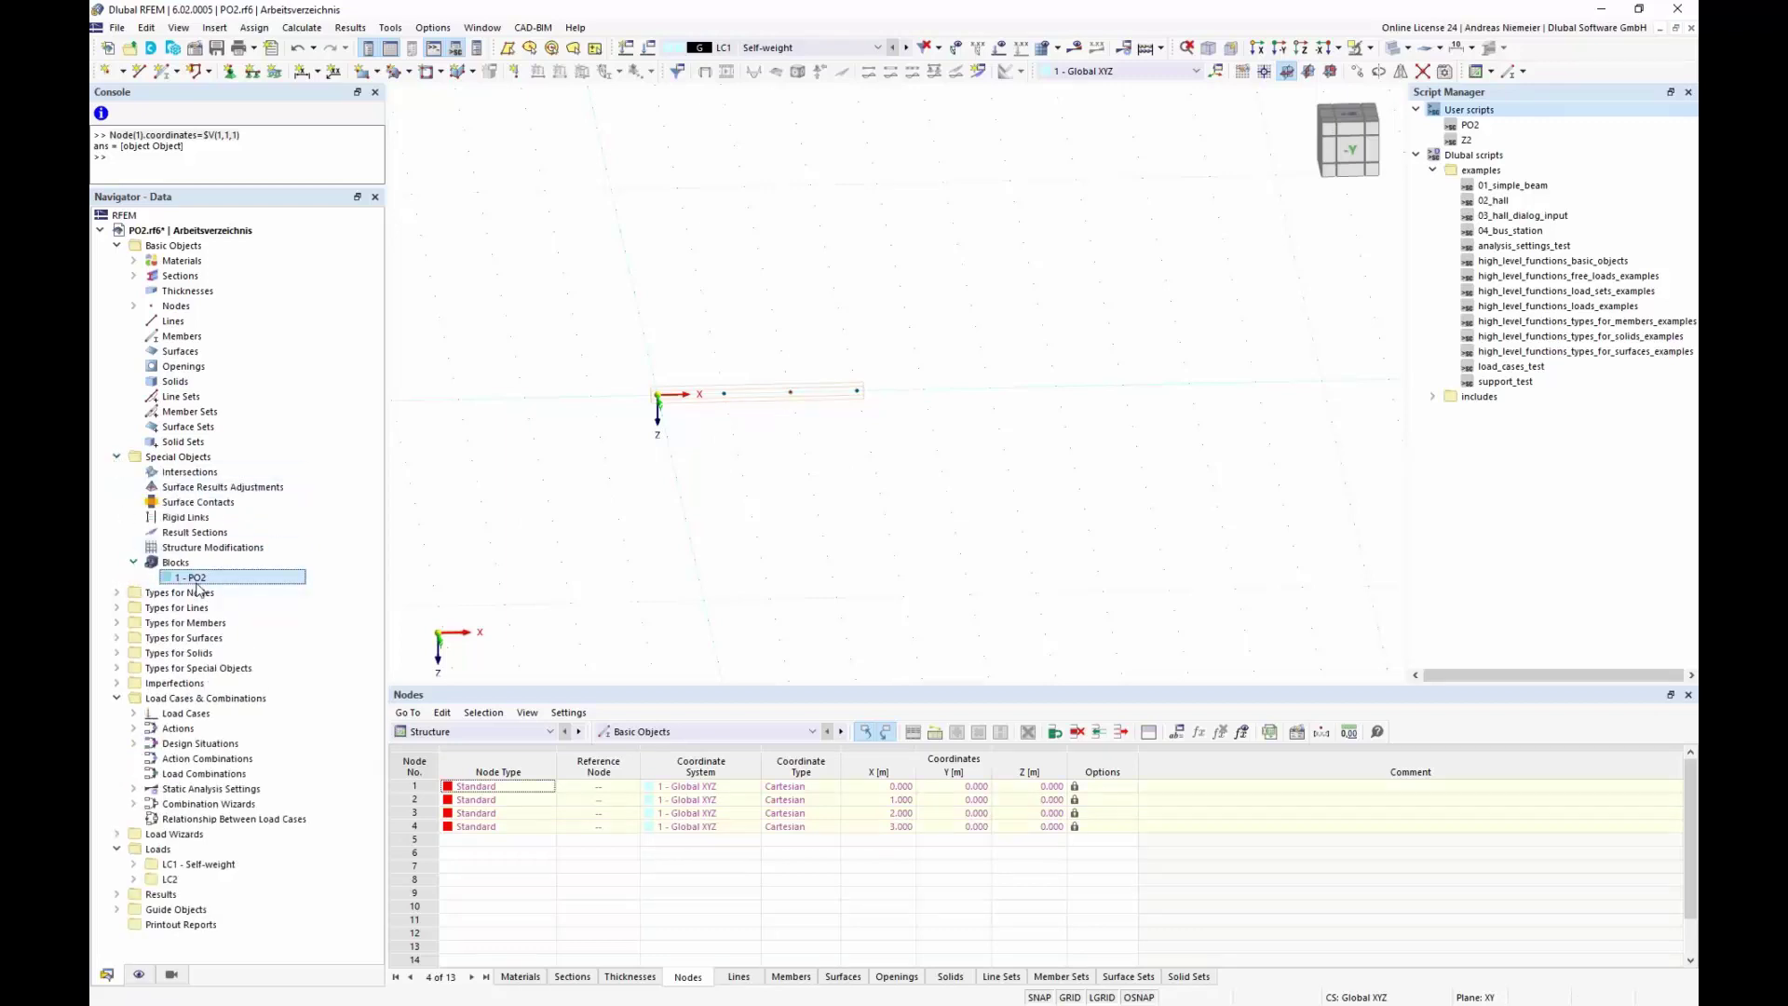
double_click(209, 582)
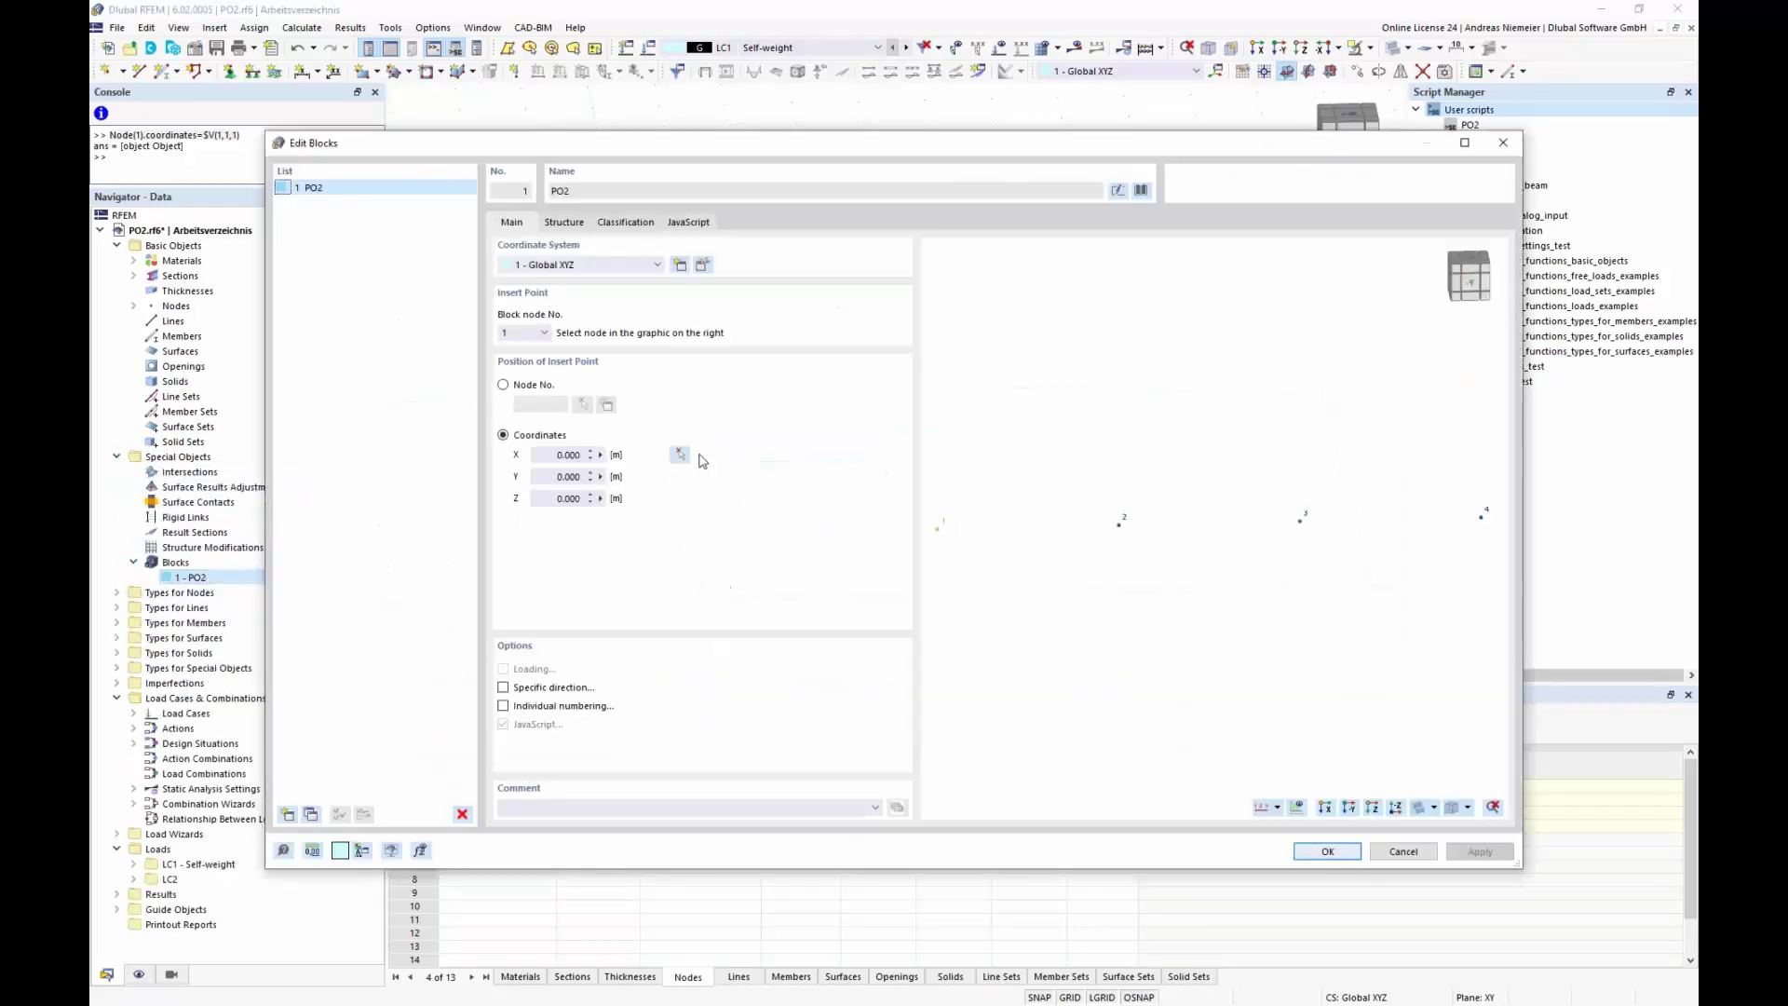
click(565, 224)
click(771, 273)
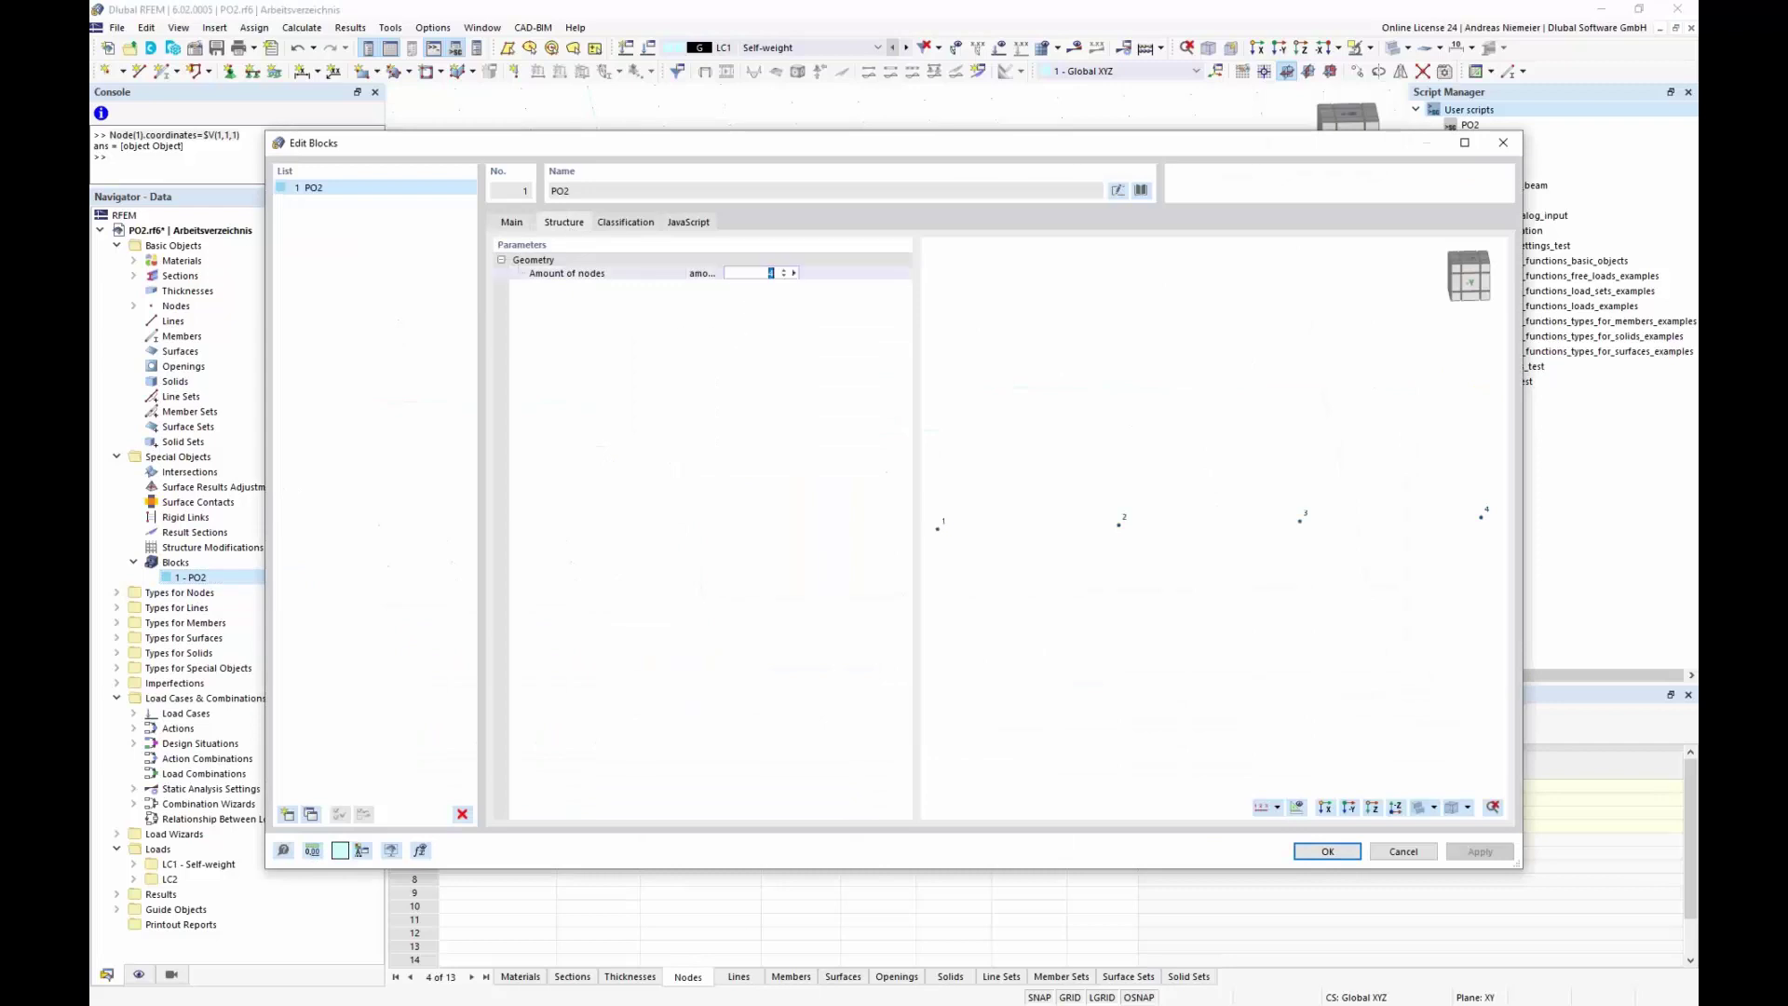
click(793, 272)
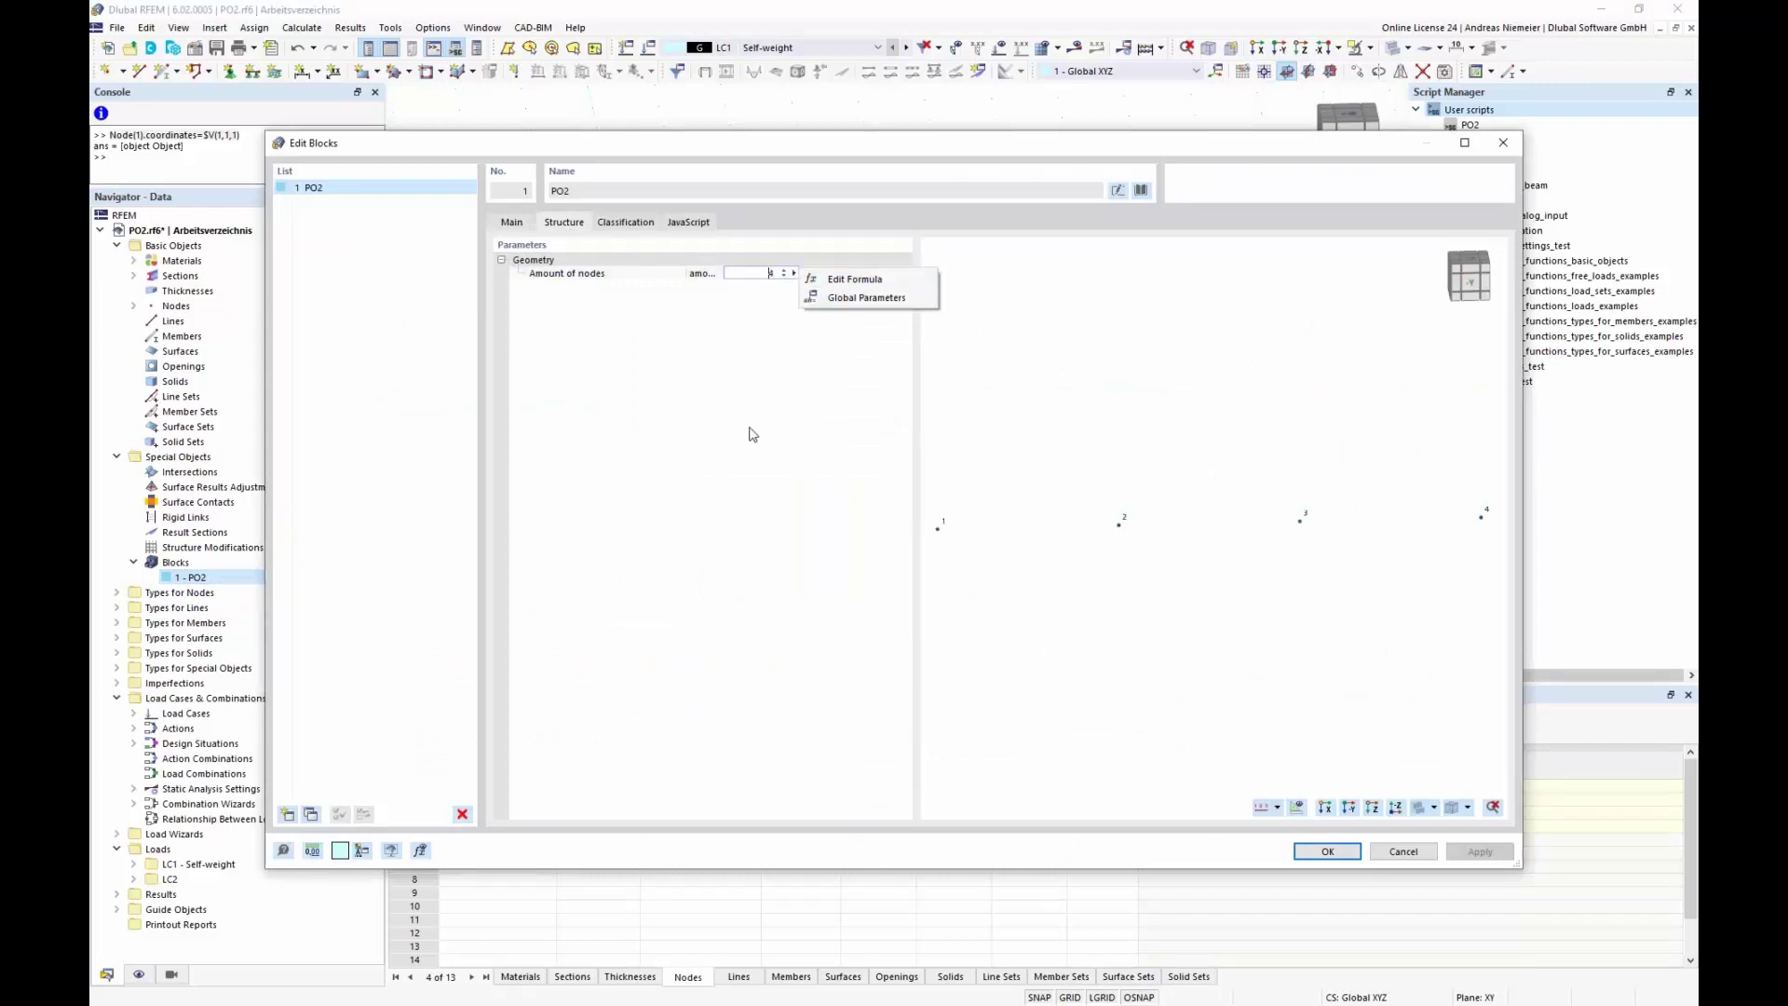
click(1425, 855)
click(1425, 854)
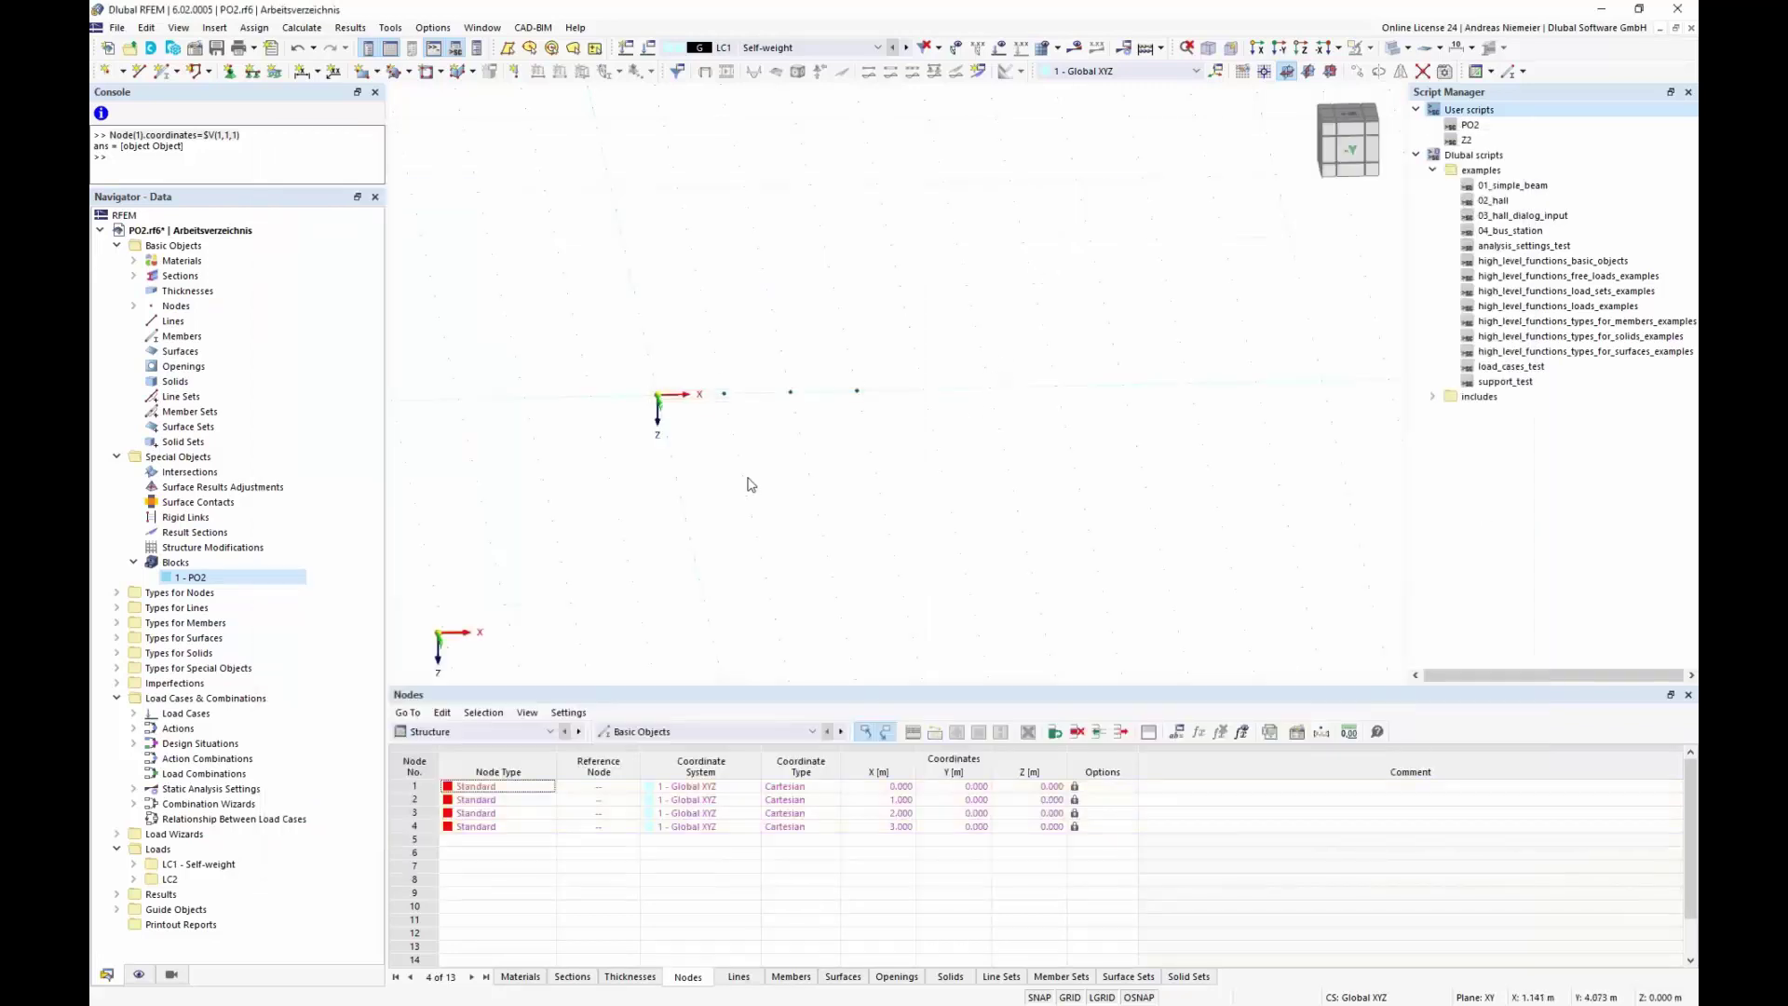
- Delete the inserted PO2 block from the model
click(215, 578)
key(Delete)
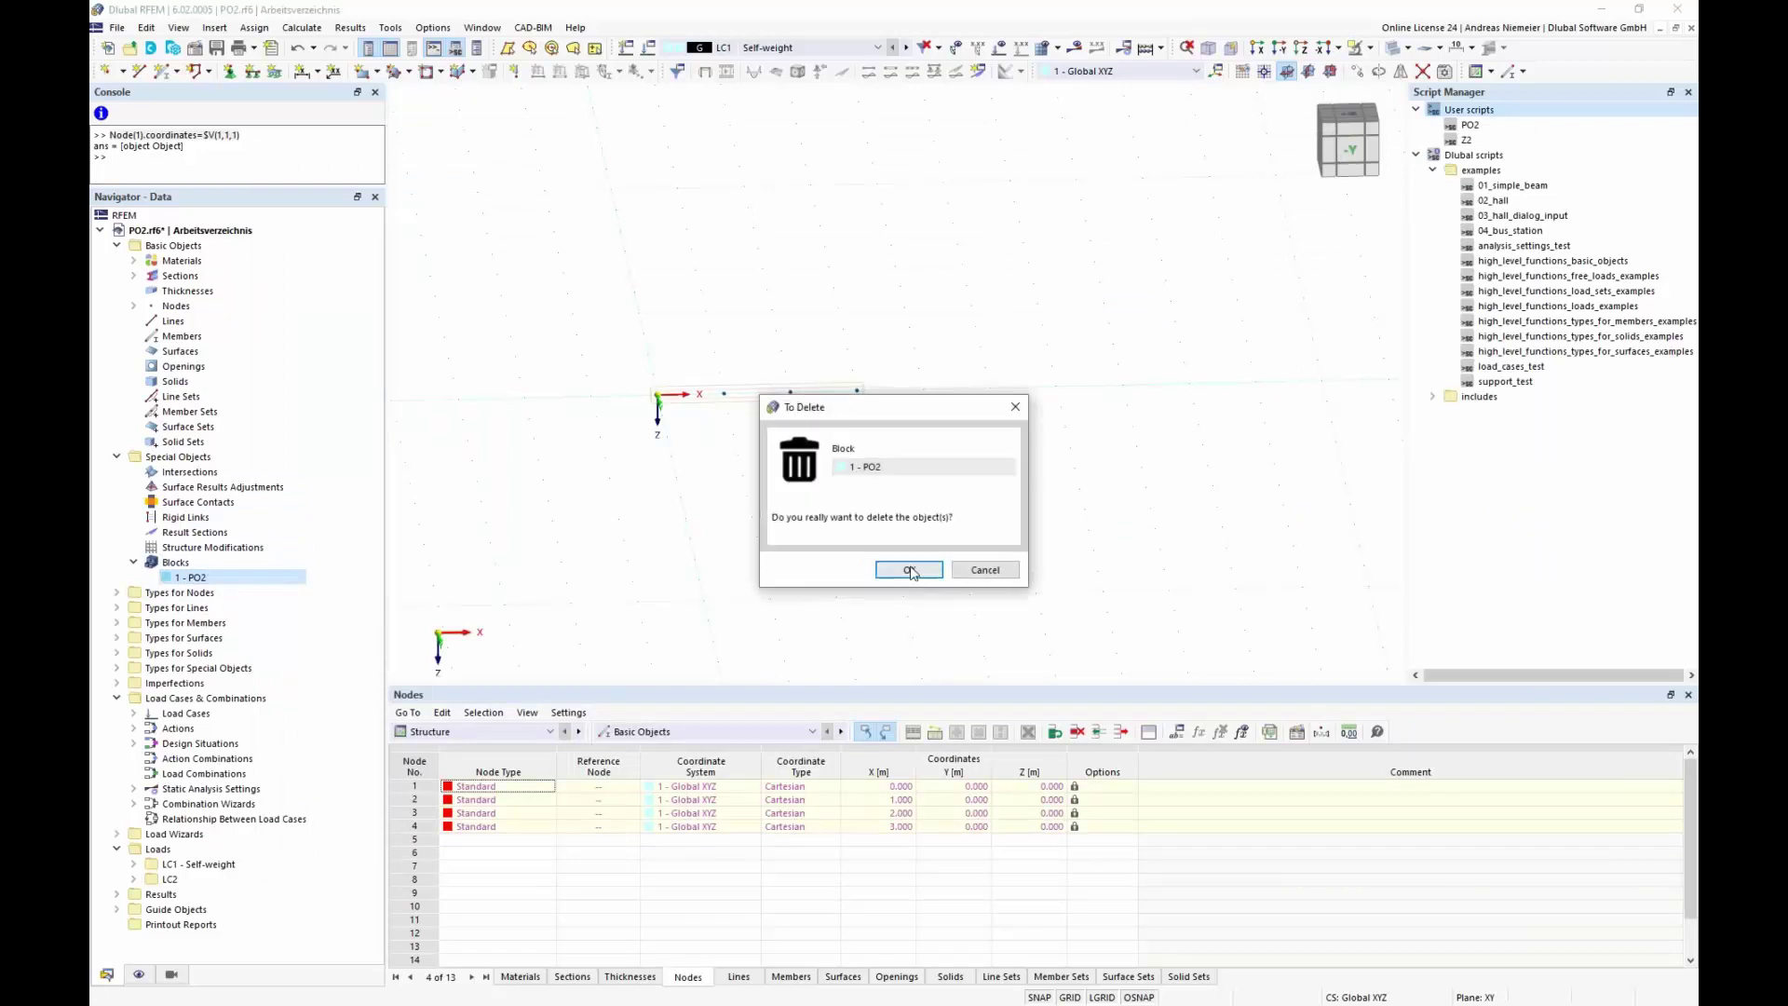
click(909, 572)
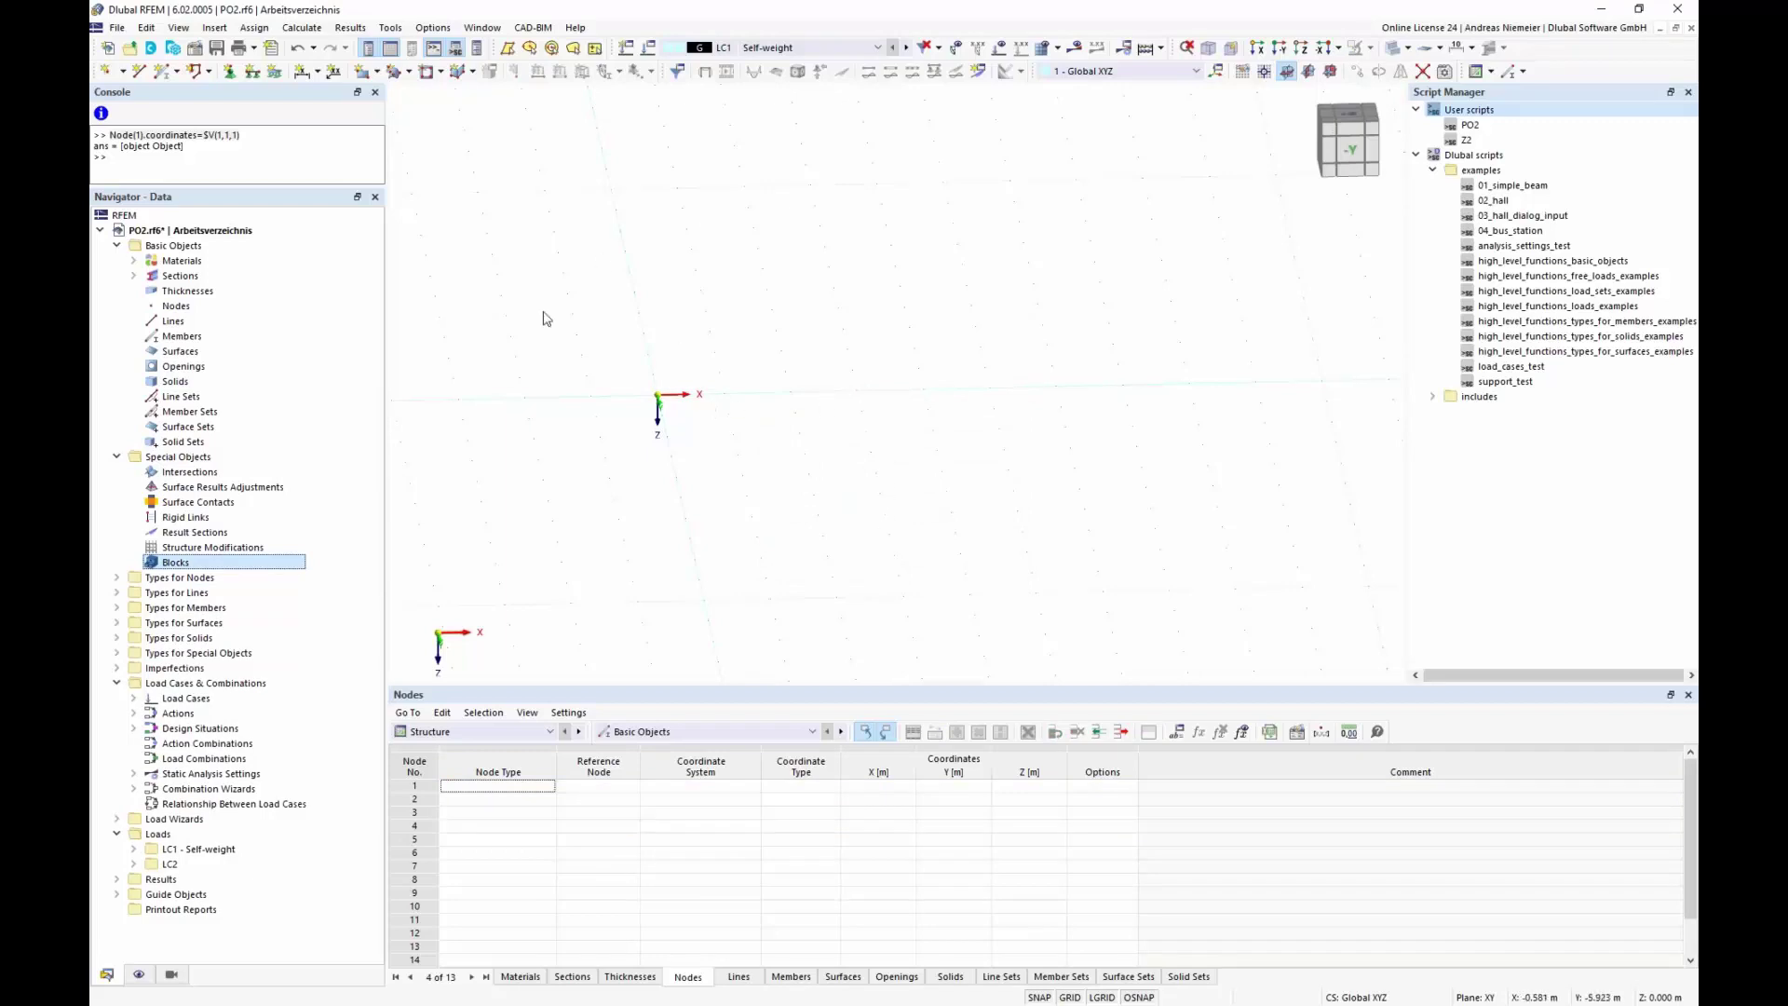
- Save the empty model as block TG2 with model category 1 Beams and TrussGirder.js as its JavaScript file
click(117, 27)
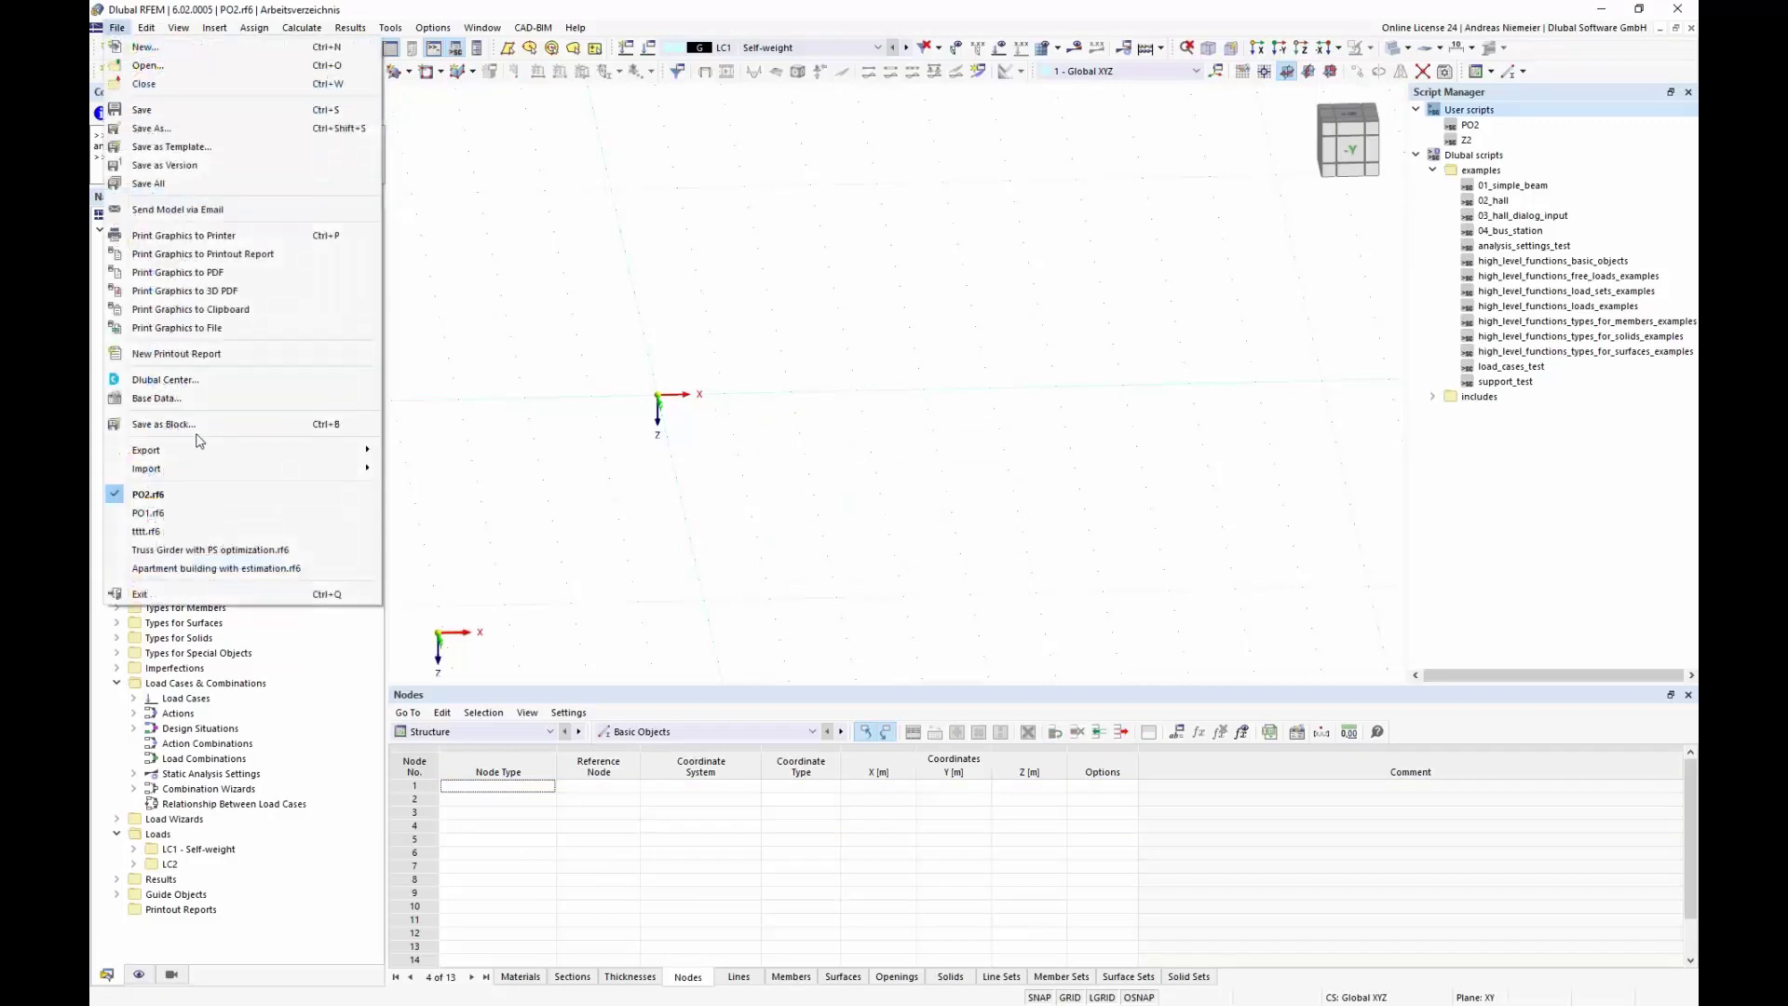
click(163, 425)
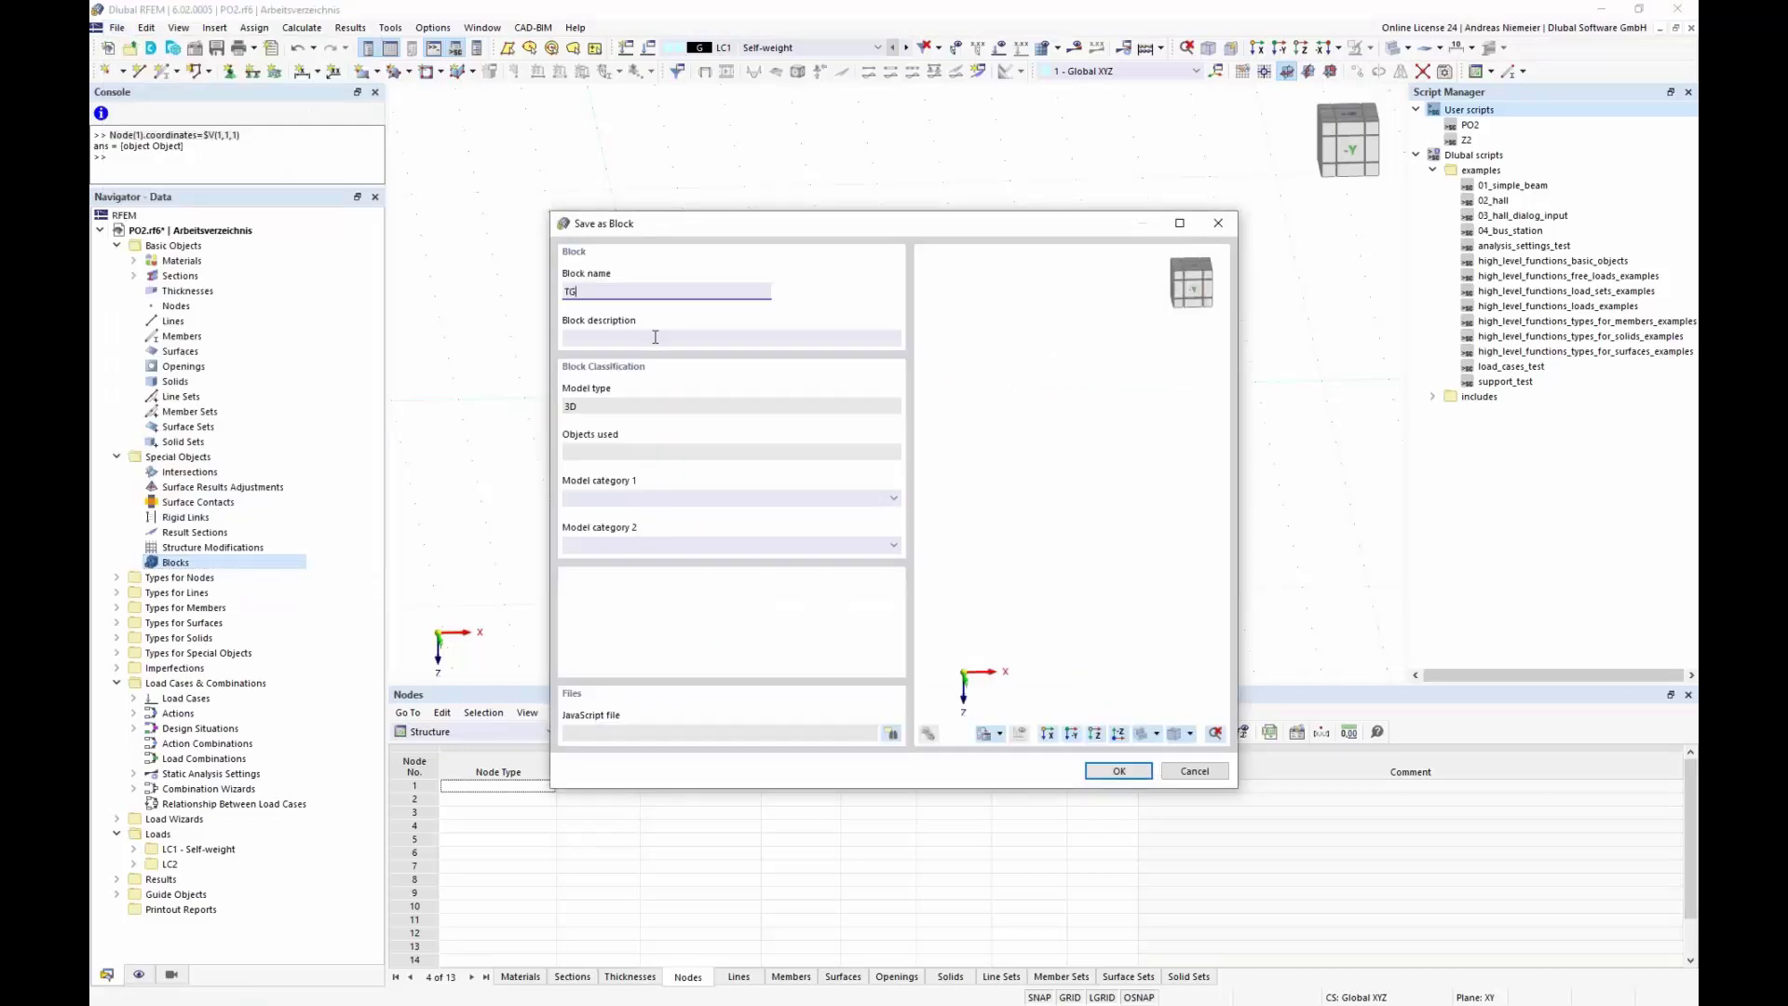
click(774, 504)
click(757, 531)
click(889, 734)
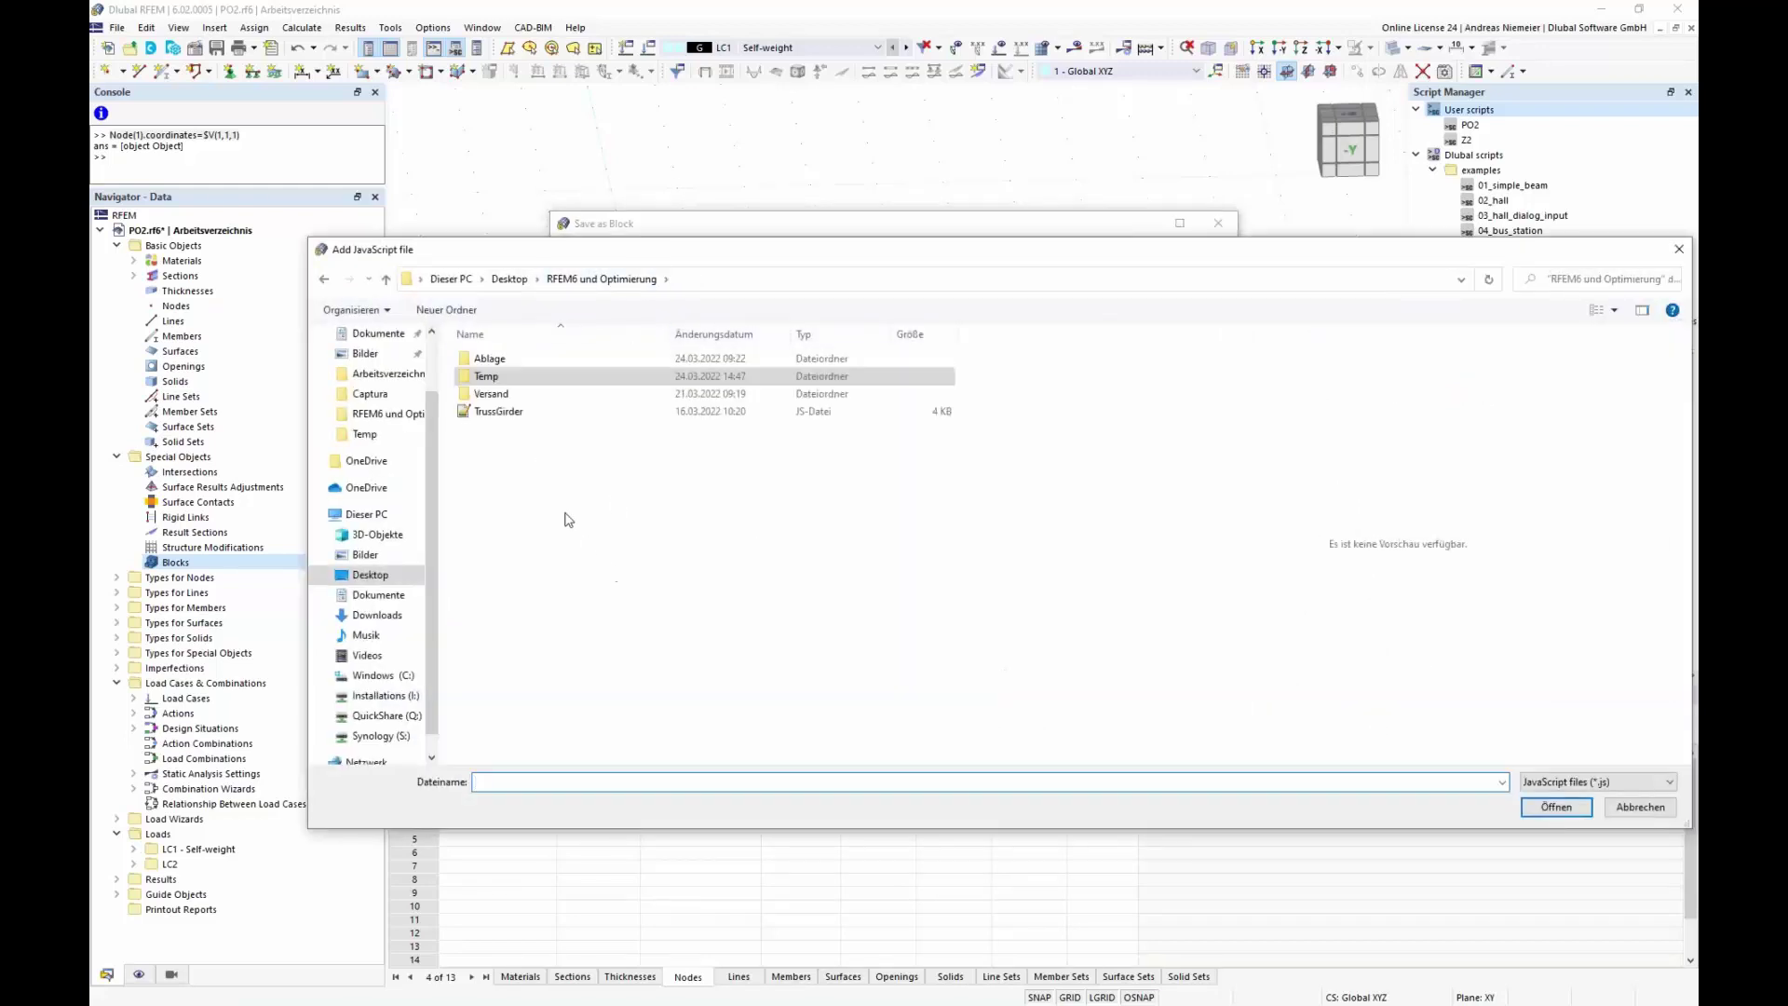
click(495, 412)
click(1555, 807)
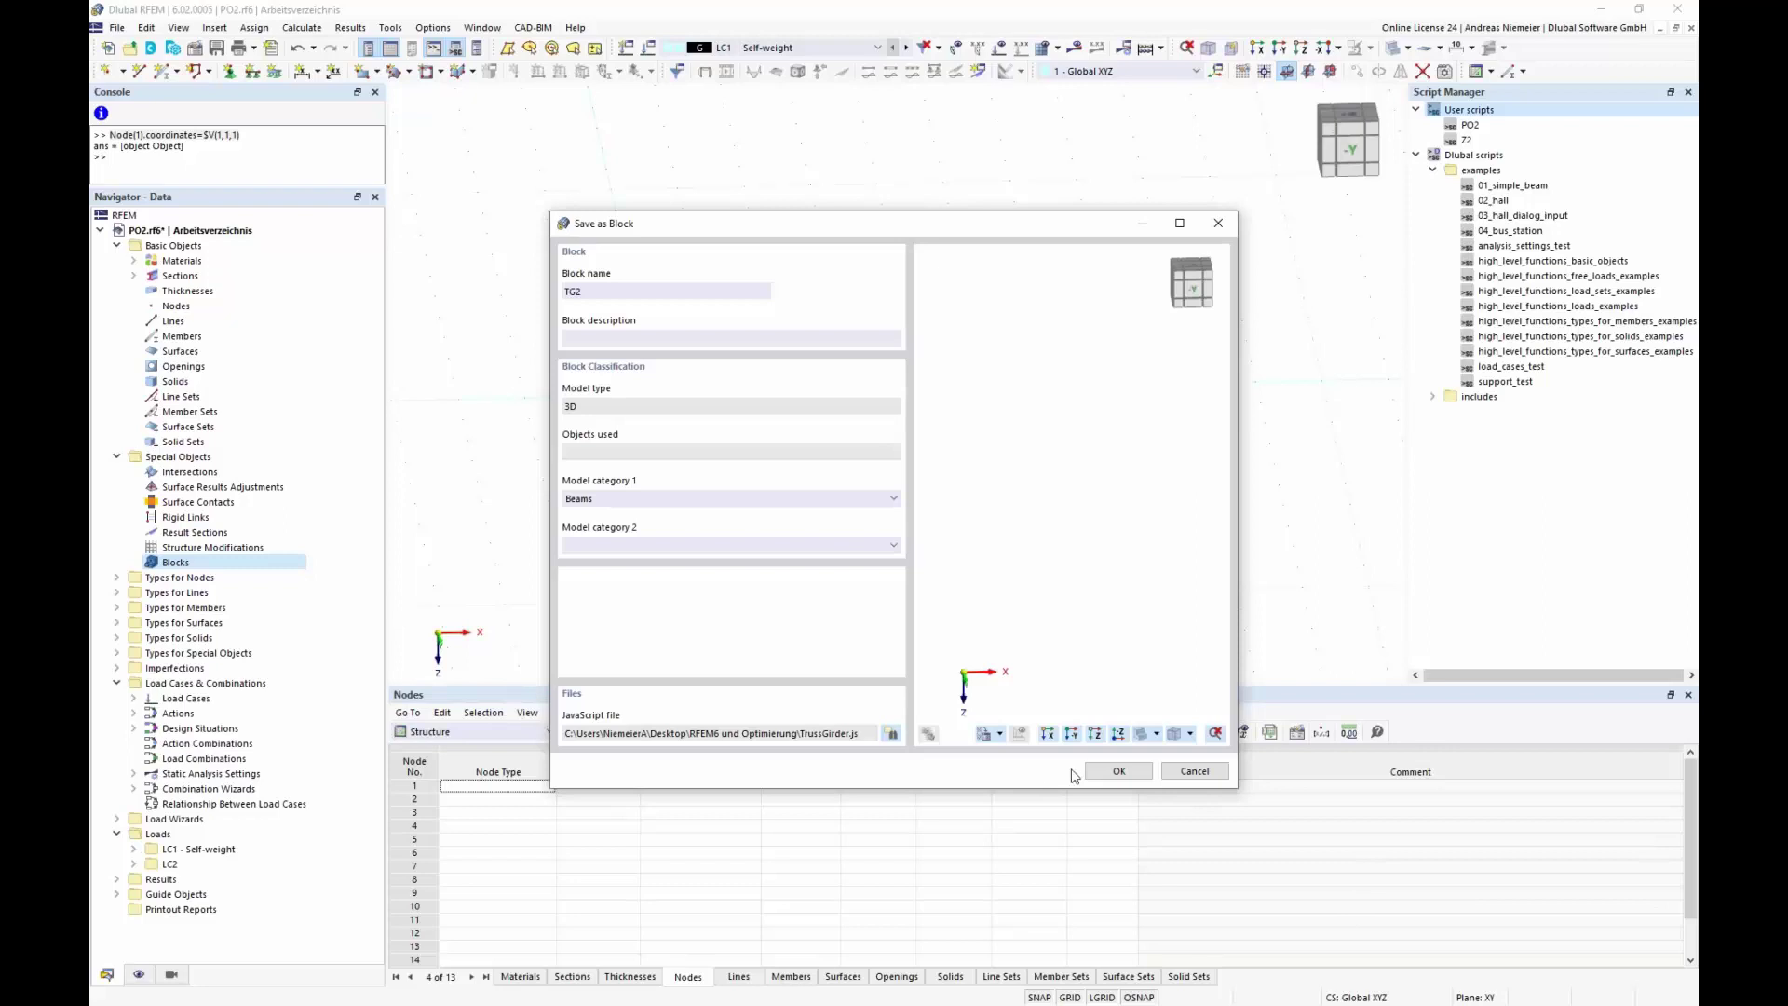
click(1115, 777)
click(1116, 771)
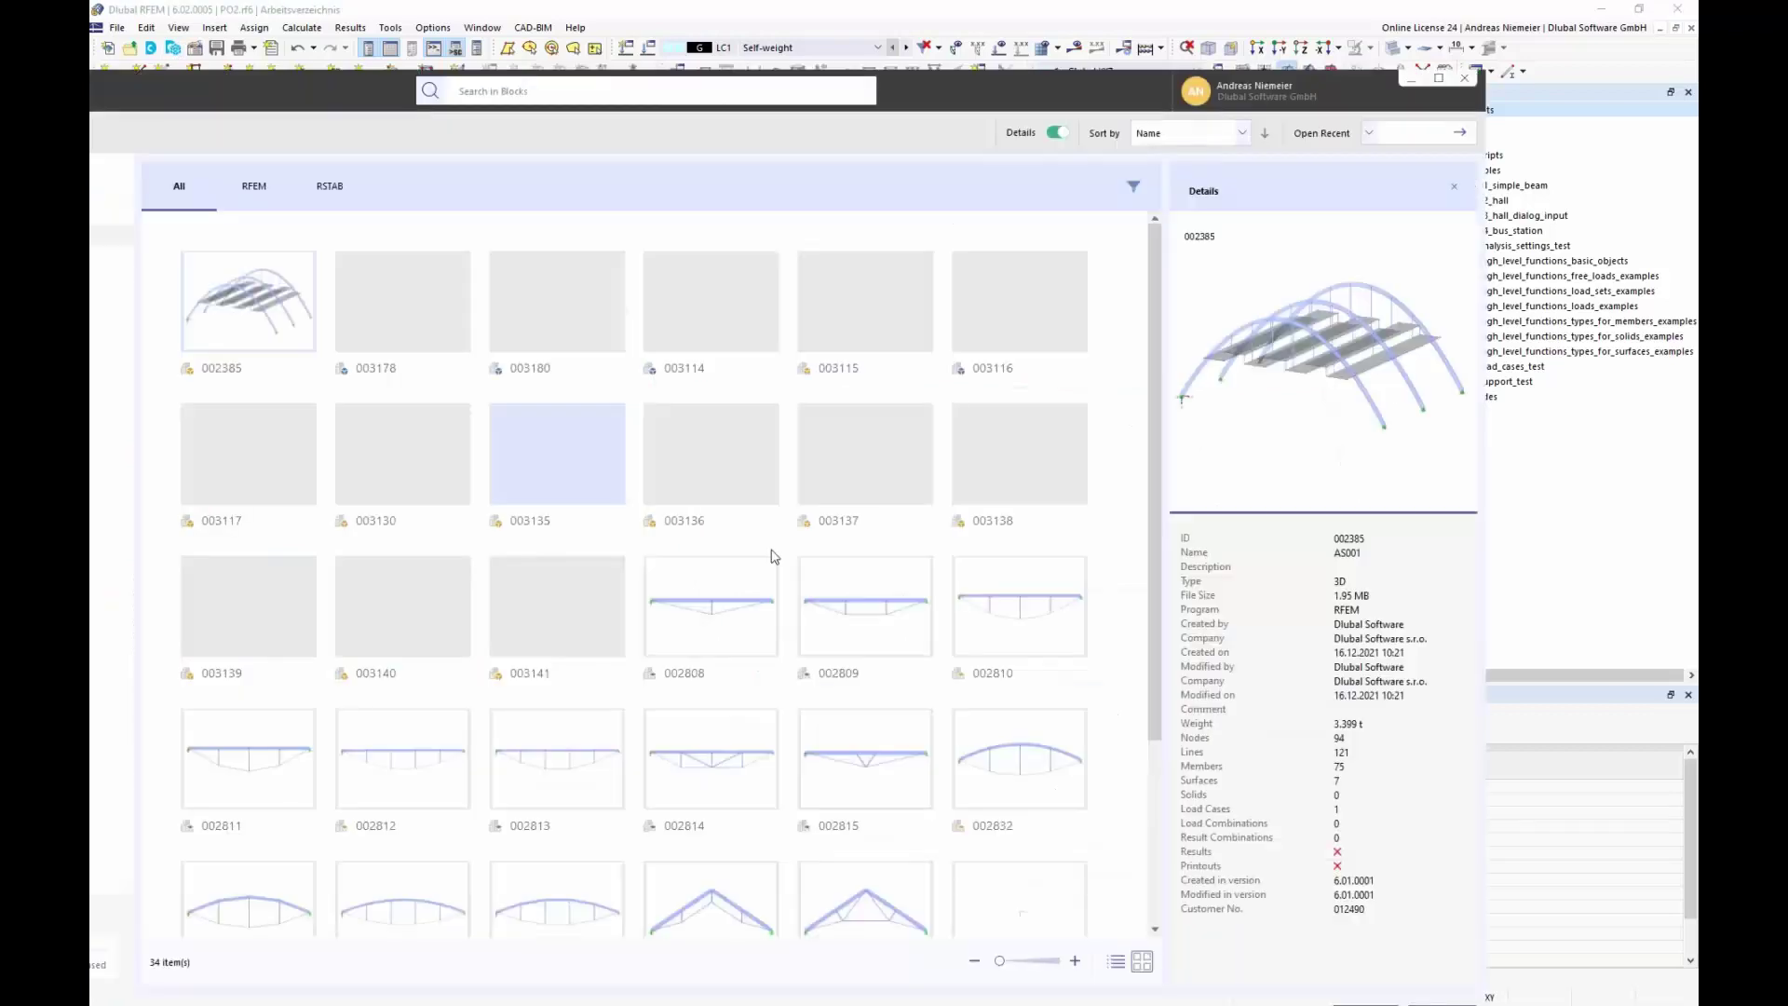
- Open the TG2 block from the block library and view its truss preview at an angle
scroll(896, 685, down, 3)
click(1115, 961)
scroll(539, 690, down, 5)
double_click(206, 905)
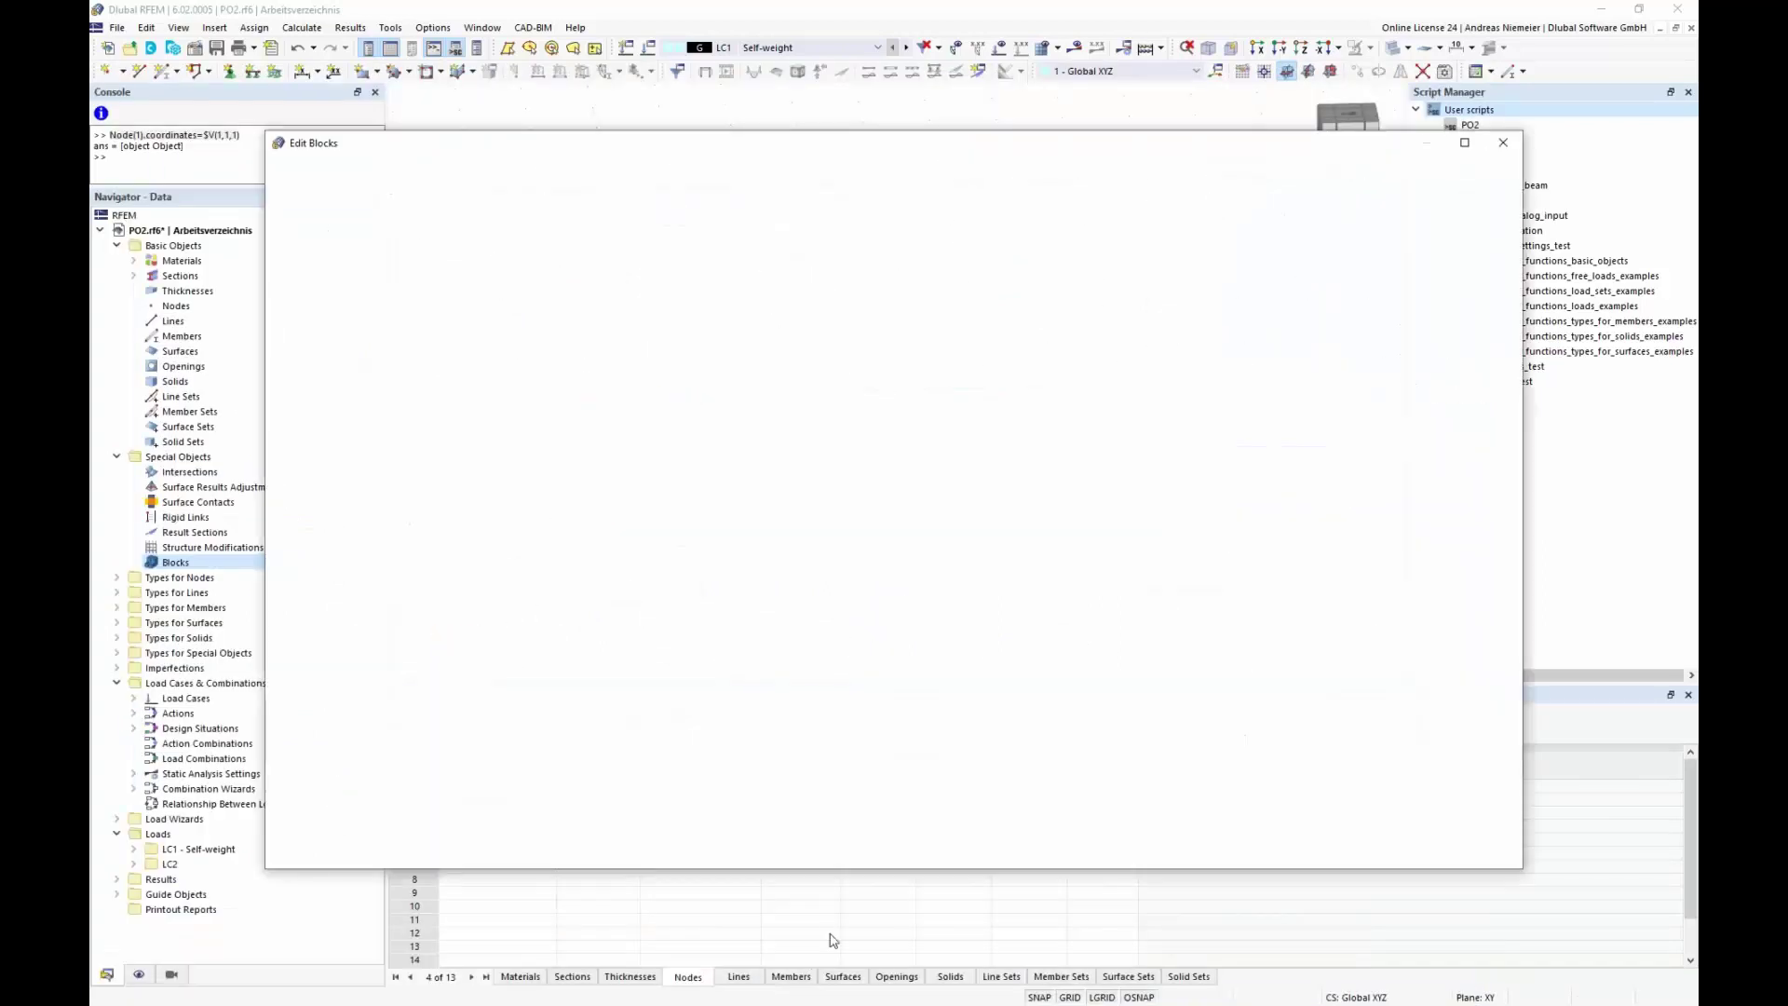
ctrl+middle_drag(1145, 652, 977, 479)
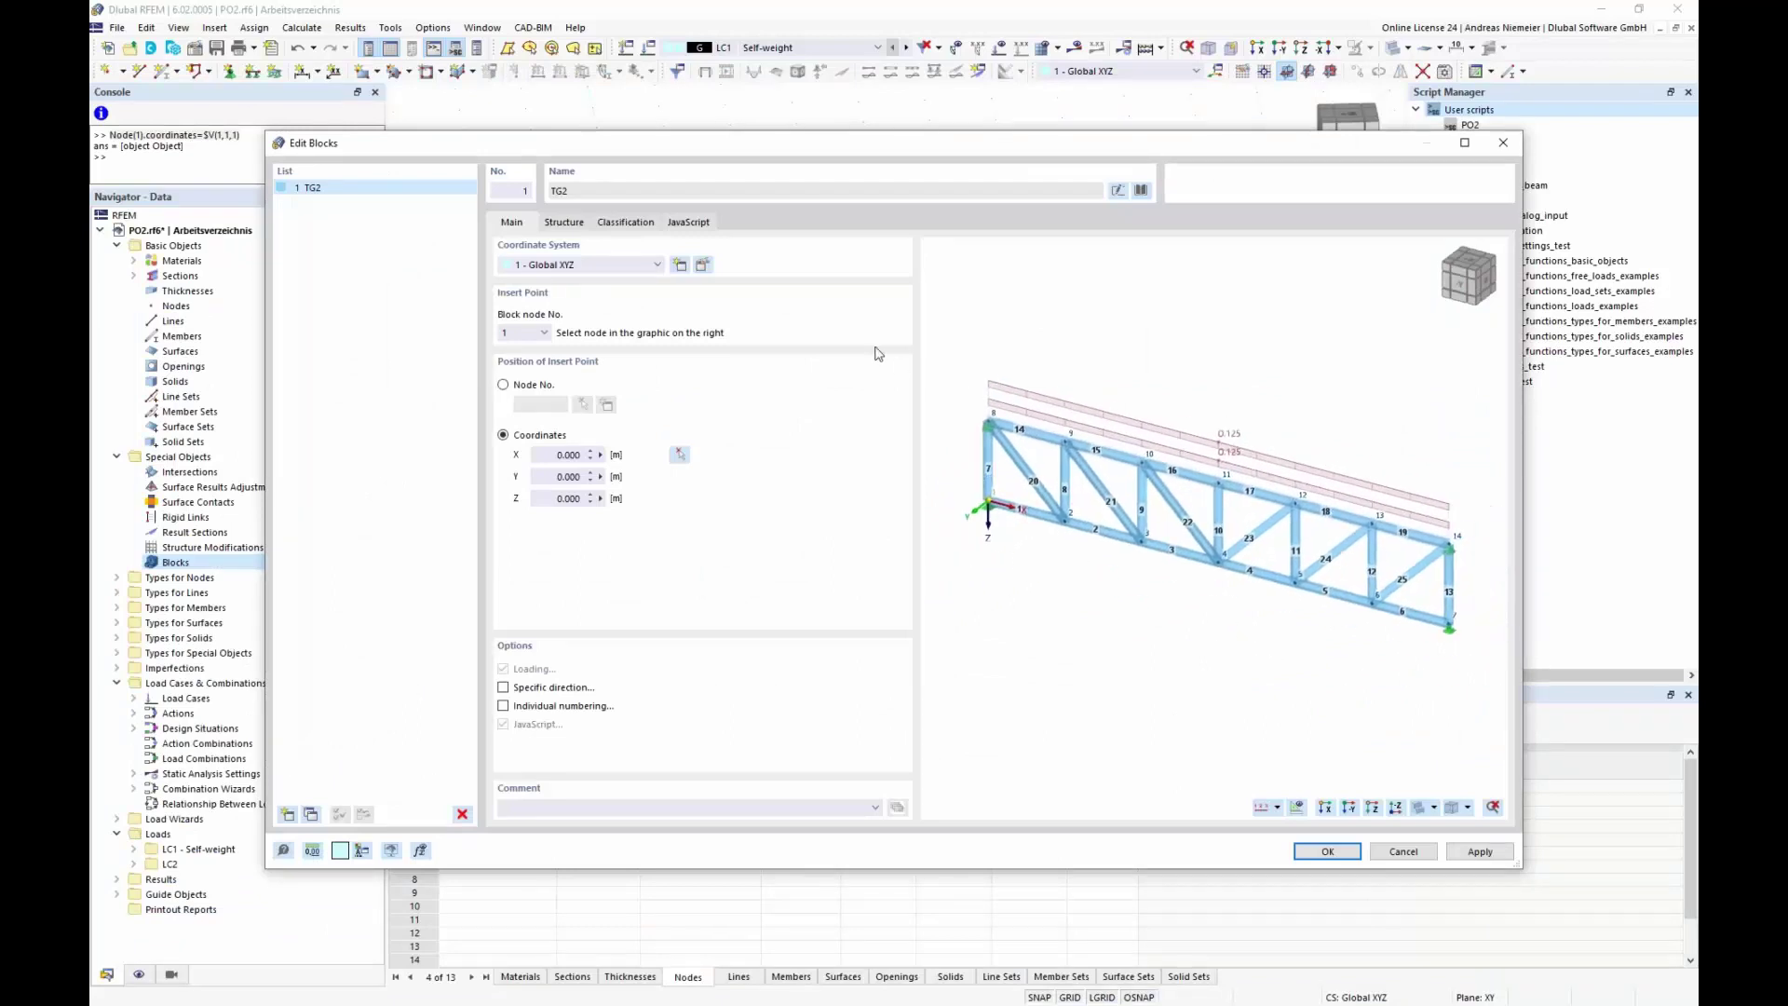
- Examine the TG2 block's JavaScript code for input parameters, nodes, members, member set, loads and supports, and return to the main block settings
click(690, 221)
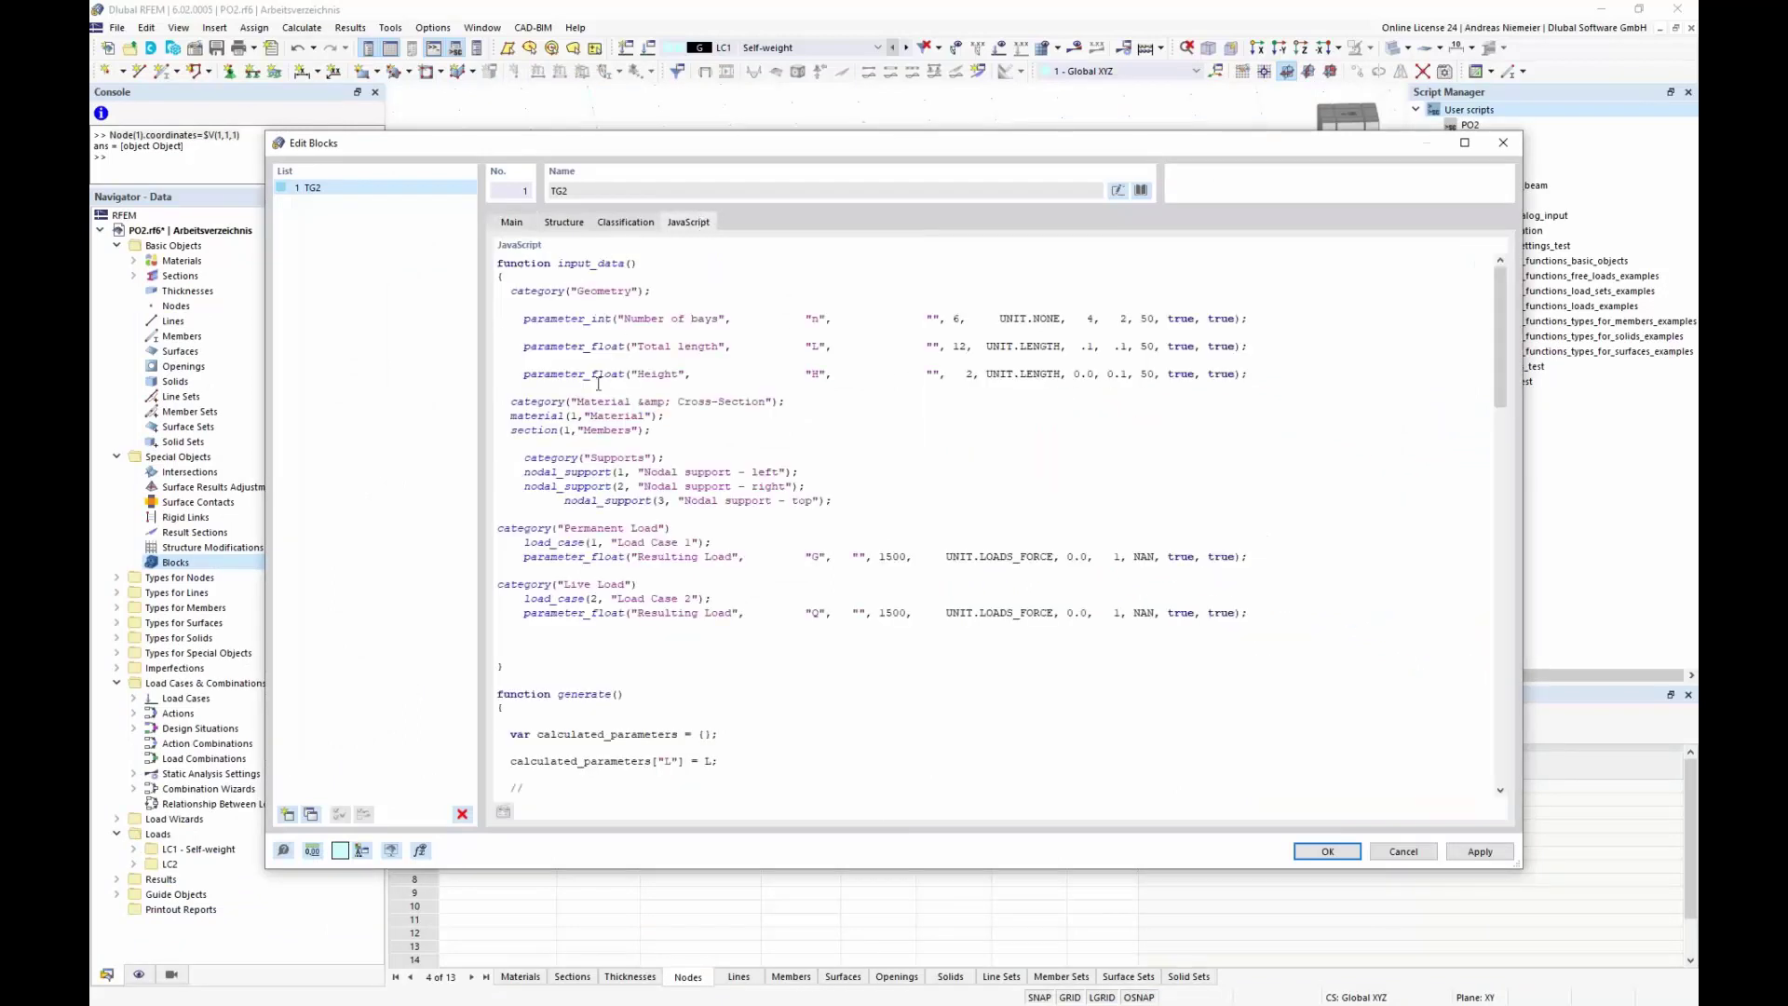
scroll(624, 604, down, 6)
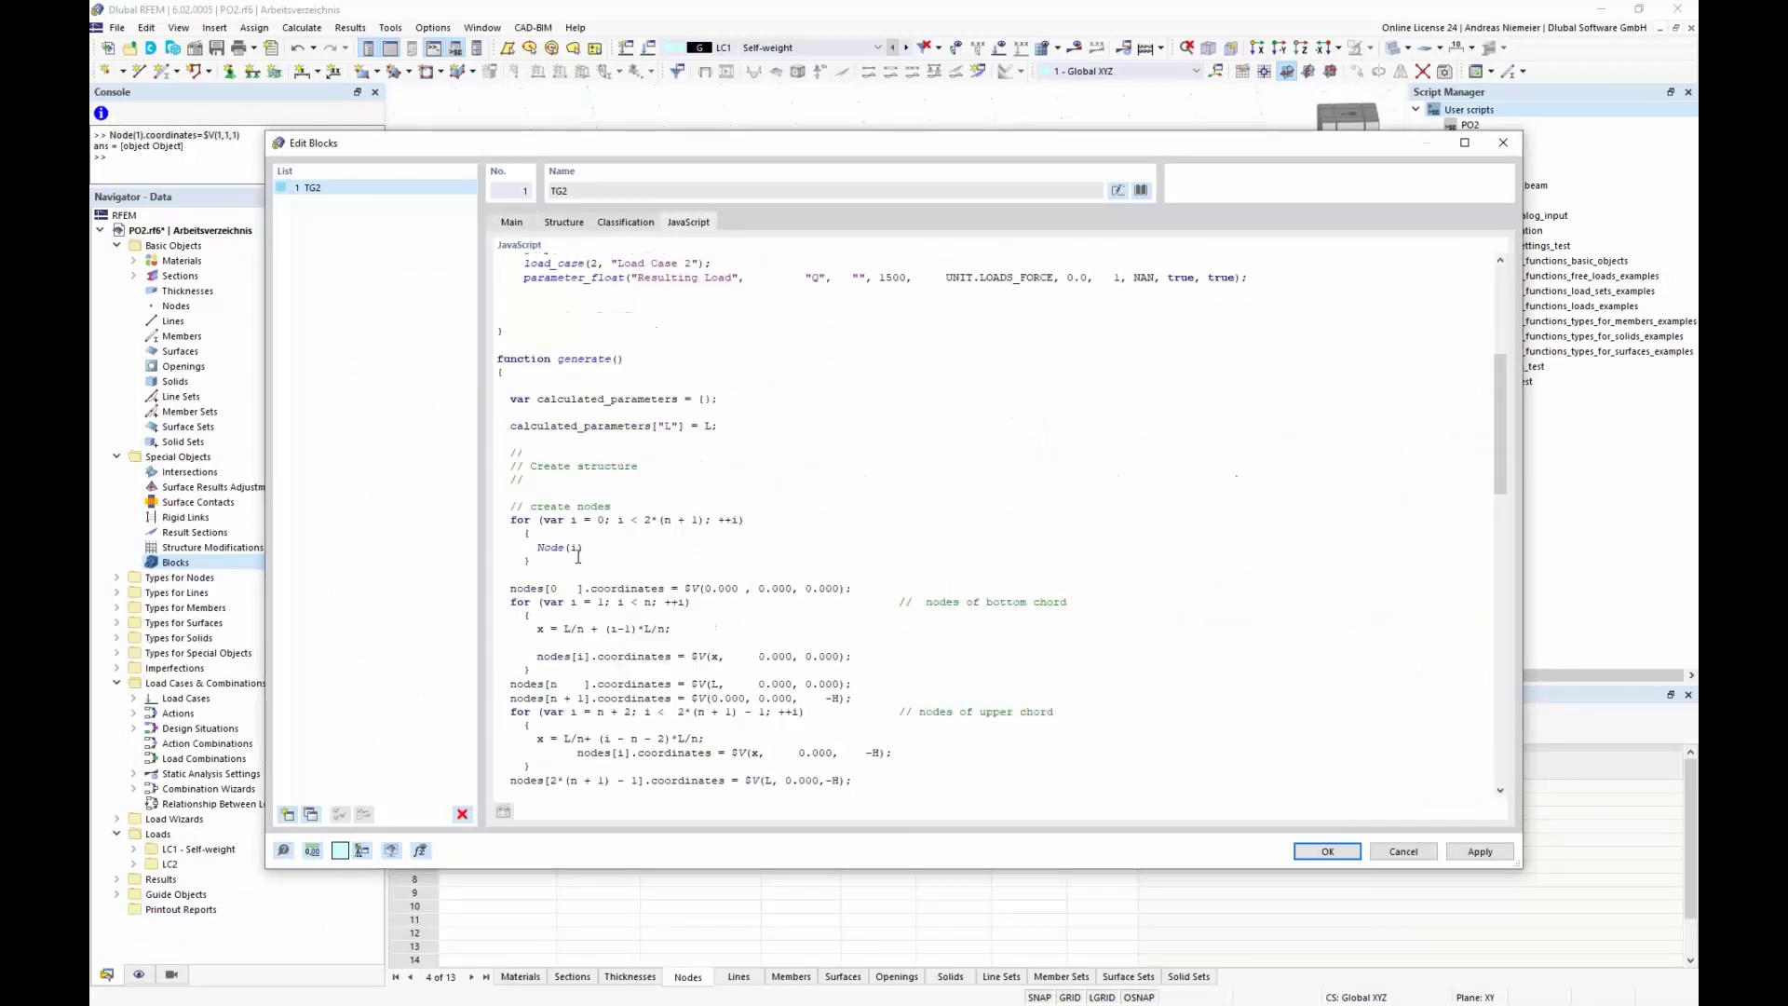
scroll(943, 421, down, 5)
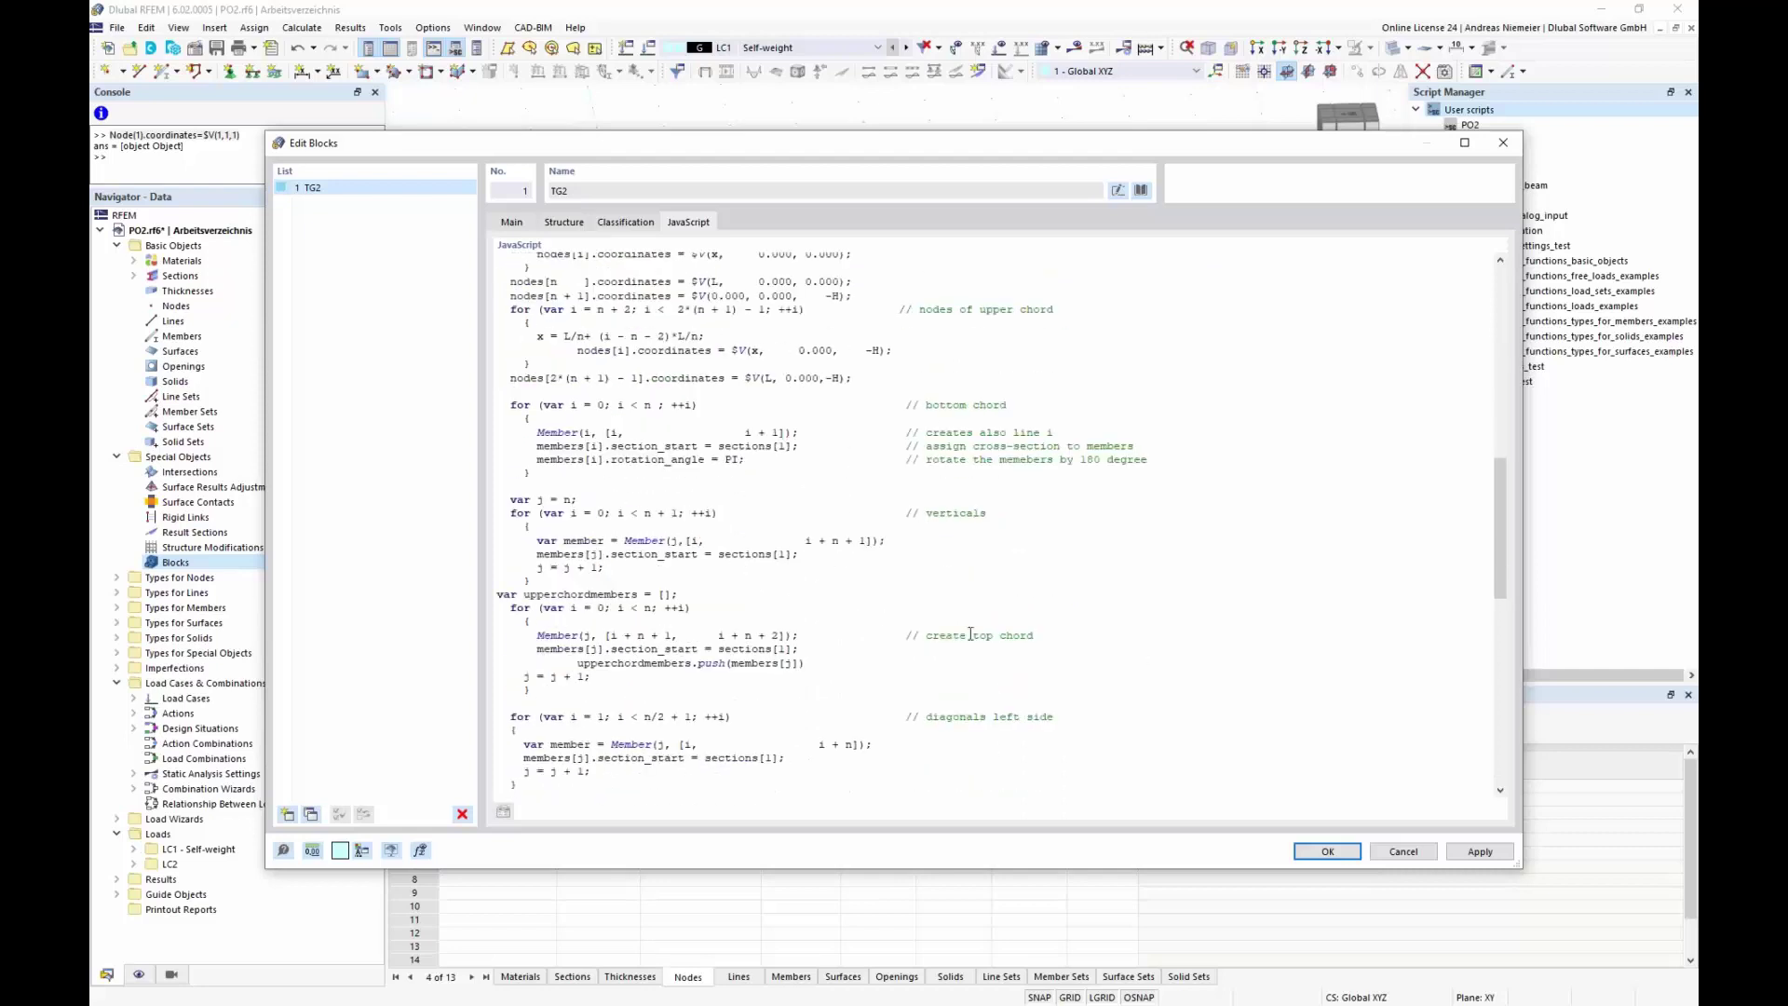
scroll(959, 603, down, 6)
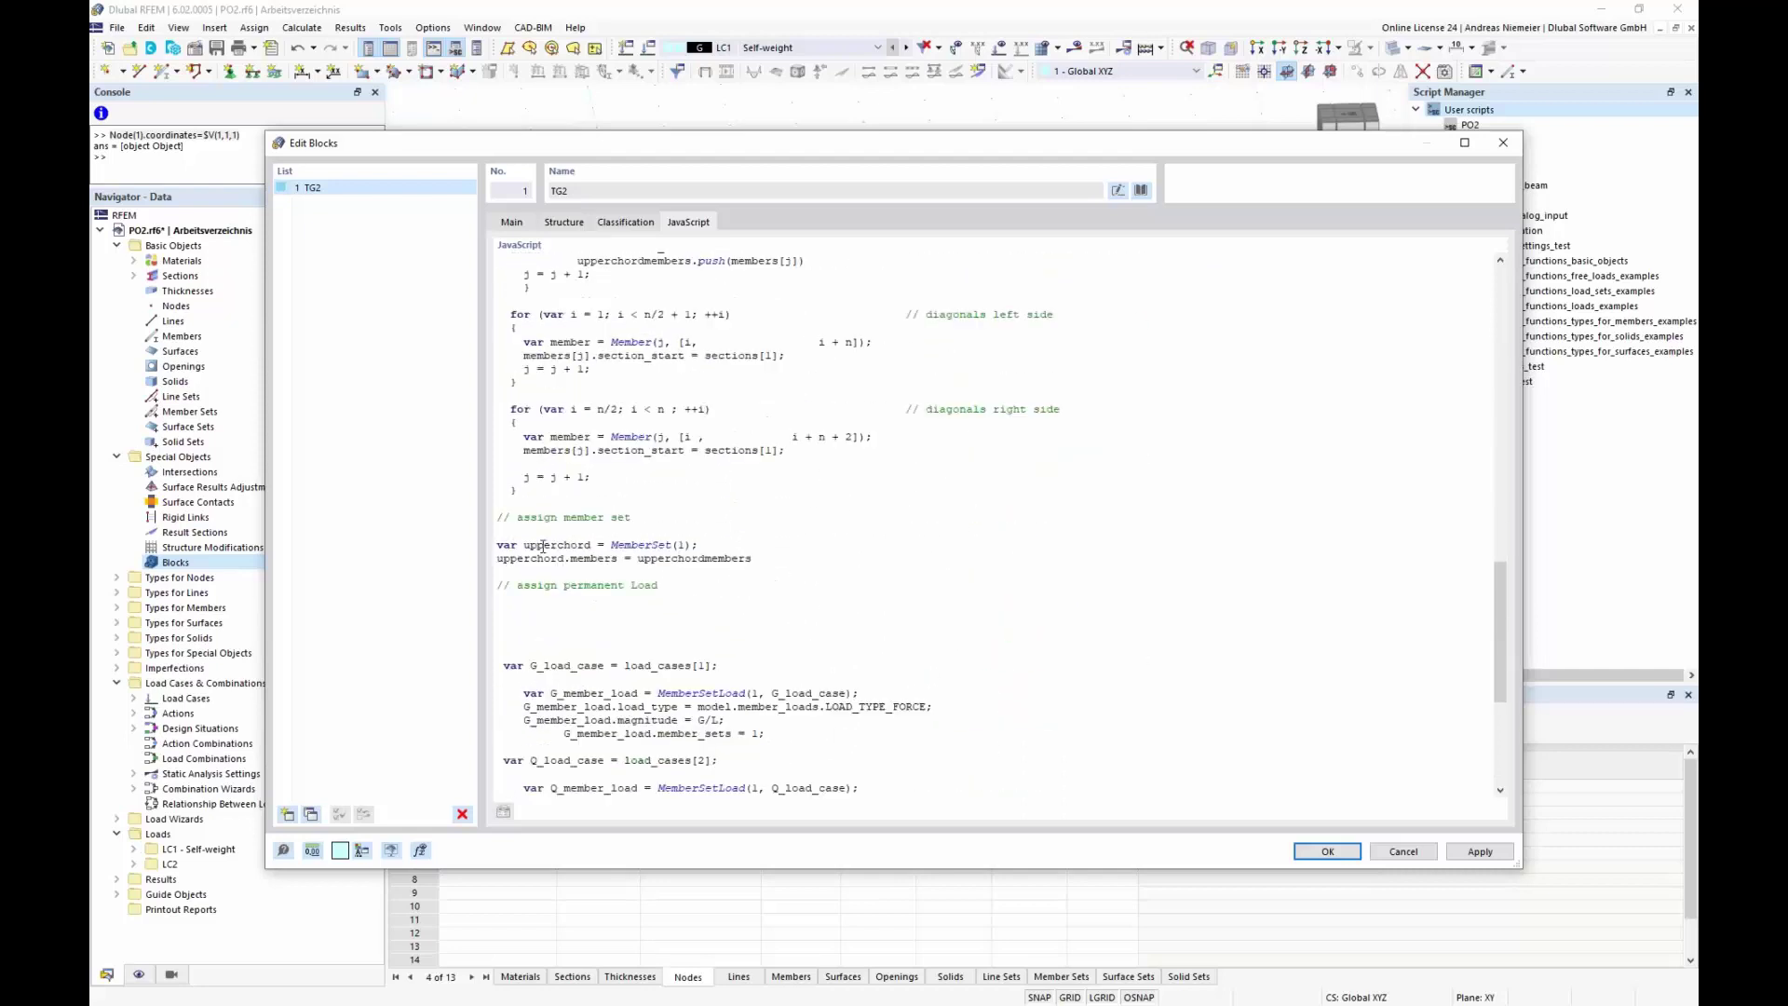
drag(537, 518, 635, 519)
scroll(621, 623, down, 5)
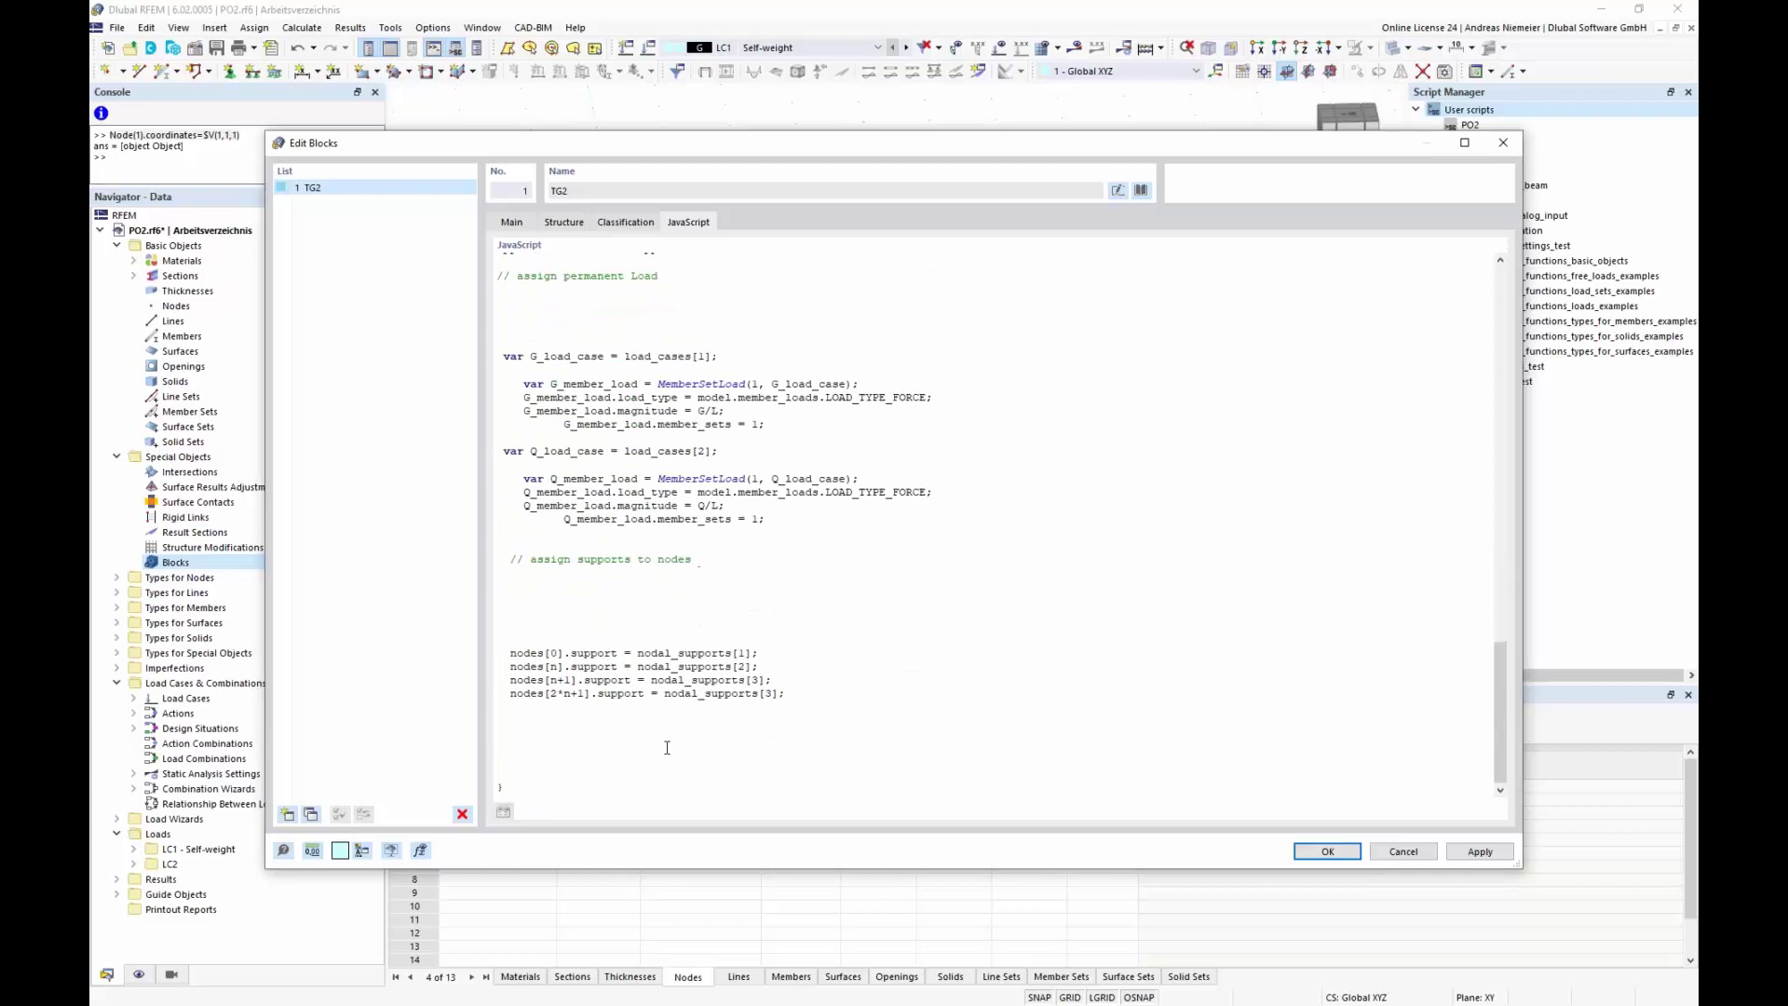
scroll(621, 624, up, 7)
click(495, 227)
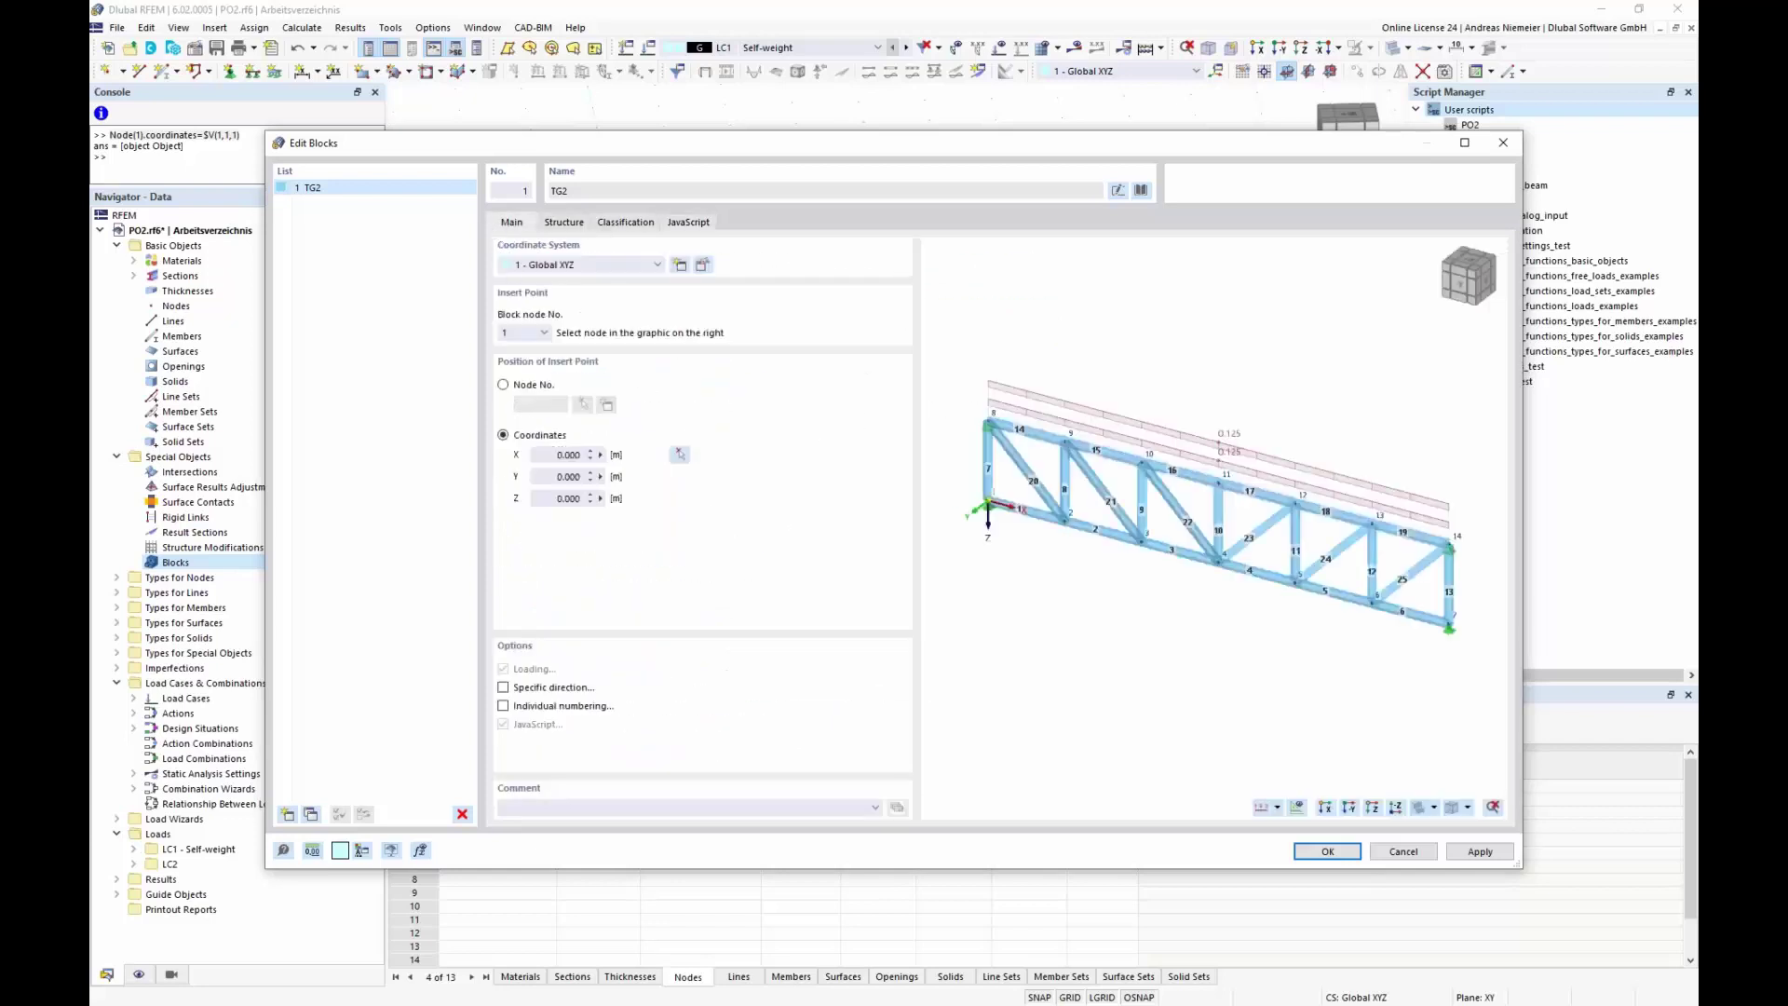
- Set the TG2 block's geometry to 8 bays, a total length of 20 m and a height of 0.5 m
click(565, 222)
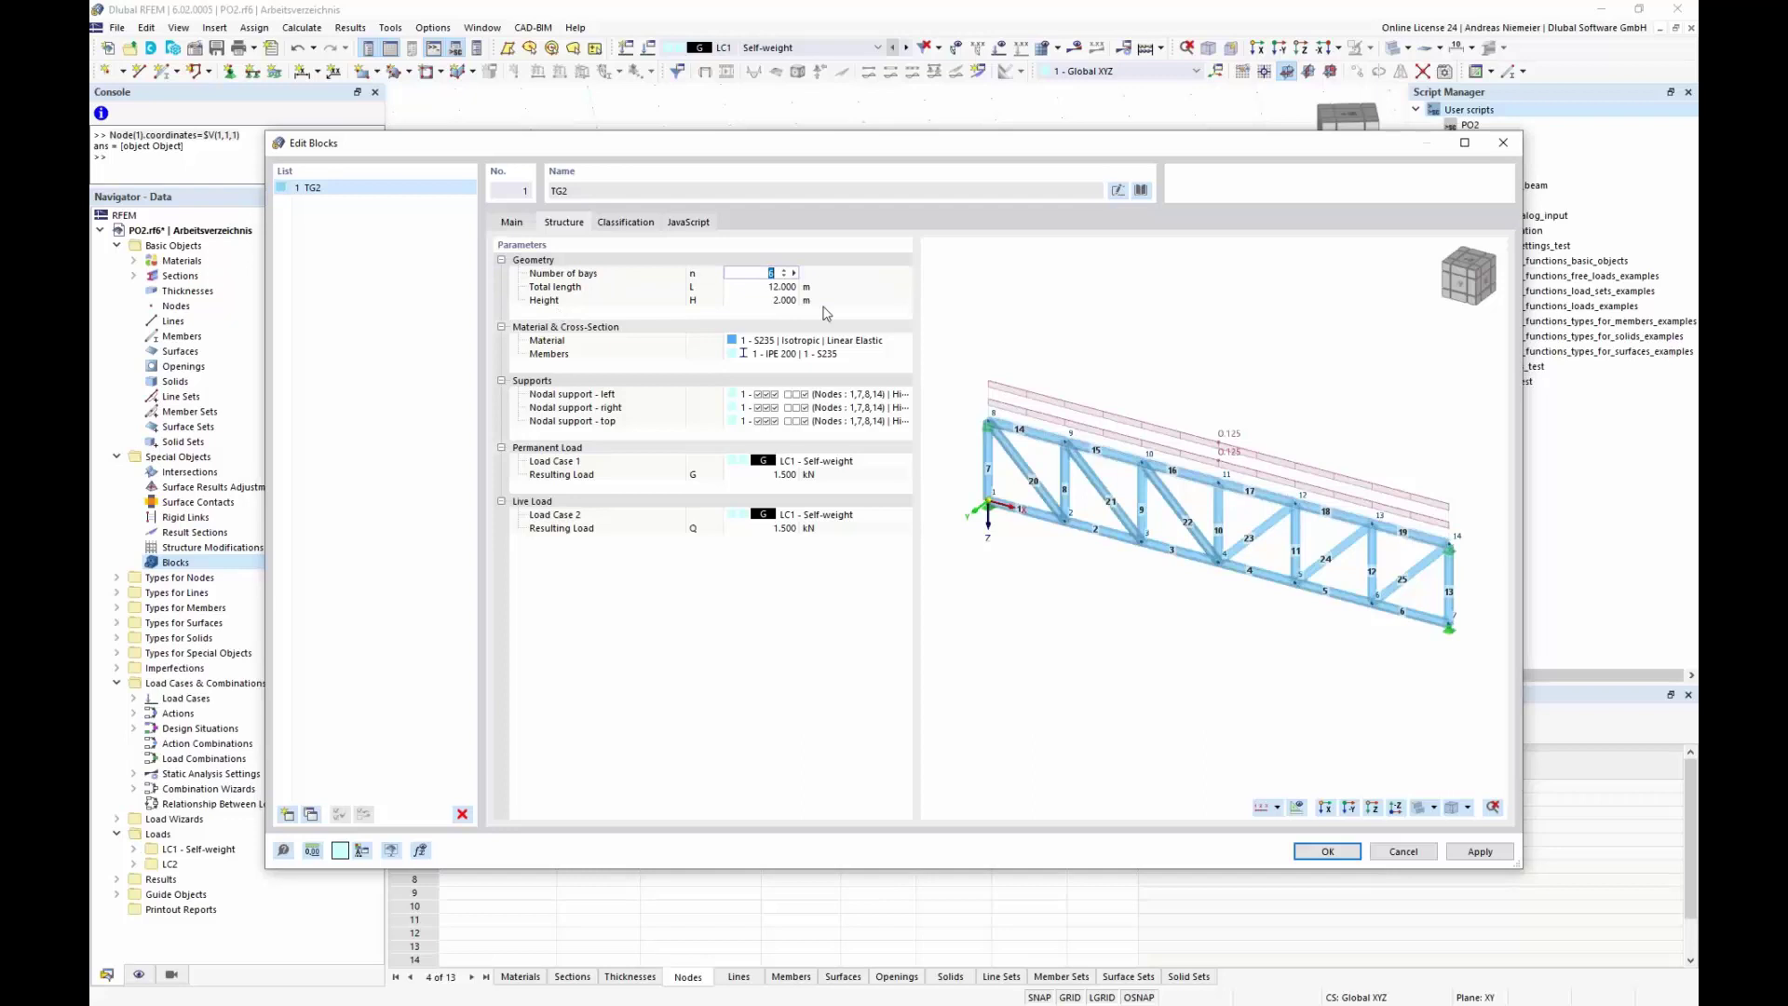
key(Return)
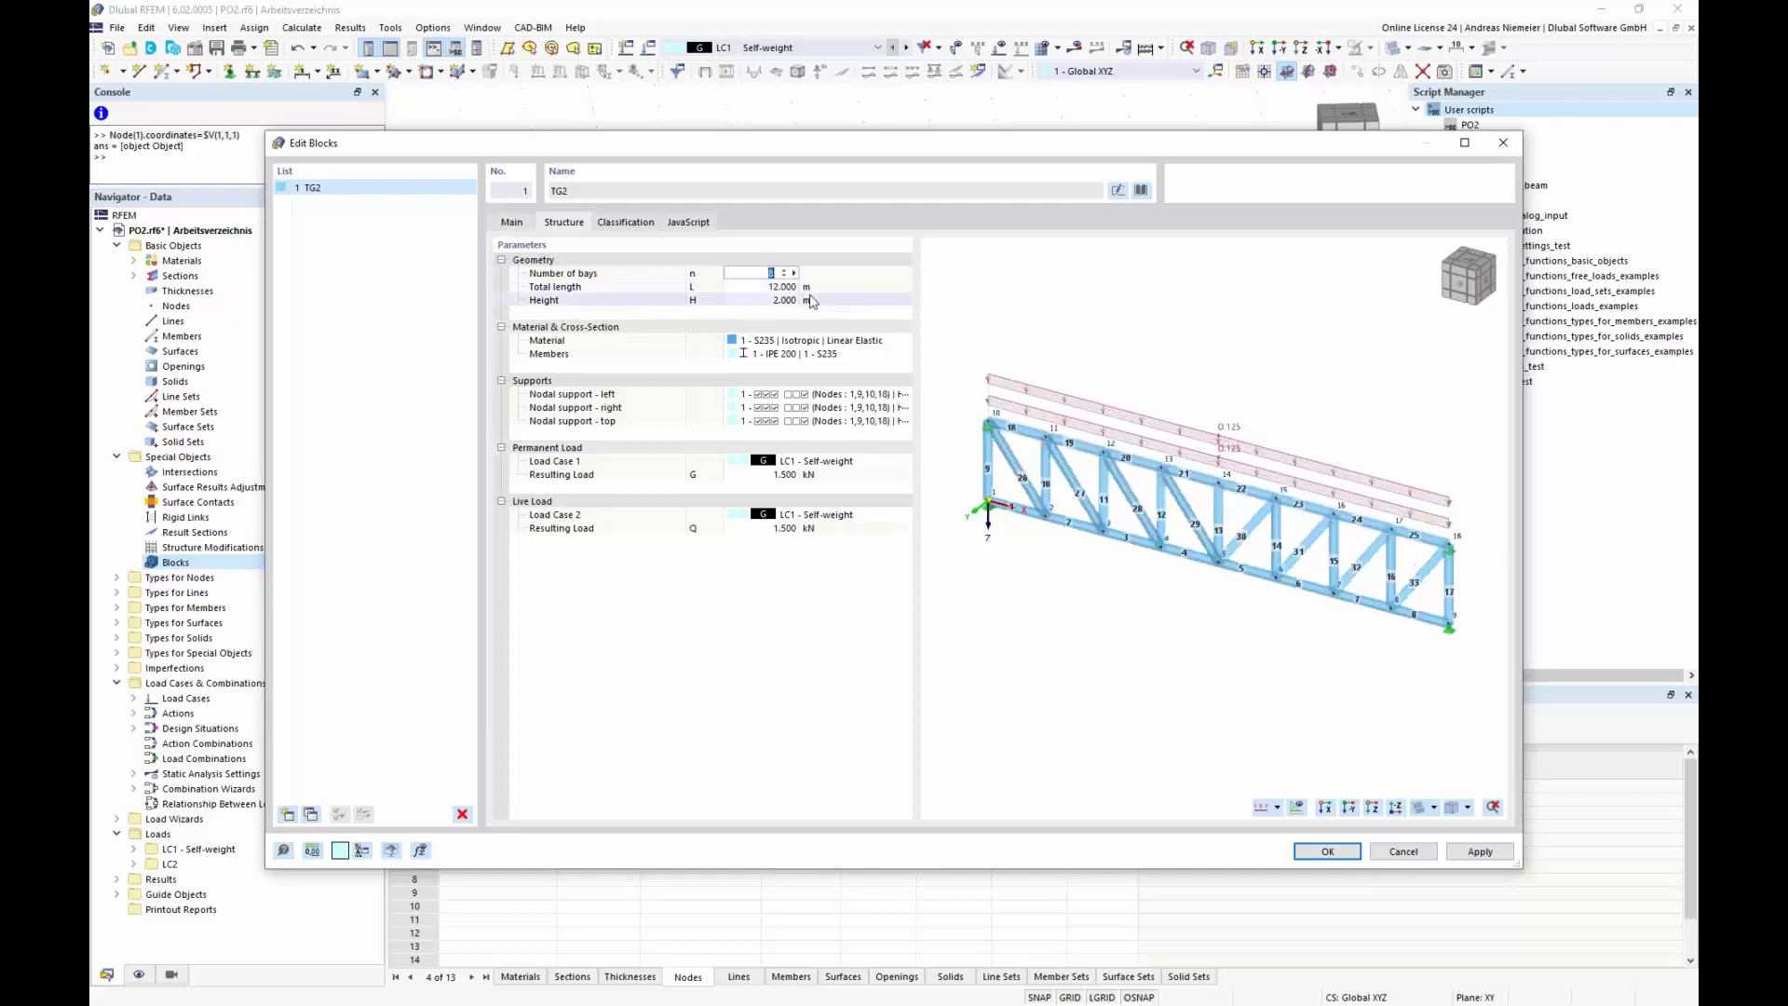
key(Tab)
text(20)
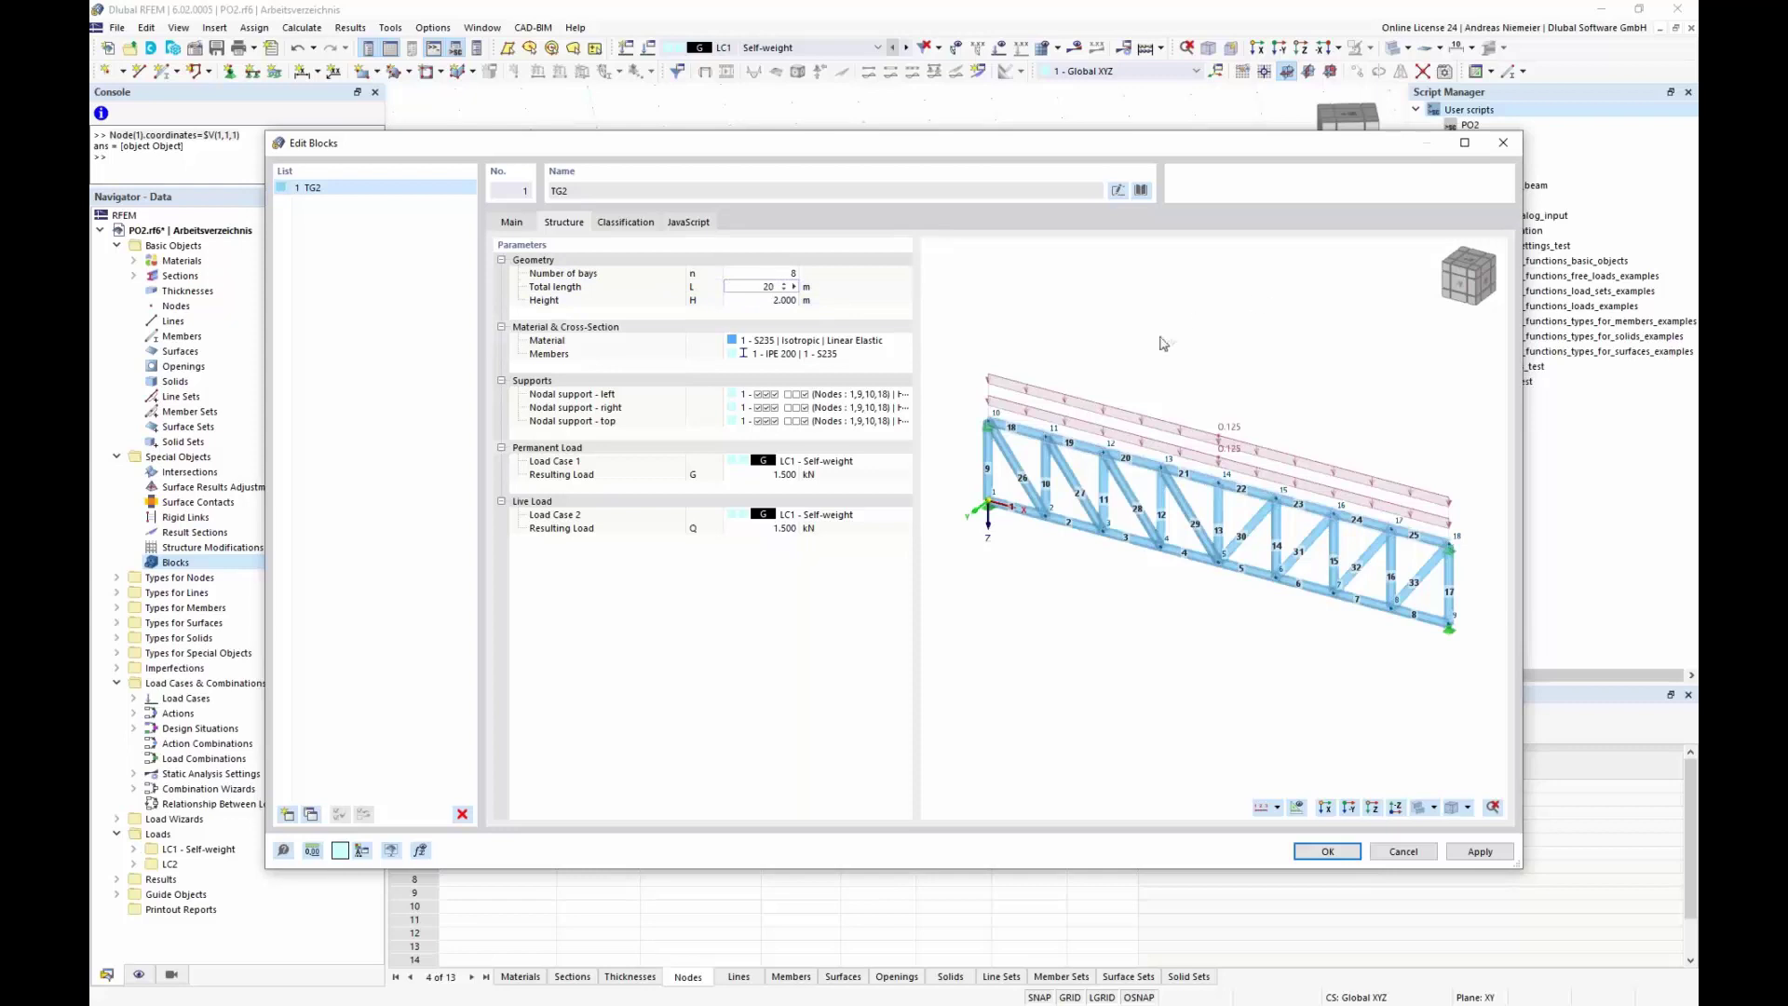
key(Return)
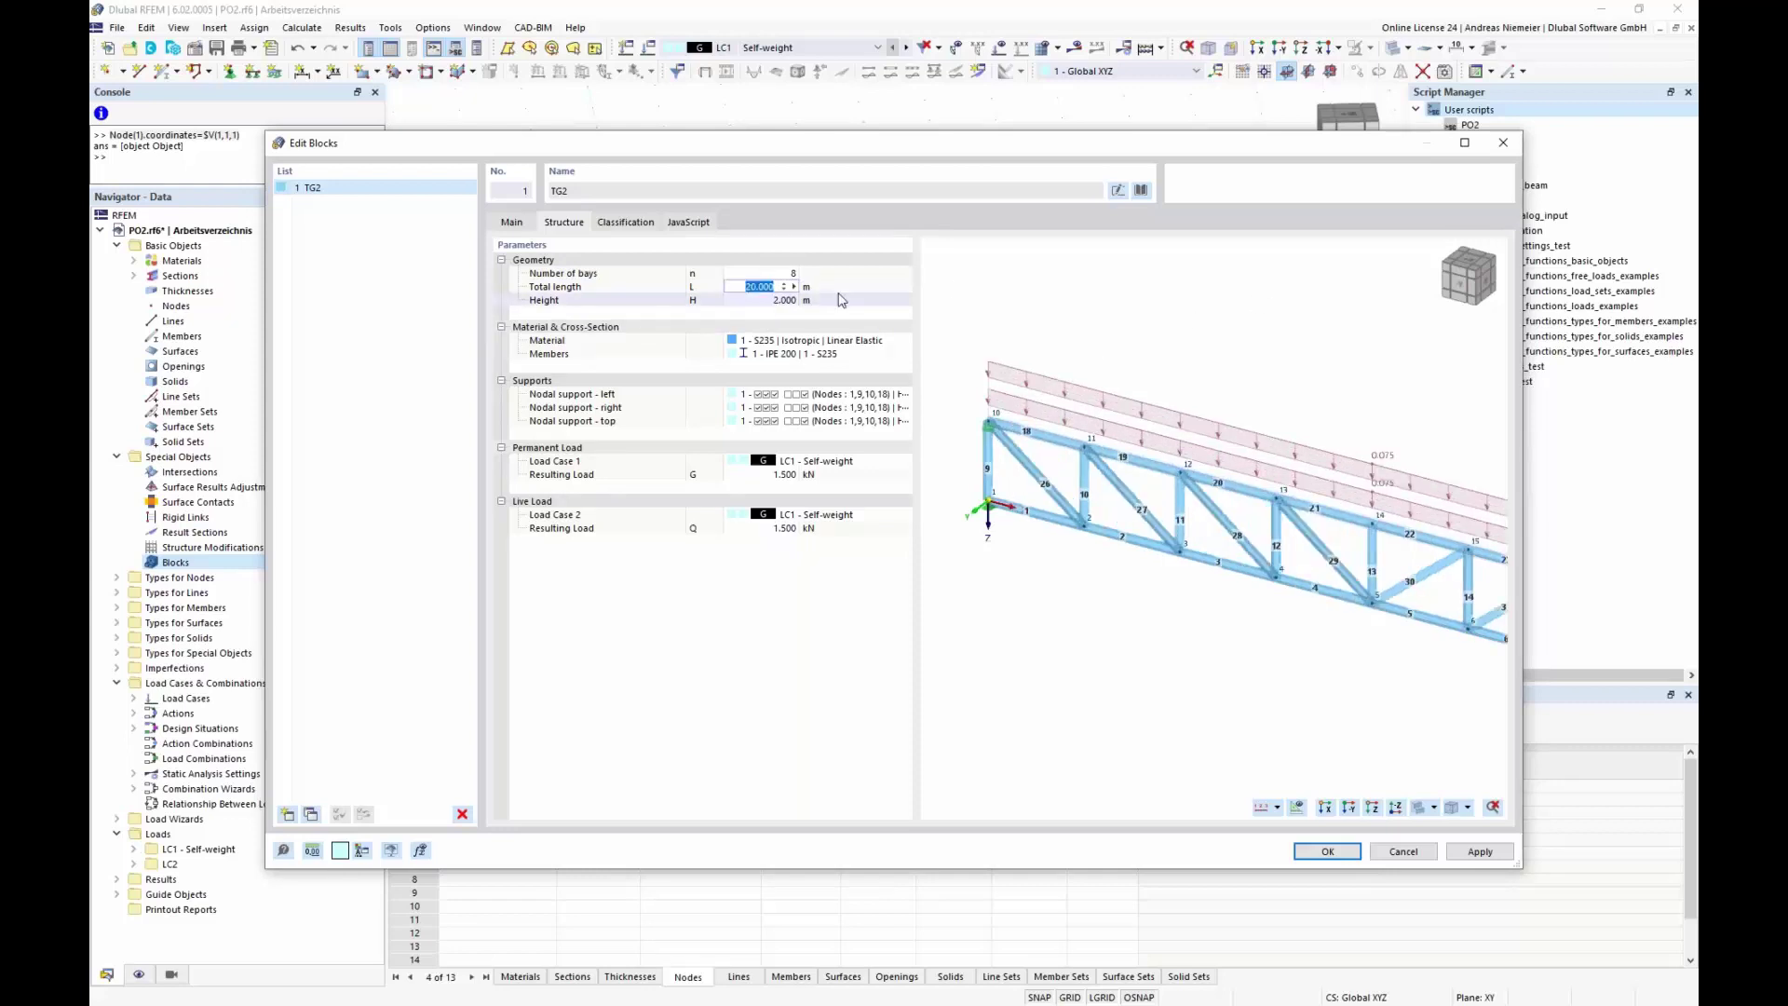
key(Tab)
text(0,5)
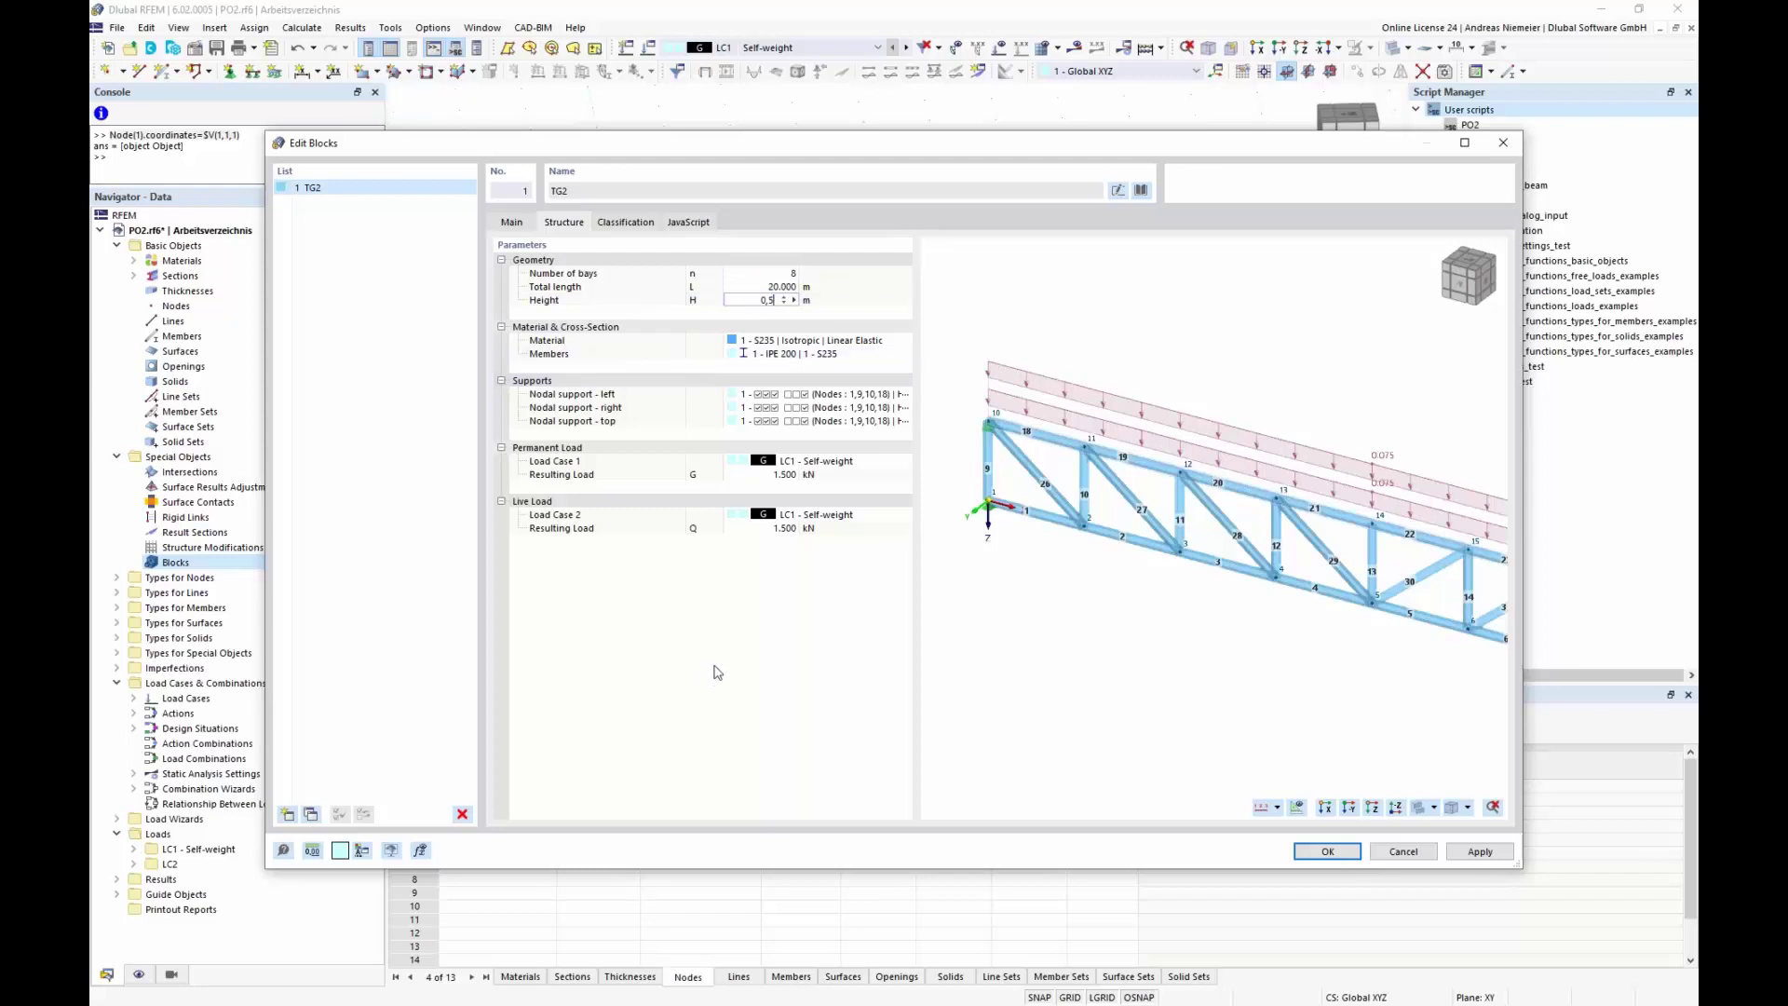
key(Return)
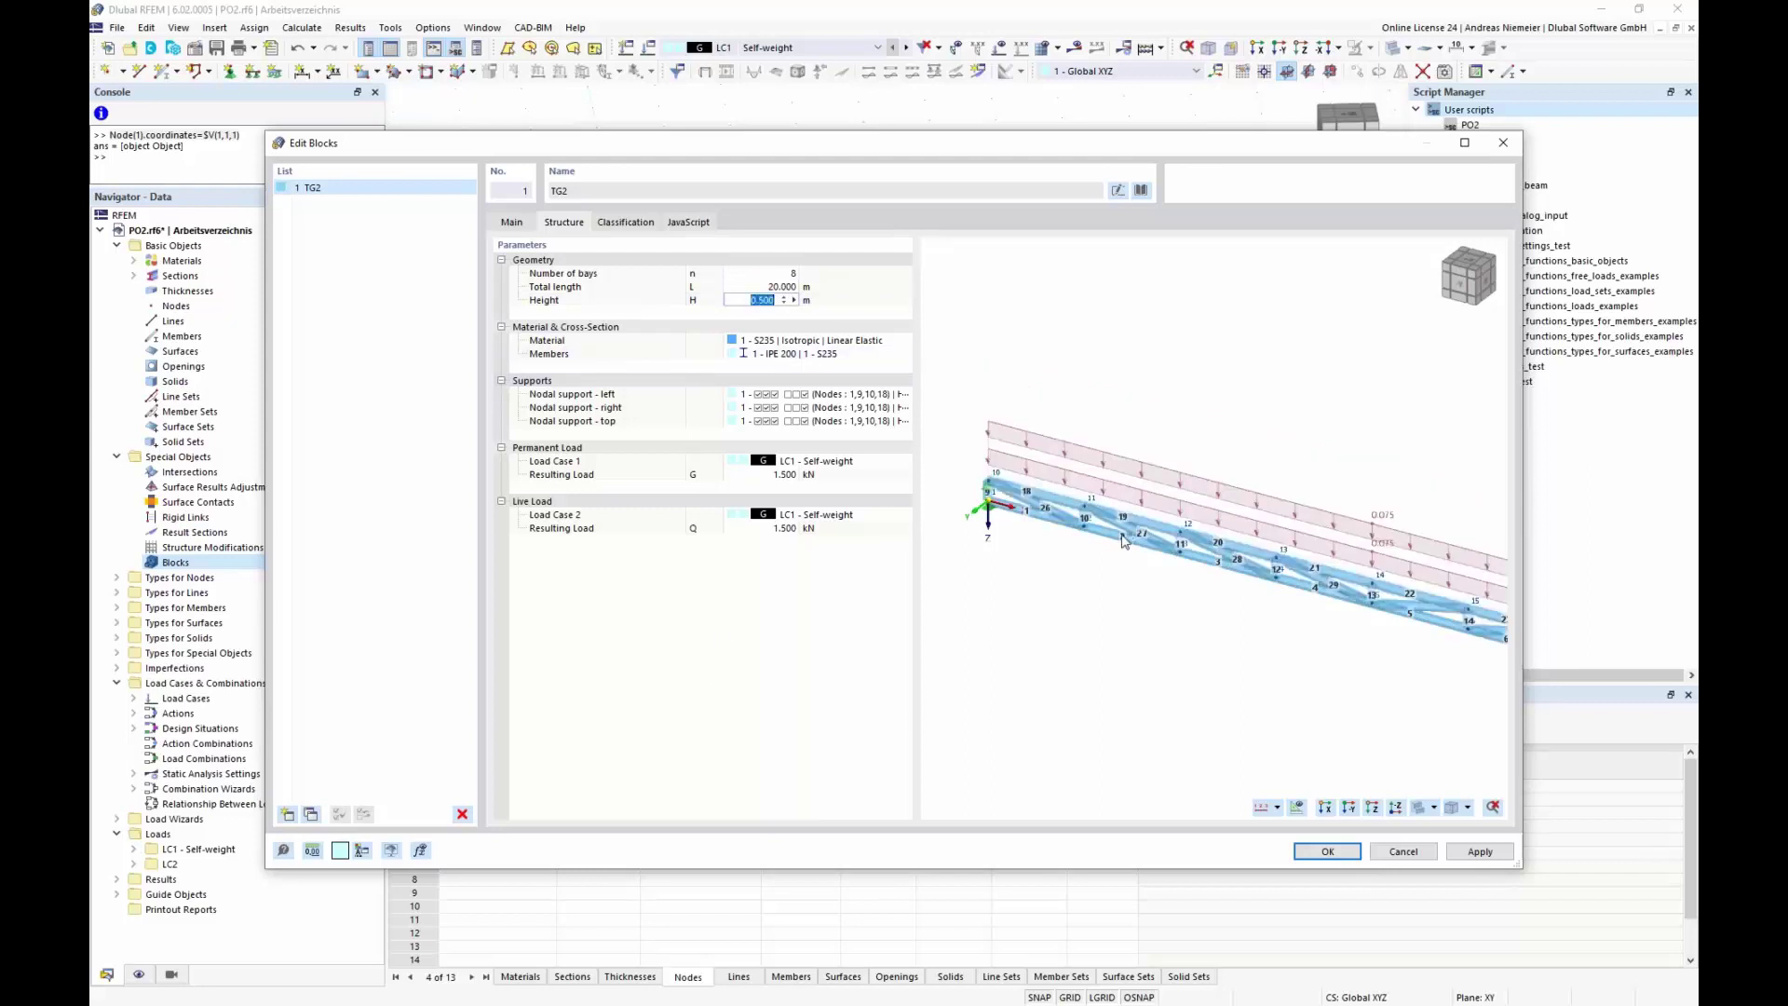
- Change the truss members' cross-section to HEA 100 from the standardized steel section library
click(767, 352)
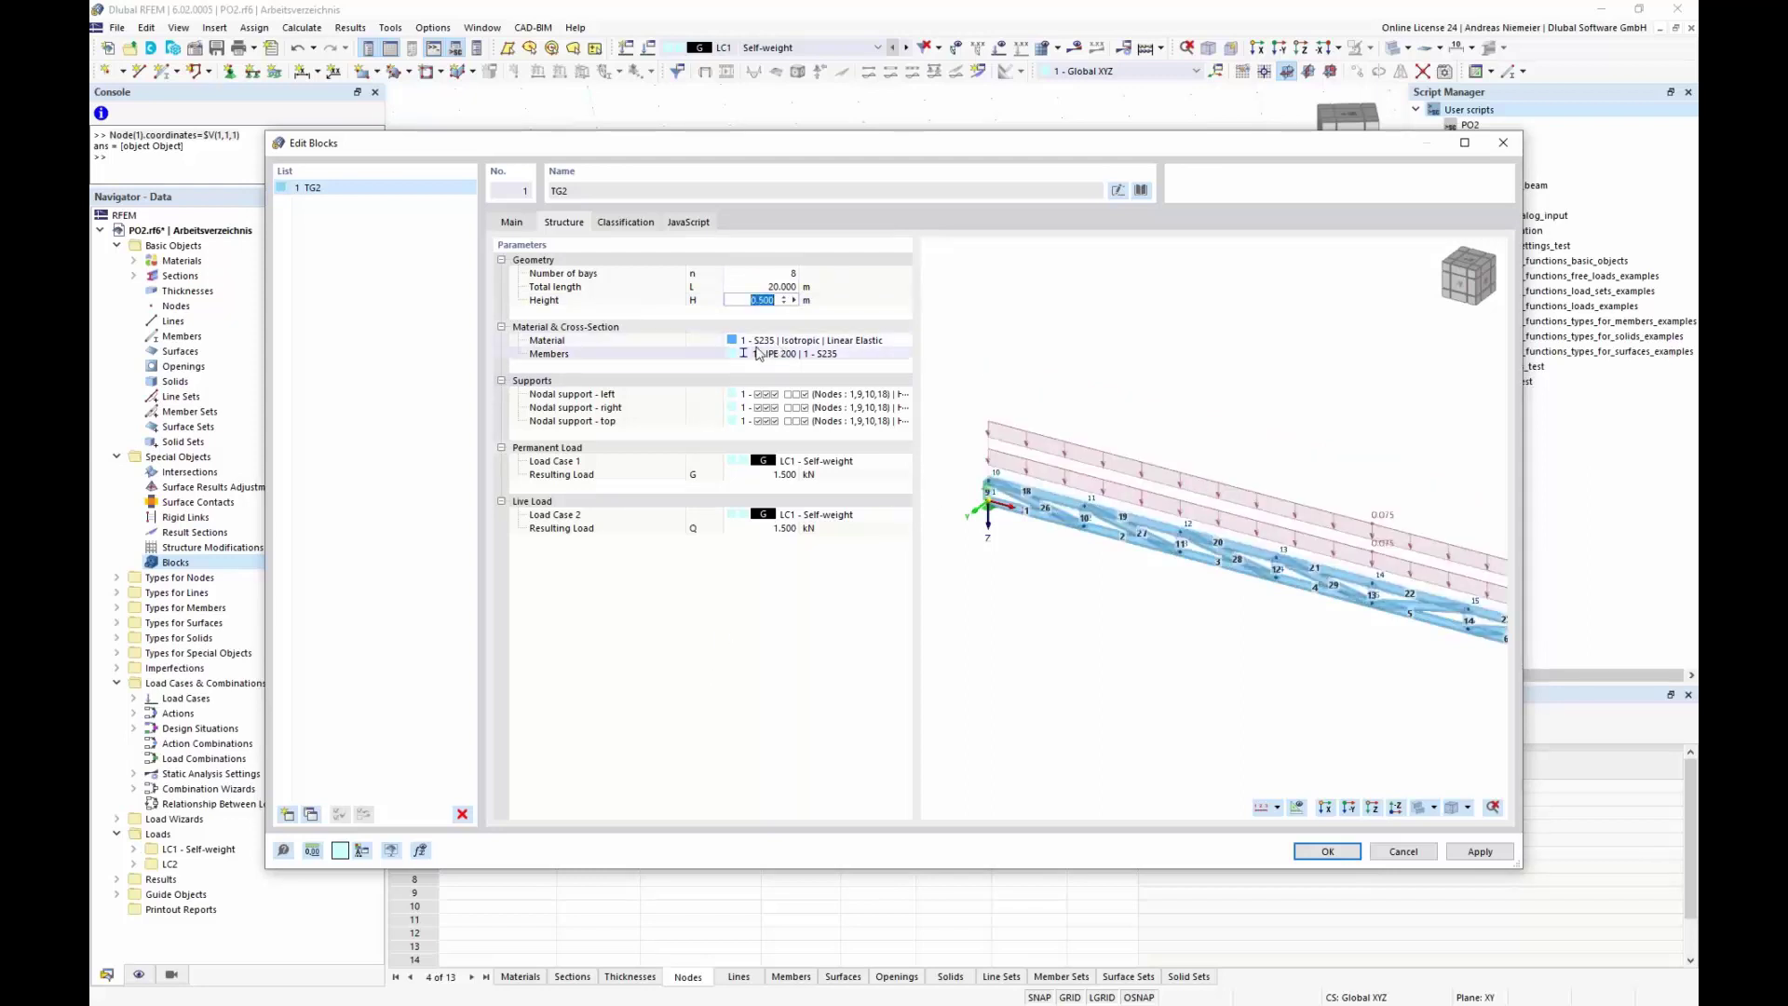
click(904, 353)
click(593, 243)
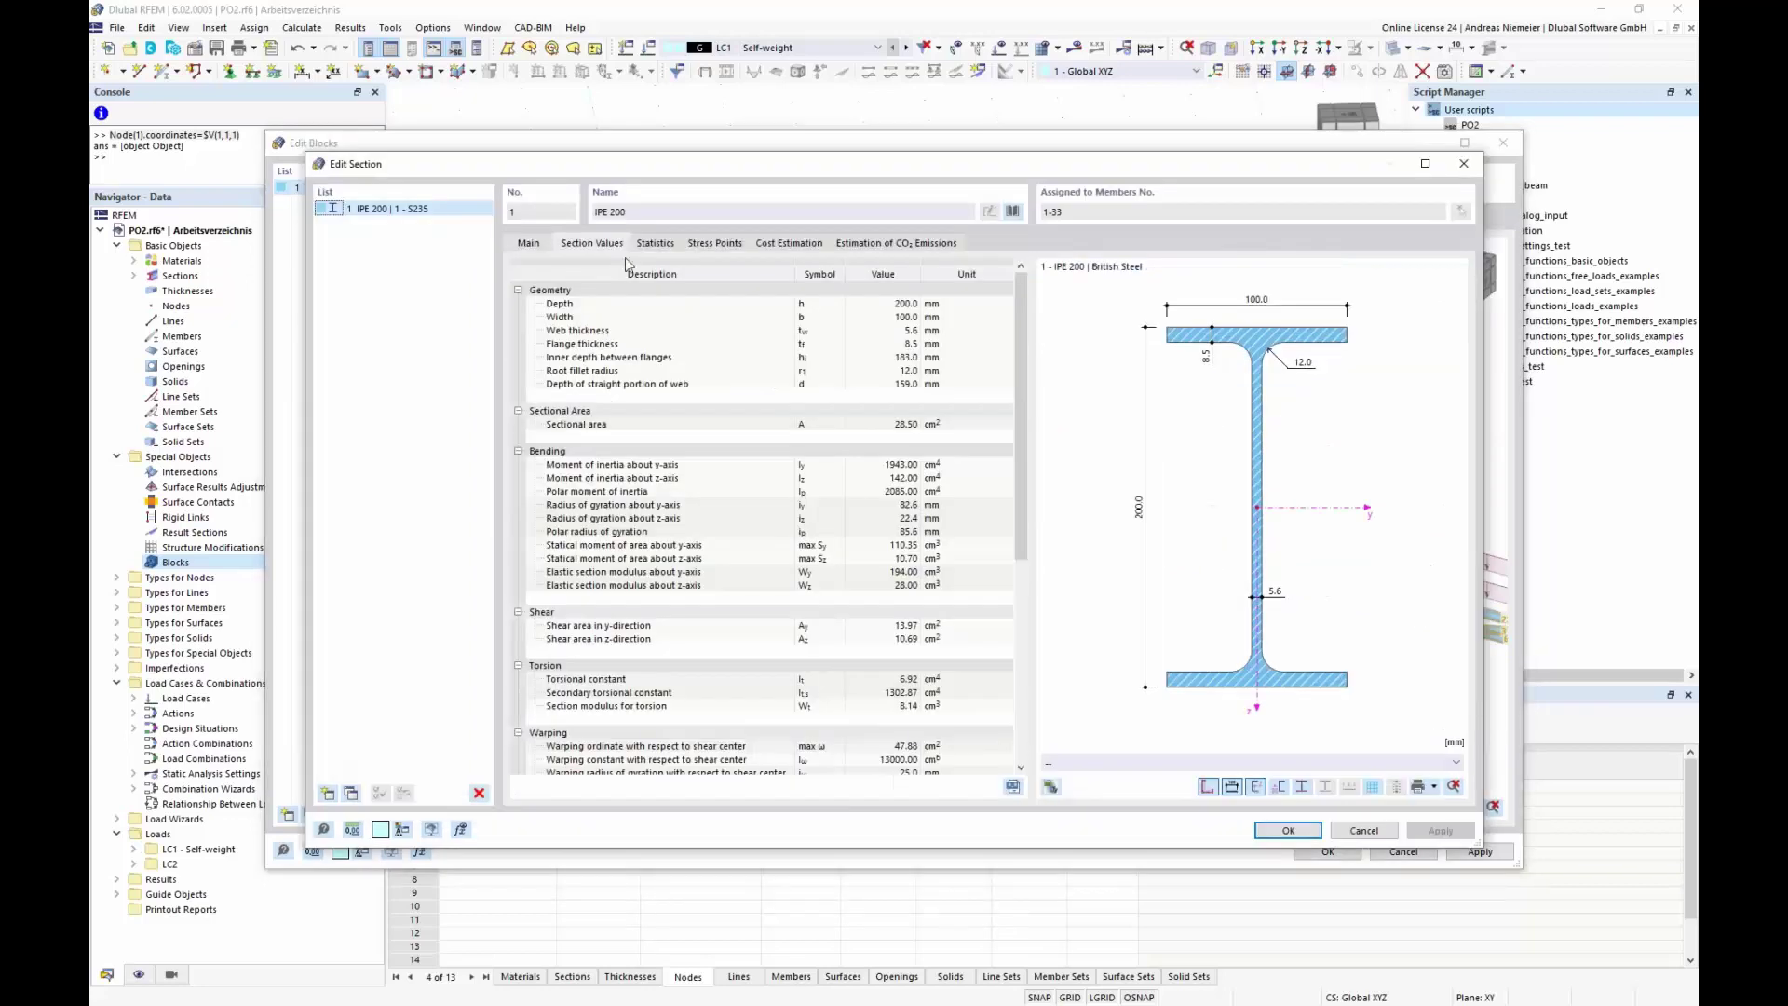
click(530, 244)
click(1013, 213)
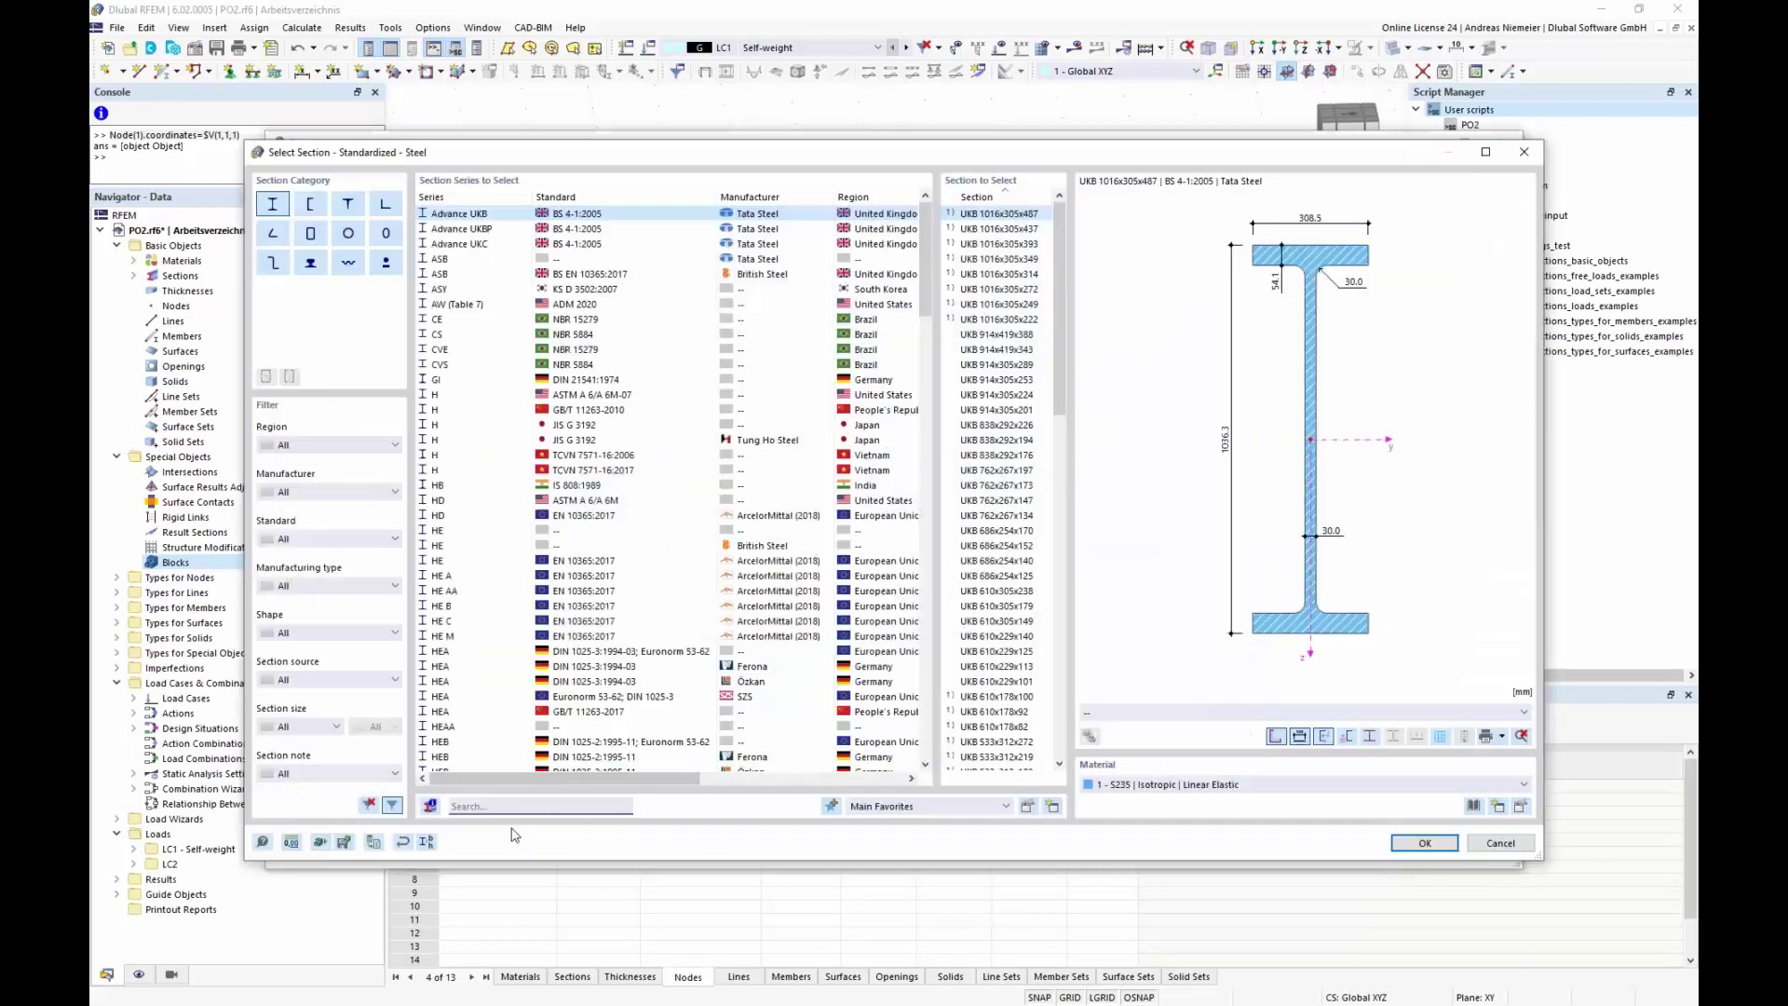
text(h)
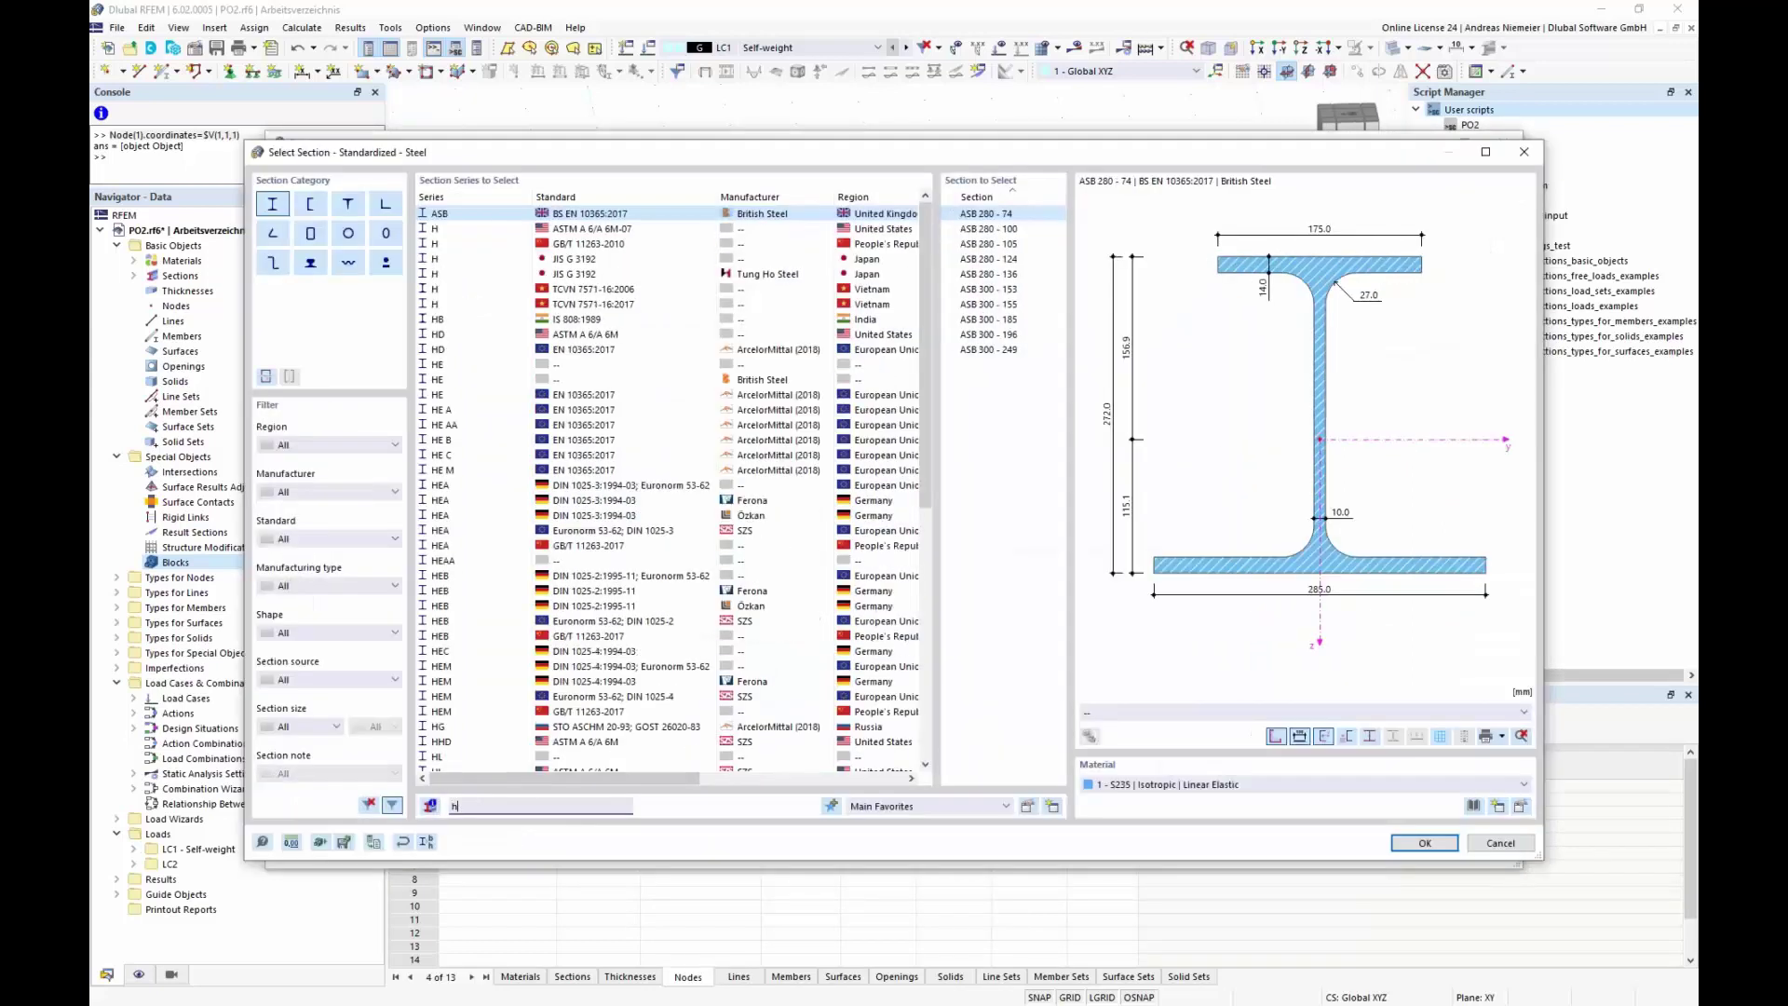
text(ea)
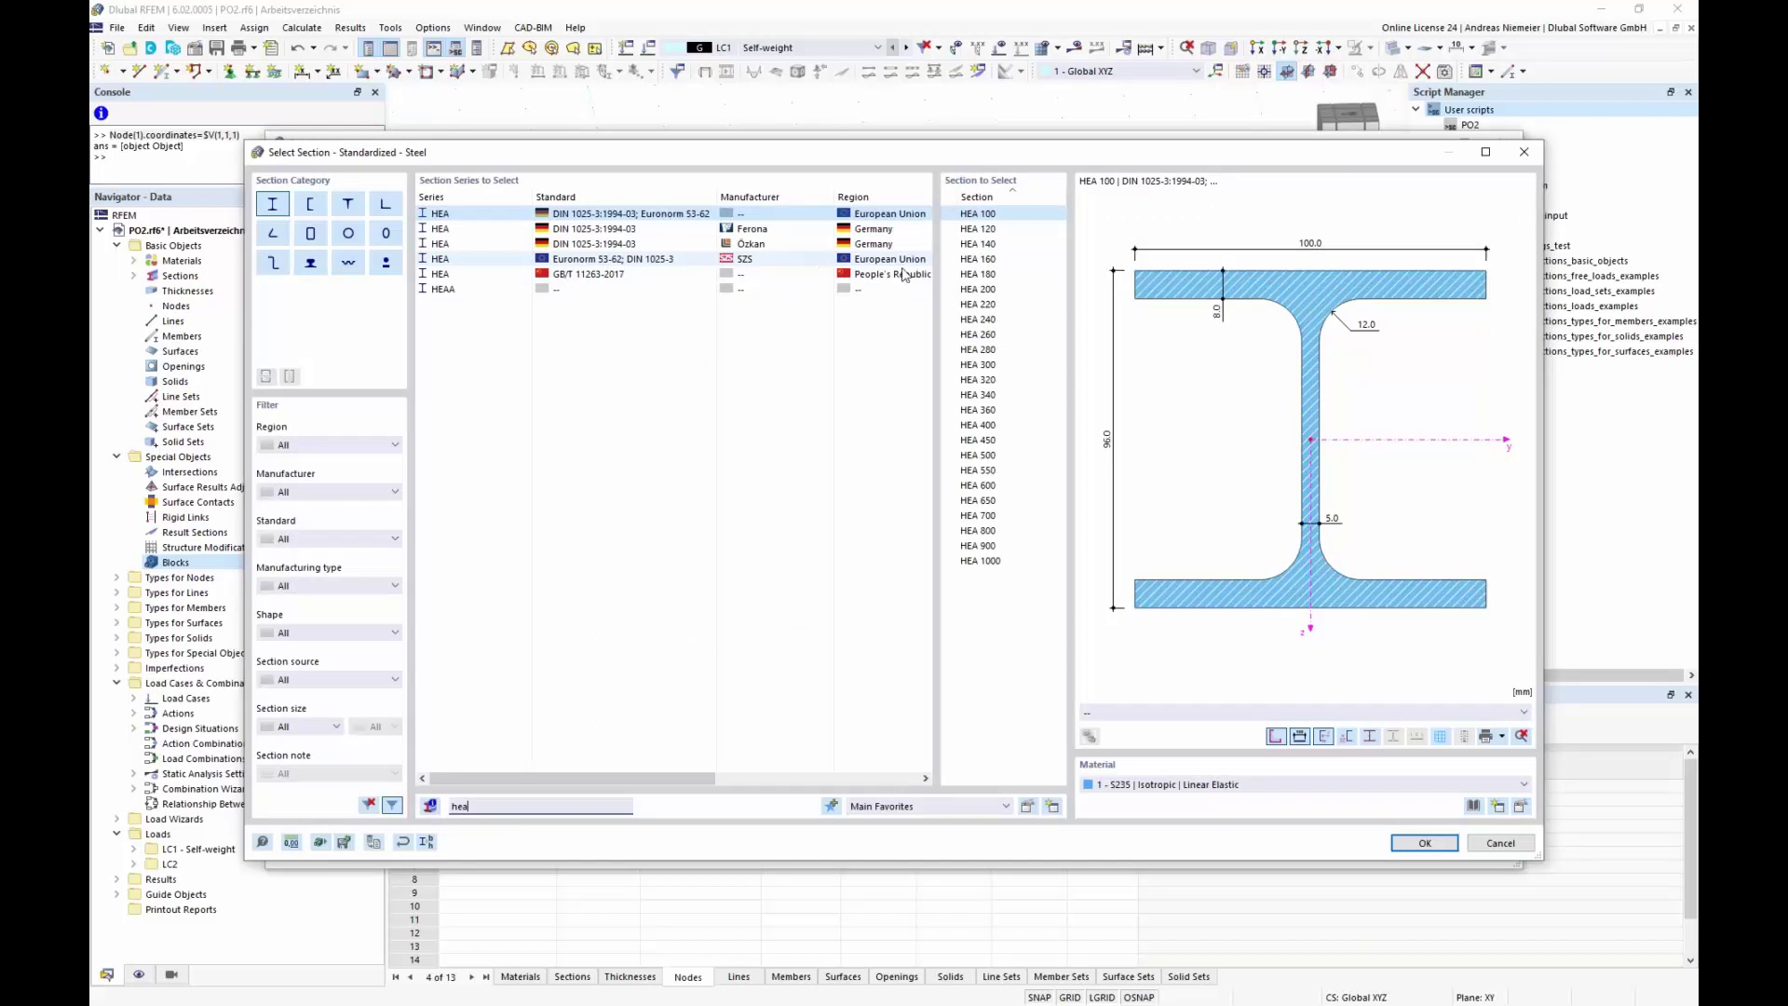
click(821, 260)
click(1430, 842)
click(1308, 834)
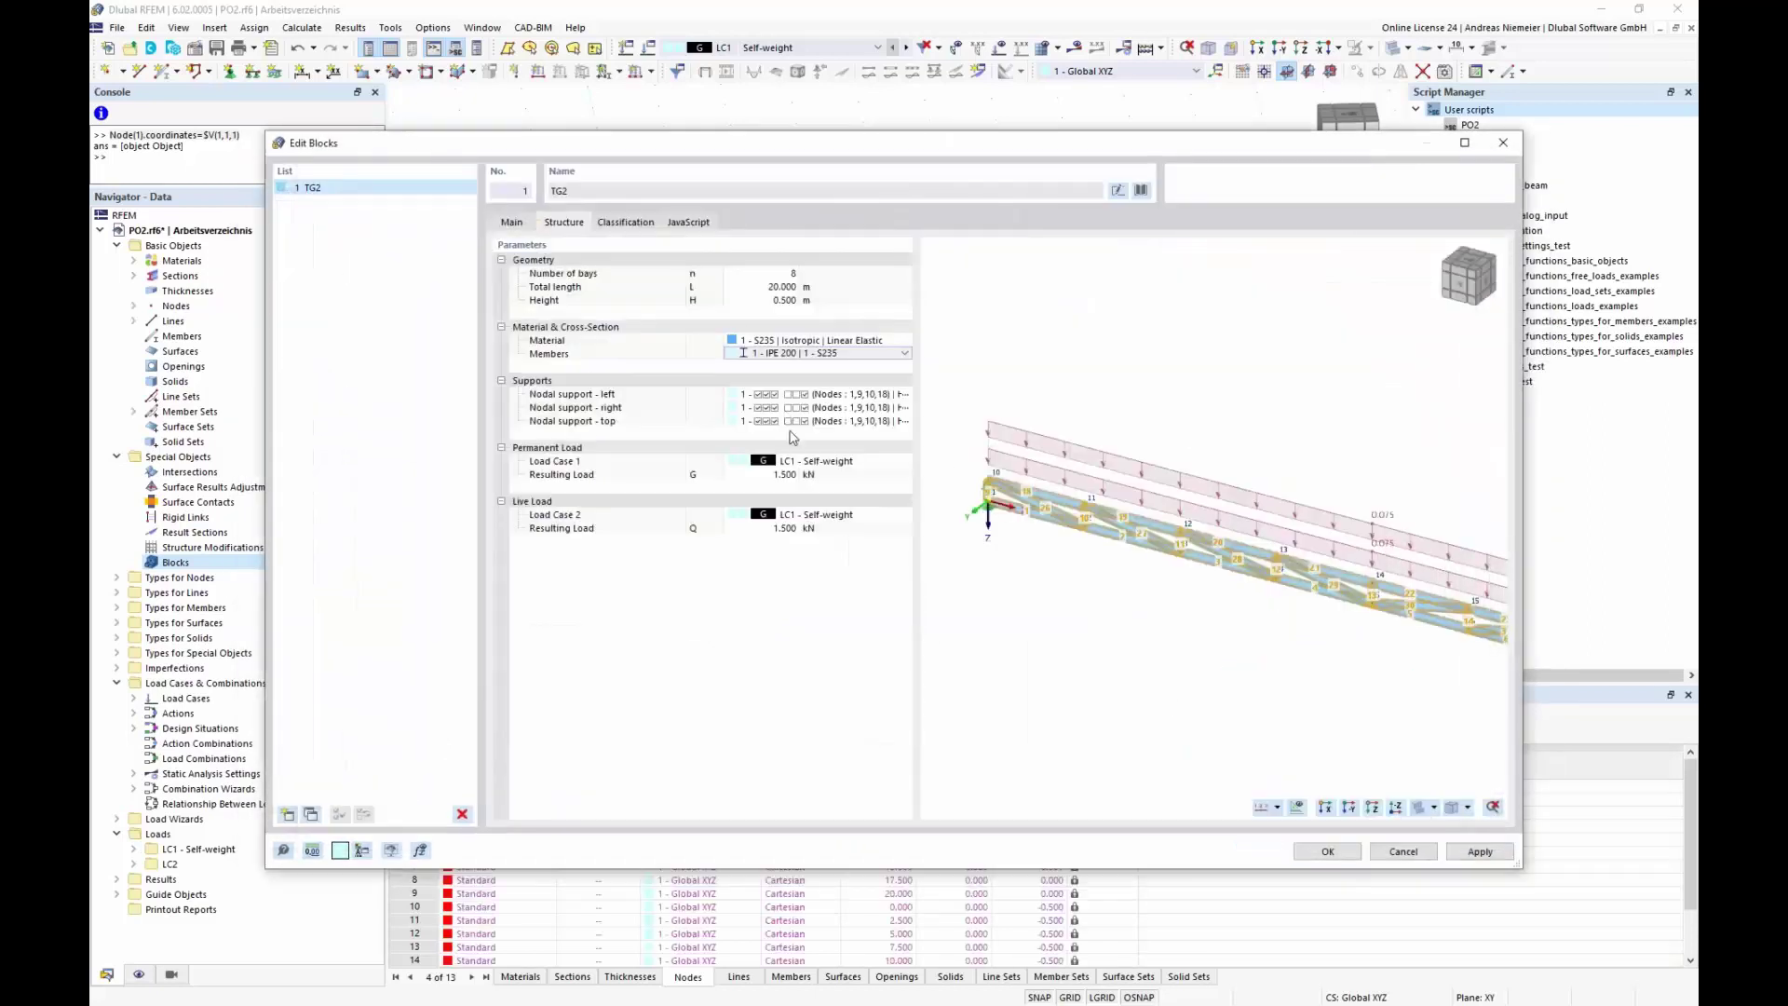
- Edit the Fixed nodal support type from the left support's settings, releasing translation in X and all three rotations
scroll(1024, 532, up, 3)
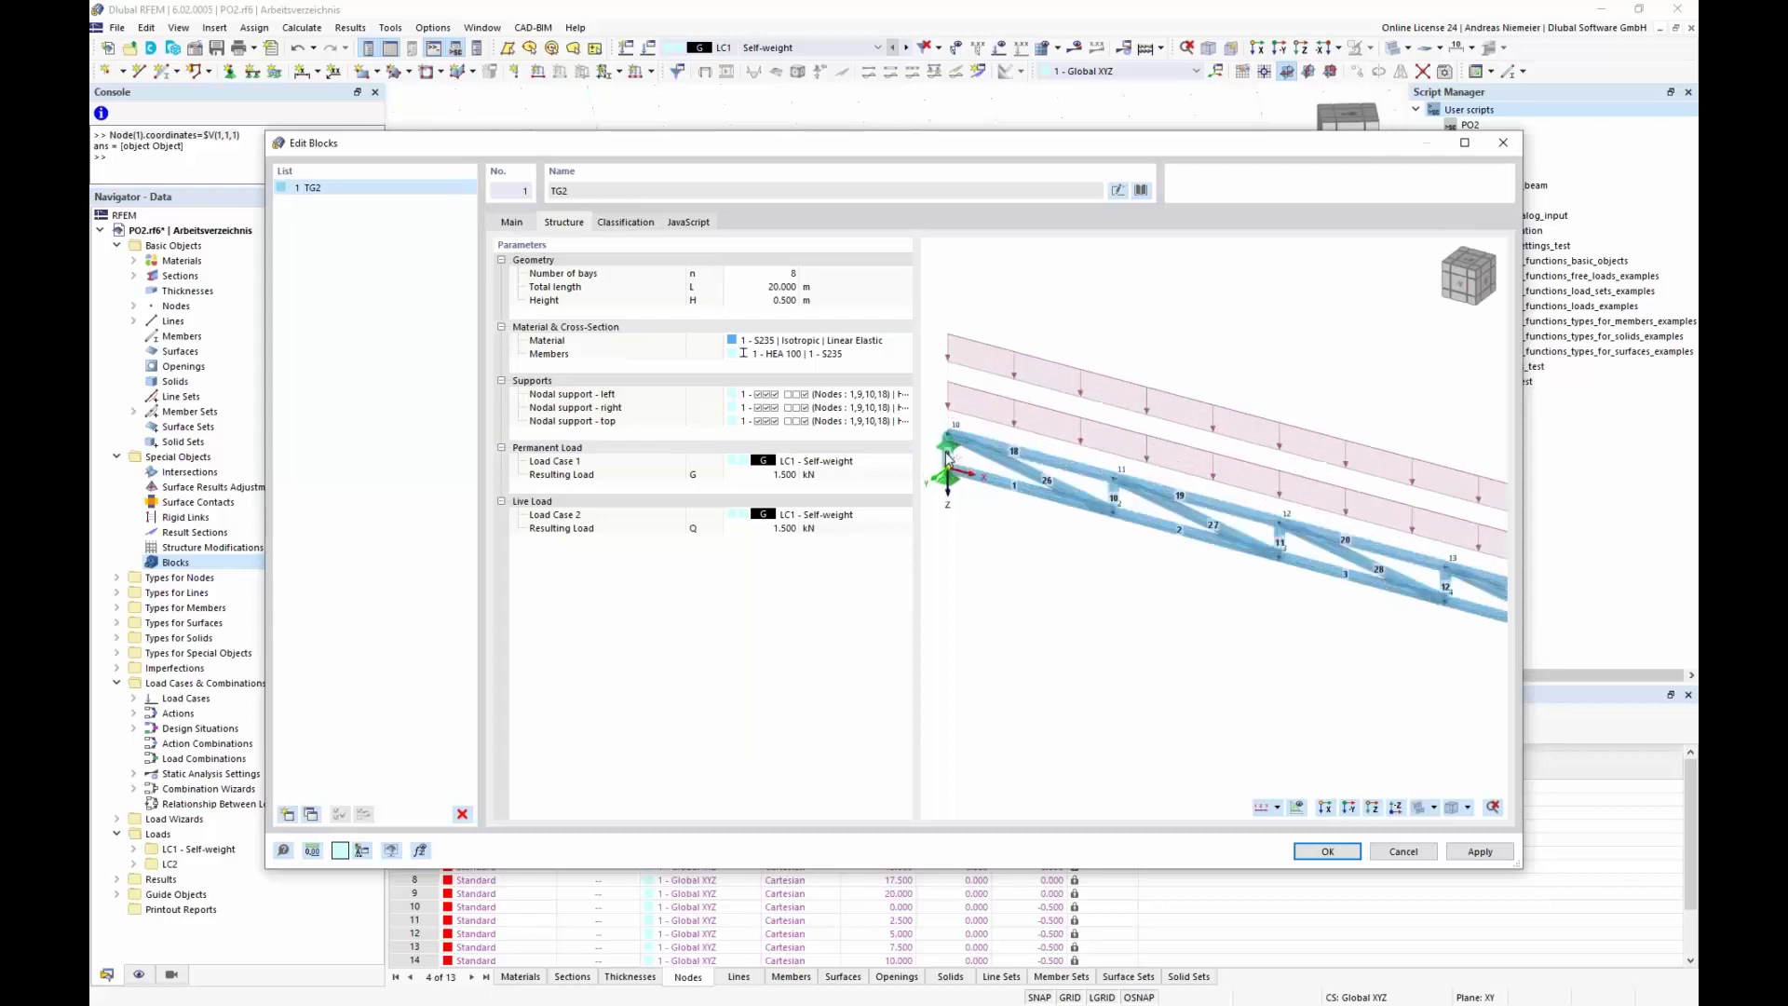
scroll(946, 450, up, 2)
click(896, 394)
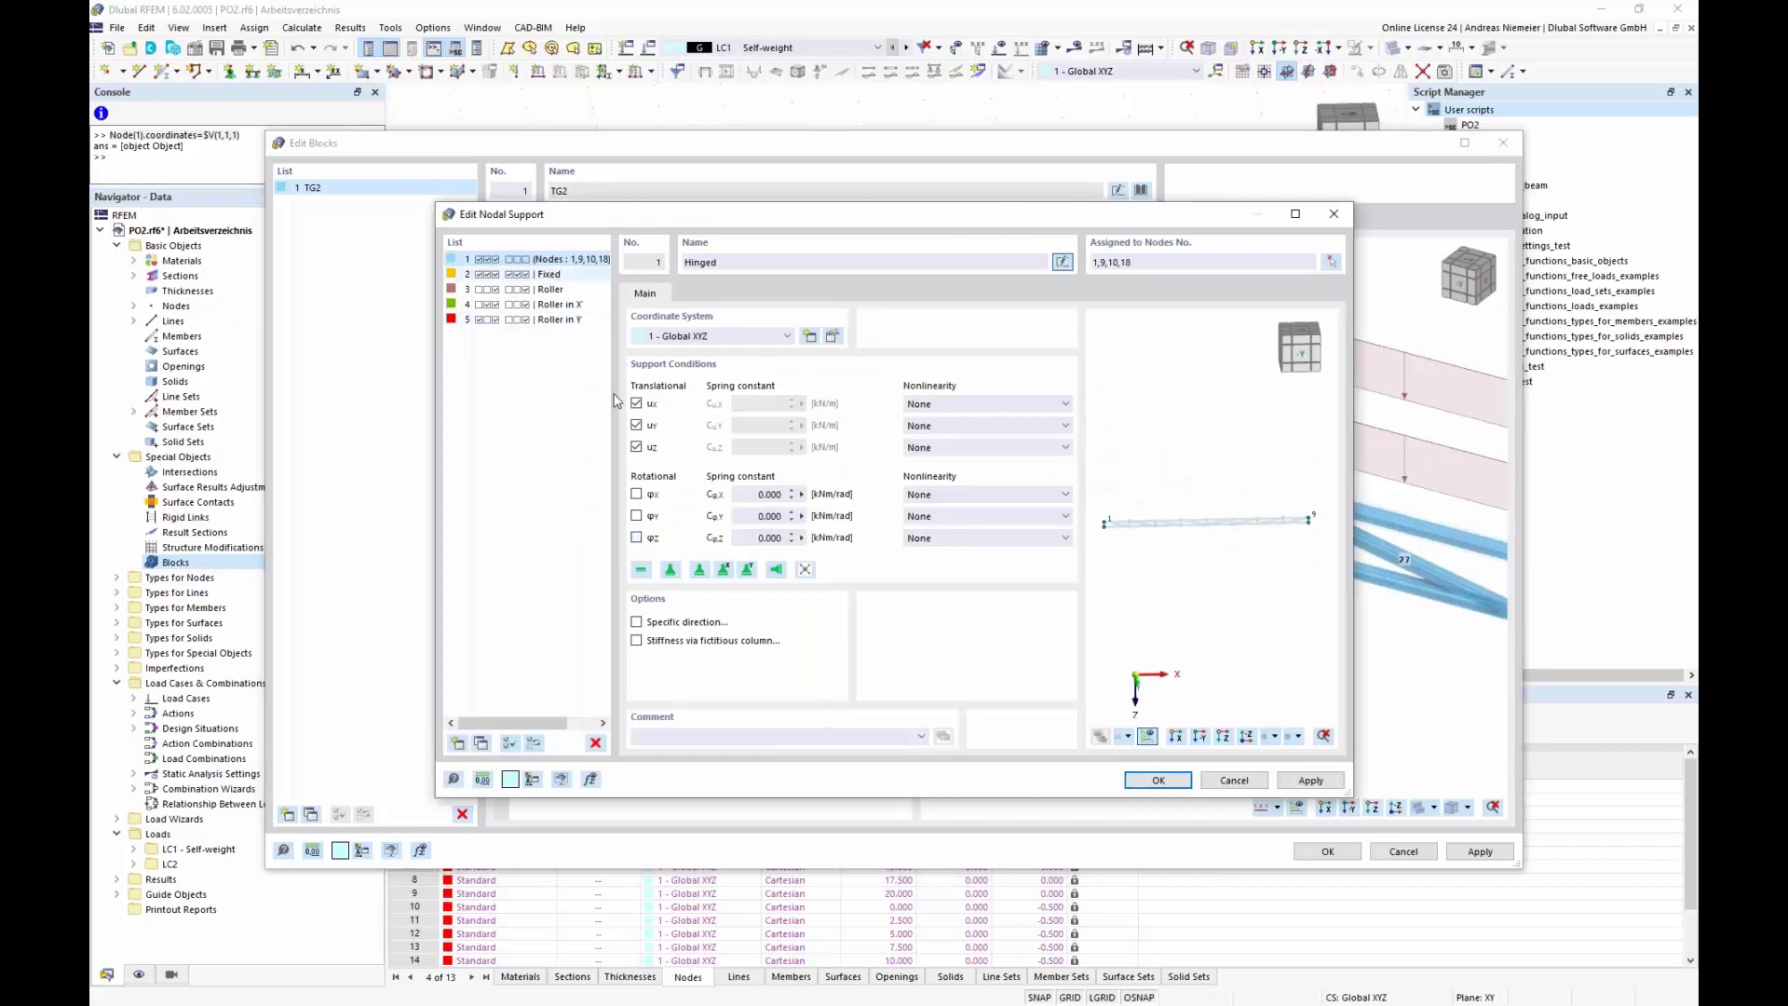
click(549, 274)
click(636, 403)
click(636, 493)
click(636, 515)
click(636, 537)
- Edit the Roller nodal support type to restrain only translation in Y, and assign it as the left support
click(553, 289)
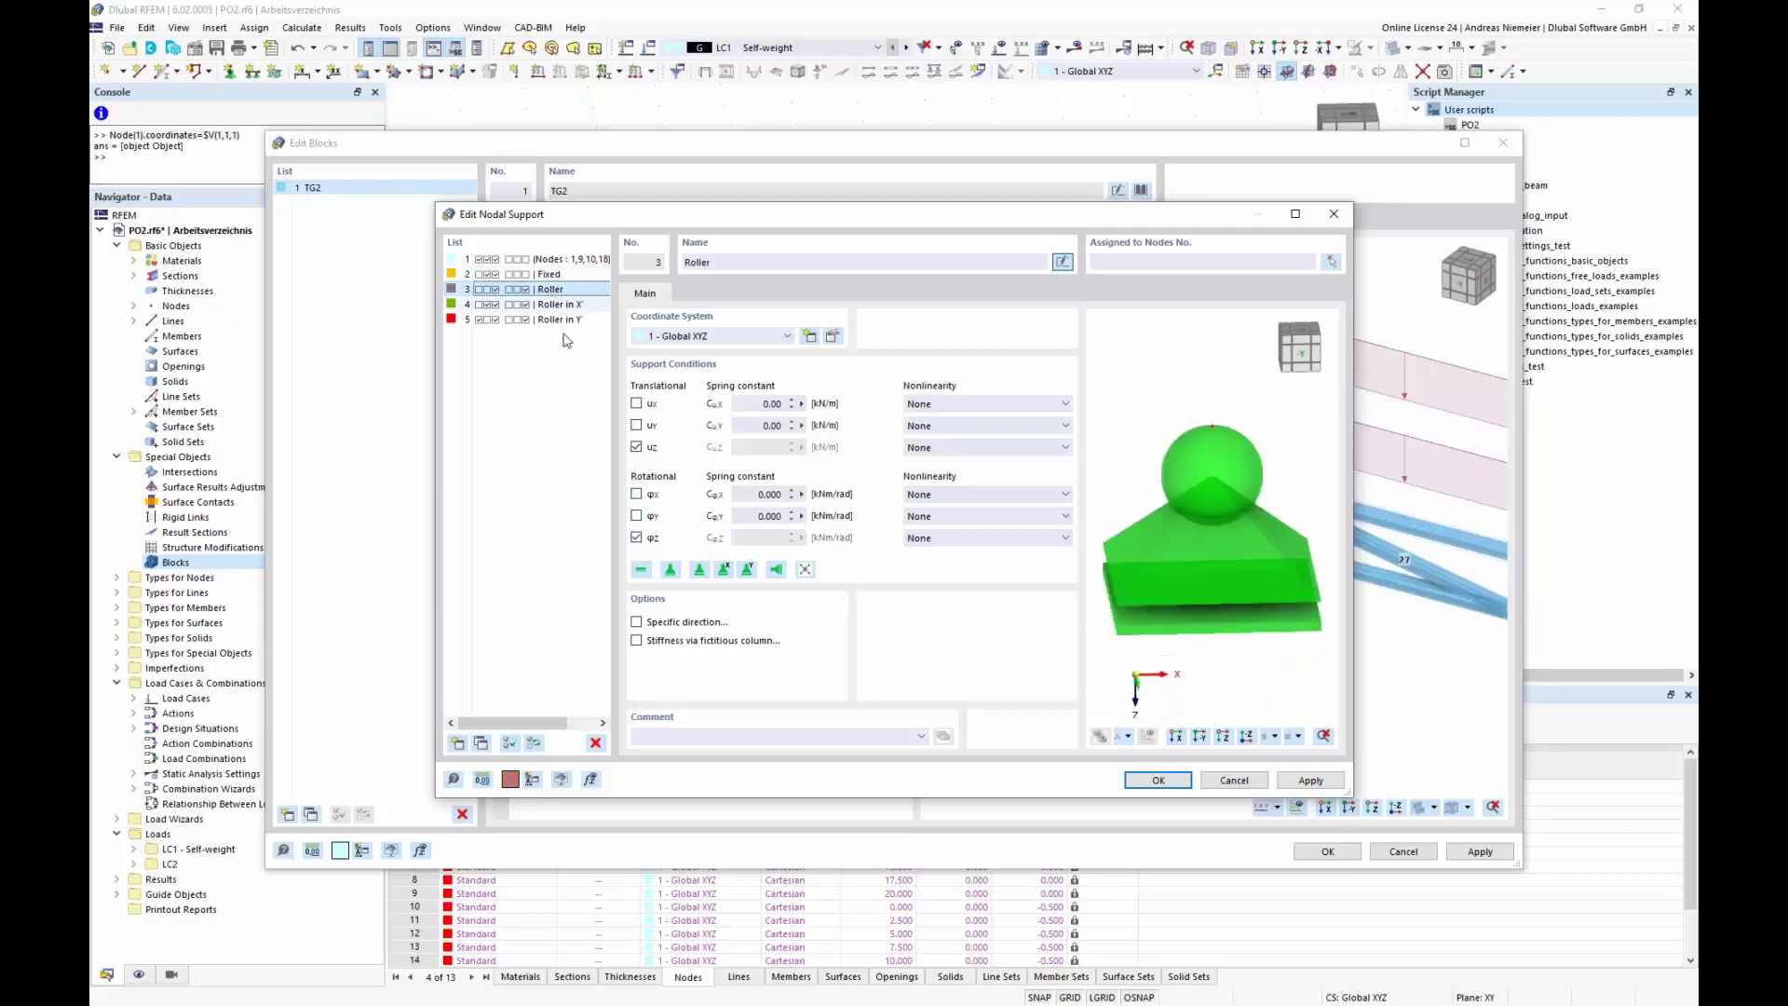
click(636, 538)
click(636, 424)
click(636, 447)
click(1158, 779)
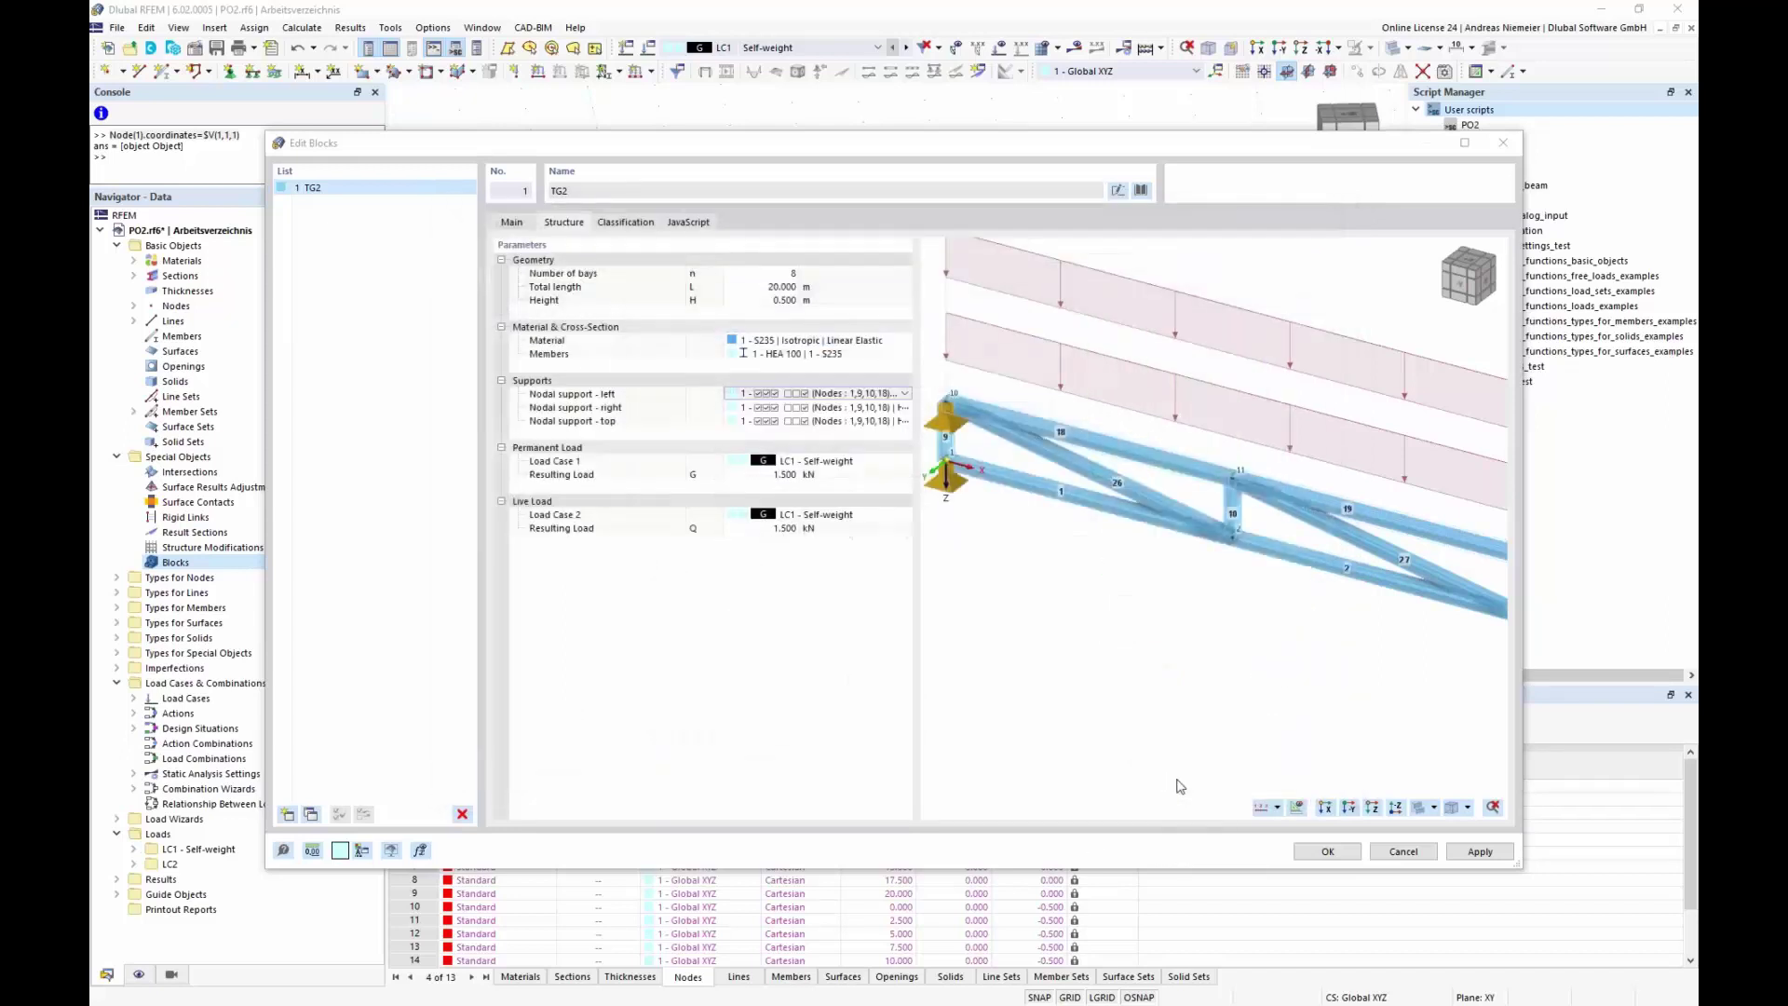
- Assign the Fixed support type to the right nodal support and the Roller type to the top nodal support
click(800, 407)
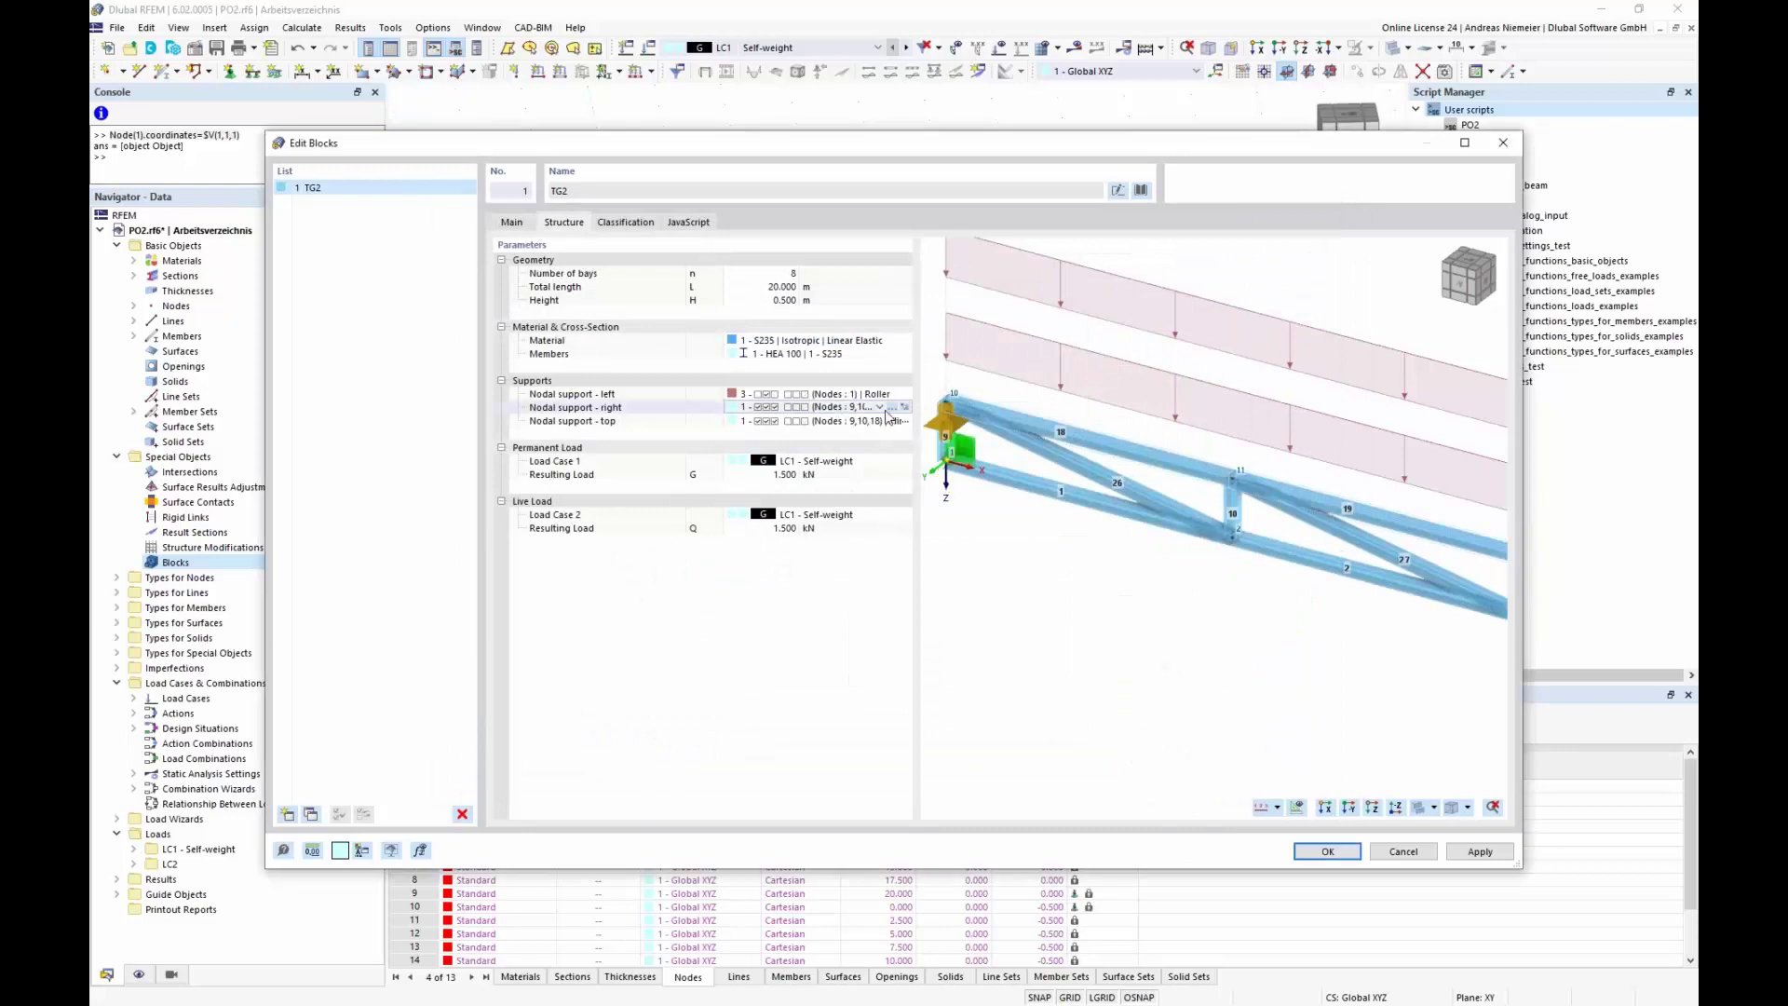
click(879, 407)
click(854, 434)
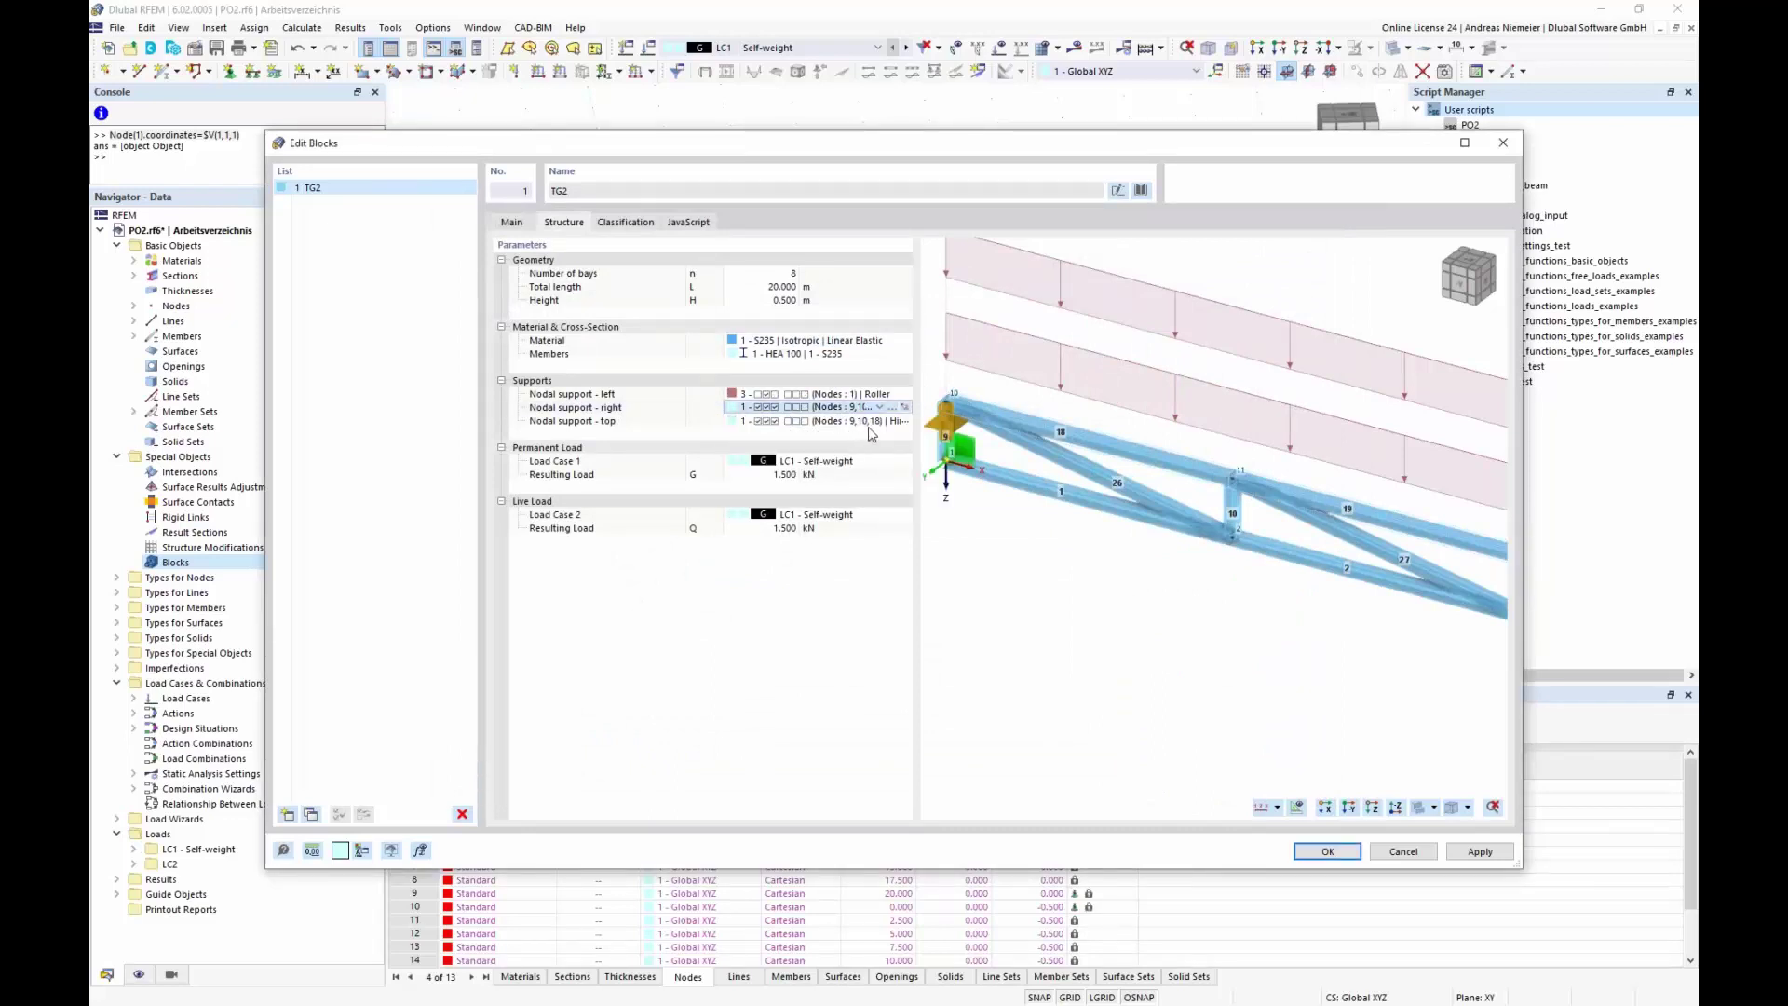
click(856, 421)
click(879, 421)
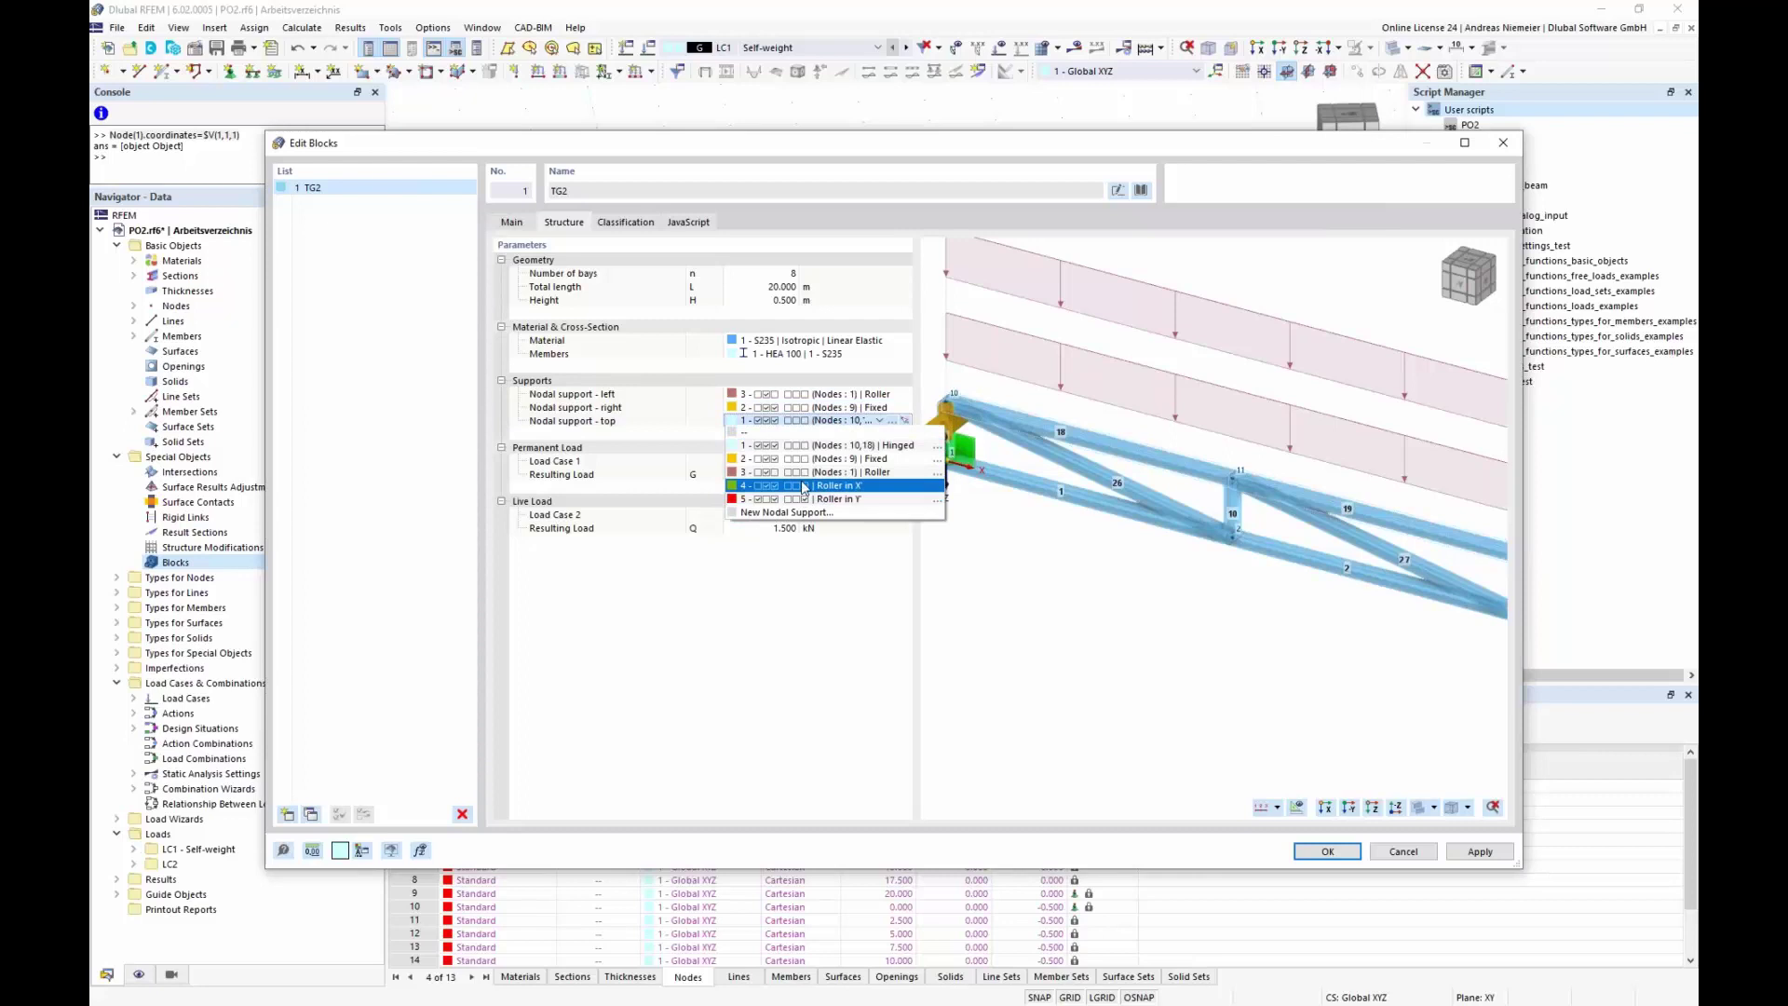
click(801, 472)
- Change the left nodal support to Hinged and check the supports at both ends of the truss preview
scroll(949, 419, up, 2)
scroll(959, 410, up, 1)
click(819, 394)
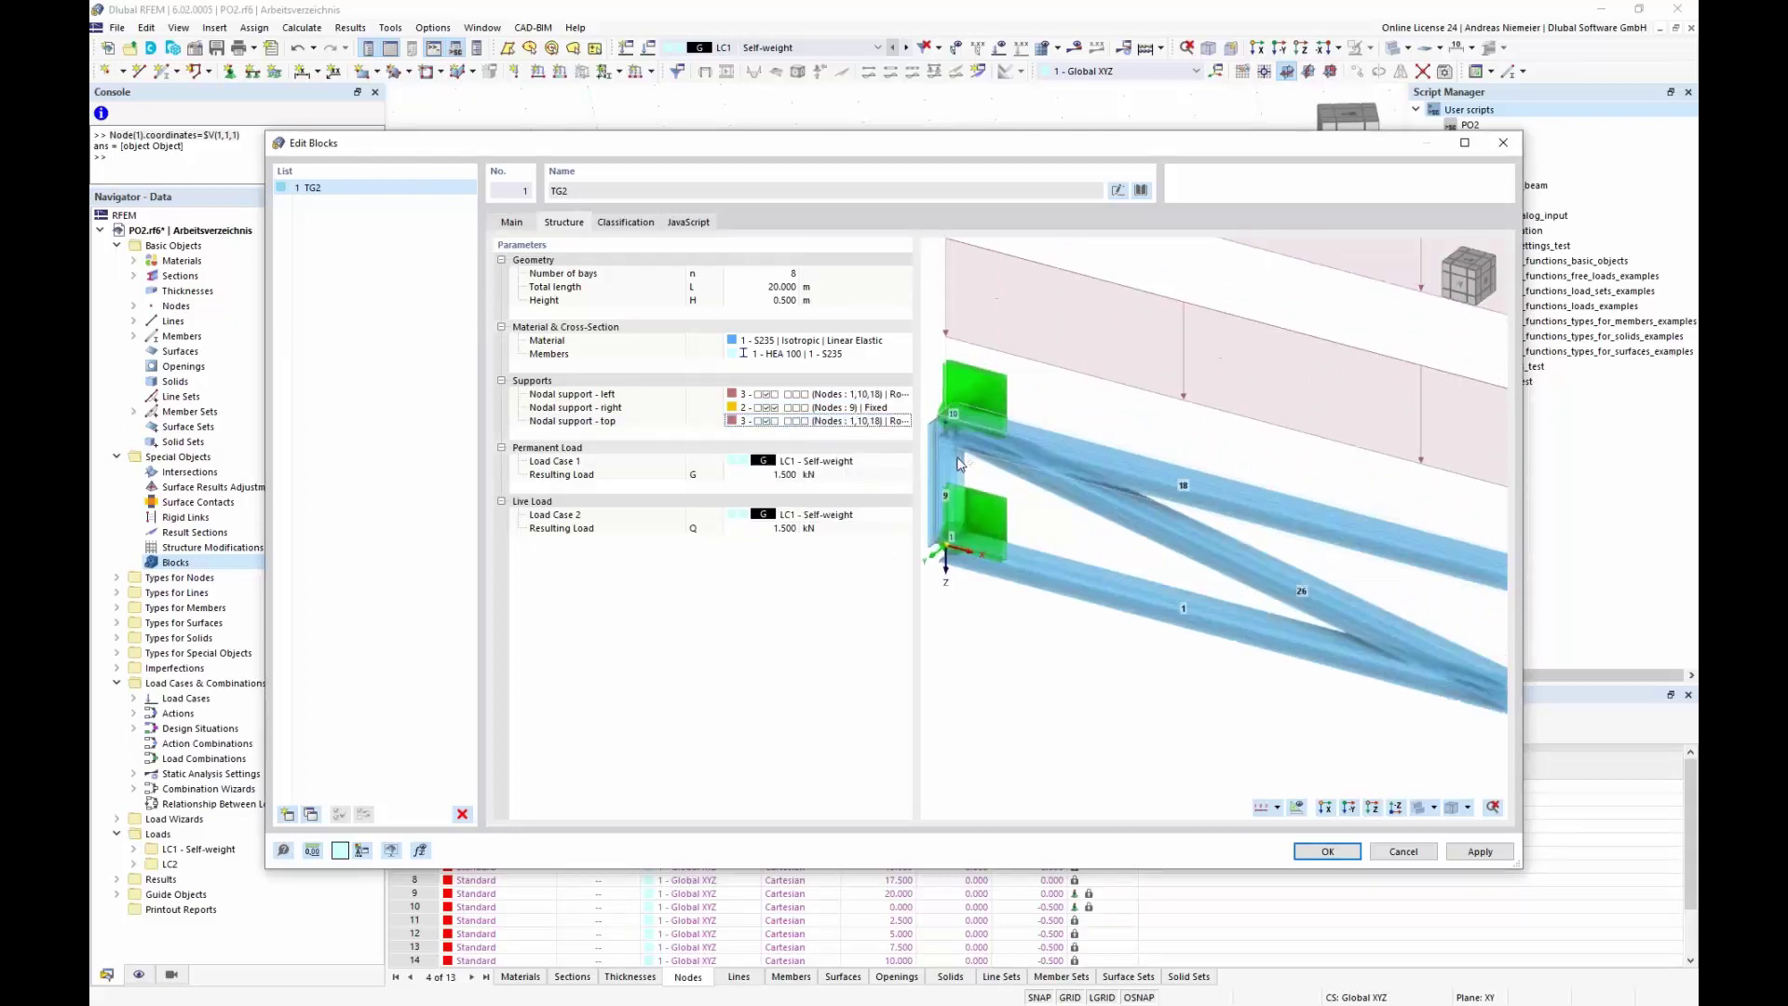
click(879, 393)
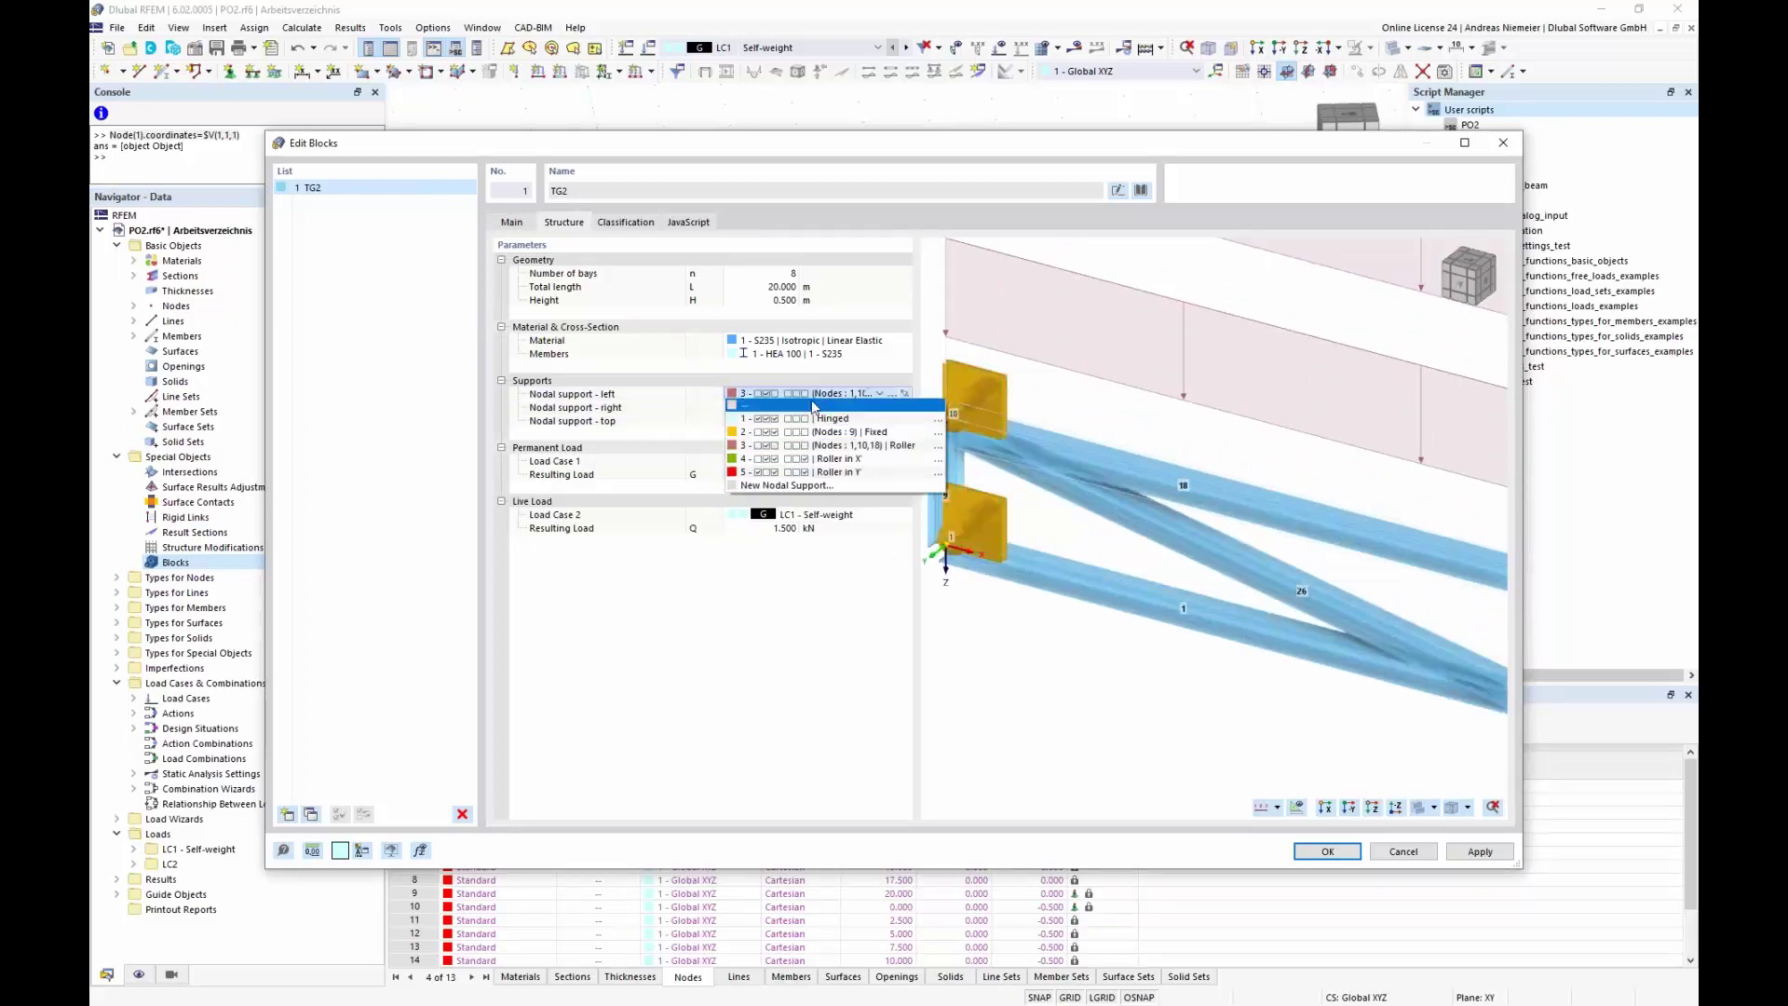
click(819, 410)
scroll(1060, 435, down, 3)
scroll(1360, 671, up, 2)
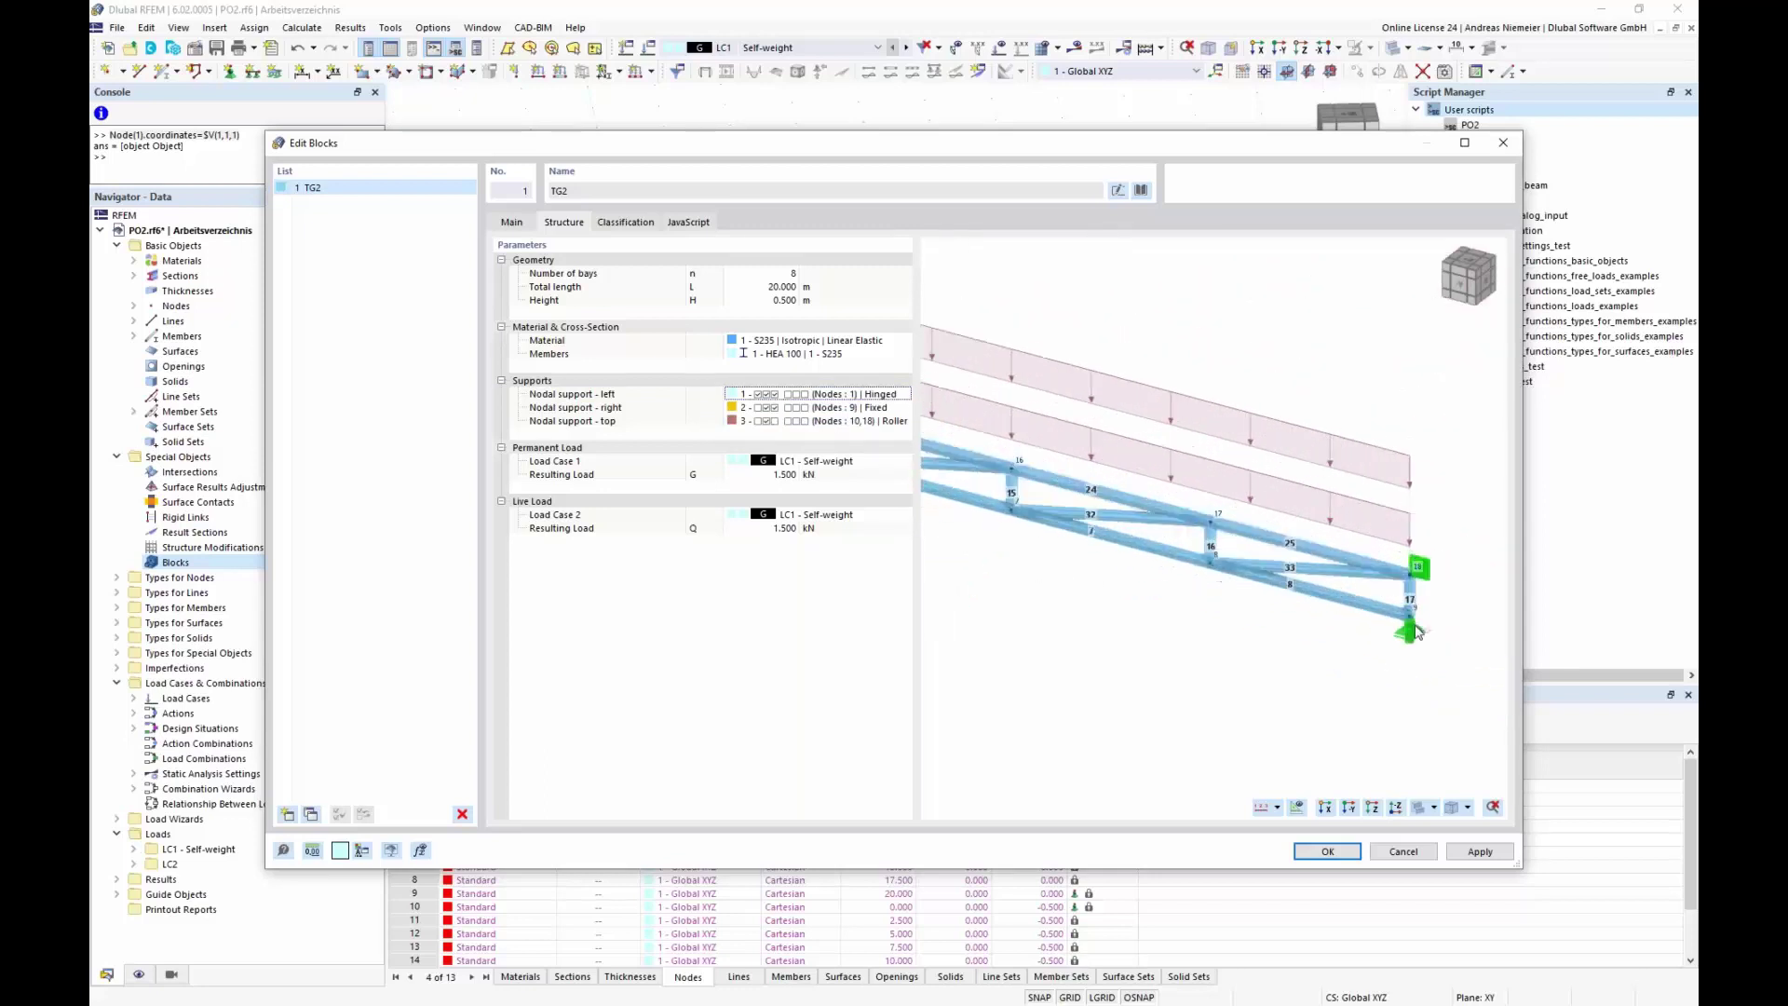
- Set the resulting permanent load of load case LC1 to 100 kN
click(792, 460)
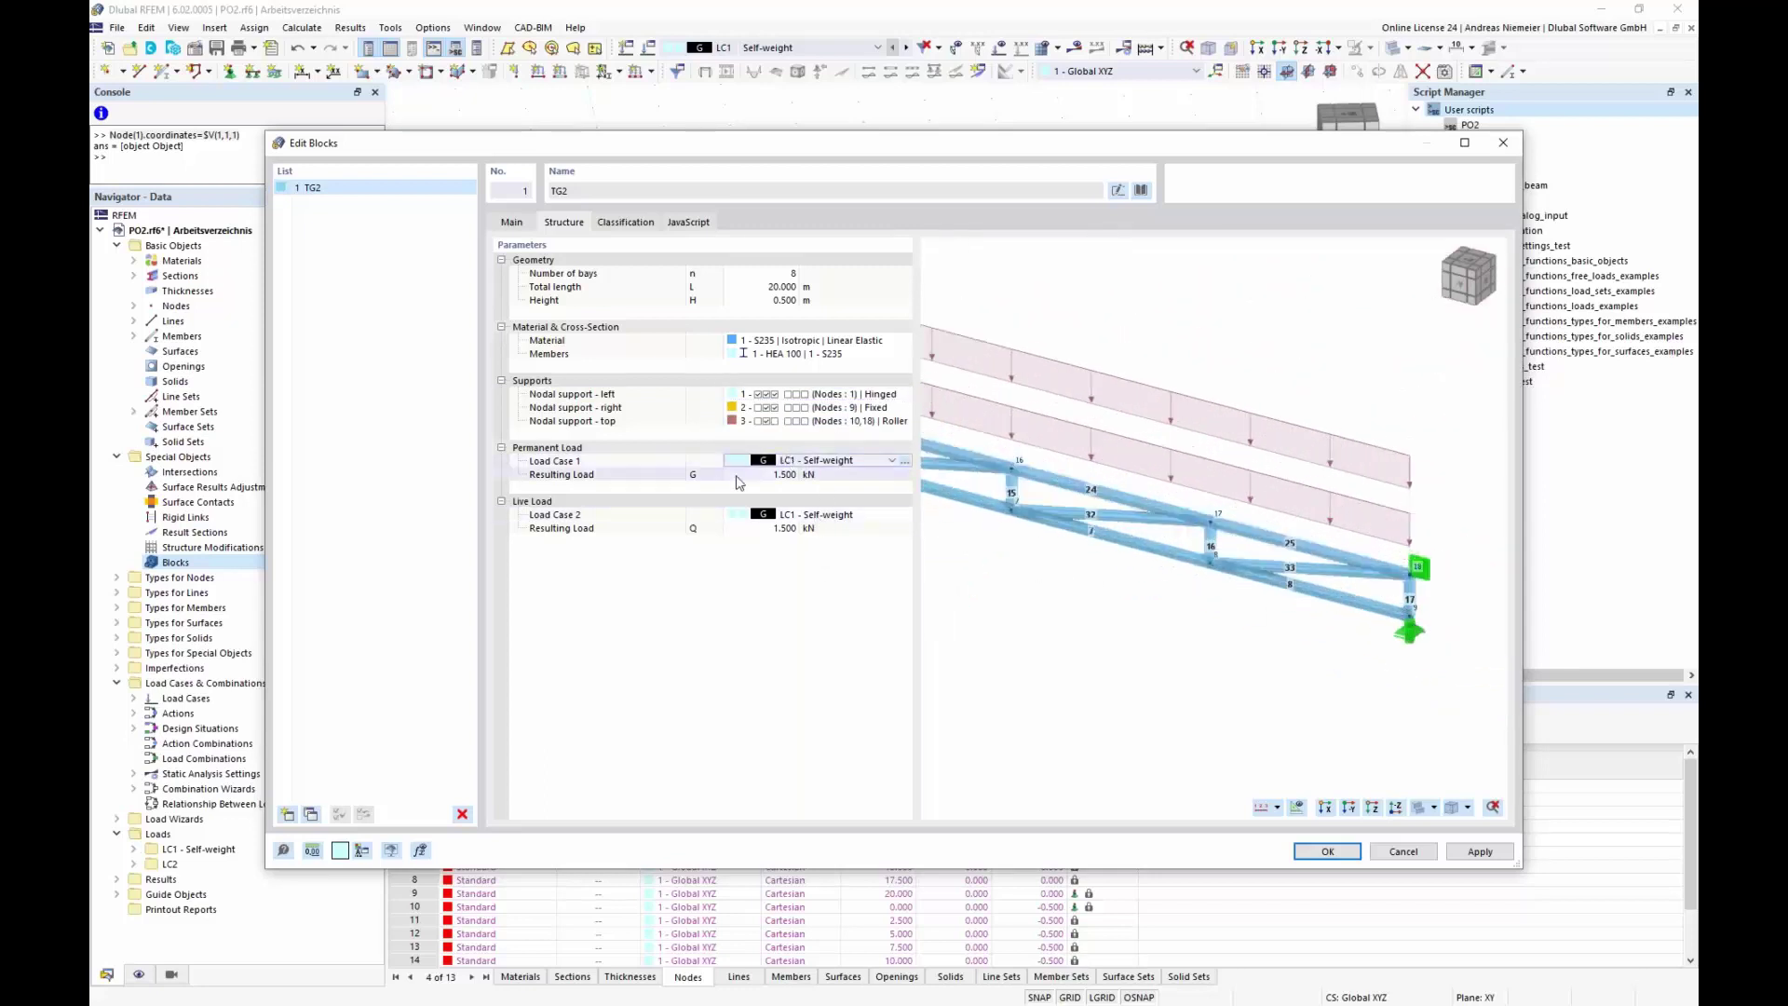
click(762, 475)
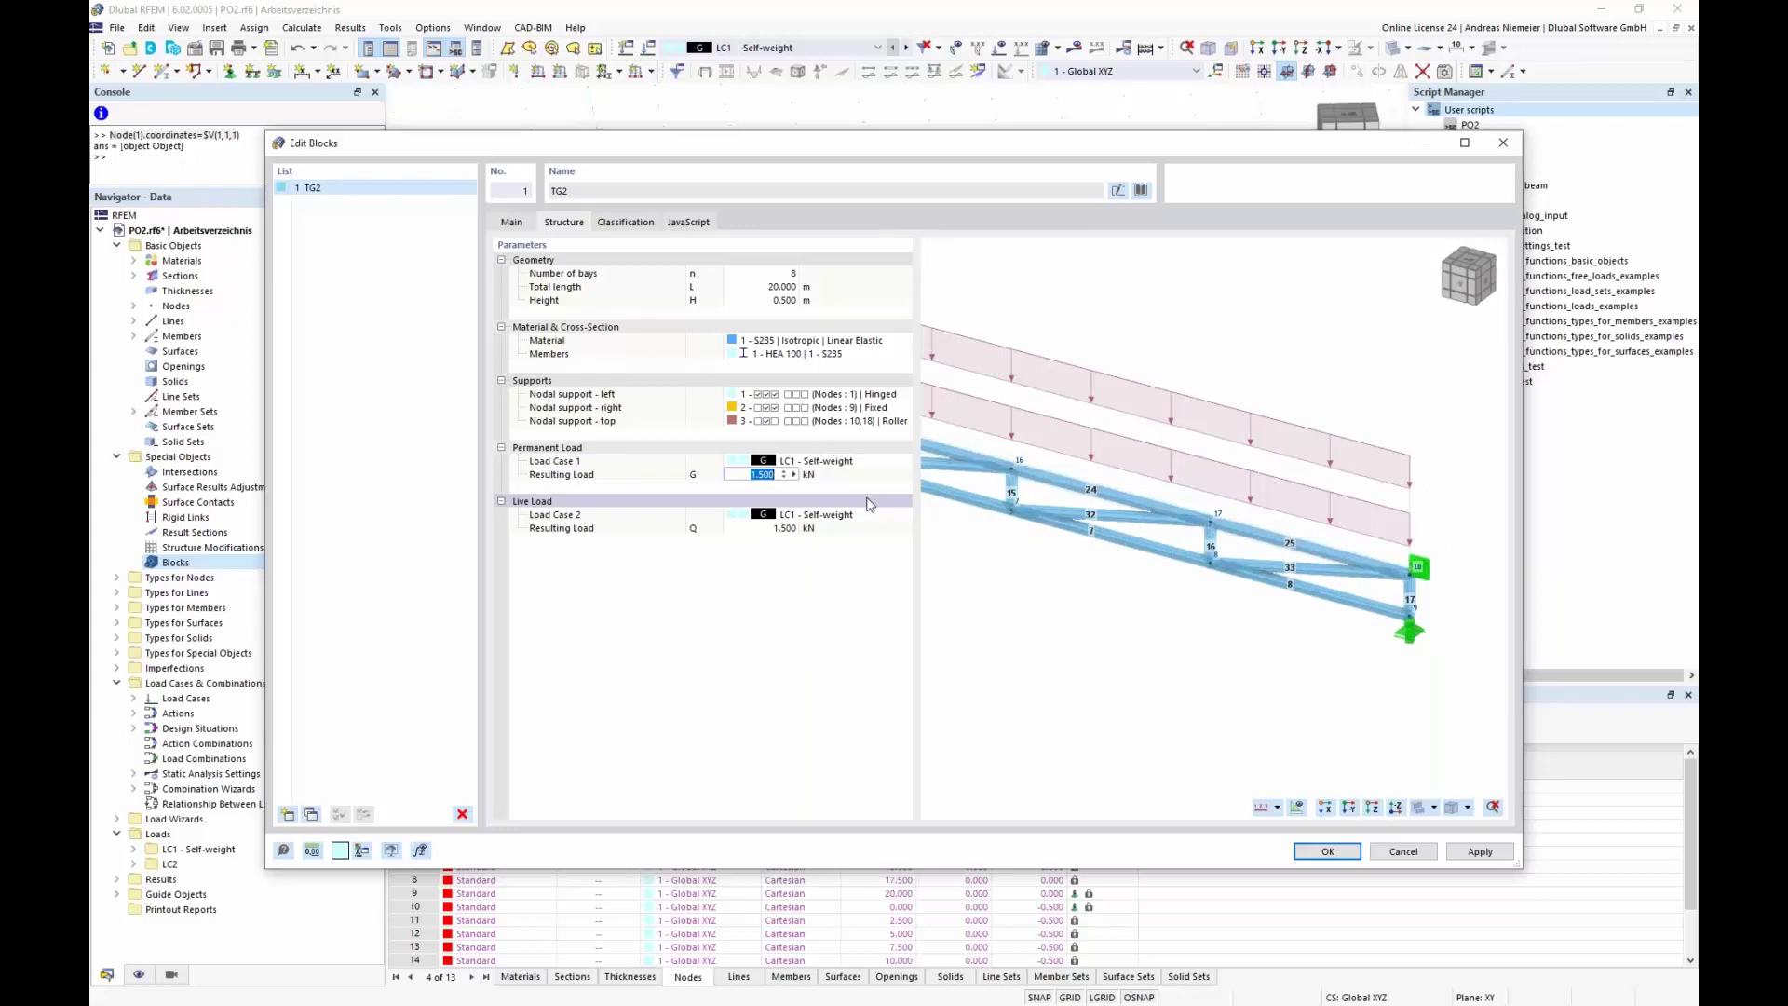
text(100)
key(Return)
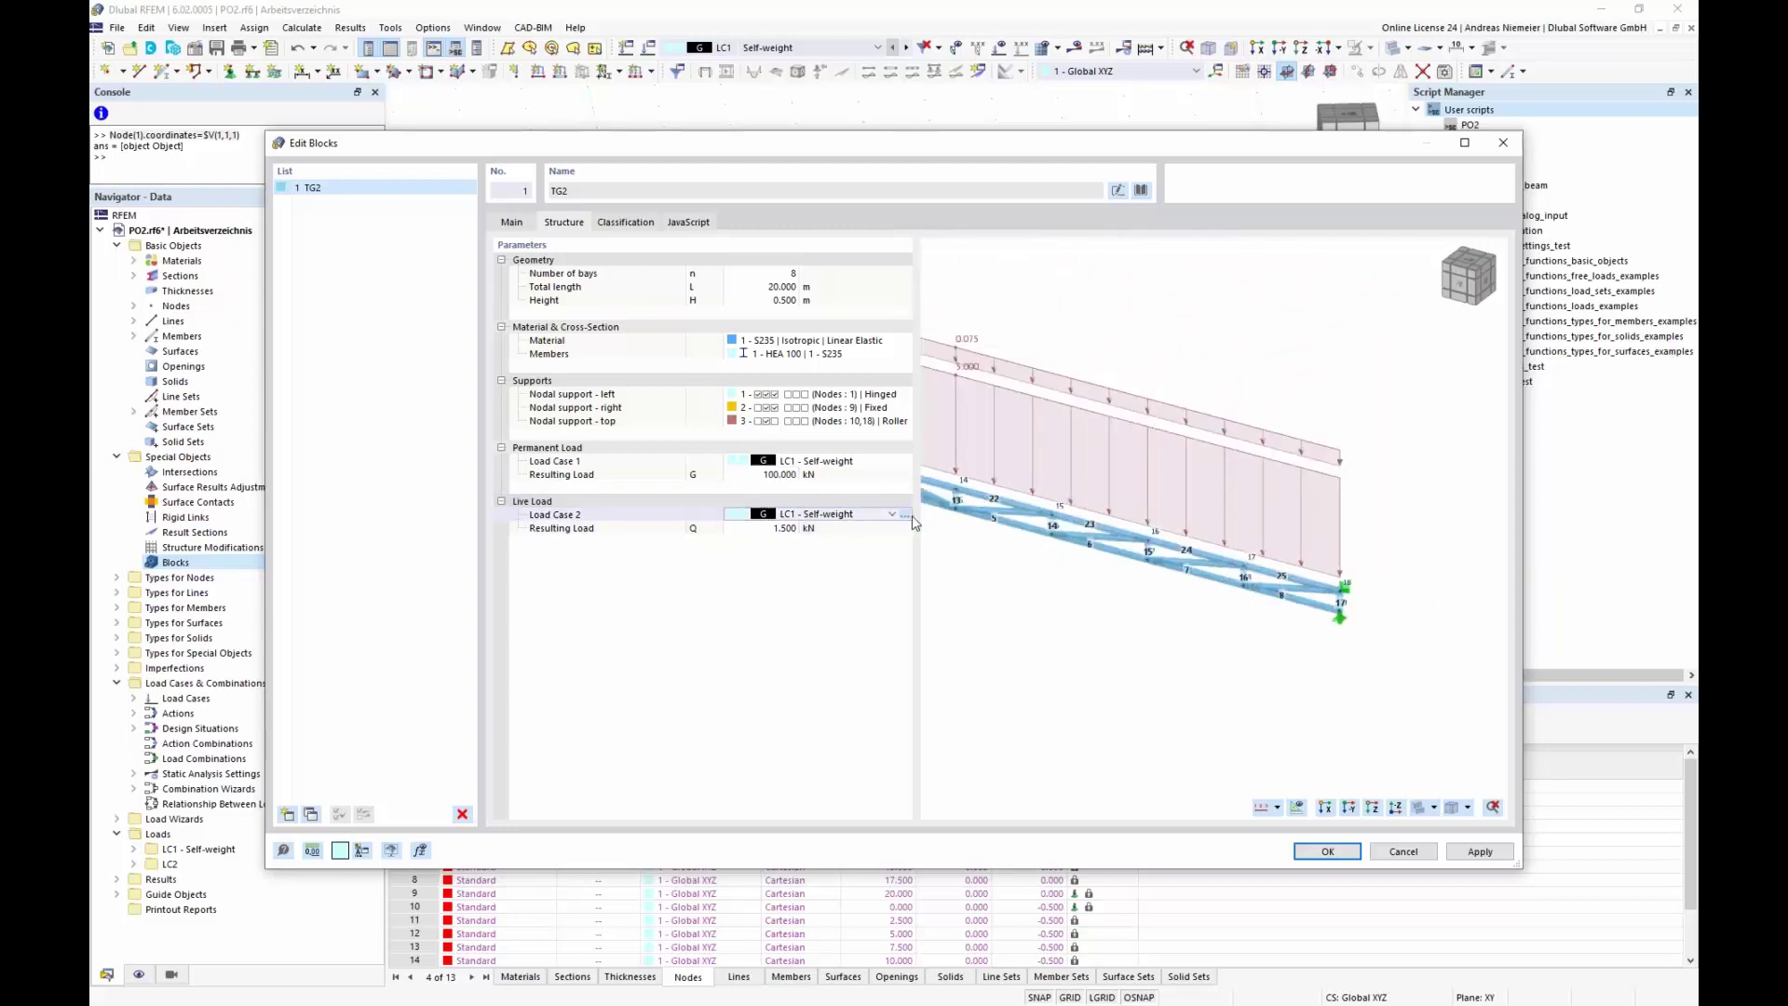
- Assign load case LC2 to the live load, with the action category Imposed loads - category A: domestic, residential areas
click(902, 528)
click(903, 517)
click(905, 514)
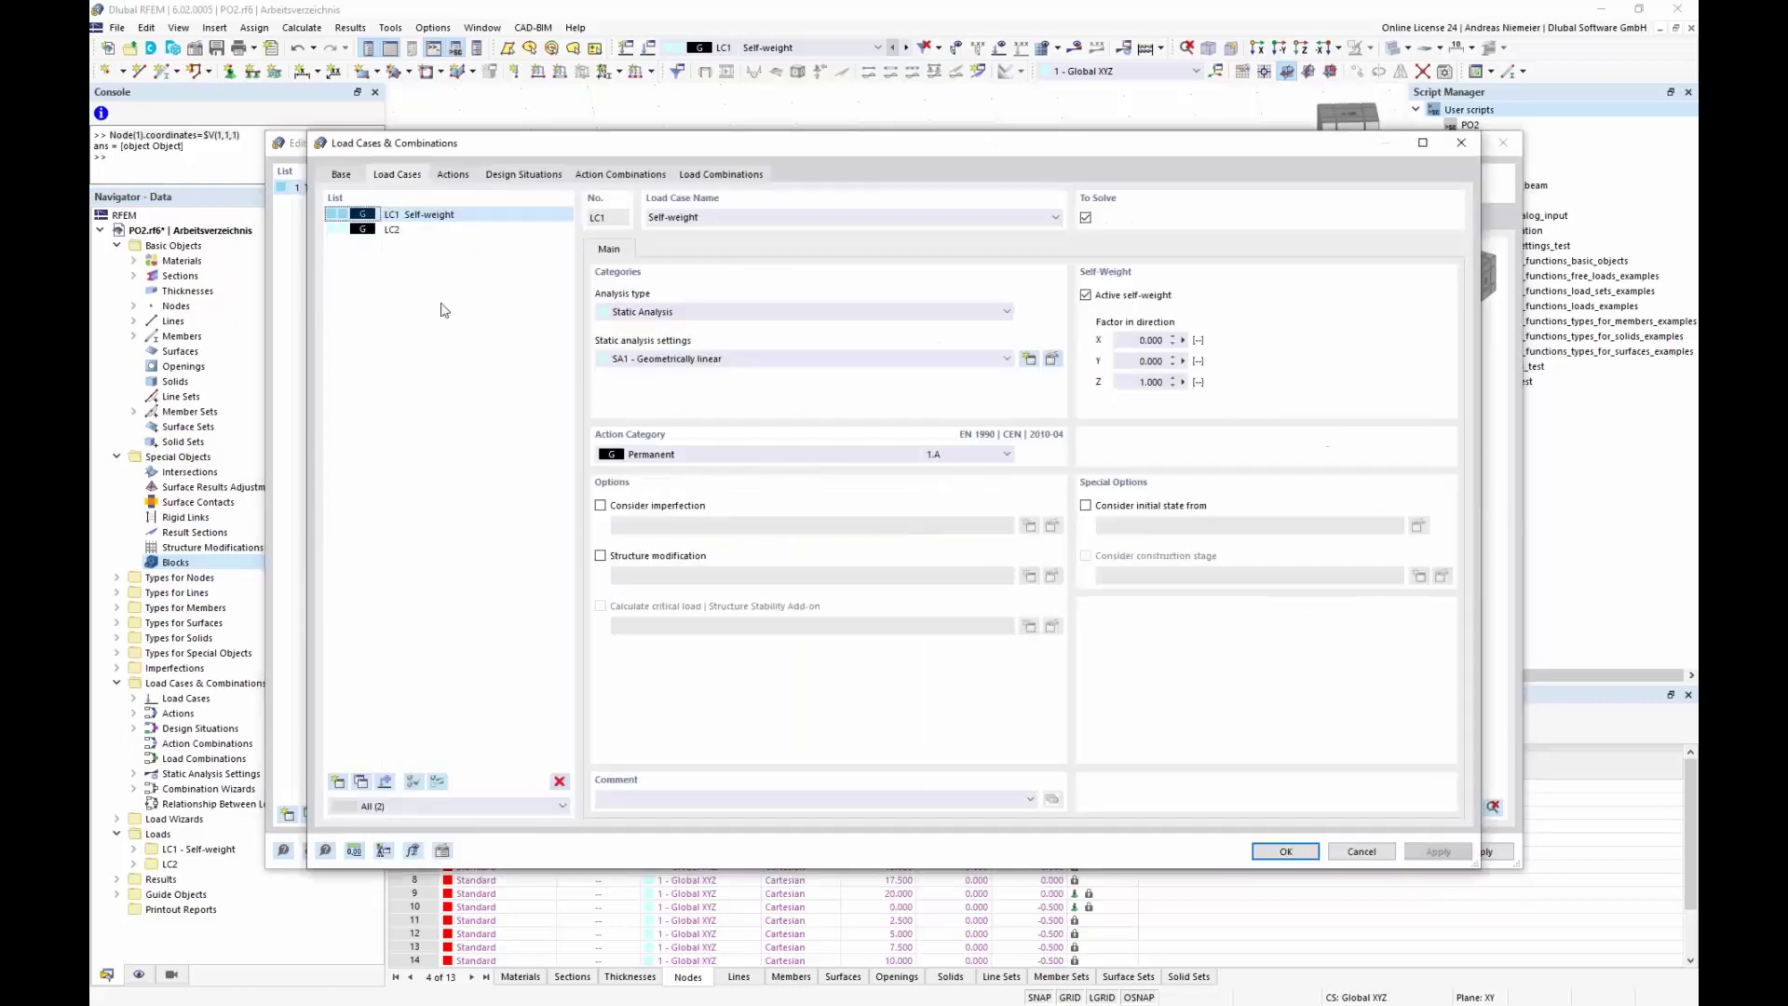
click(693, 456)
click(713, 514)
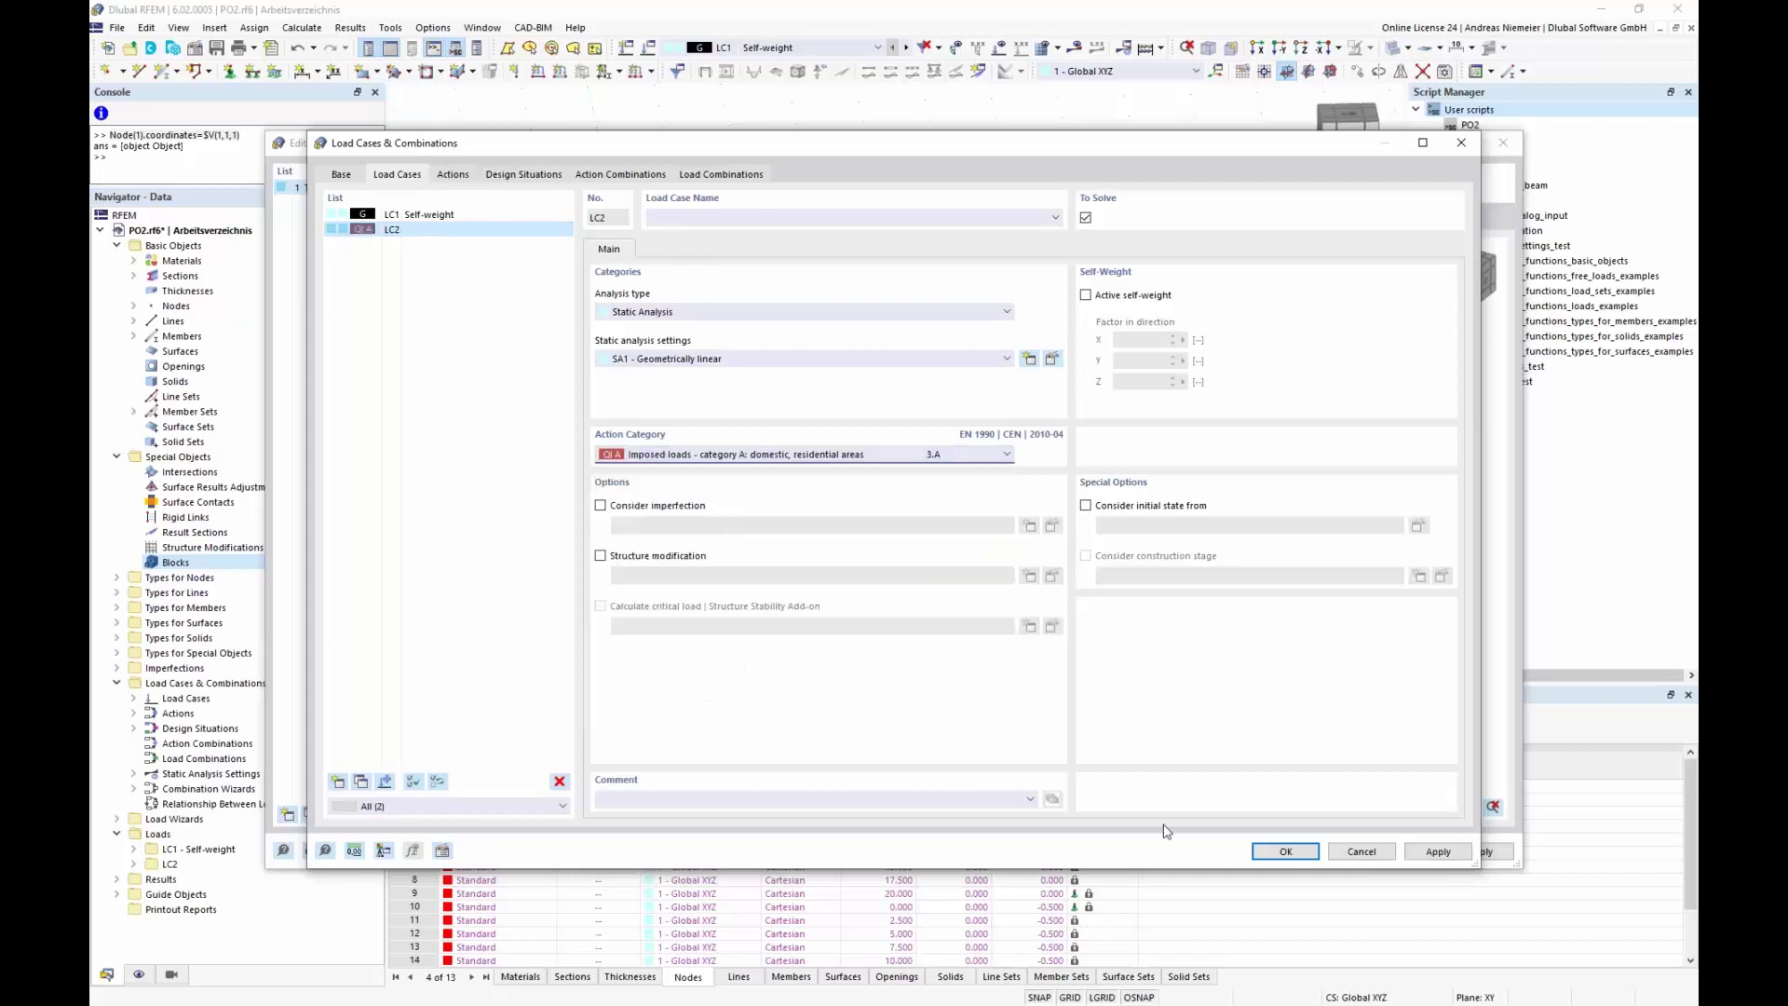
- Set the resulting live load to 200 kN and insert the TG2 block into the model
click(785, 528)
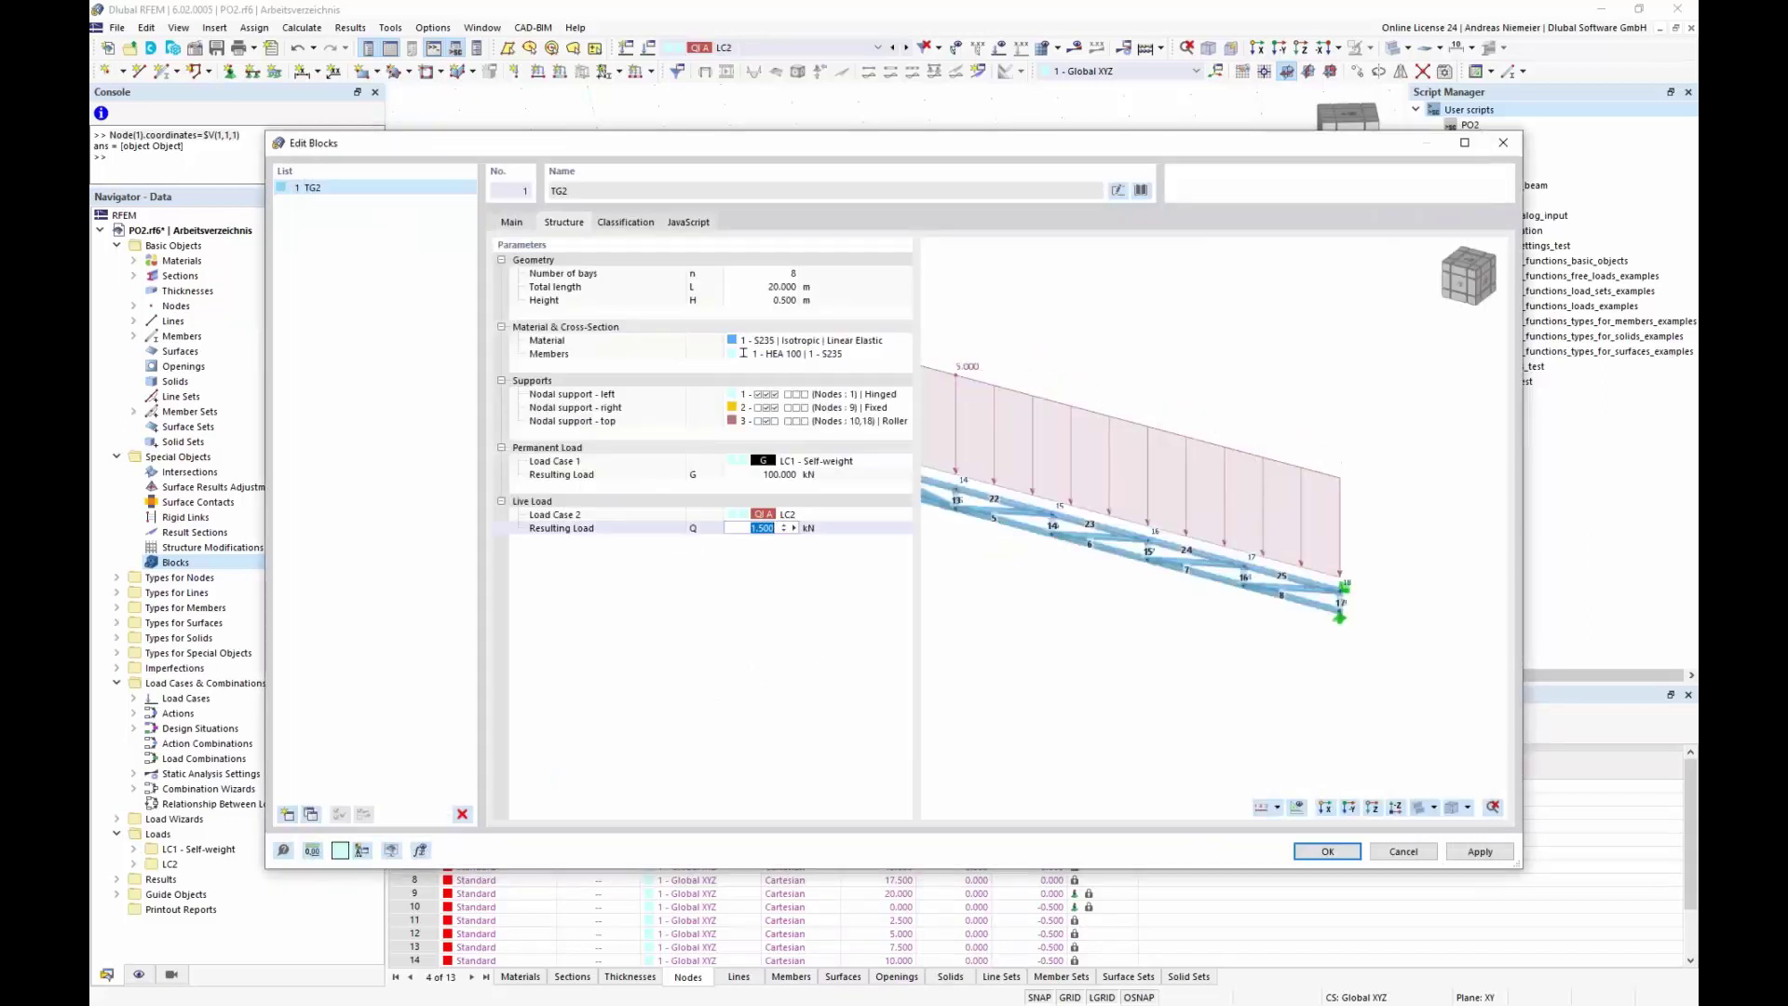
text(200)
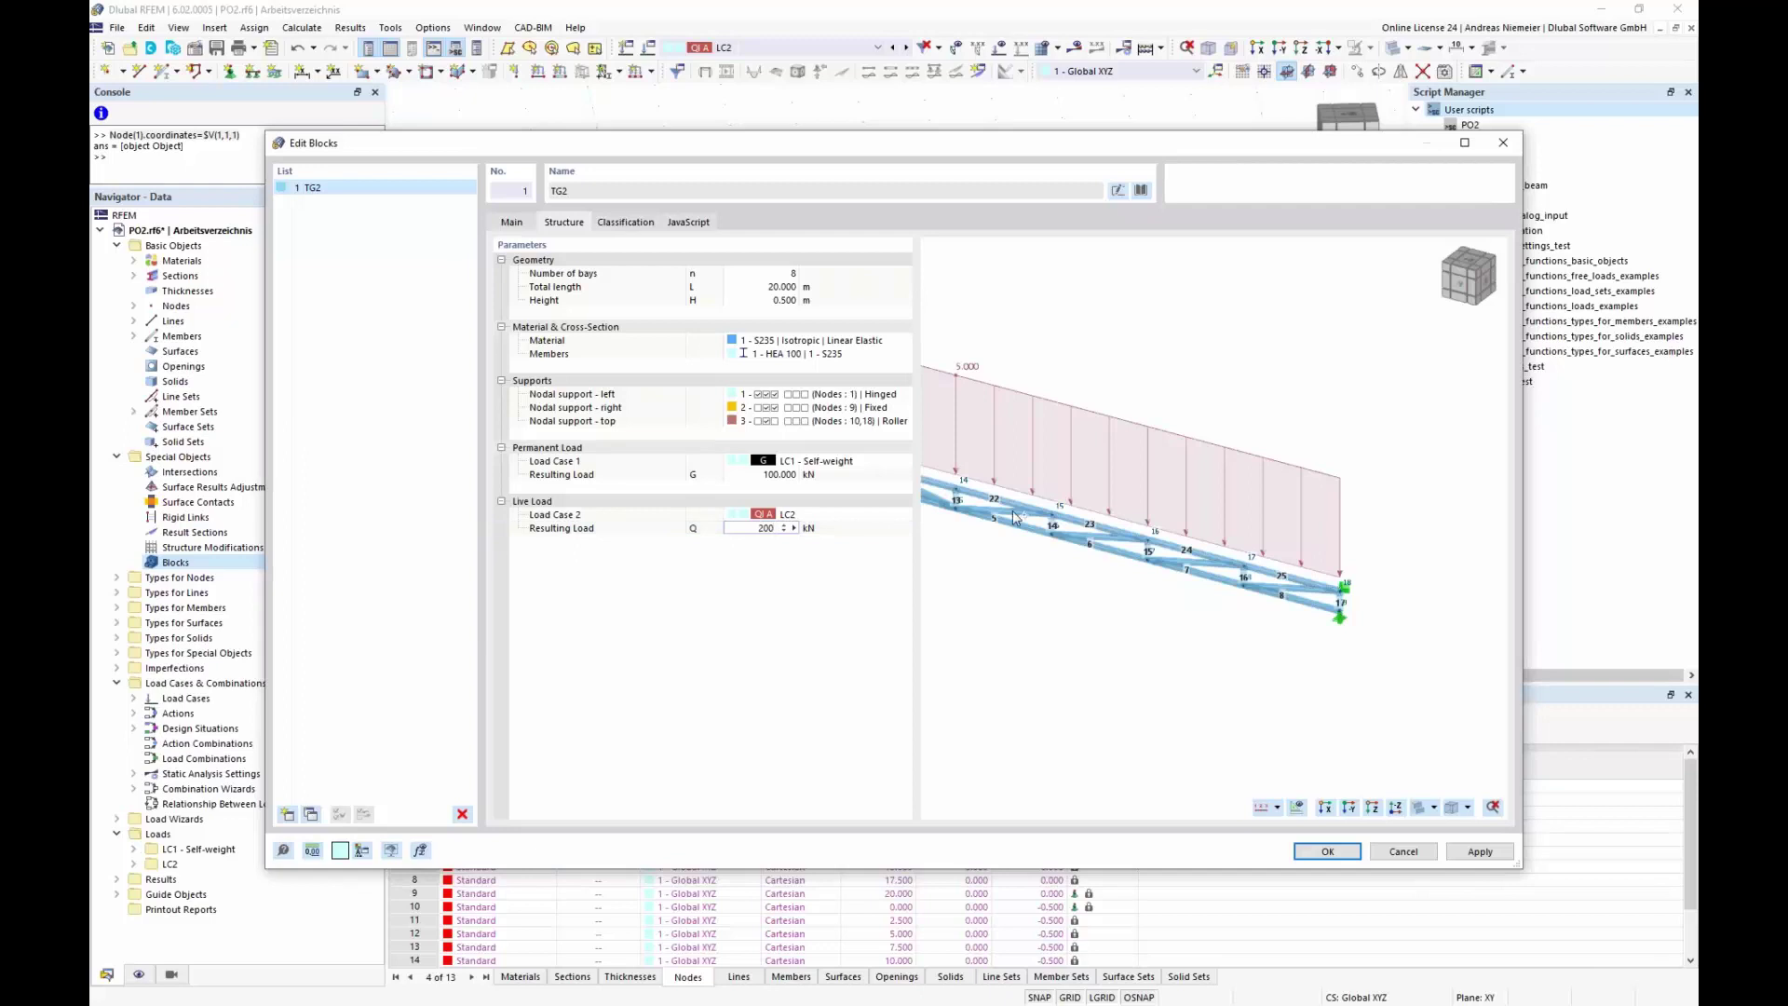
key(Return)
click(1328, 852)
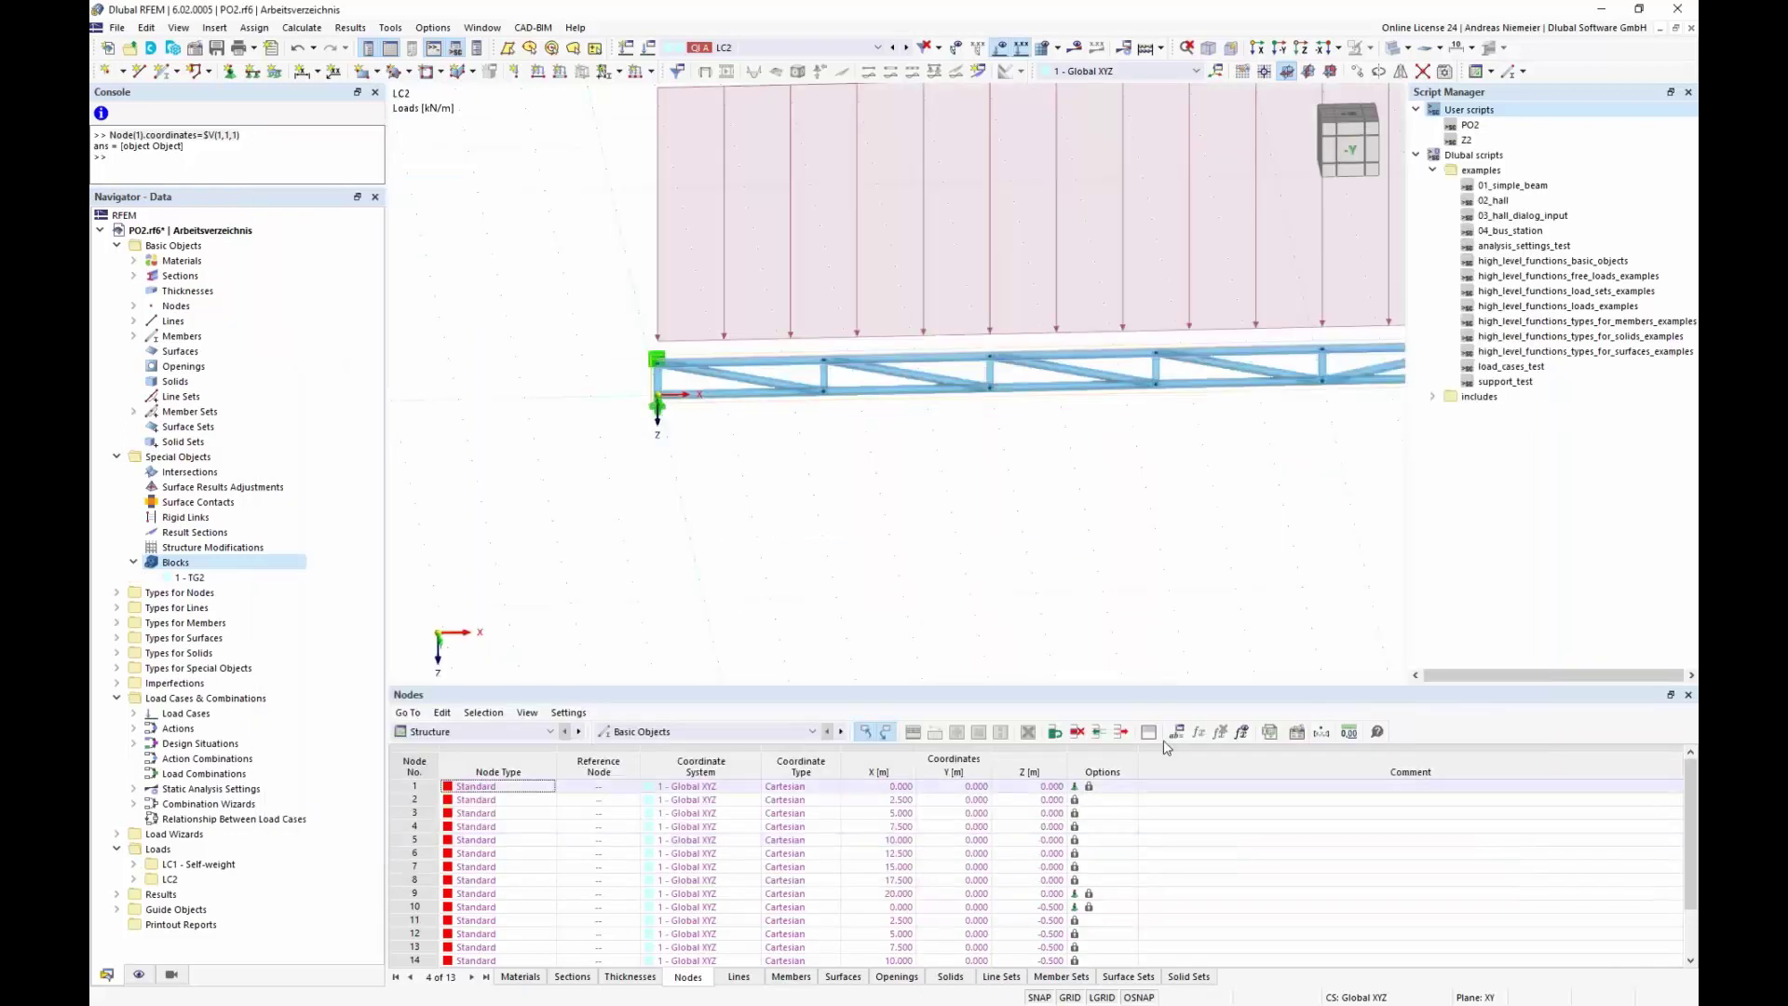
- View the whole inserted truss girder together with its LC2 load at an angle
scroll(670, 372, down, 3)
ctrl+middle_drag(642, 459, 767, 467)
click(754, 56)
click(726, 143)
ctrl+middle_drag(951, 420, 810, 465)
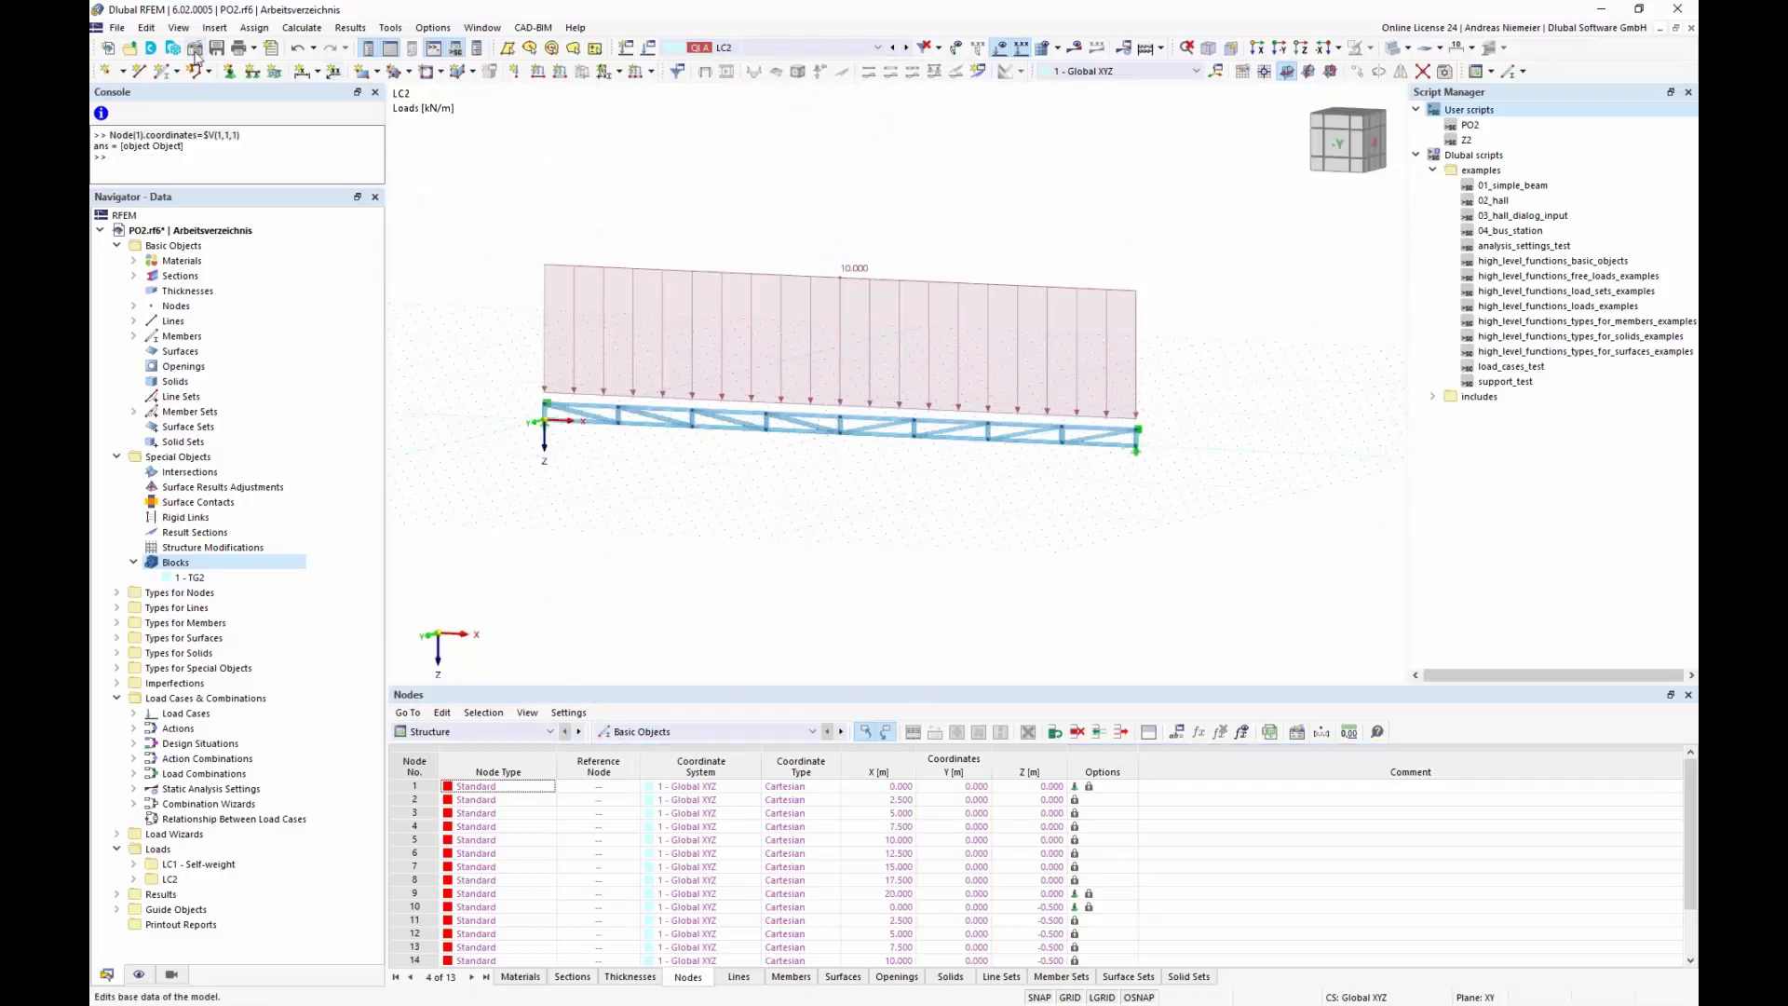
- Check the Optimization & Costs / CO2 Emission Estimation add-on in the model's base data without changing anything
double_click(687, 558)
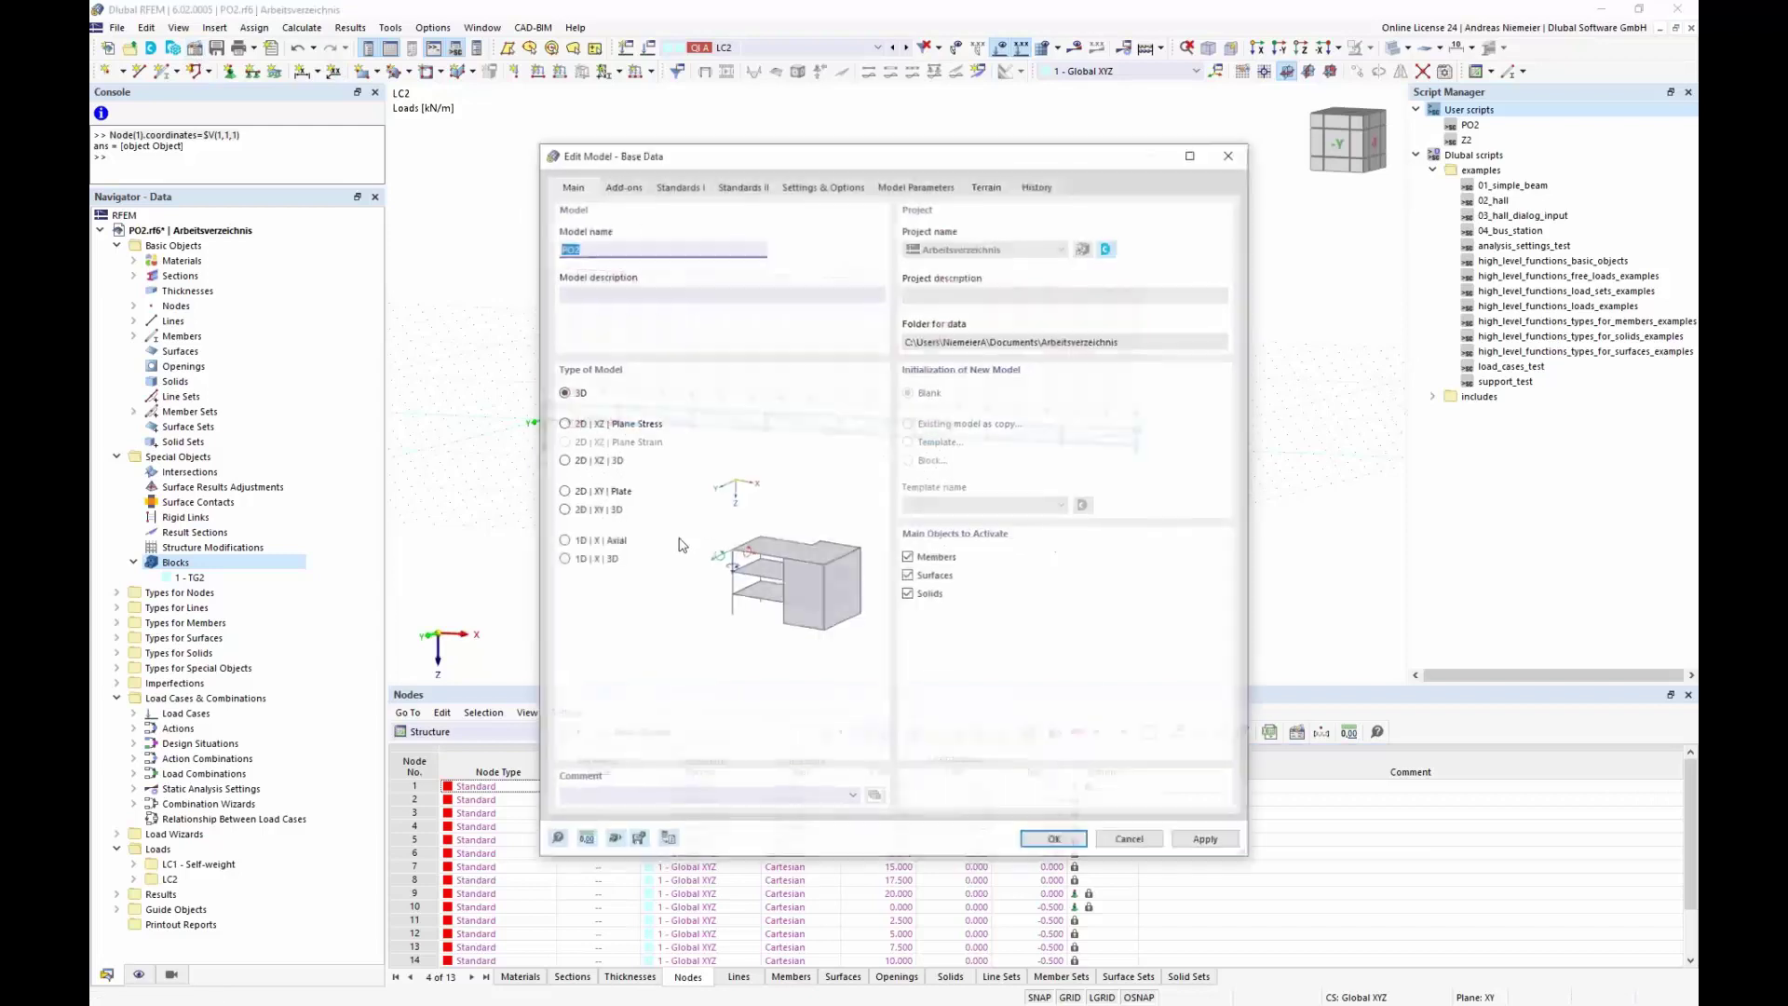
click(622, 186)
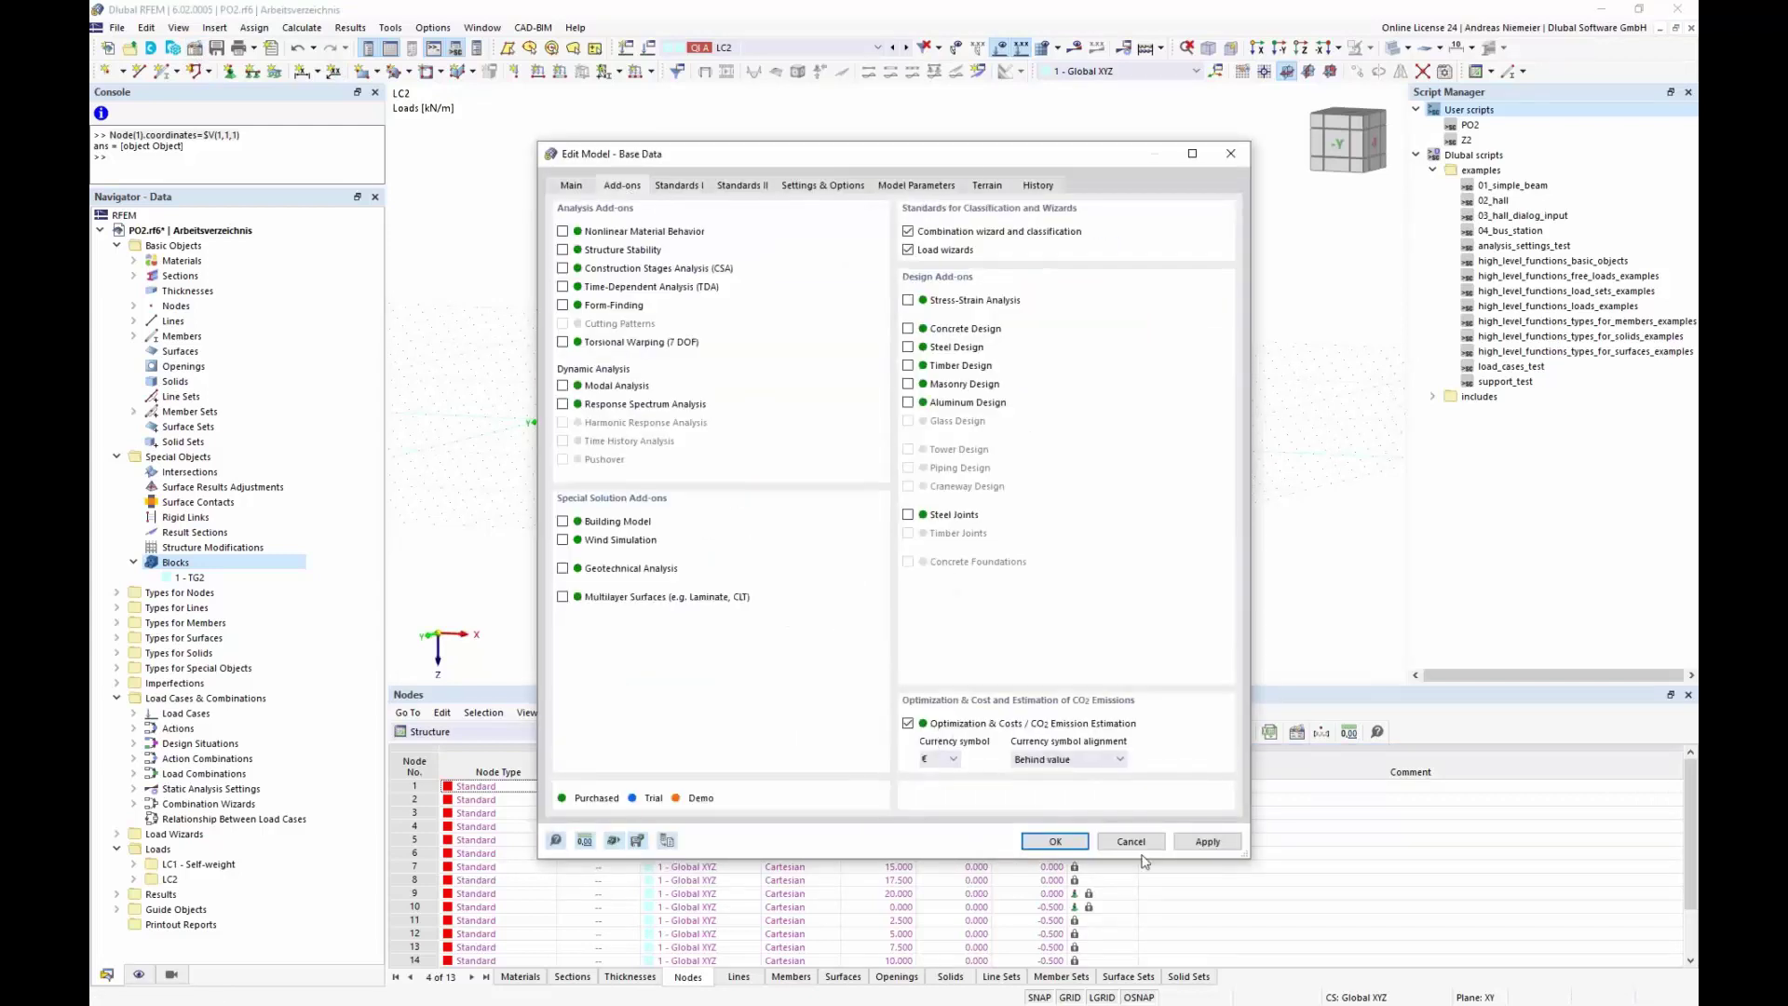
click(1130, 842)
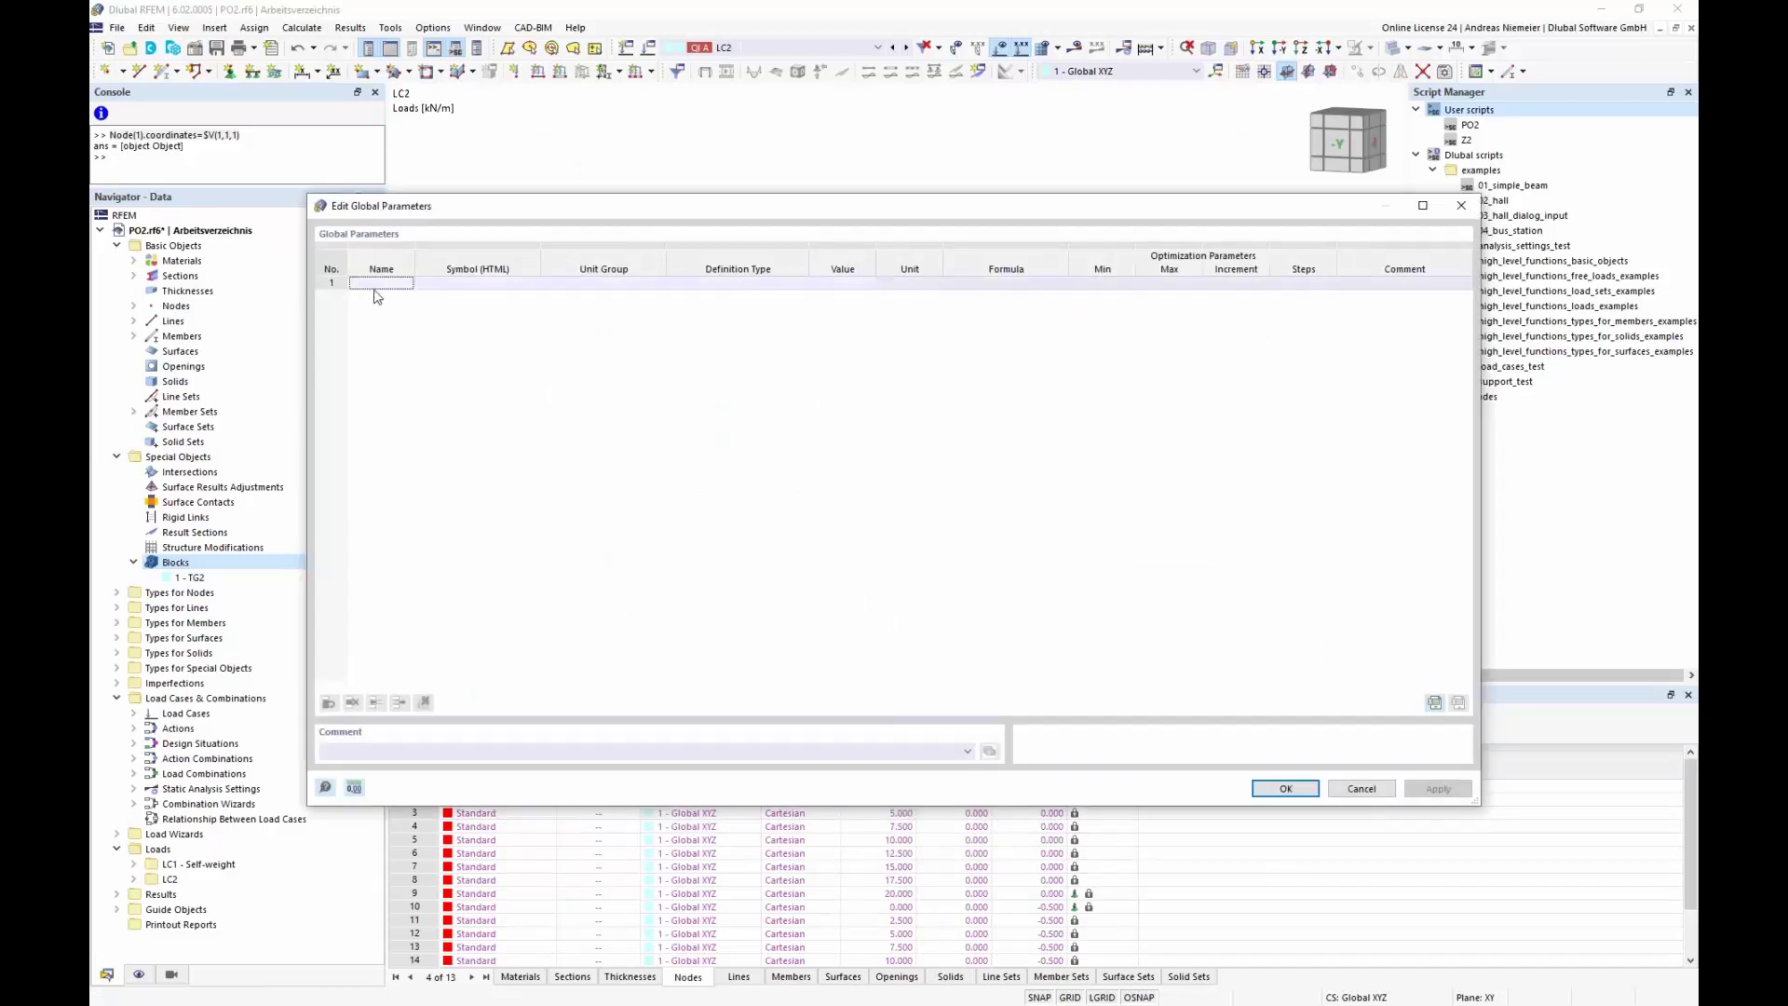
- Add a global parameter named cell with the Integer unit group and a value of 4
click(380, 286)
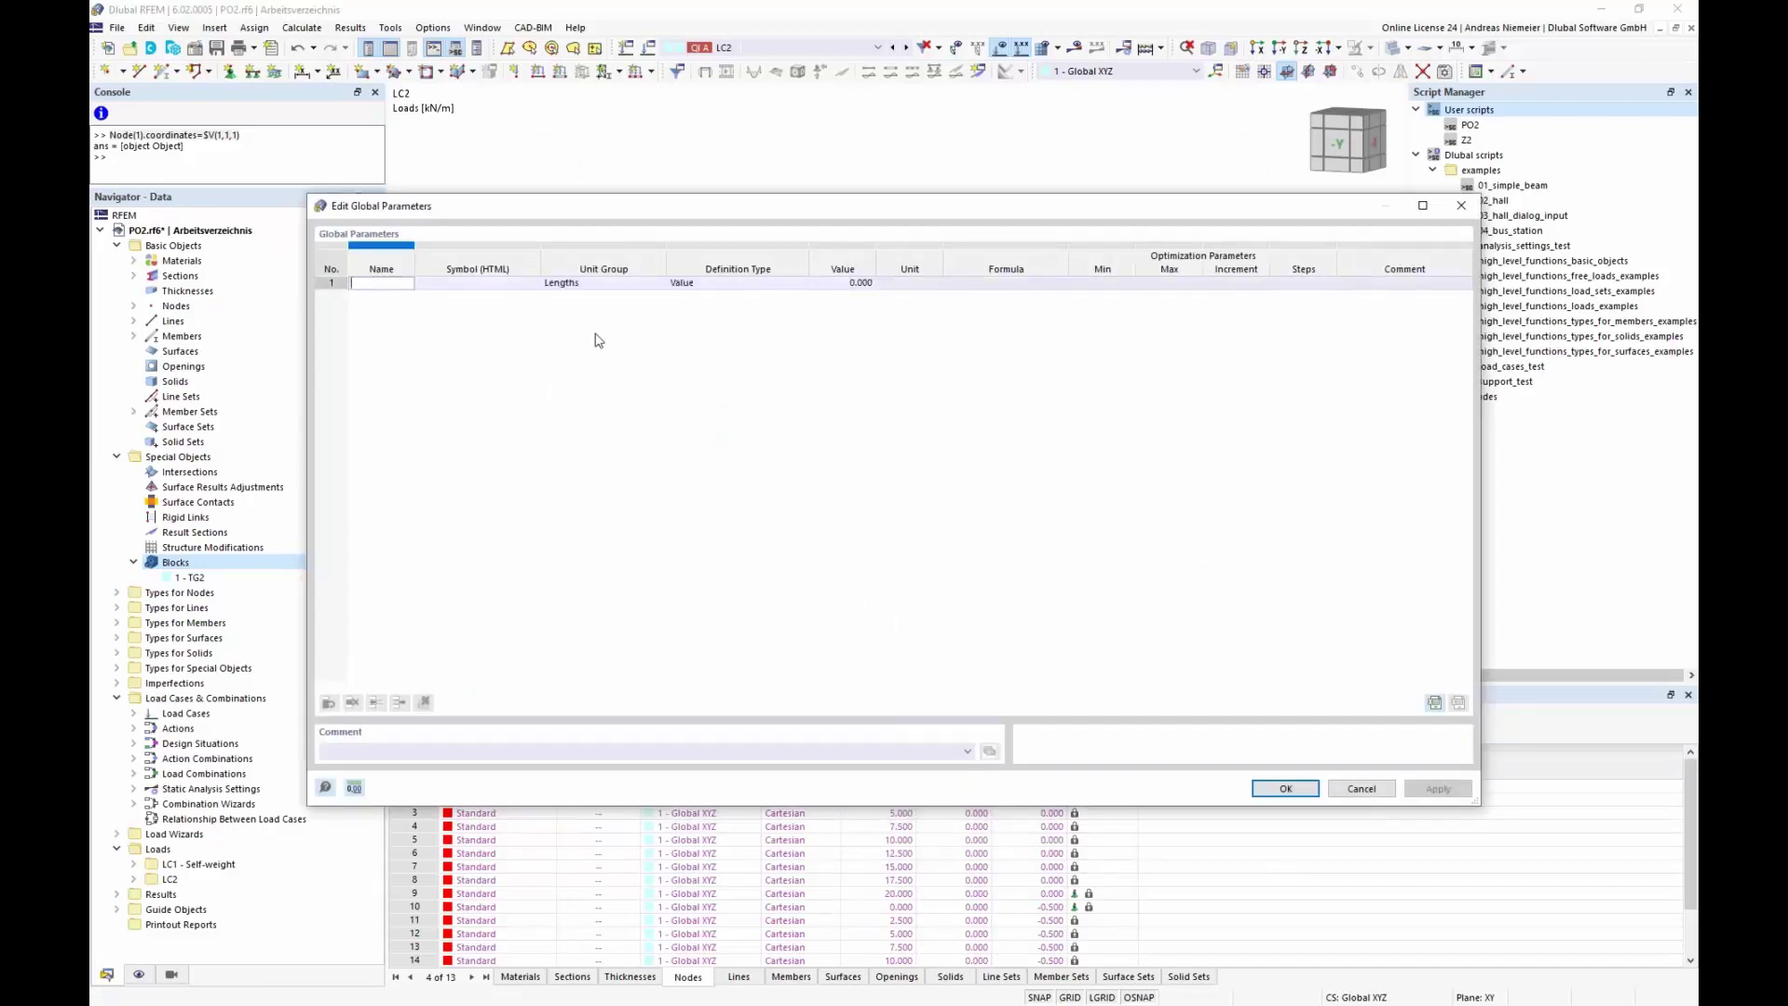
text(cell)
key(Return)
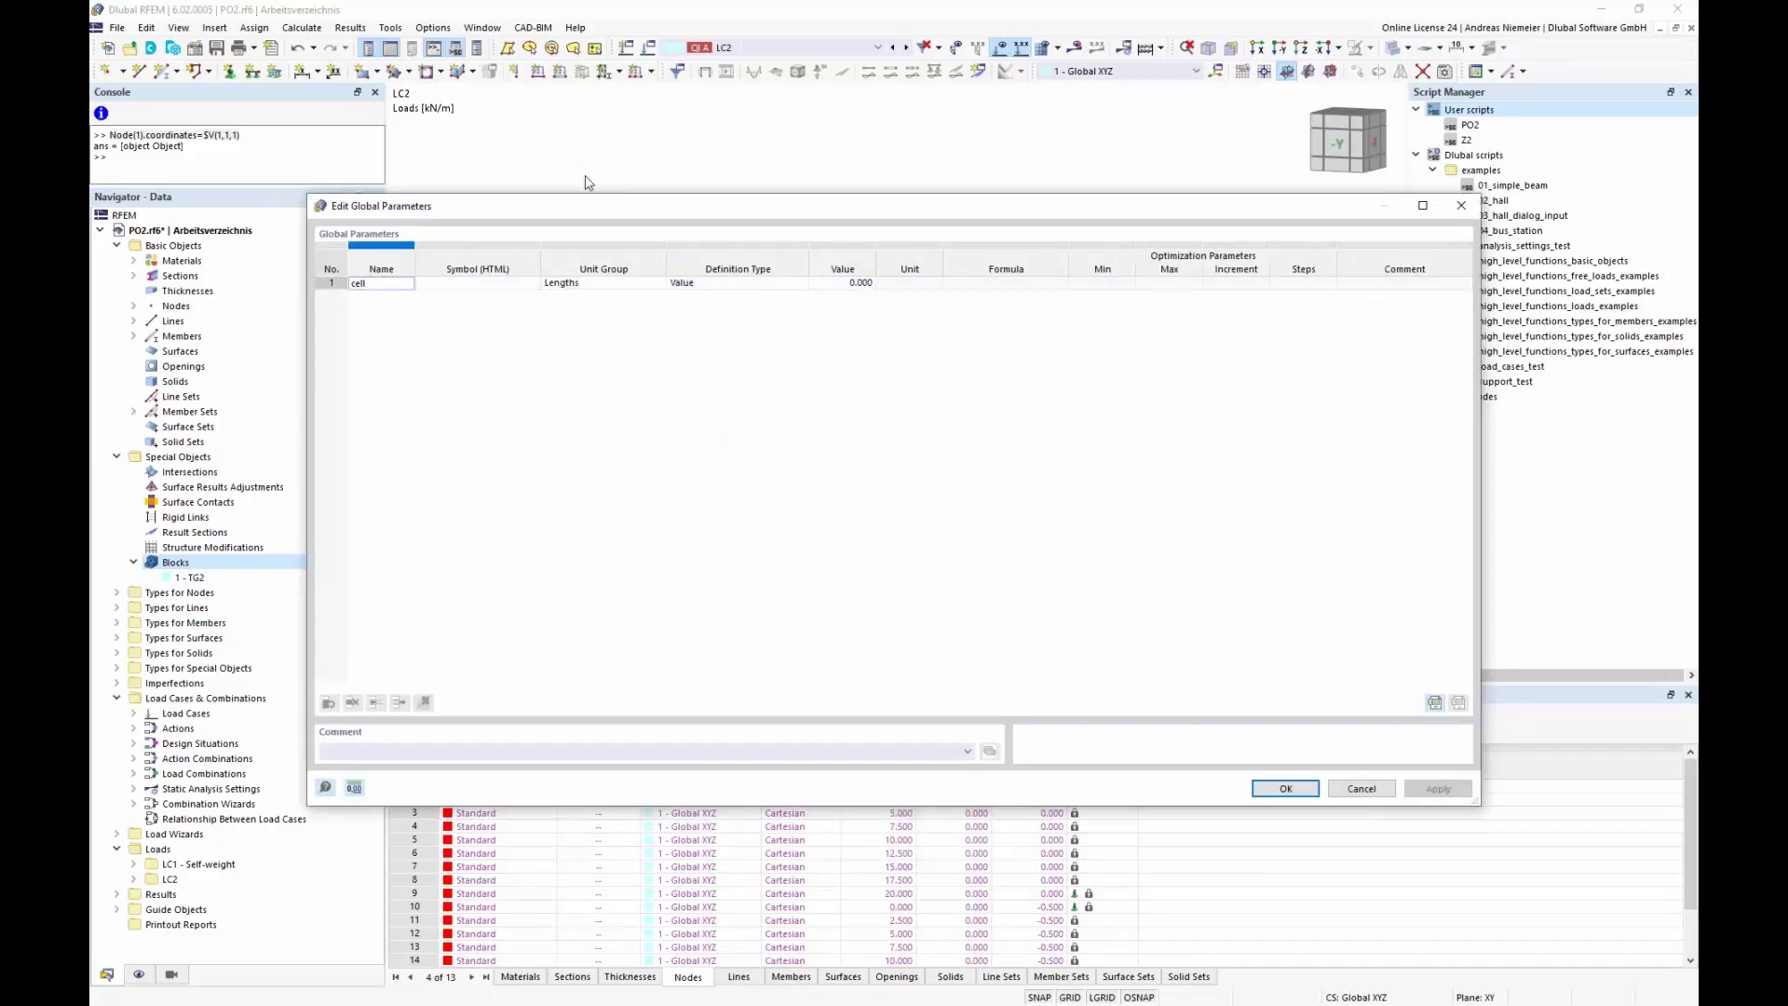
click(745, 283)
click(603, 283)
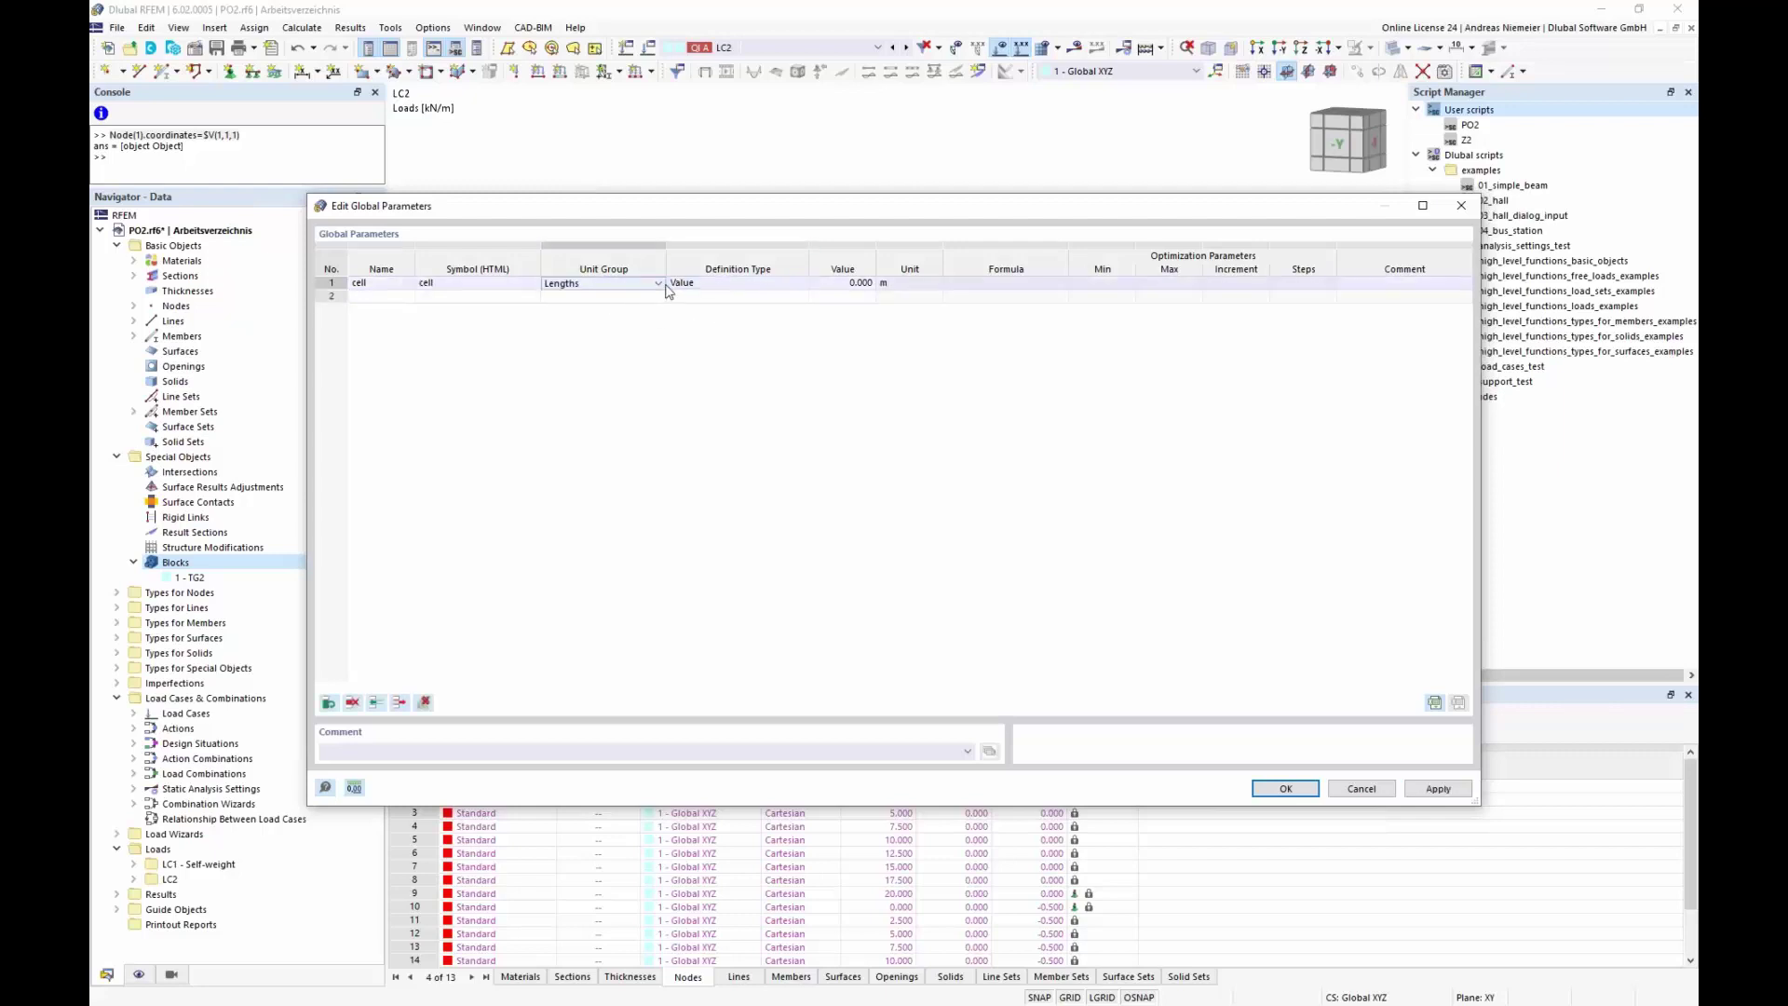
click(658, 283)
scroll(656, 504, down, 7)
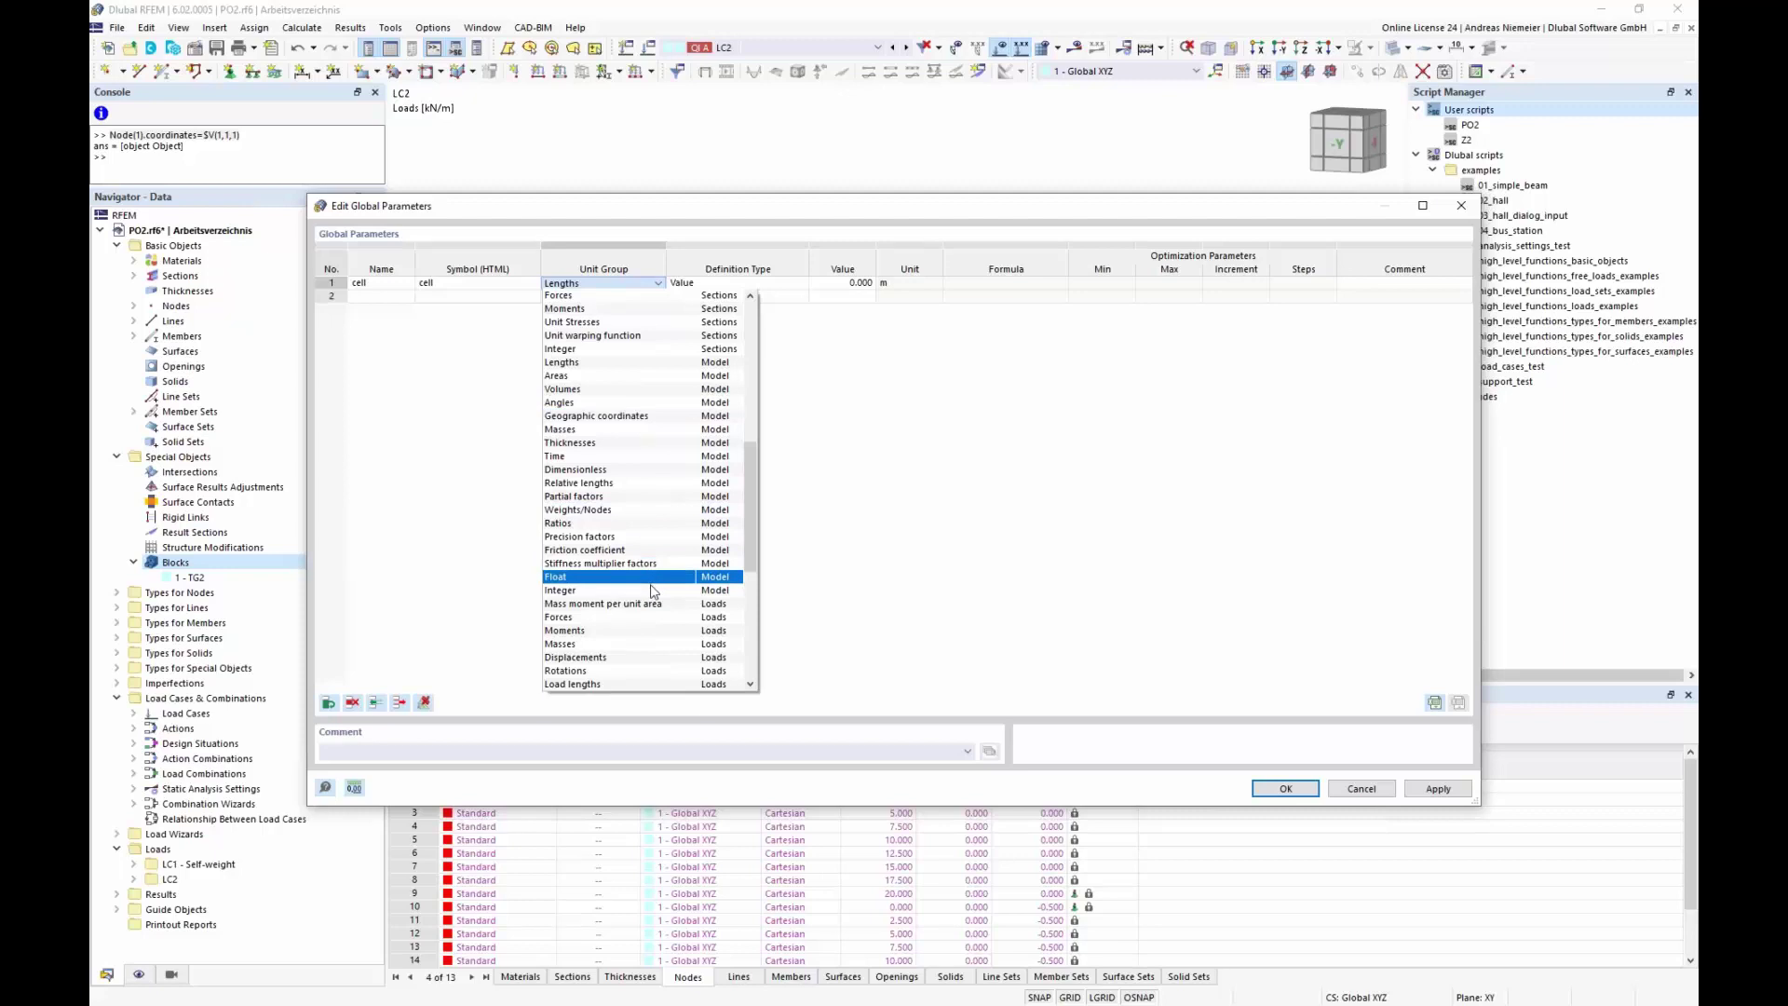
click(654, 590)
click(862, 284)
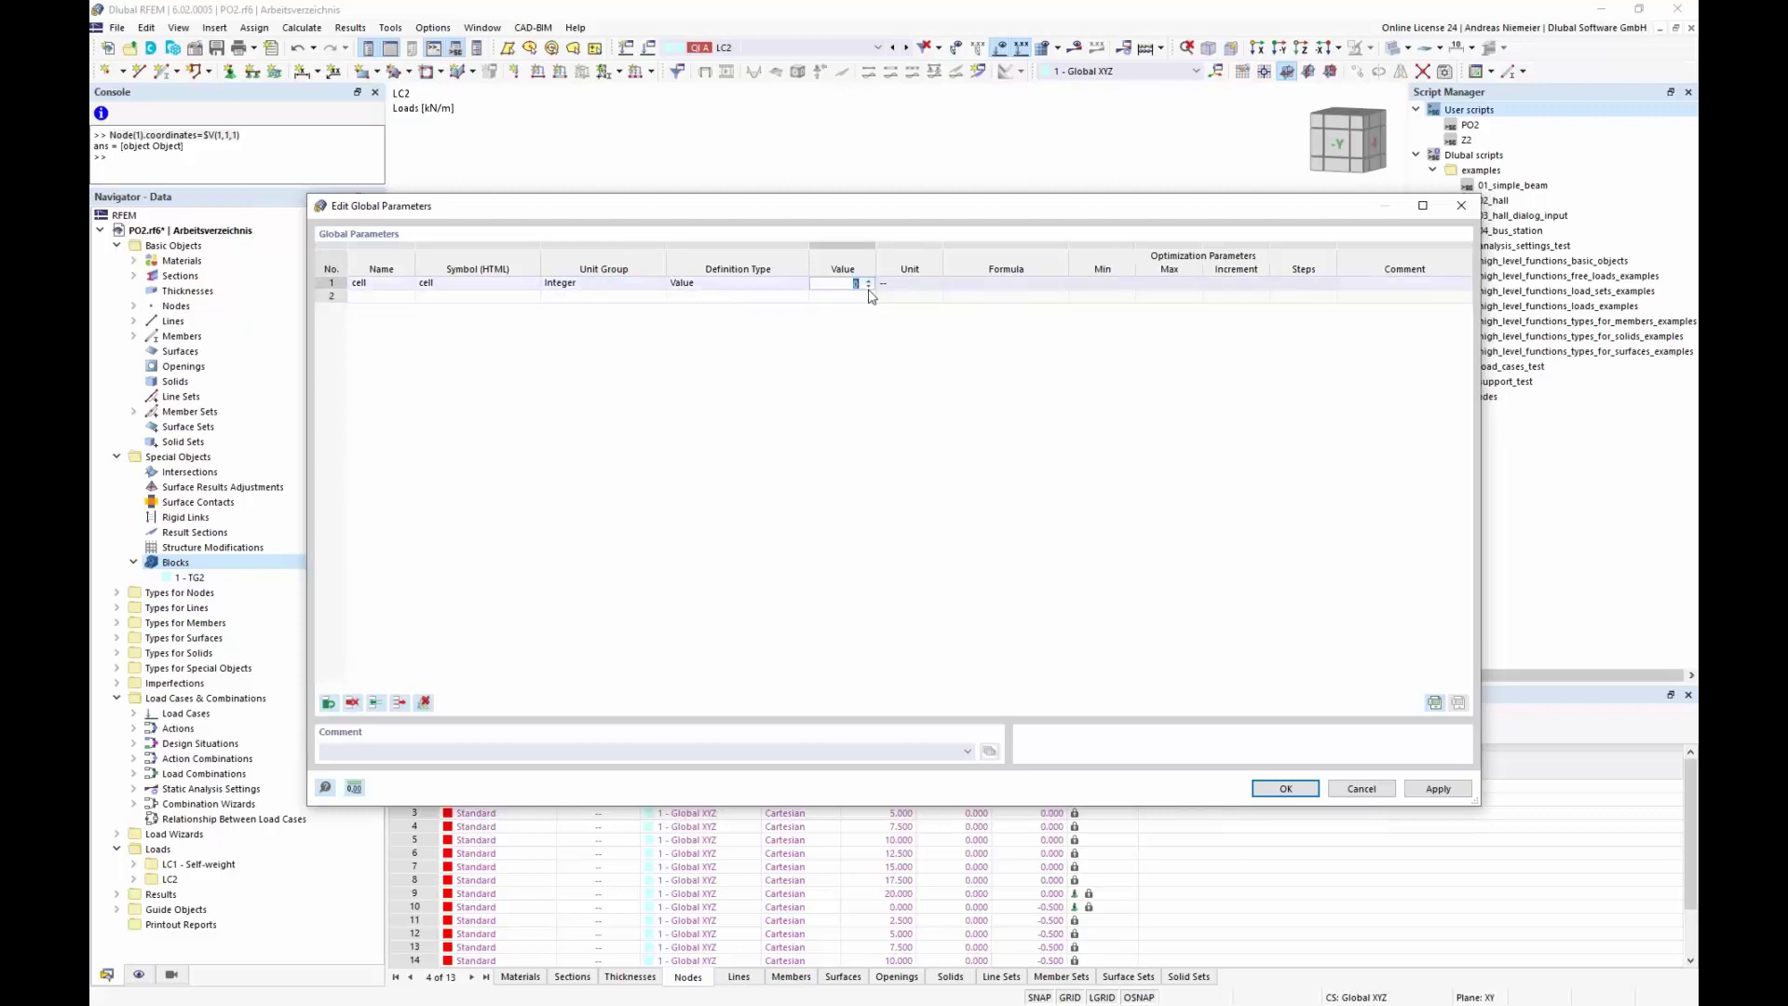
text(4)
- Define cell as an Optimization parameter with minimum 4, maximum 10 and increment 2
click(778, 284)
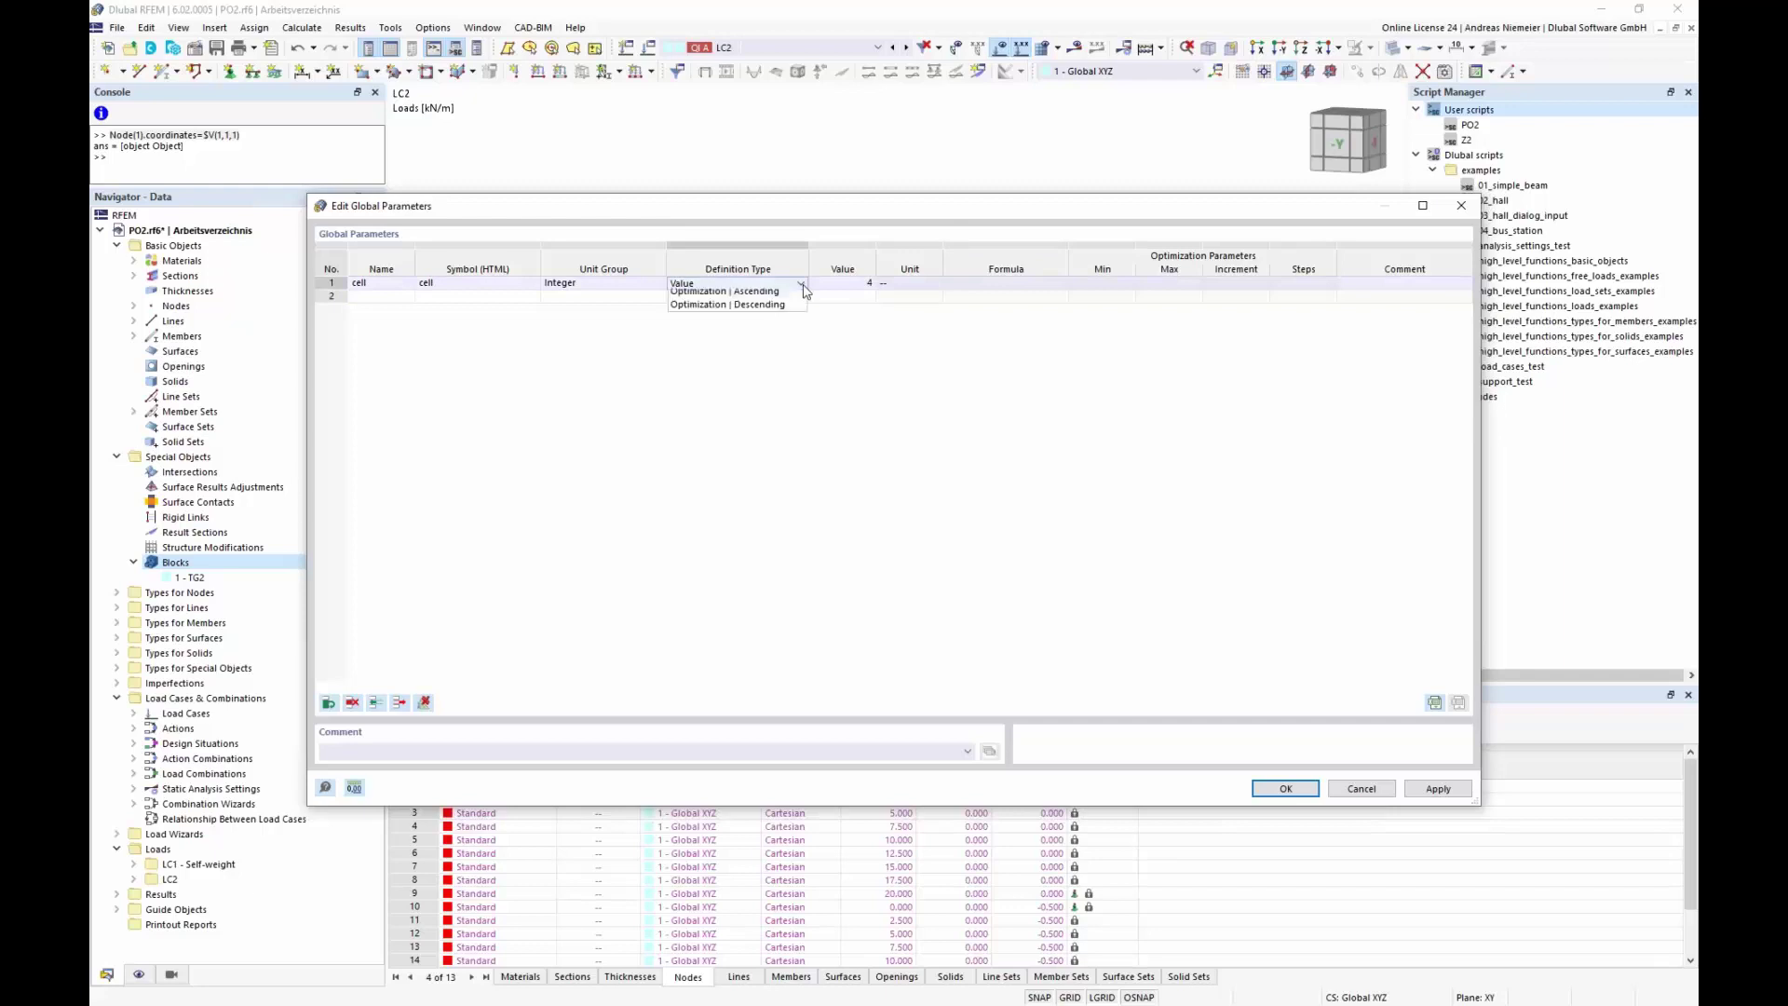
click(801, 285)
click(801, 325)
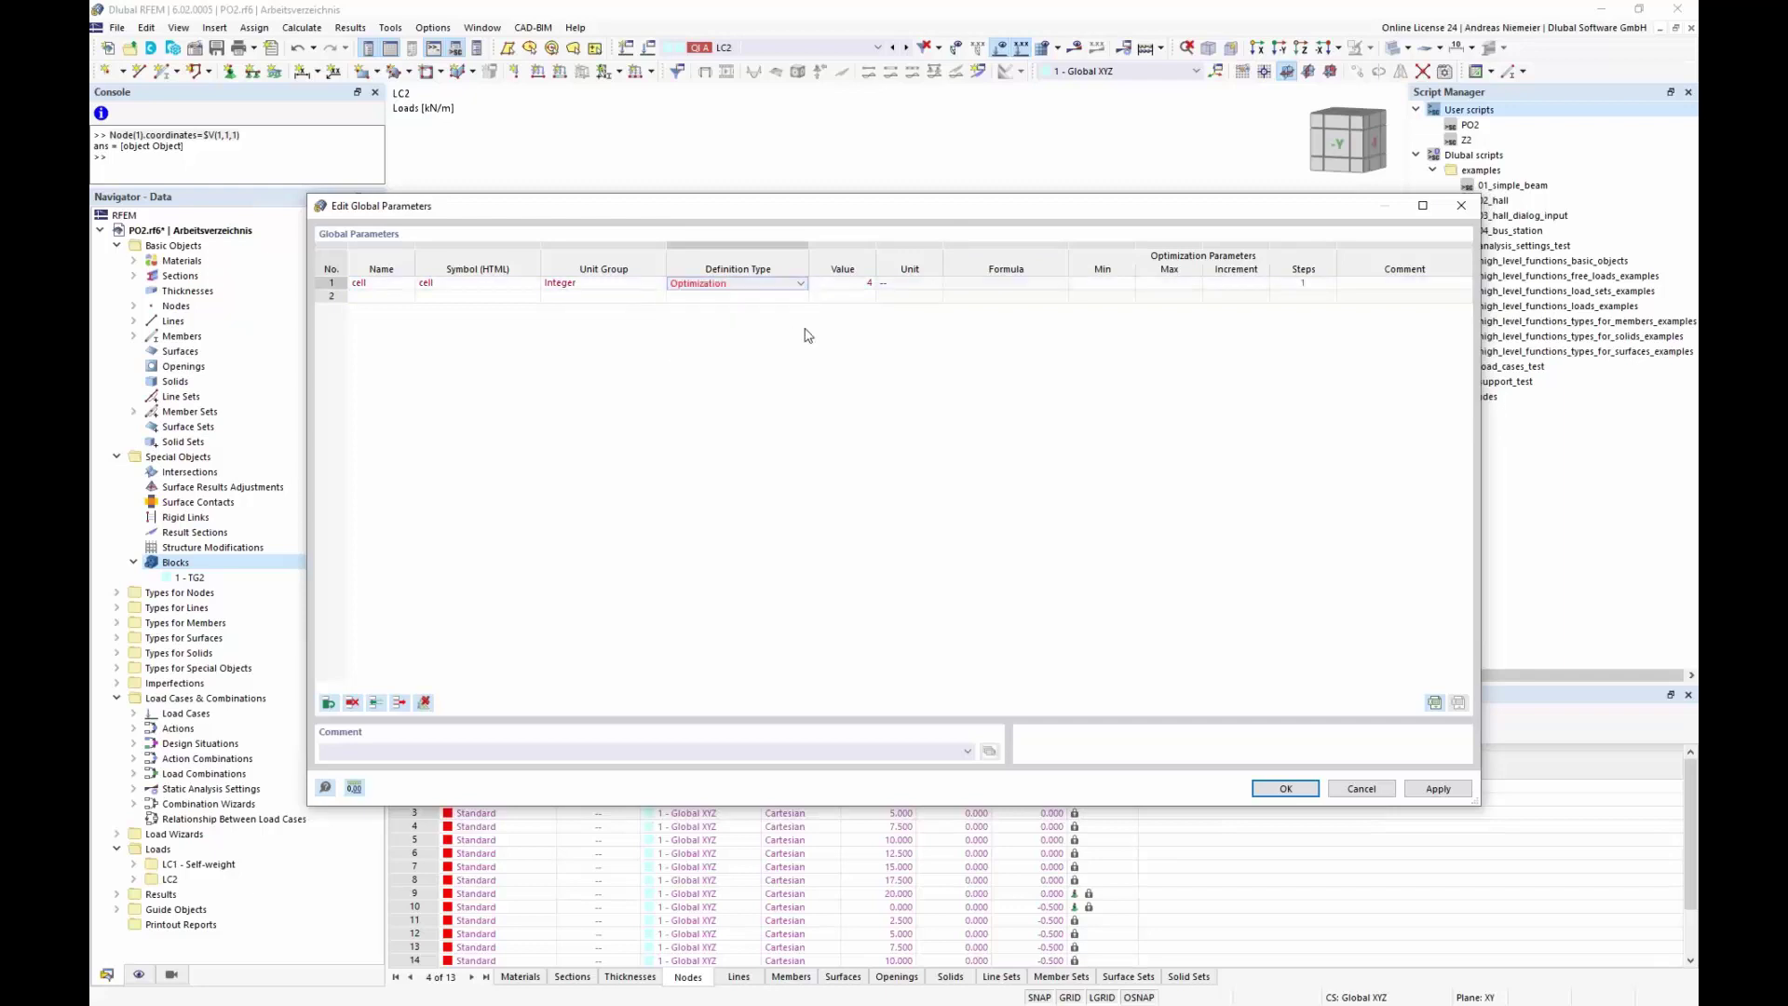
click(1090, 284)
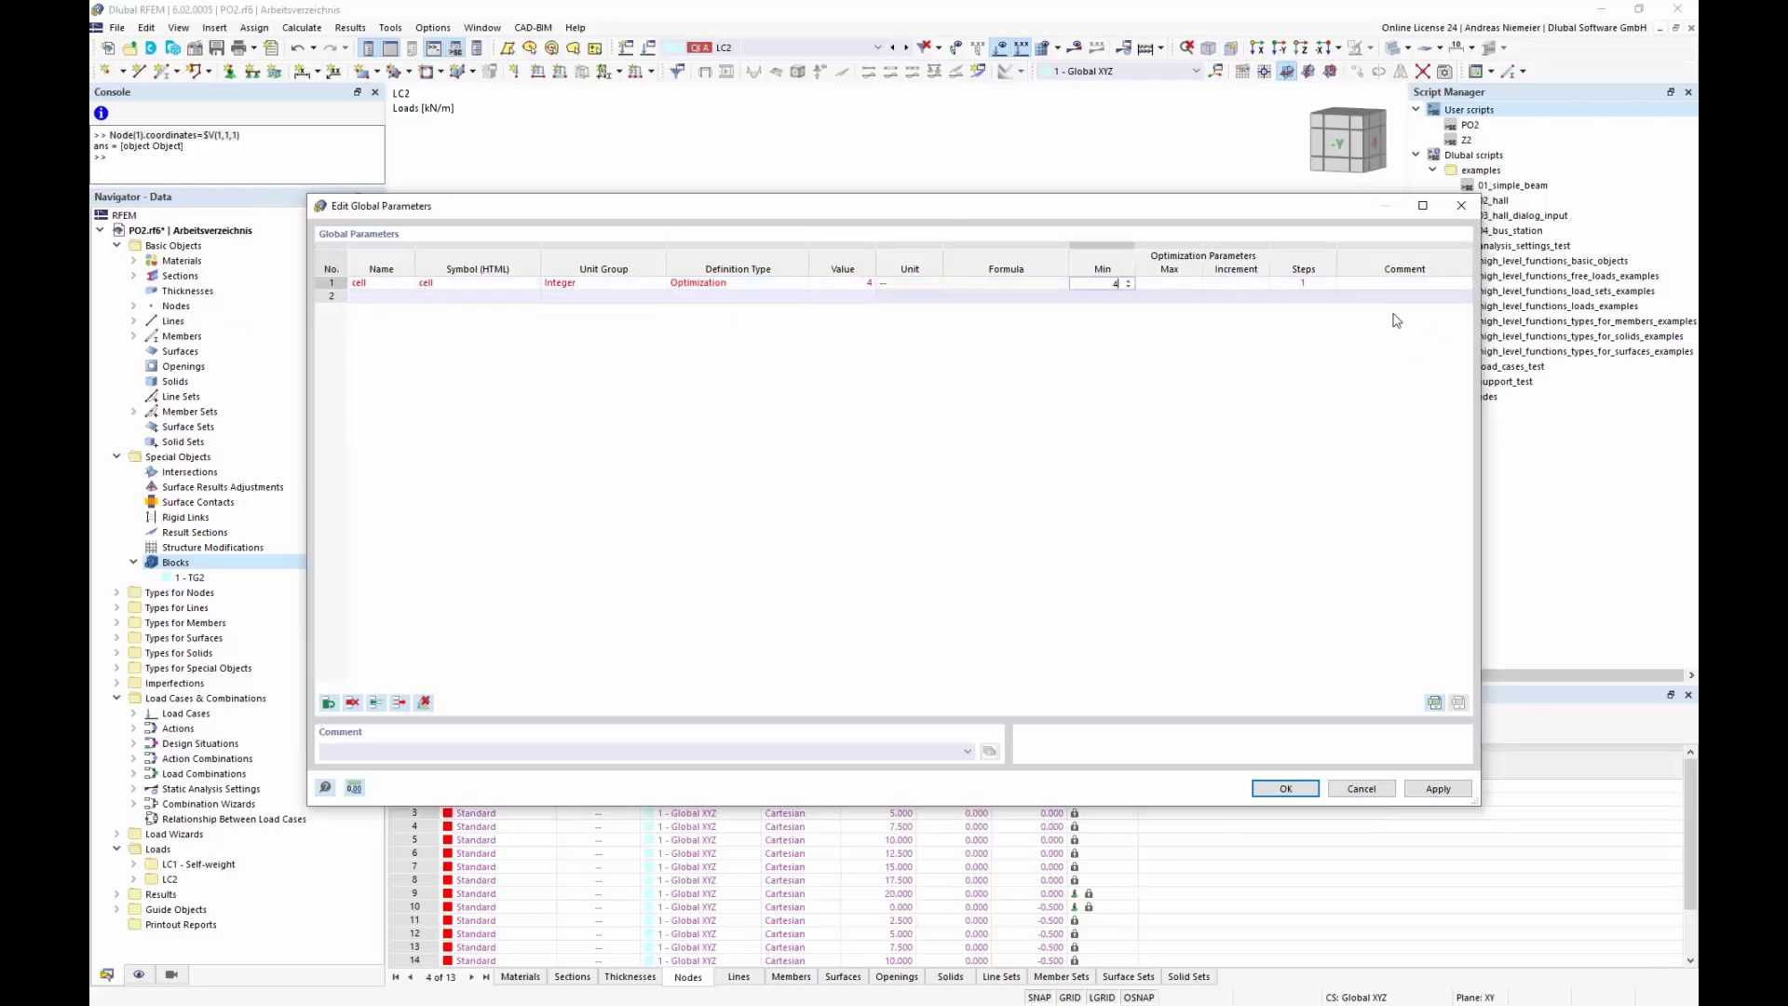
click(1168, 284)
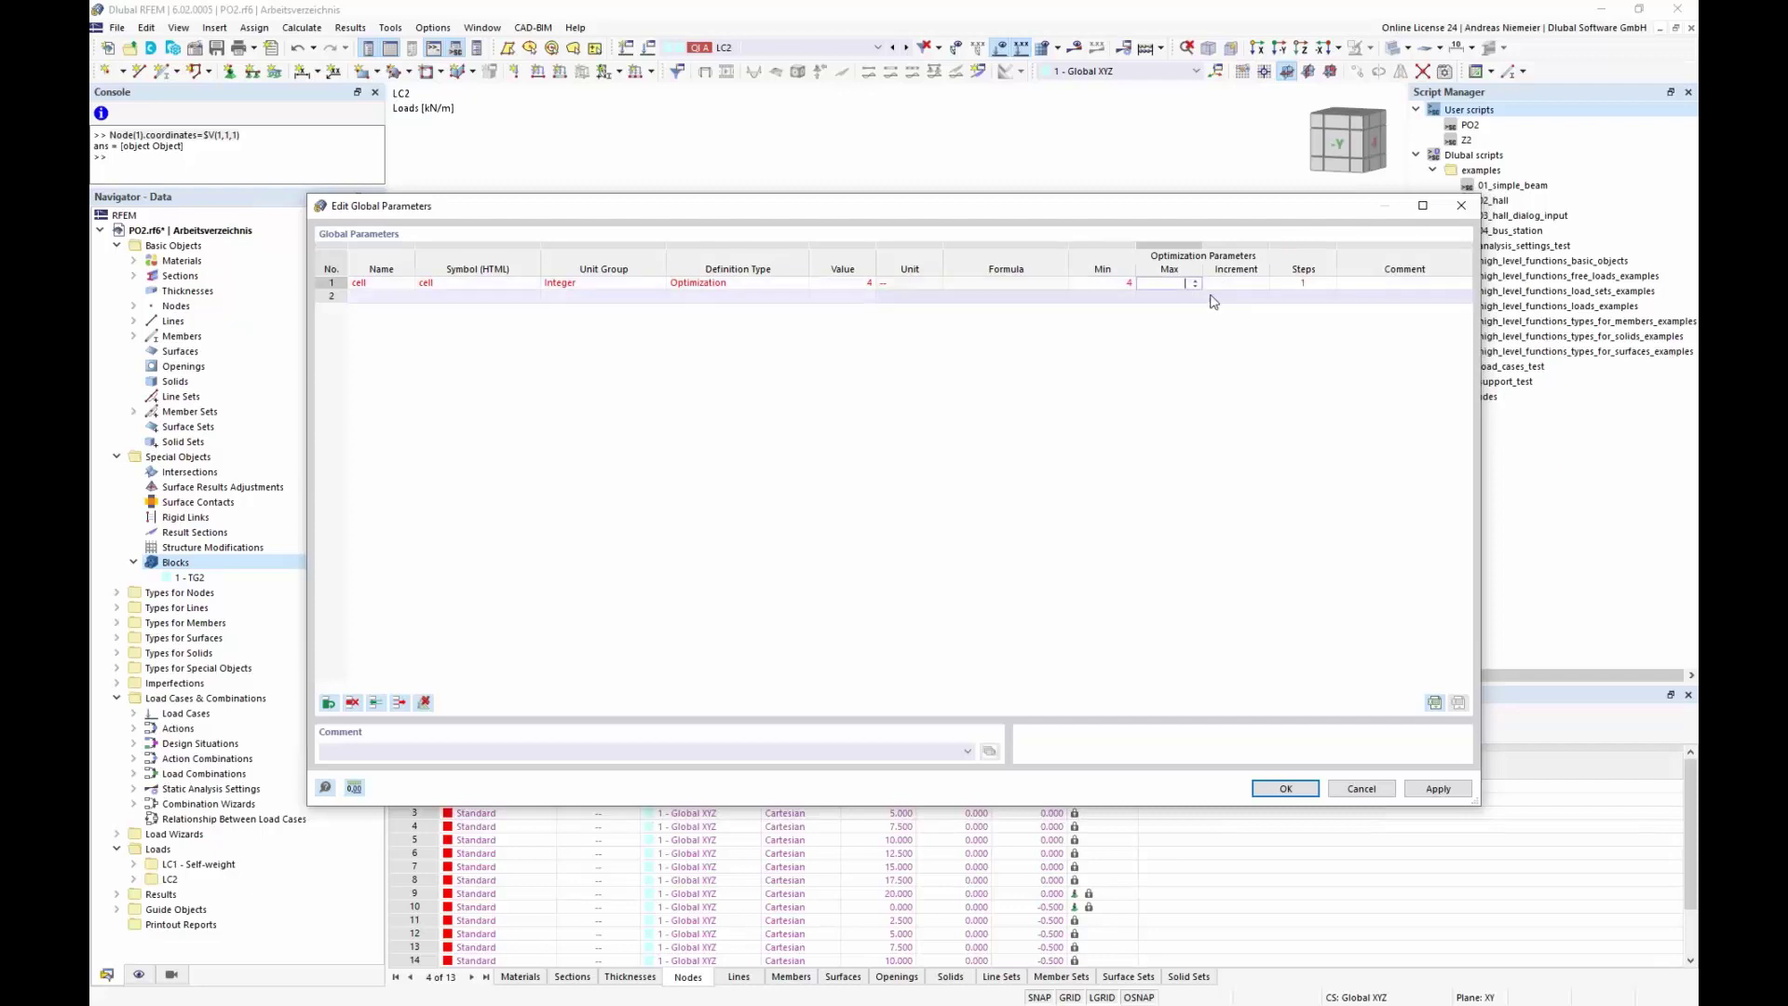
click(1248, 289)
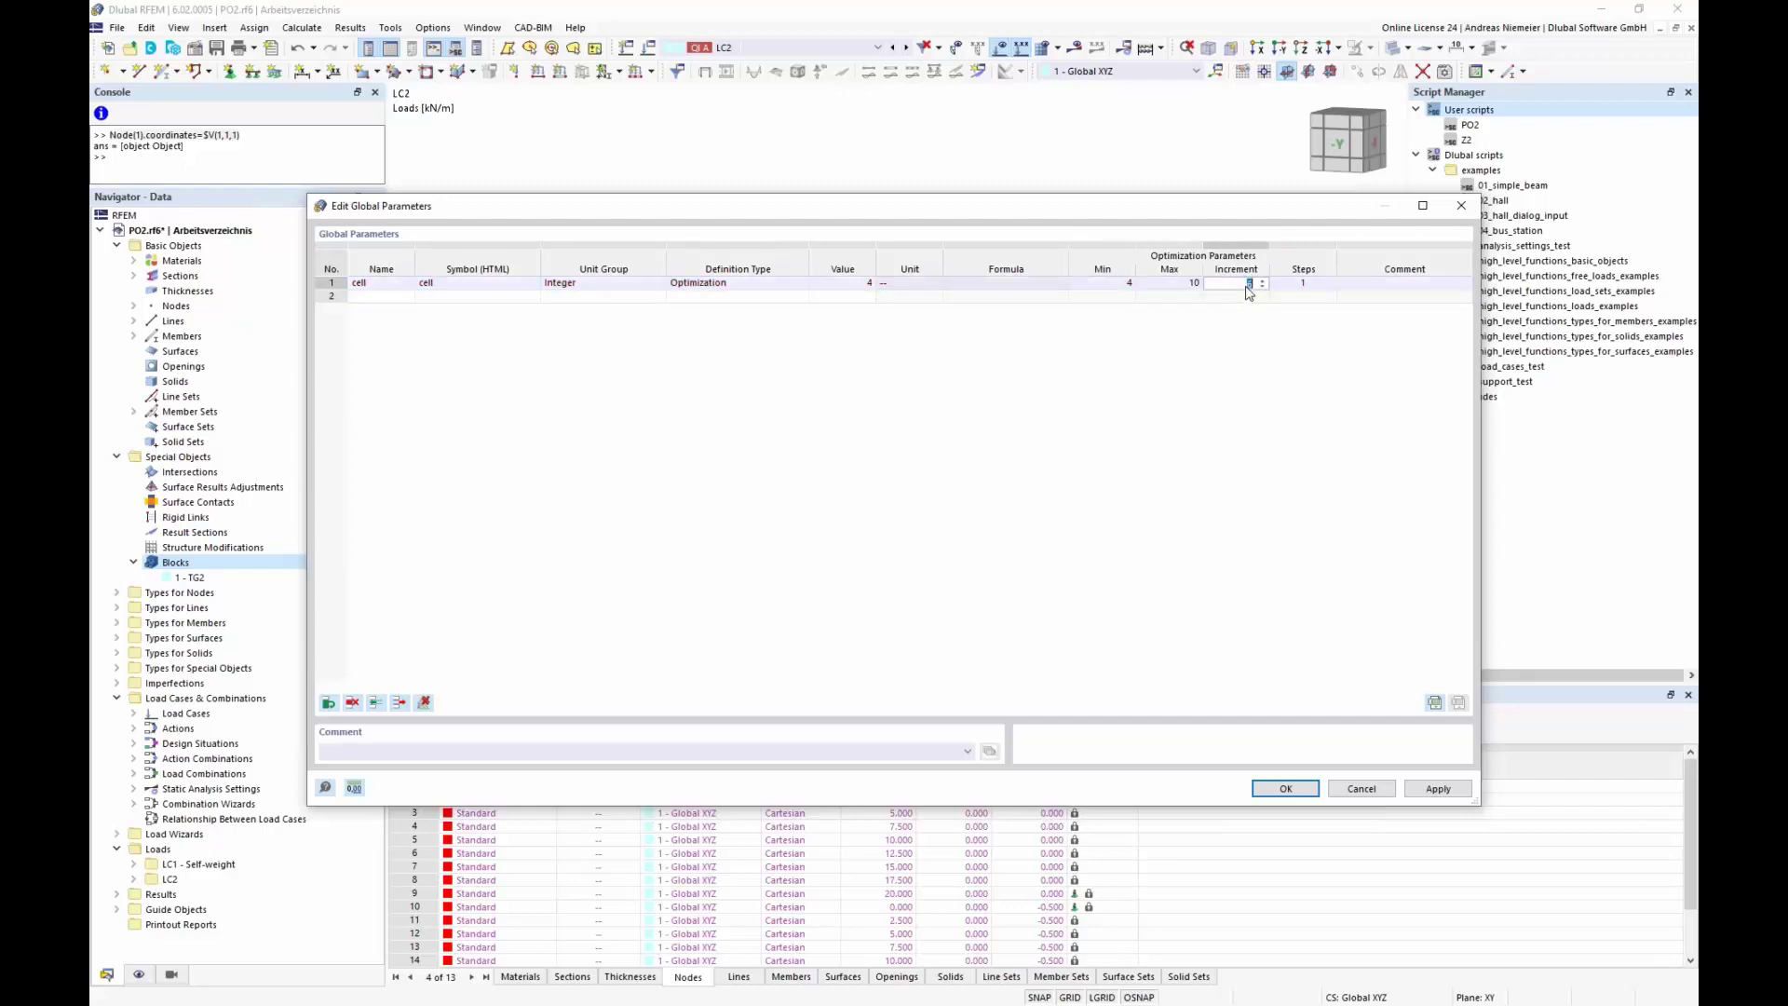
click(1371, 285)
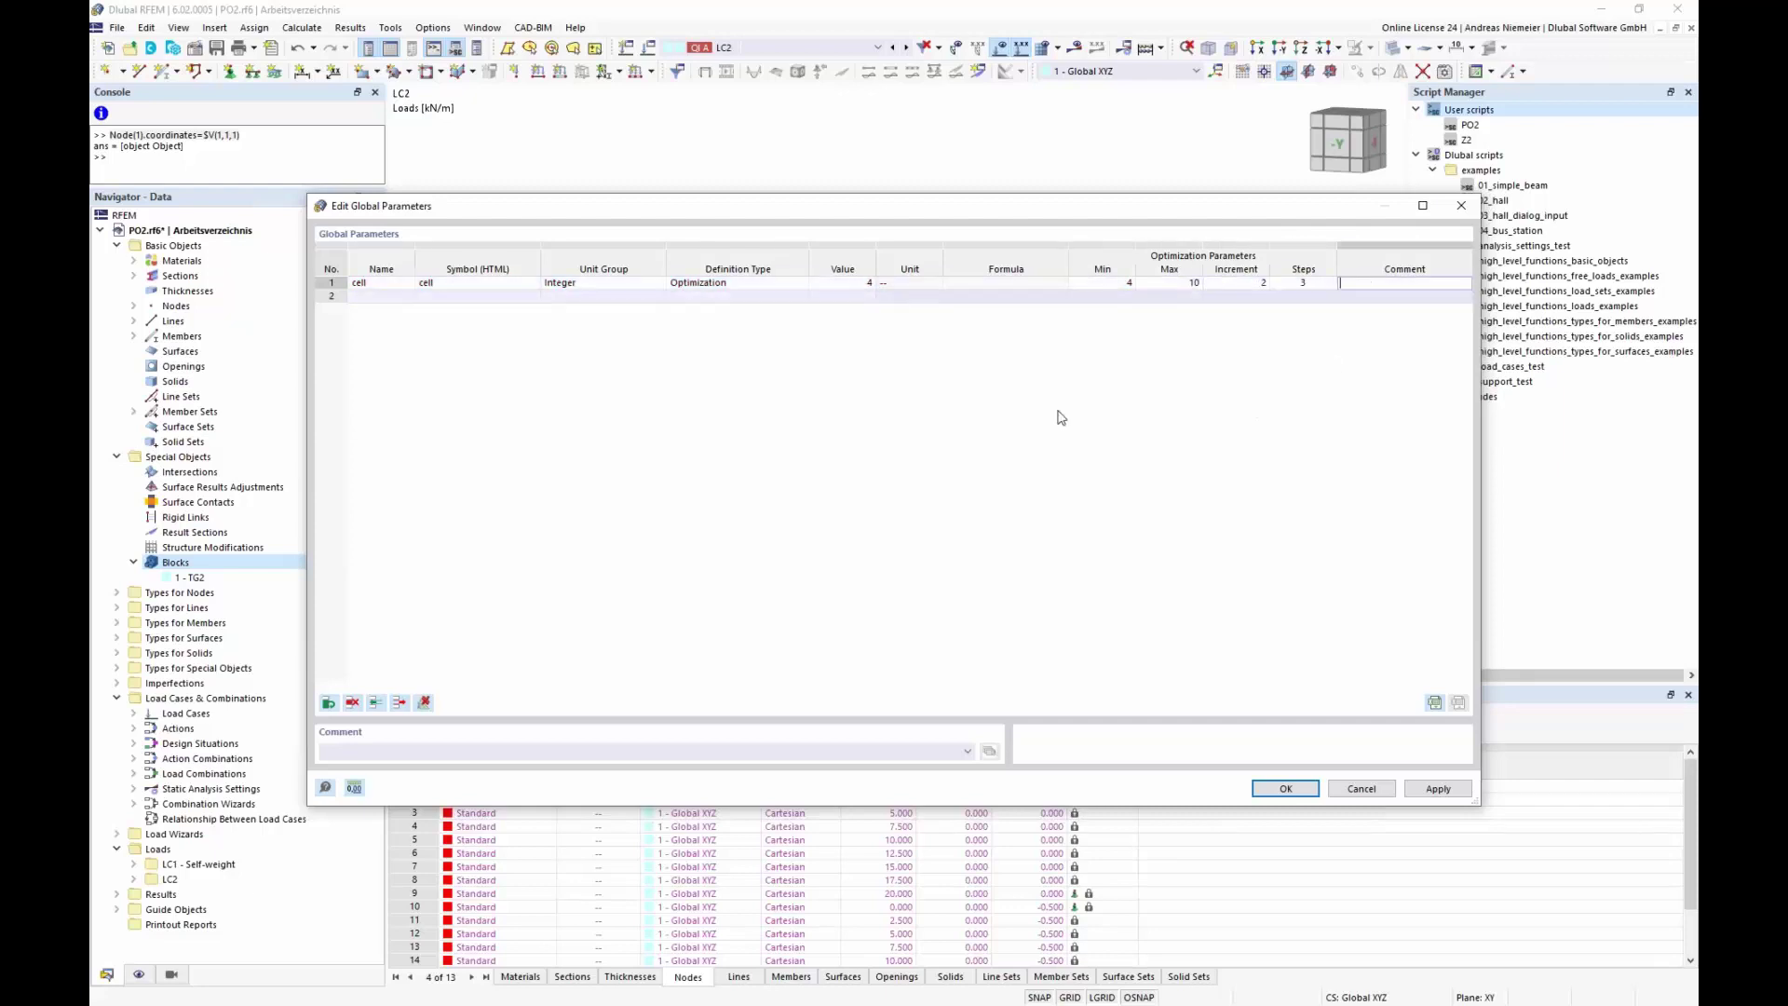
- Add a second global parameter named height in Lengths with value 1 m and the Optimization definition type
click(393, 296)
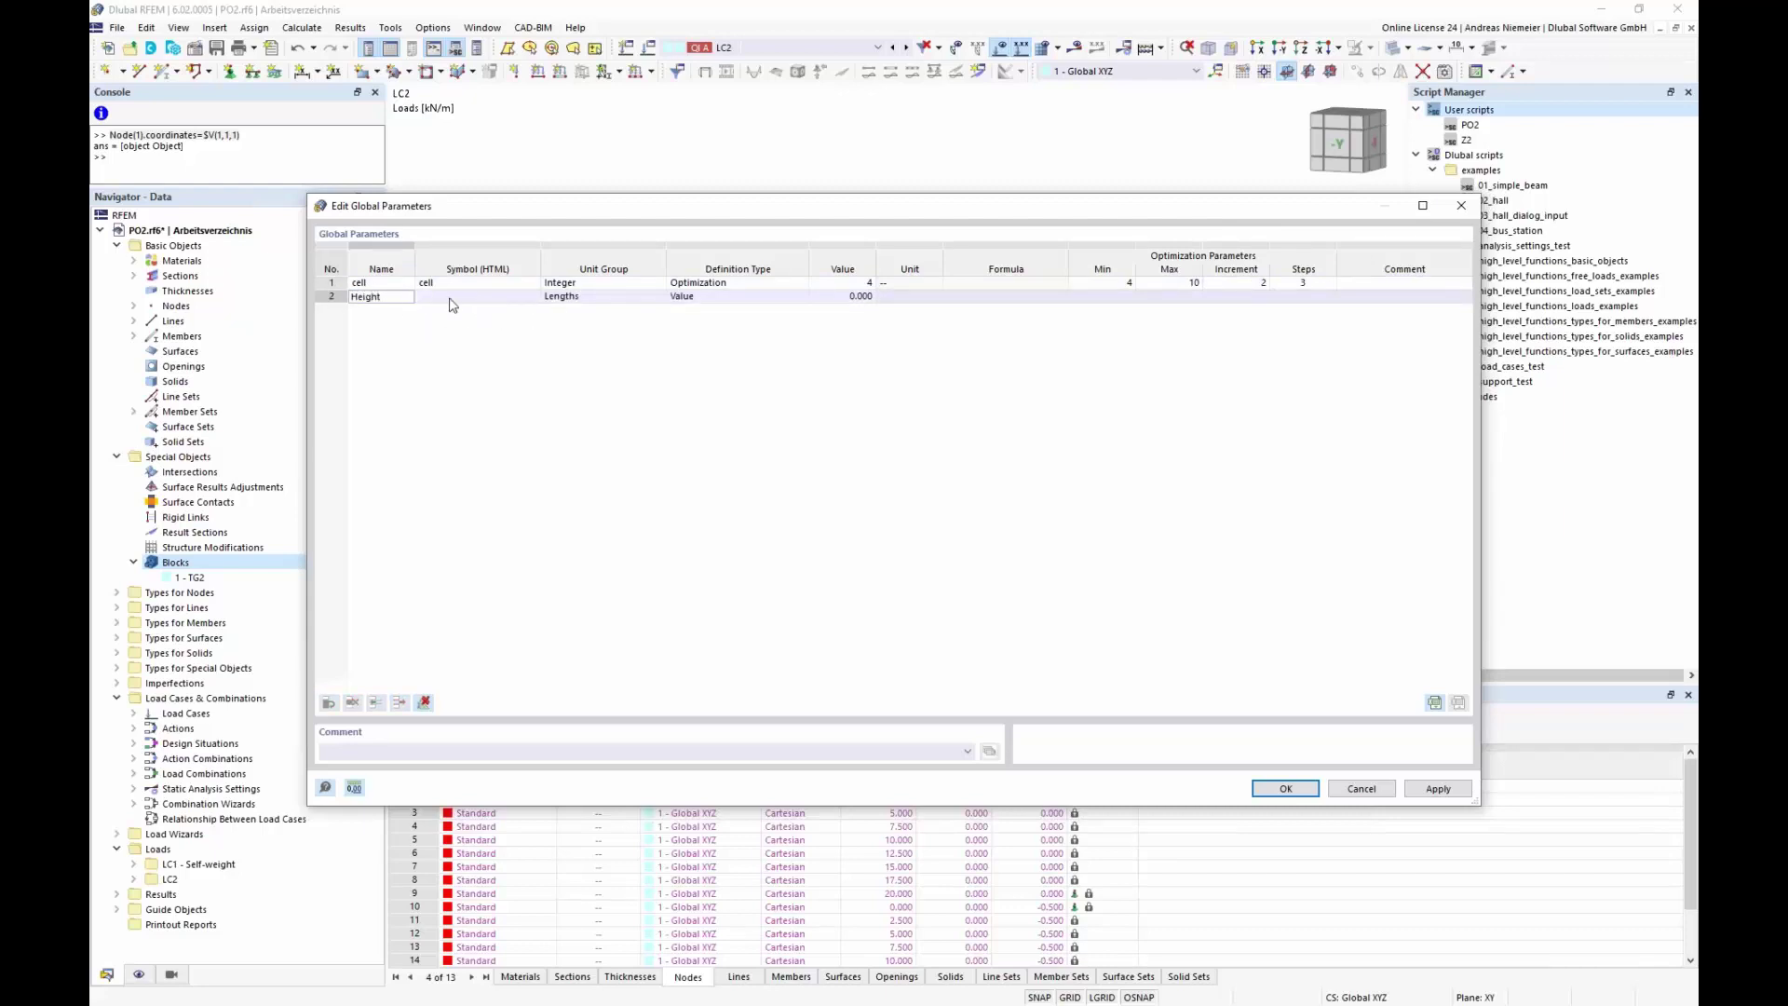
click(352, 300)
key(Tab)
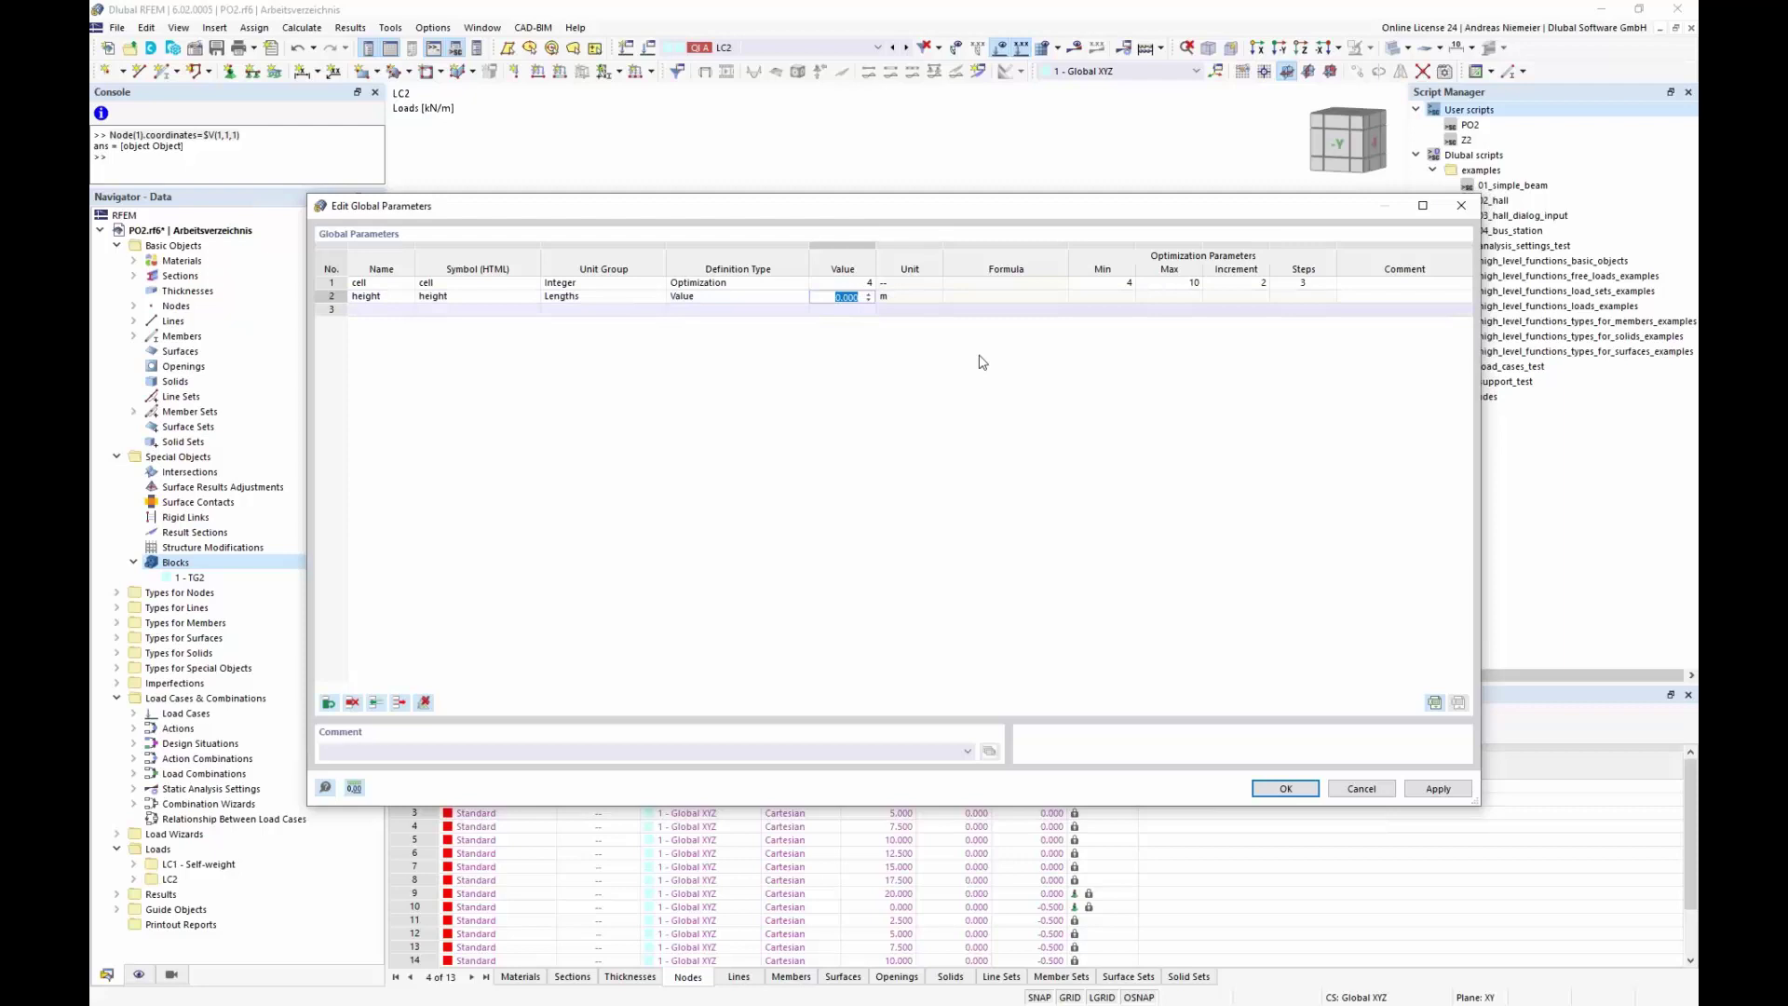
click(737, 298)
click(793, 298)
click(745, 335)
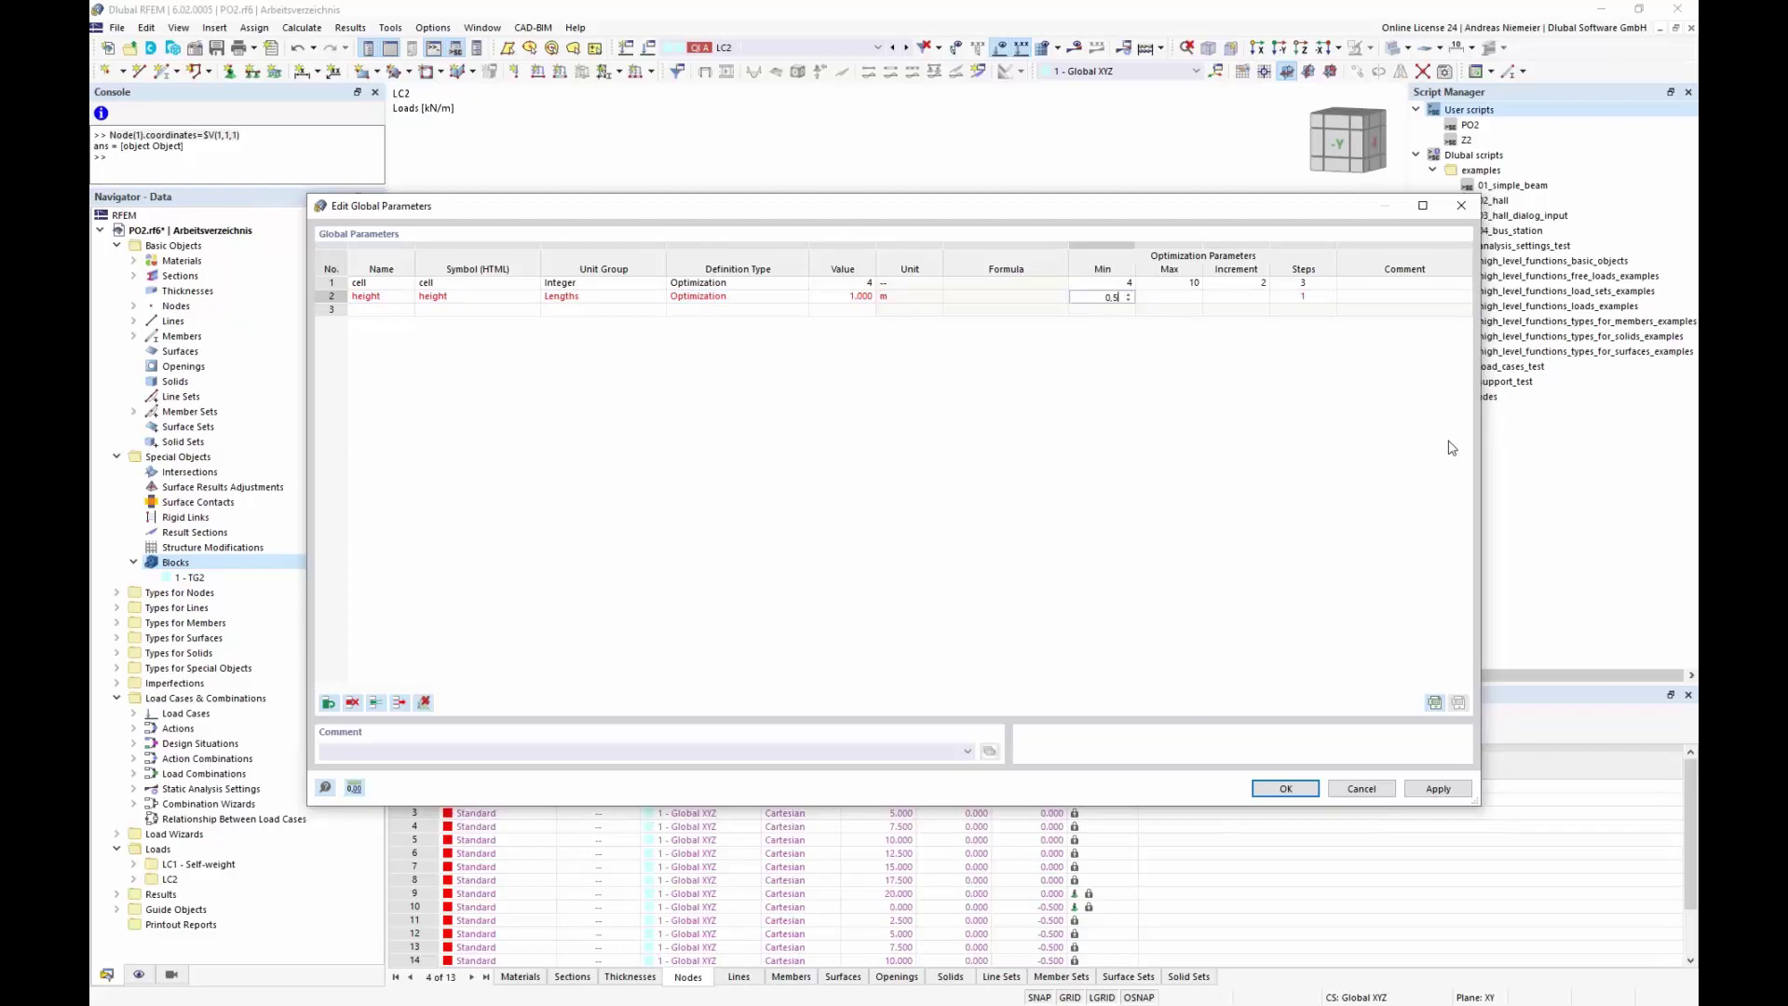
- Set the height parameter's optimization range from 0.5 m to 2 m with increment 0.5 m and accept the global parameters
key(Tab)
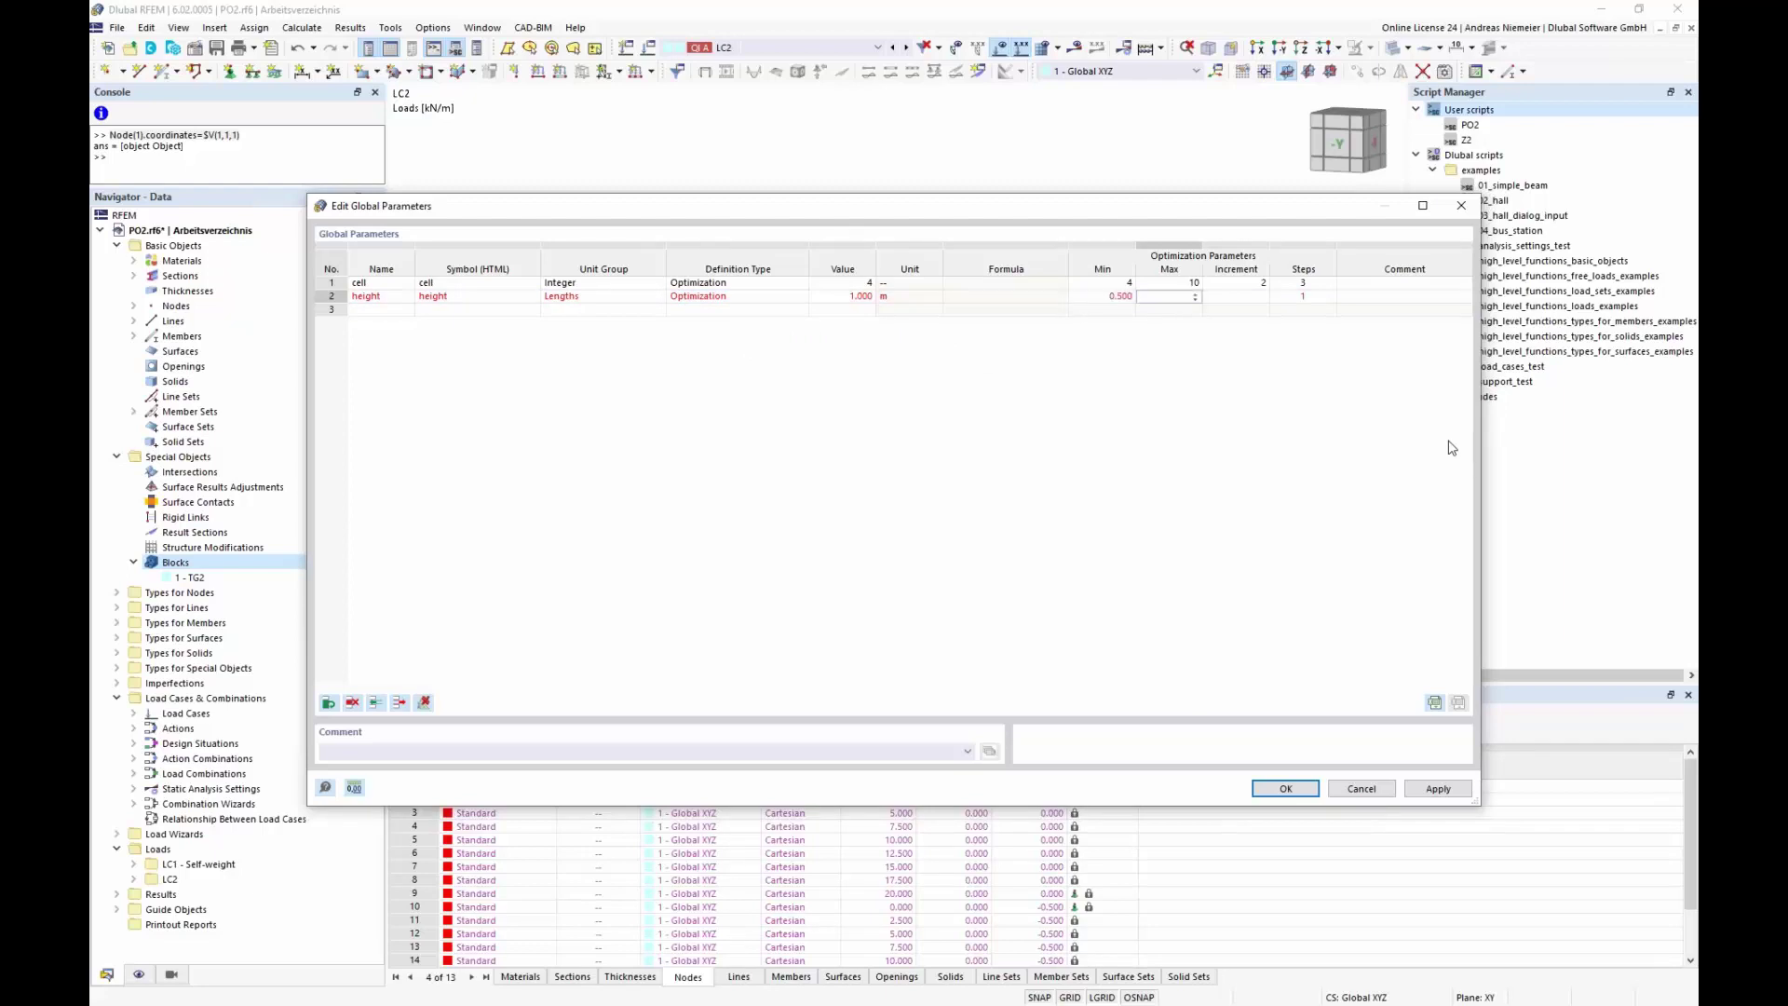
key(Tab)
key(Tab)
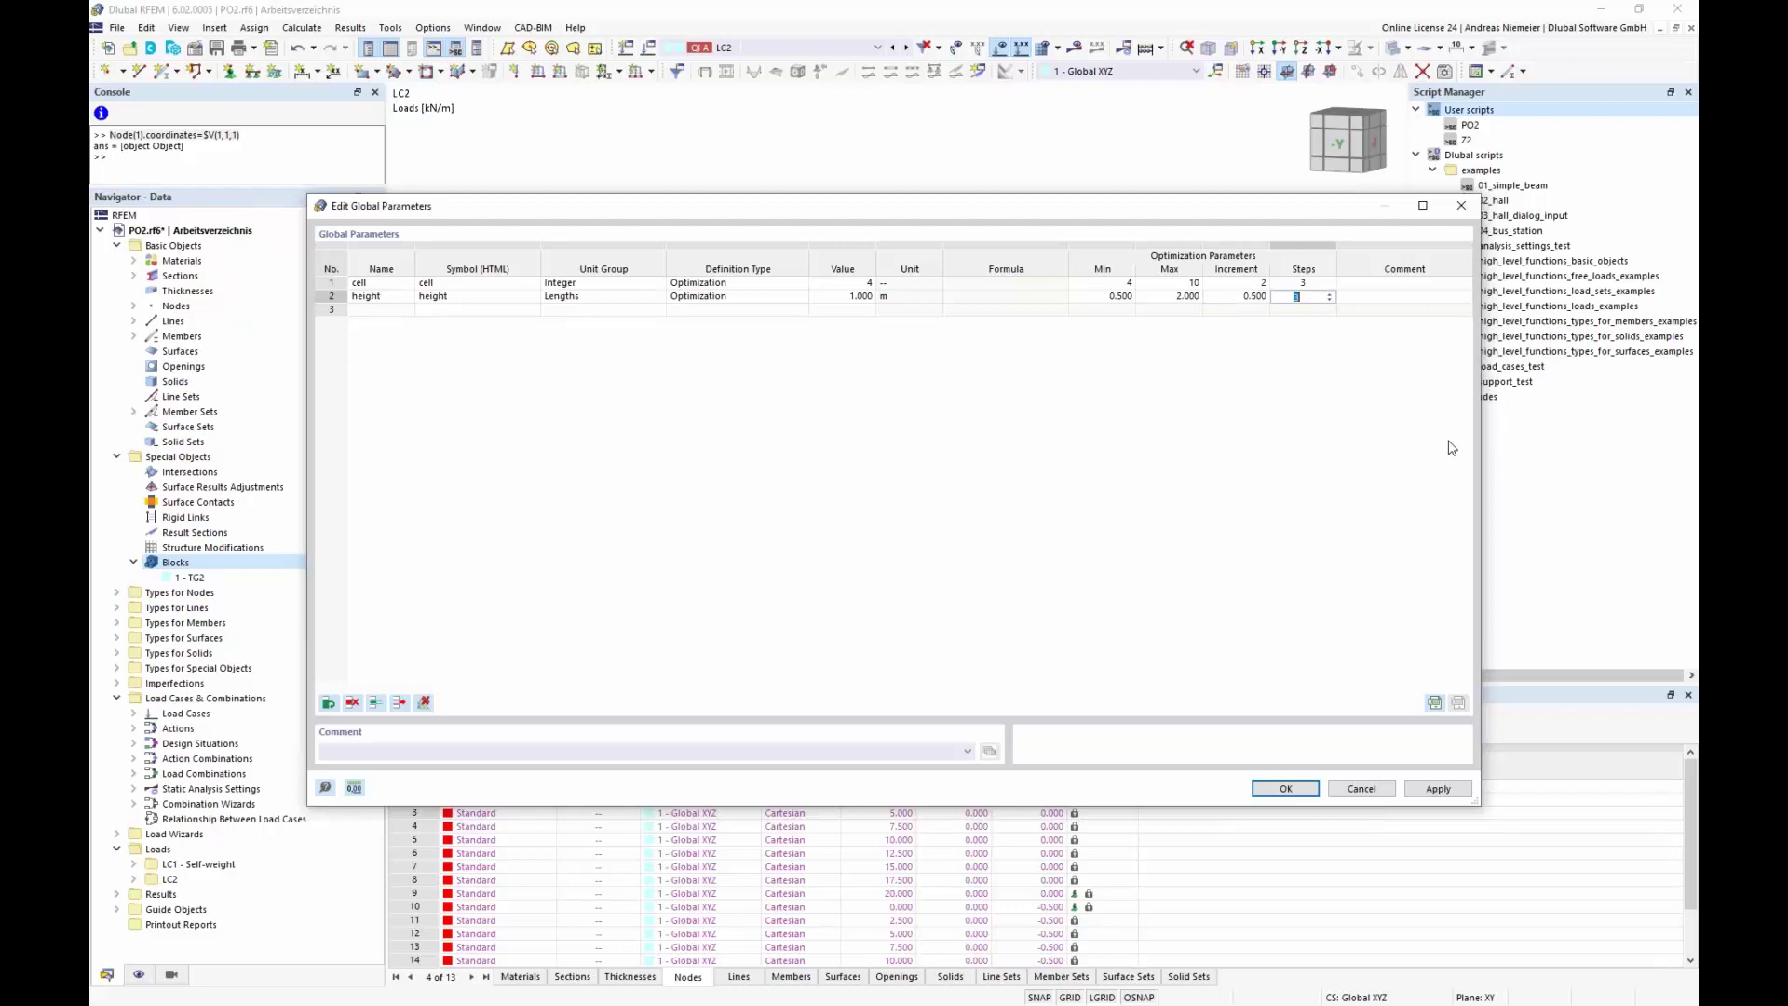
click(1285, 789)
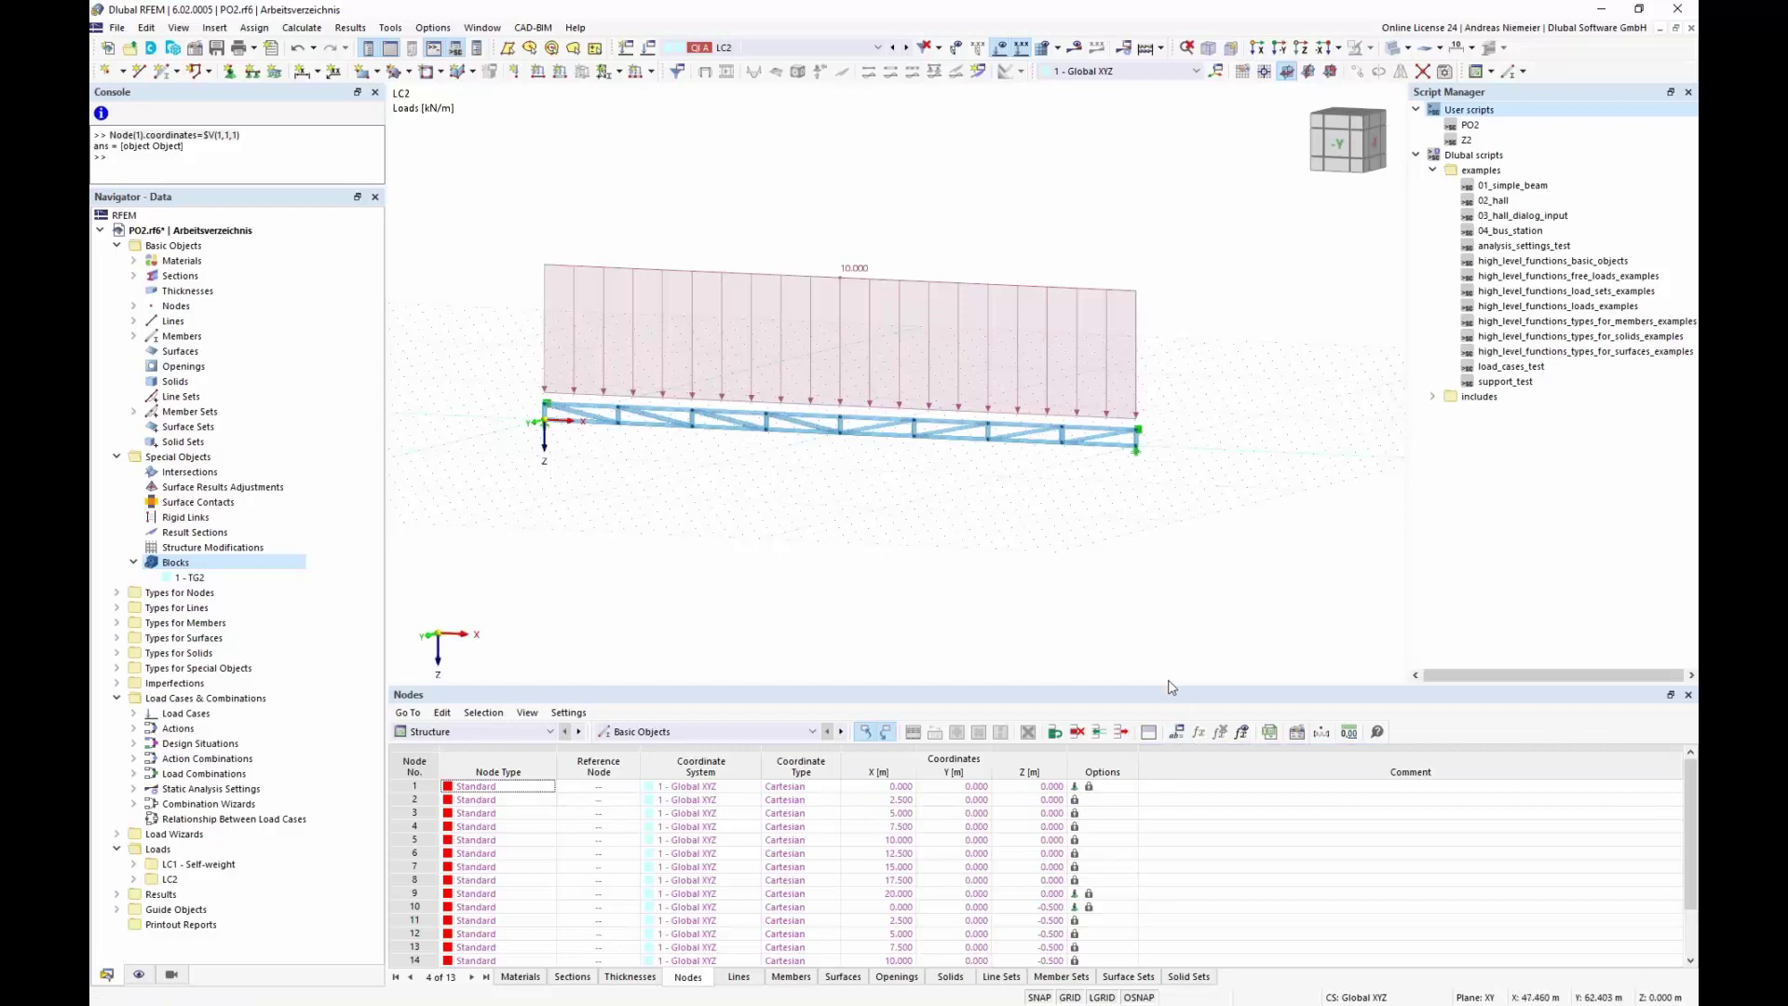
- Open the TG2 block for editing and define its number of bays by the formula cell
double_click(195, 578)
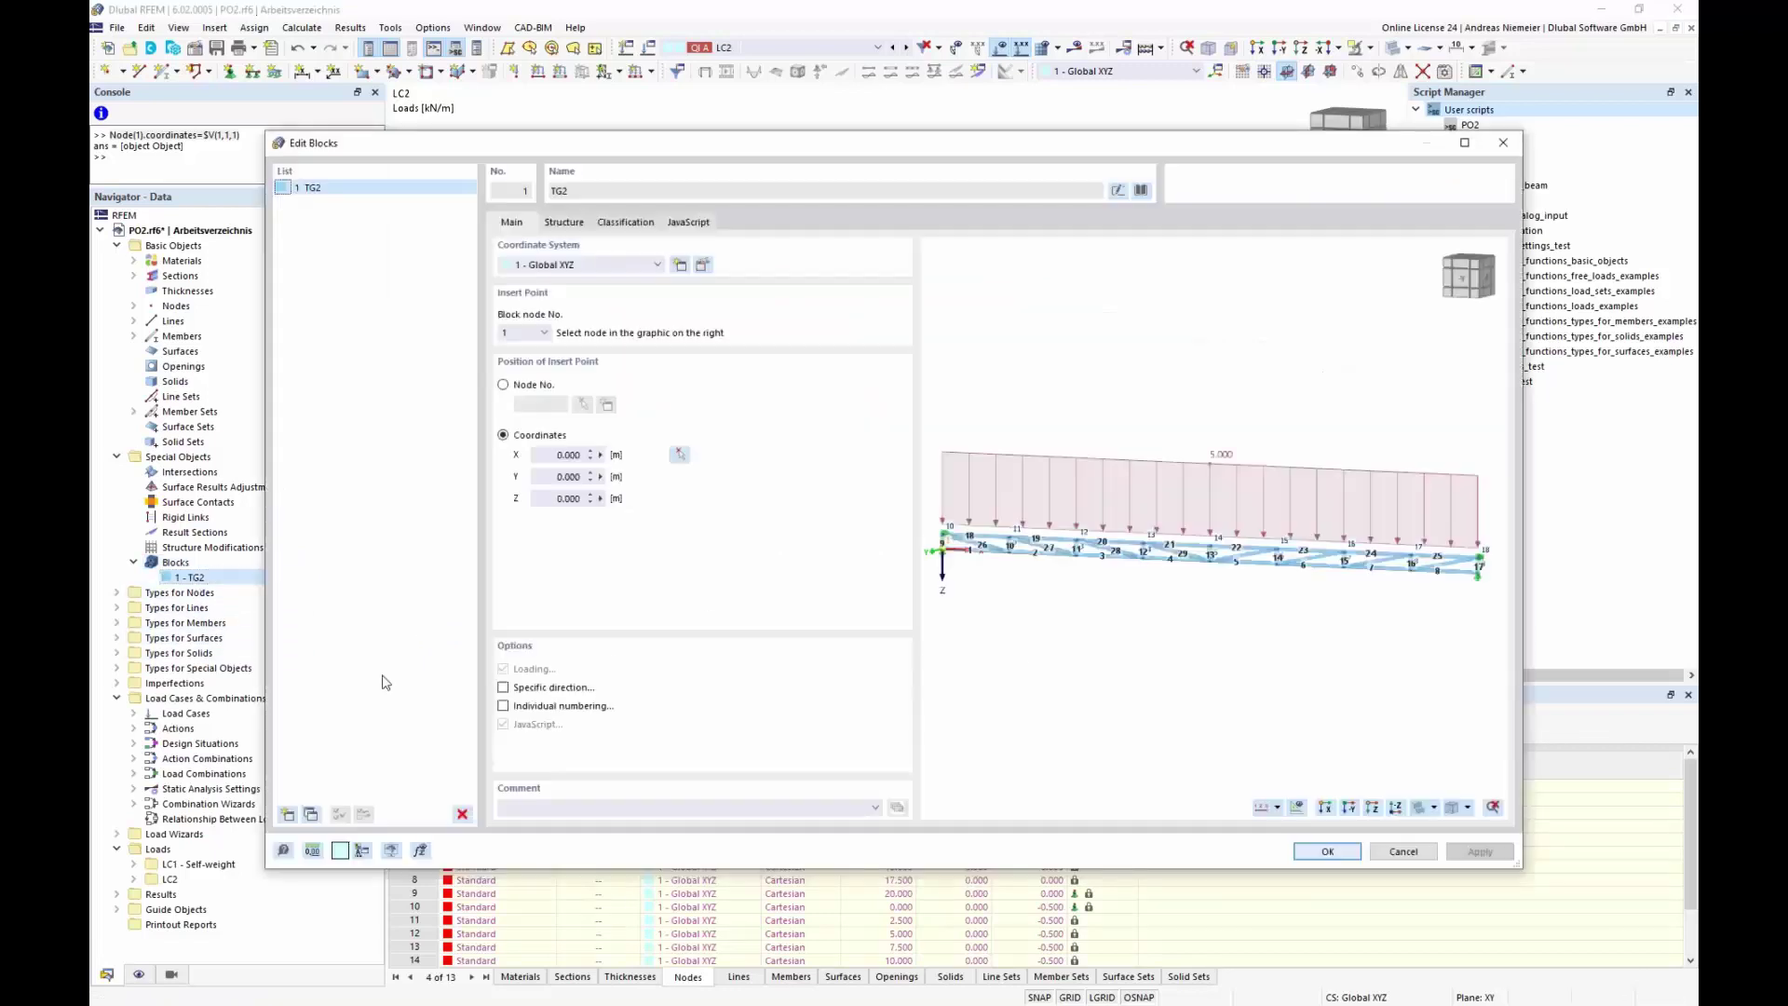
click(562, 222)
click(772, 274)
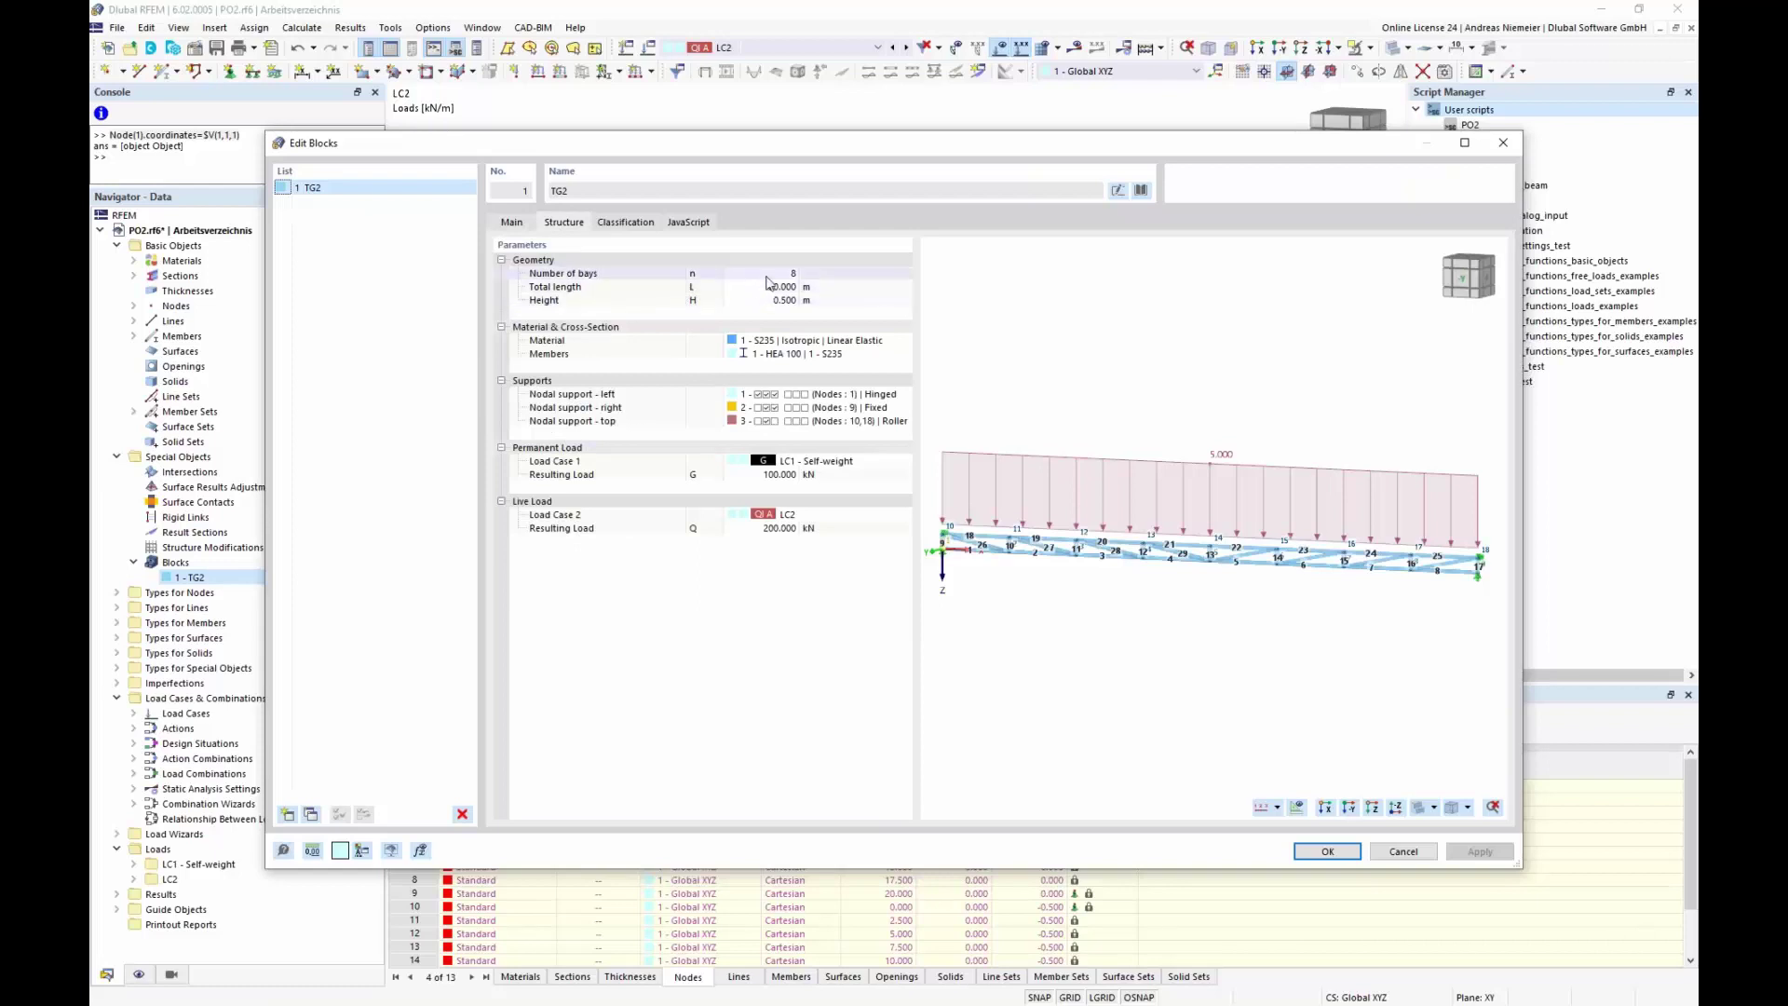
click(794, 273)
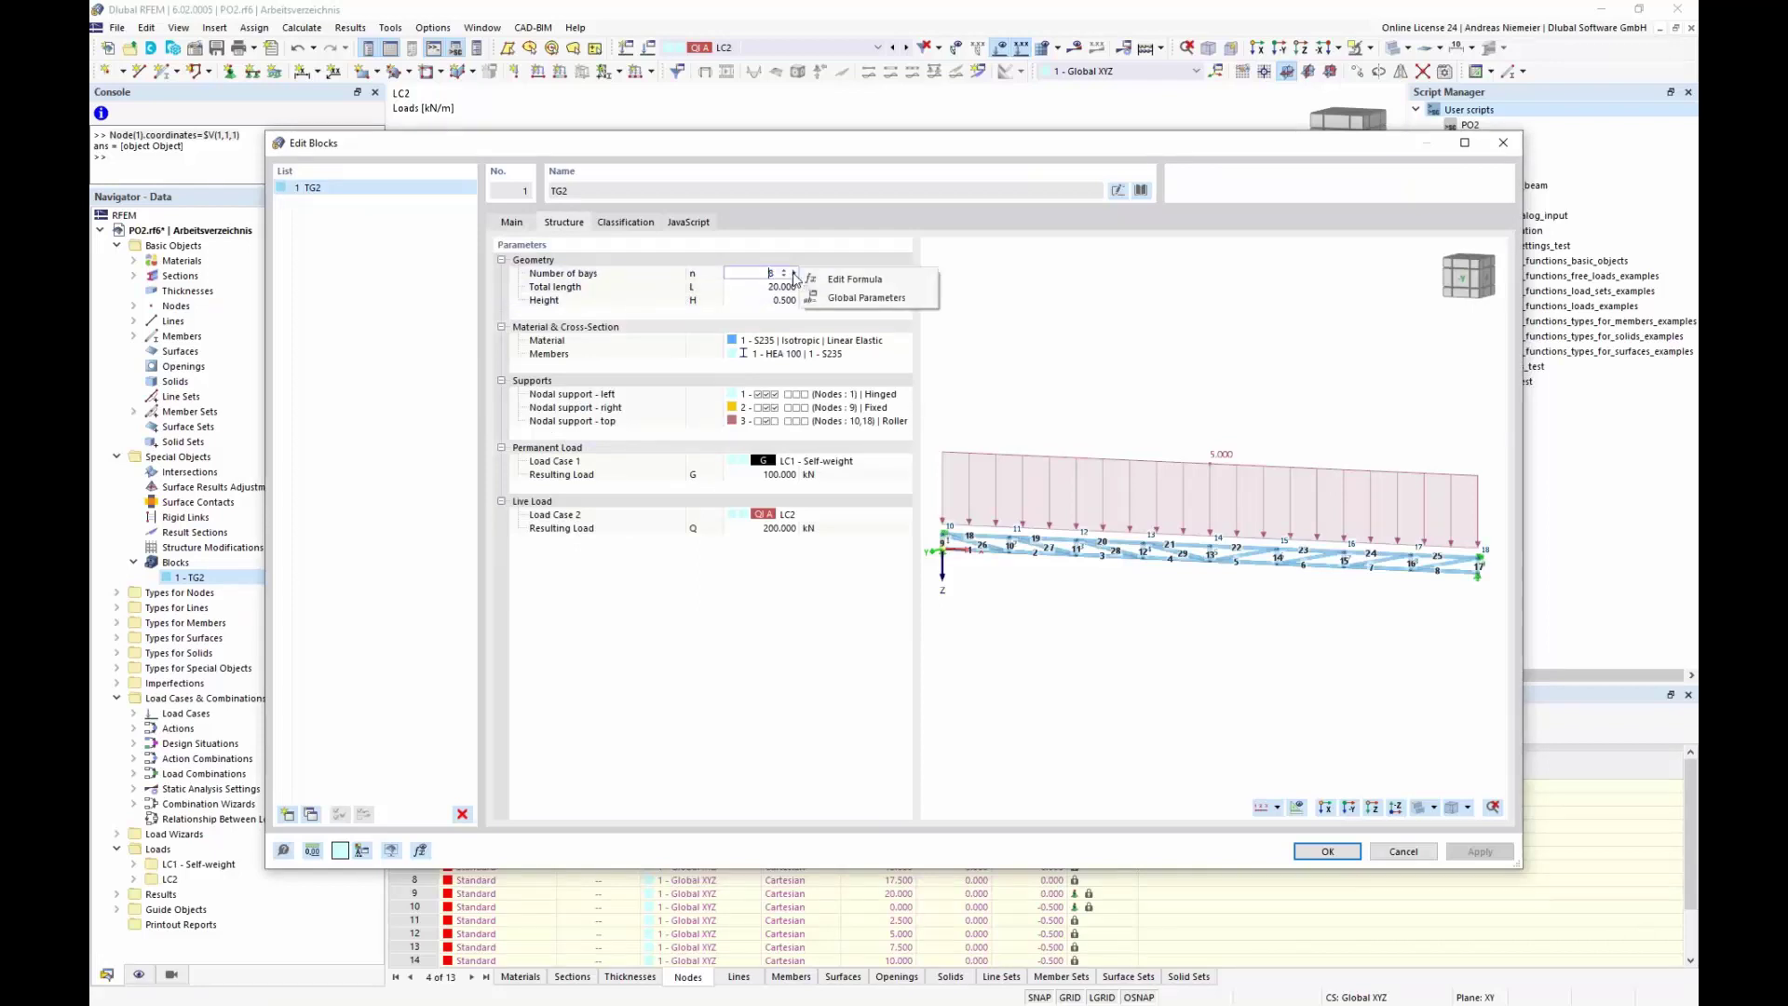
click(843, 278)
text(cell)
click(704, 437)
click(949, 620)
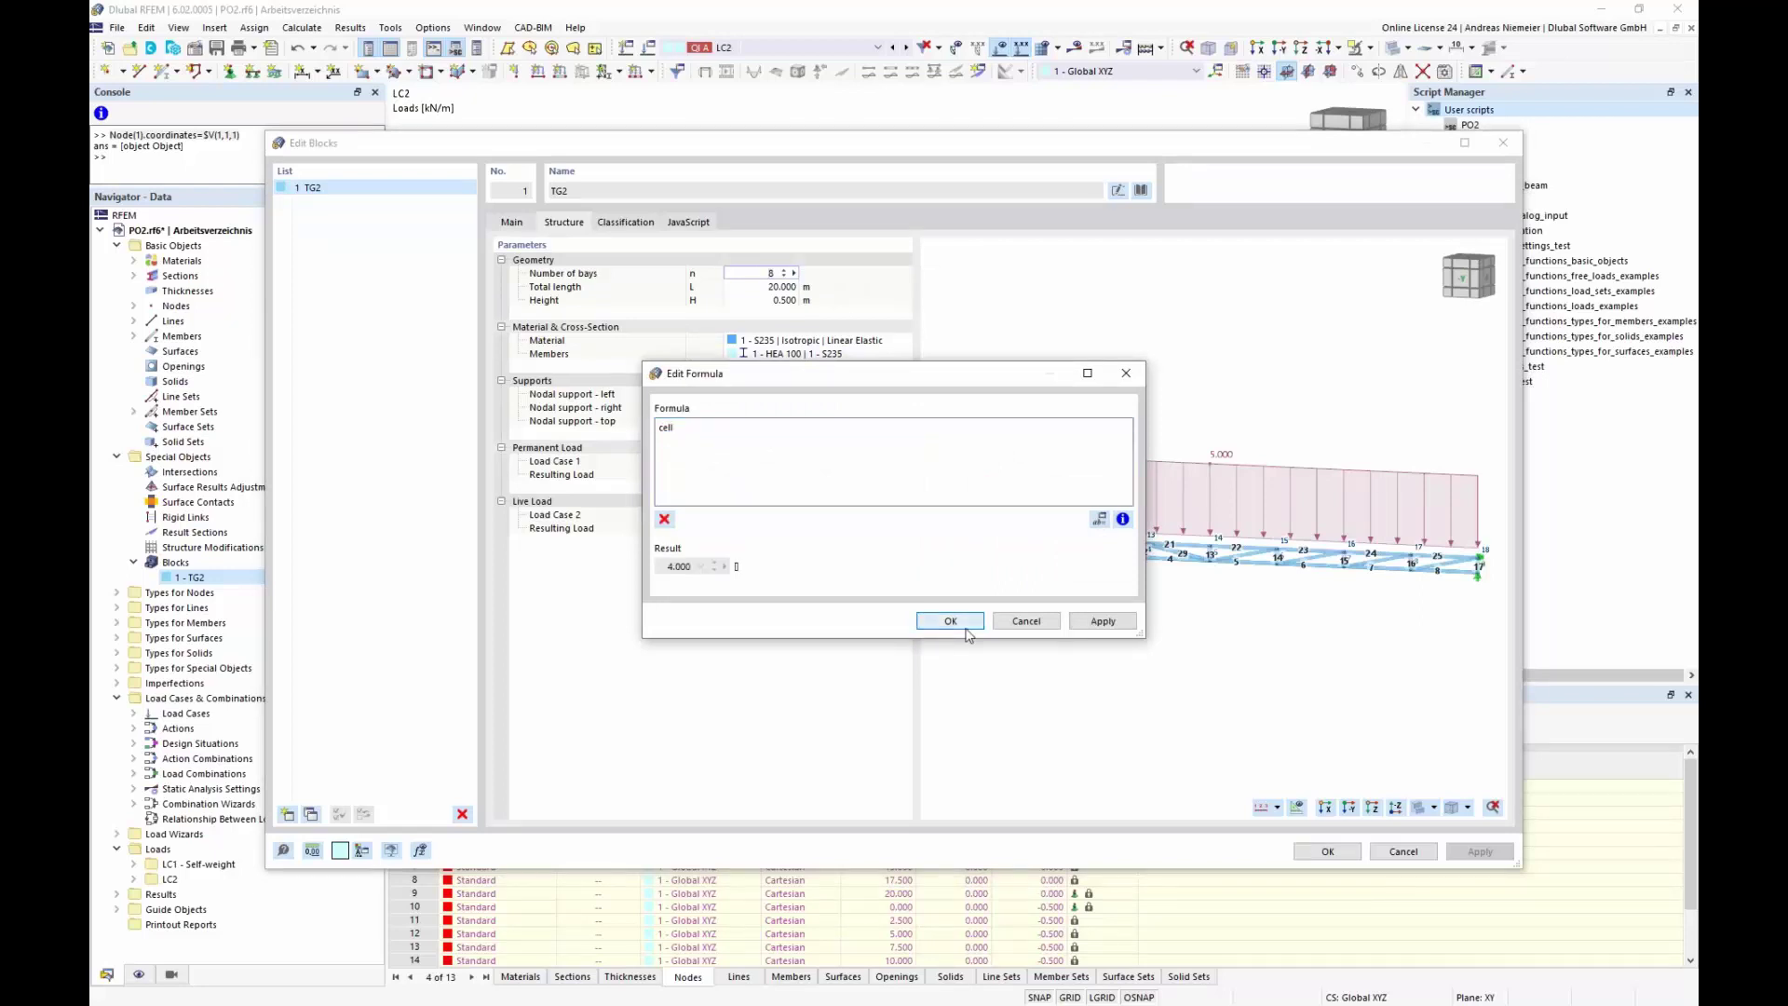
- Define the TG2 block's height by the formula height and regenerate the block in the model
click(793, 301)
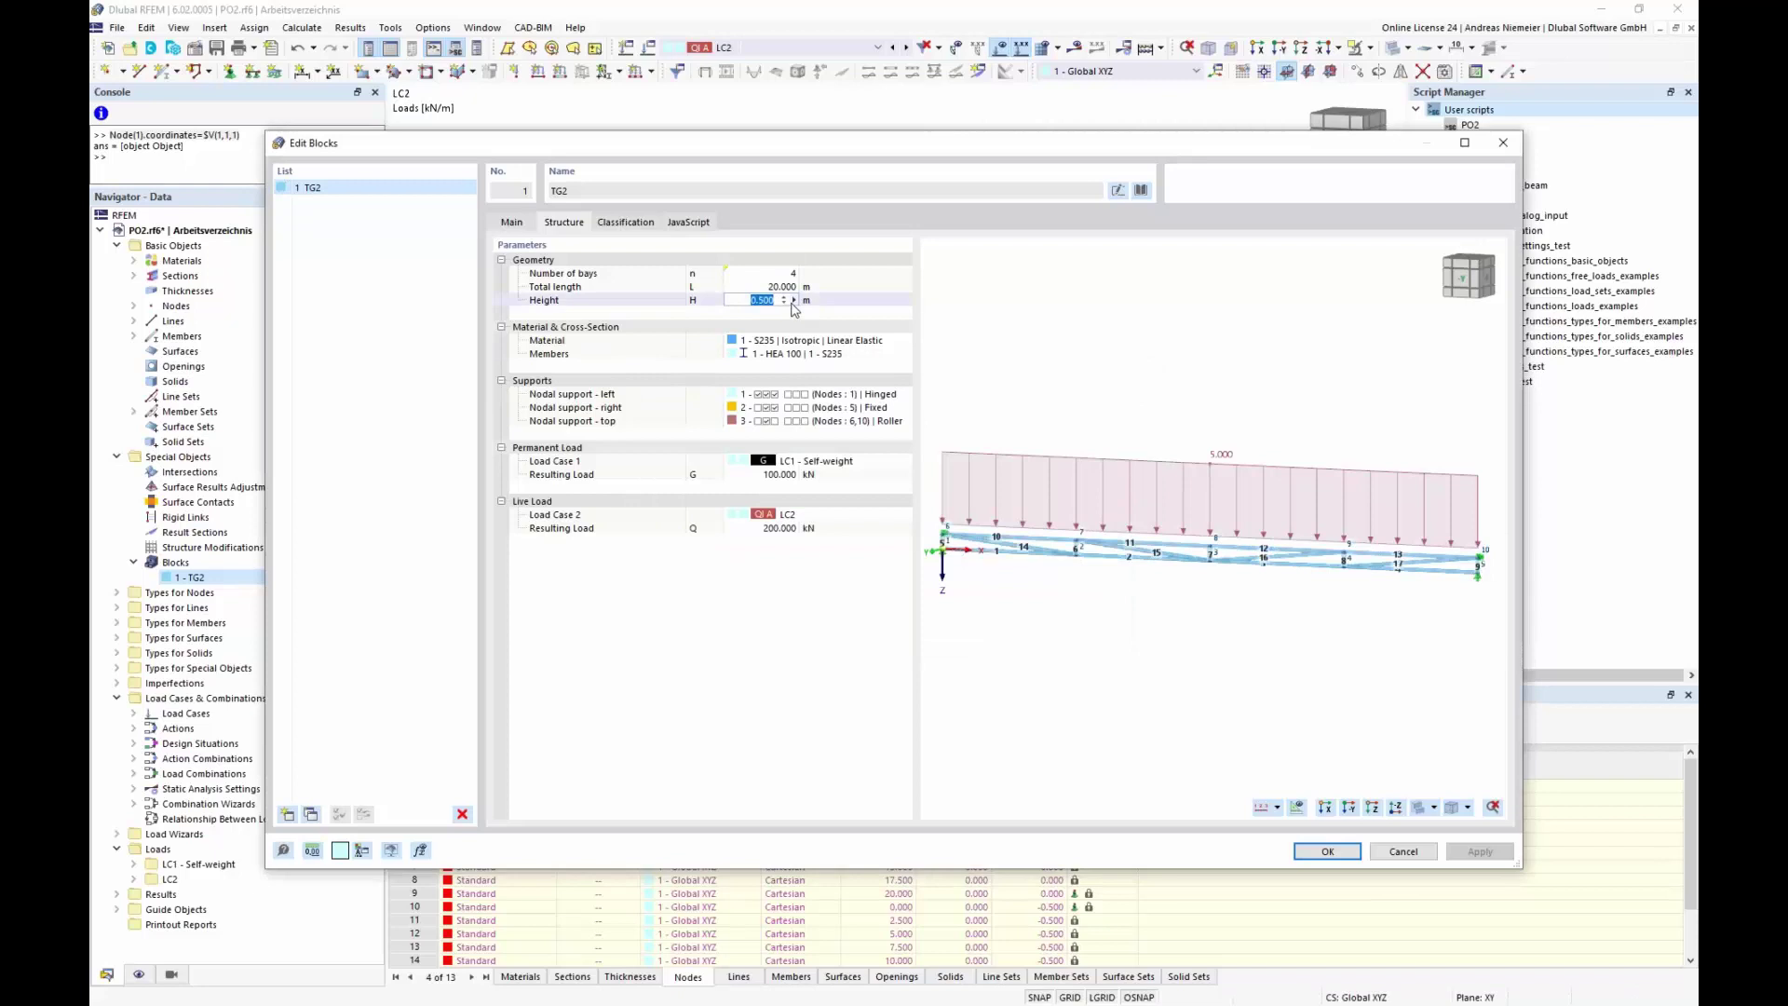
click(794, 300)
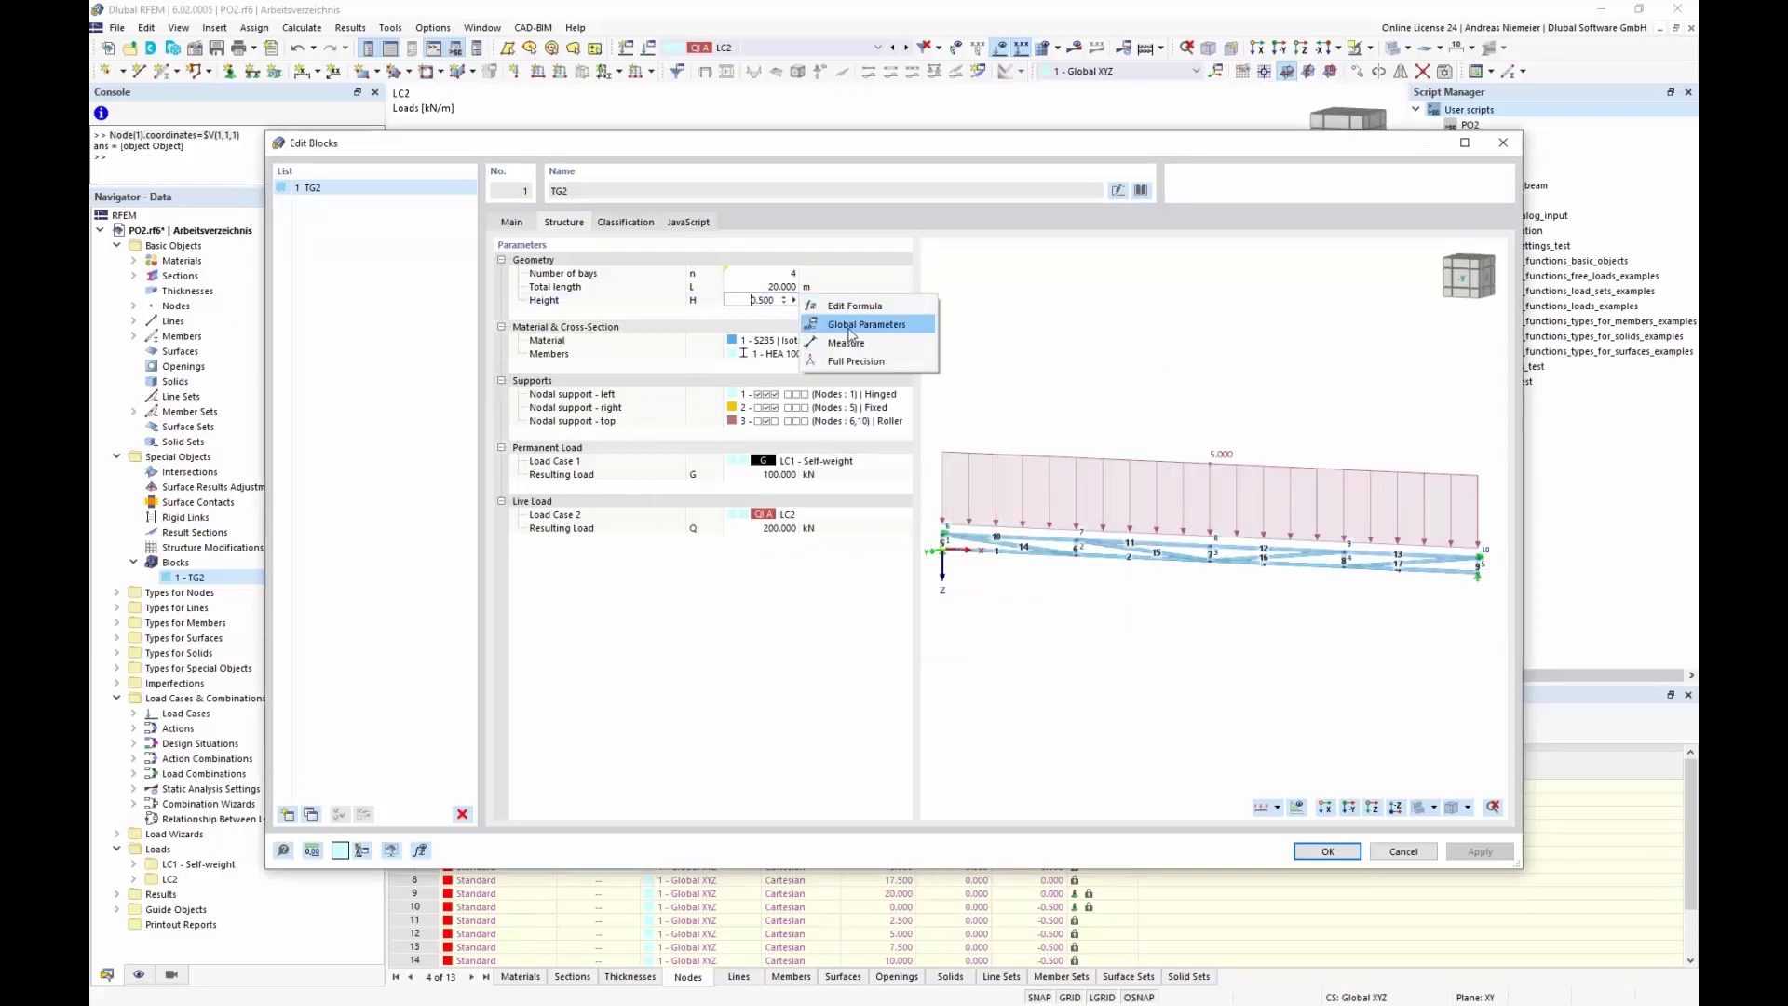
click(853, 307)
text(he)
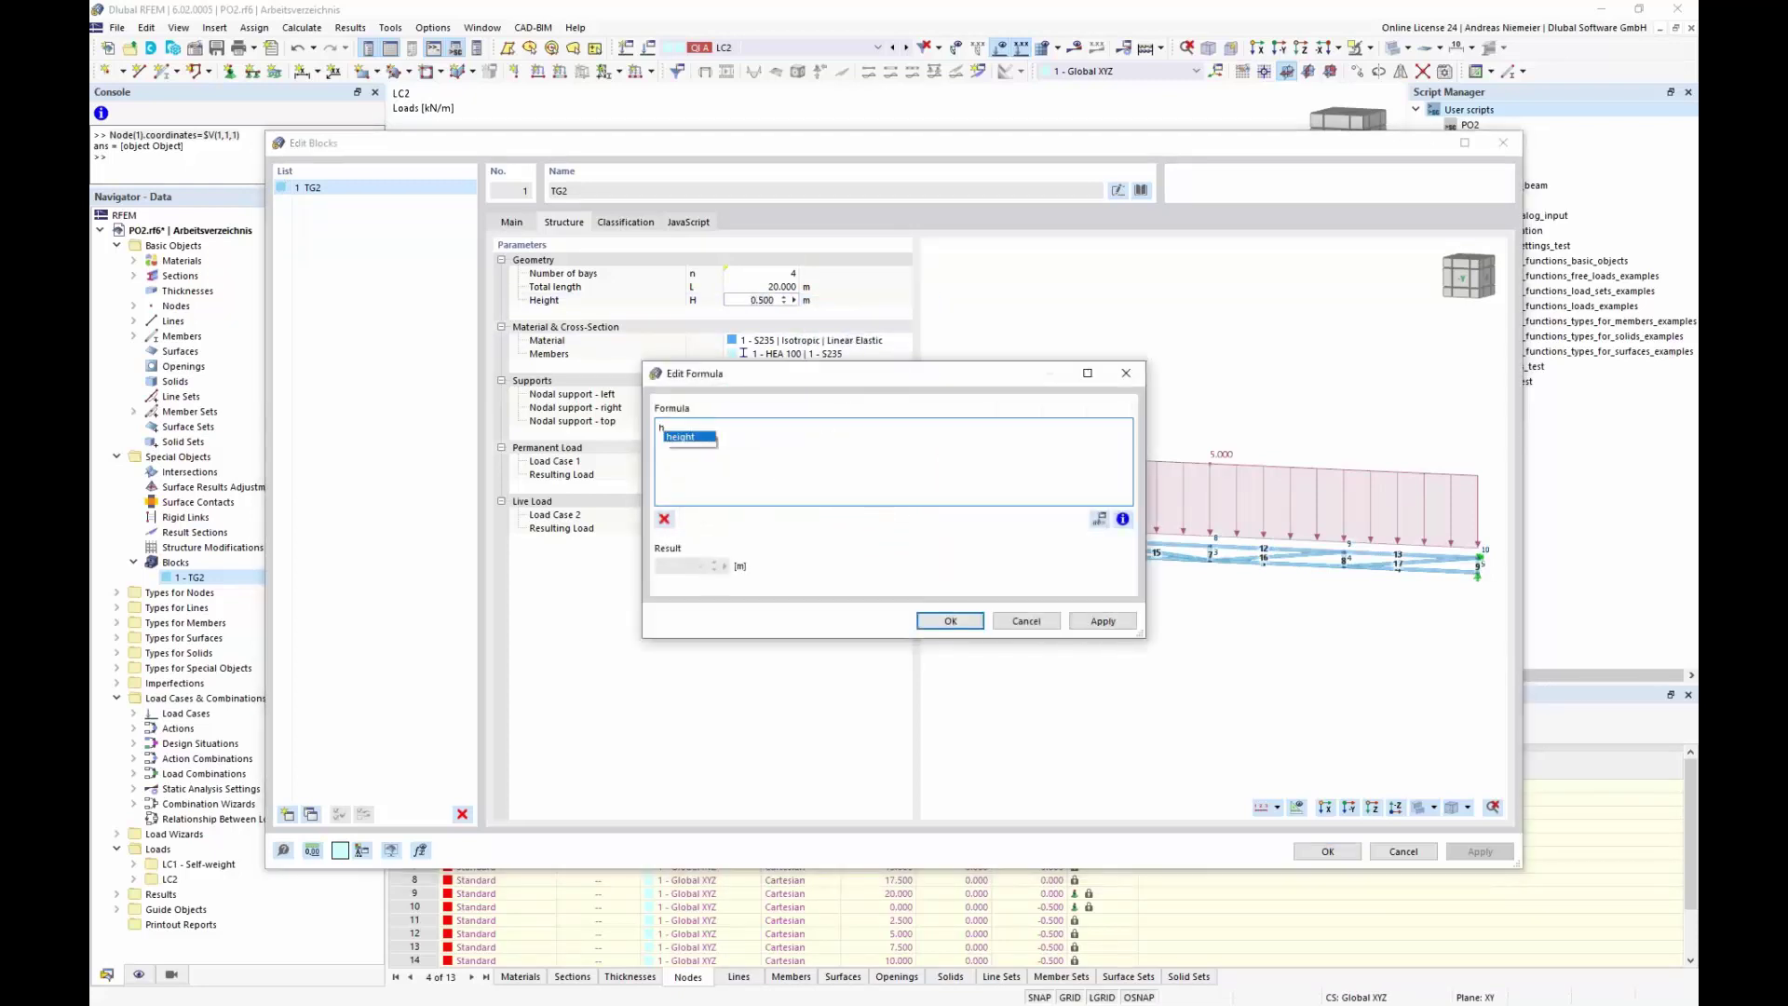
double_click(690, 438)
click(950, 622)
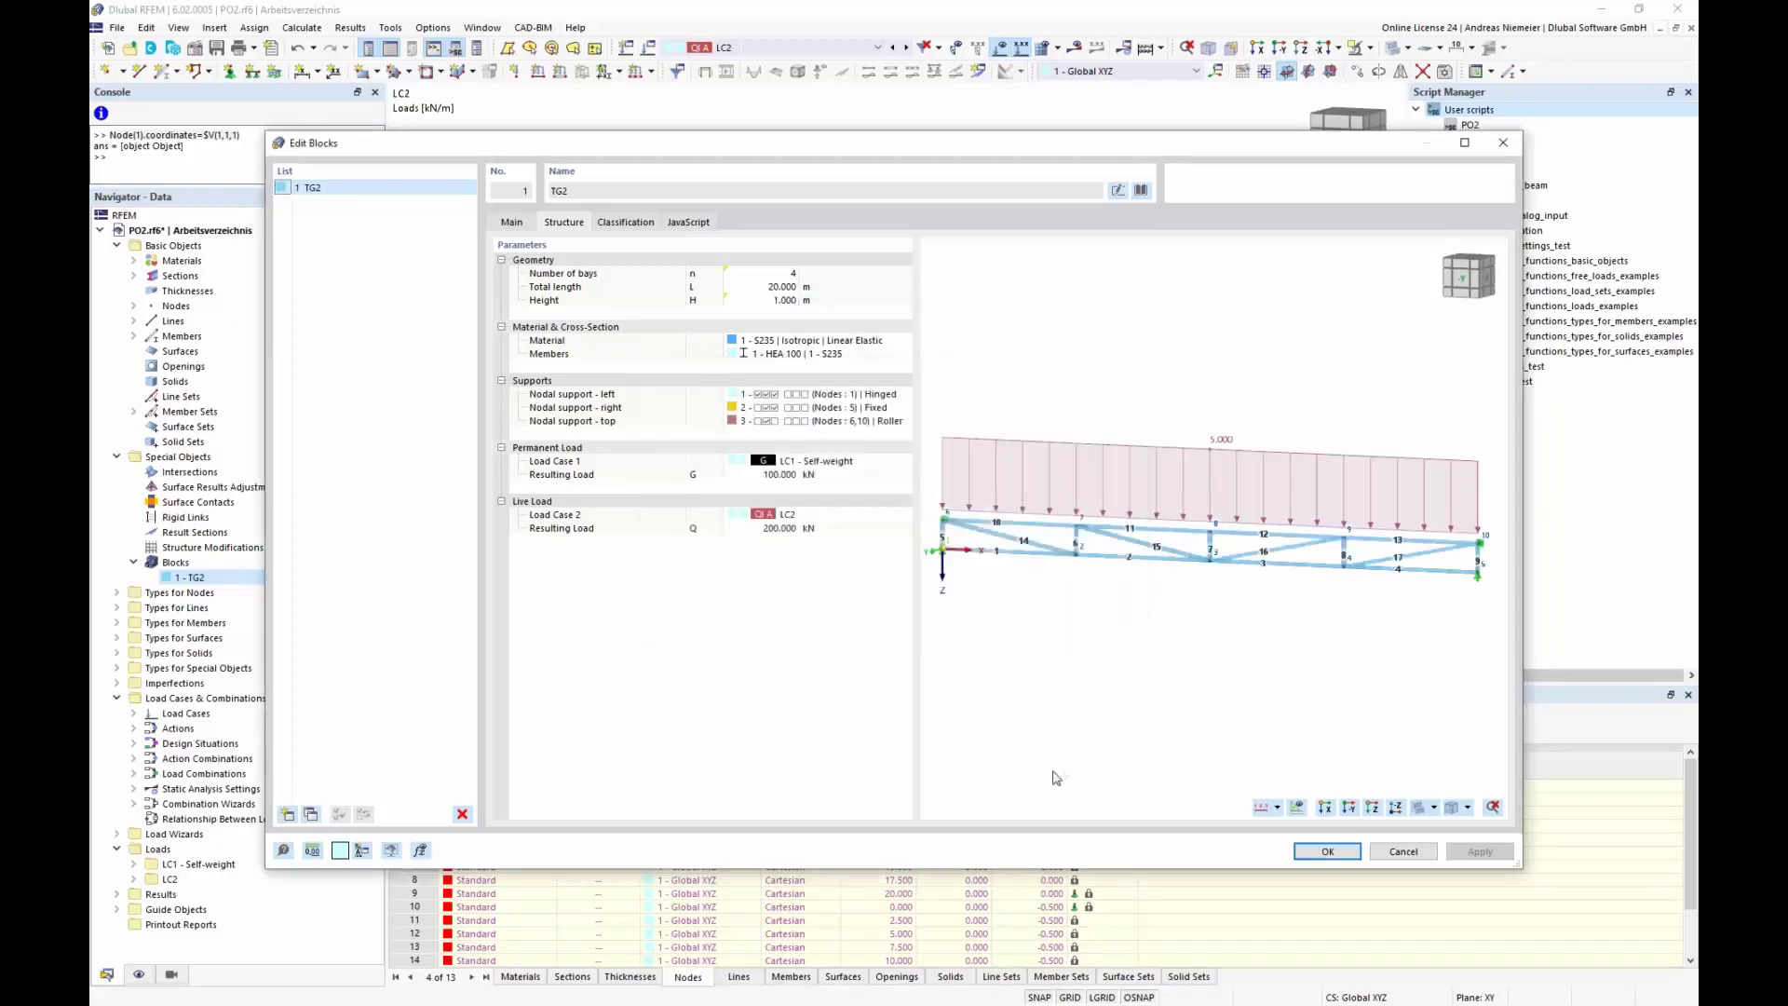
click(1324, 851)
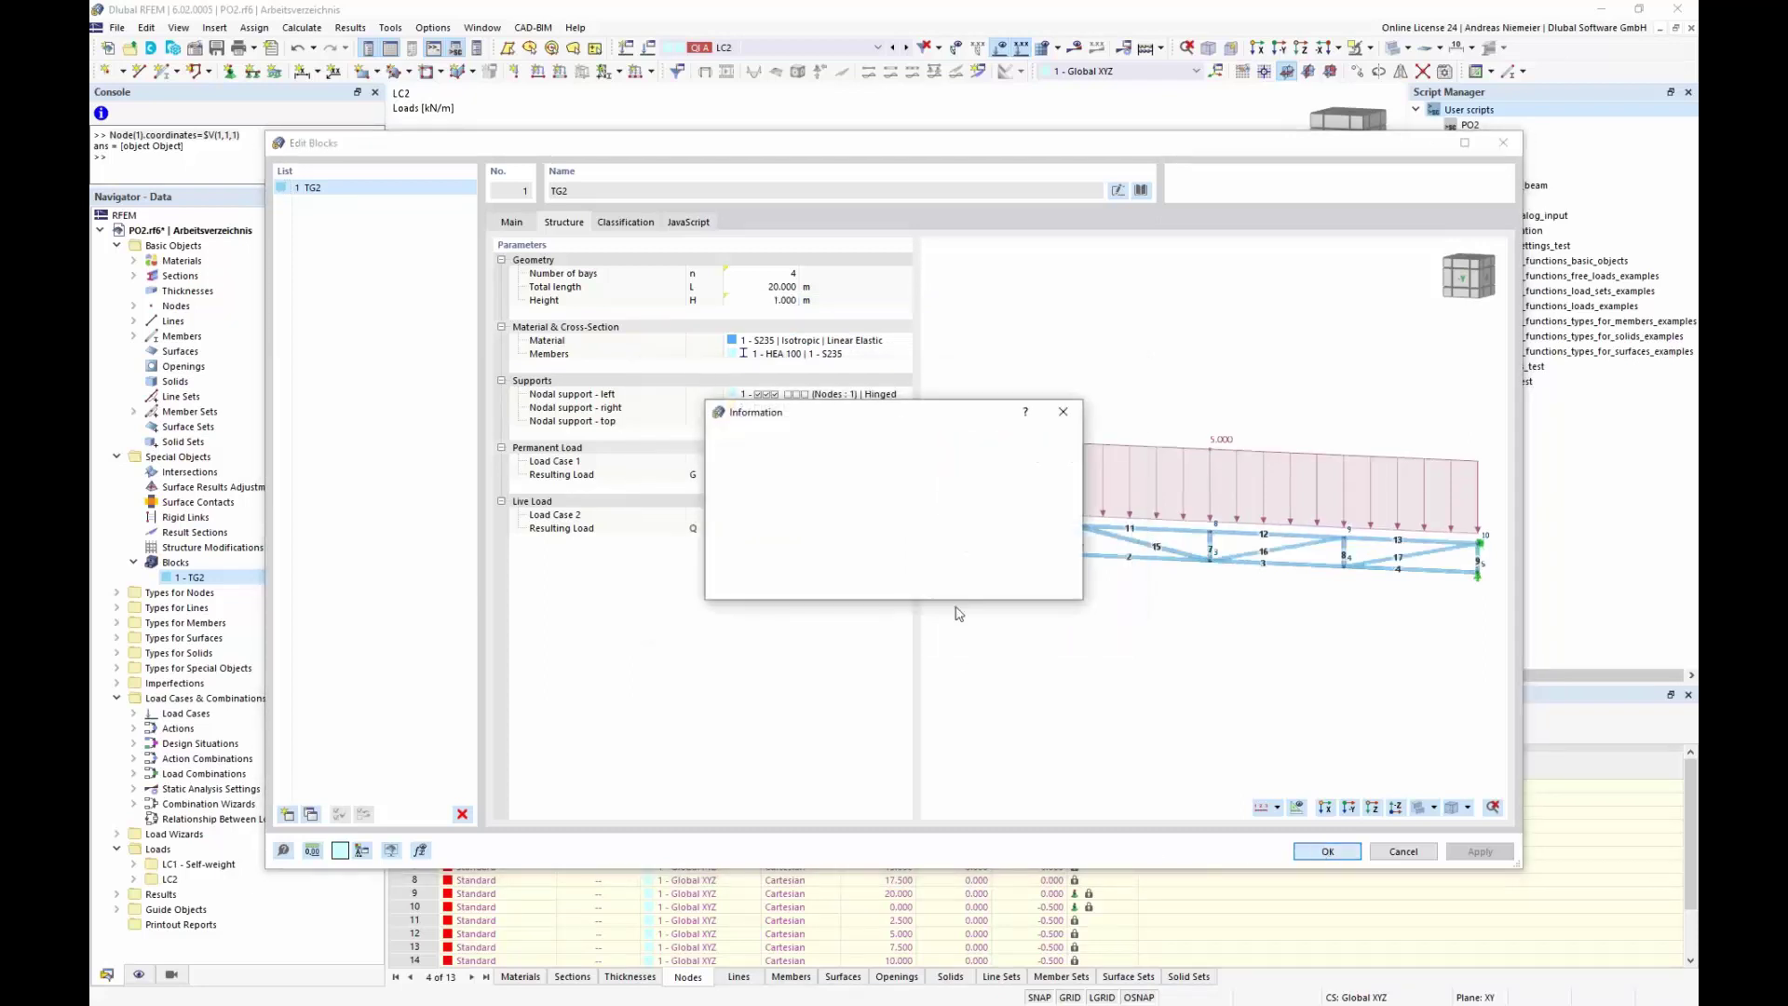
click(1037, 585)
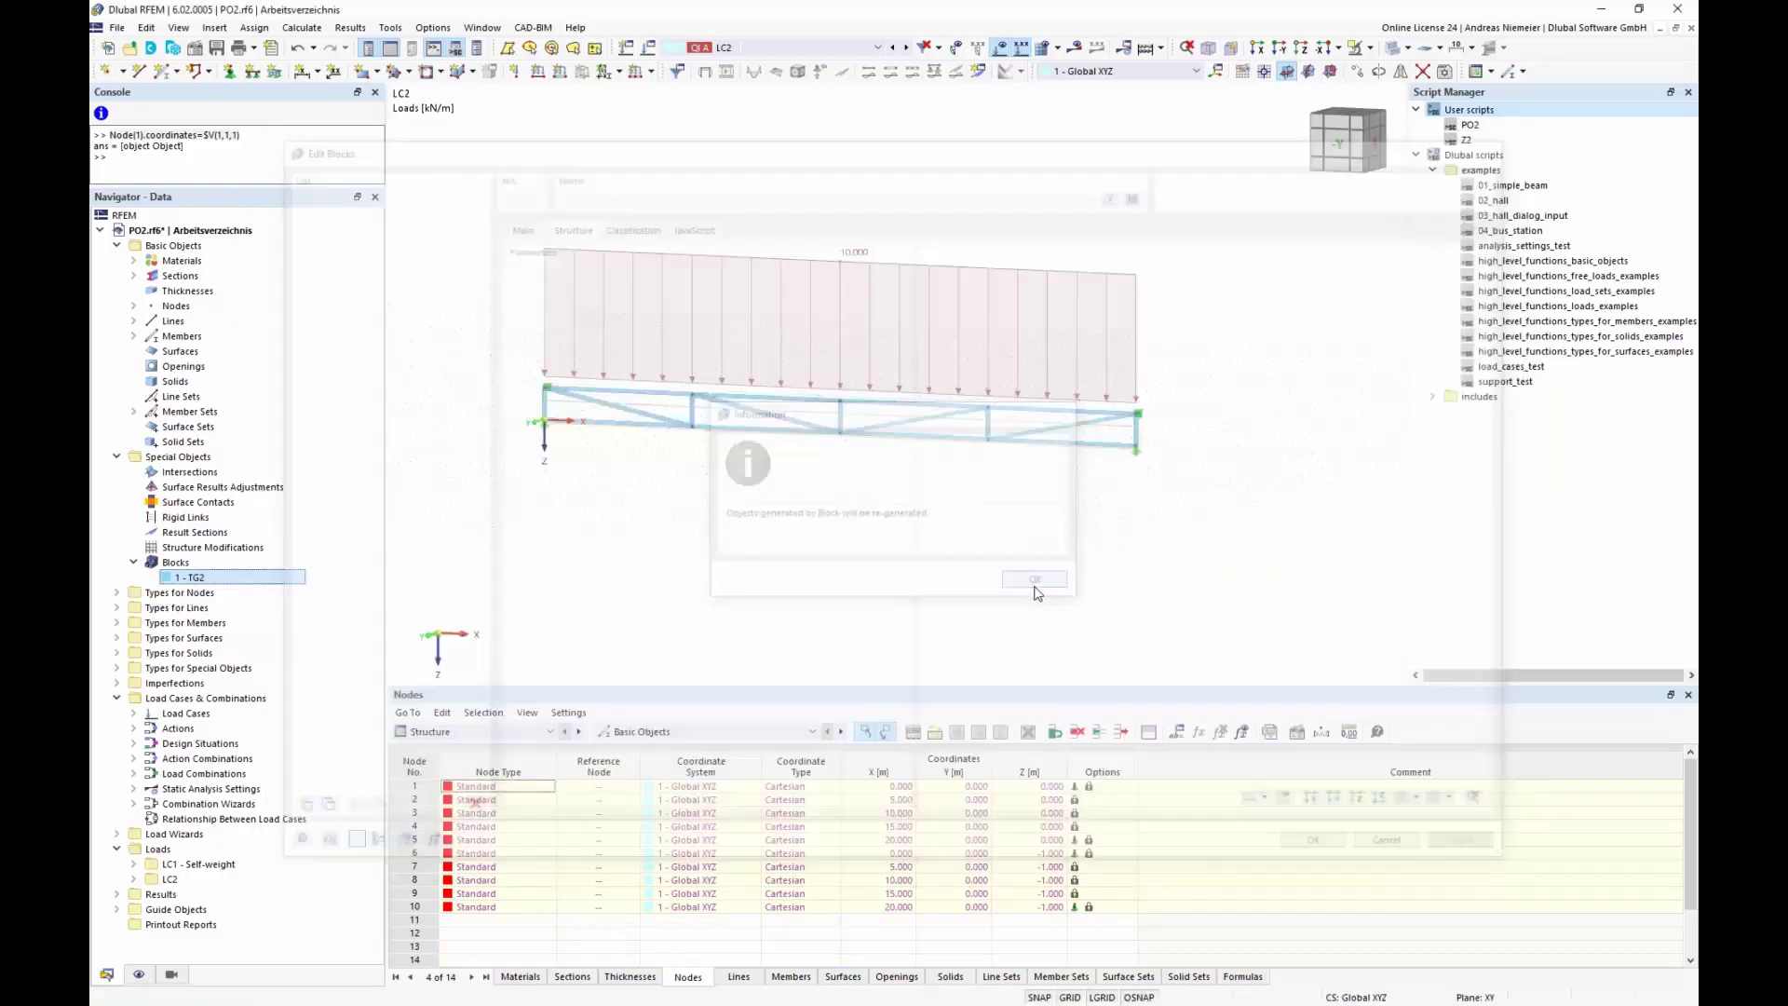
ctrl+middle_drag(708, 354, 931, 438)
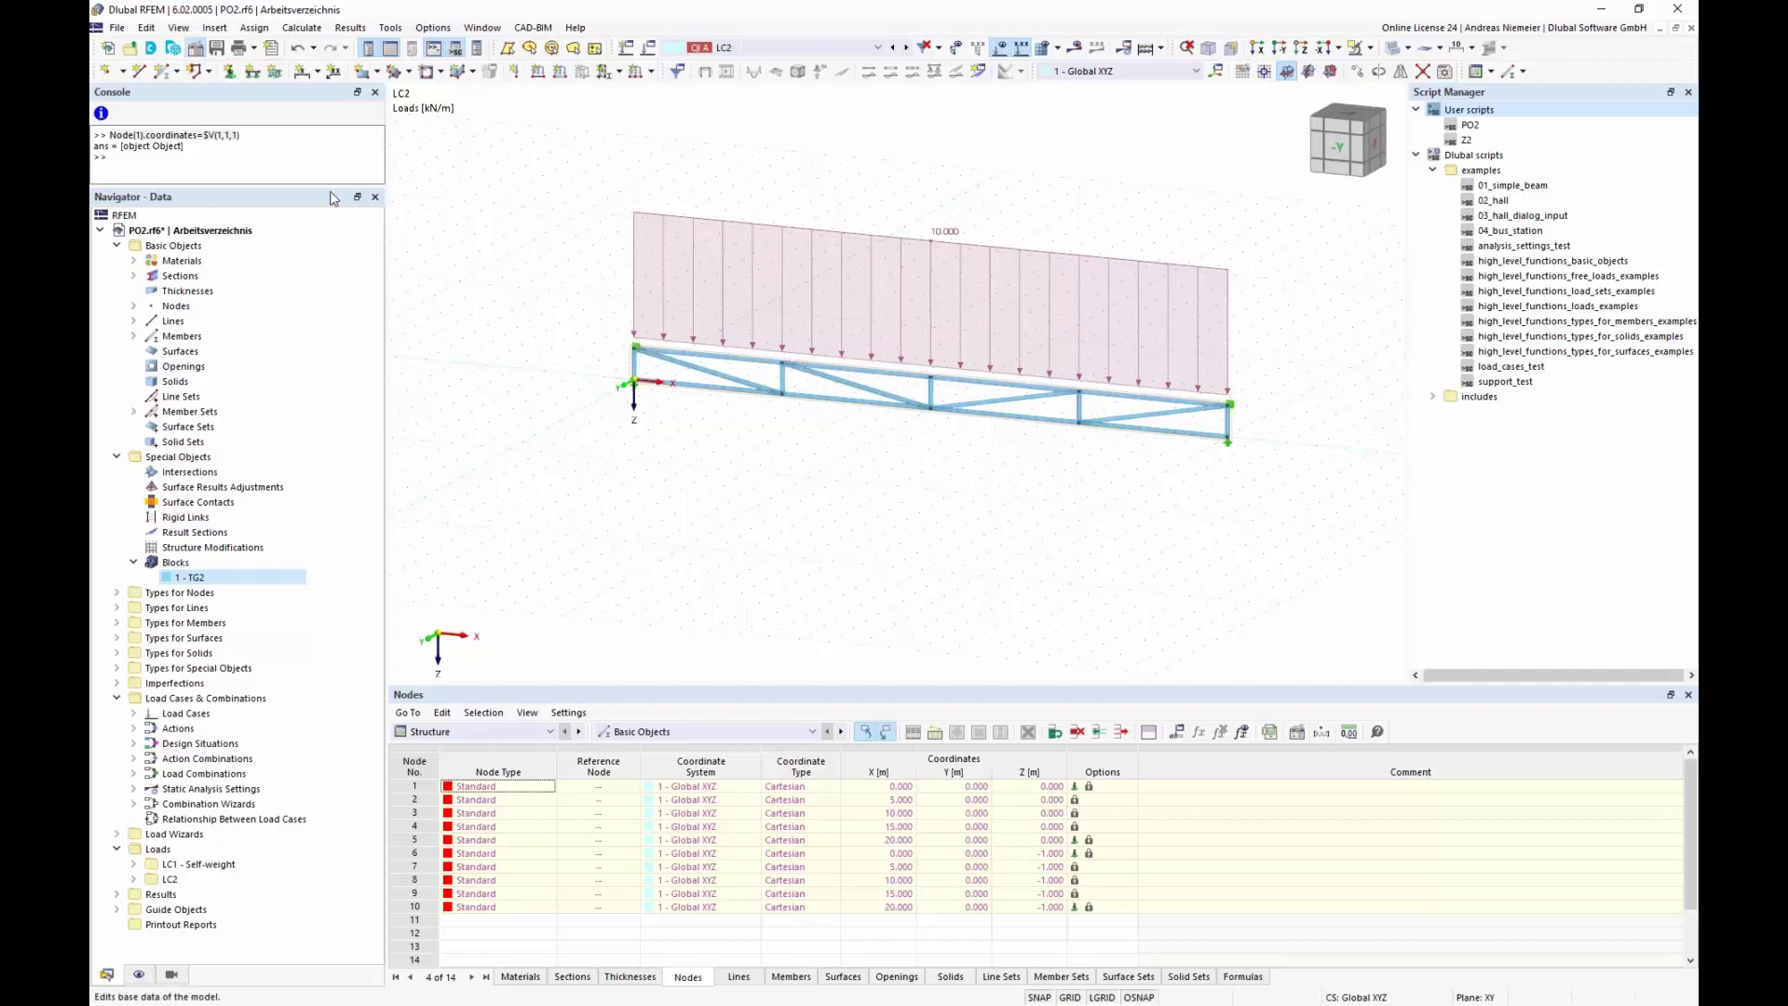
- Activate the Stress-Strain Analysis add-on in the model's base data
double_click(713, 448)
click(622, 185)
click(908, 300)
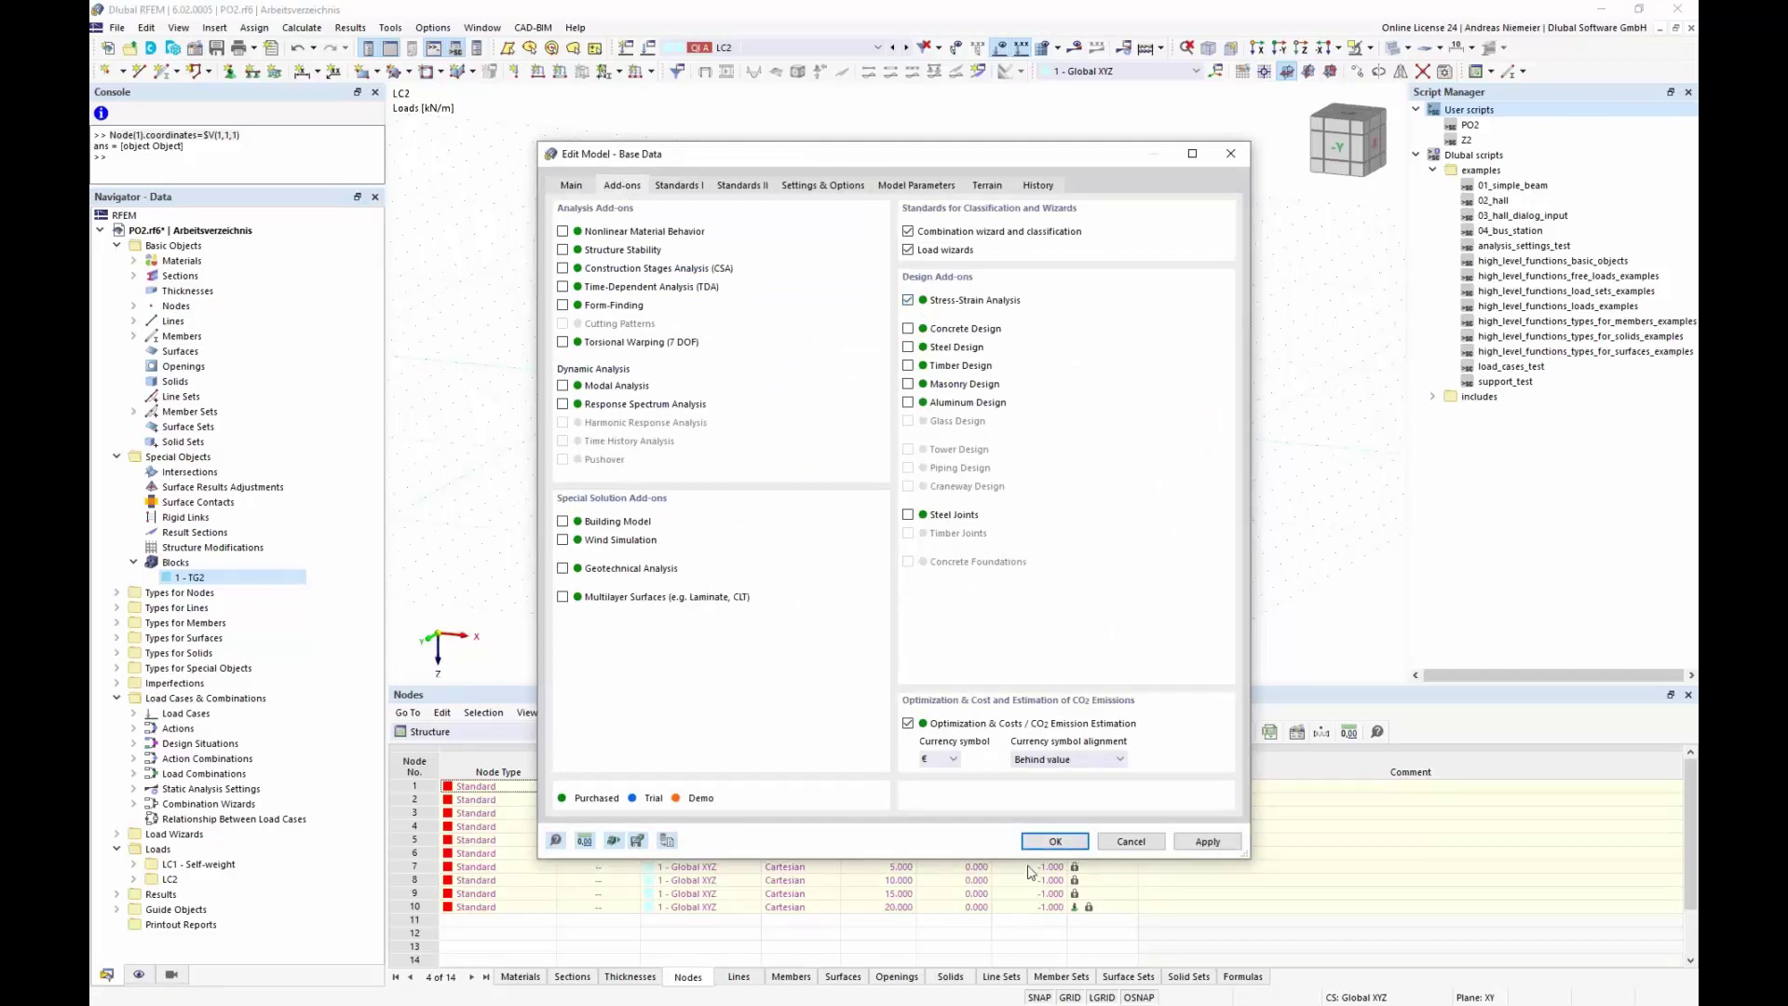
click(1054, 841)
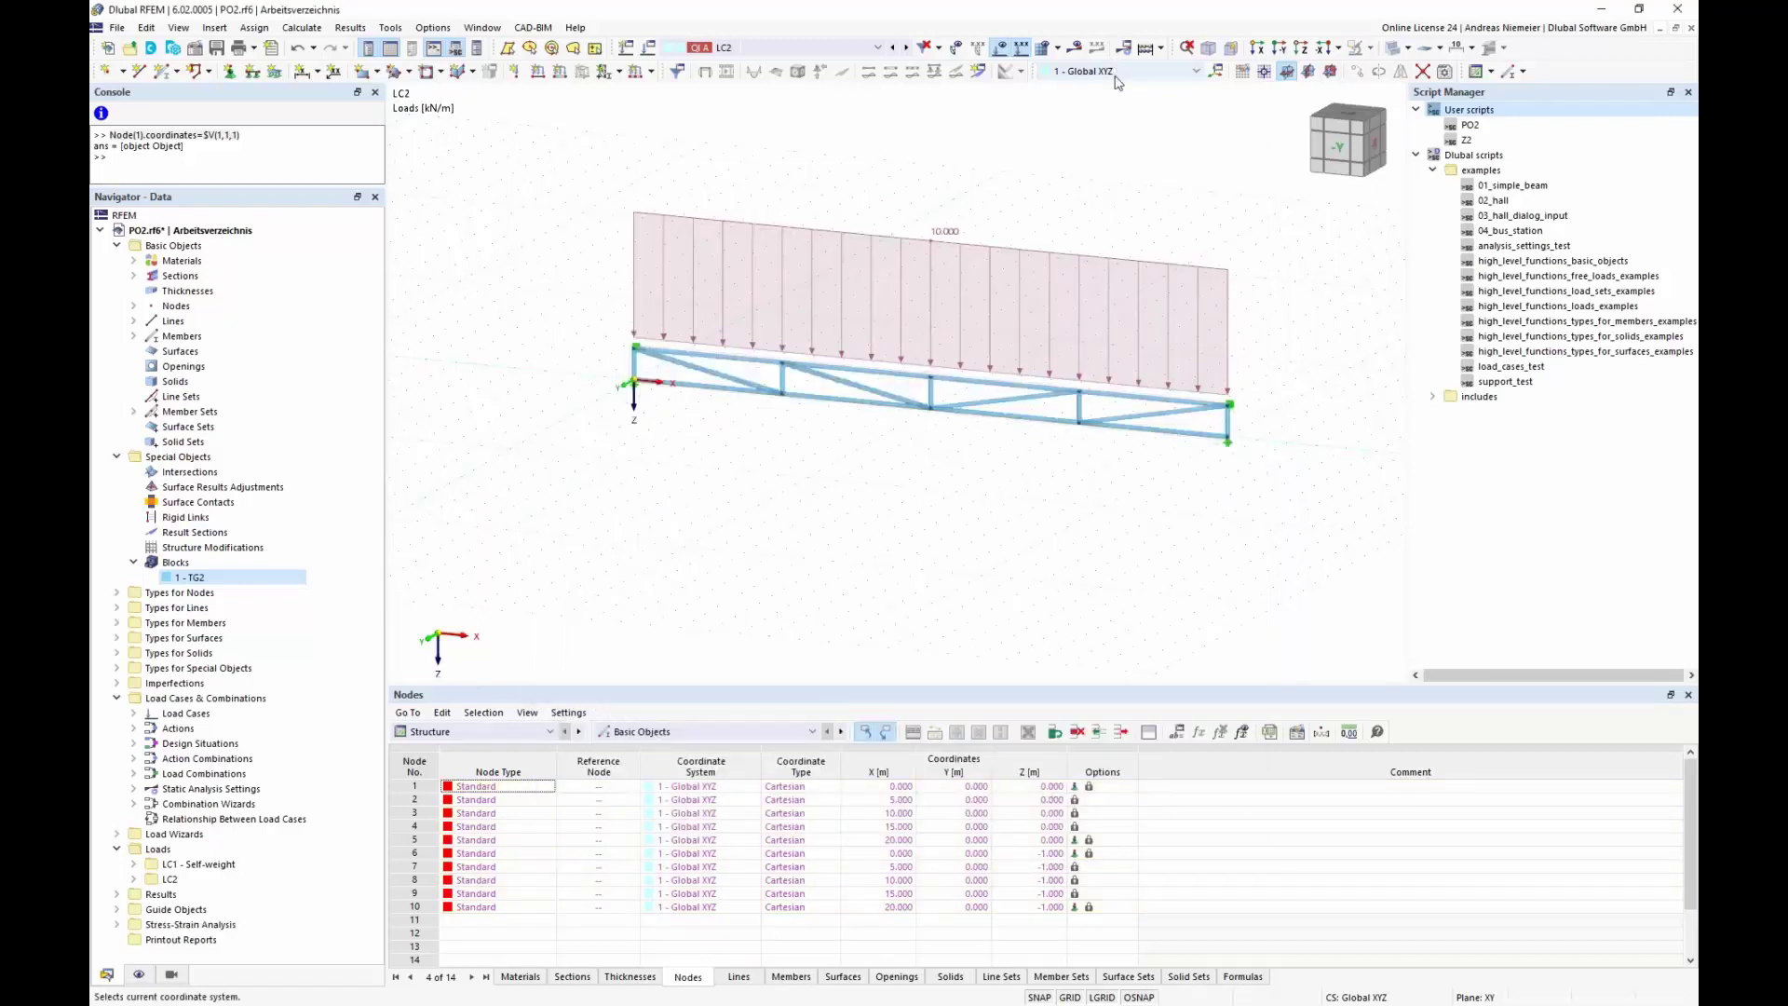
- Delete the three SLS design situations DS2 to DS4, keeping only the ULS design situation DS1
click(667, 47)
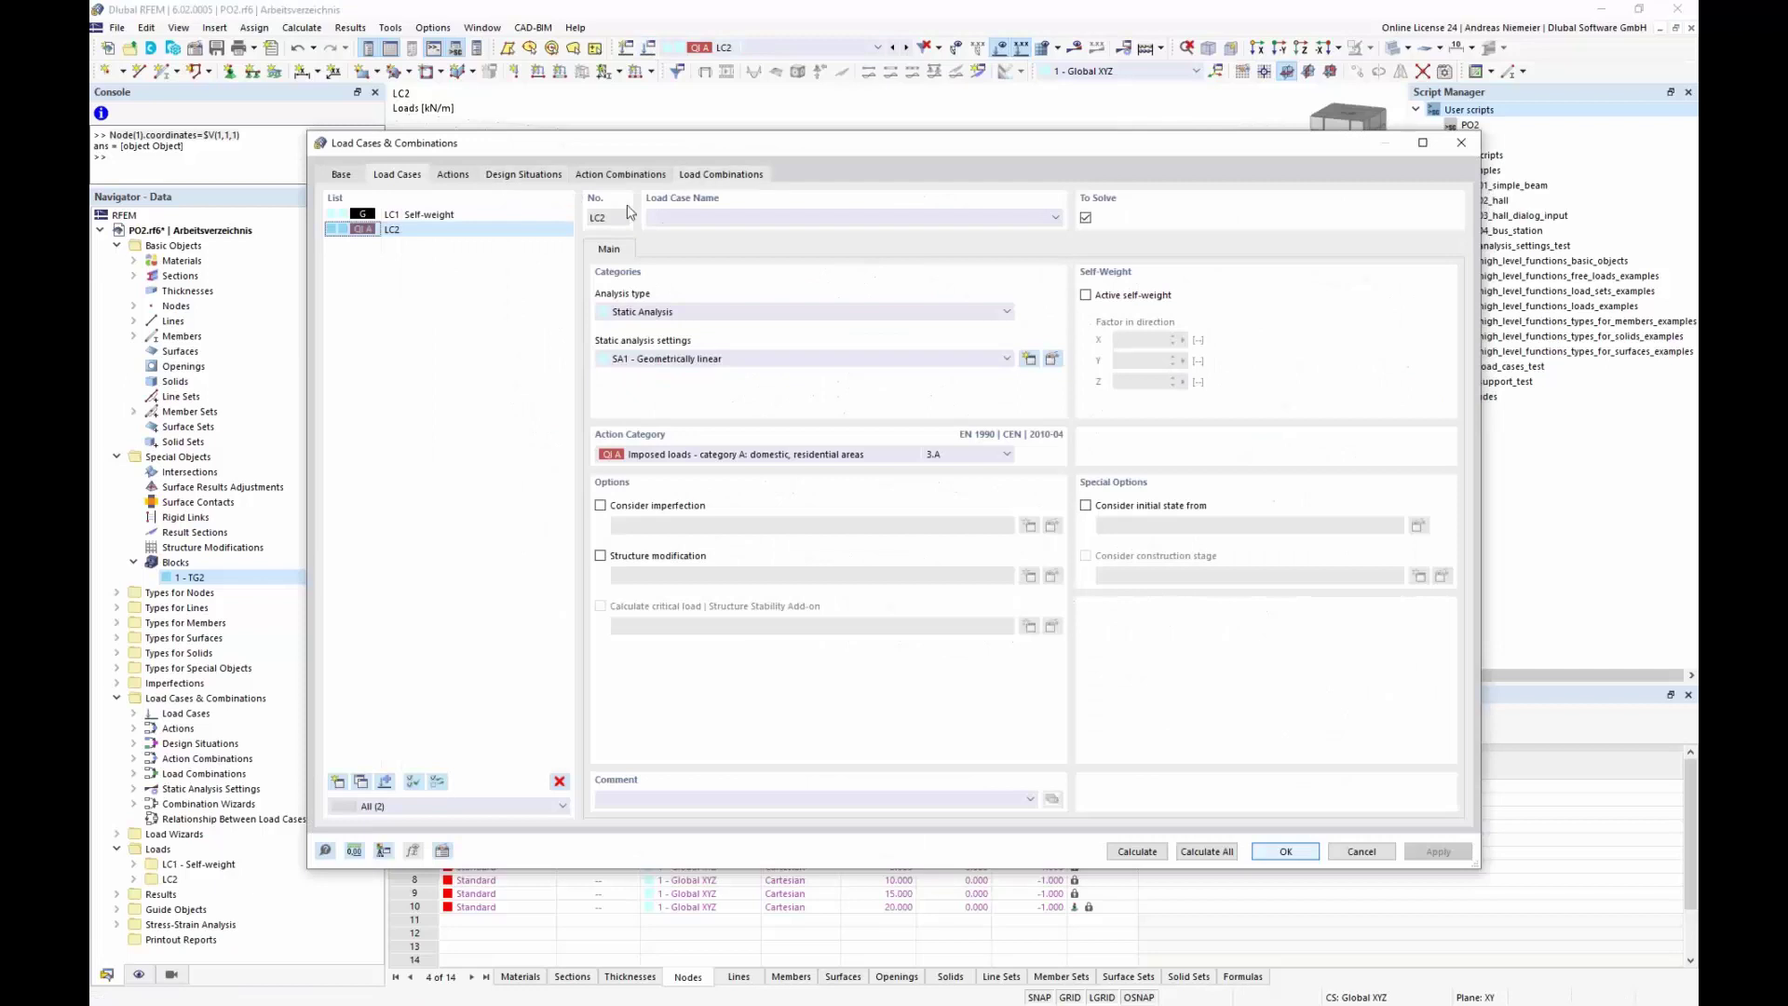
click(521, 175)
click(428, 233)
shift+click(432, 262)
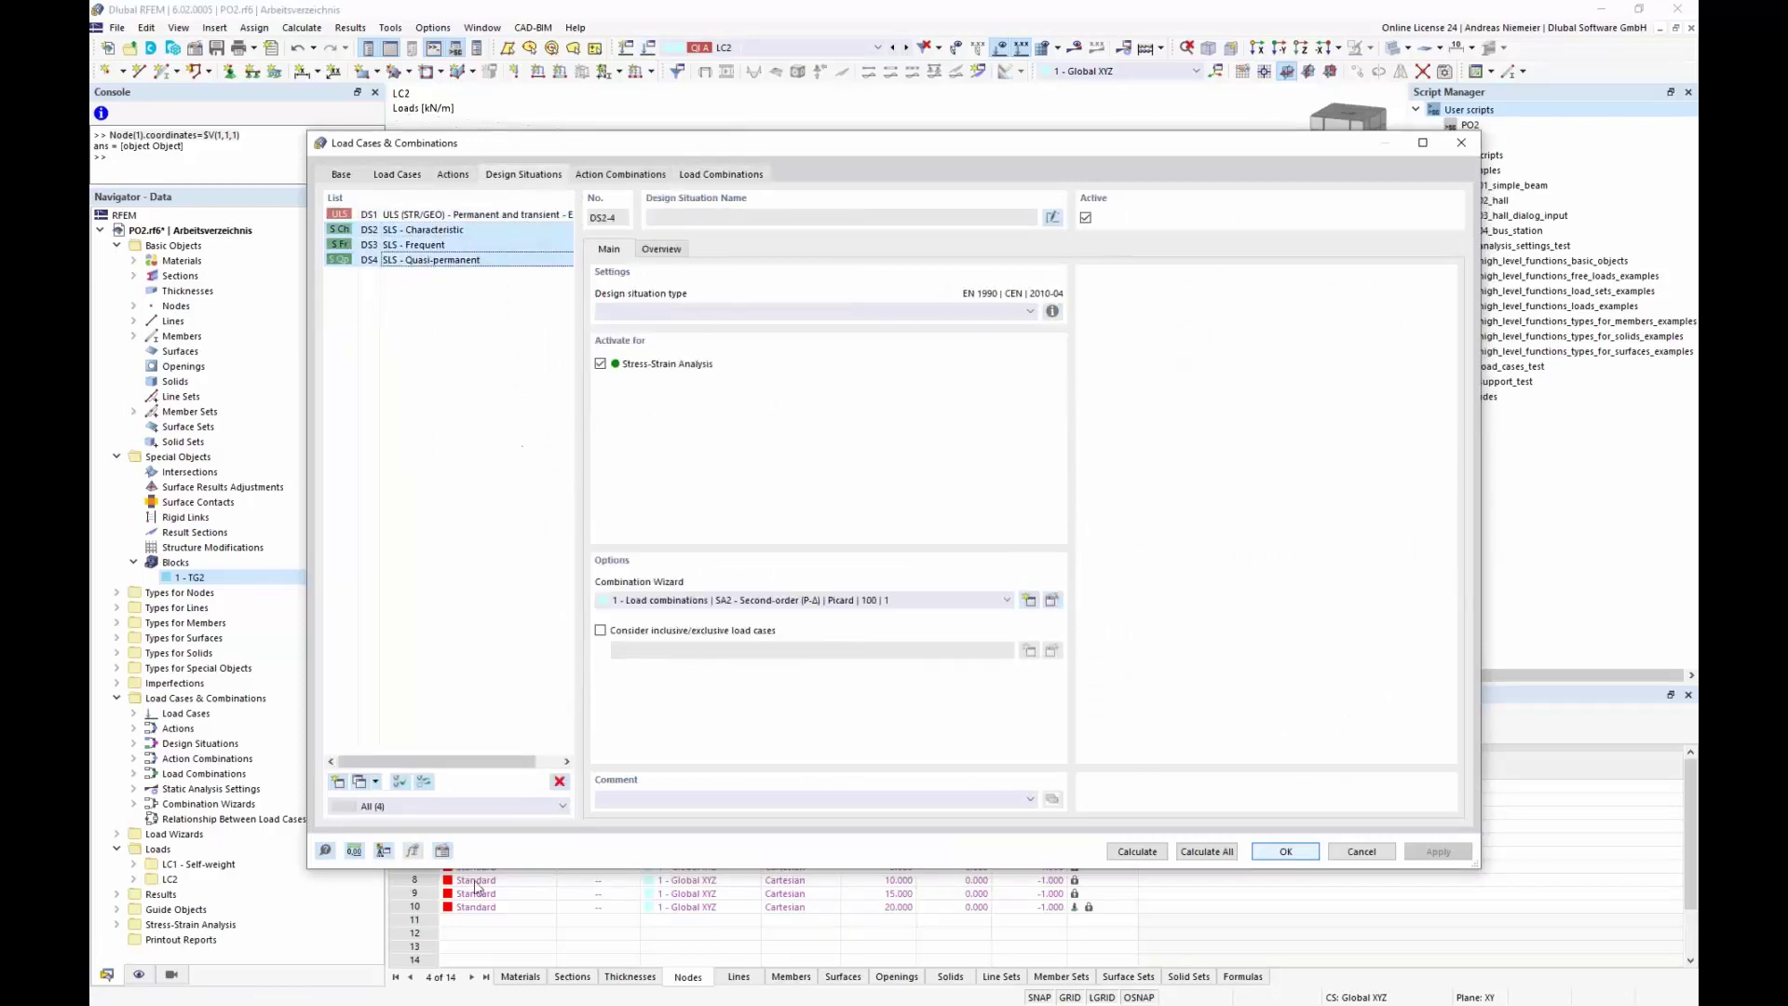
click(559, 782)
click(900, 566)
- Assign combination wizard 2 - Load combinations | SA1 - Geometrically linear to design situation DS1 and calculate everything
click(1053, 600)
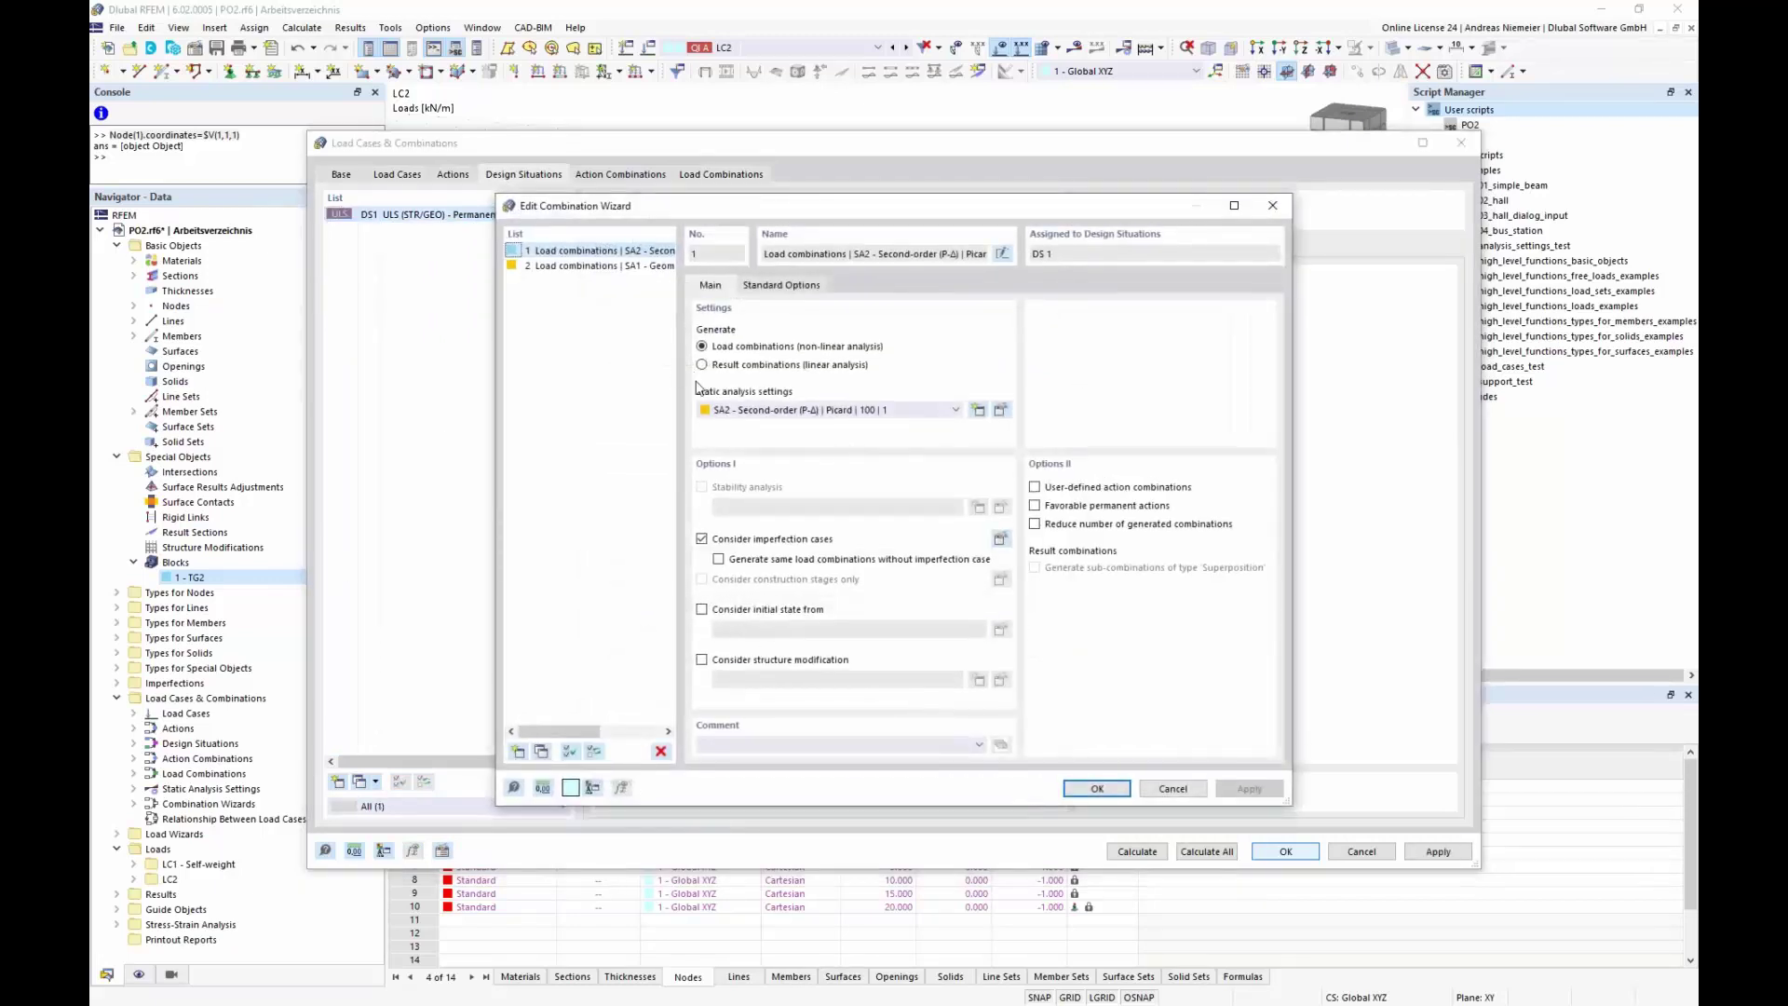
click(1155, 788)
click(797, 600)
click(780, 639)
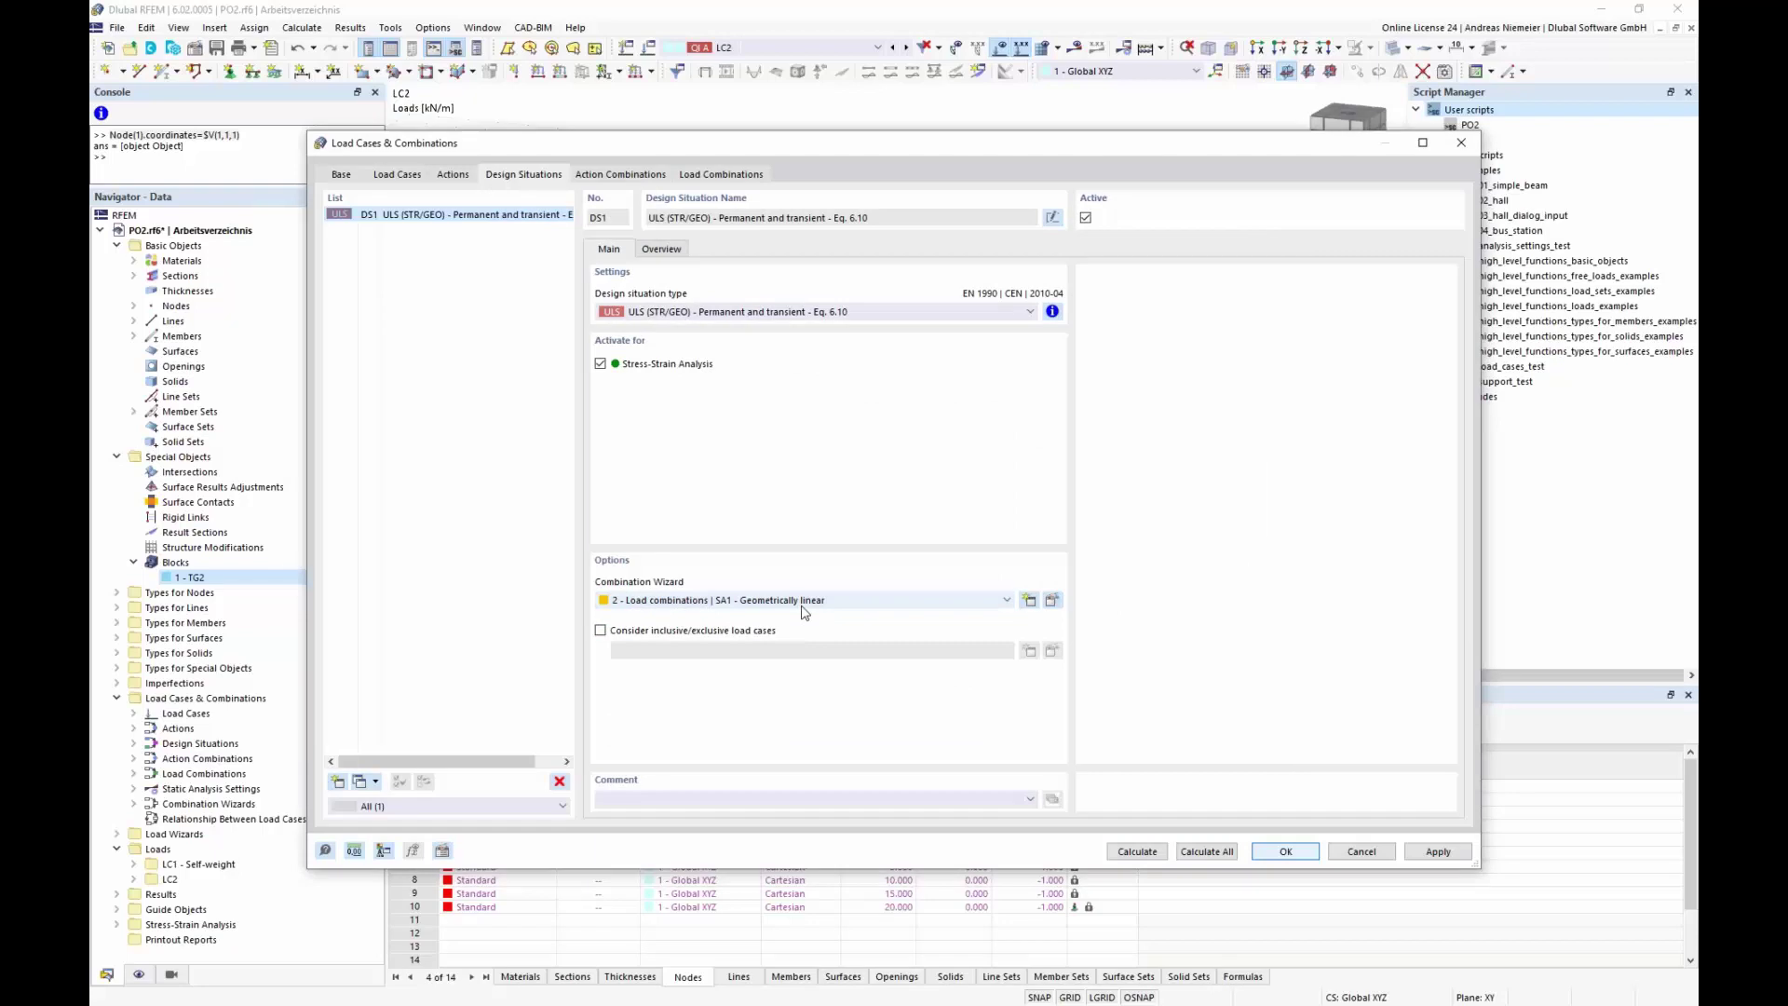
click(1208, 853)
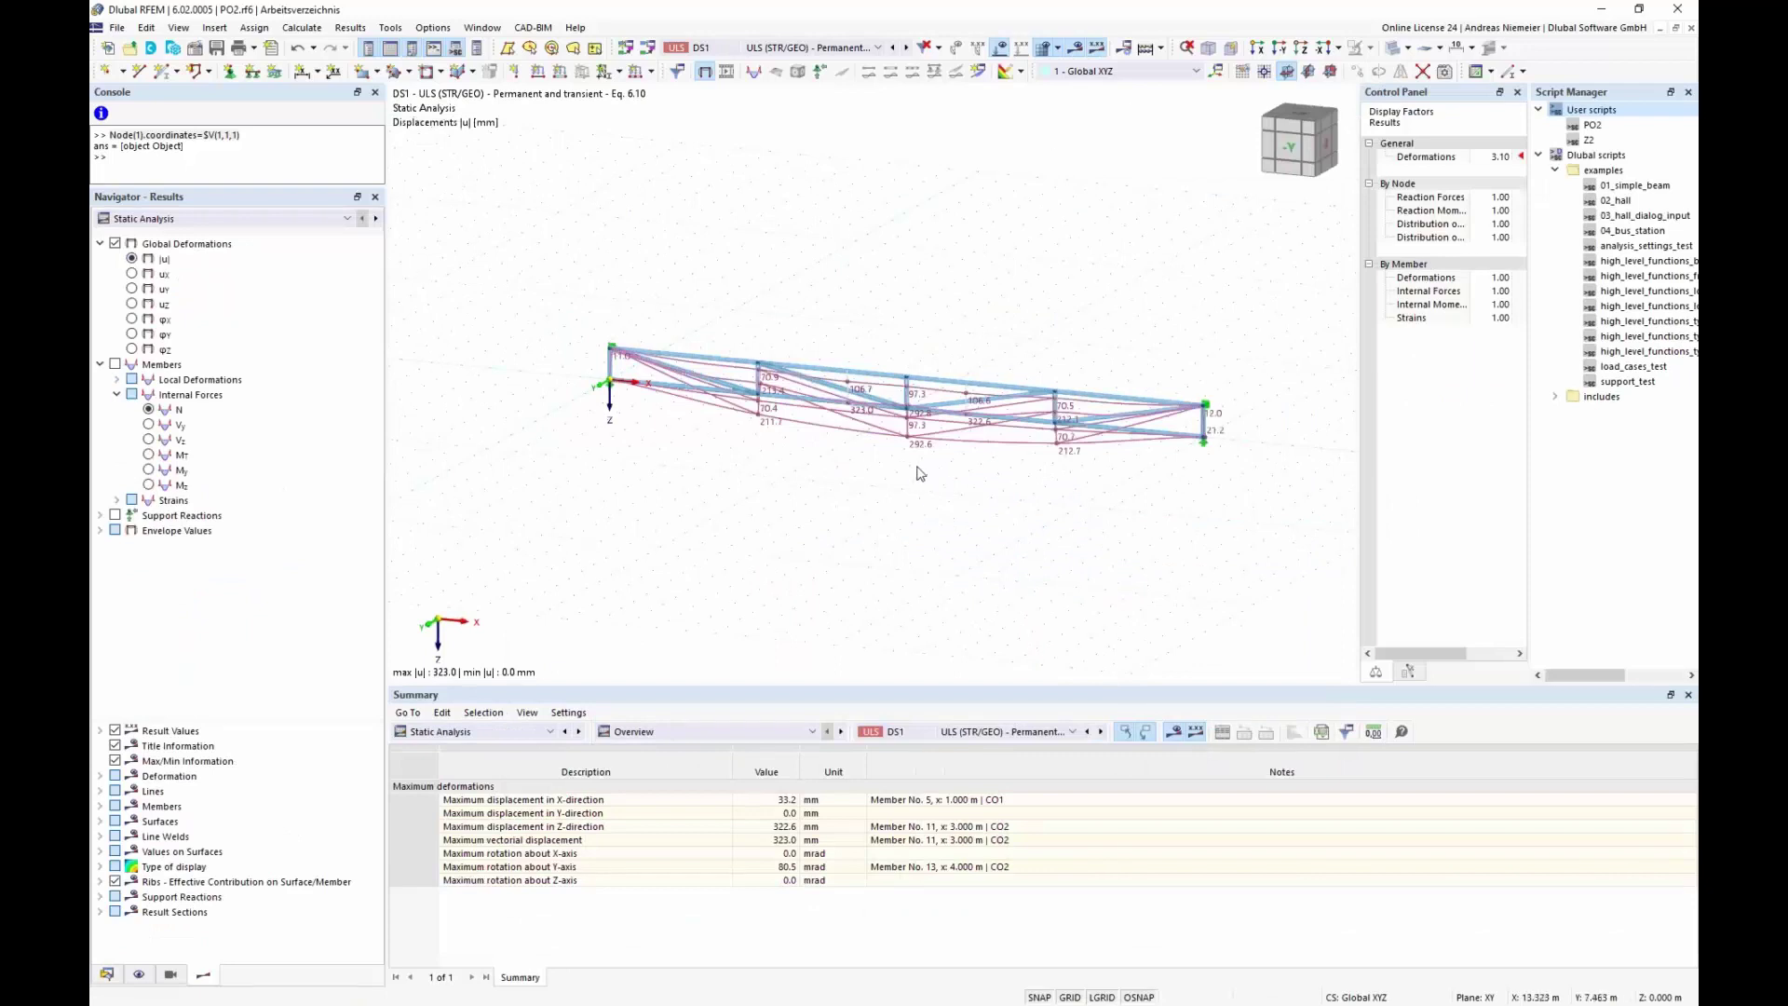
- Display the girder's Stress-Strain Analysis results in the model and the result table
scroll(912, 455, up, 2)
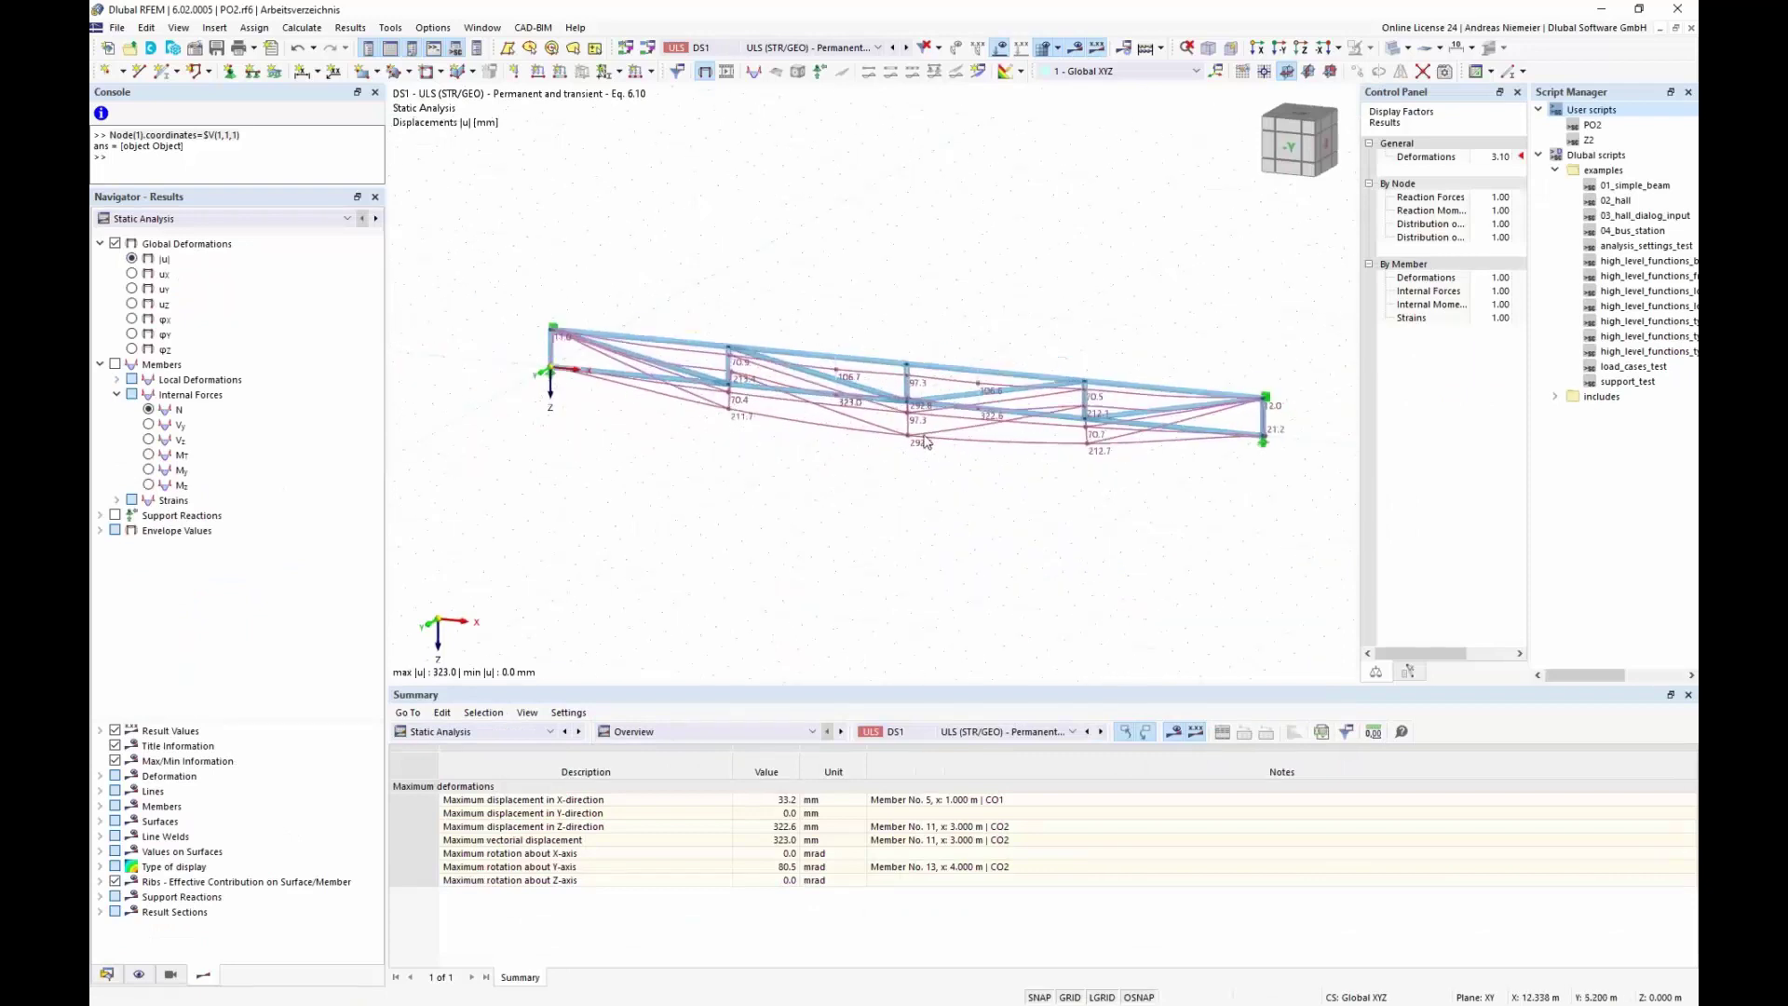
click(459, 731)
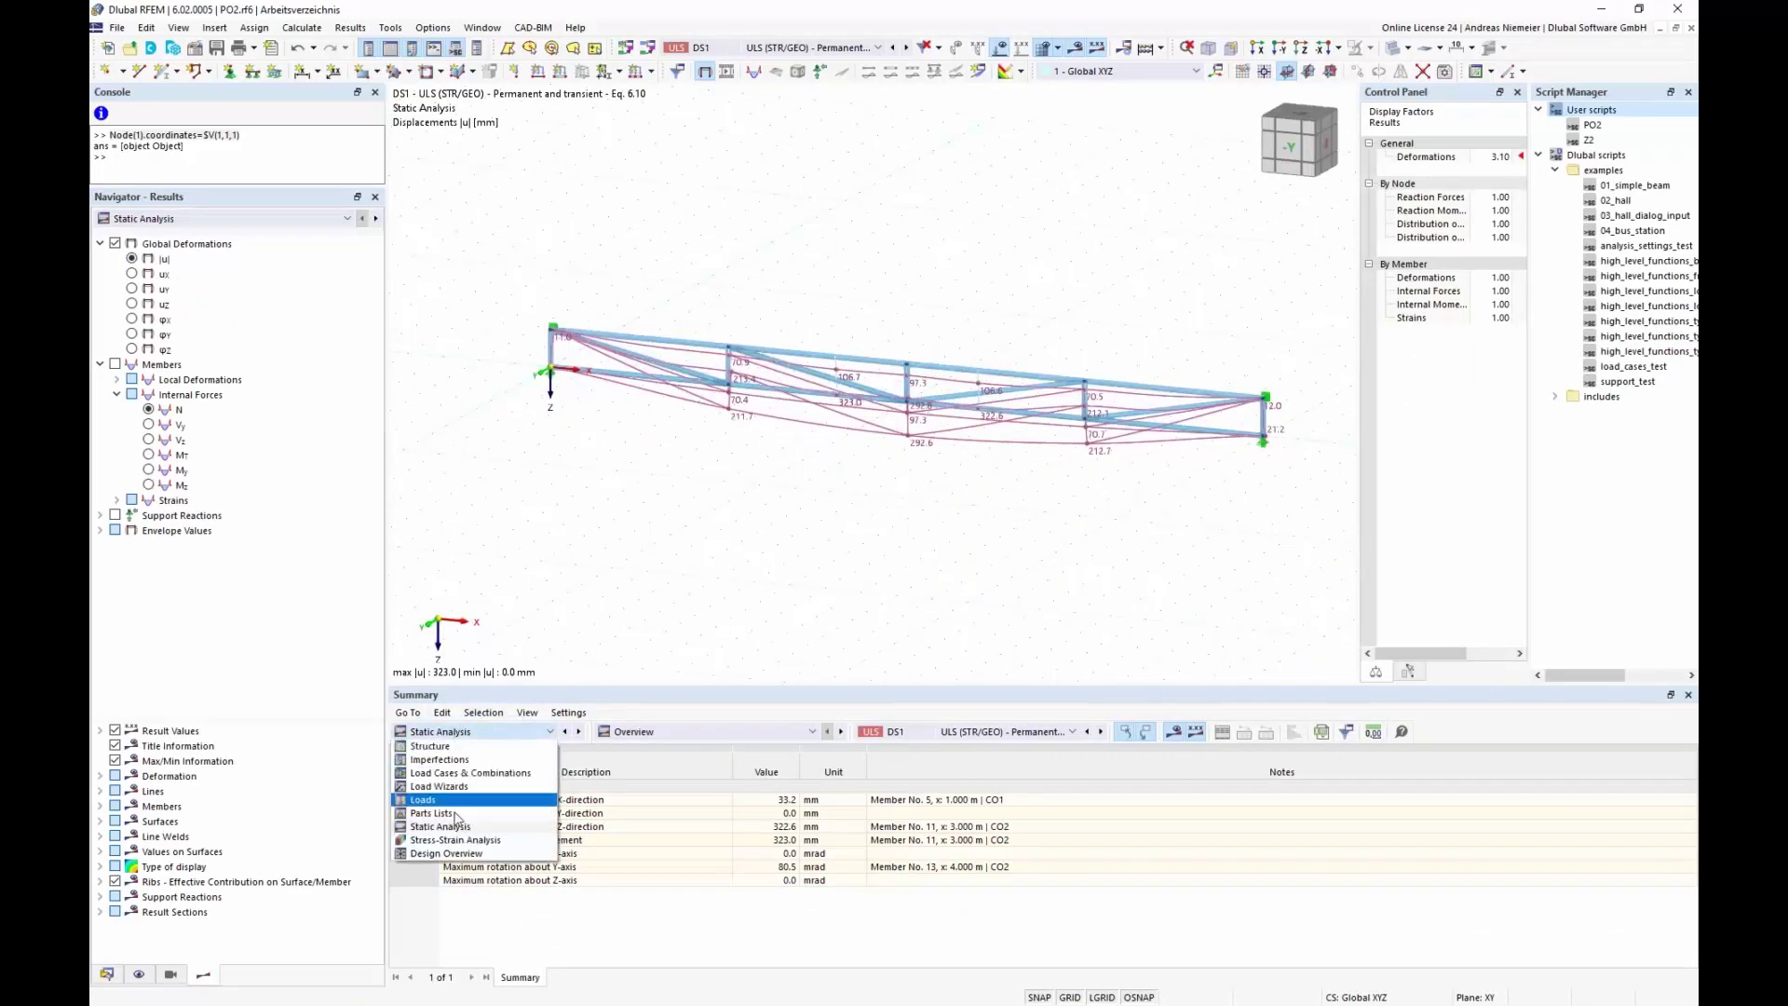
click(455, 840)
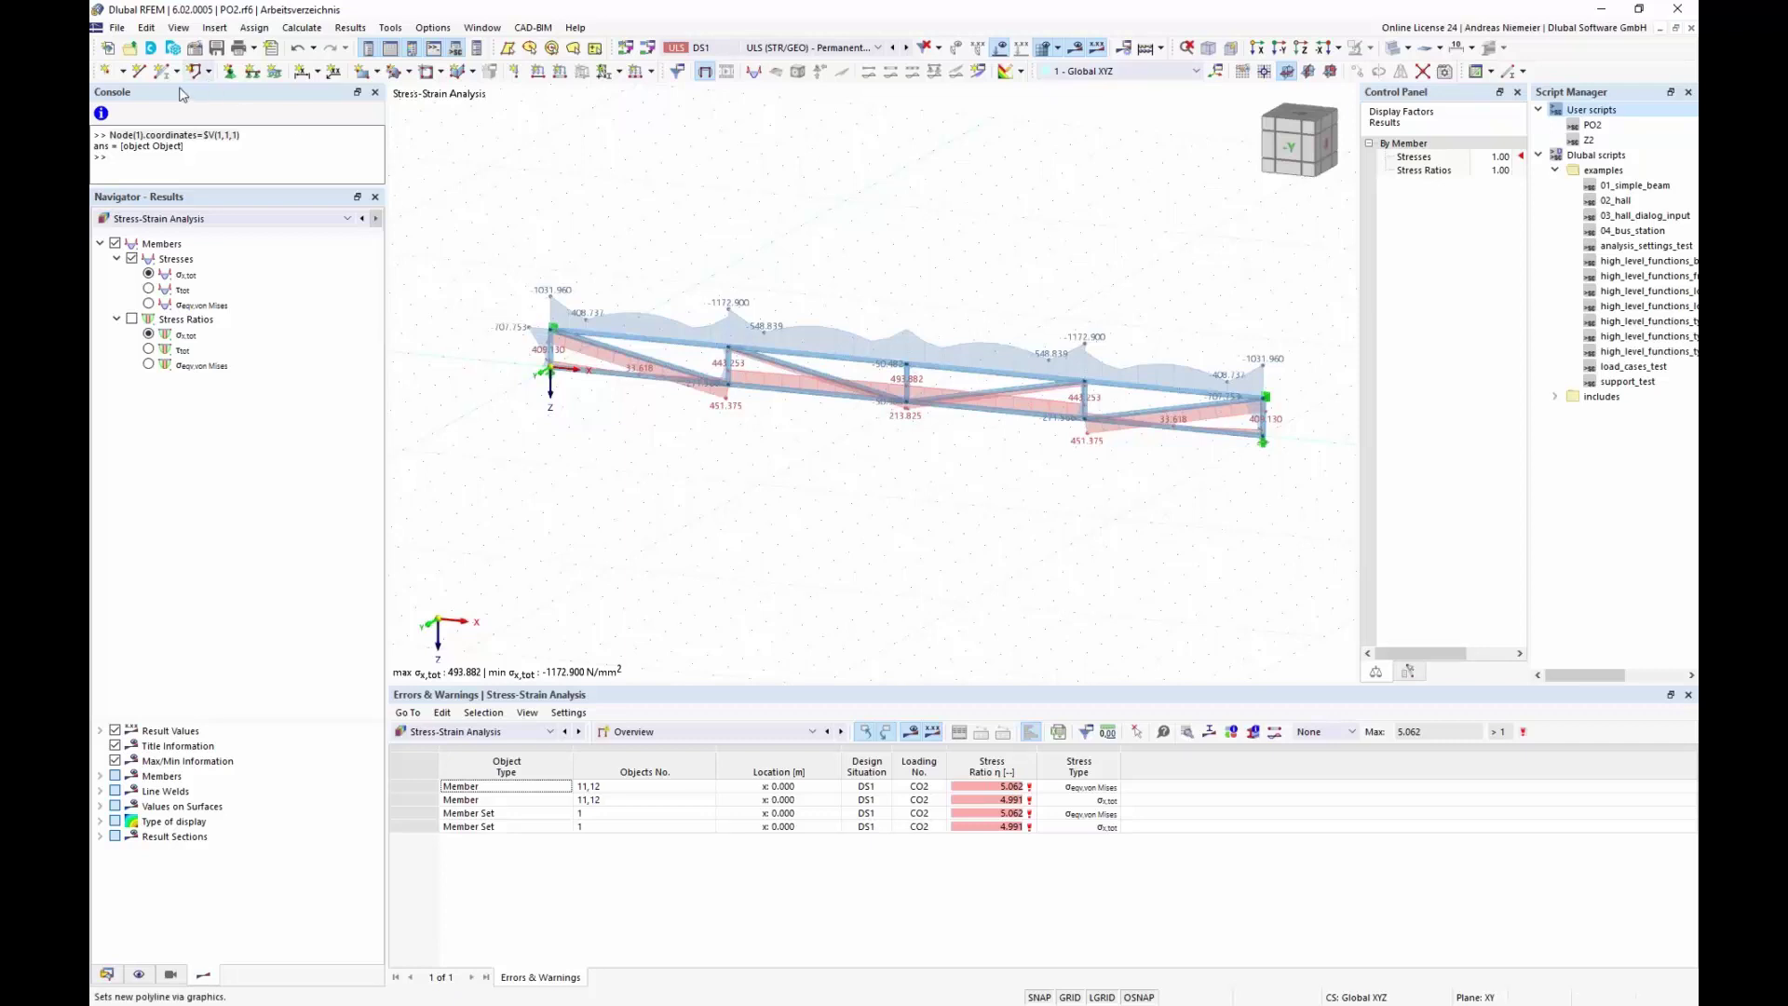
click(301, 27)
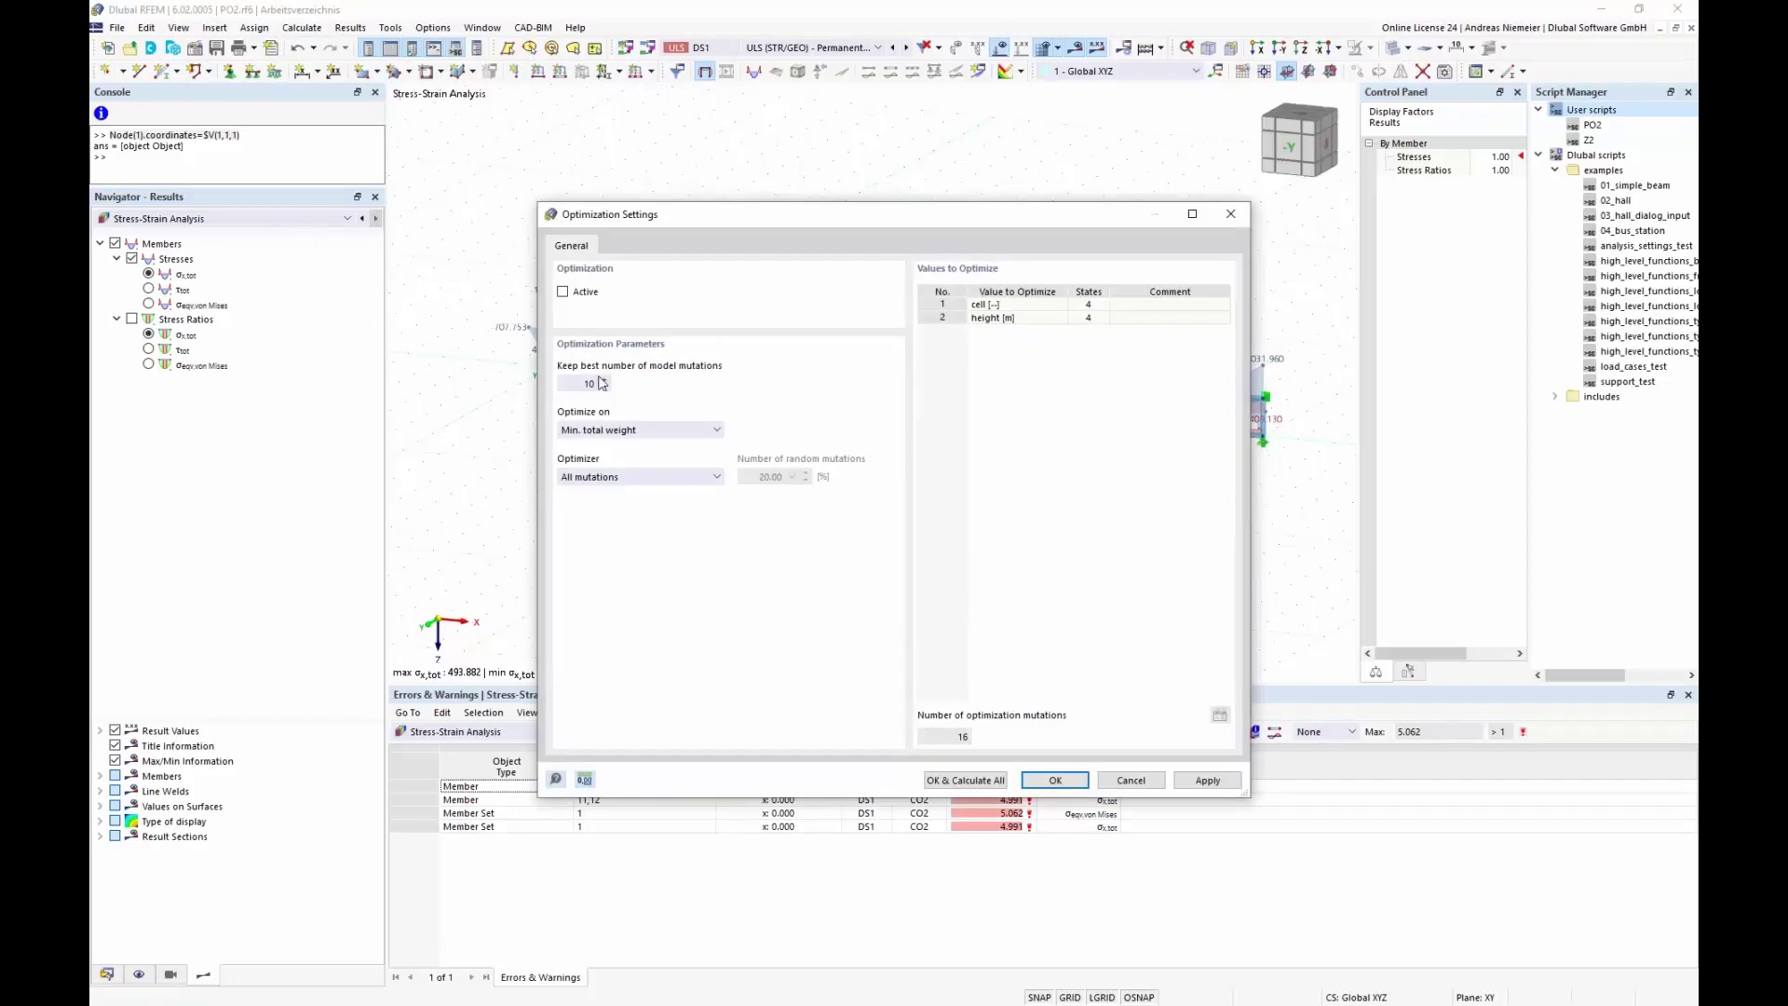
click(585, 294)
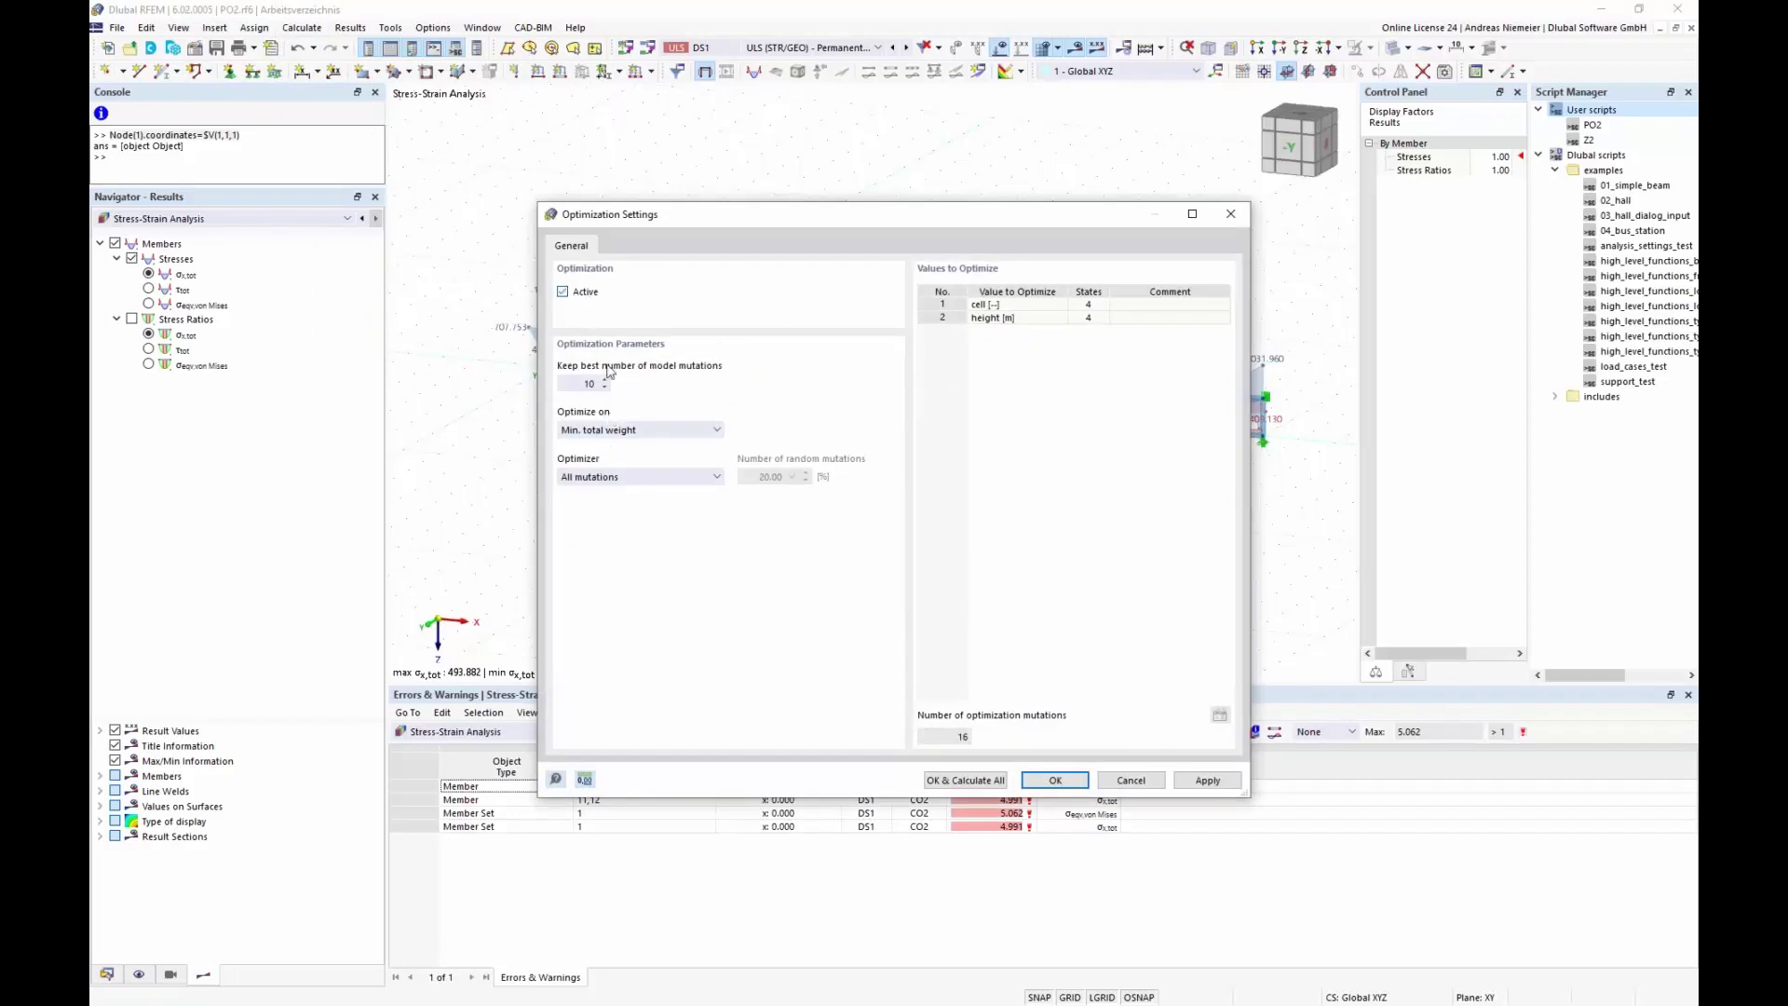
click(628, 438)
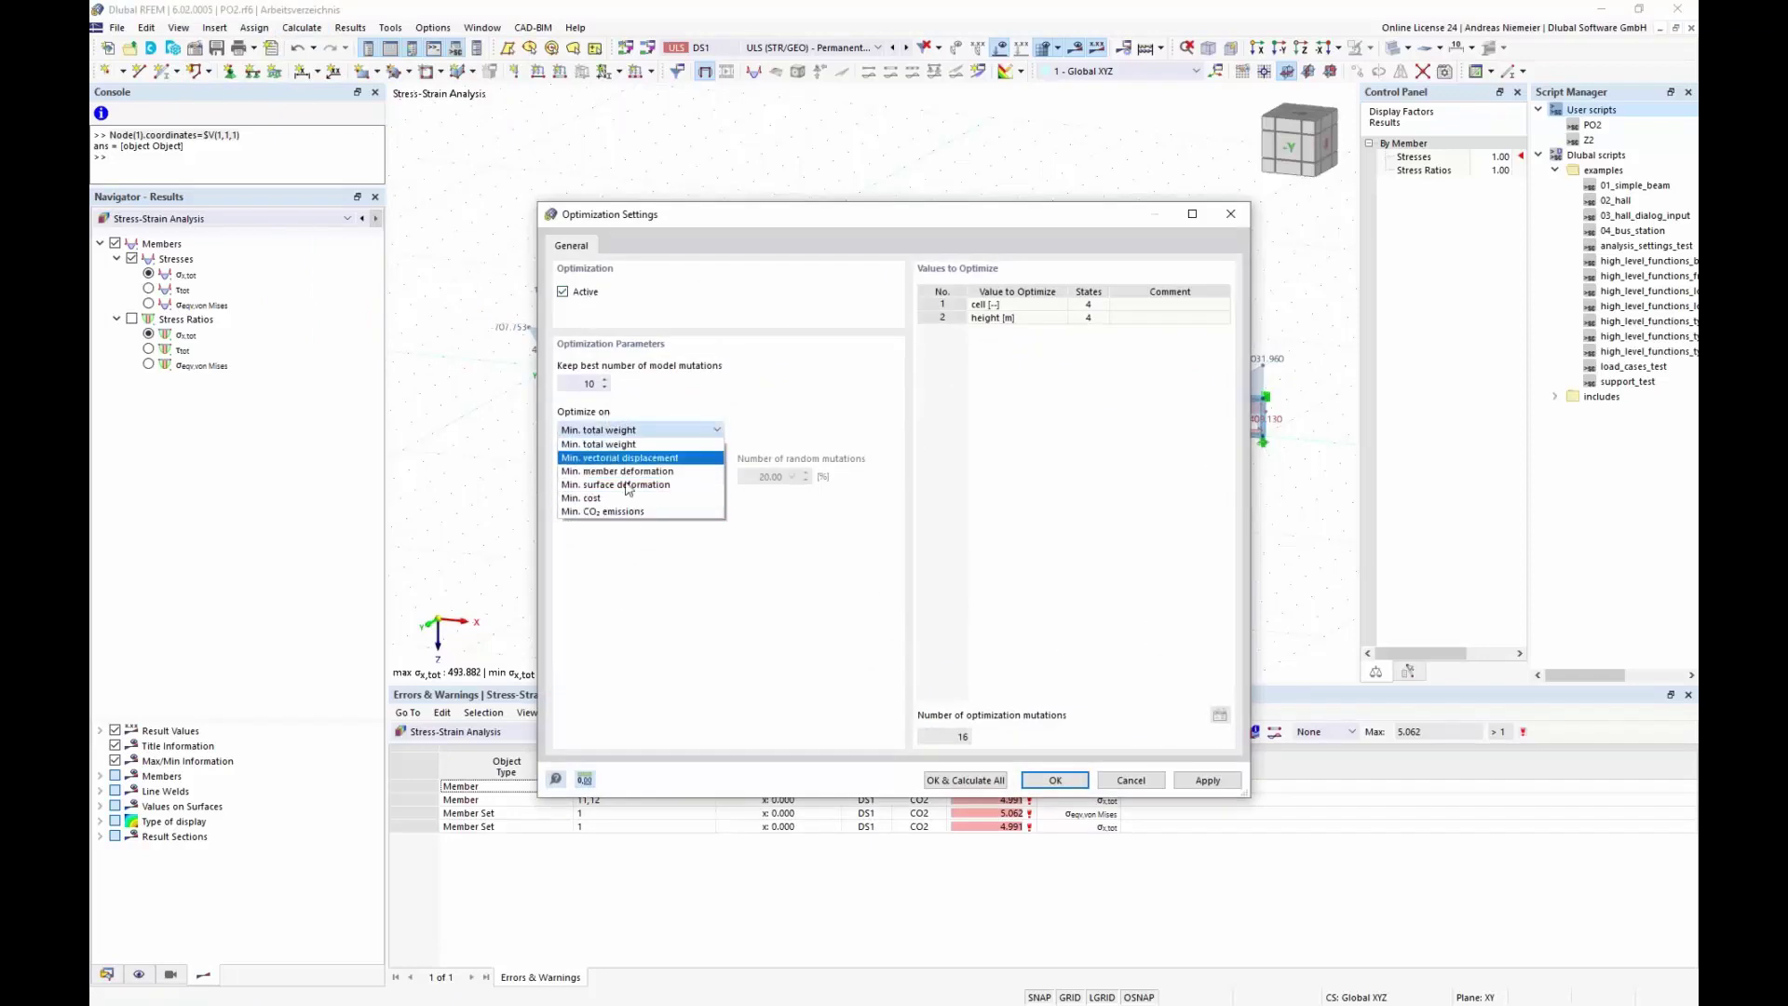
click(980, 415)
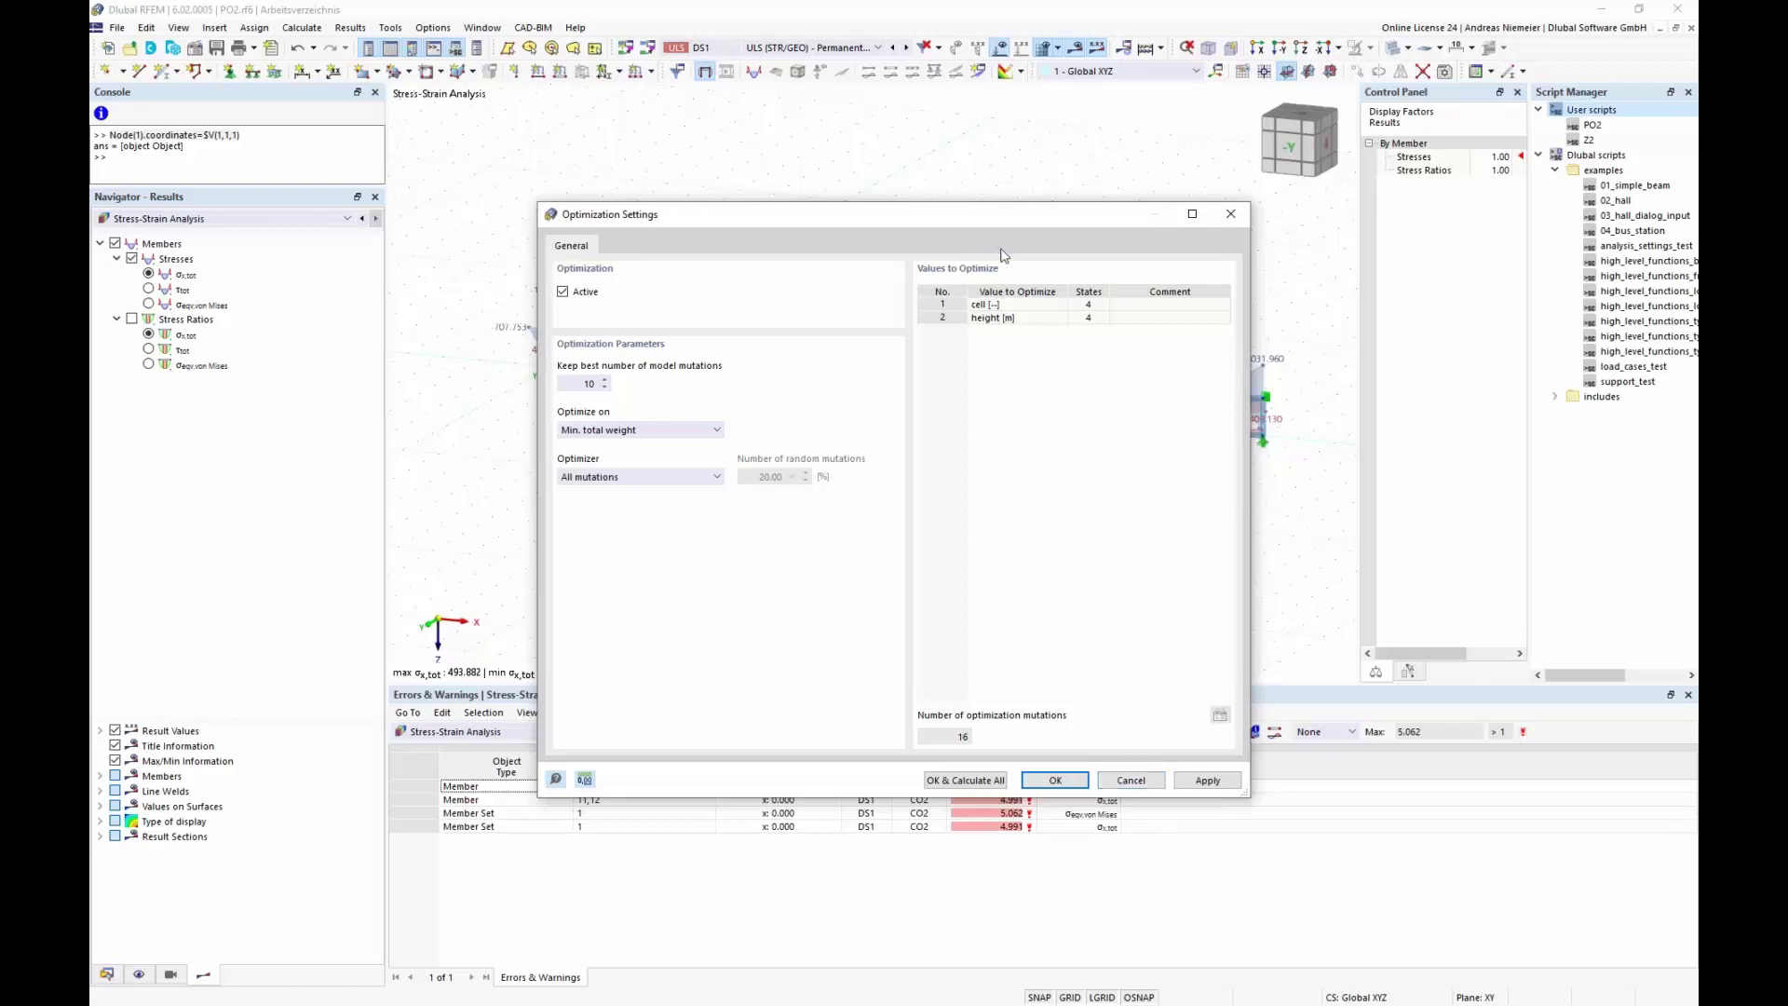
drag(1022, 205, 1023, 235)
drag(796, 244, 573, 221)
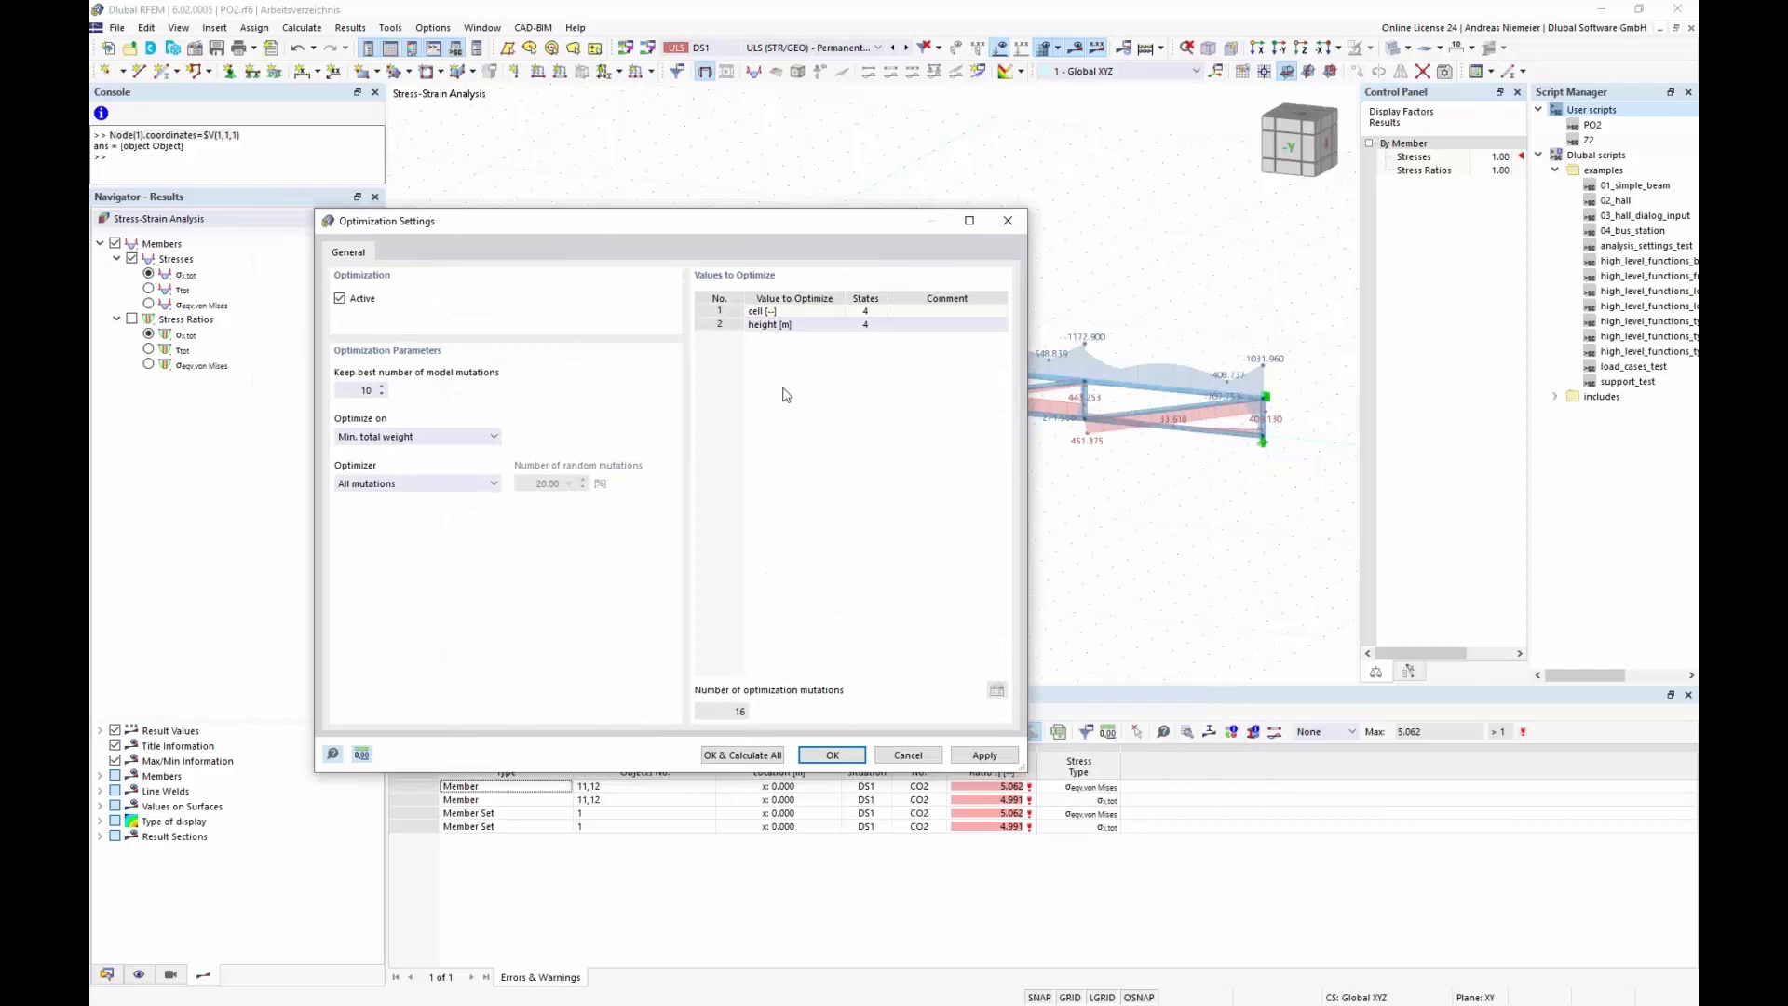
click(427, 436)
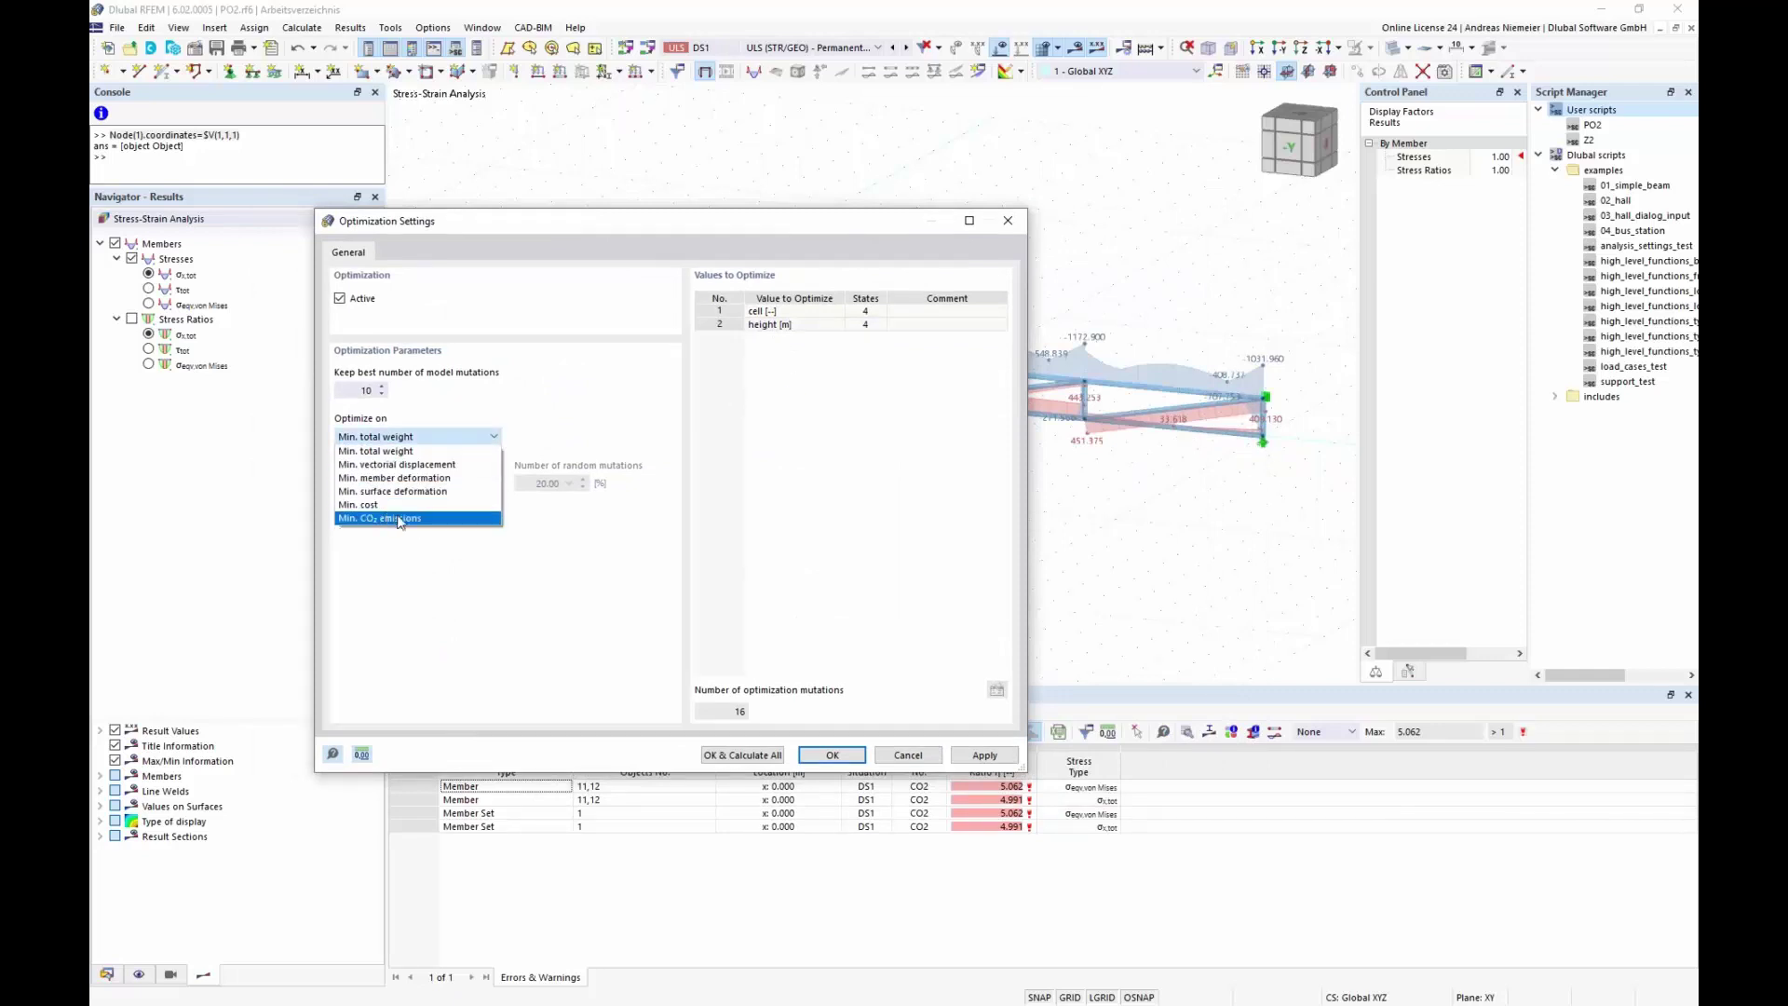
click(909, 757)
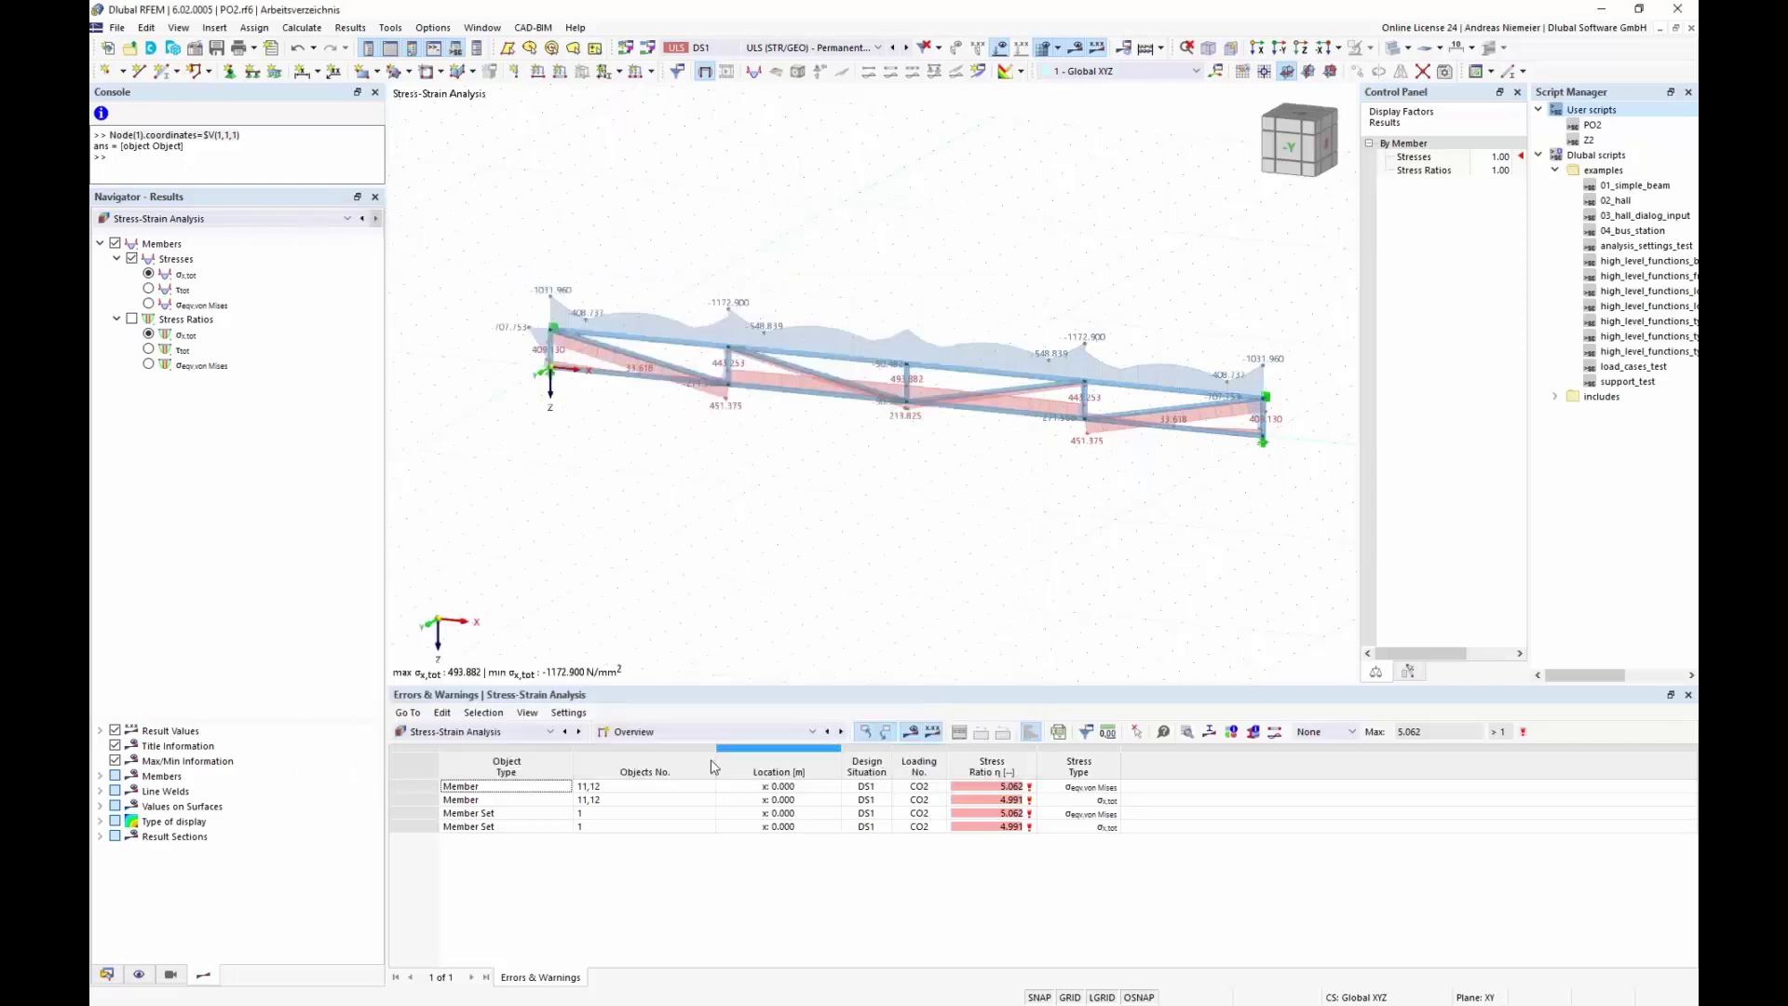
- Enable optimization for section 1, HEA 100, and accept the section settings
click(108, 975)
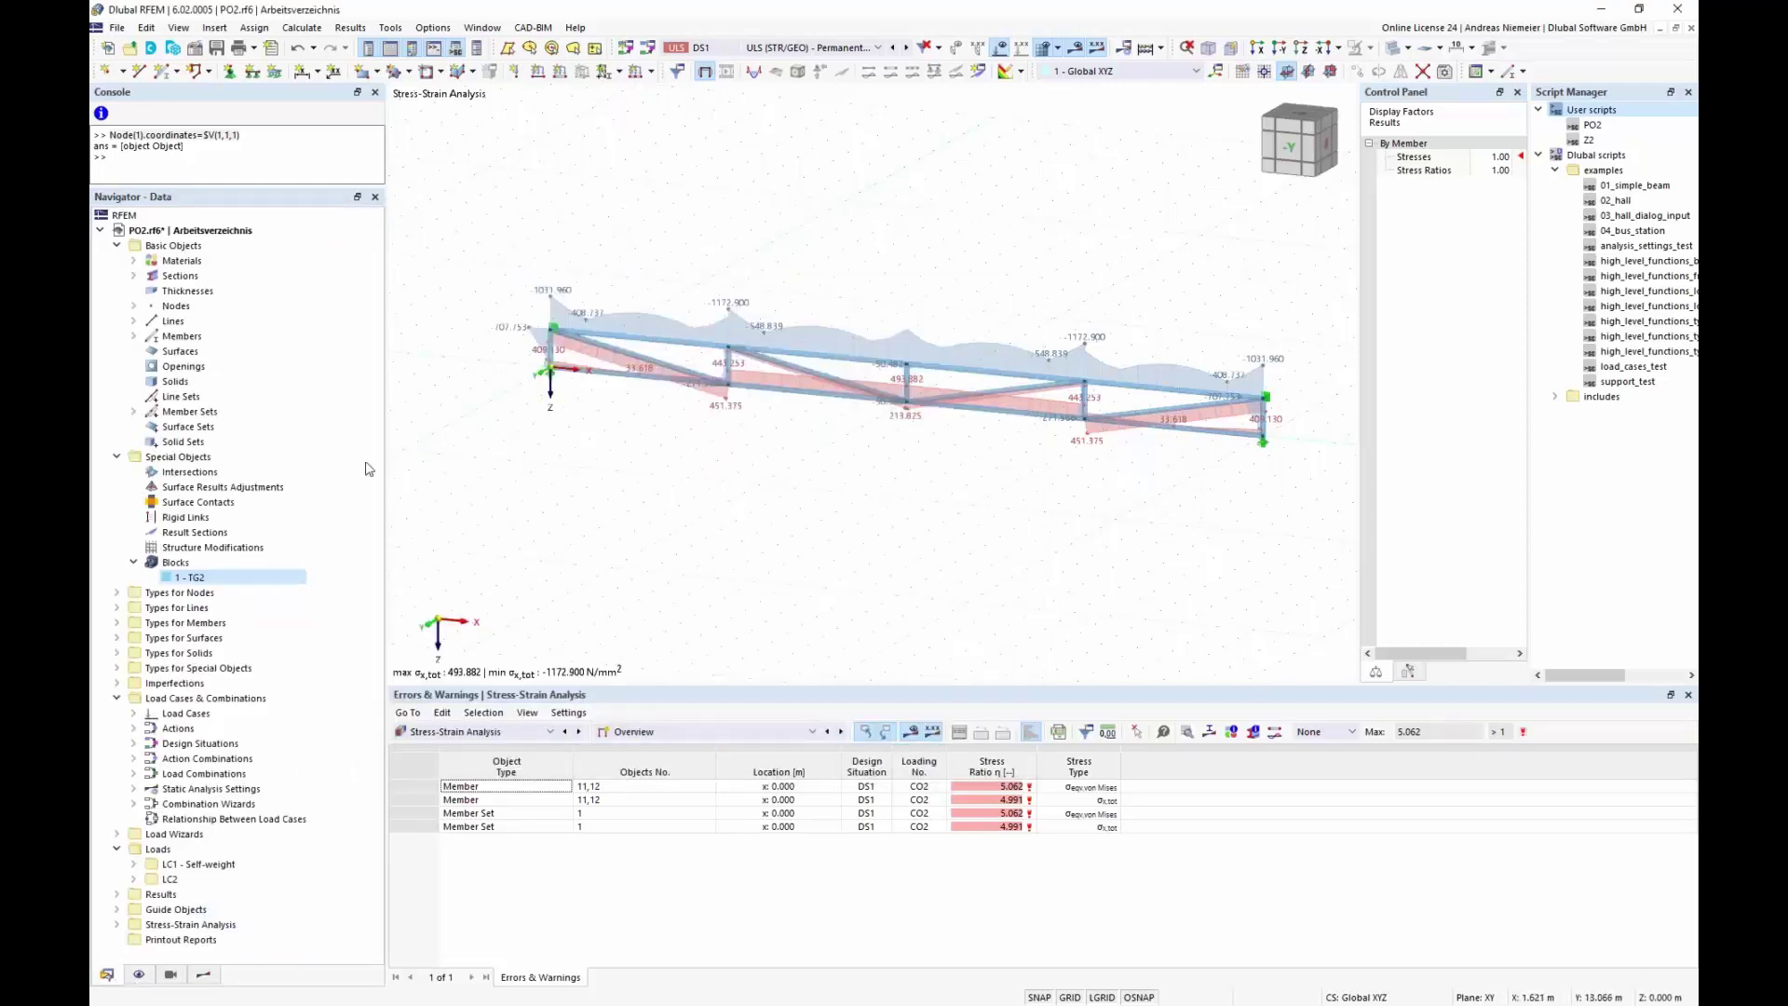
click(180, 276)
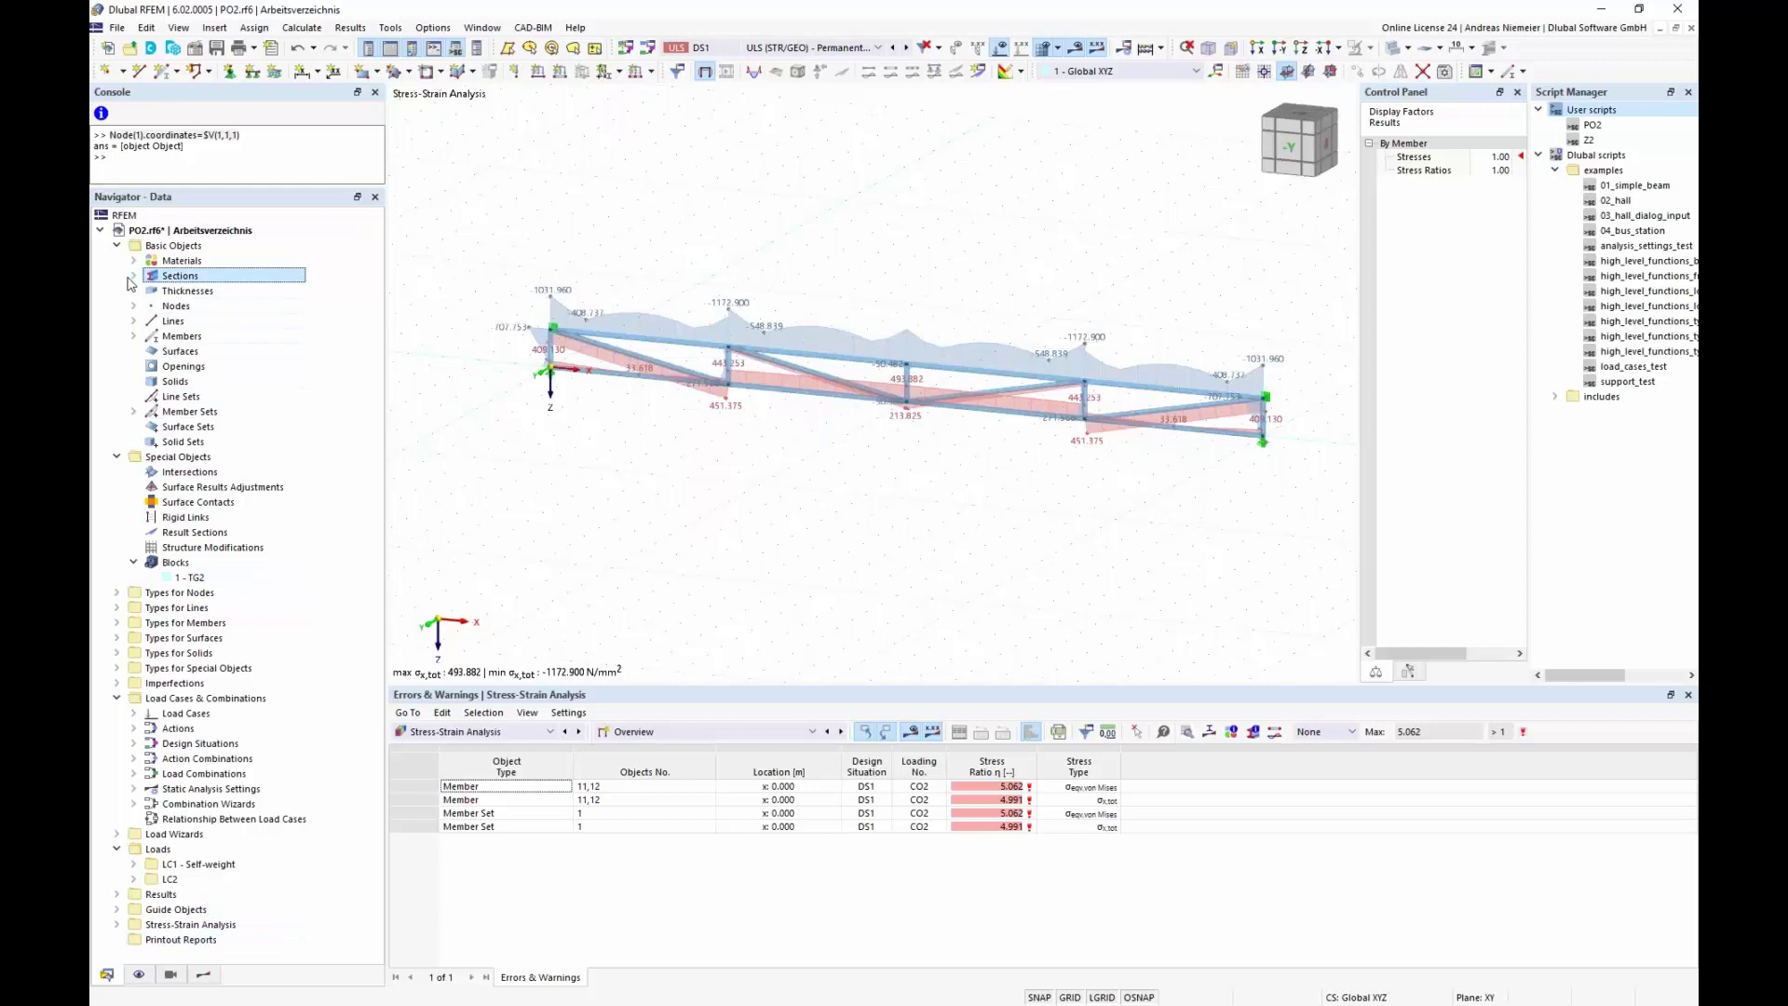
click(134, 276)
click(179, 290)
double_click(179, 291)
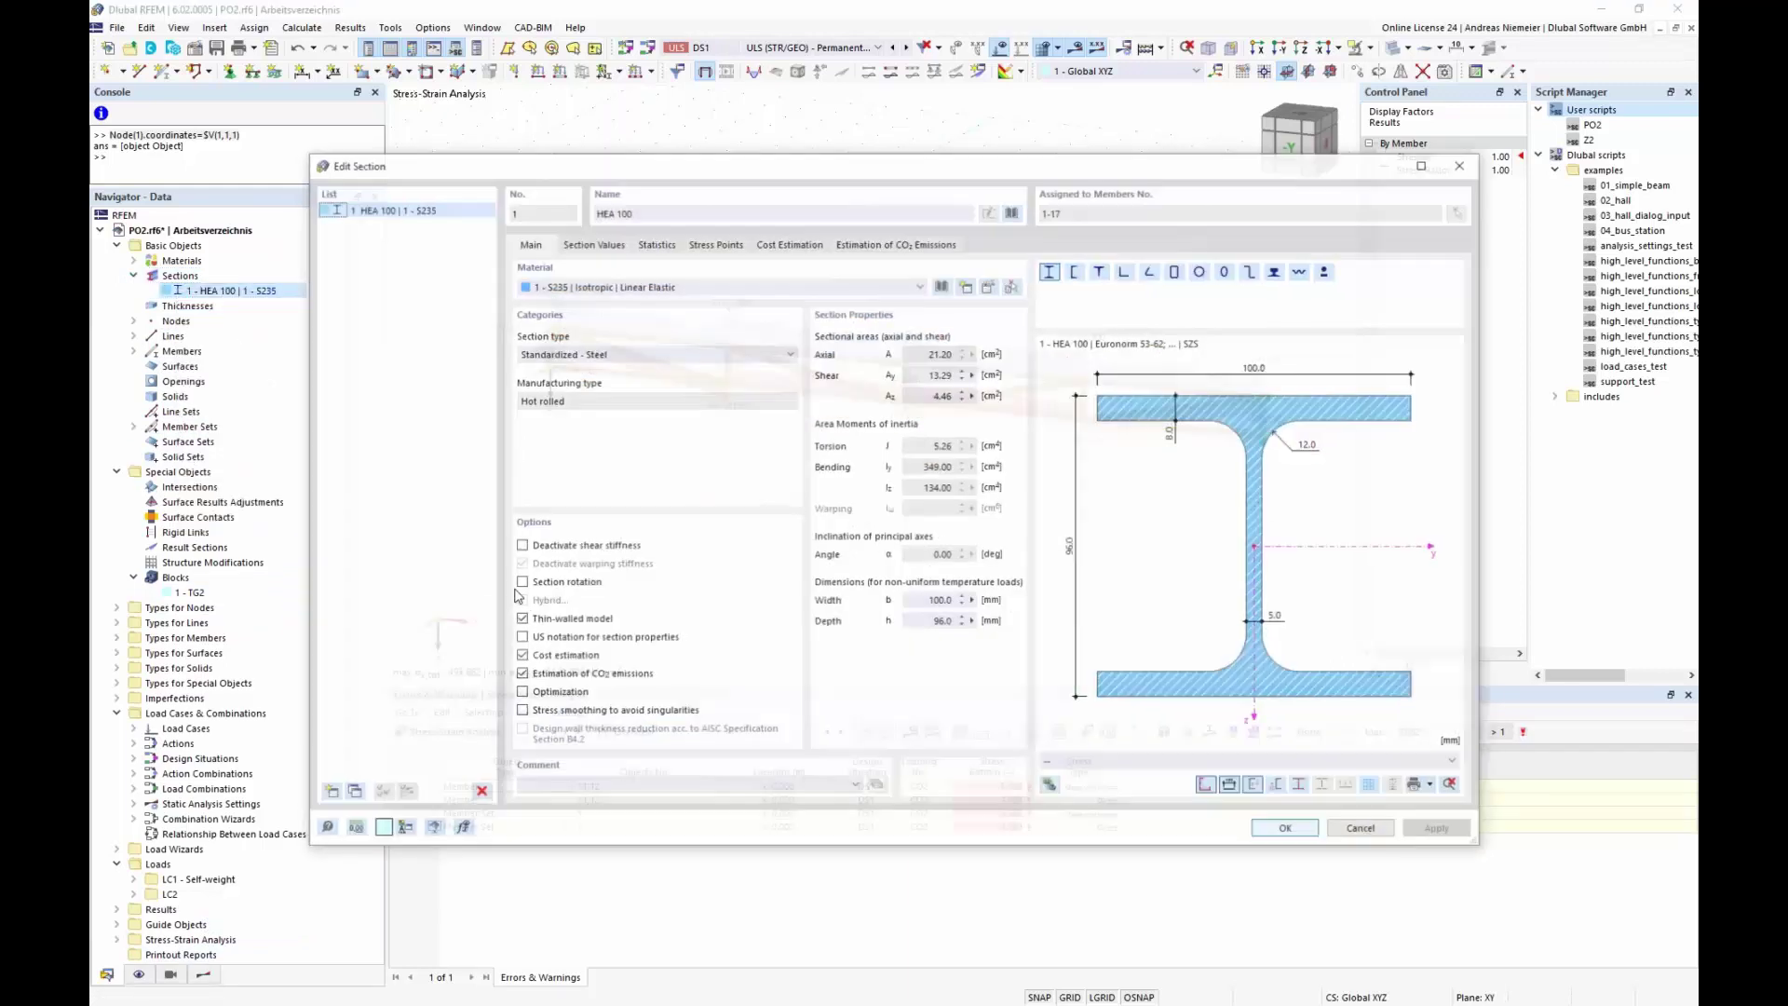
click(520, 694)
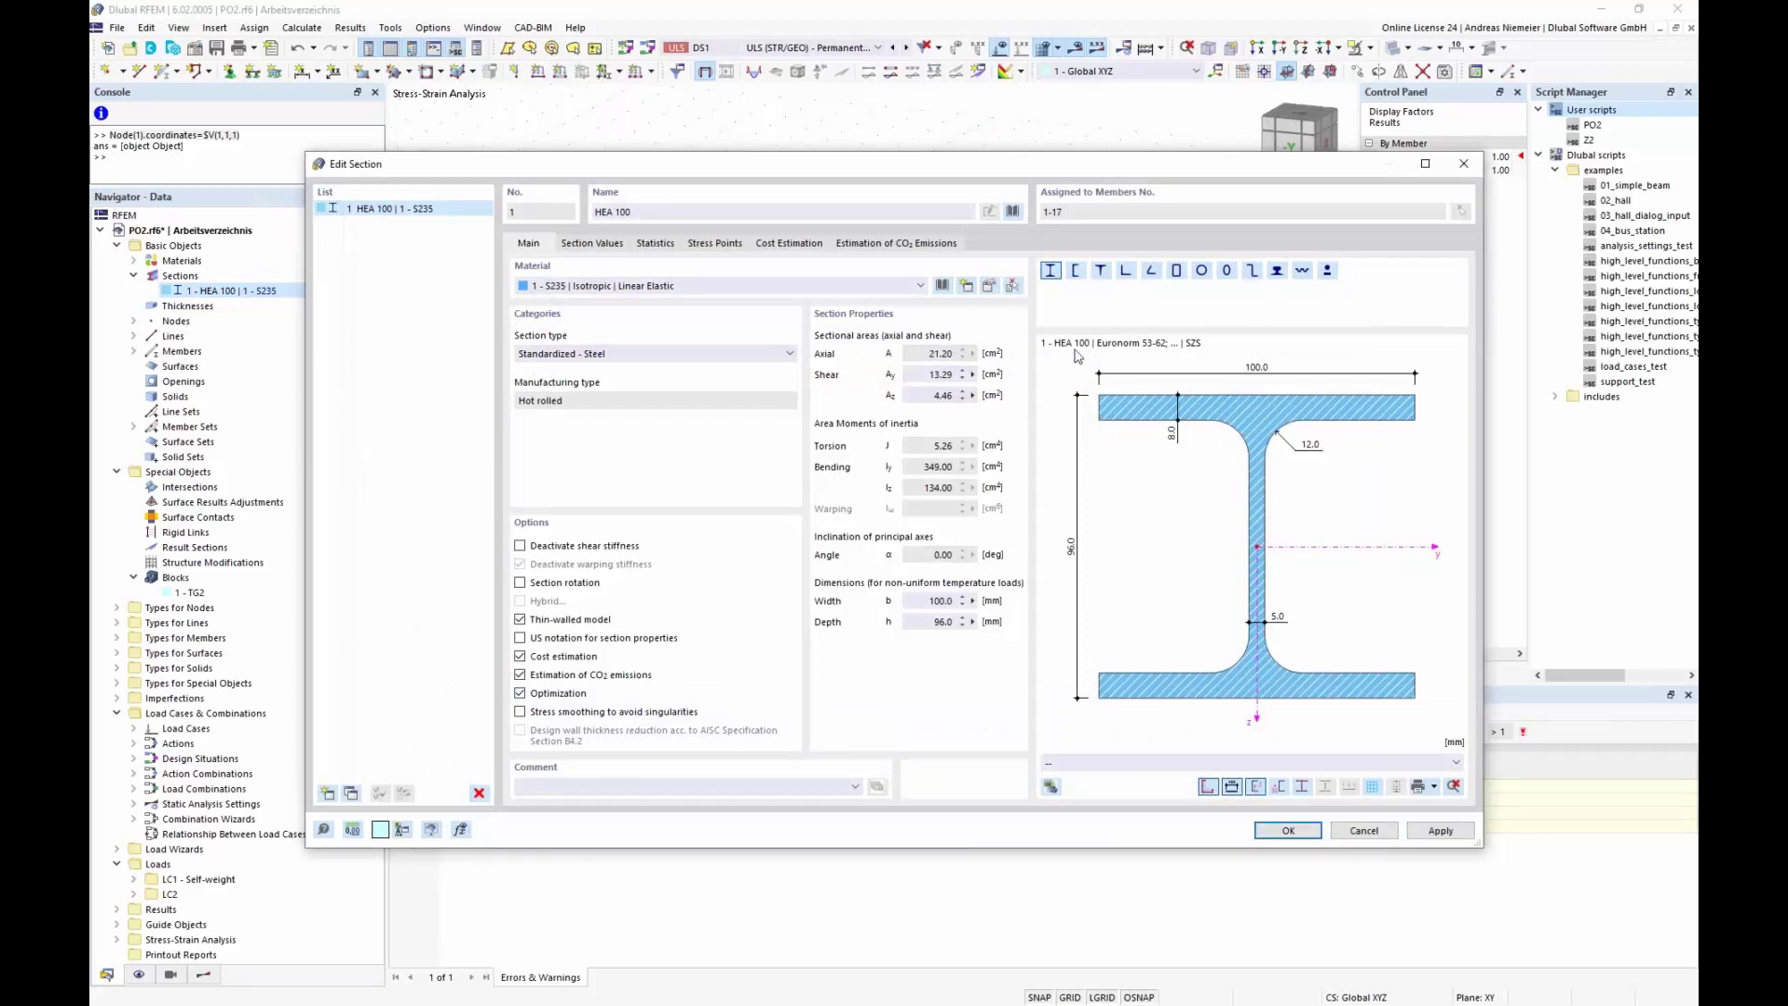
click(1288, 830)
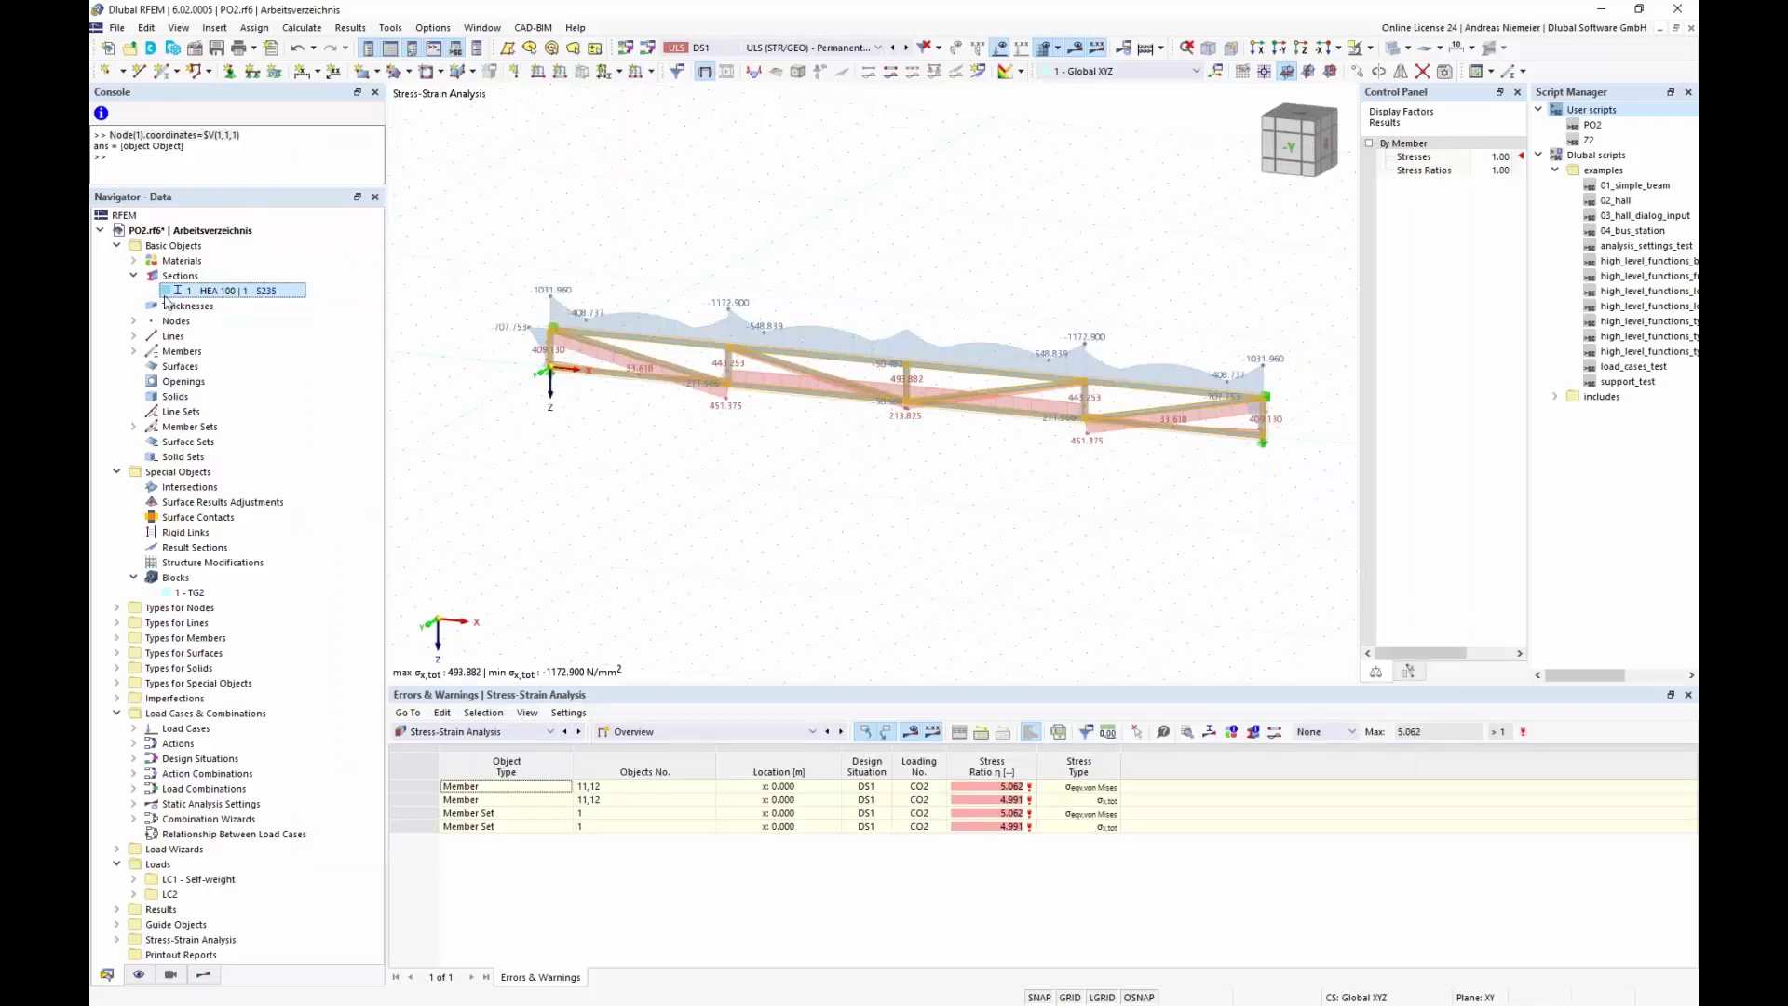
- Turn on cost estimation and turn off the estimation of CO2 emissions for material S235
click(173, 261)
click(134, 261)
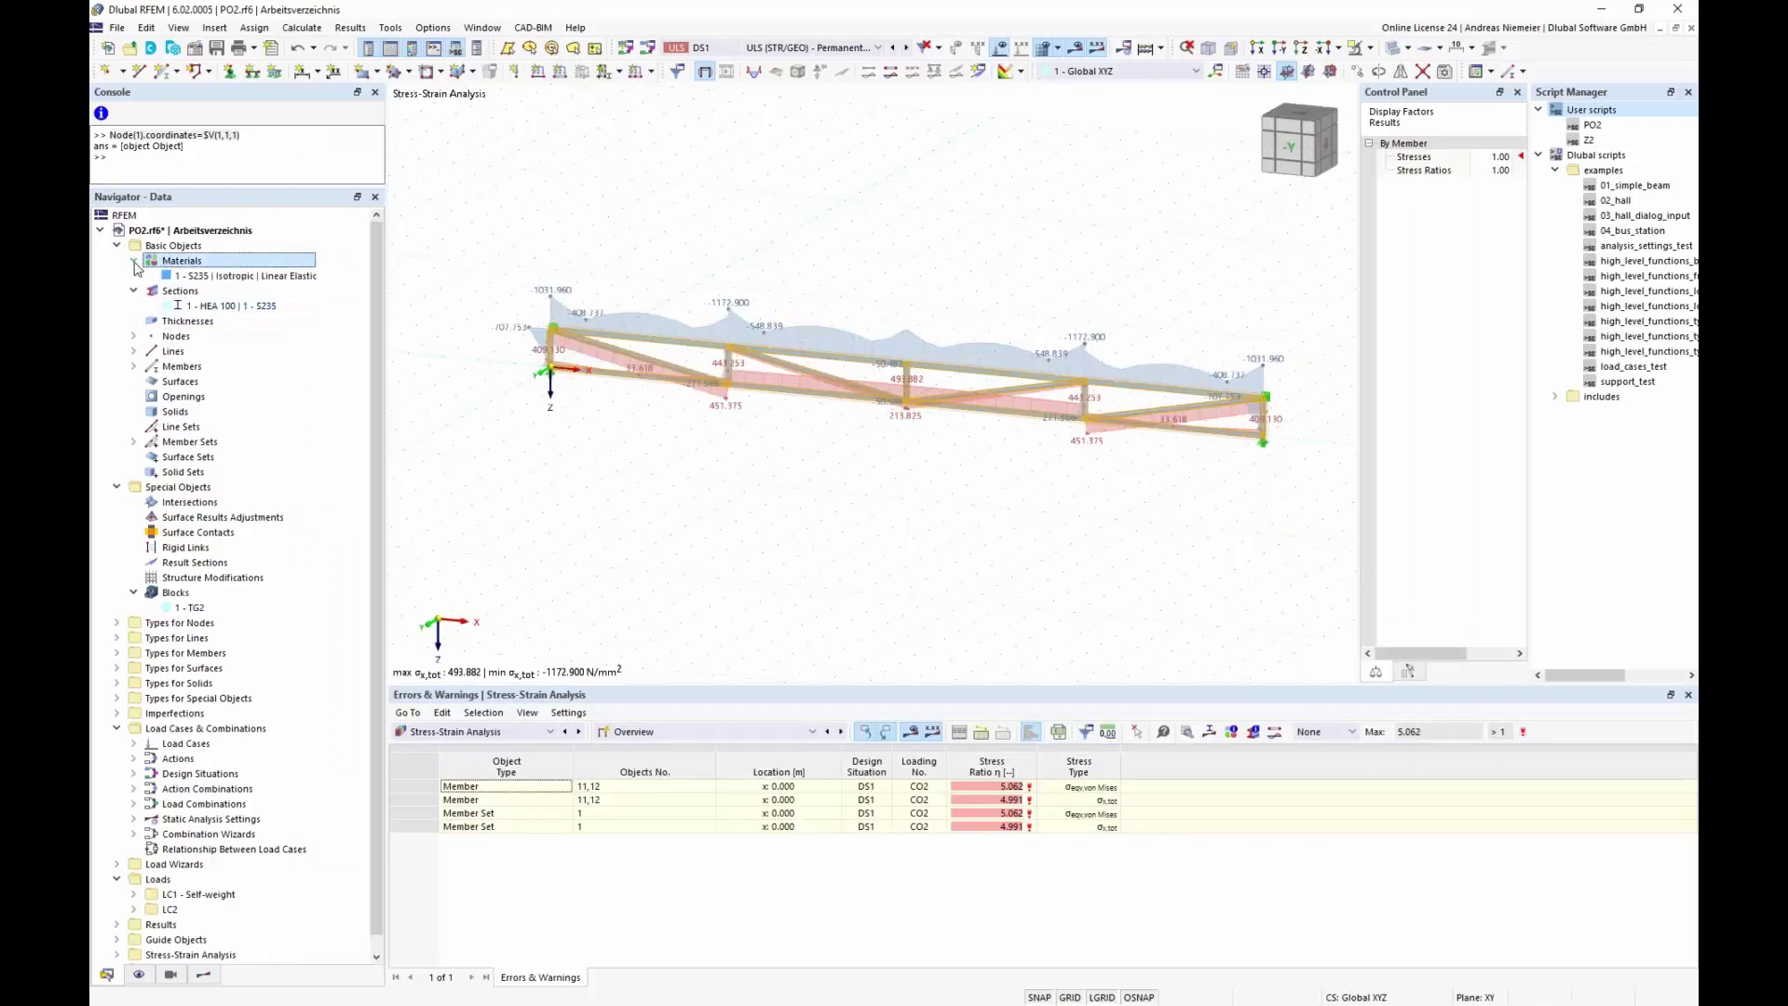
right_click(185, 262)
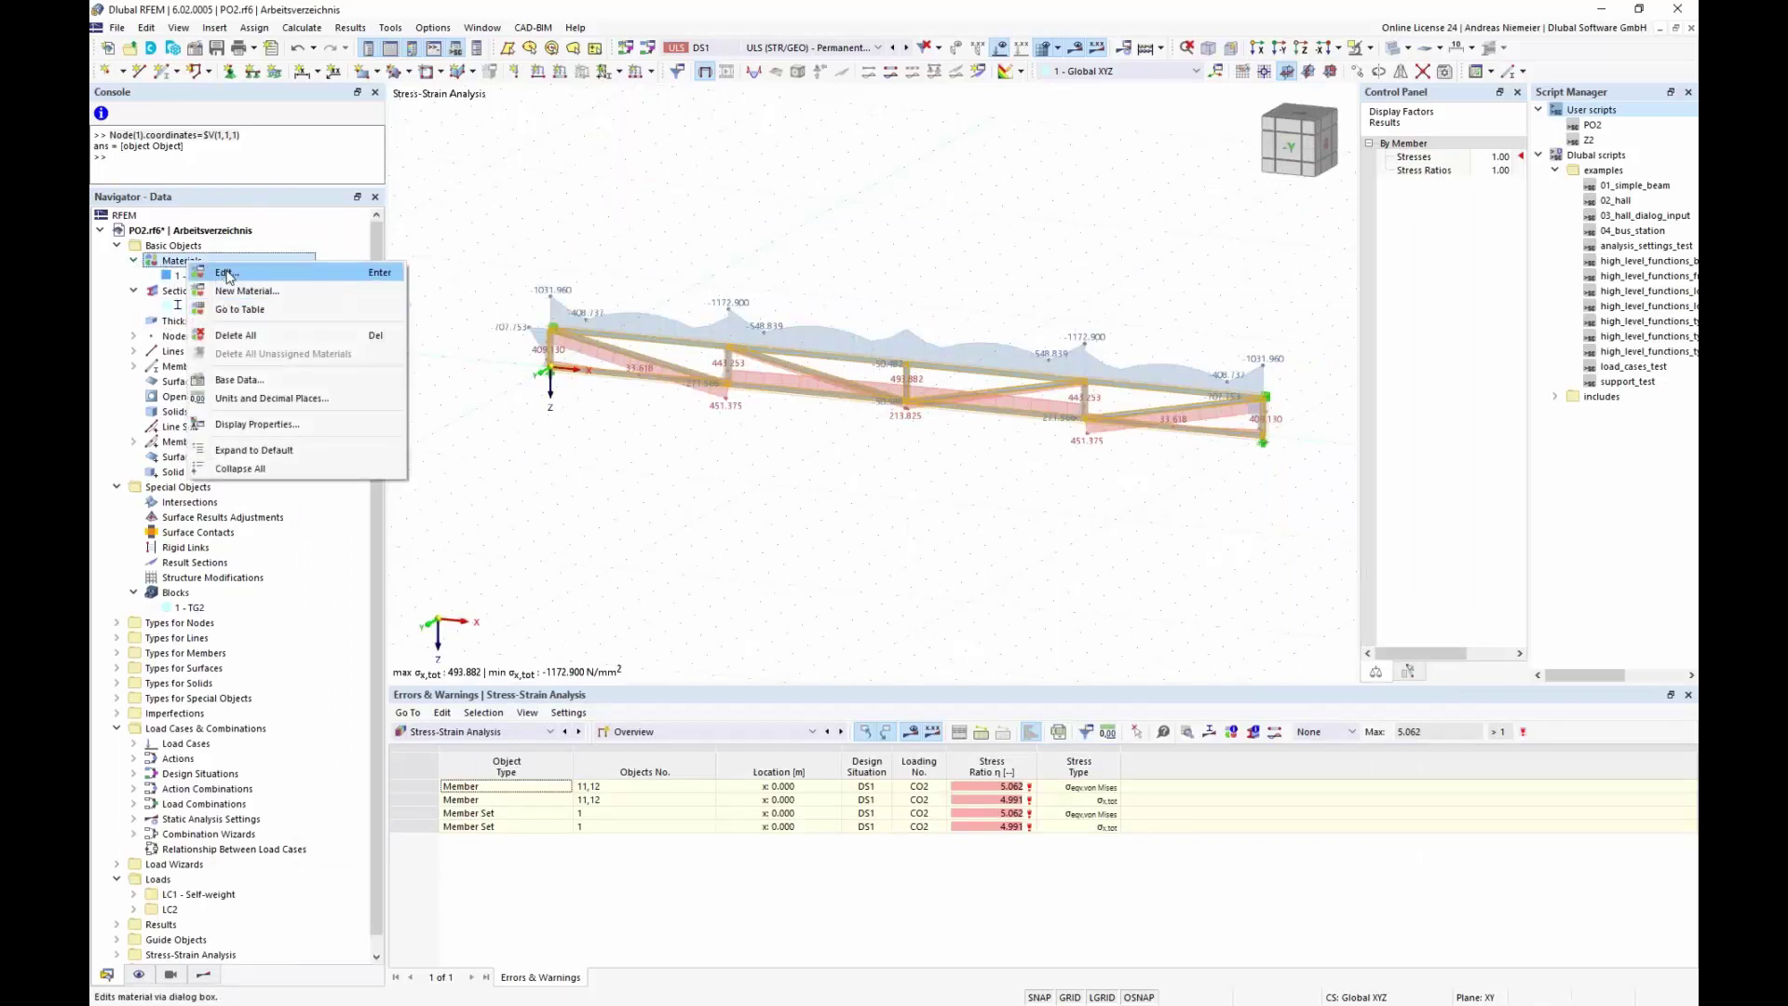
click(226, 273)
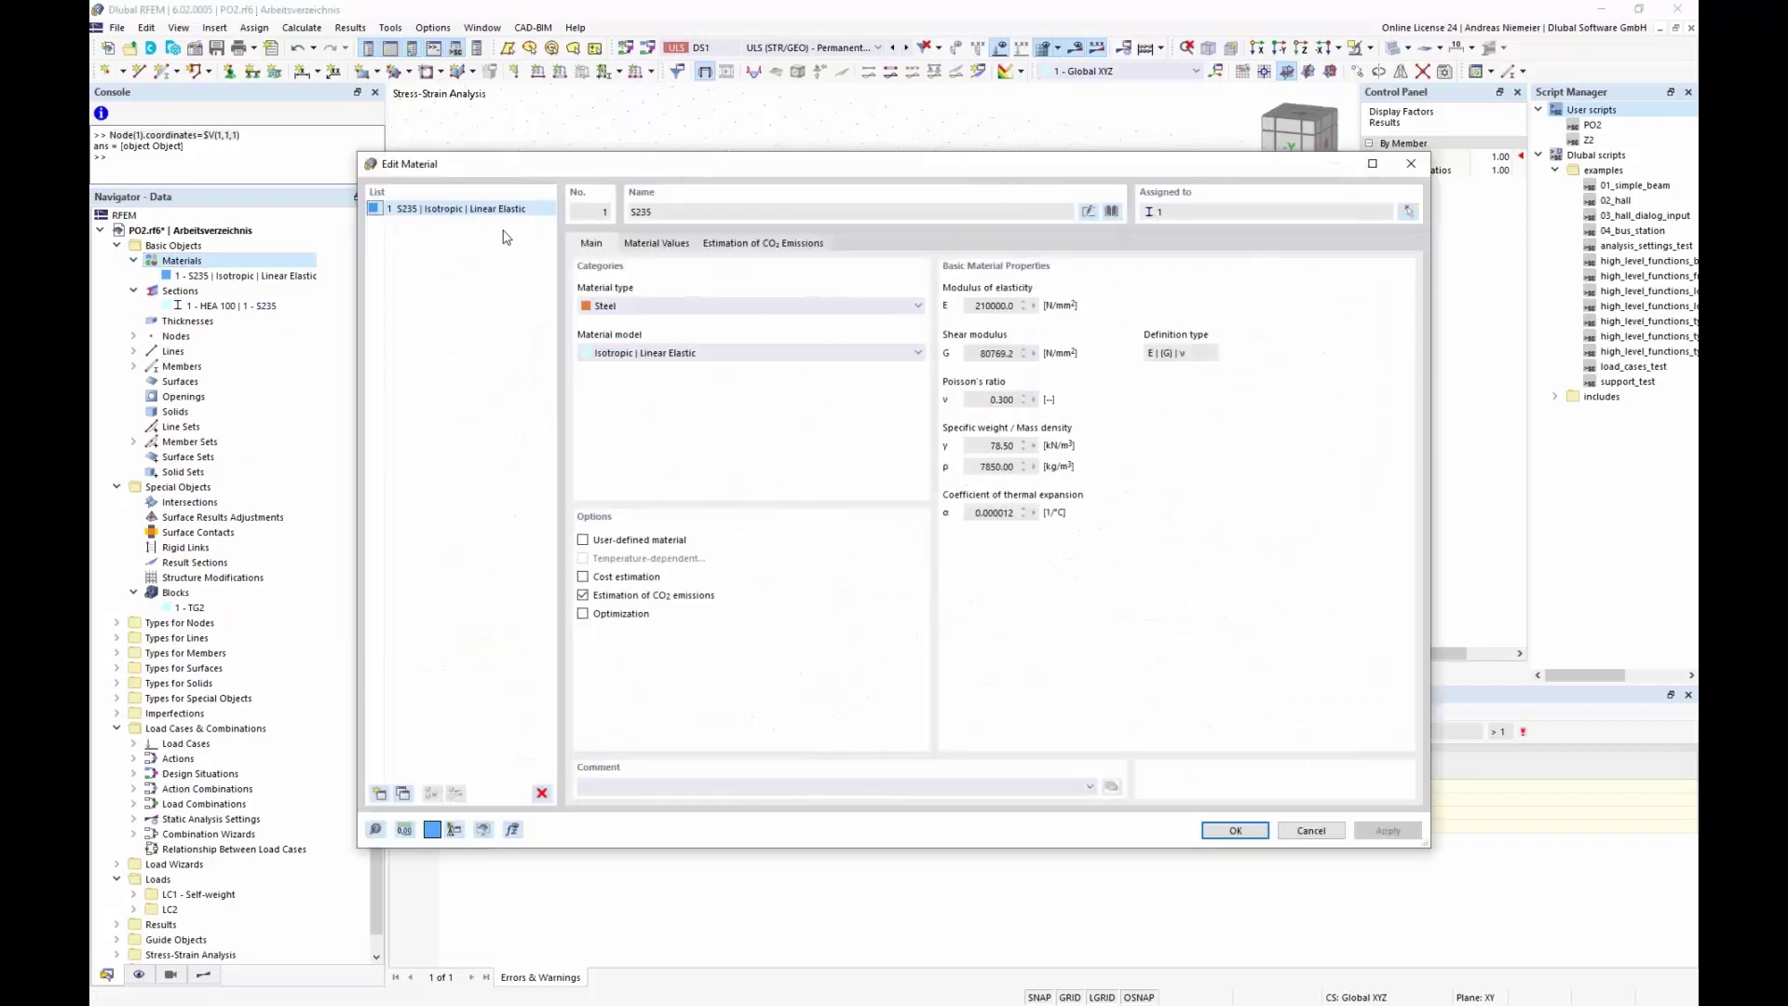
click(583, 578)
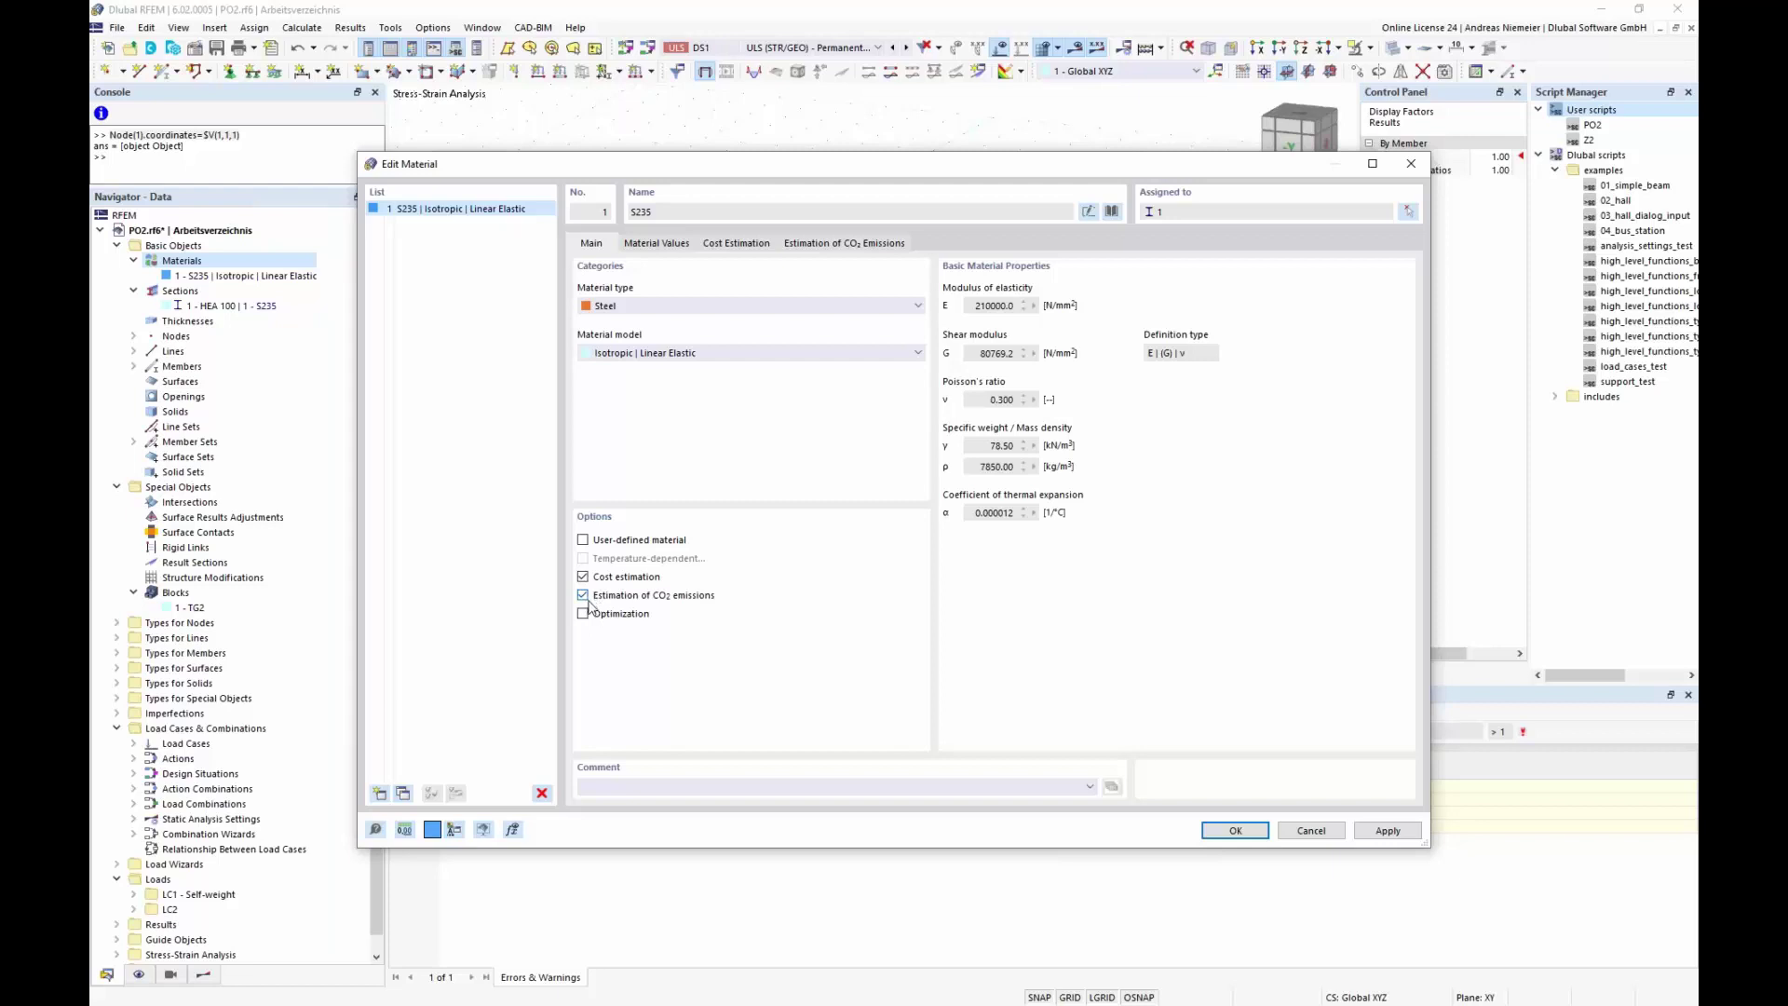
click(583, 595)
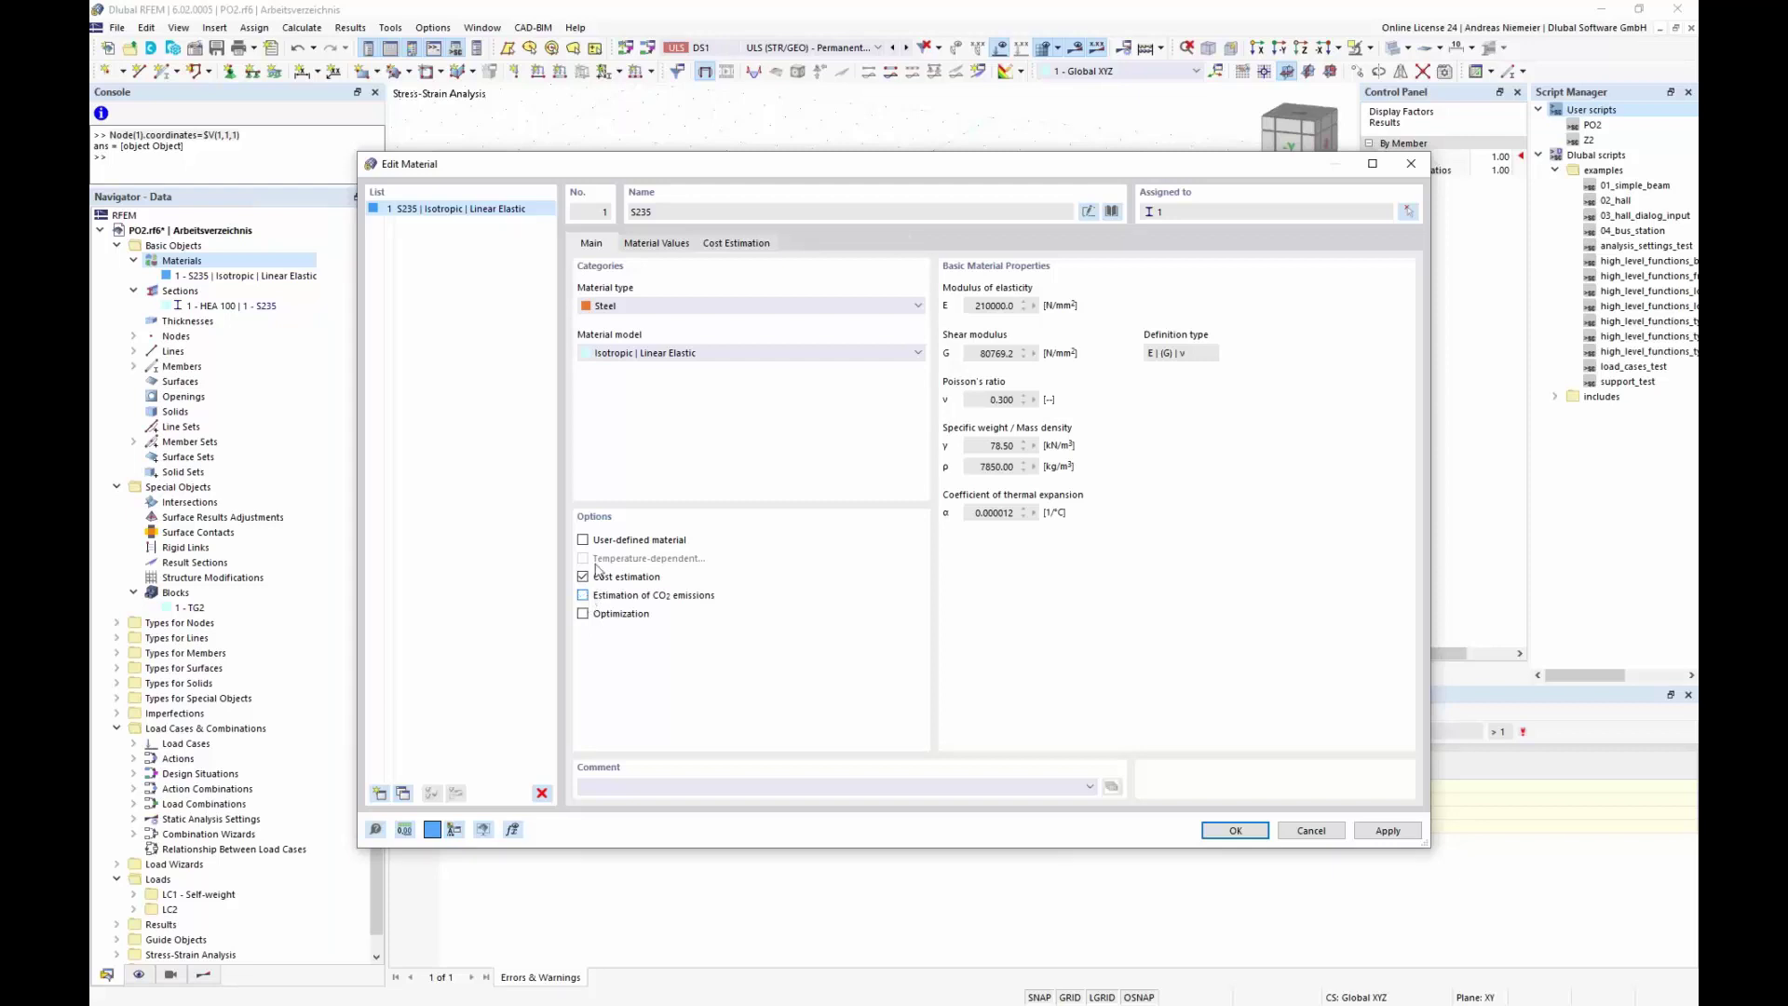
- Set S235's member weight cost to 1600 €/t and exclude surface and solid weights from the cost estimation
click(735, 244)
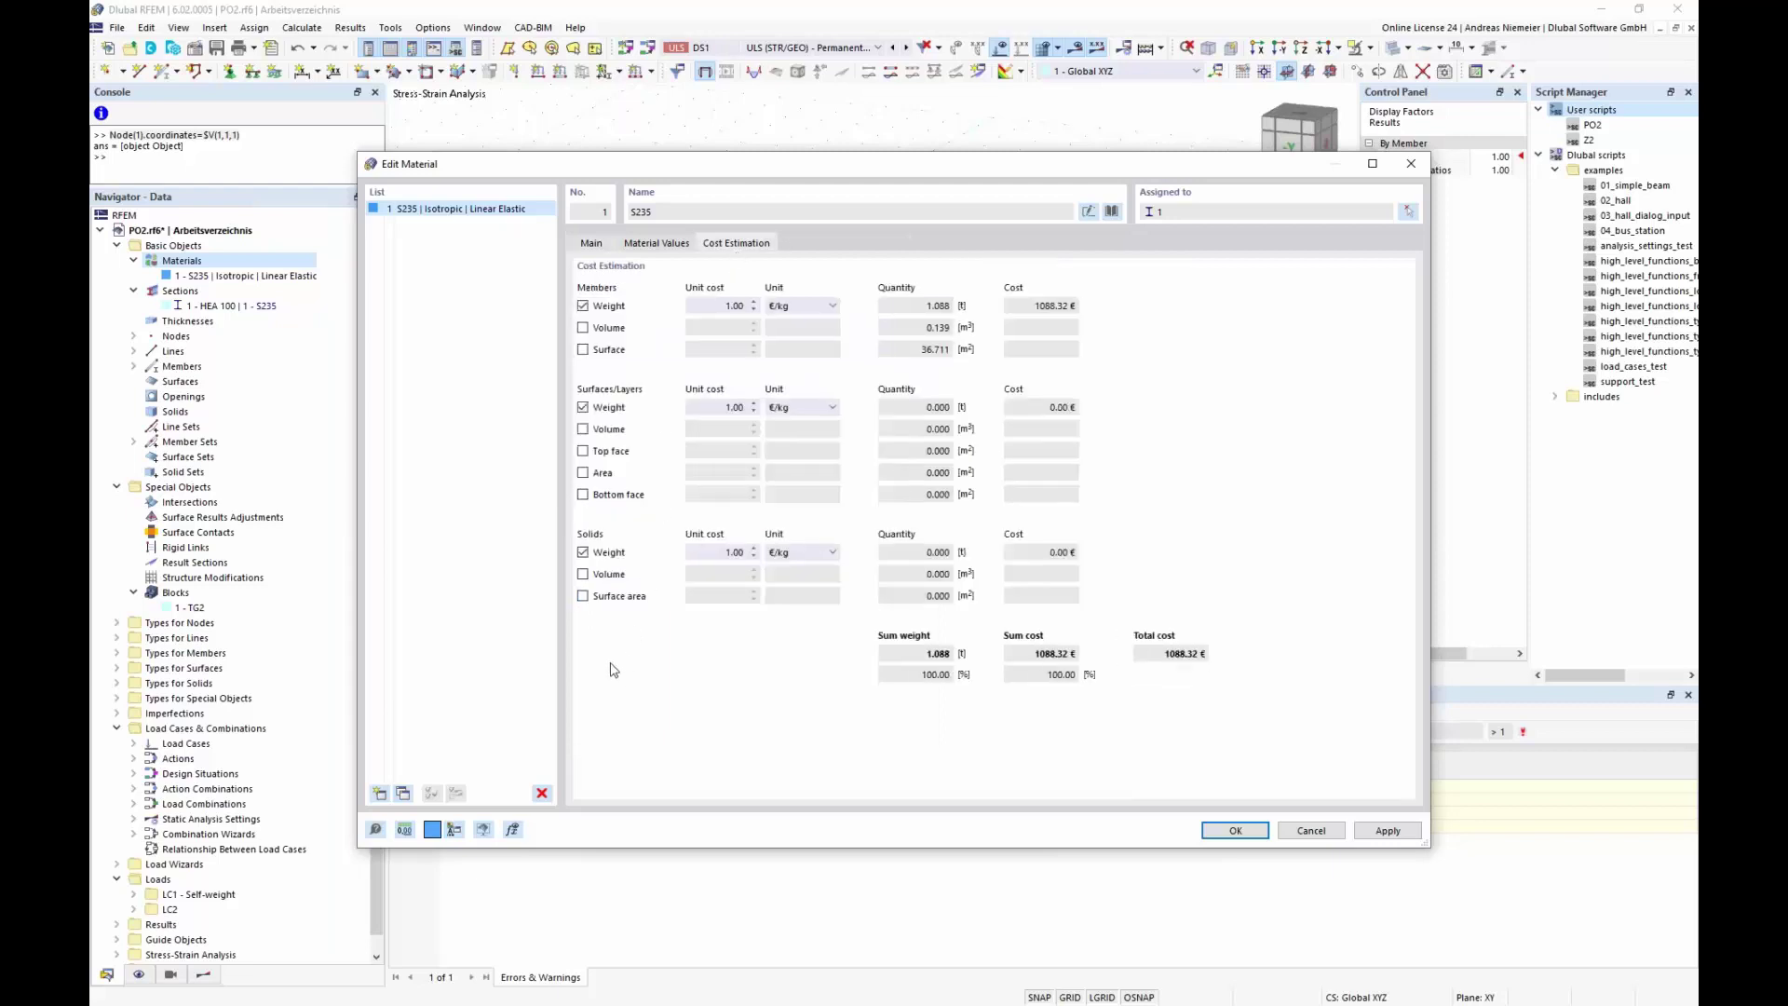
click(583, 553)
click(583, 407)
double_click(731, 305)
text(1)
click(812, 307)
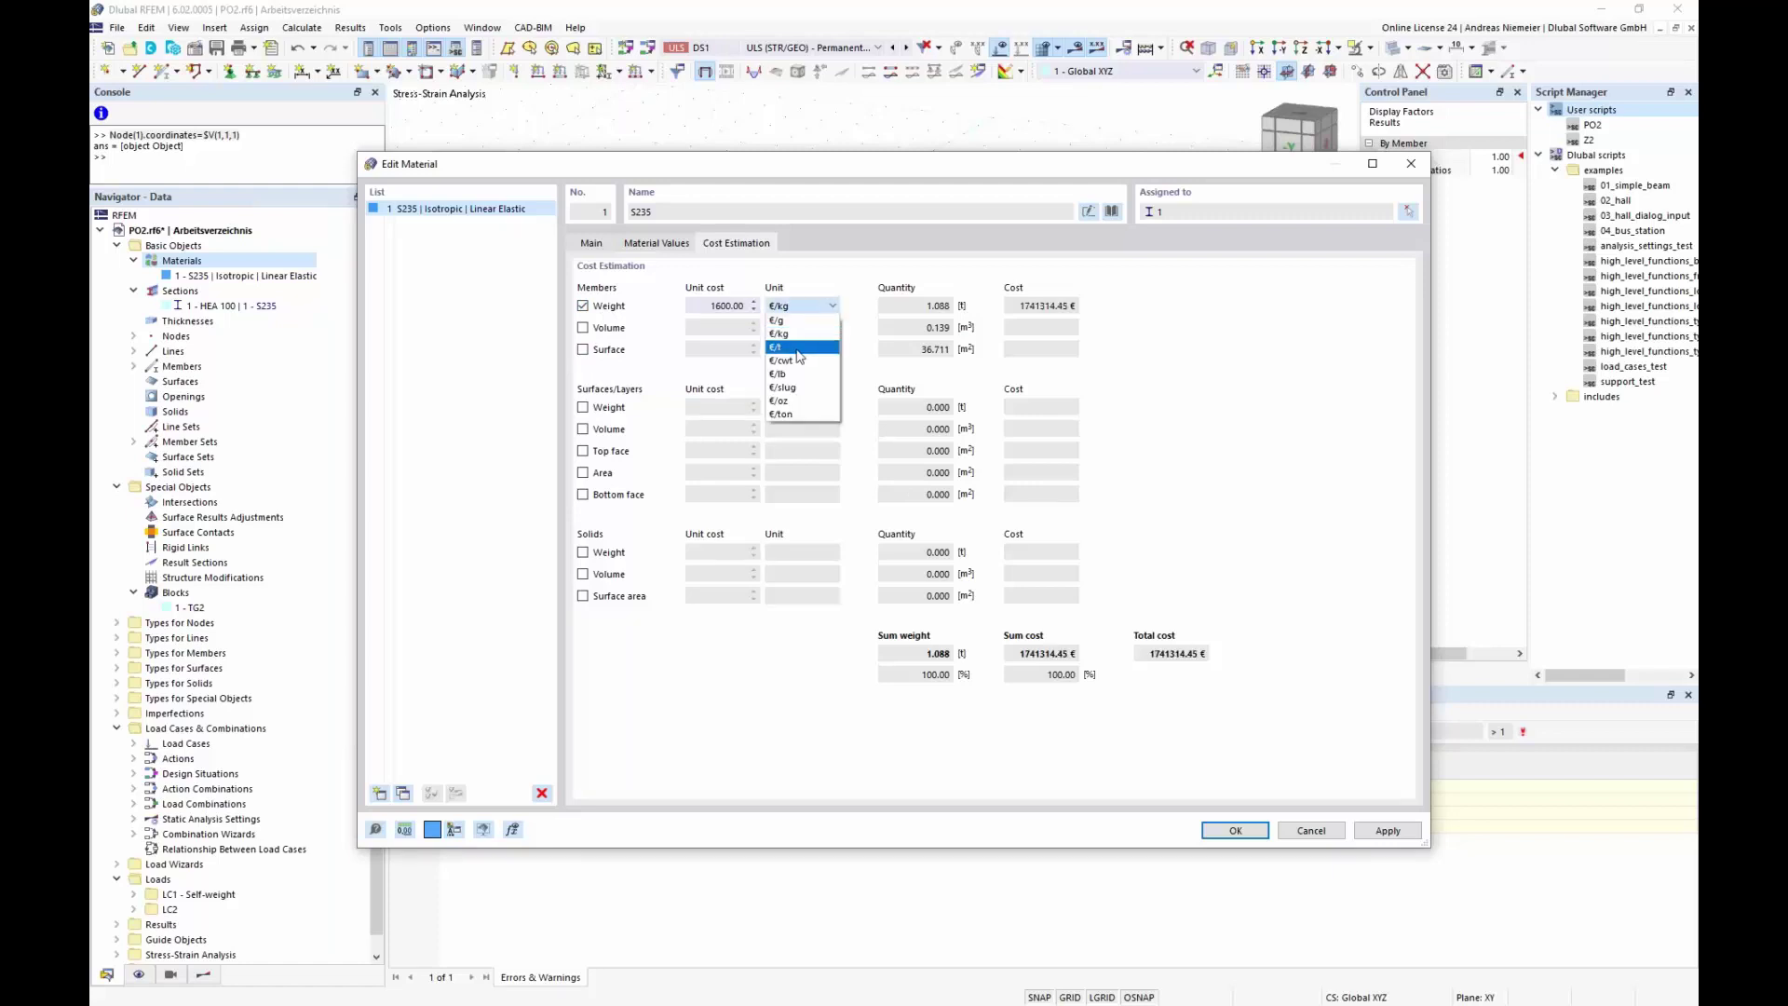
click(798, 349)
click(1255, 832)
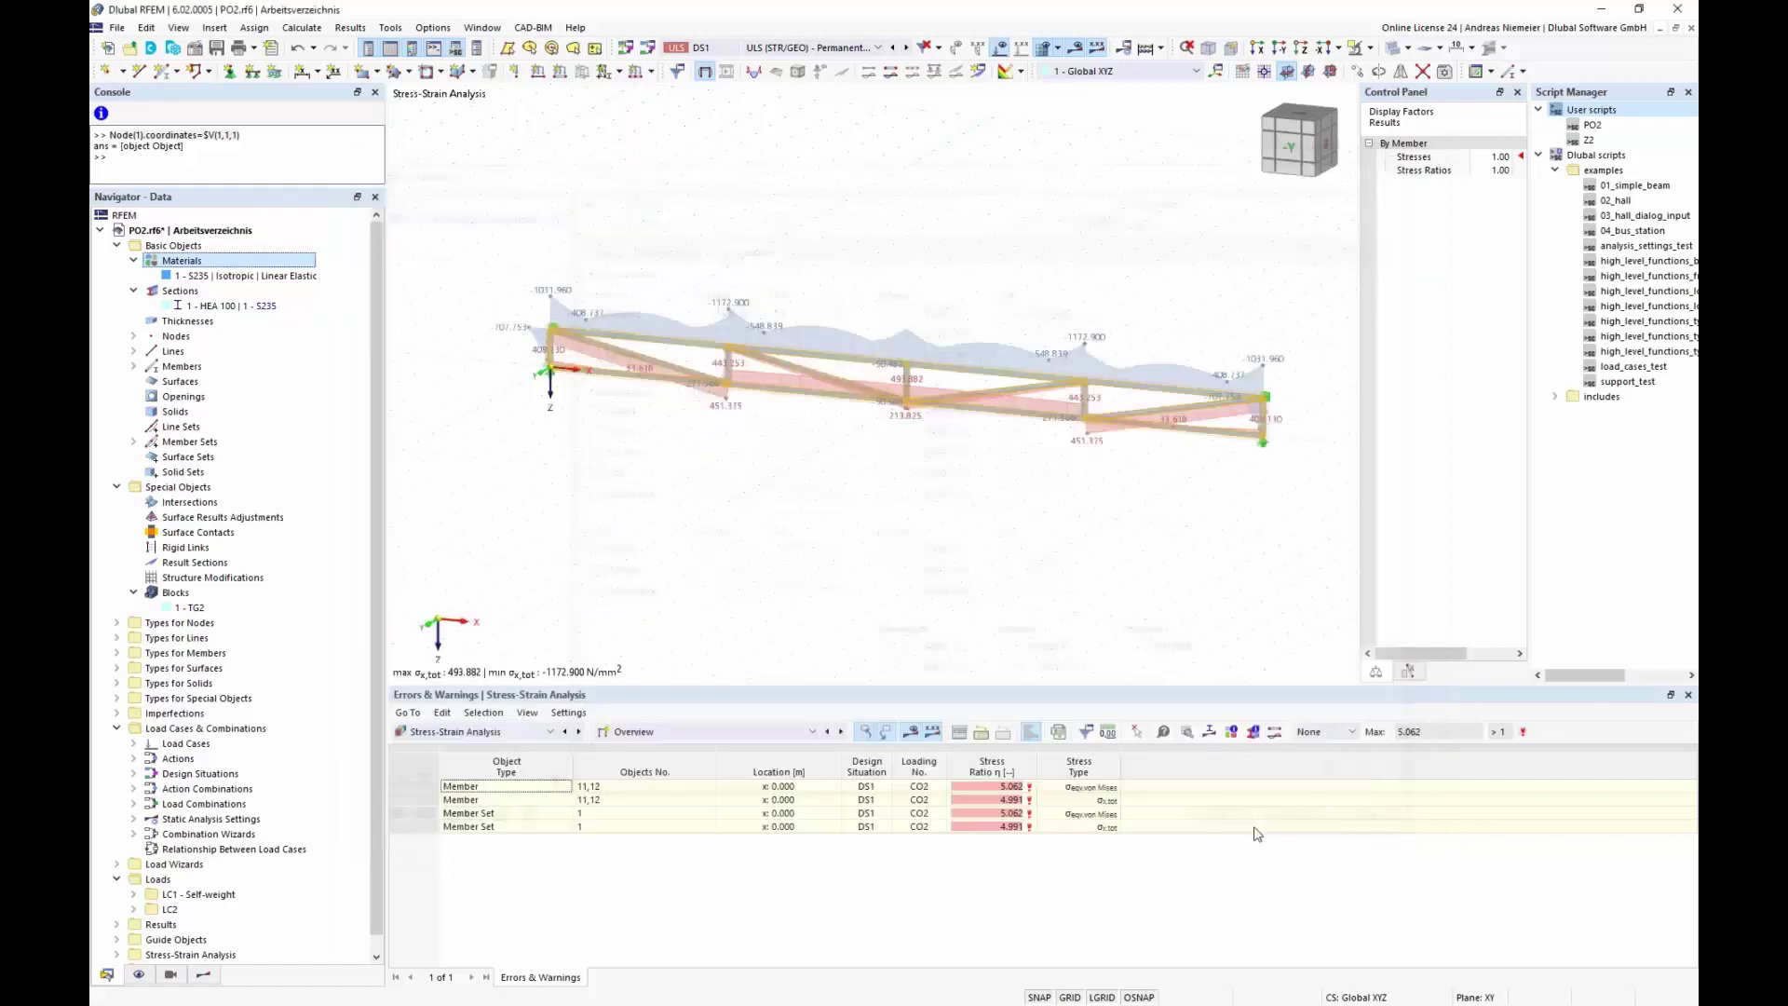
click(302, 27)
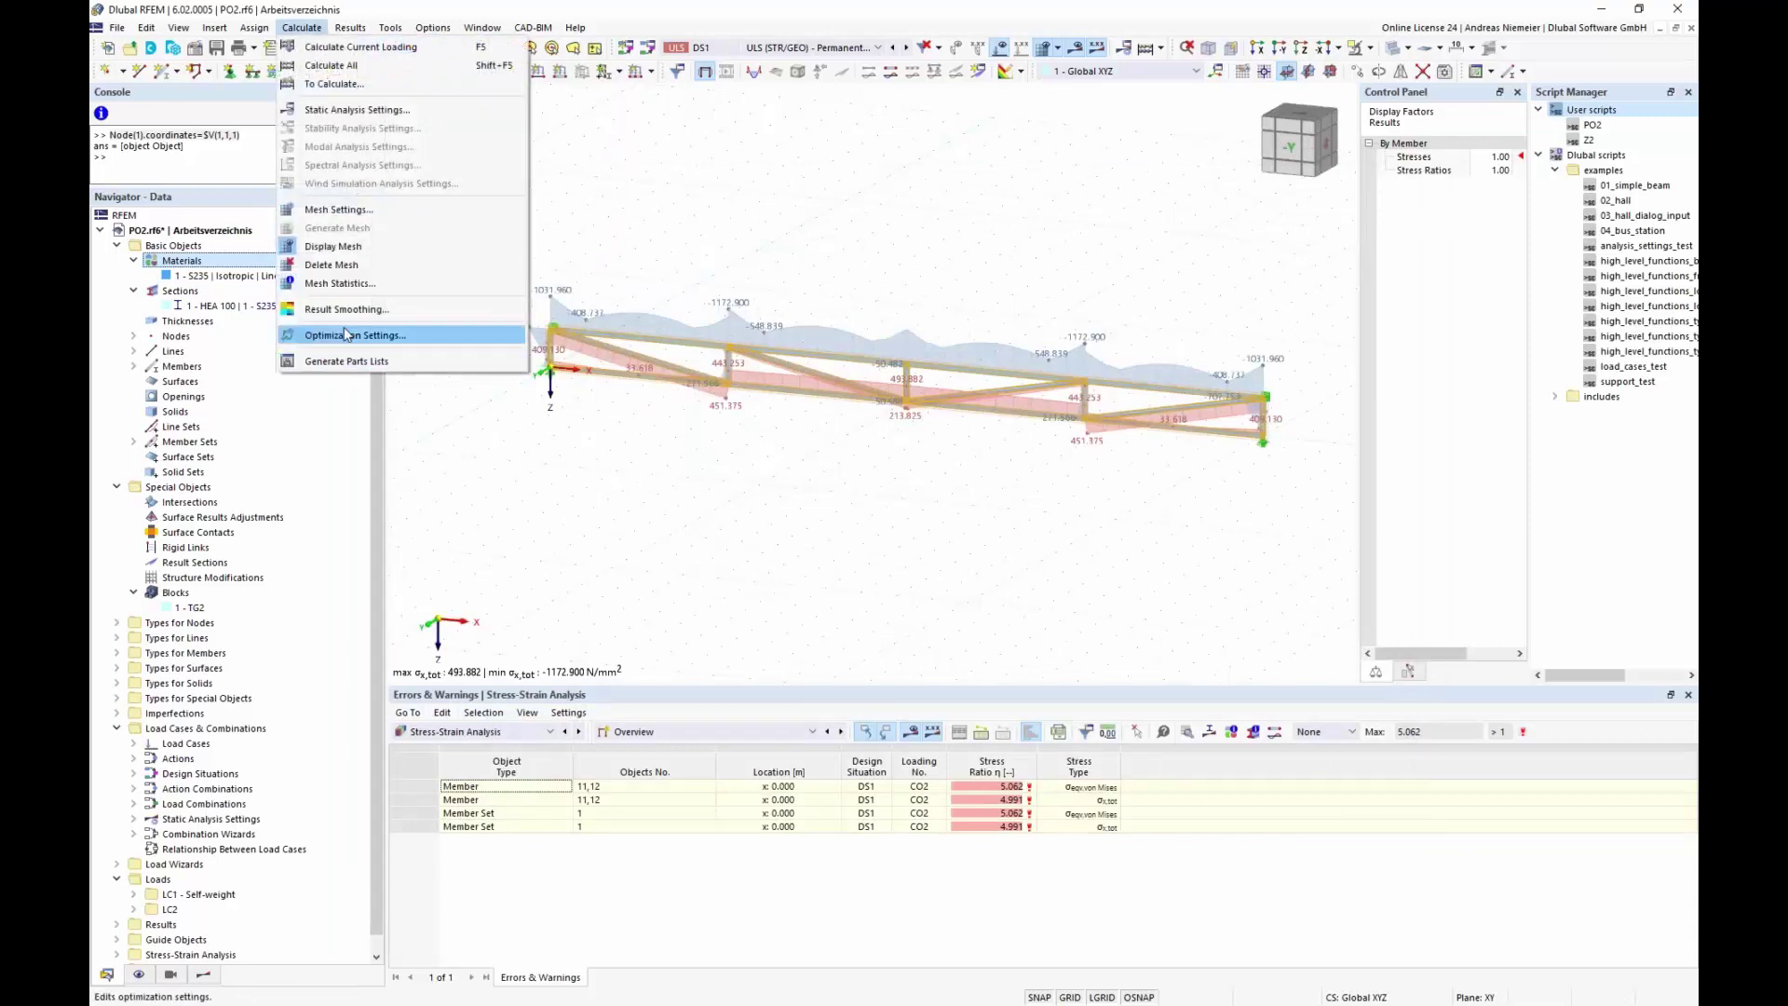
click(346, 334)
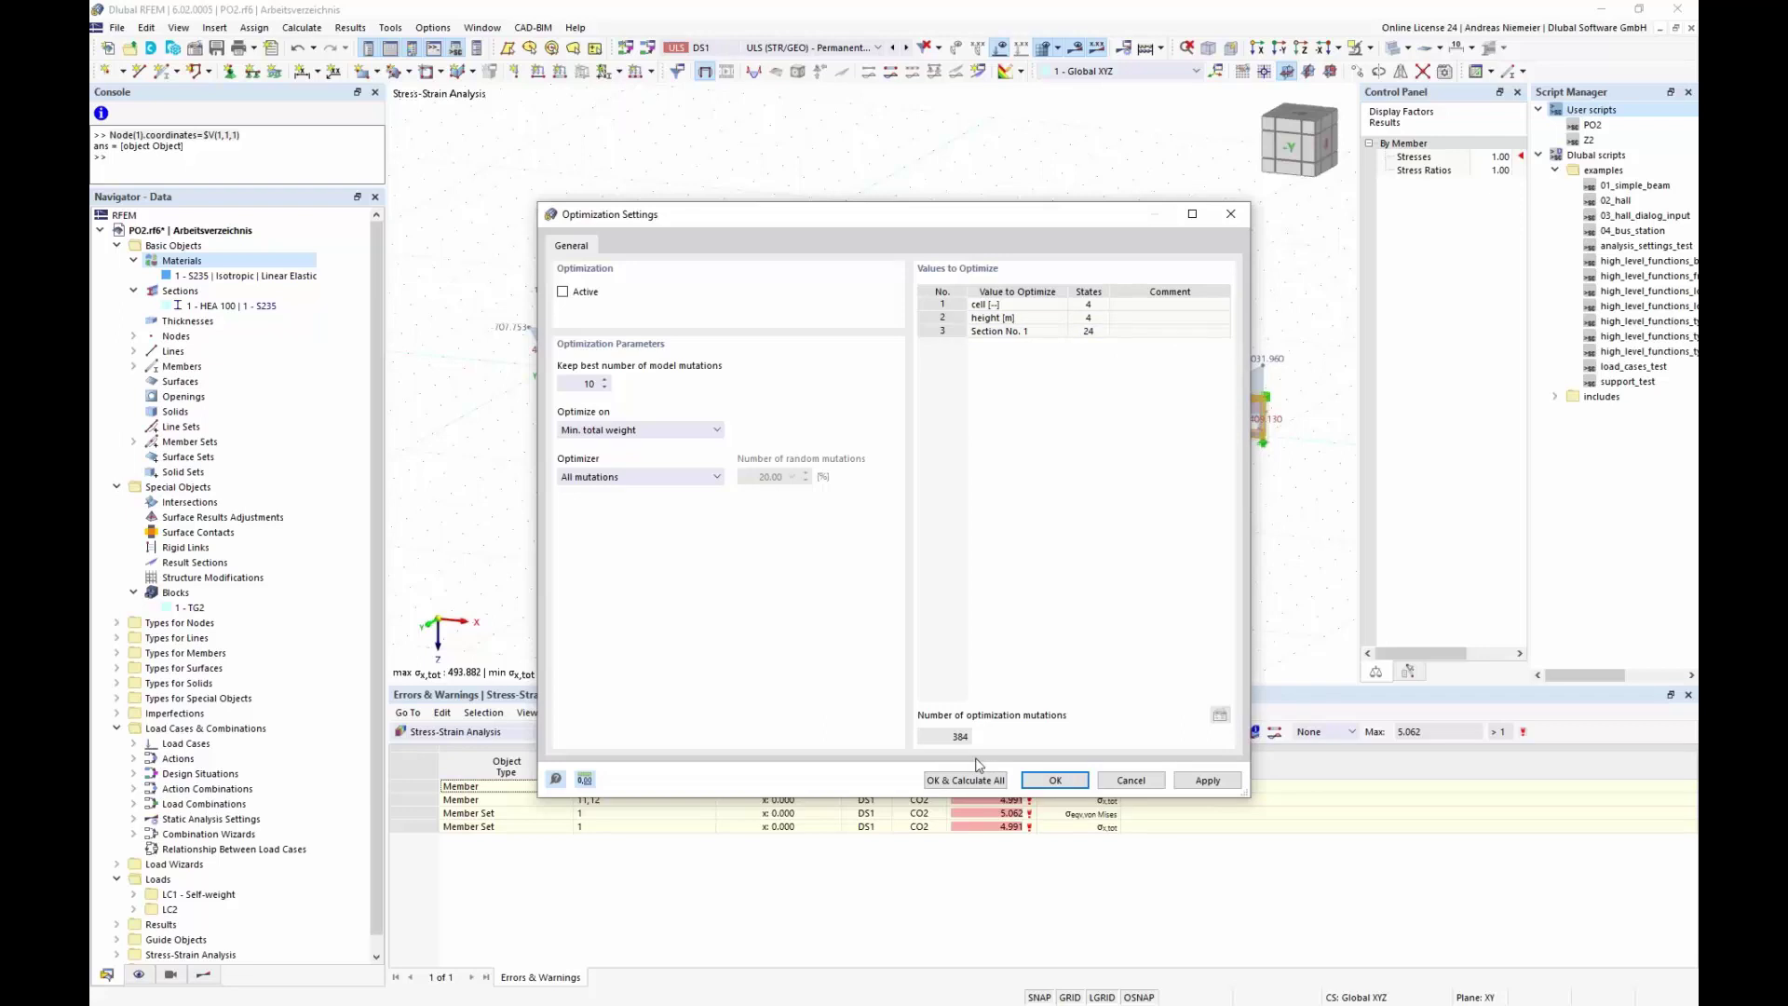
click(562, 293)
click(601, 477)
click(611, 531)
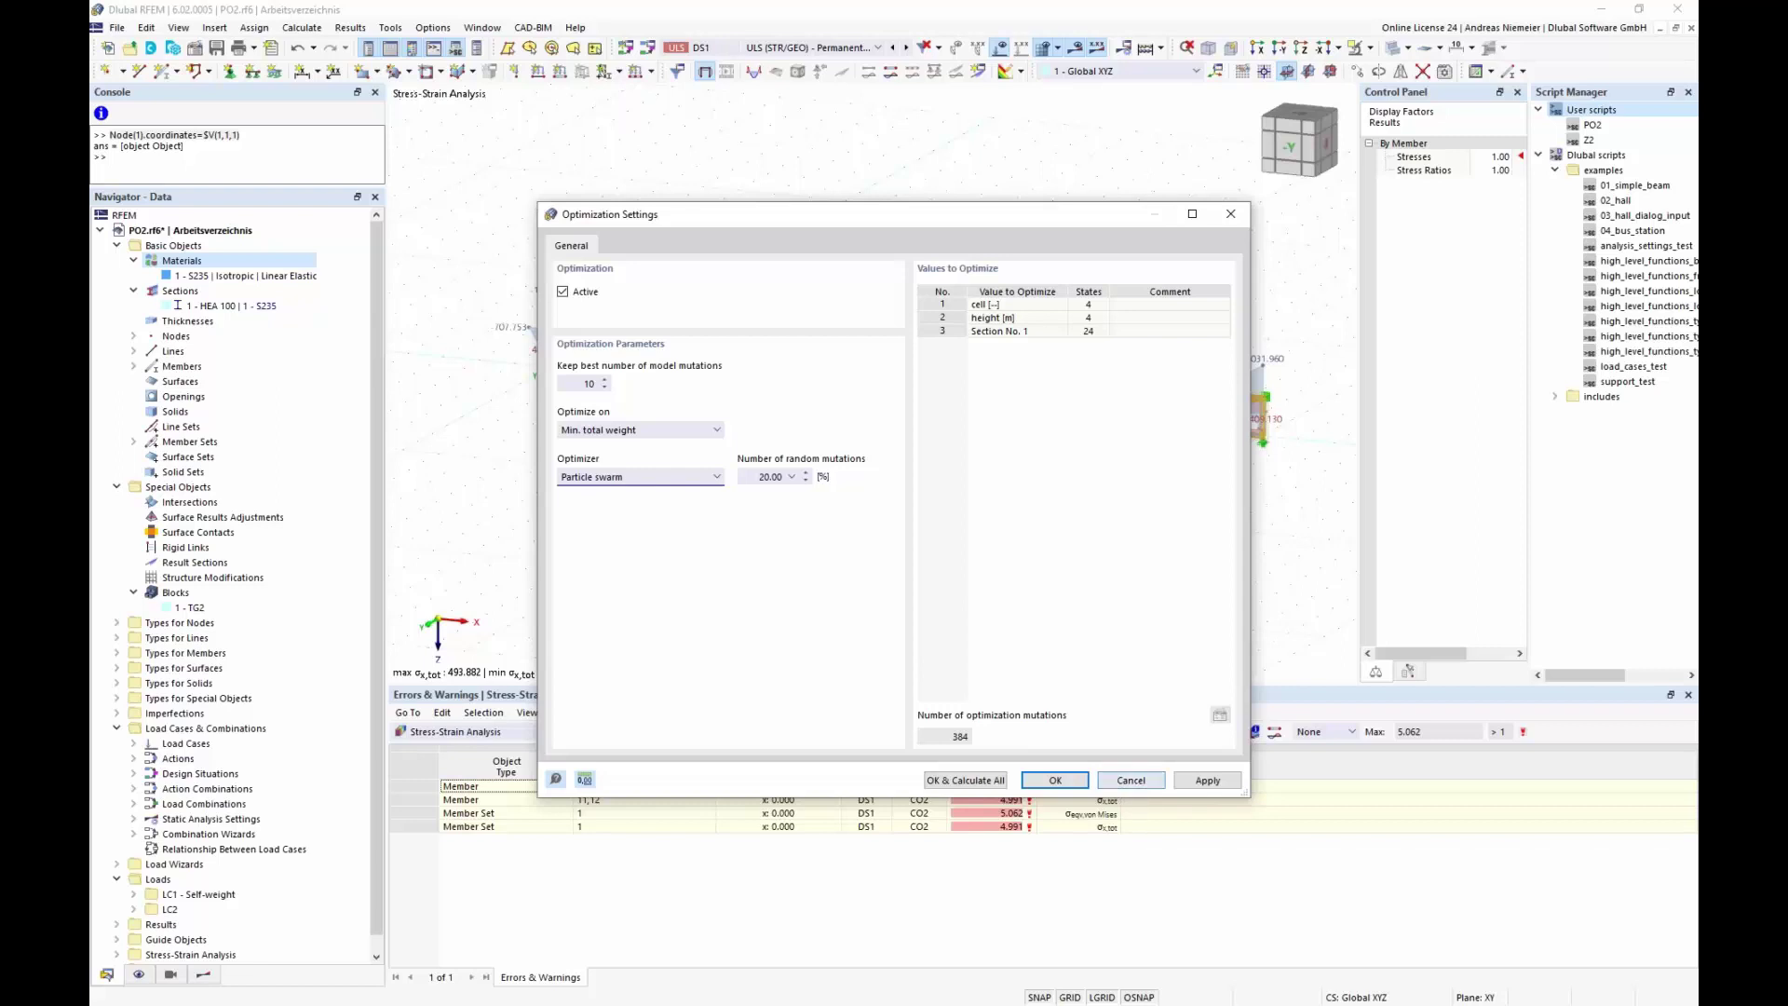
click(1130, 780)
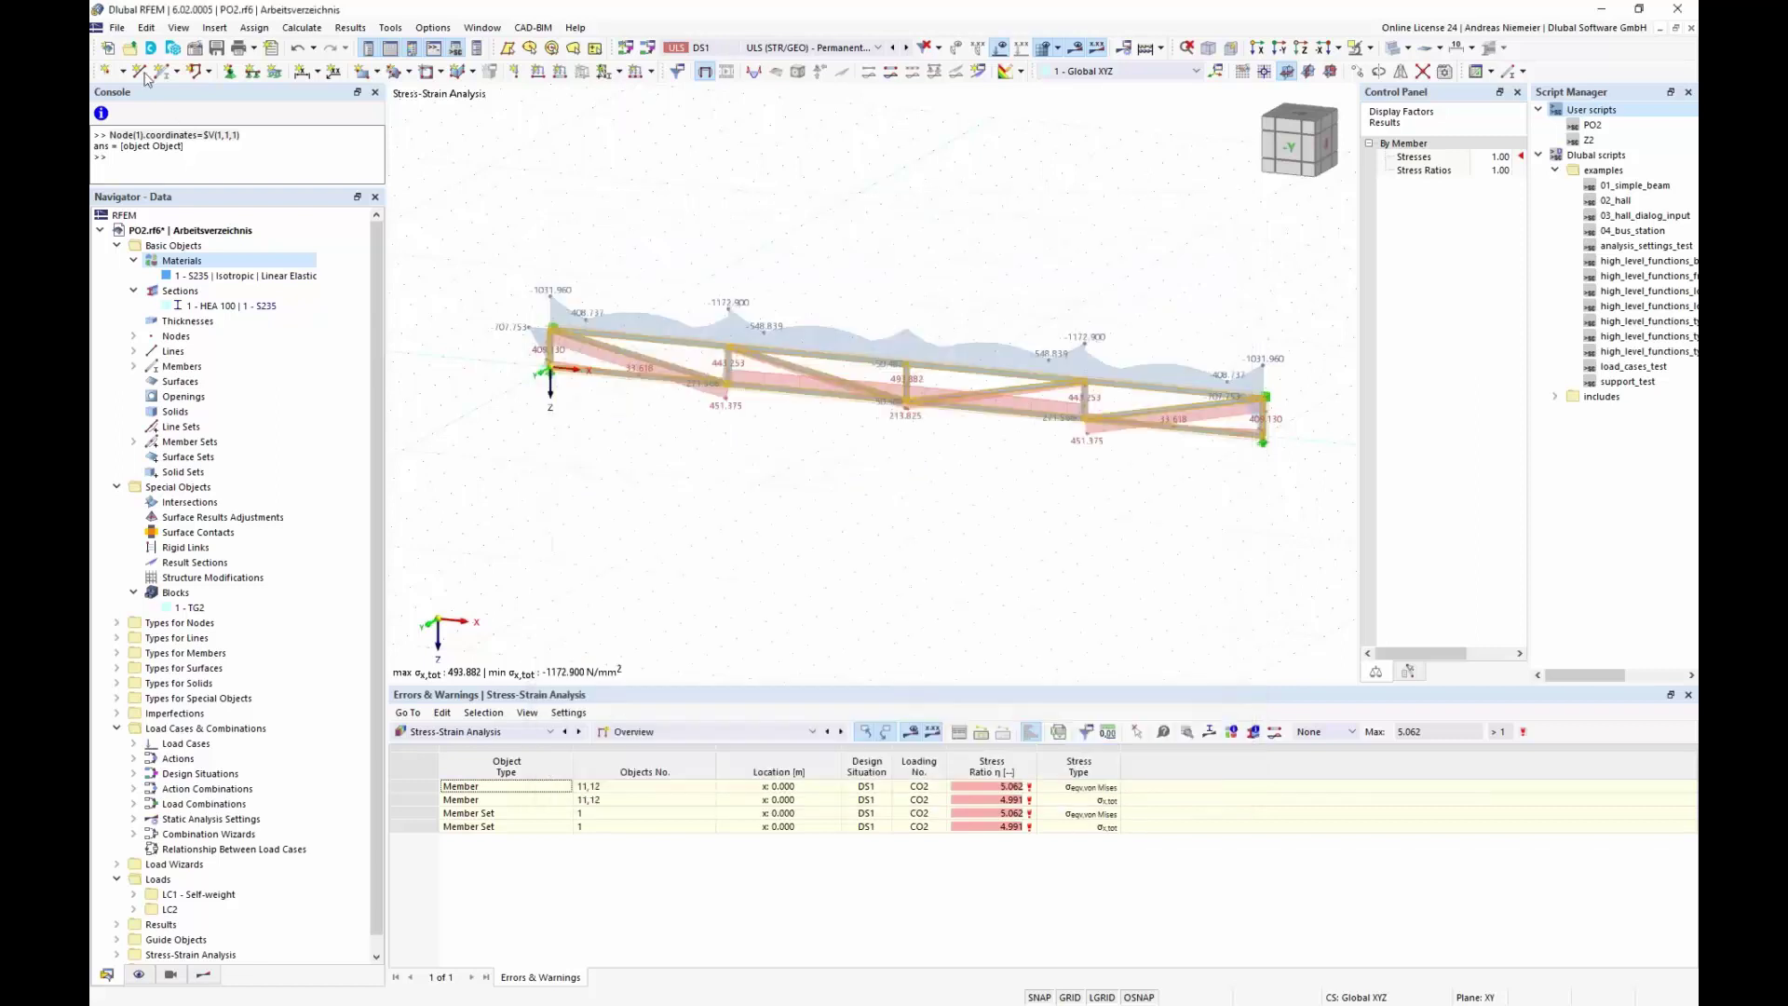
- Open the model file Truss Girder with PS optimization.rf6
click(118, 27)
click(142, 78)
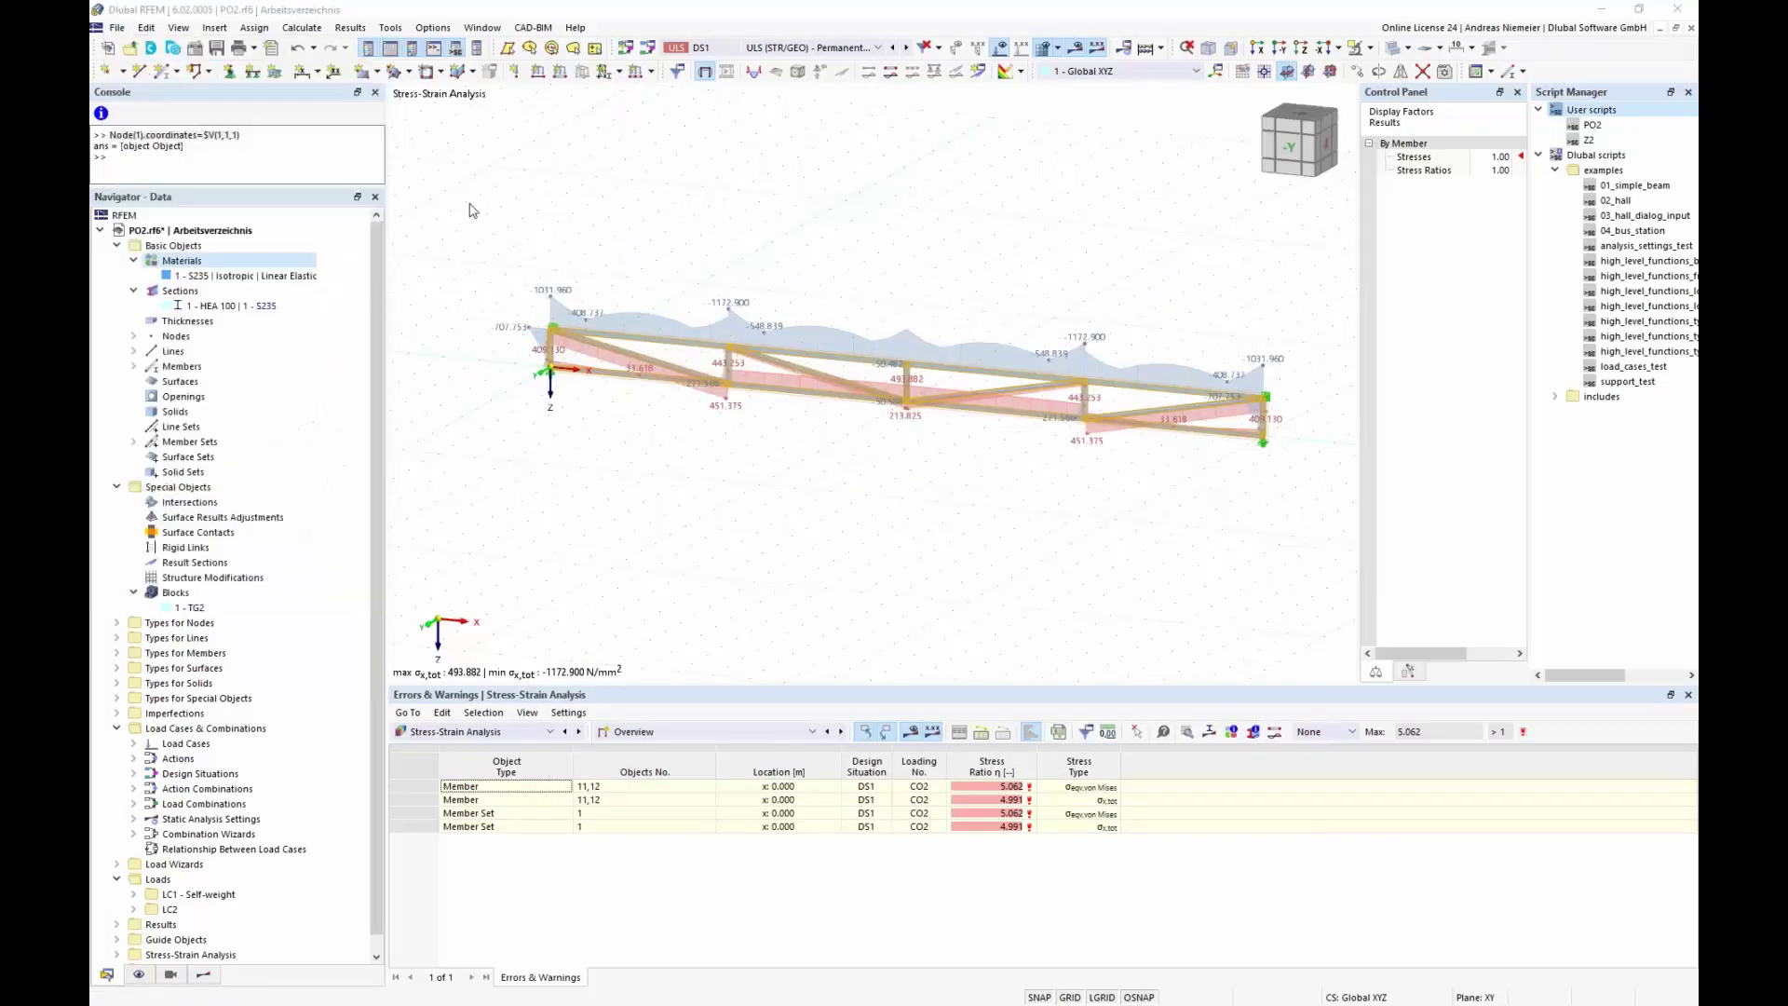
click(280, 212)
click(1332, 590)
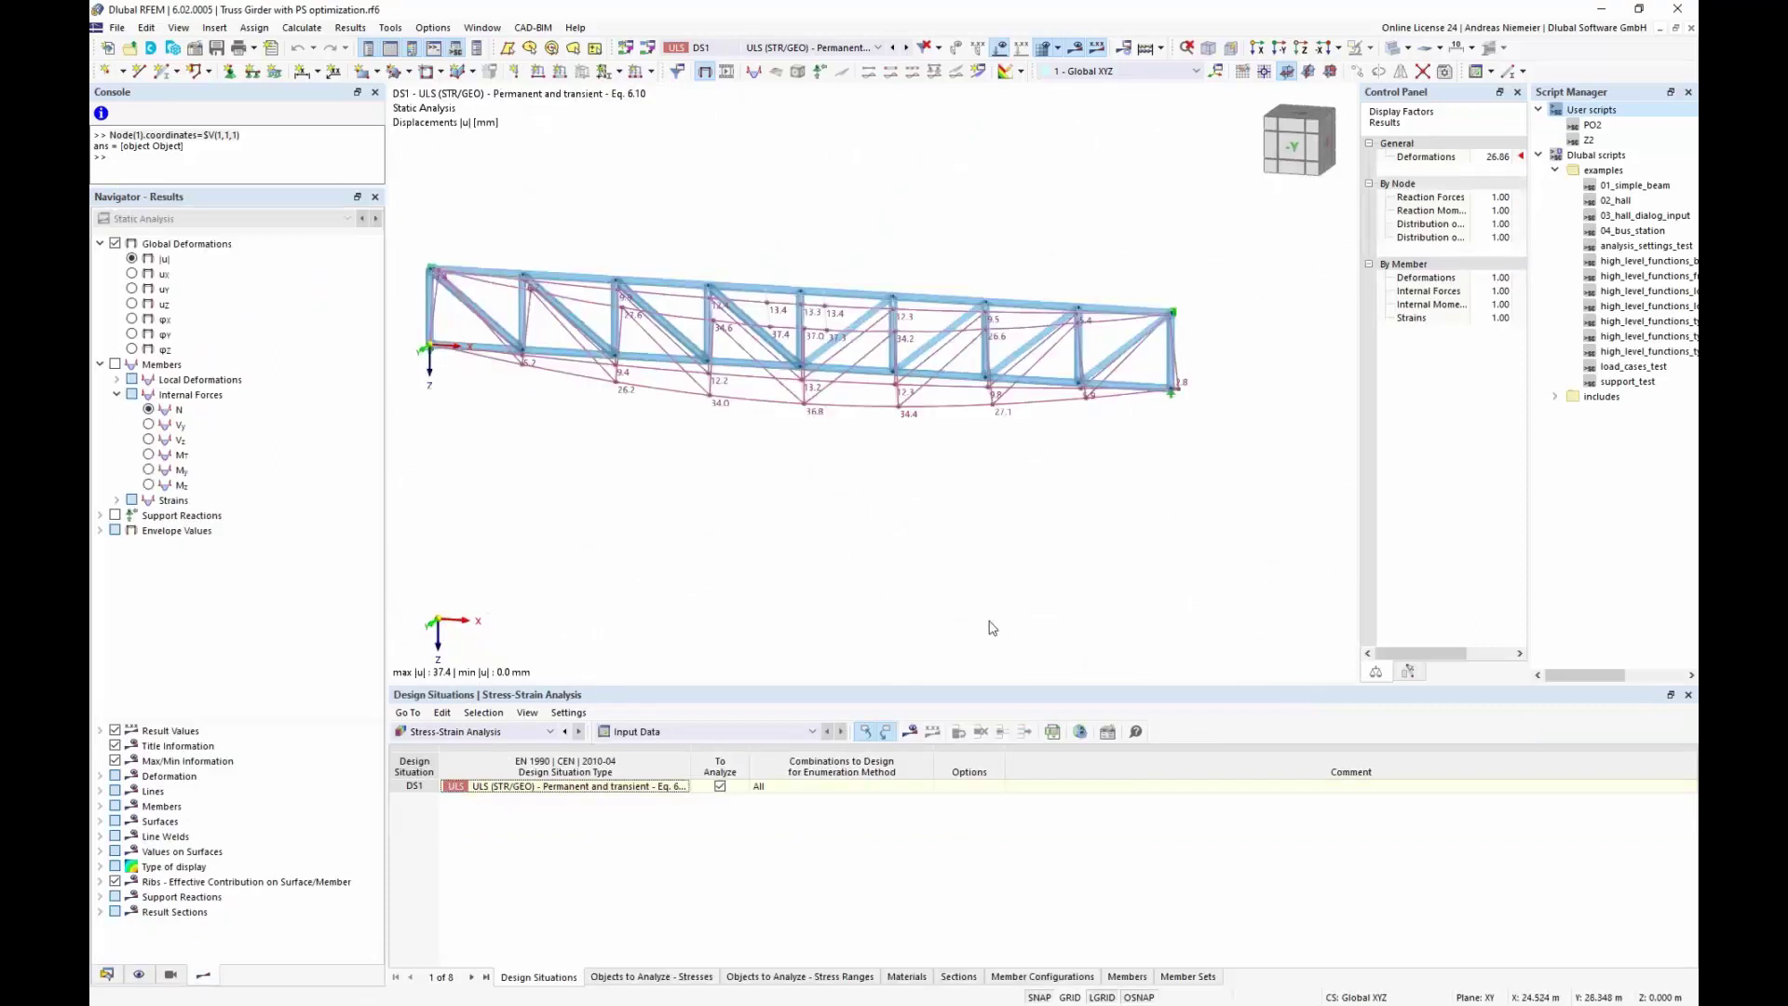
- Show the Optimization results table and enlarge it so that all model variants can be read
click(503, 732)
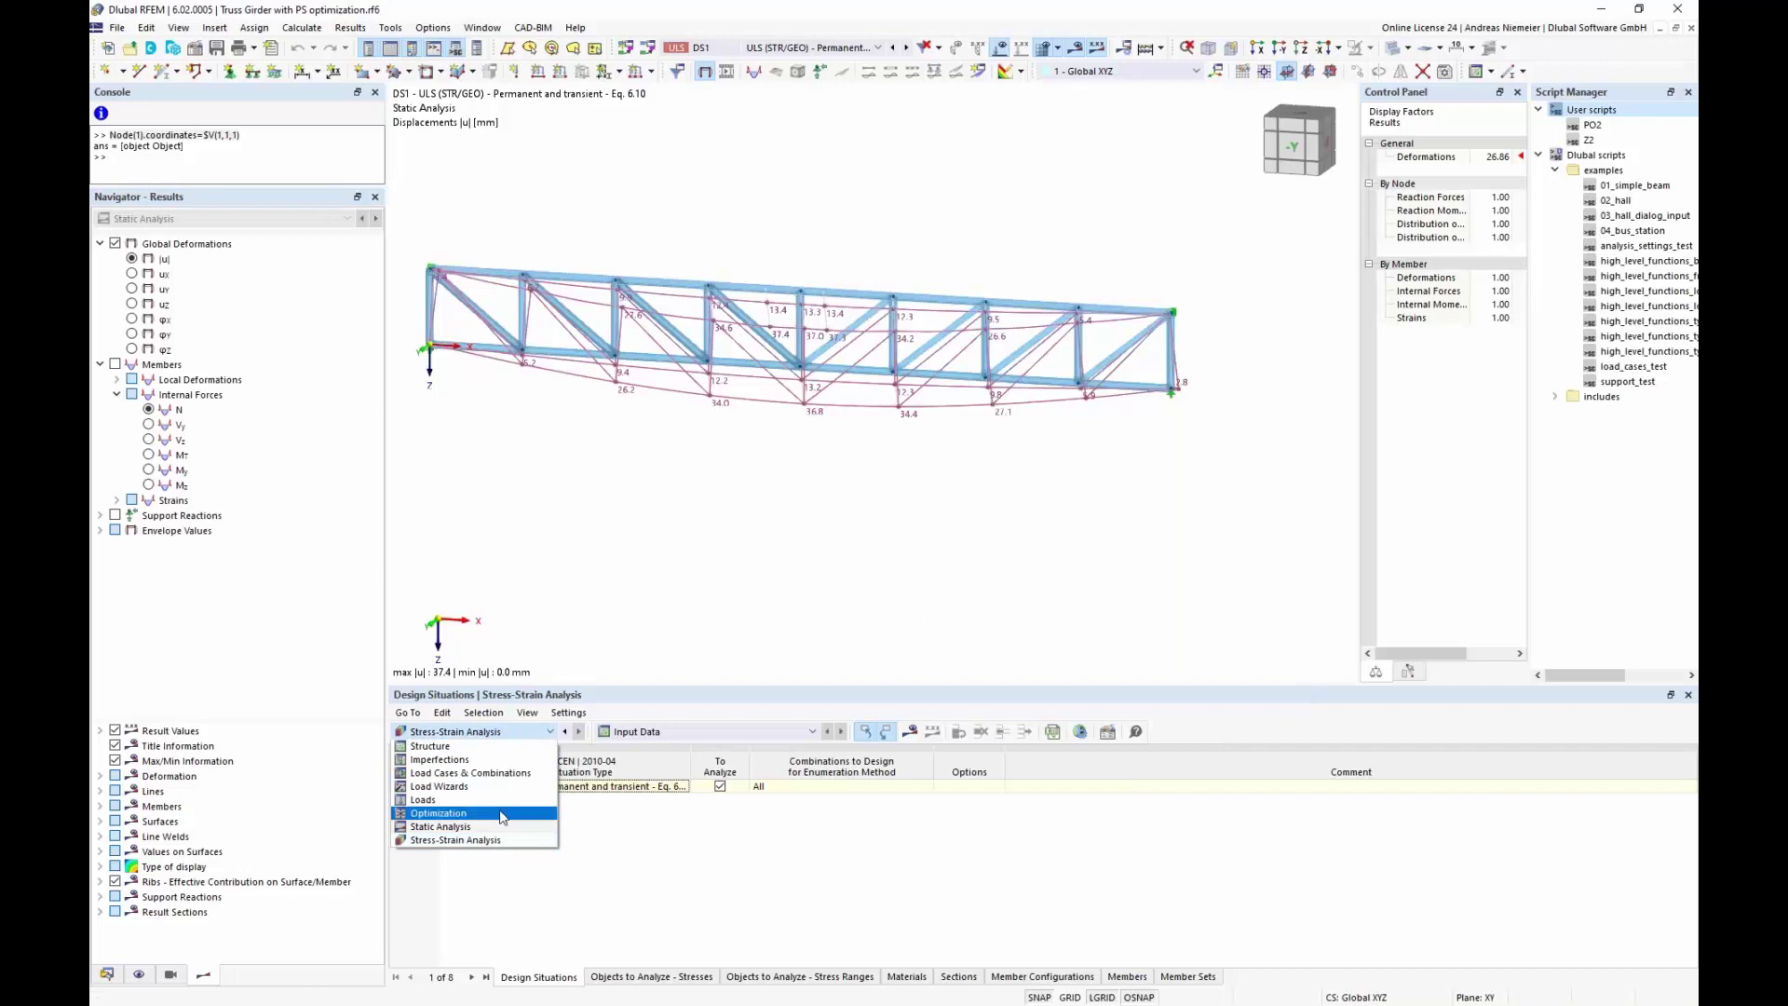
click(500, 813)
drag(643, 692, 671, 426)
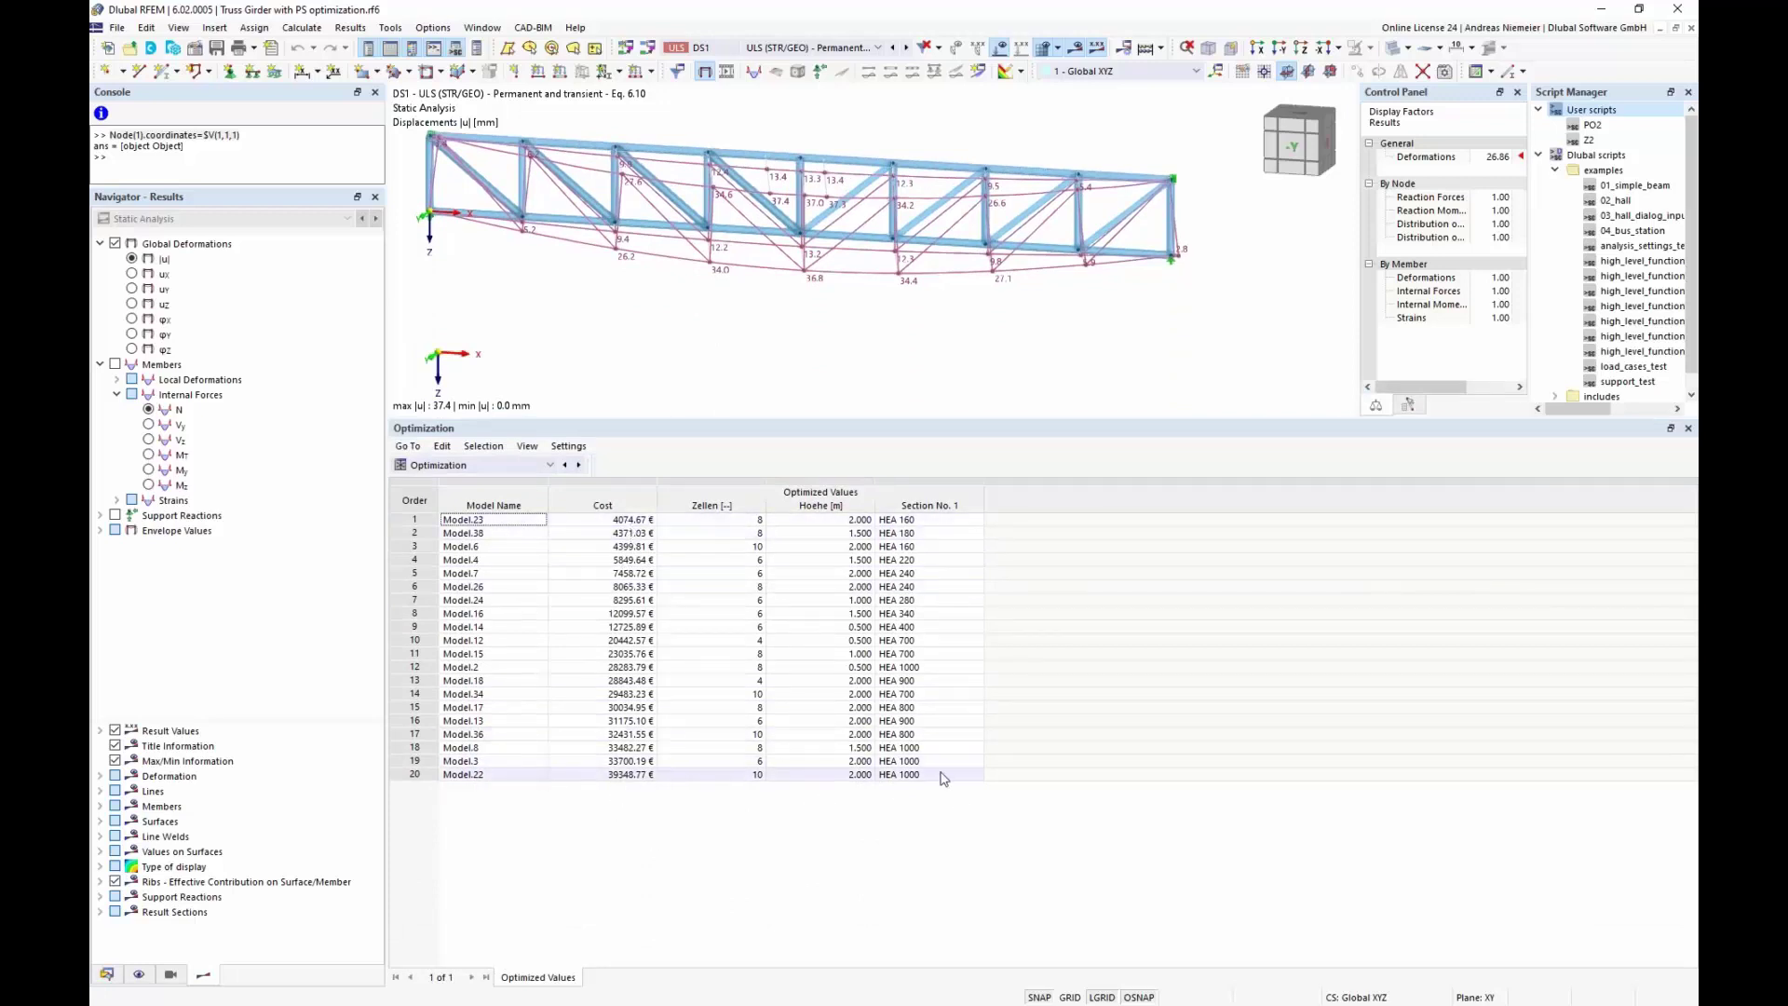
- Compare the cost, number of cells, height and section of the best-ranked optimization variants
drag(617, 519, 894, 593)
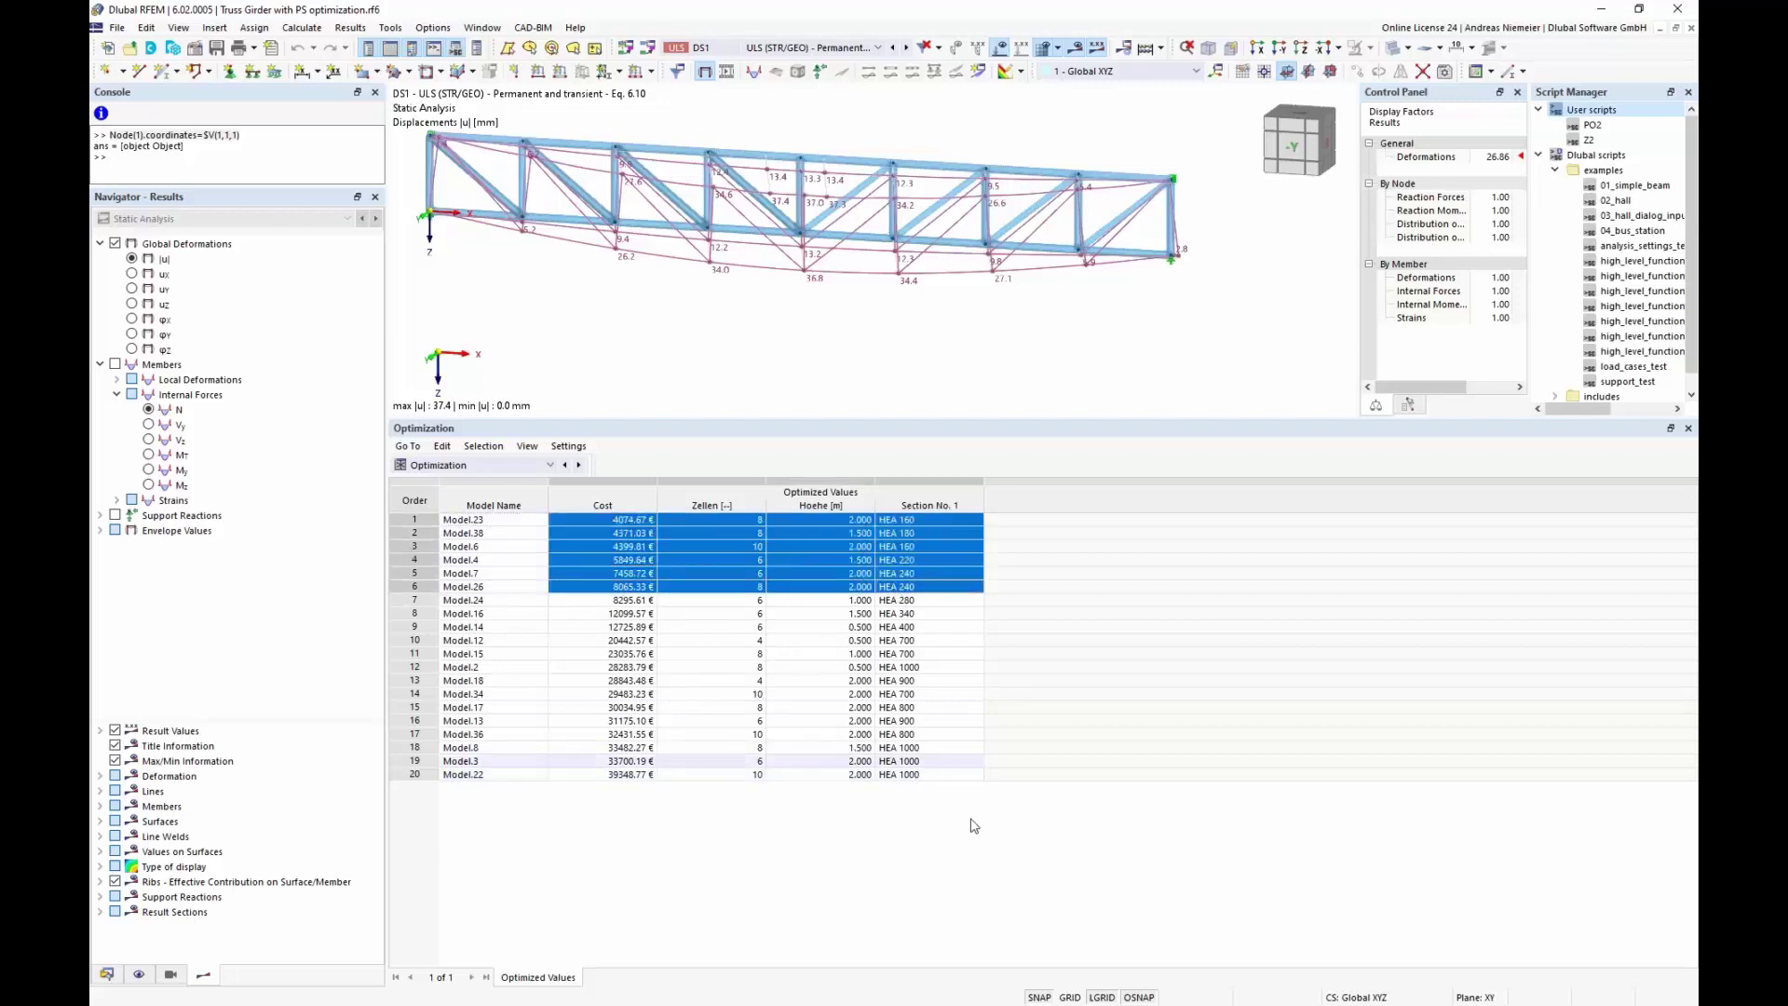
click(742, 547)
click(841, 550)
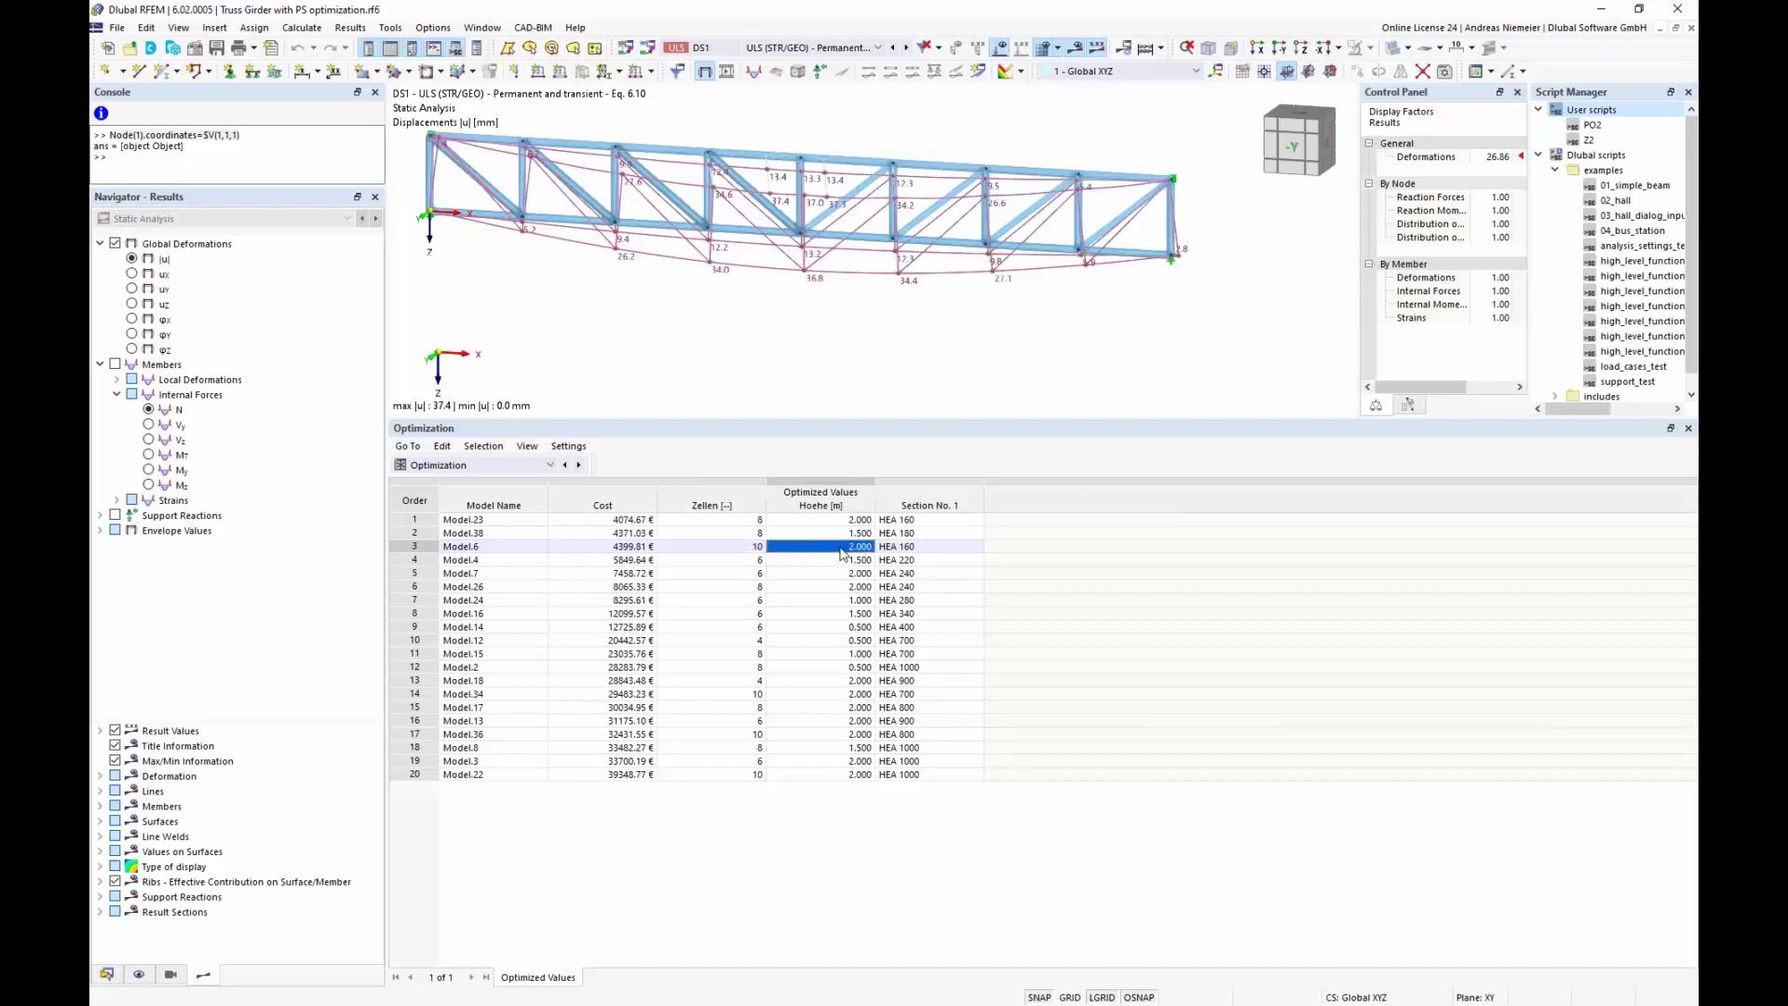
click(890, 548)
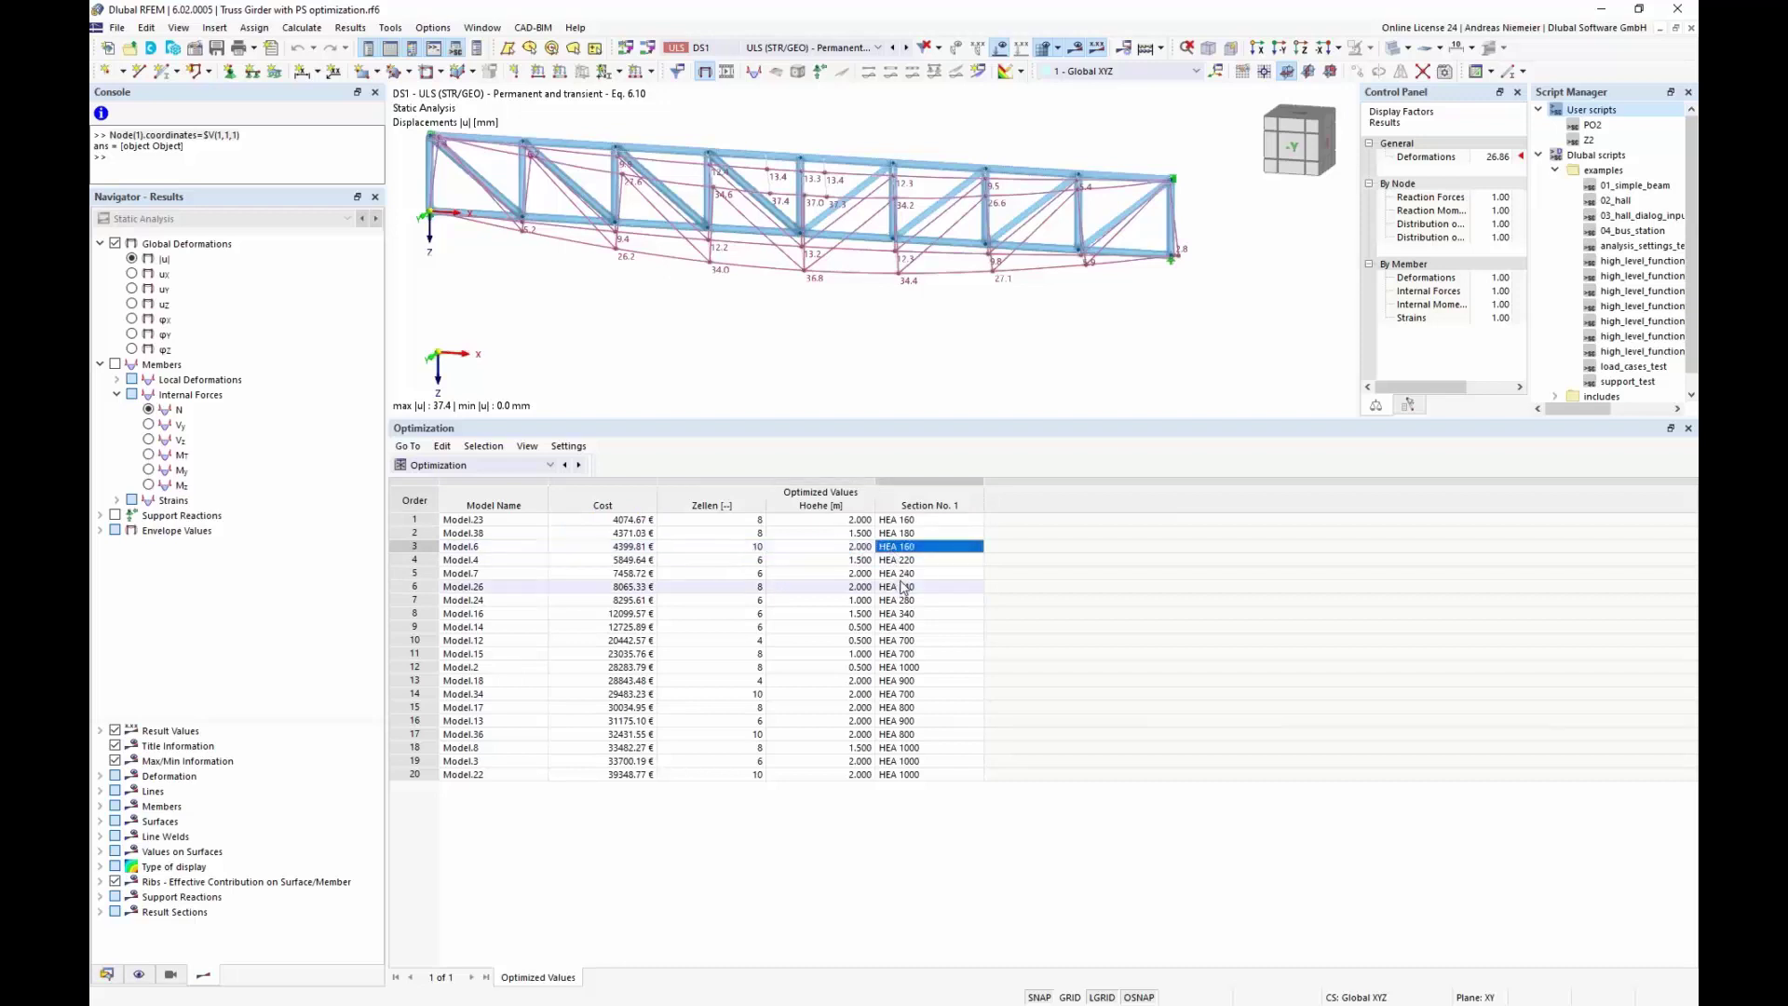
click(747, 521)
click(835, 522)
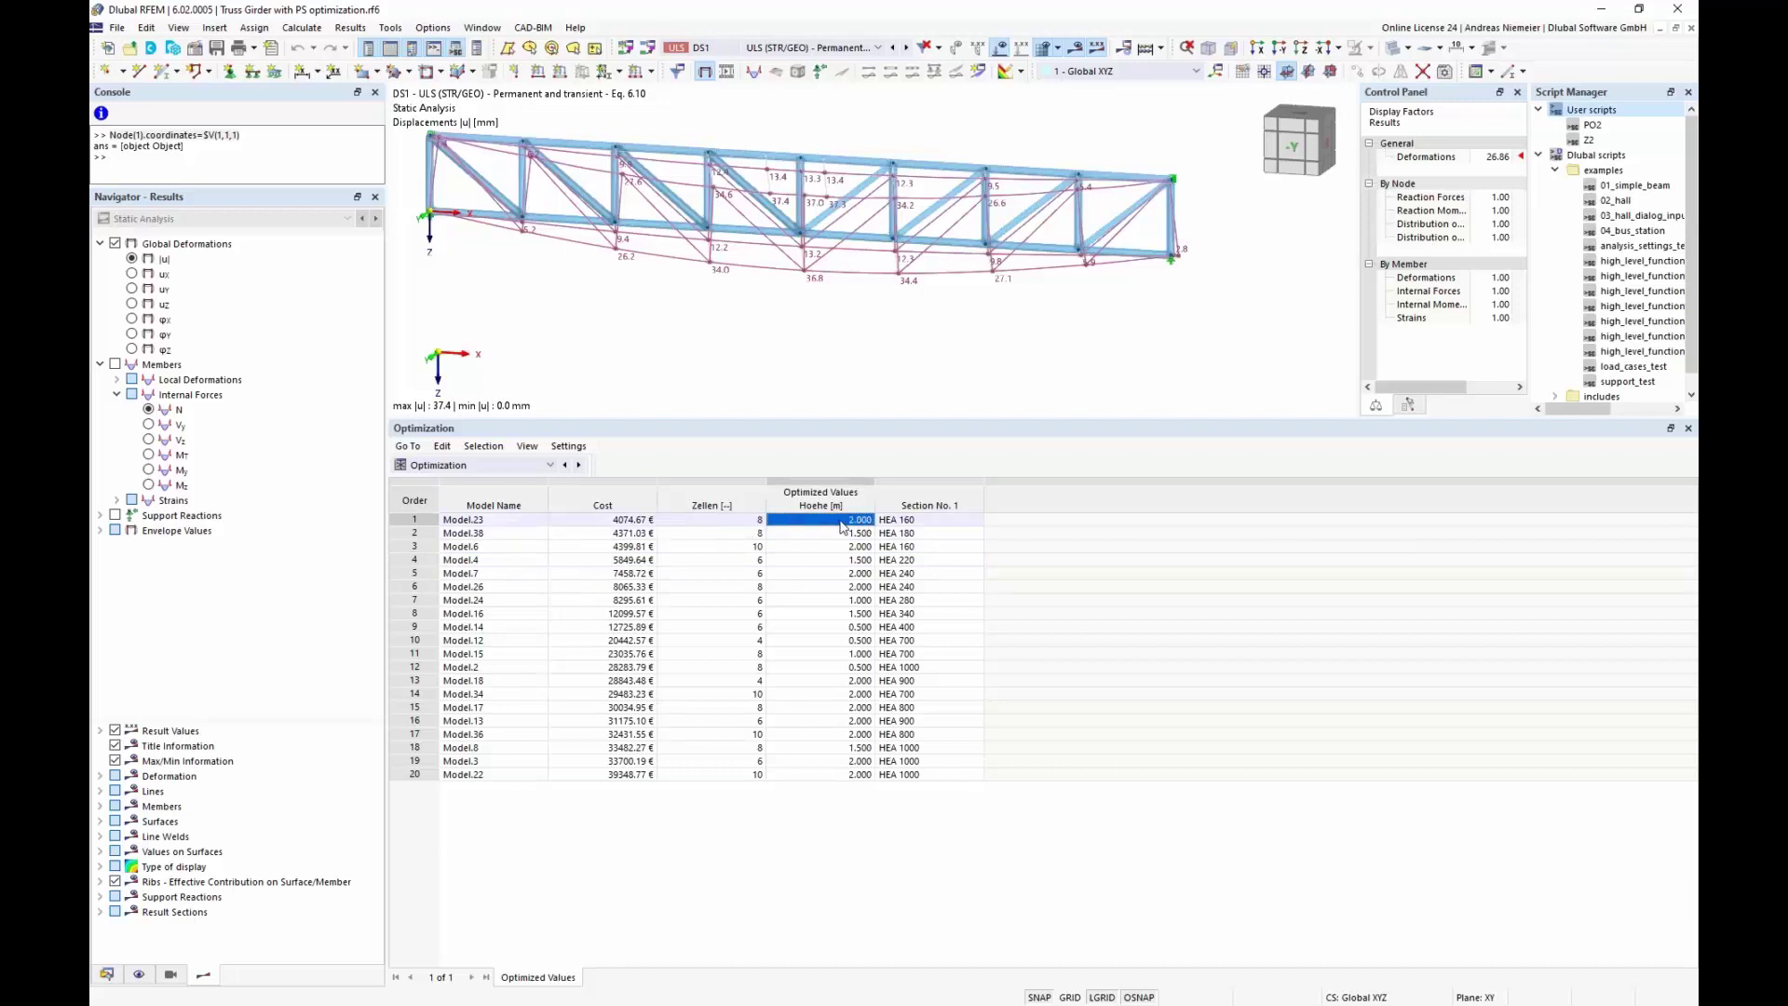
- Examine the costs of the five cheapest model variants in the optimization results table
click(894, 522)
drag(610, 520, 616, 555)
click(615, 534)
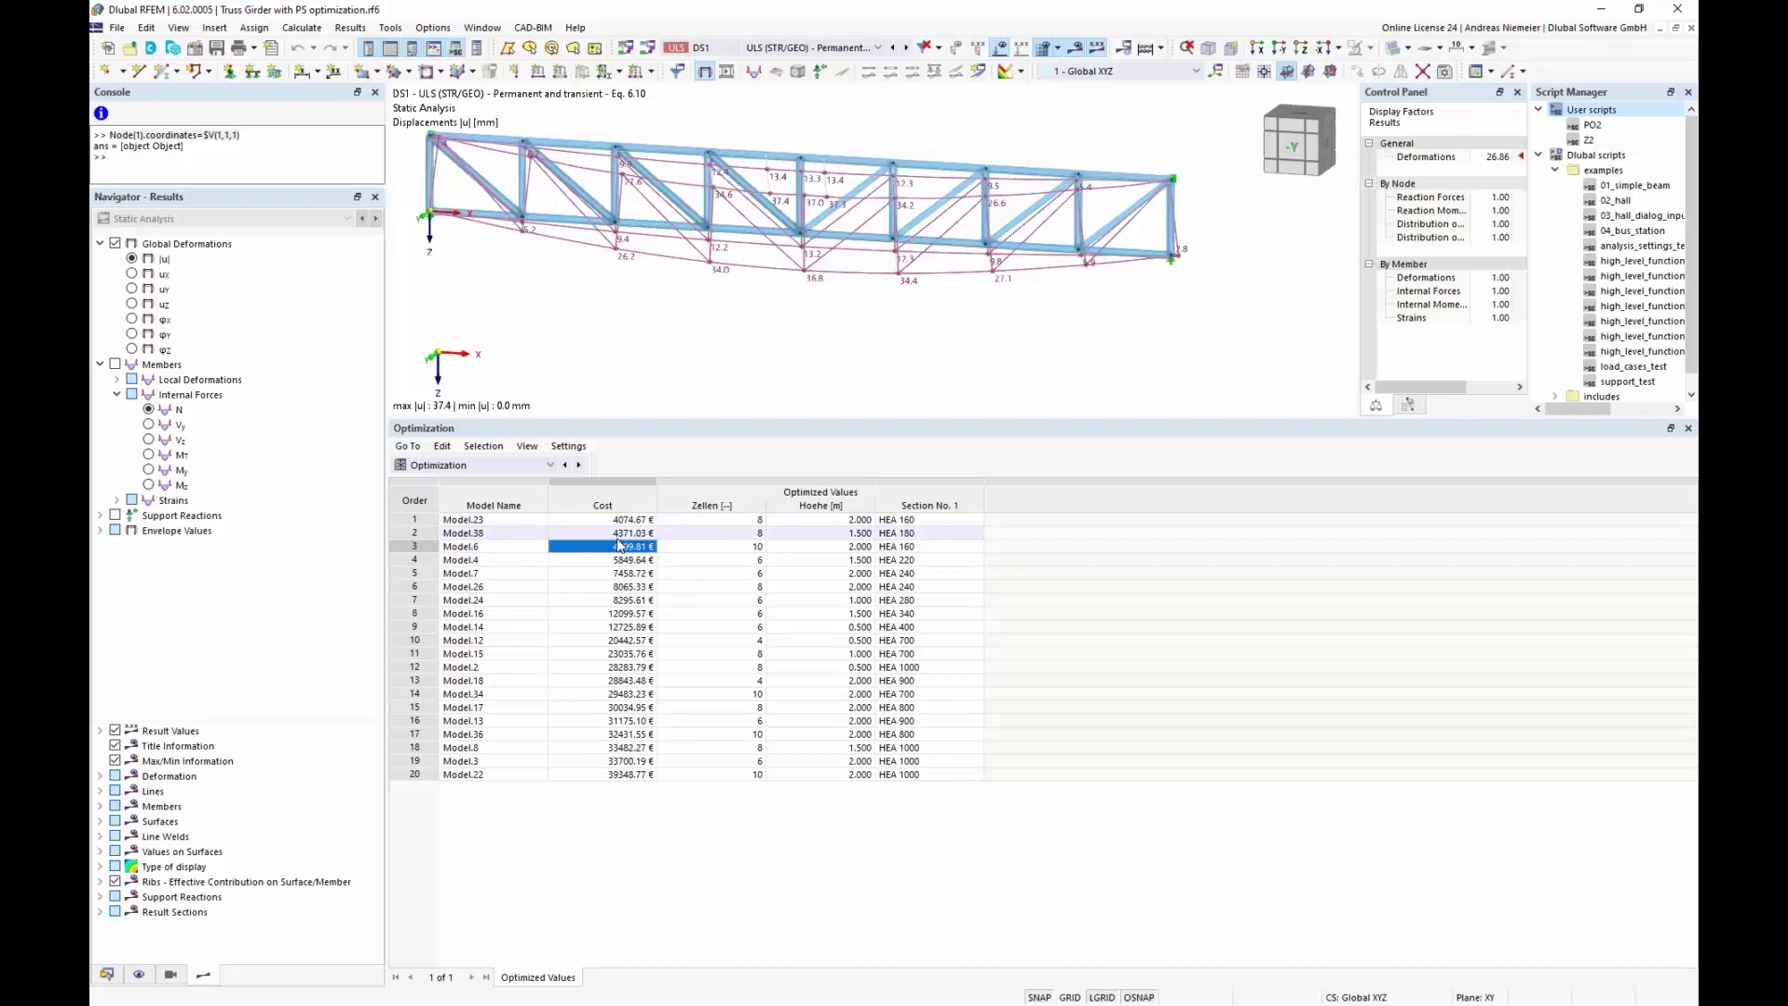
click(615, 548)
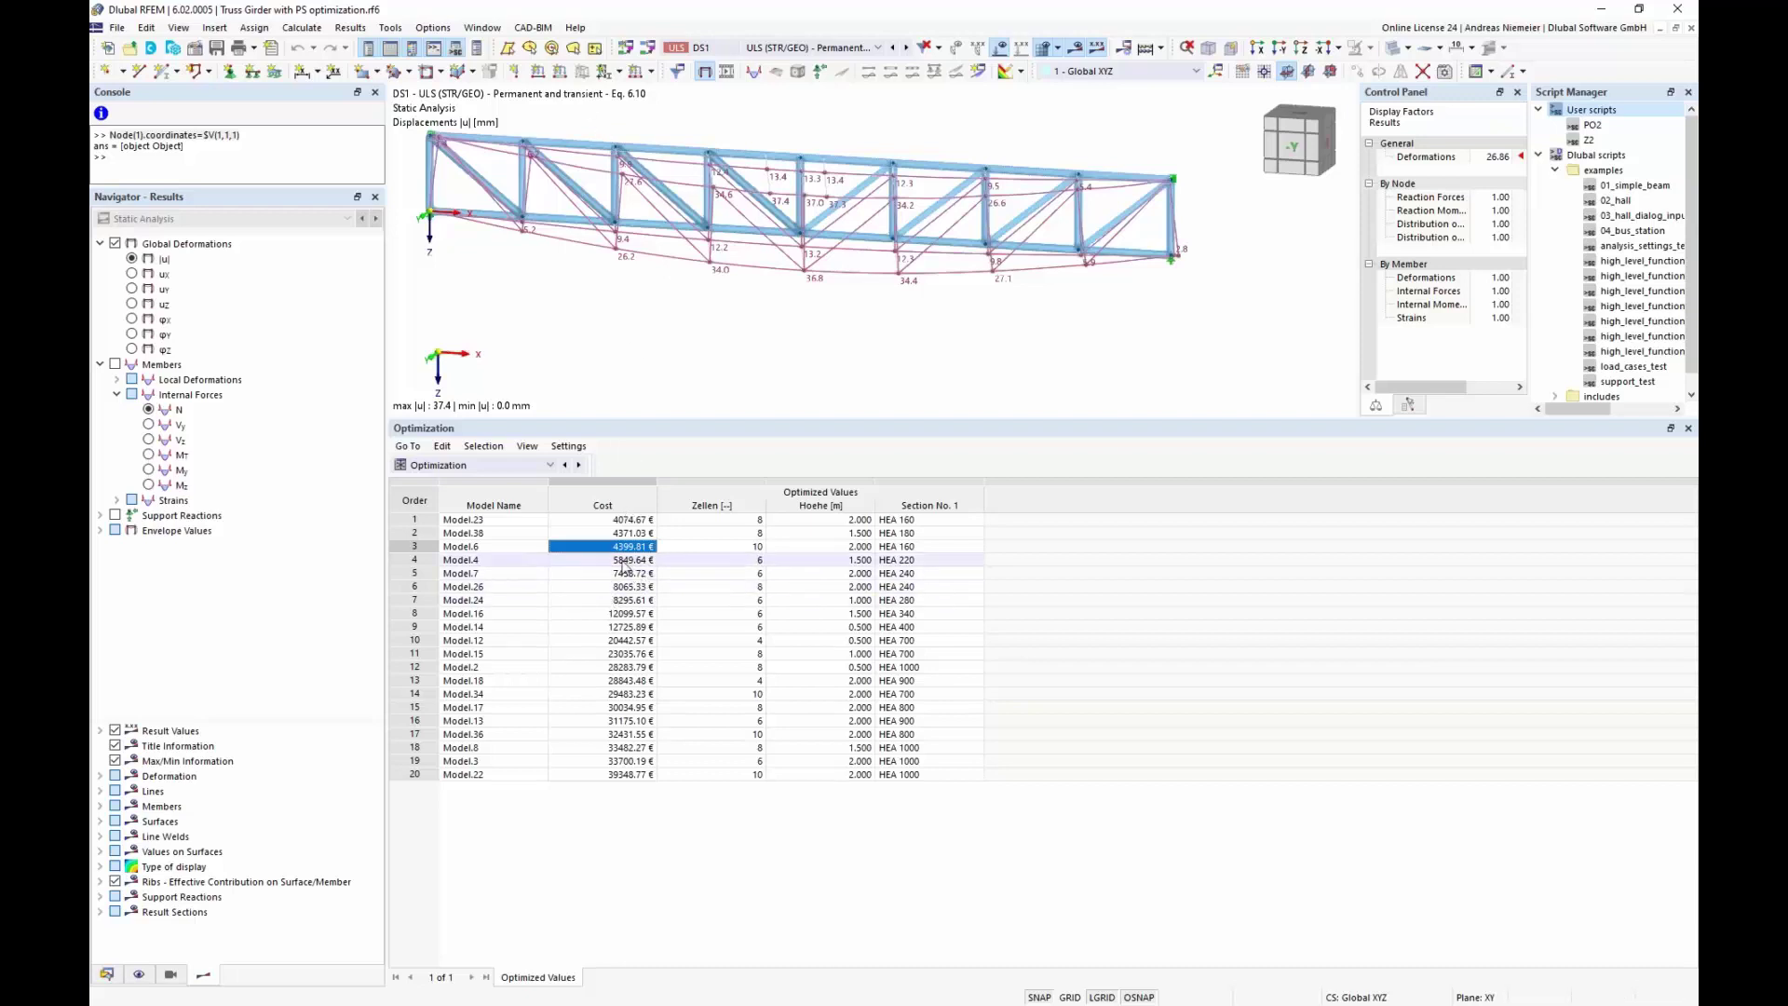
drag(614, 522, 628, 573)
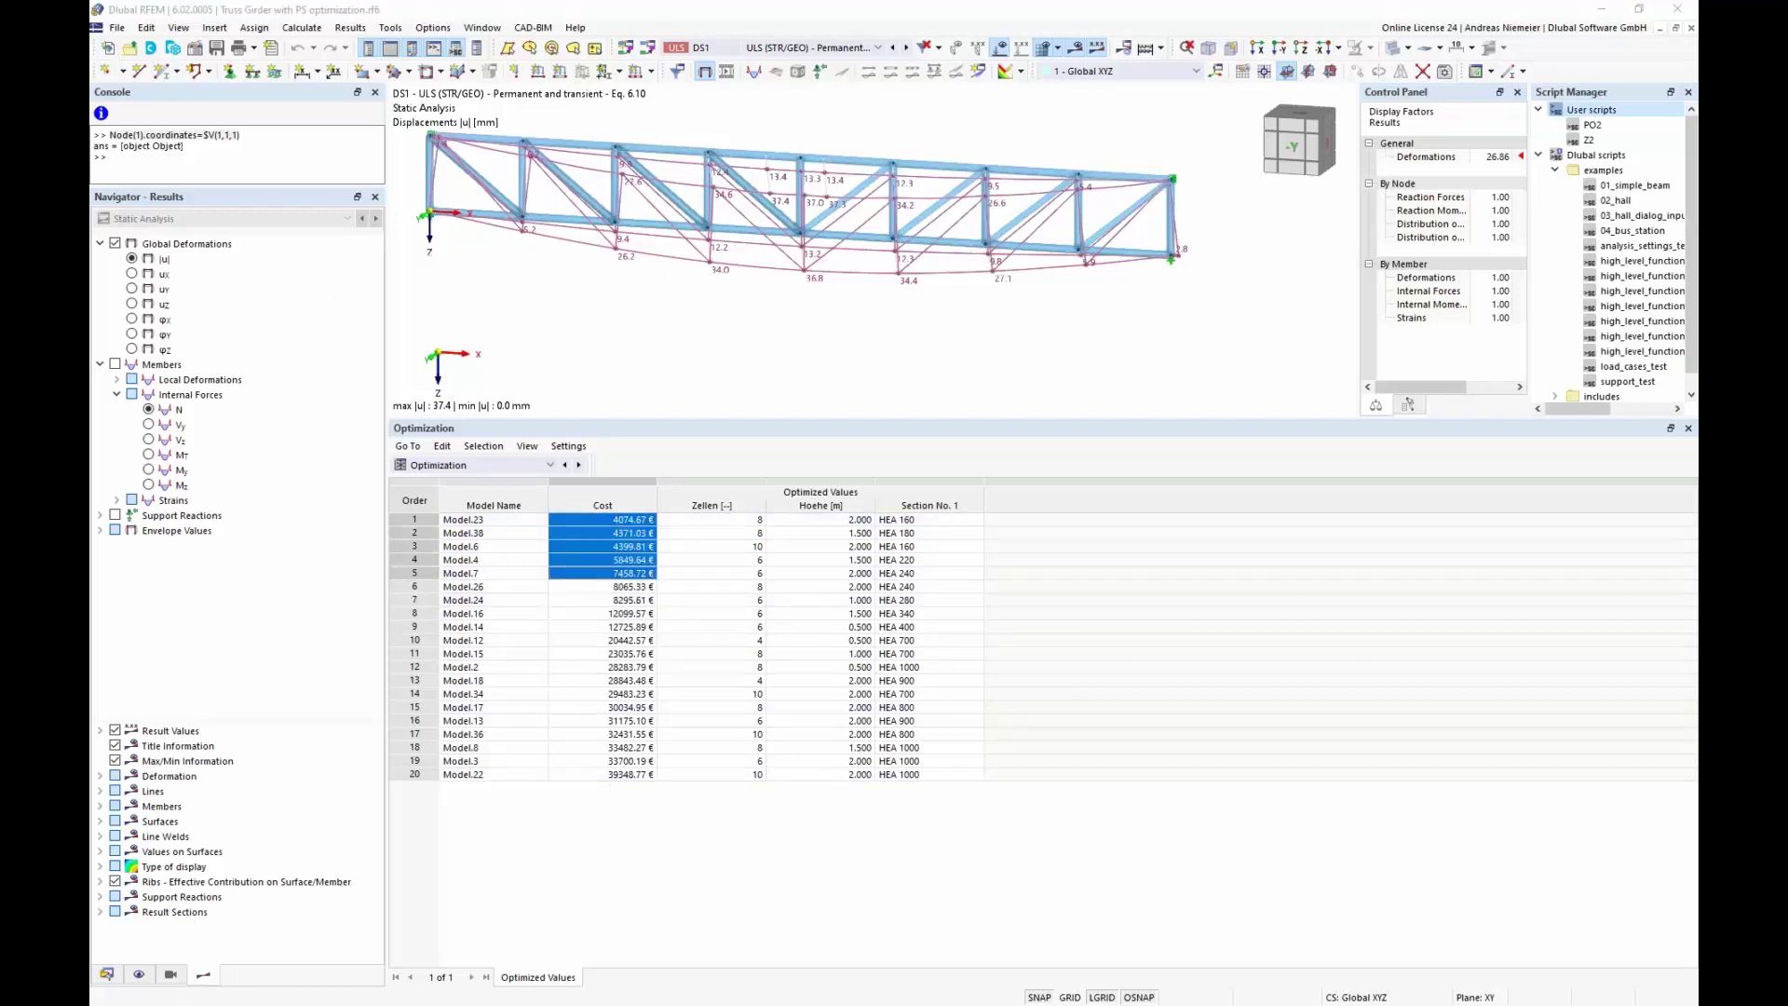
- Switch to the model Apartment building with estimation.rf6 and show the whole building in an oblique 3D view
drag(93, 435, 654, 435)
double_click(654, 435)
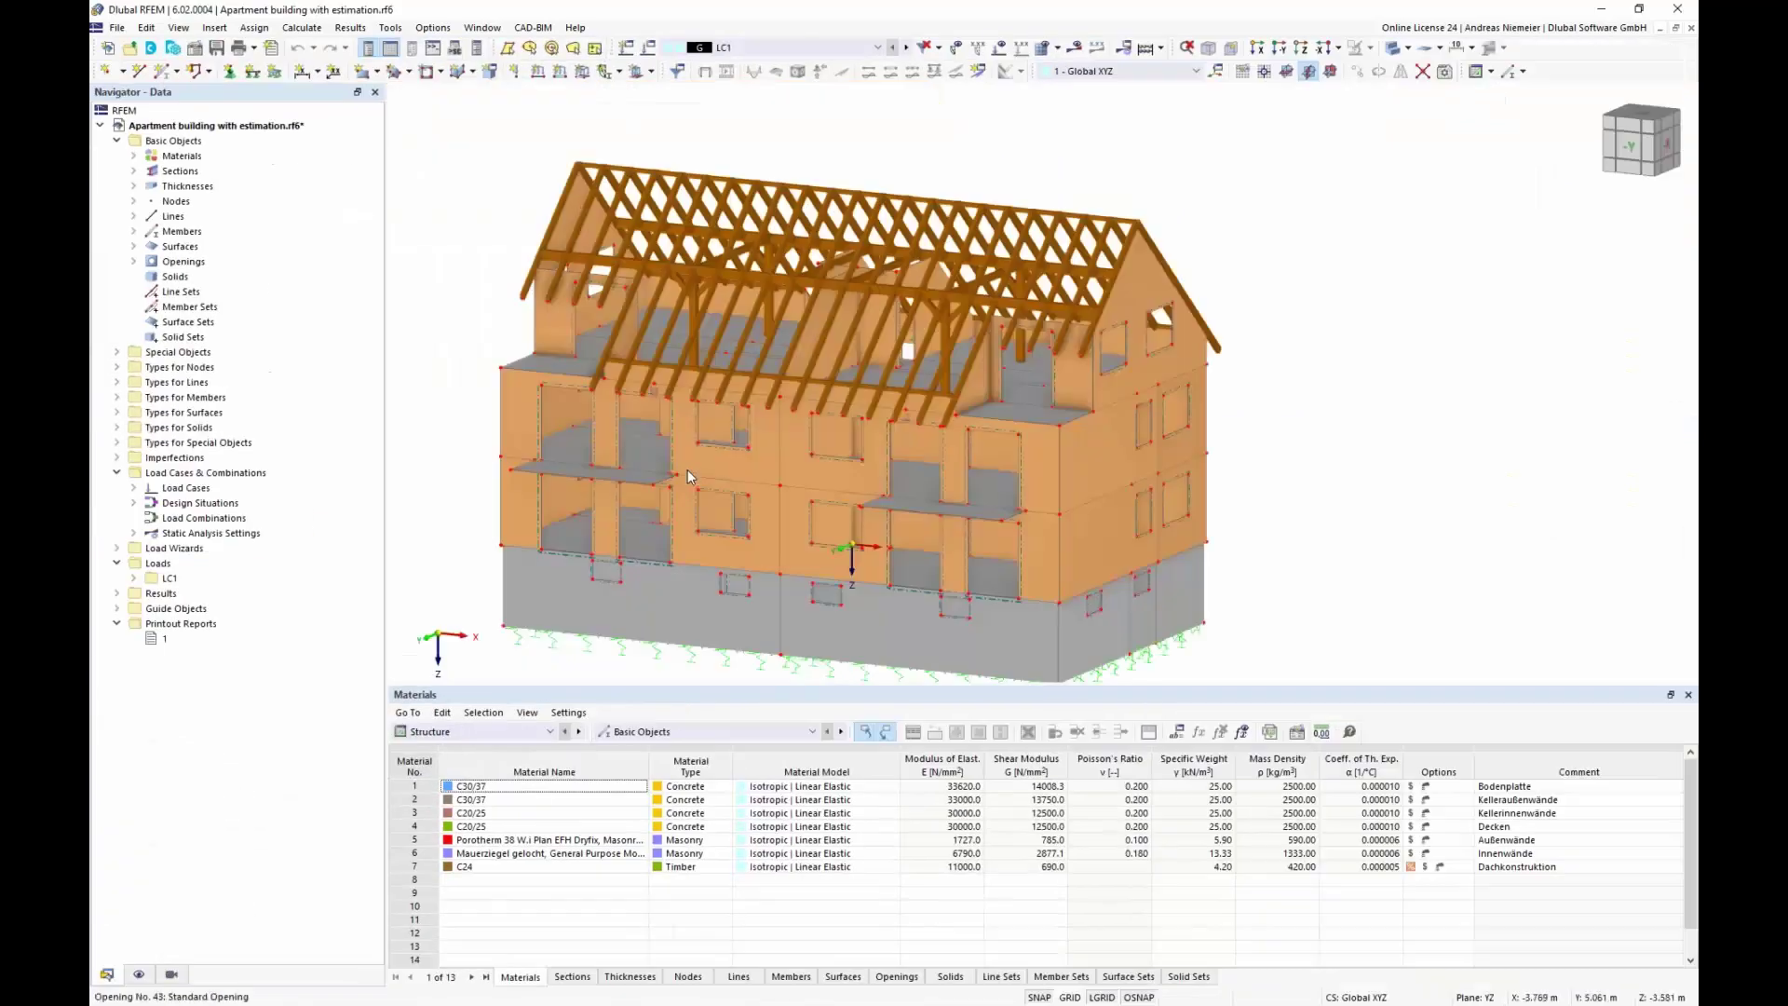
middle_drag(478, 671, 590, 638)
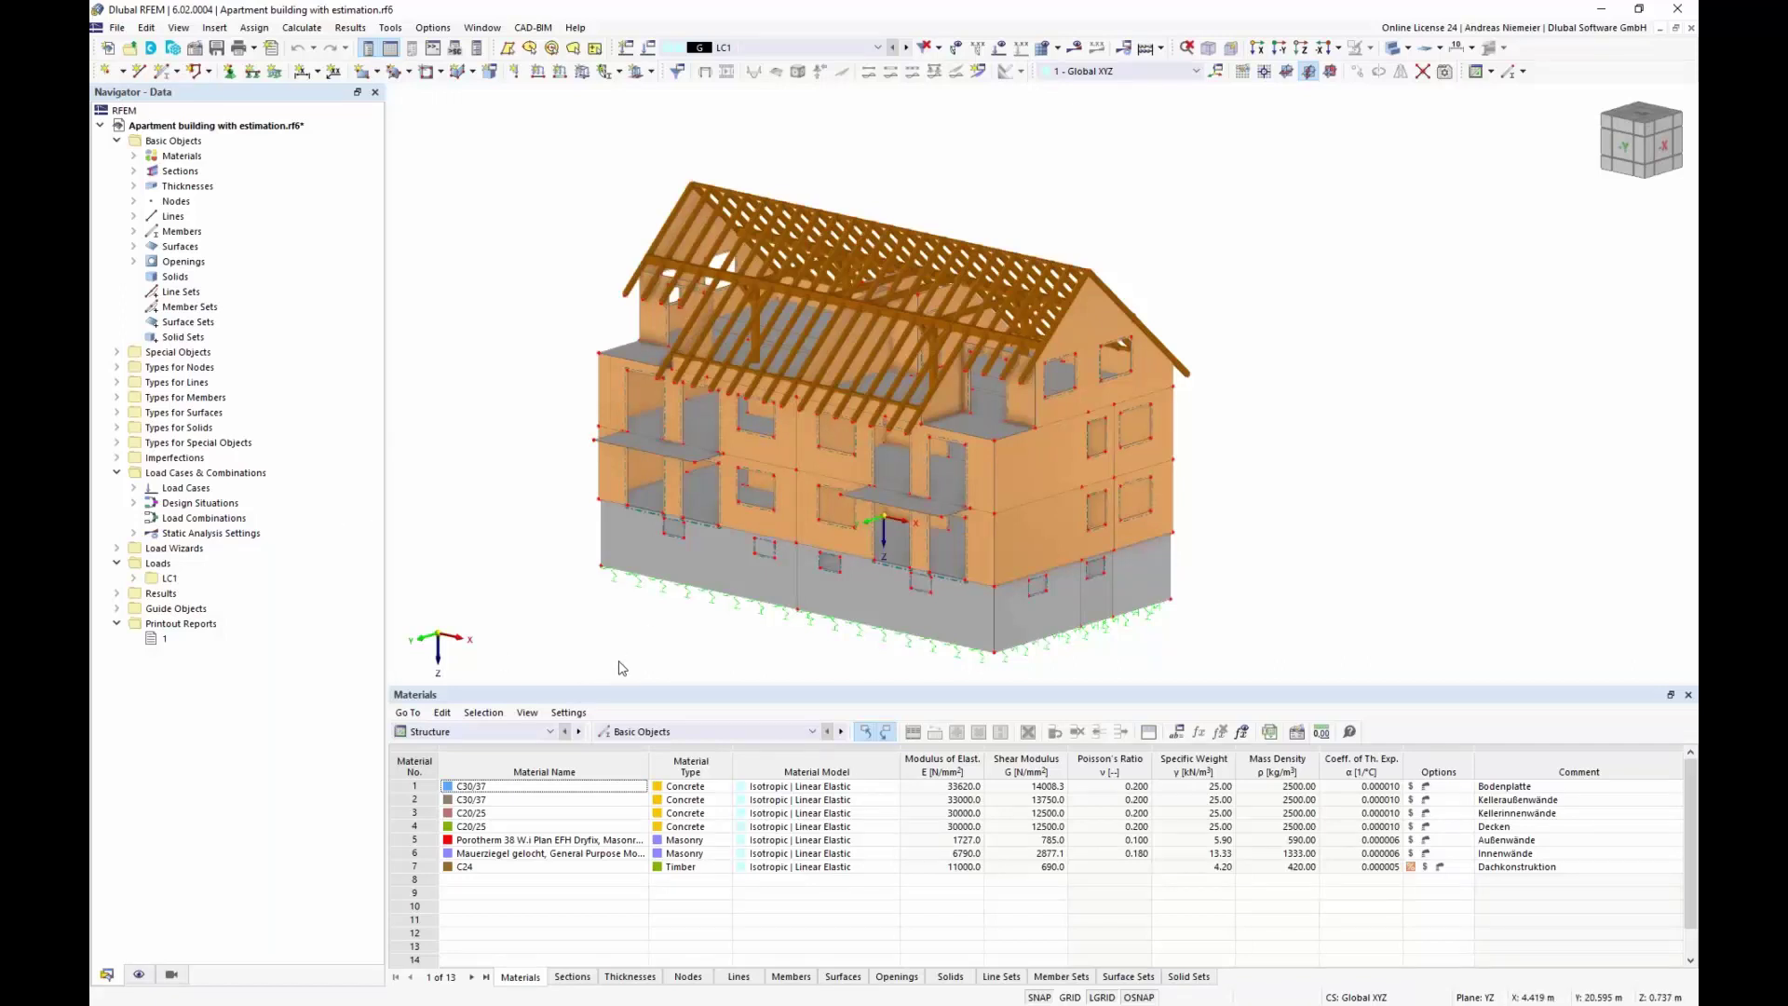
scroll(541, 652, down, 2)
ctrl+middle_drag(568, 596, 682, 617)
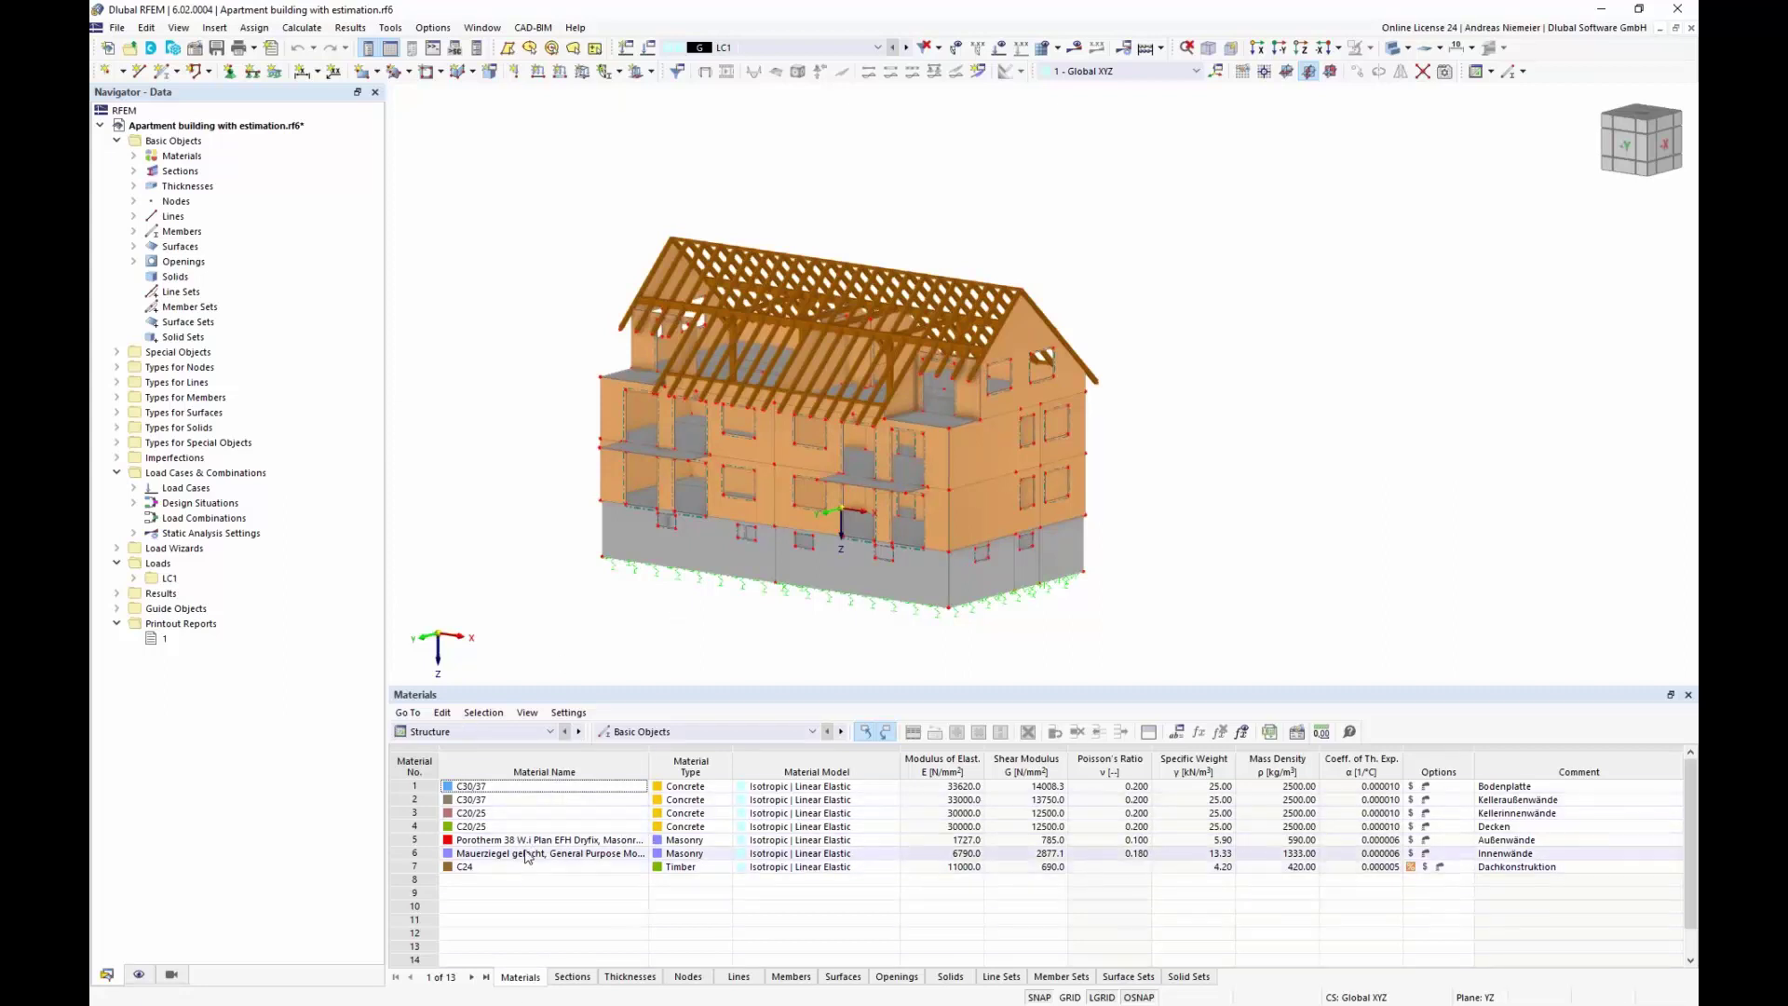
- Highlight the building parts assigned to each of the seven materials, from the Bodenplatte concrete to the Dachkonstruktion timber
click(507, 787)
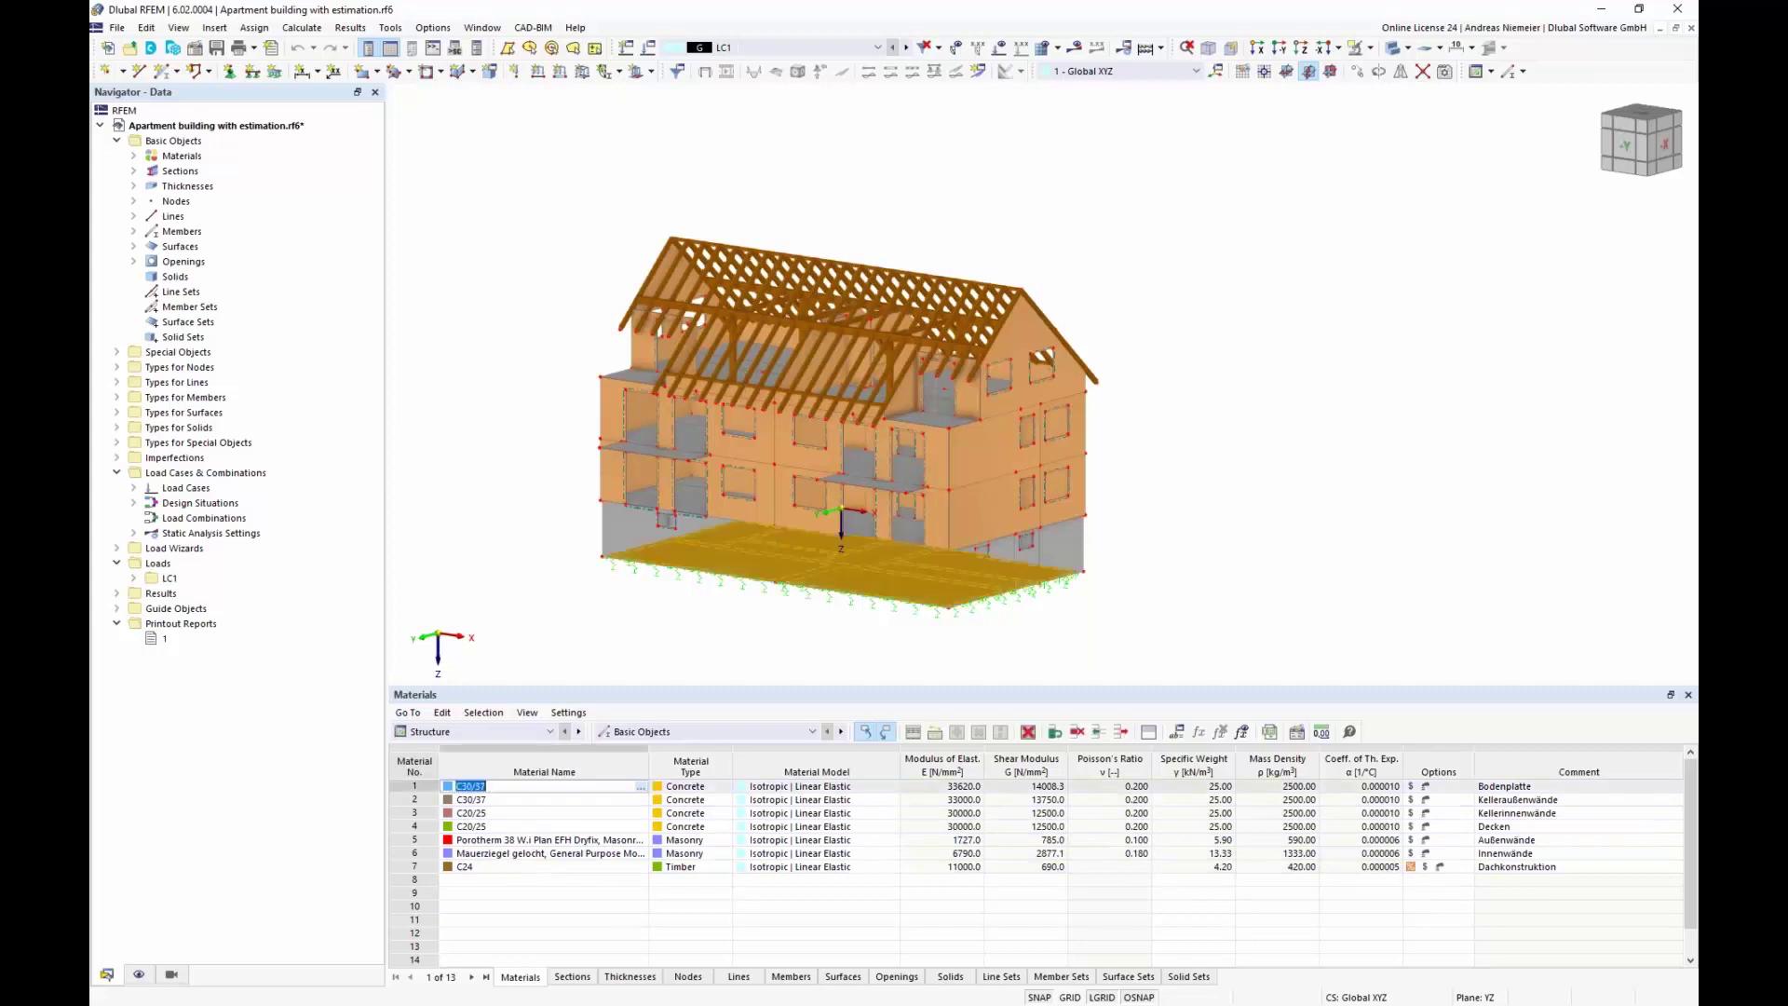
click(511, 799)
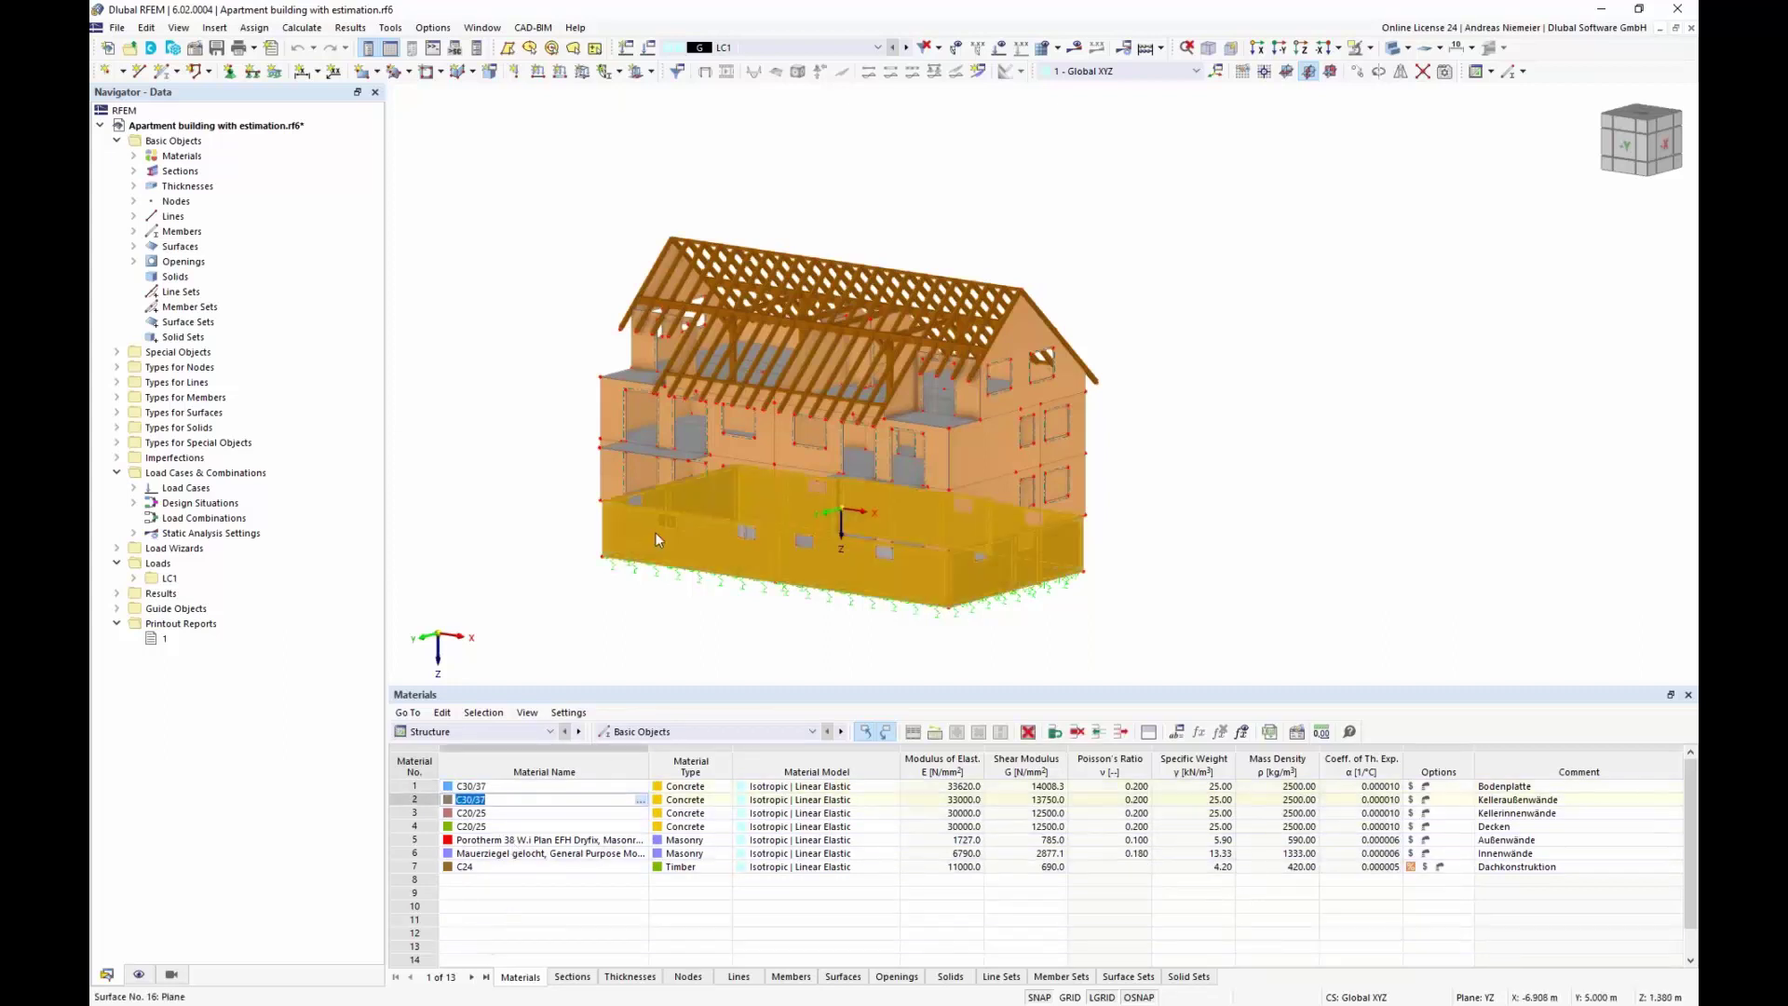
click(508, 813)
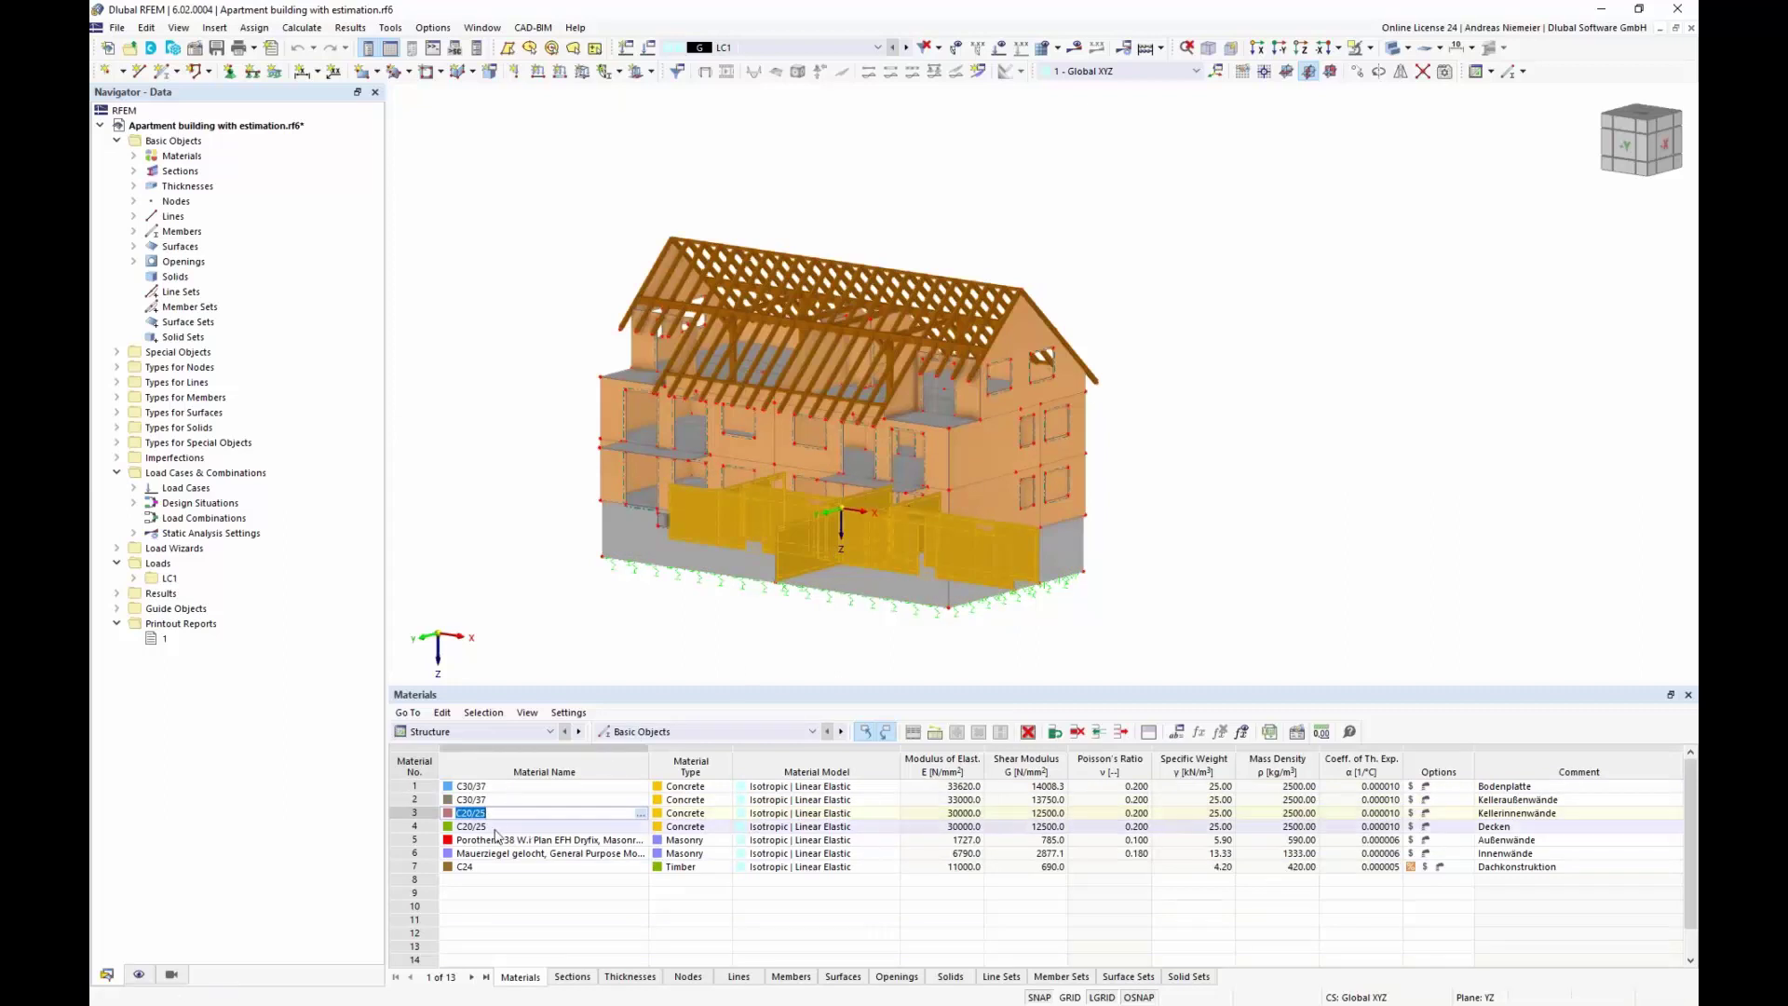
click(496, 826)
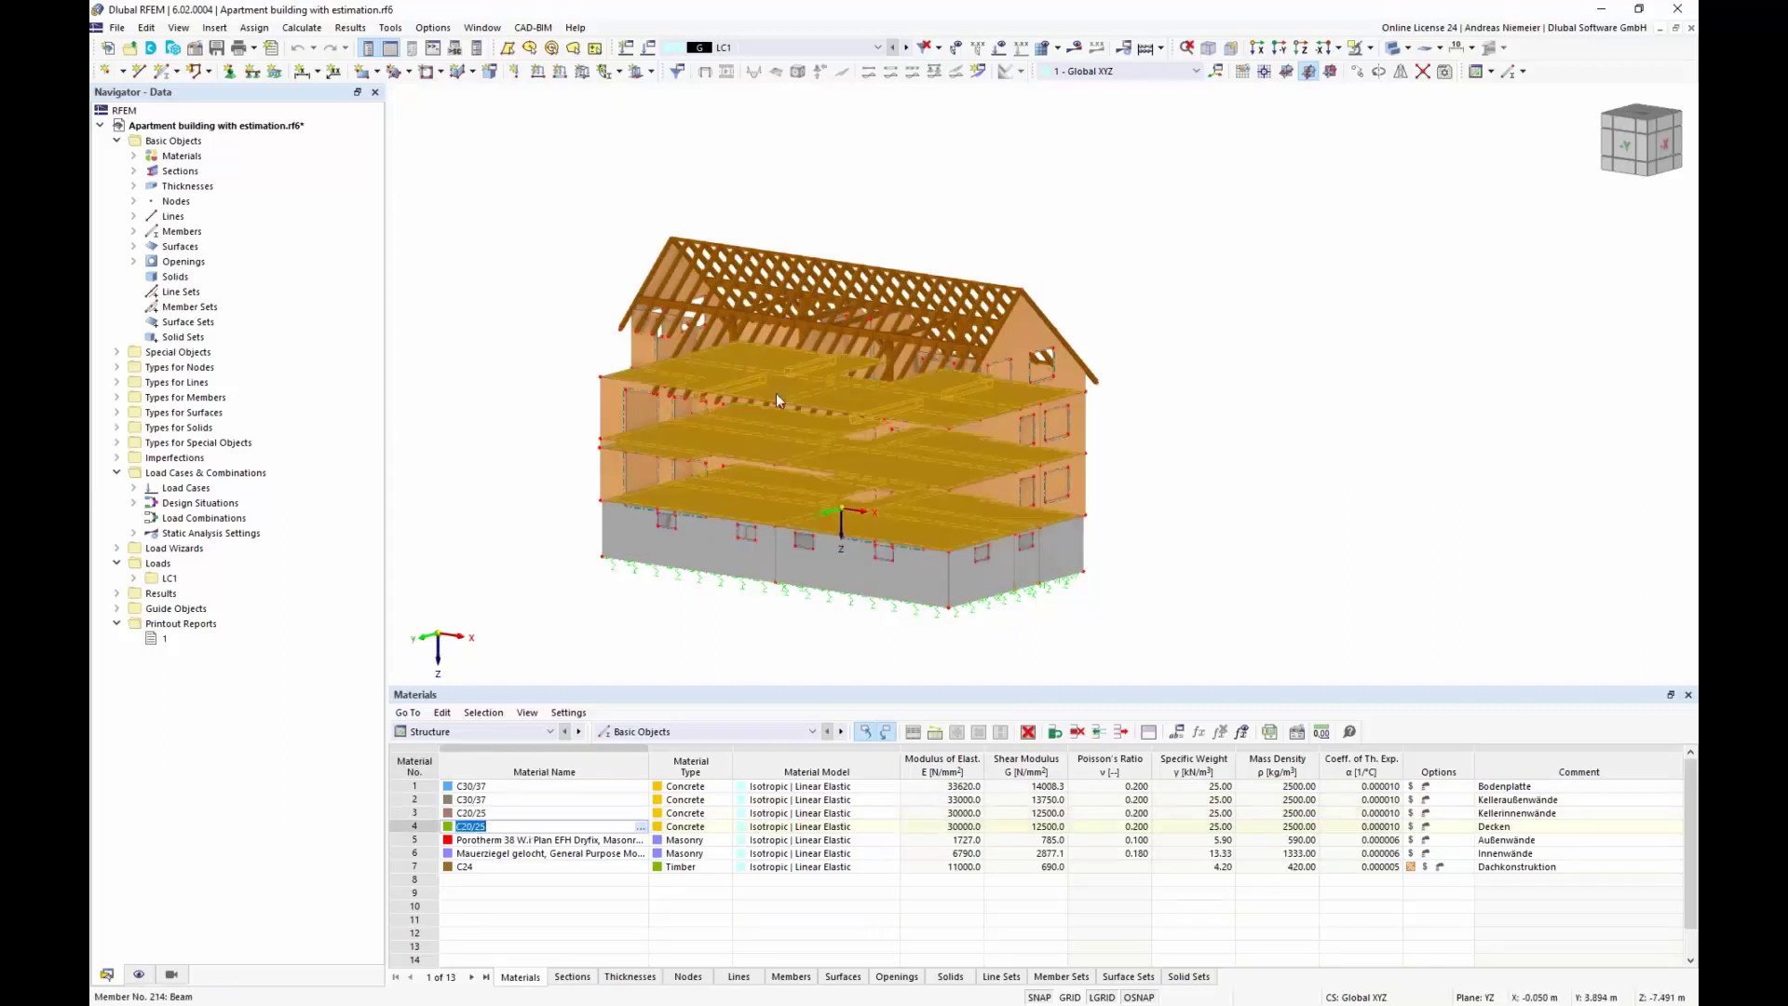
key(Down)
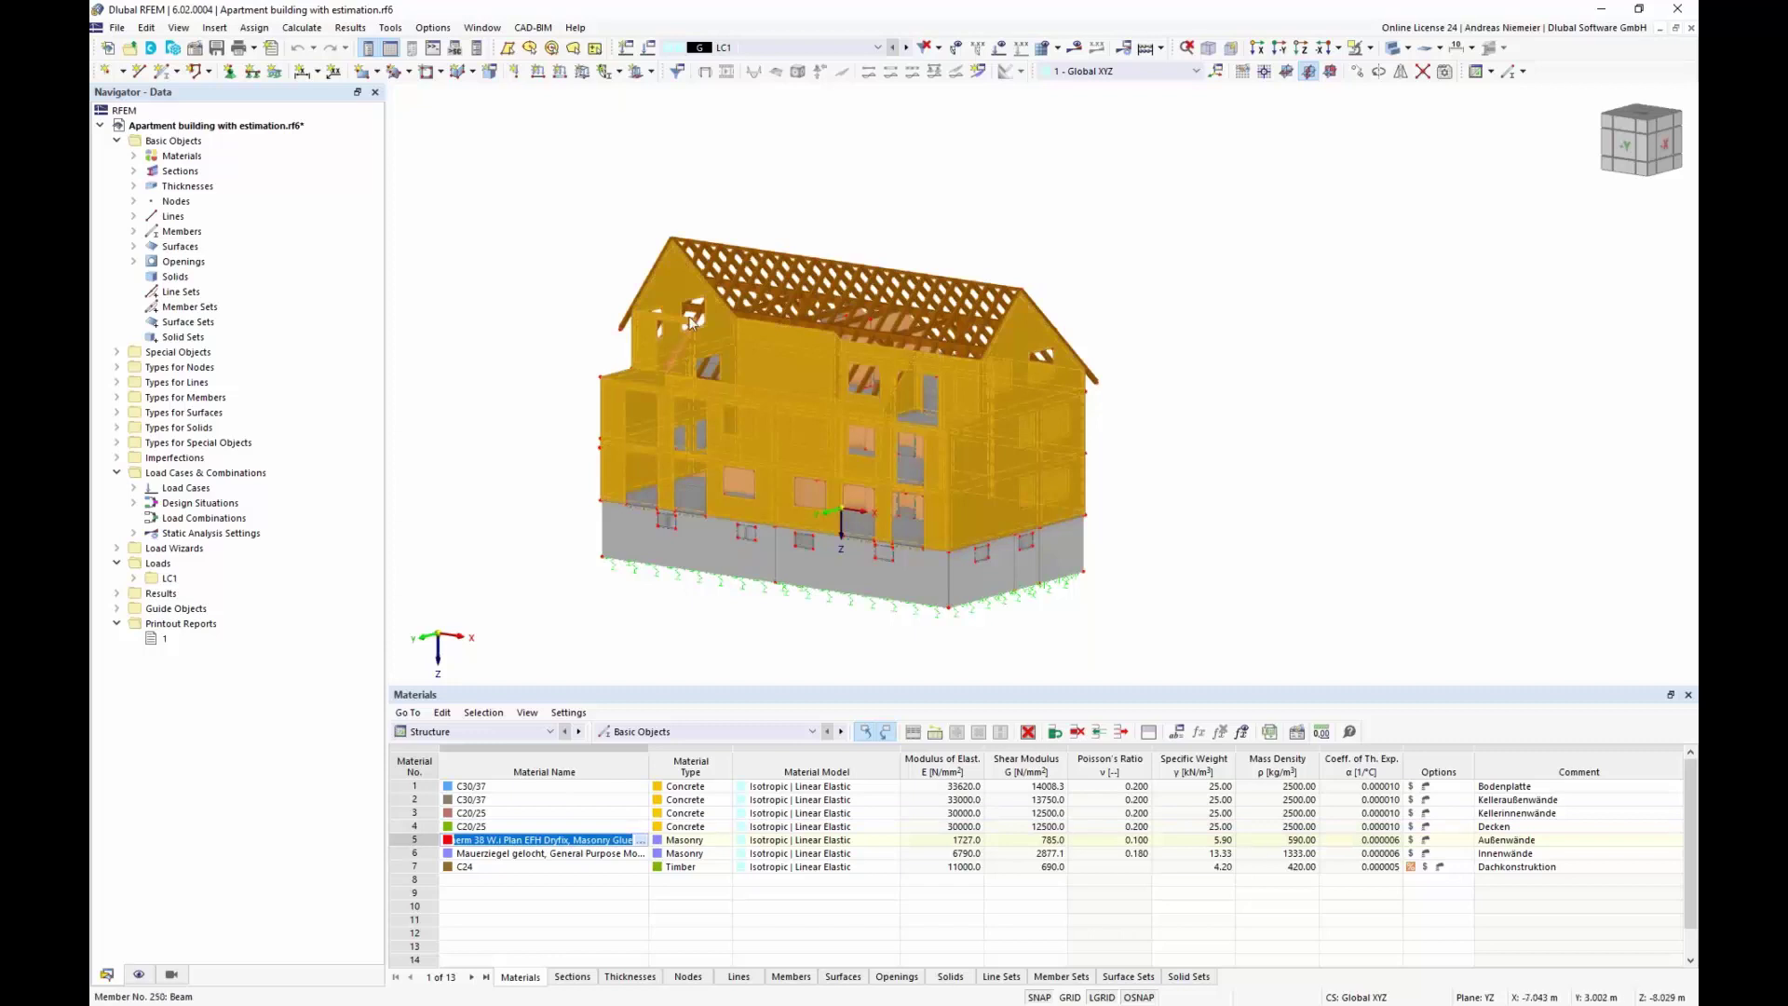
click(493, 853)
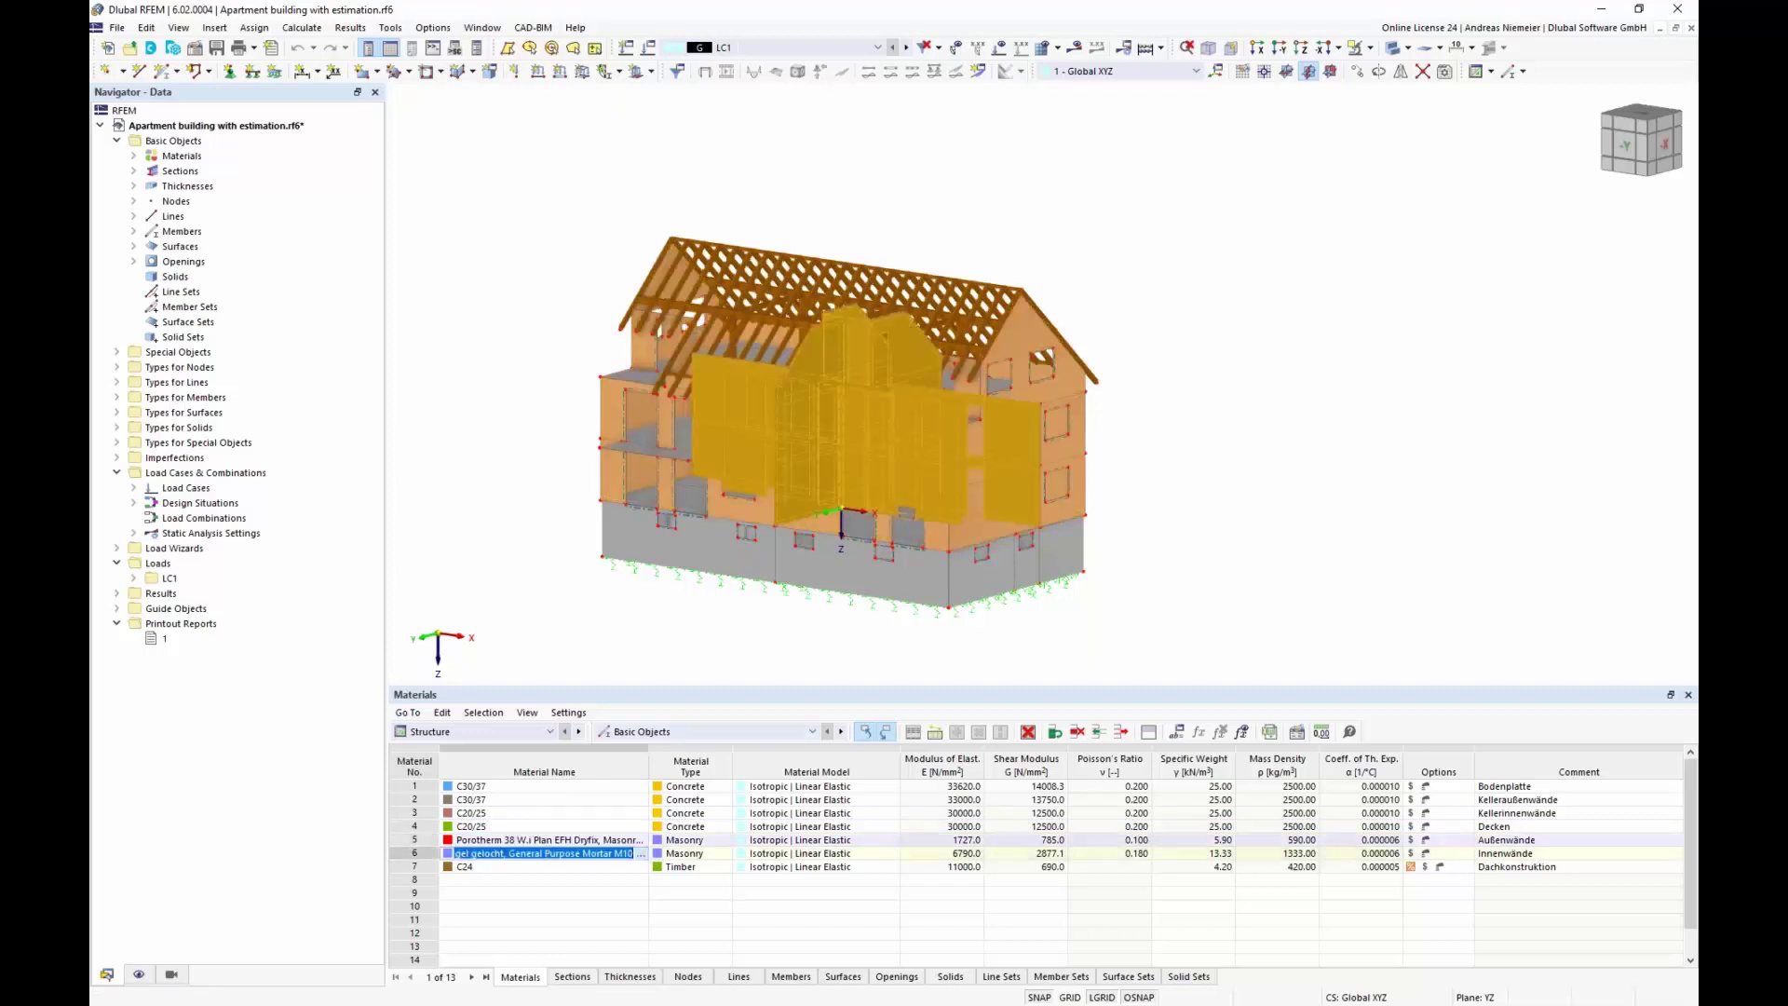
click(555, 867)
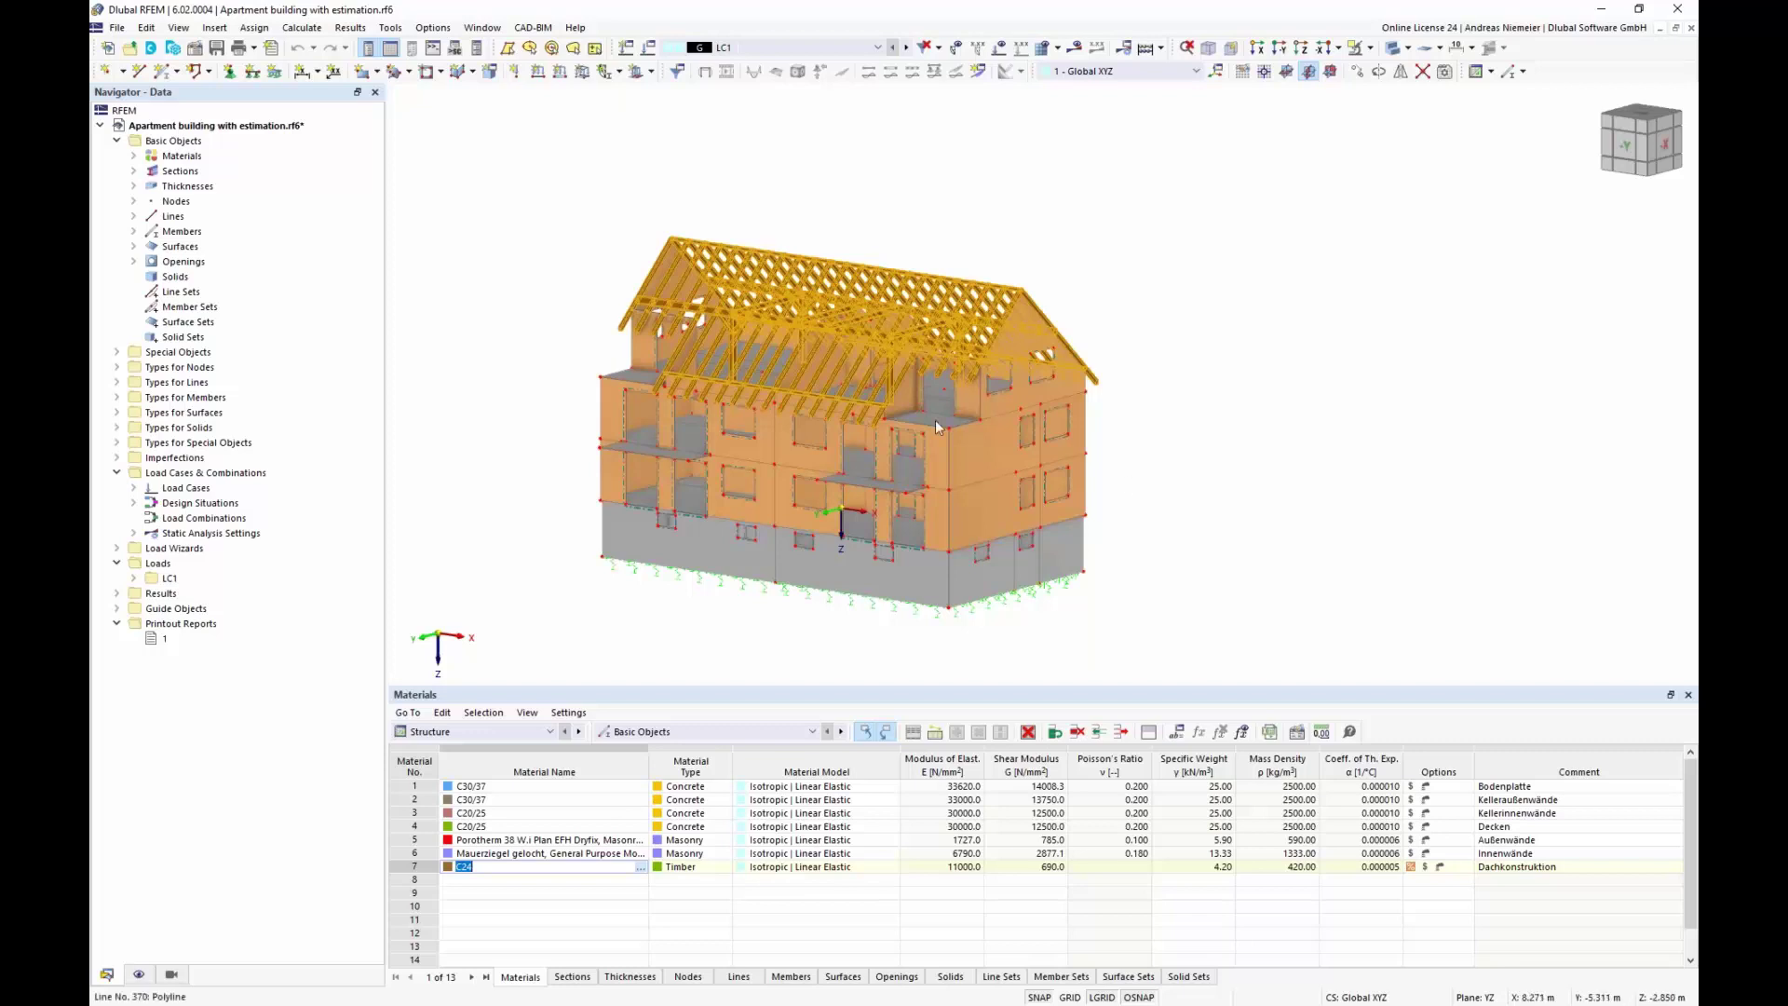
- Open material 1 (C30/37, Bodenplatte) for editing and examine its CO₂ emission estimation, briefly trying a top-face emission
click(167, 160)
right_click(168, 165)
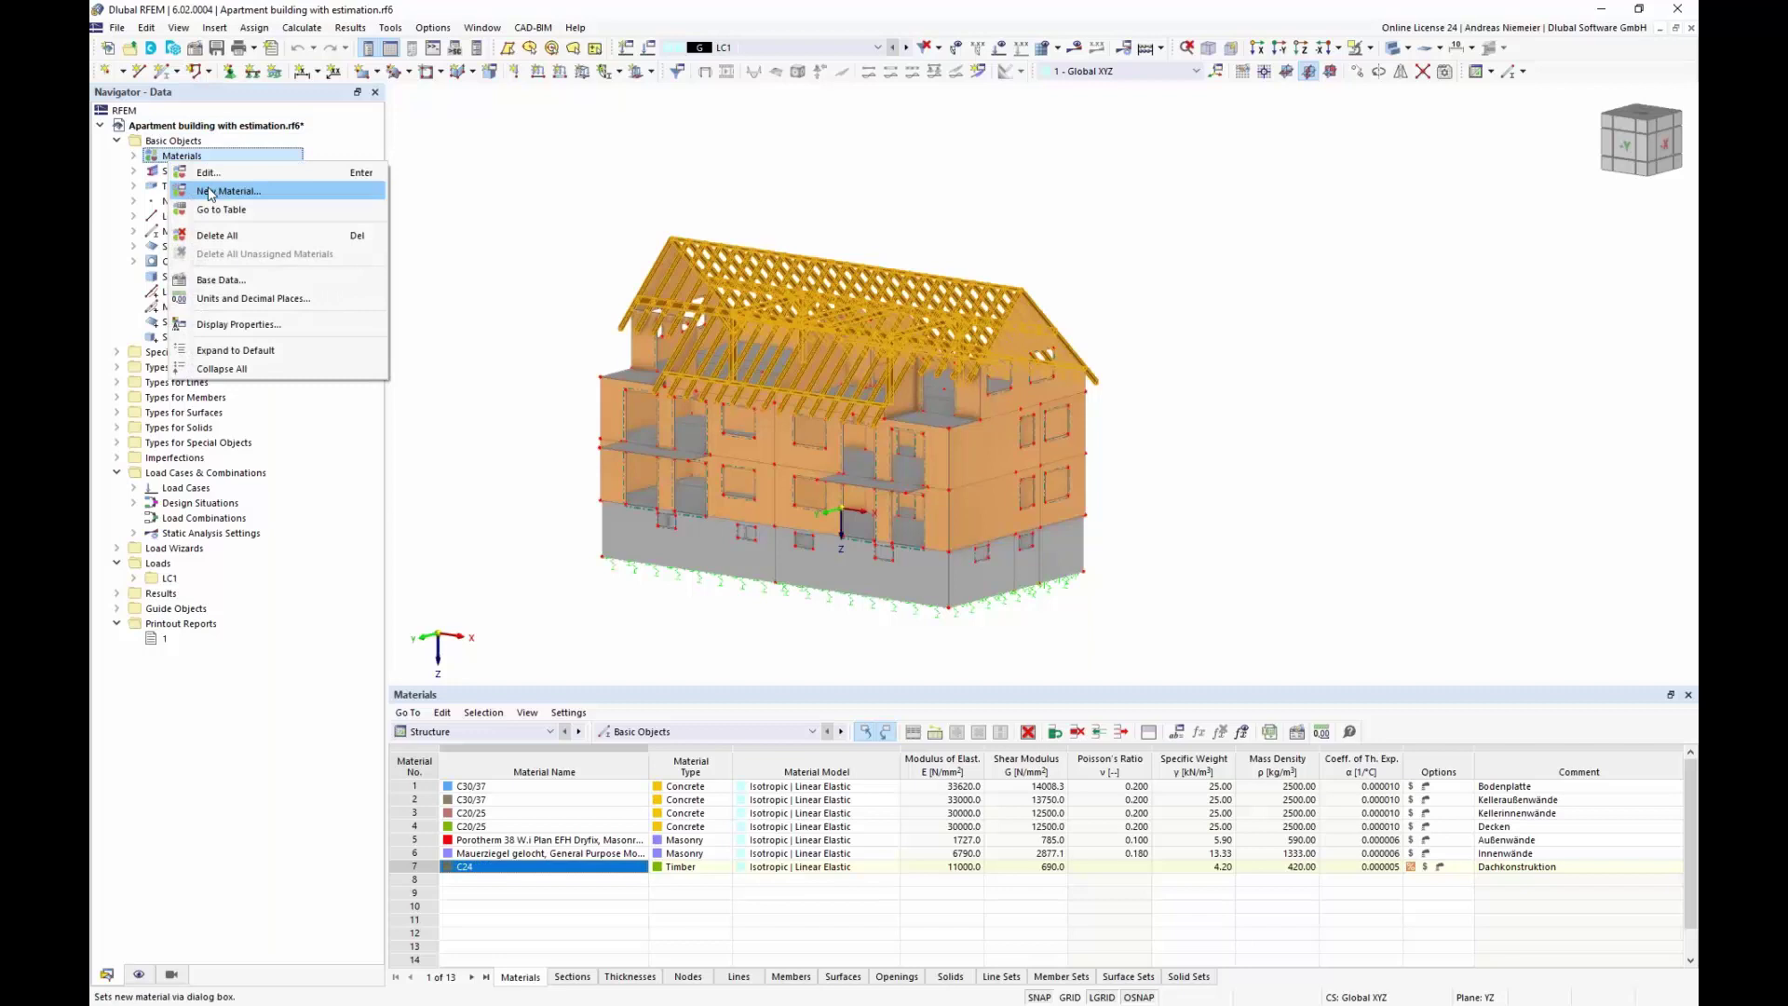
click(221, 175)
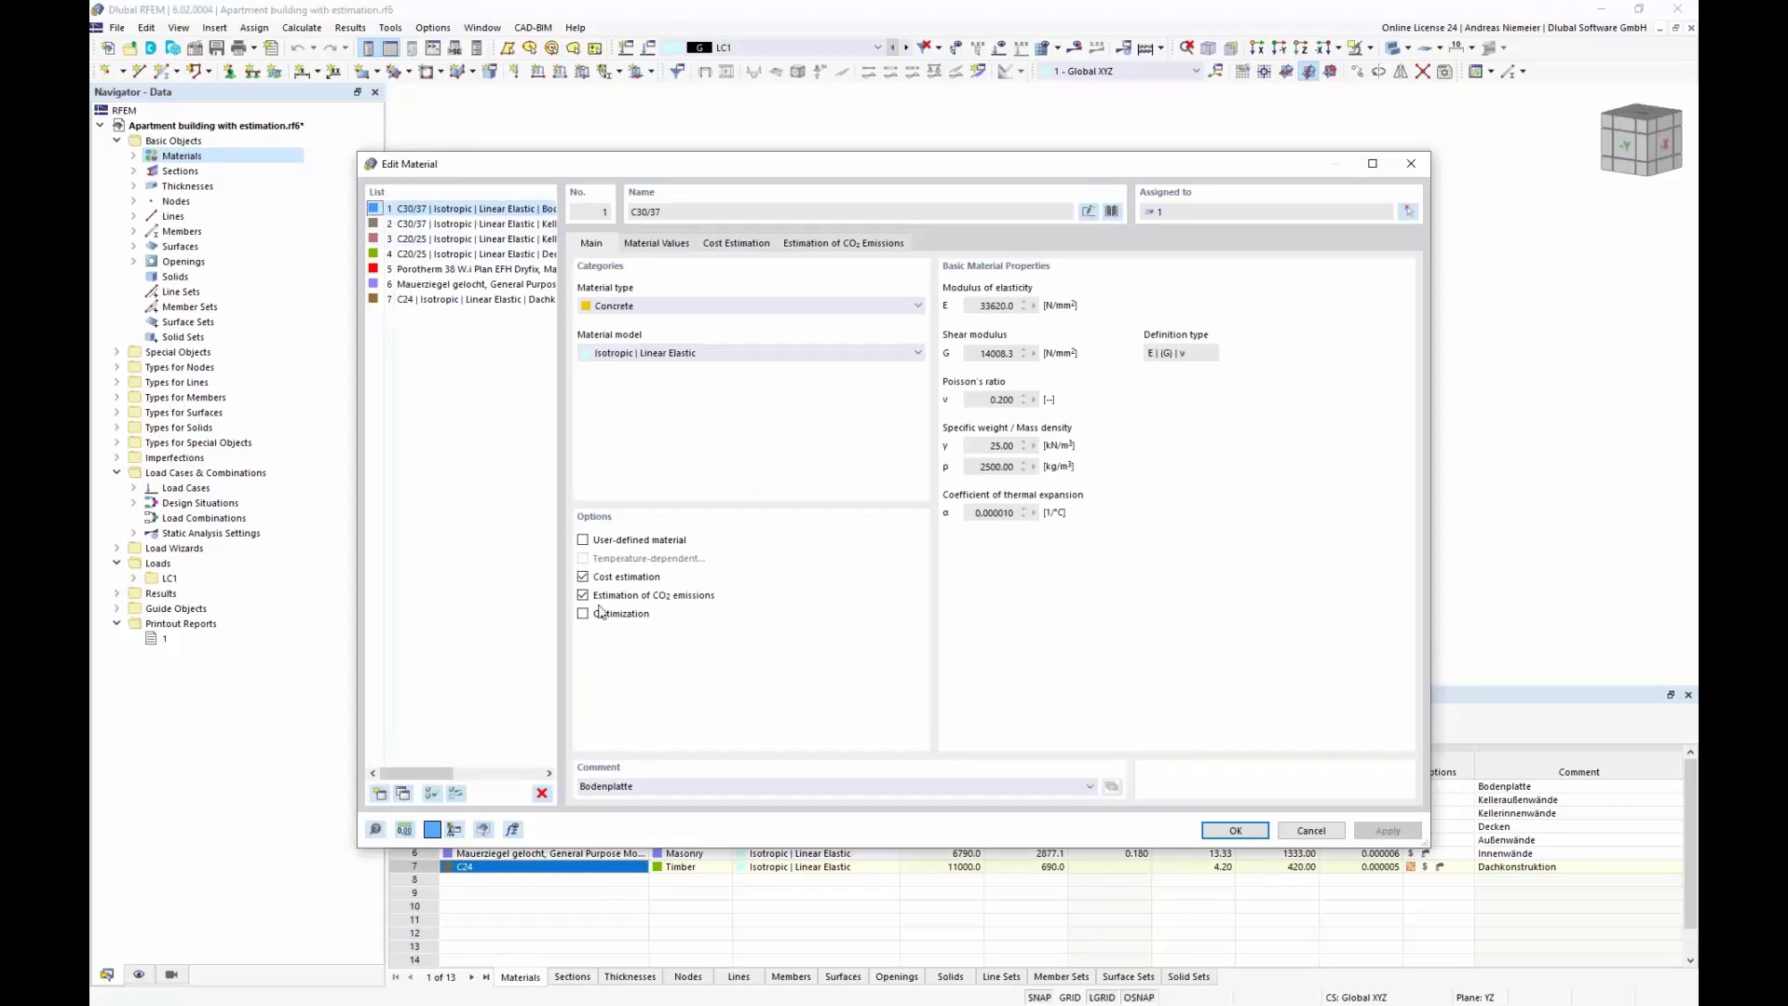
click(792, 250)
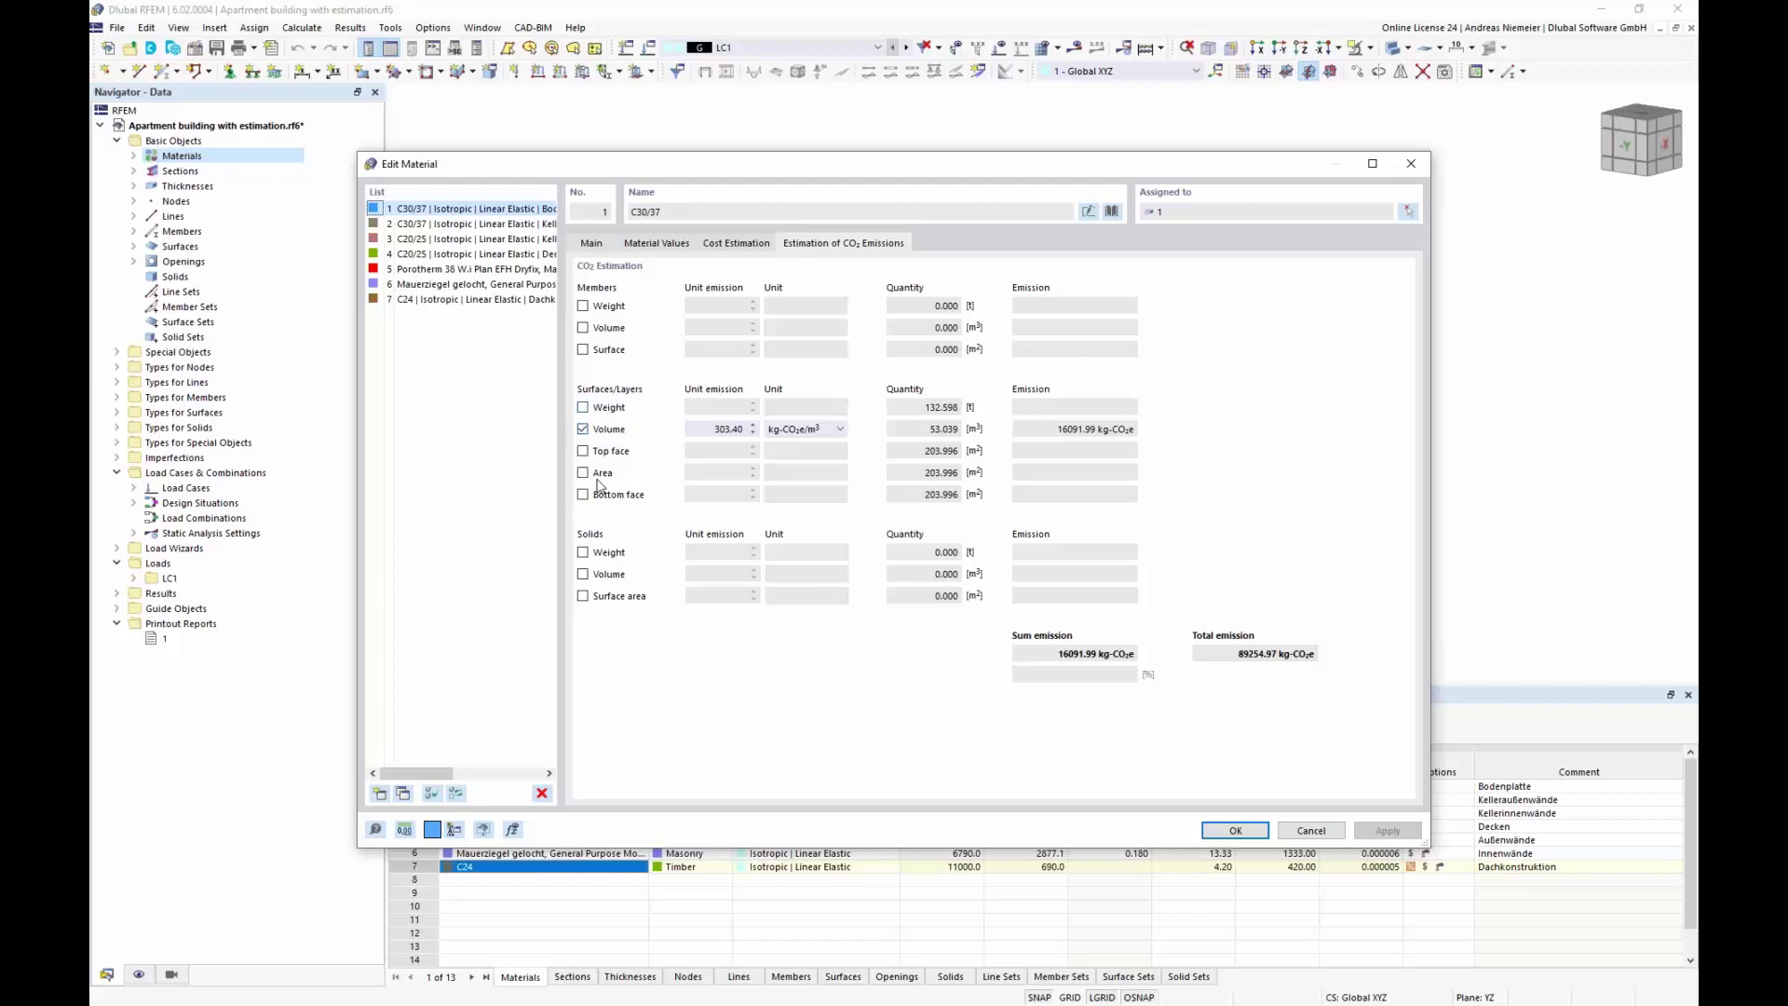
click(583, 451)
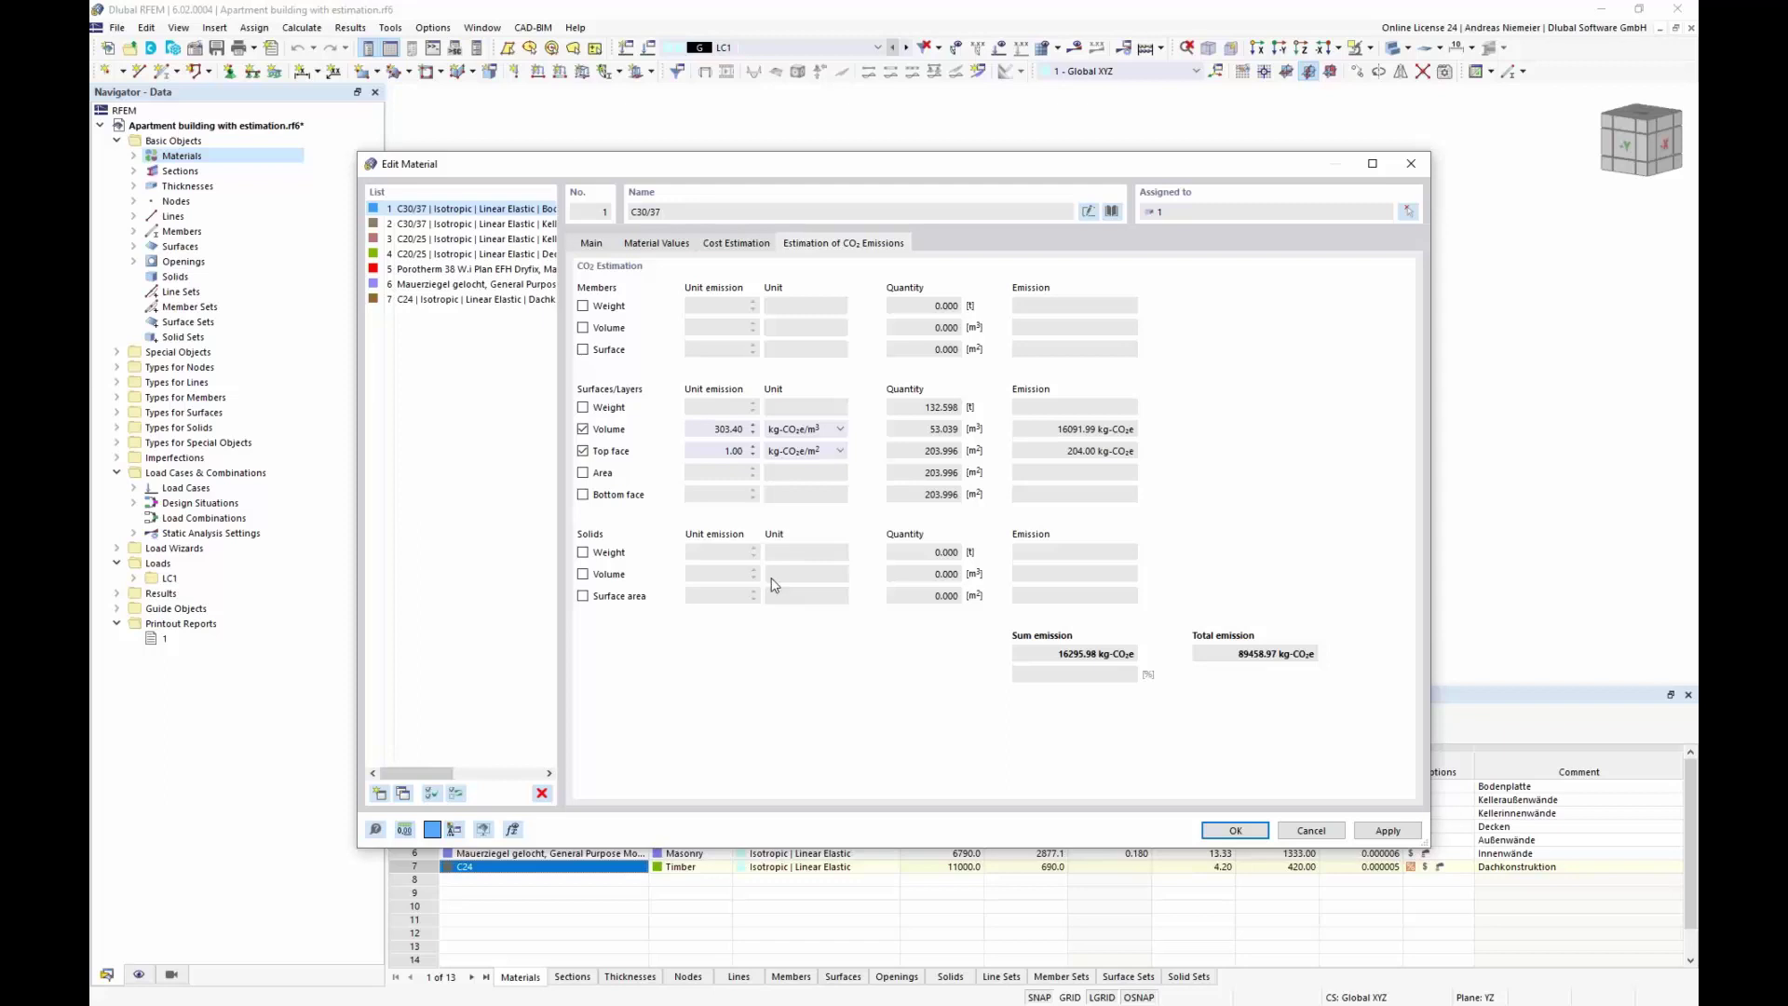
click(582, 451)
- Examine the Bodenplatte concrete's volume unit cost and the total cost, uncovering the building for reference
click(737, 244)
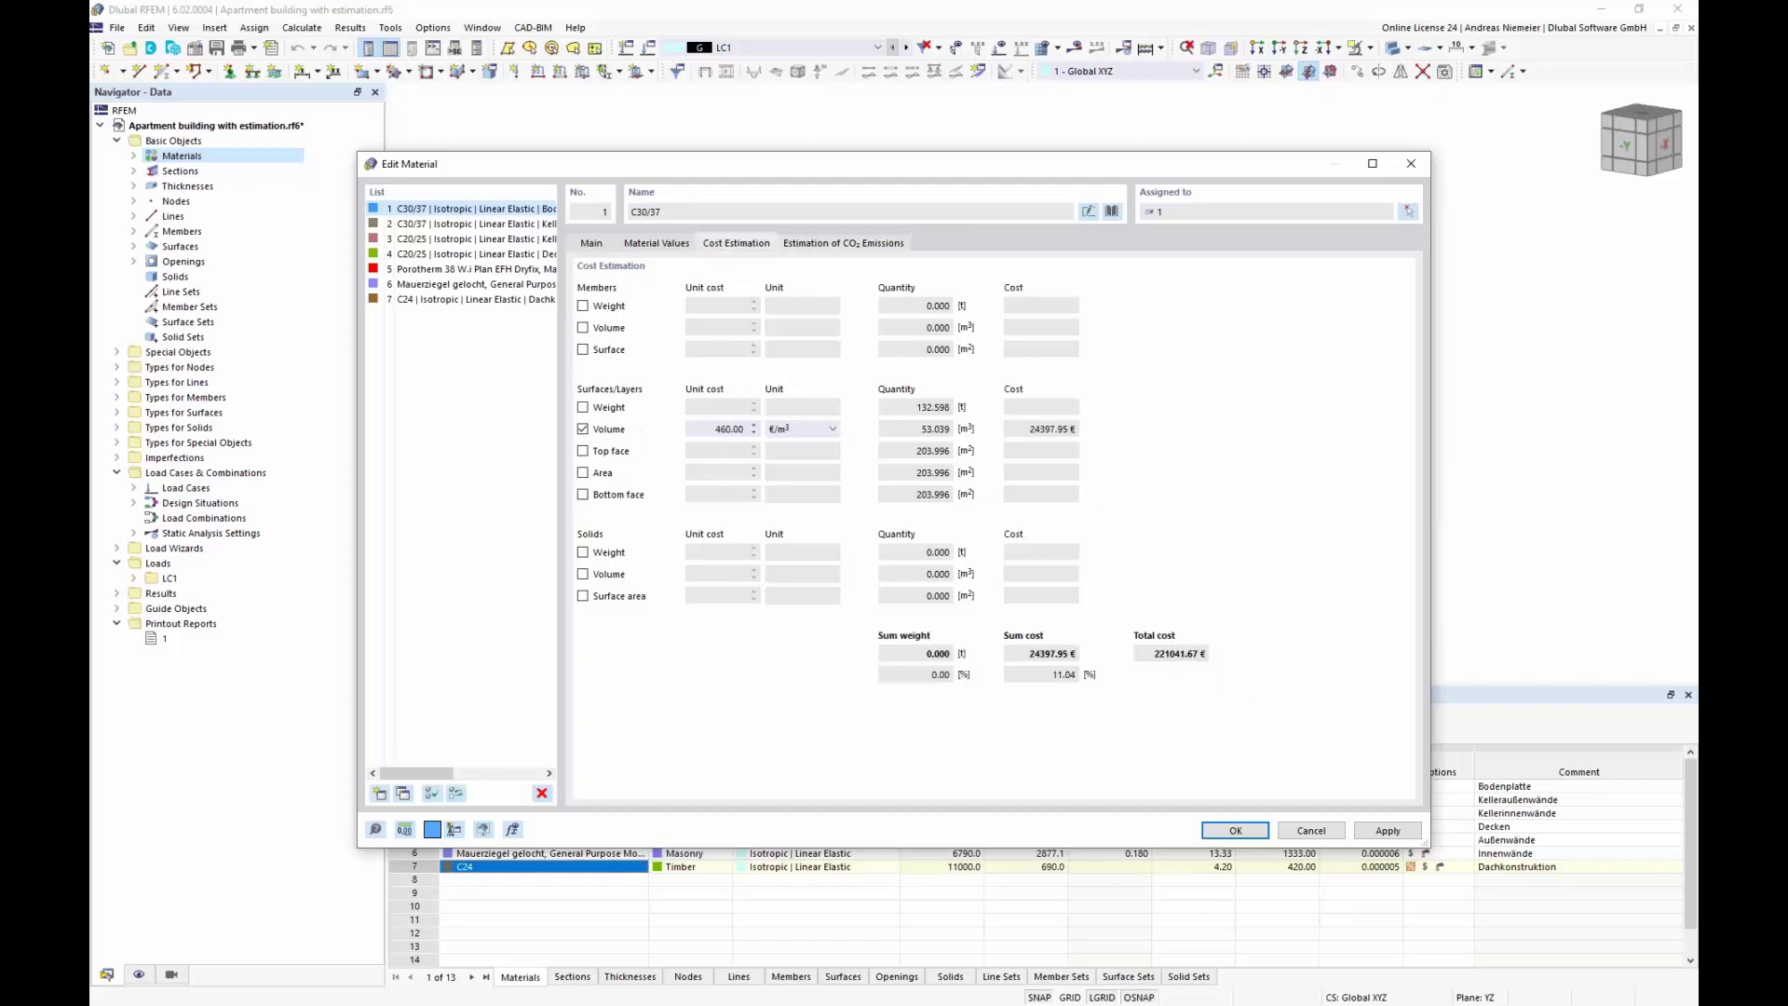
click(712, 430)
click(1153, 653)
drag(769, 177, 911, 630)
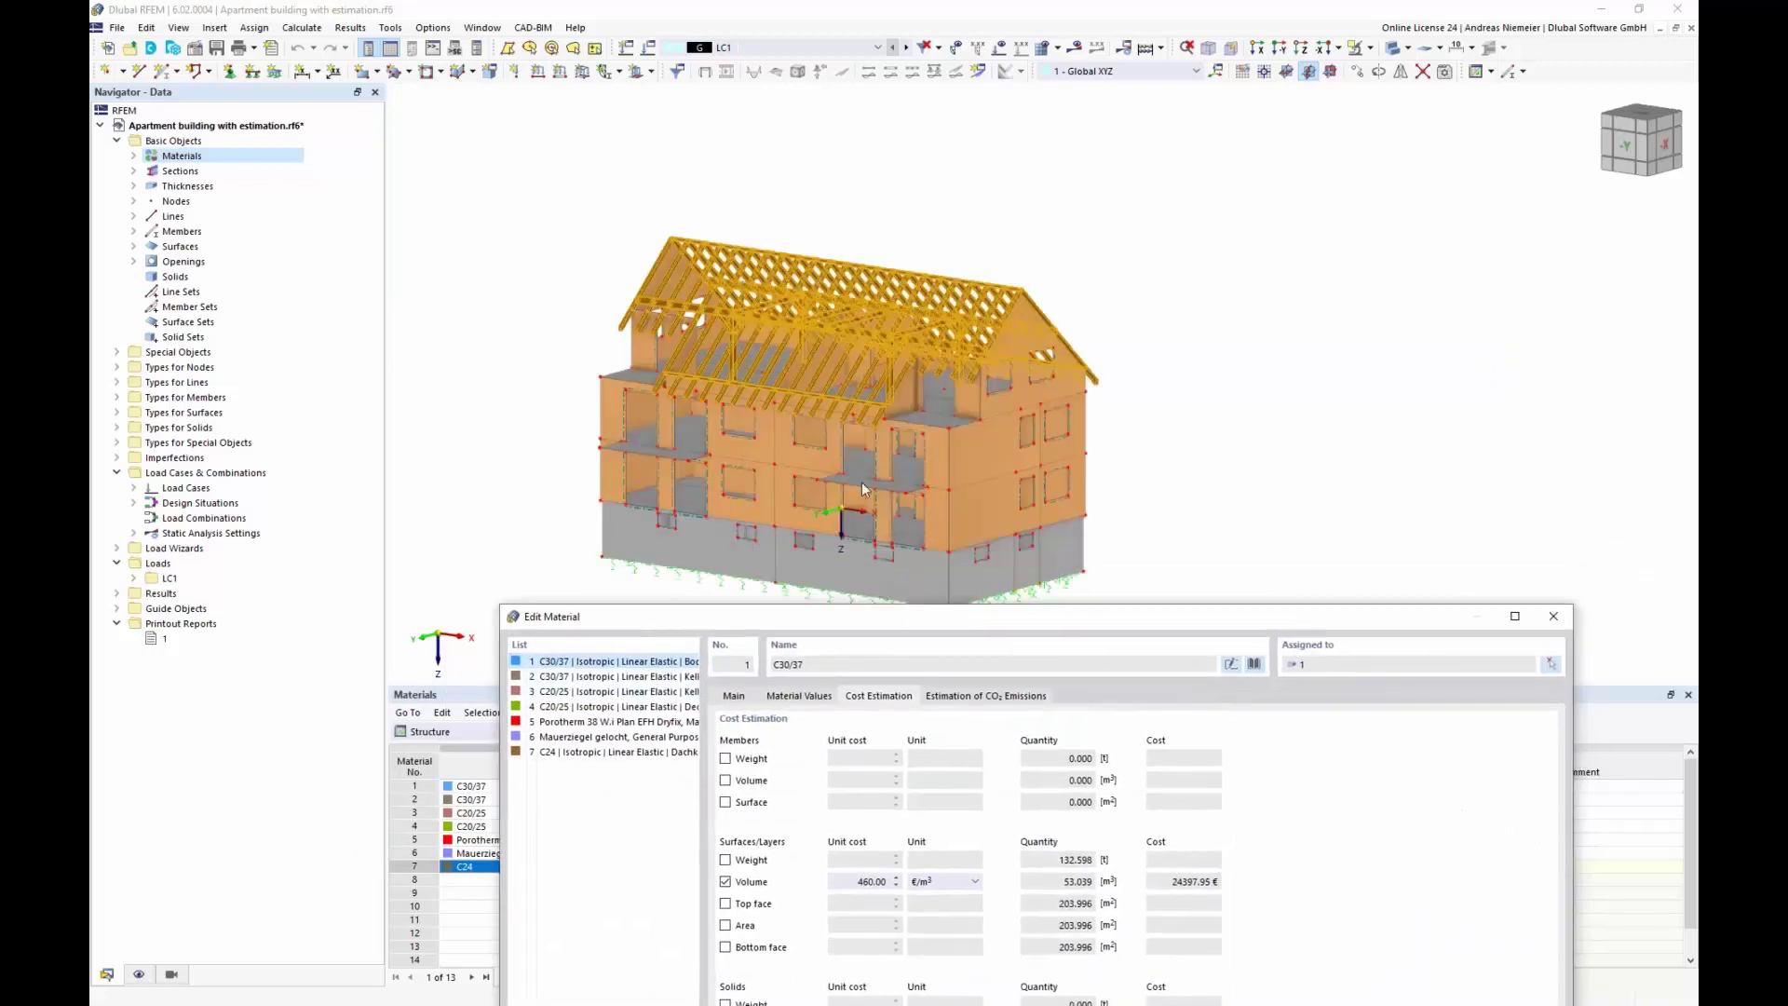
drag(868, 619, 765, 190)
- Review the cost estimation of the remaining materials through to C24 timber and check the total cost
click(517, 278)
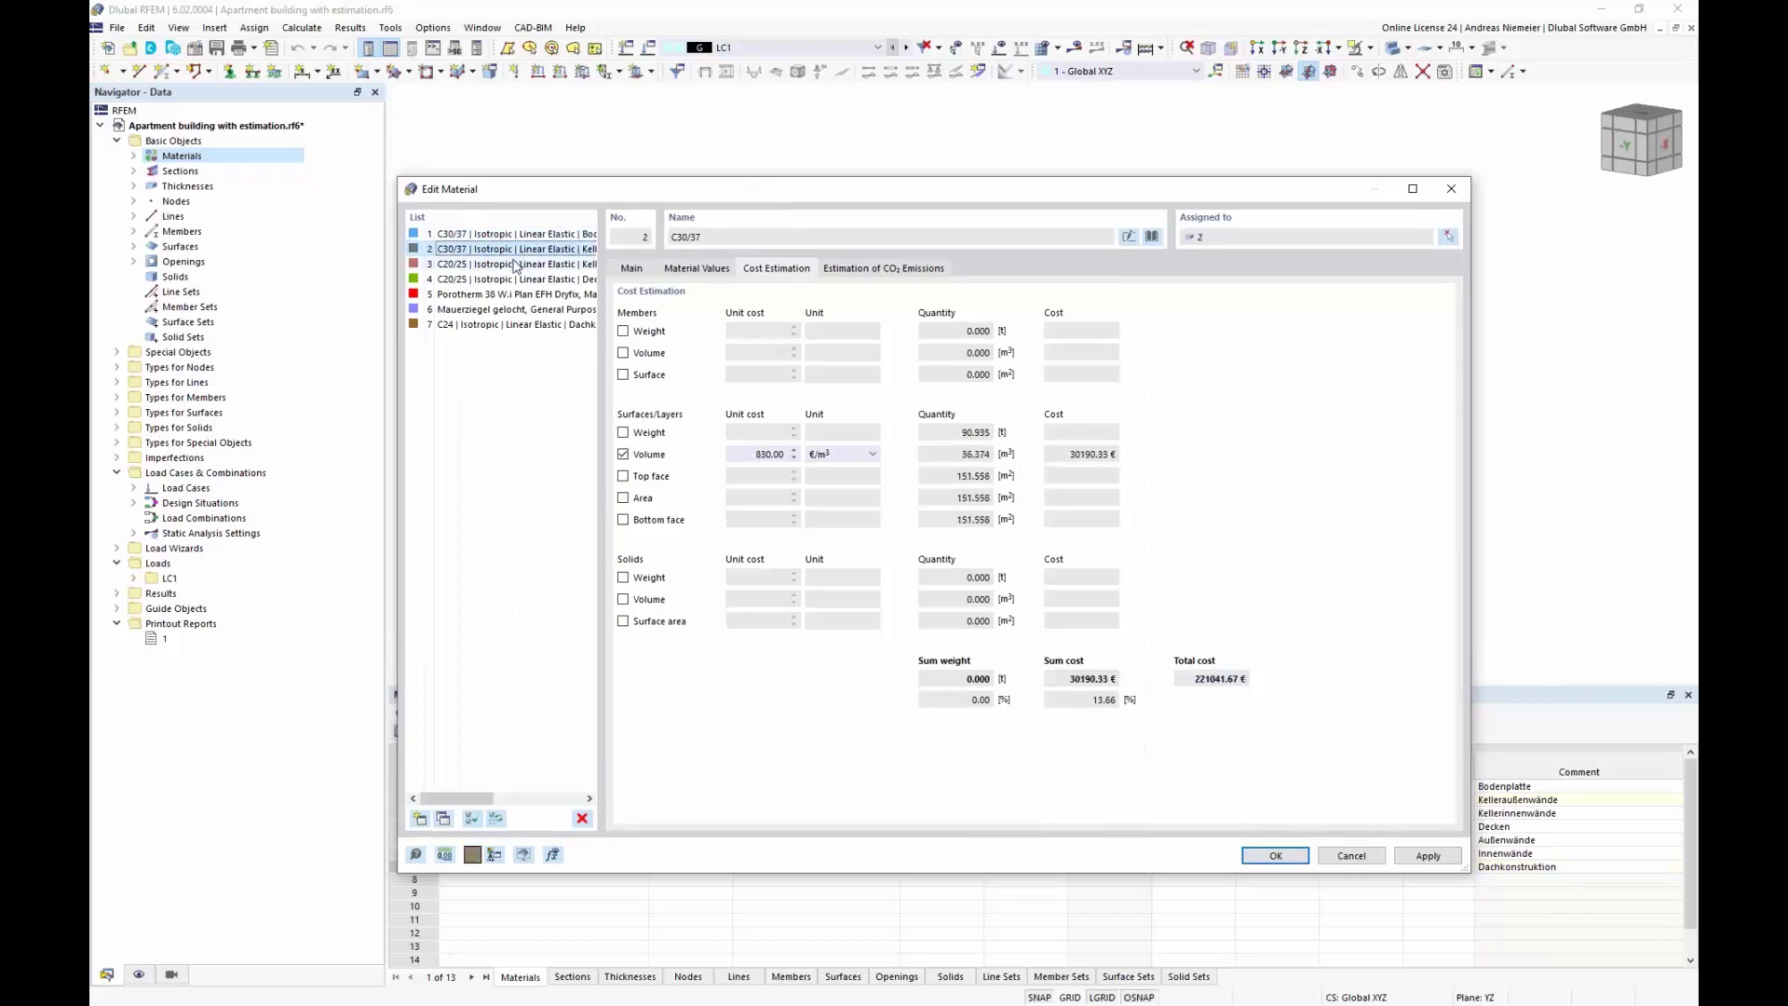
key(Down)
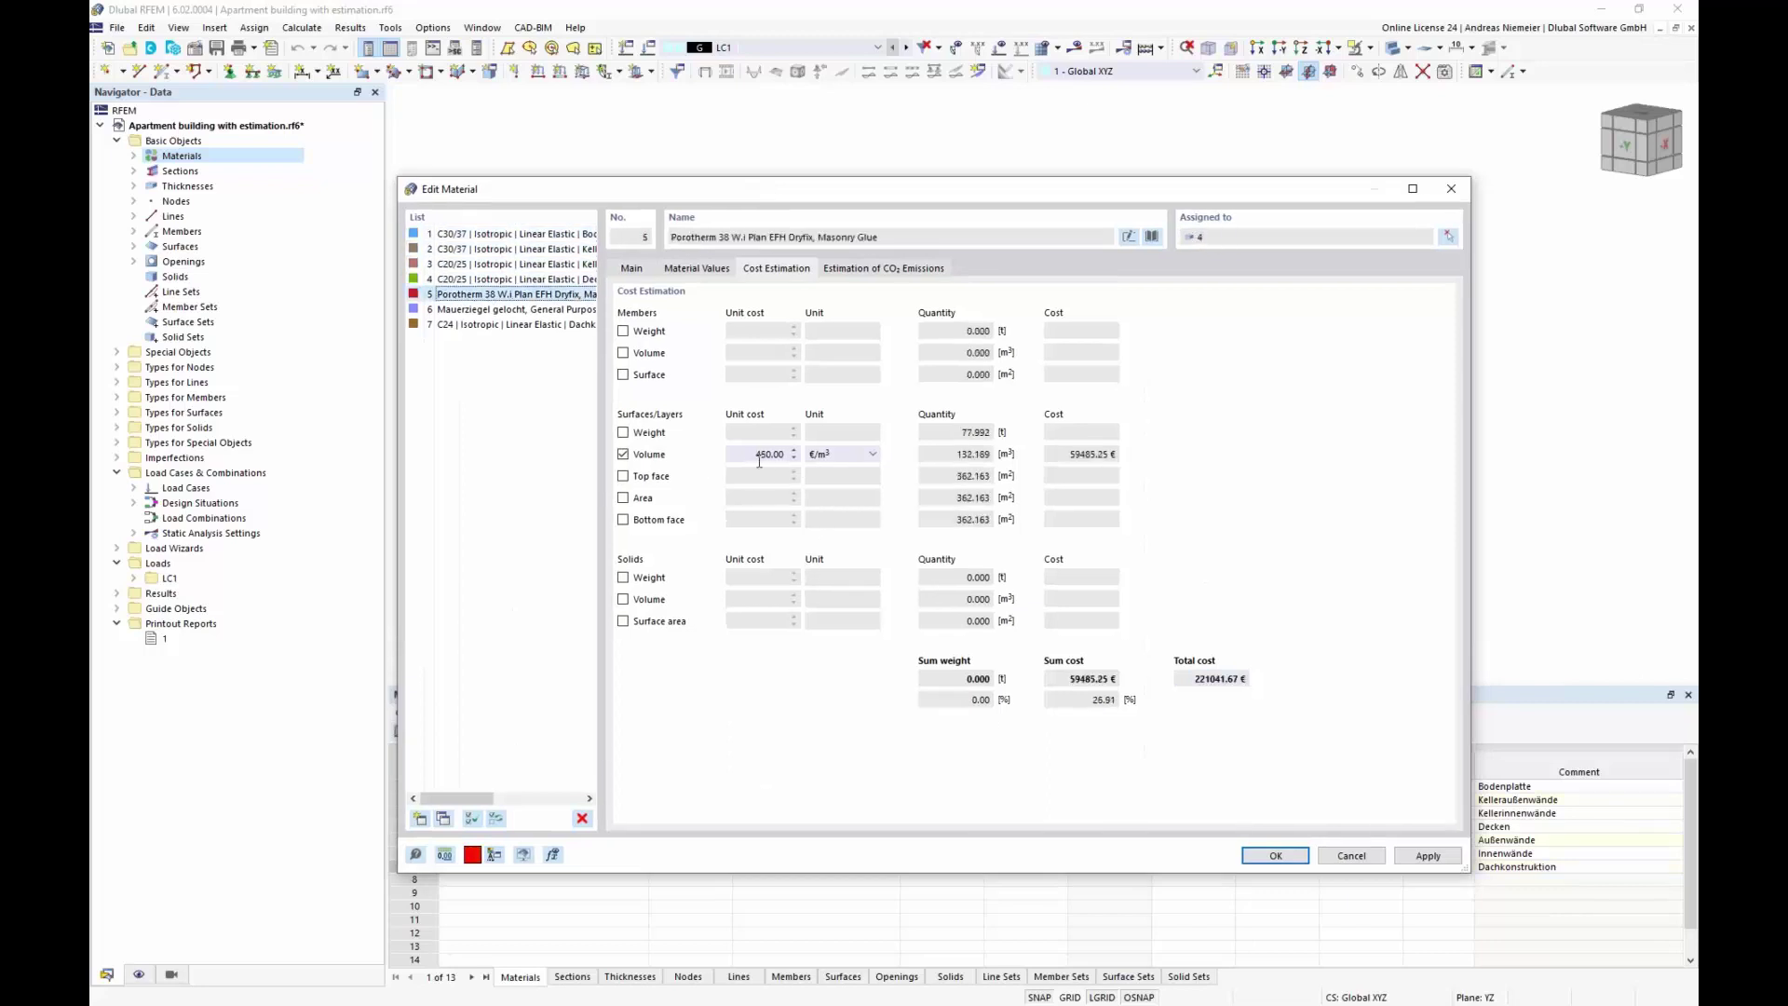
key(Down)
key(Down)
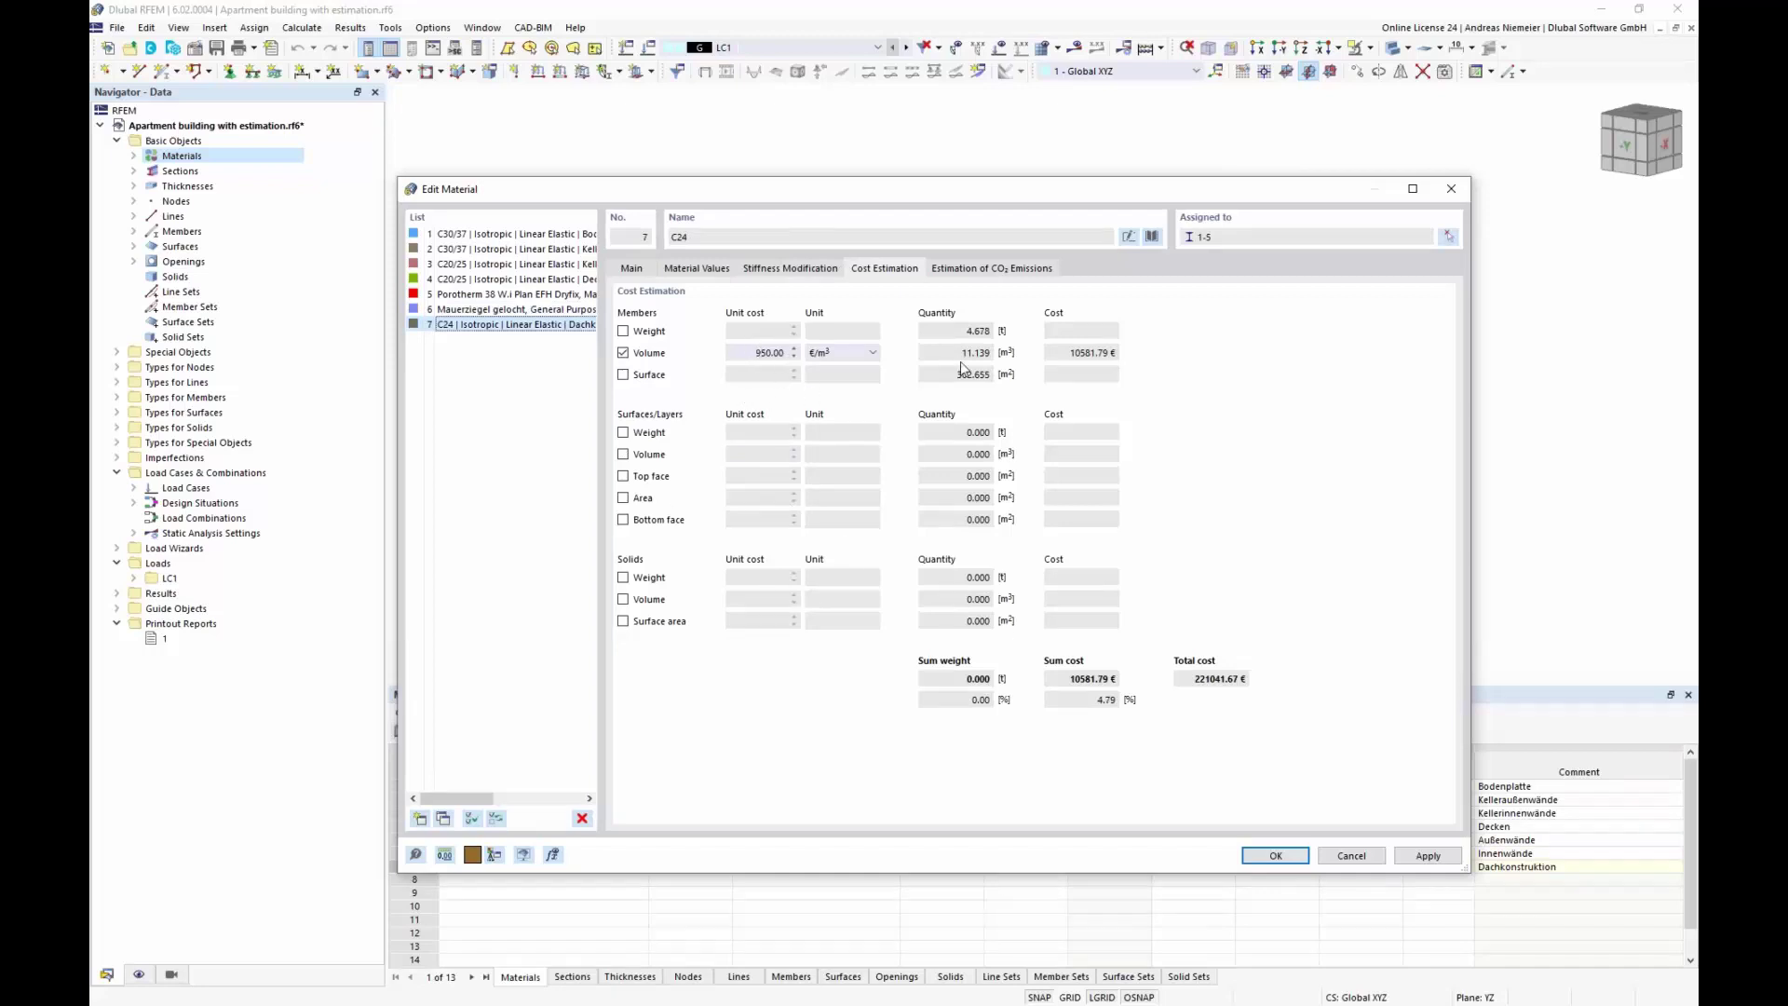
click(1196, 678)
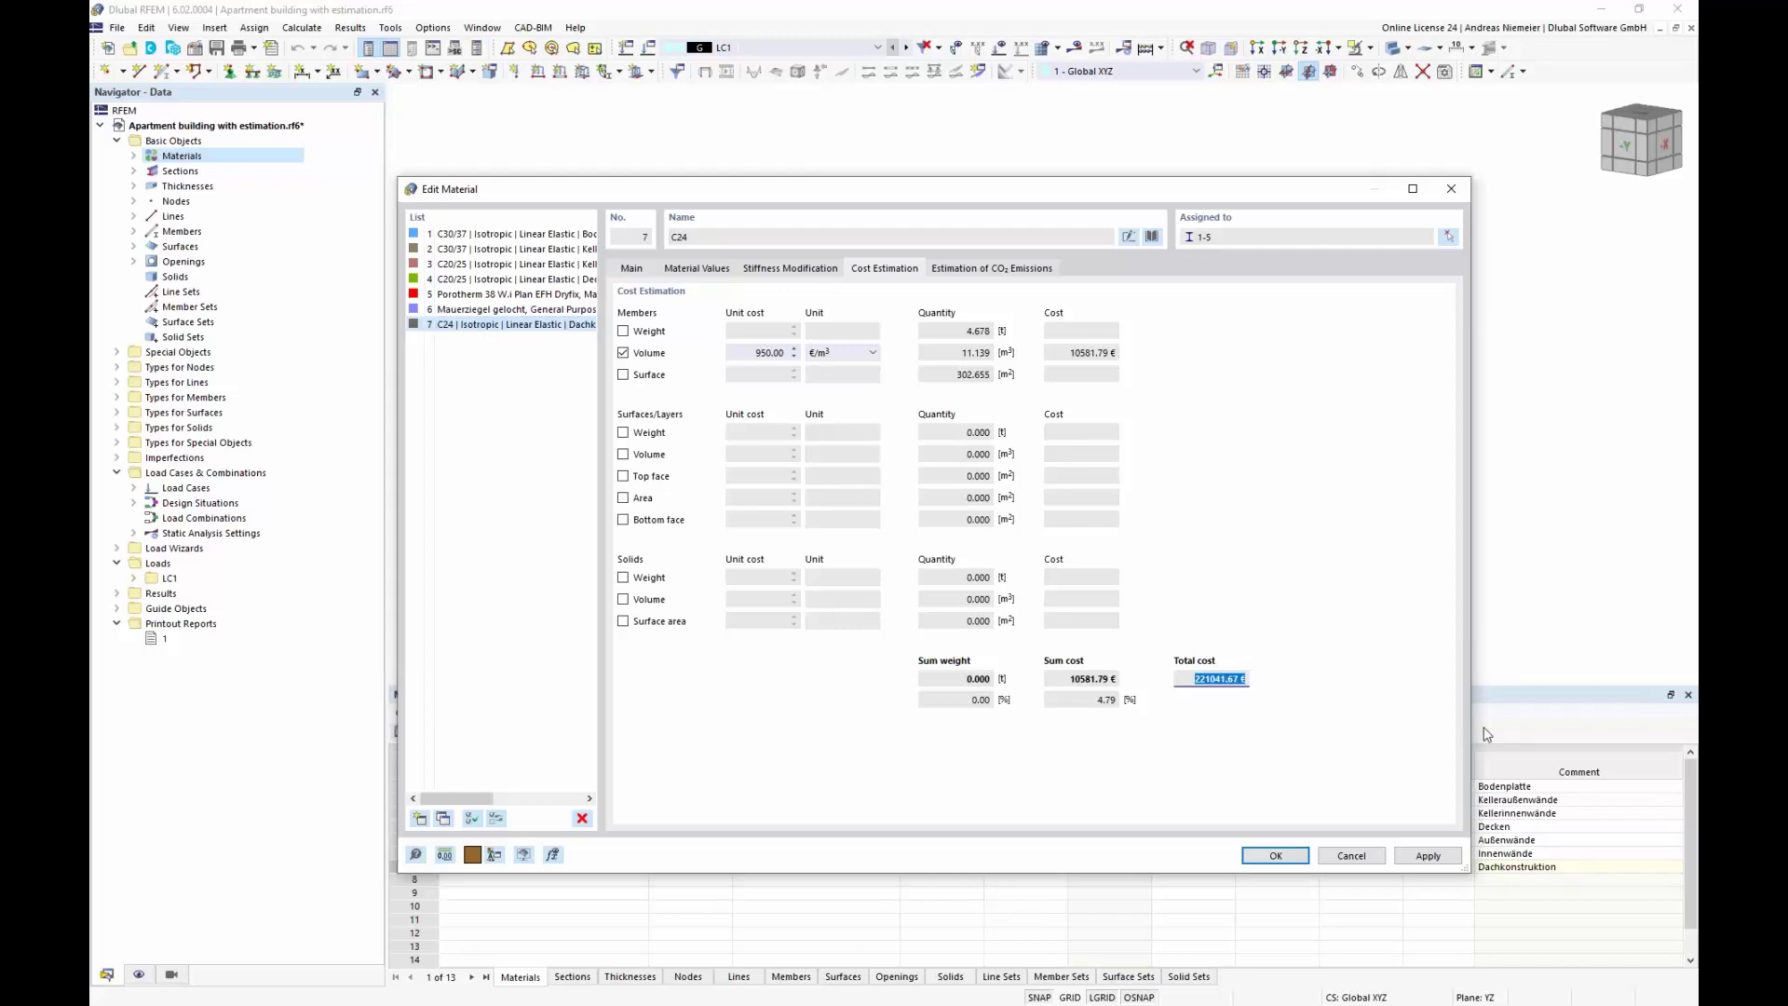
- Check C24 timber's estimation options and examine its CO₂ emission per member volume
mouse_move(921, 192)
mouse_down()
mouse_move(856, 356)
mouse_move(901, 211)
mouse_up()
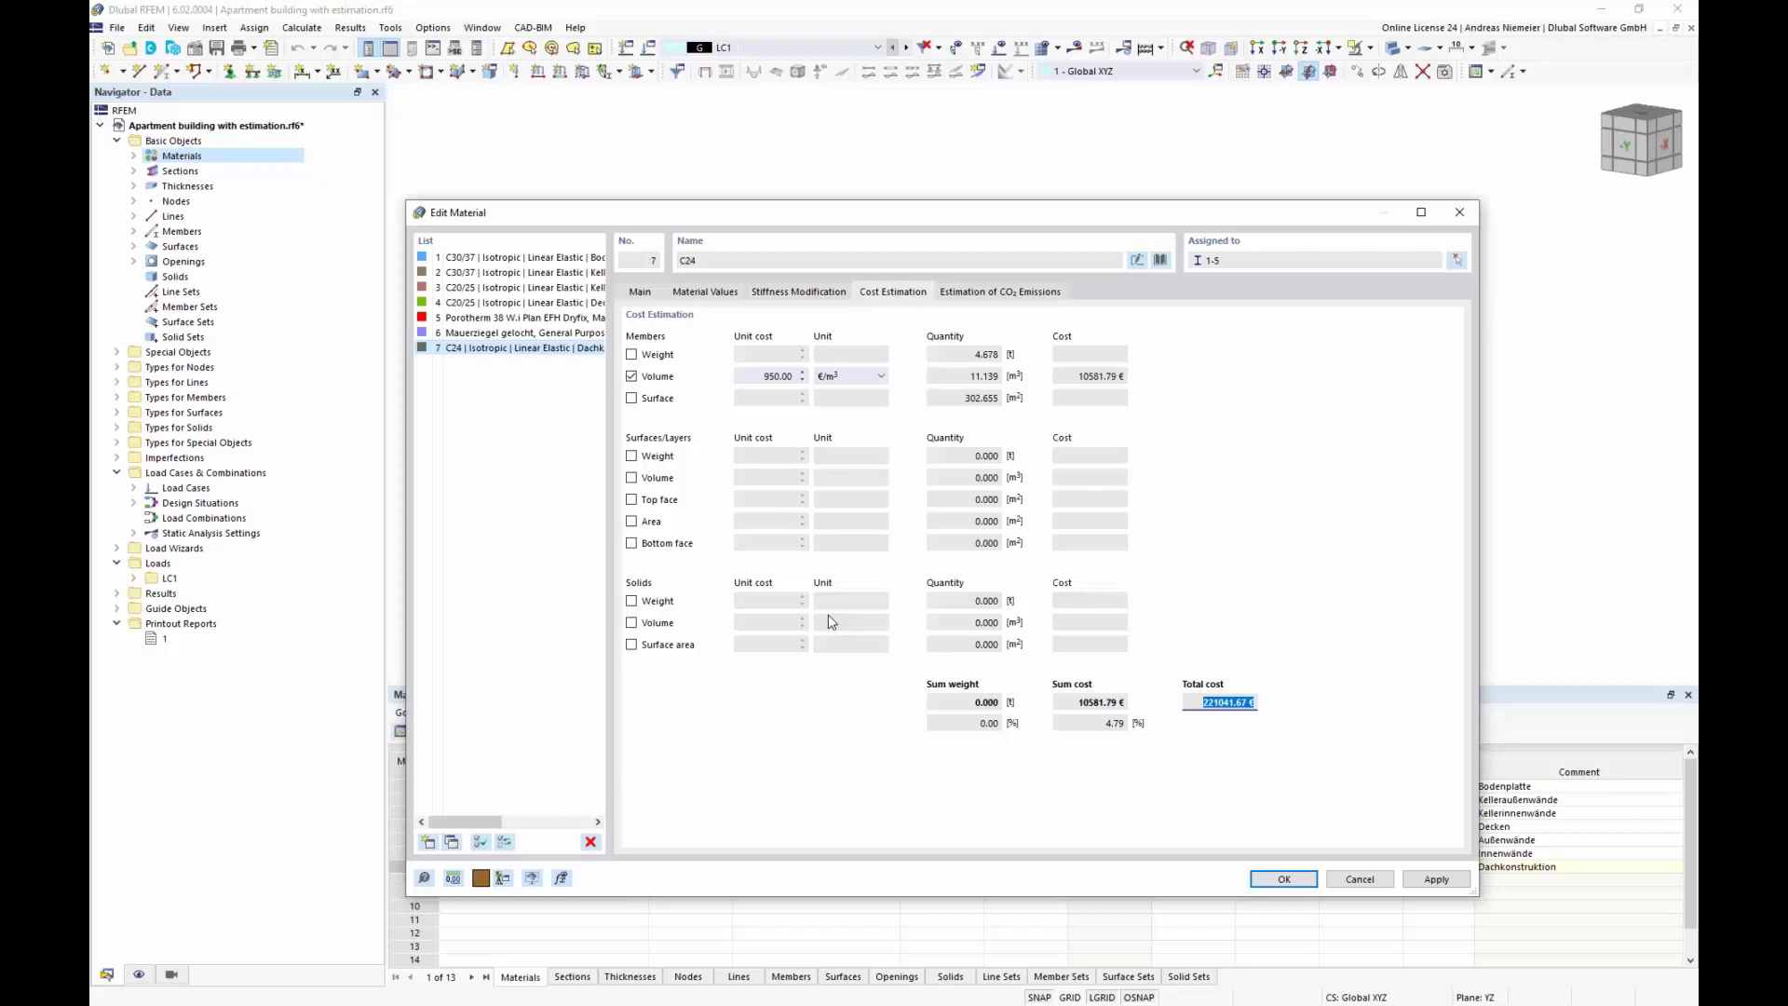
click(640, 291)
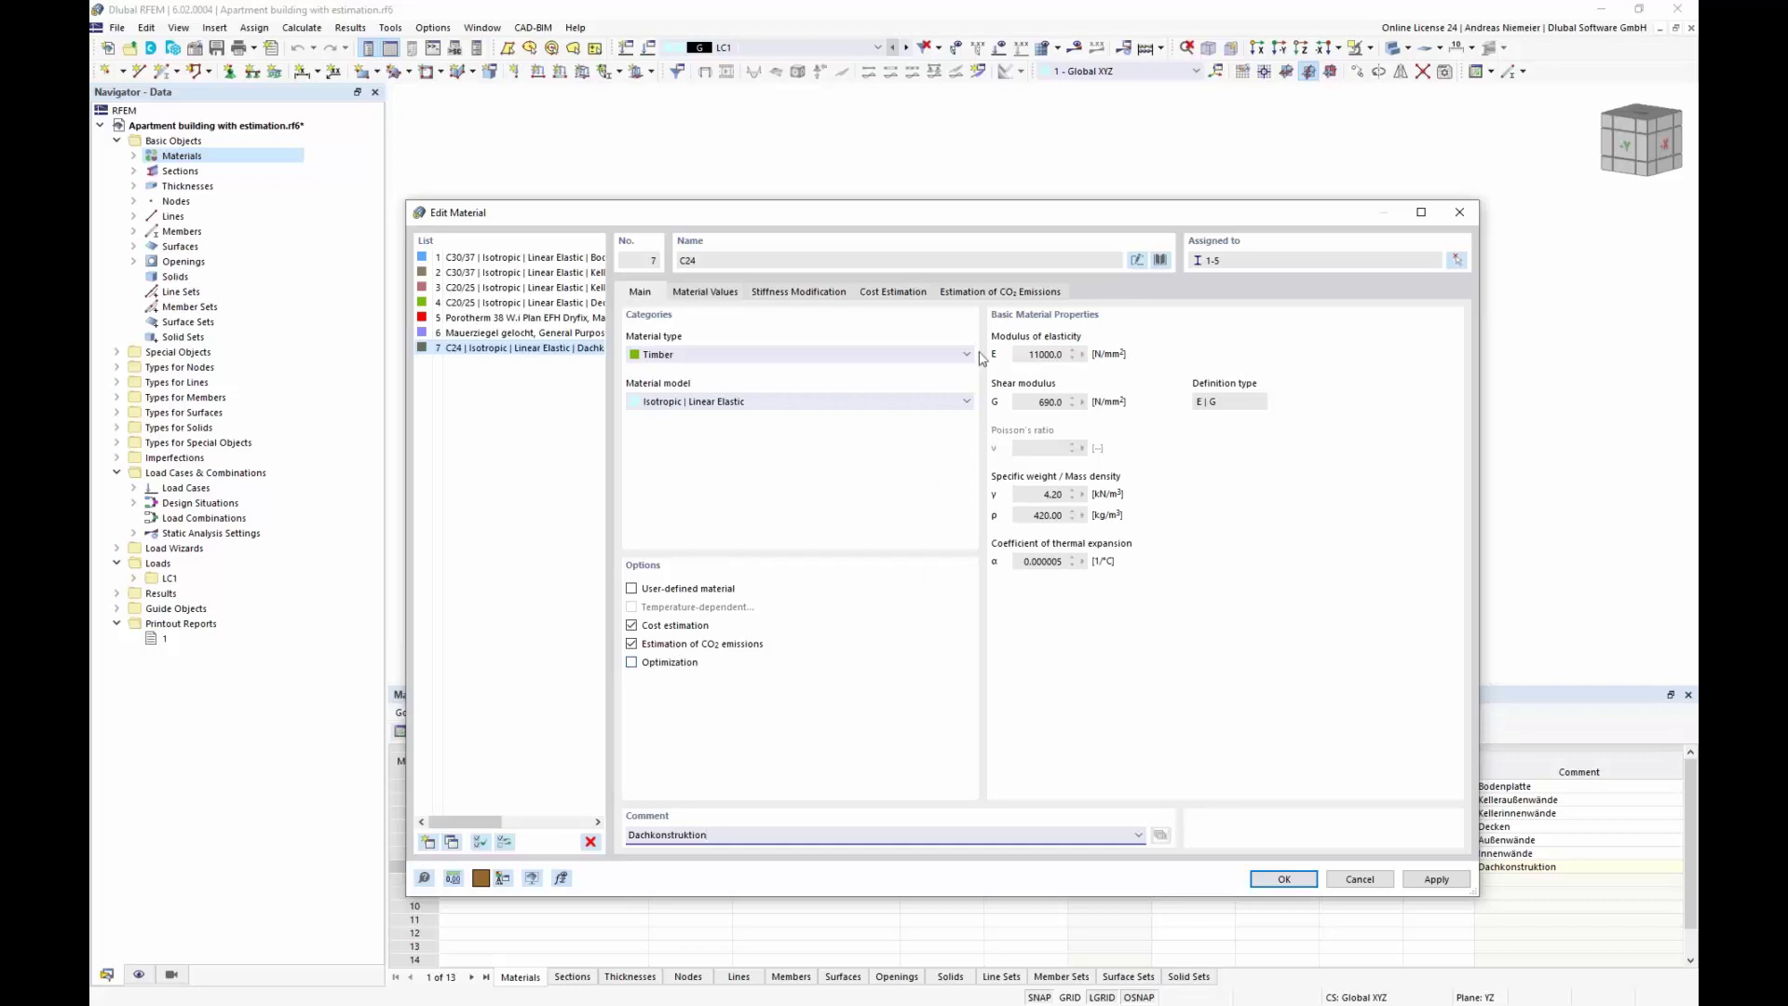
click(1011, 291)
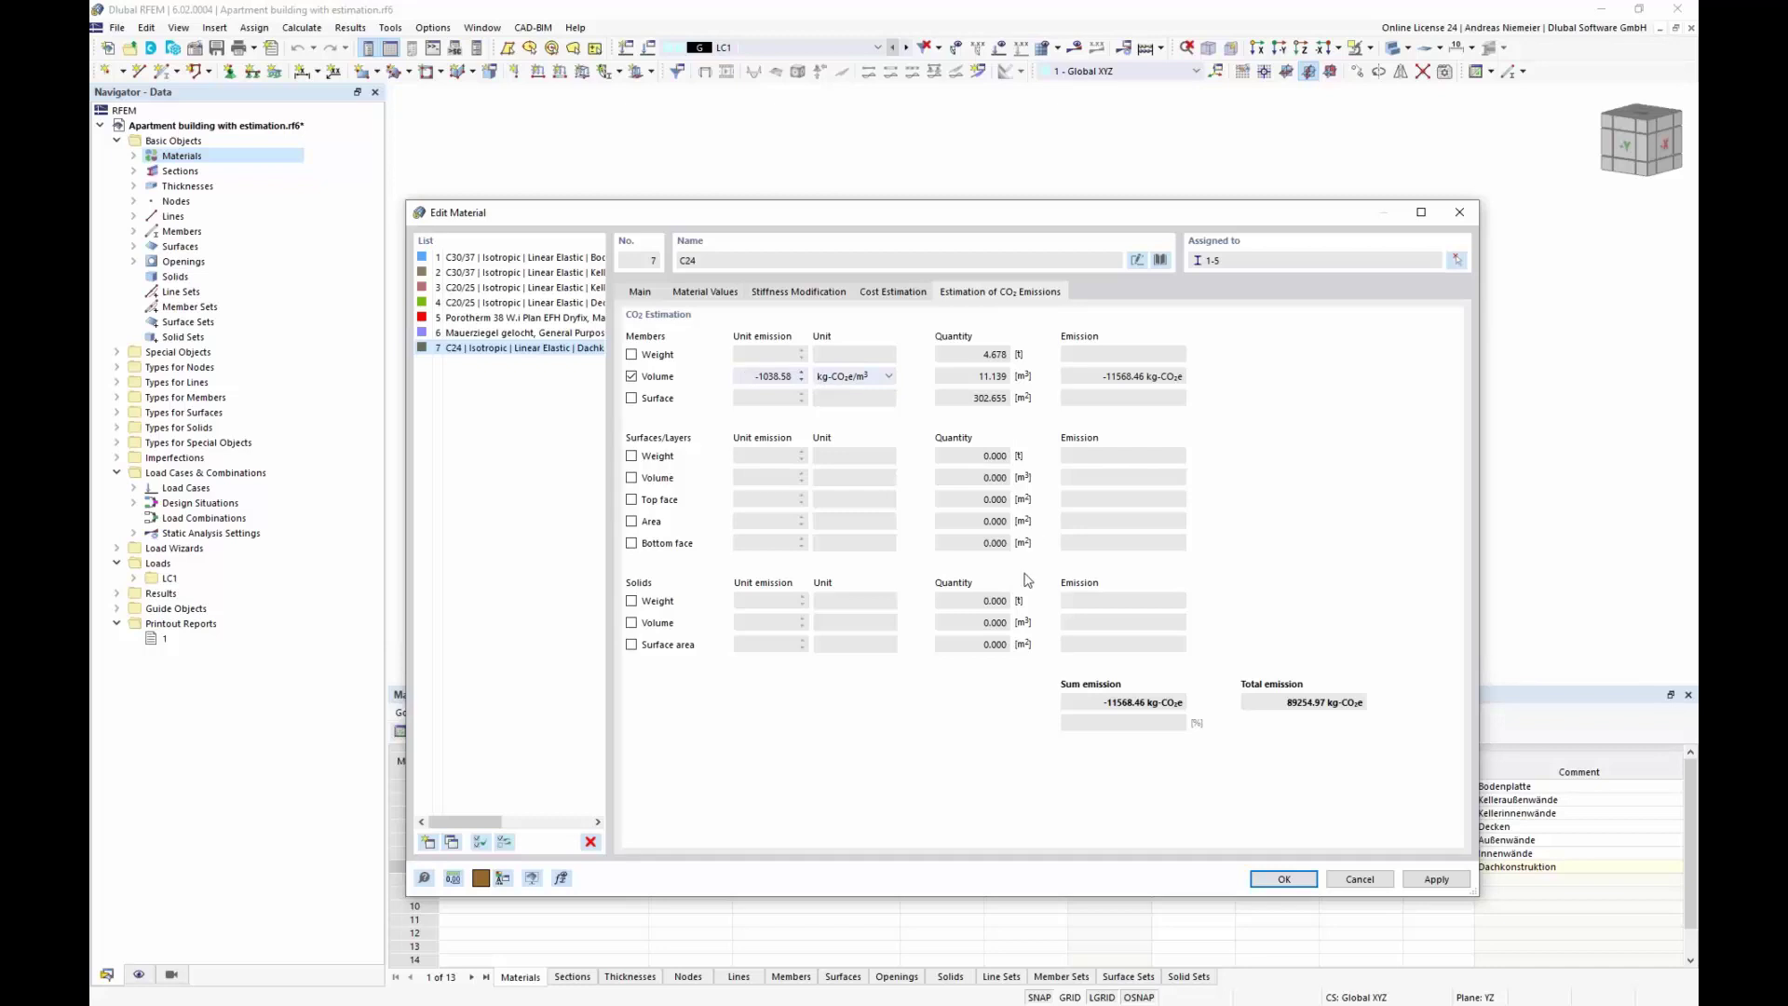
- Compare the CO₂ emission estimations of the concrete and masonry materials
click(544, 259)
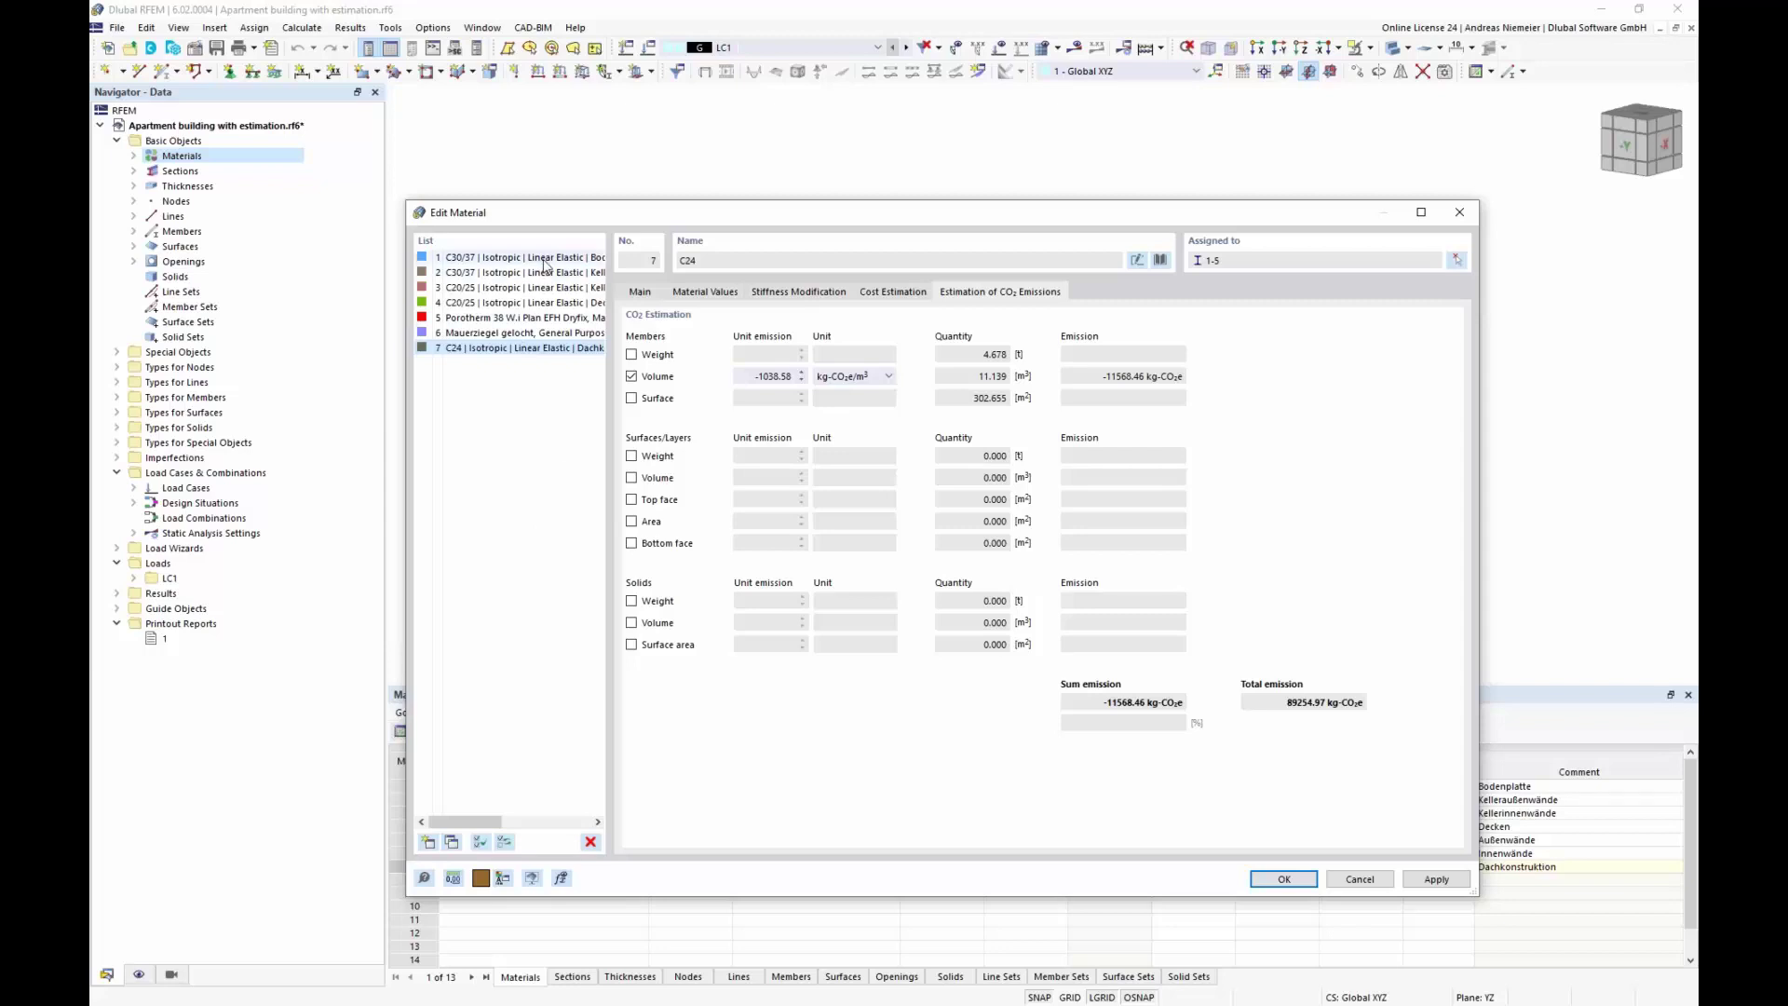
click(546, 273)
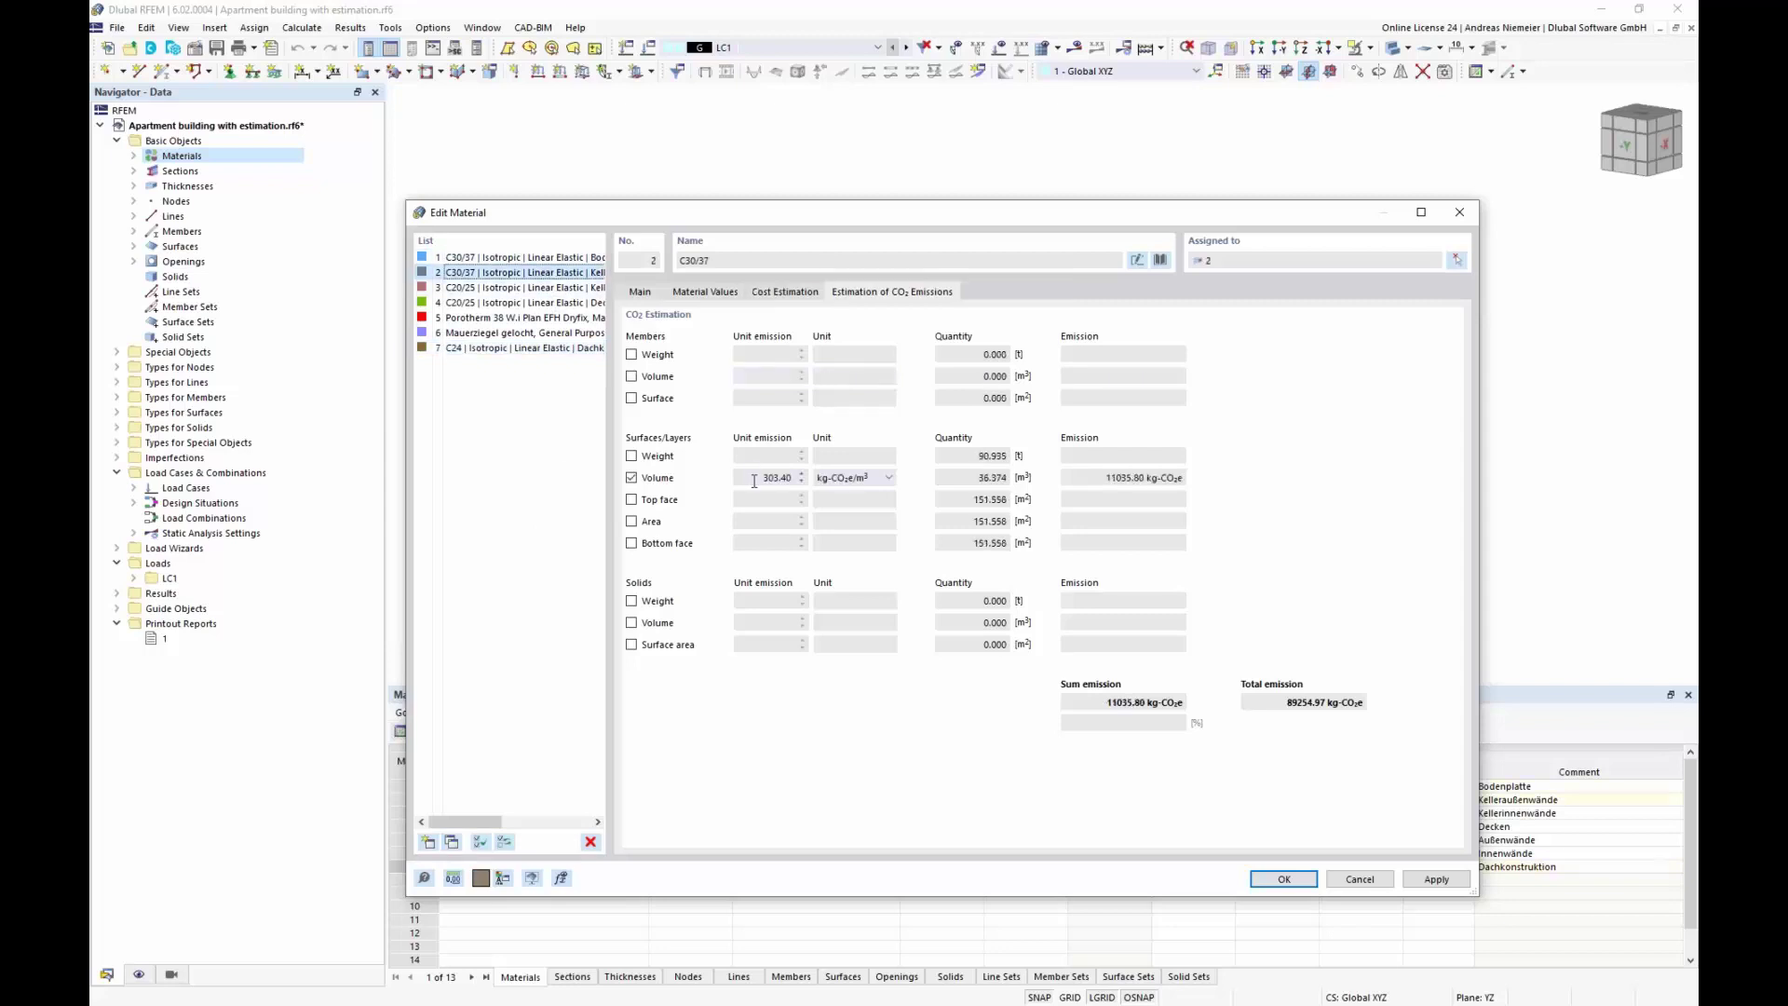
key(Down)
key(Down)
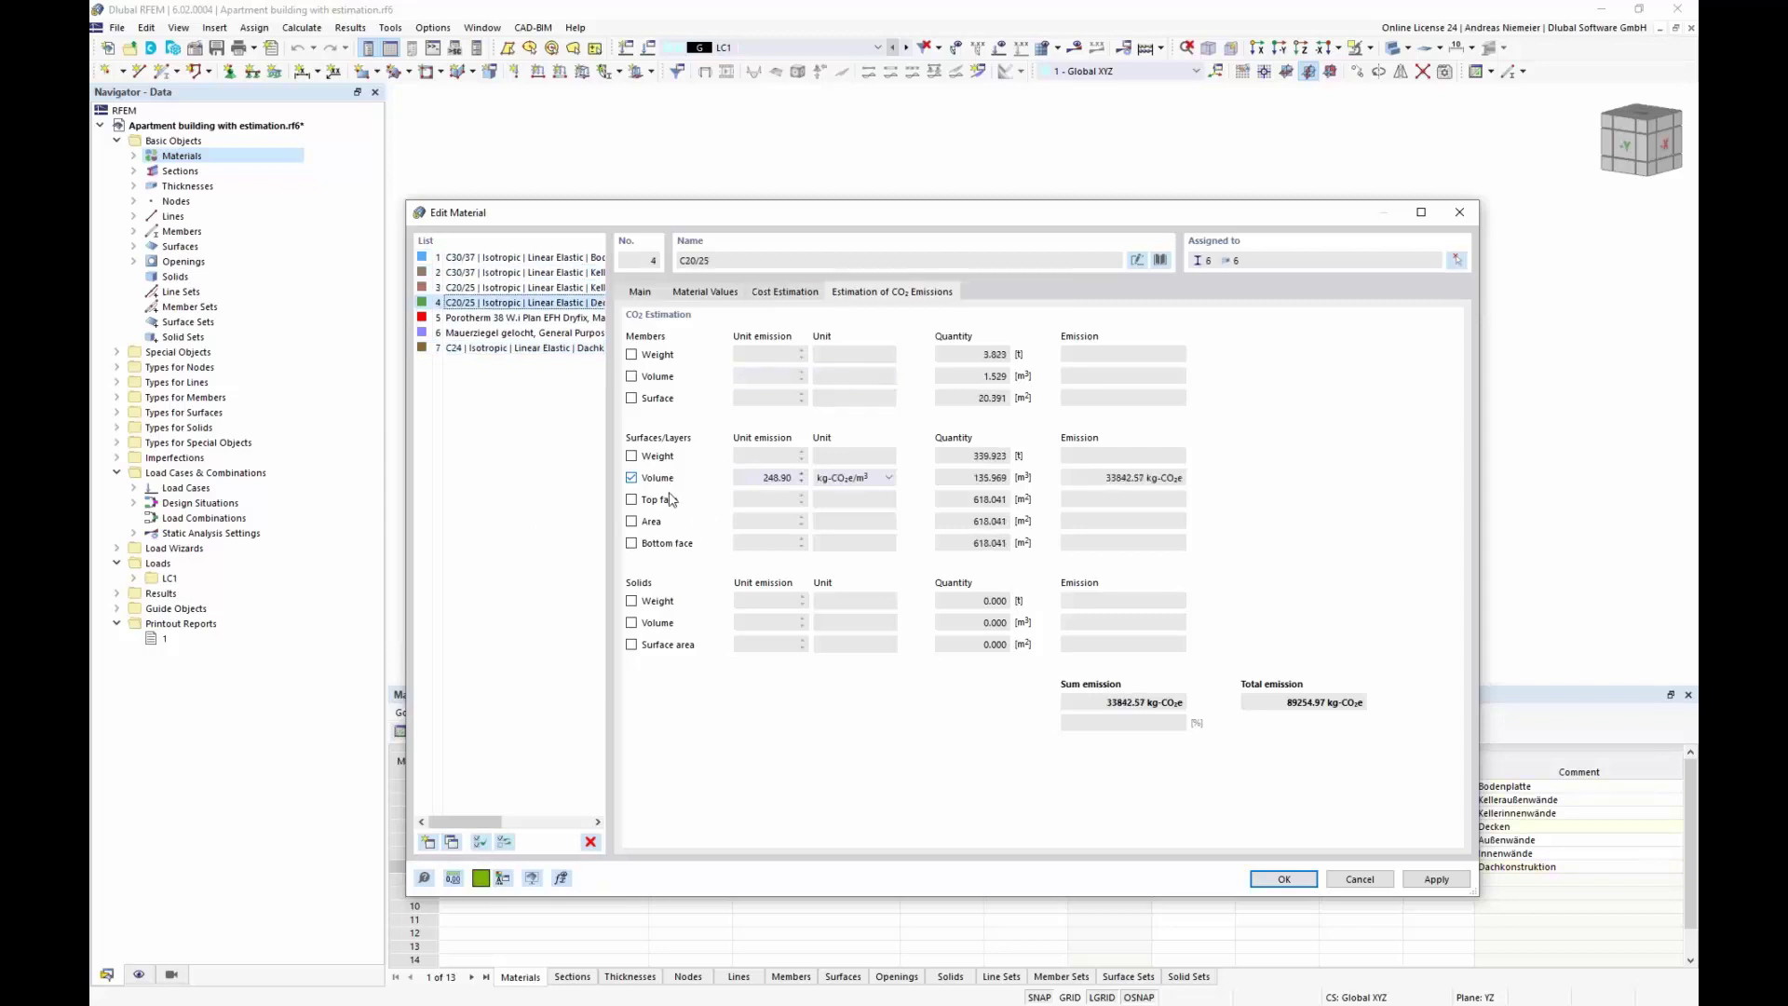
key(Down)
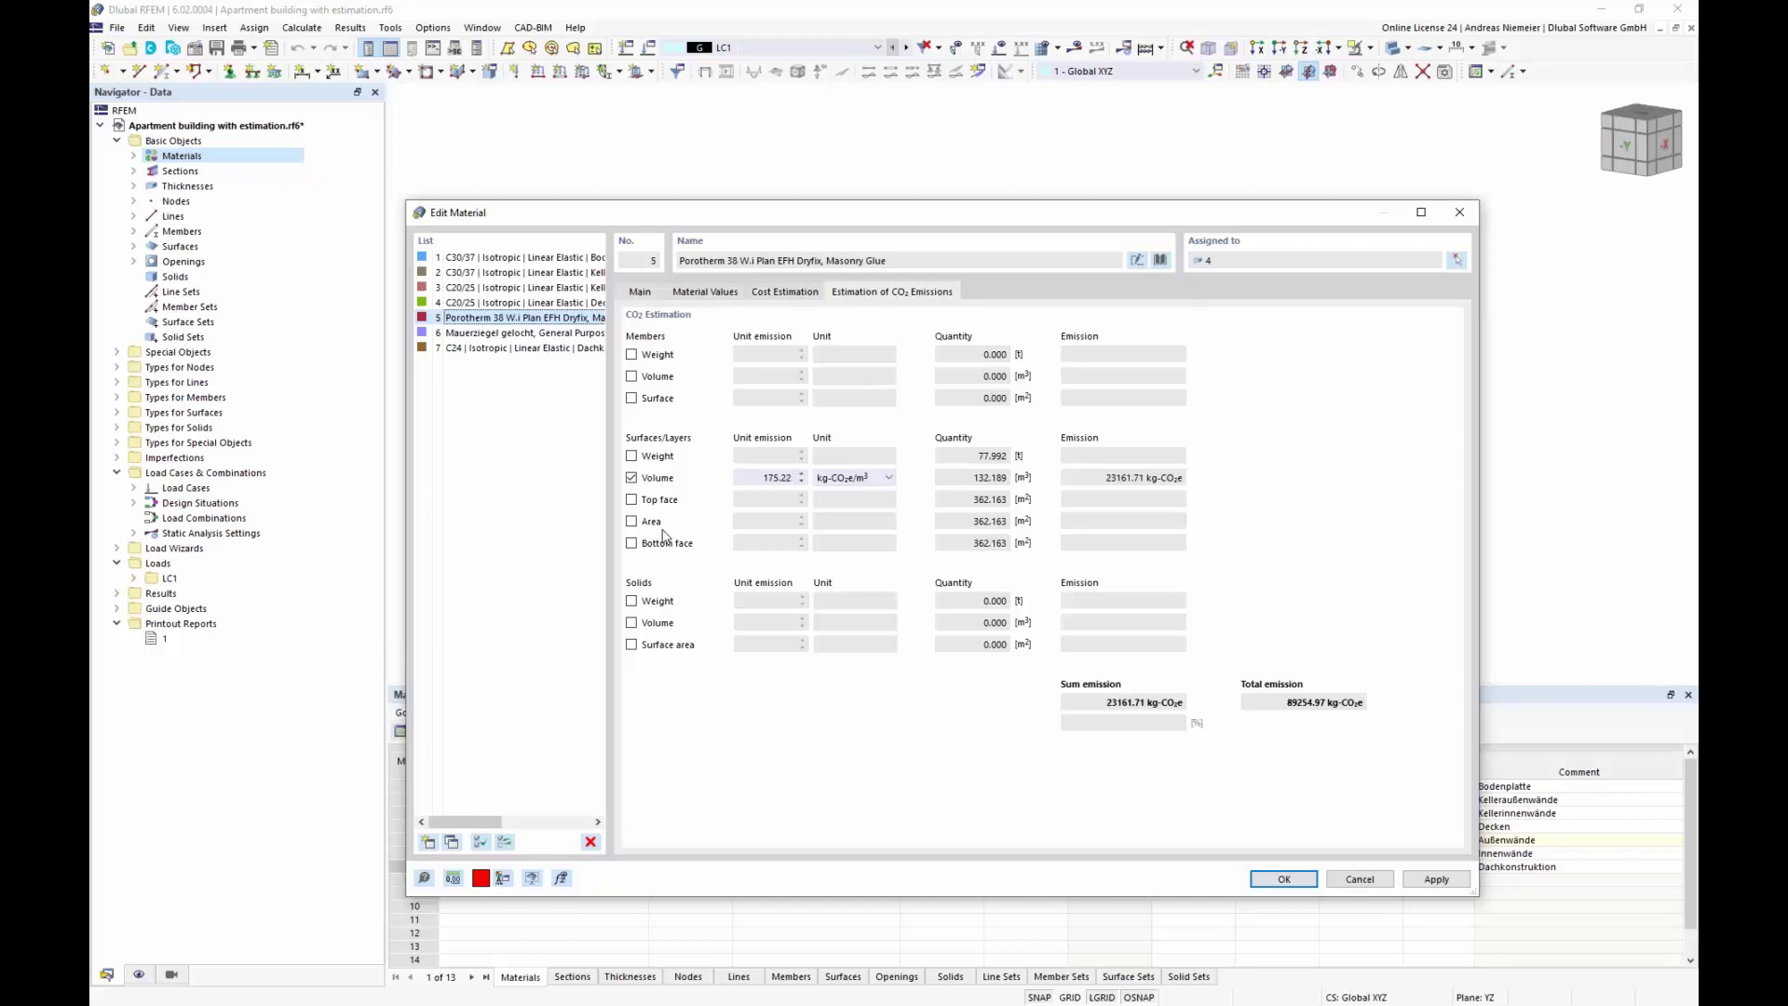
click(526, 333)
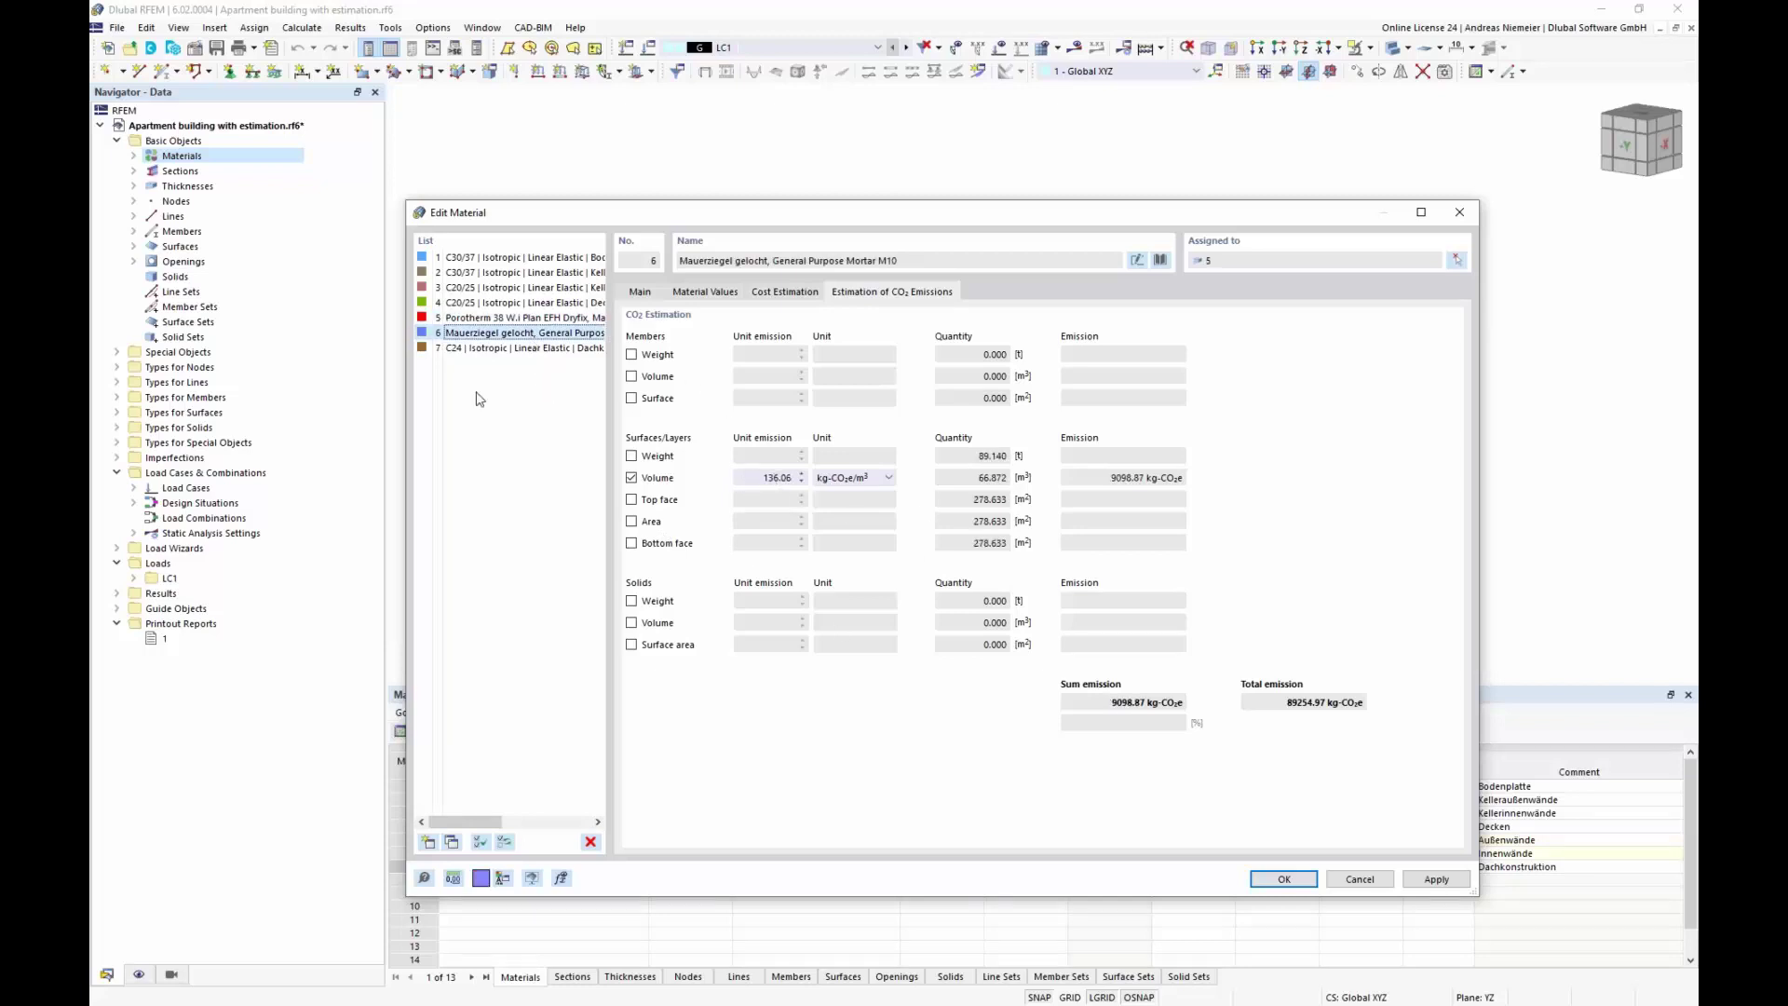
click(526, 288)
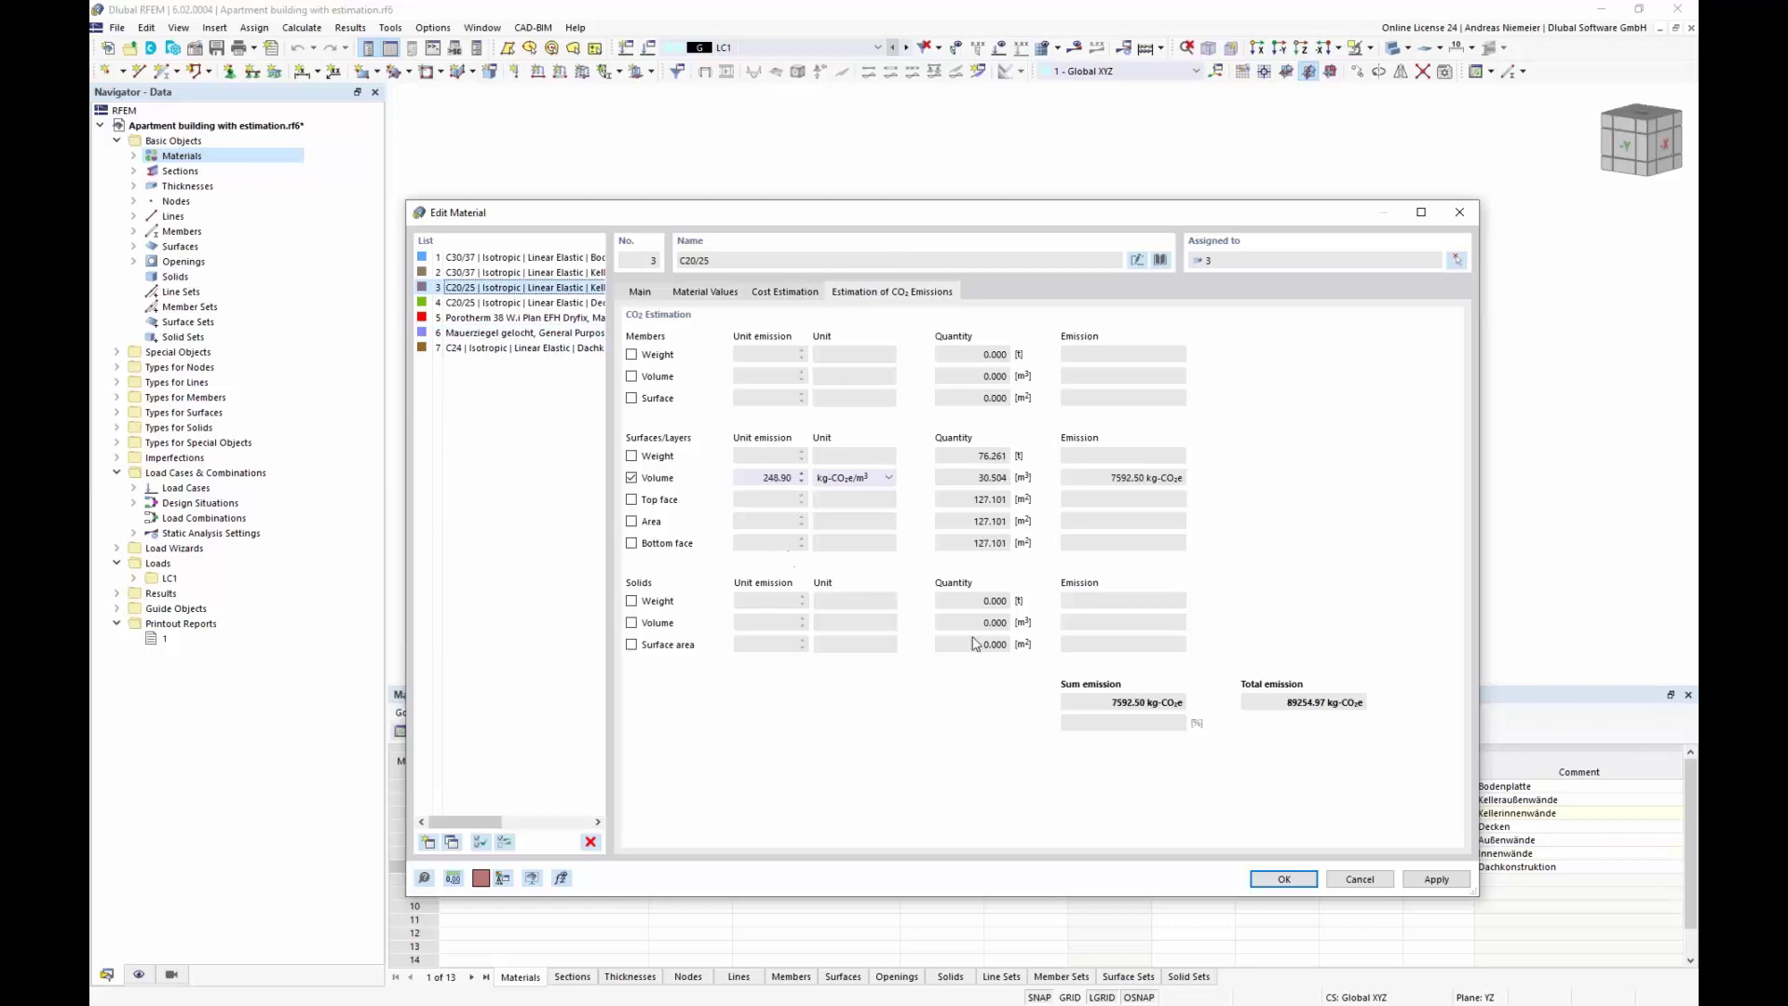
- Switch to the ÖKOBAUDAT database in the browser, choose its English version and filter the datasets by the name "nad"
click(227, 590)
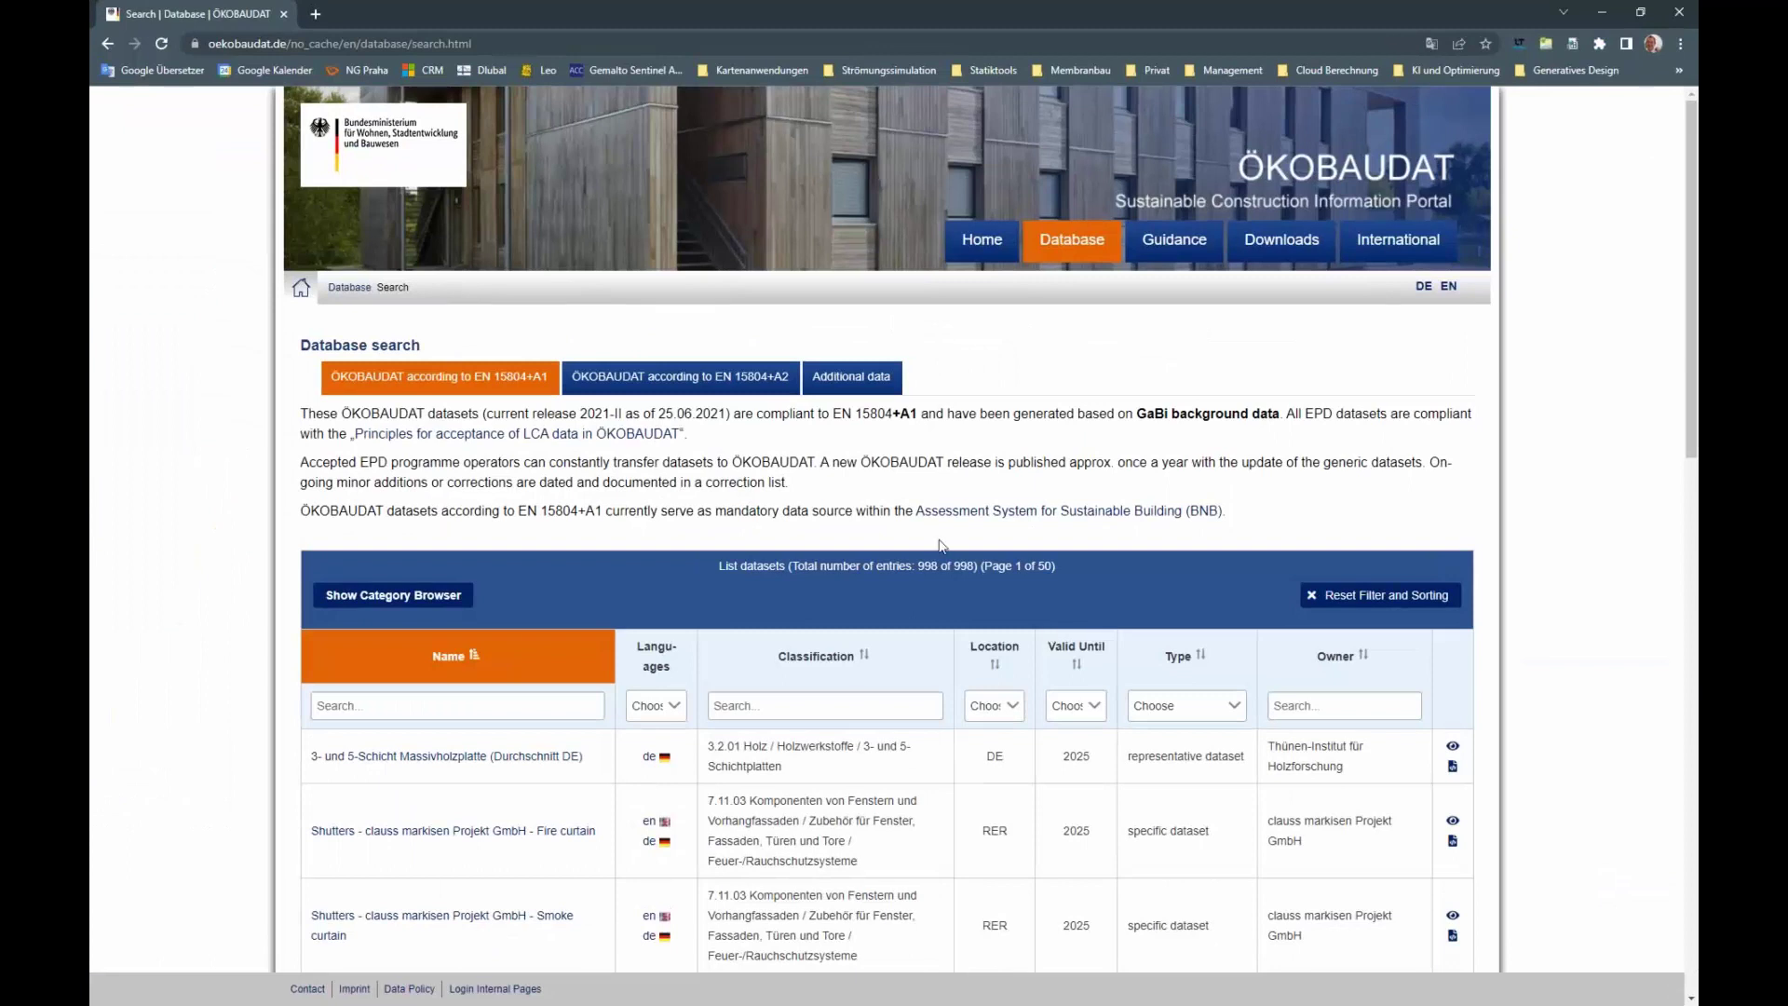
click(1448, 285)
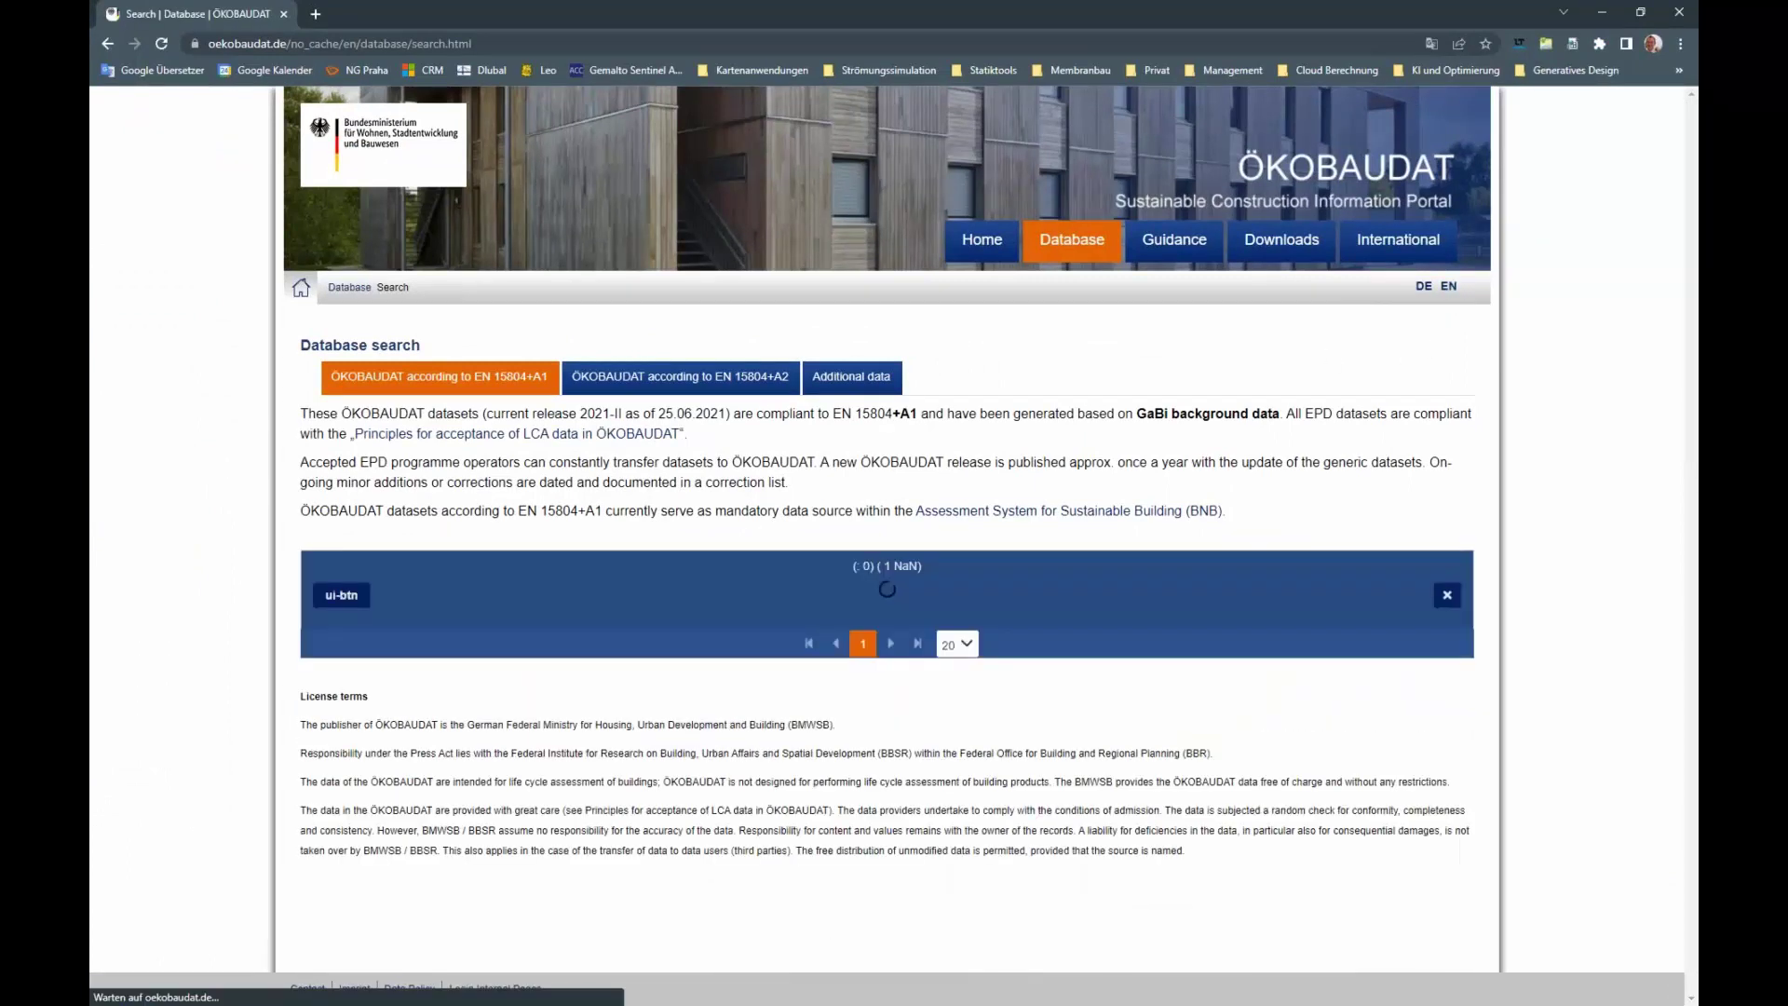
click(466, 705)
text(nad)
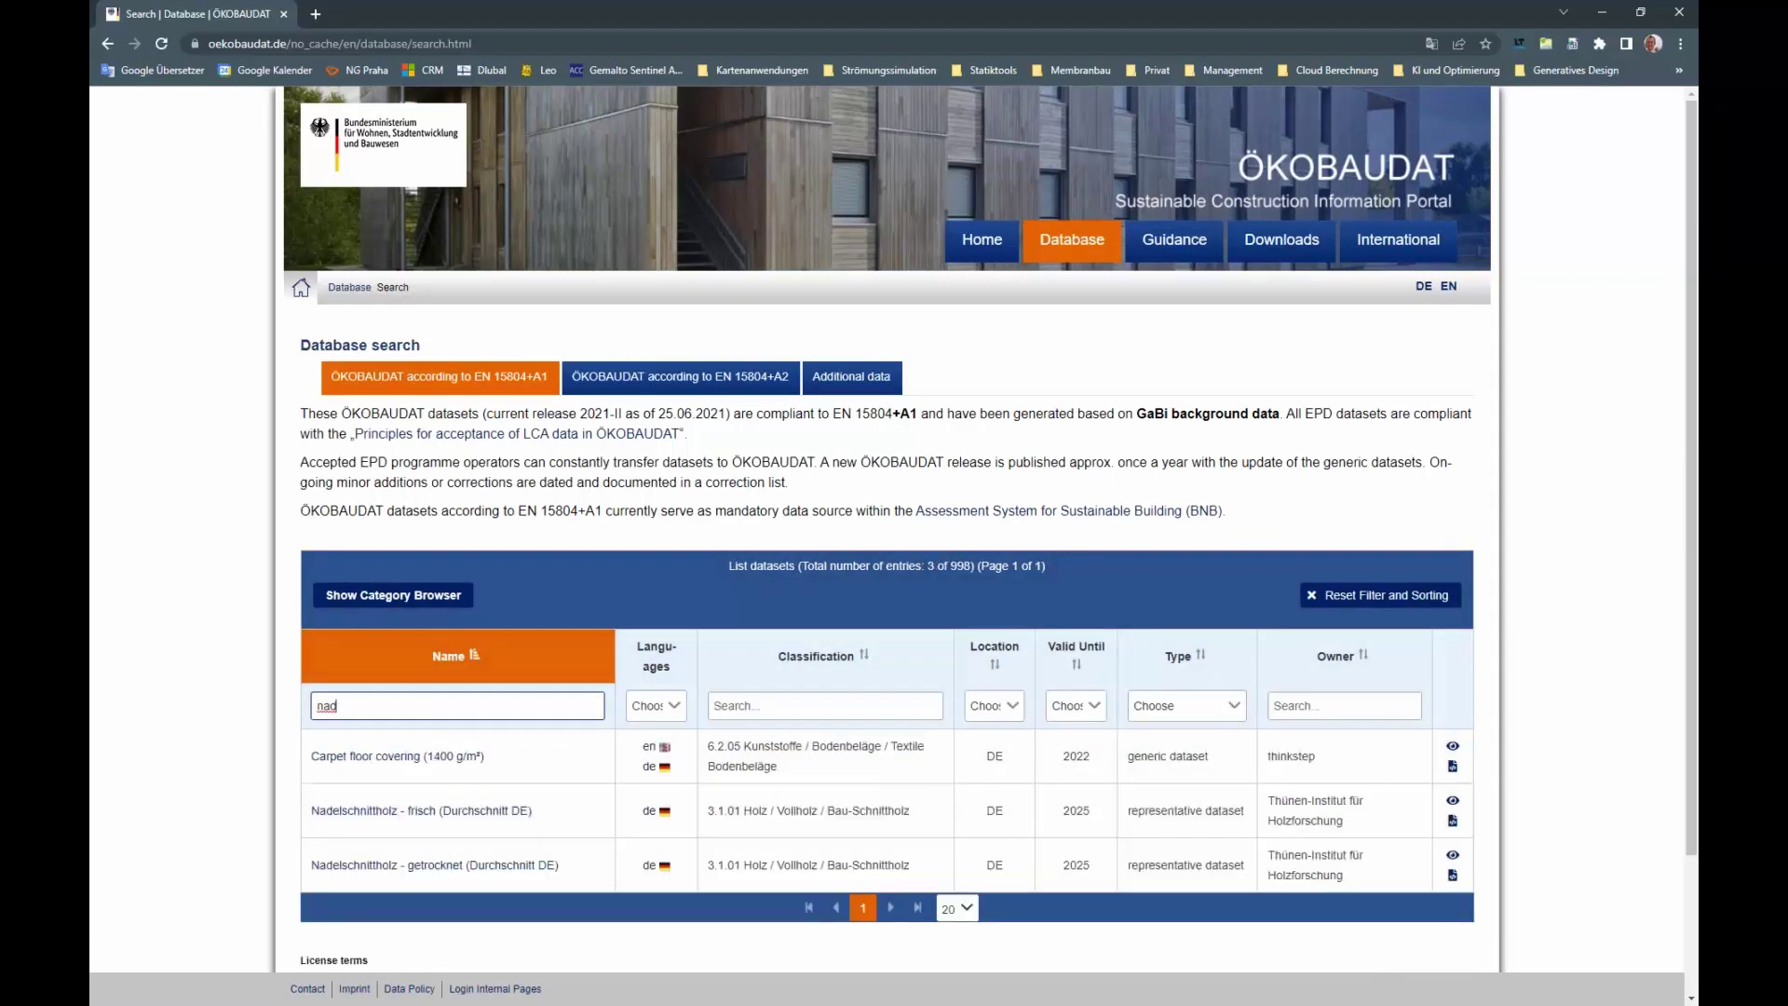
- Examine the dataset "Nadelschnittholz - frisch (Durchschnitt DE)", switch back to RFEM and check C24's CO₂ emission estimation, leaving the materials unchanged
click(1453, 800)
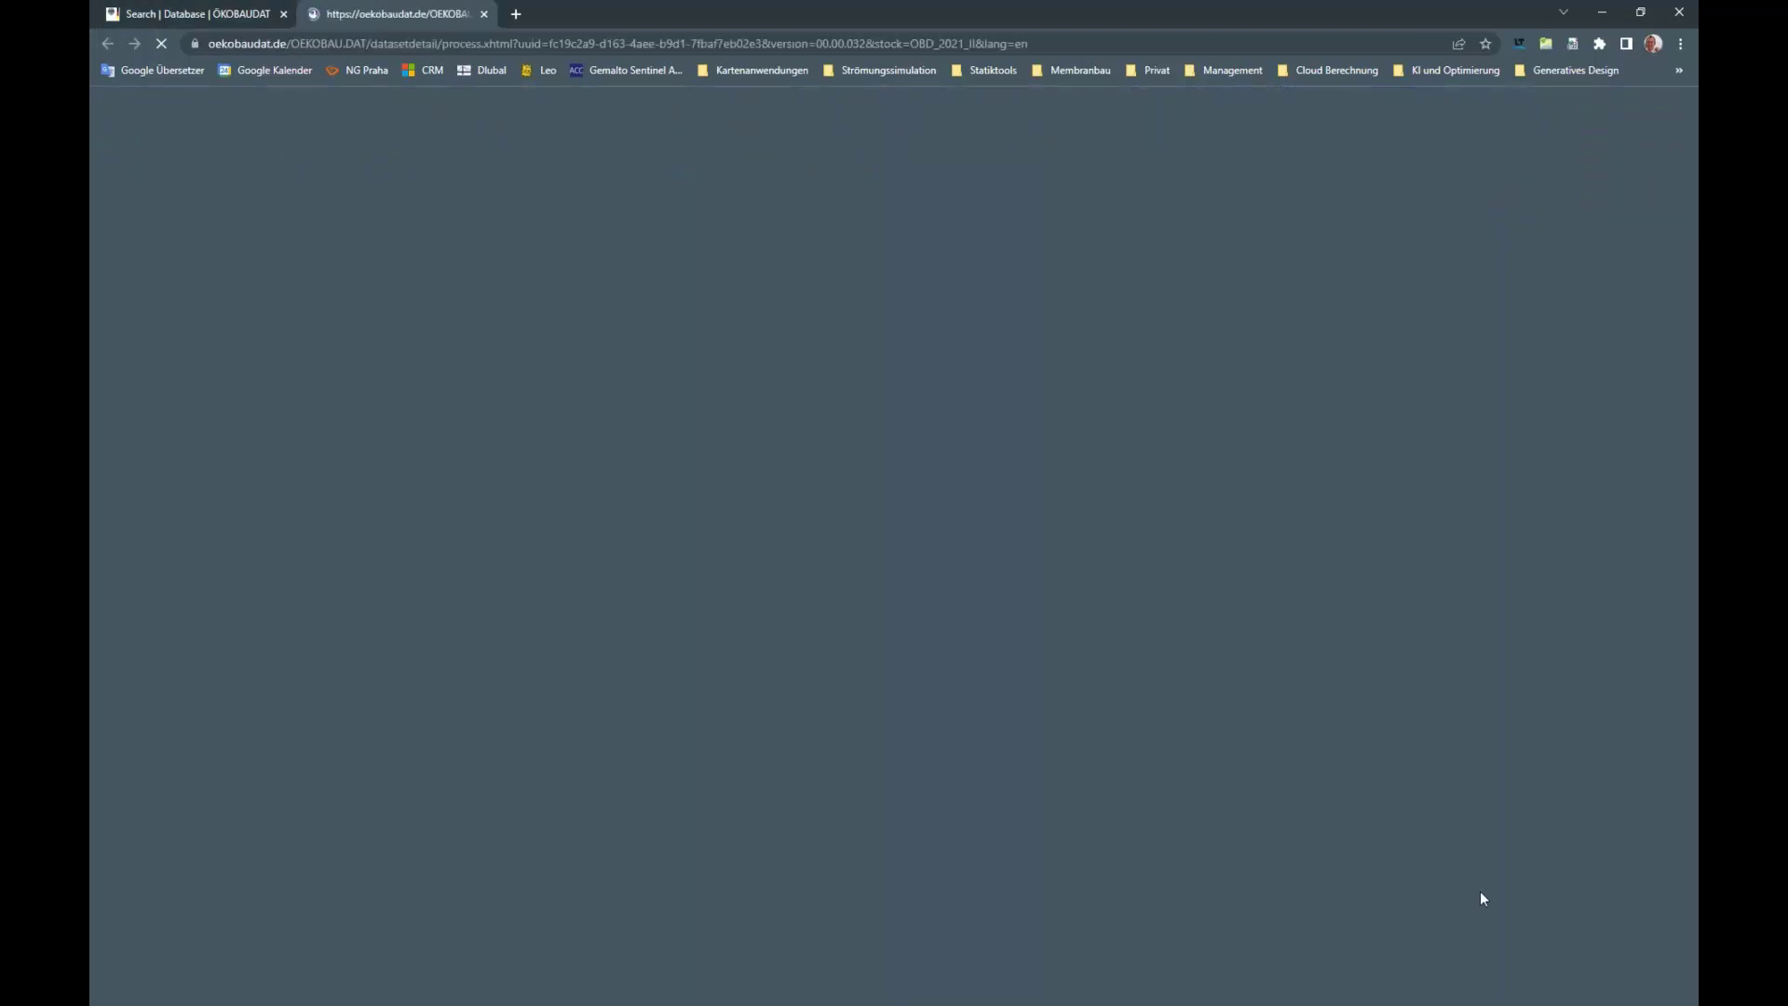
scroll(198, 552, down, 20)
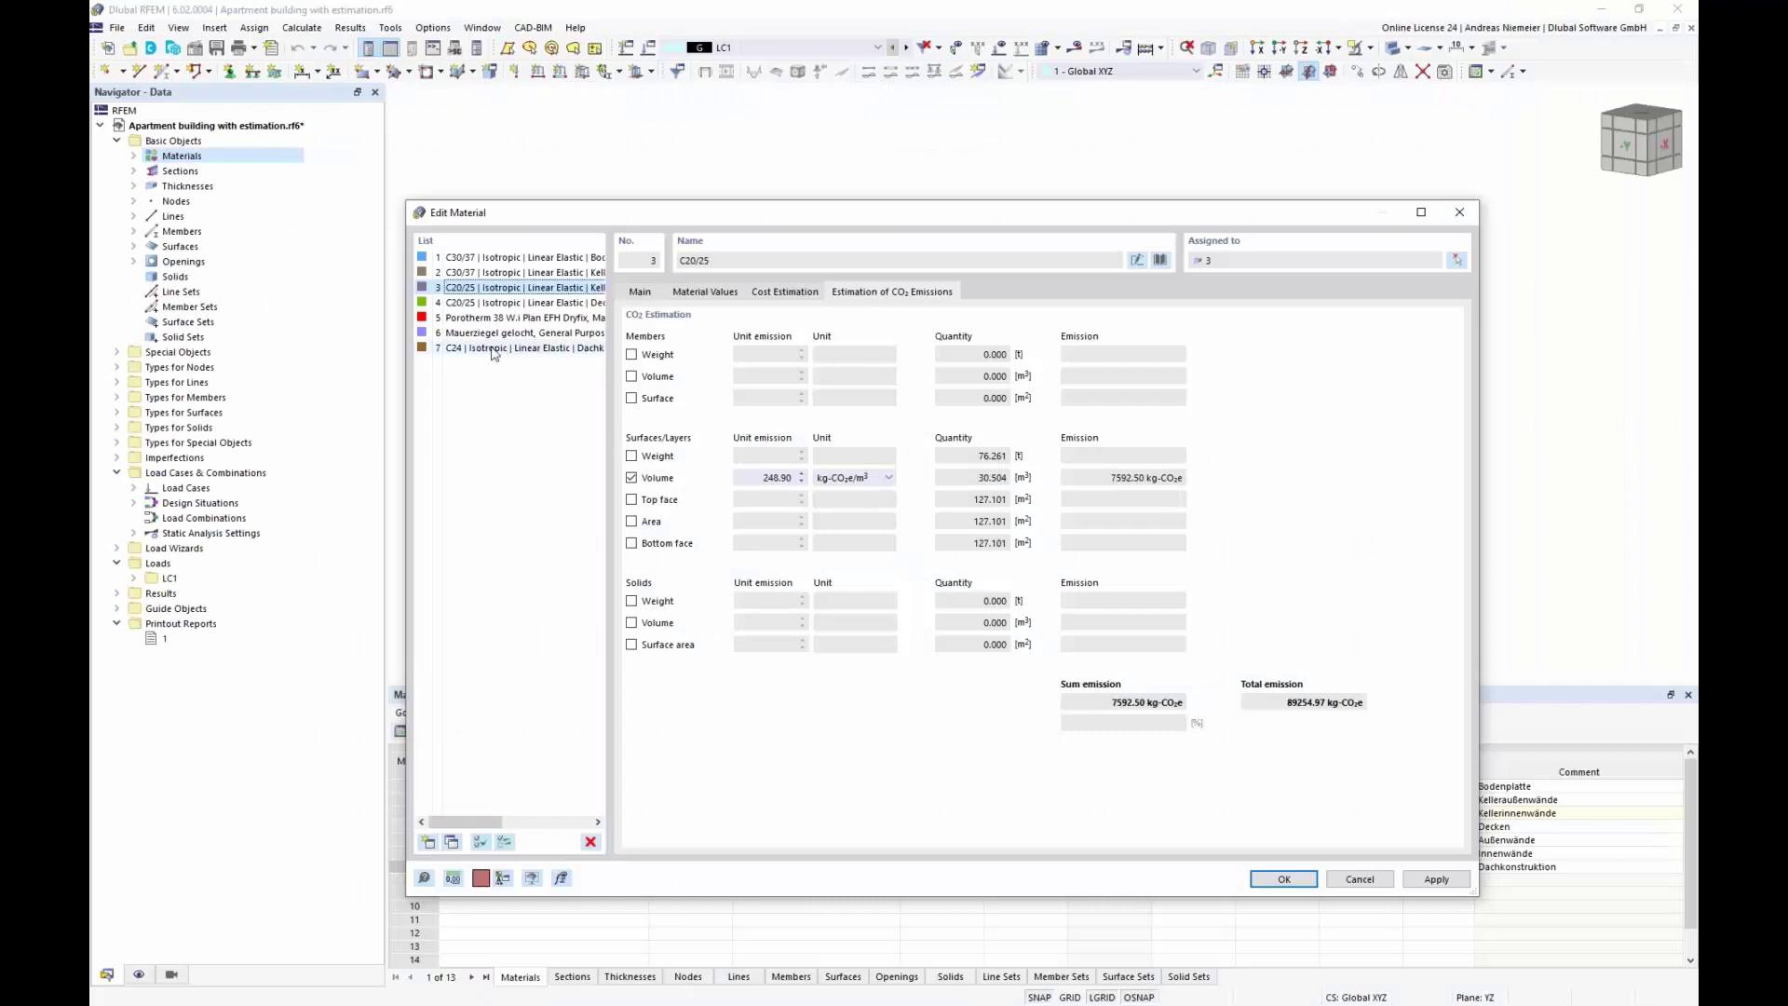
click(493, 350)
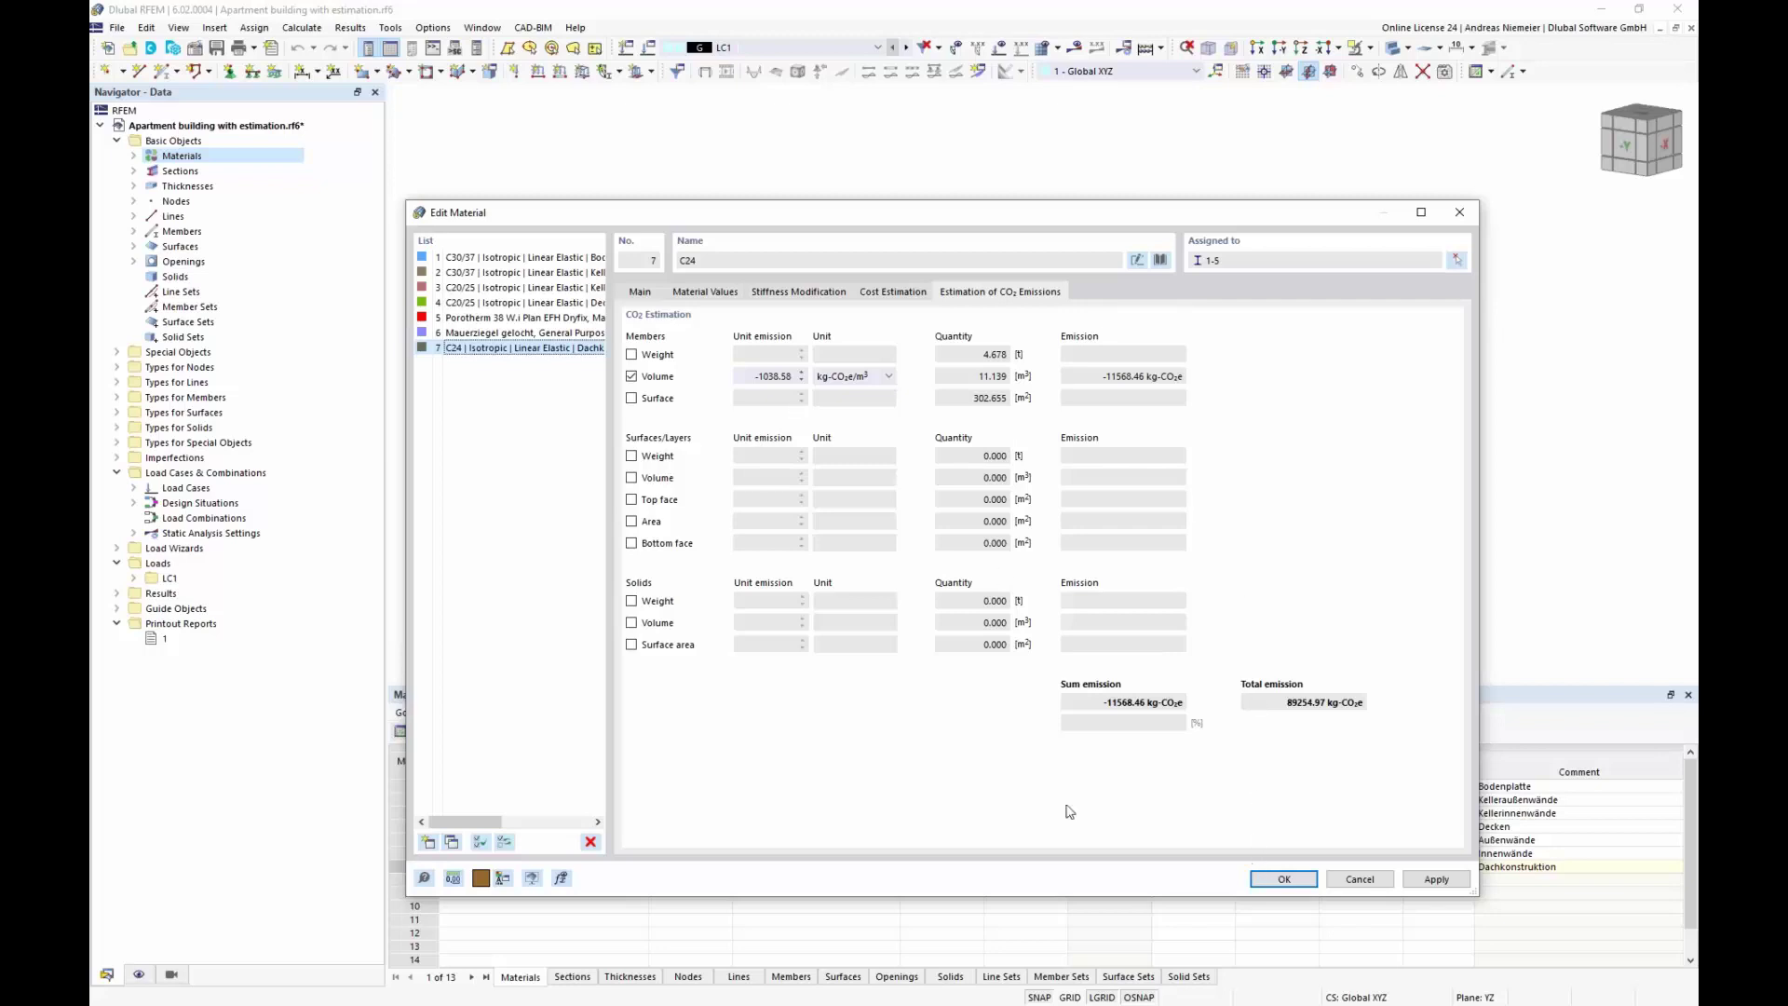
click(1352, 879)
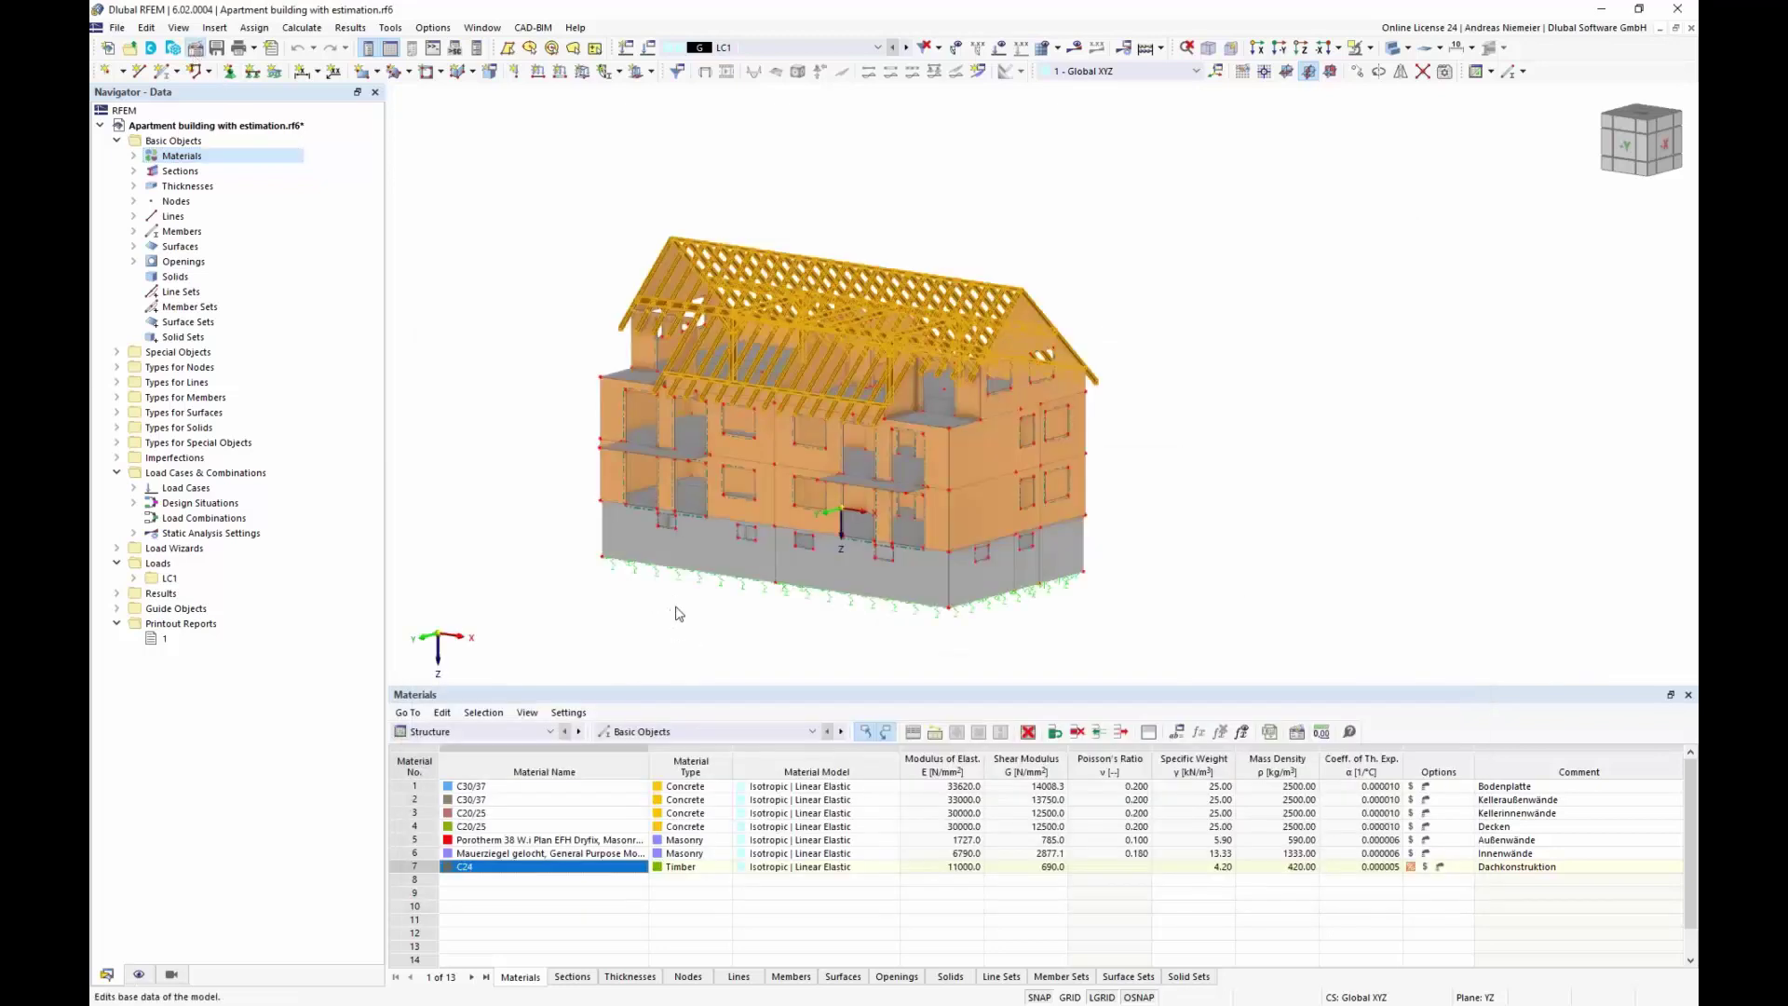
- Check the Optimization & Costs / CO₂ Emission Estimation add-on in the model's base data and leave without changes
double_click(673, 614)
click(622, 185)
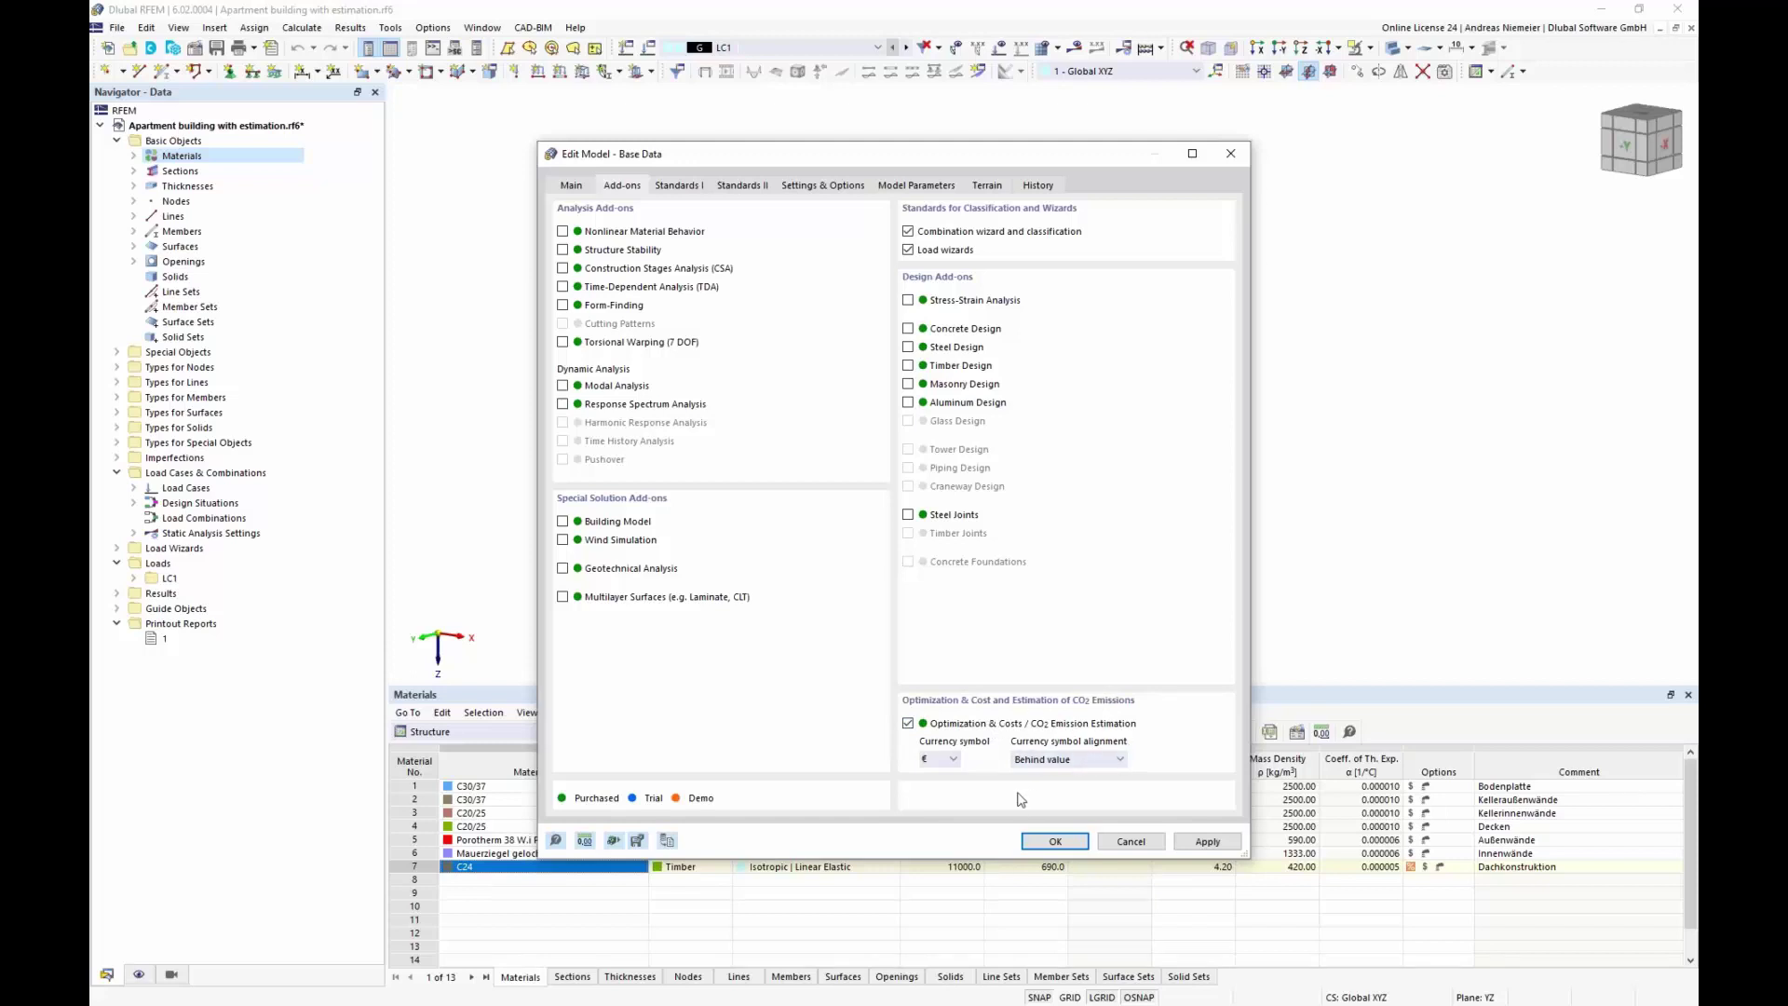
click(1145, 845)
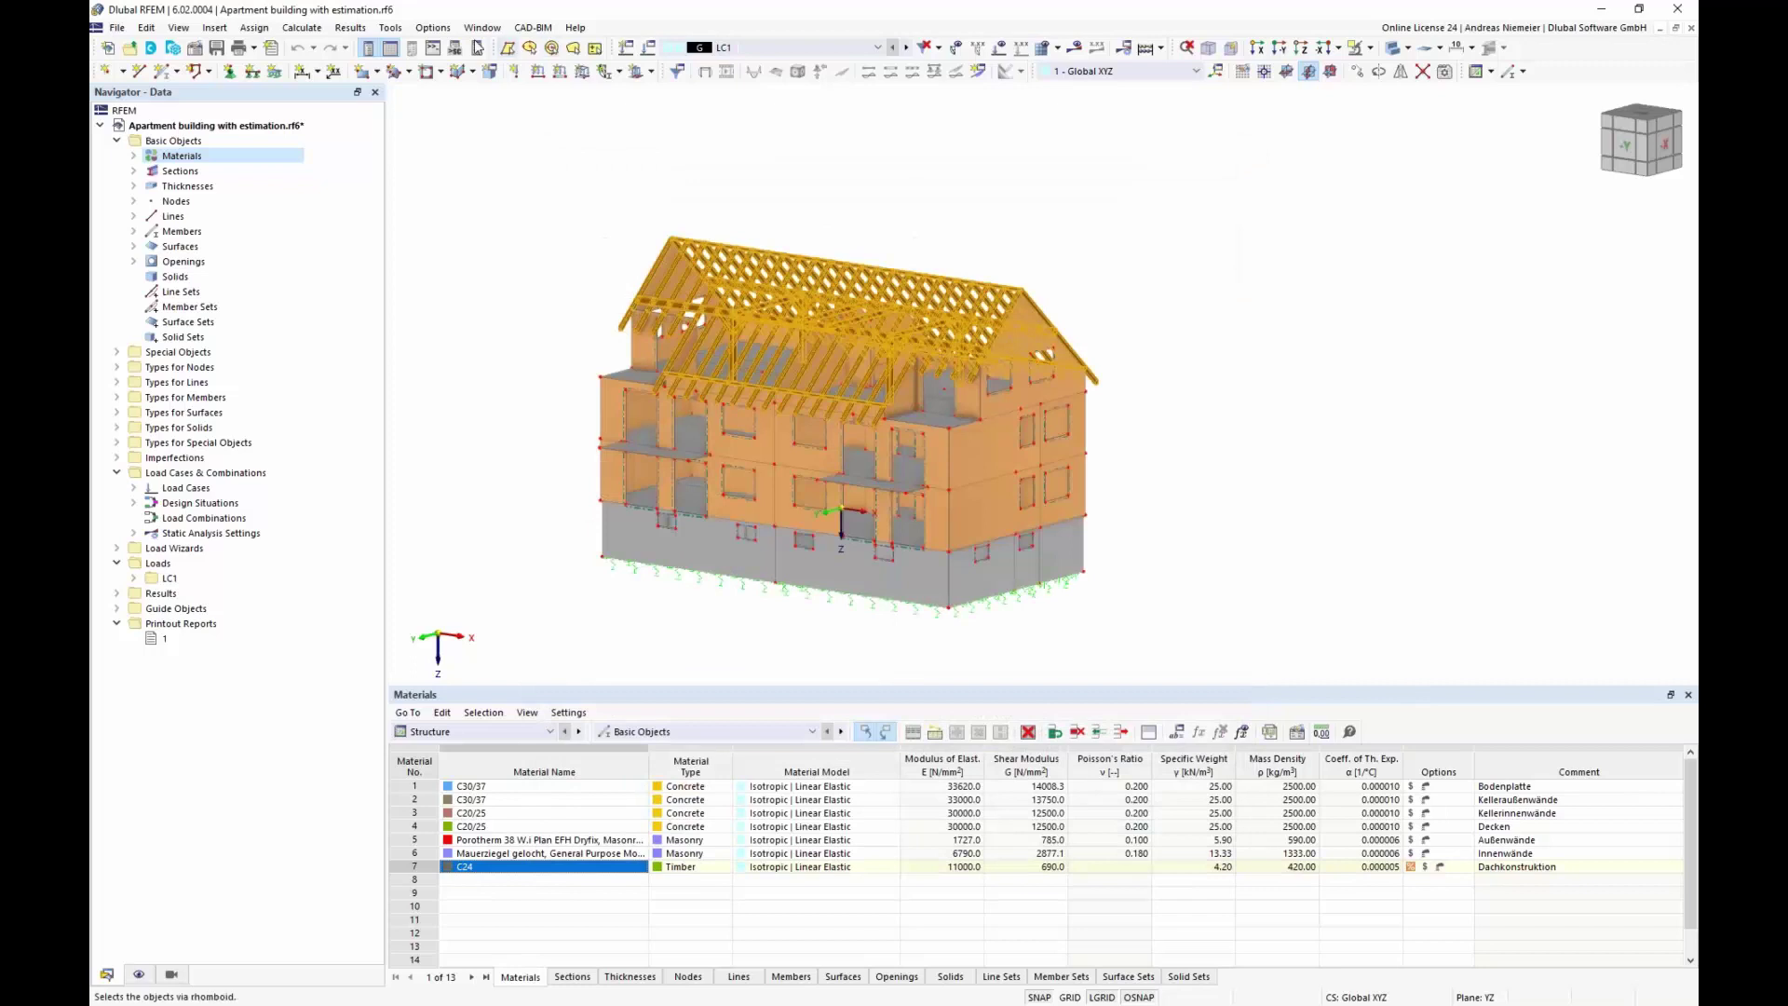
- View the available optimization targets, including Min. CO₂ emissions, in the optimization settings and leave without changes
click(301, 27)
click(344, 339)
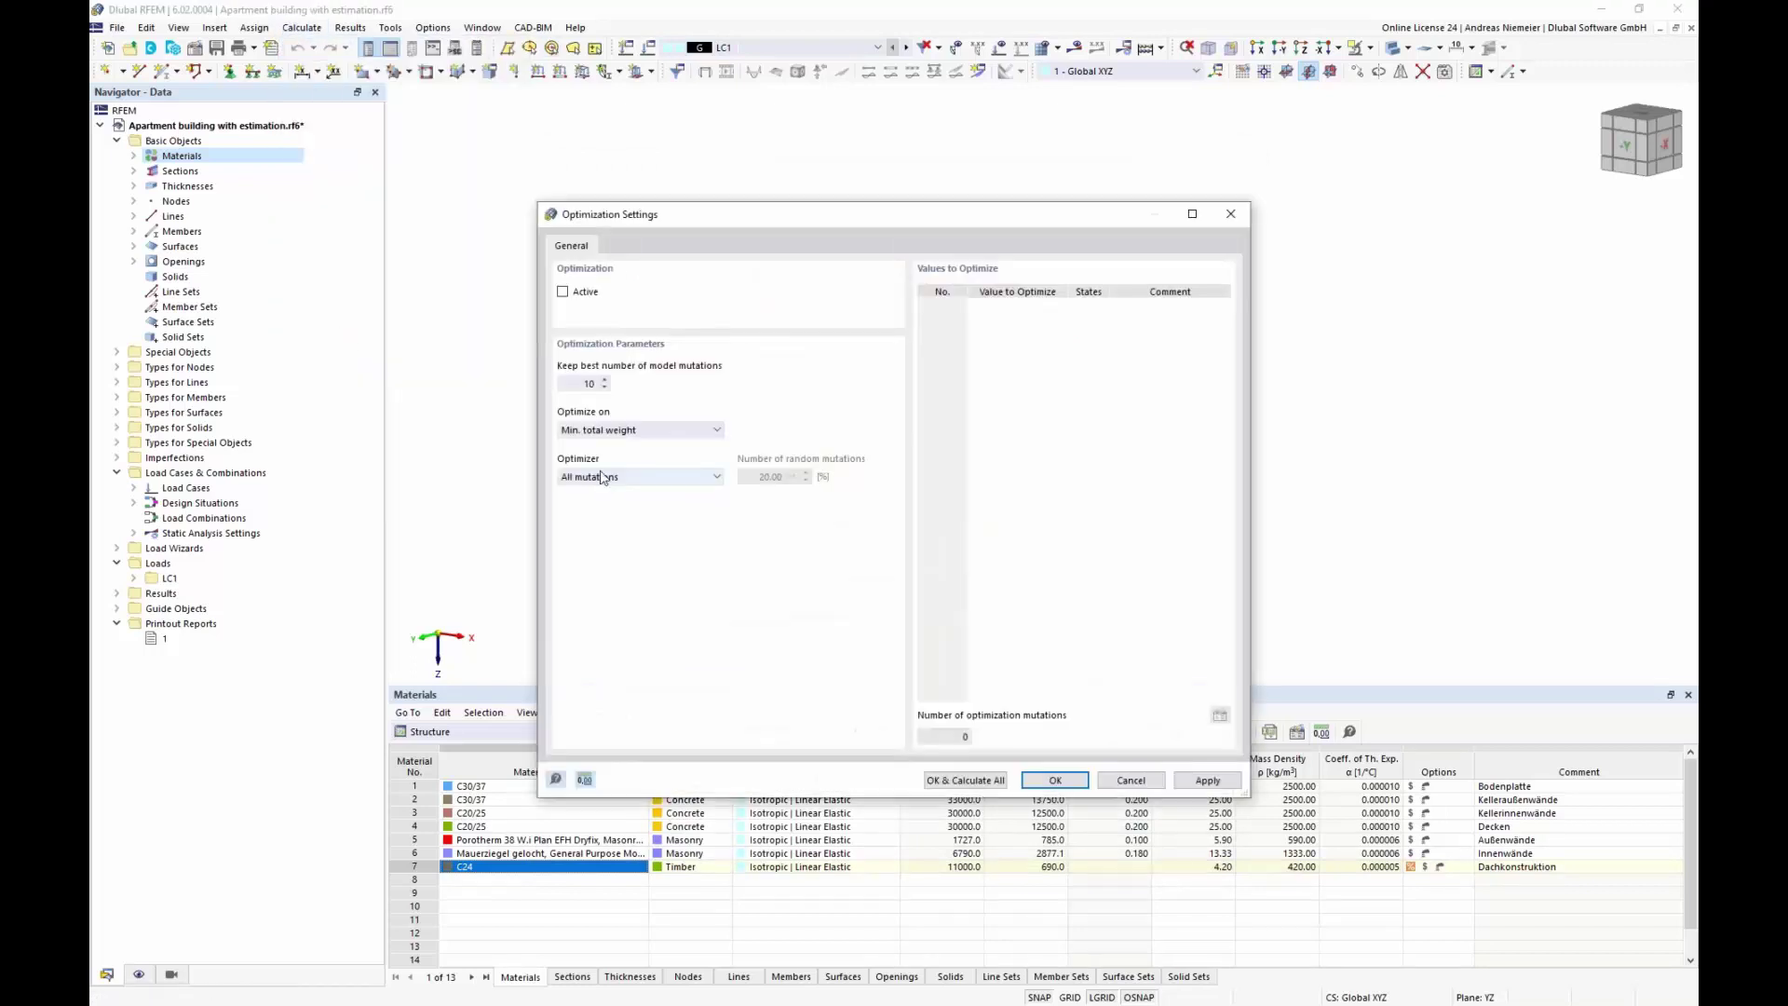
click(609, 431)
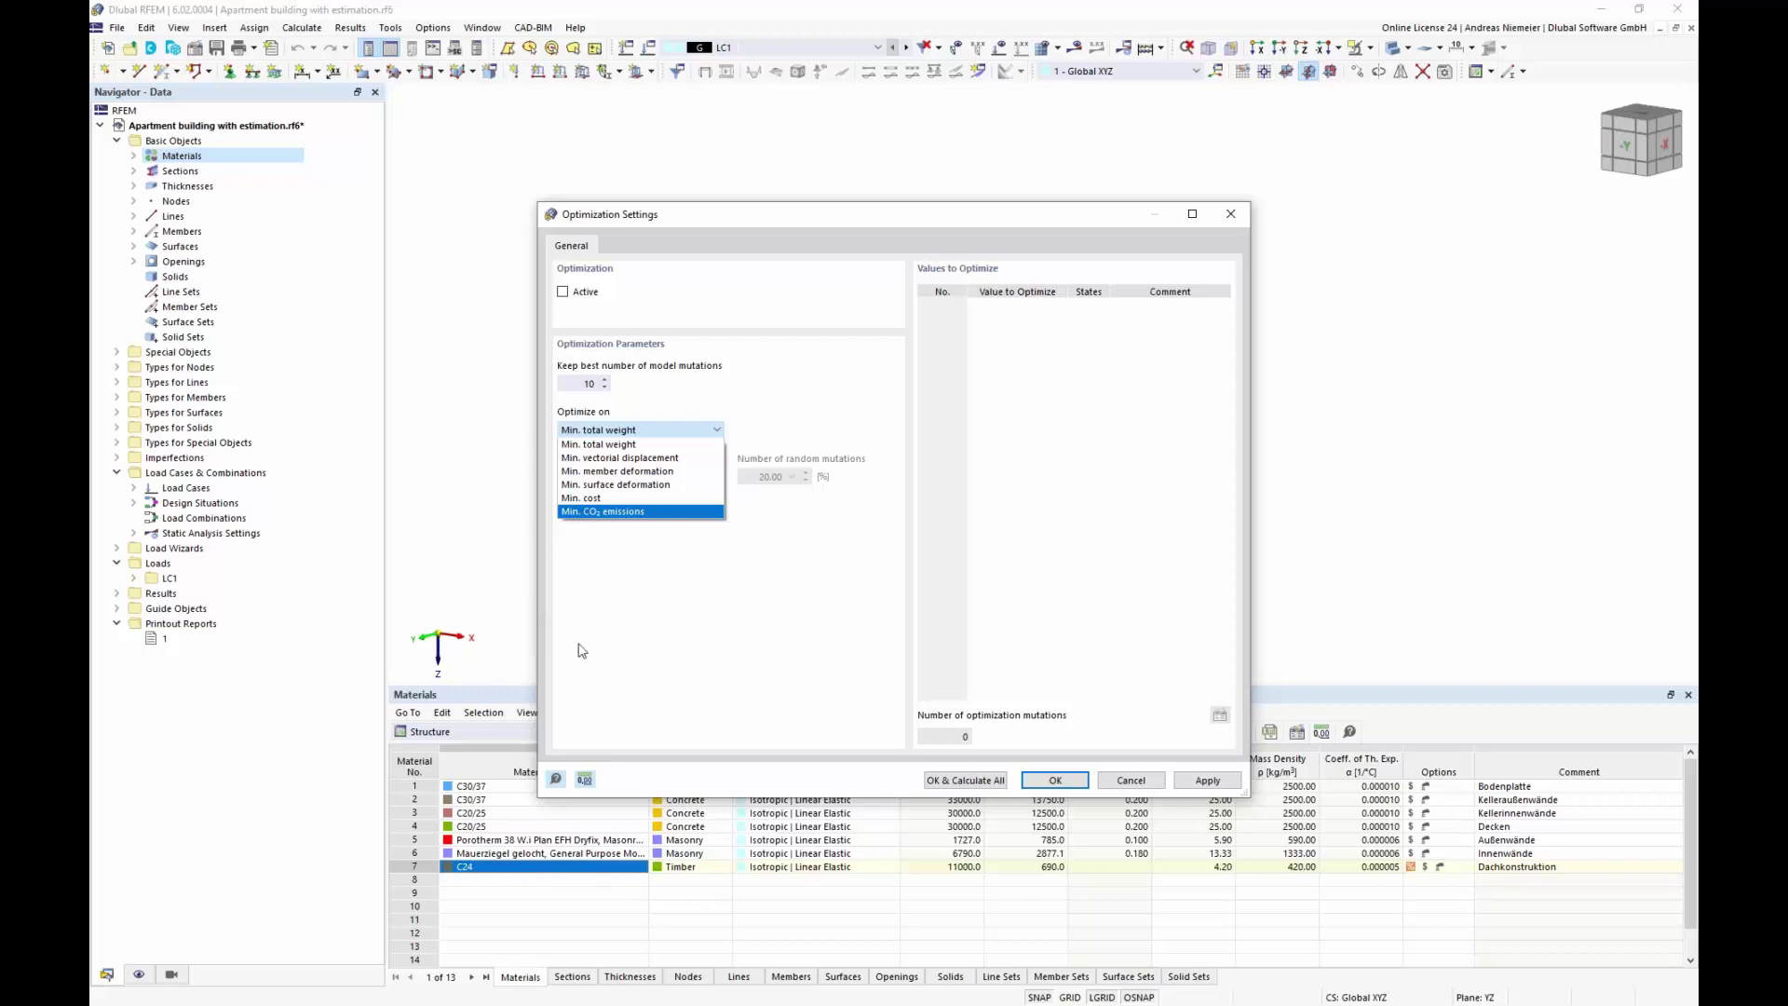
click(1118, 776)
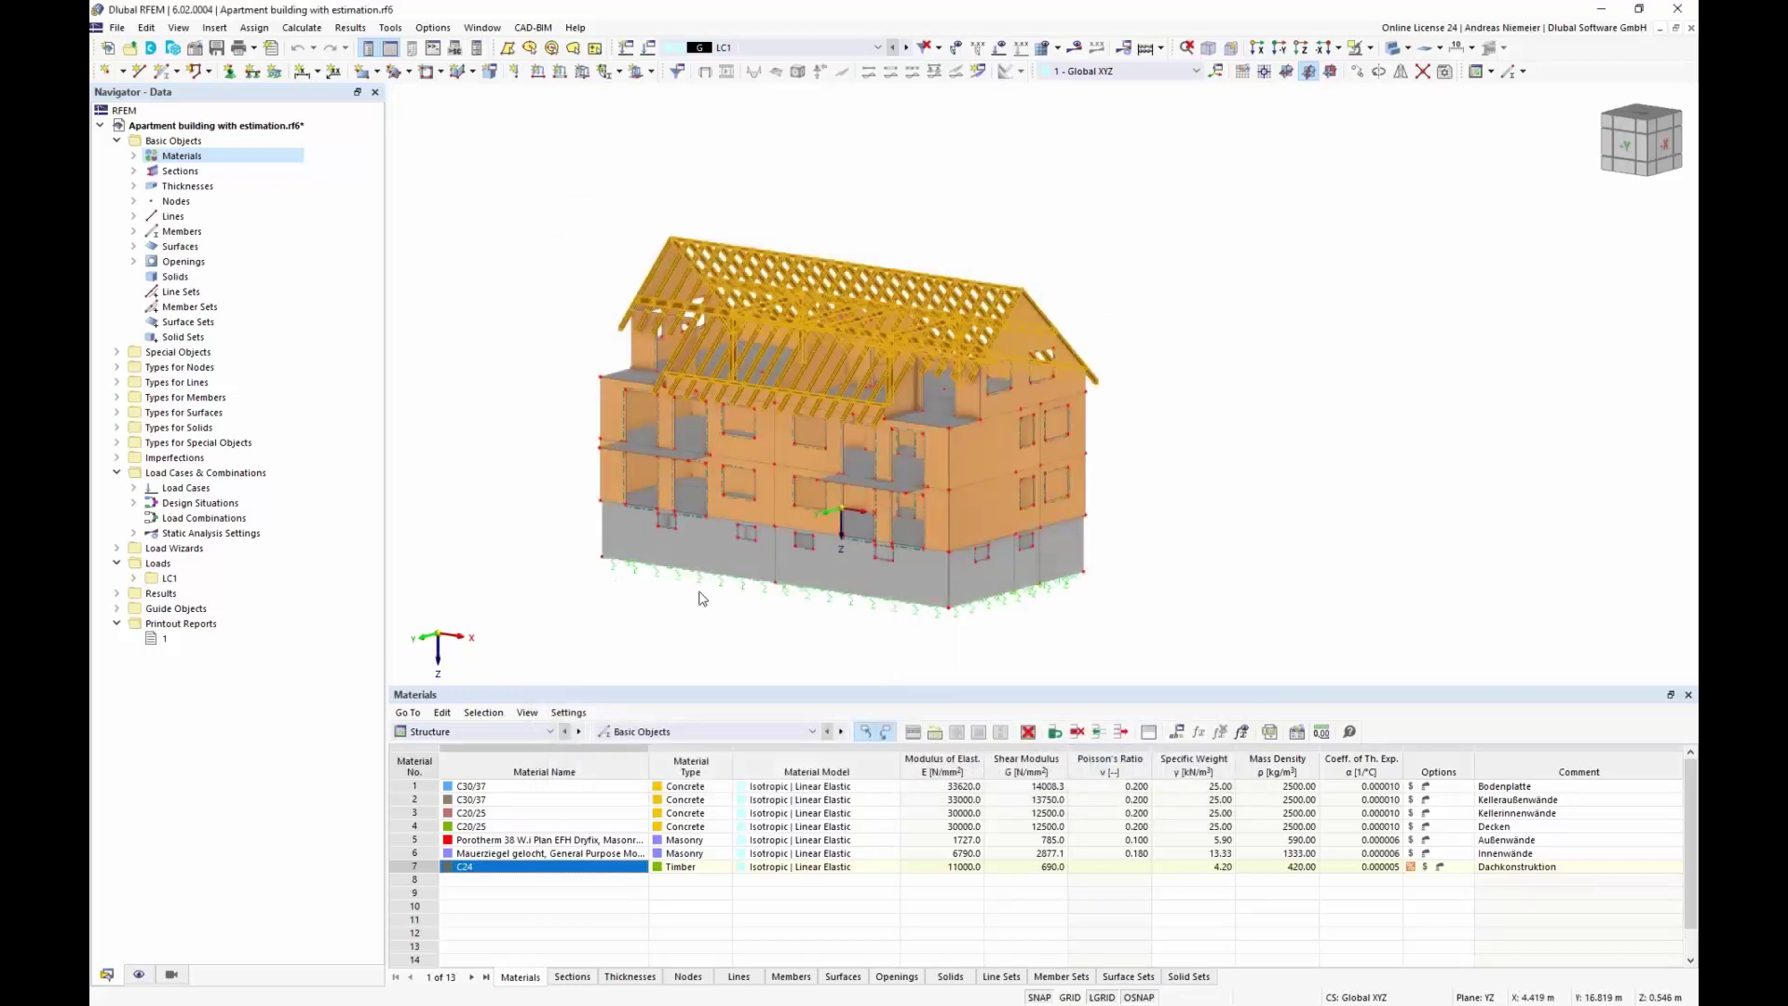